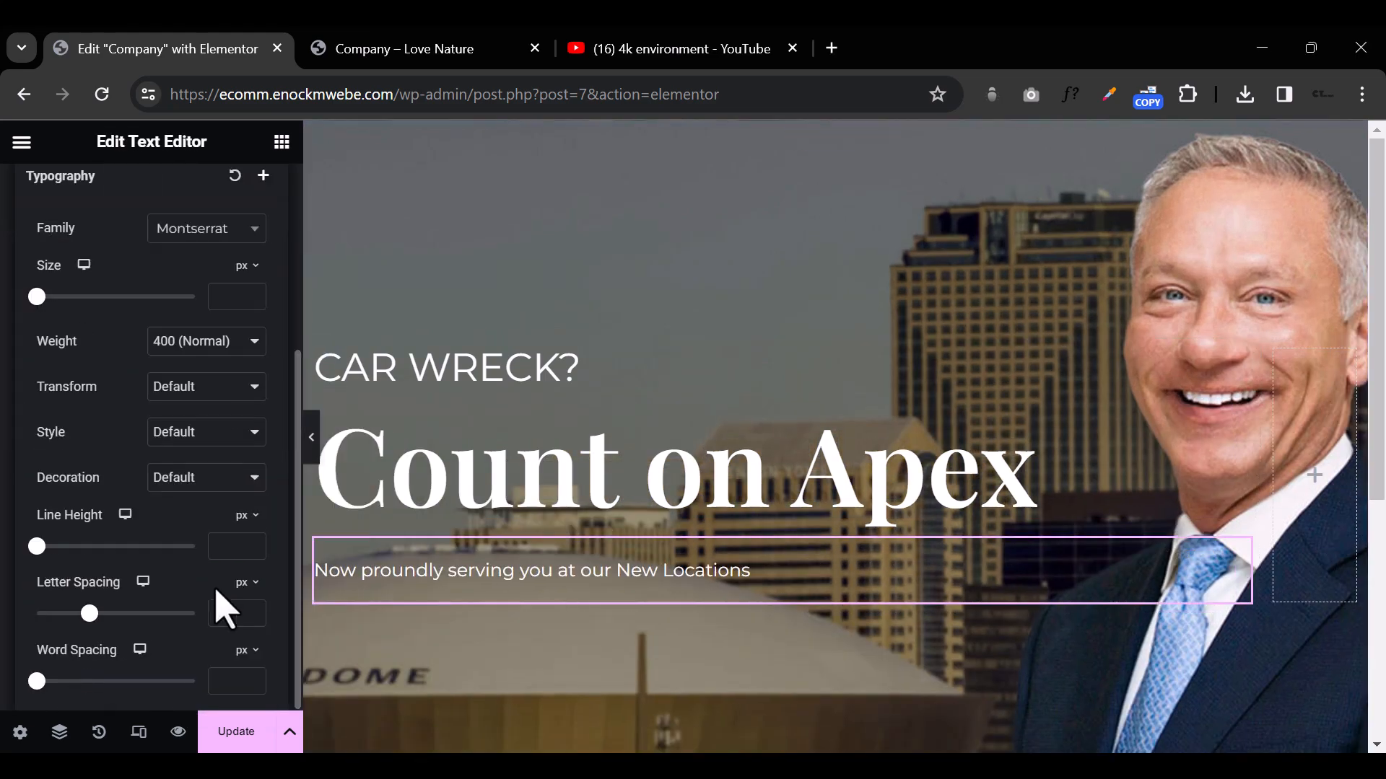
Step: Replace the paragraph below Count on Apex with "Now proundly serving you at our New Locations" and set its letter spacing to 1.2
text(1.2)
scroll(210, 556, up, 2)
scroll(262, 396, up, 2)
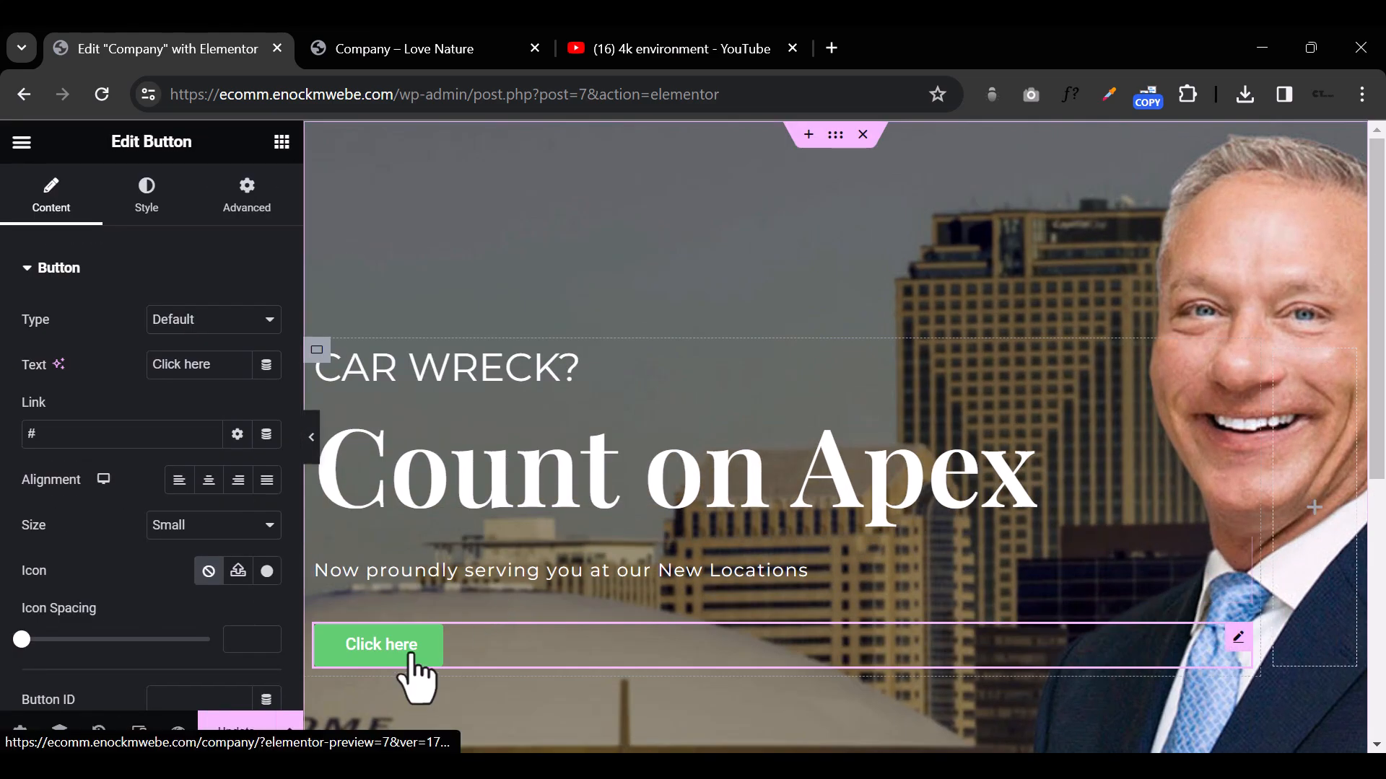
Step: Change the text of the button below the hero paragraph to "CONATCT US TODAY"
scroll(418, 650, down, 2)
triple_click(190, 364)
text(CONATCT US TODAY)
Step: Change the hero button's background color to dark blue and correct its text to "CONTACT US TODAY"
click(146, 195)
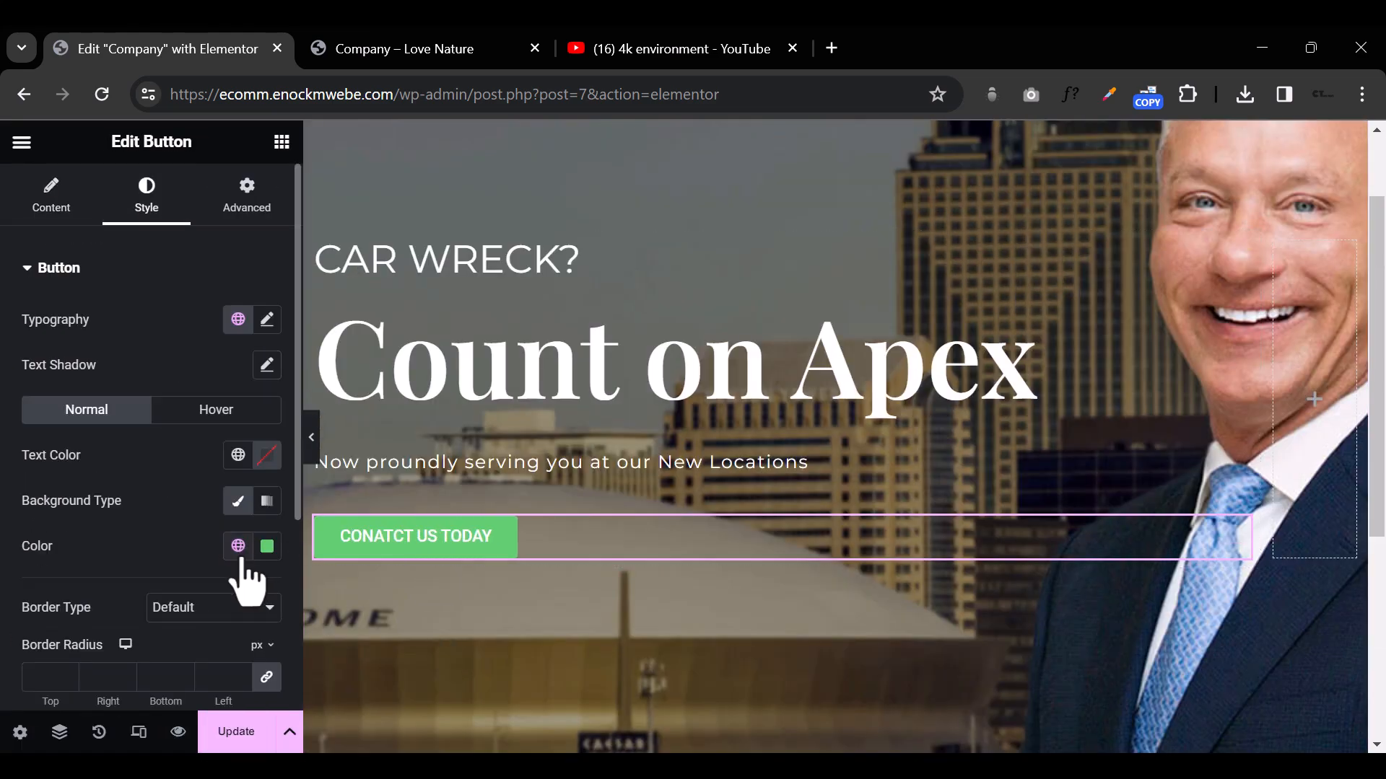
click(267, 546)
key(ctrl+v)
click(238, 546)
click(153, 422)
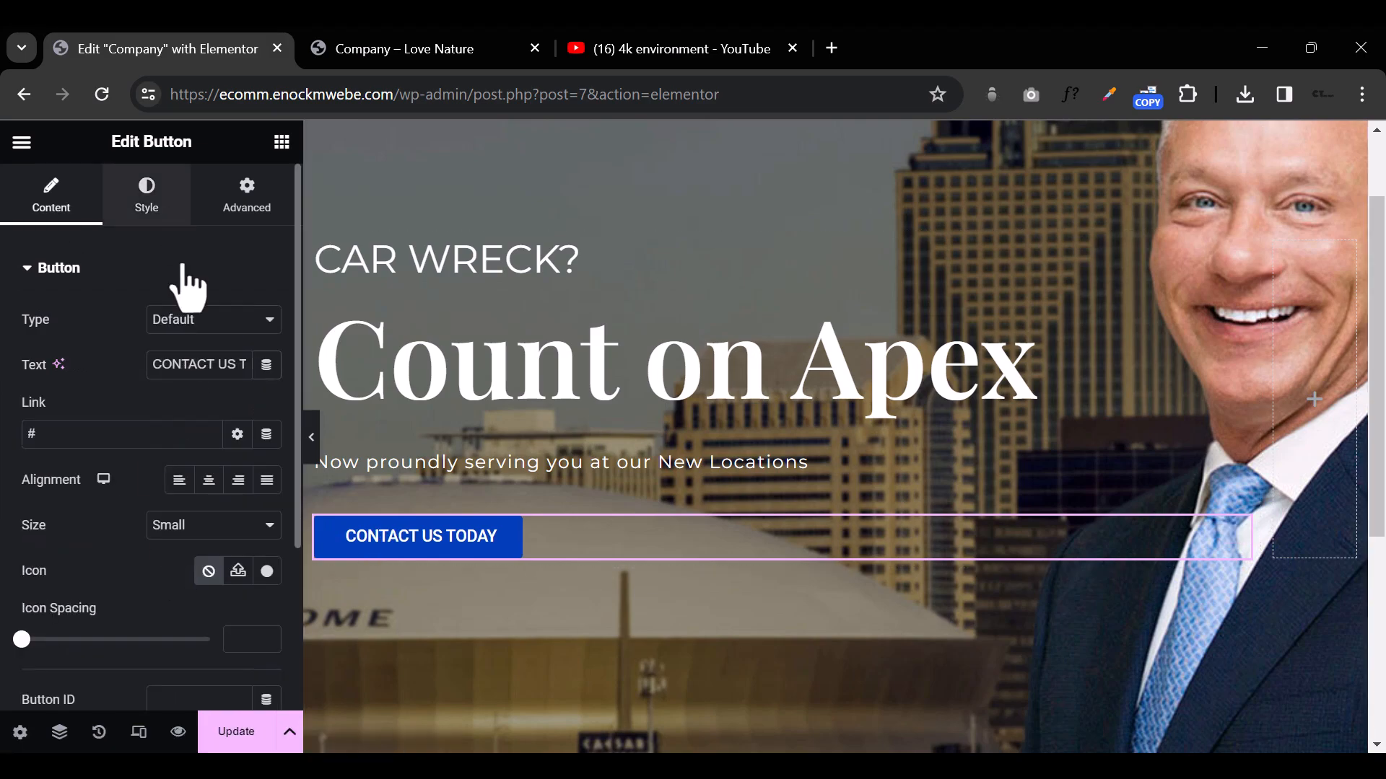
click(170, 213)
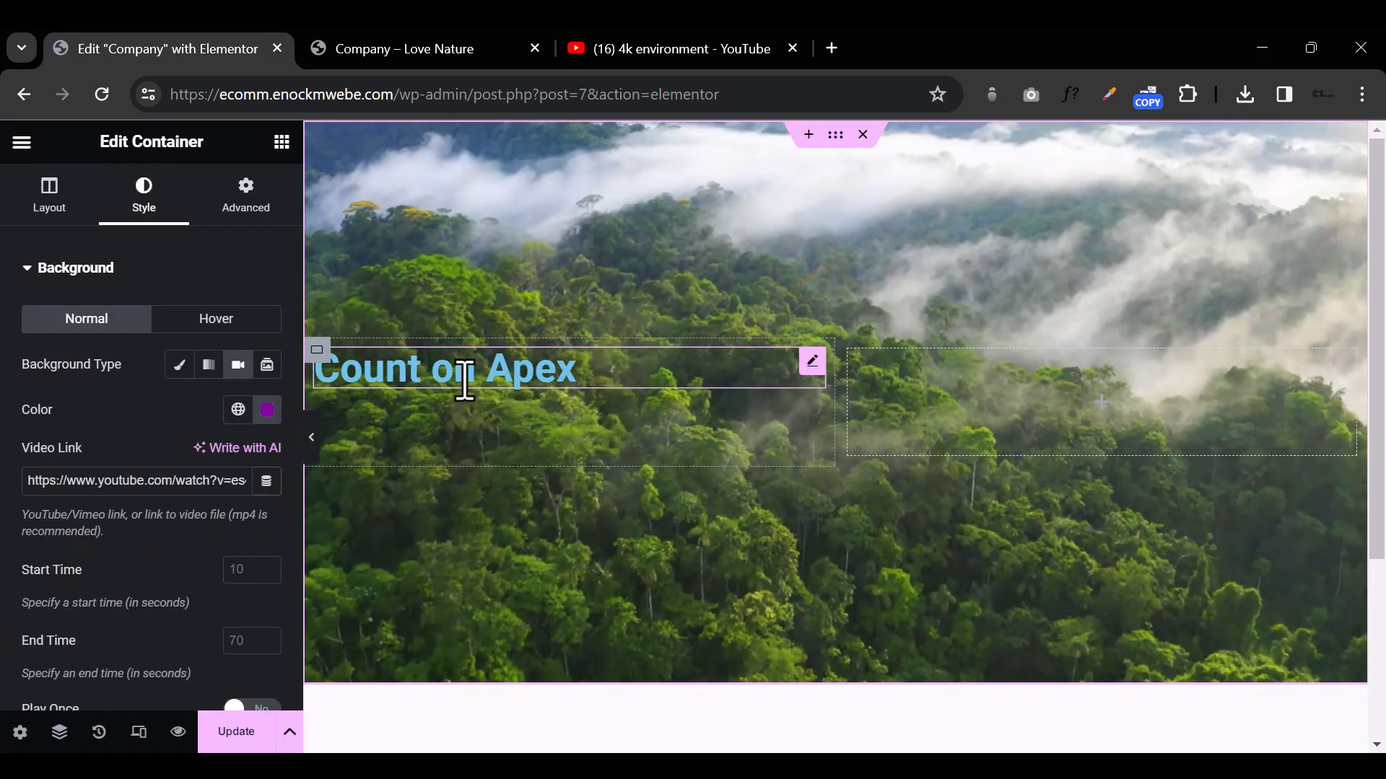
Step: Change the title of the heading over the forest background to "Apex Travel Agency"
click(465, 377)
click(47, 202)
triple_click(133, 358)
text(Apex Tourrs)
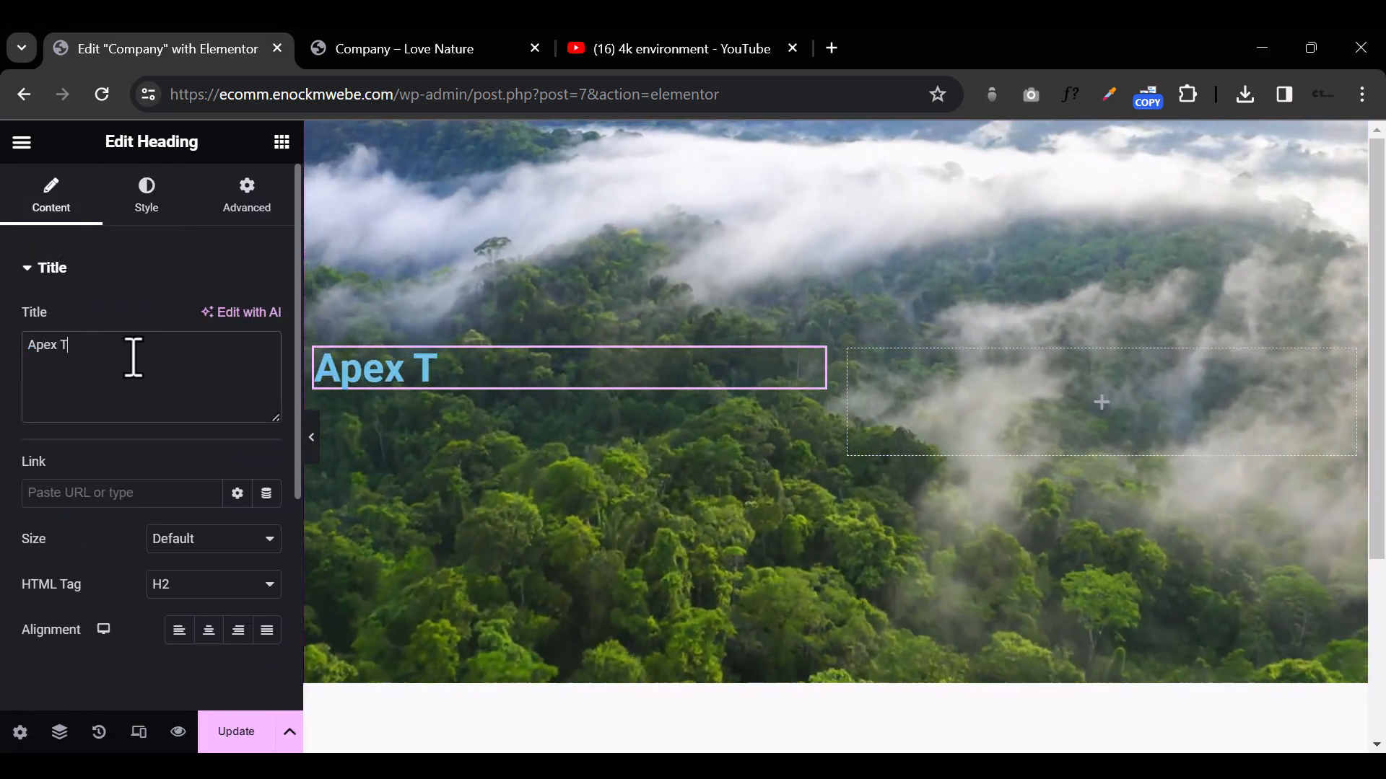
key(BackSpace)
key(BackSpace)
key(BackSpace)
key(BackSpace)
key(BackSpace)
text(ravel Agency)
Step: Change the text color of the Apex Travel Agency heading and open its typography settings
click(154, 197)
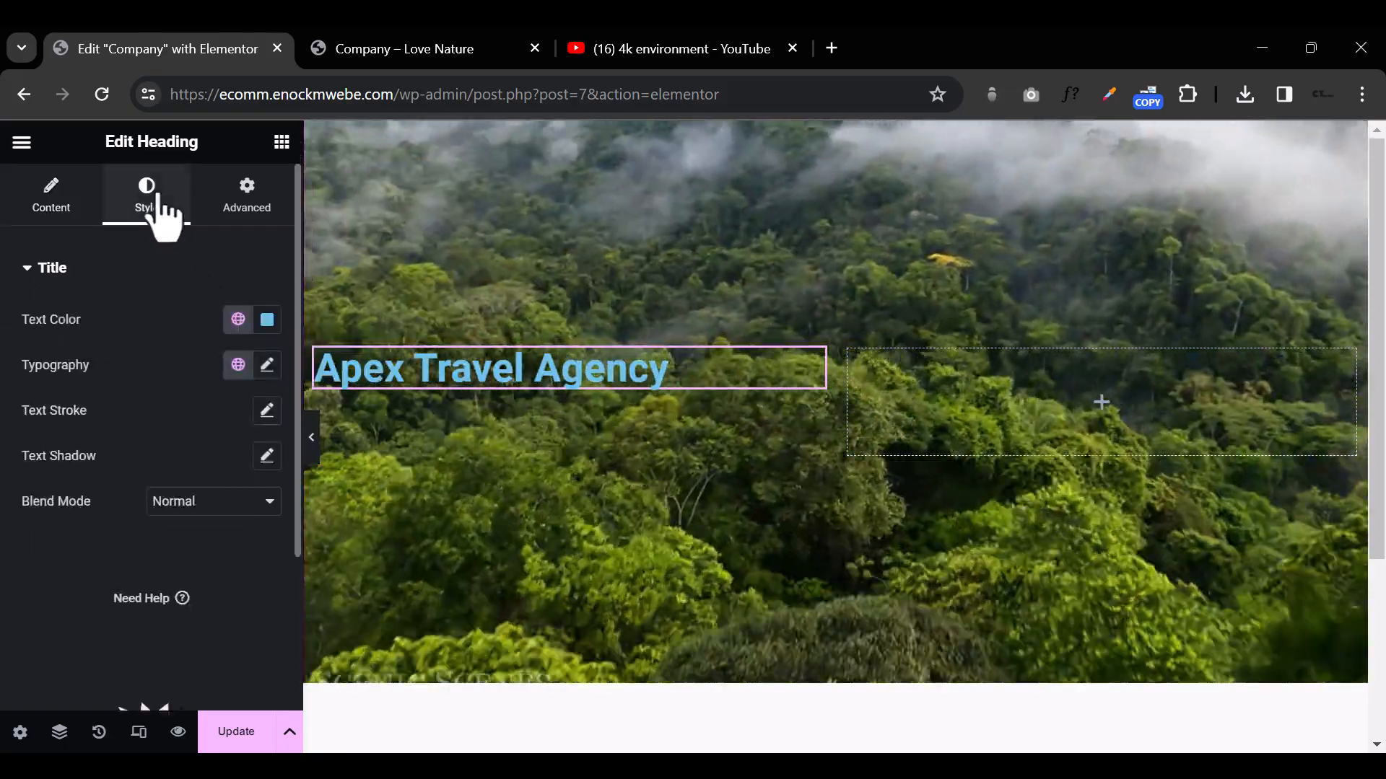
click(267, 319)
drag(180, 440, 47, 321)
click(50, 268)
click(34, 269)
click(267, 351)
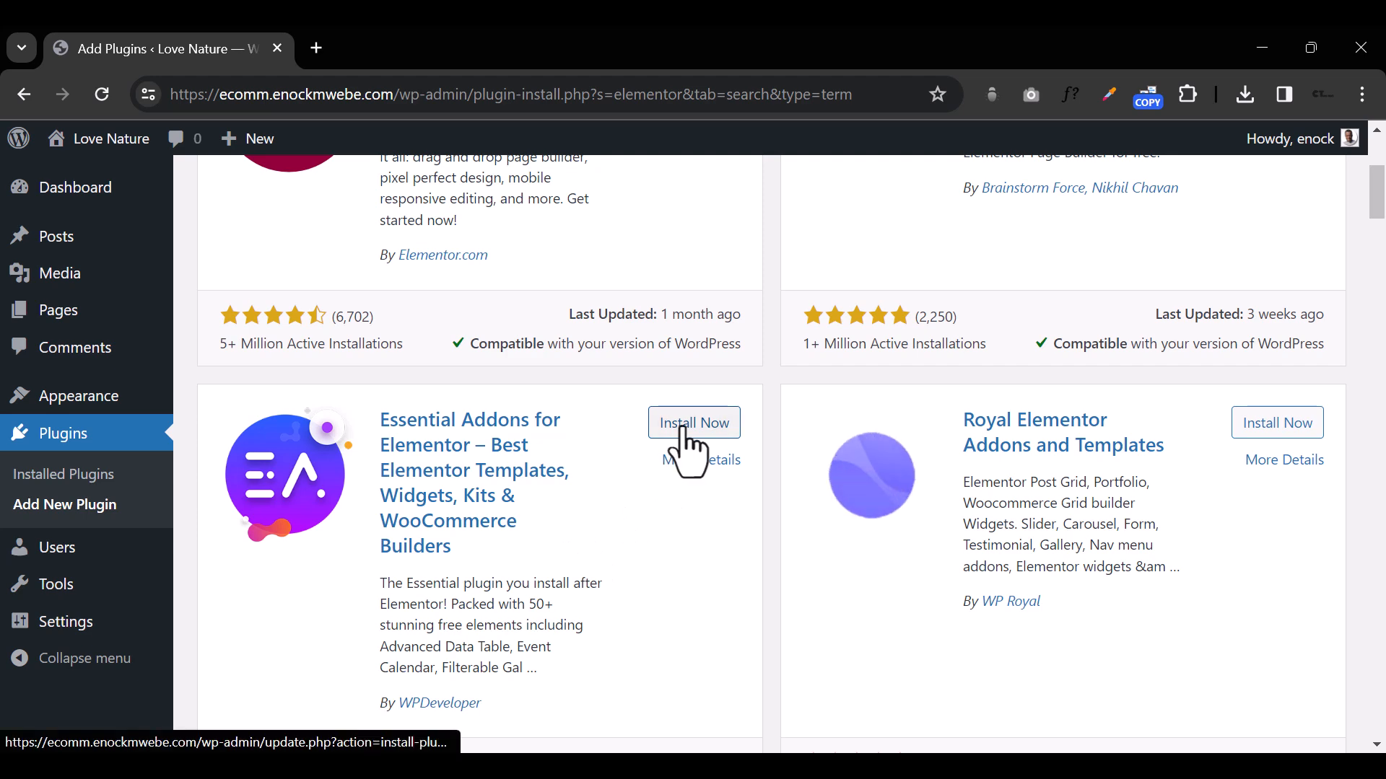
Step: Install the Essential Addons for Elementor plugin from the elementor search results
click(689, 431)
scroll(596, 433, down, 3)
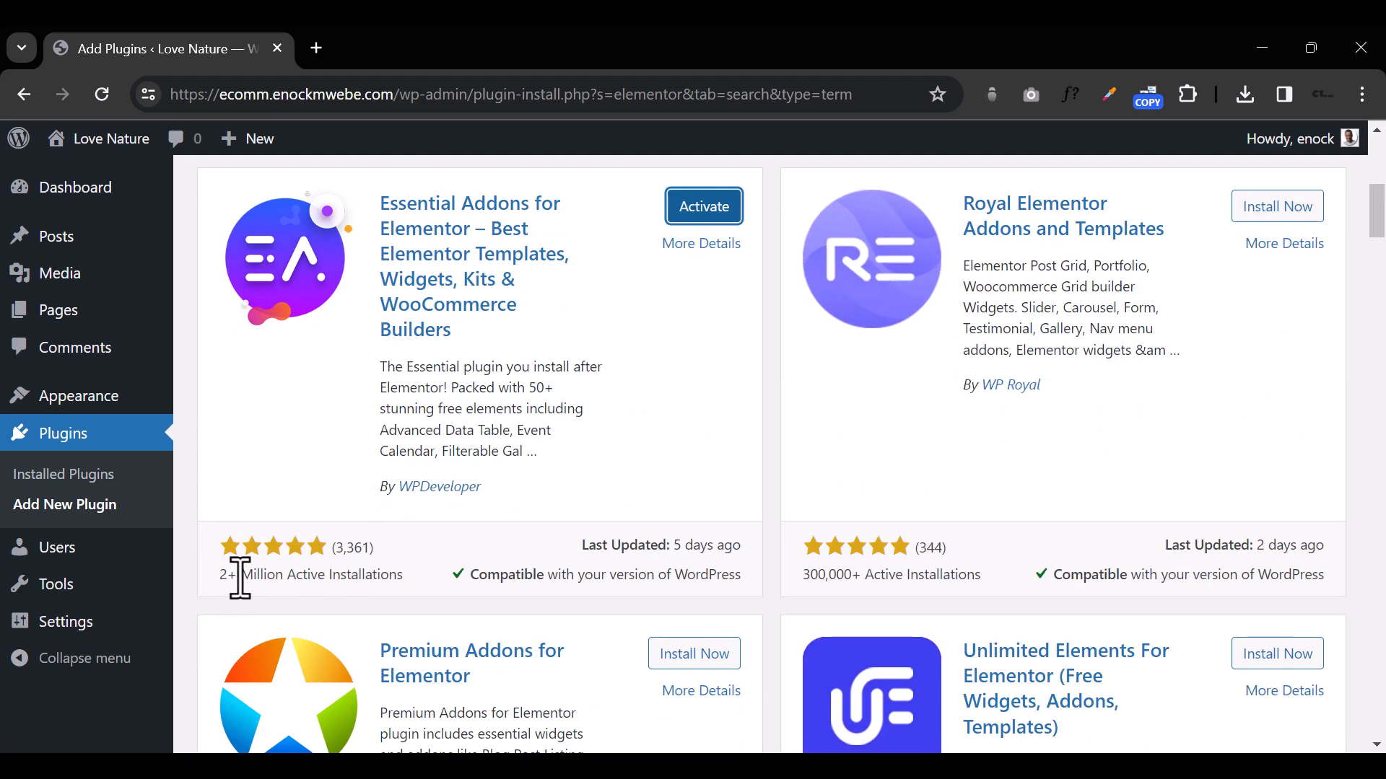
scroll(415, 591, down, 9)
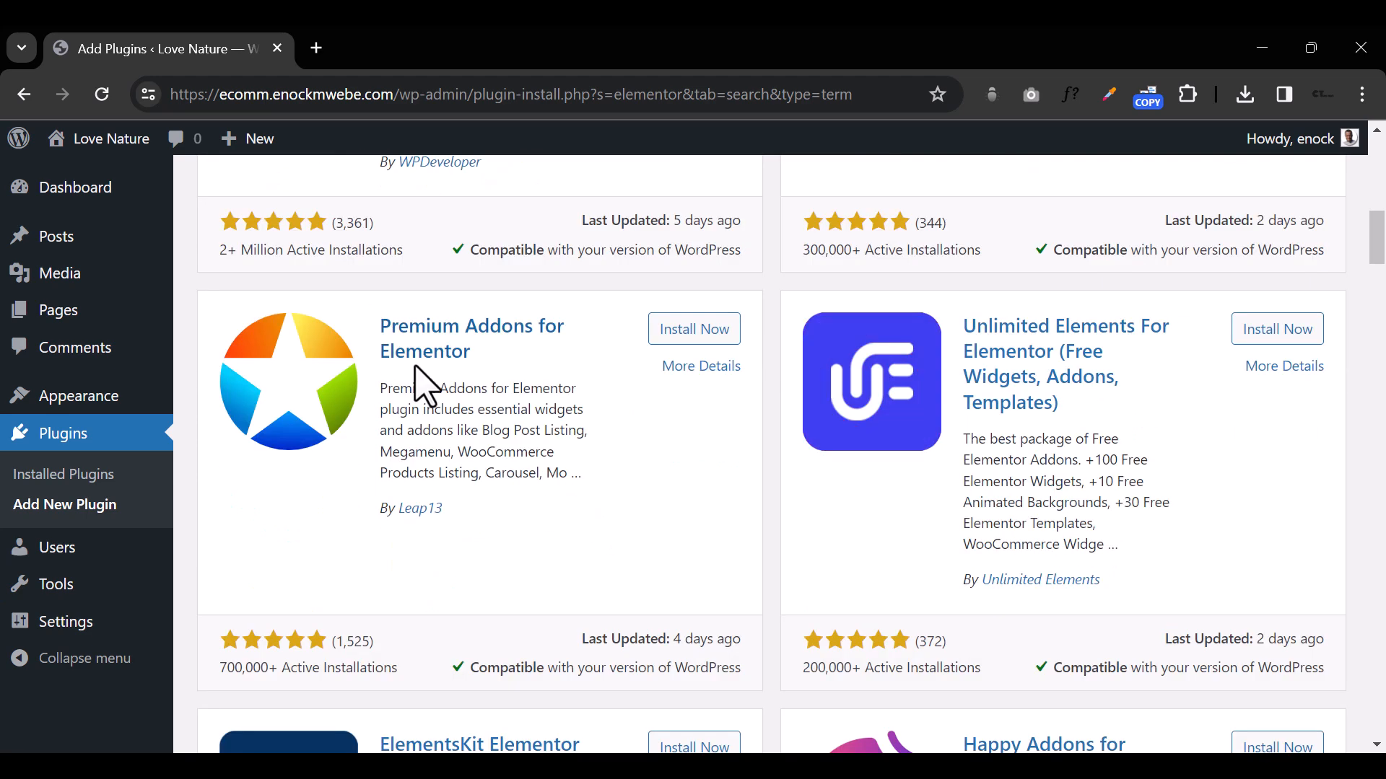
scroll(473, 473, up, 10)
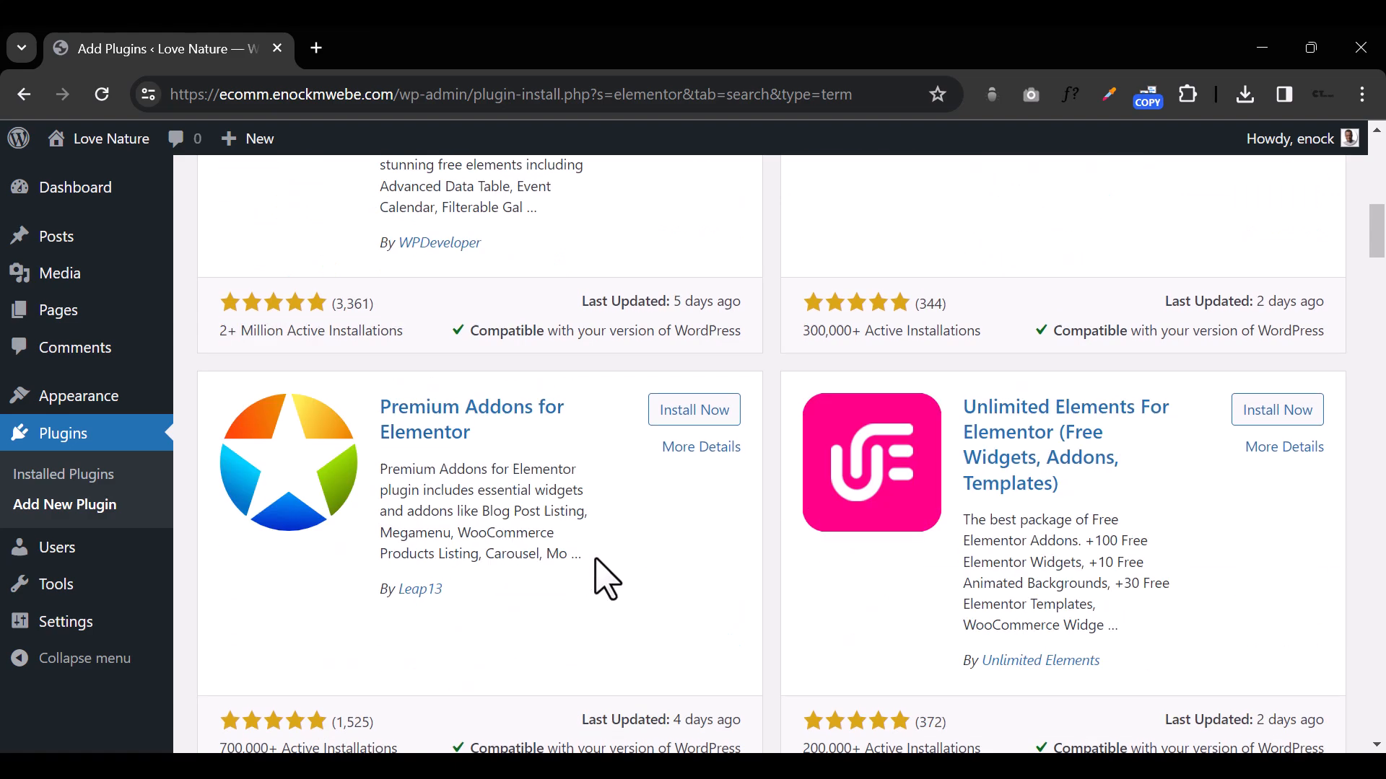
Step: Install the Royal Elementor Addons and Templates plugin and the ElementsKit Elementor addons plugin
click(1278, 425)
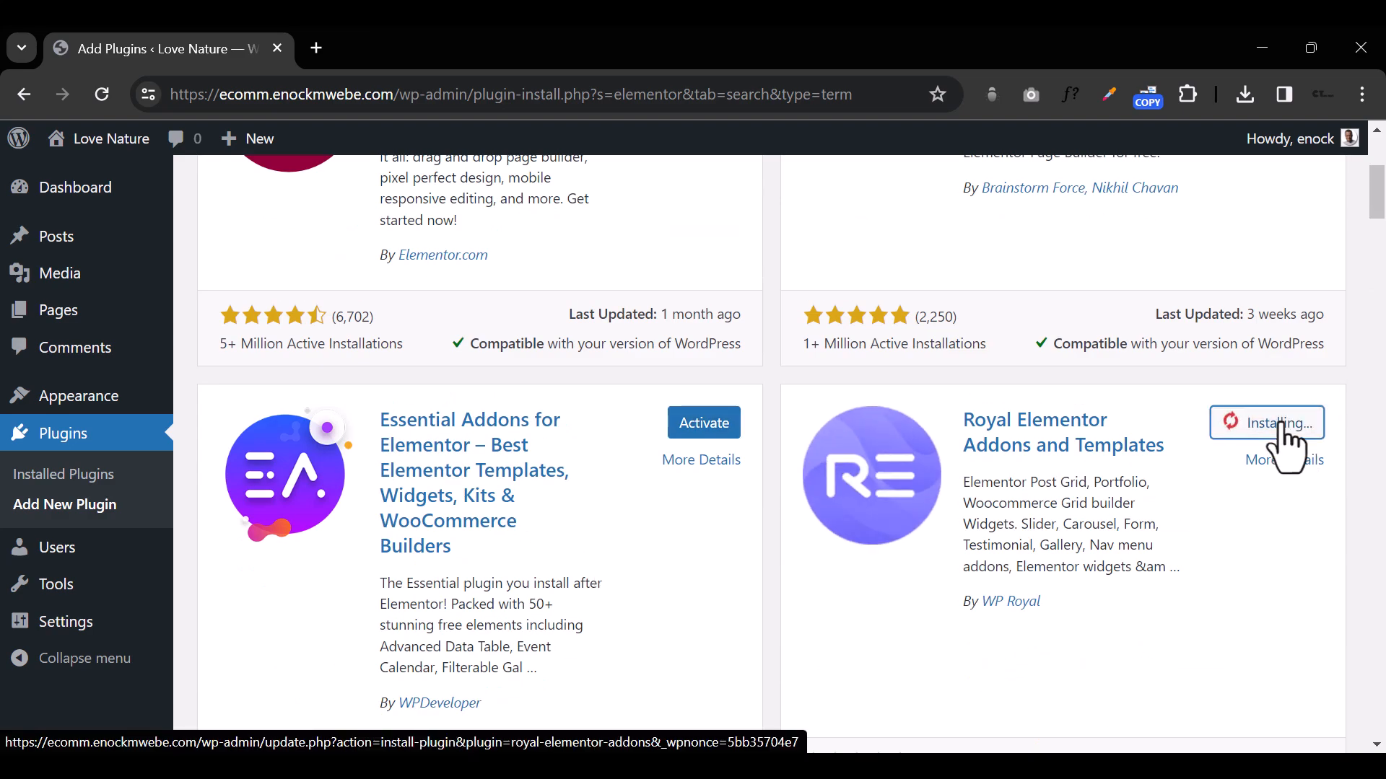
scroll(678, 491, down, 12)
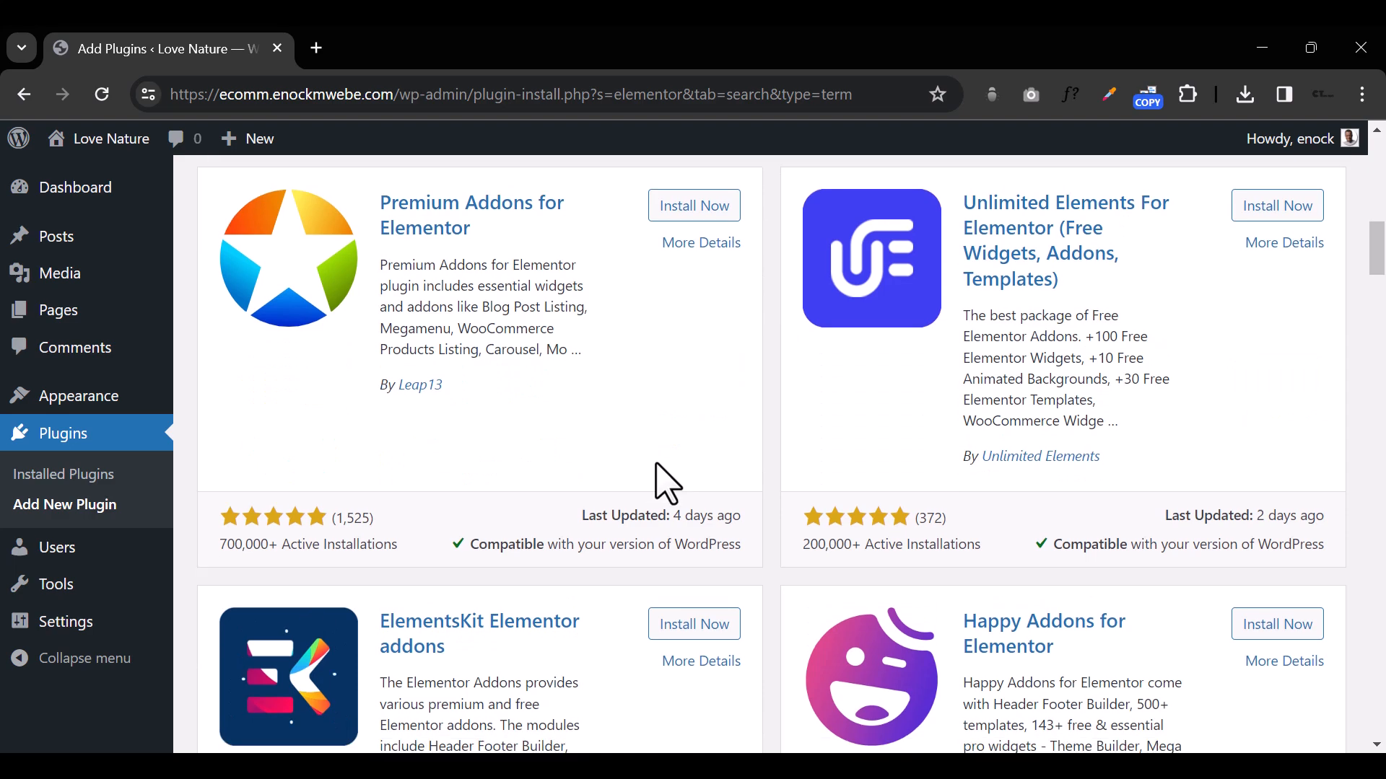
click(677, 550)
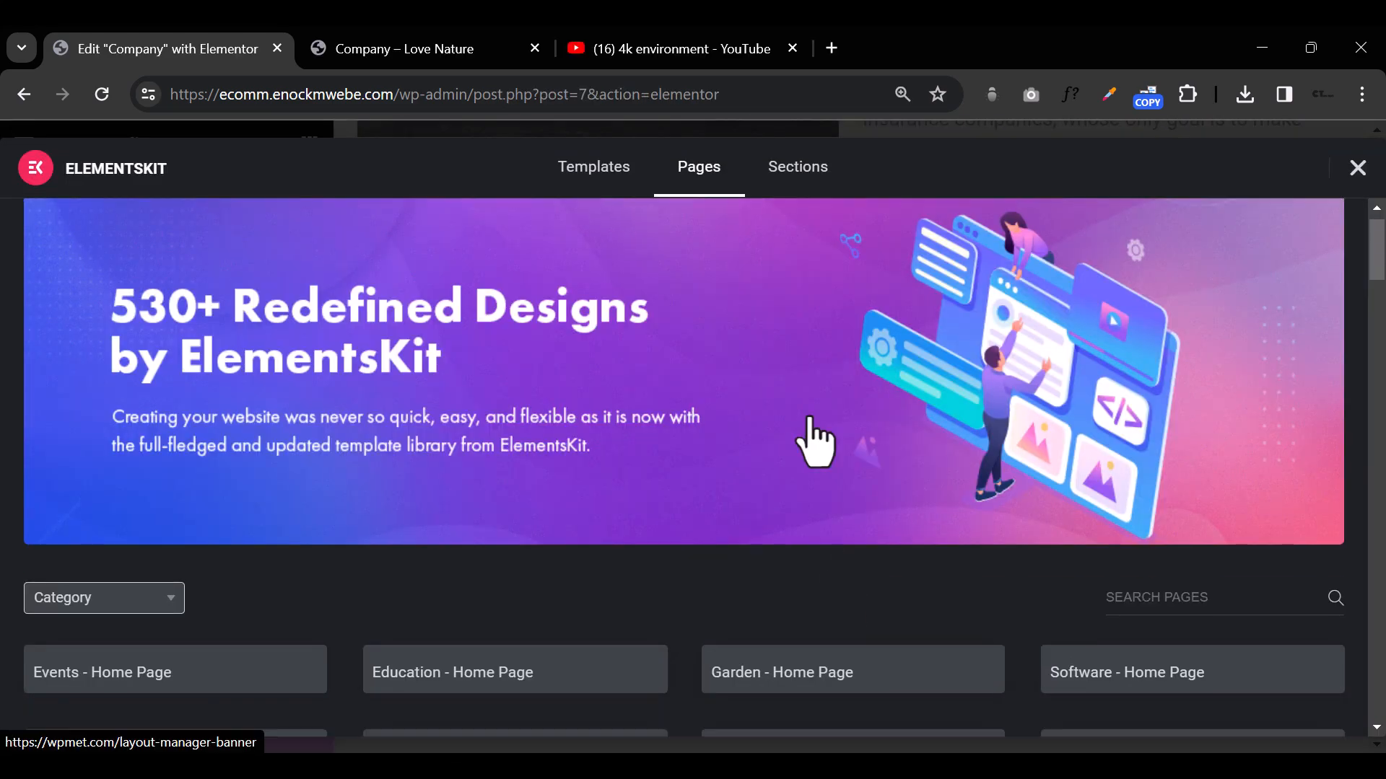
Step: Insert the "Box with dark style" FAQ section from the ElementsKit sections library into the Company page
click(797, 167)
click(105, 410)
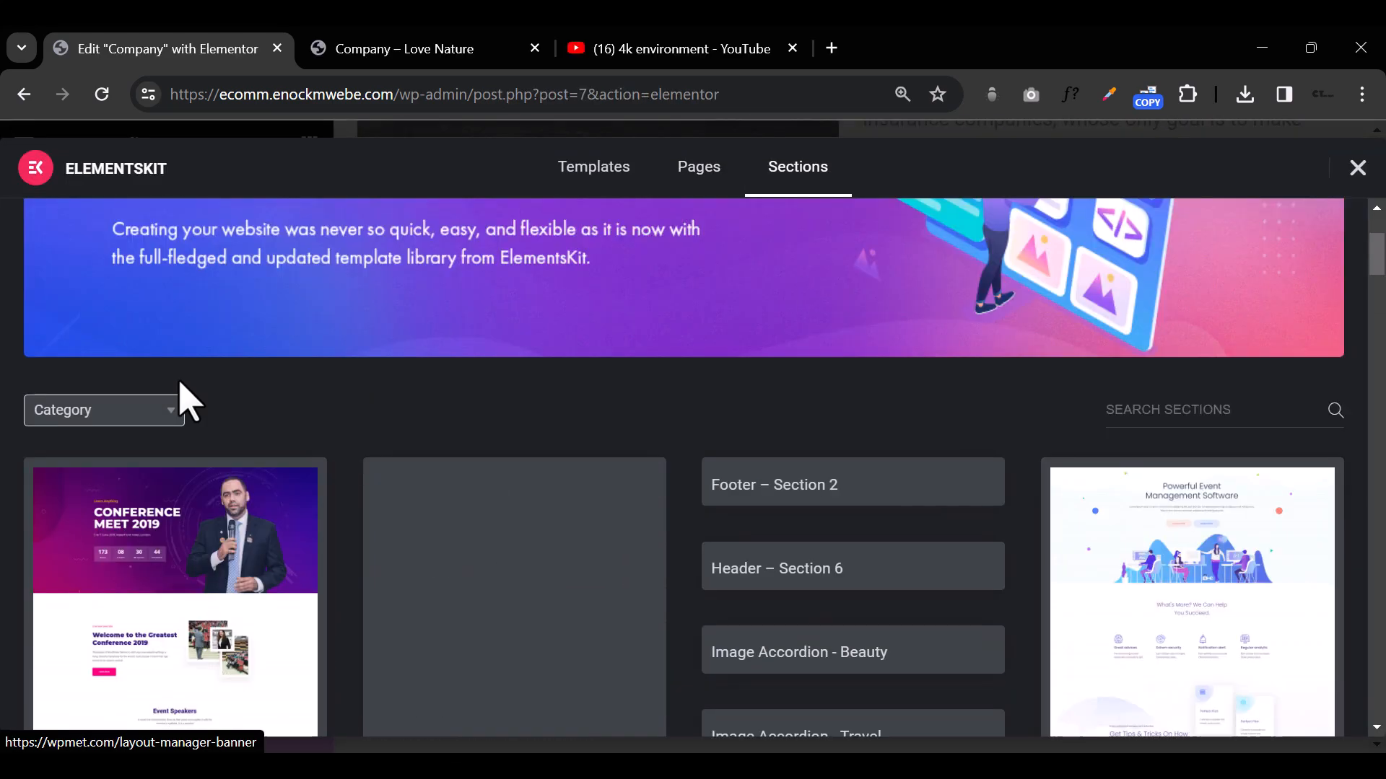
click(580, 513)
scroll(1348, 476, down, 5)
click(1147, 362)
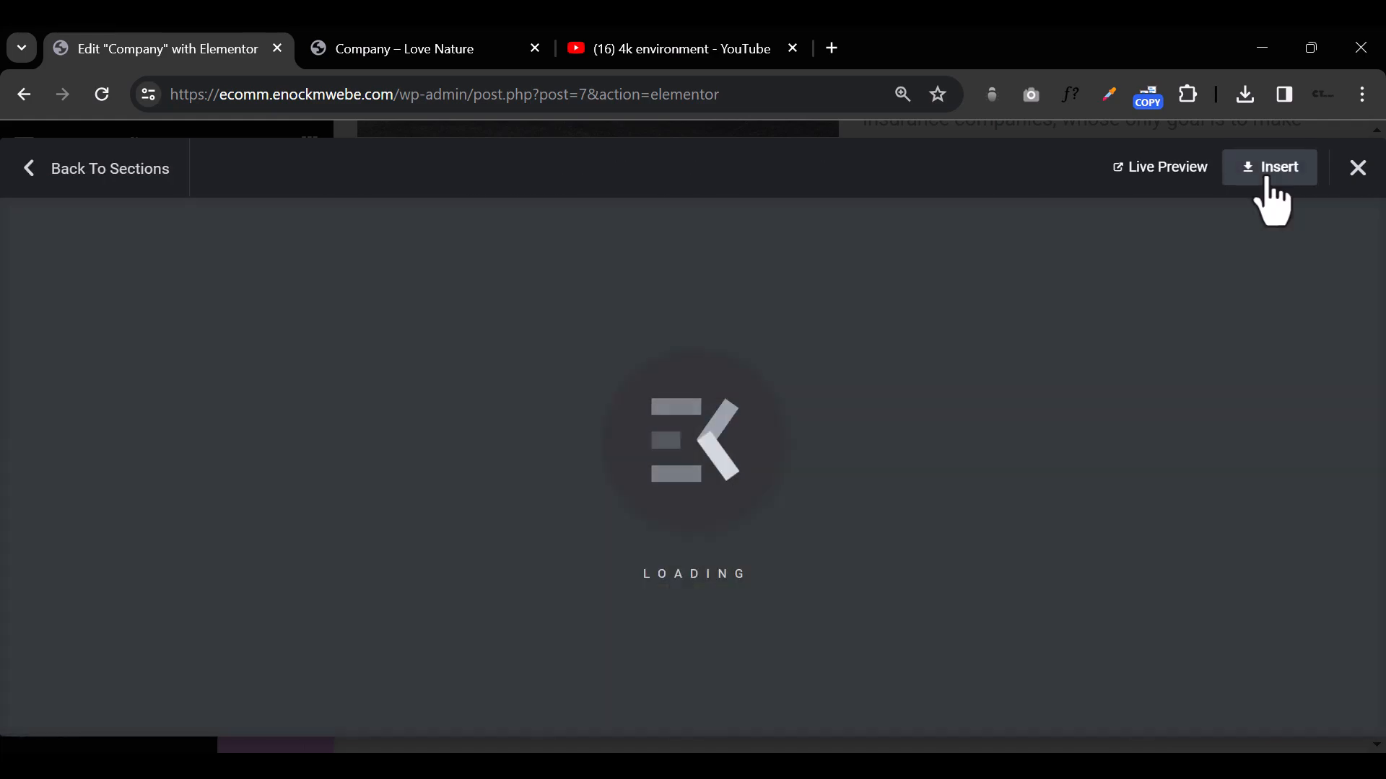
click(1265, 167)
Step: Set the background color of the "Box with dark style" section to the global Primary color #091F40
click(342, 436)
scroll(794, 462, down, 8)
click(10, 439)
scroll(850, 433, up, 9)
click(158, 202)
click(261, 438)
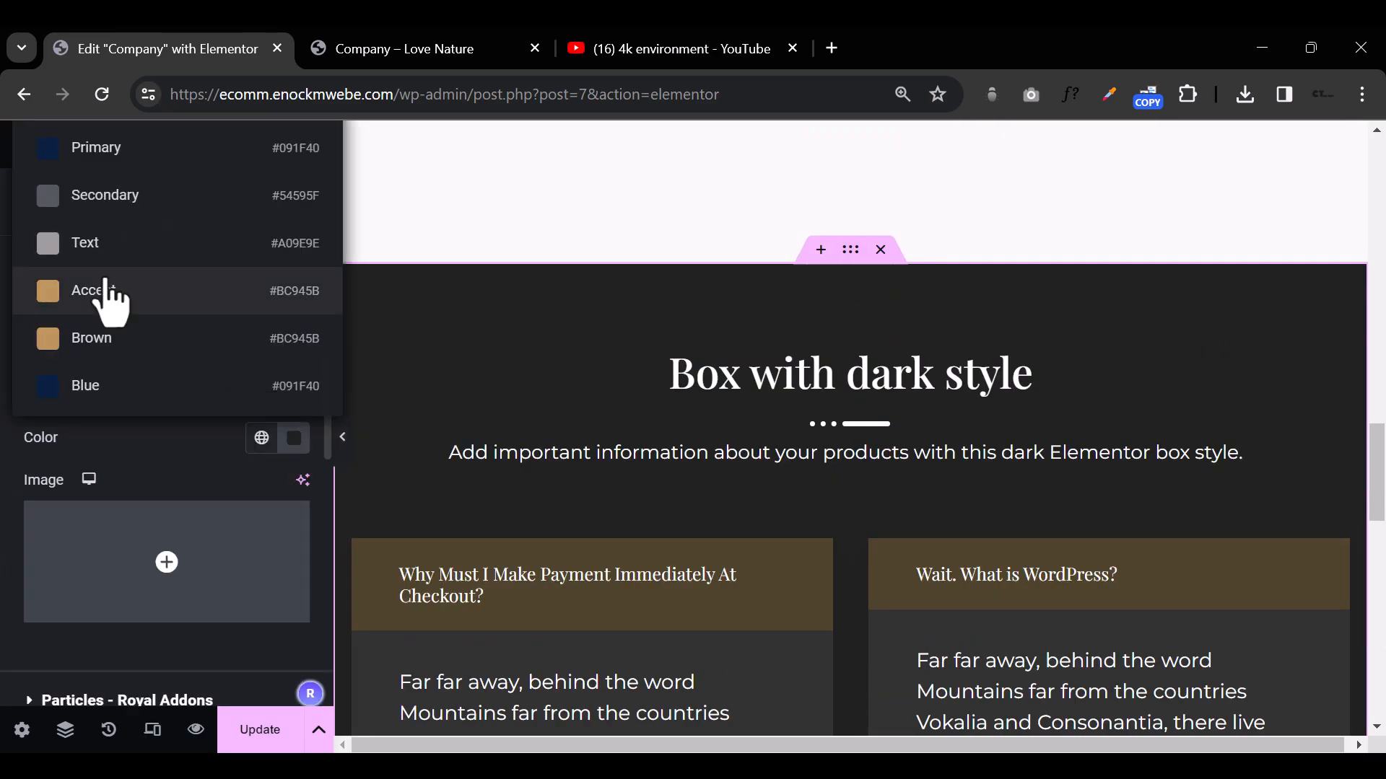
click(107, 147)
Step: Set the title background of the FAQ in the first column to the golden global color #BC945B
scroll(775, 473, down, 3)
scroll(767, 570, up, 6)
scroll(767, 570, down, 6)
click(818, 280)
click(161, 202)
click(262, 488)
click(108, 238)
Step: Change the first question of the second-column FAQ to "What Does Apex Do" and enter "Blah bla" as its answer
click(342, 437)
click(9, 439)
click(1093, 312)
triple_click(125, 462)
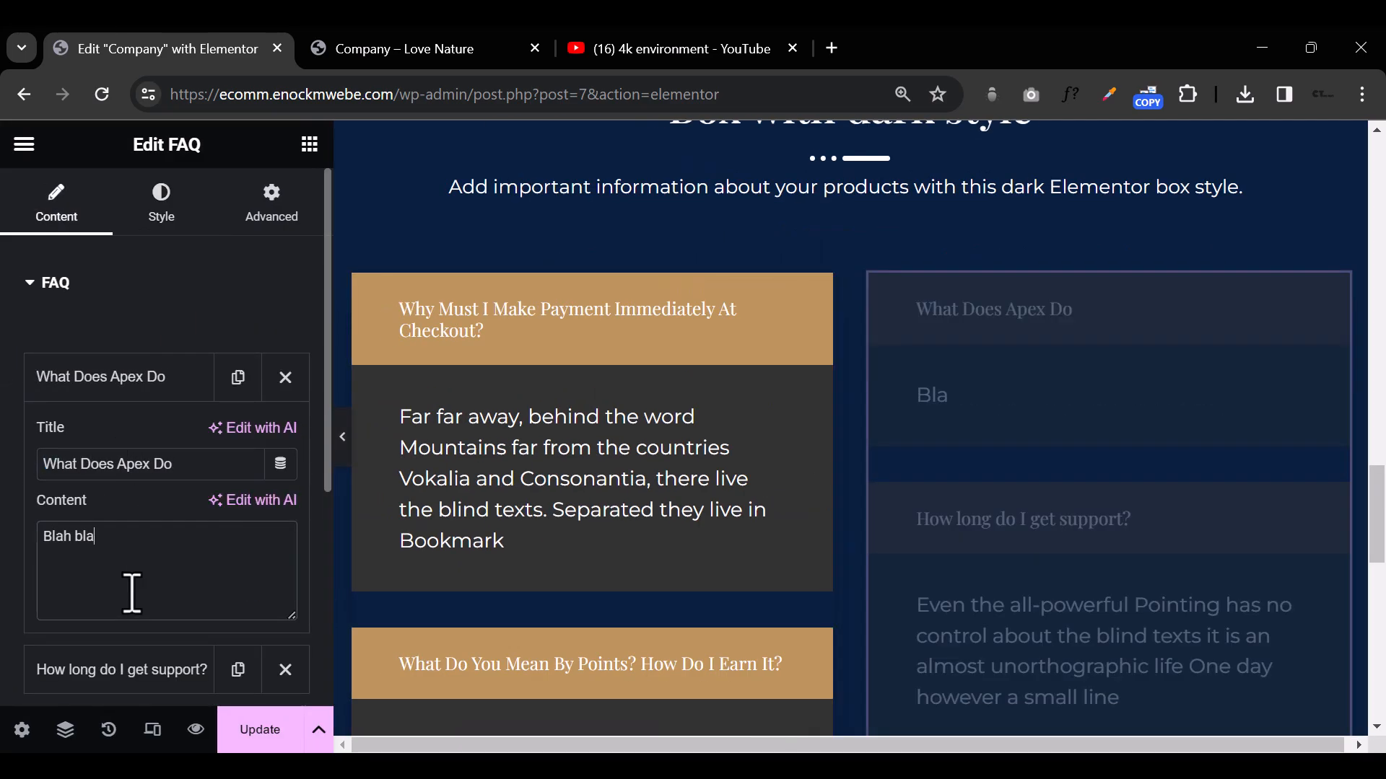
Step: Insert the "Company Logo with 3-Grid Style 3" testimonial section from the ElementsKit library below the FAQ section
scroll(844, 534, down, 12)
click(845, 535)
scroll(844, 535, down, 3)
click(136, 411)
click(609, 480)
scroll(1169, 483, down, 6)
scroll(669, 547, down, 3)
scroll(670, 546, up, 6)
click(168, 419)
click(1263, 177)
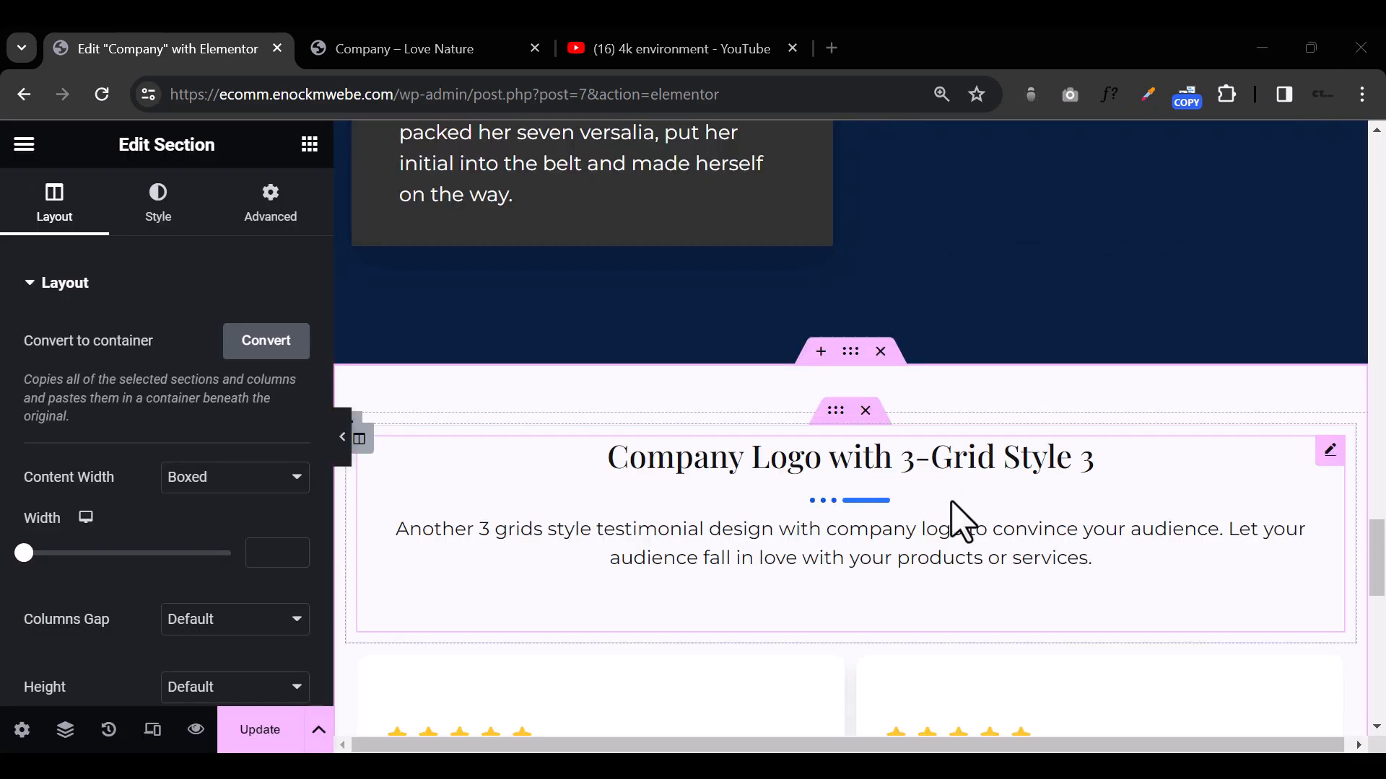
Step: Insert the "Keep Updated About Our Product" newsletter and footer section from the ElementsKit library below the testimonials
scroll(938, 505, down, 3)
click(939, 541)
mouse_move(254, 422)
click(1010, 245)
scroll(1019, 426, up, 18)
scroll(1019, 426, down, 20)
click(901, 534)
scroll(650, 469, down, 3)
click(1202, 228)
click(963, 534)
click(674, 180)
click(937, 628)
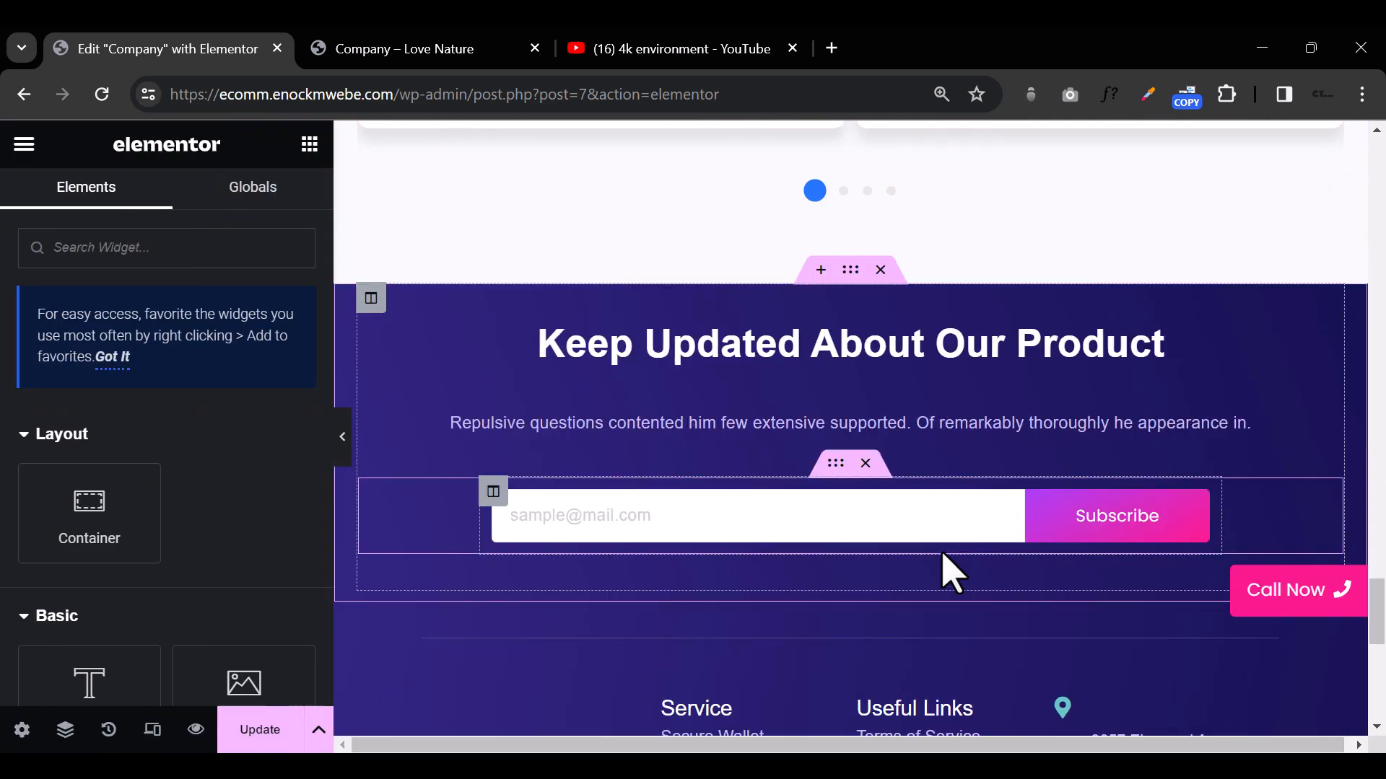
Step: Open the style settings of the newsletter and footer section and review the page layout
scroll(938, 577, up, 2)
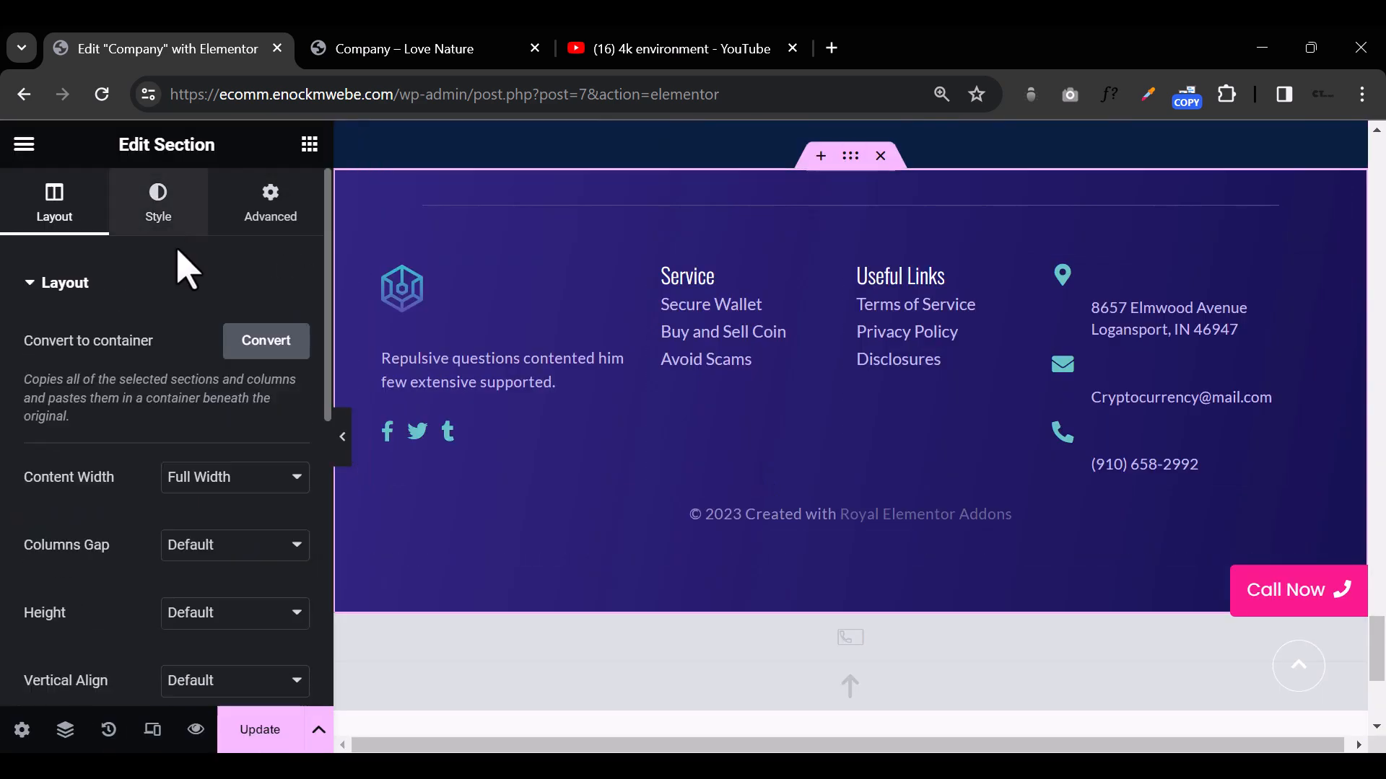
click(158, 202)
click(342, 437)
click(9, 448)
scroll(879, 428, up, 5)
scroll(879, 427, down, 10)
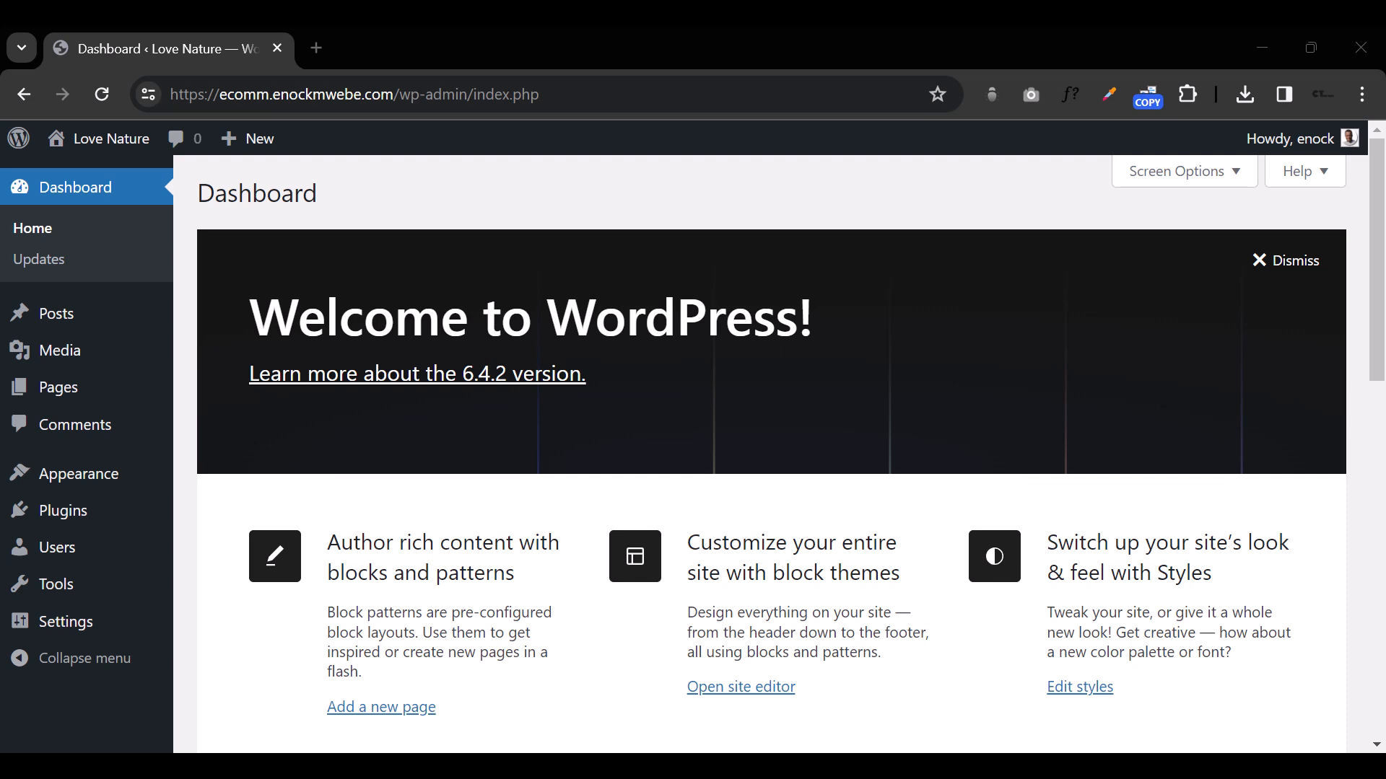
Step: Open the page for adding new plugins and search the plugin directory for "elementor"
mouse_move(88, 598)
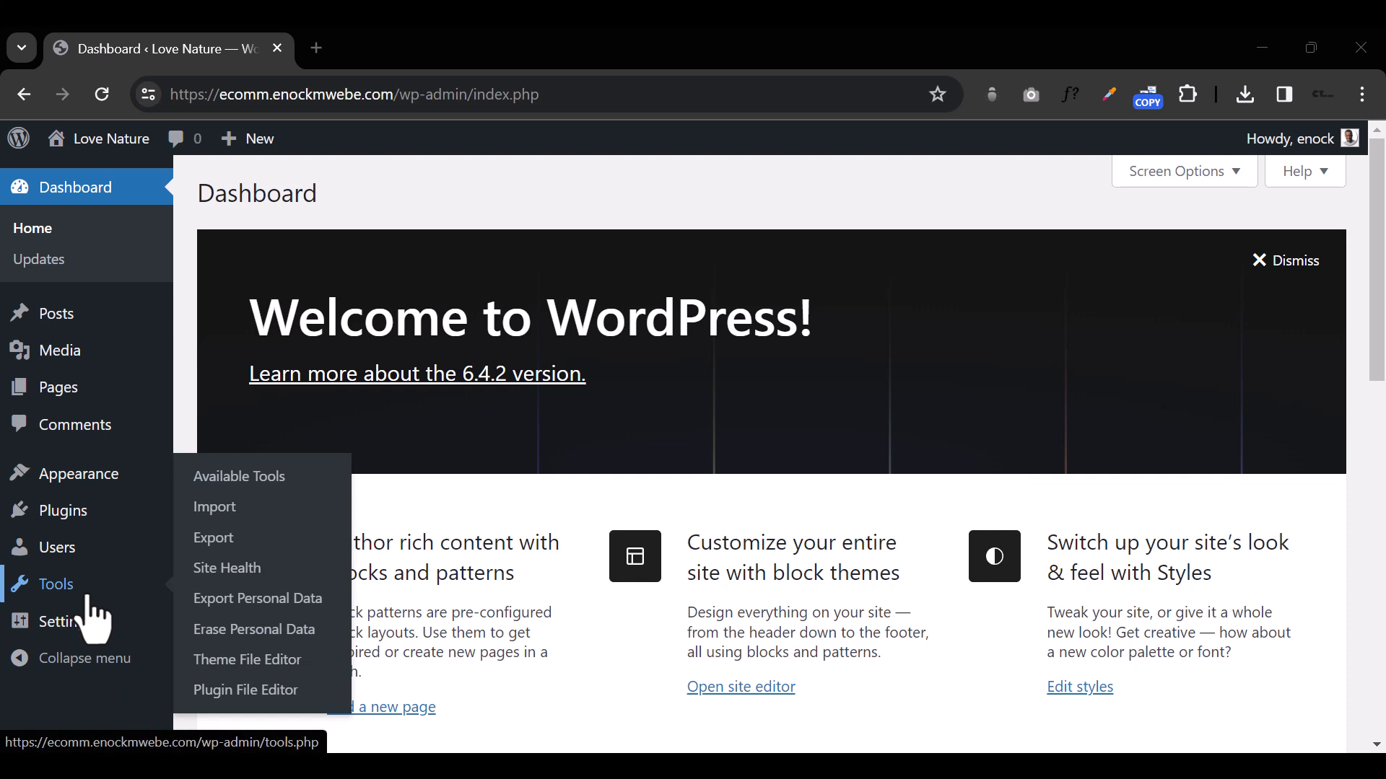
mouse_move(103, 529)
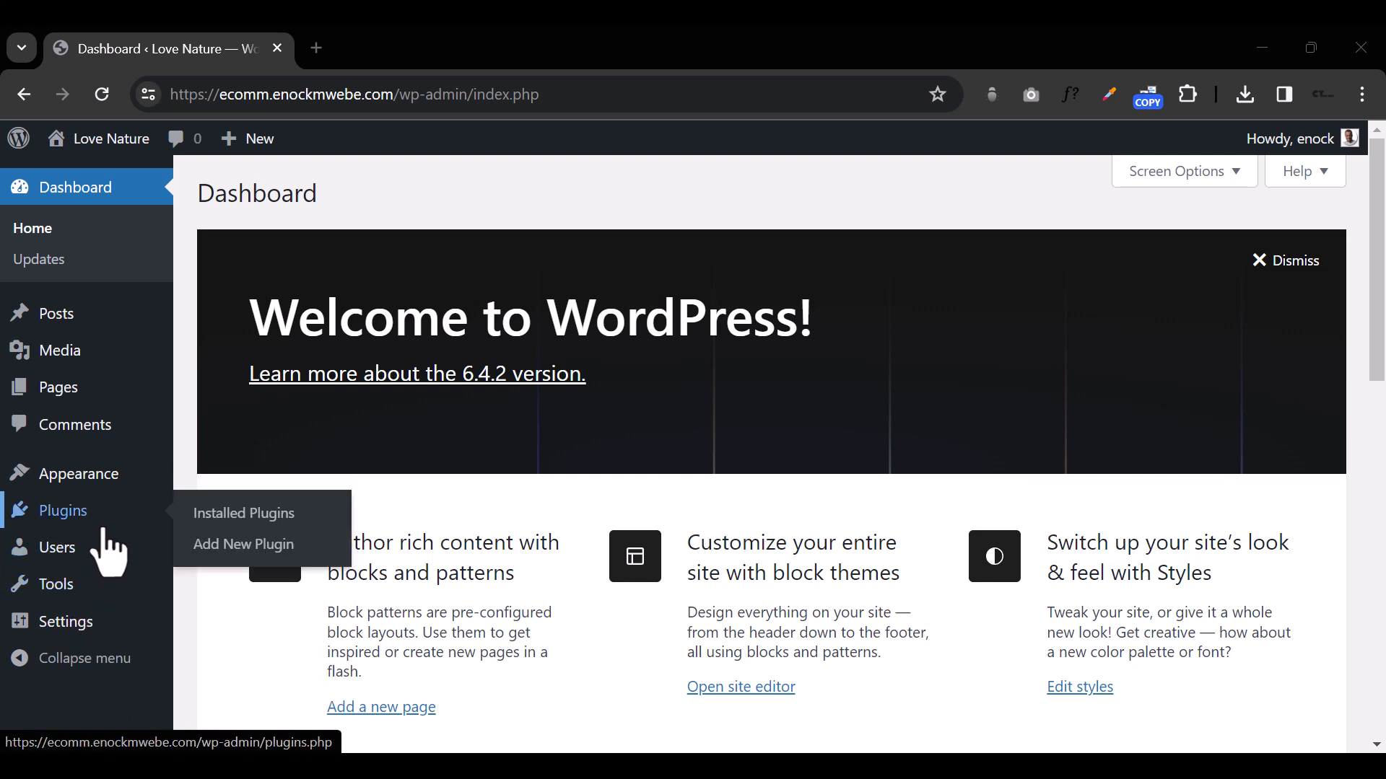
click(274, 544)
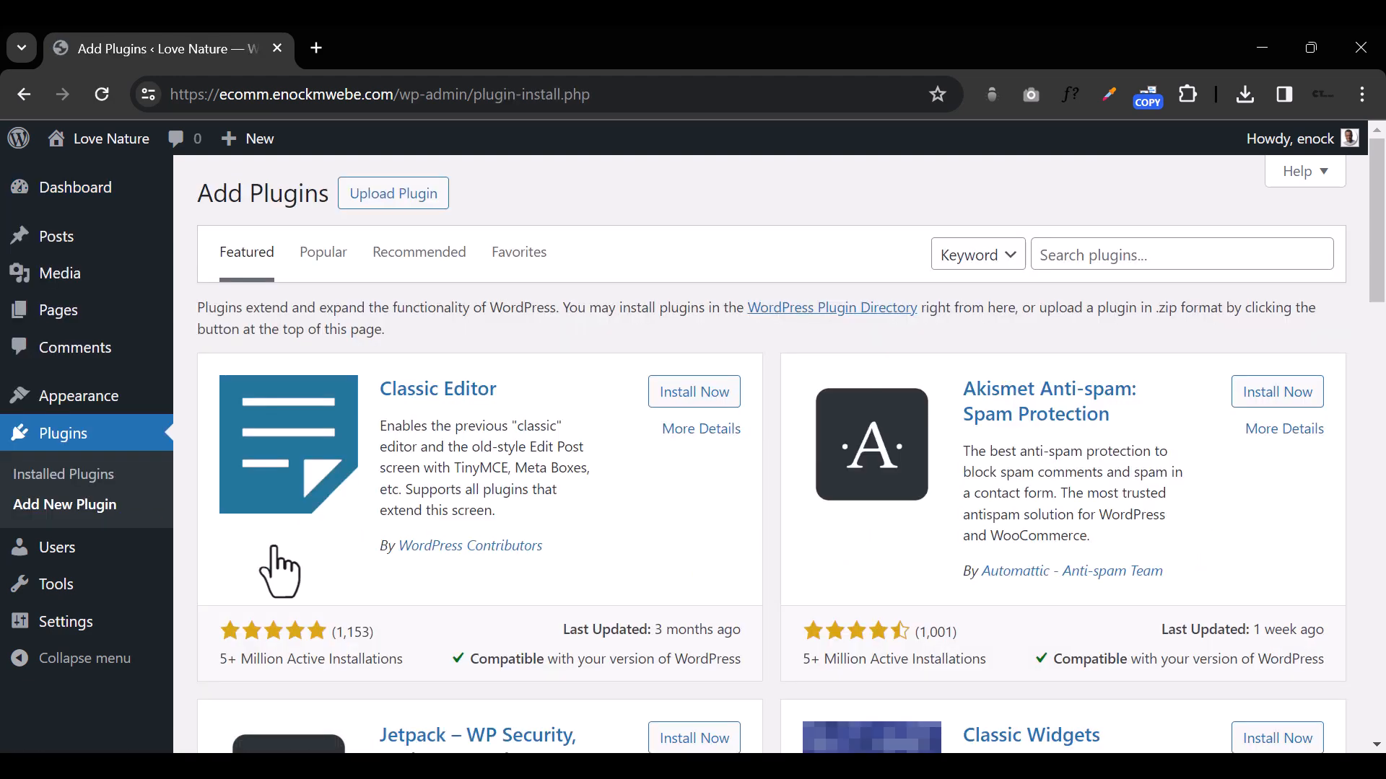
click(1127, 258)
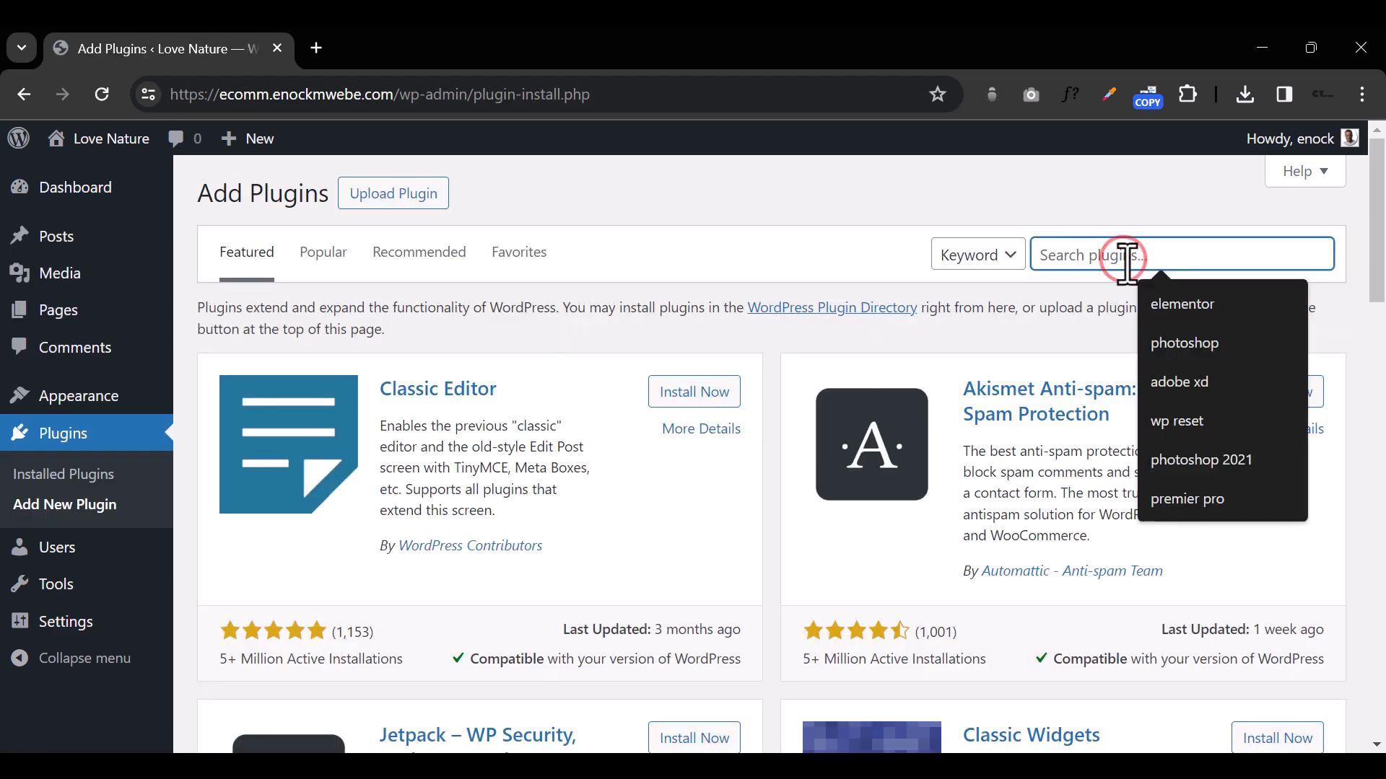
text(elementor)
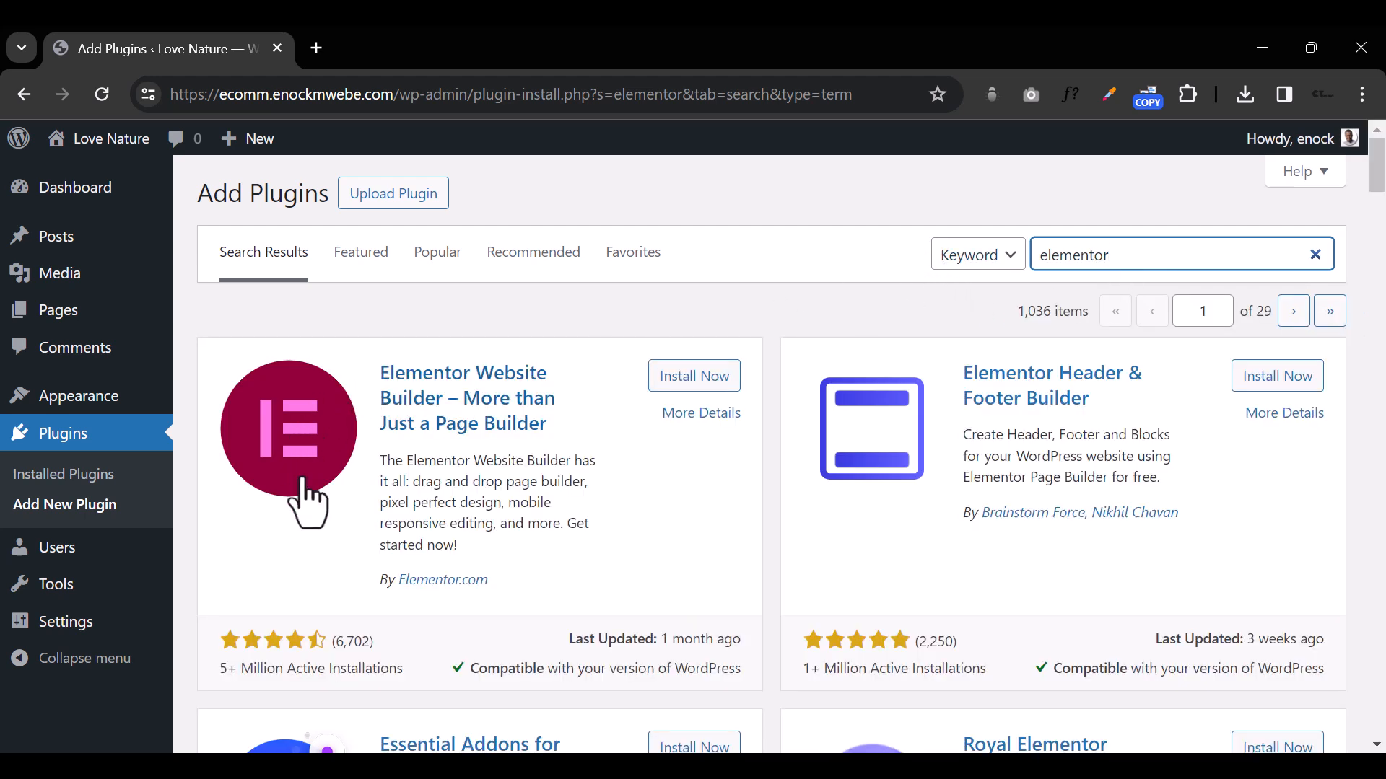
Step: Install the Elementor Website Builder plugin and the Essential Addons for Elementor plugin
click(717, 369)
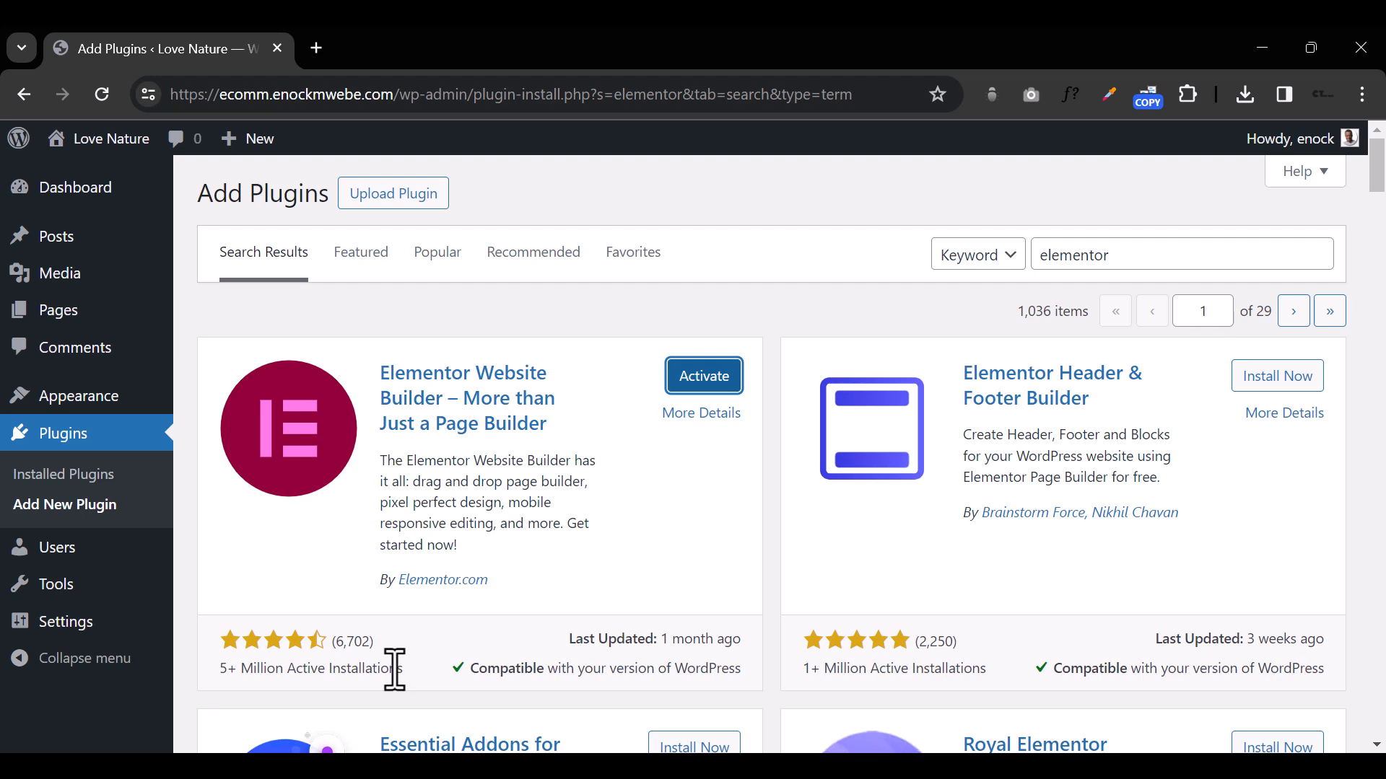
scroll(395, 670, down, 4)
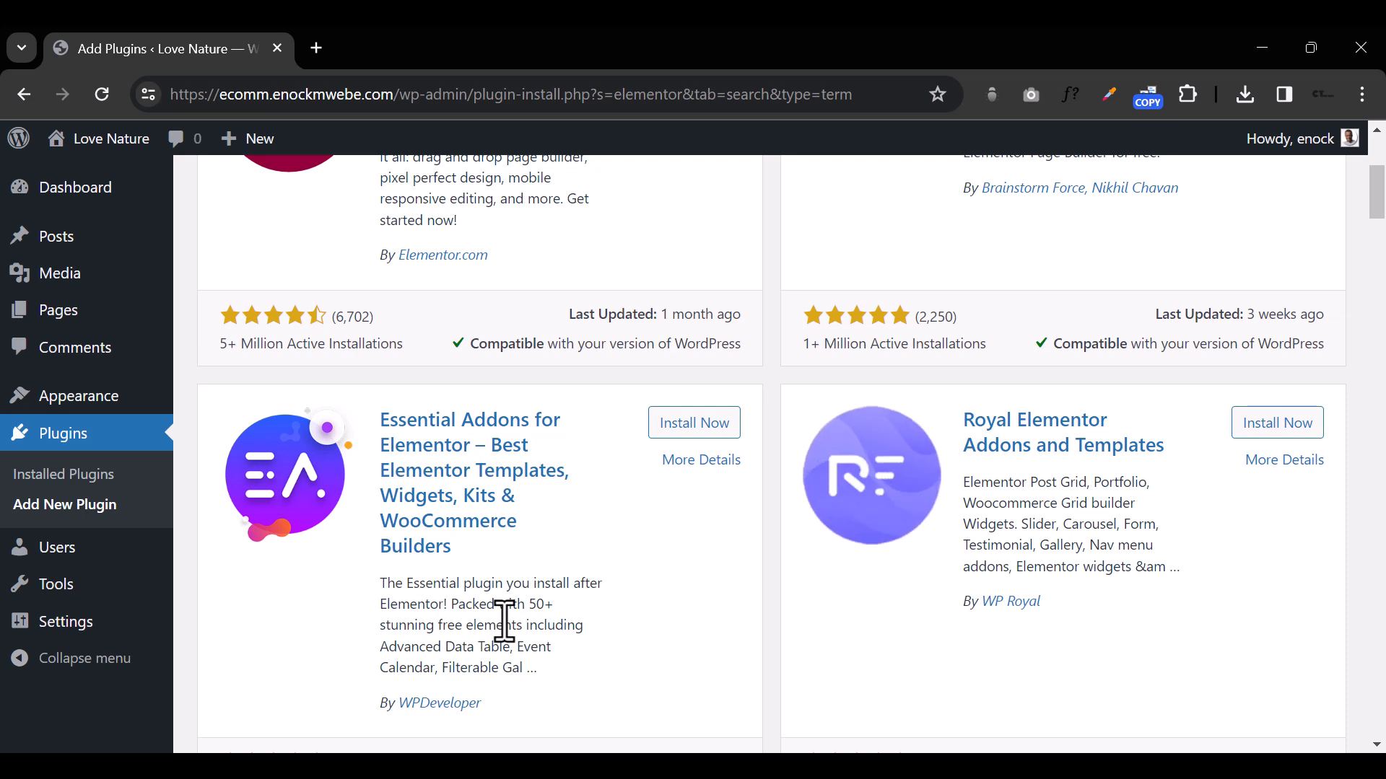
click(682, 424)
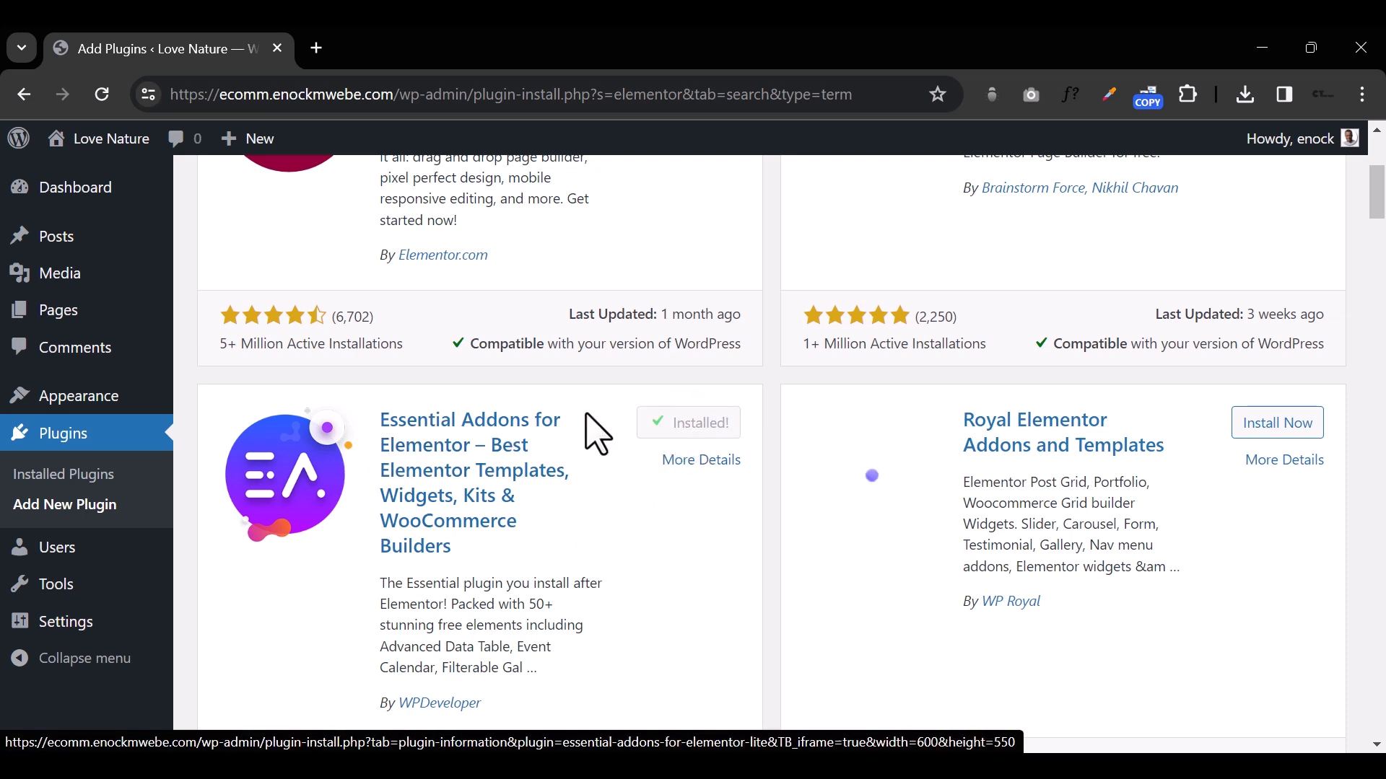
Step: Look over the further Elementor addons in the results and install Royal Elementor Addons and Templates
scroll(594, 433, down, 3)
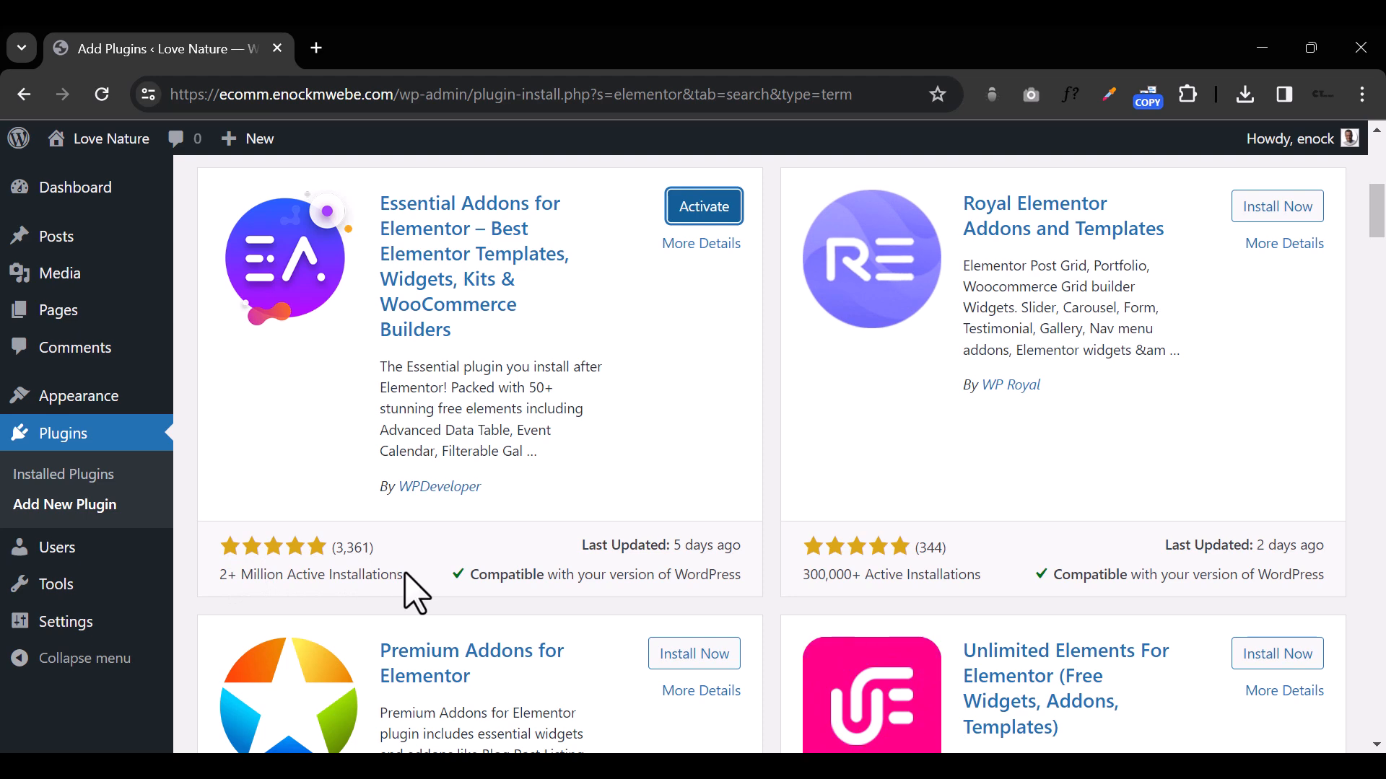
scroll(402, 567, down, 4)
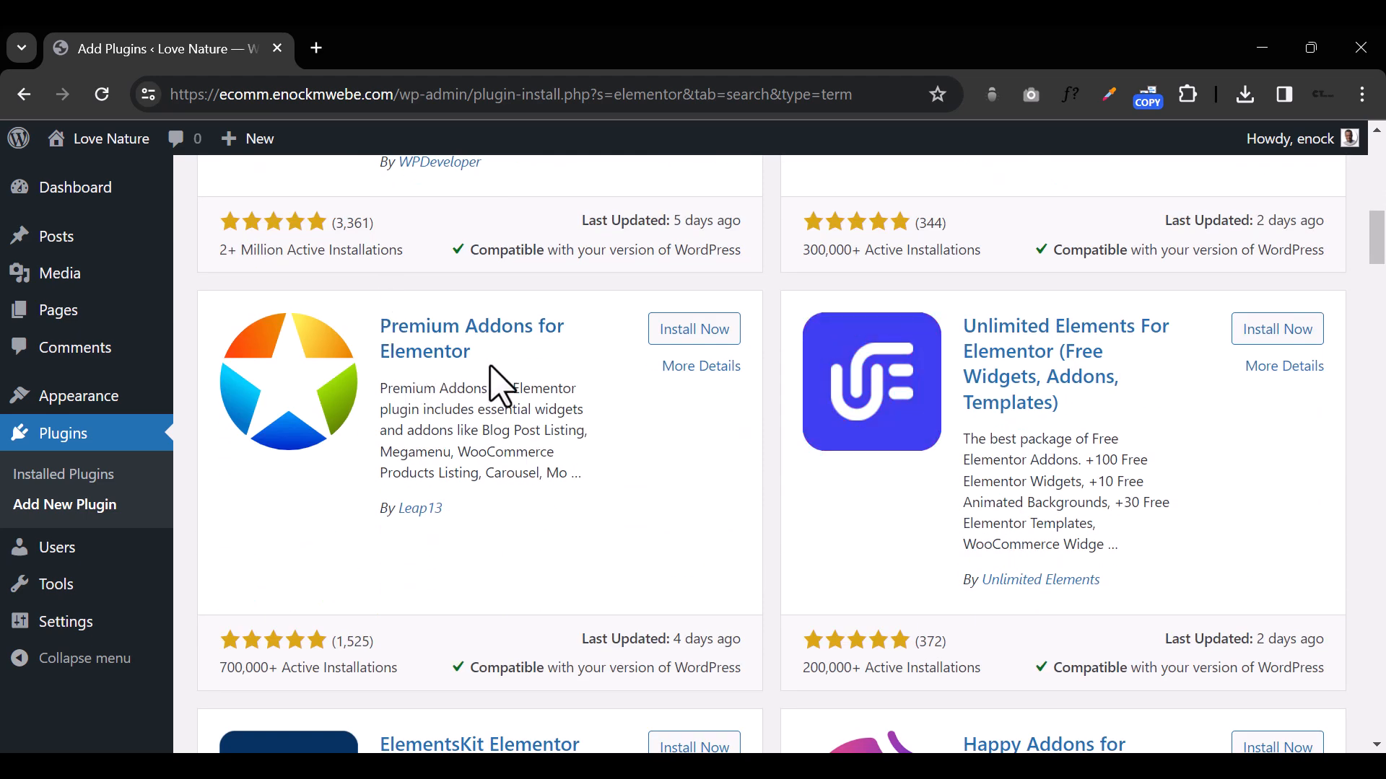
scroll(476, 440, down, 4)
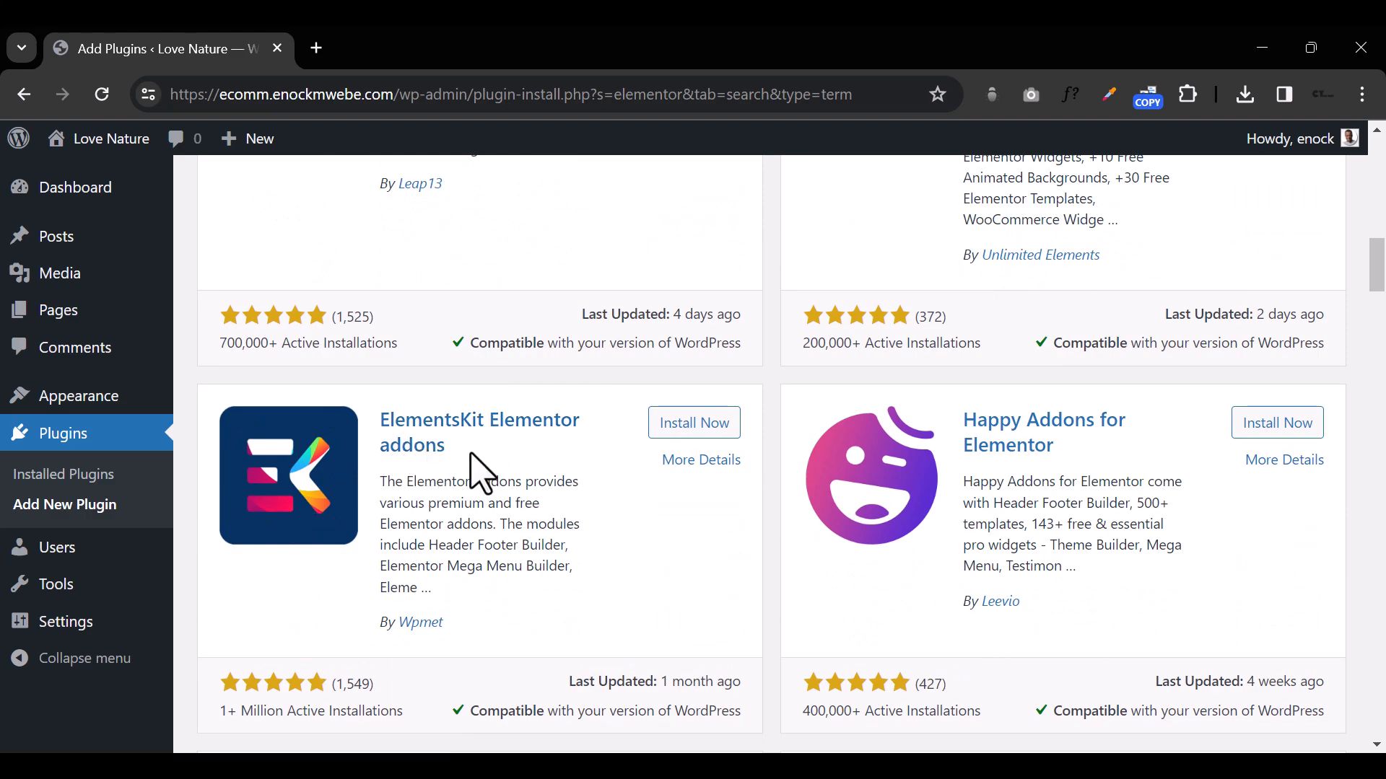
scroll(606, 578, up, 5)
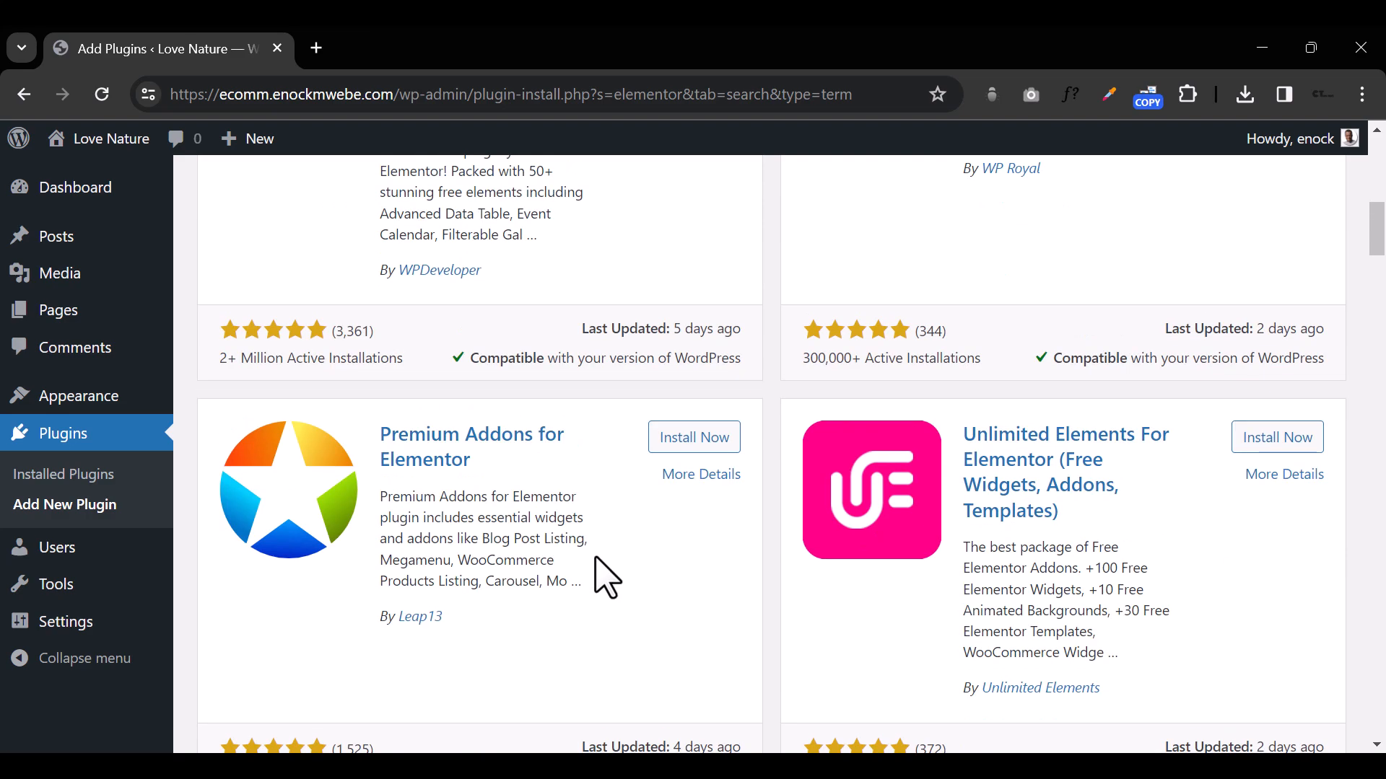
scroll(606, 578, up, 5)
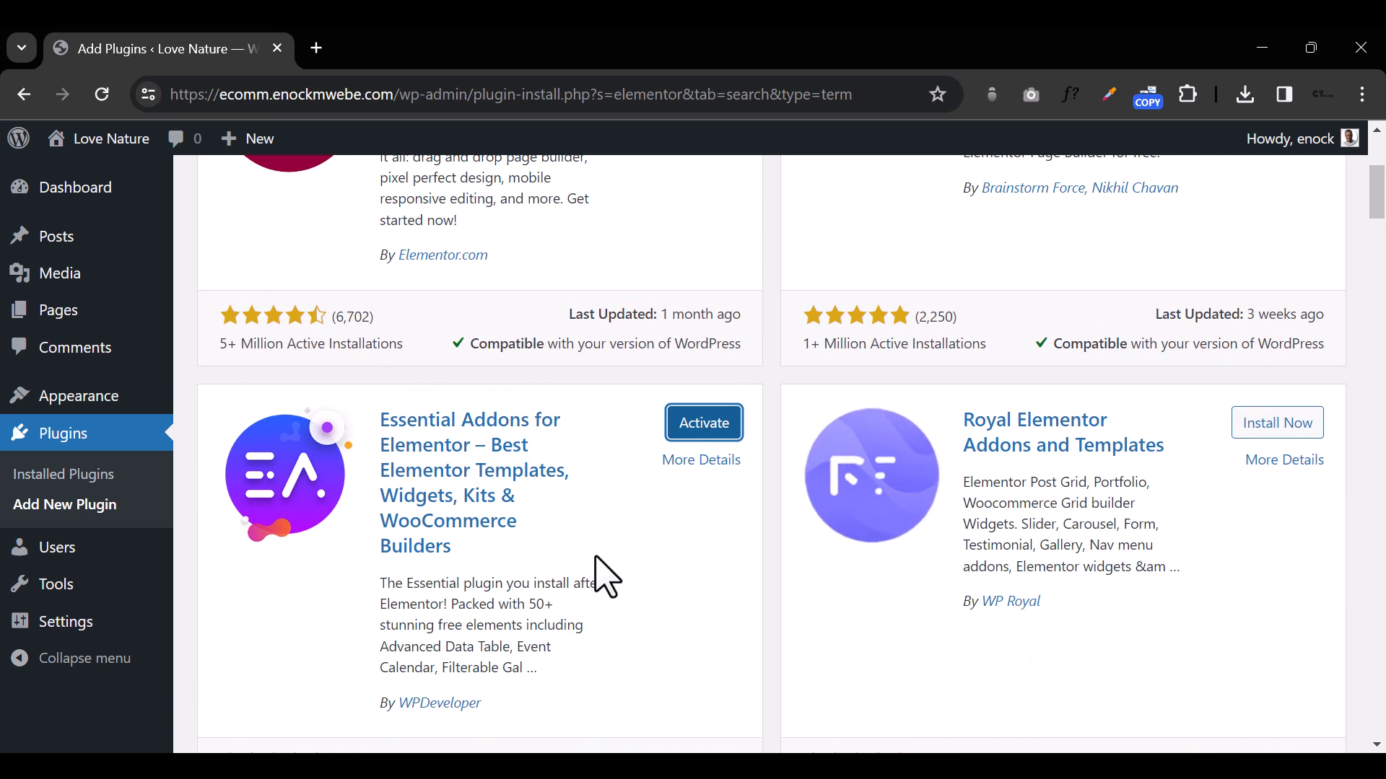
click(1281, 428)
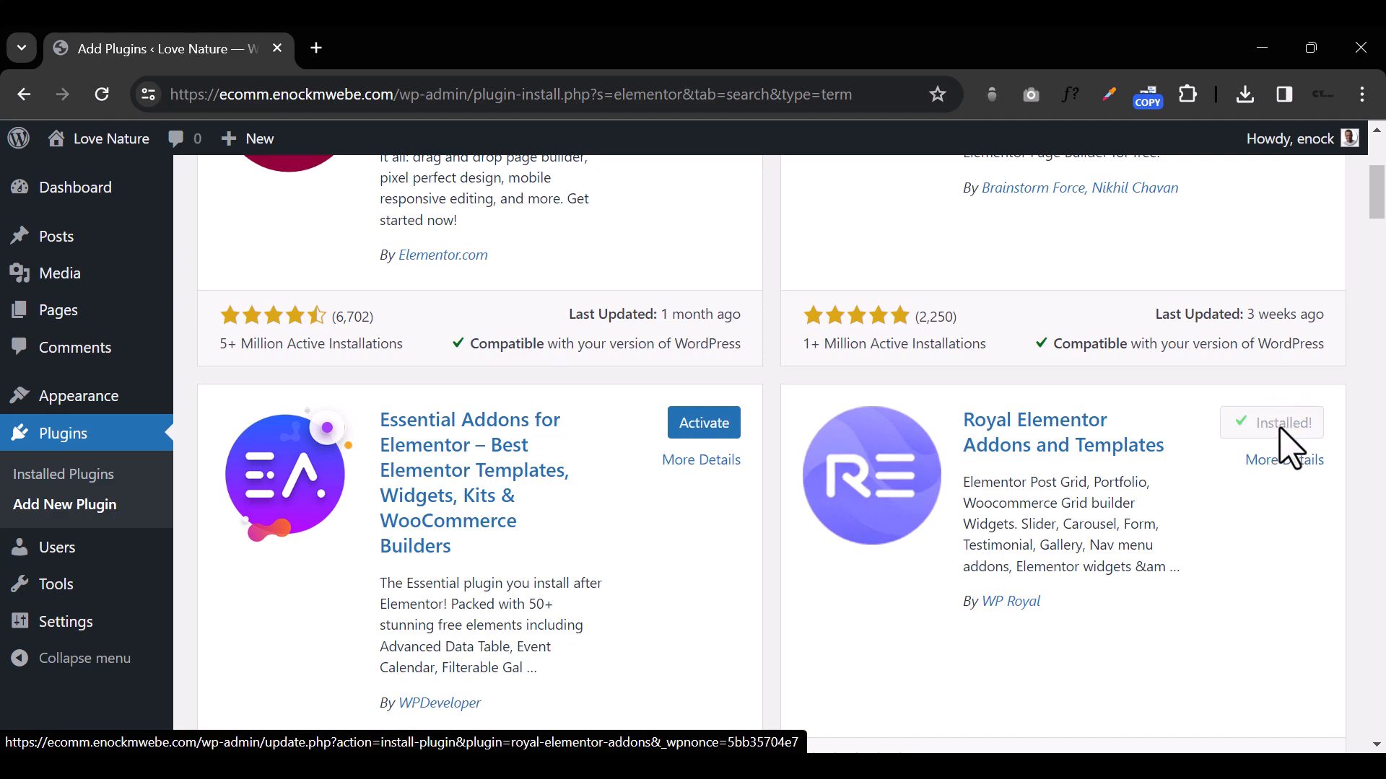
Step: Find ElementsKit Elementor addons in the plugin search results and install it
scroll(794, 483, up, 4)
scroll(772, 487, down, 10)
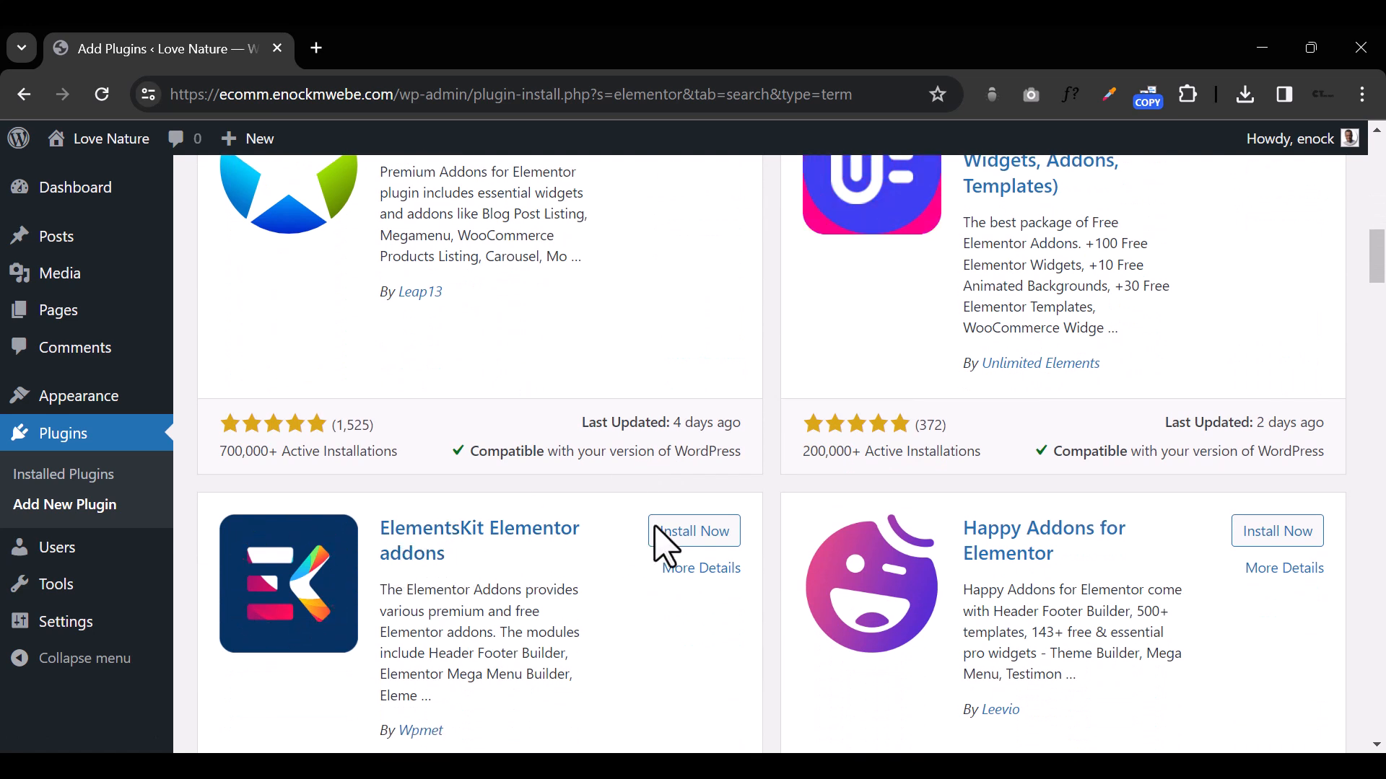
click(671, 532)
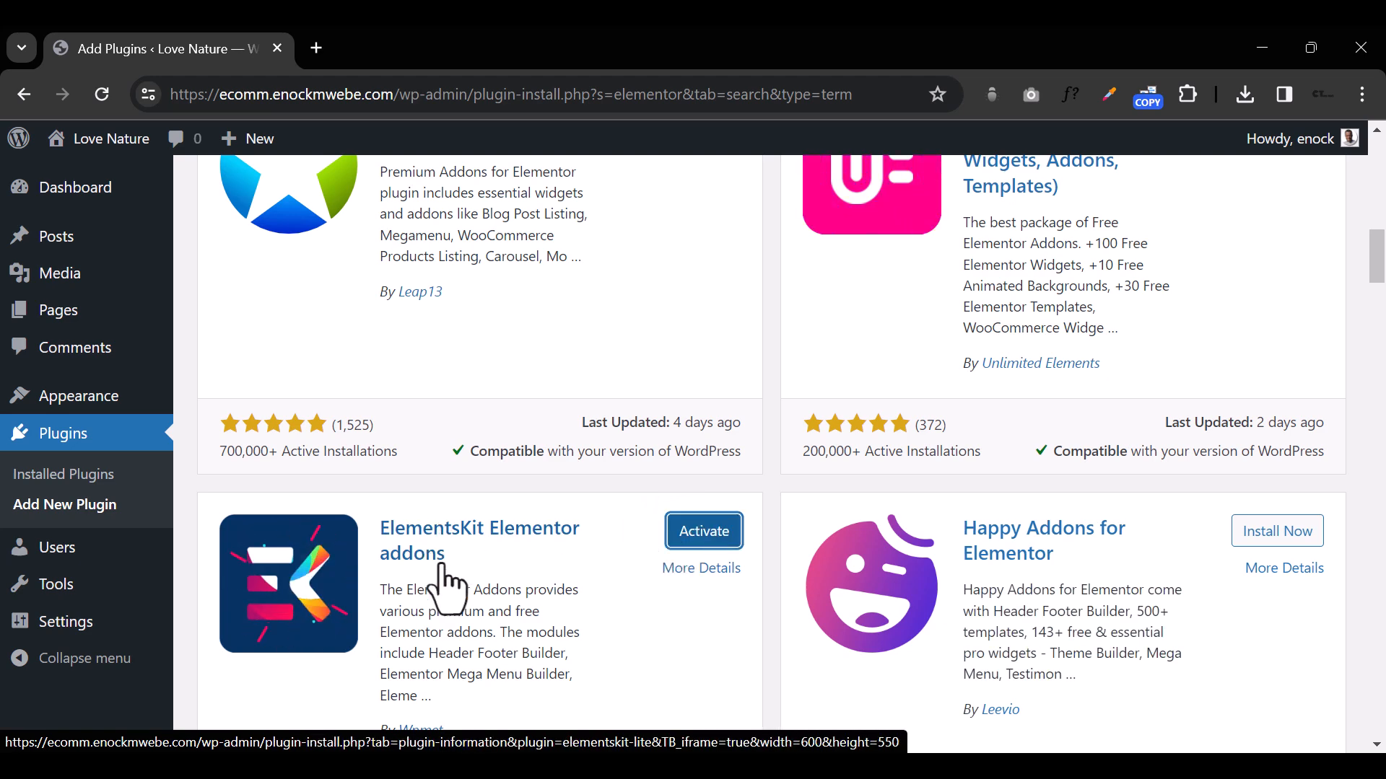
Step: Open the installed plugins list and bulk-activate Elementor, ElementsKit Lite, Essential Addons for Elementor and Royal Elementor Addons
scroll(508, 592, up, 6)
scroll(507, 597, up, 5)
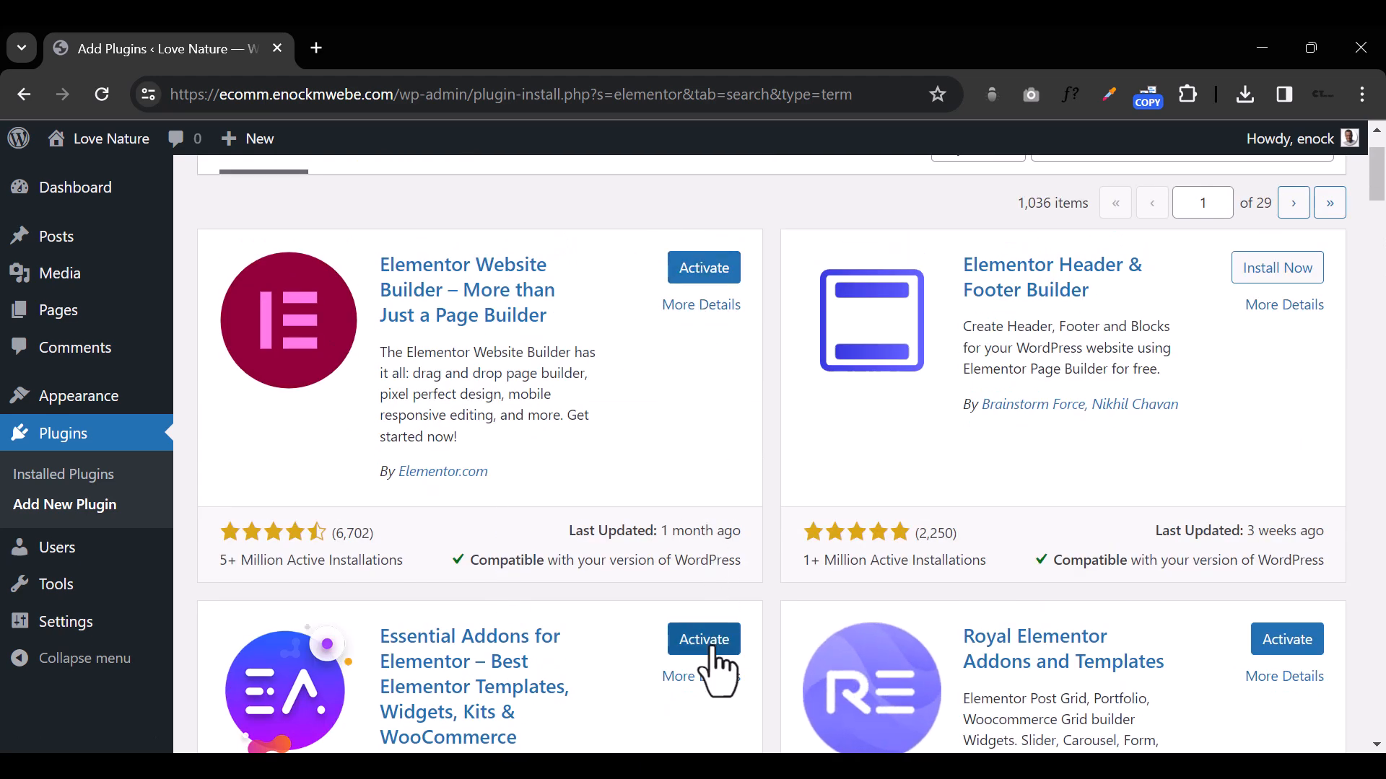
click(67, 475)
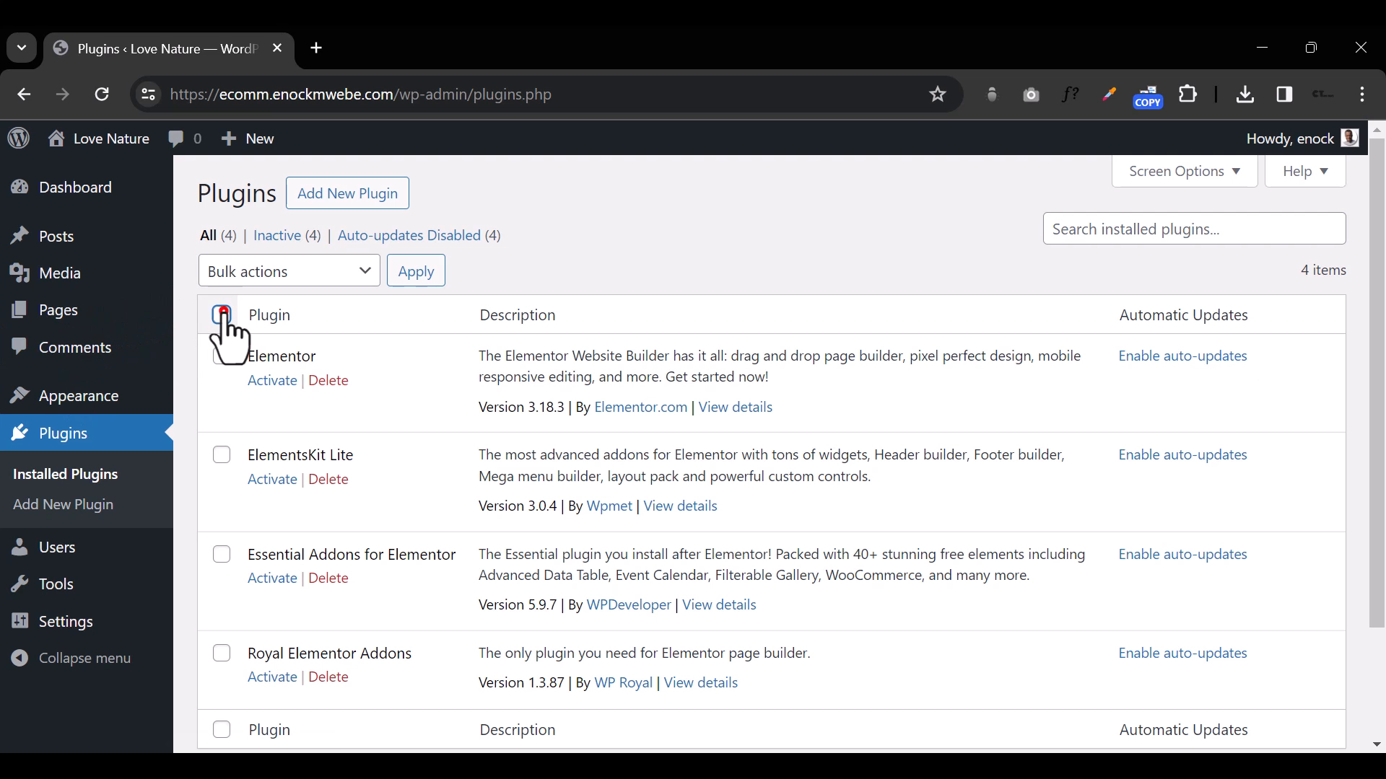
scroll(324, 324, down, 2)
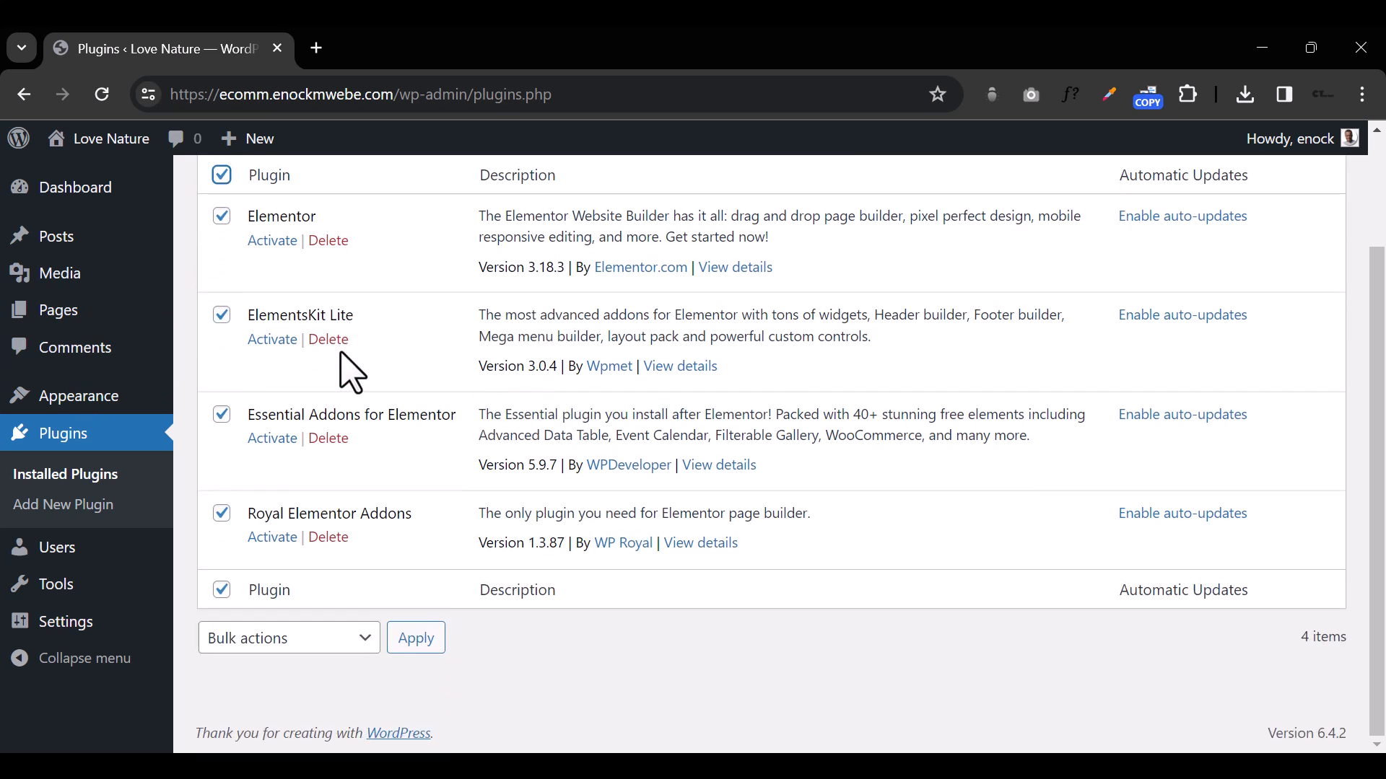
scroll(328, 405, up, 5)
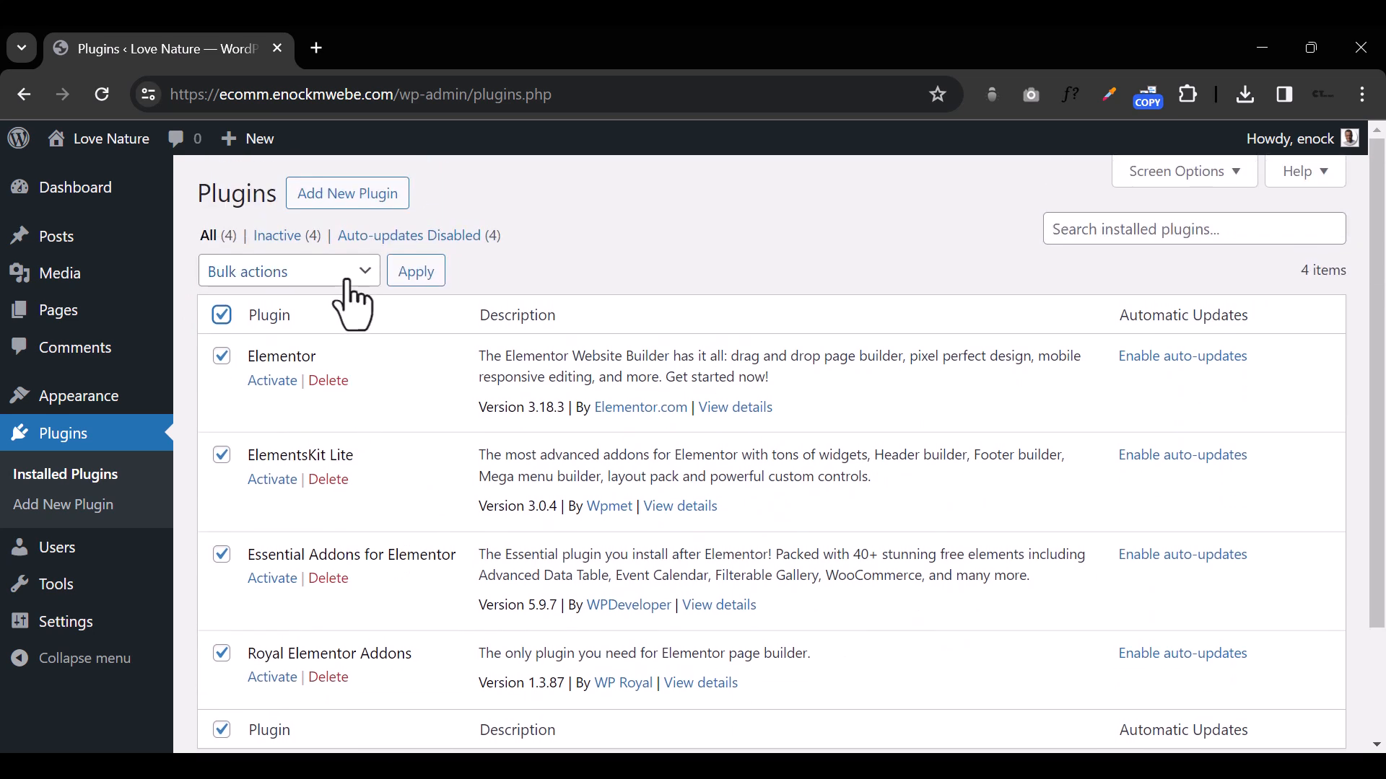
click(347, 274)
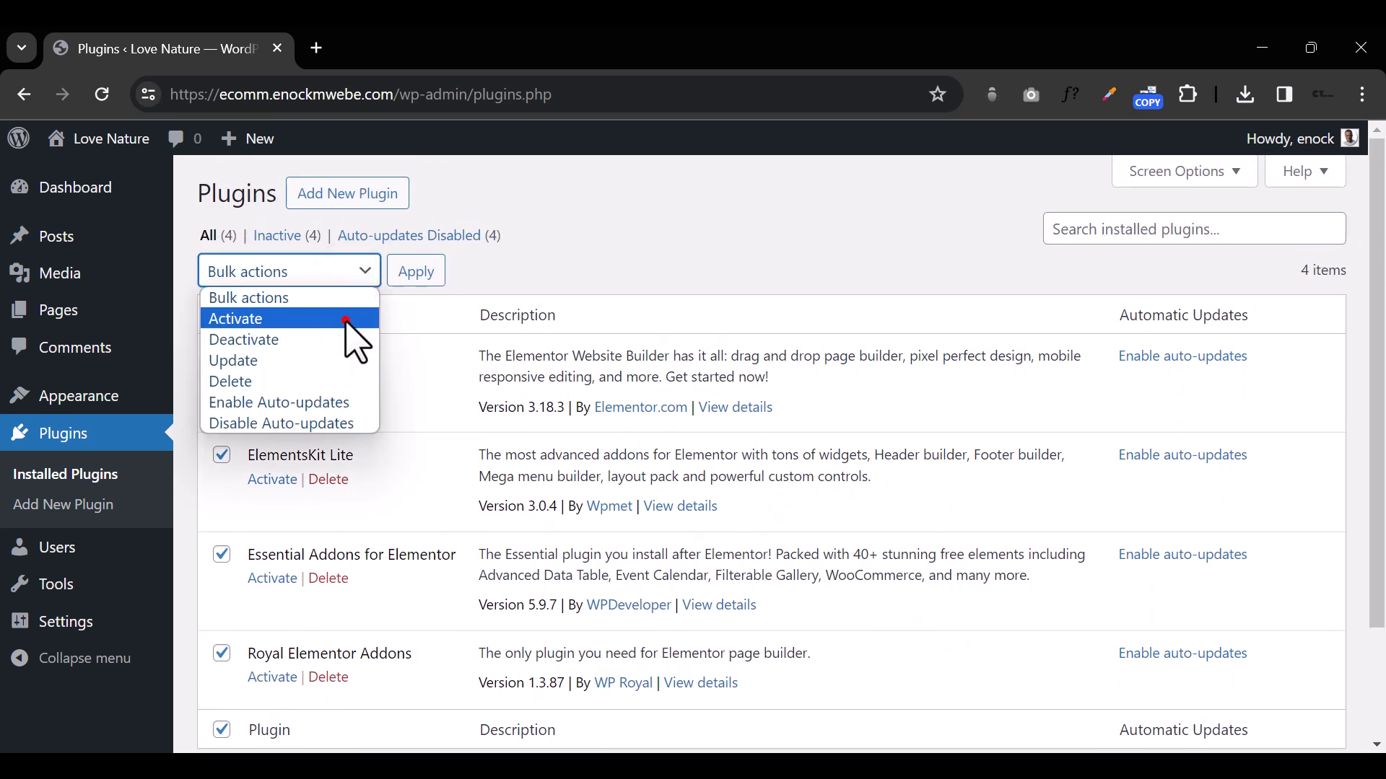
click(345, 318)
click(417, 271)
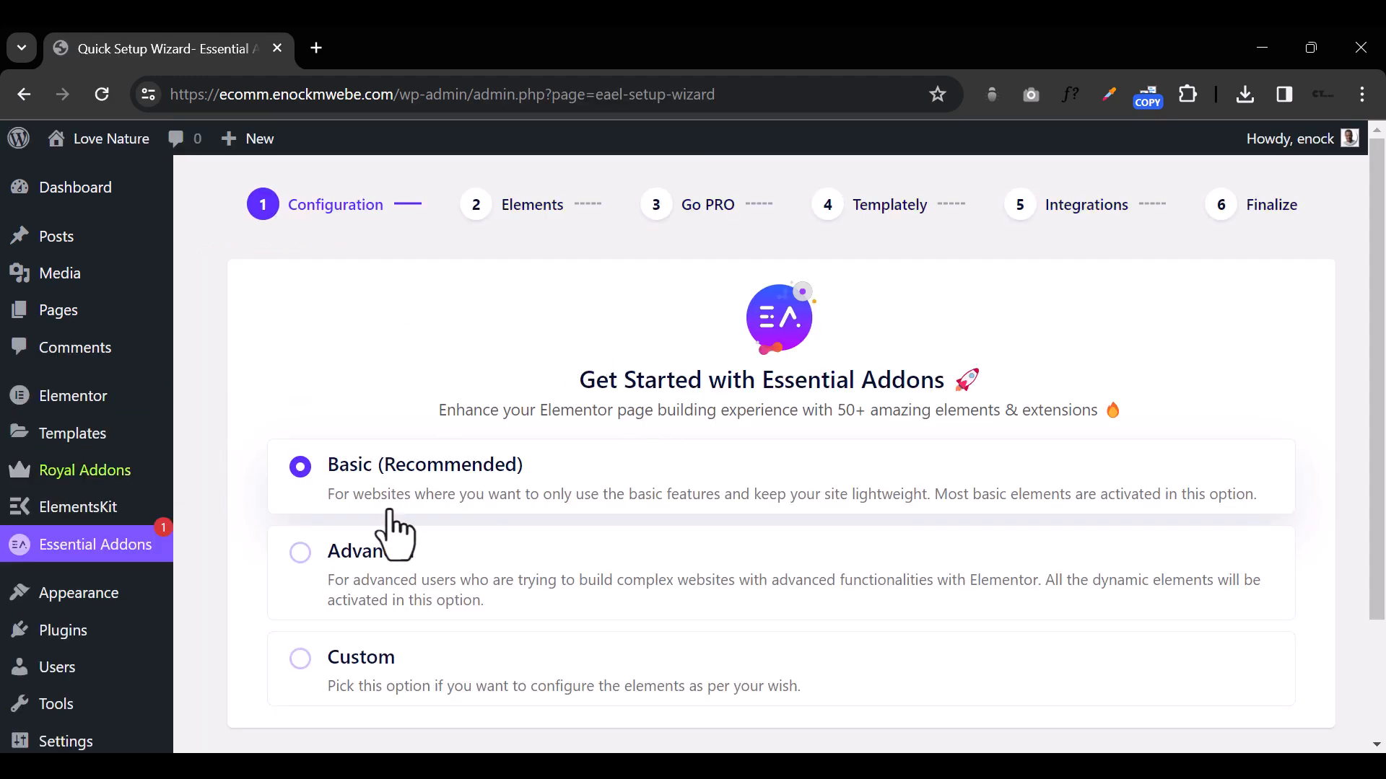
Step: Keep the Basic configuration in the Essential Addons setup wizard and review the full list of elements
scroll(794, 541, down, 3)
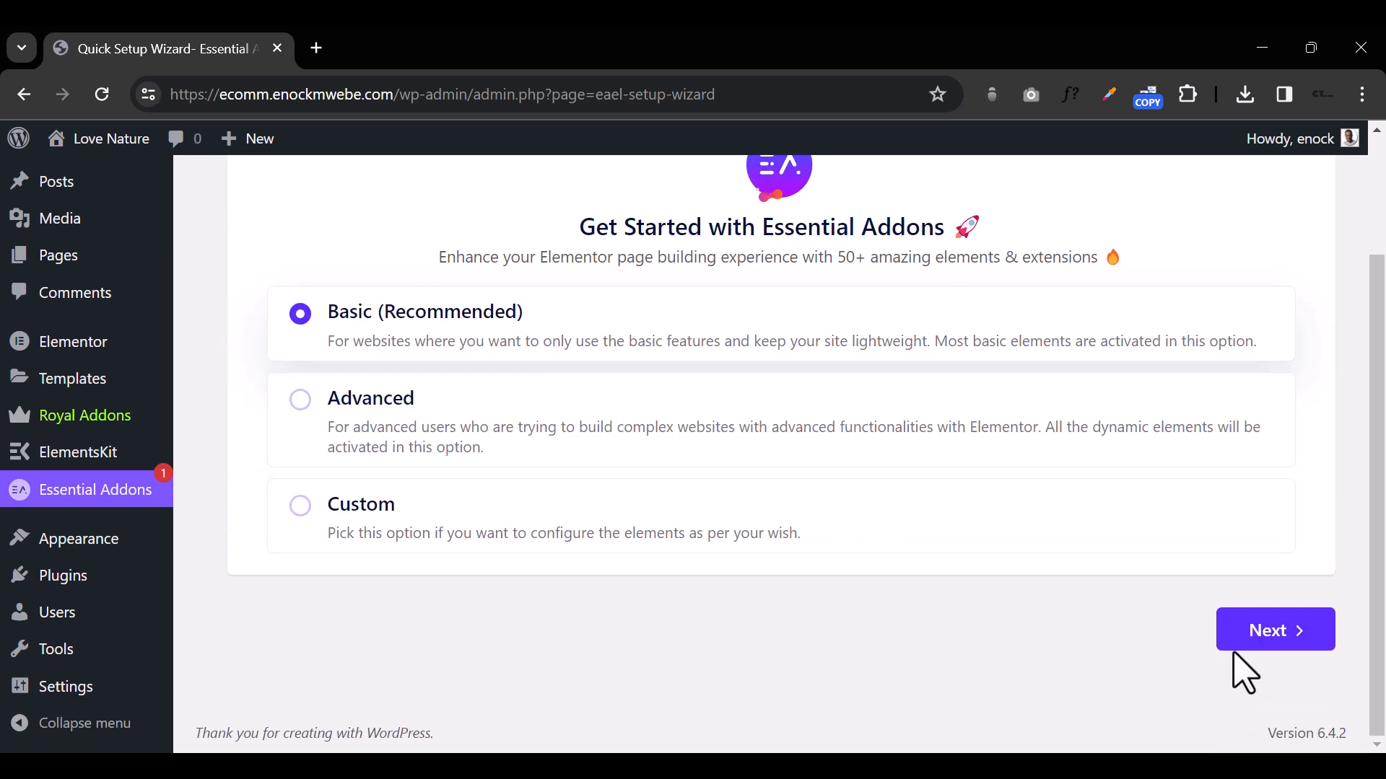
click(1251, 637)
scroll(1250, 639, down, 3)
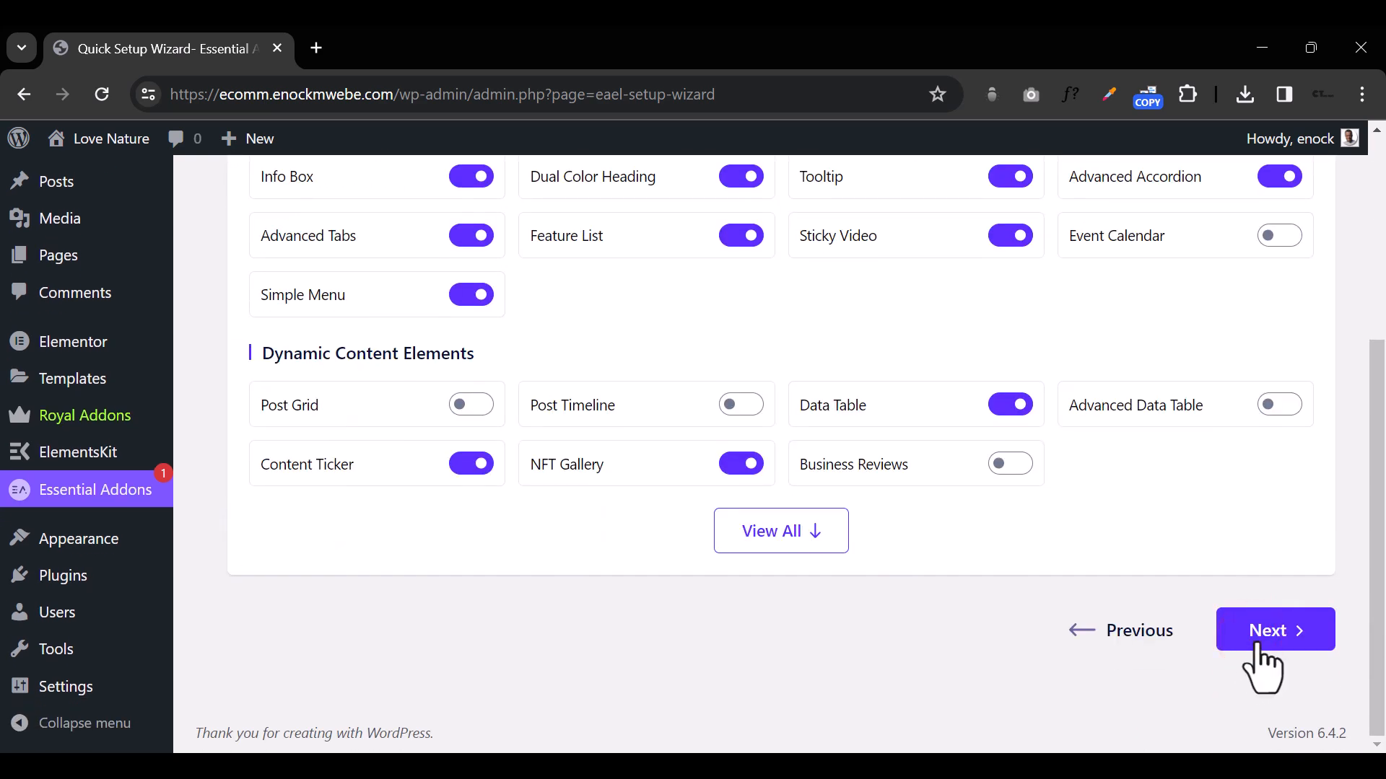
click(765, 524)
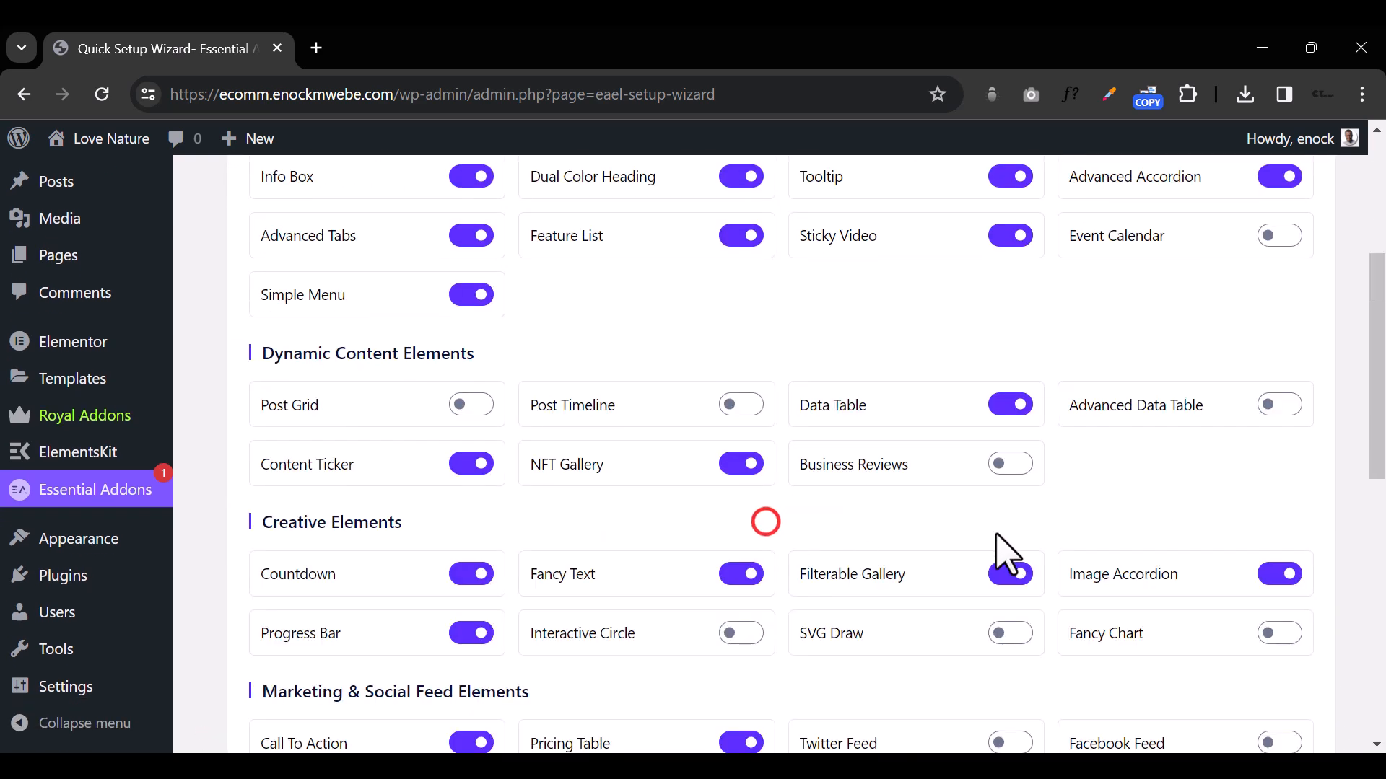
scroll(999, 548, down, 3)
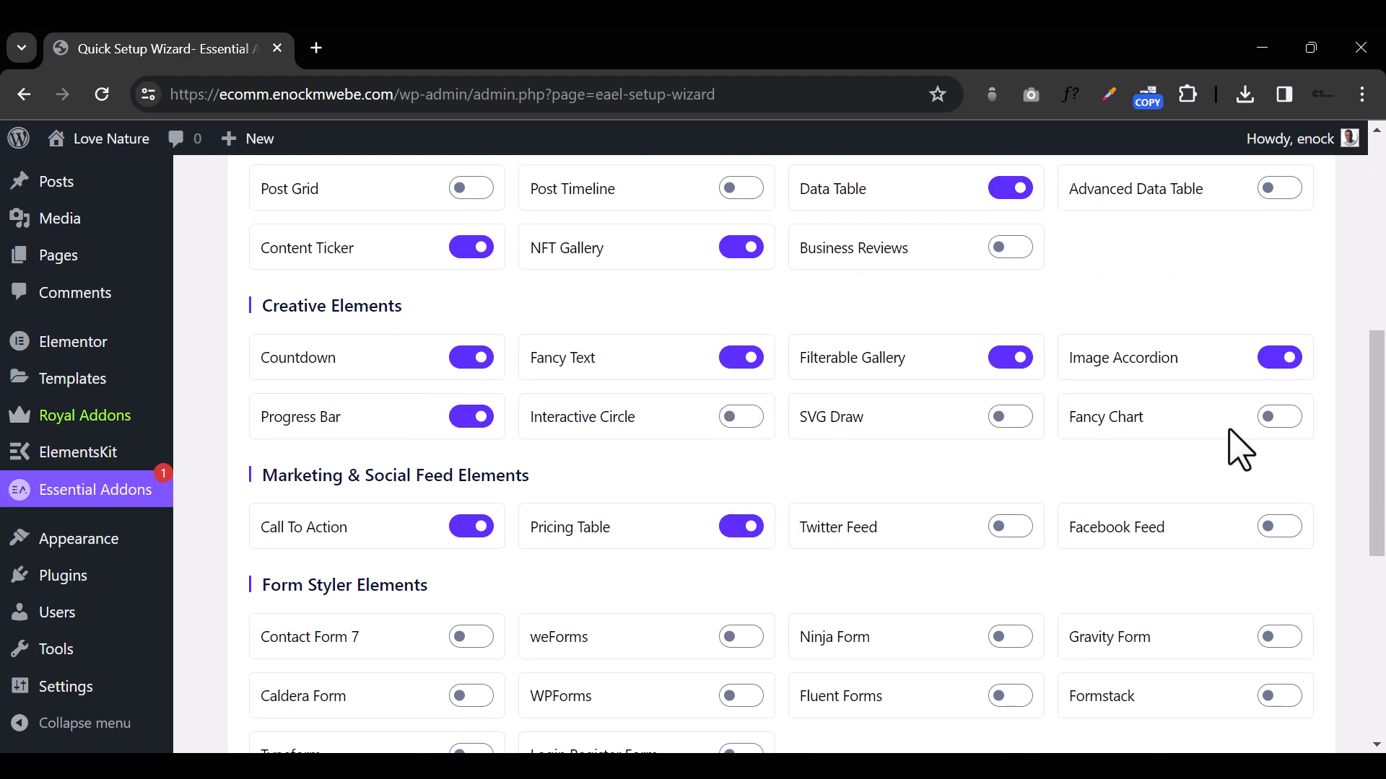
scroll(971, 641, down, 3)
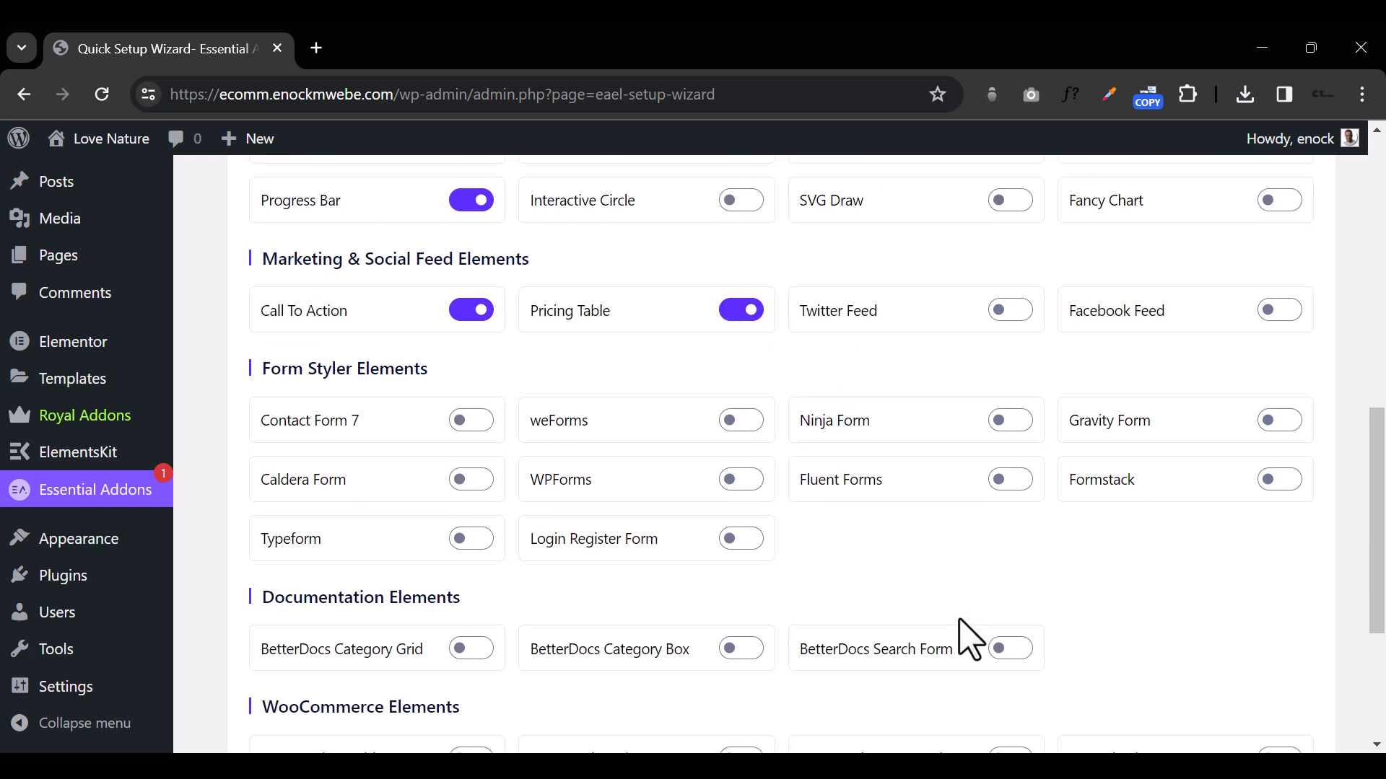
scroll(971, 641, down, 4)
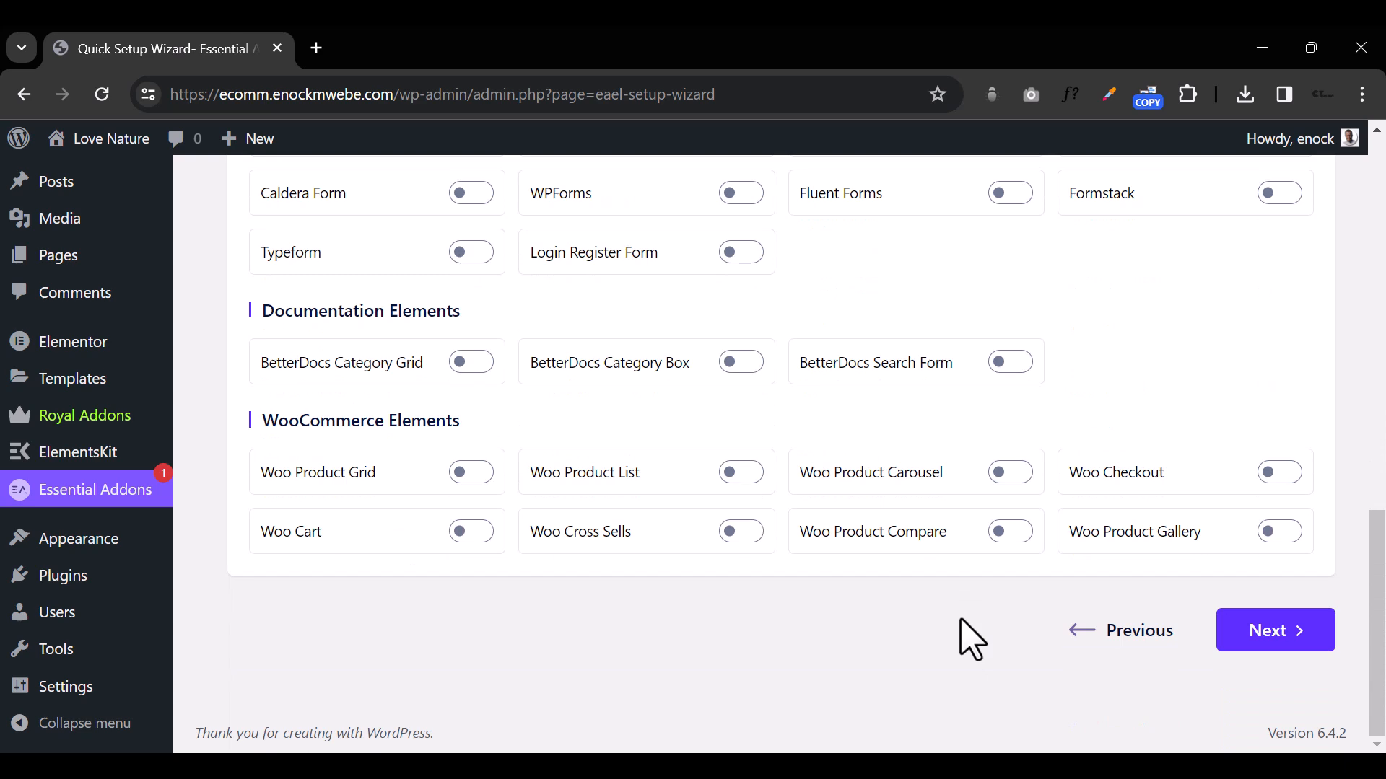
Step: Go through the remaining Essential Addons wizard stages without installing any extra plugins and finish the setup
click(1320, 636)
click(1274, 632)
click(1274, 632)
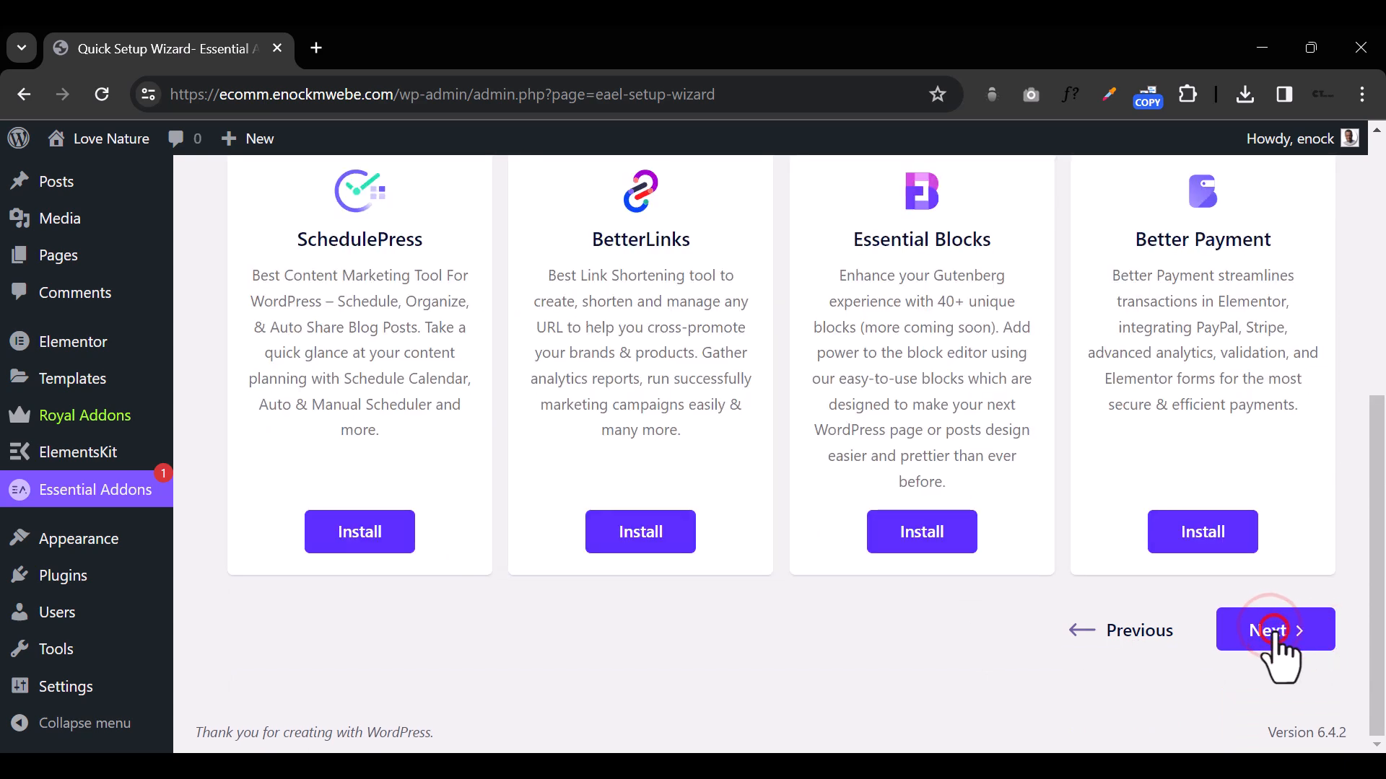
click(1273, 632)
click(691, 564)
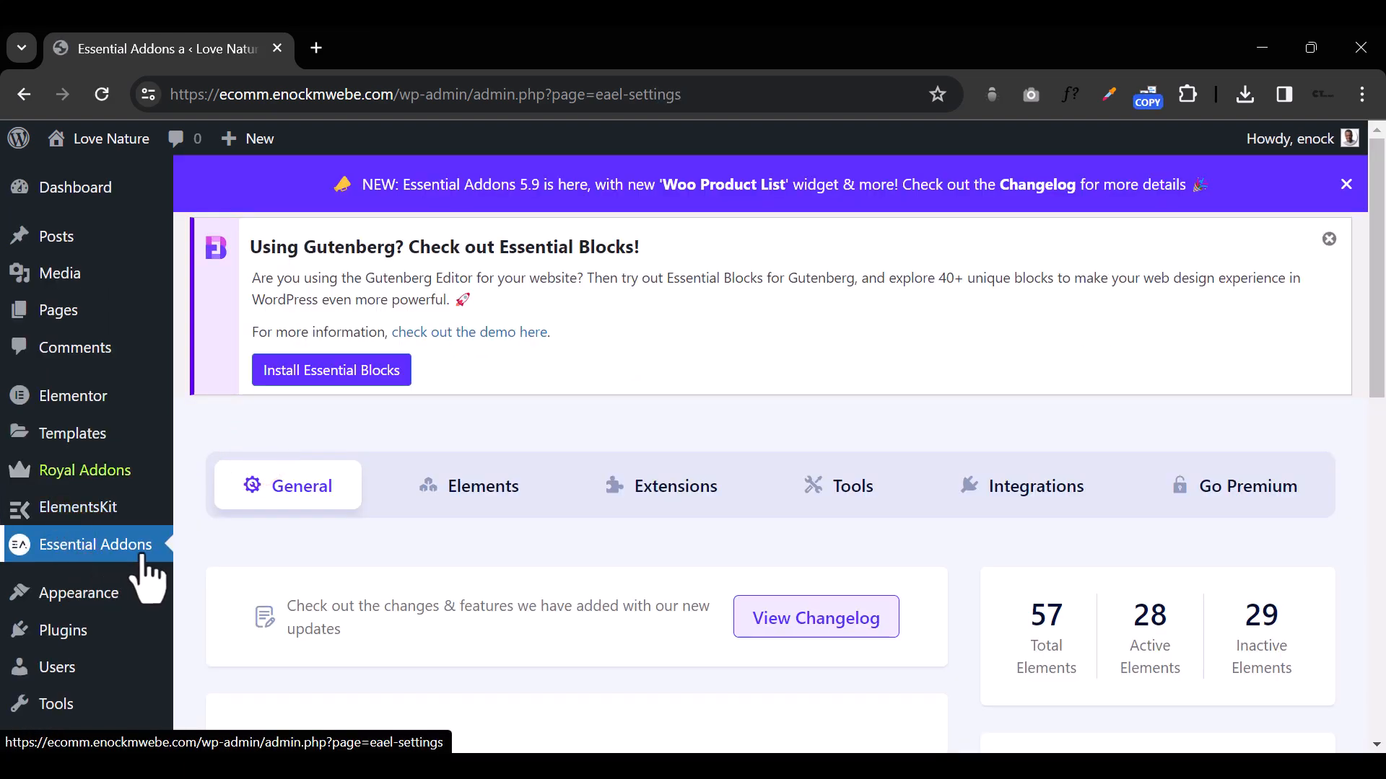
Step: Add a new WordPress page and close the pattern chooser without picking a pattern
mouse_move(150, 509)
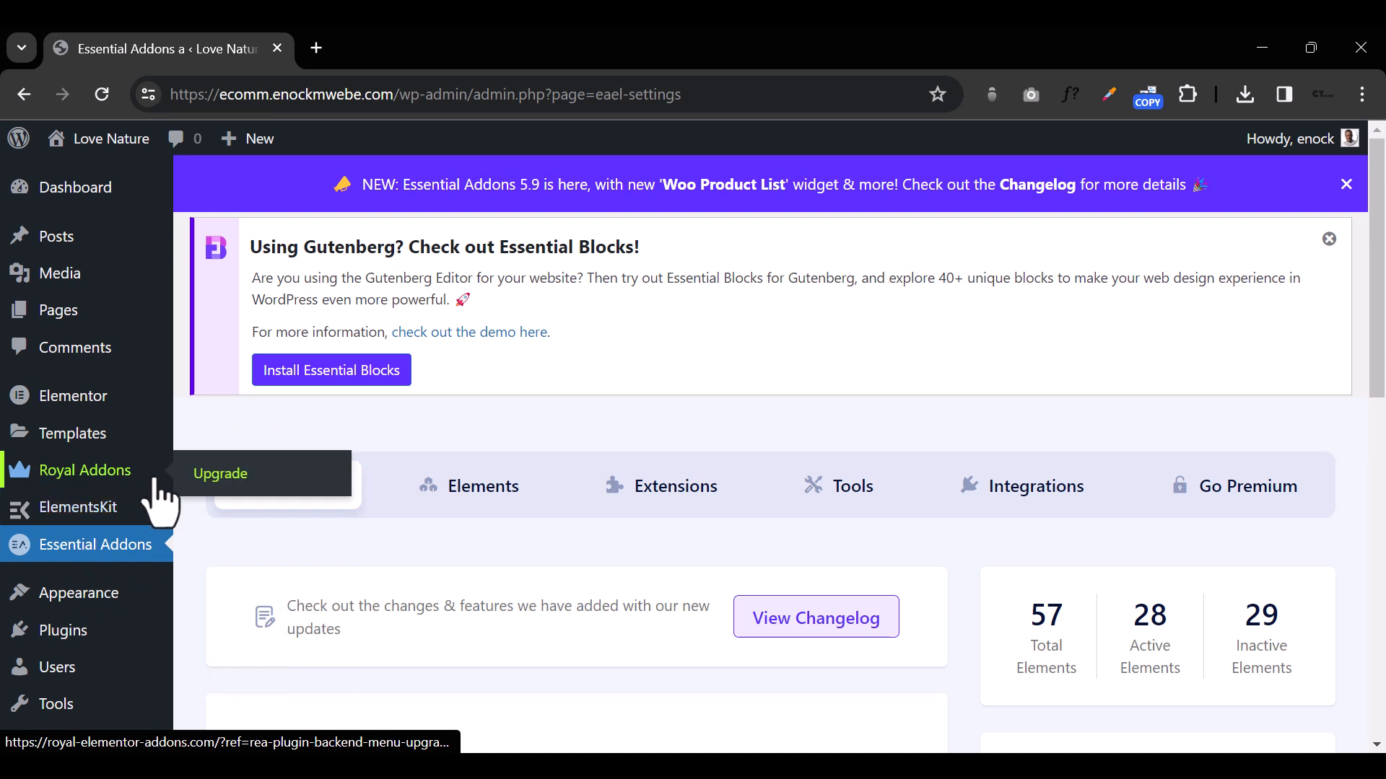
mouse_move(151, 410)
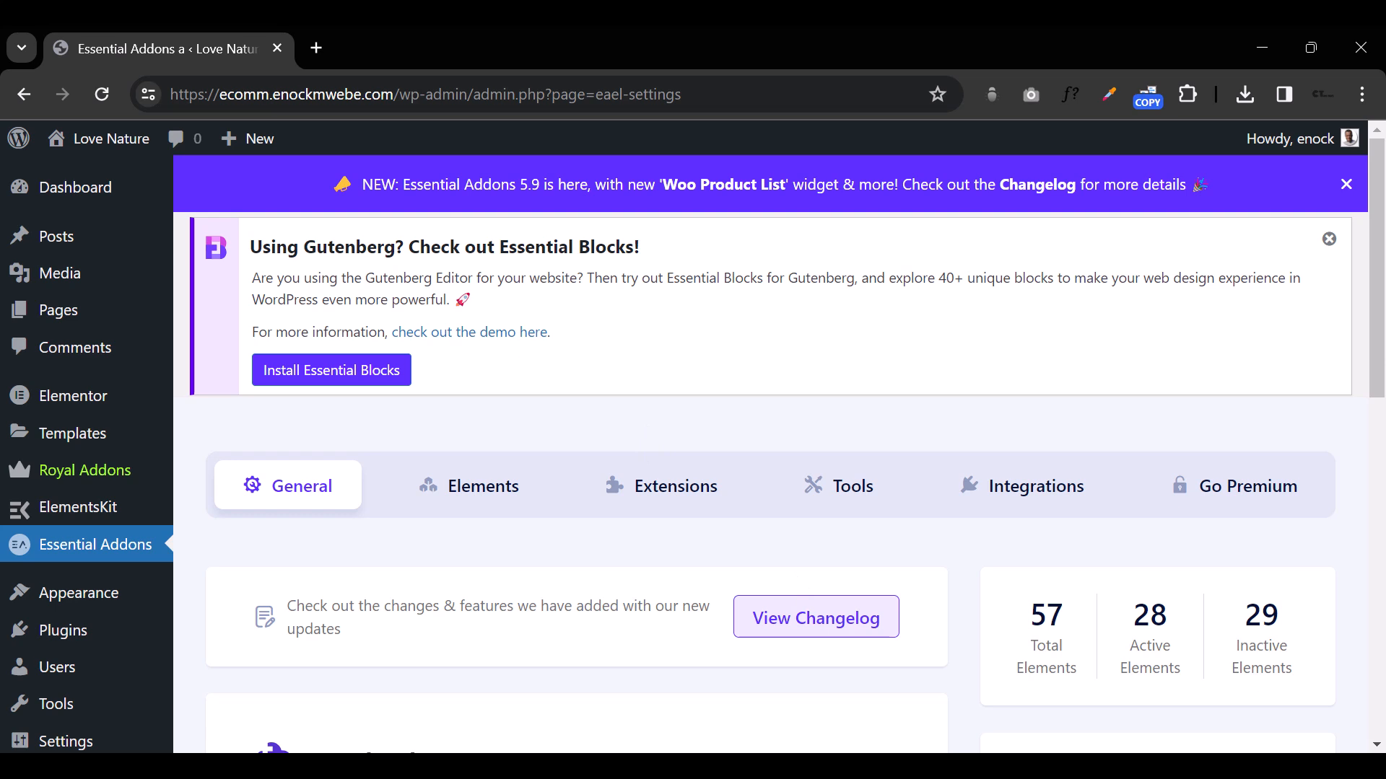
mouse_move(131, 254)
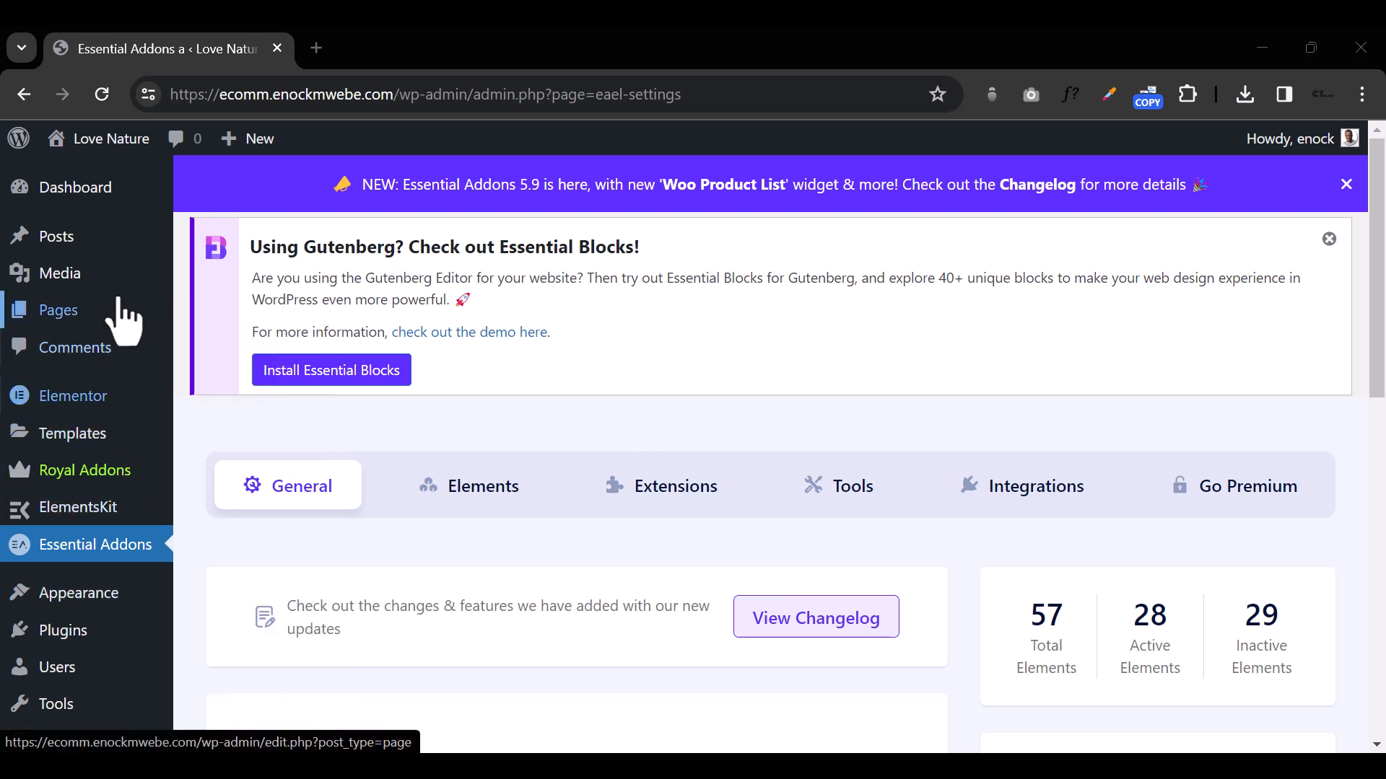
mouse_move(131, 305)
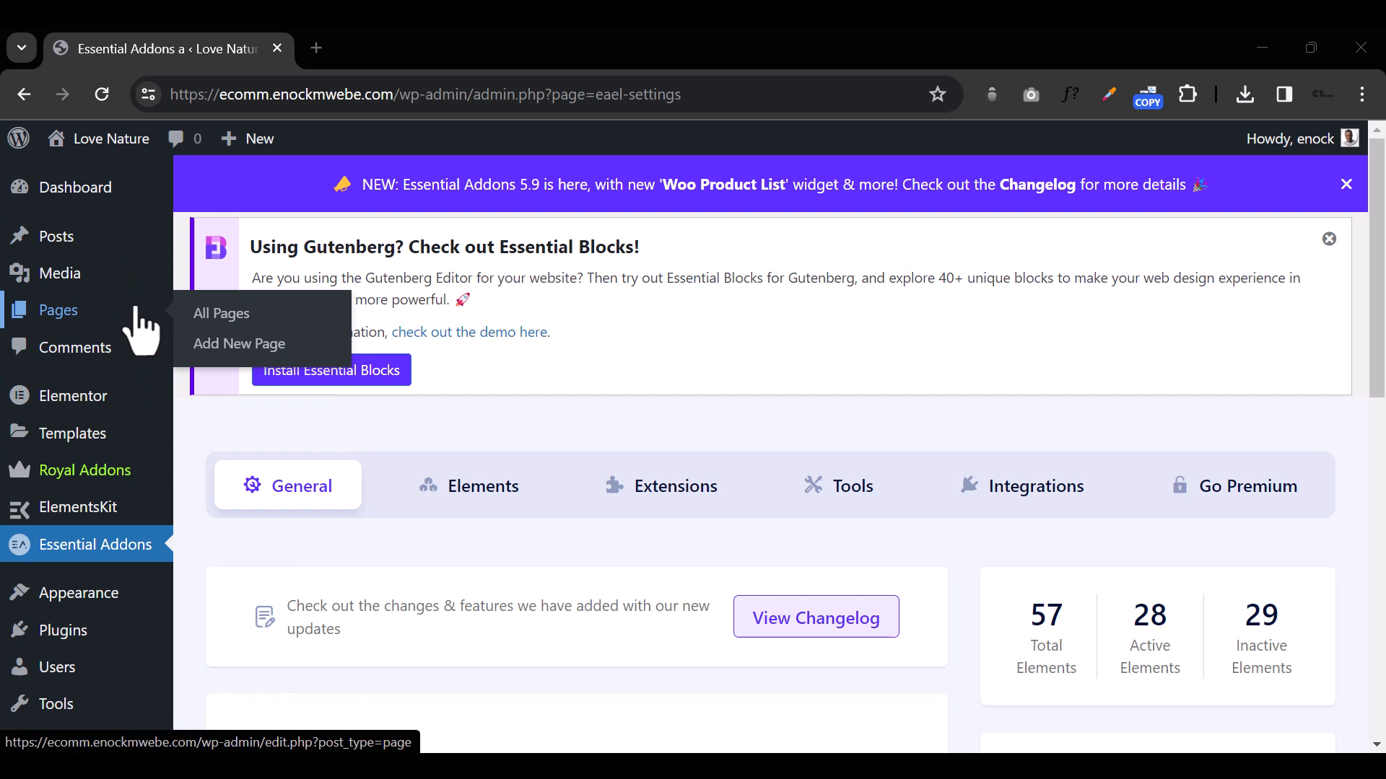
click(236, 345)
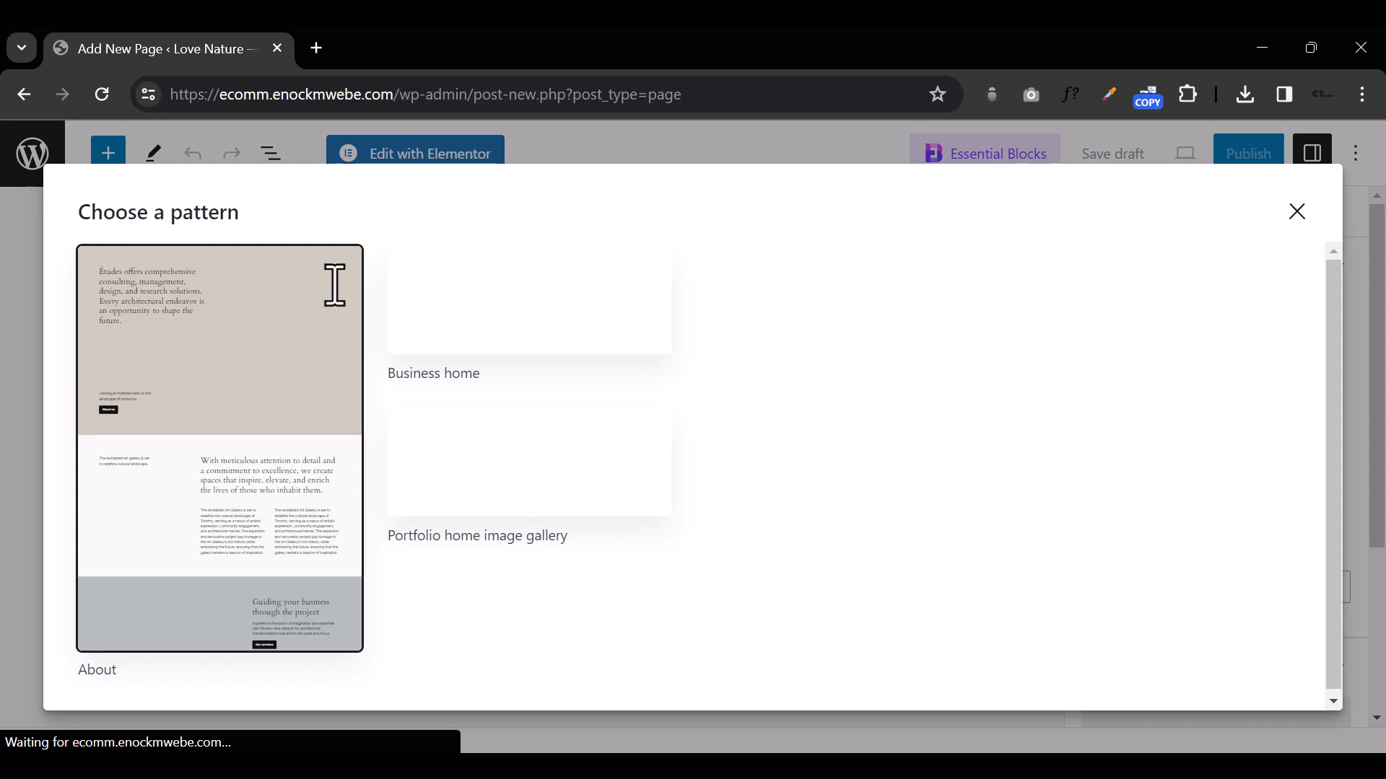
click(1297, 212)
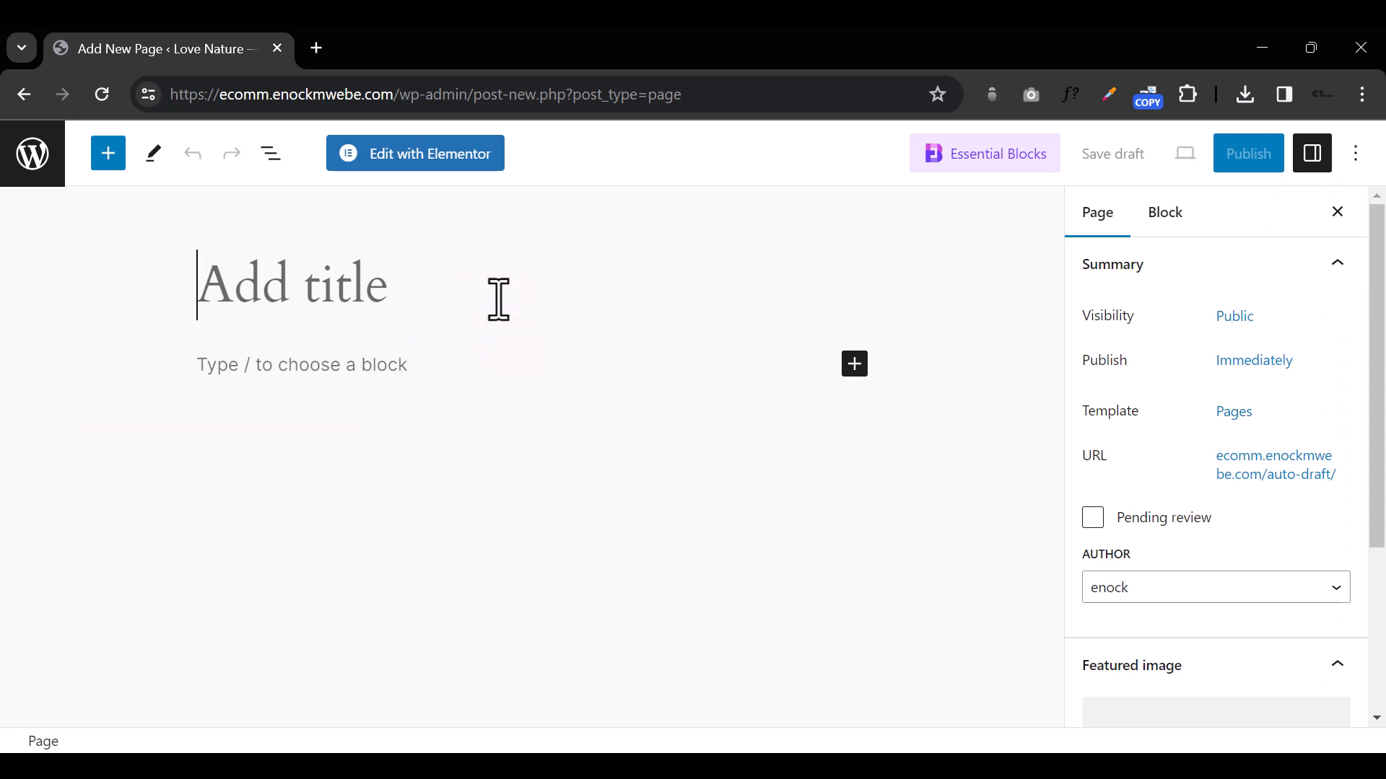
Step: Title the new page "Company" and publish it
text(Company)
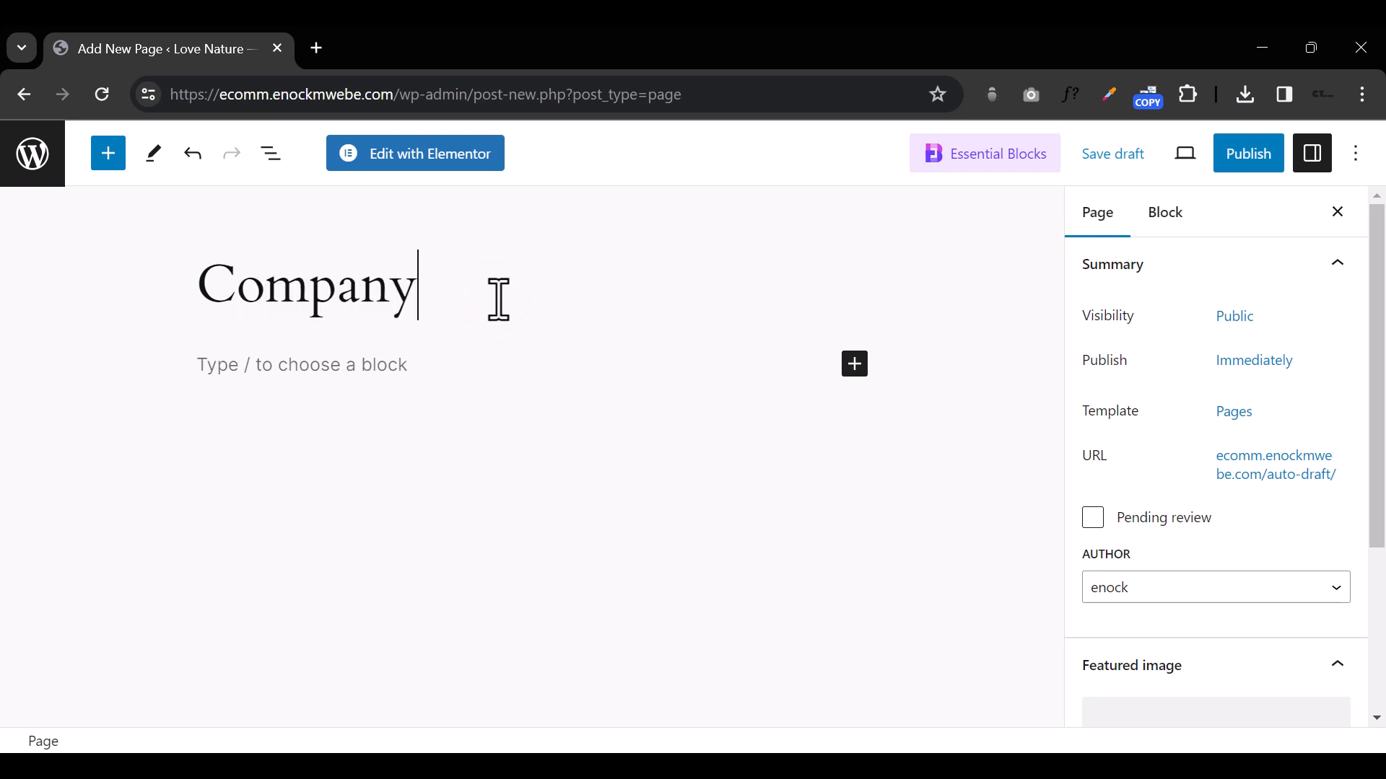
click(1249, 153)
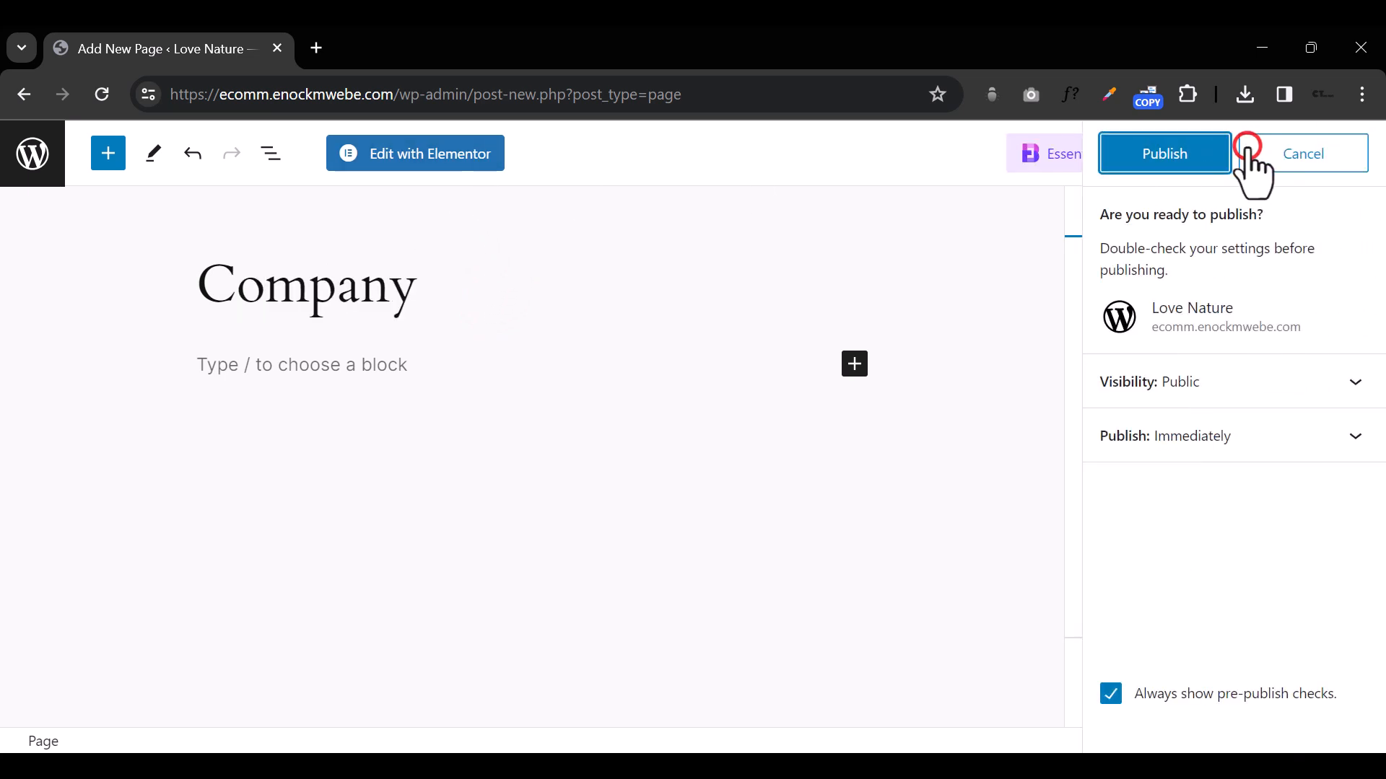
click(1165, 155)
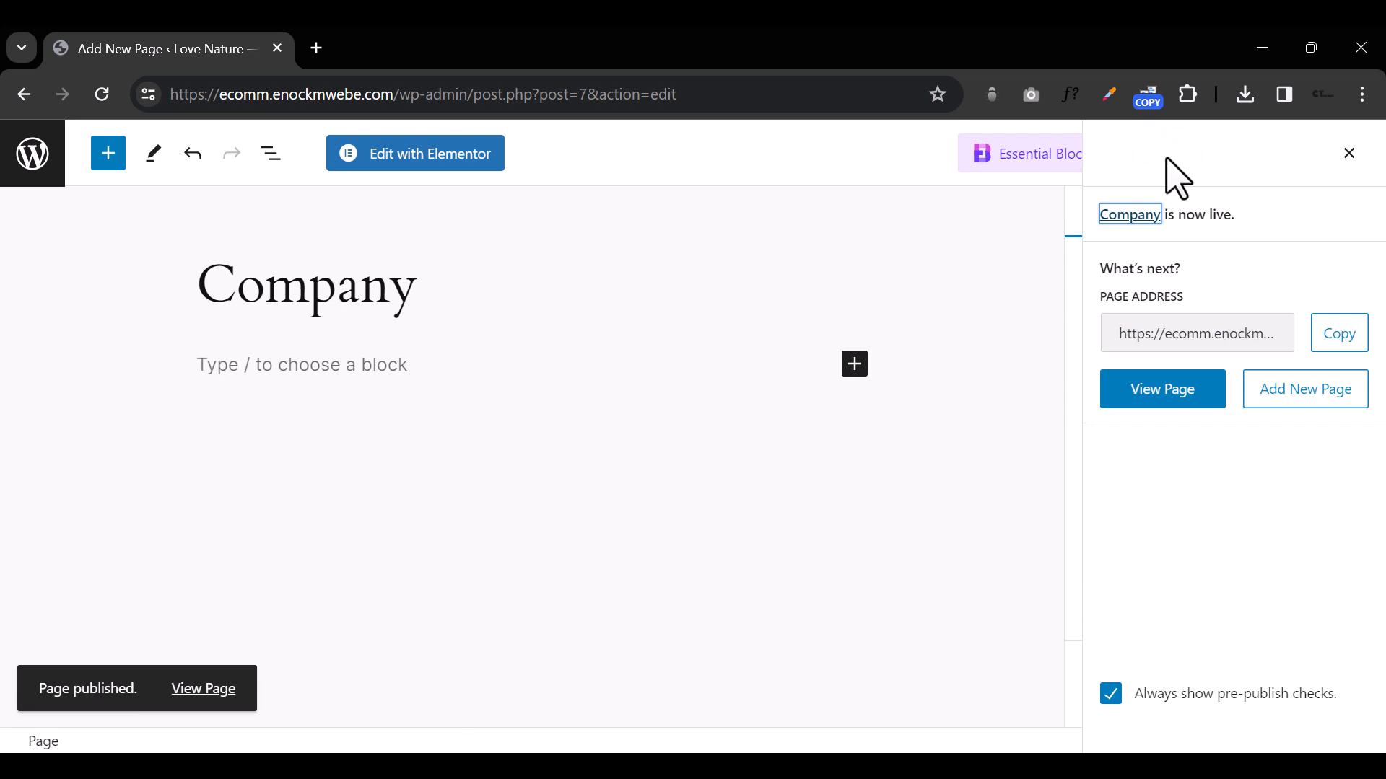
Step: Open the Company page in the Elementor editor and look over its theme header, title and footer
click(476, 154)
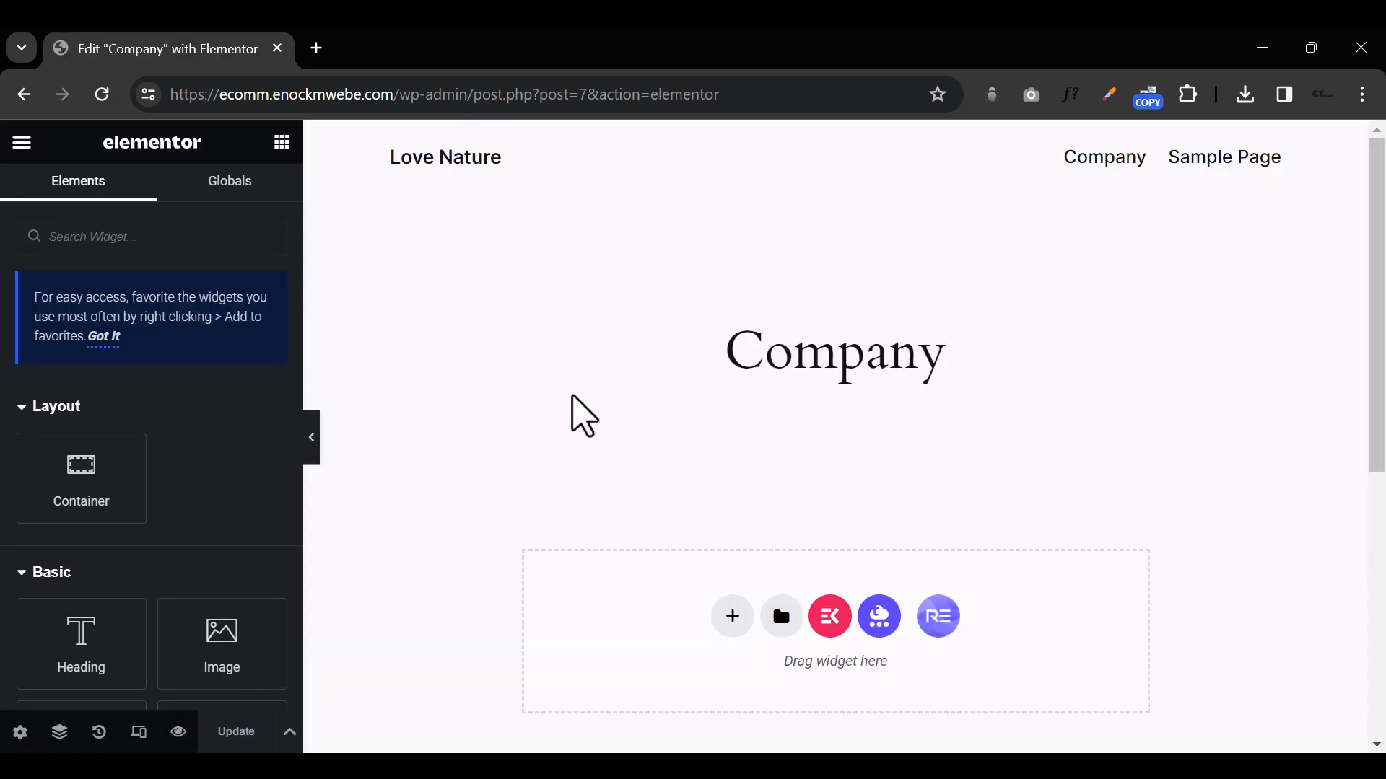
scroll(583, 416, down, 7)
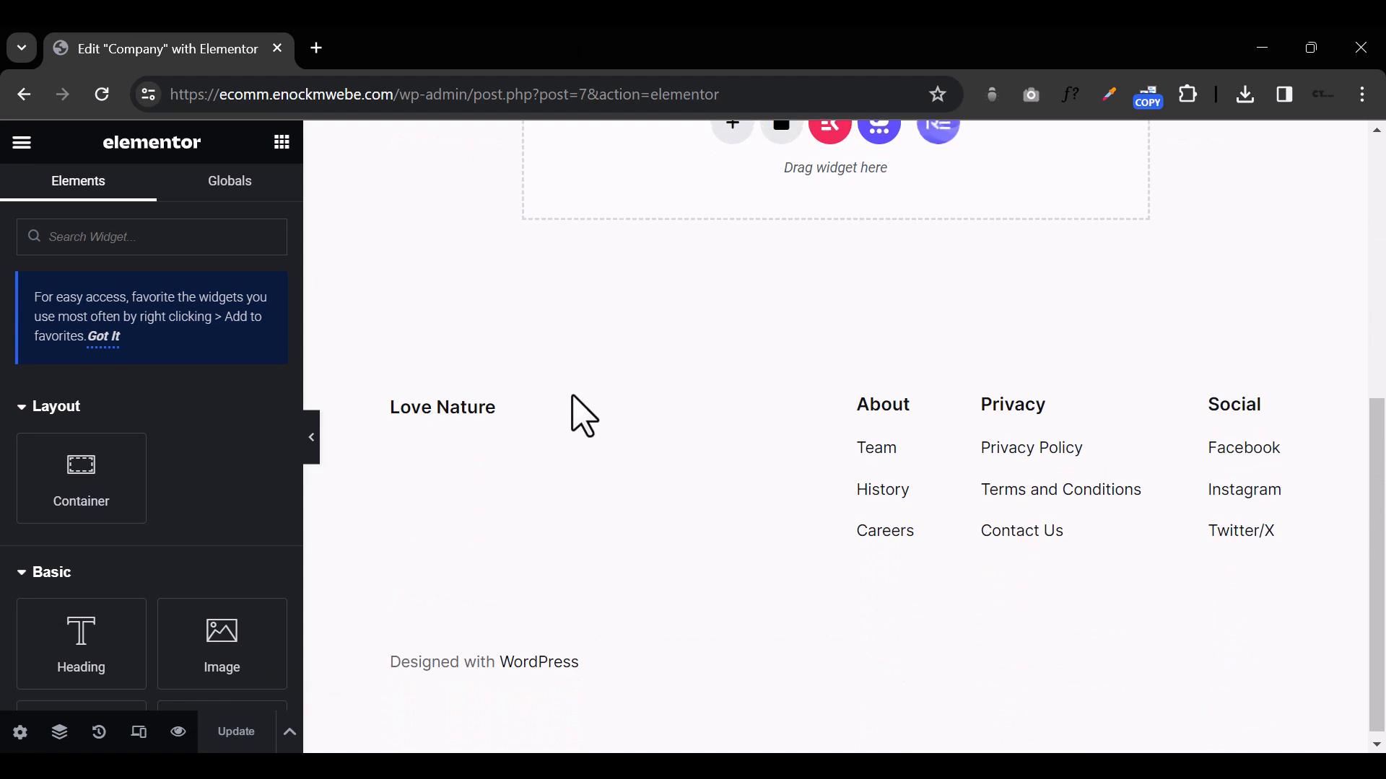
scroll(584, 415, up, 7)
scroll(584, 416, down, 7)
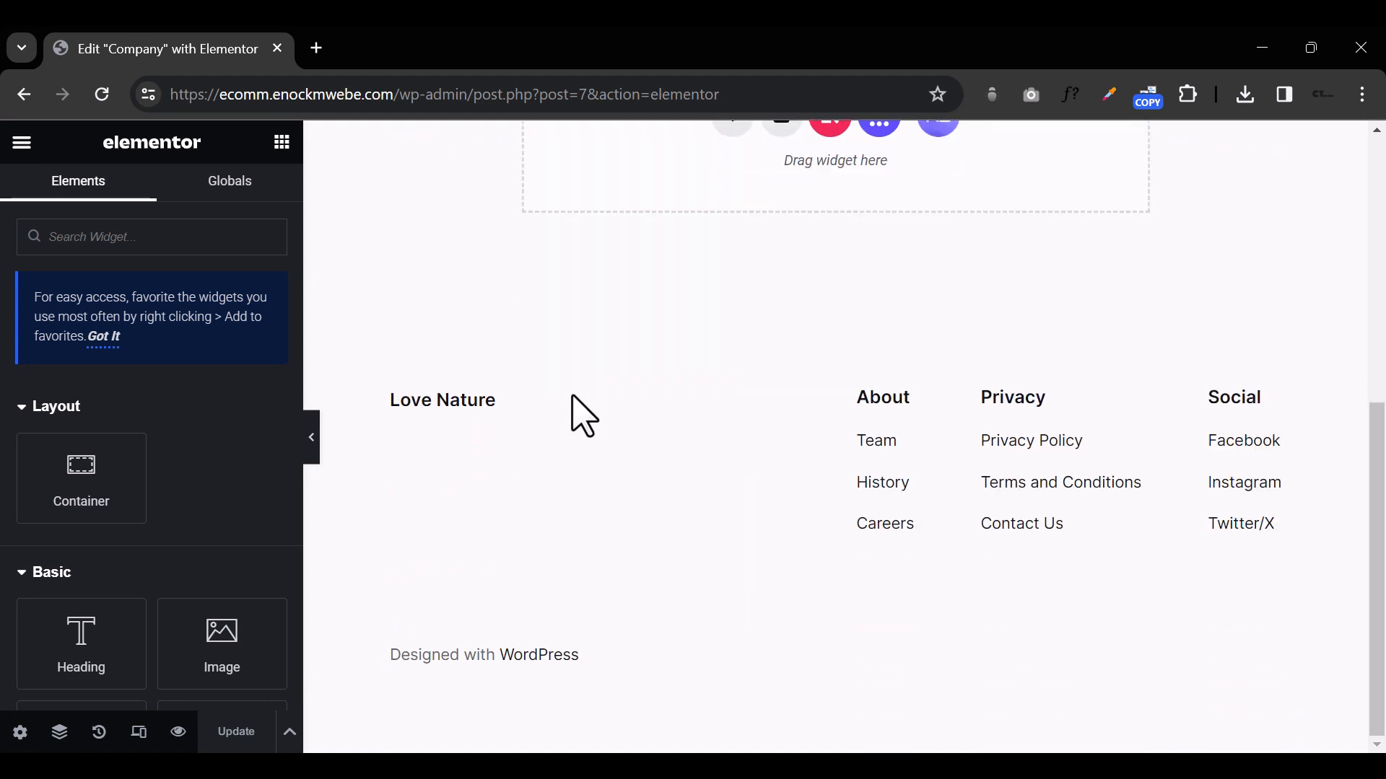
scroll(583, 416, up, 7)
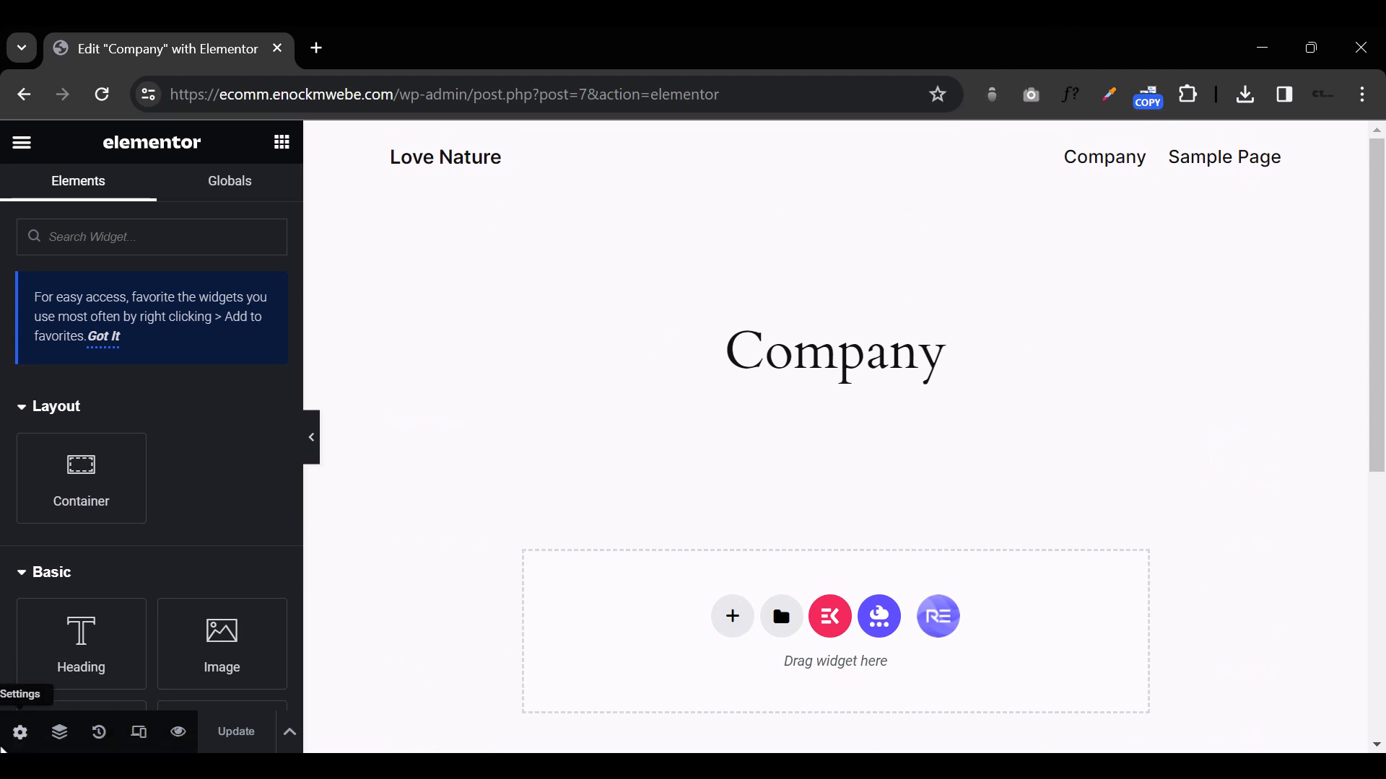
Step: Hide the Company page's title, set its page layout to Elementor Canvas and update the page
click(16, 733)
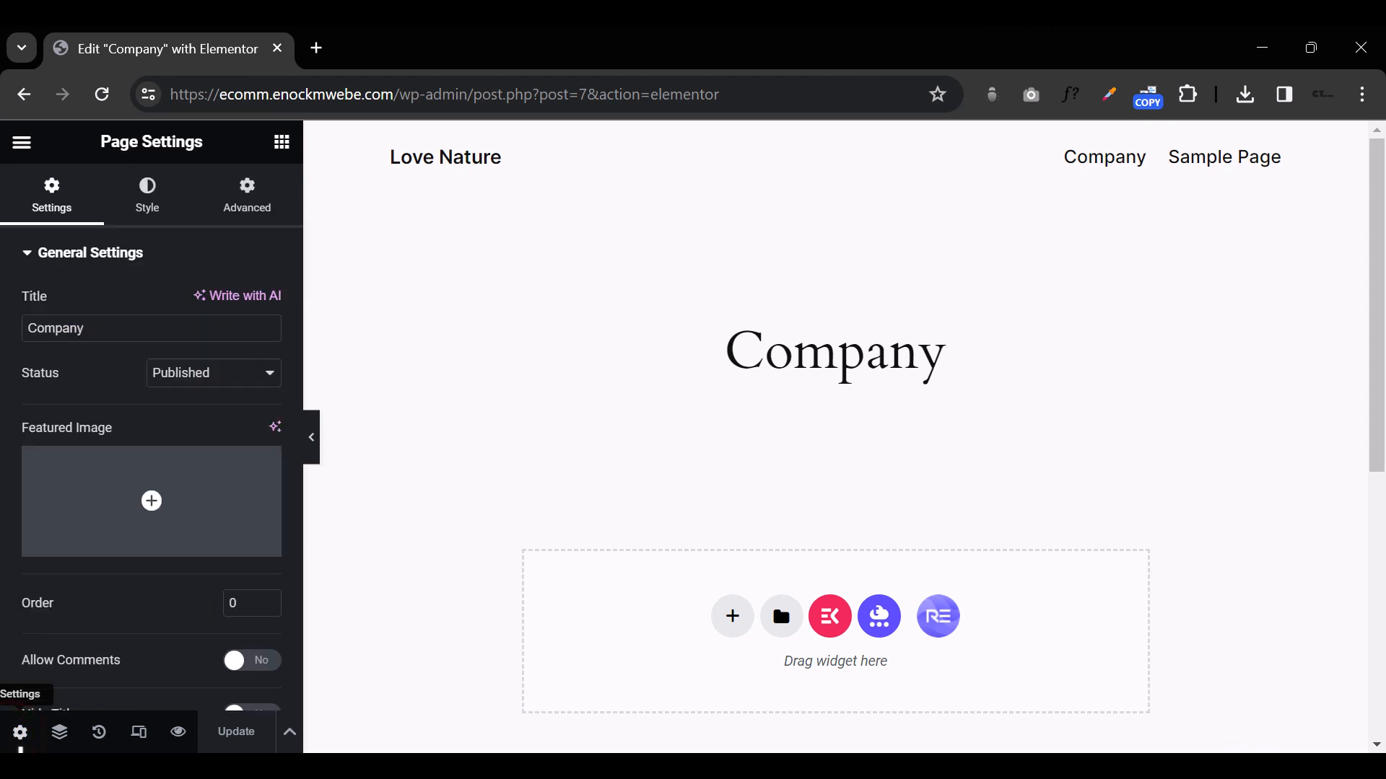
scroll(245, 599, down, 5)
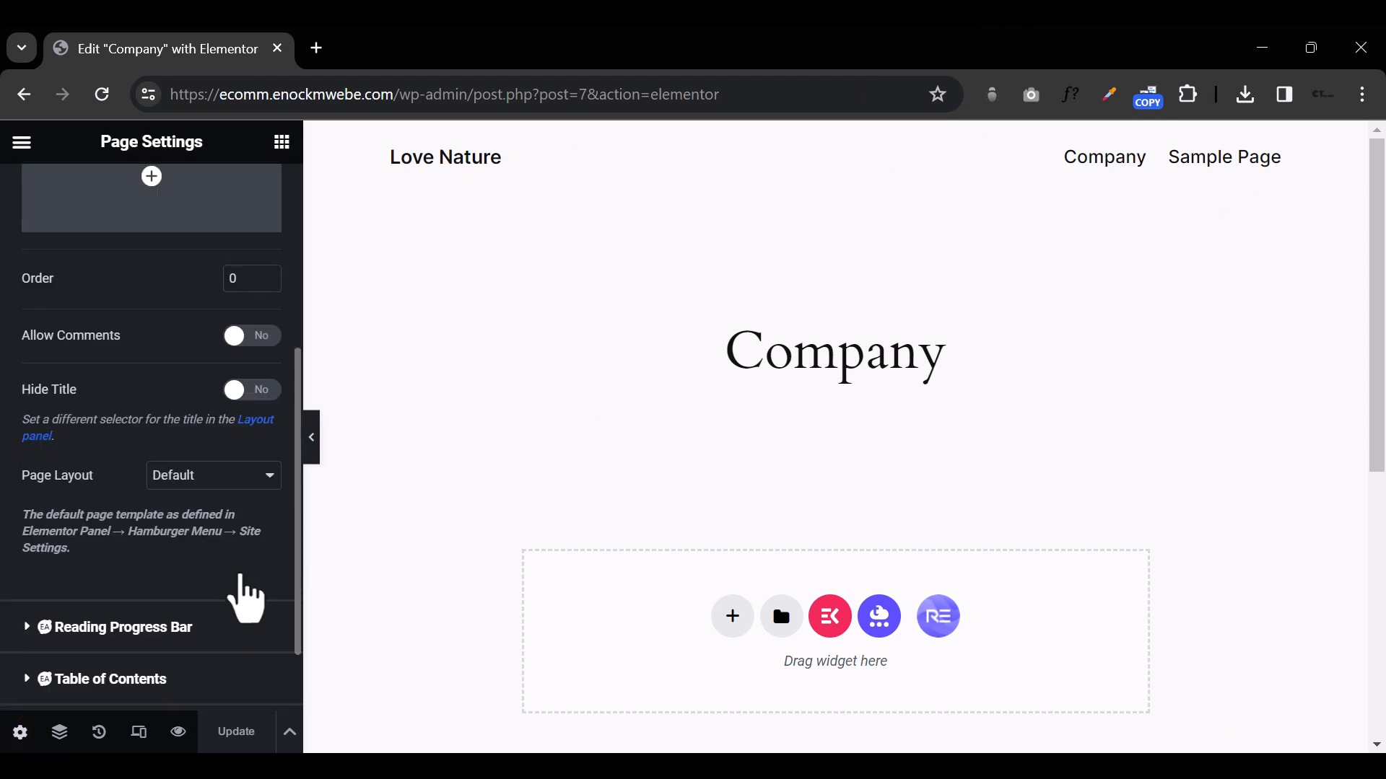
click(233, 390)
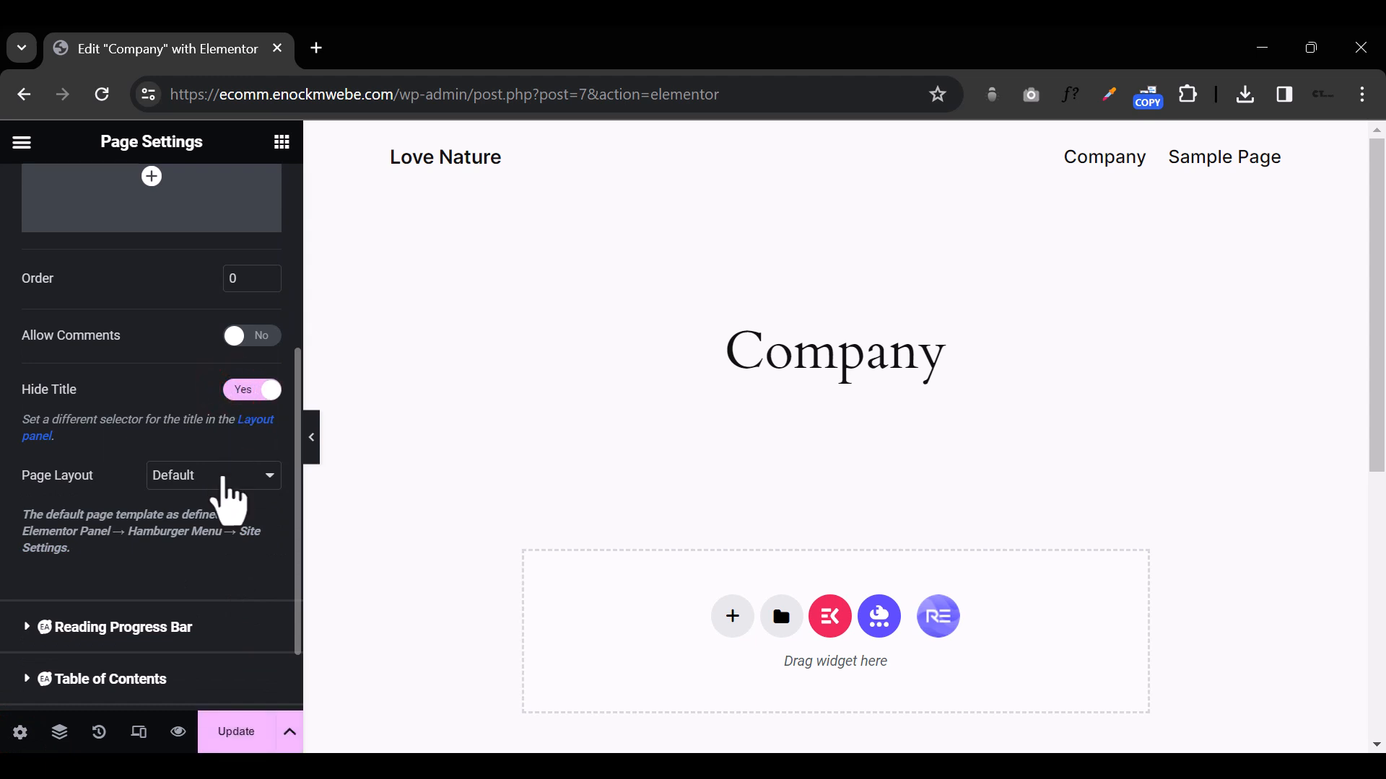
click(232, 475)
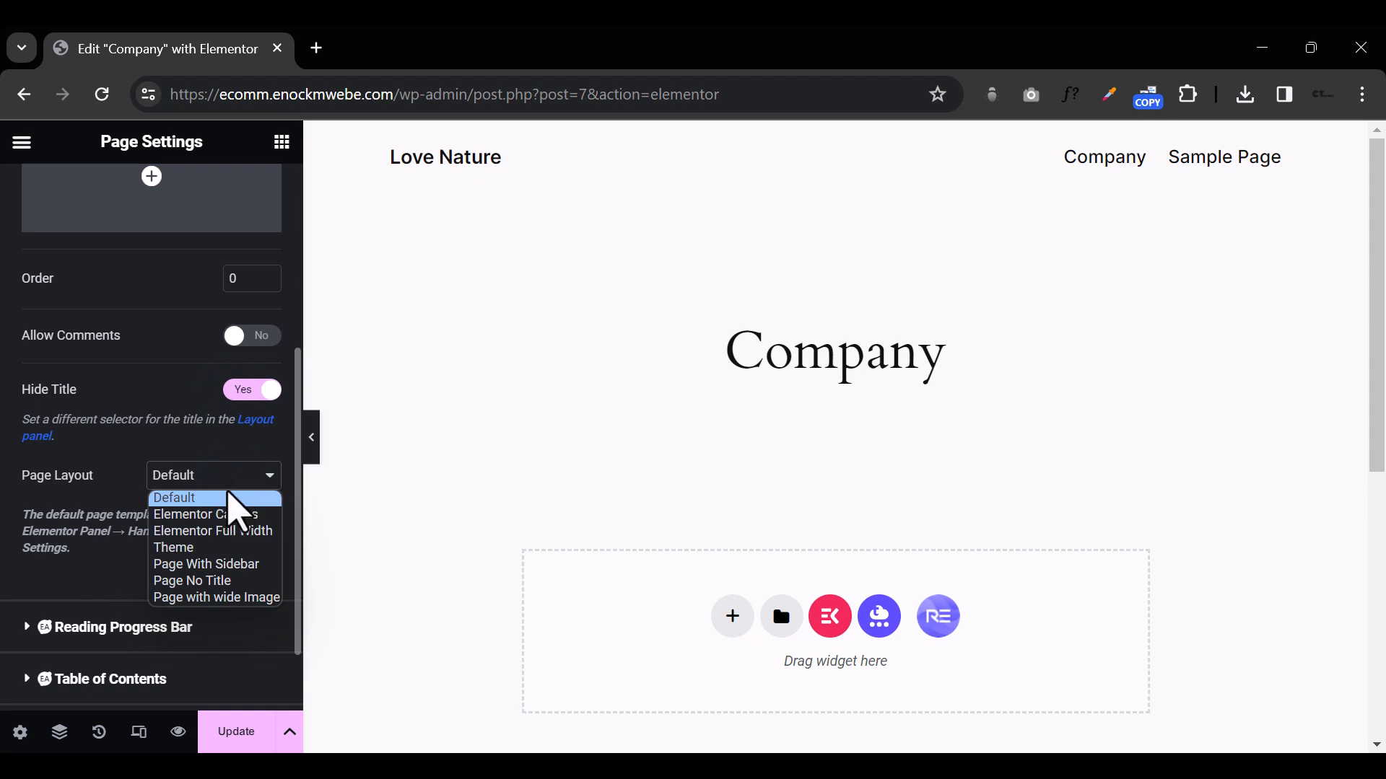
click(228, 514)
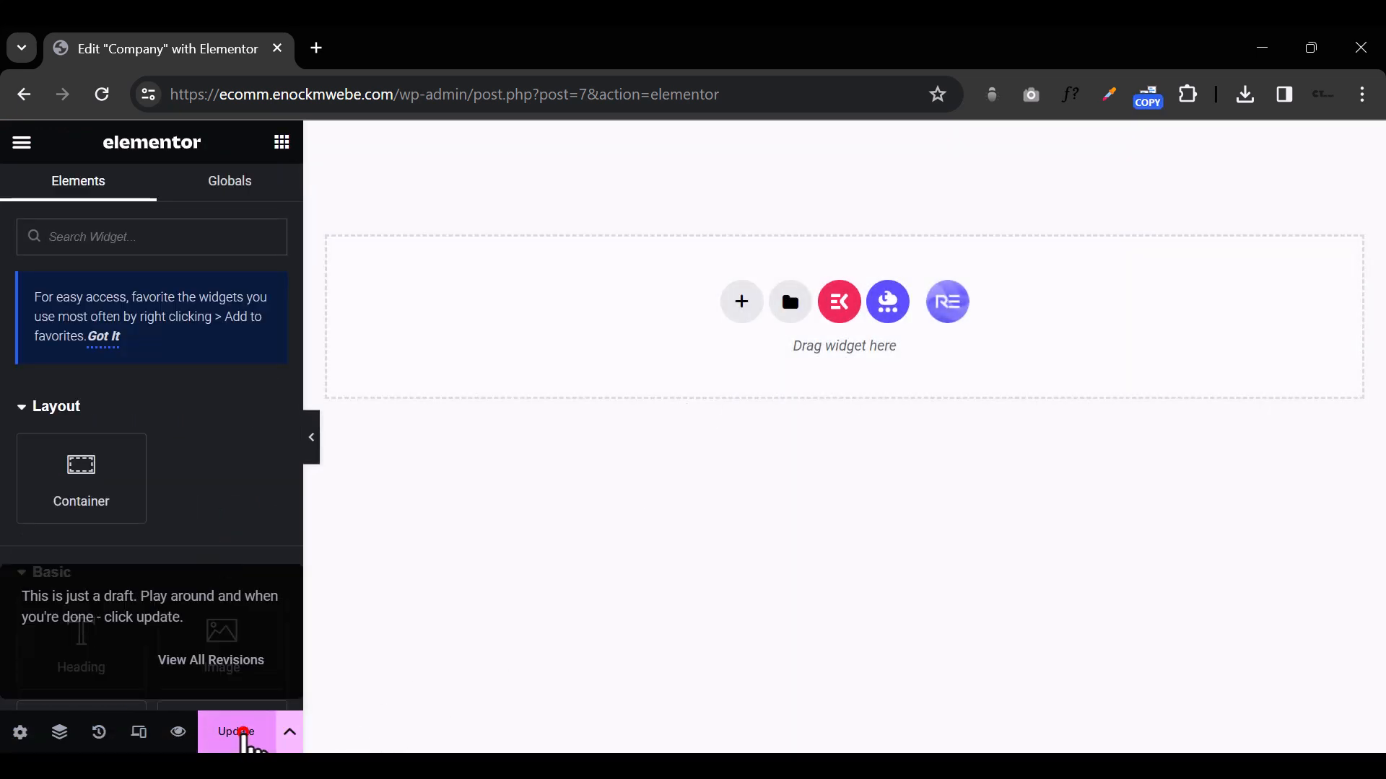
click(242, 732)
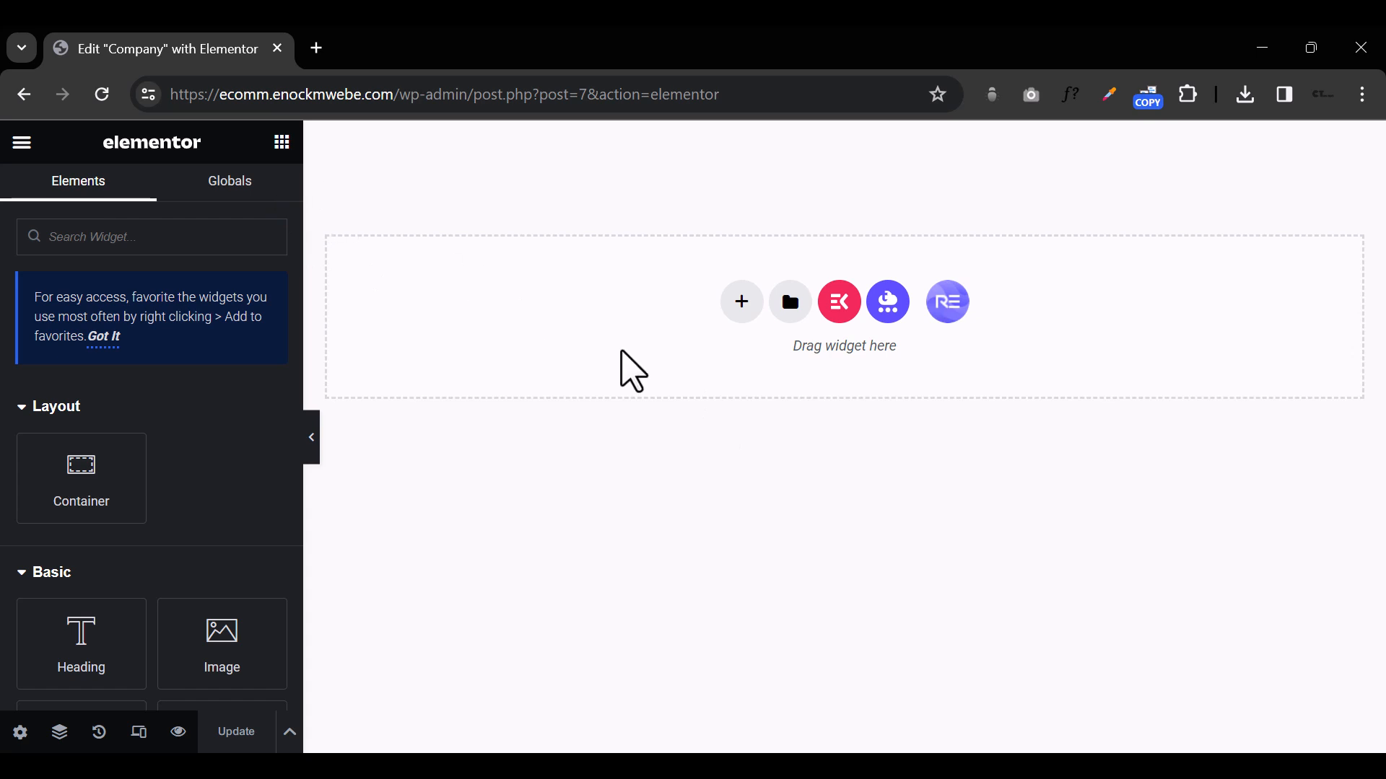
Step: Examine the Globals section and look through the Layout, Basic and General widgets available for the Company page
click(87, 182)
click(208, 177)
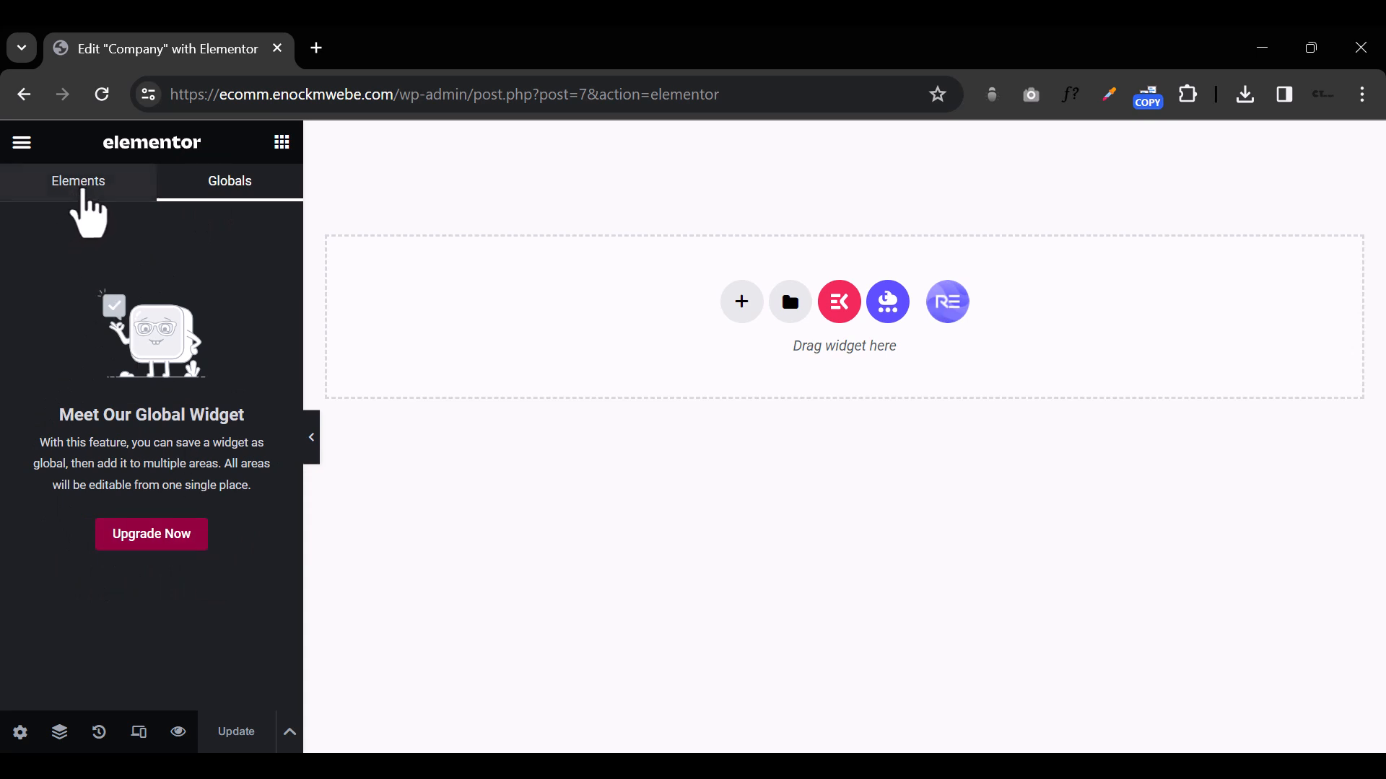
click(82, 185)
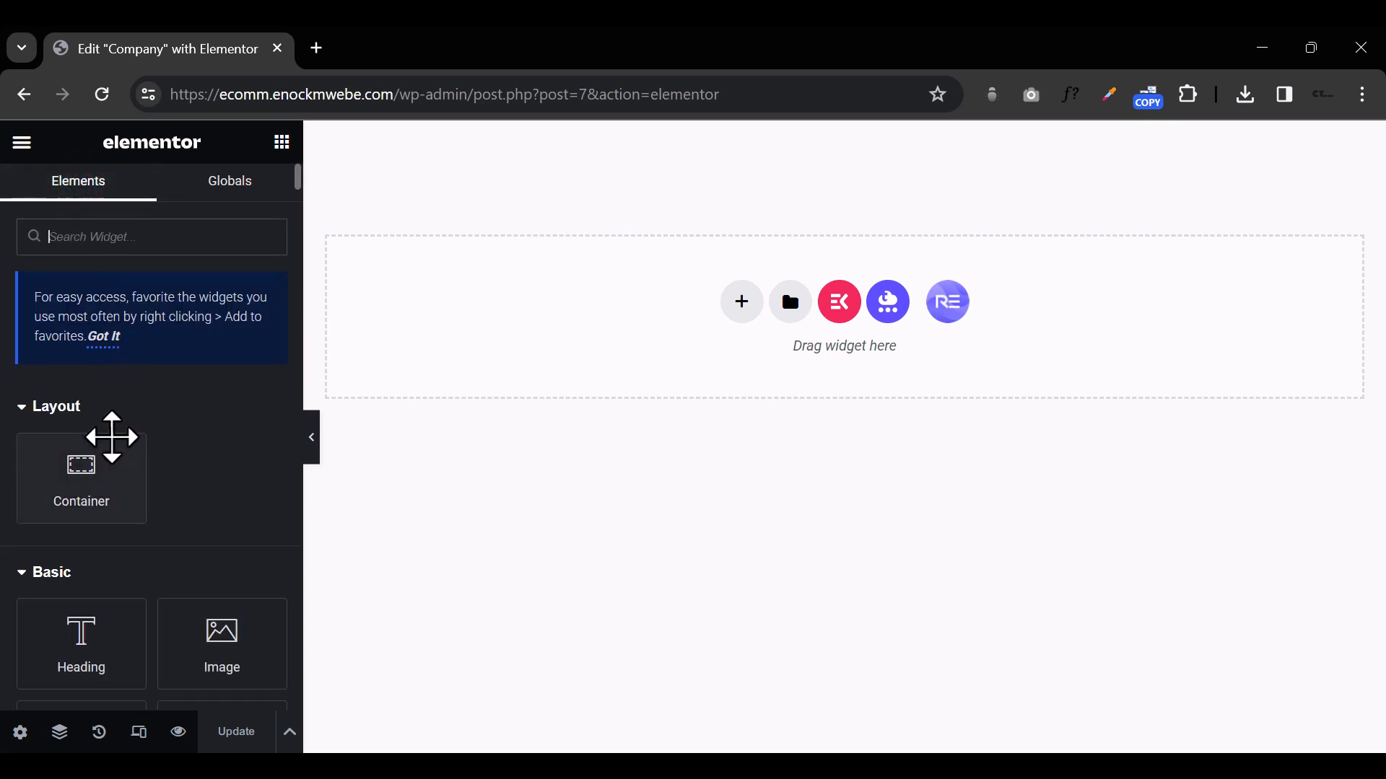
scroll(111, 436, down, 1)
scroll(107, 438, up, 1)
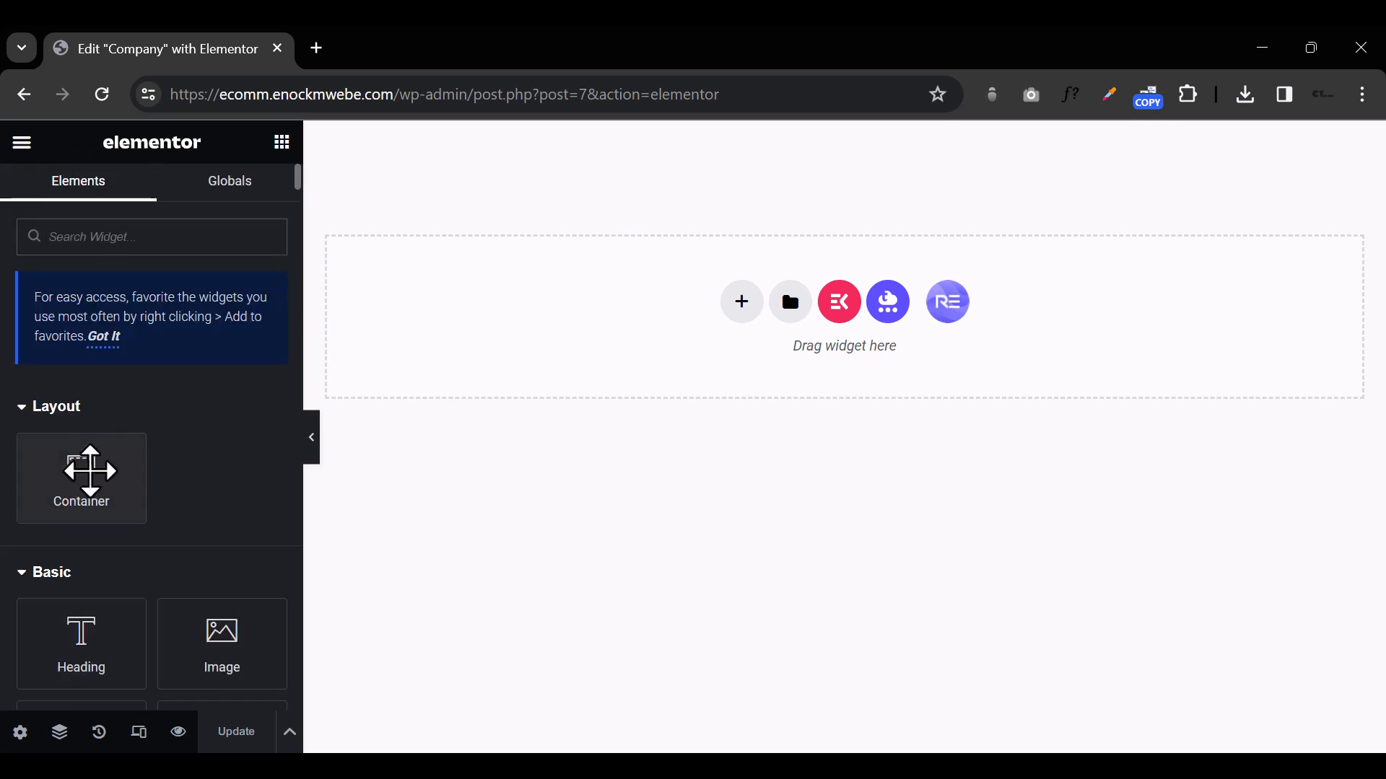
scroll(94, 491, down, 1)
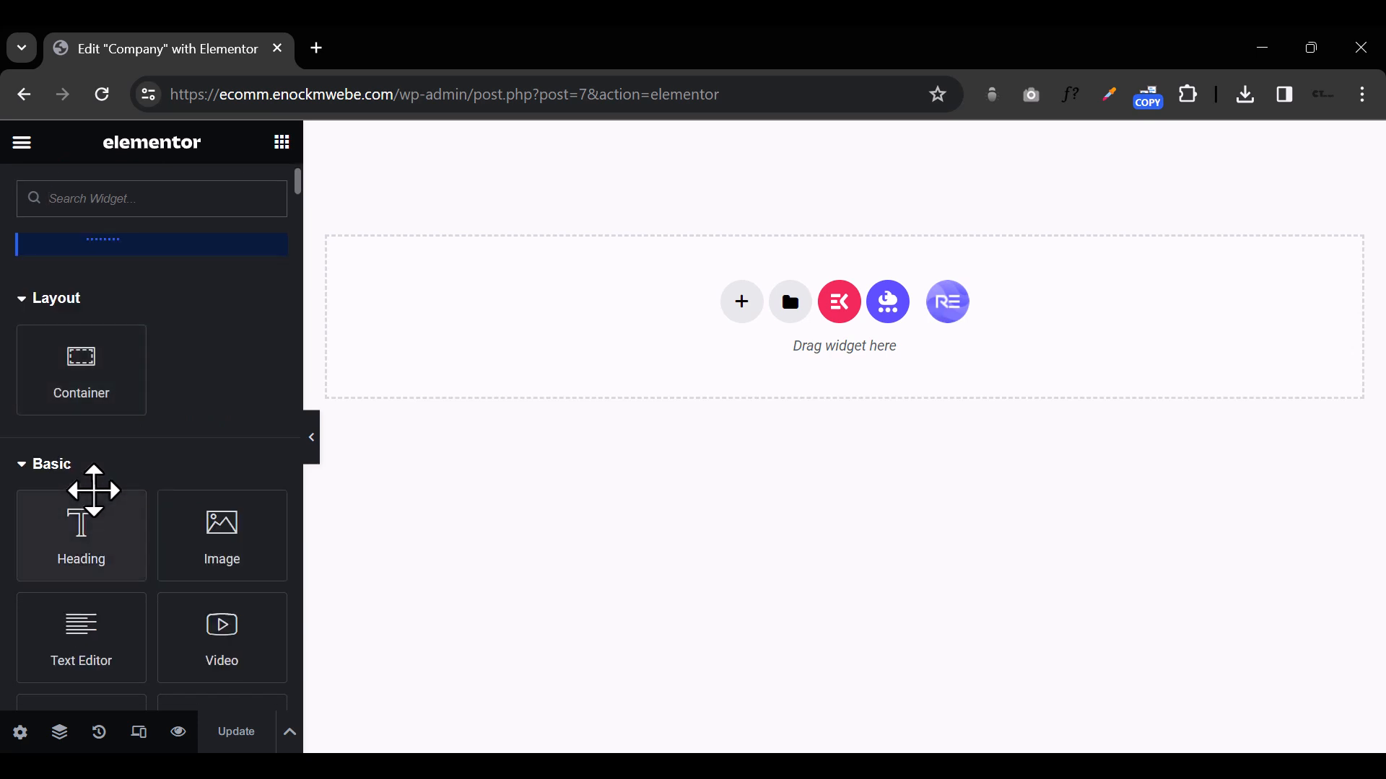
scroll(96, 483, up, 1)
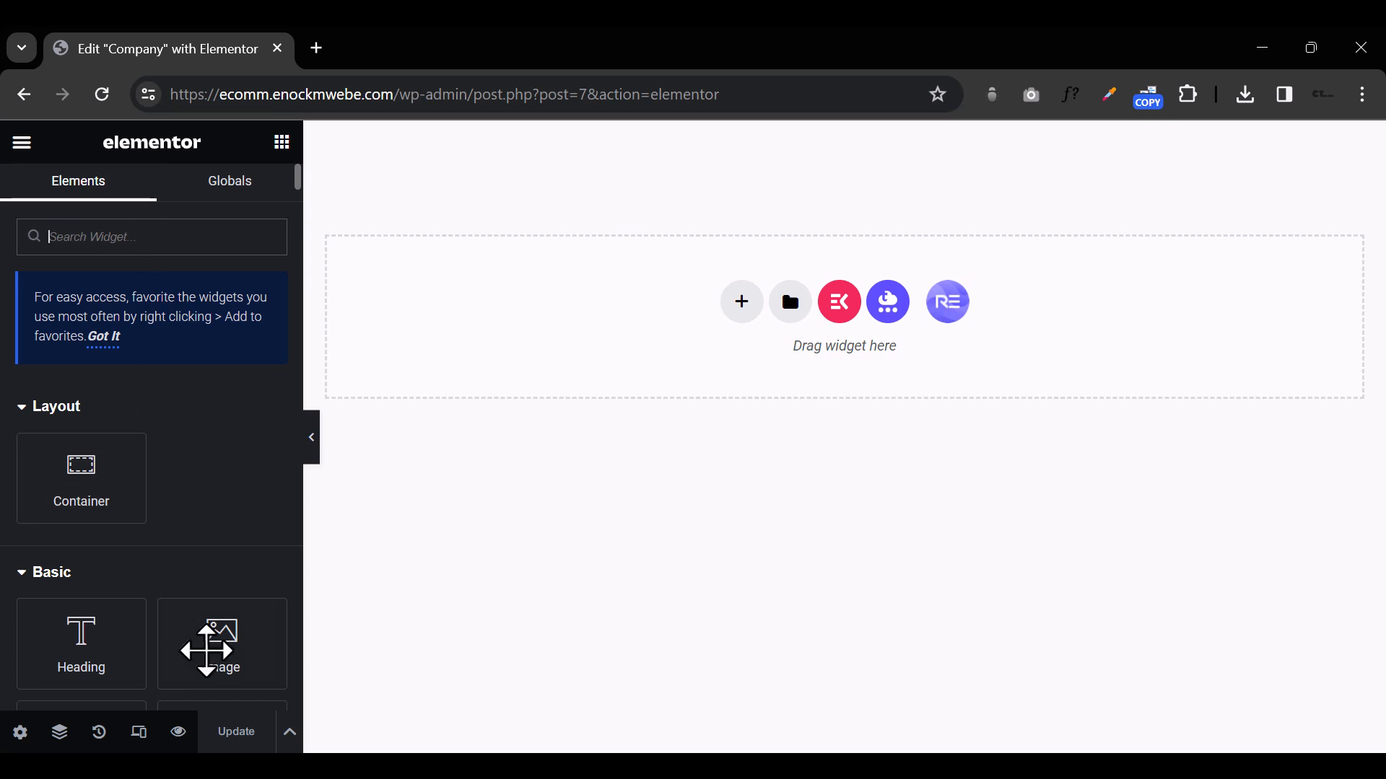
scroll(117, 658, down, 3)
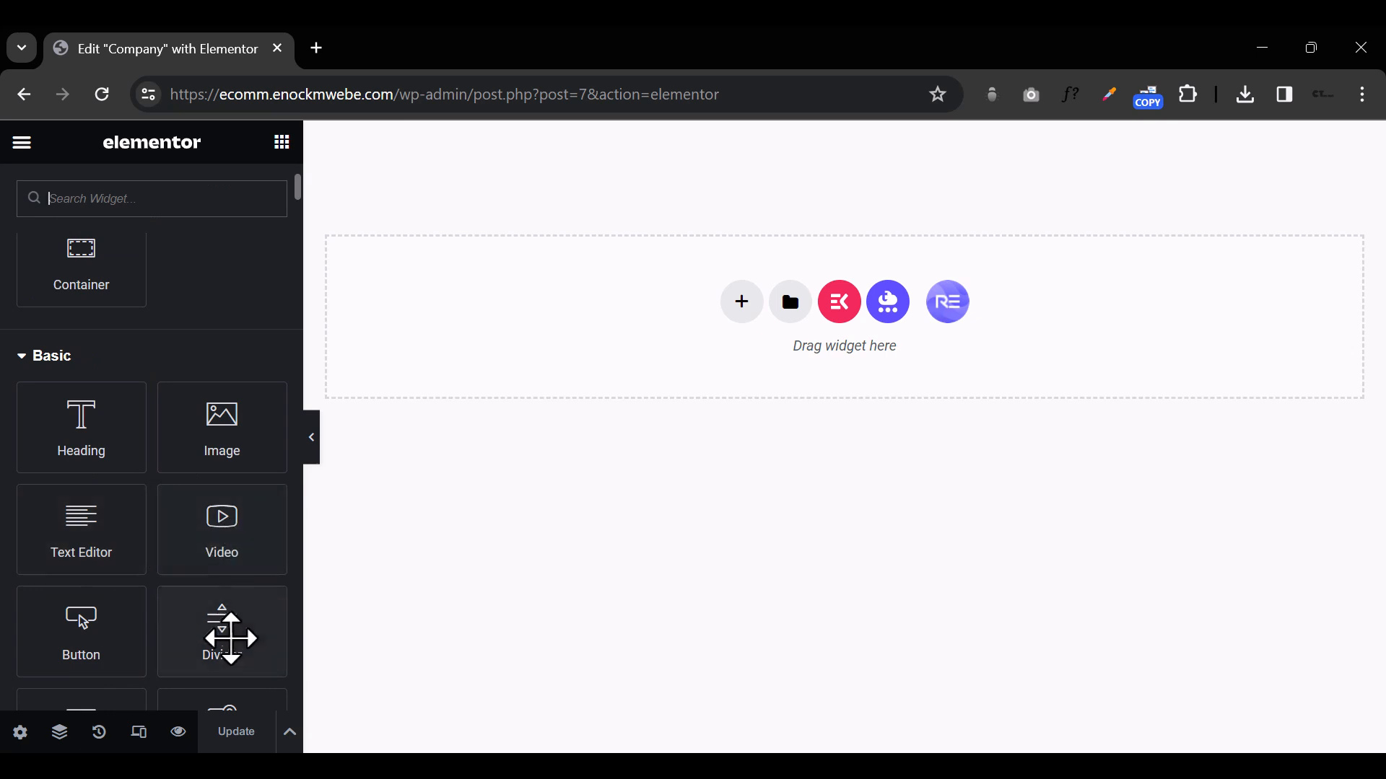
scroll(233, 628, down, 3)
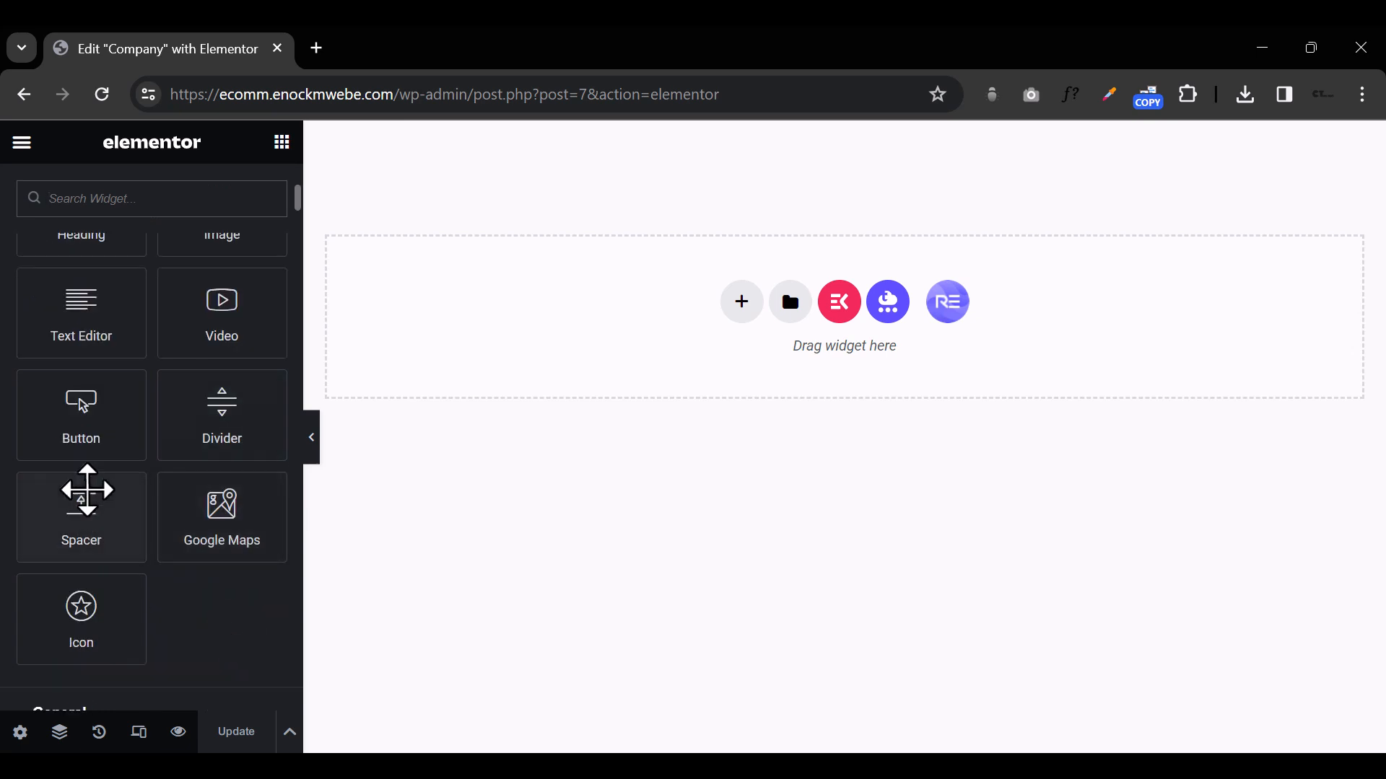
scroll(139, 557, down, 5)
scroll(119, 578, down, 3)
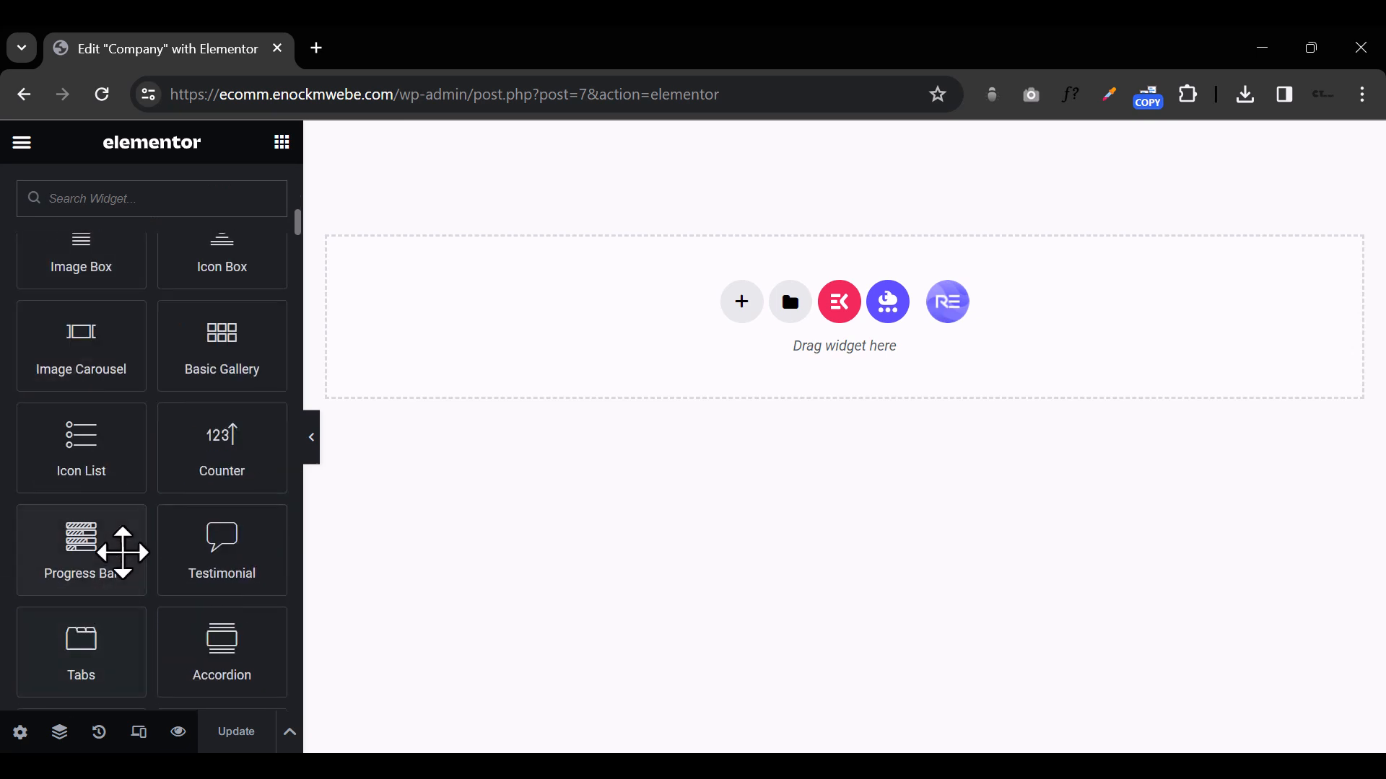
scroll(102, 485, down, 5)
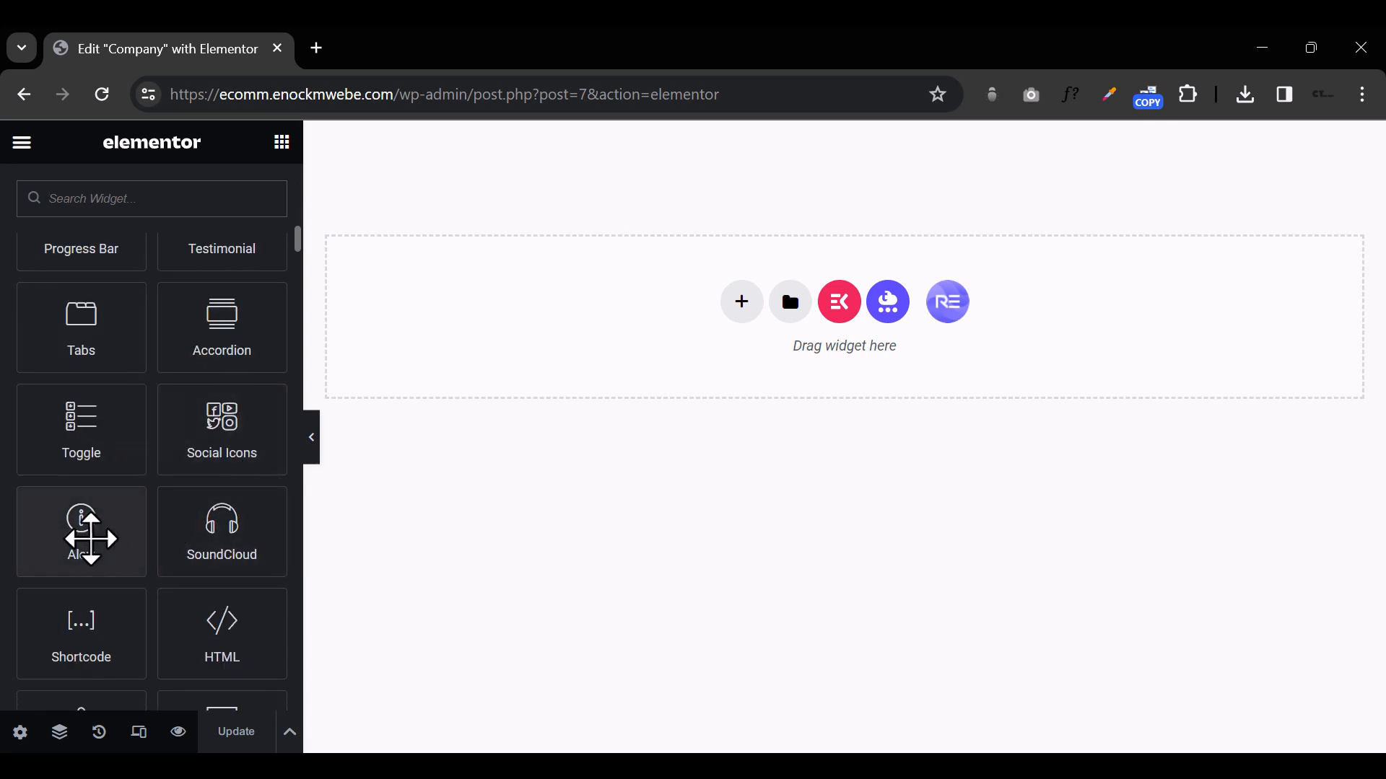
scroll(96, 535, down, 9)
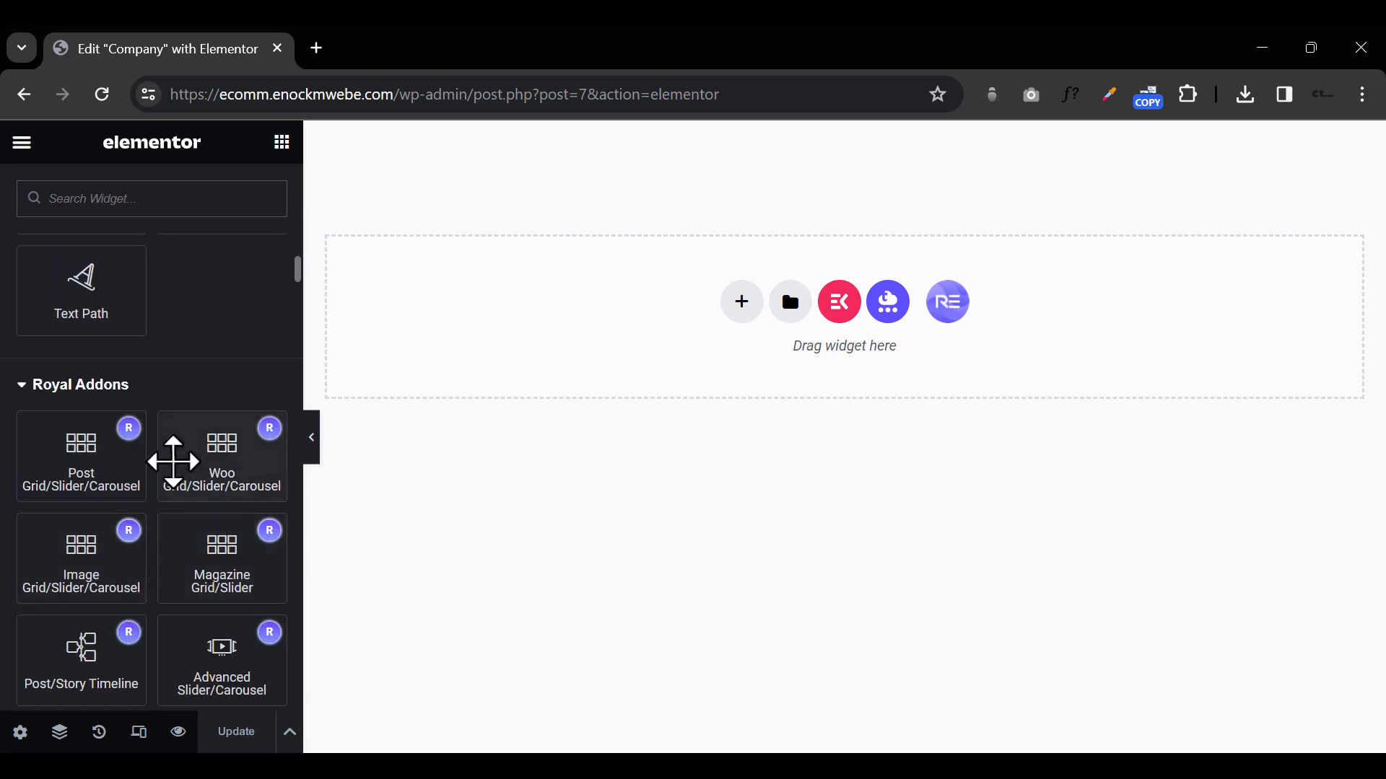
Step: Collapse the General and Basic widget categories and look through the Royal Addons widgets
scroll(161, 489, up, 10)
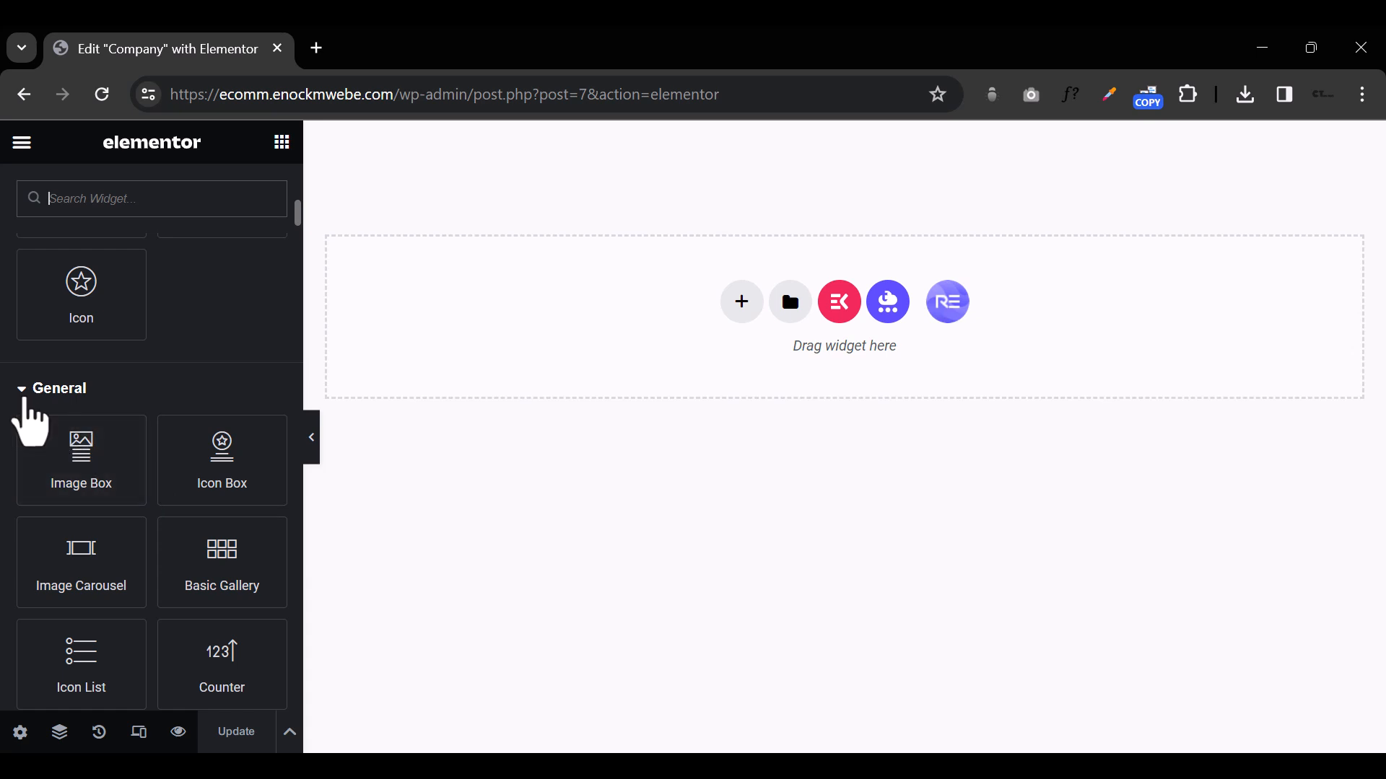
click(21, 387)
scroll(29, 388, up, 10)
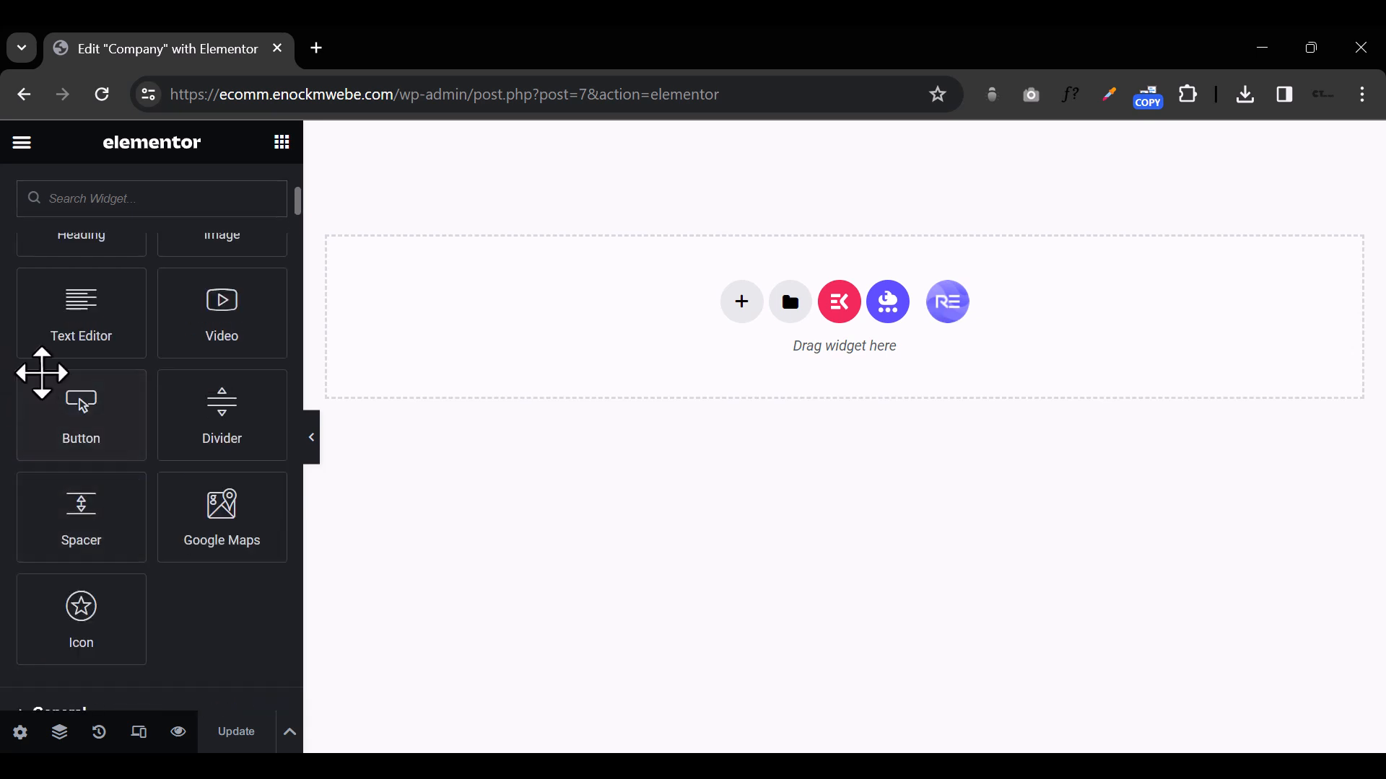
click(22, 572)
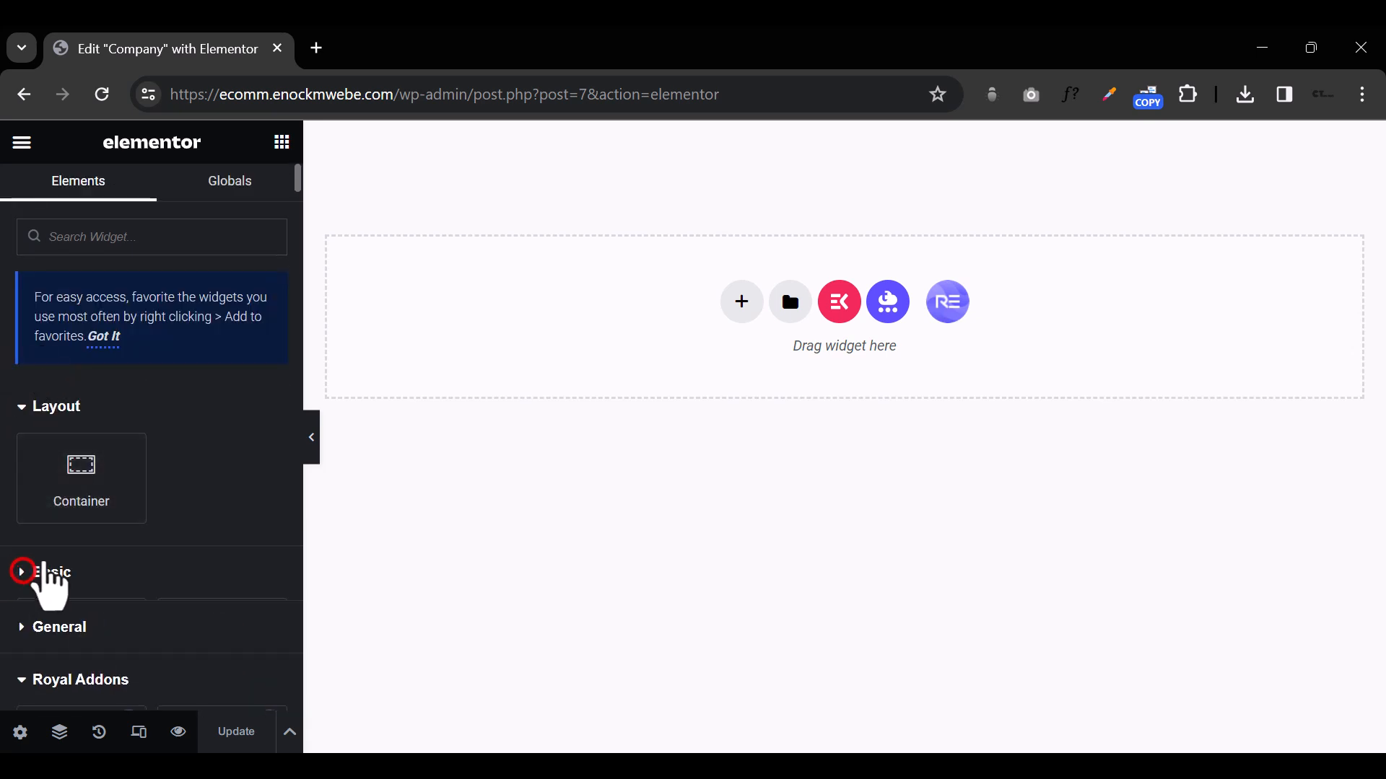
scroll(147, 577, down, 3)
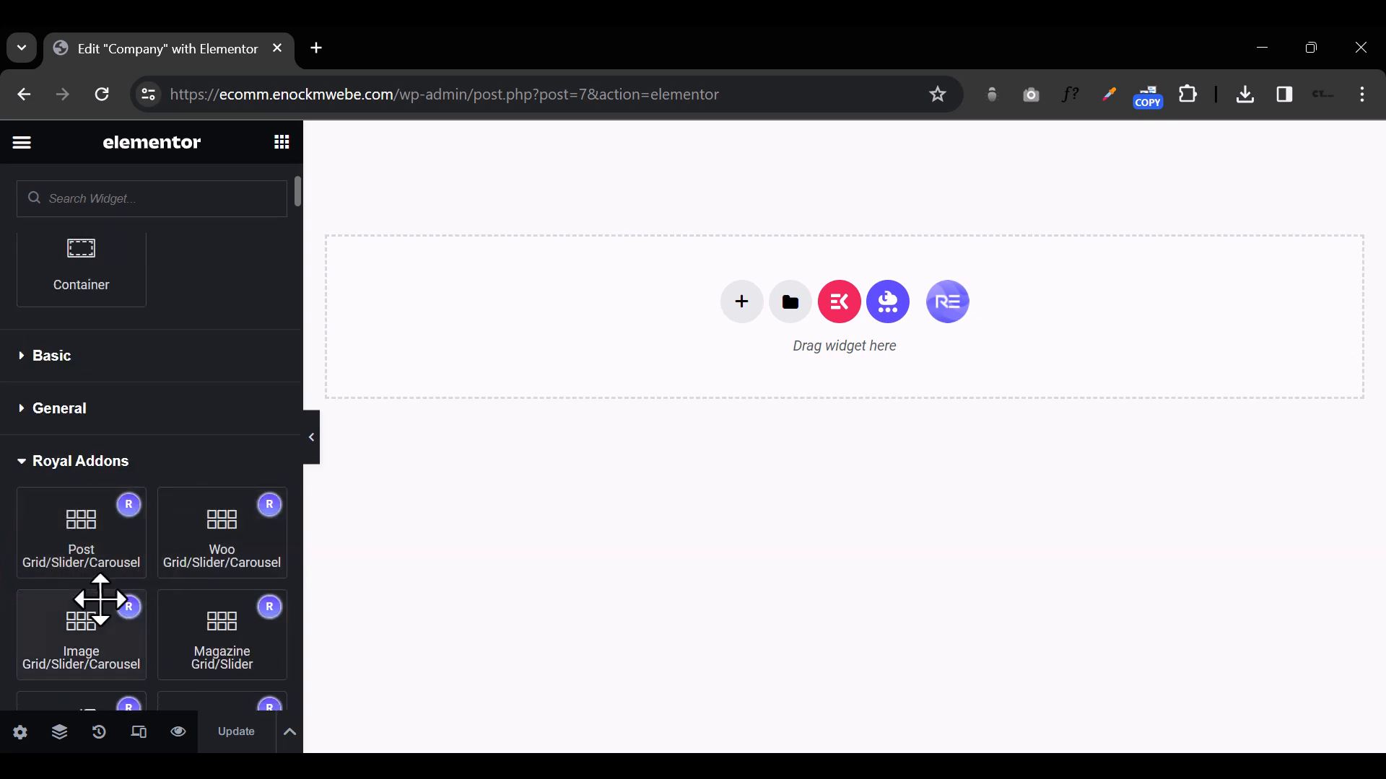
scroll(238, 531, down, 3)
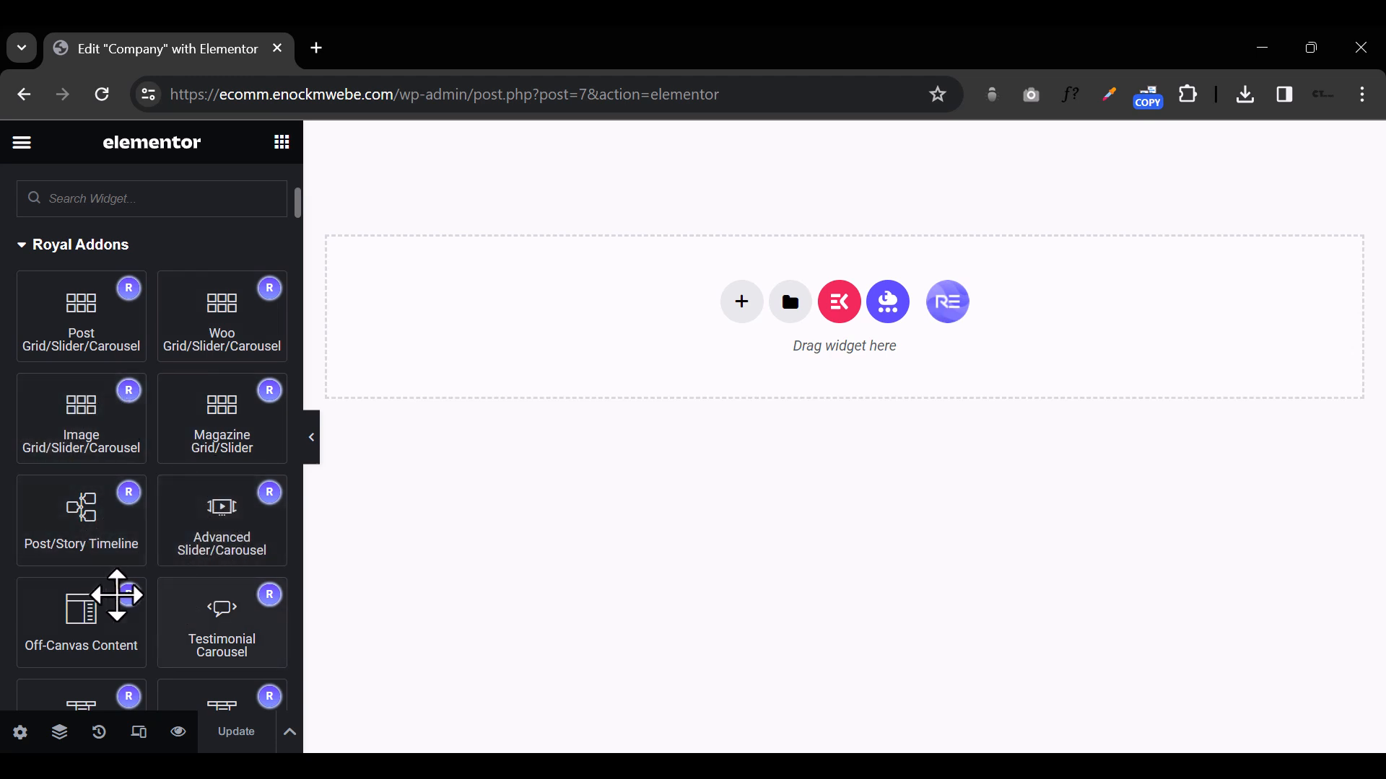
scroll(210, 604, down, 2)
scroll(210, 605, down, 3)
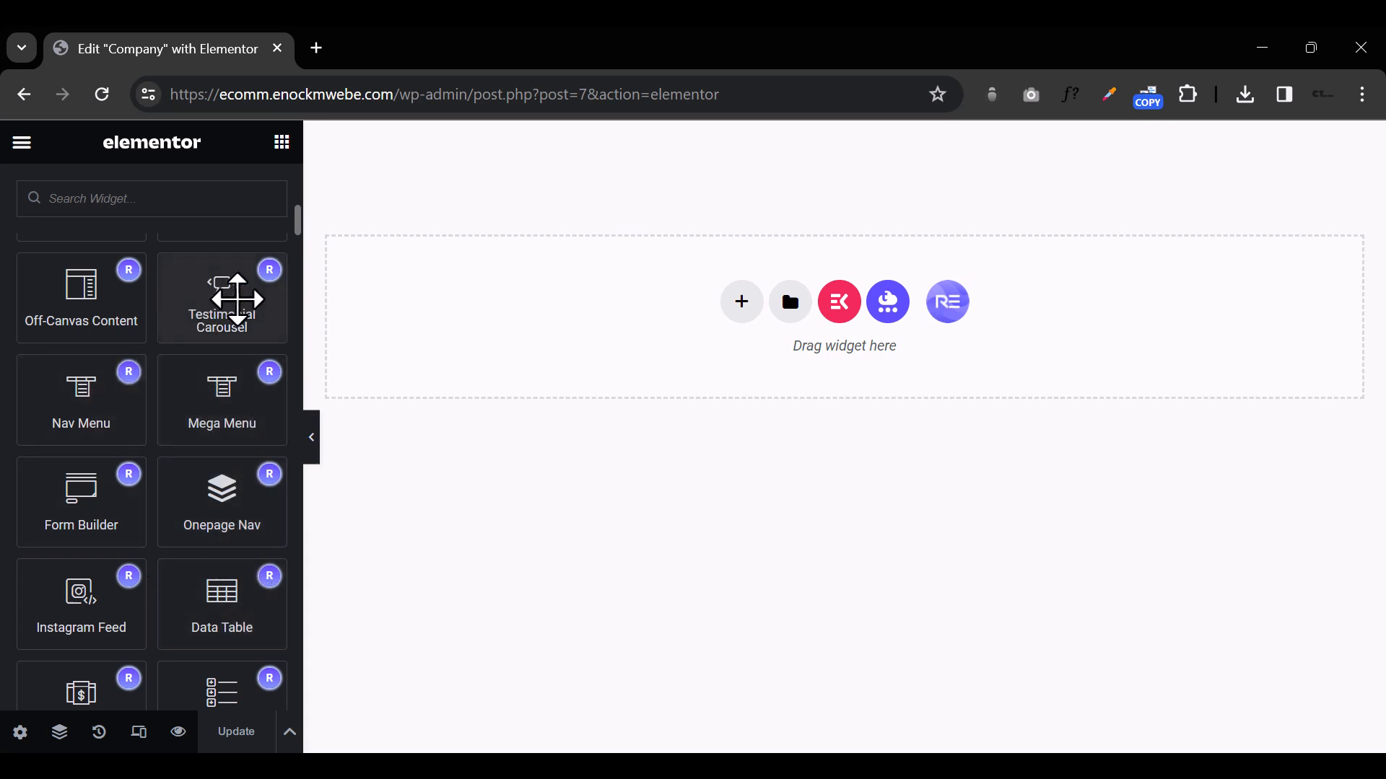
scroll(196, 496, down, 3)
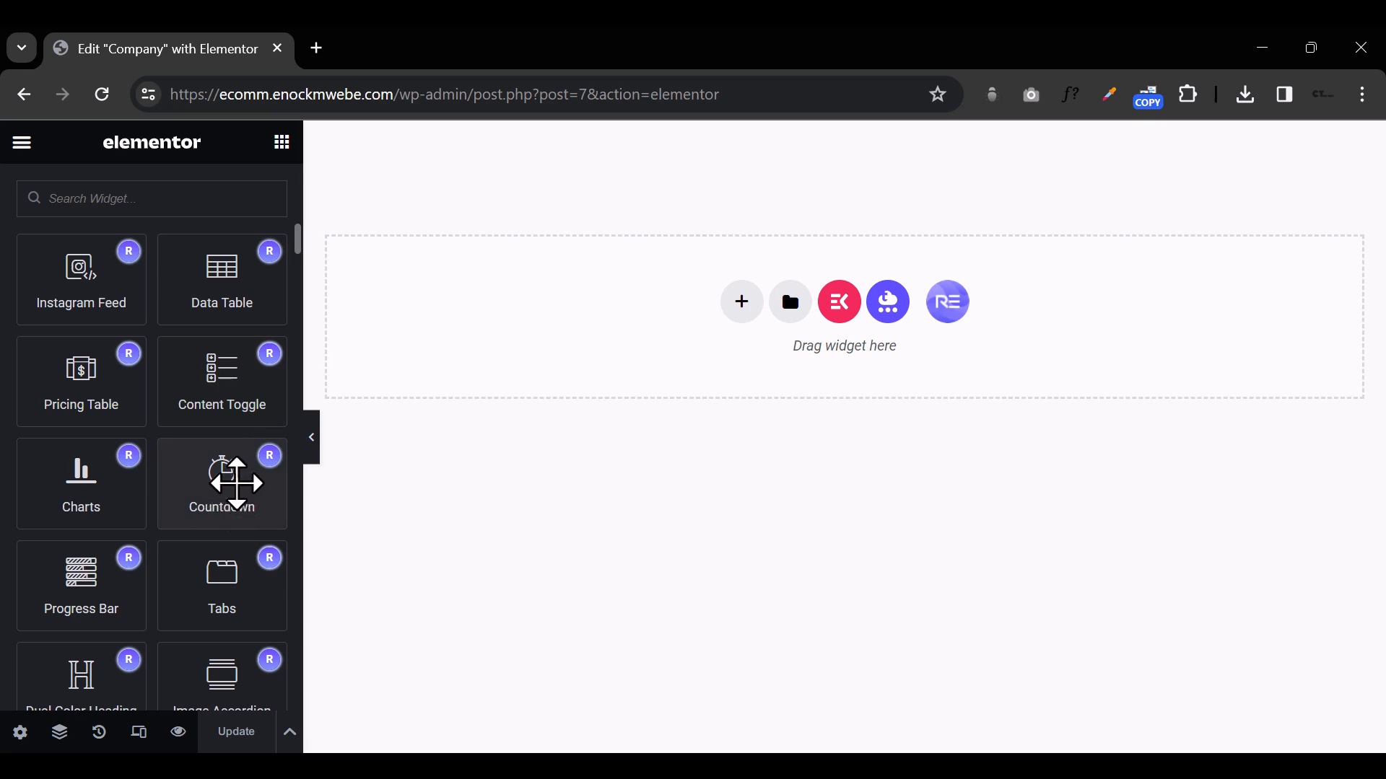
scroll(94, 487, down, 7)
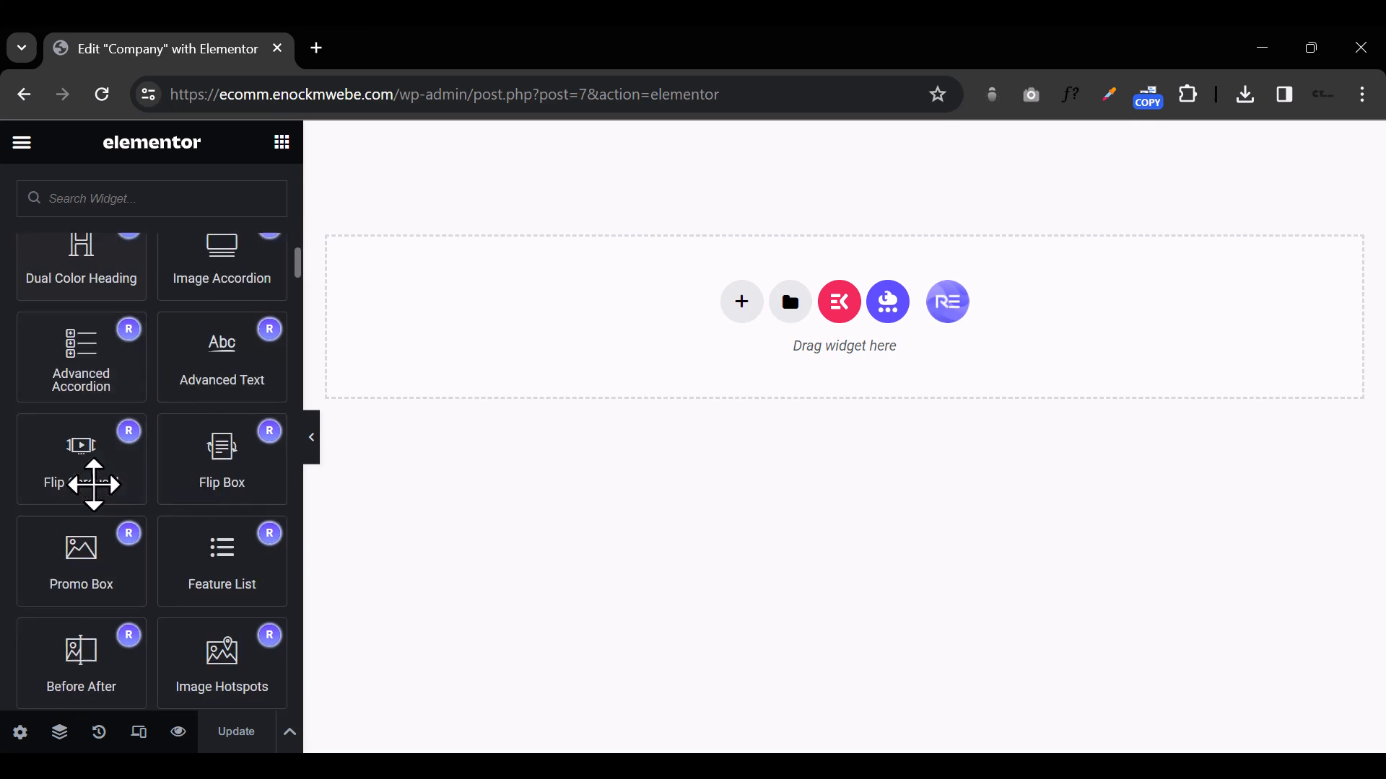
scroll(92, 485, up, 7)
scroll(92, 485, up, 10)
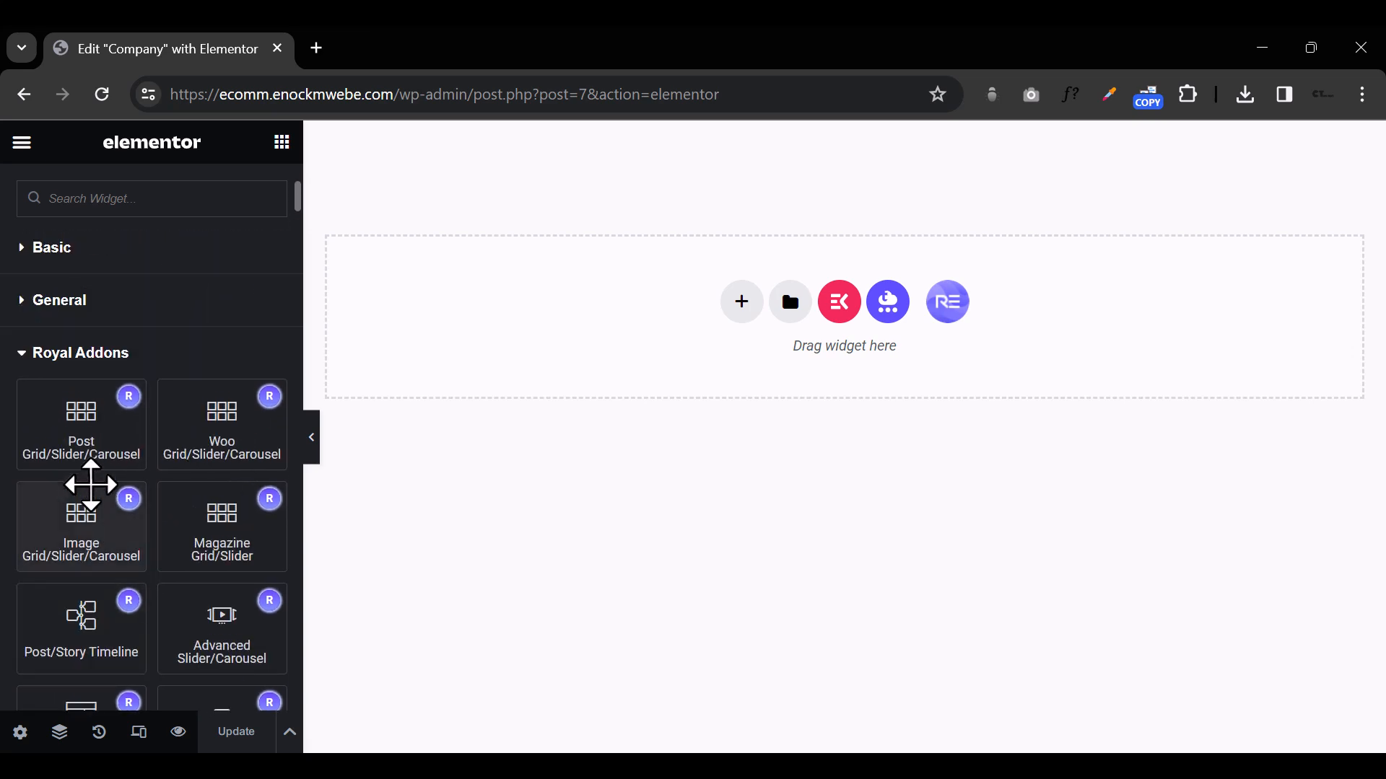
Step: Collapse the Royal Addons and Royal Addons Premium Widgets categories and look through the Essential Addons widgets
click(19, 357)
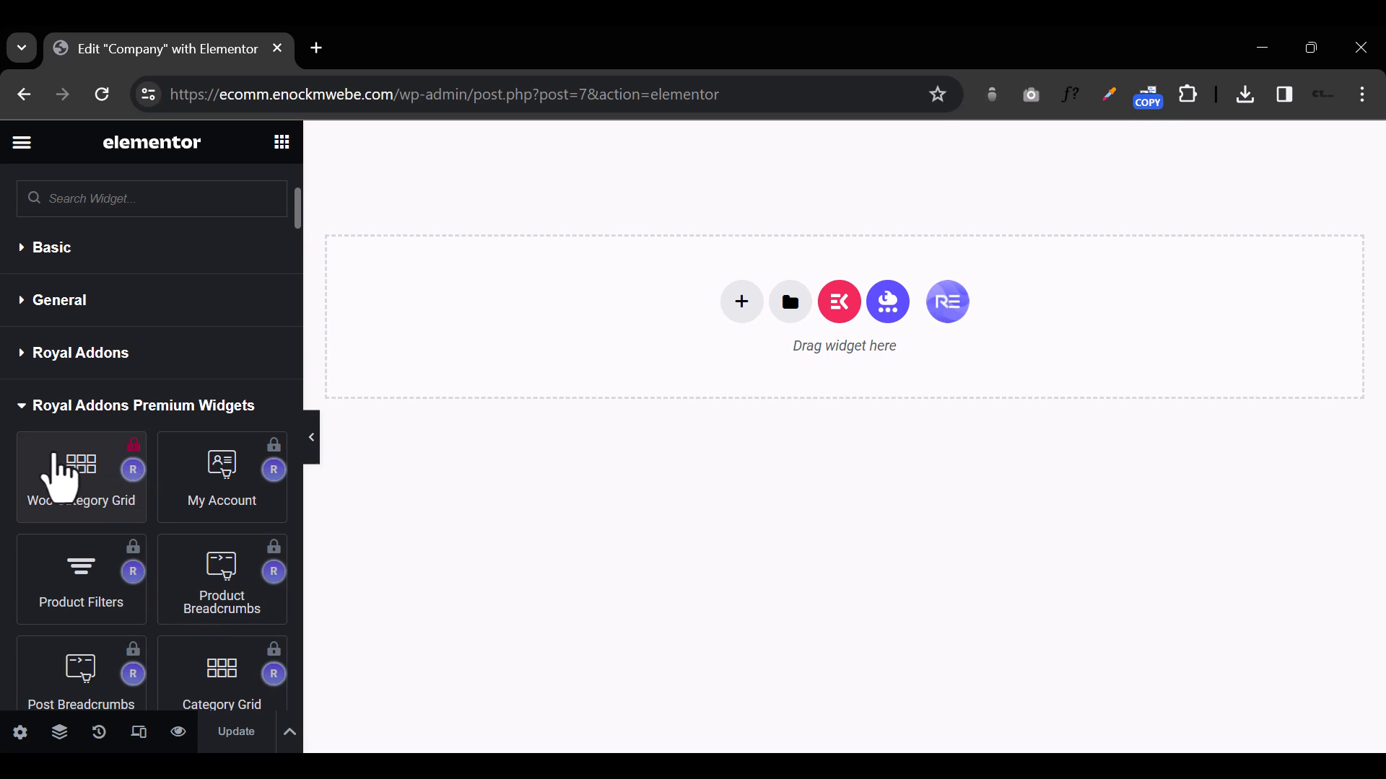
click(21, 406)
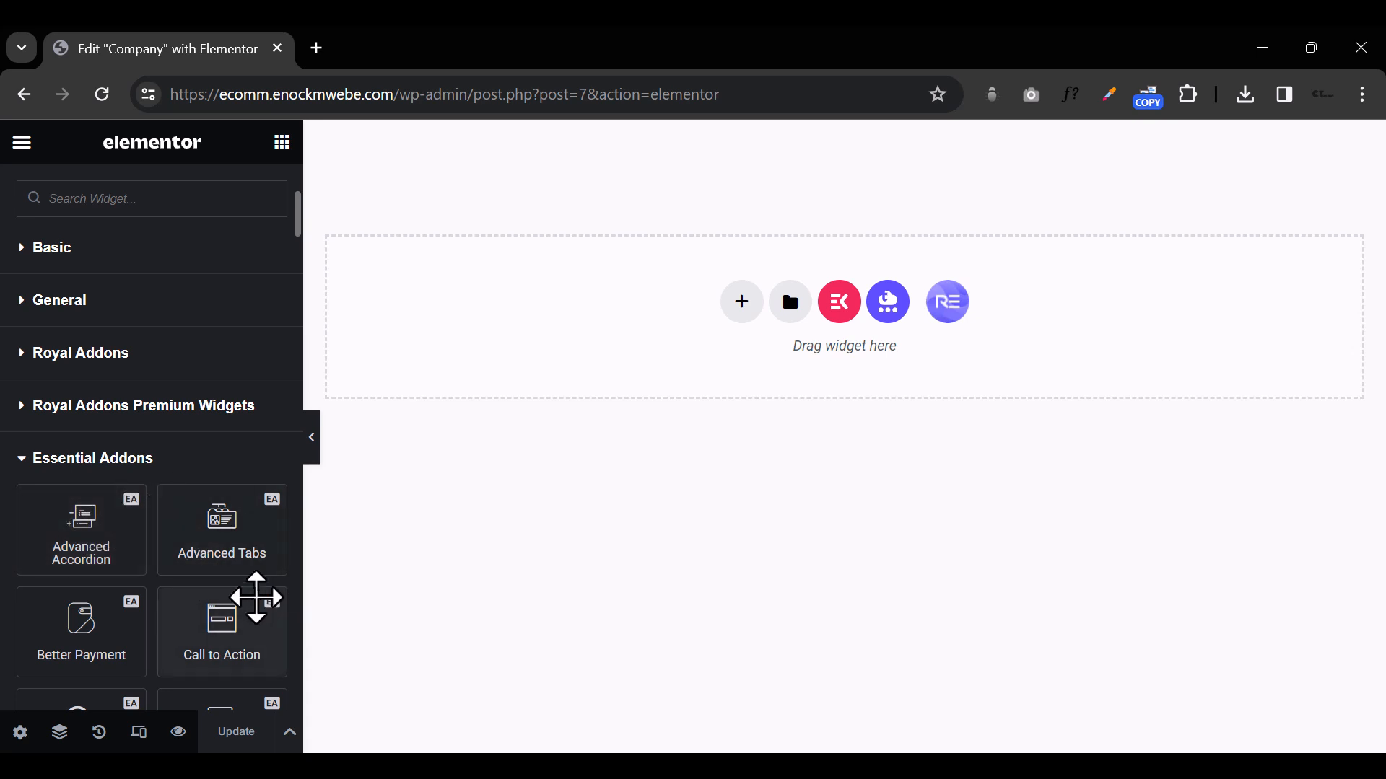
scroll(234, 596, down, 10)
scroll(241, 593, down, 3)
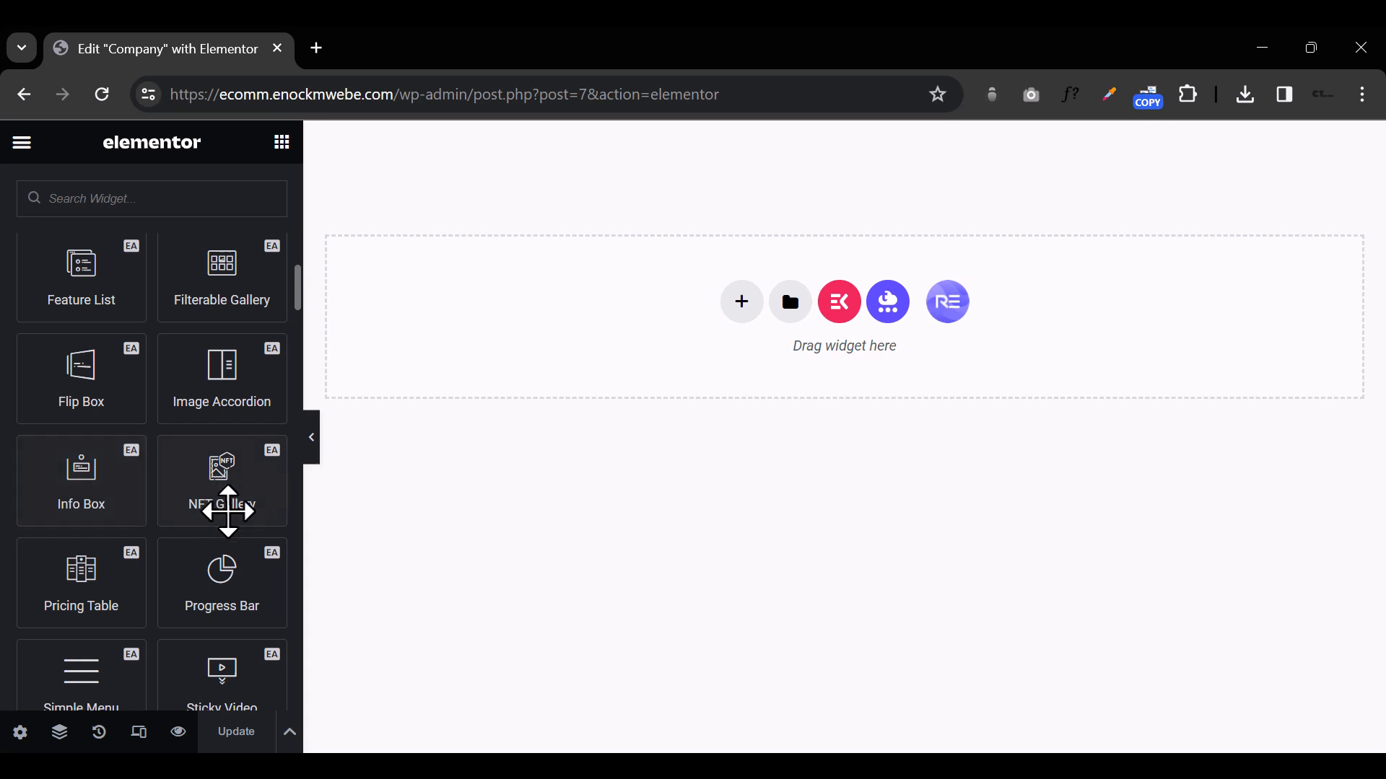
scroll(108, 599, down, 5)
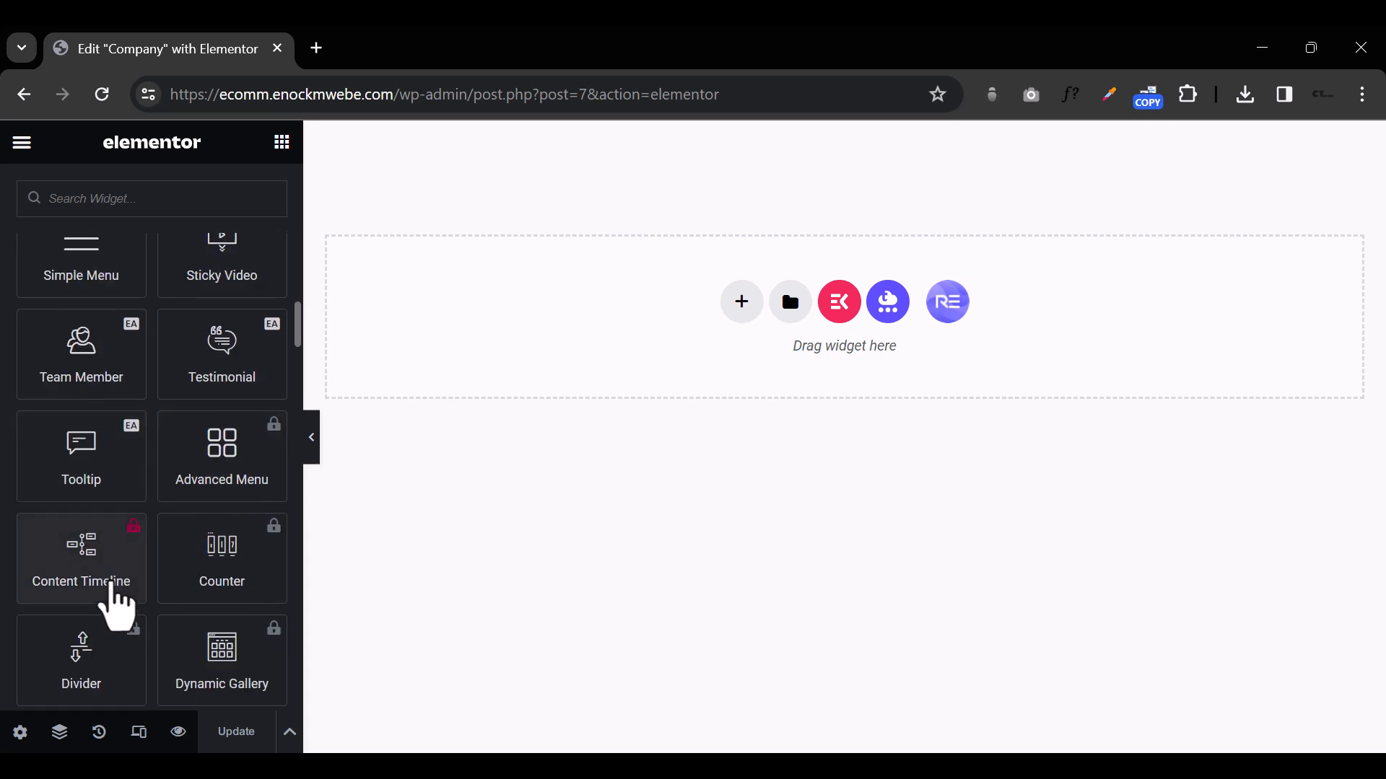
scroll(93, 462, down, 3)
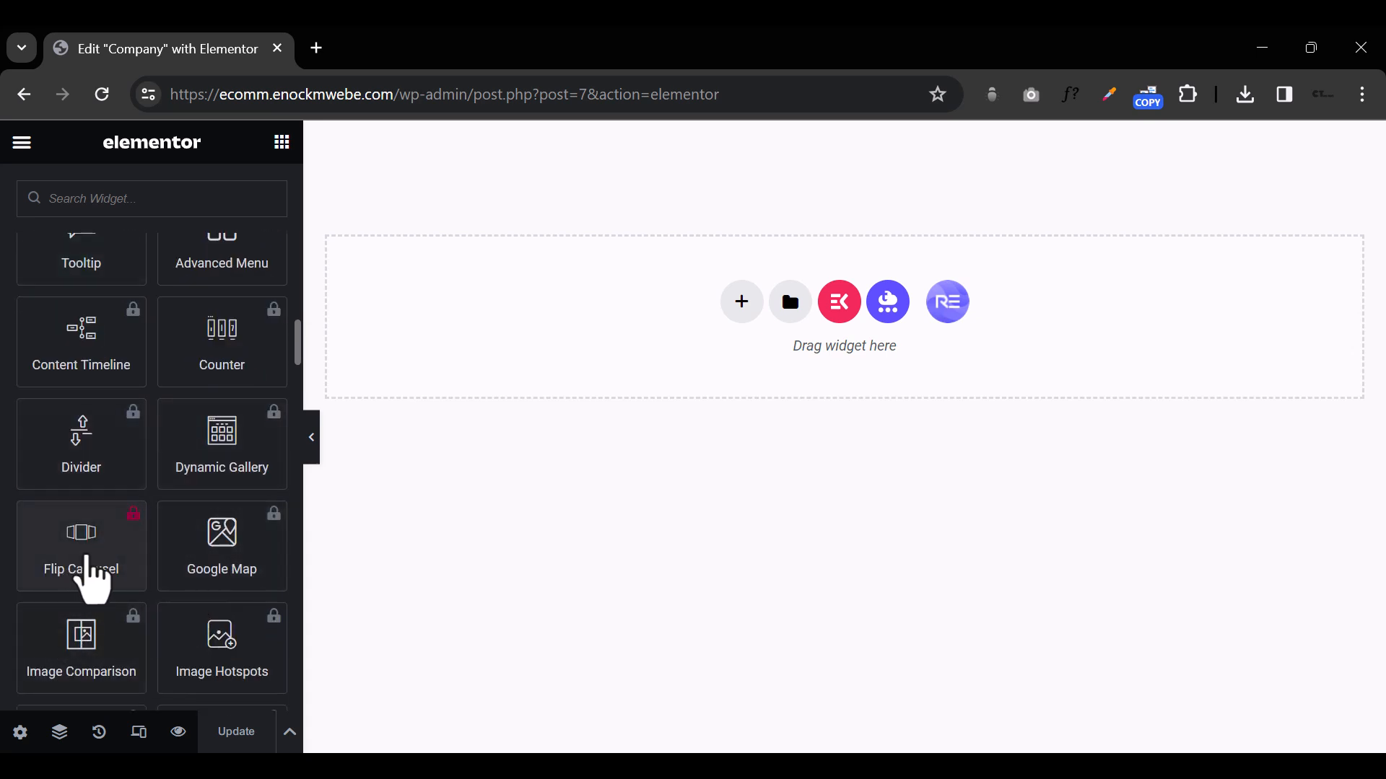
scroll(161, 578, up, 10)
scroll(161, 583, up, 5)
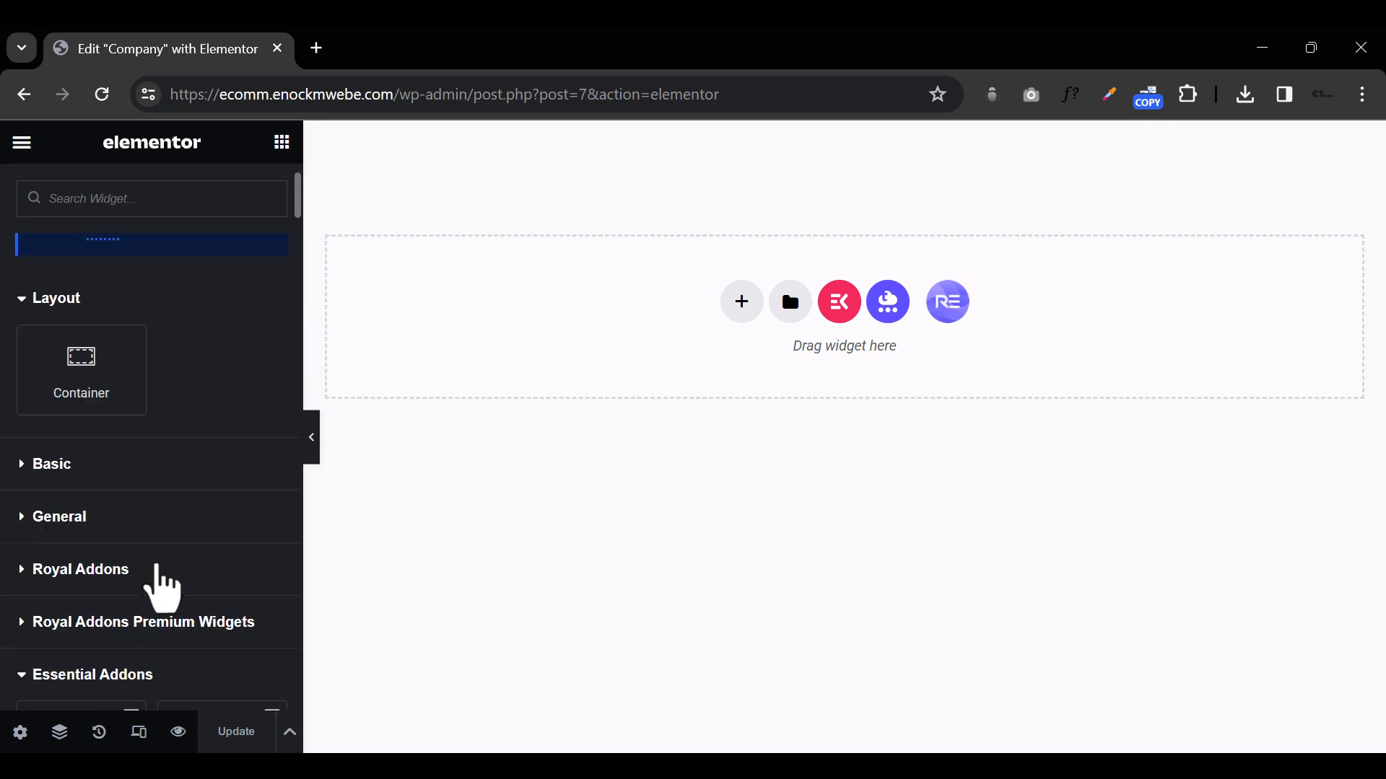
Step: Collapse the Essential Addons category and look through the ElementsKit widgets down to the ElementsKit Header Footer category
click(18, 562)
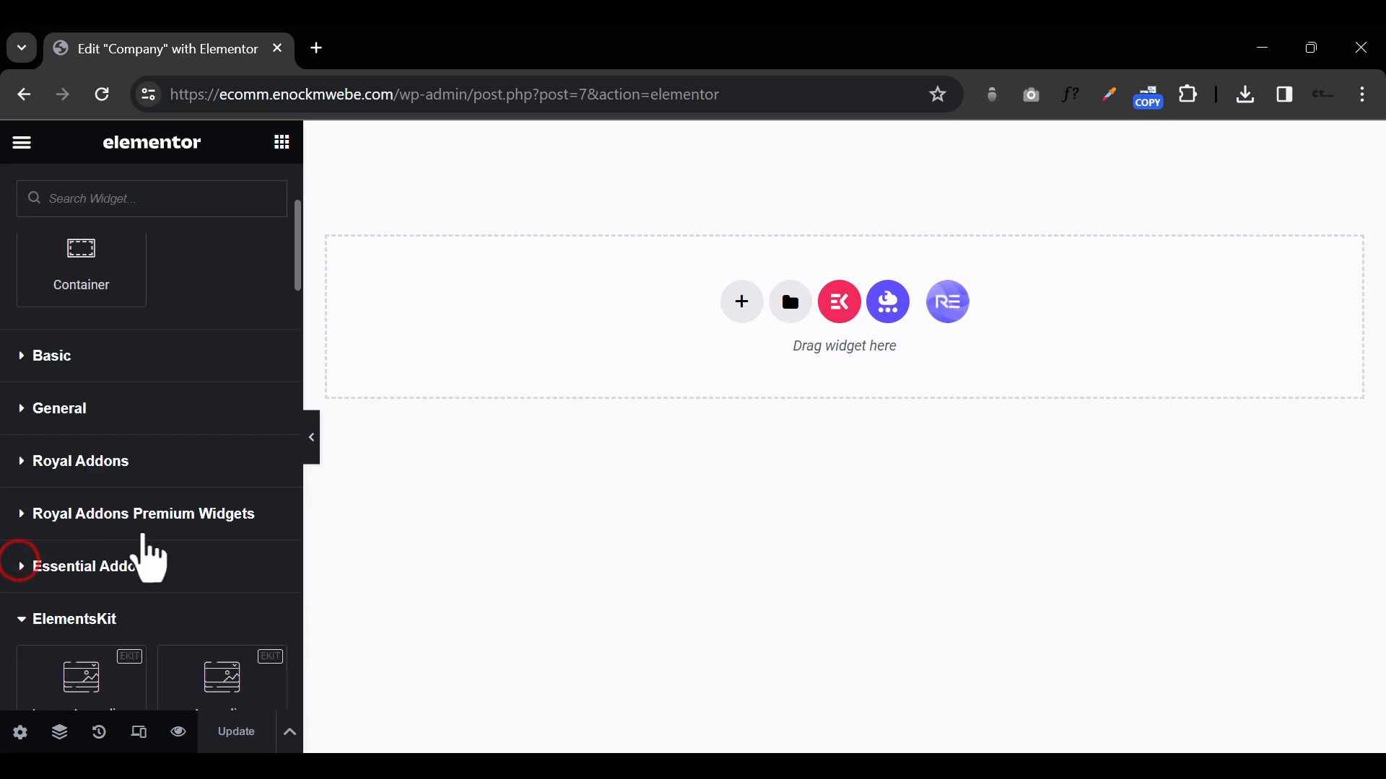
scroll(139, 537, down, 4)
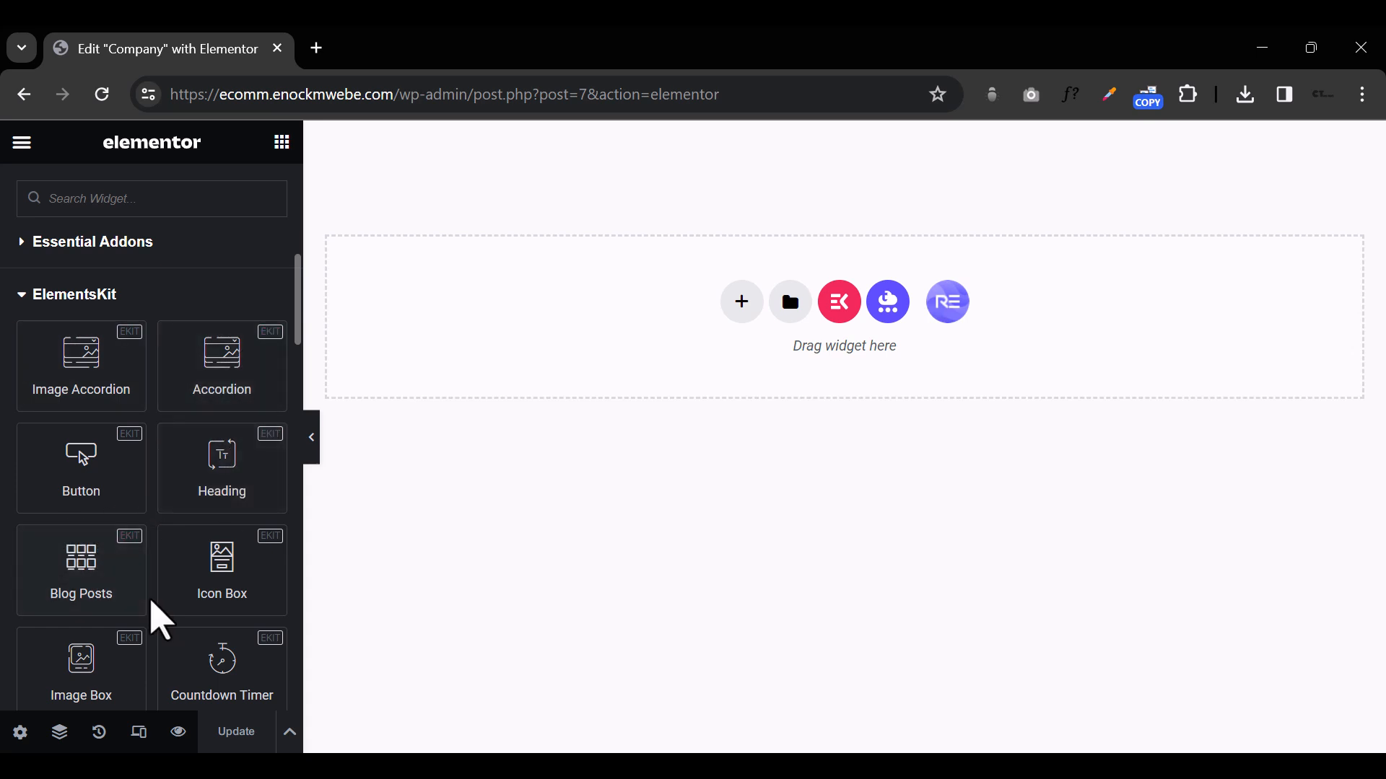
scroll(150, 605, down, 10)
scroll(154, 593, down, 5)
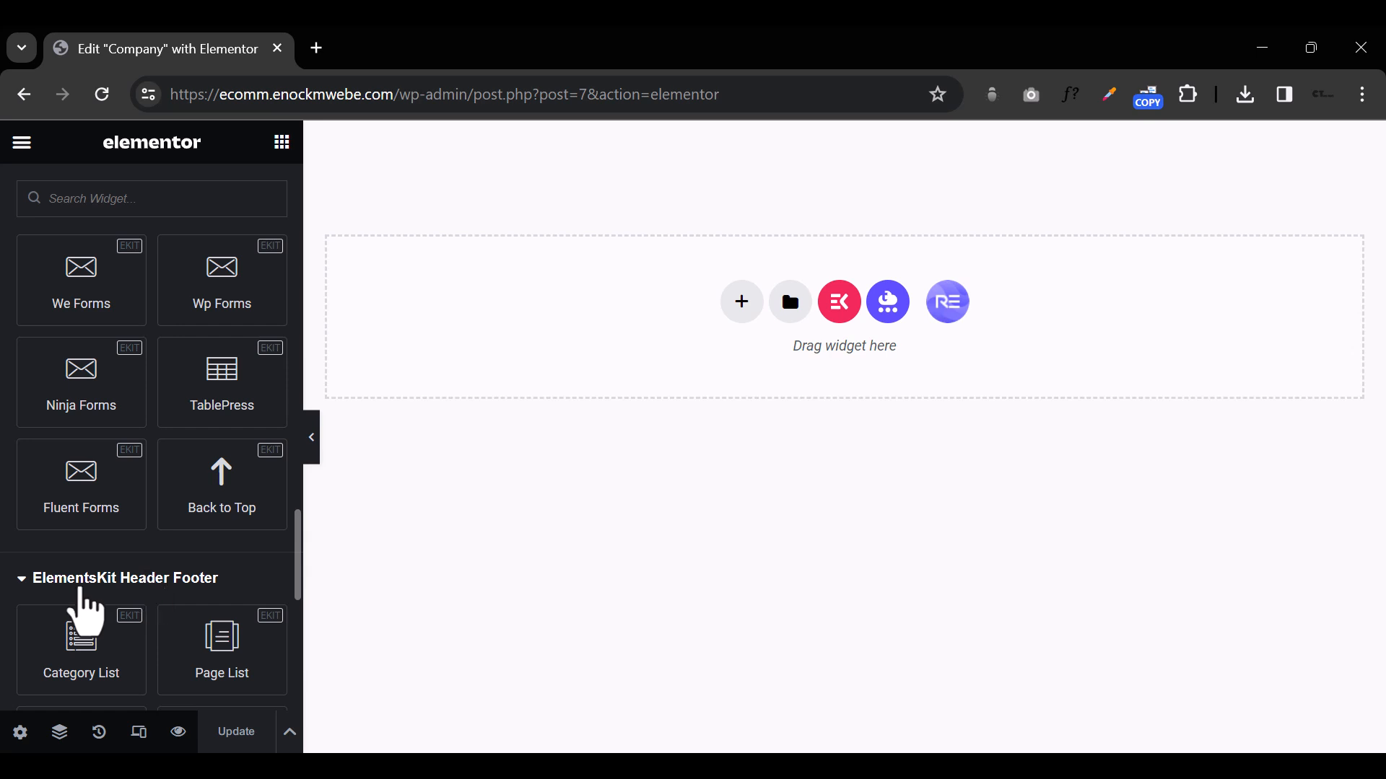
scroll(83, 609, down, 2)
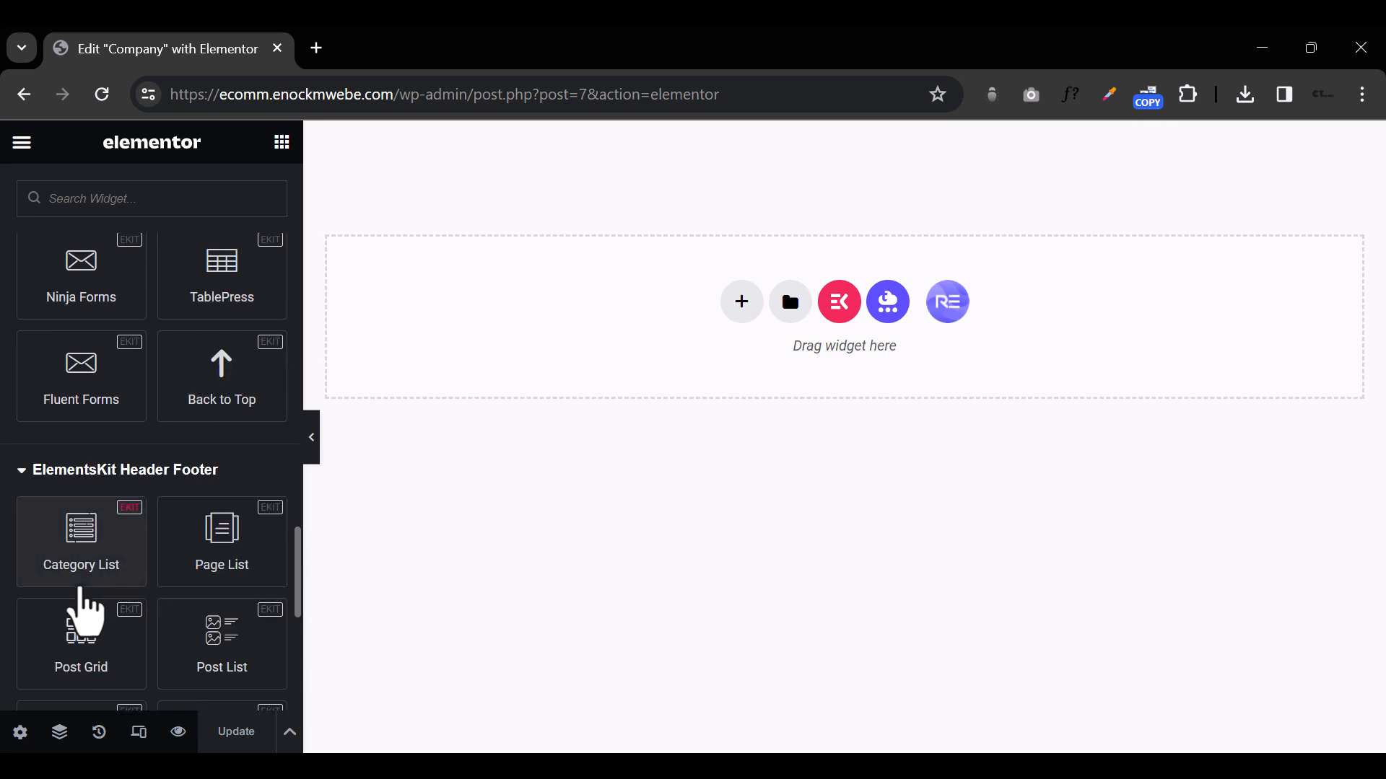
scroll(81, 613, up, 10)
scroll(58, 518, up, 15)
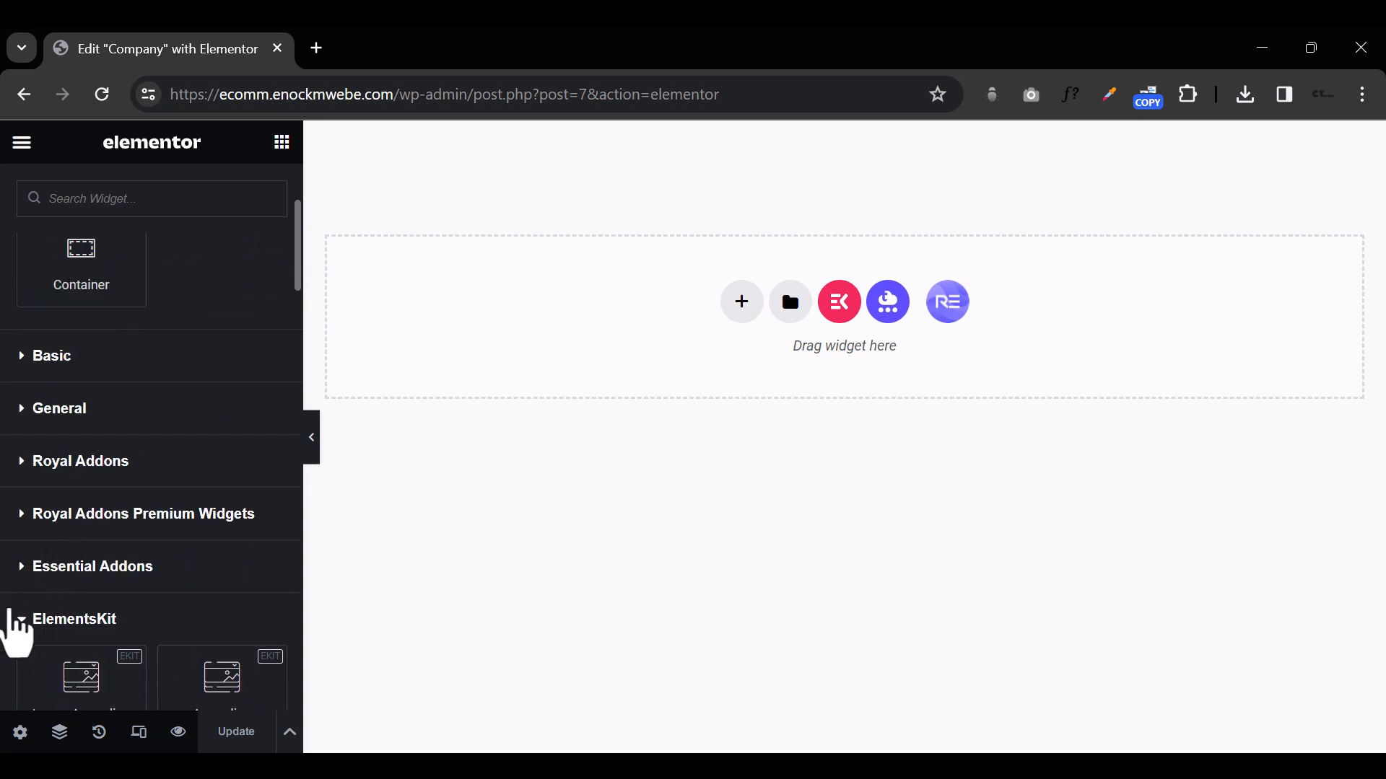
Step: Collapse the ElementsKit category, review the ElementsKit Header Footer widgets and collapse that category too
click(18, 622)
scroll(108, 606, down, 6)
scroll(144, 591, up, 1)
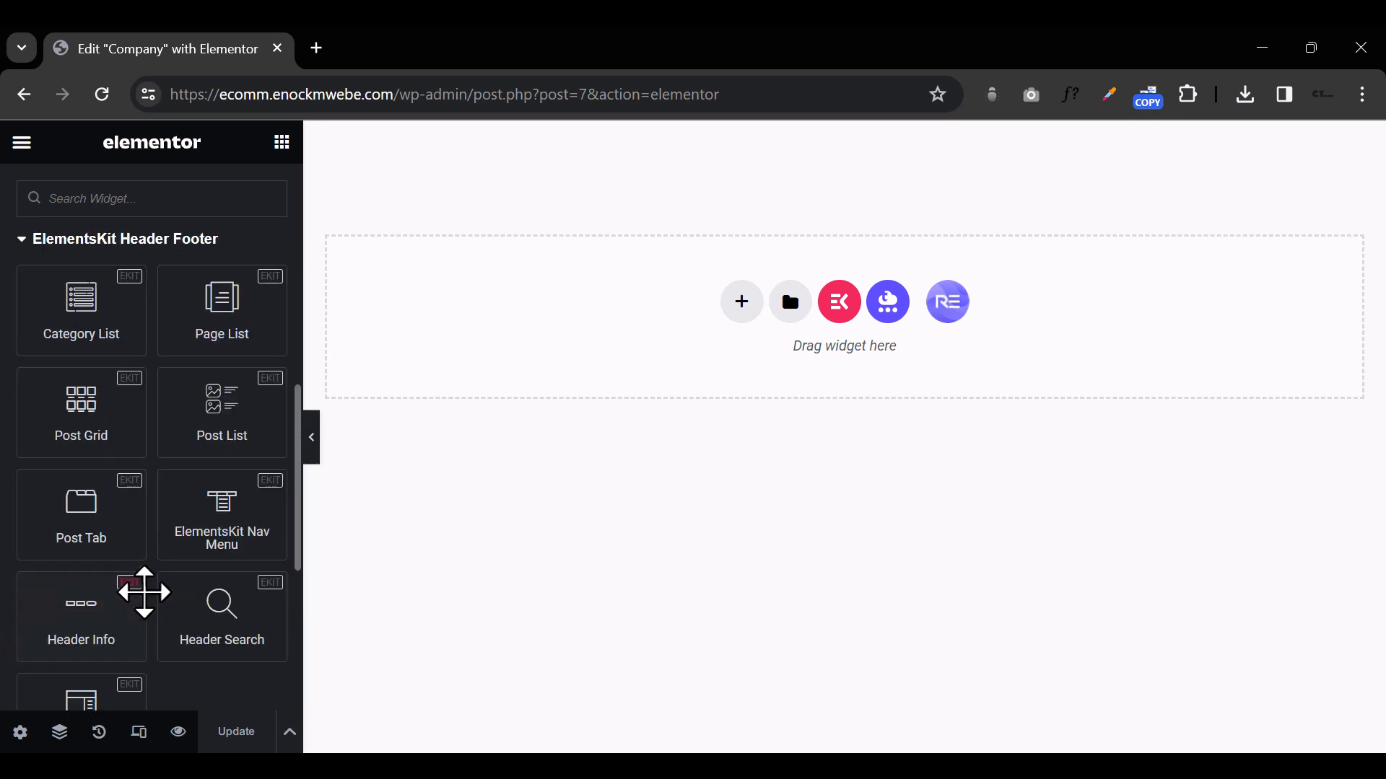
scroll(108, 541, up, 2)
click(29, 354)
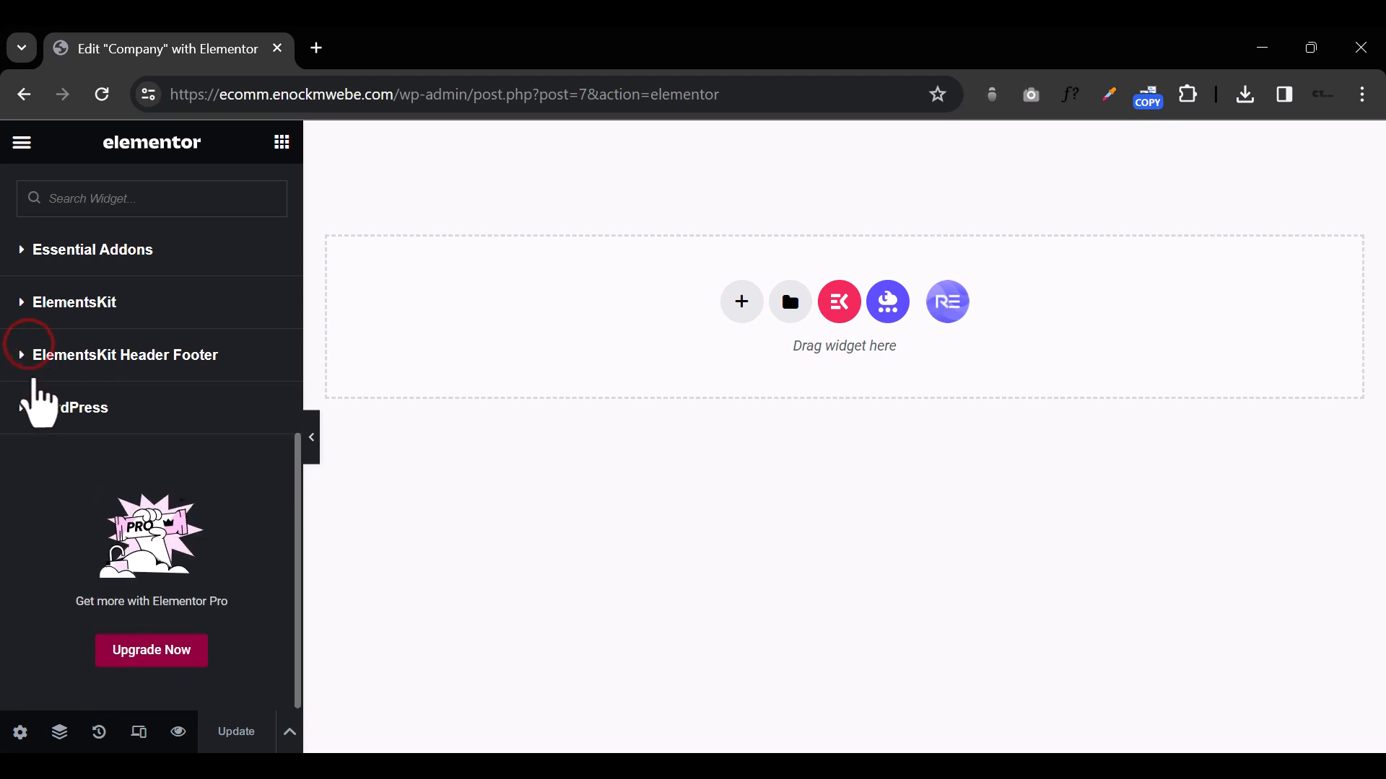
scroll(174, 459, up, 5)
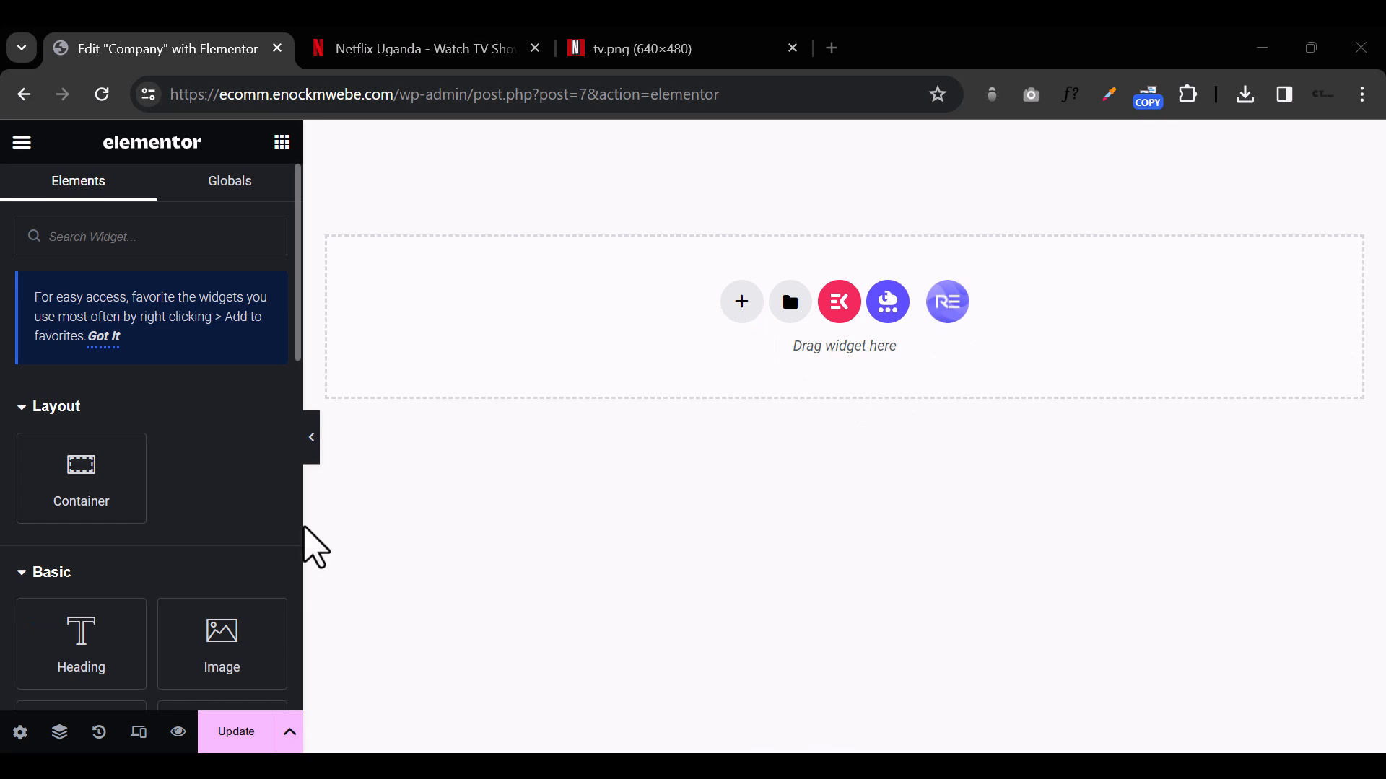
Step: Start adding a new container to the blank page and show its structure choices
click(743, 307)
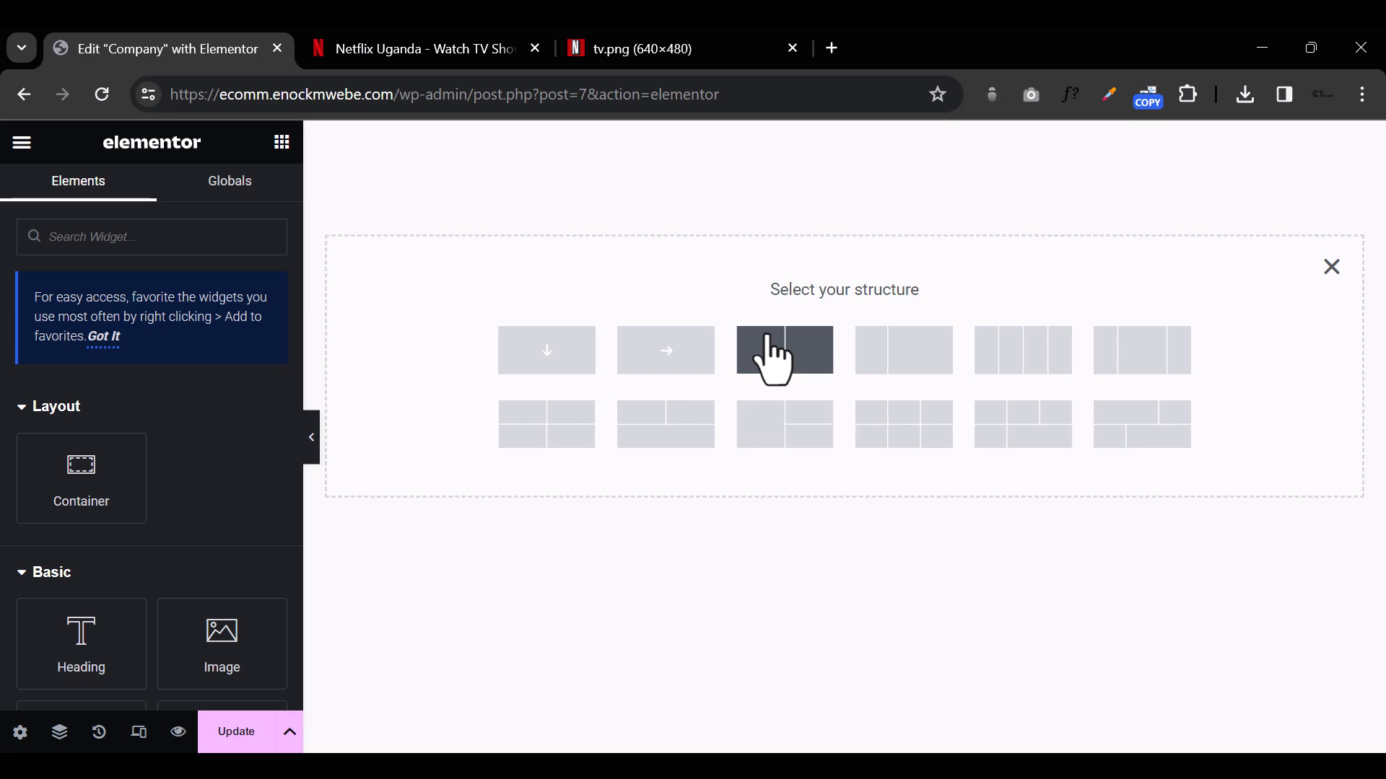
Step: On the Netflix tab, outline the page's layout boxes, examine the hero and "Enjoy on your TV" sections, and return to the Elementor editor
click(402, 54)
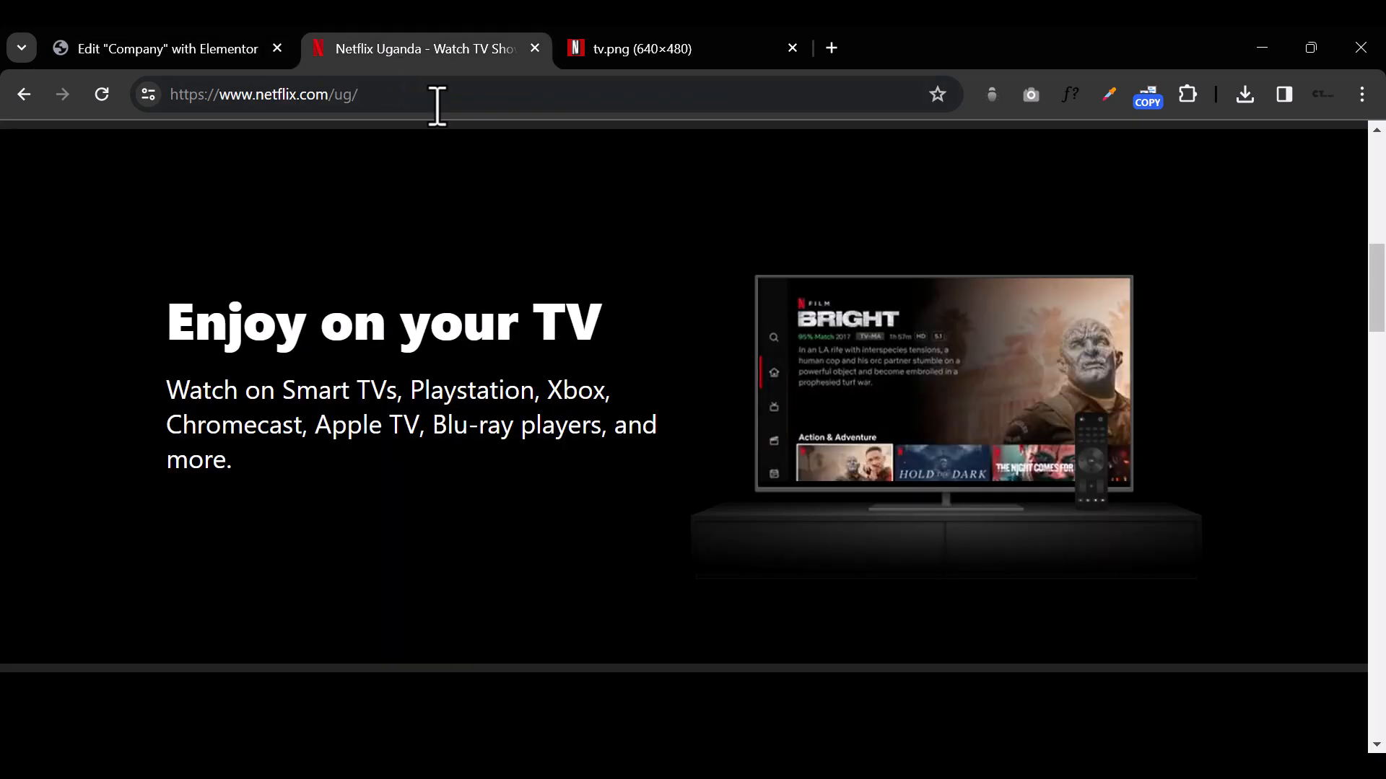
scroll(529, 217, up, 5)
scroll(537, 232, up, 2)
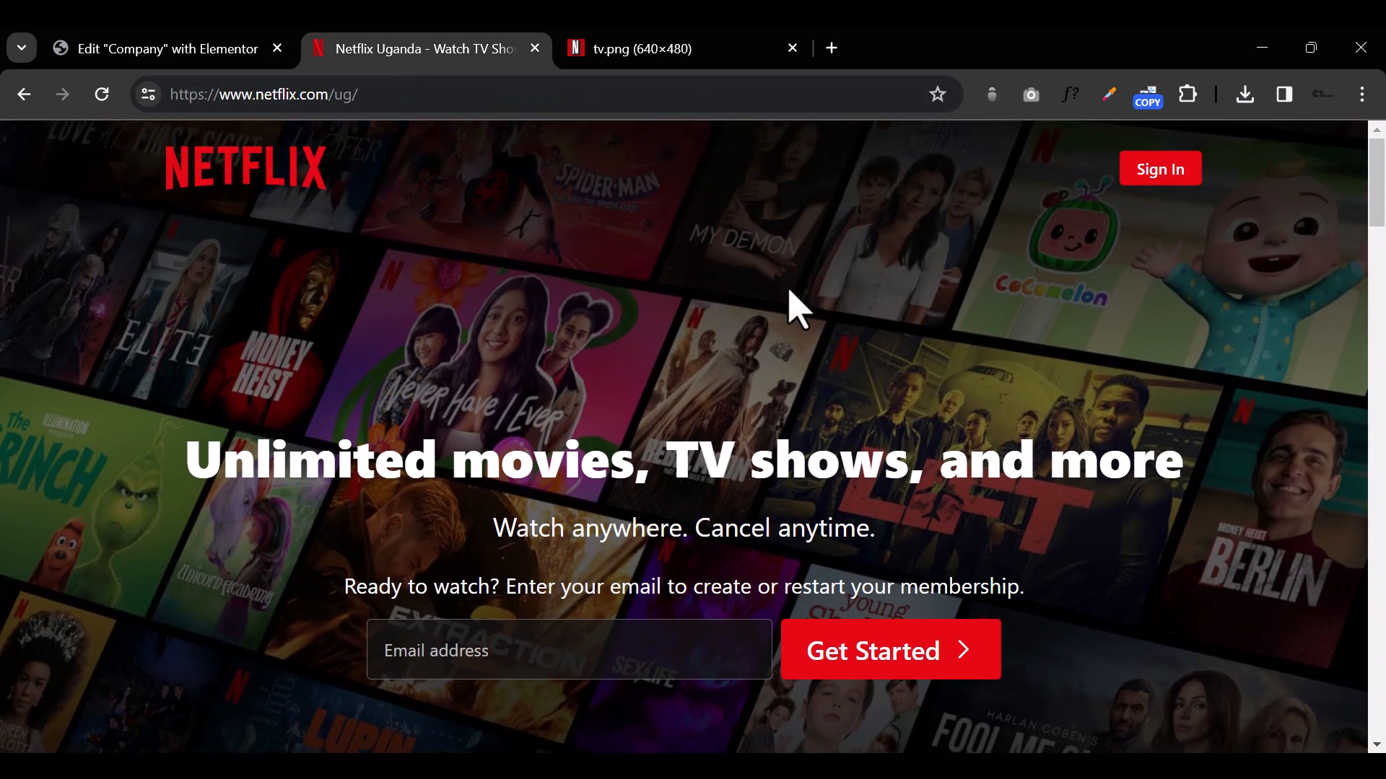
click(994, 95)
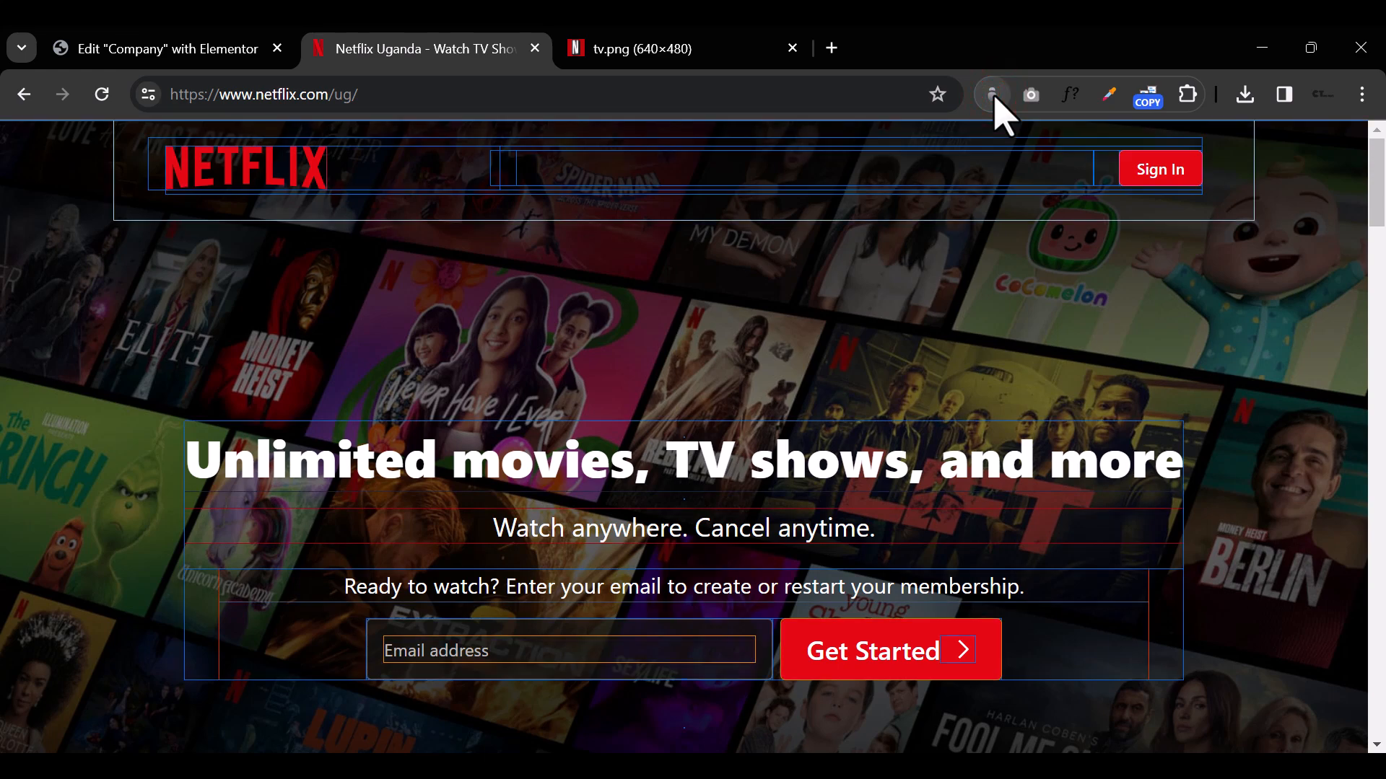
scroll(1058, 387, down, 7)
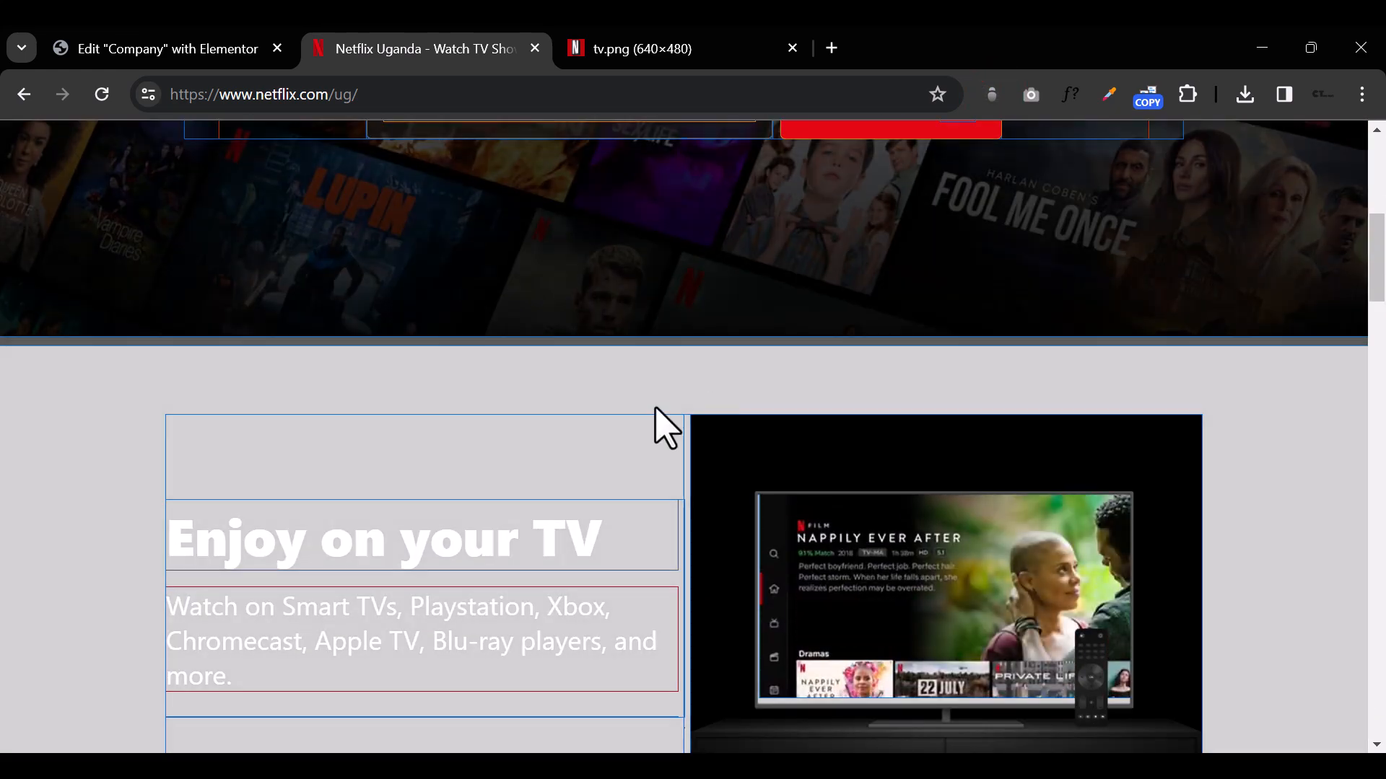
scroll(509, 332, down, 4)
scroll(443, 356, up, 3)
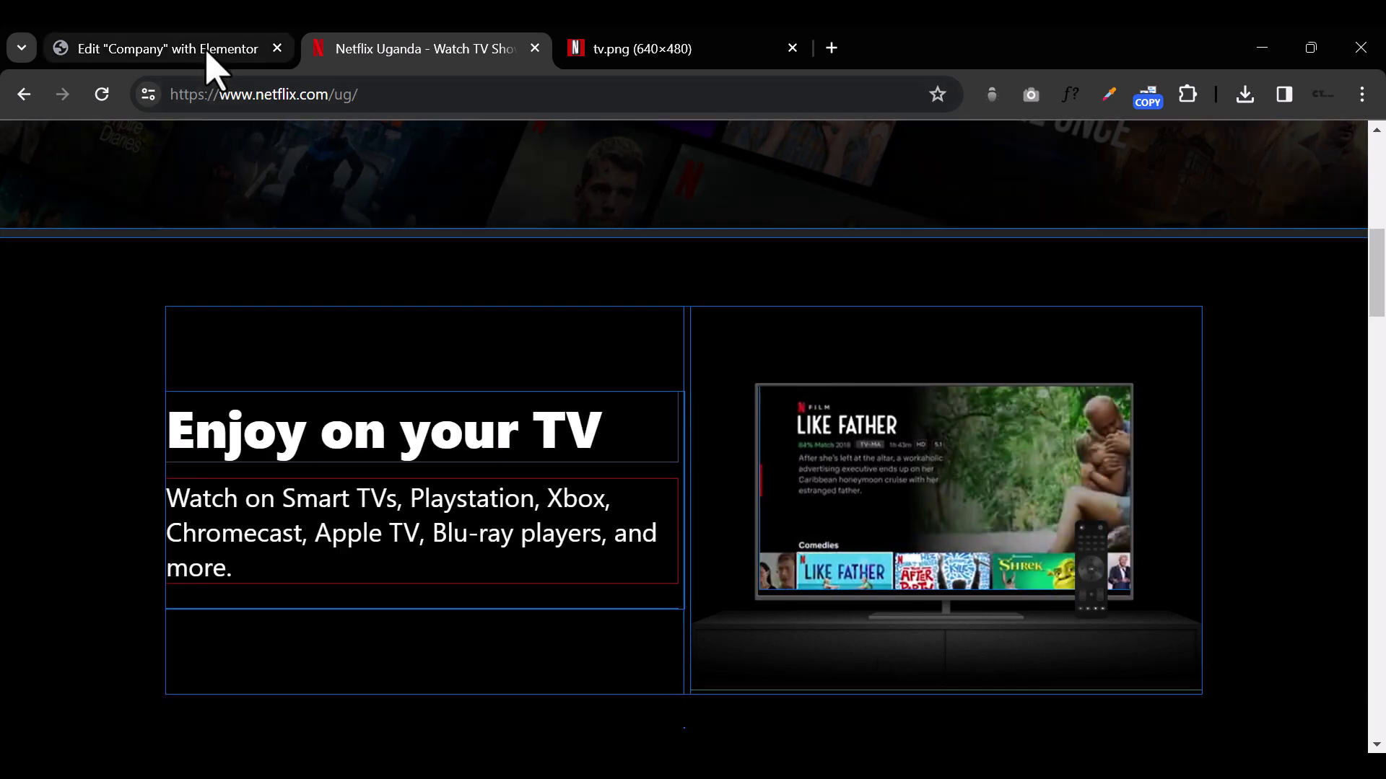
click(207, 46)
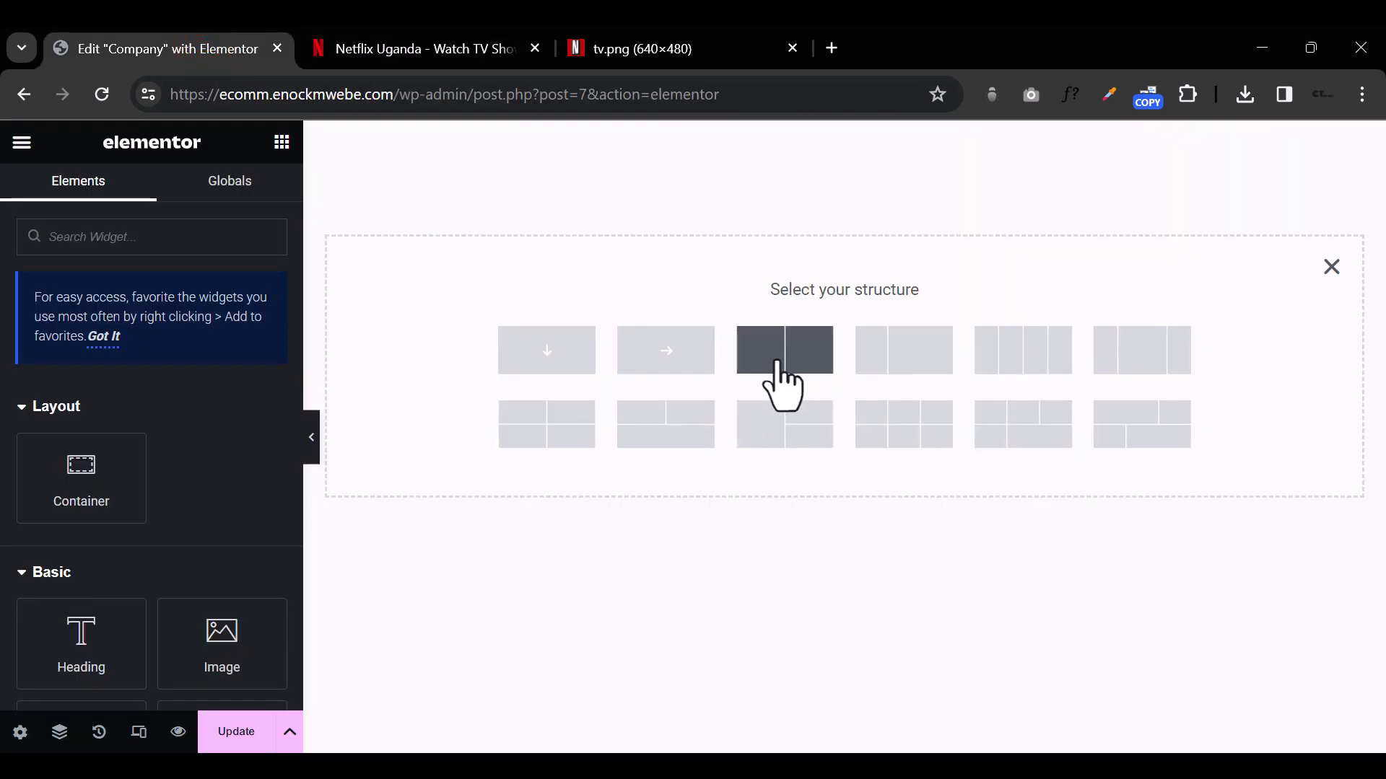
Step: Examine the column layout of Netflix's "Download your shows to watch offline" section and return to the container structure choices
click(478, 52)
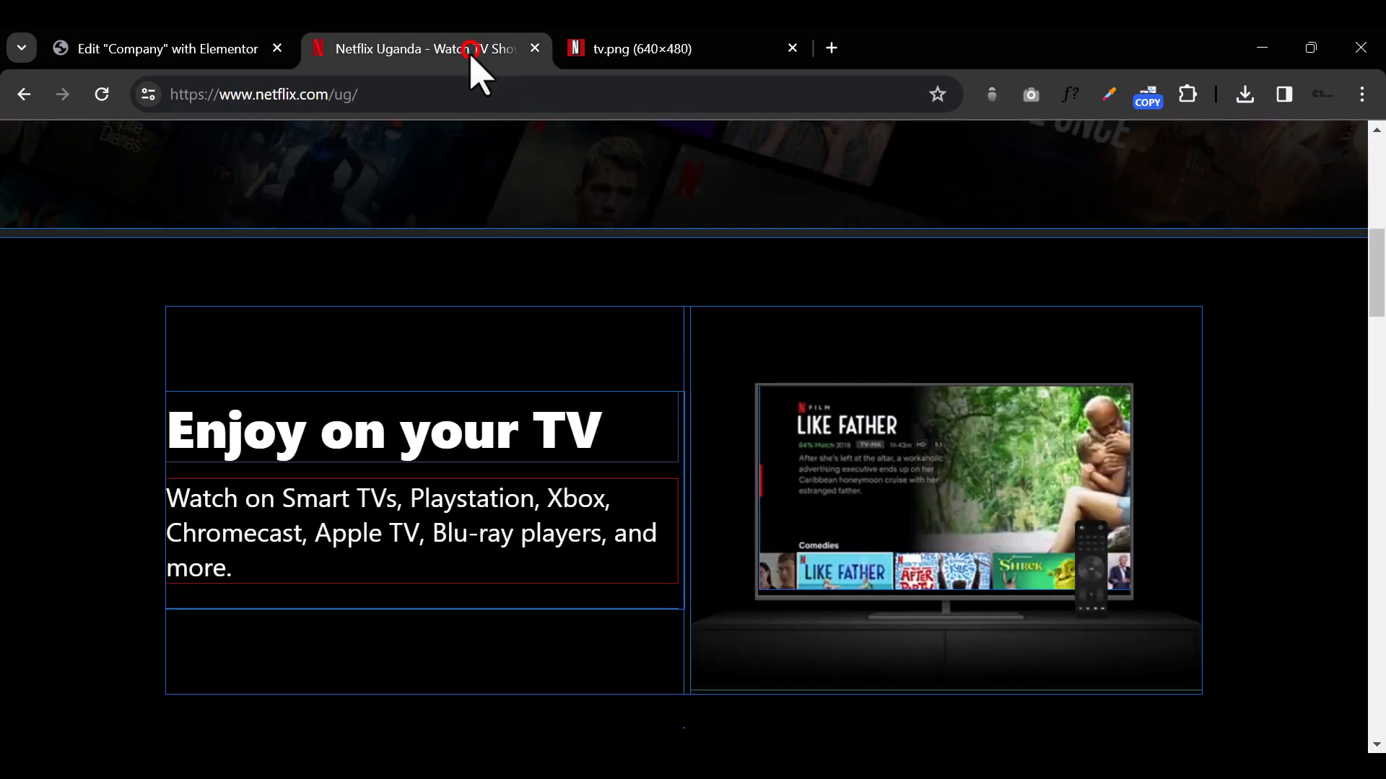
scroll(1383, 488, down, 5)
scroll(1383, 471, down, 4)
scroll(1383, 470, up, 2)
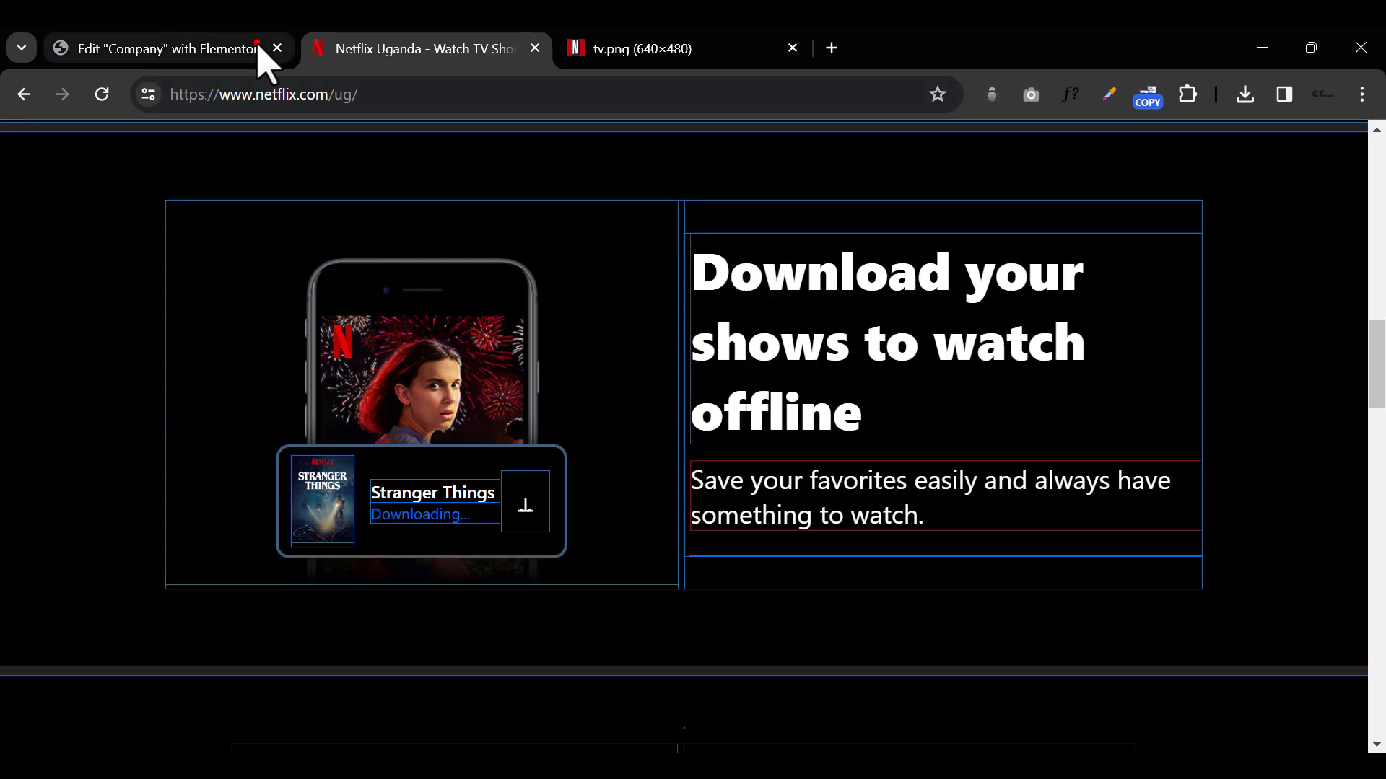
click(258, 45)
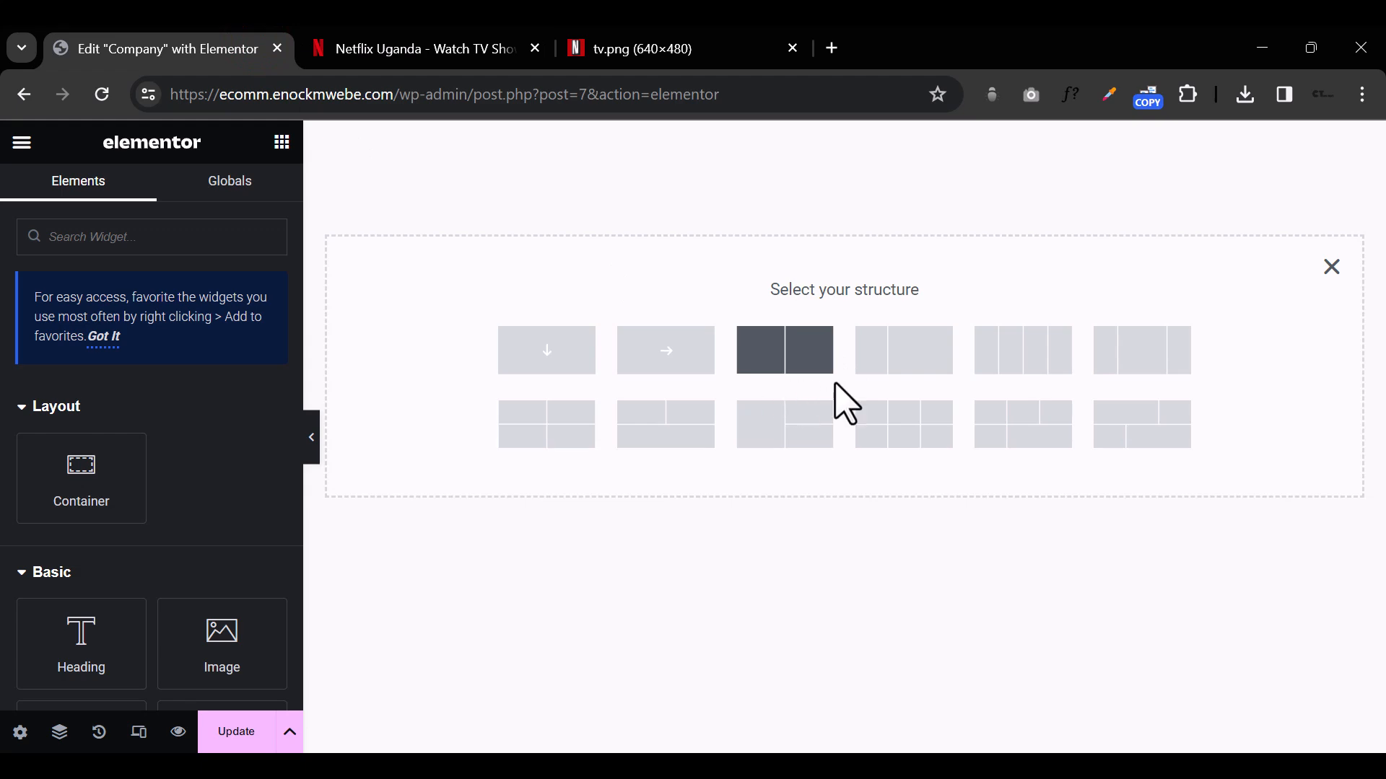
Step: Examine the two-column layout of Netflix's "Watch everywhere" and "Create profiles for kids" sections and return to the Elementor editor
click(446, 64)
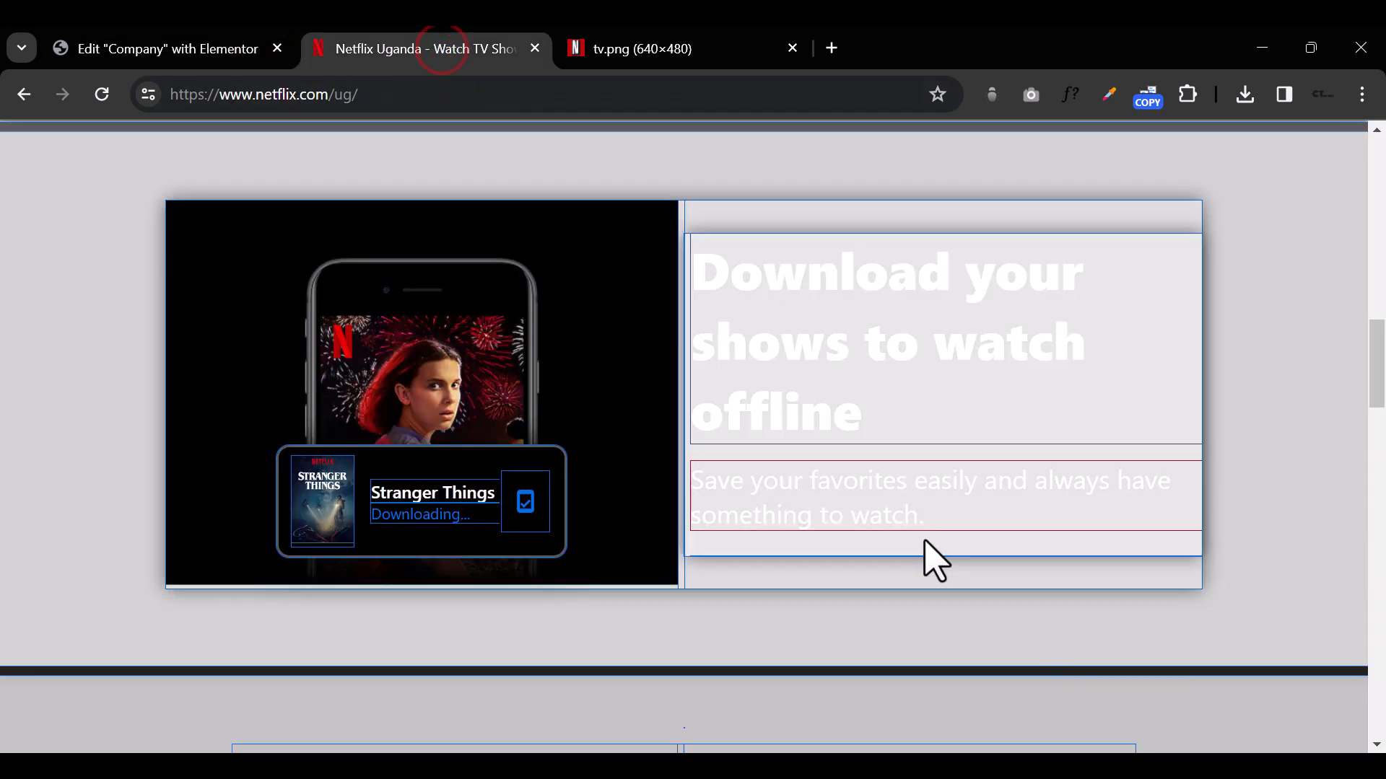
scroll(924, 548, down, 6)
scroll(931, 560, down, 5)
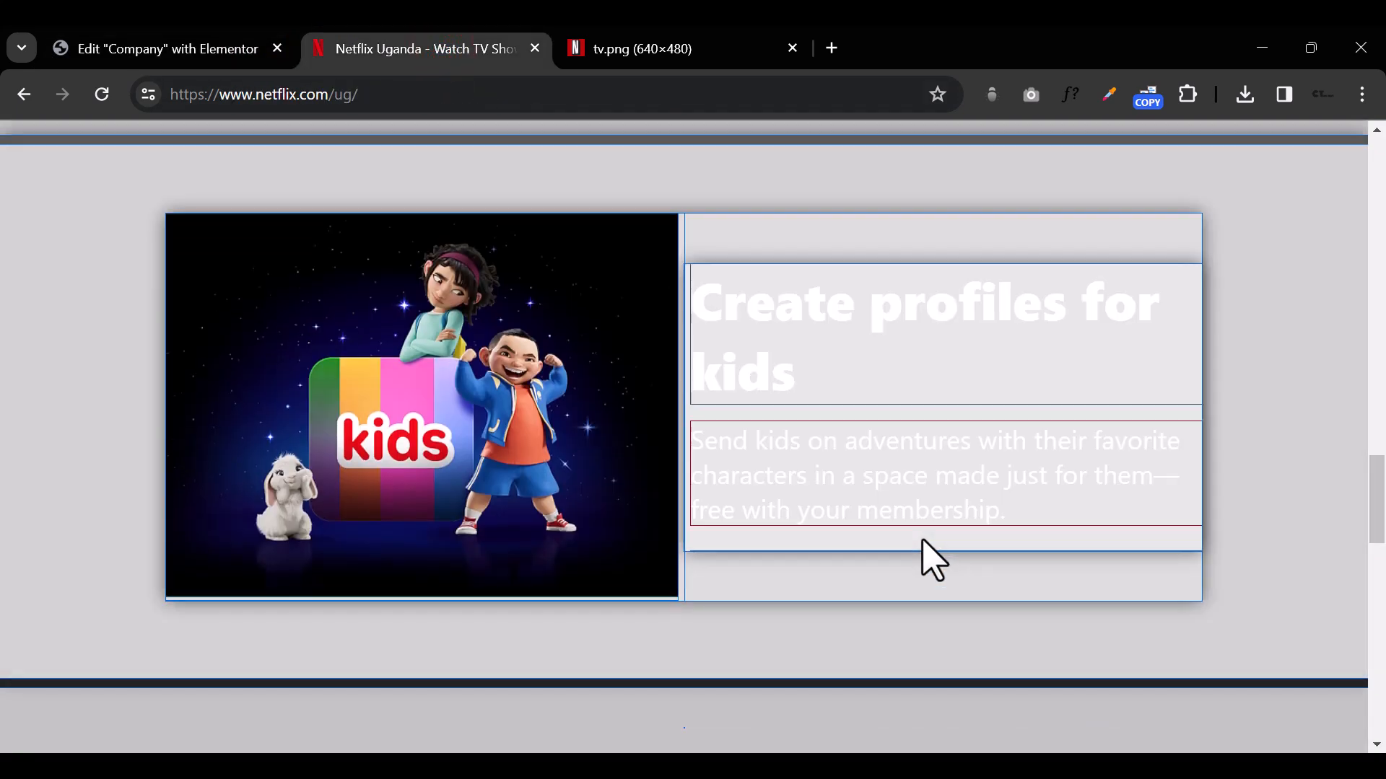
scroll(806, 494, up, 5)
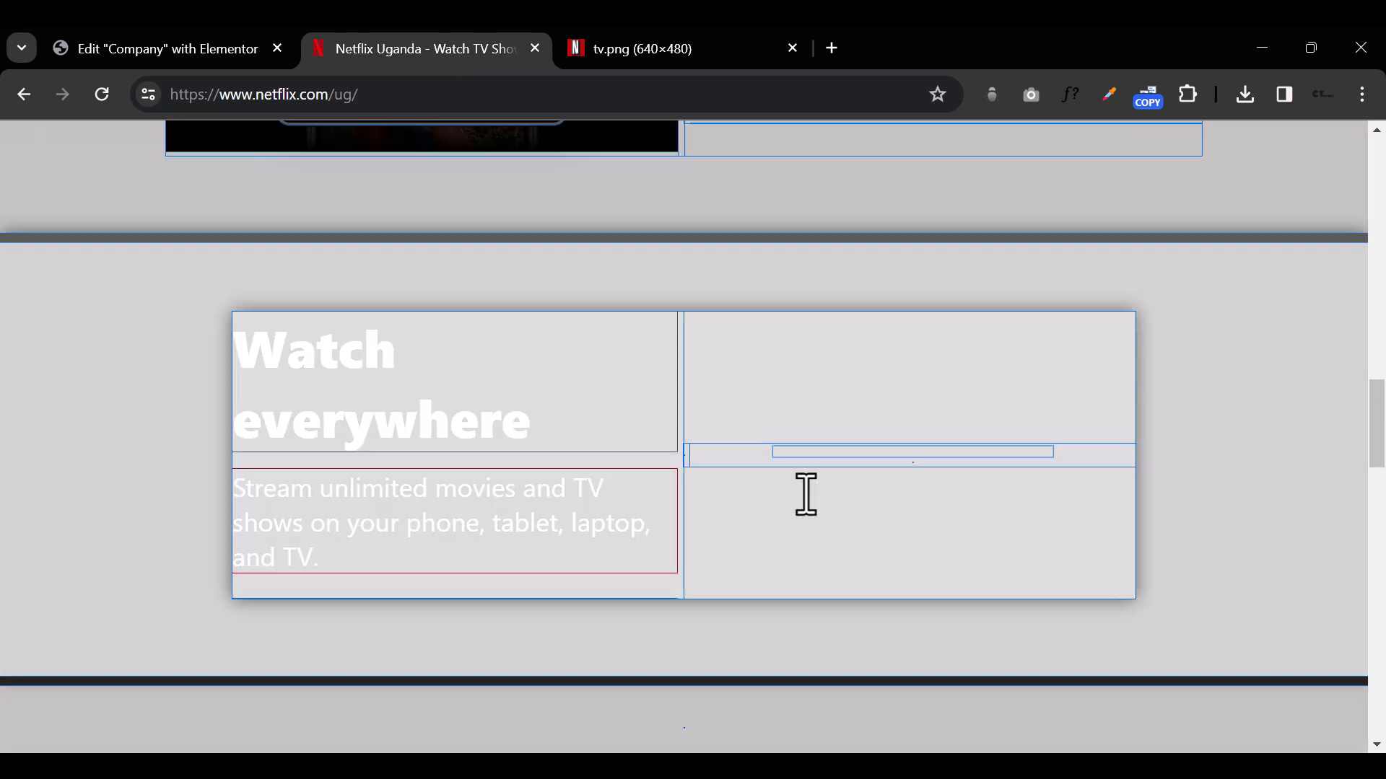
scroll(802, 495, down, 5)
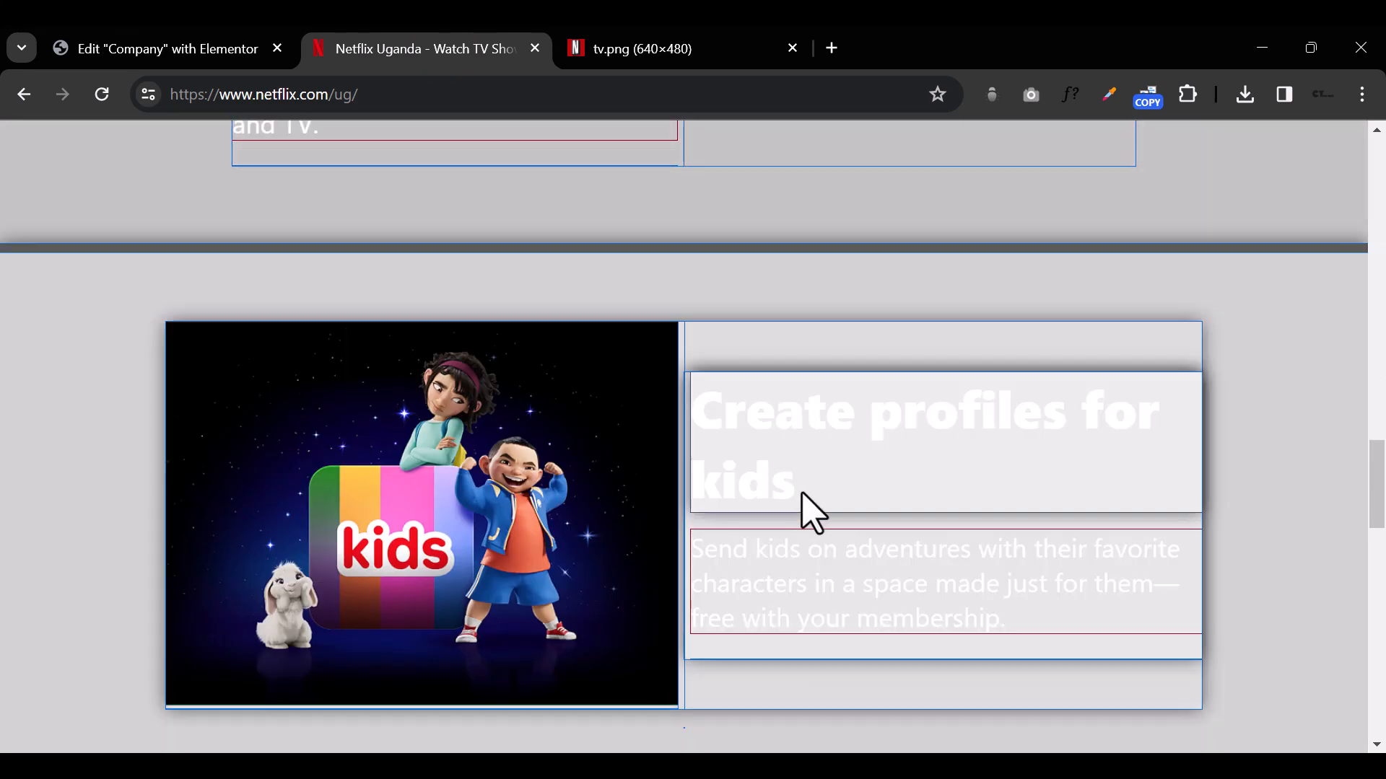
scroll(801, 504, down, 5)
scroll(802, 495, up, 3)
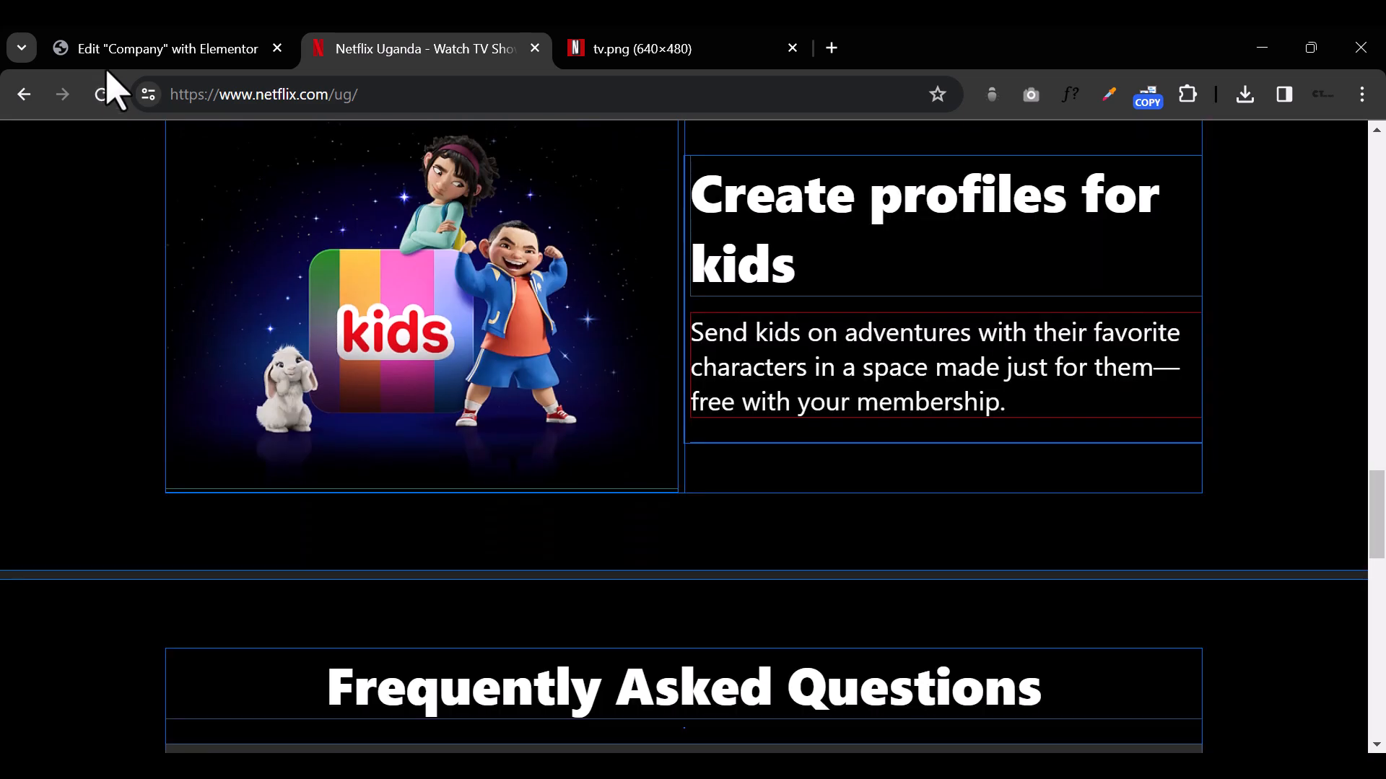
click(103, 52)
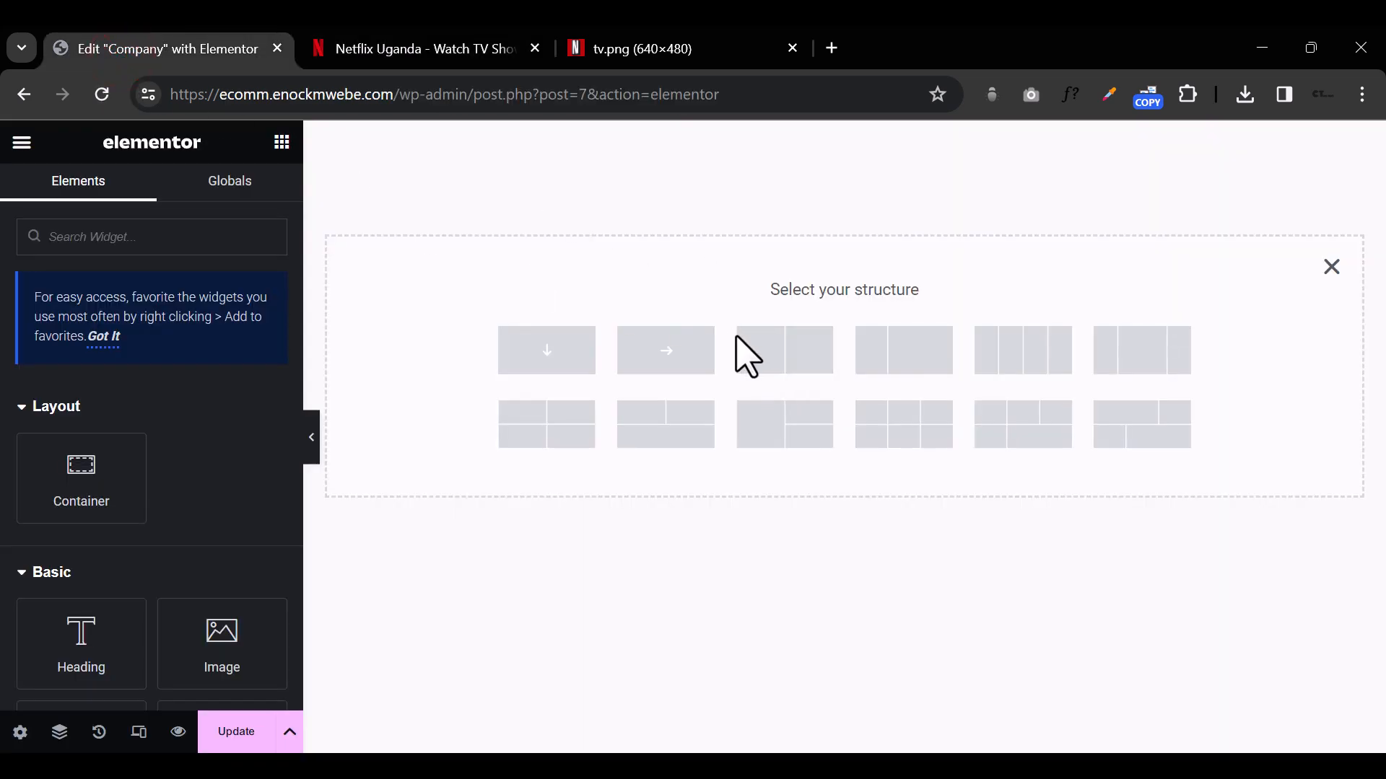
Step: Examine the Netflix page's Frequently Asked Questions section and footer columns, and turn off the layout outlines
click(438, 50)
scroll(1011, 570, down, 5)
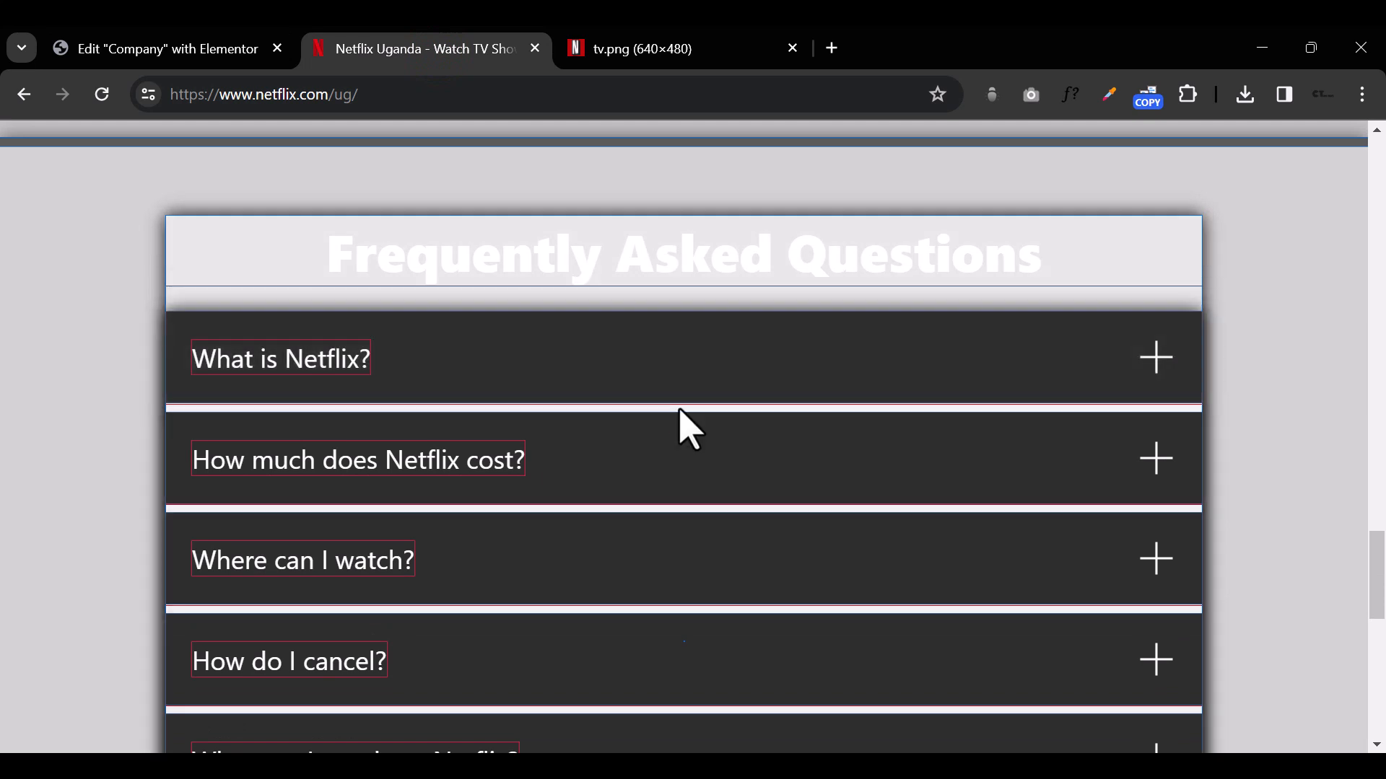
scroll(687, 518, down, 4)
scroll(691, 498, down, 4)
scroll(689, 476, down, 3)
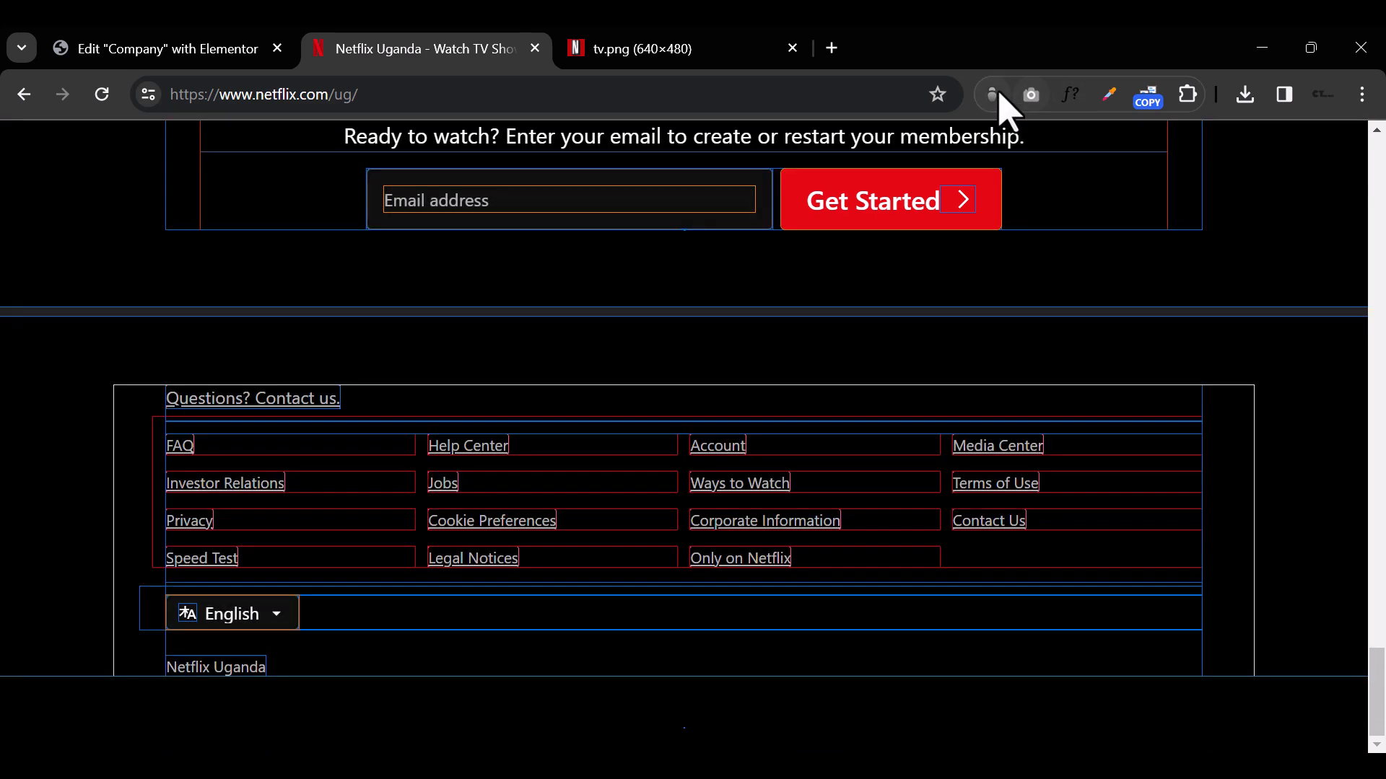
click(988, 94)
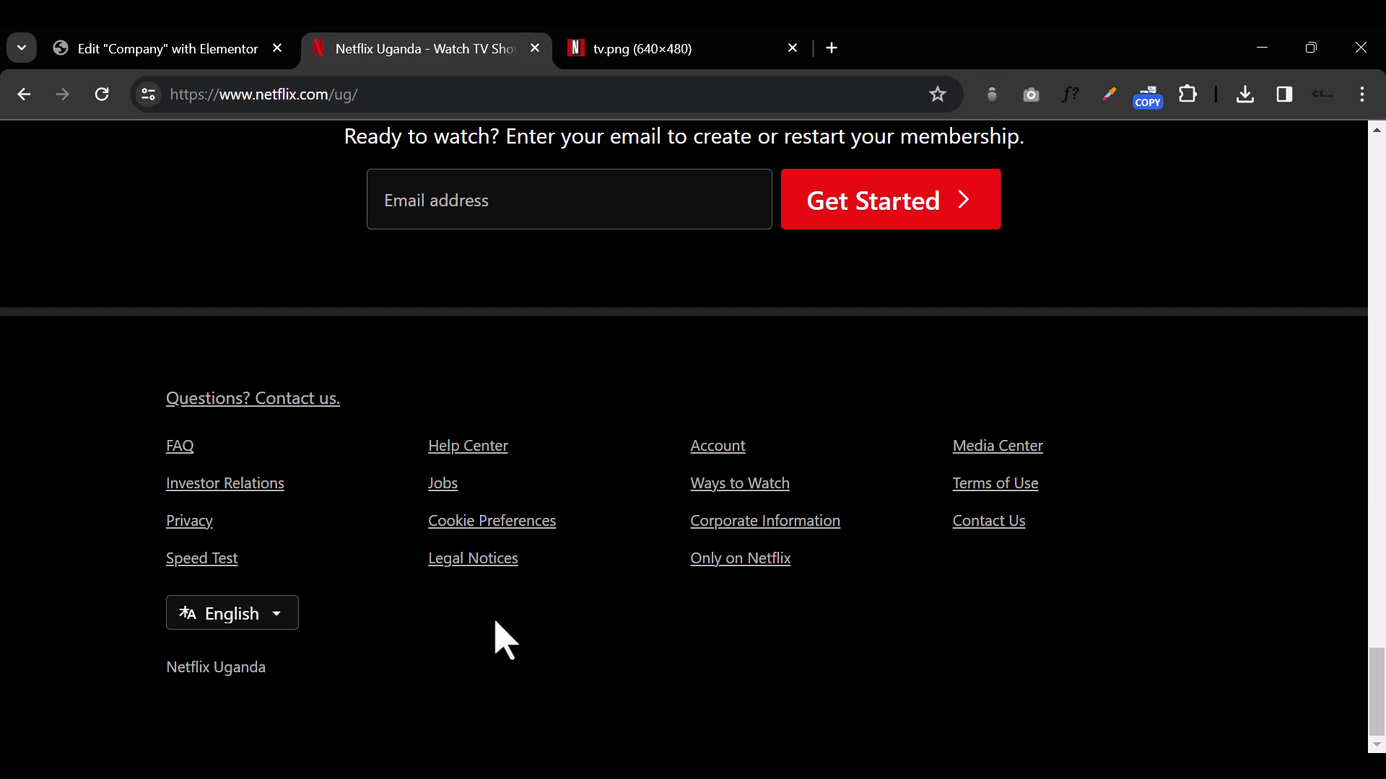
Step: Return to the Elementor editor and insert a container with two equal side-by-side columns
click(139, 48)
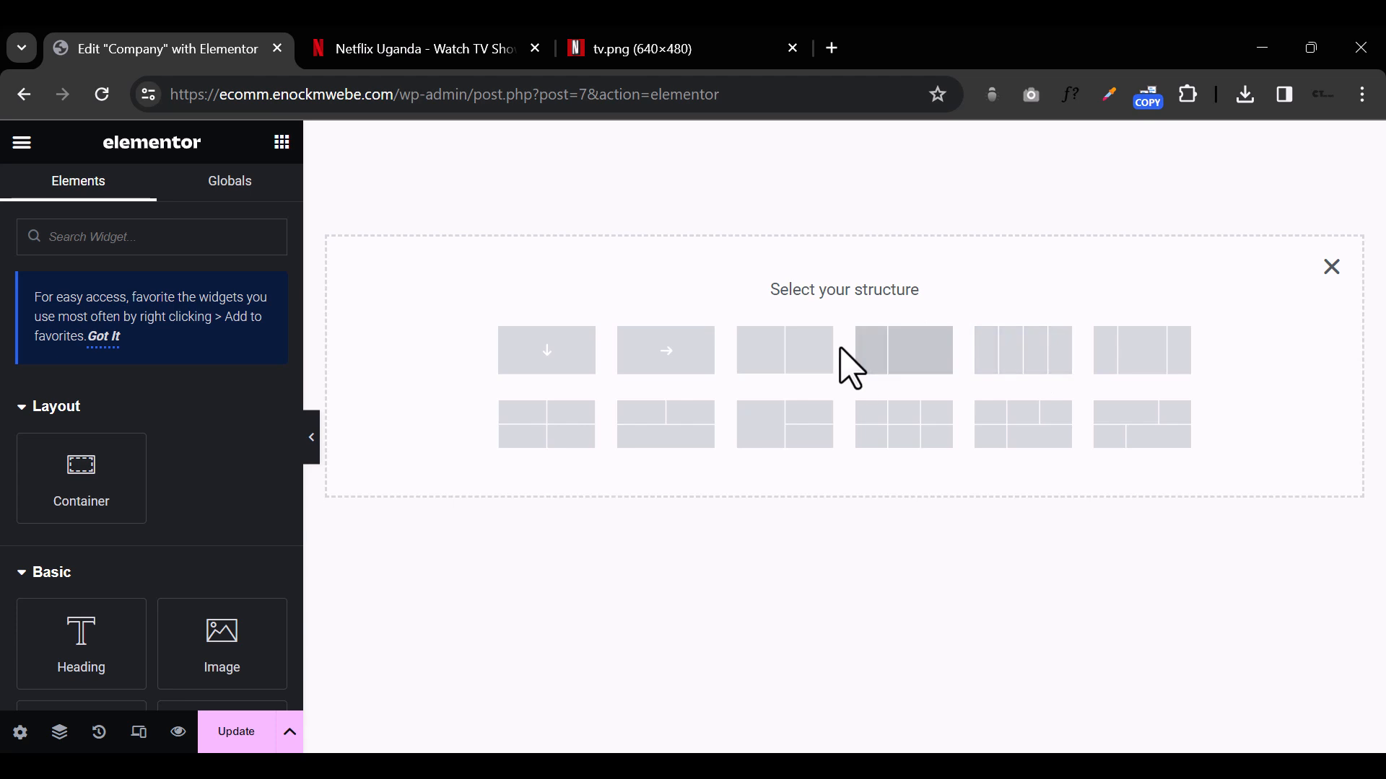
click(801, 351)
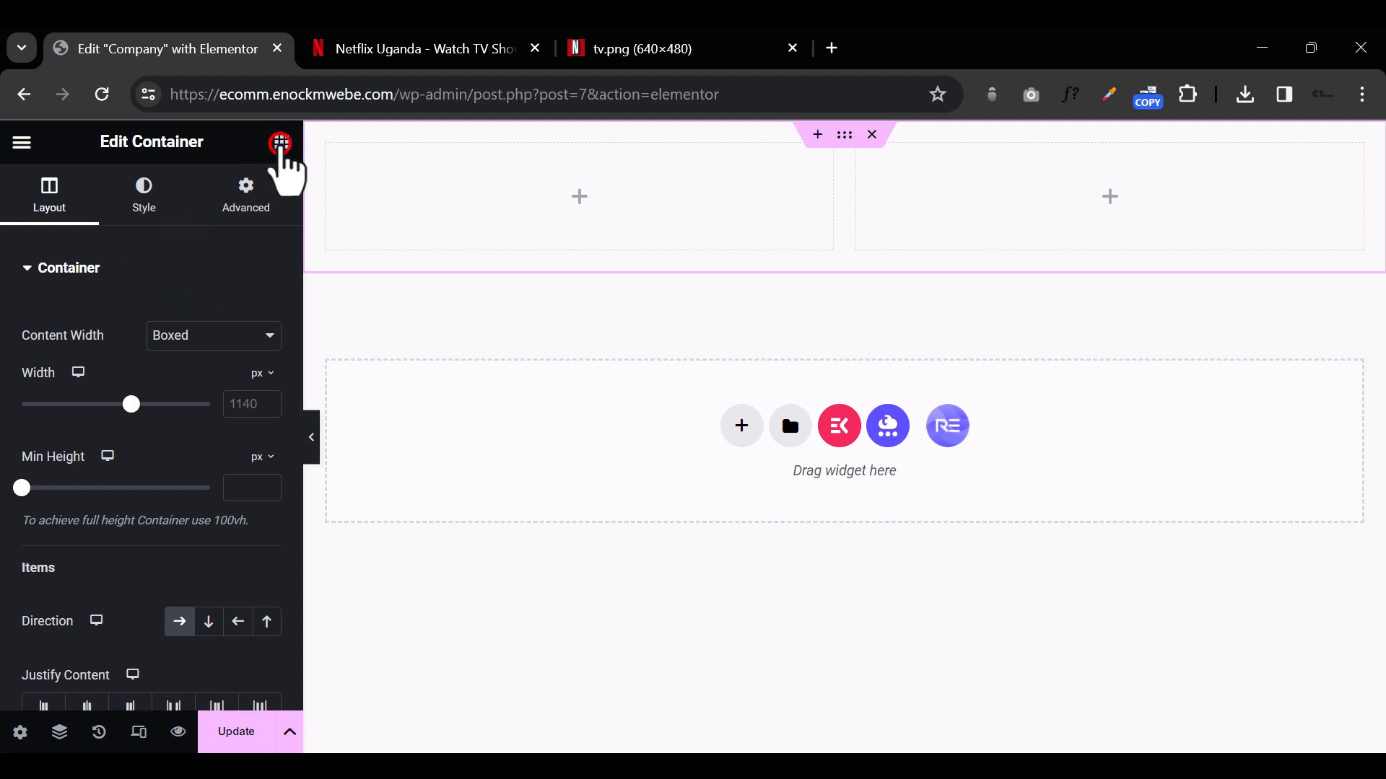
Step: Add a Heading widget to the left column of the new container
click(281, 143)
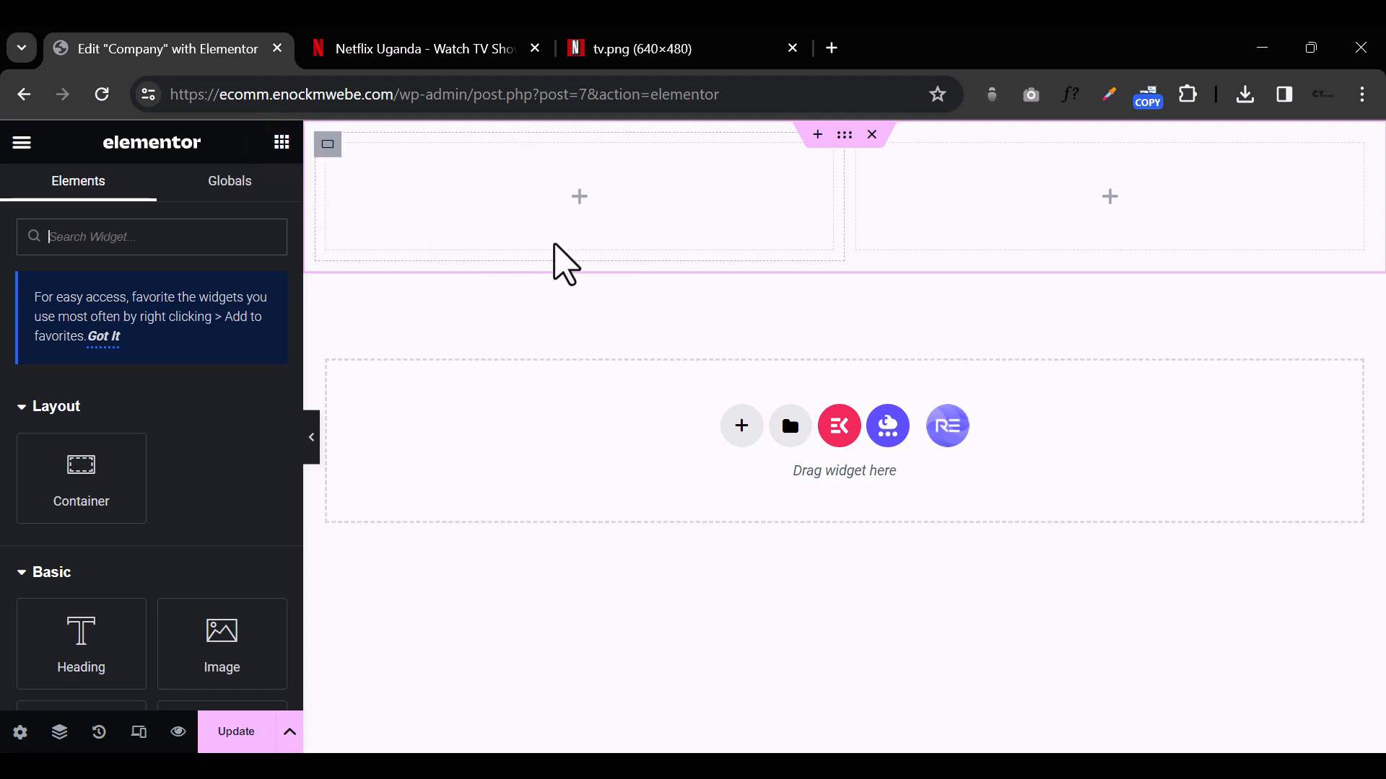
scroll(238, 484, down, 3)
scroll(238, 484, up, 3)
scroll(238, 484, down, 3)
drag(88, 531, 618, 231)
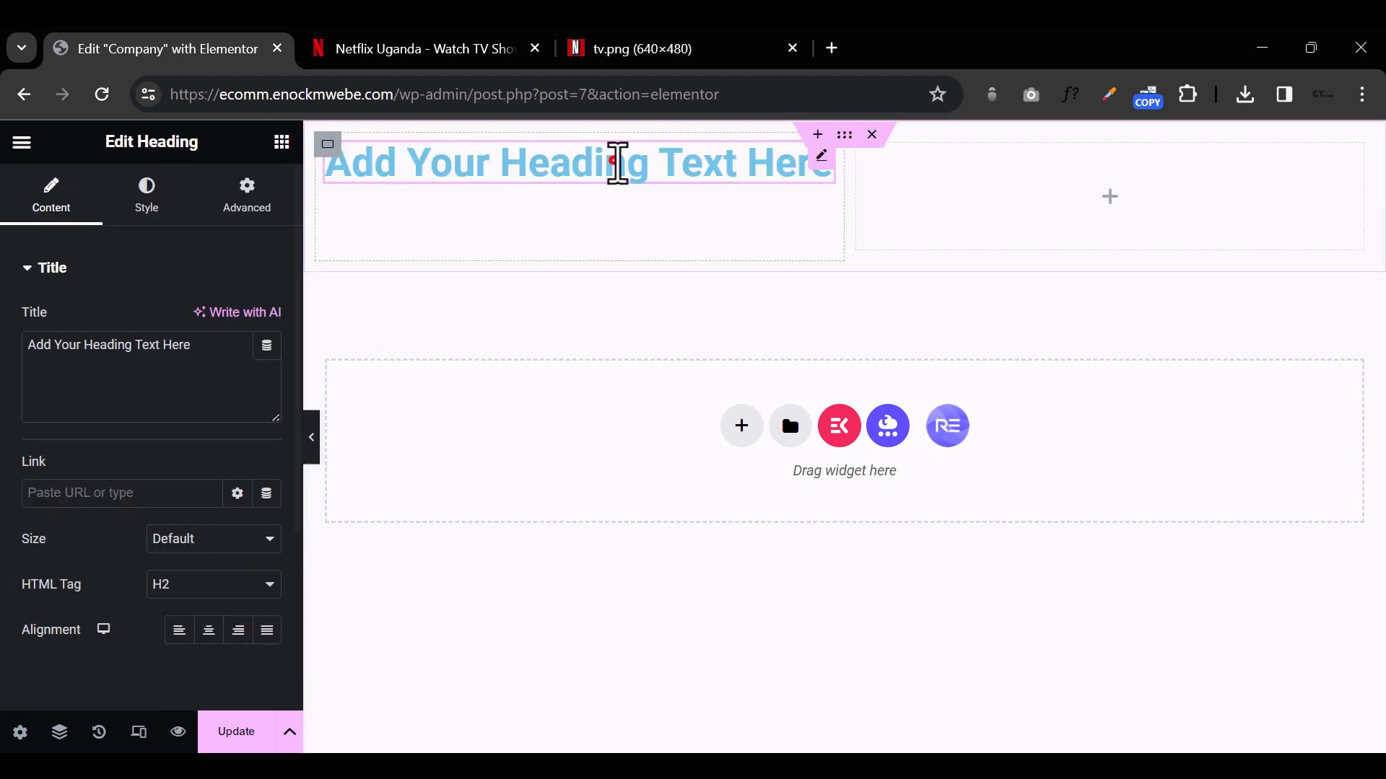
Step: Replace the heading's placeholder text with "Welcome To My Website"
triple_click(618, 160)
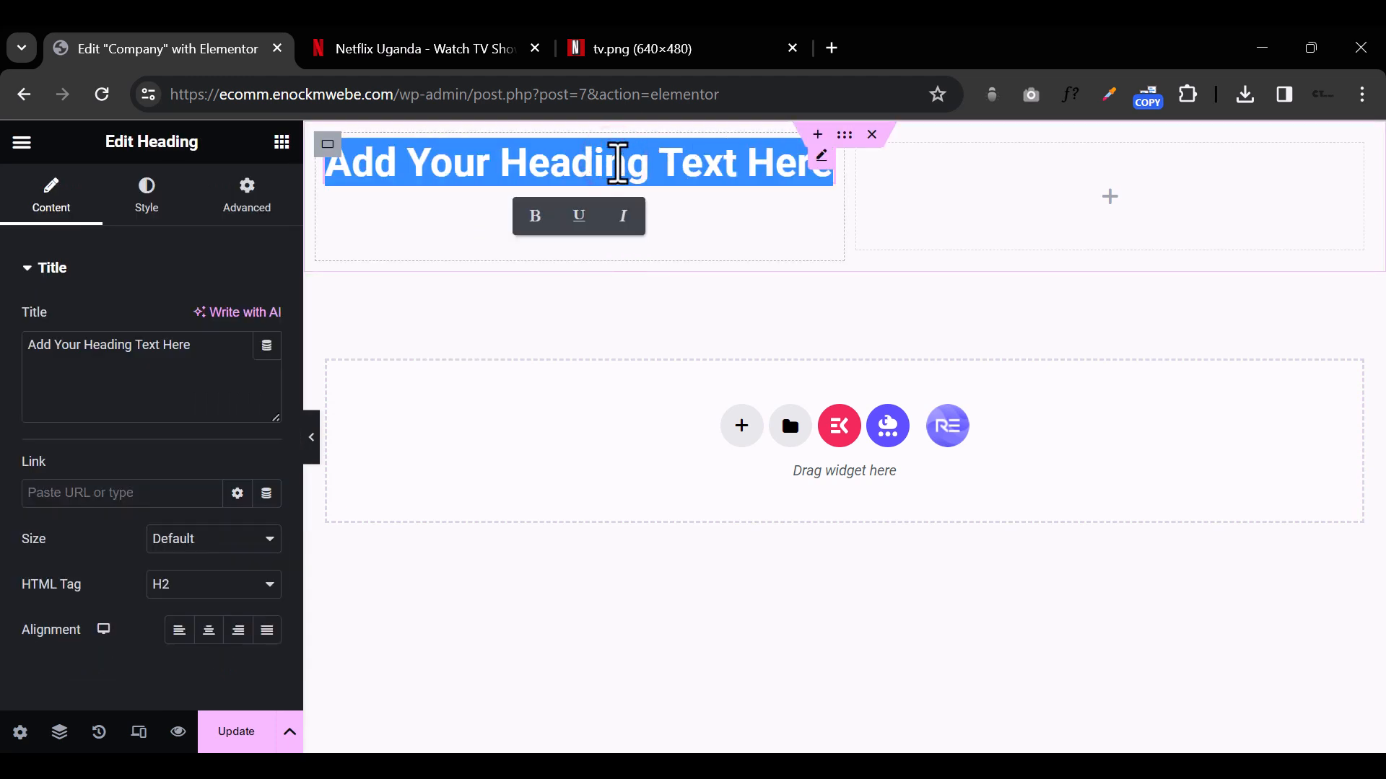
text(W)
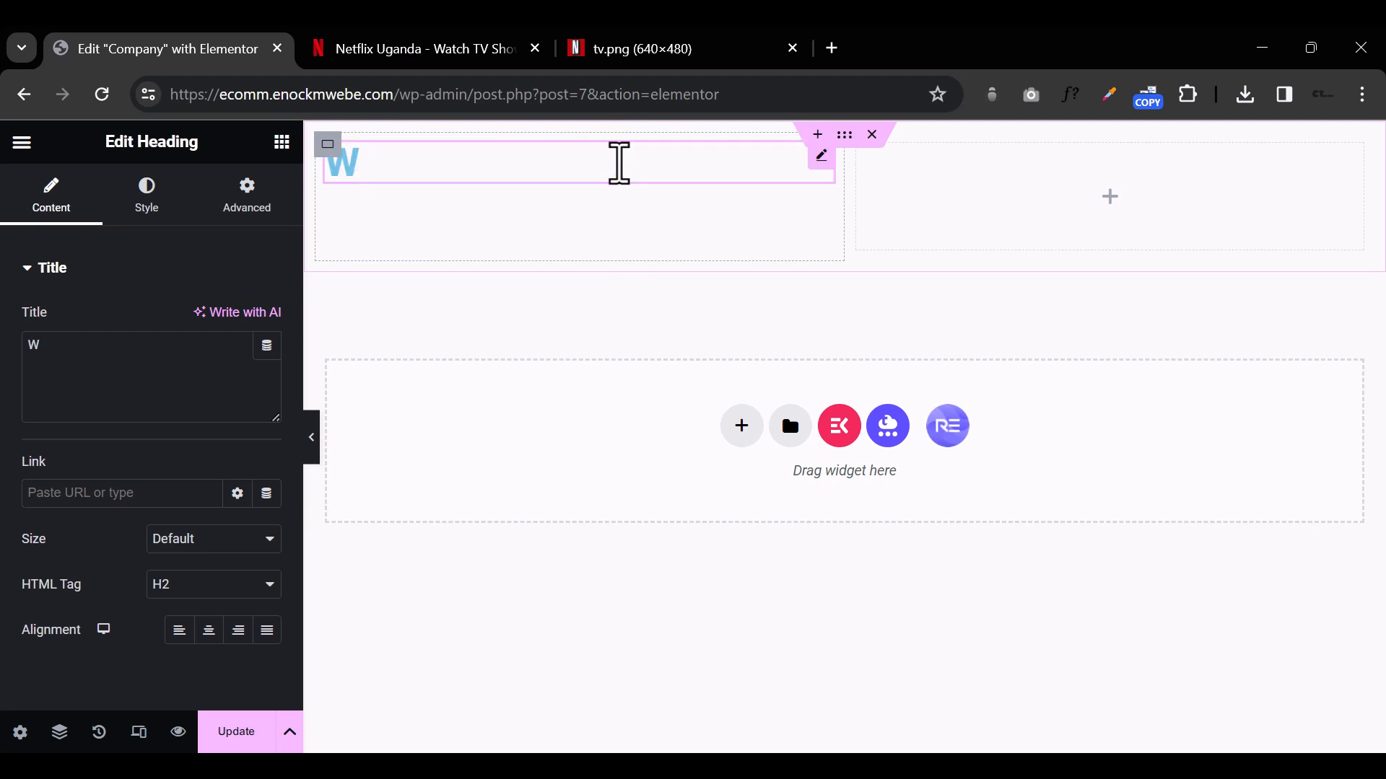
key(BackSpace)
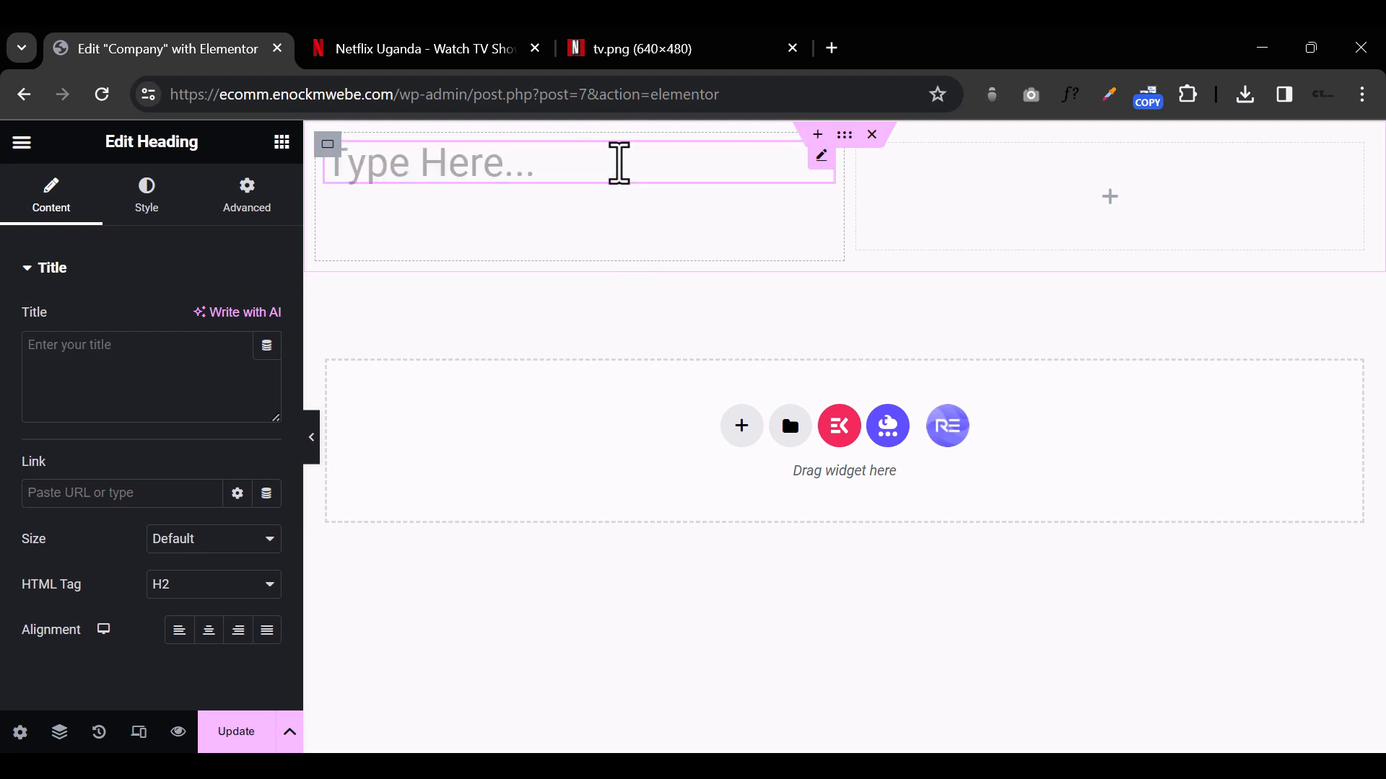
text(W)
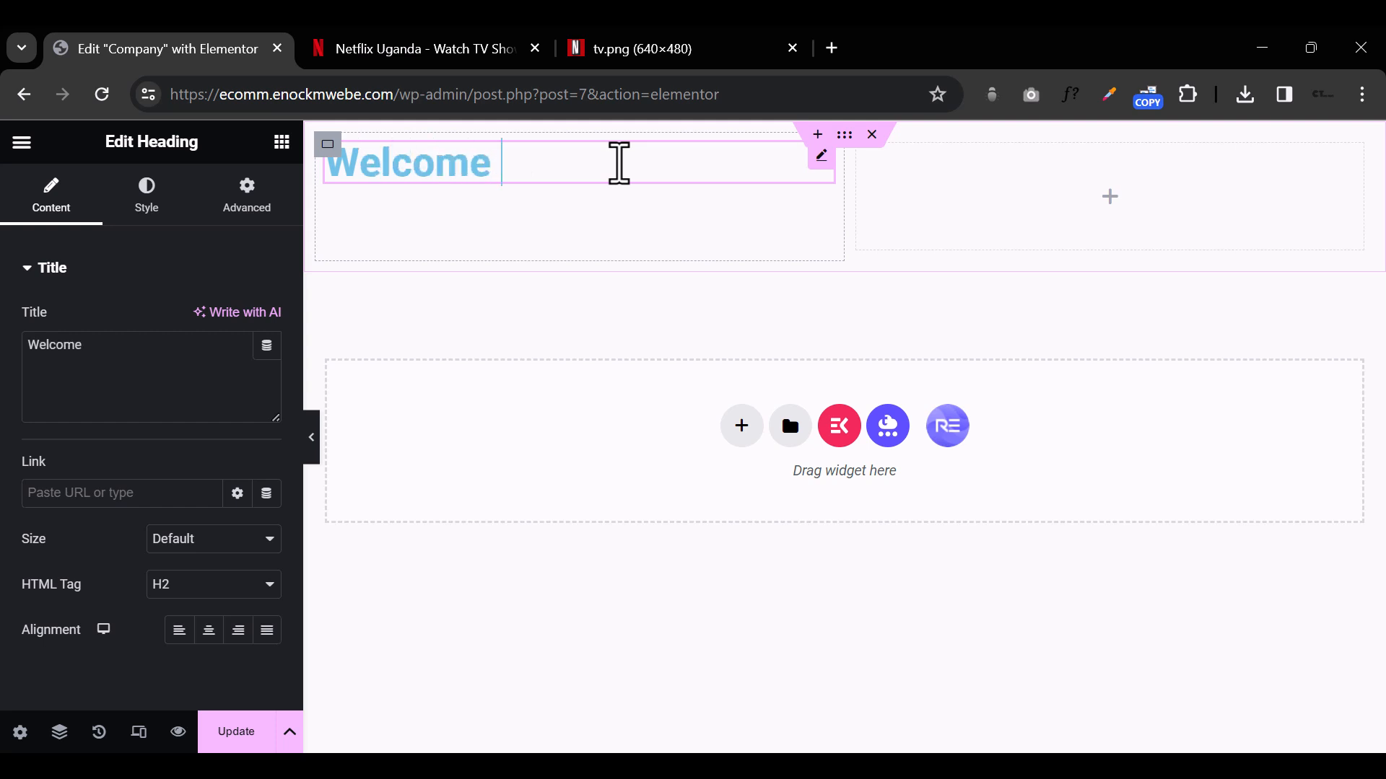
text(My Website)
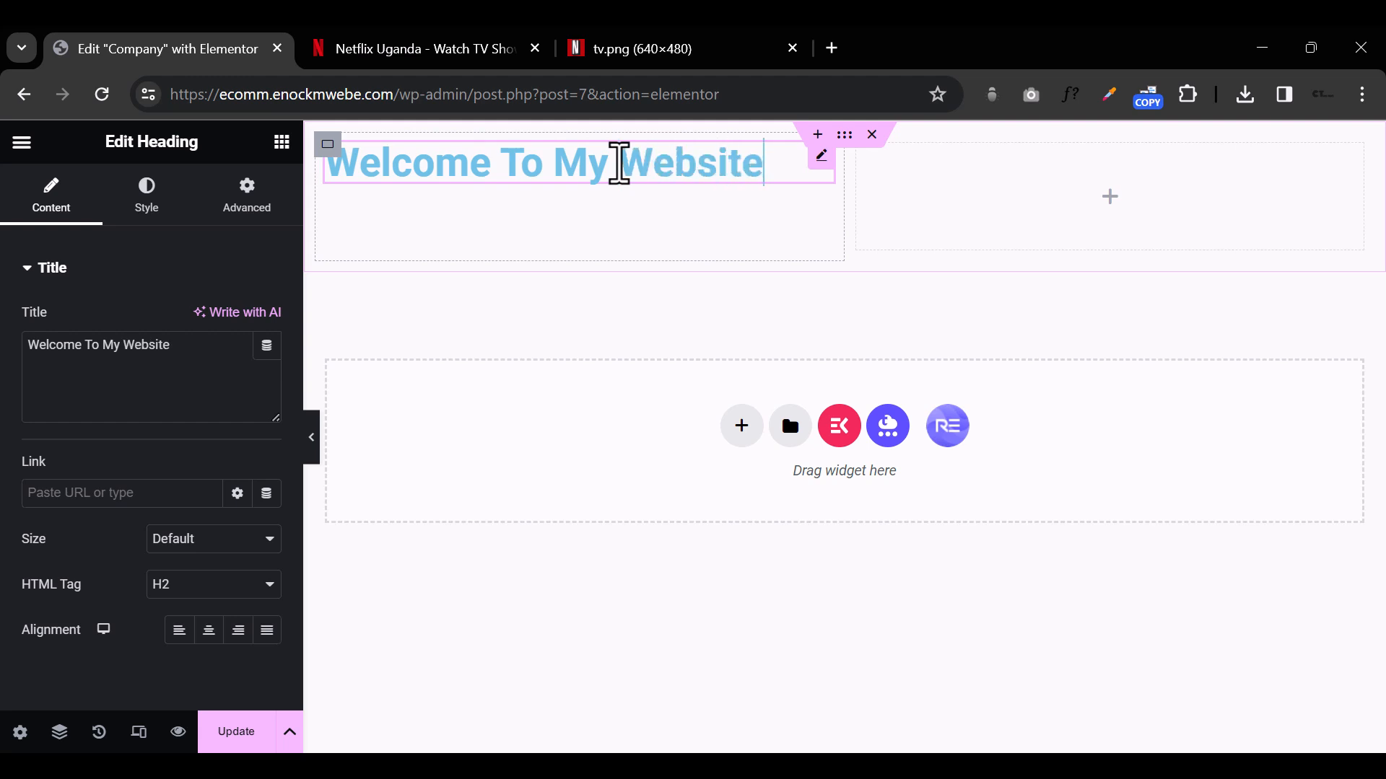
click(630, 422)
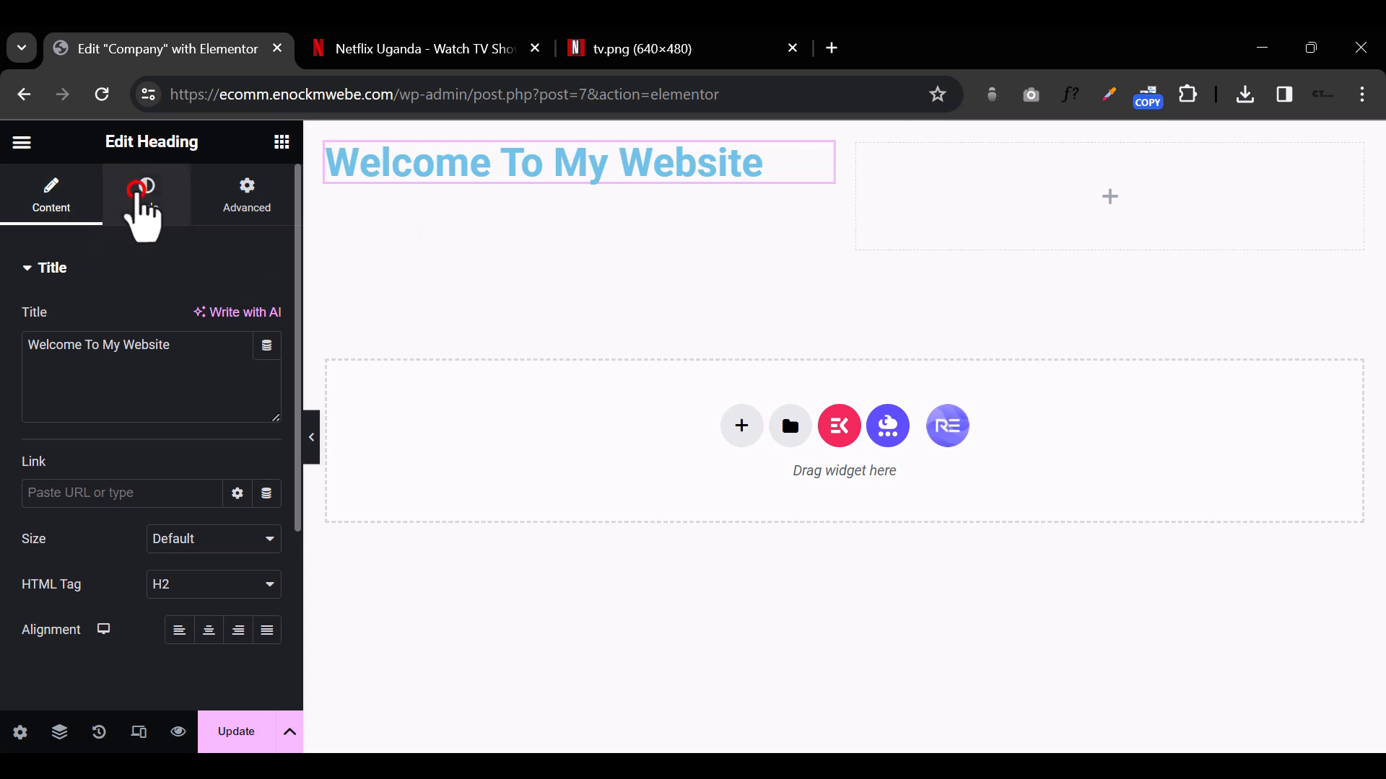
Step: Look over the heading's Style and Advanced settings and return to its Content settings
click(140, 198)
click(243, 193)
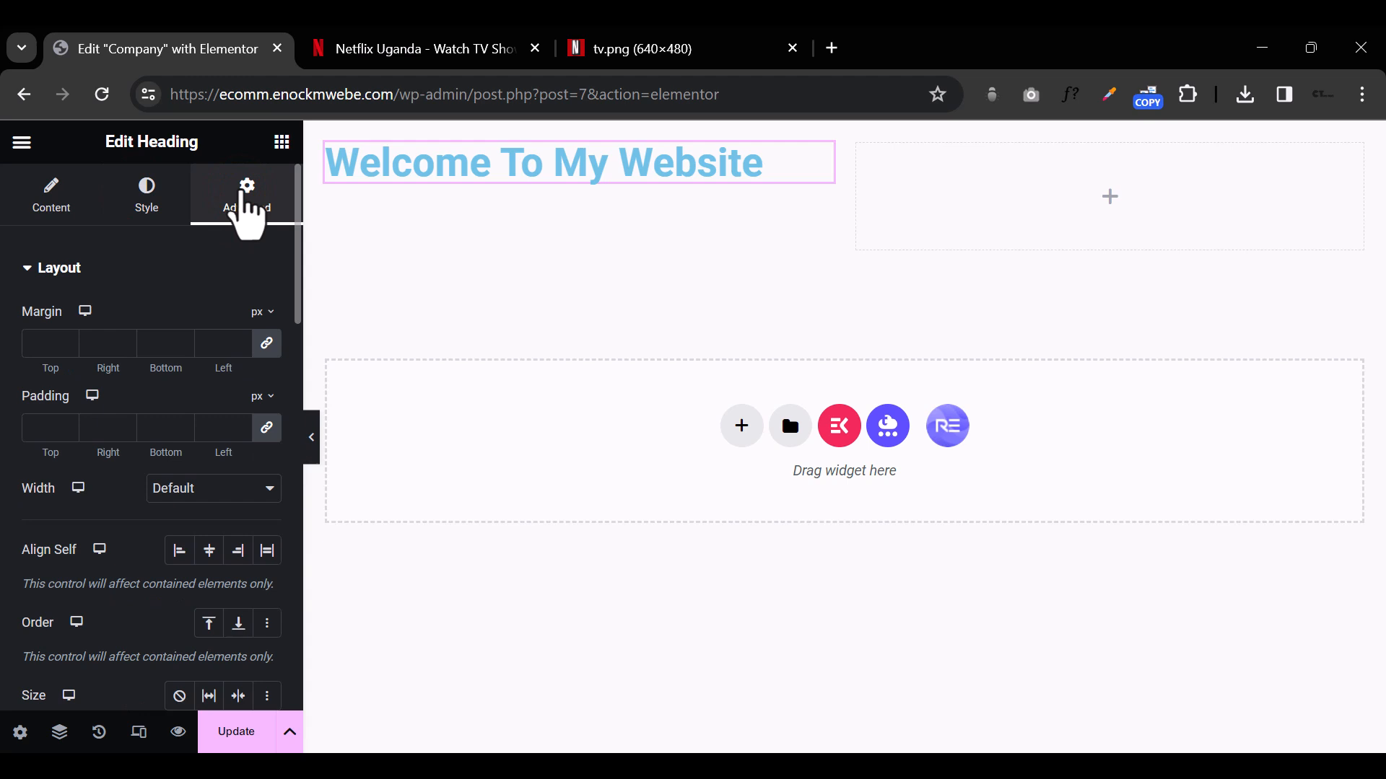
click(60, 200)
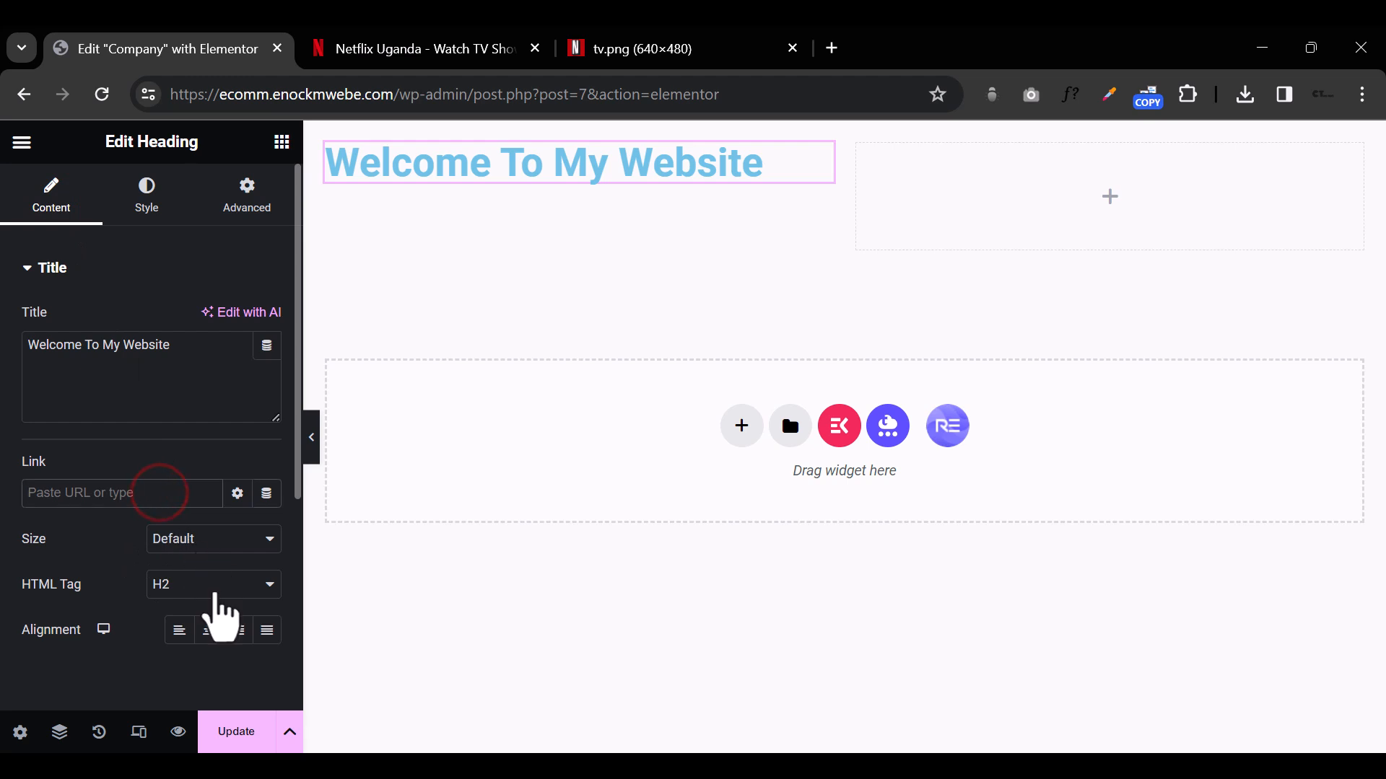
Step: Try center, right and justified alignment on the heading and set its alignment to left
click(209, 632)
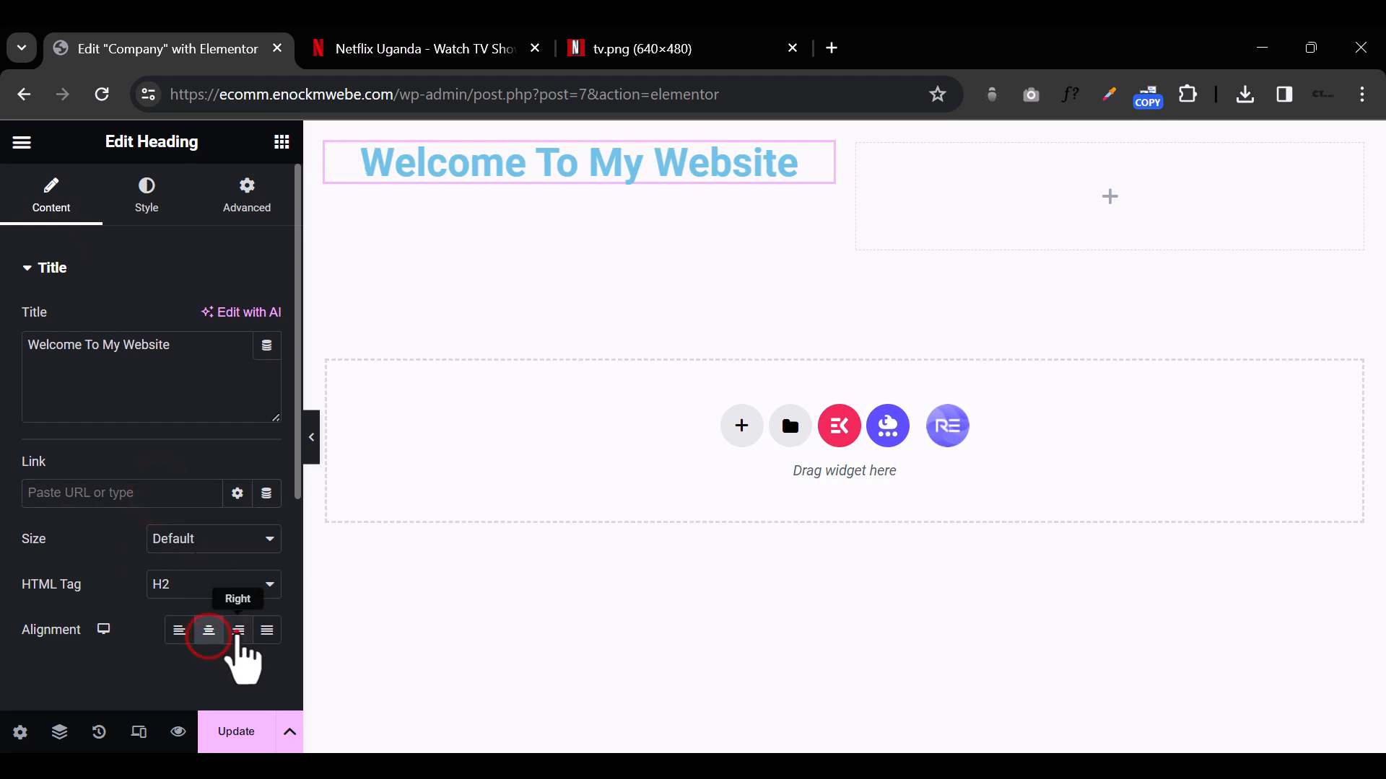
click(239, 632)
click(269, 632)
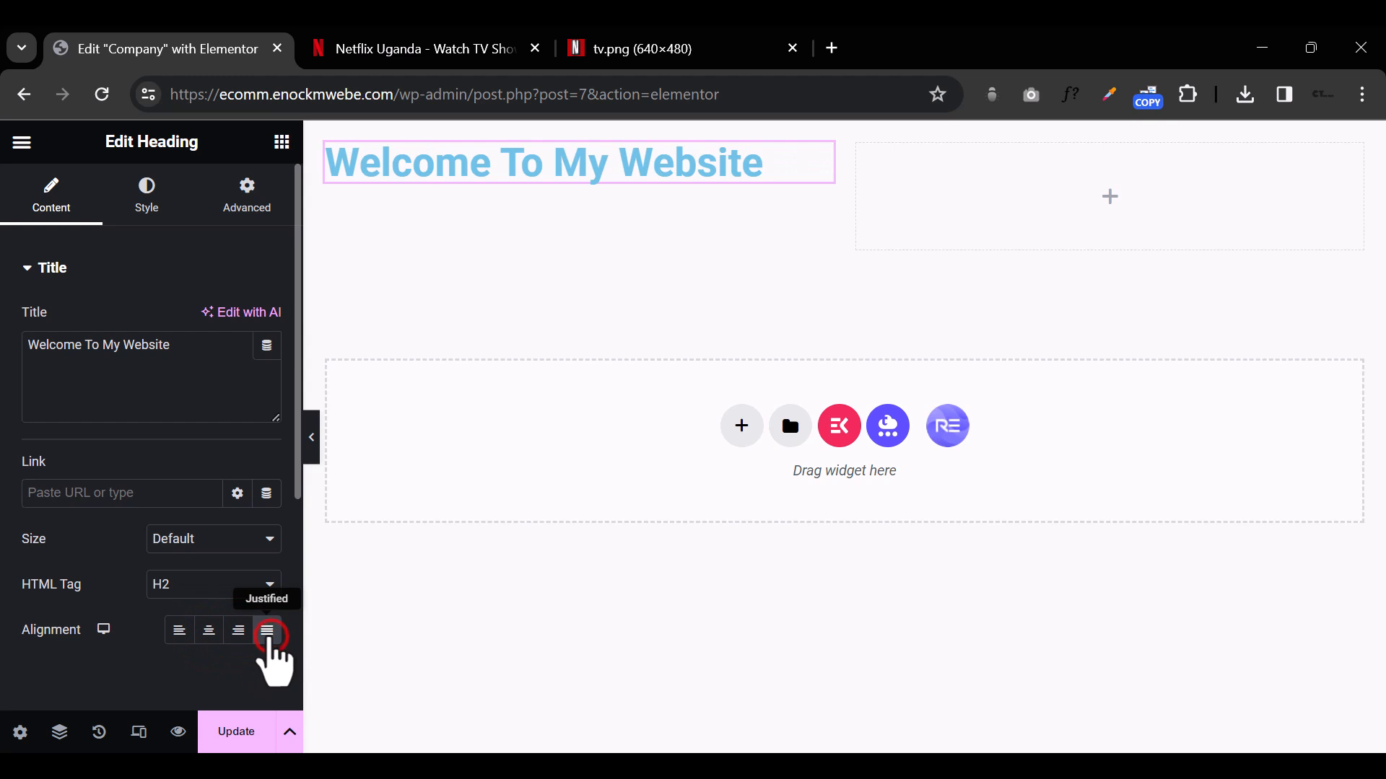
click(239, 632)
click(209, 632)
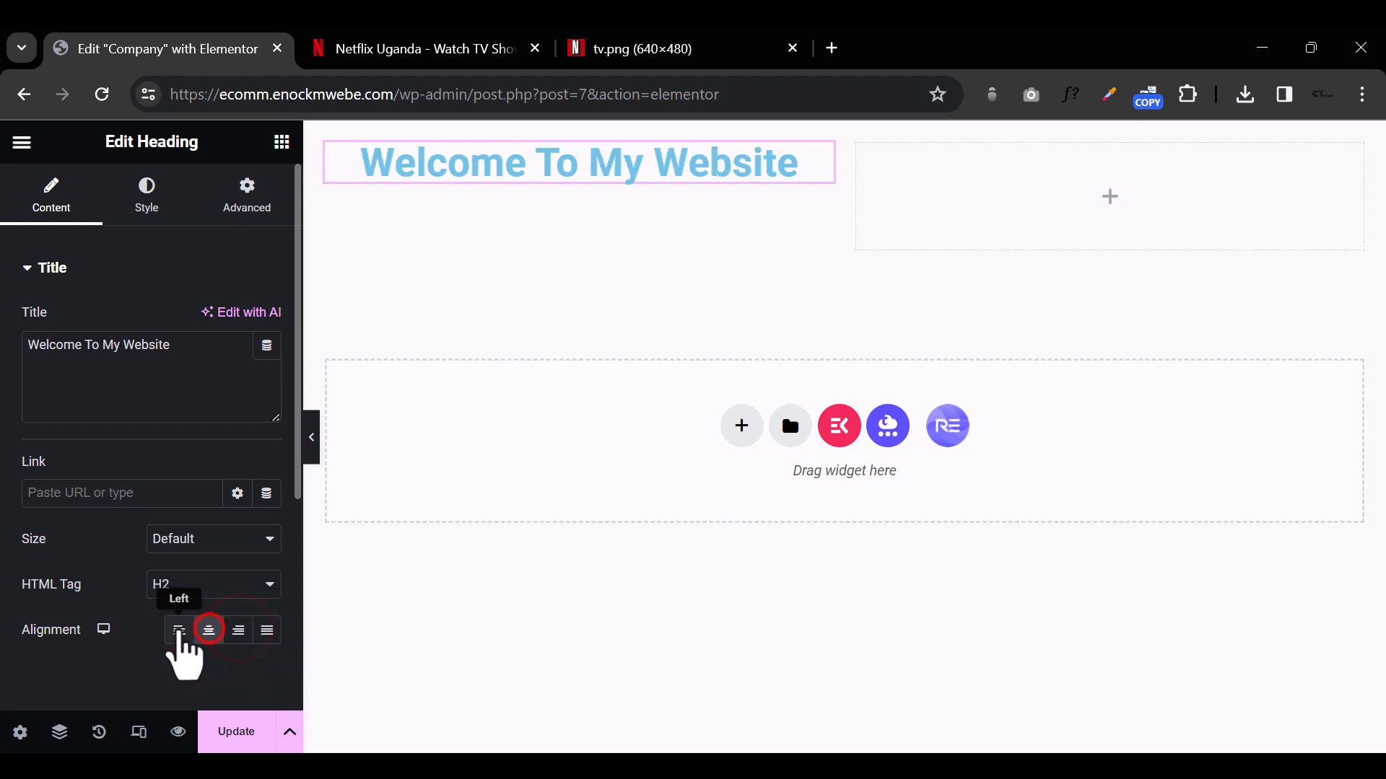
click(179, 632)
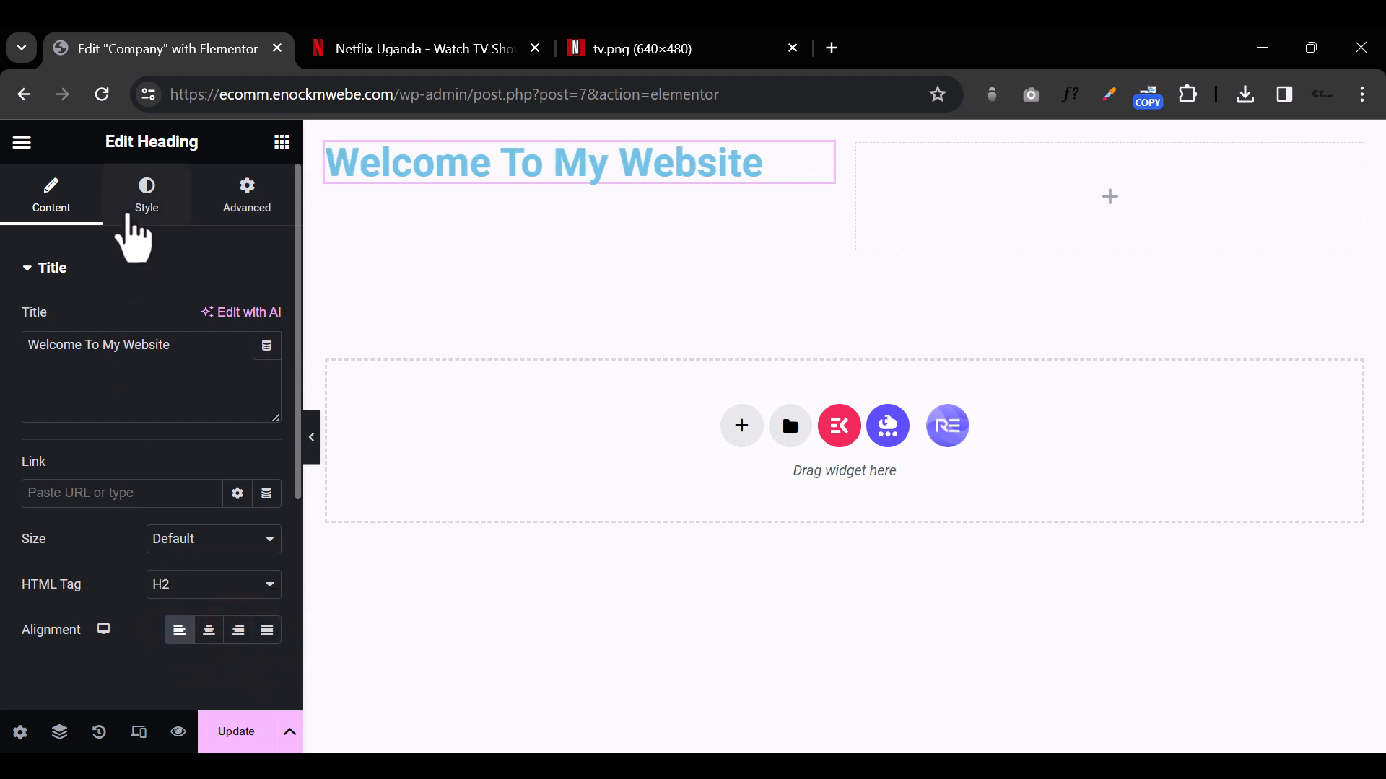
Step: Set the heading's text color to black (#000000)
click(129, 211)
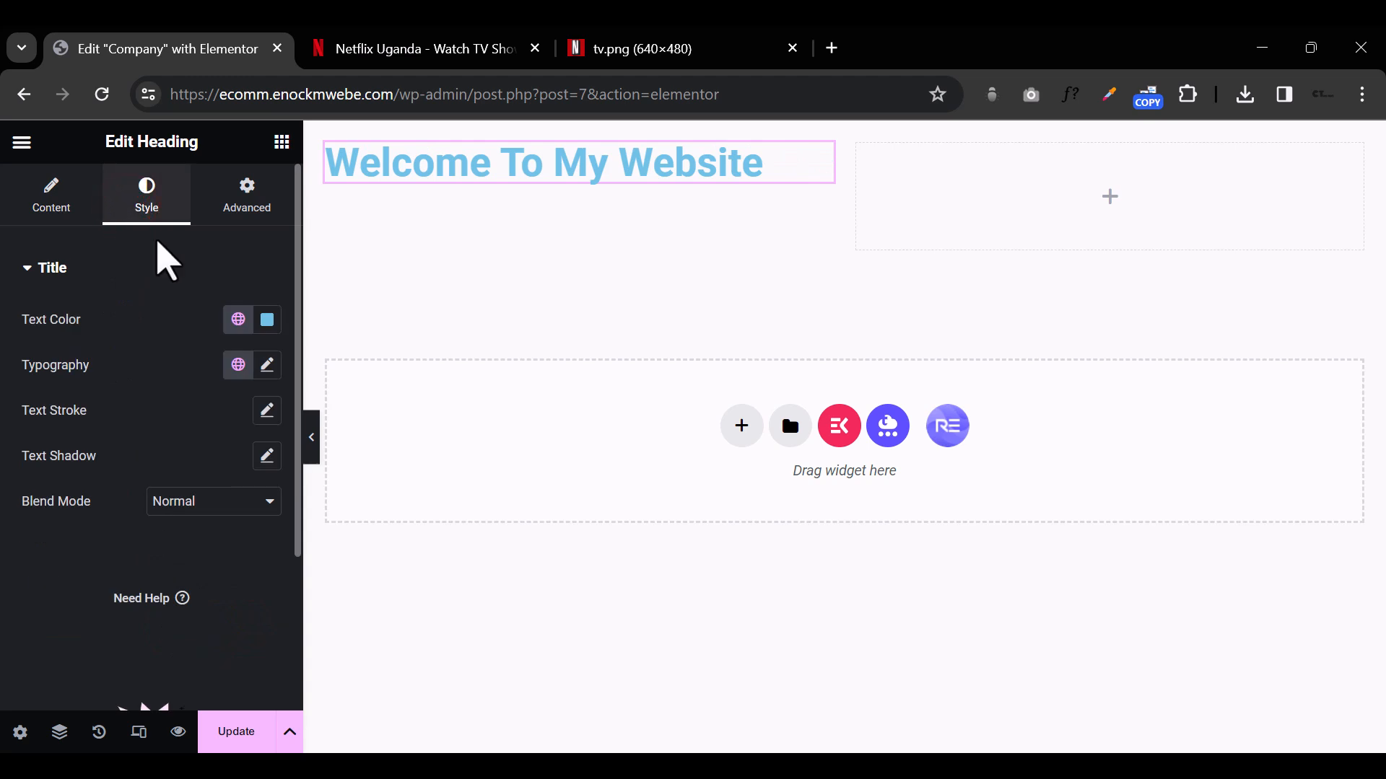
click(265, 329)
drag(220, 439, 148, 597)
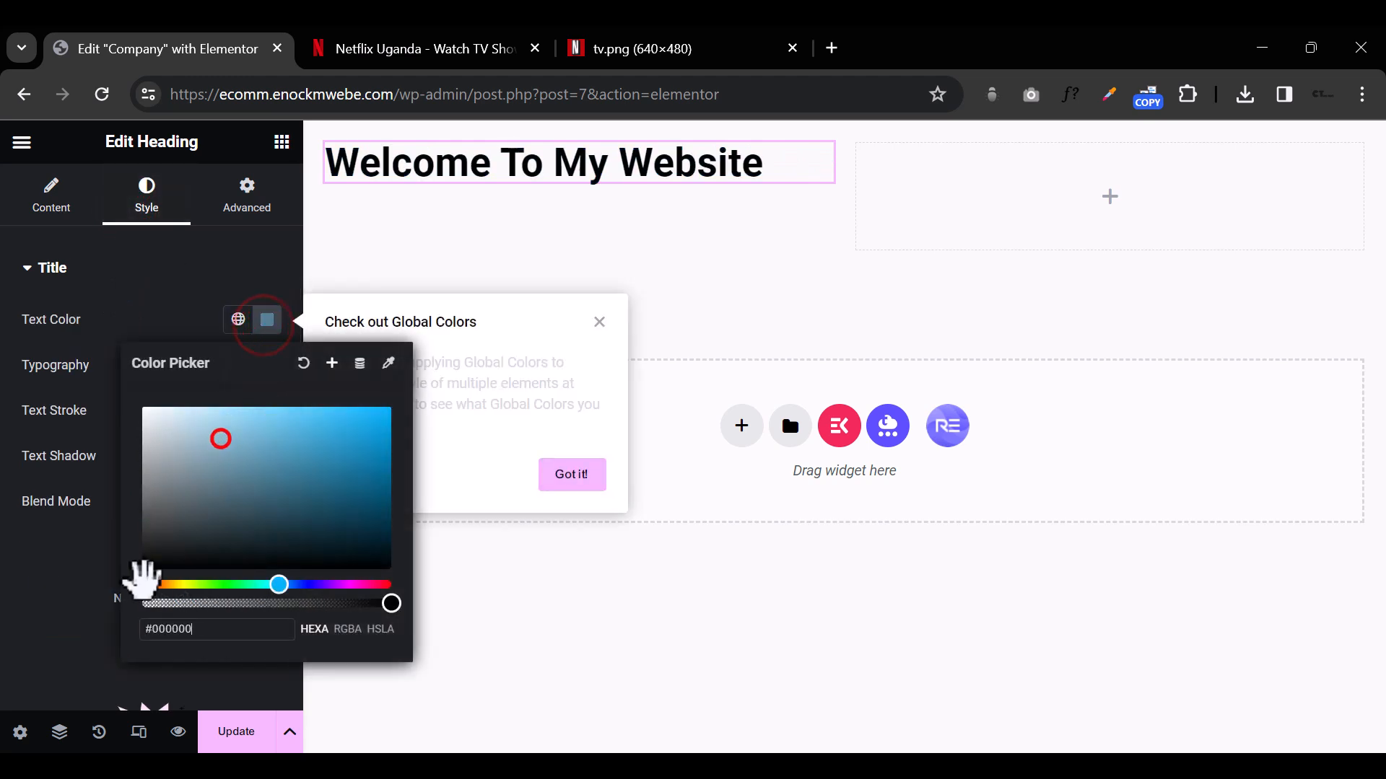
click(31, 593)
Step: Change the heading's typography font family to Bebas Neue
click(267, 365)
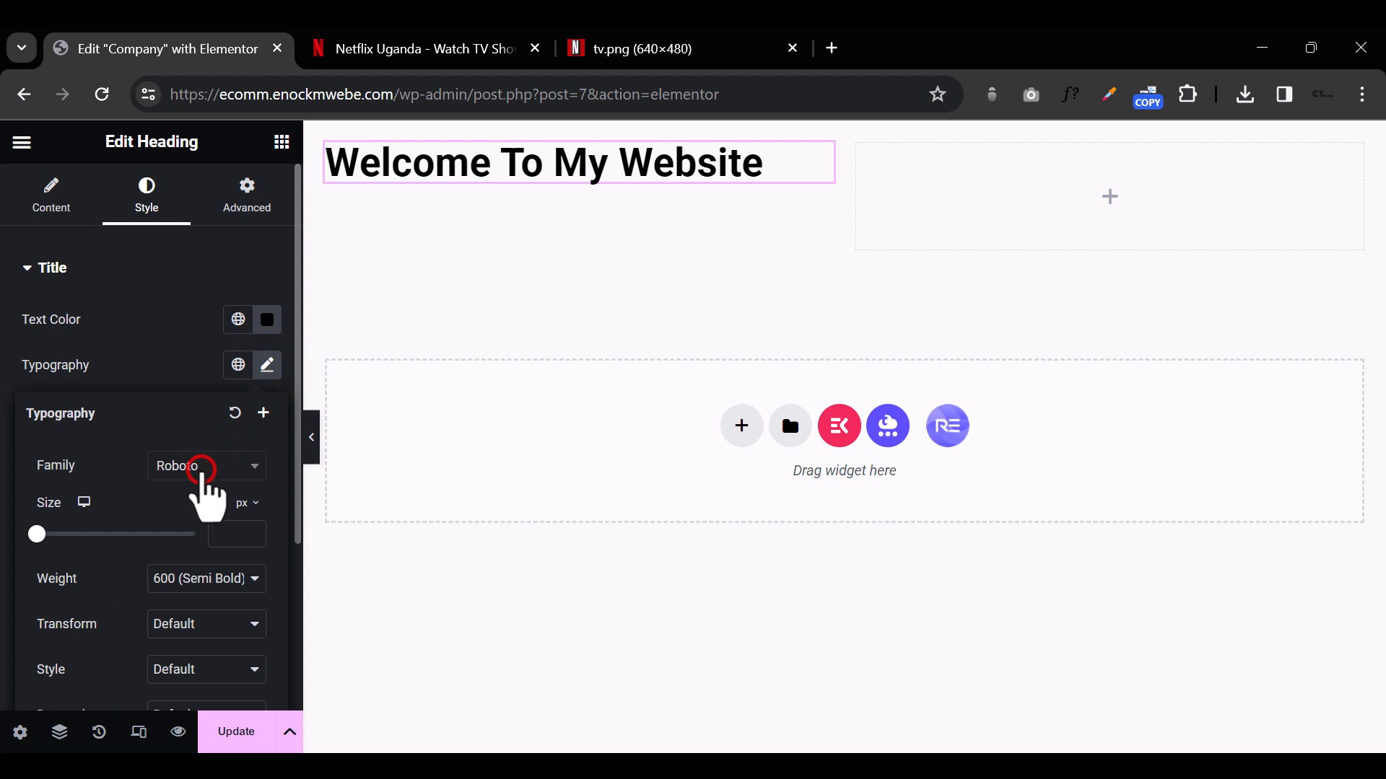
click(202, 470)
click(206, 494)
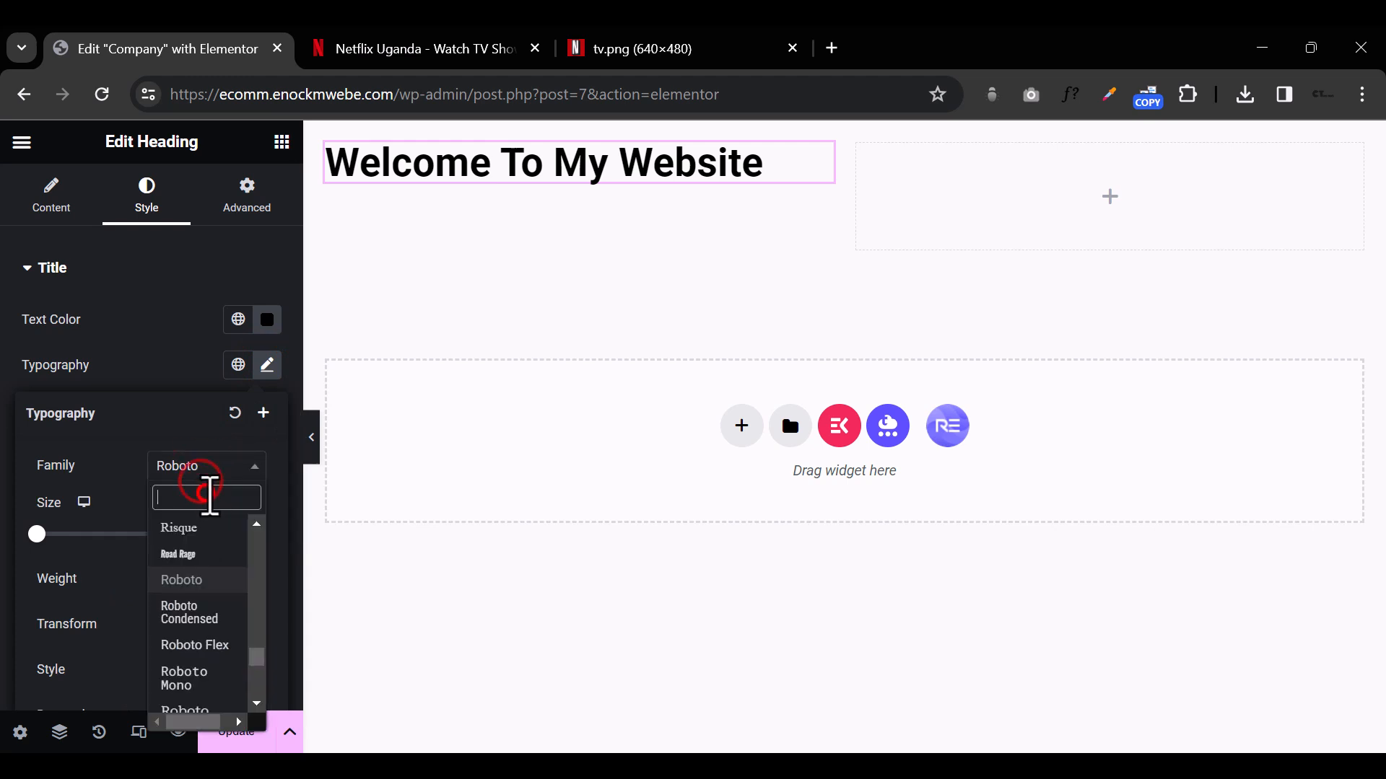
text(beb)
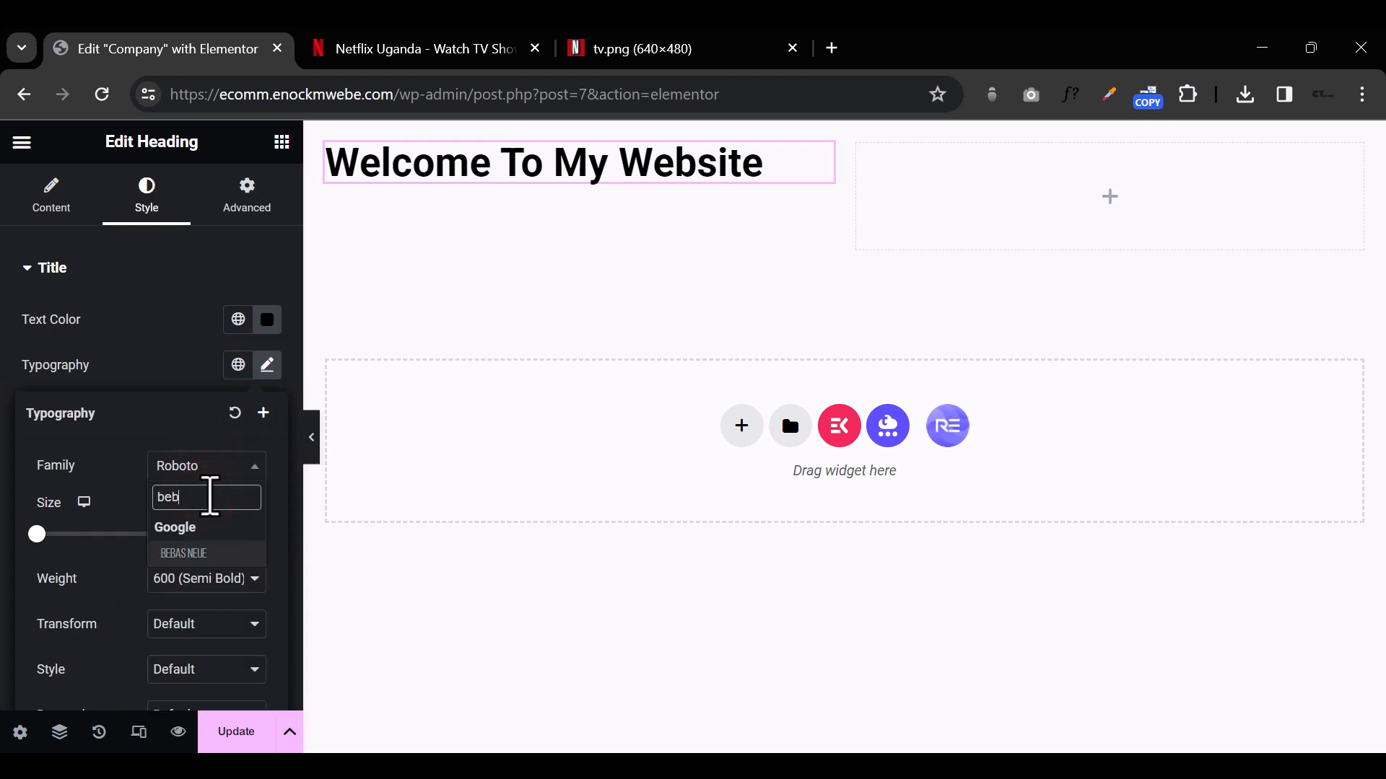
click(220, 552)
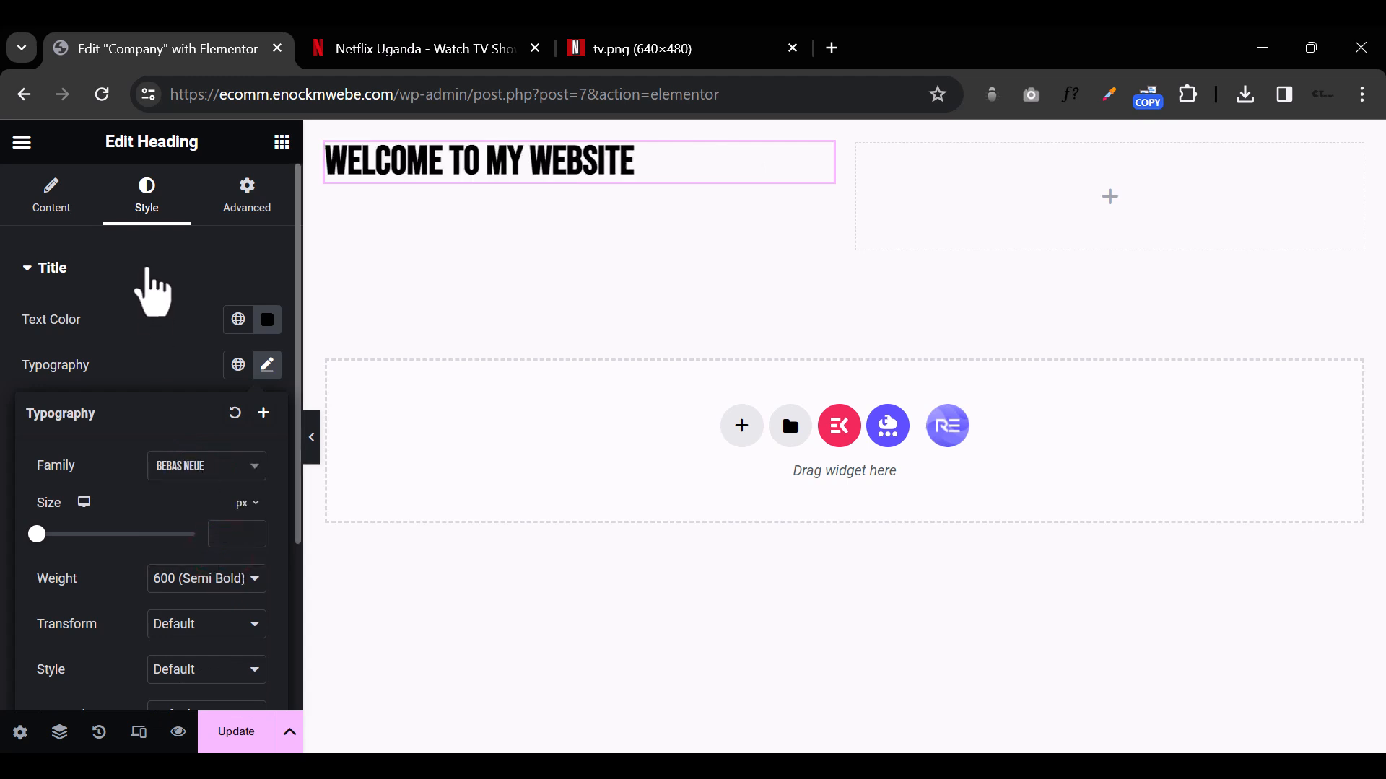
click(150, 266)
click(150, 266)
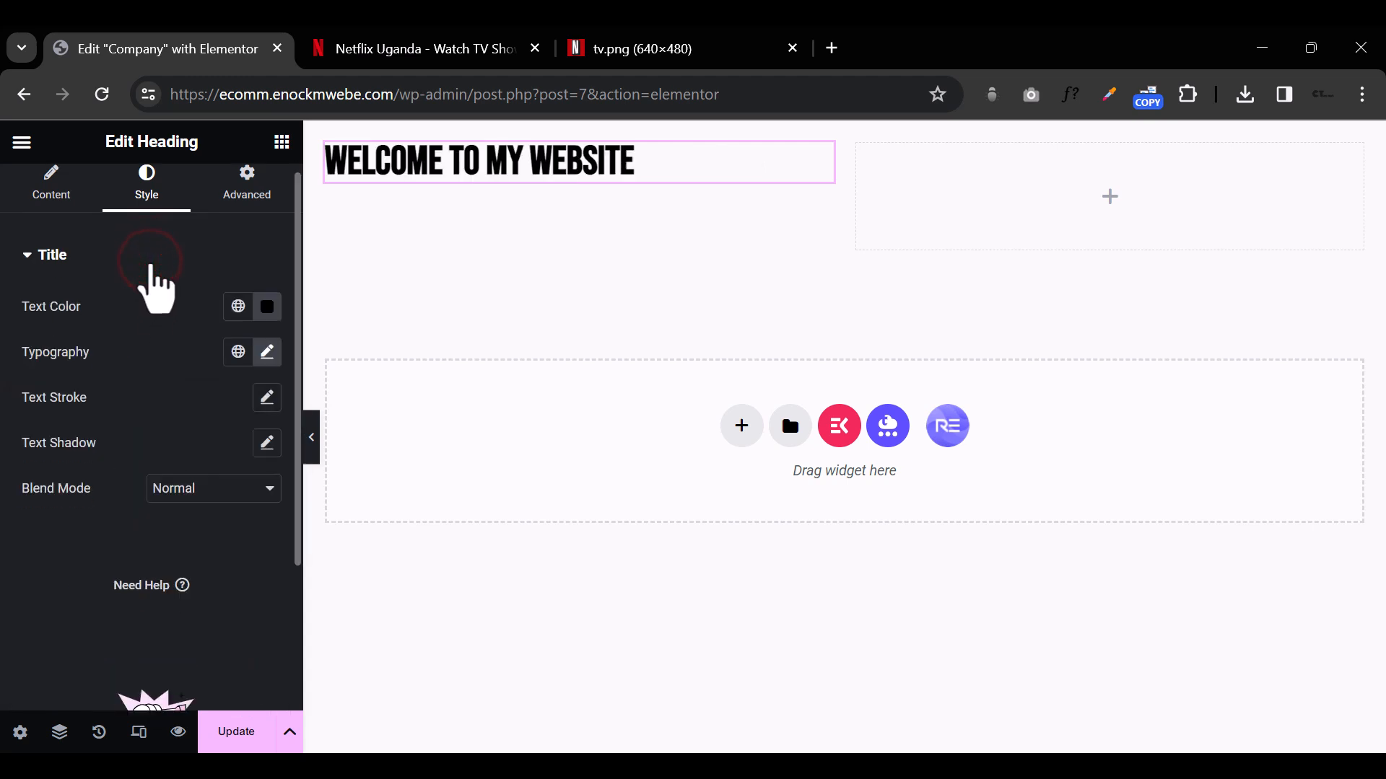
Step: Set the heading's padding to 23 px on all four sides in the Advanced settings
click(246, 189)
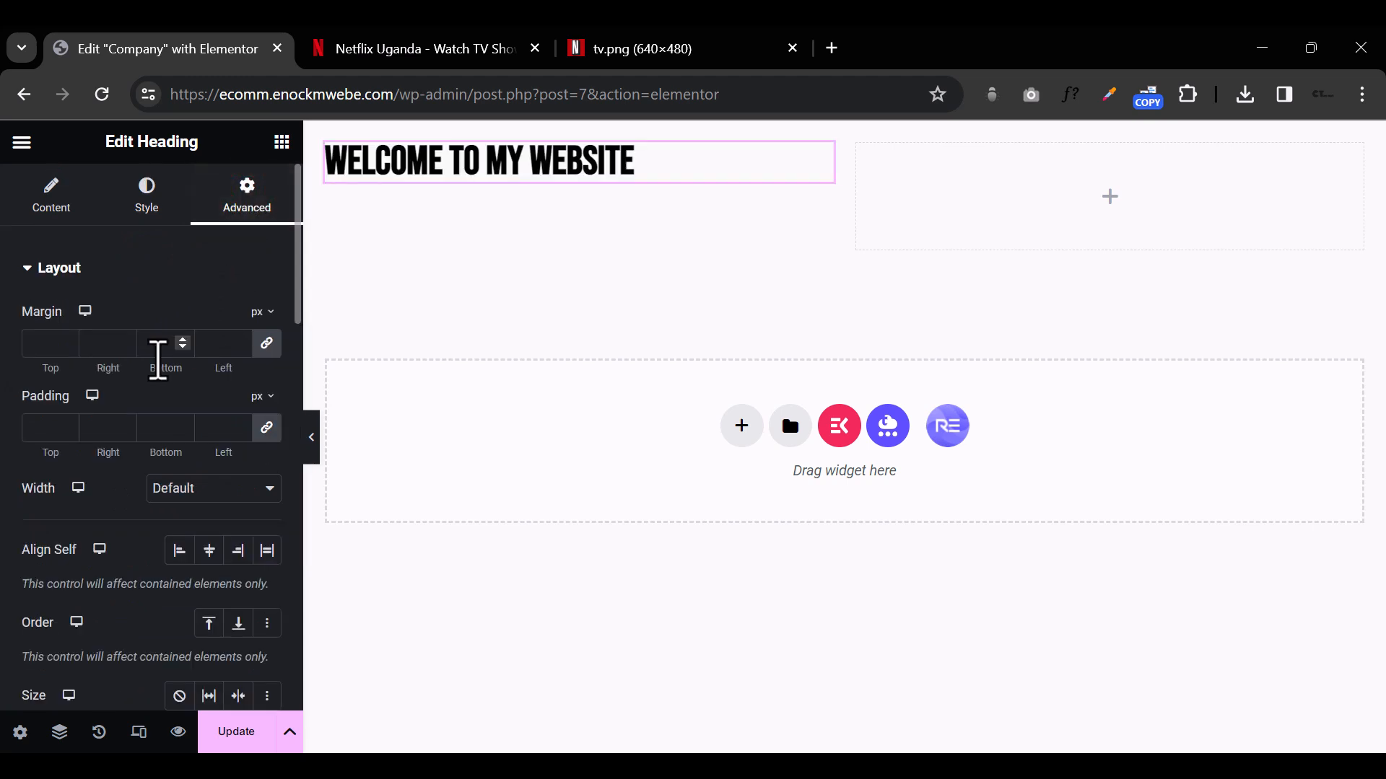
click(238, 425)
drag(239, 431, 241, 432)
Step: Try the Fade In Down and Fade In Right entrance animations on the heading and set it to Fade In Up
scroll(176, 425, down, 5)
scroll(181, 437, down, 3)
scroll(176, 434, down, 3)
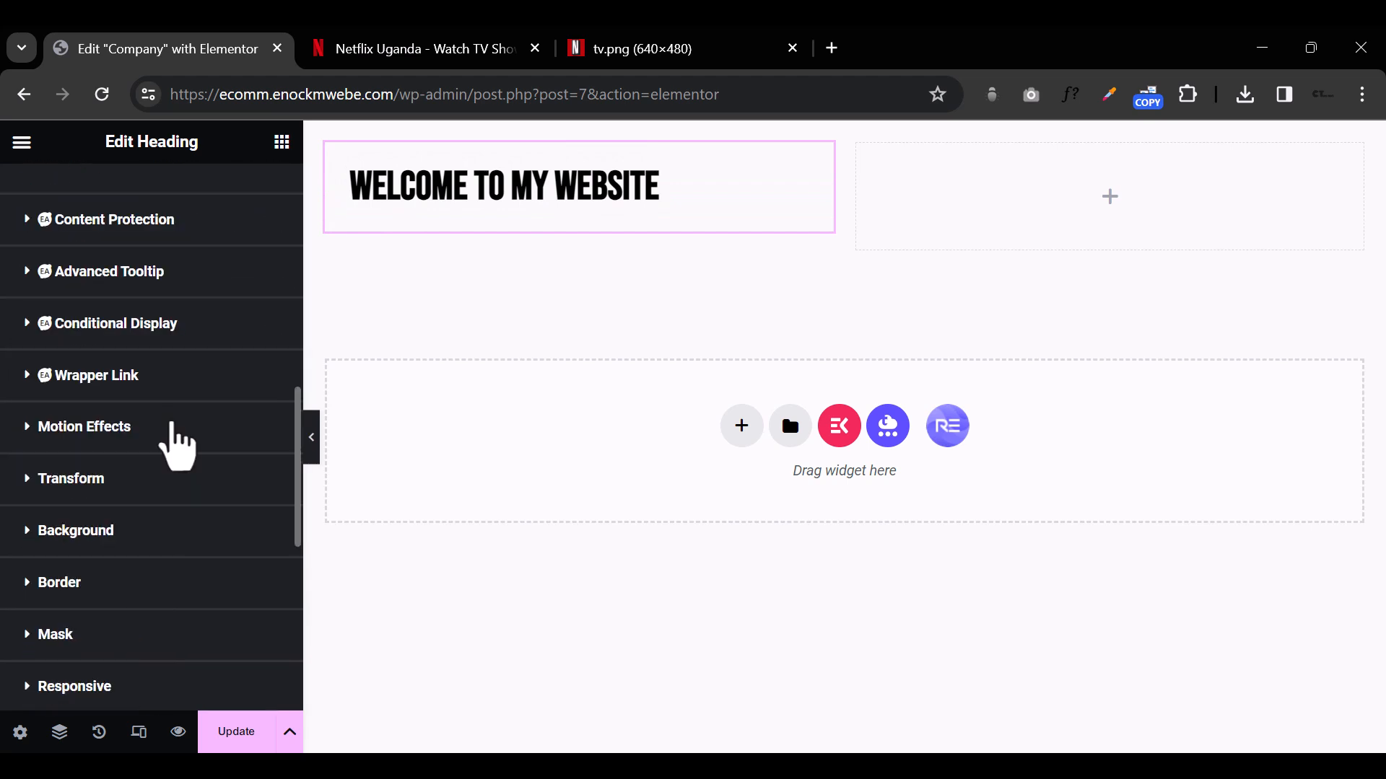
click(26, 426)
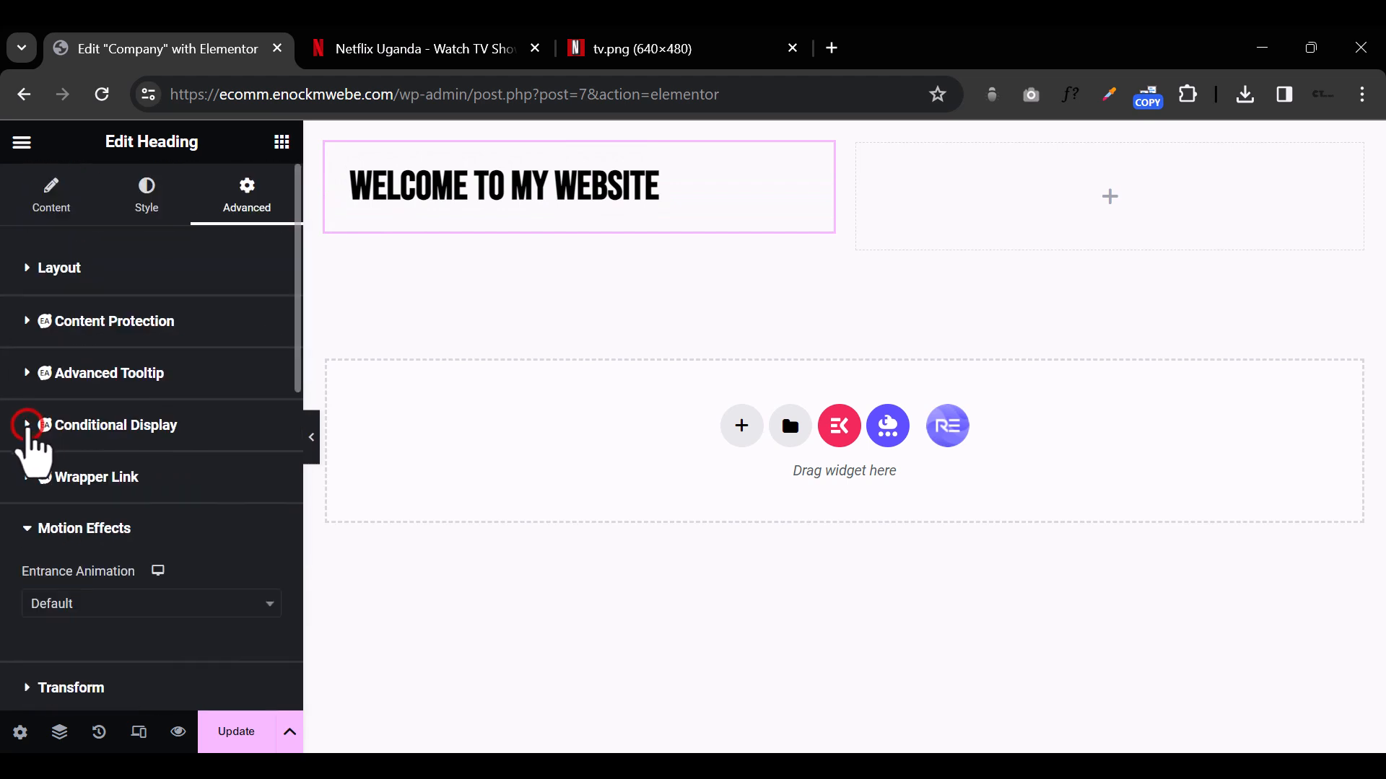
scroll(199, 572, down, 2)
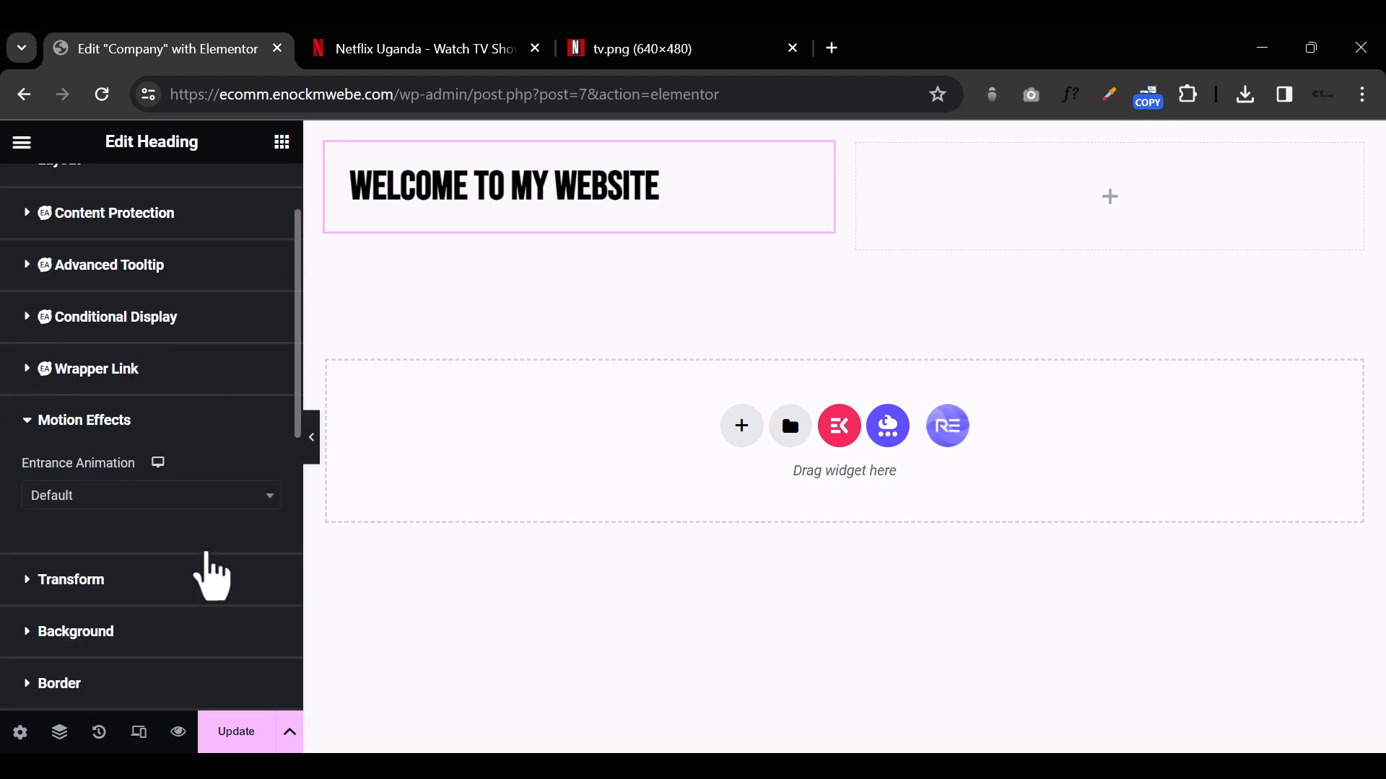
click(201, 504)
click(166, 355)
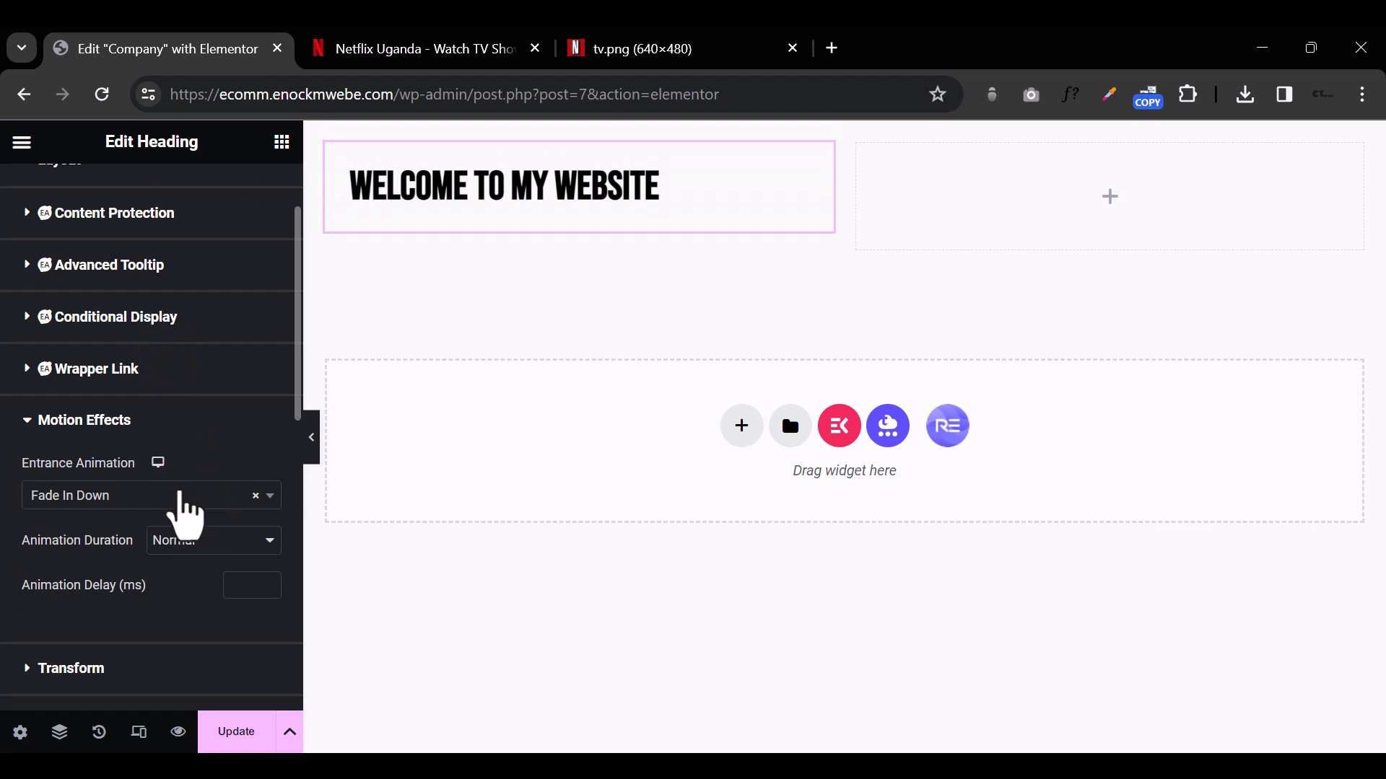
click(179, 495)
click(182, 406)
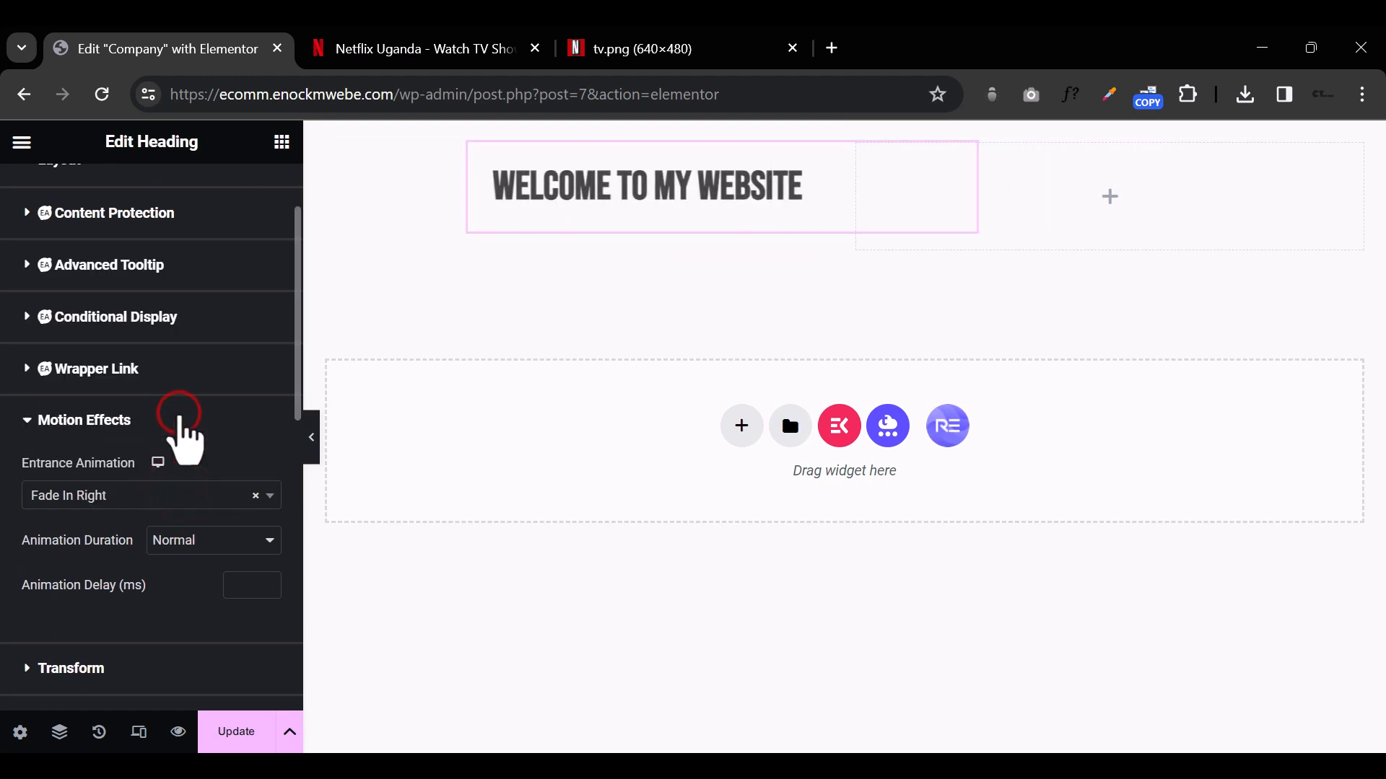
click(186, 505)
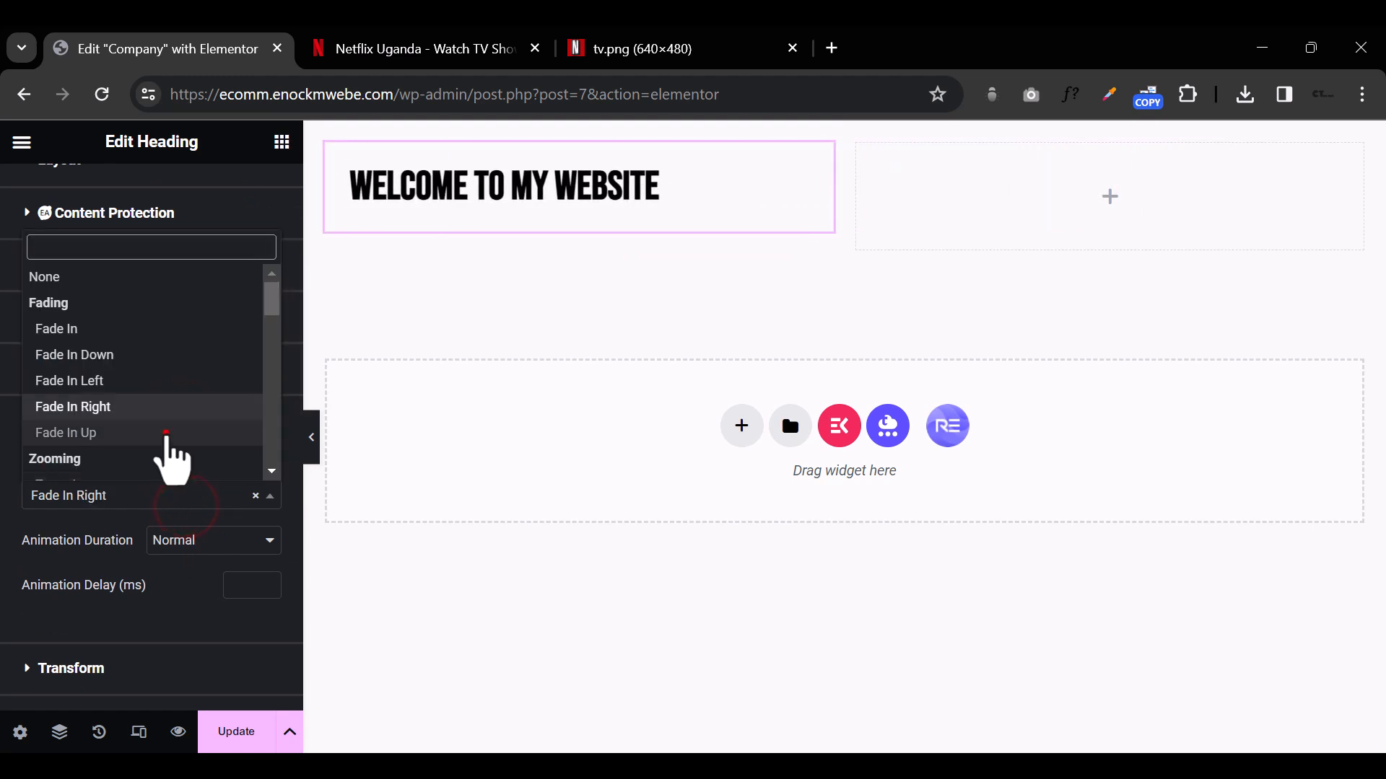
click(166, 433)
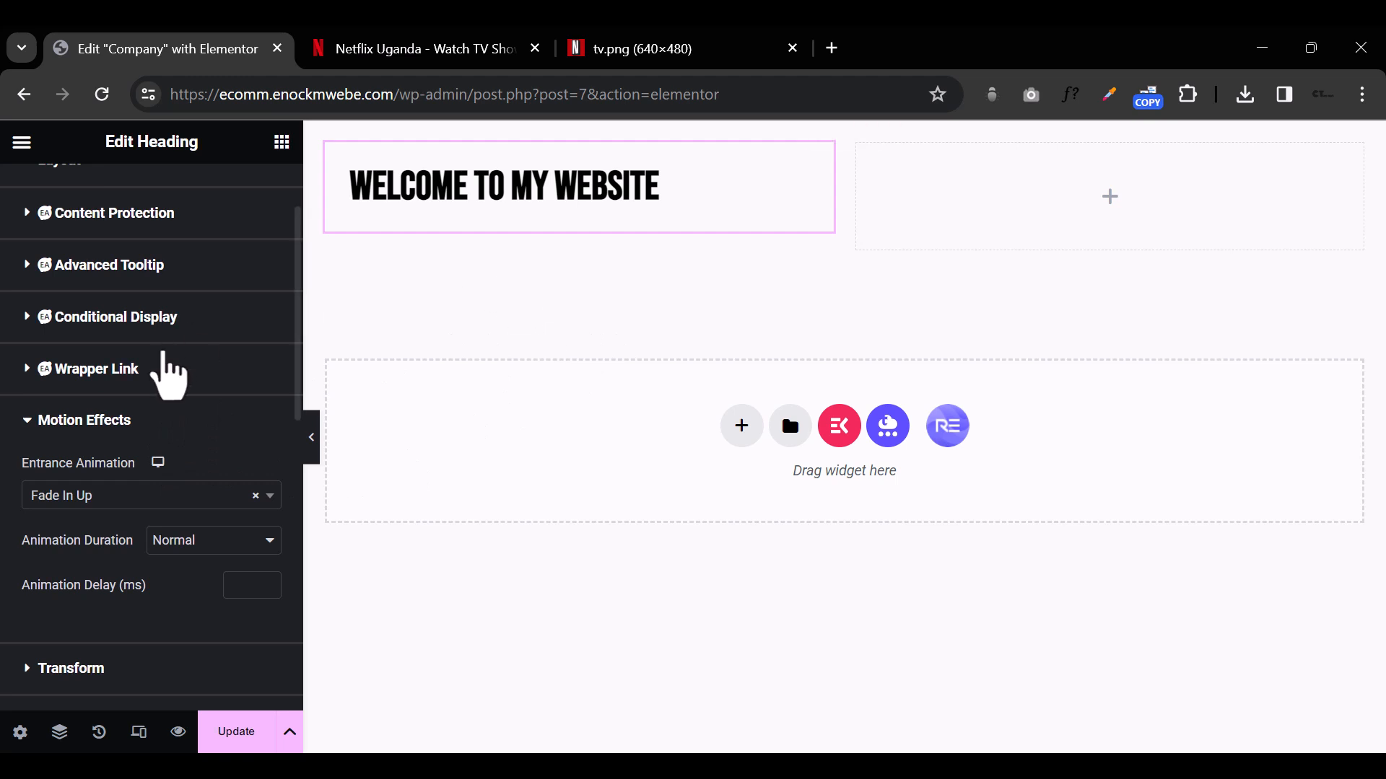
Step: Add an Image widget below the heading in the left column
scroll(155, 404, up, 2)
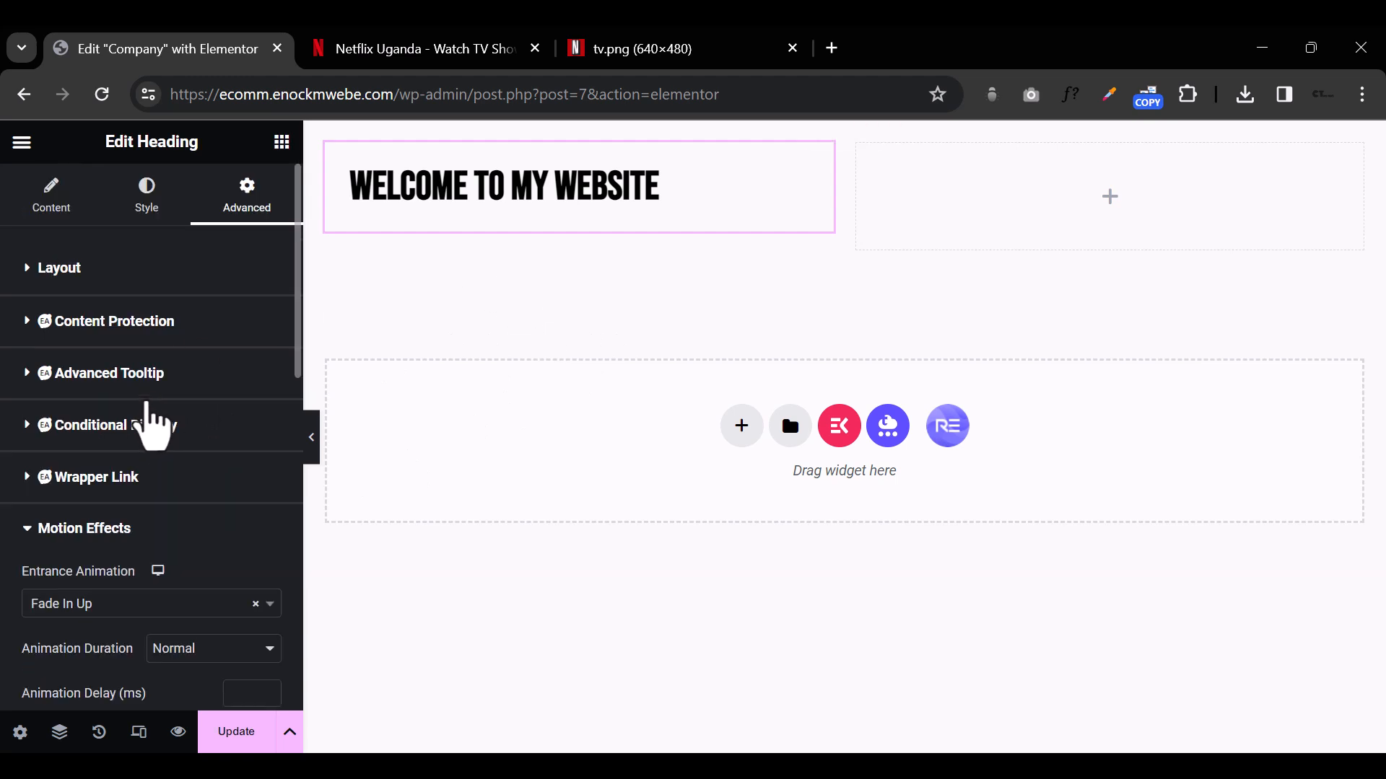
click(288, 146)
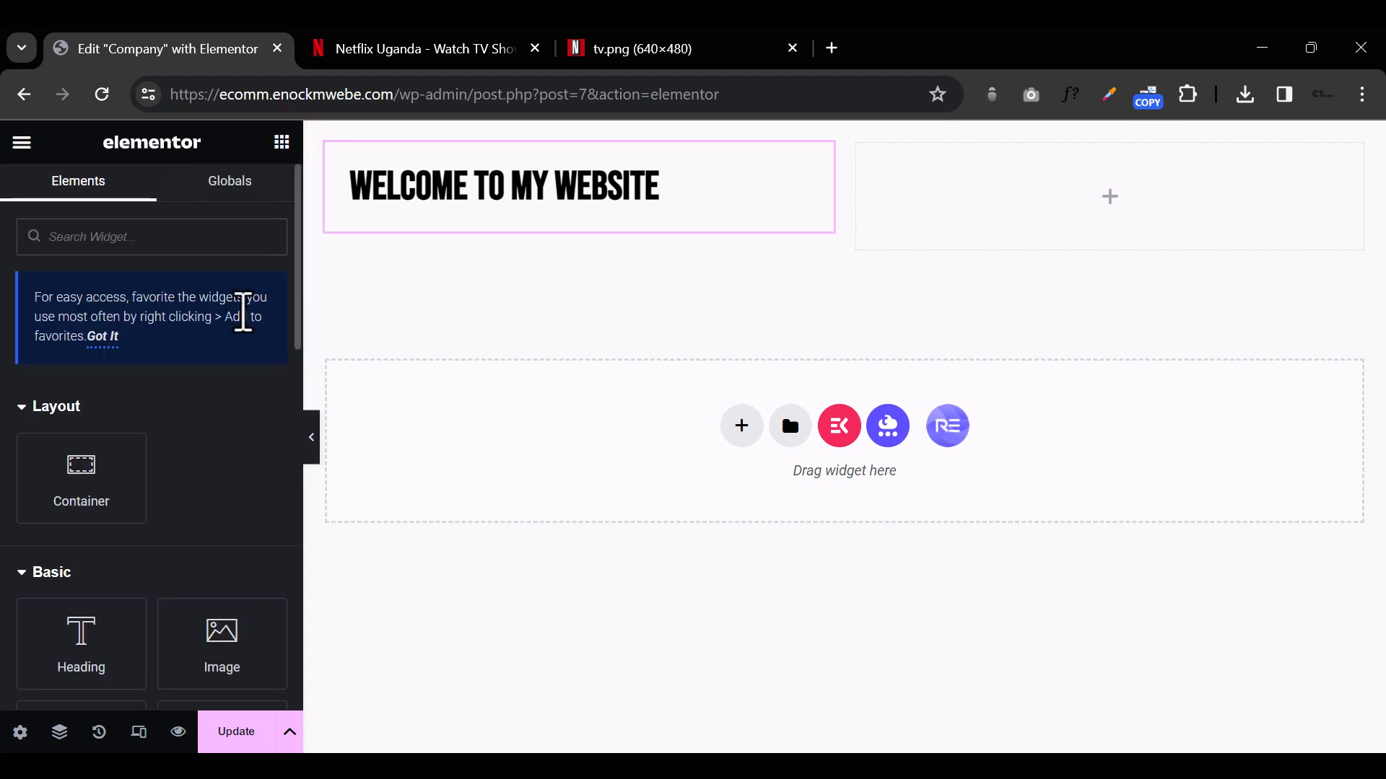
scroll(231, 368, down, 2)
drag(224, 538, 498, 207)
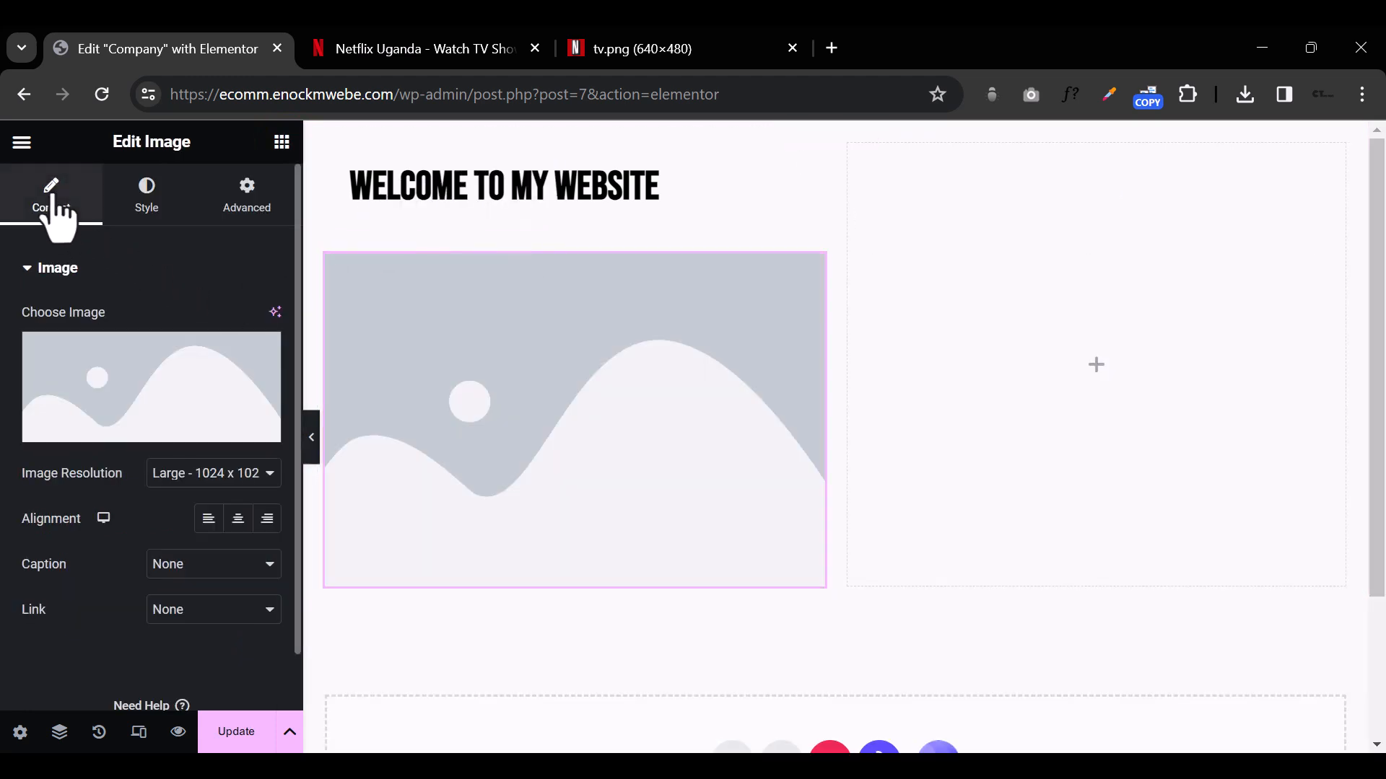
Step: Select the heading on the page and view its Content settings
click(427, 189)
click(505, 191)
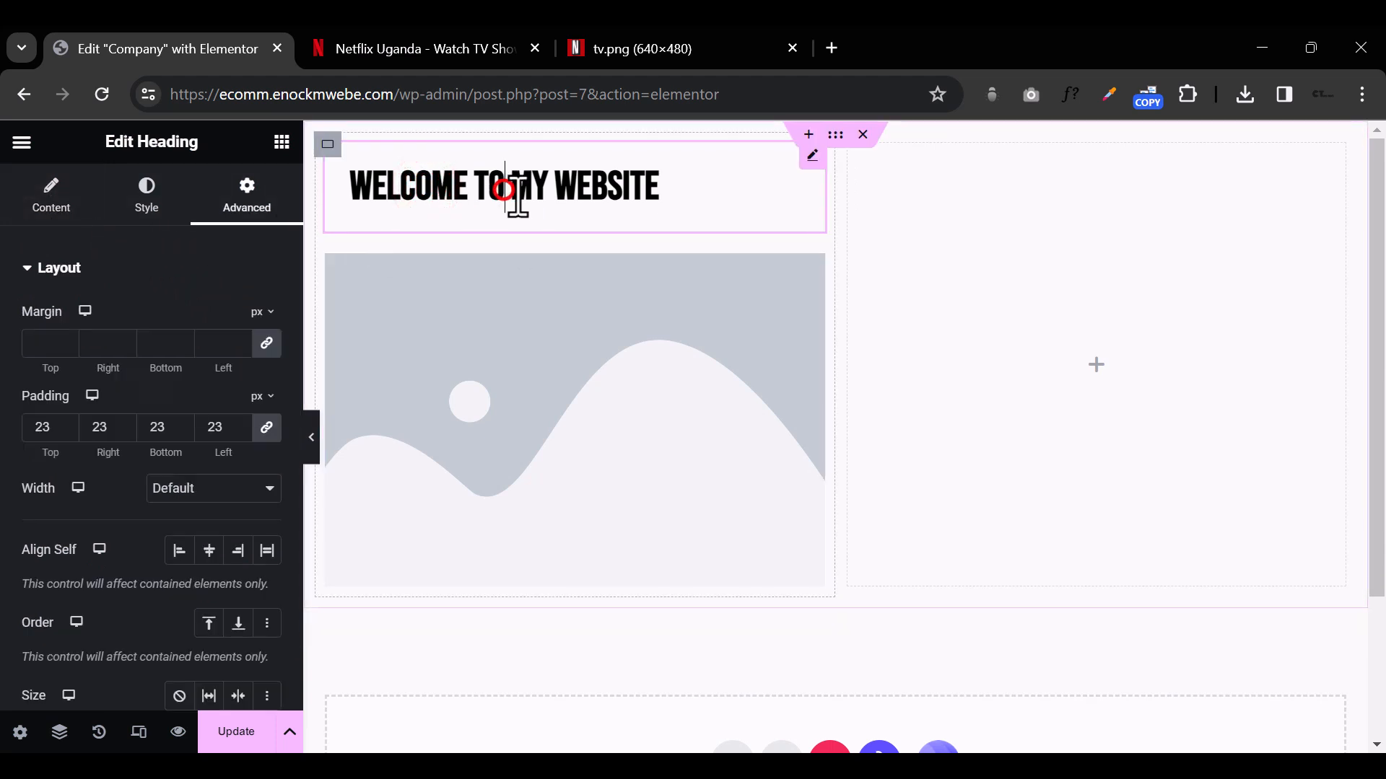
click(52, 198)
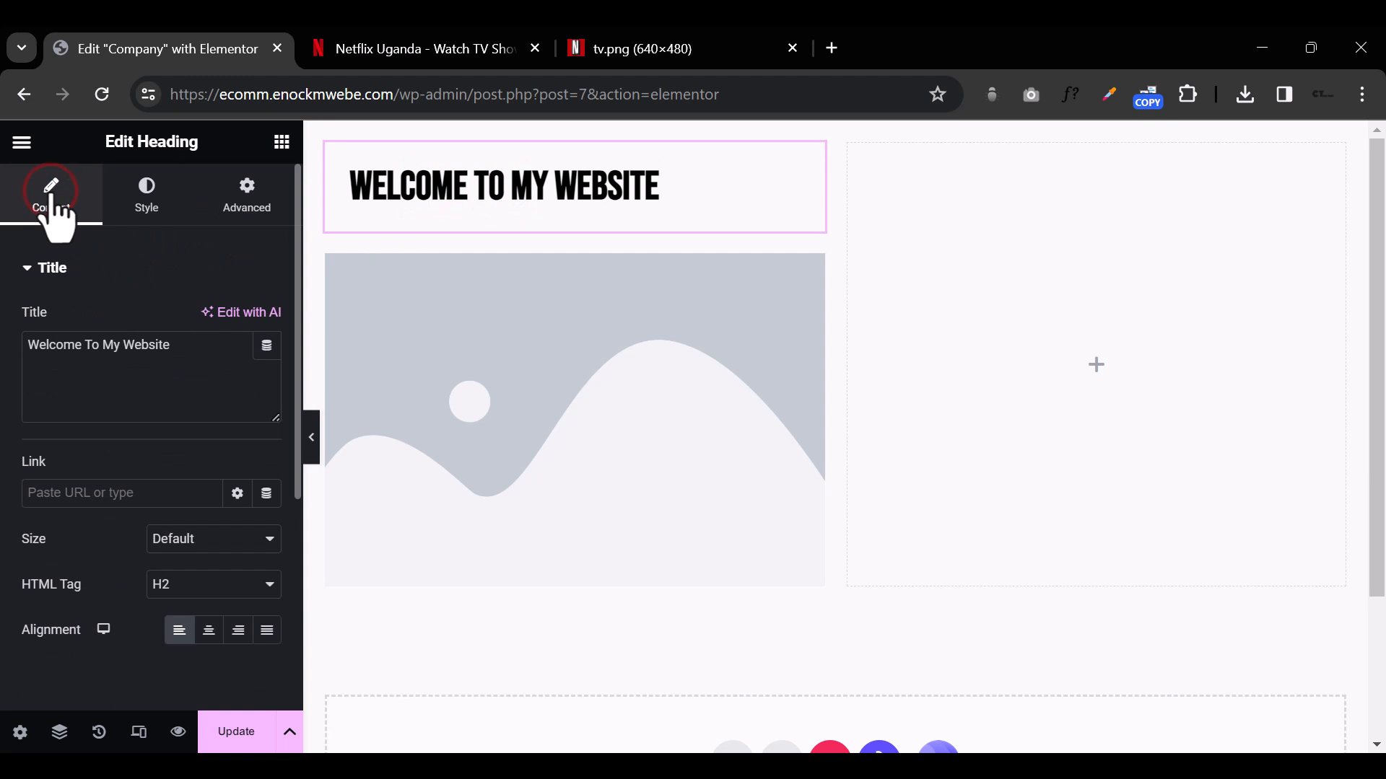
Step: Replace the Image widget's placeholder with groupshot3-1.jpeg from the Media Library
click(518, 415)
click(133, 426)
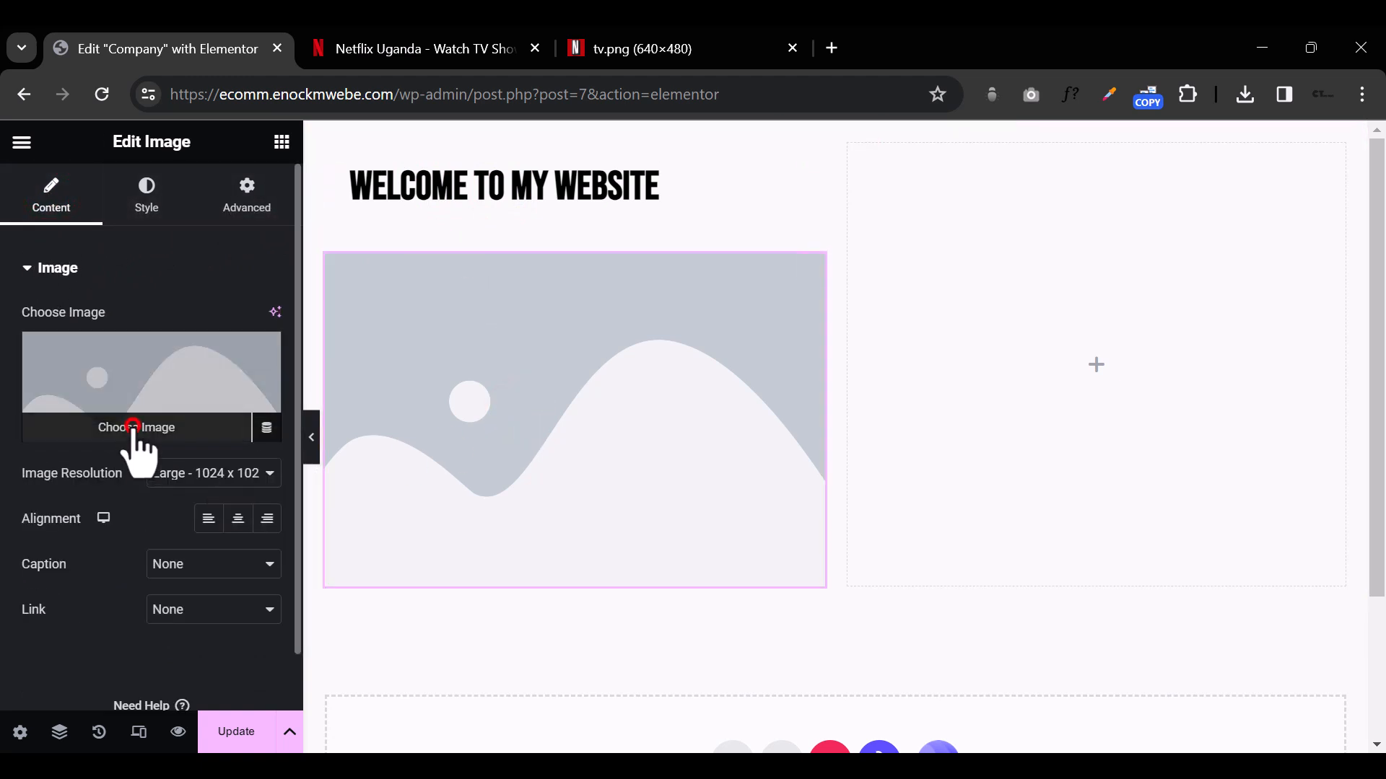
click(325, 406)
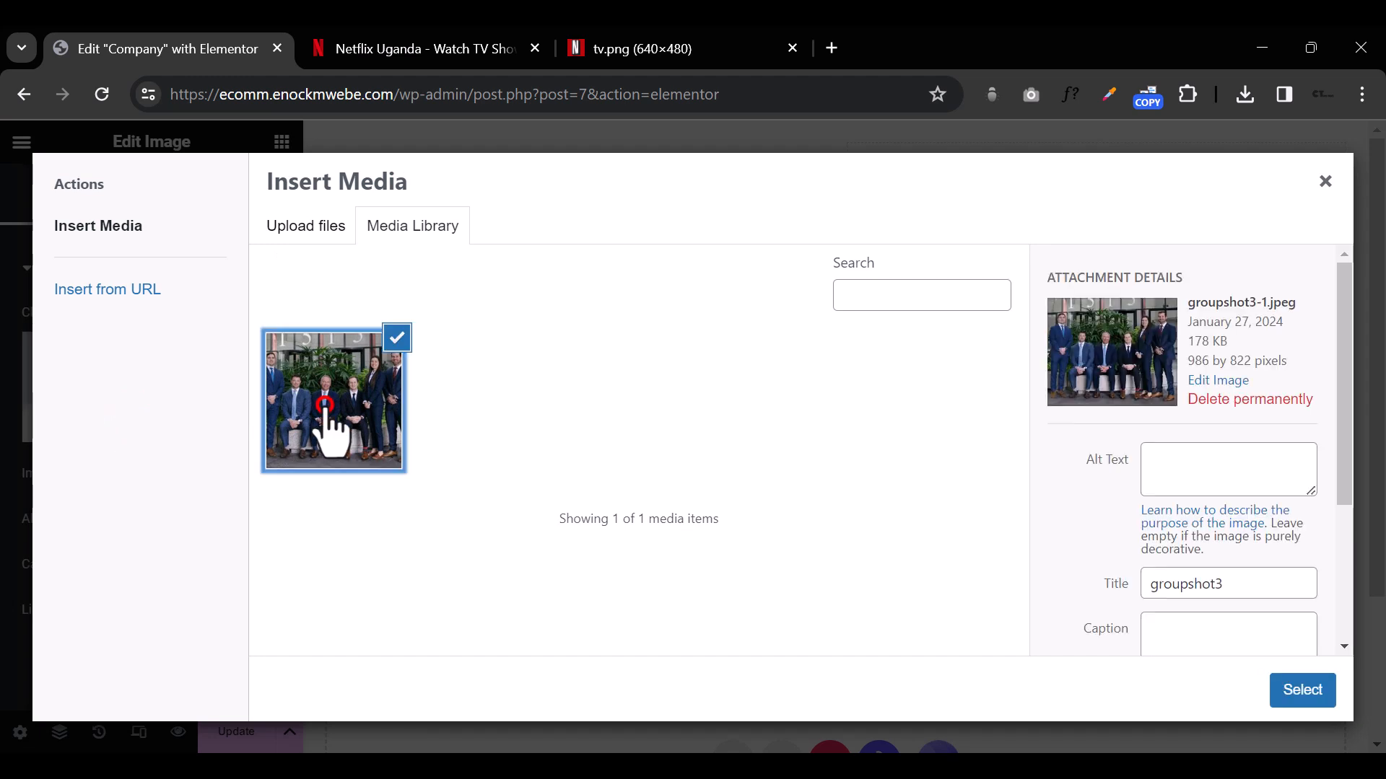
click(1306, 693)
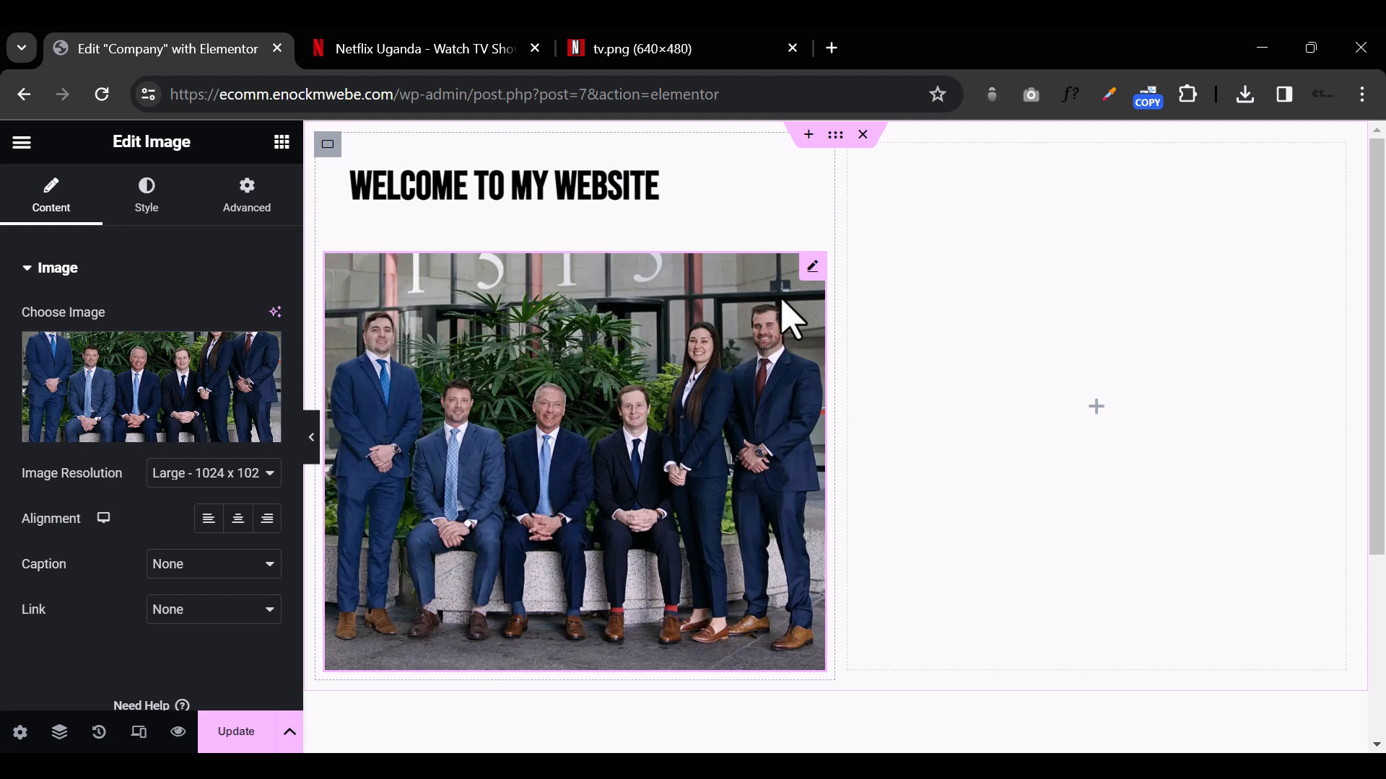
Step: Try moving the group photo between the two columns and around the heading, and place it in the right column
mouse_move(810, 264)
mouse_down()
mouse_move(1044, 359)
mouse_move(1048, 374)
mouse_up()
drag(1331, 159, 685, 157)
drag(812, 156, 690, 649)
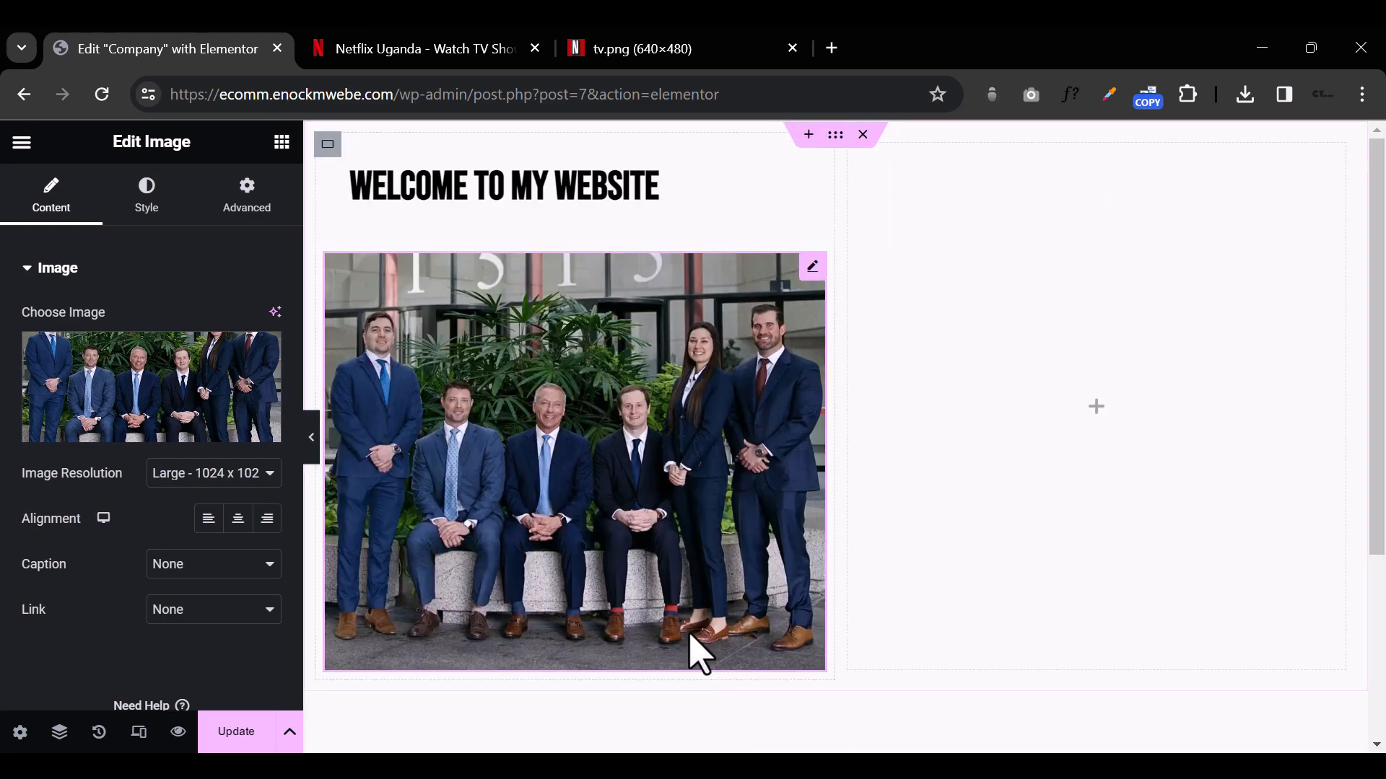
drag(812, 265, 1076, 278)
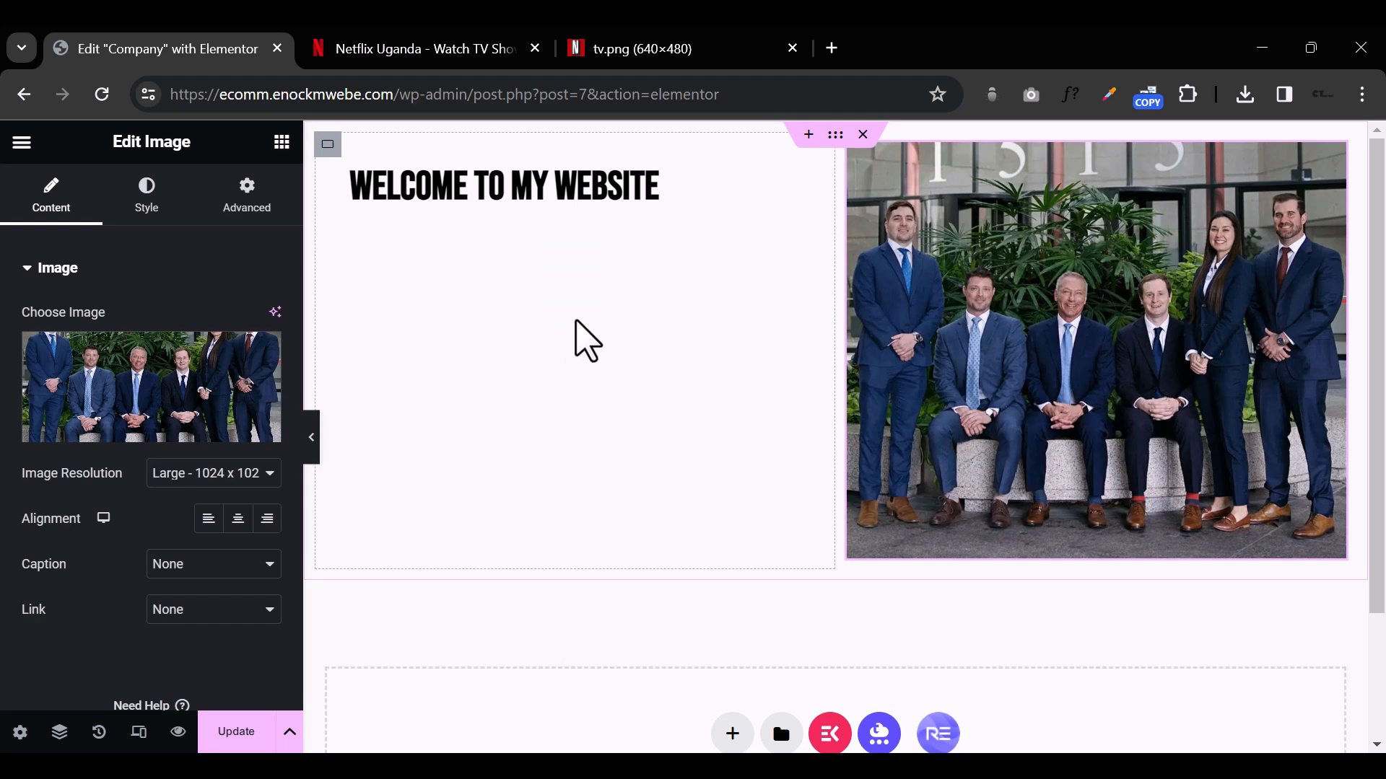
Step: Add a Video widget below the heading in the left column
click(281, 141)
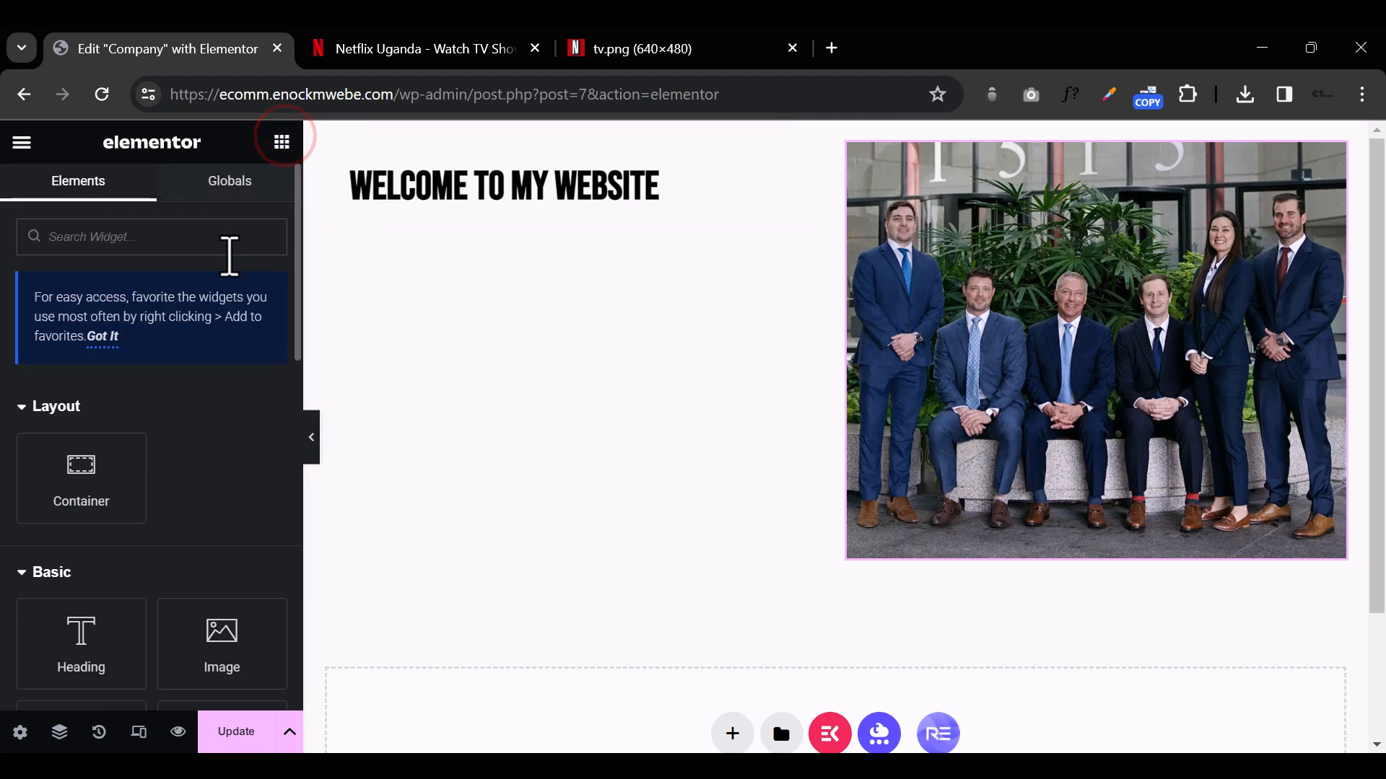
scroll(222, 436, down, 3)
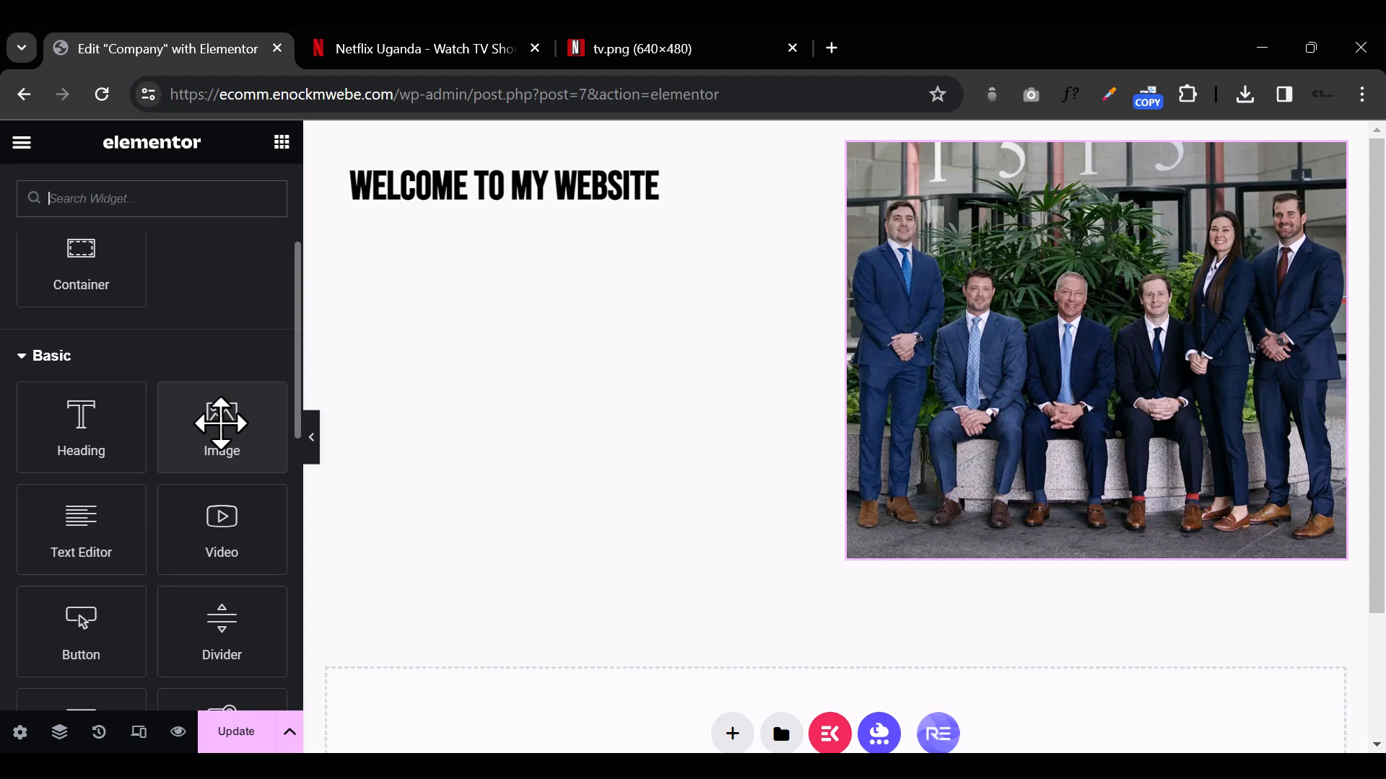
drag(222, 547, 556, 222)
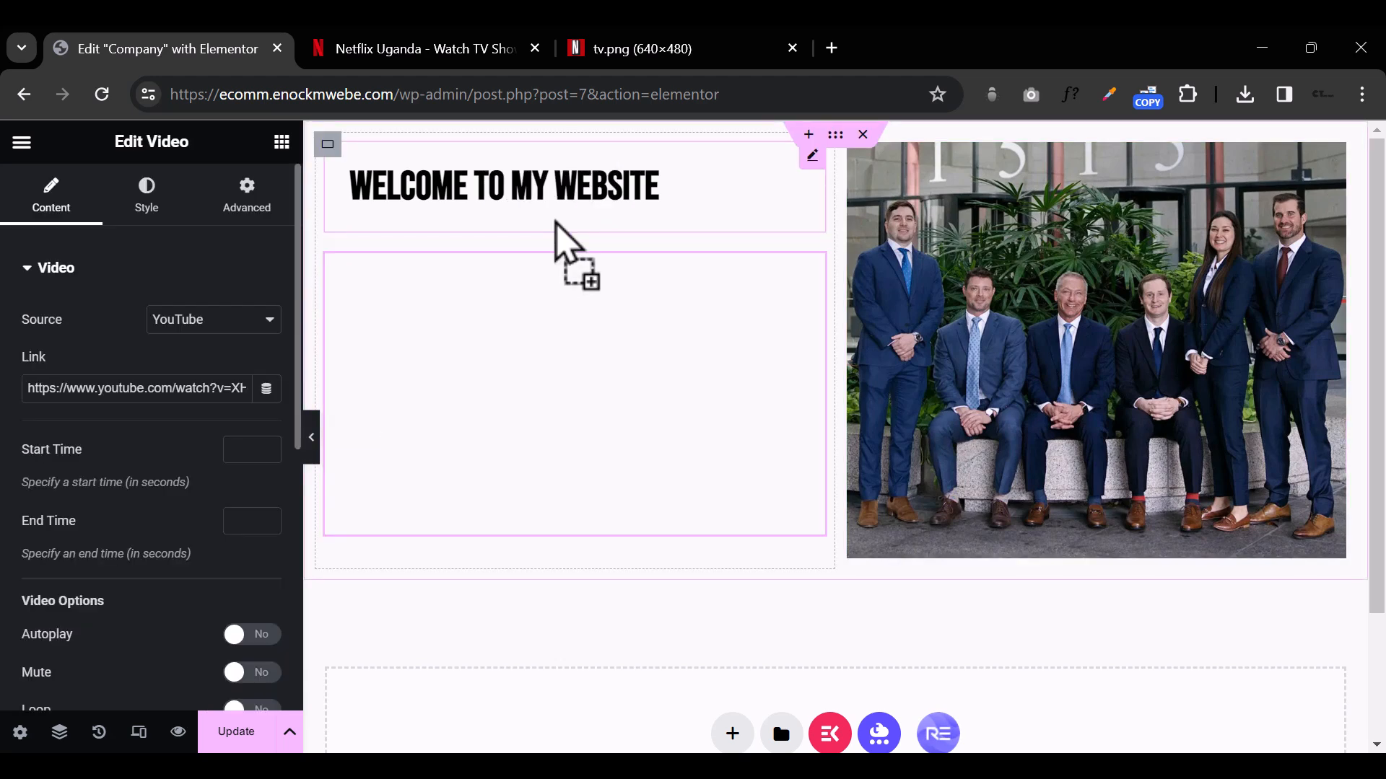
Step: Close the tv.png browser tab and open YouTube in place of the Netflix page
click(441, 67)
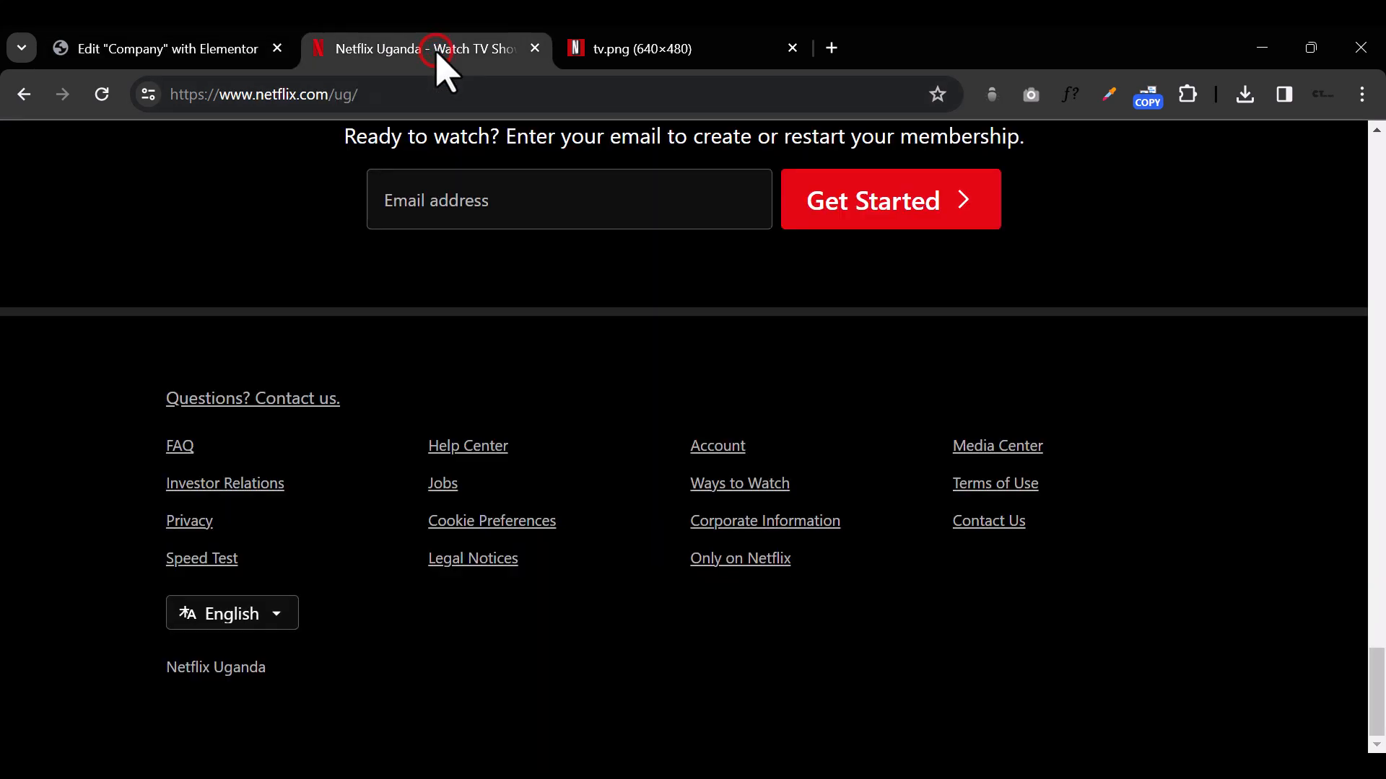
right_click(441, 67)
click(578, 470)
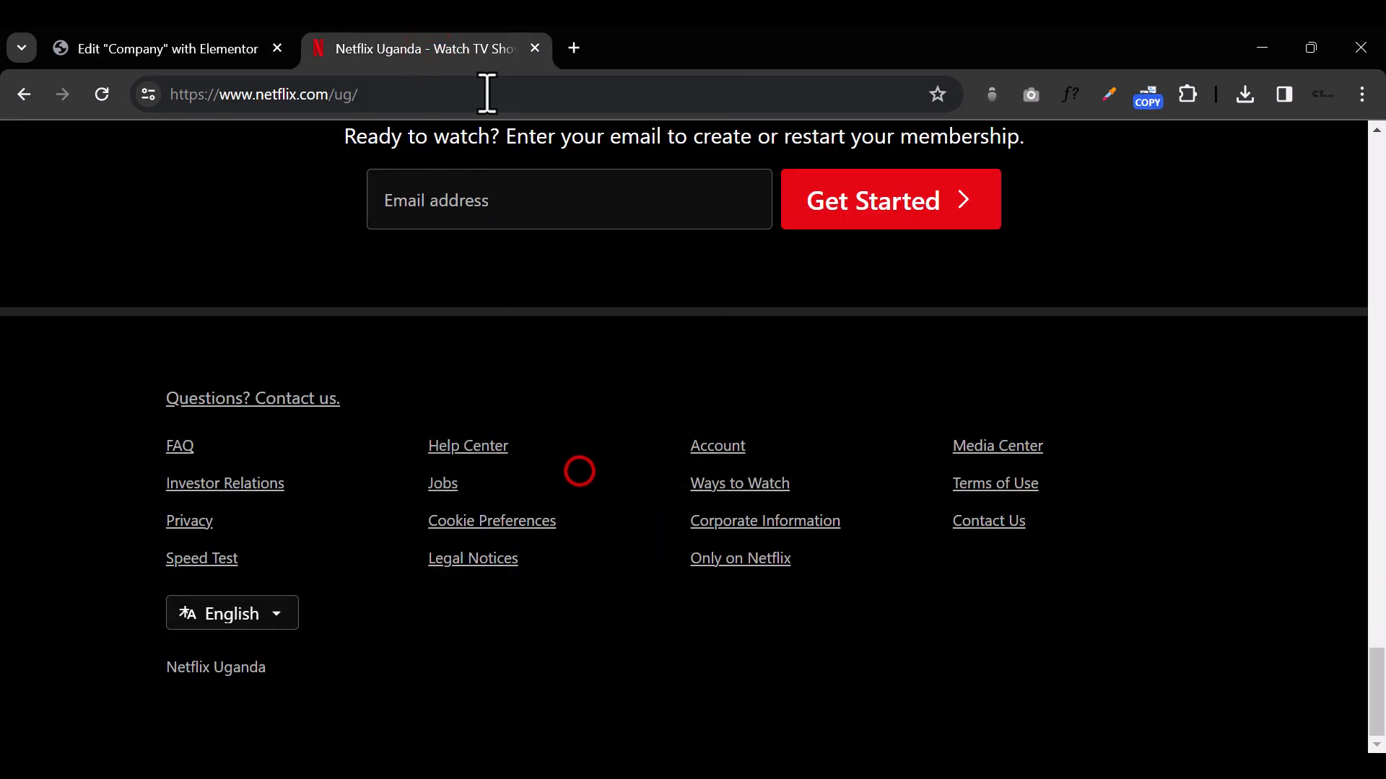
click(486, 93)
text(you)
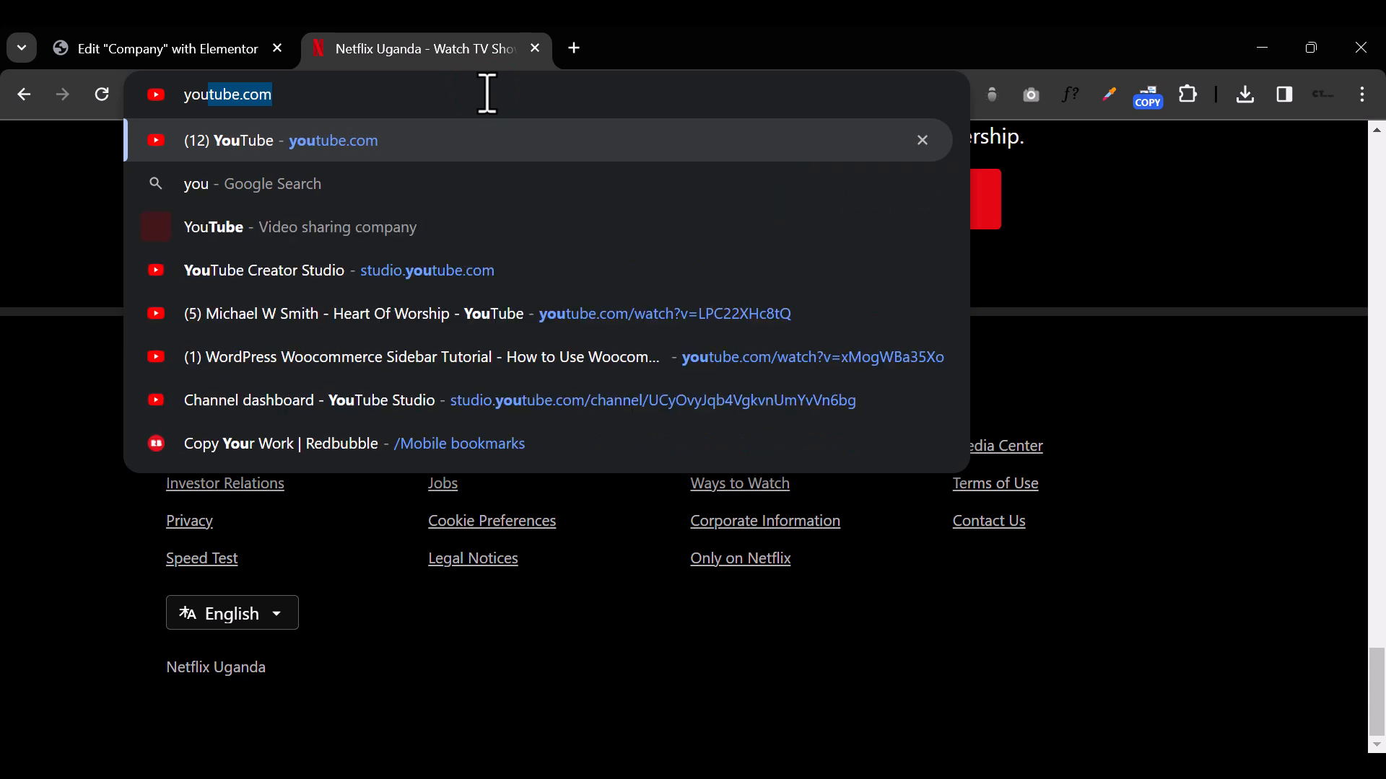
key(Return)
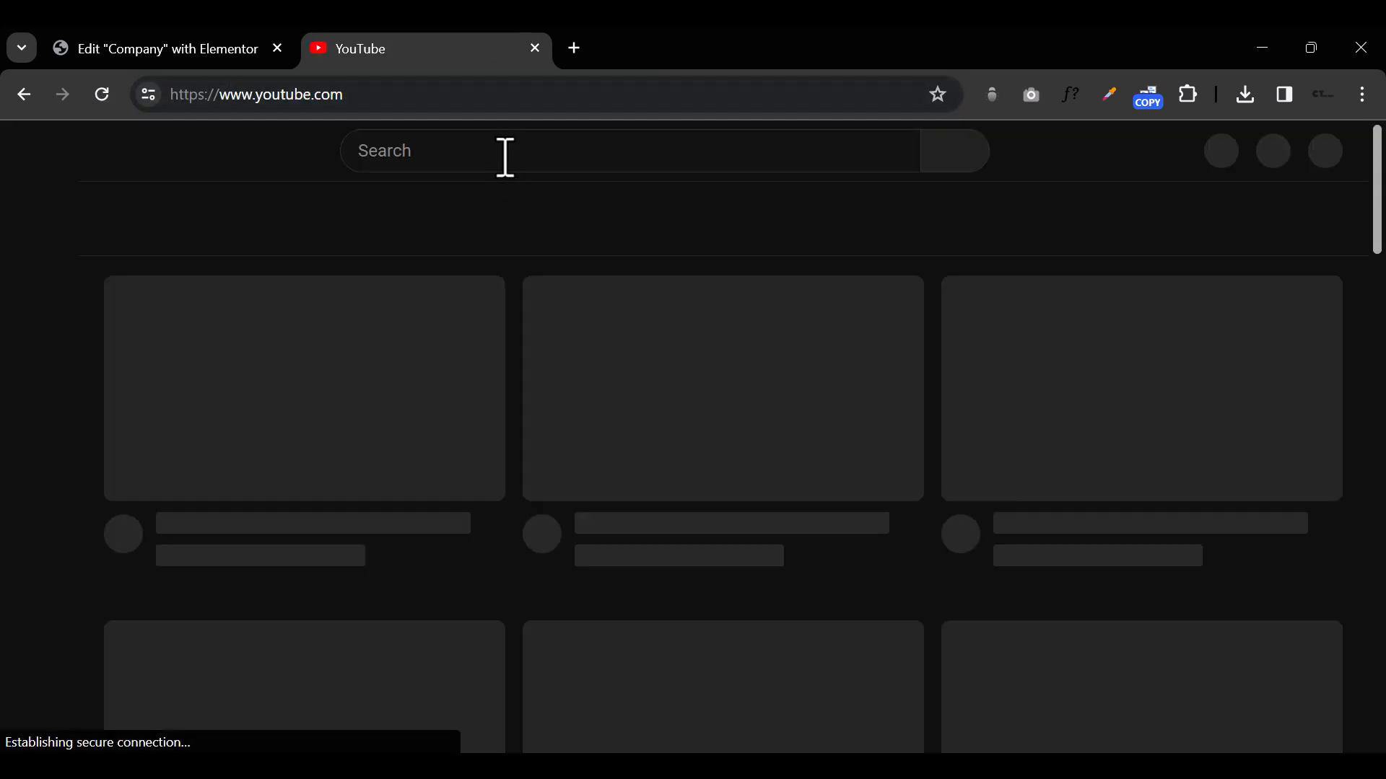
Step: Search YouTube for "4k environment" and copy the link address of the EARTH 4K Relaxation Film video
click(509, 153)
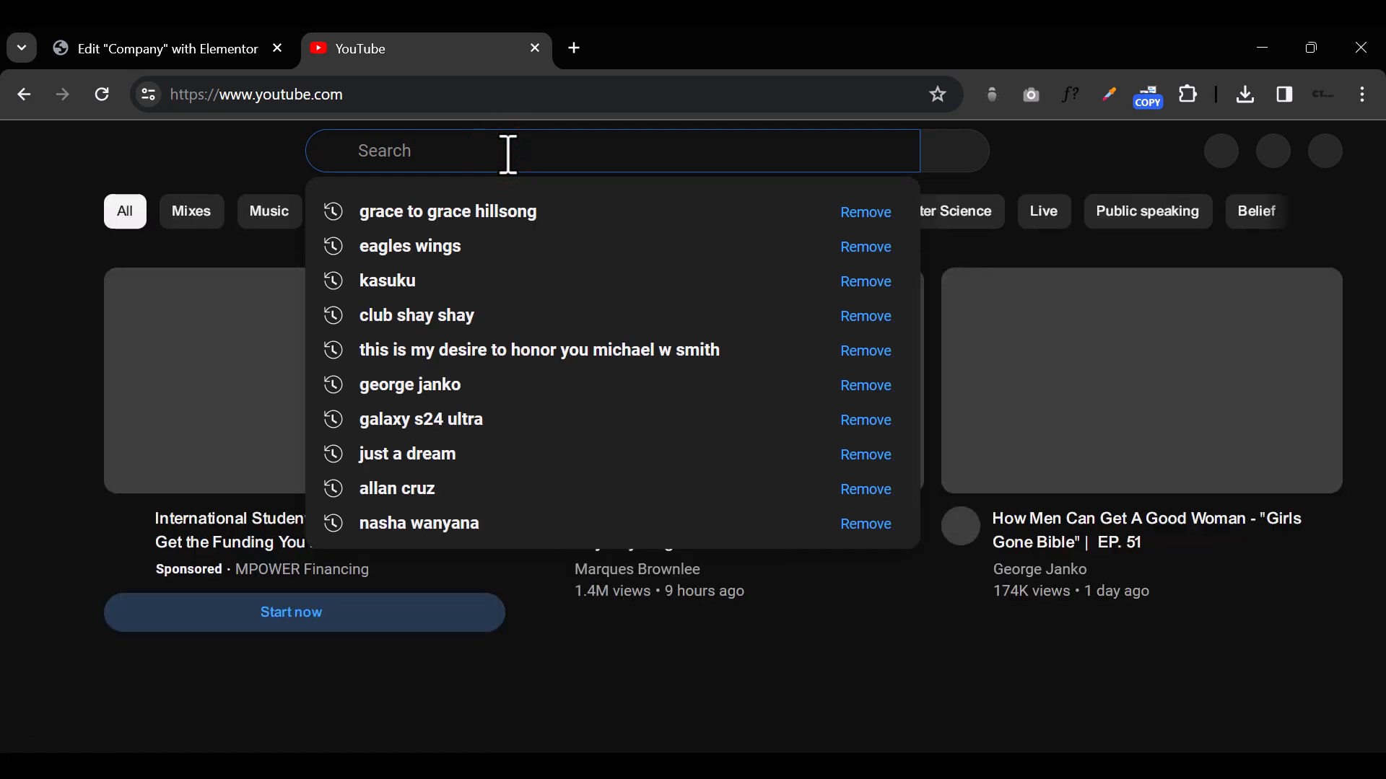
text(4k envi)
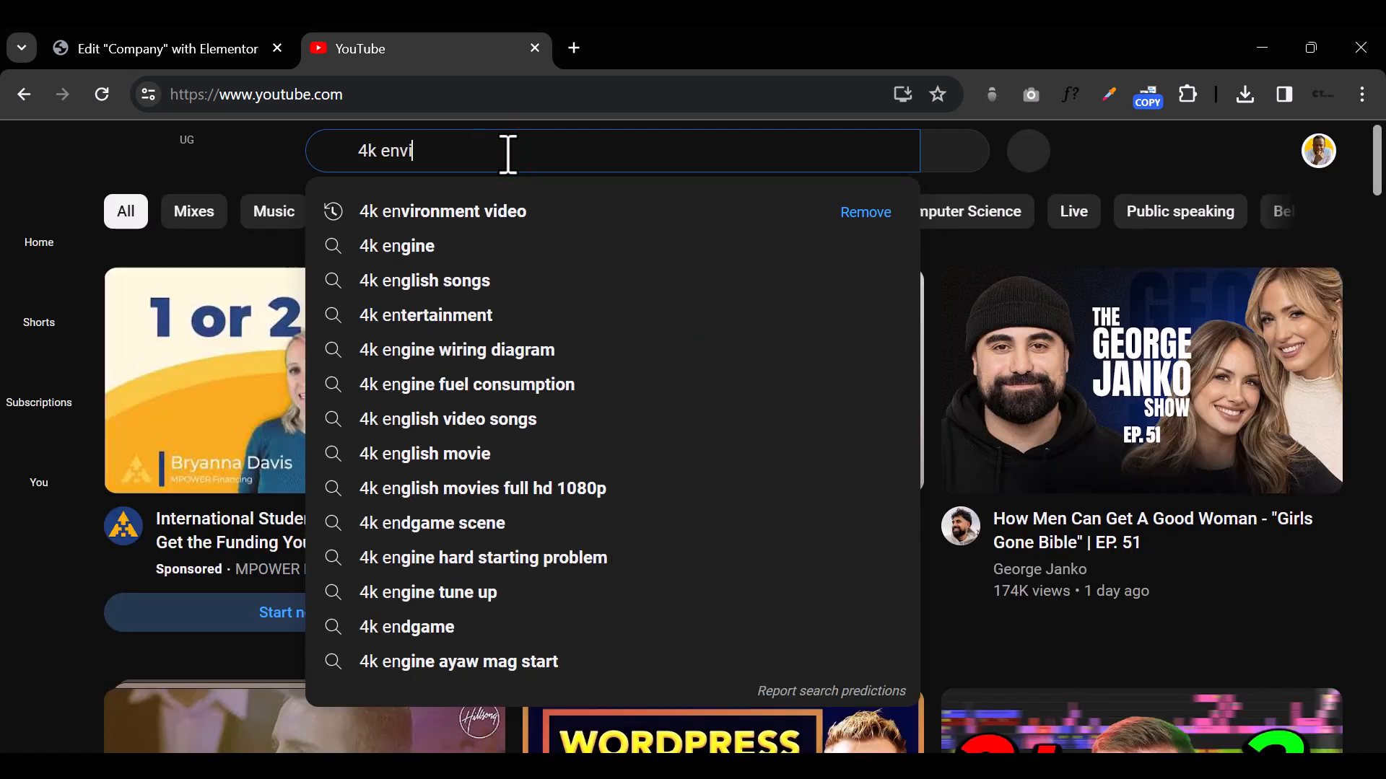
text(ronment)
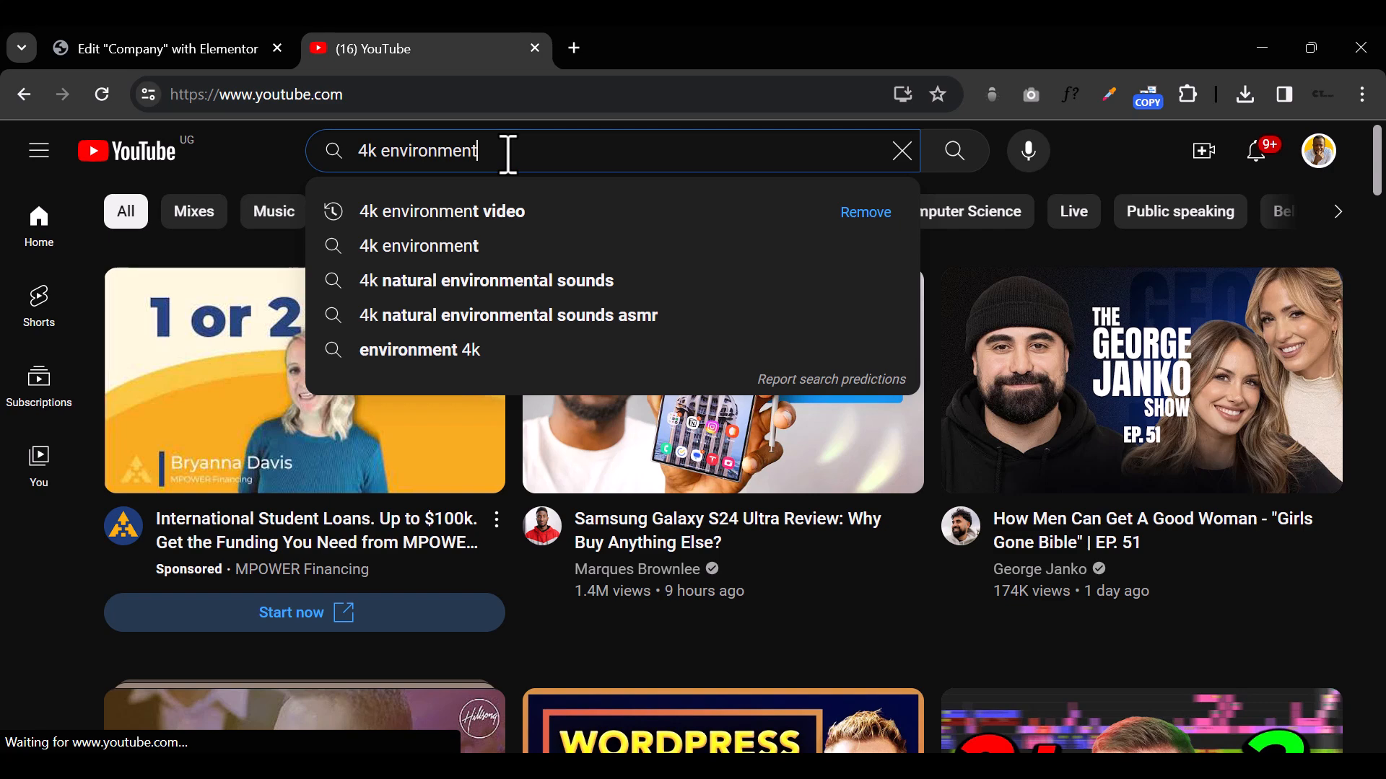
key(Return)
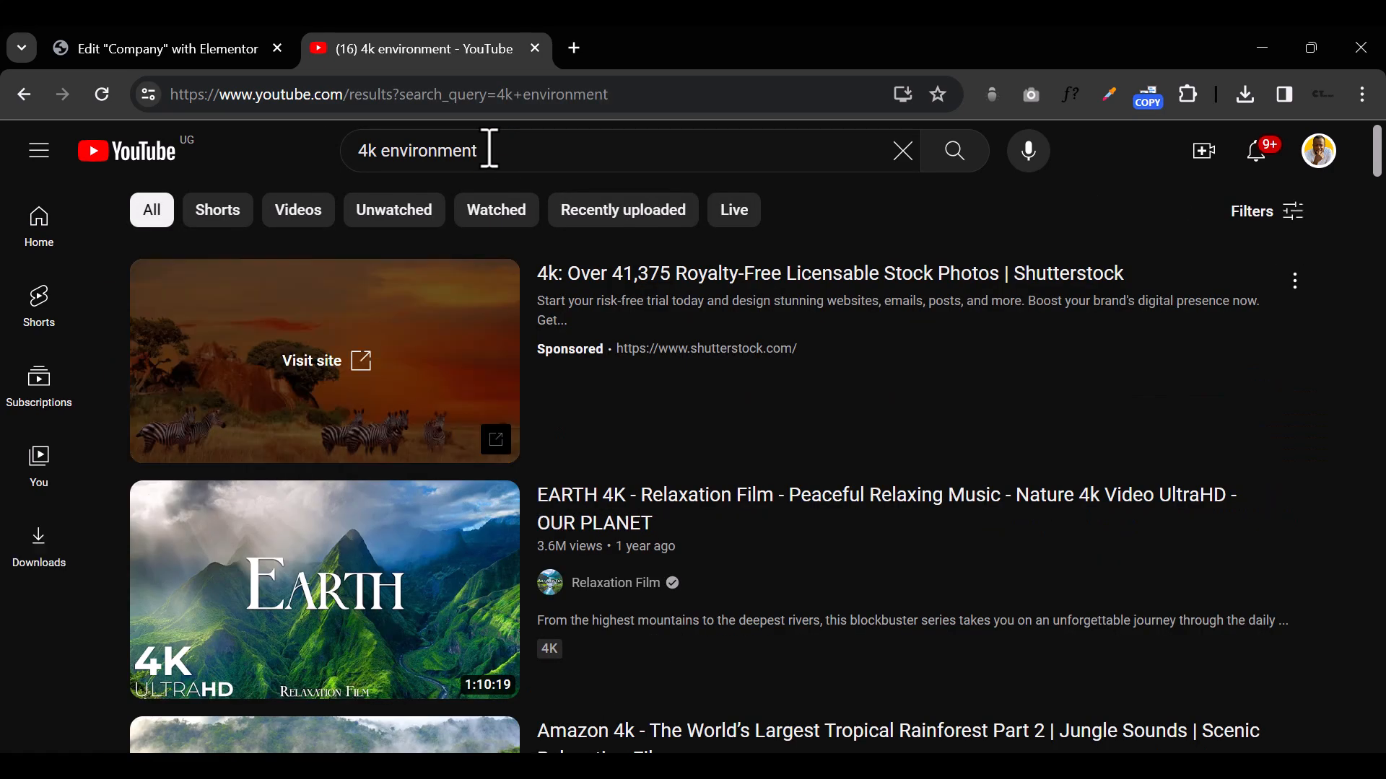
right_click(383, 573)
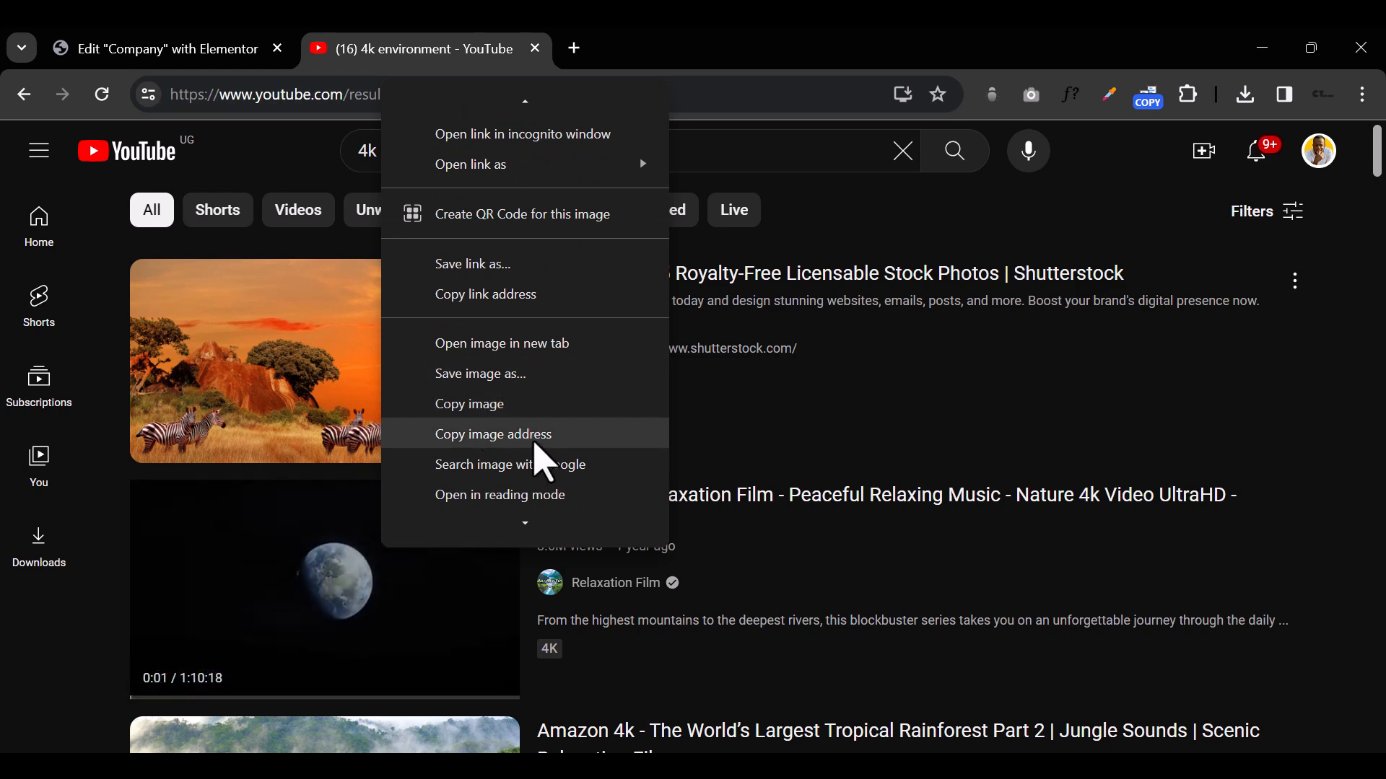
click(542, 302)
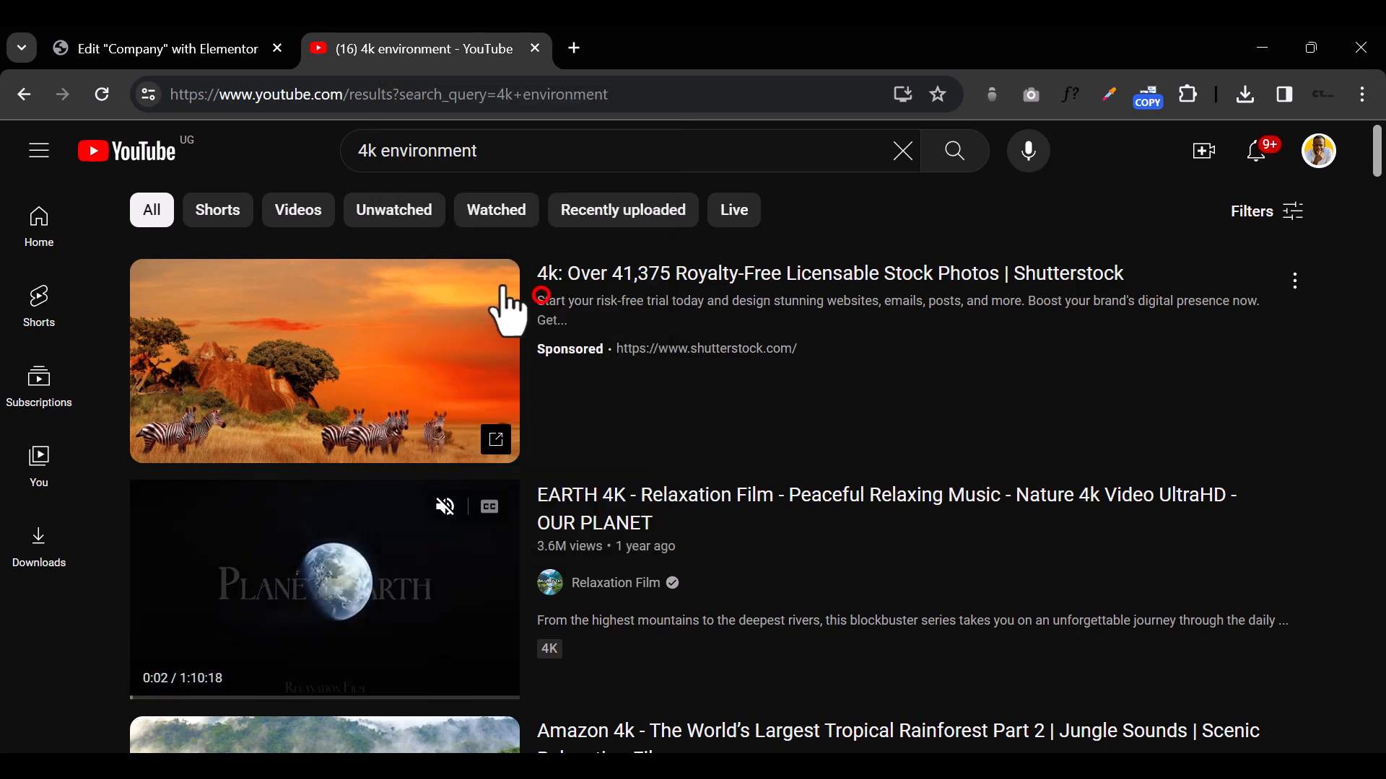
Step: Return to the Elementor editor and replace the Video widget's YouTube link with the copied EARTH 4K video address
click(189, 48)
triple_click(139, 382)
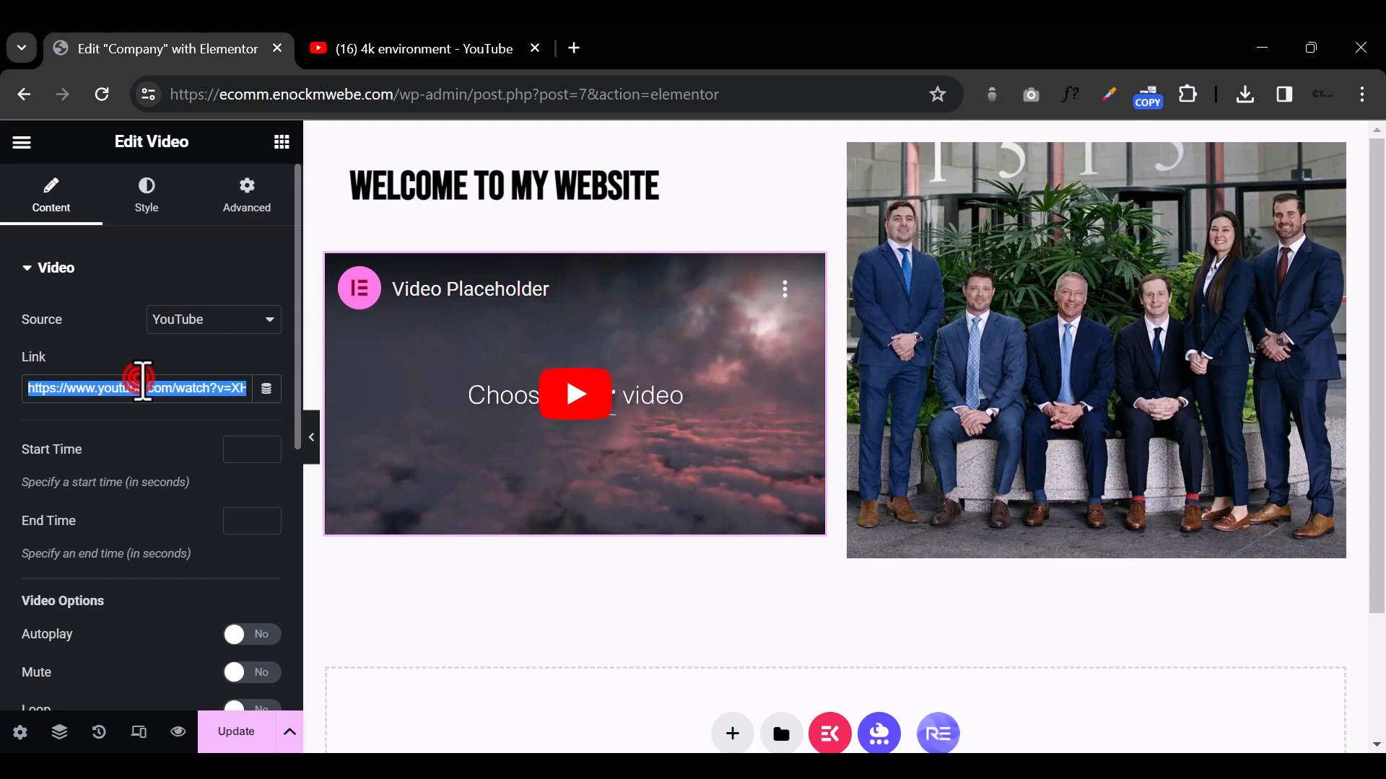
right_click(140, 379)
click(175, 513)
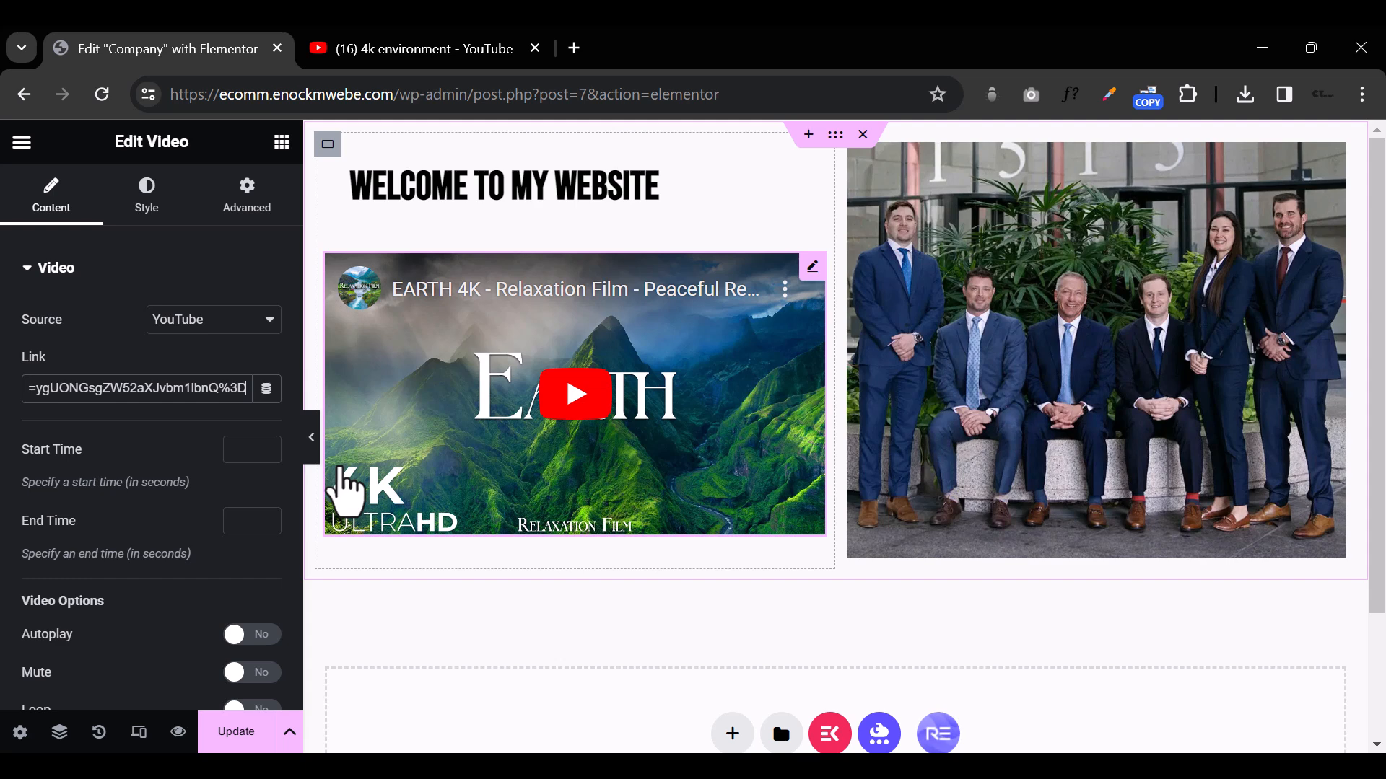
Step: Update the Company page, preview it in a new tab and return to the editor
click(243, 736)
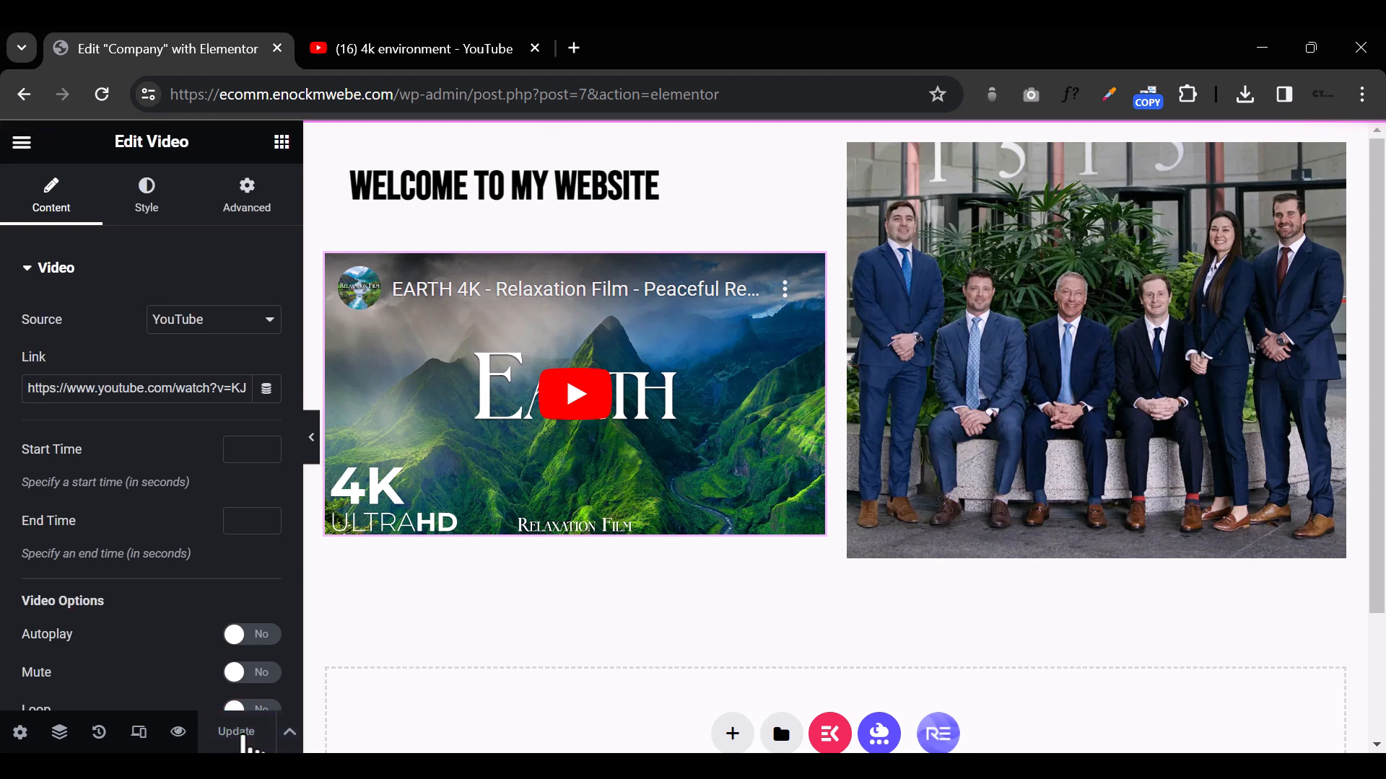
click(178, 733)
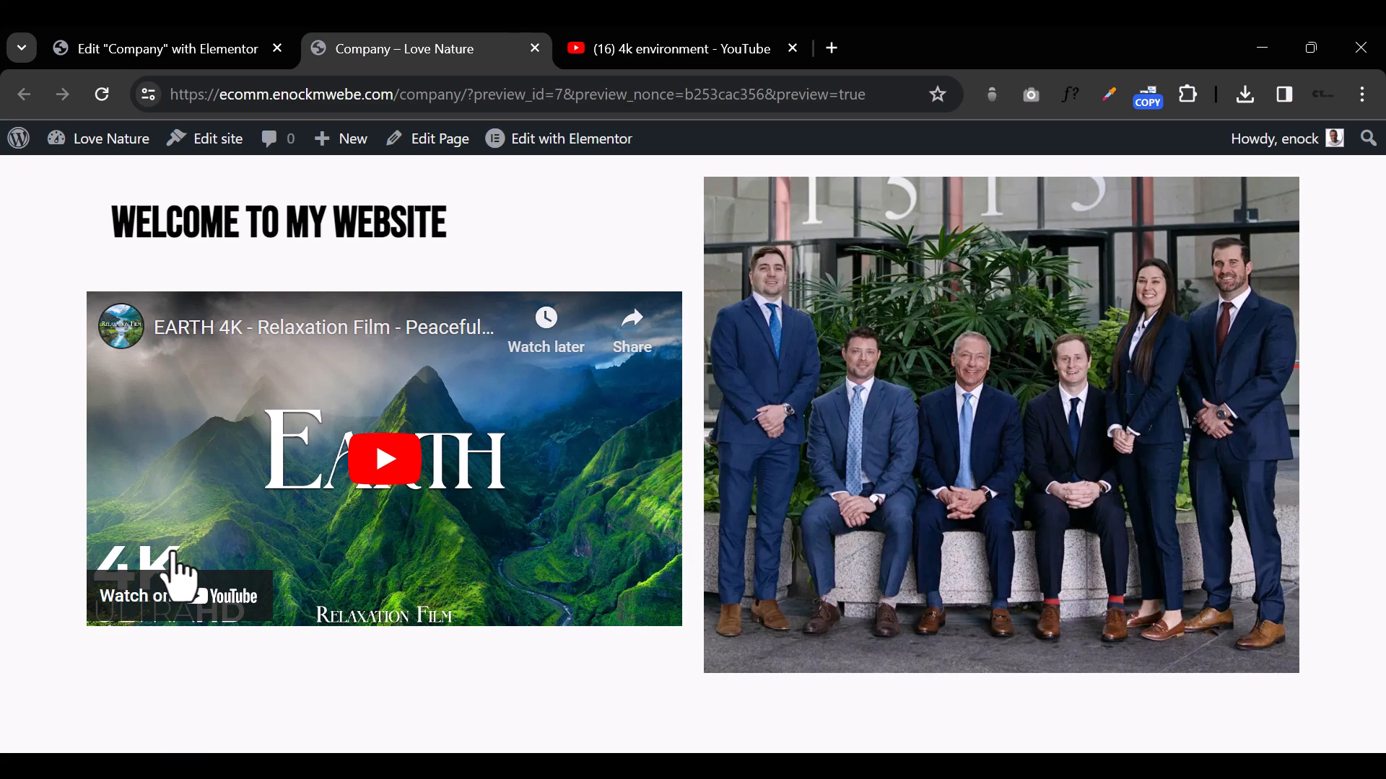
click(190, 50)
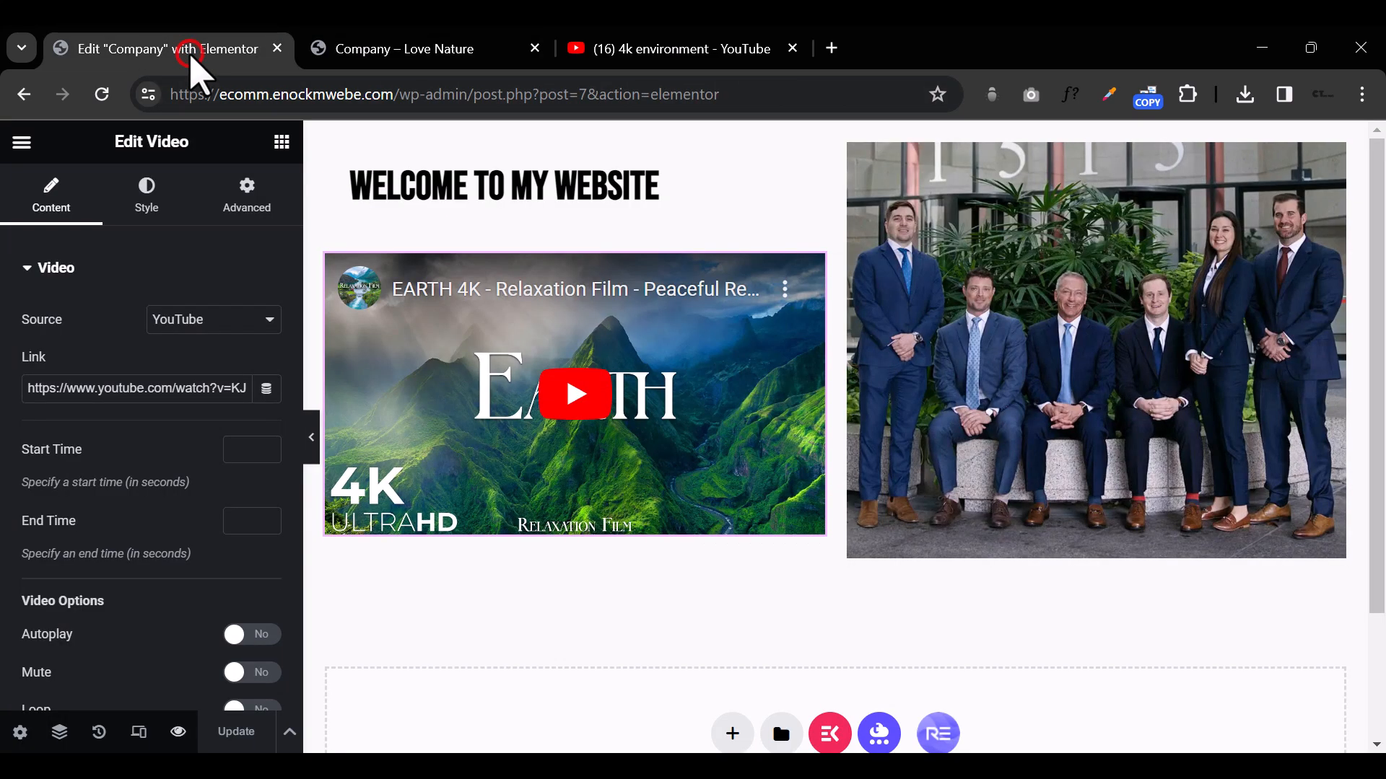
Step: Add a single-column container with downward direction below the video and group photo section
click(282, 142)
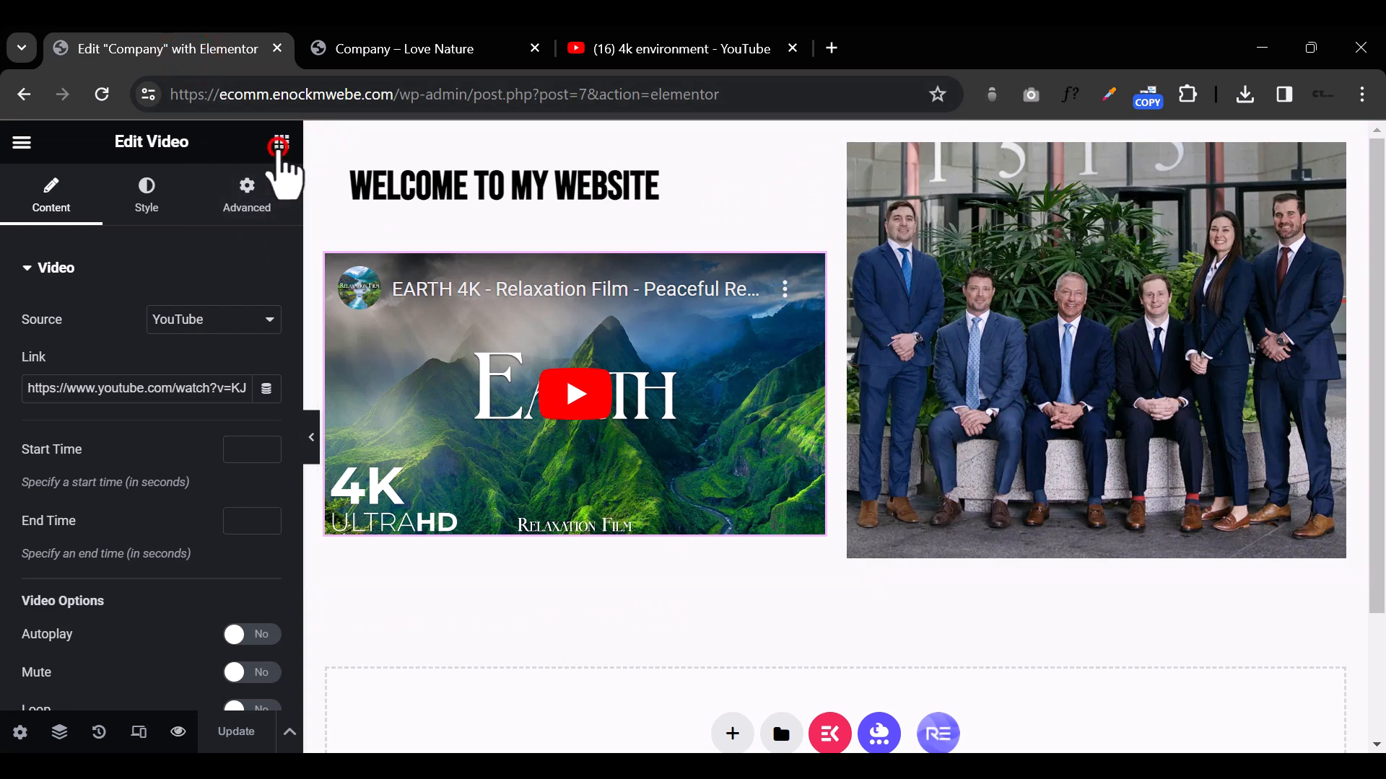
scroll(232, 501, down, 5)
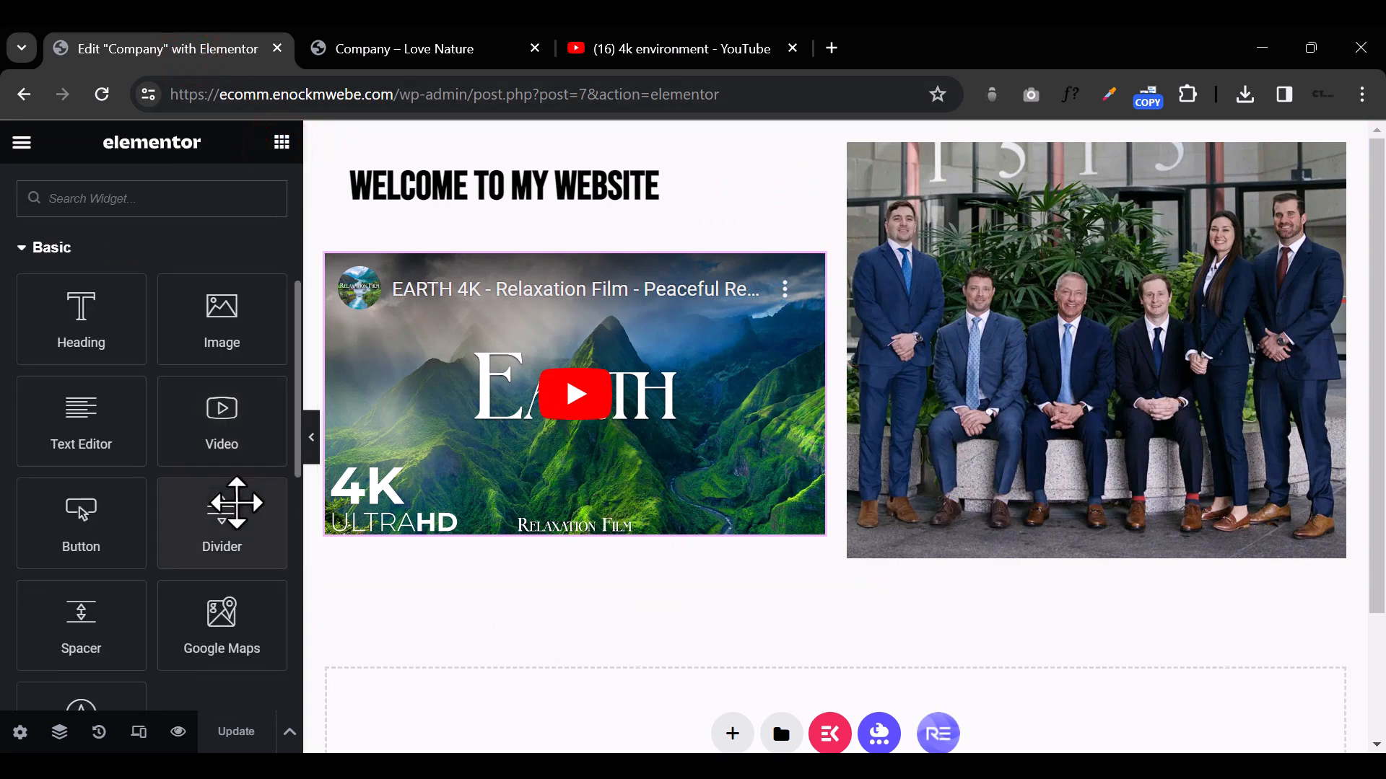
scroll(236, 503, down, 3)
mouse_move(217, 413)
mouse_down()
mouse_move(506, 563)
mouse_move(288, 470)
mouse_move(223, 411)
mouse_up()
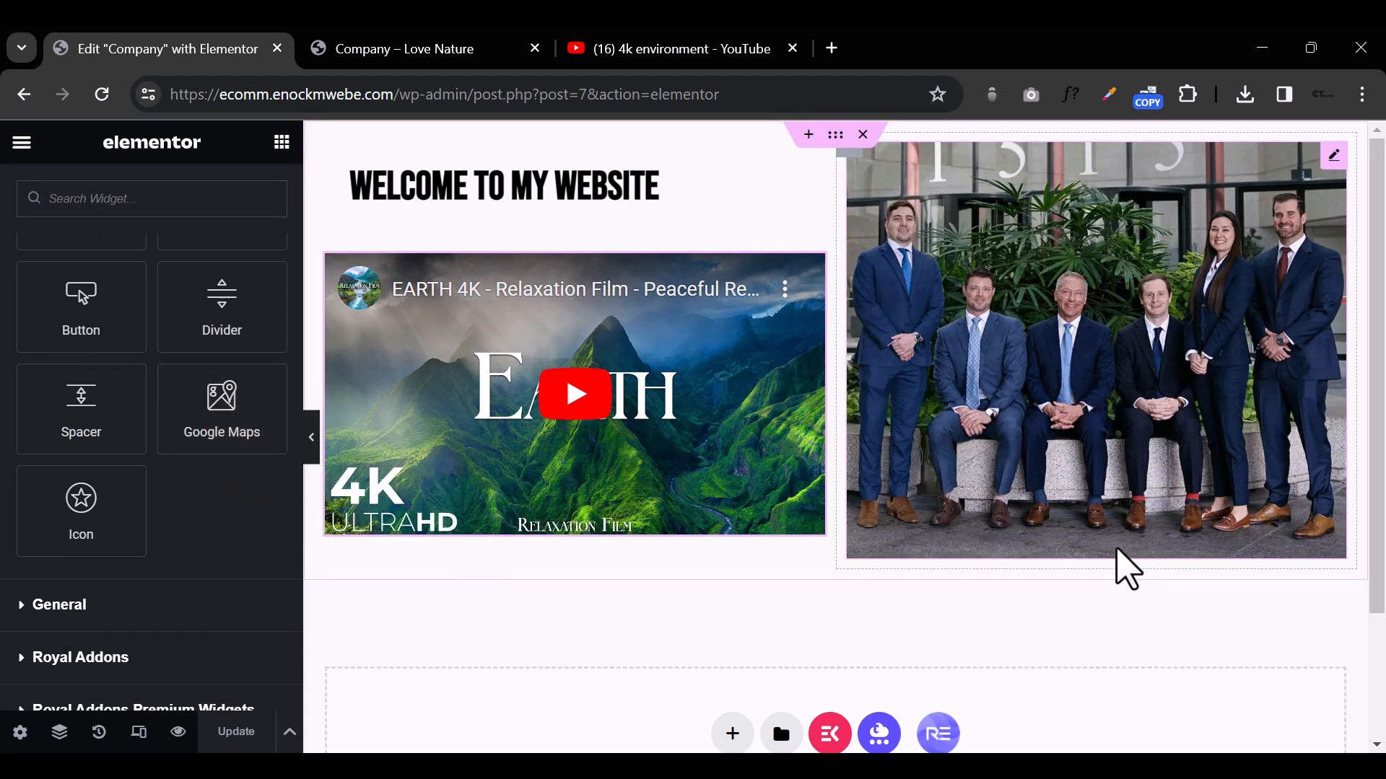
scroll(1126, 569, down, 2)
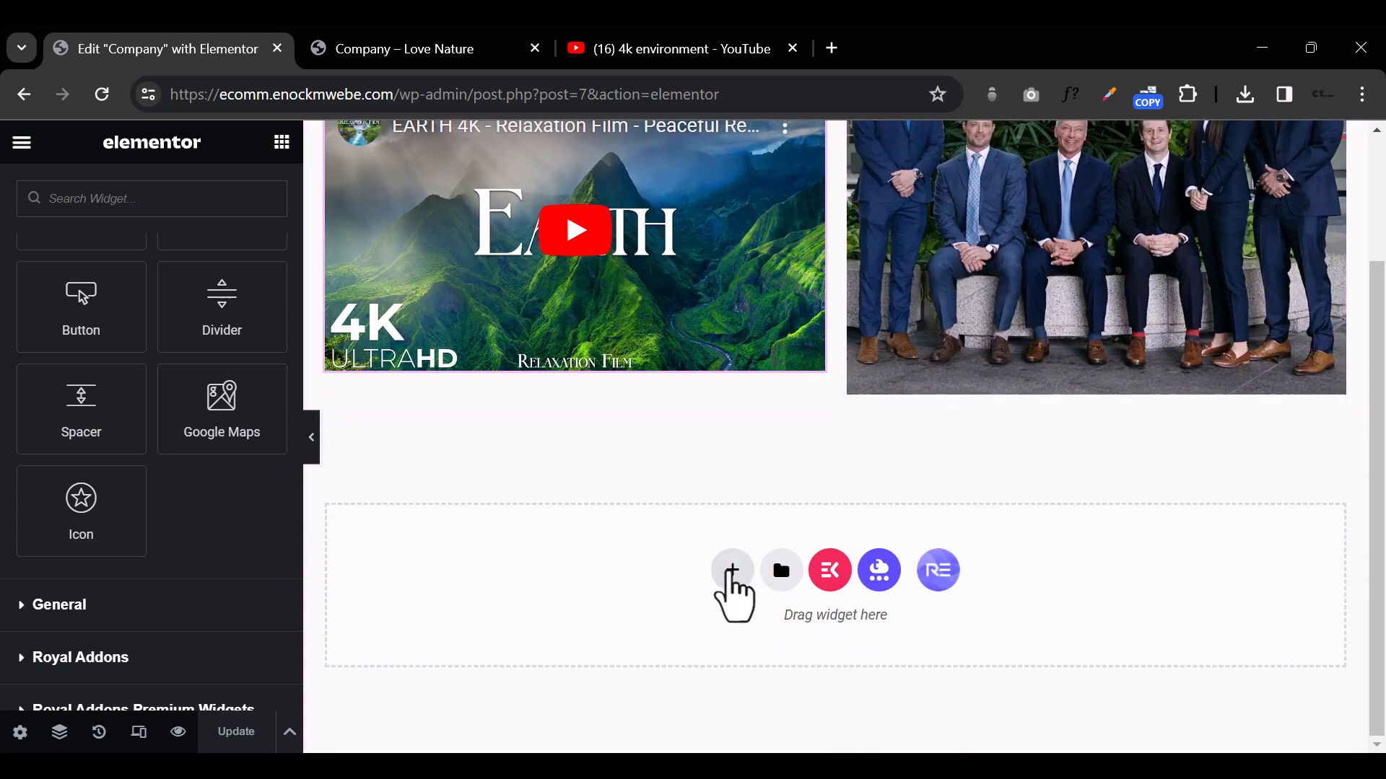
click(734, 574)
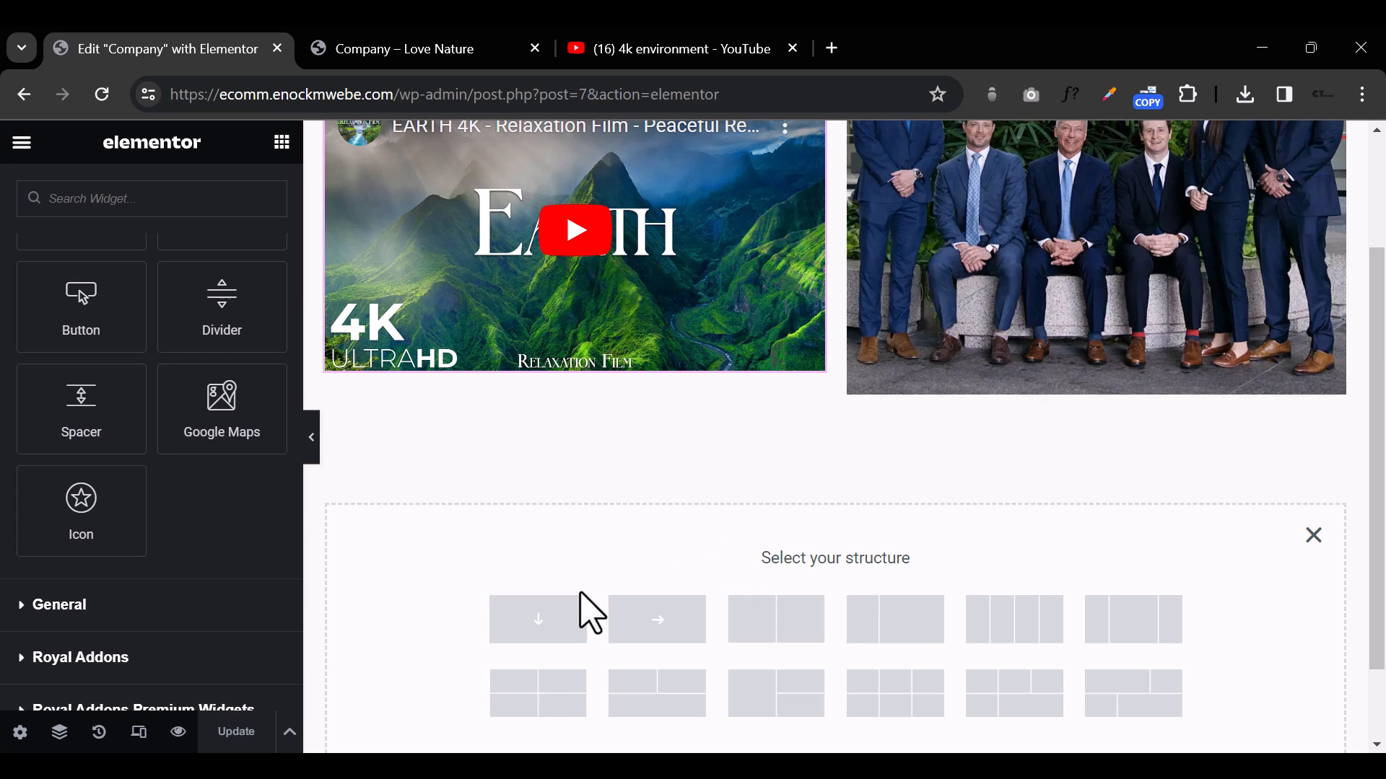
click(568, 615)
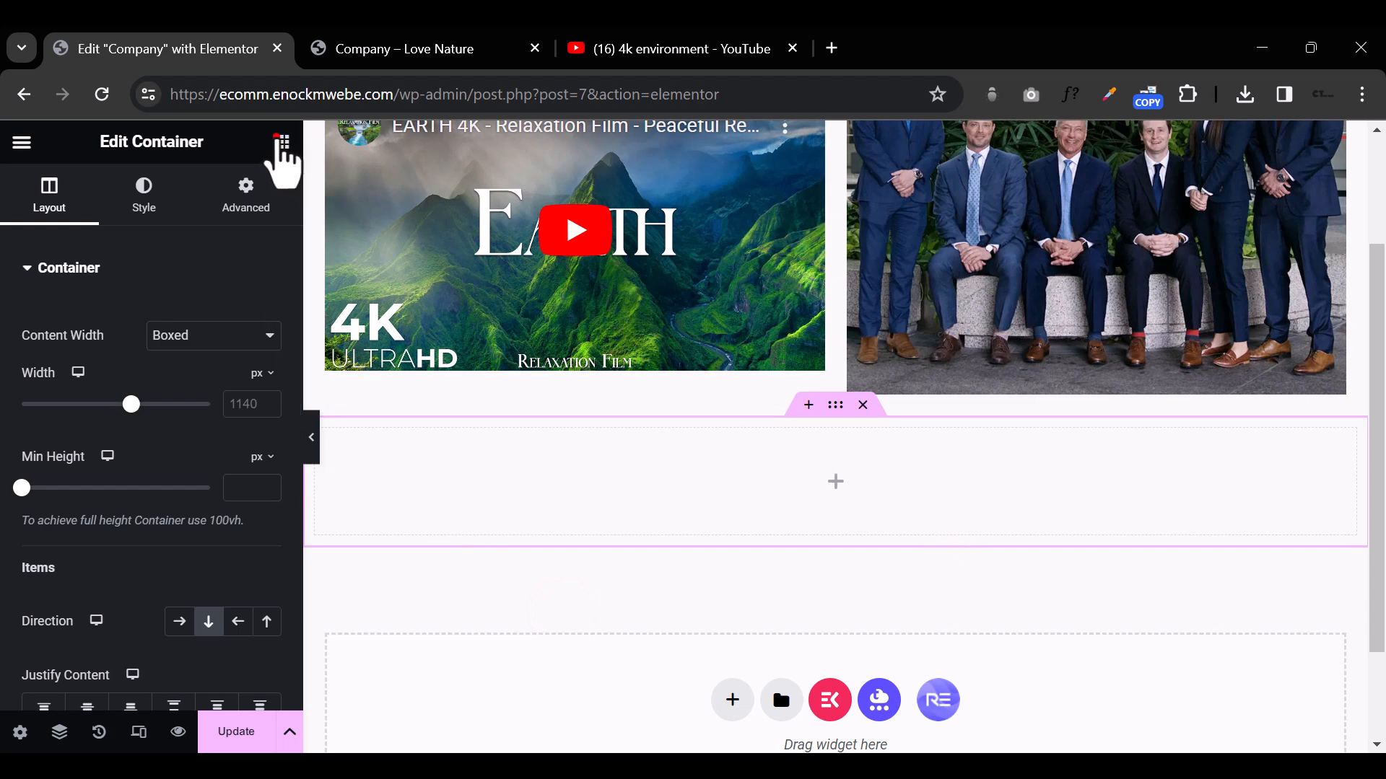
Step: Place a Google Maps widget in the new single-column container
click(282, 141)
scroll(173, 462, down, 3)
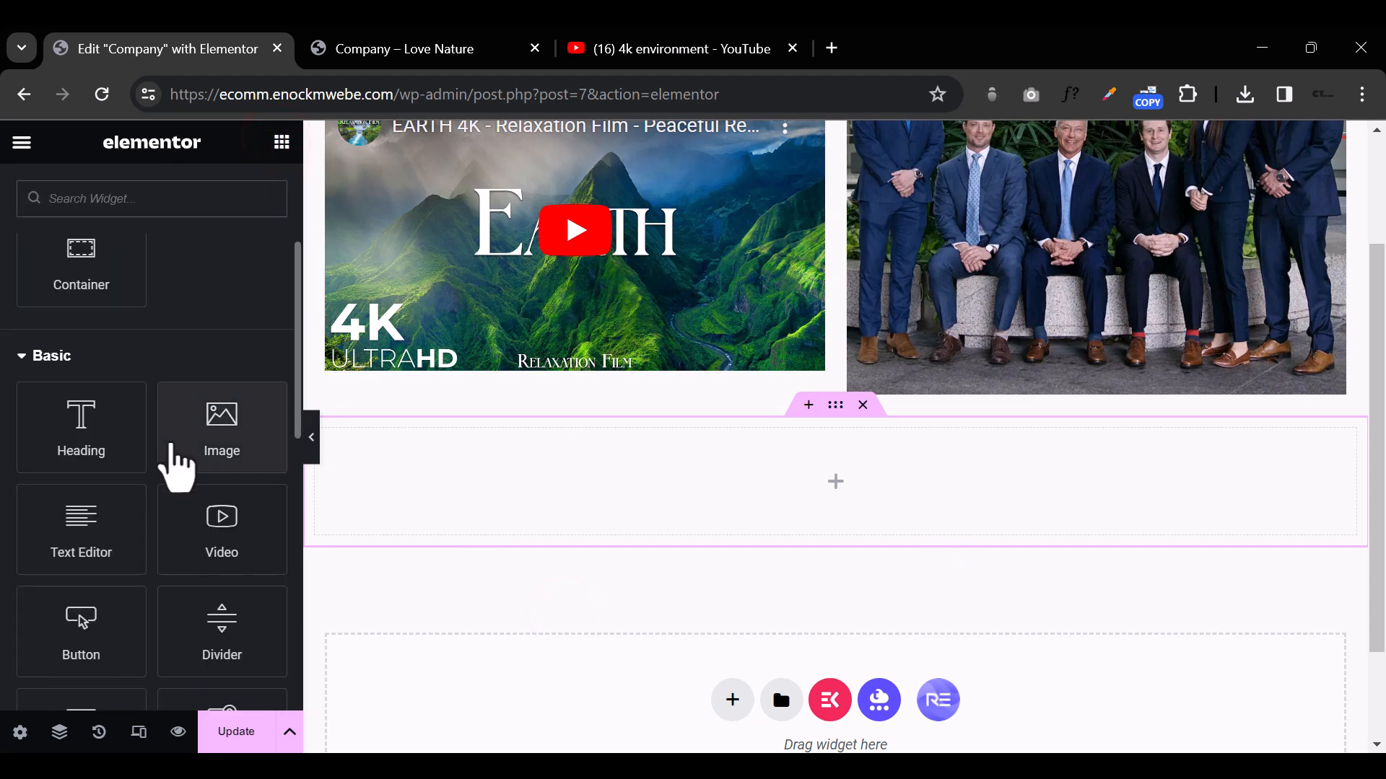
scroll(172, 613, down, 2)
drag(205, 624, 831, 489)
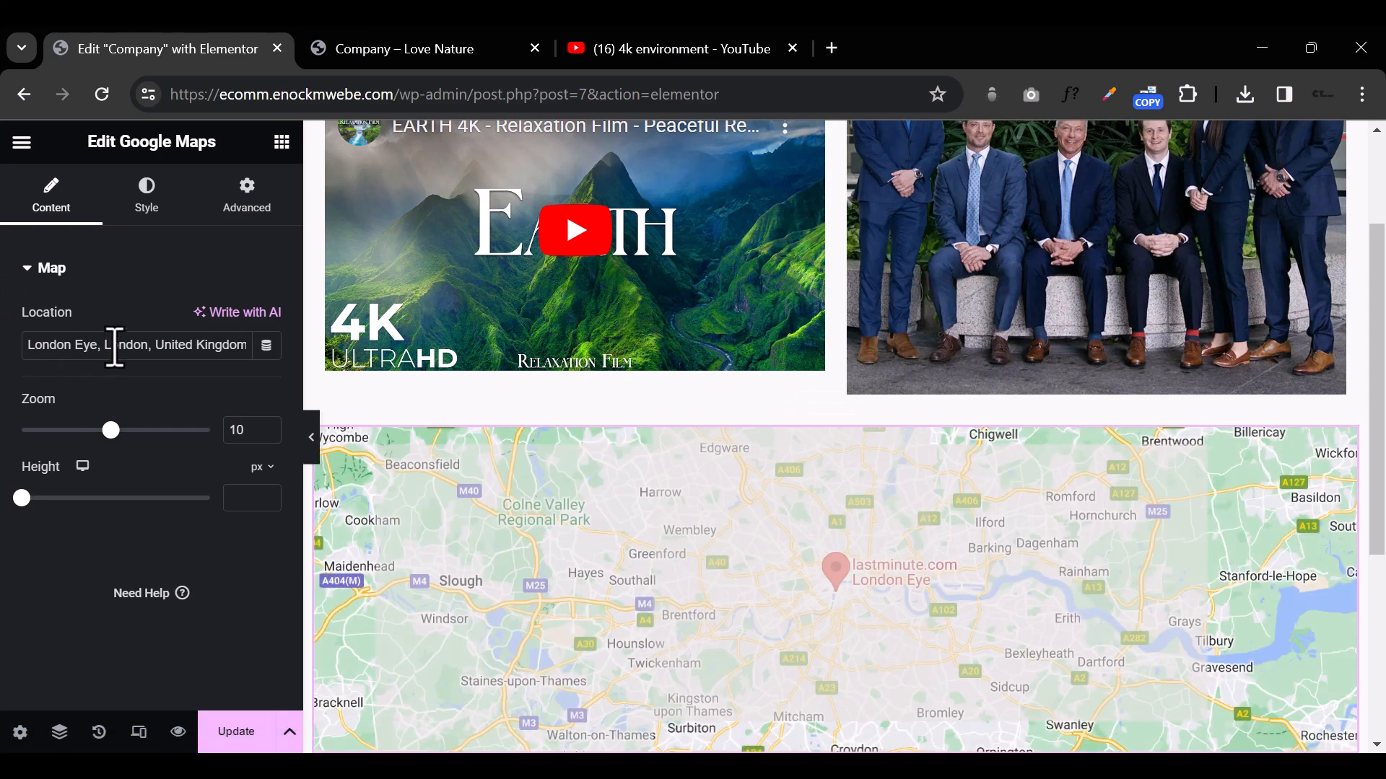
Step: Set the map's location to Brisbane
triple_click(192, 334)
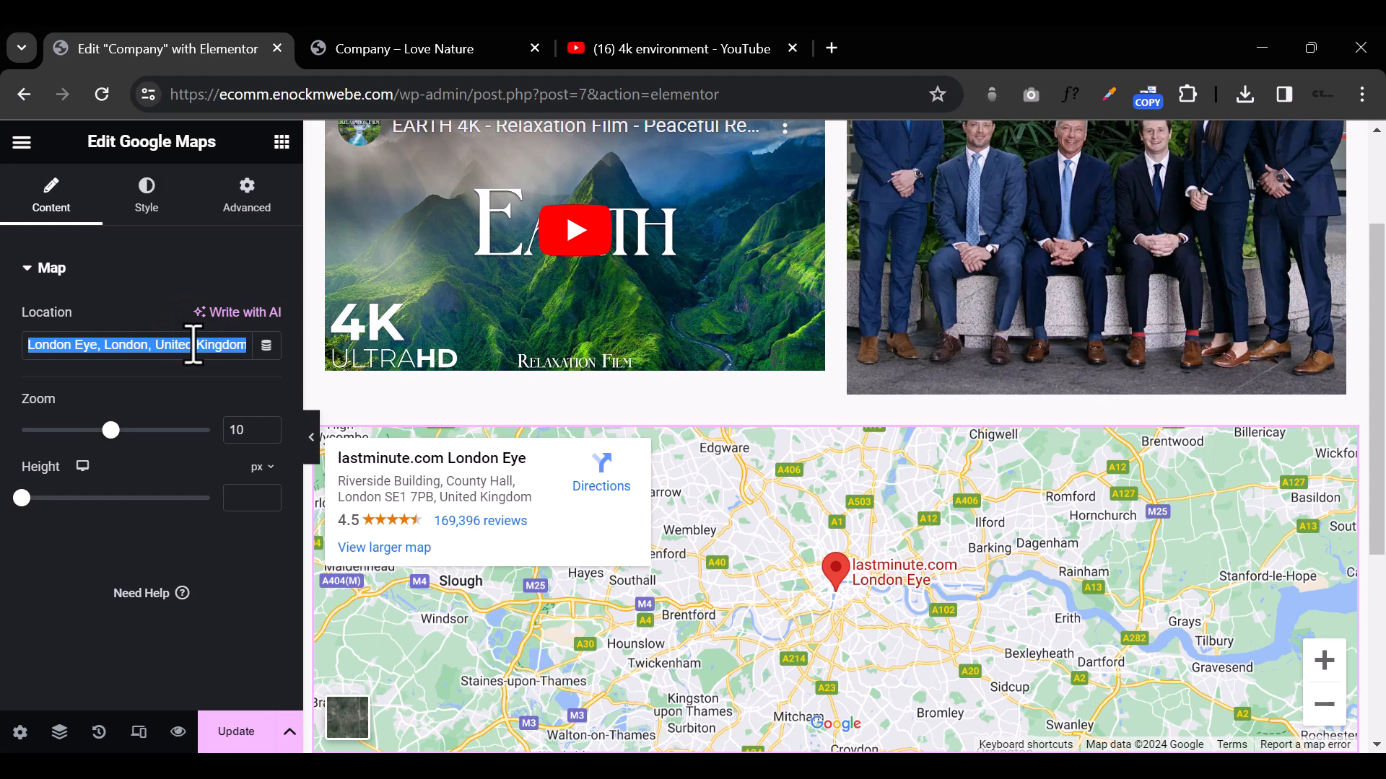
triple_click(217, 345)
text(Bris)
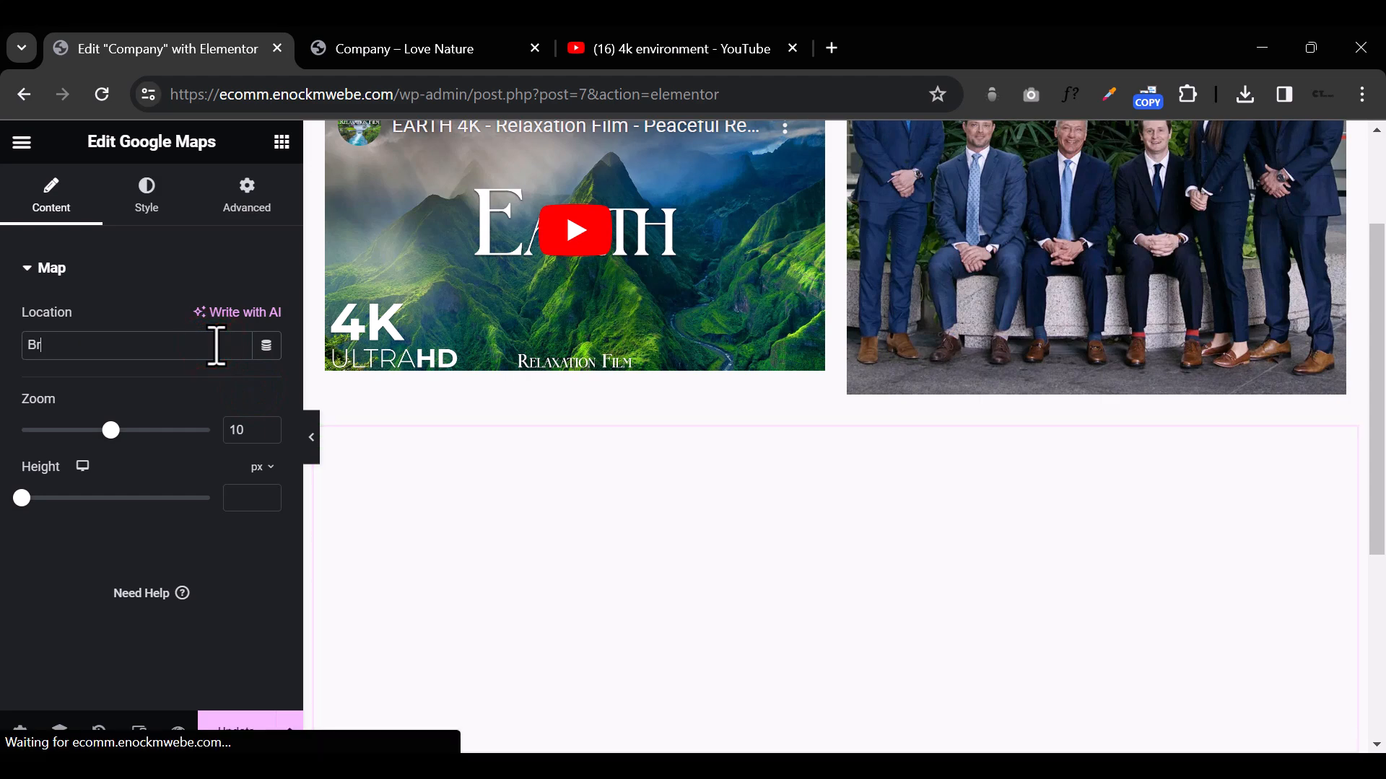
text(bane)
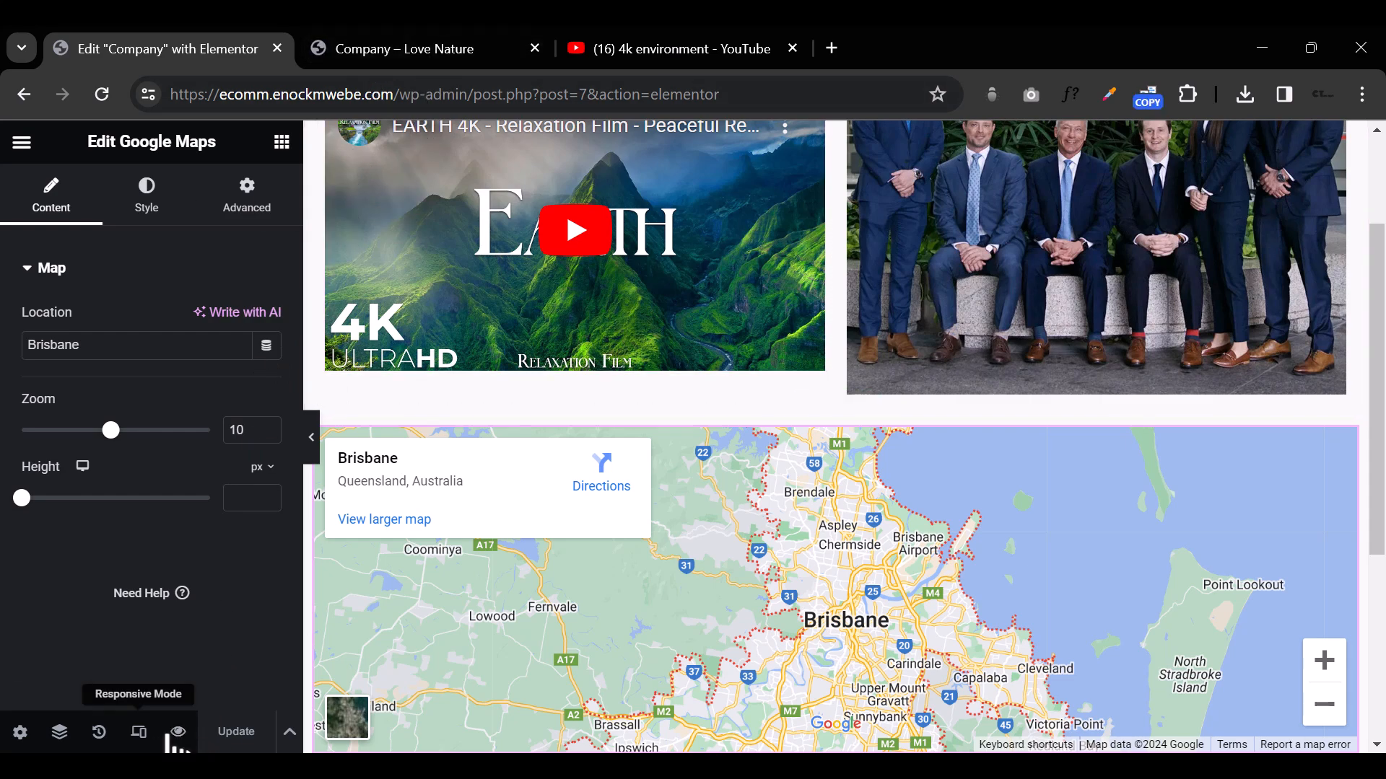
Step: Check the map section on the Company page preview and return to the Elementor editor
click(421, 50)
scroll(866, 565, down, 4)
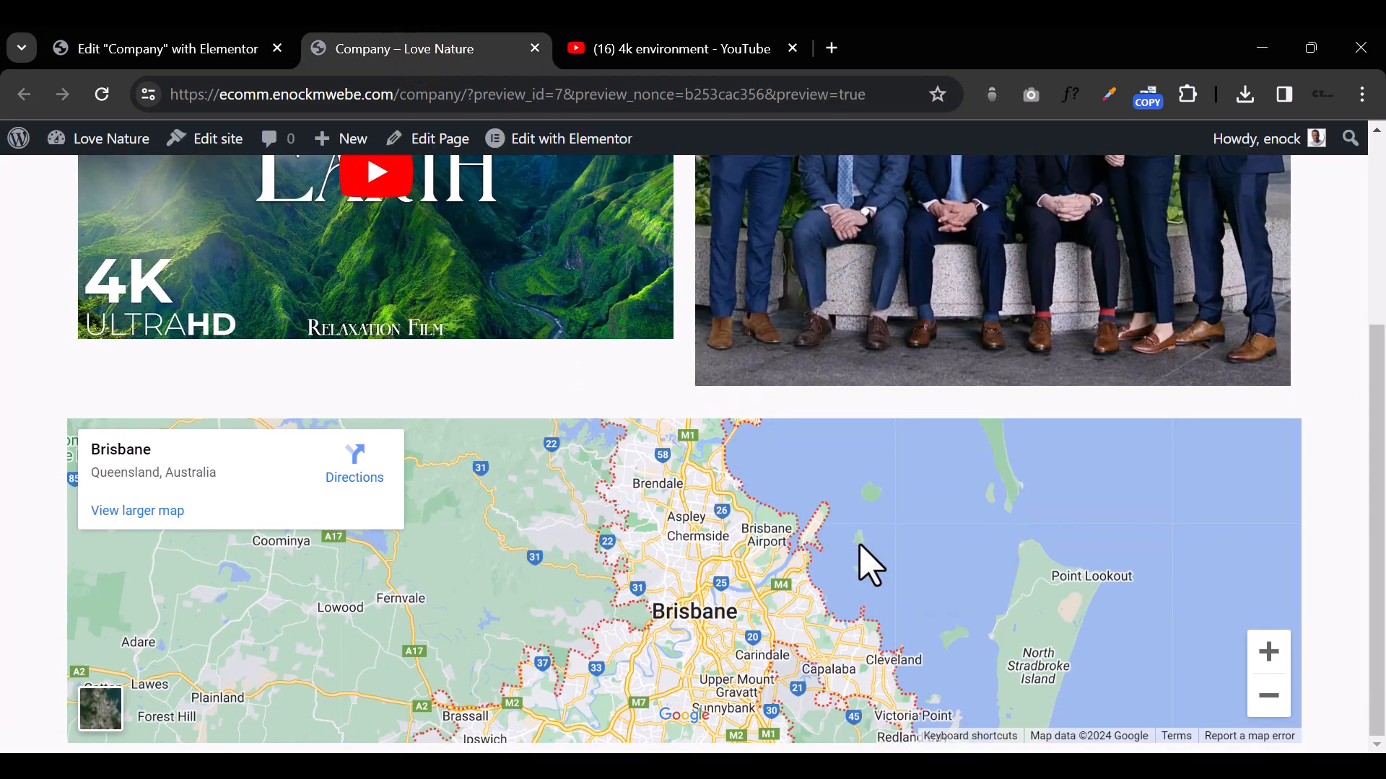
scroll(841, 586, down, 2)
scroll(837, 584, up, 2)
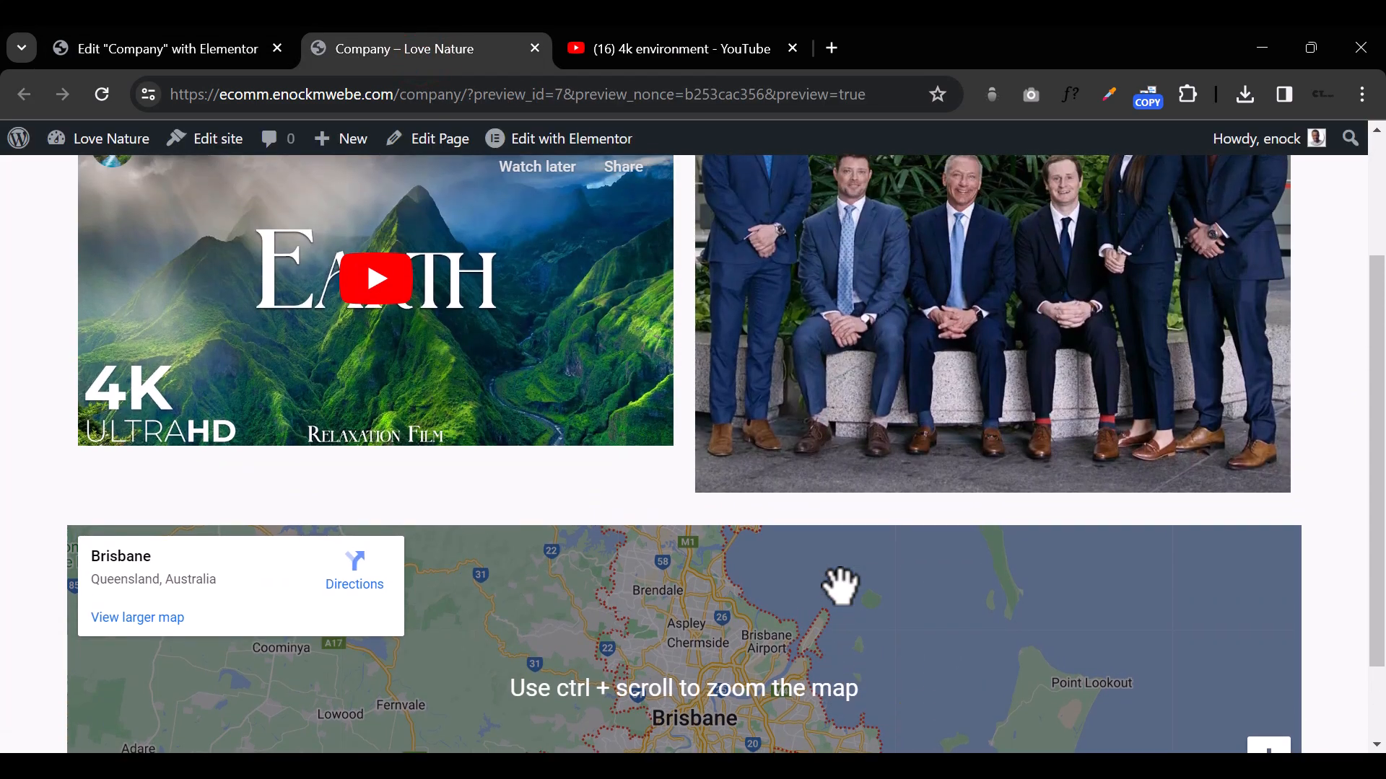
scroll(835, 584, down, 2)
click(177, 45)
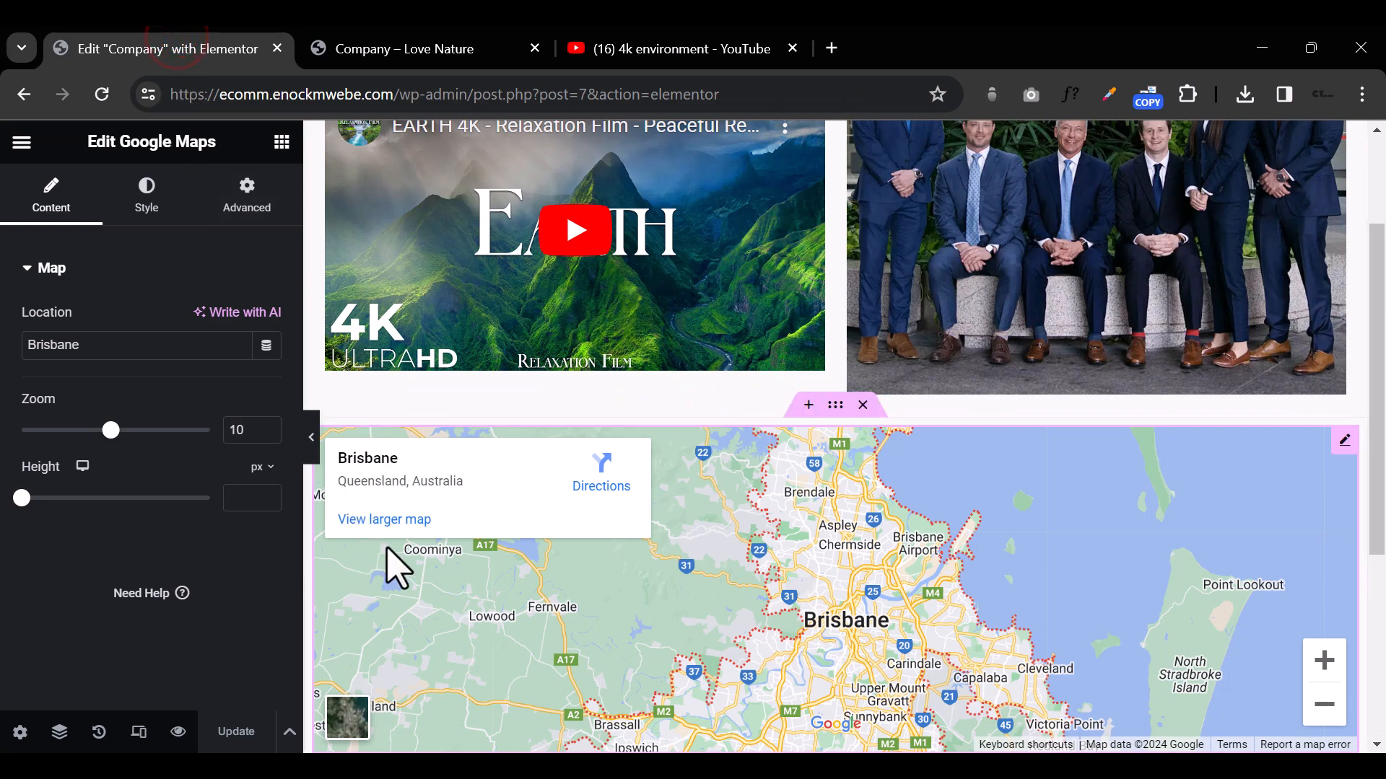
Step: Look through the available widget categories and search the widgets for "ac"
scroll(705, 619, down, 5)
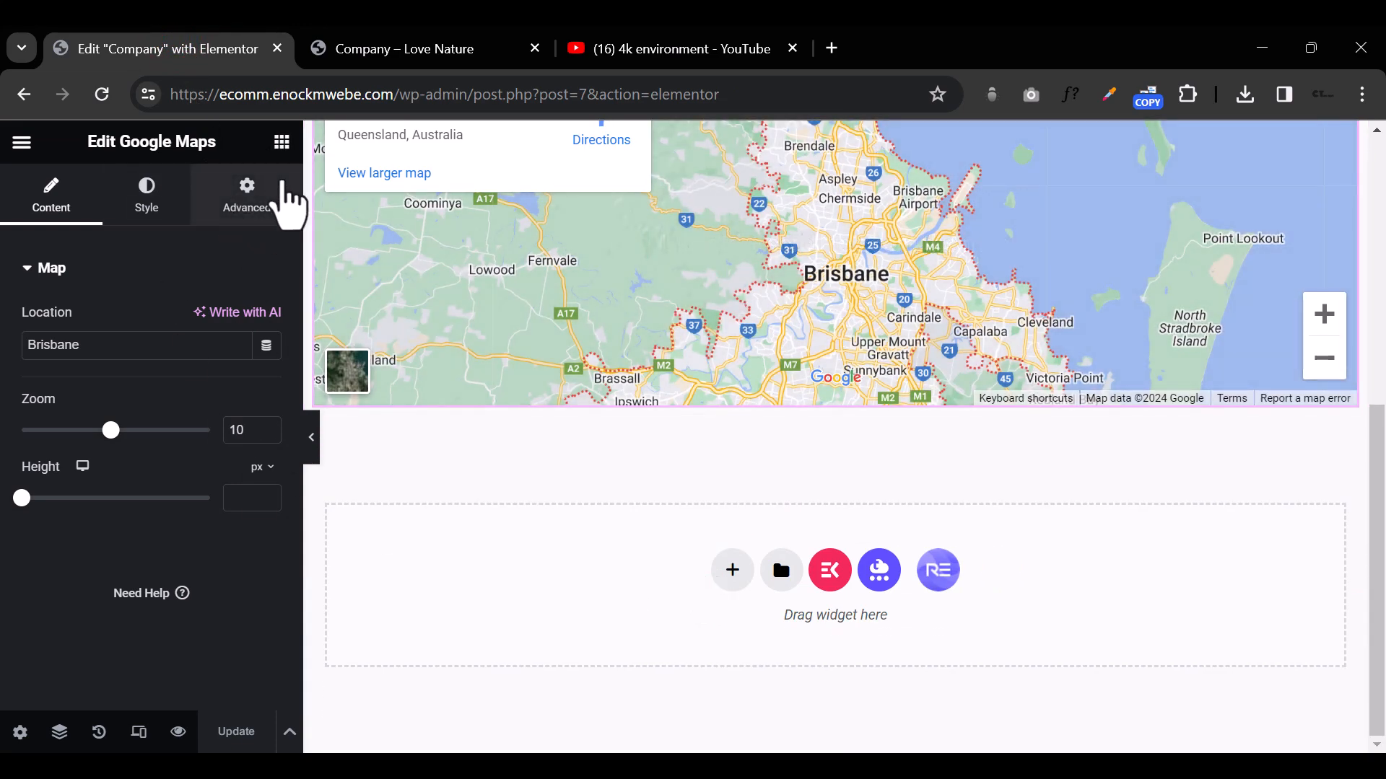
click(284, 142)
scroll(246, 570, down, 5)
scroll(245, 571, down, 4)
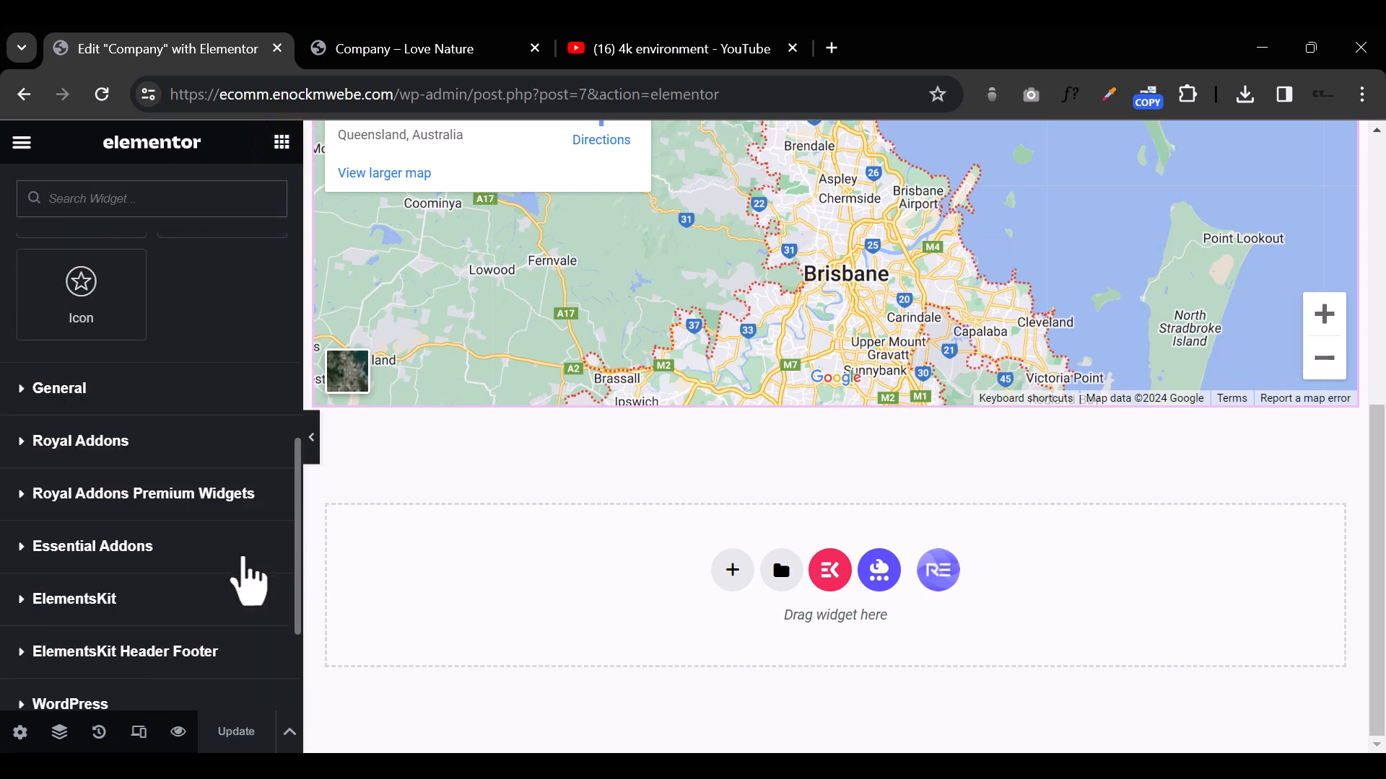
scroll(245, 577, up, 5)
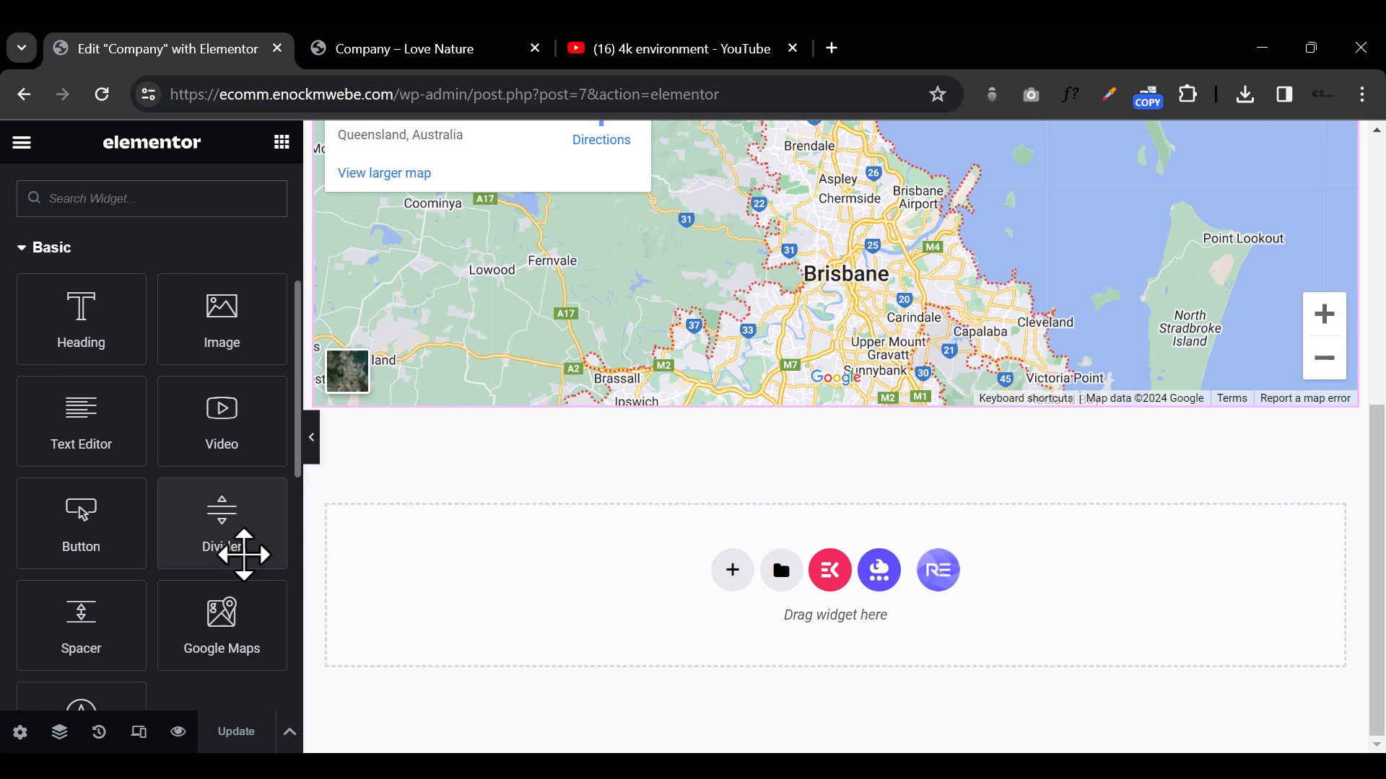
scroll(247, 572, down, 4)
scroll(247, 577, up, 8)
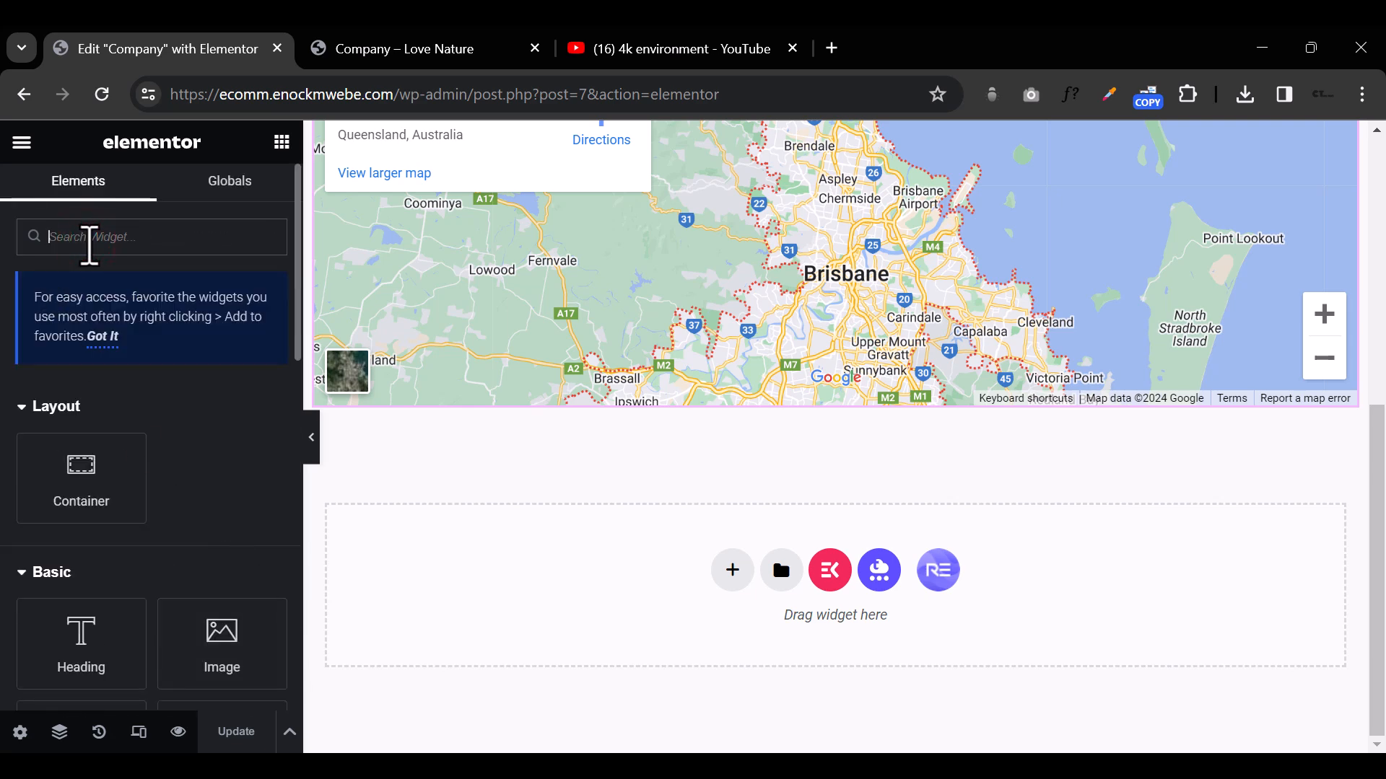
text(ad)
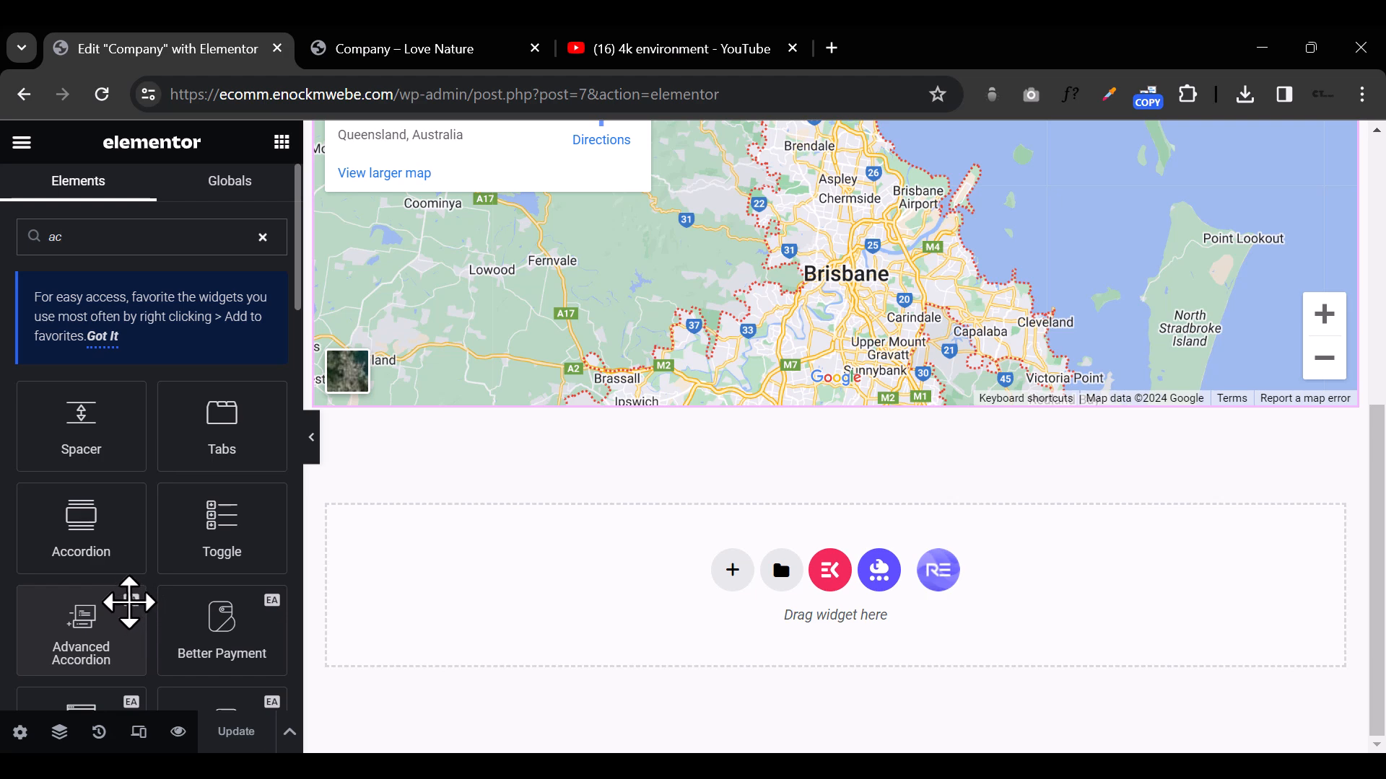
Step: Add a container with two equal columns in the empty area below the map
drag(74, 532, 738, 575)
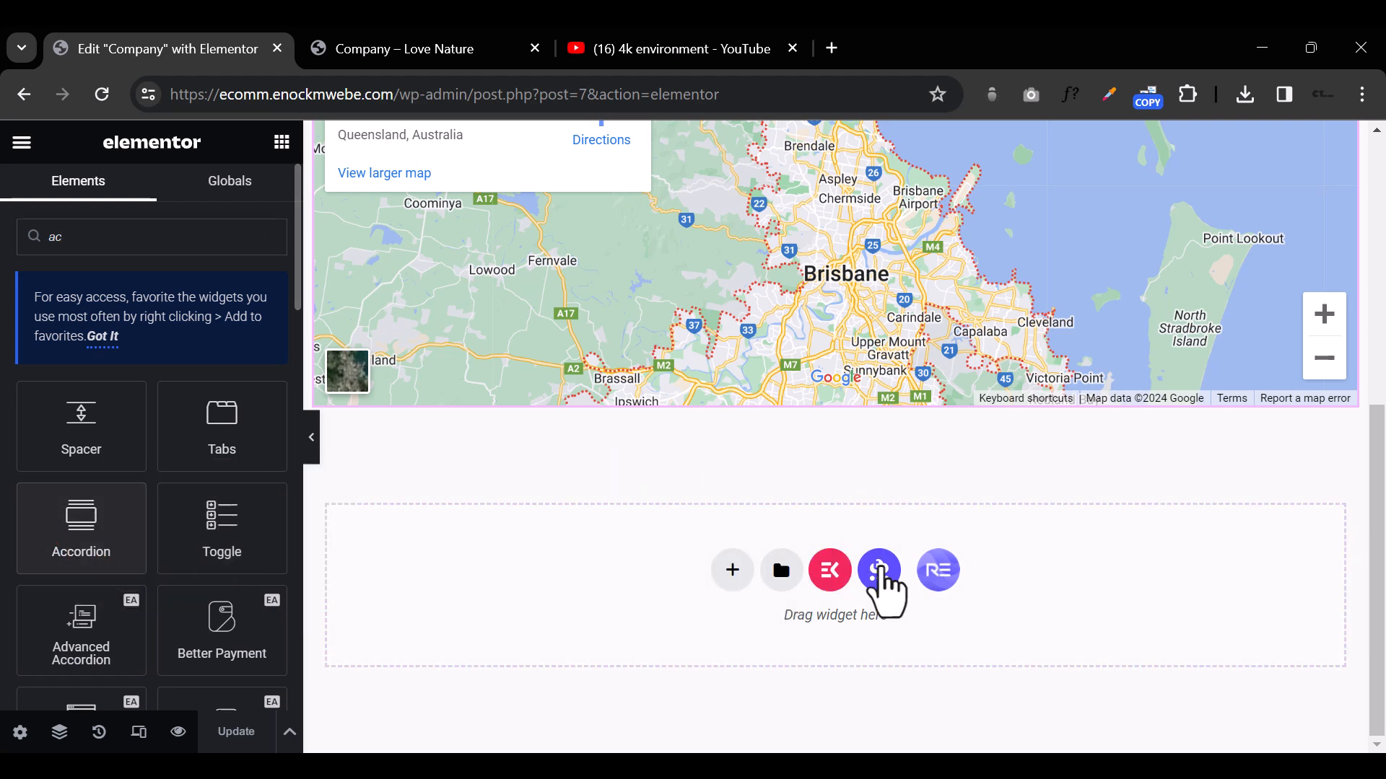
click(734, 574)
click(795, 618)
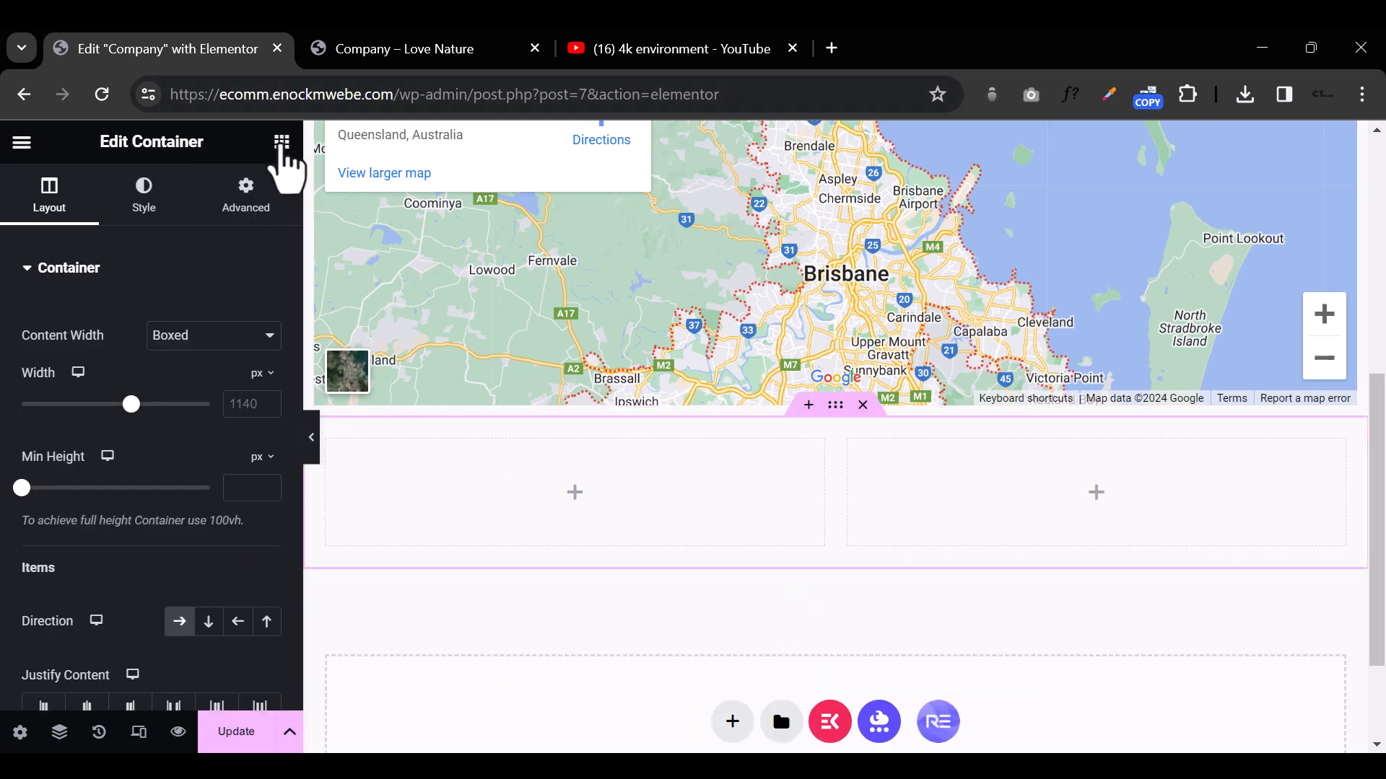
Step: Search the widgets for "accor" and place an Accordion widget in the left column of the new container
click(282, 142)
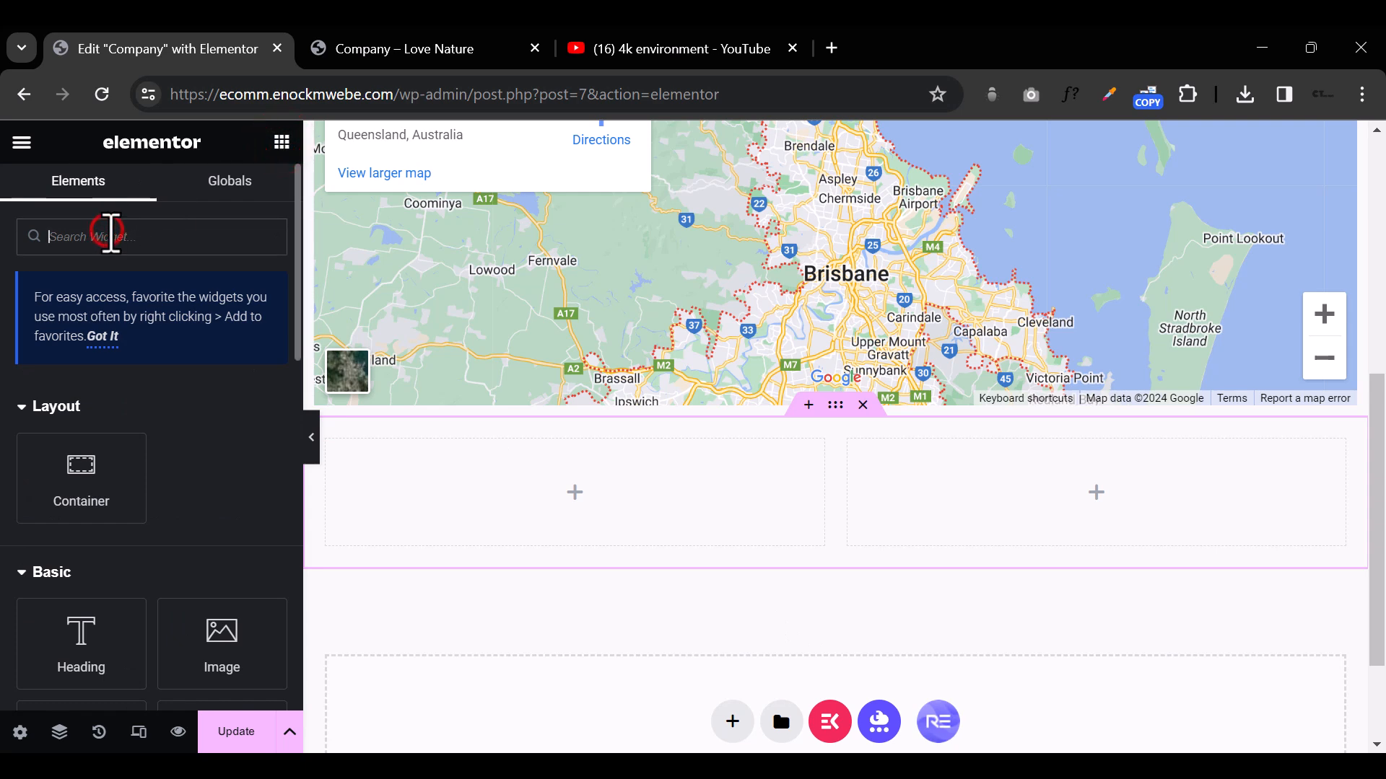
text(acco)
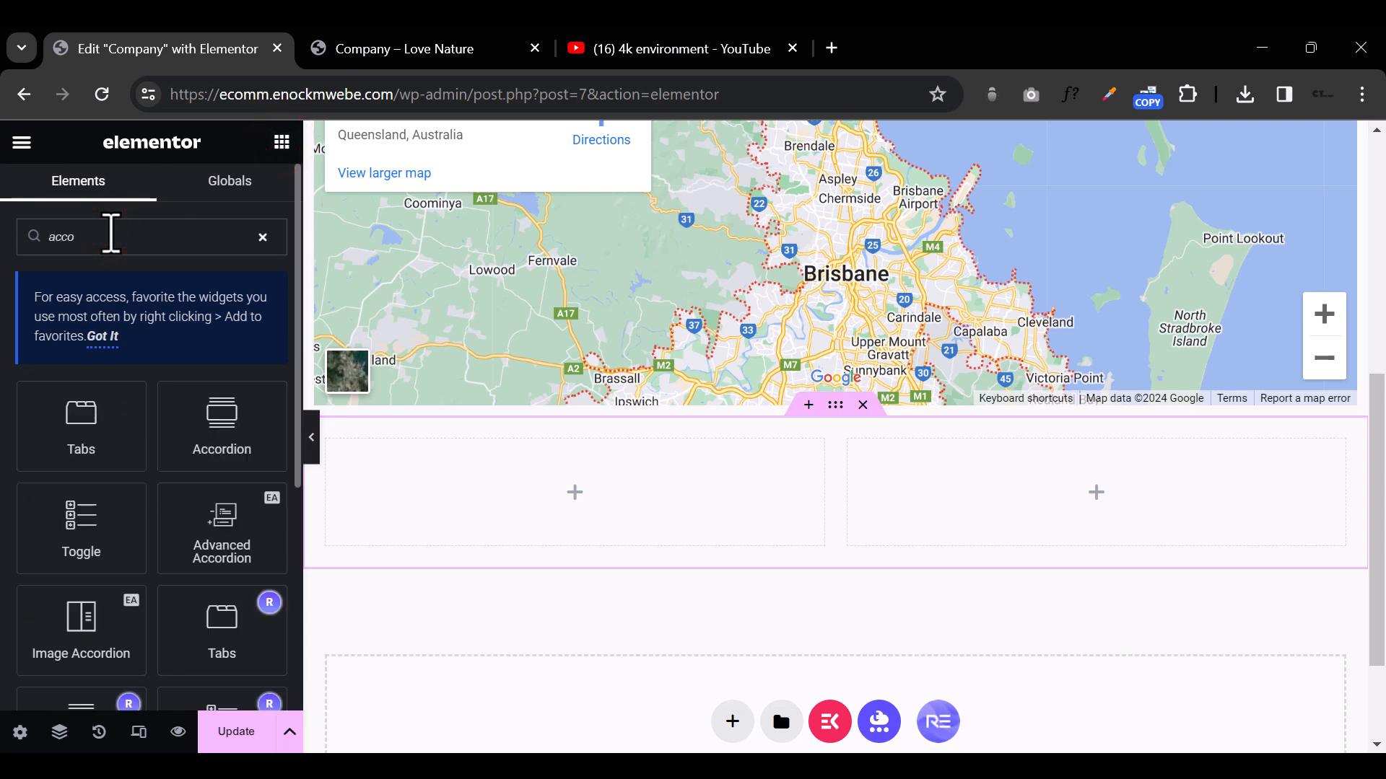
text(r)
scroll(96, 553, down, 2)
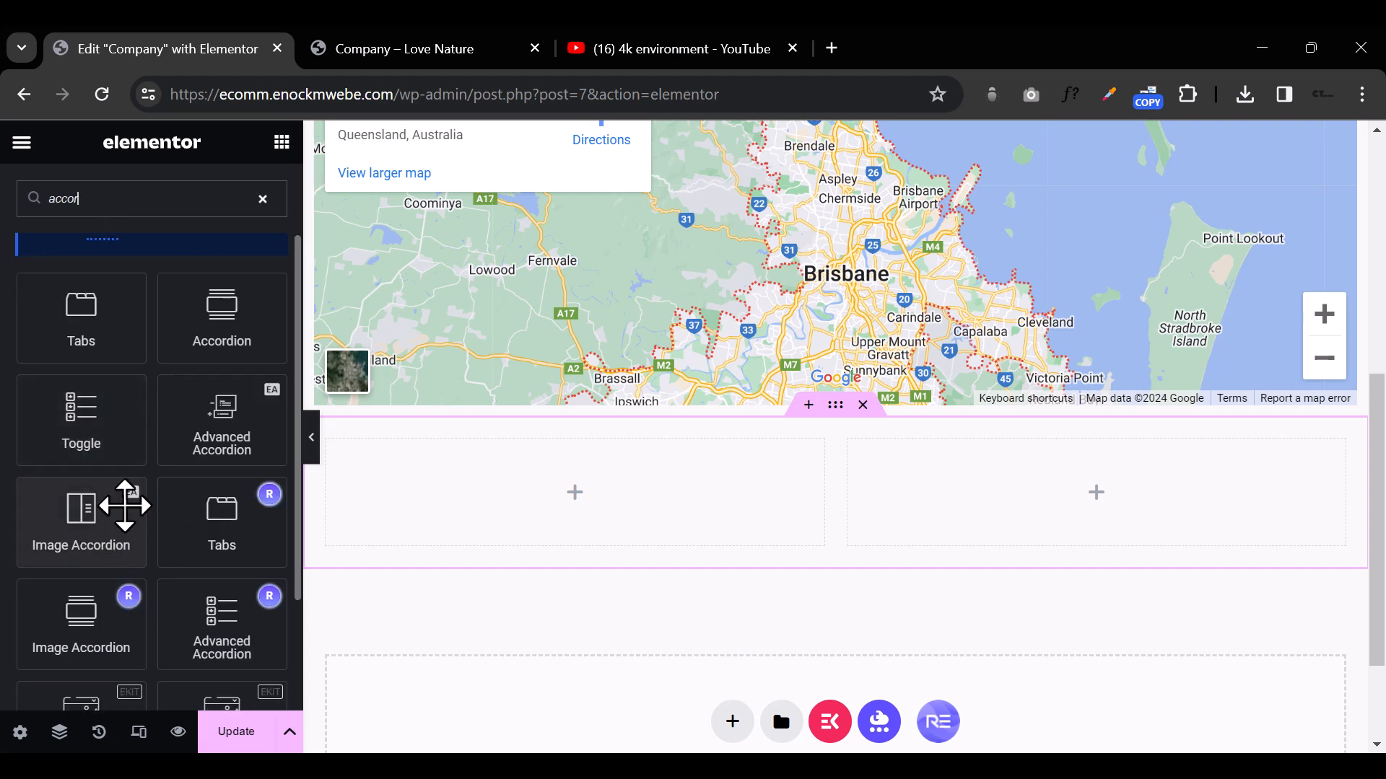
drag(232, 310, 597, 503)
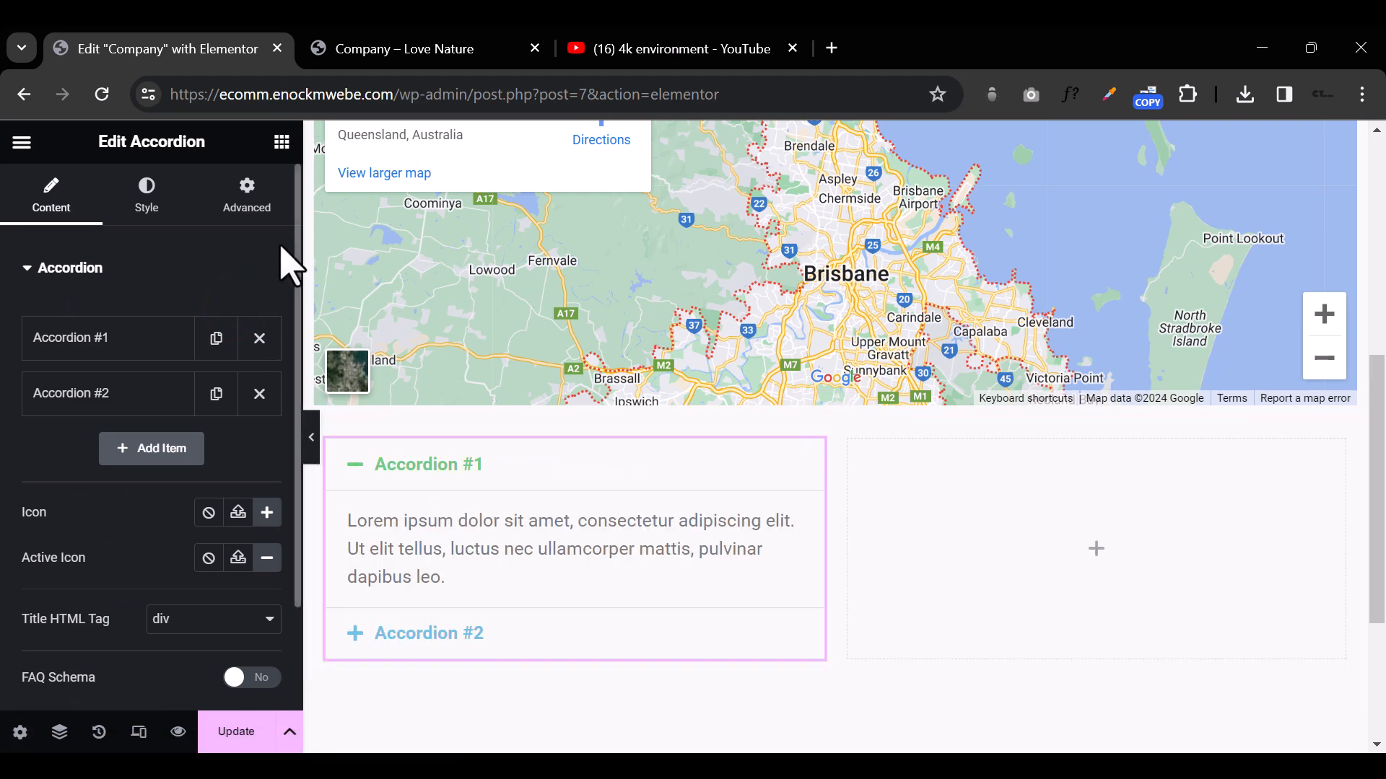
Step: Find the Advanced Accordion widget with the search "accor" and place it in the container's empty right column
click(281, 142)
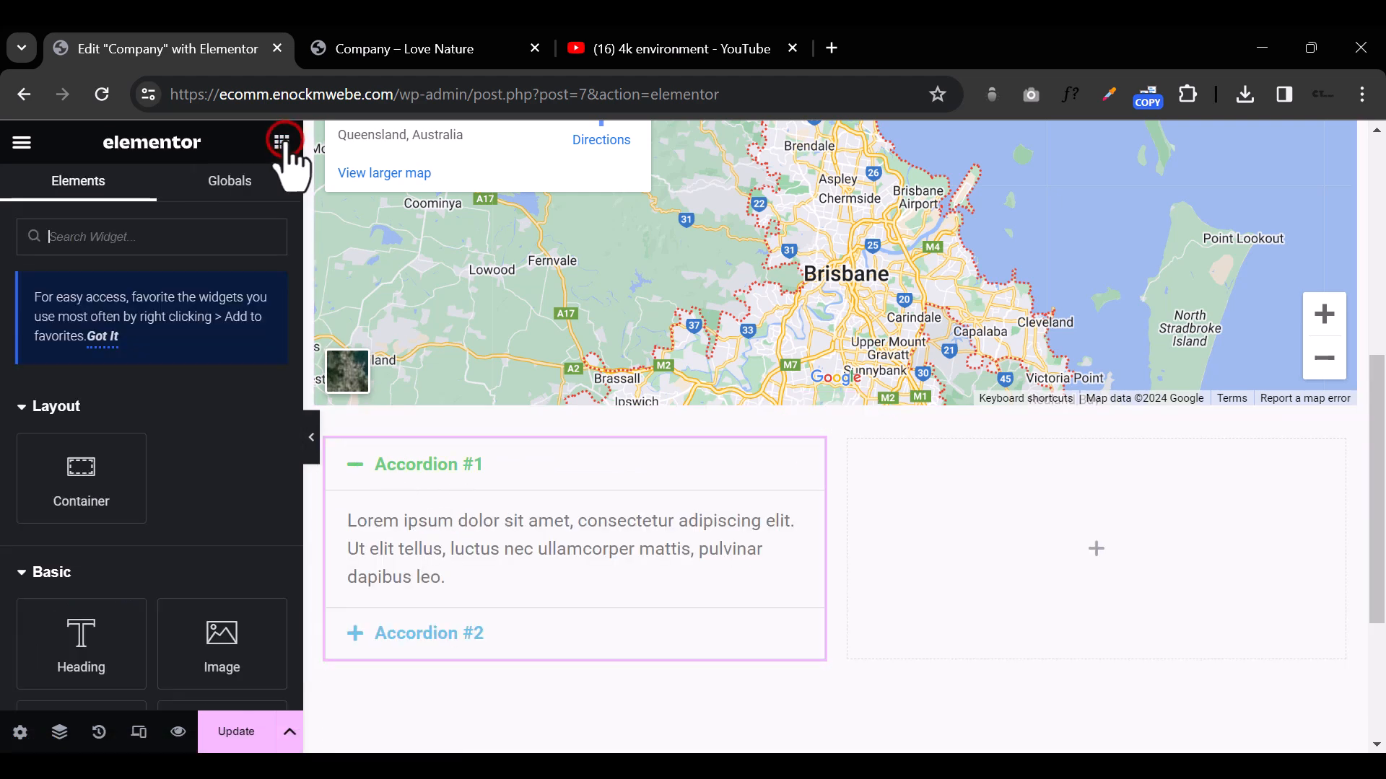
click(148, 238)
text(accor)
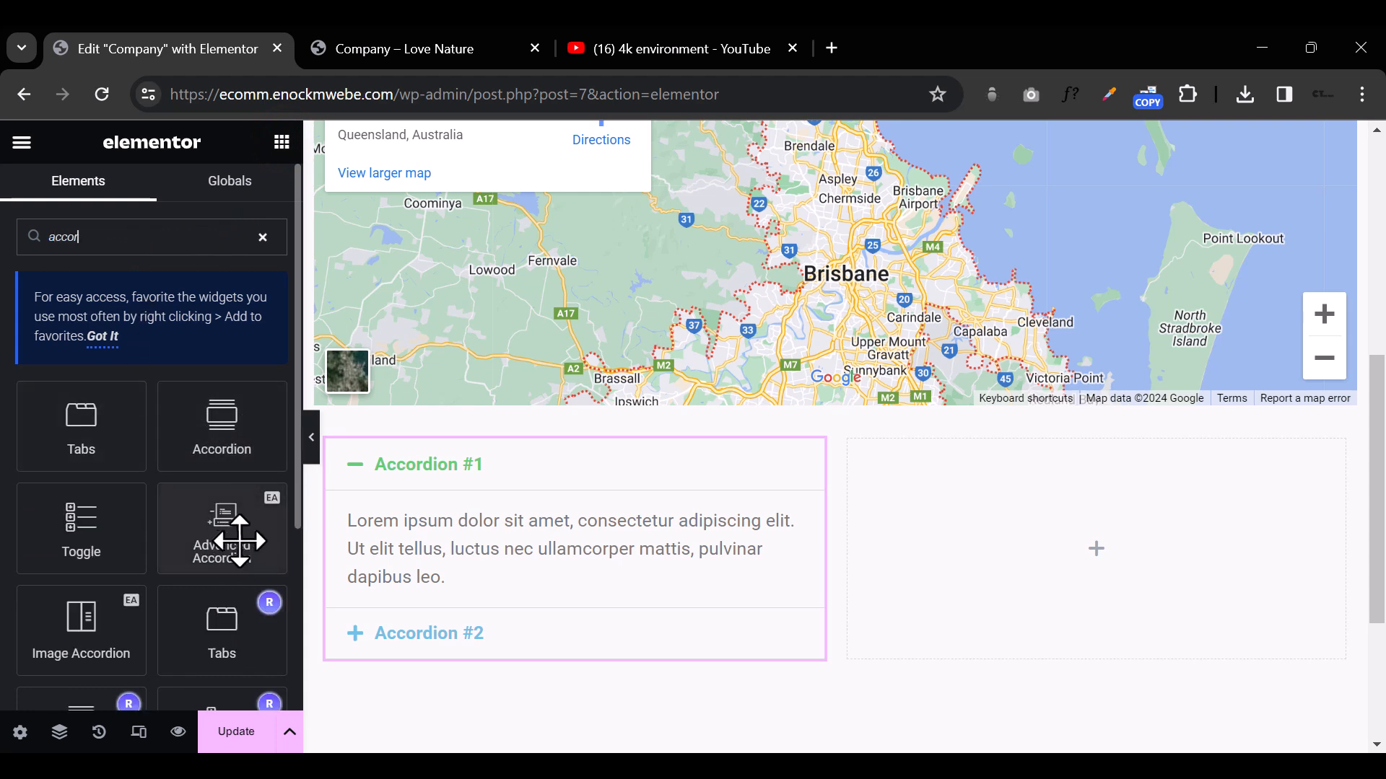
drag(245, 553, 1079, 542)
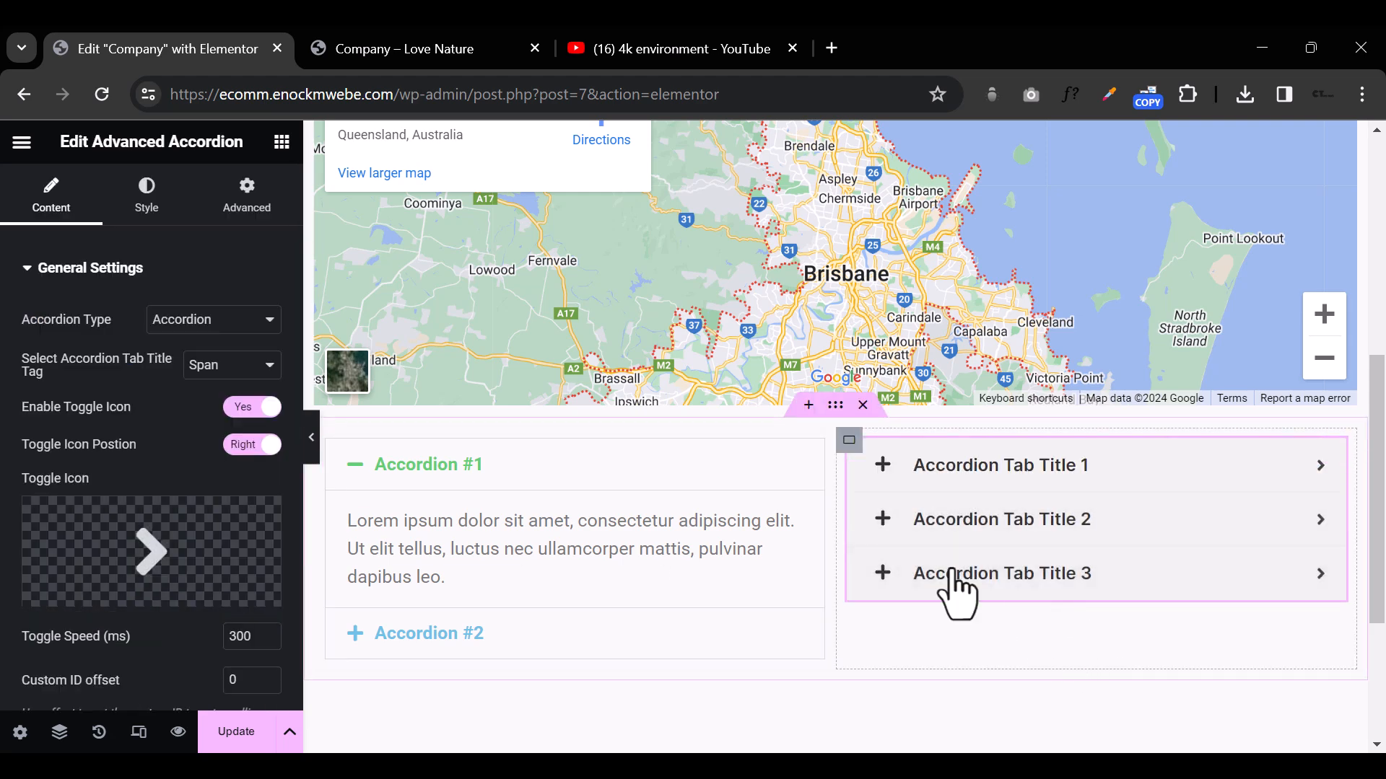
Step: View the page at full width, test expanding and collapsing the items of both accordions, and return to the widget settings
click(315, 444)
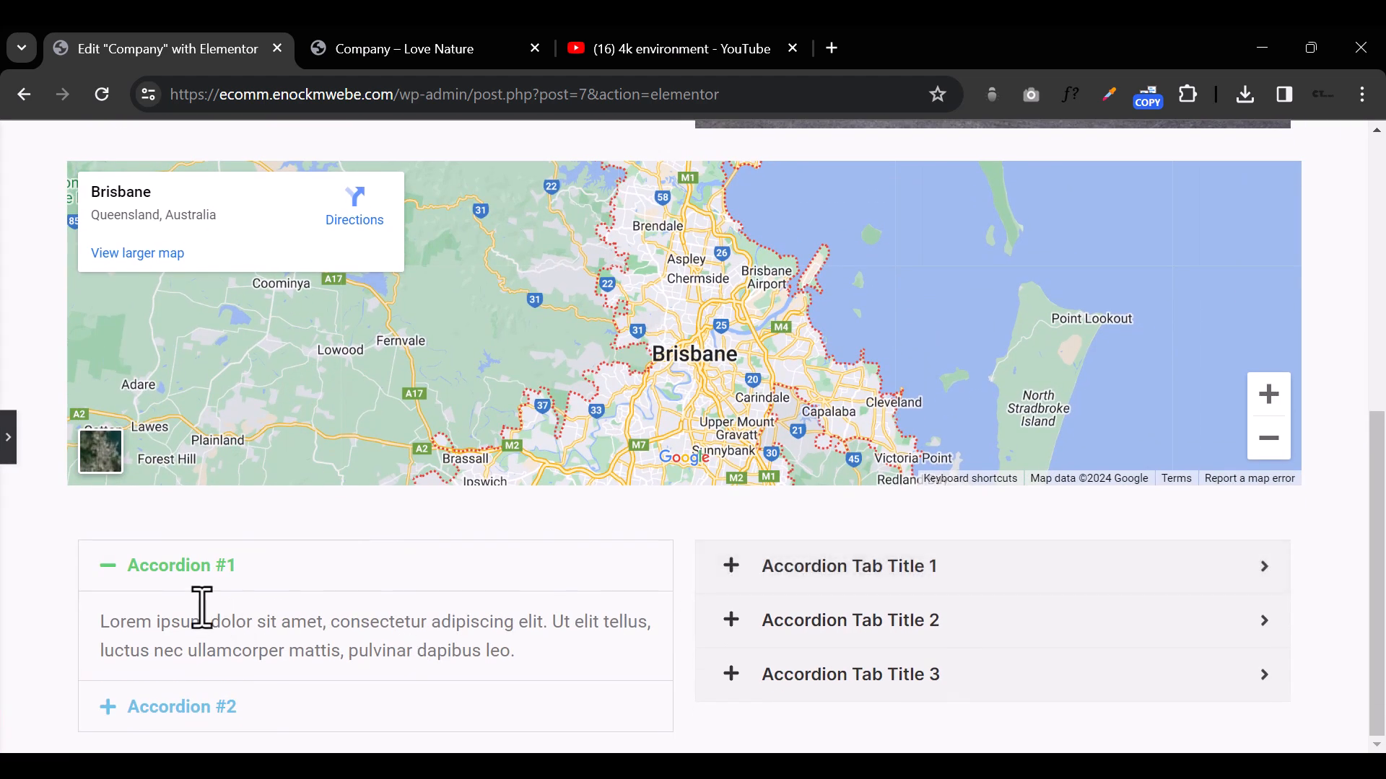
click(109, 566)
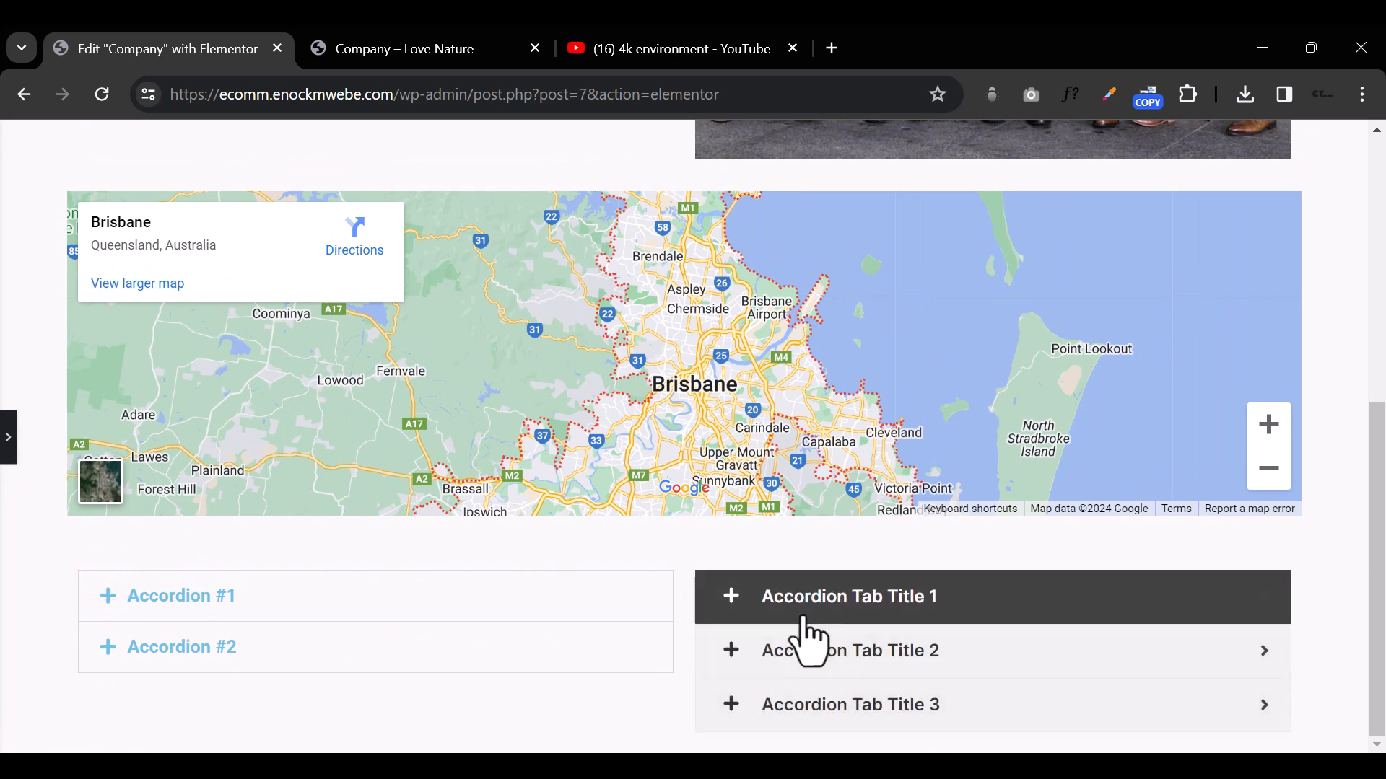
click(736, 605)
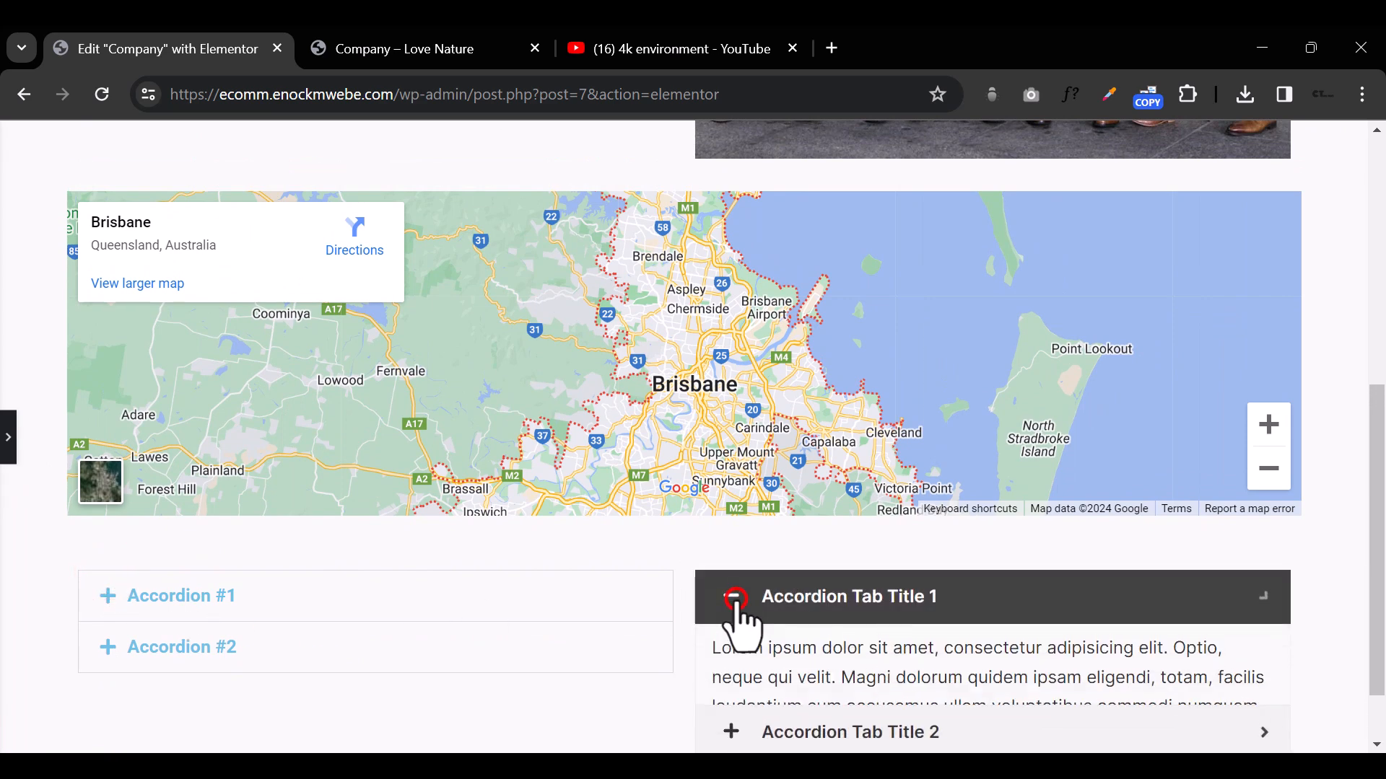
click(734, 599)
click(733, 668)
click(732, 664)
click(734, 704)
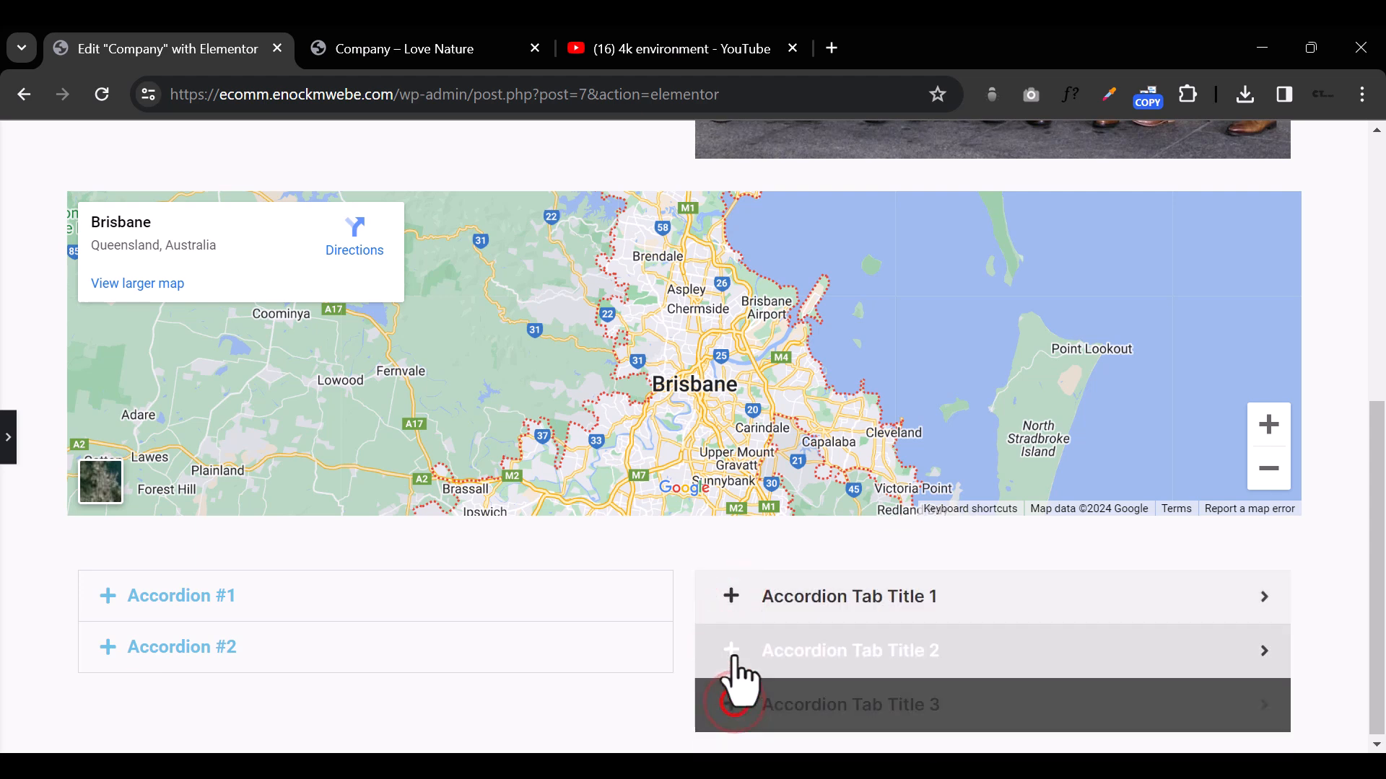
click(731, 606)
click(9, 440)
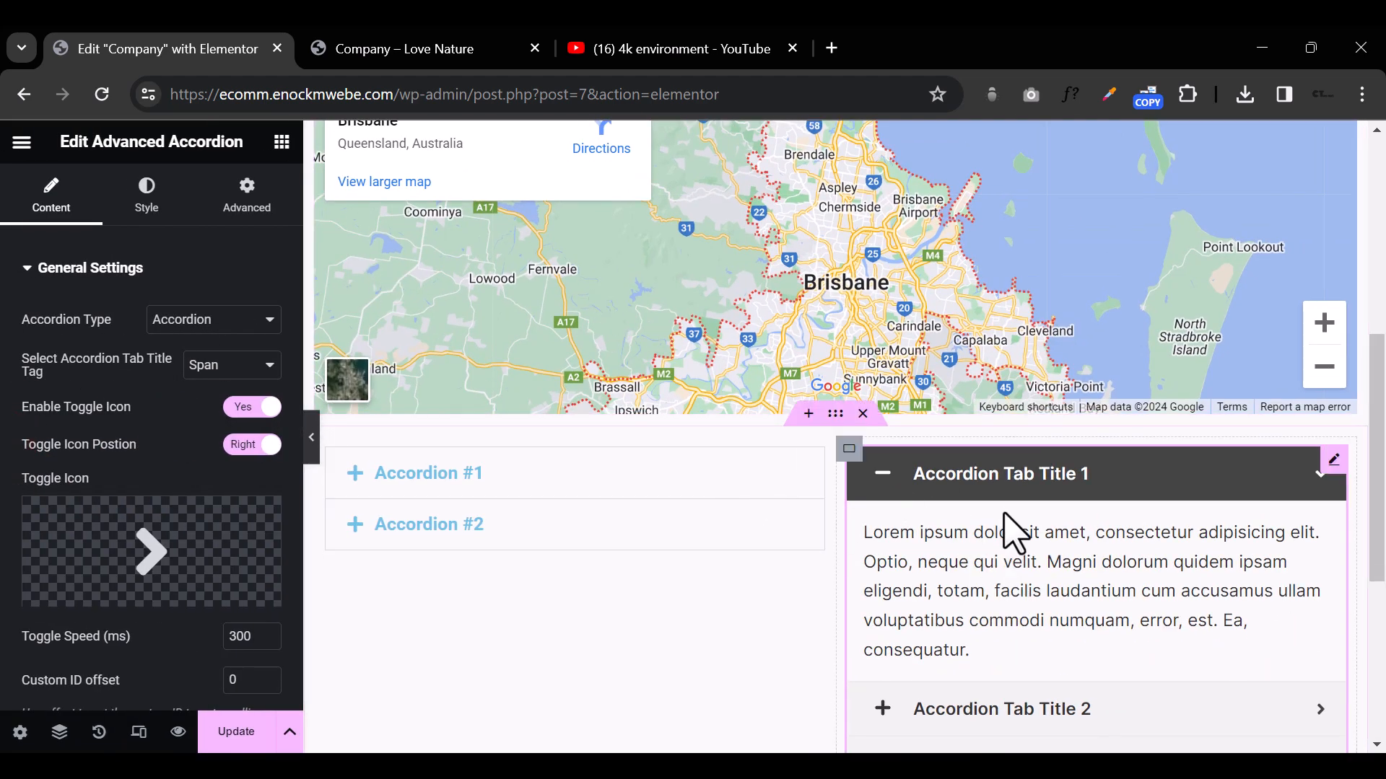
Step: Try placing an Image Accordion widget beneath the Advanced Accordion in the right column
scroll(1014, 534, down, 2)
scroll(1013, 532, down, 4)
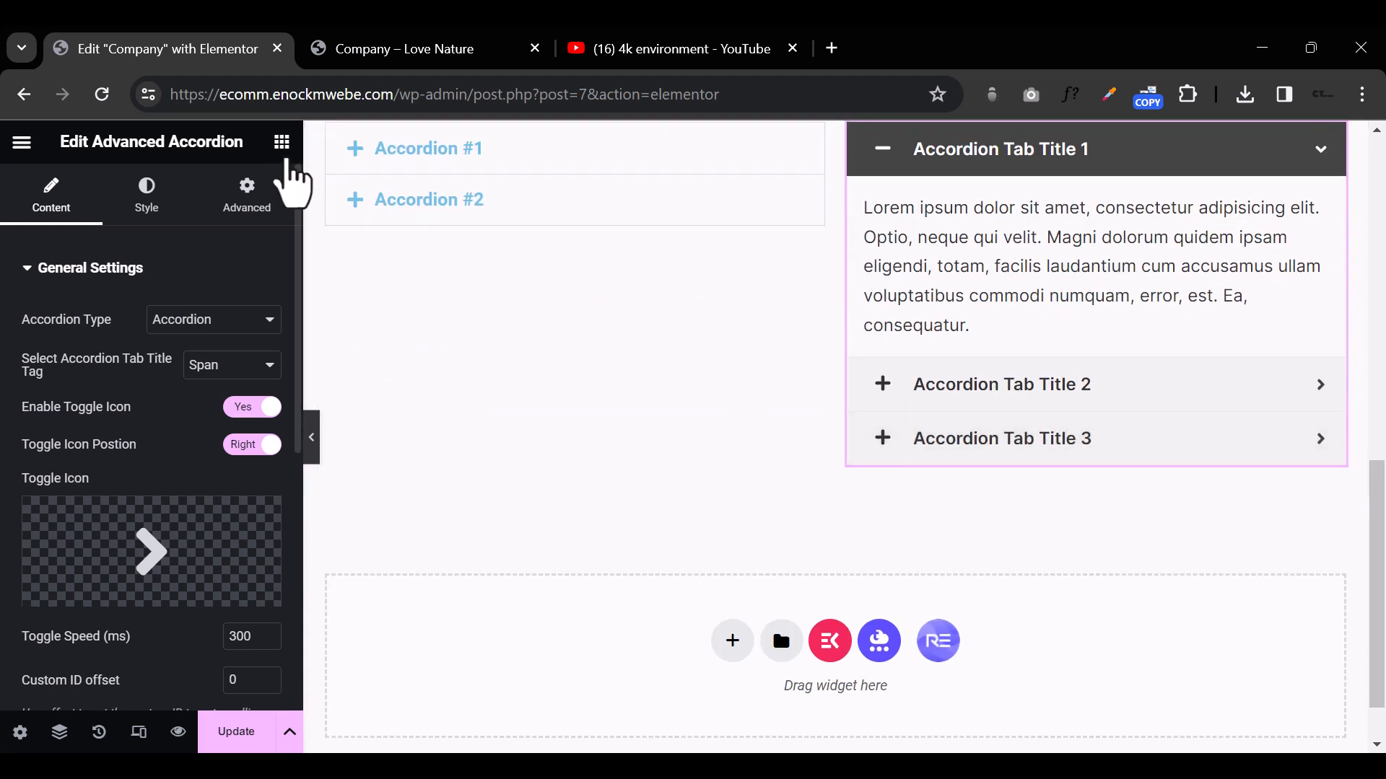
click(283, 141)
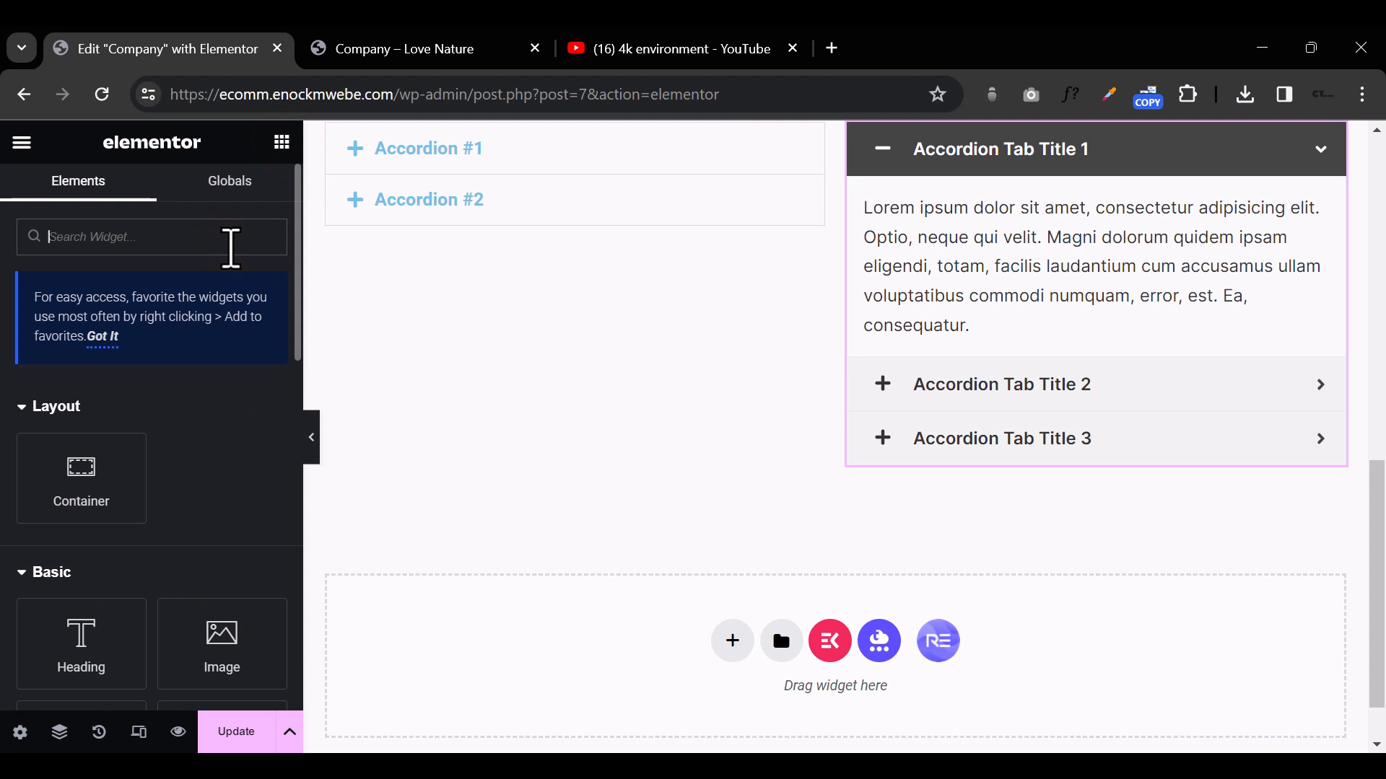
text(accor)
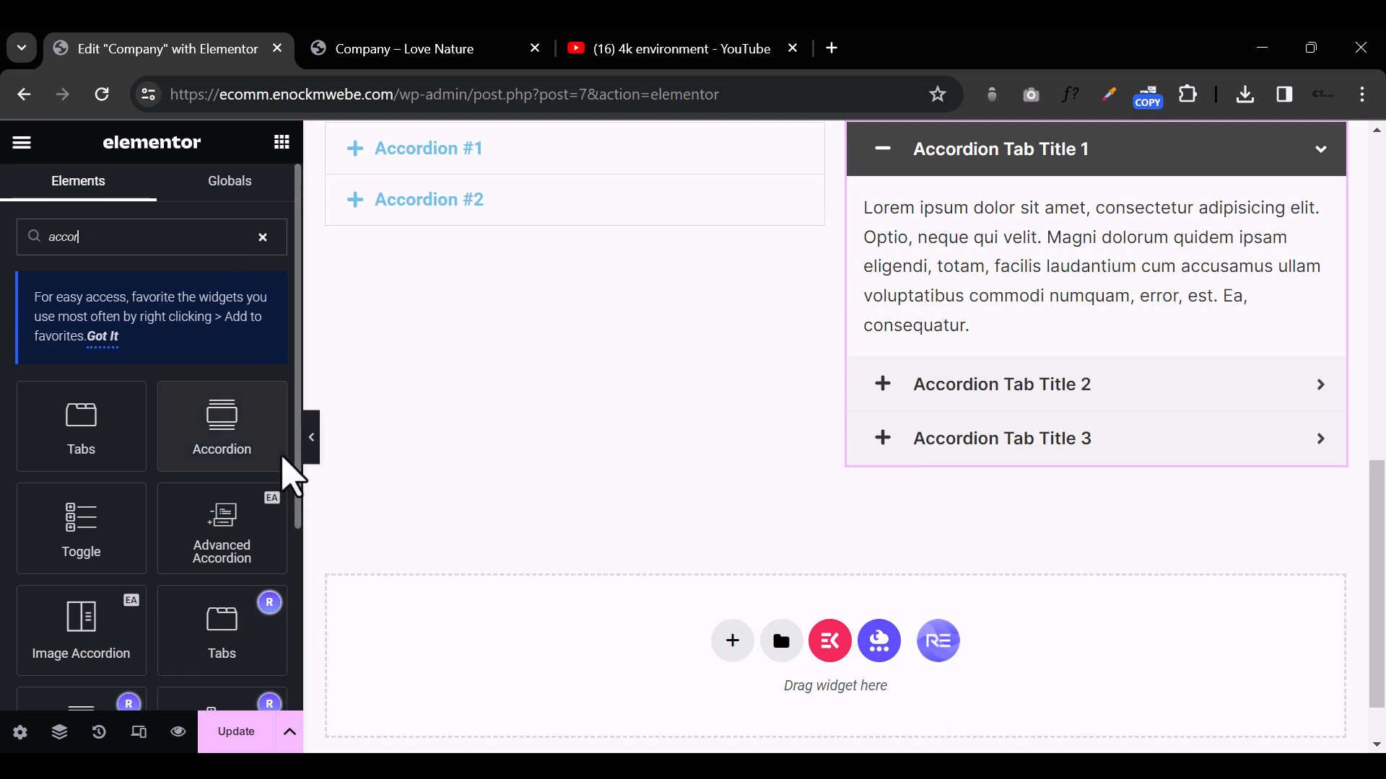
scroll(192, 488, down, 2)
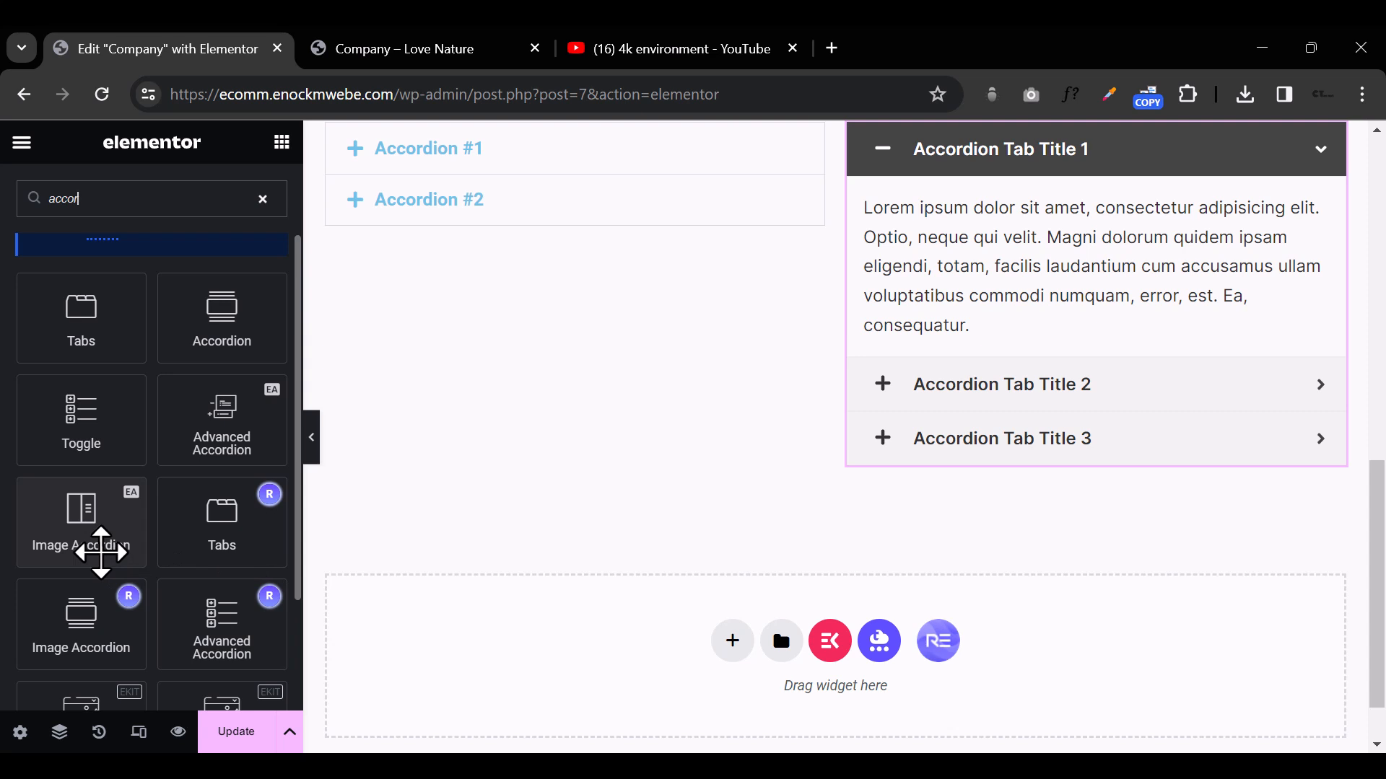
drag(75, 535, 866, 478)
drag(1054, 480, 1099, 456)
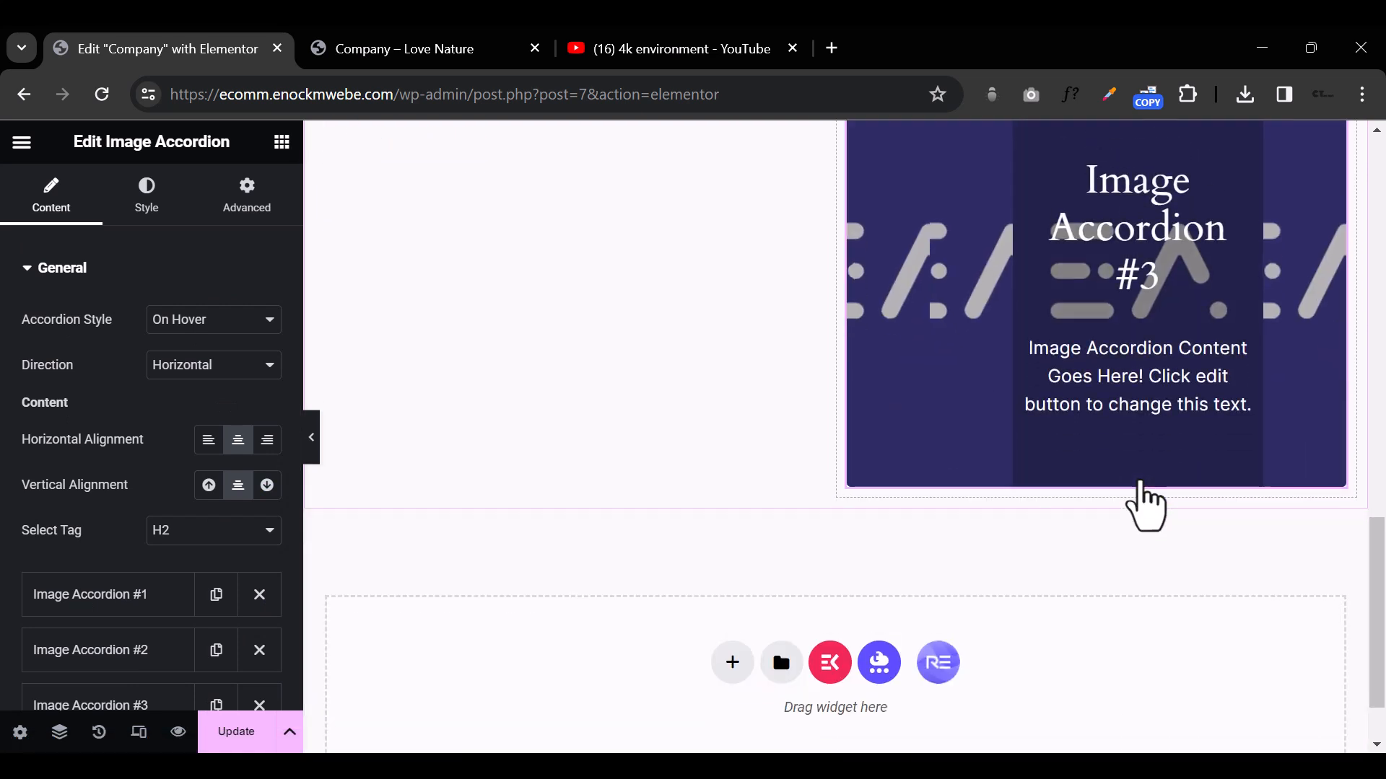
Step: Delete the Image Accordion widget from the right column
scroll(1139, 485, up, 1)
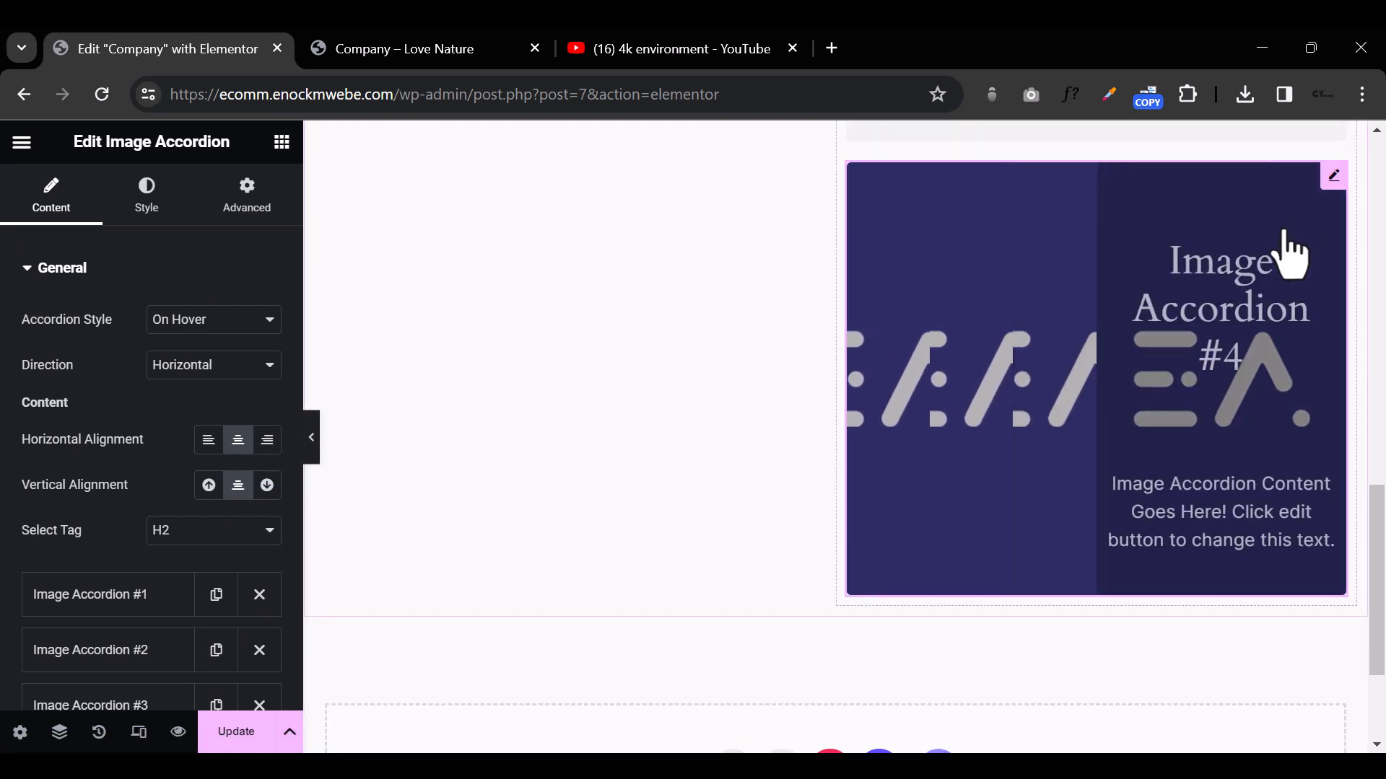
right_click(1325, 184)
click(635, 603)
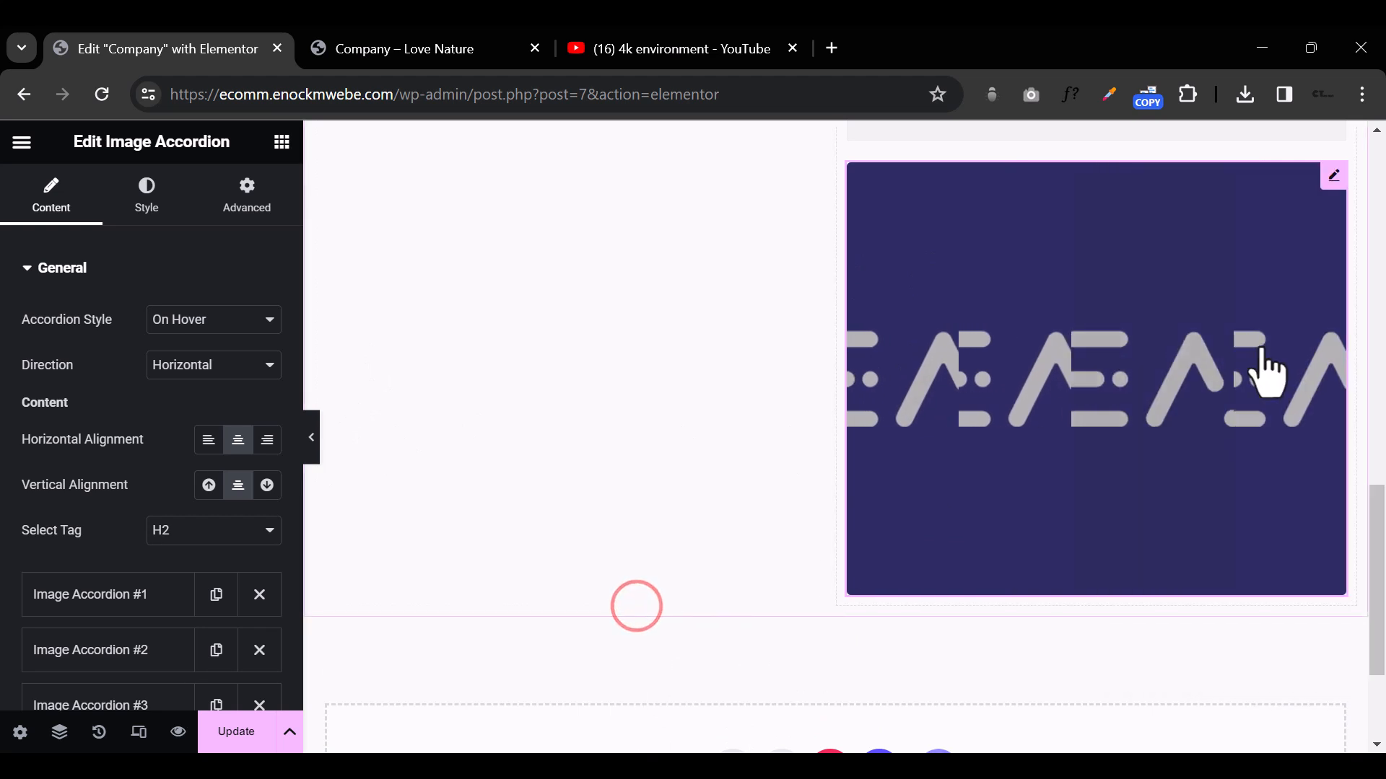
right_click(1277, 293)
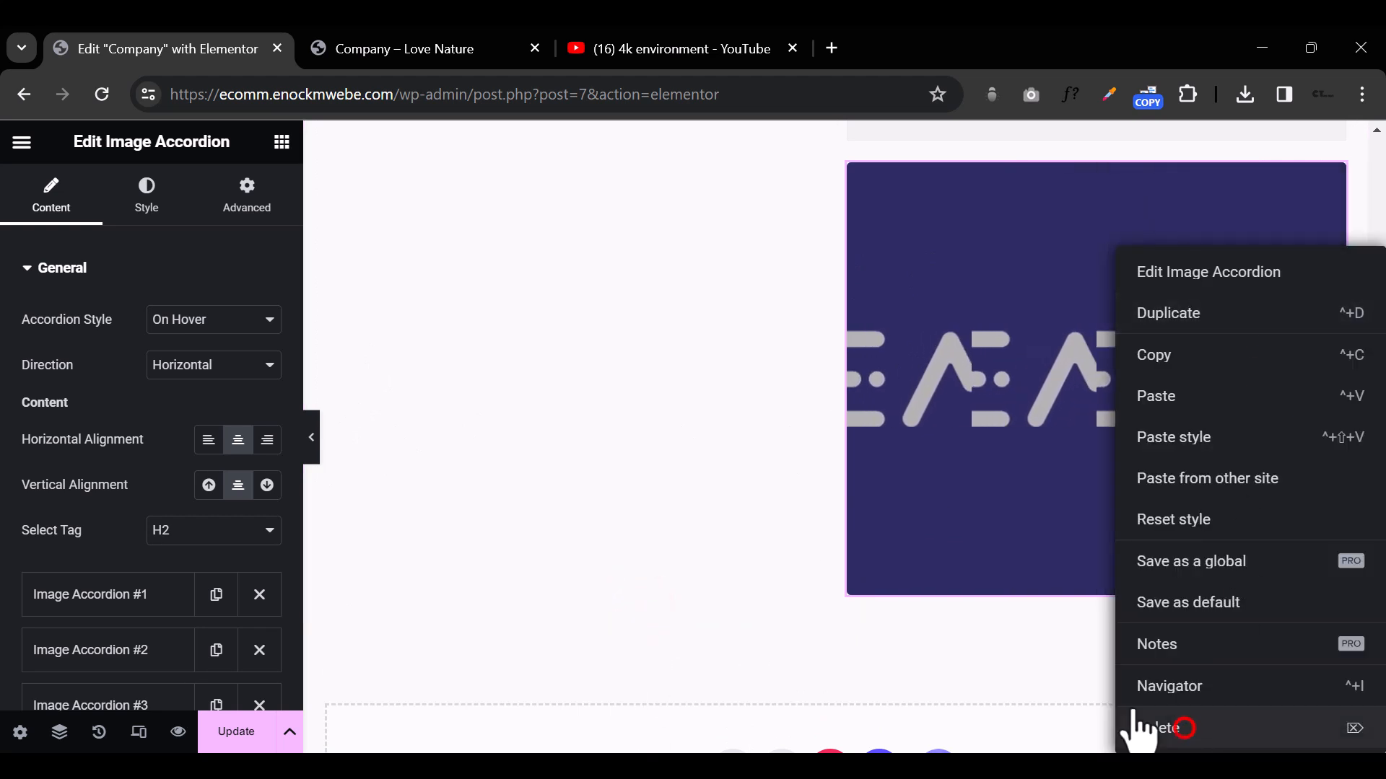
click(1183, 729)
Step: Add a single-column container below the two accordions and place an Image Accordion widget in it, searching for "accord"
click(729, 572)
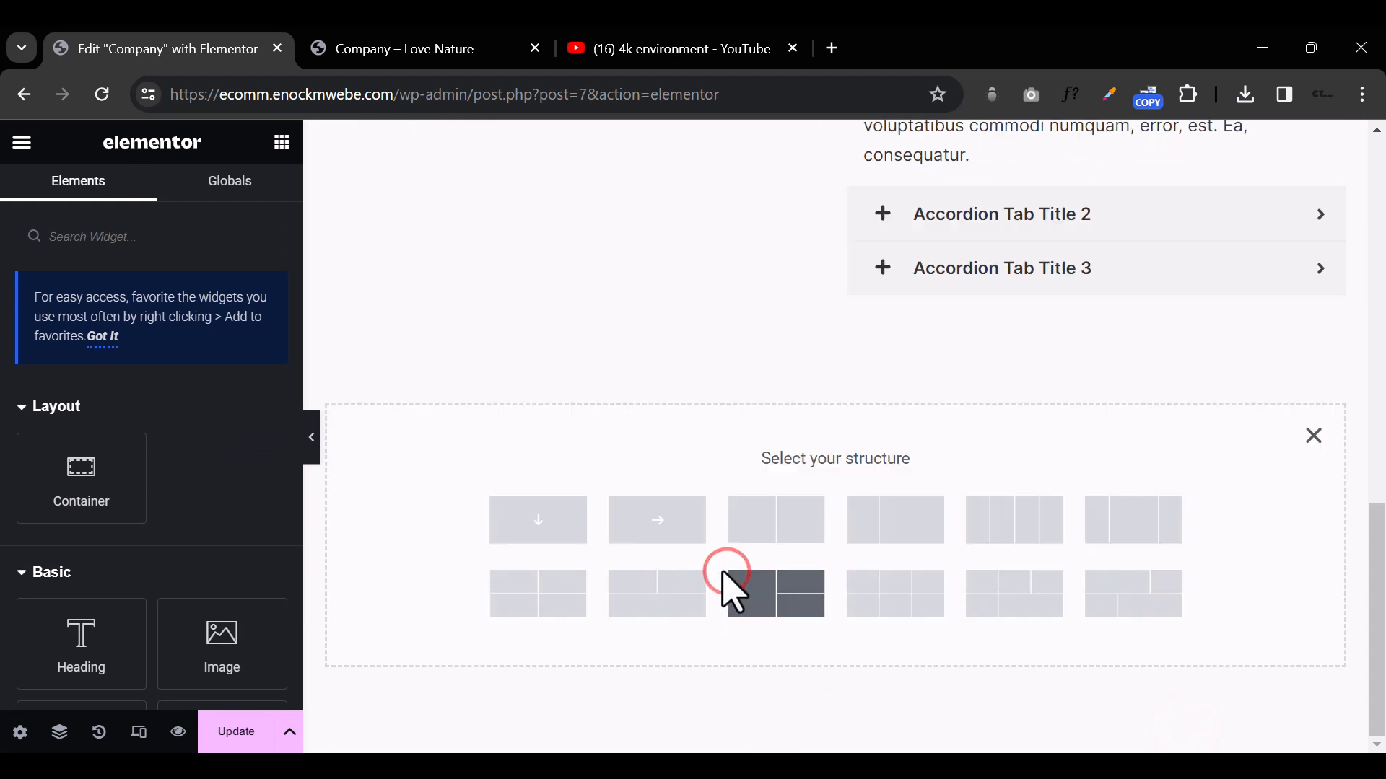
click(489, 504)
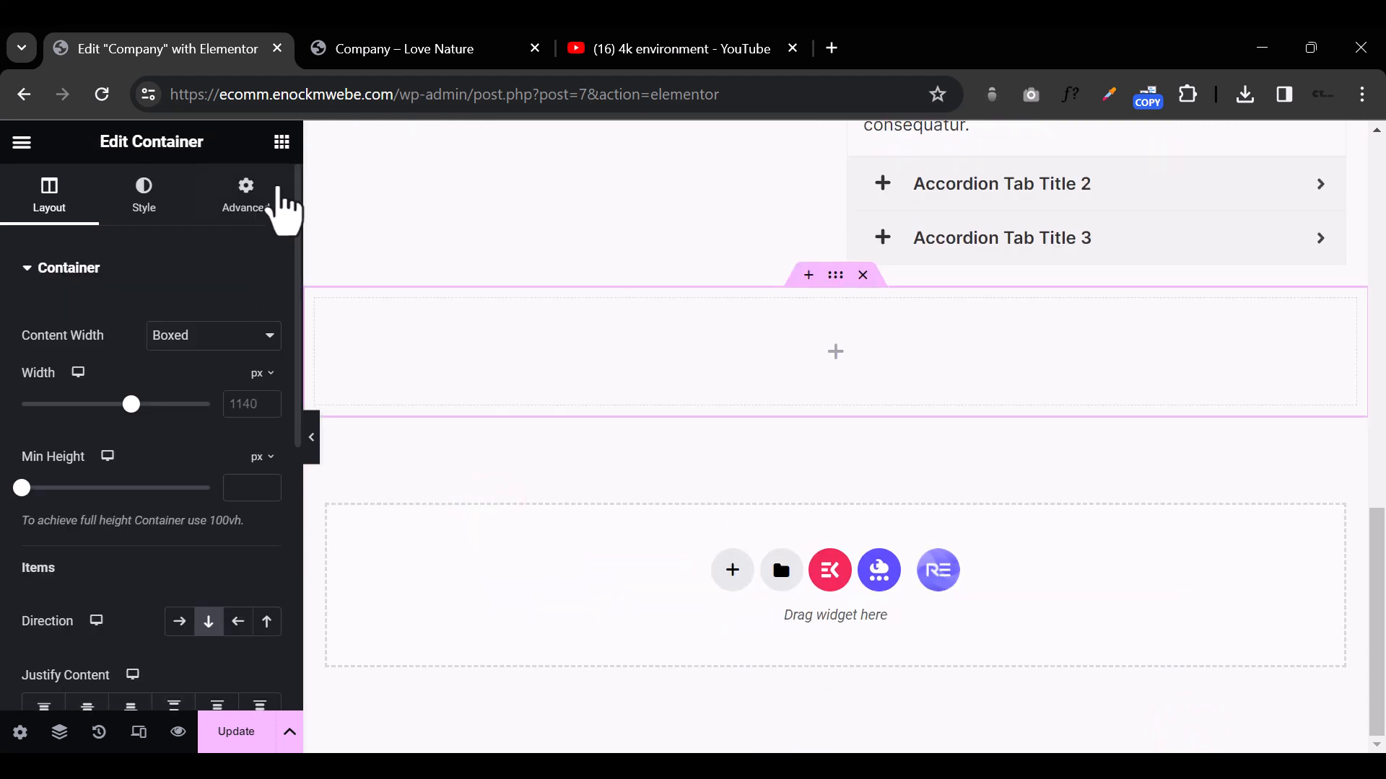
click(291, 147)
click(160, 228)
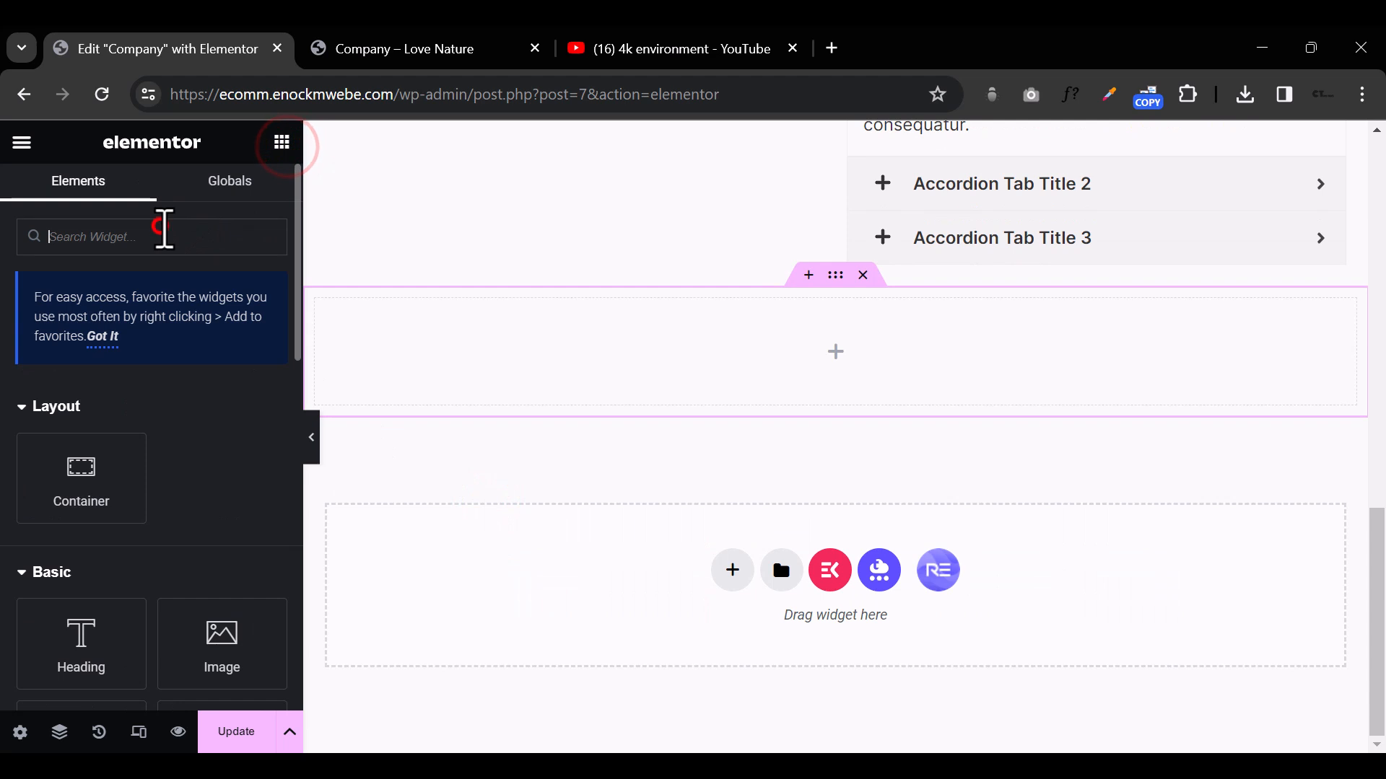
text(accord)
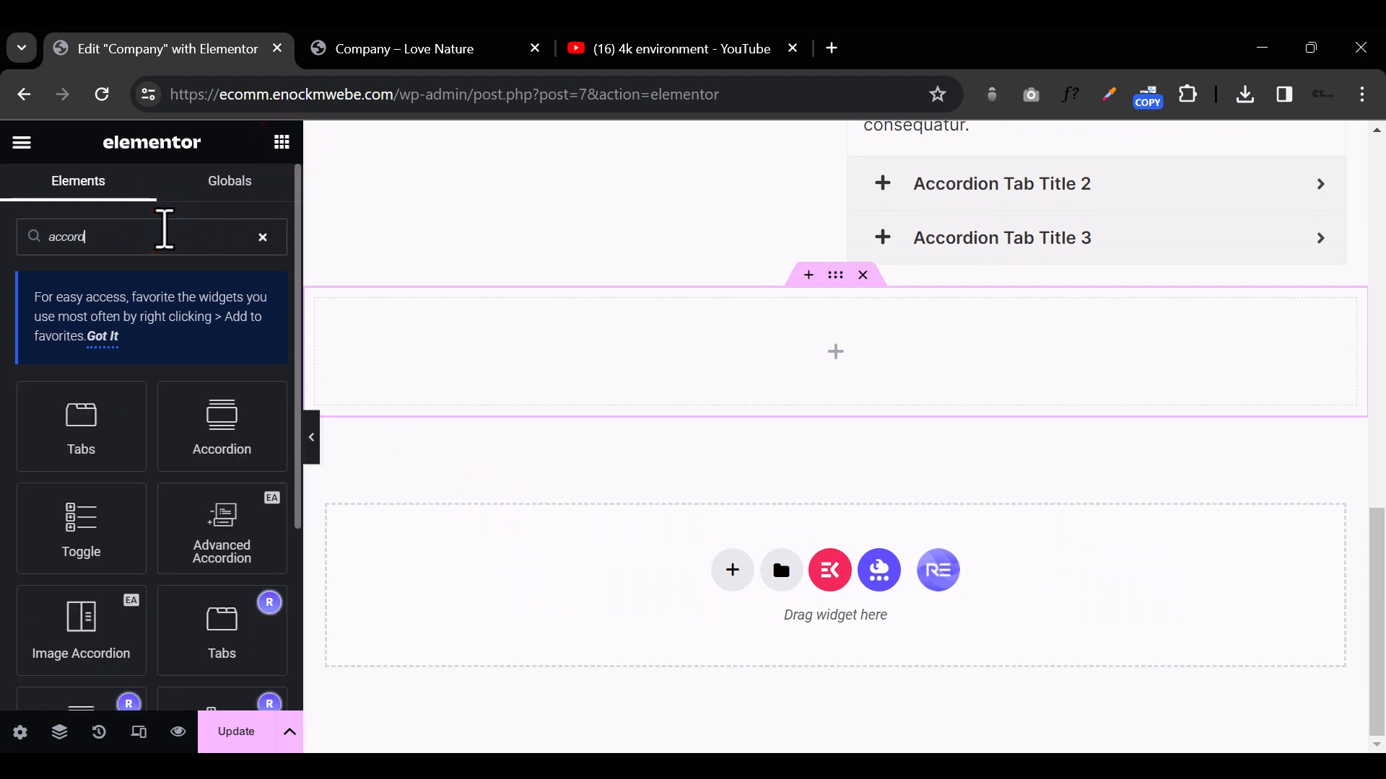
drag(81, 628, 861, 347)
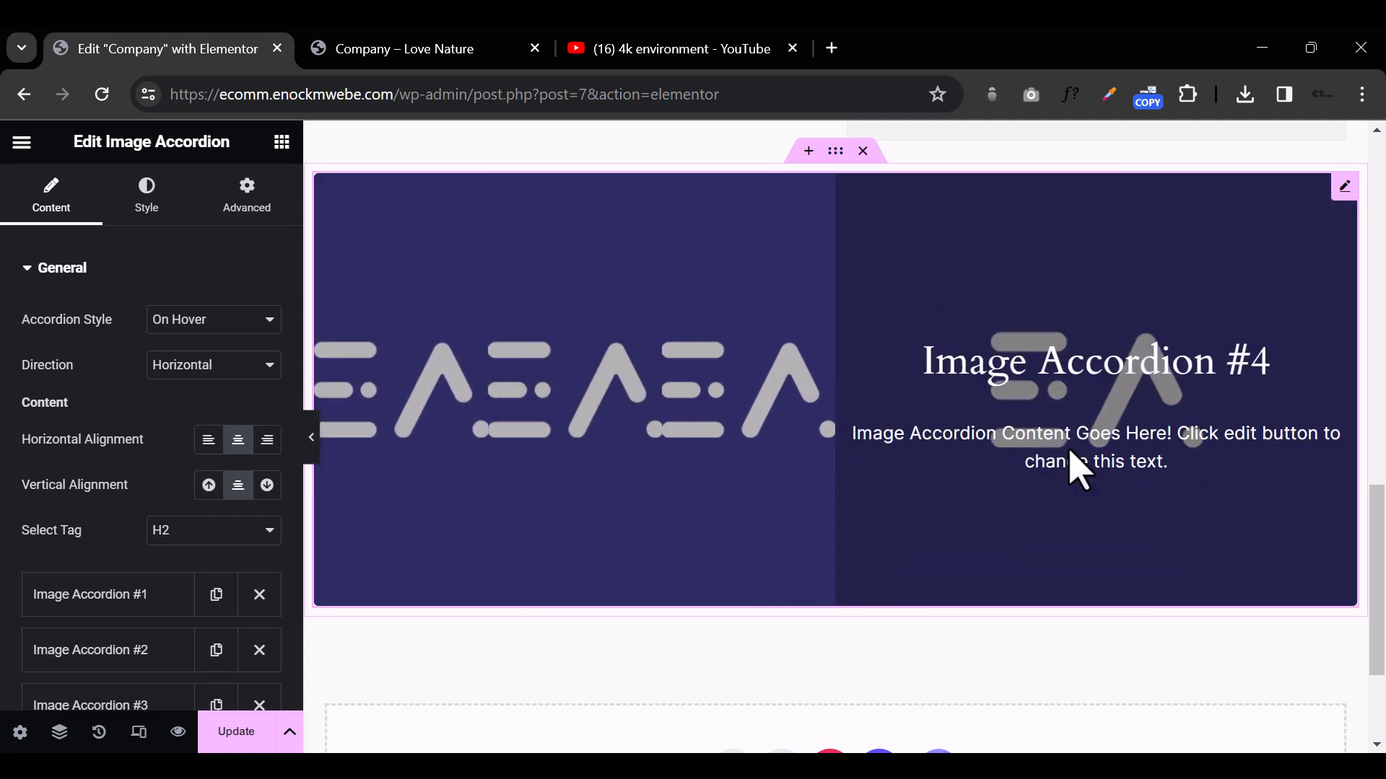
Step: Set the background image of the first Image Accordion item to groupshot3-1.jpeg from the media library
click(1343, 185)
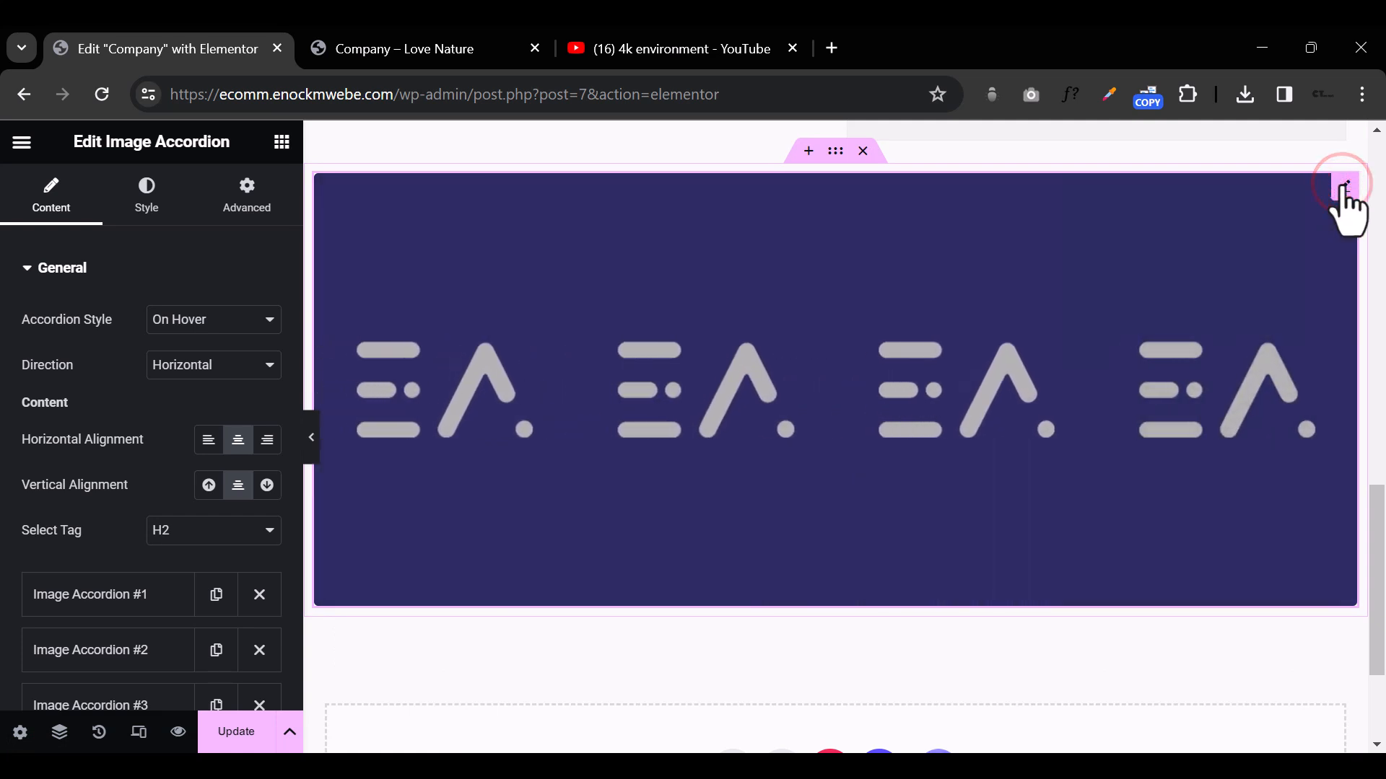
click(490, 421)
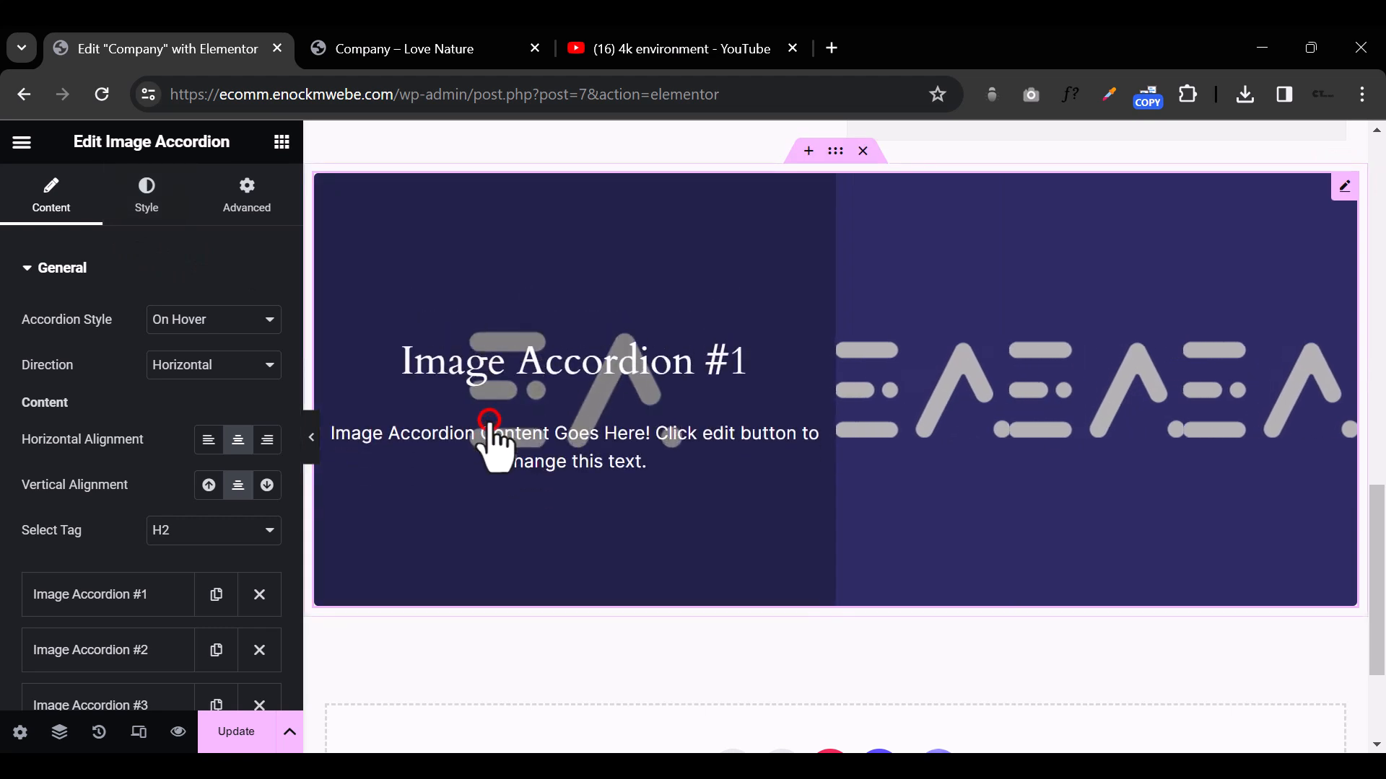
click(121, 604)
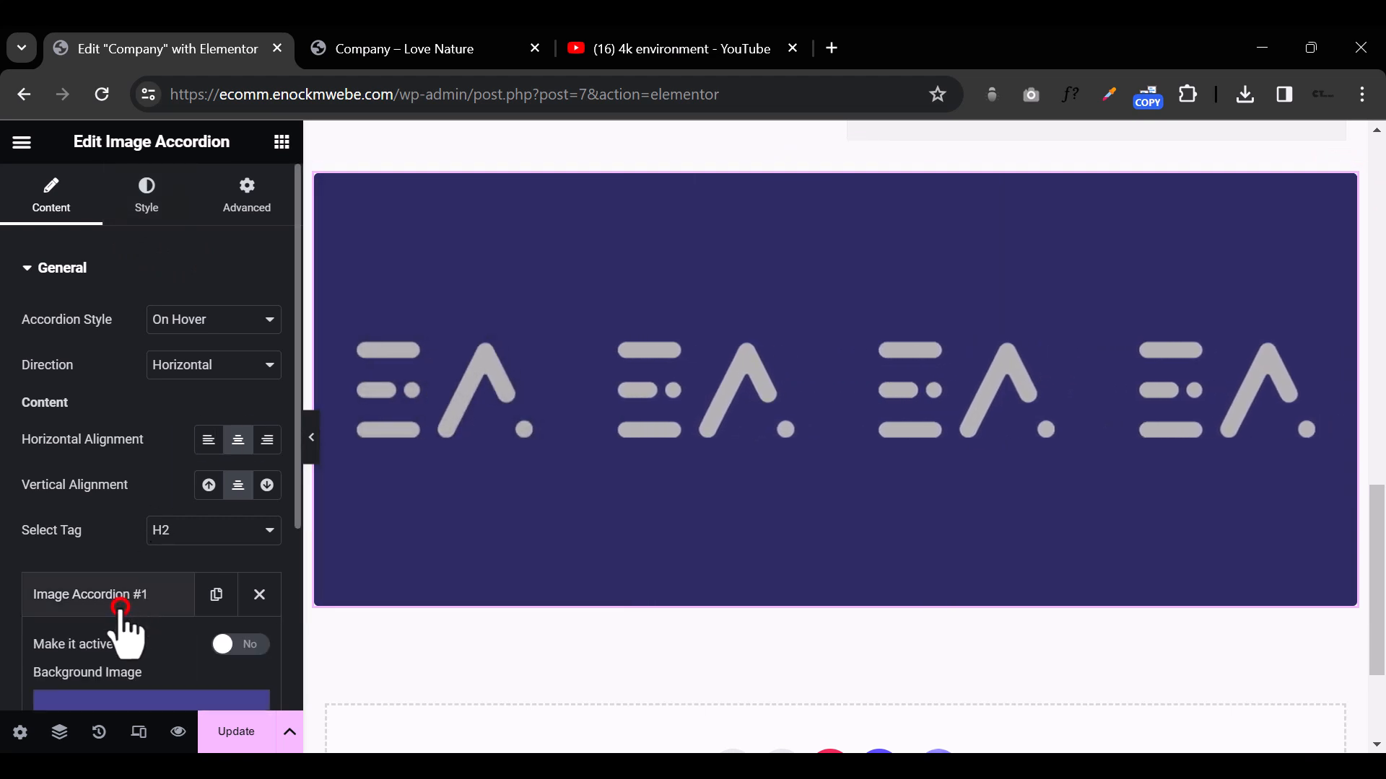
click(120, 604)
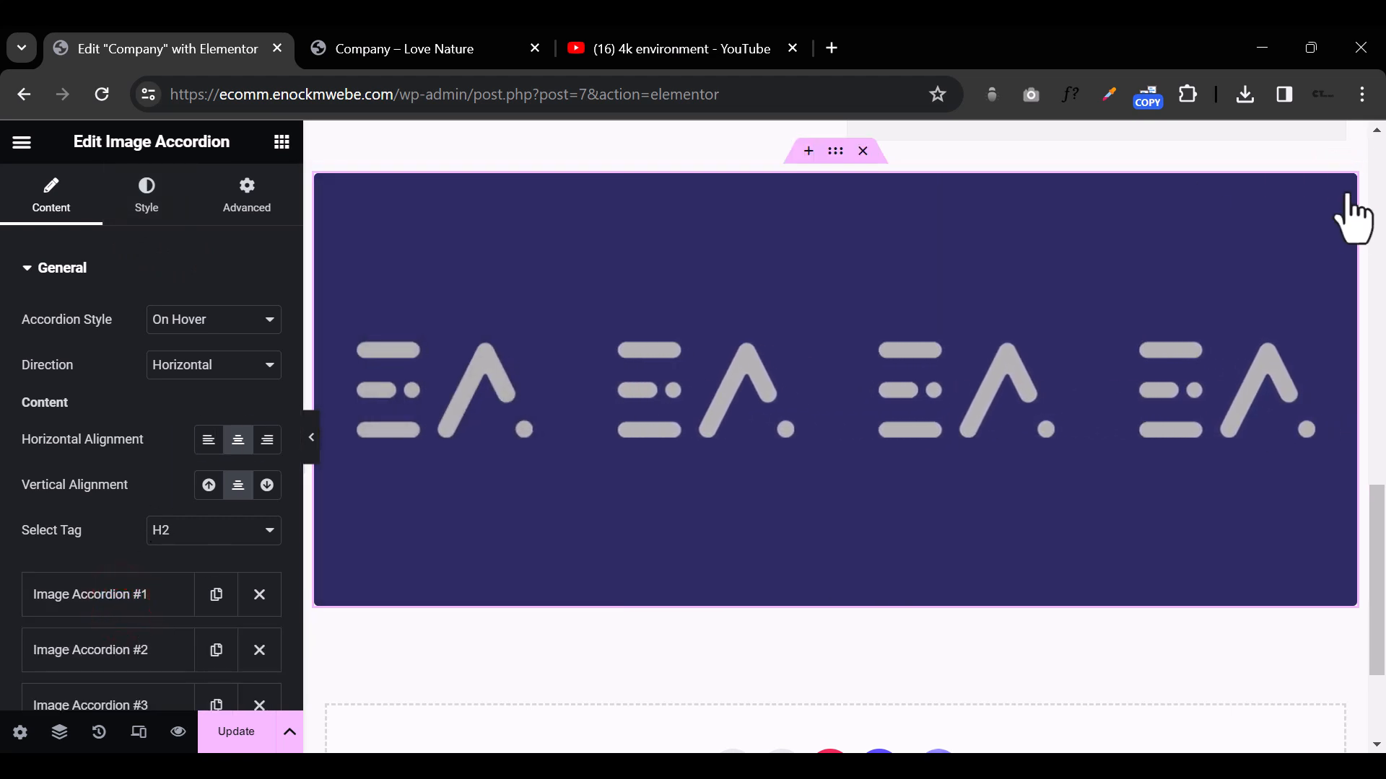
click(1343, 193)
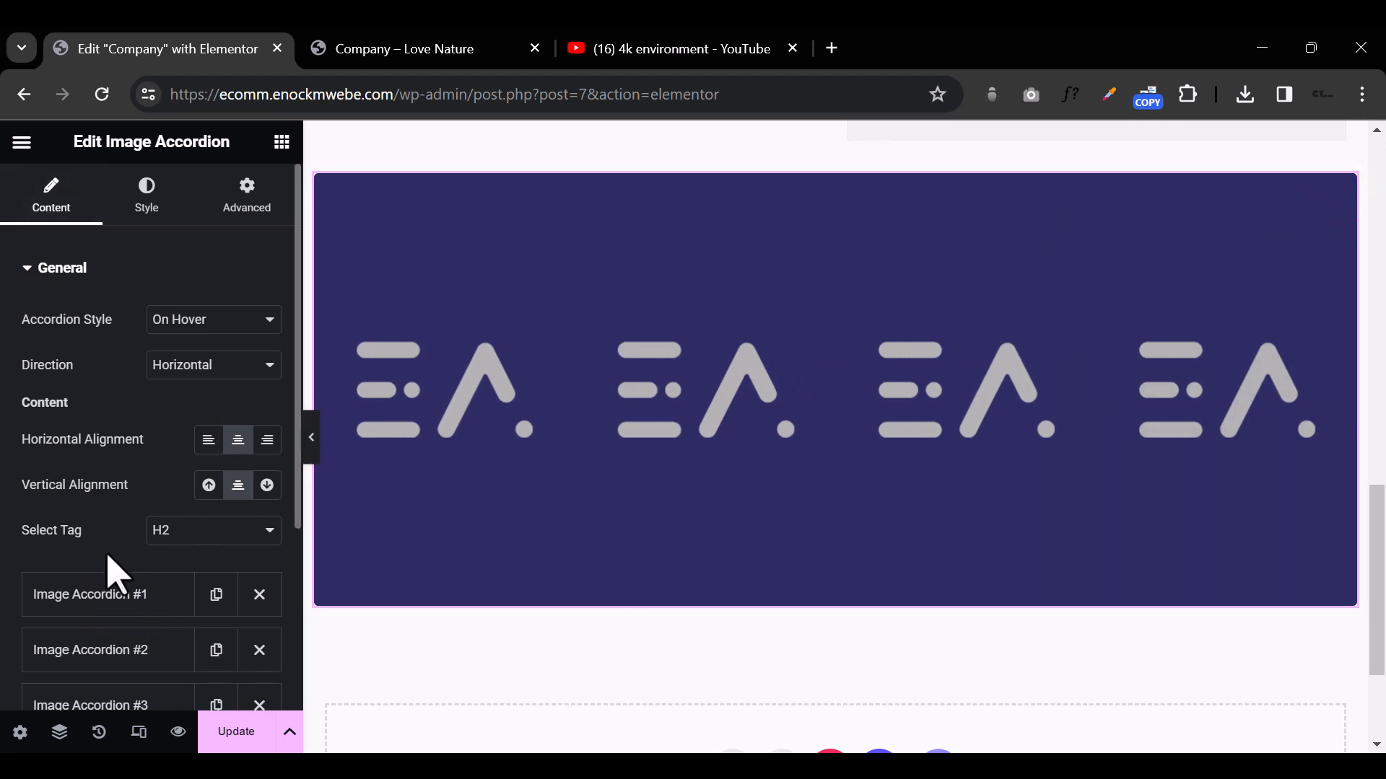
scroll(144, 519, down, 3)
click(124, 378)
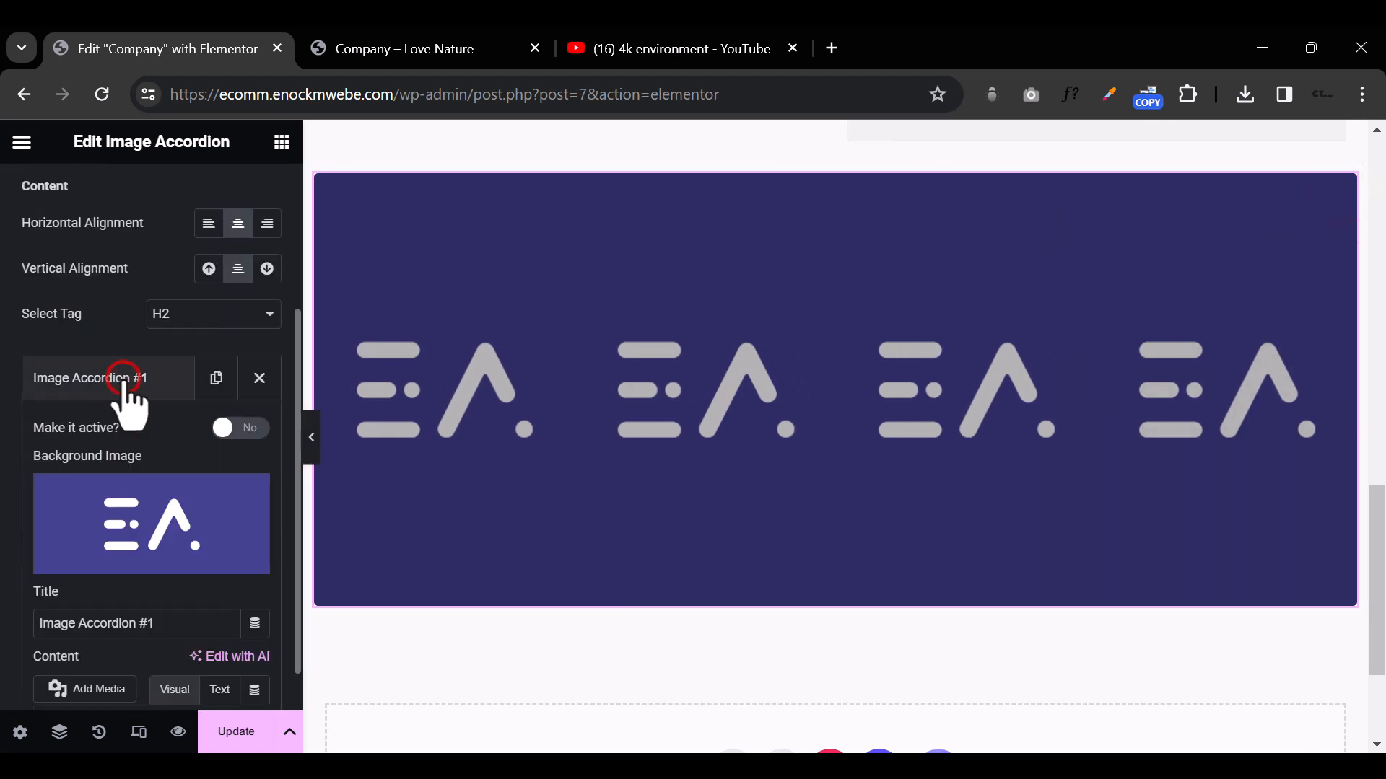
click(162, 528)
click(381, 359)
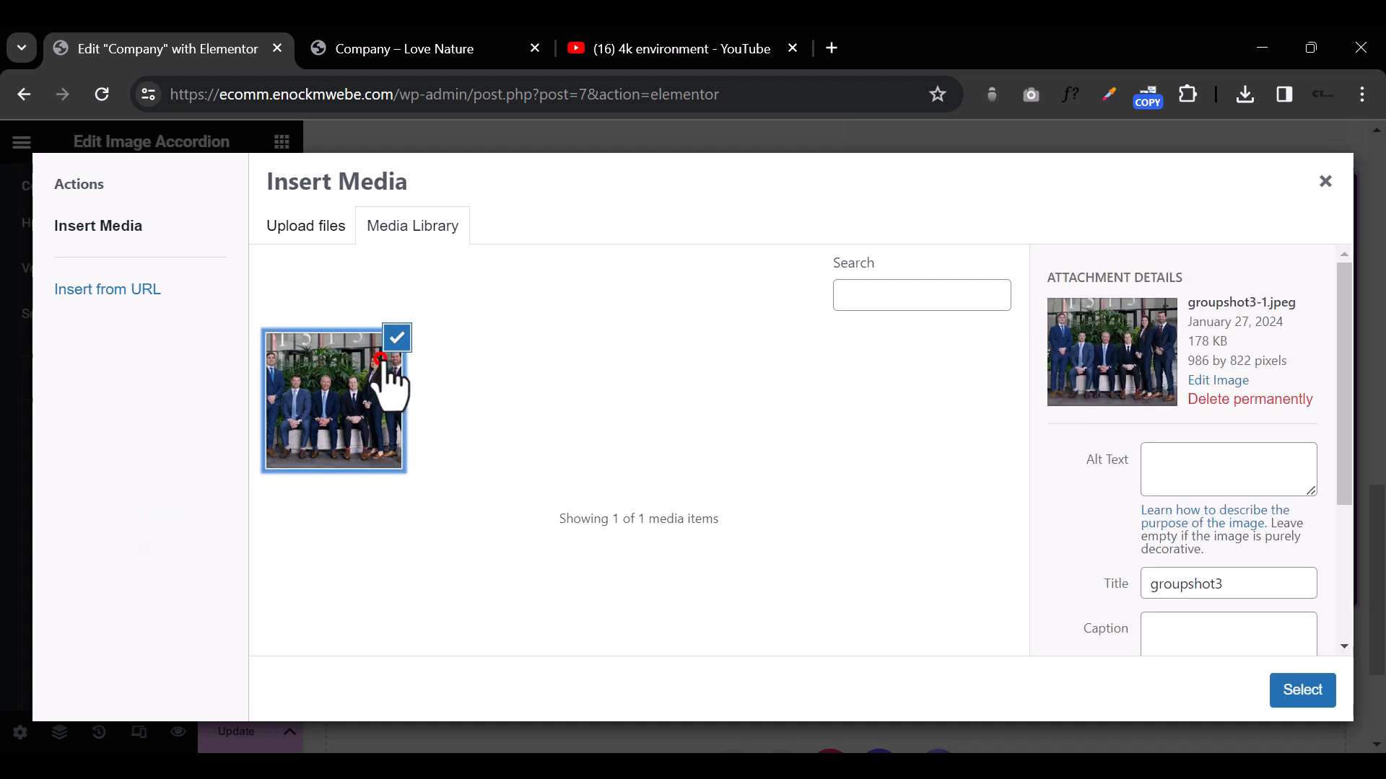
click(1291, 689)
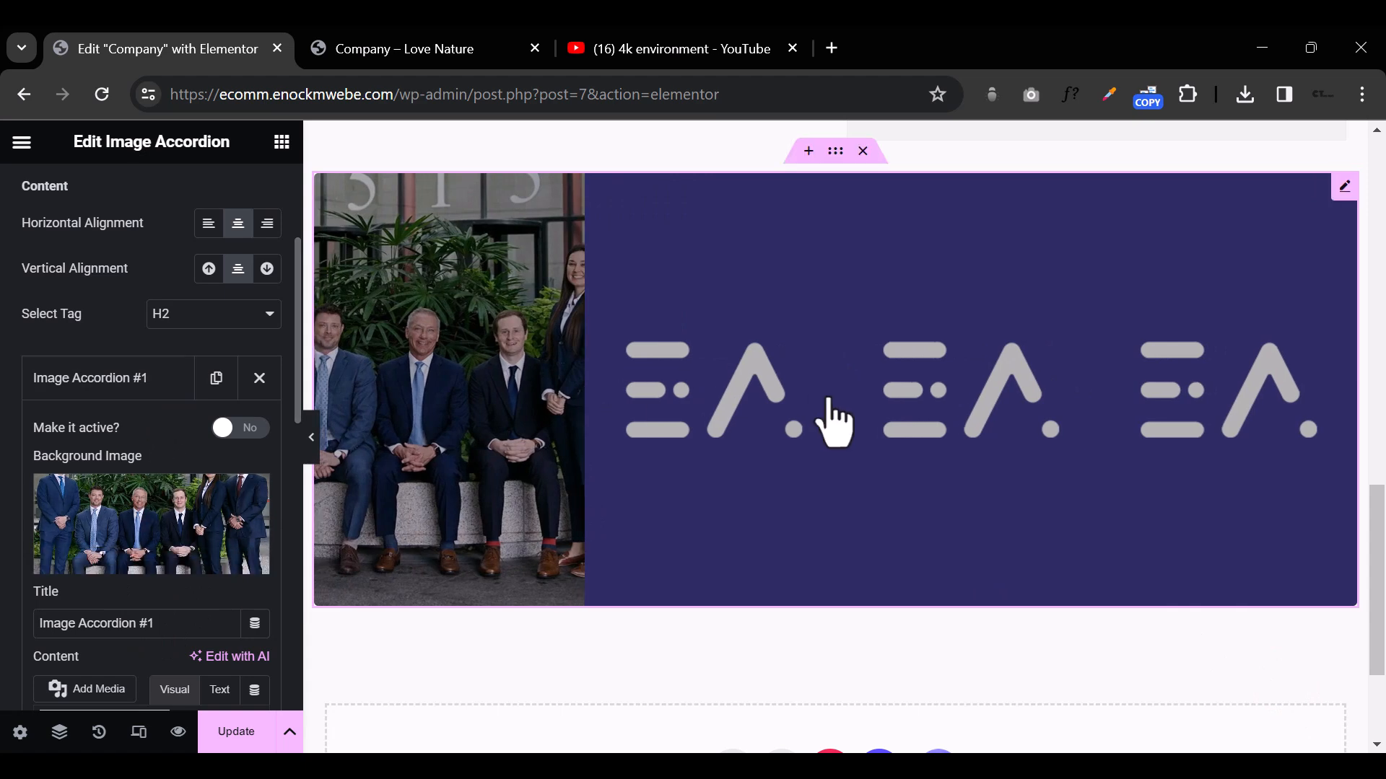
Step: Set the title of the first Image Accordion item to "Staff"
mouse_move(408, 361)
click(116, 378)
click(115, 379)
scroll(119, 400, down, 2)
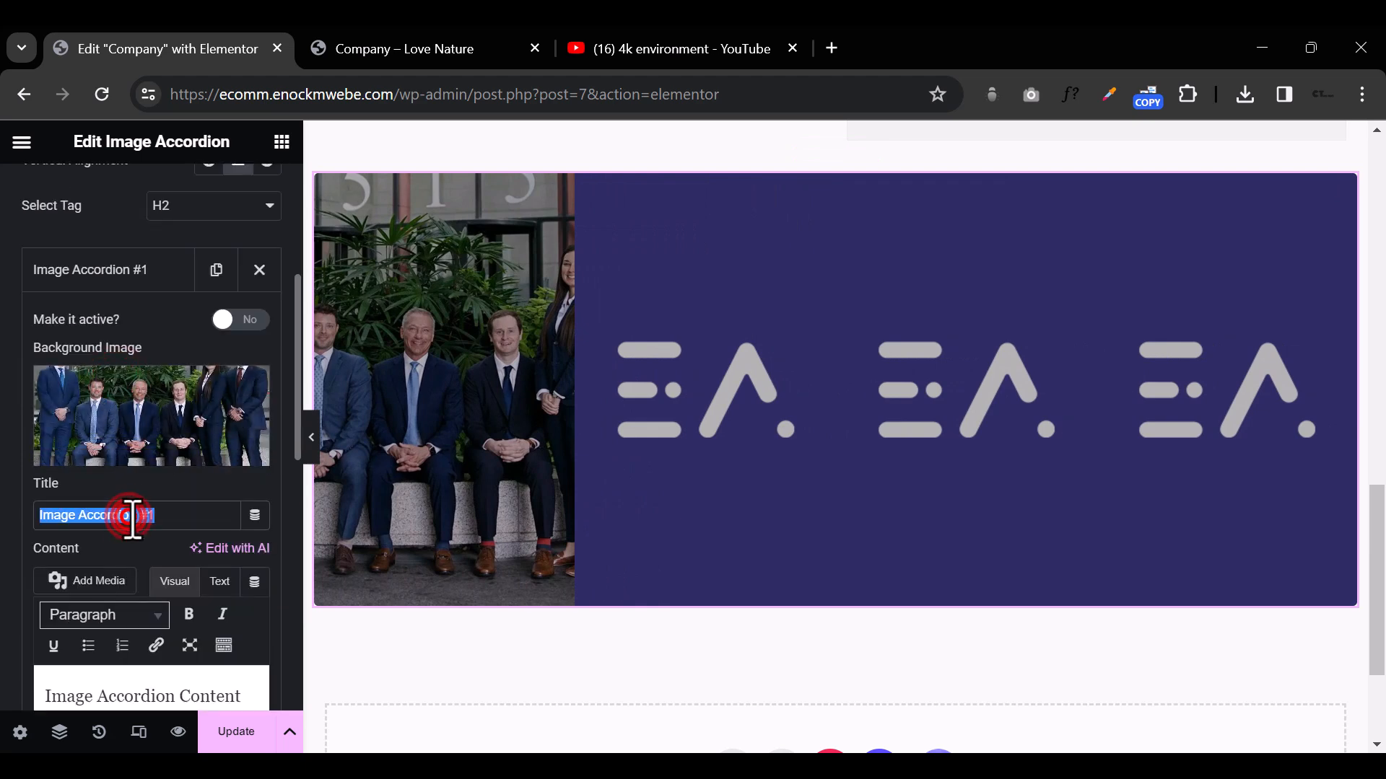
text(Staff)
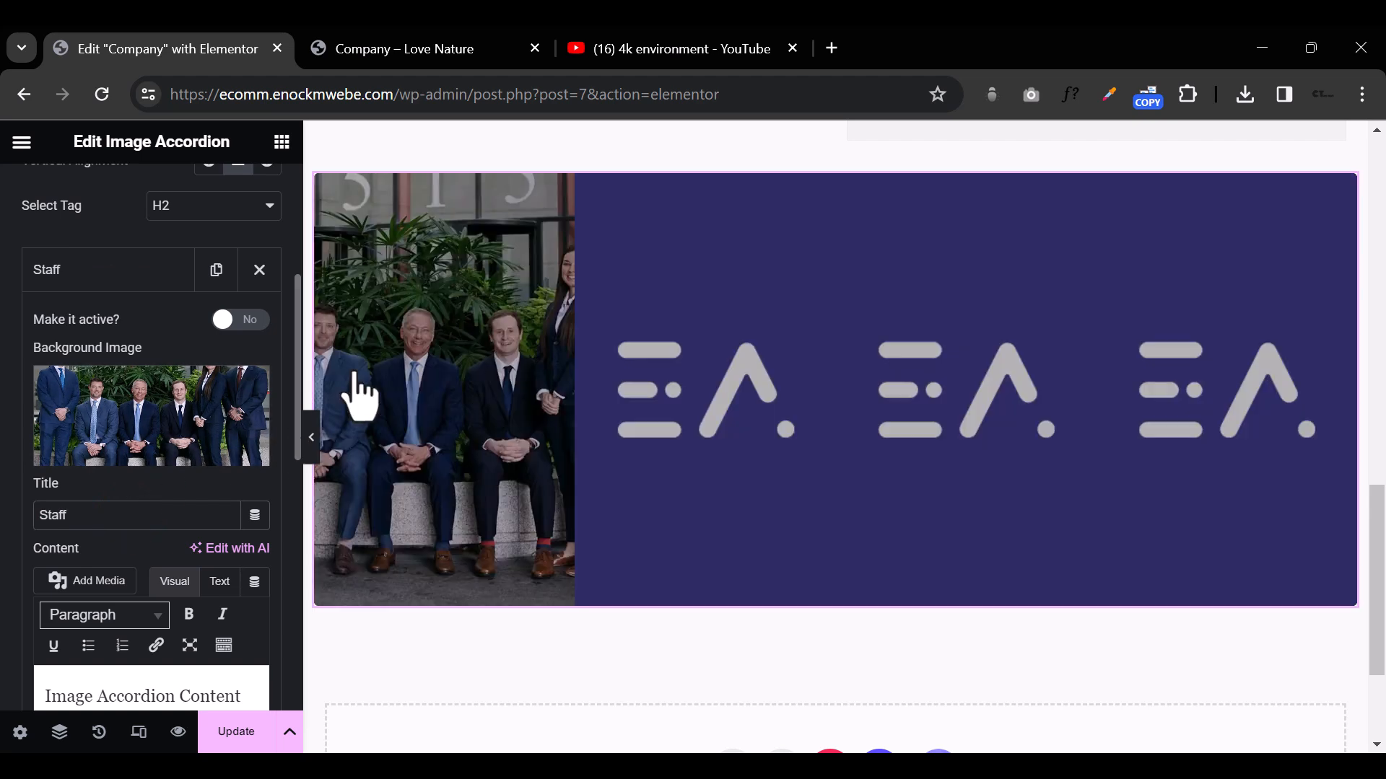
Step: Preview the Image Accordion's hover expansion on the page with the editing panel hidden
mouse_move(415, 363)
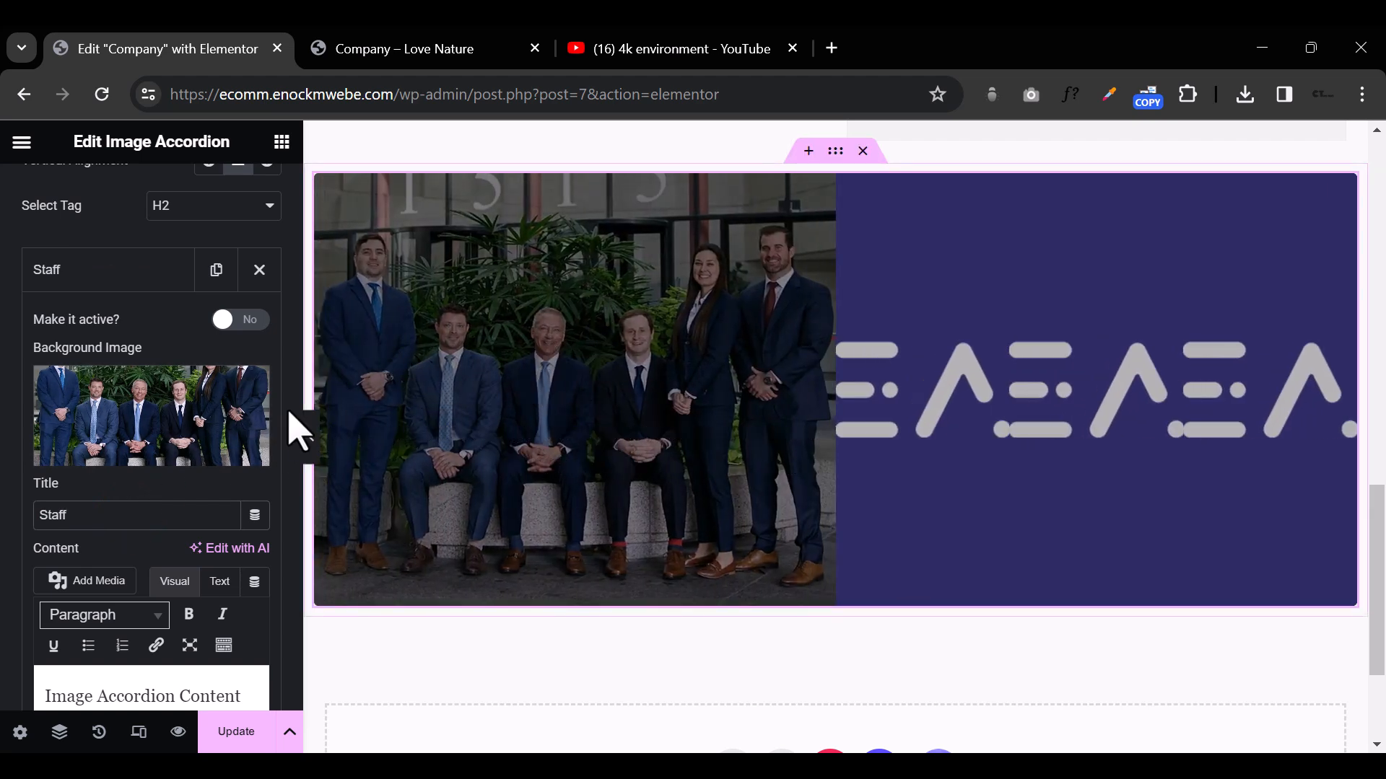
click(313, 448)
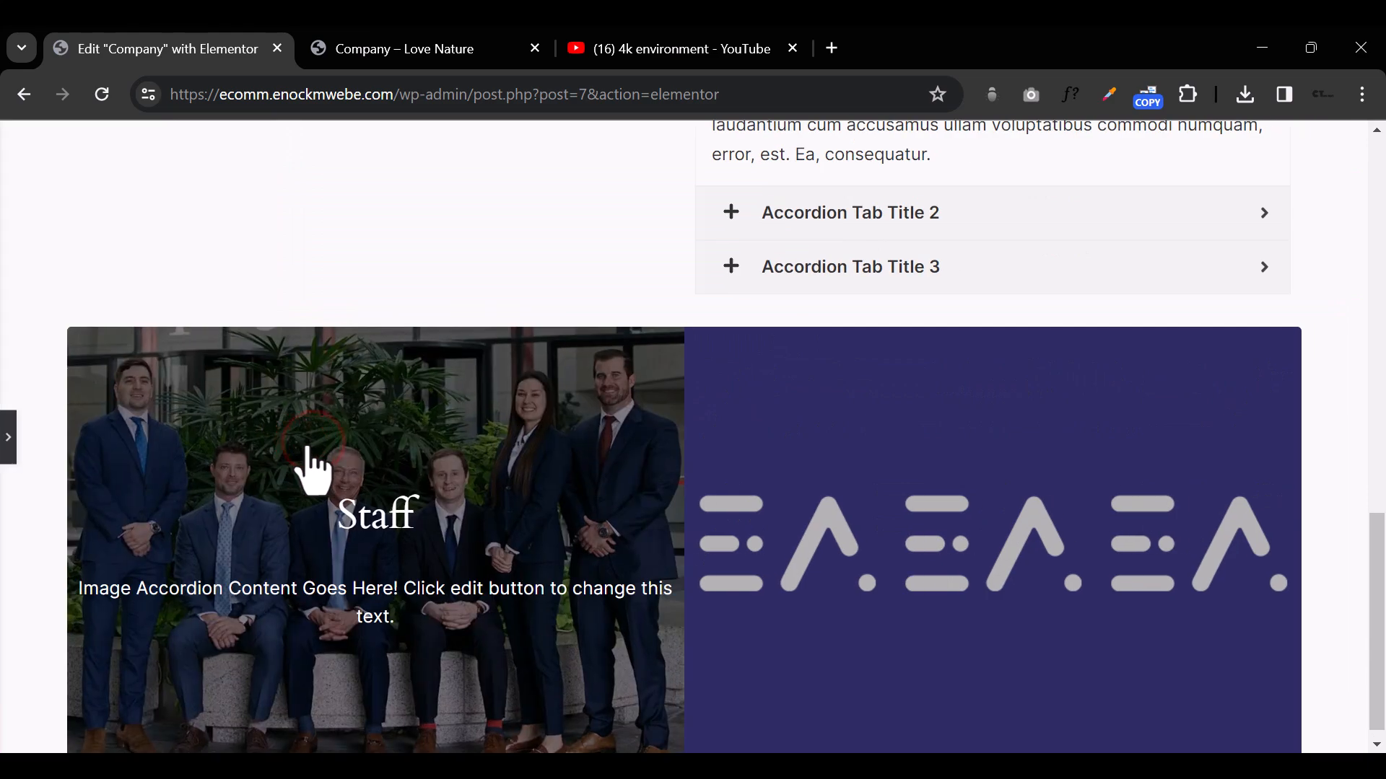
mouse_move(1249, 505)
mouse_move(192, 556)
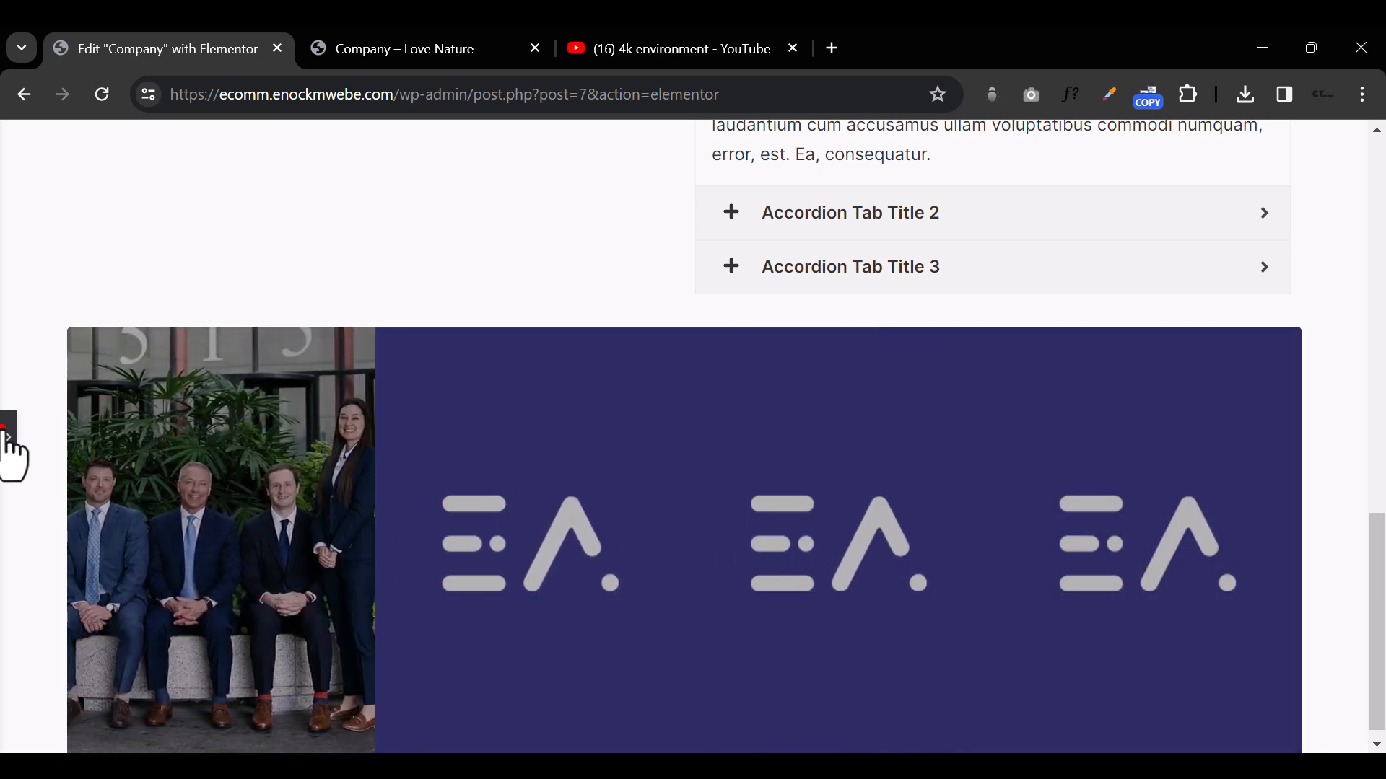
click(7, 454)
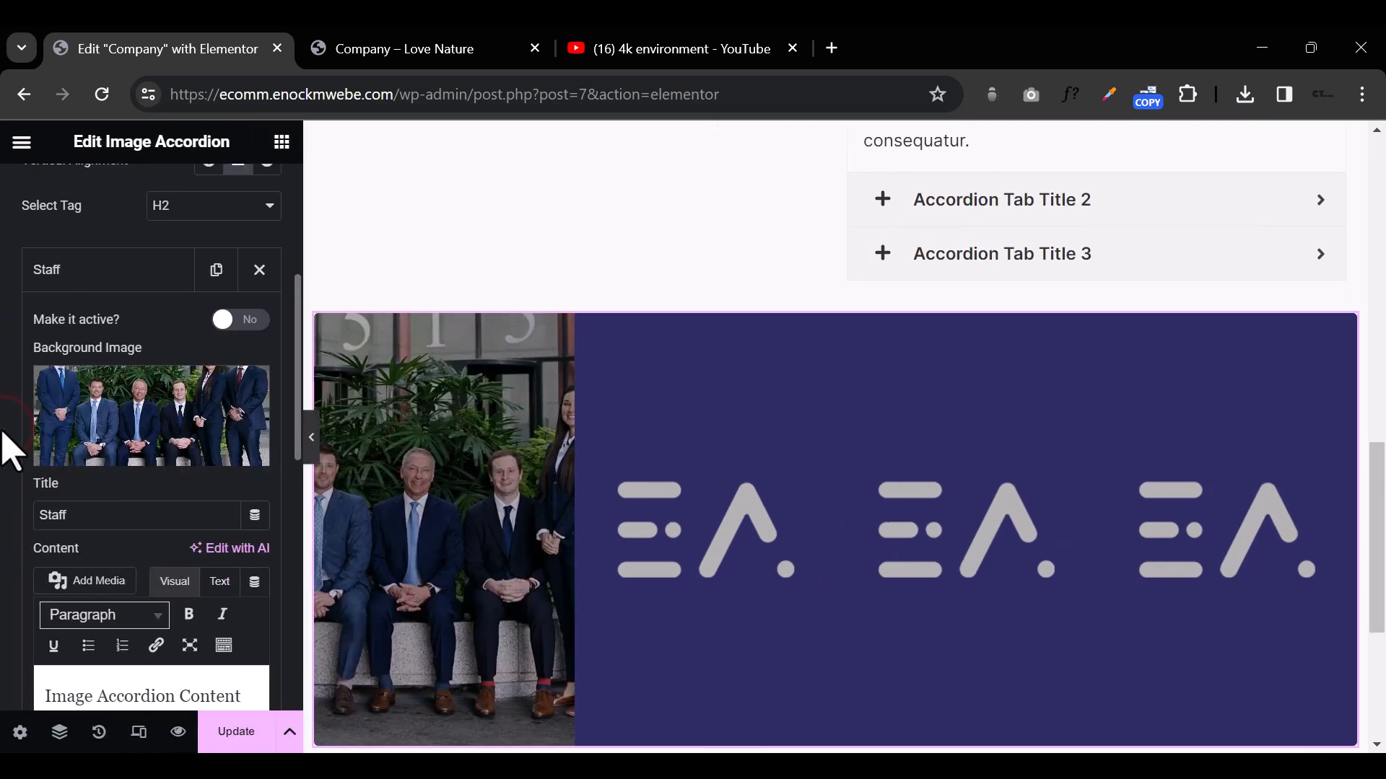
Step: Open the background image selection for the second Image Accordion item
scroll(144, 520, down, 3)
scroll(126, 503, up, 6)
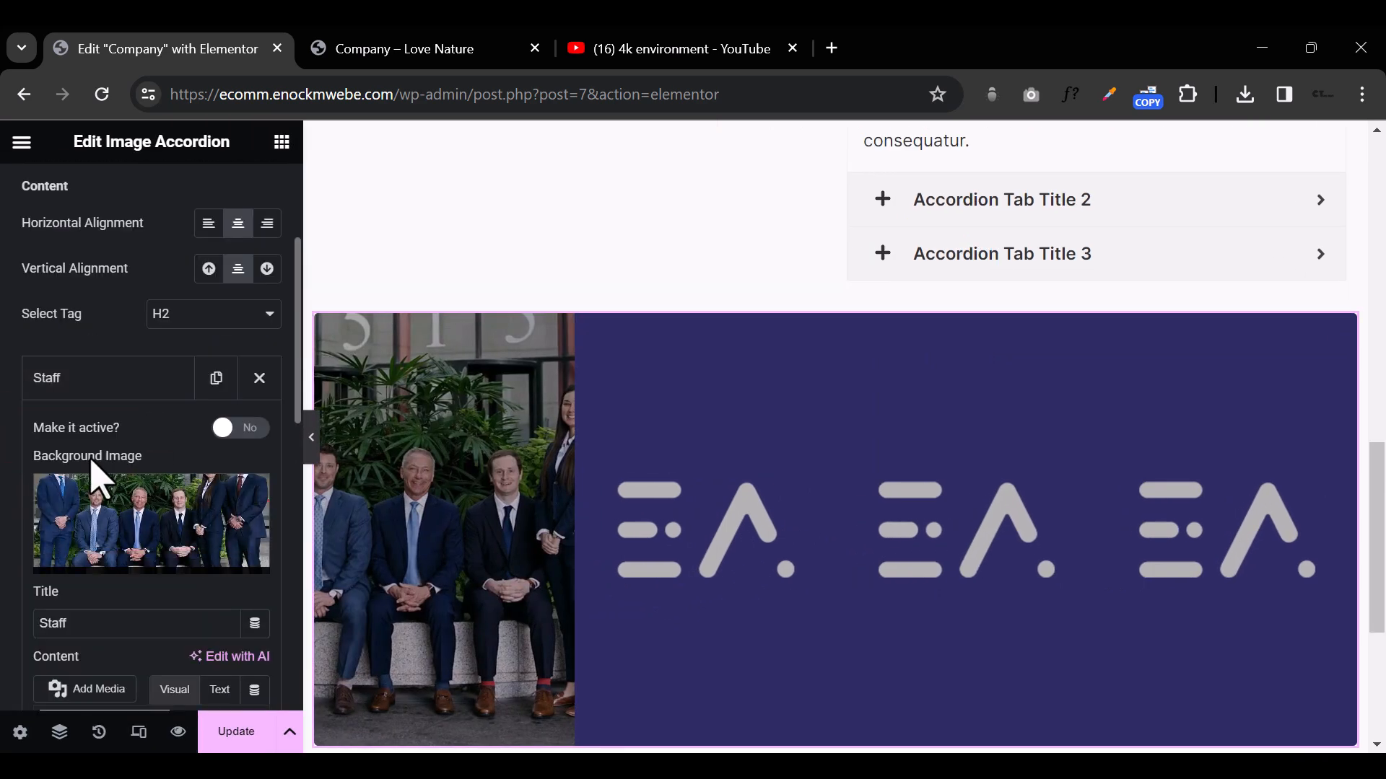
scroll(148, 545, up, 2)
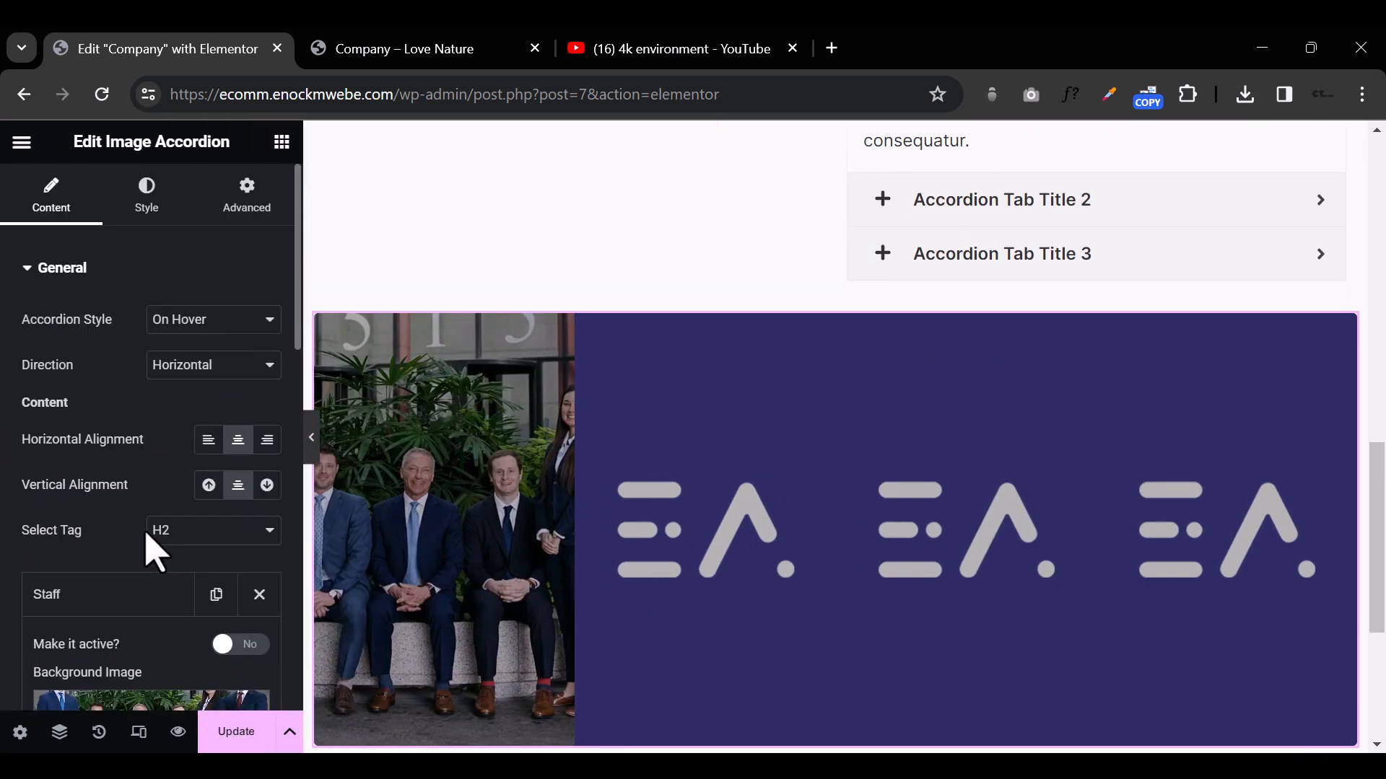
click(142, 594)
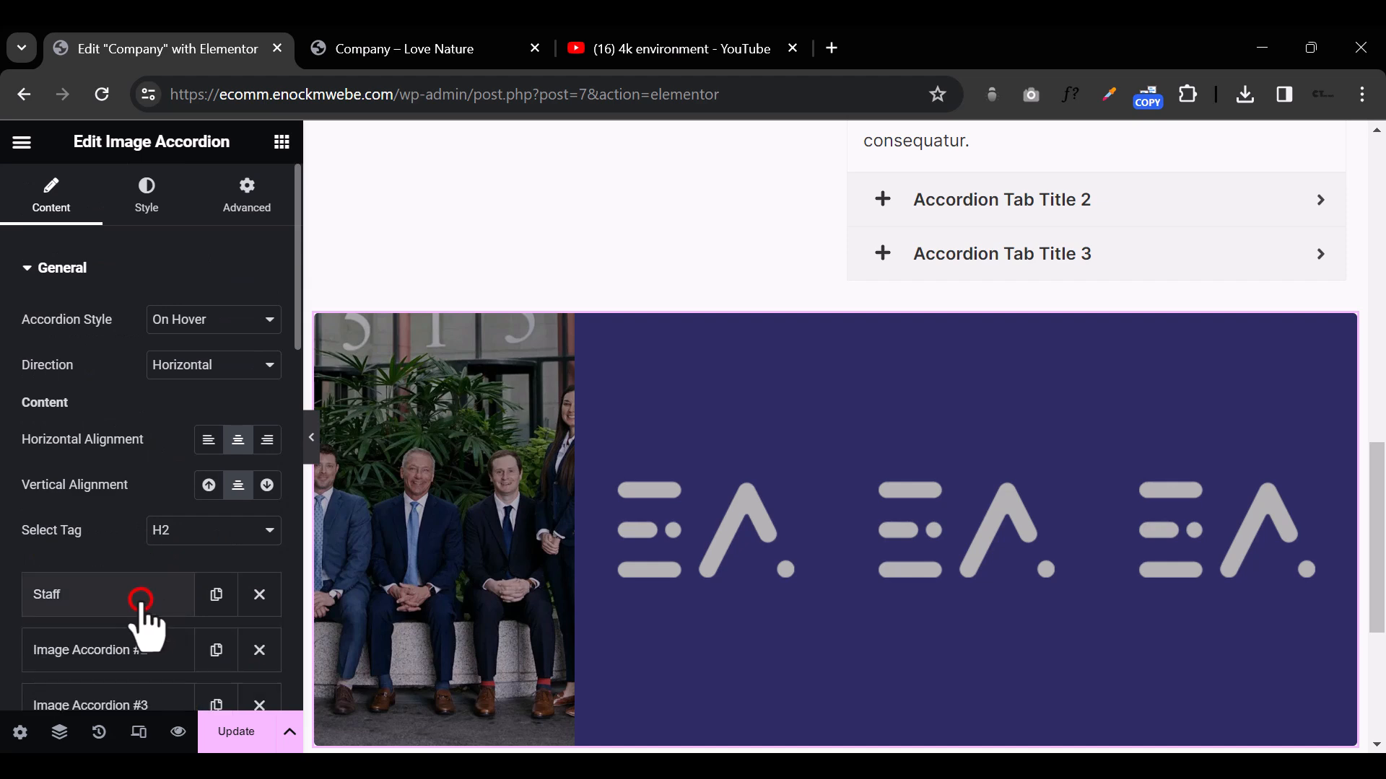
scroll(142, 602, down, 3)
click(127, 433)
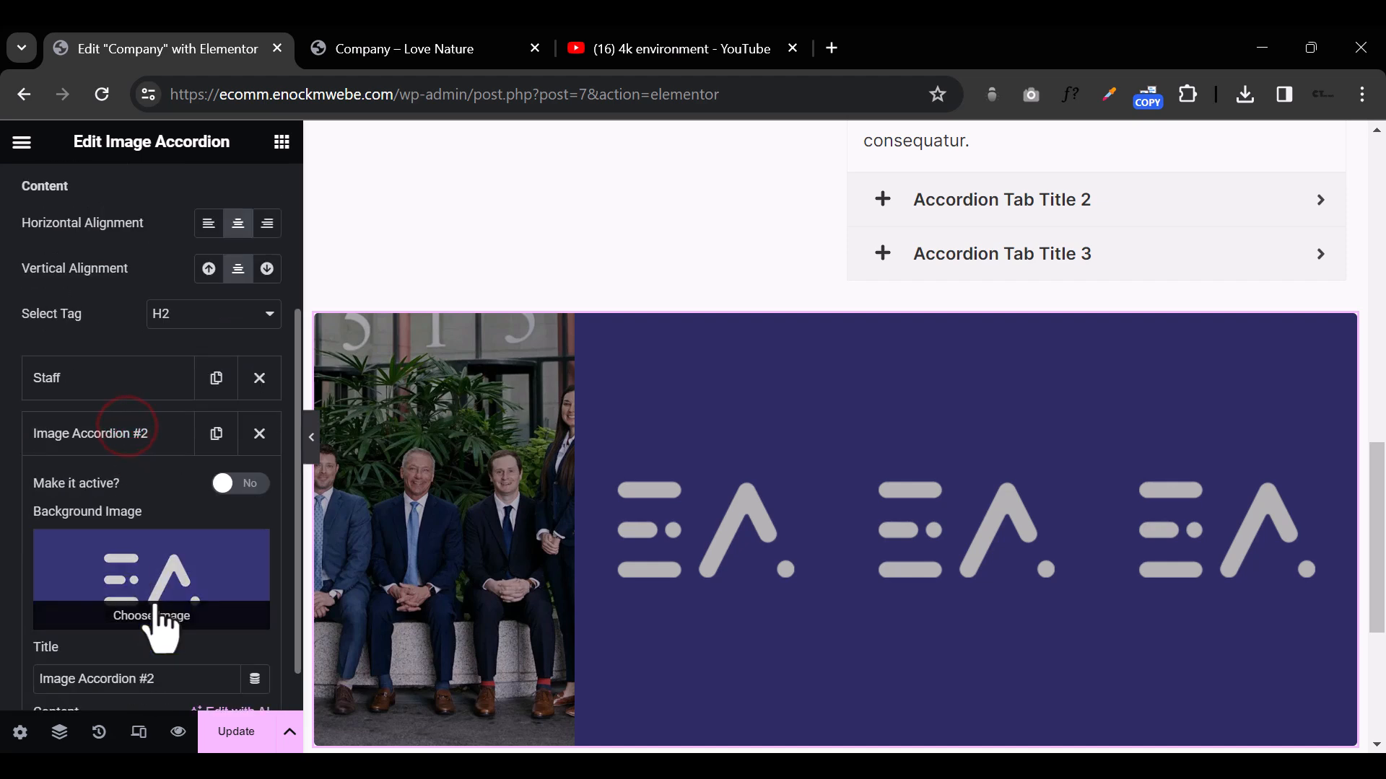
click(148, 570)
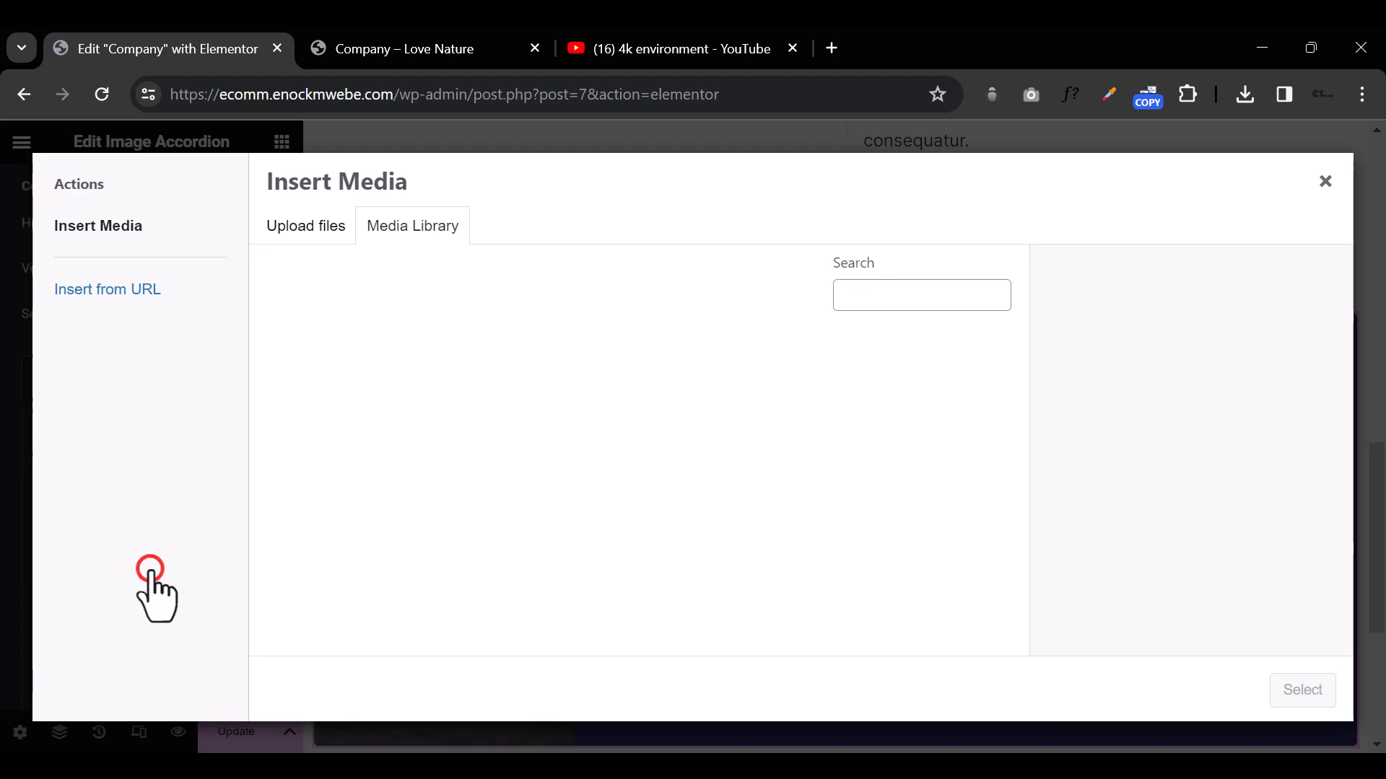
Step: Upload WEBSITE_HOMEPAGE_JAN_87, WEBSITE_HOMEPAGE_KIDS_1 and WEBSITE_HOMEPAGE_TOP_LEVEL_AU13 from the Stretford folder to the media library
click(309, 228)
click(768, 466)
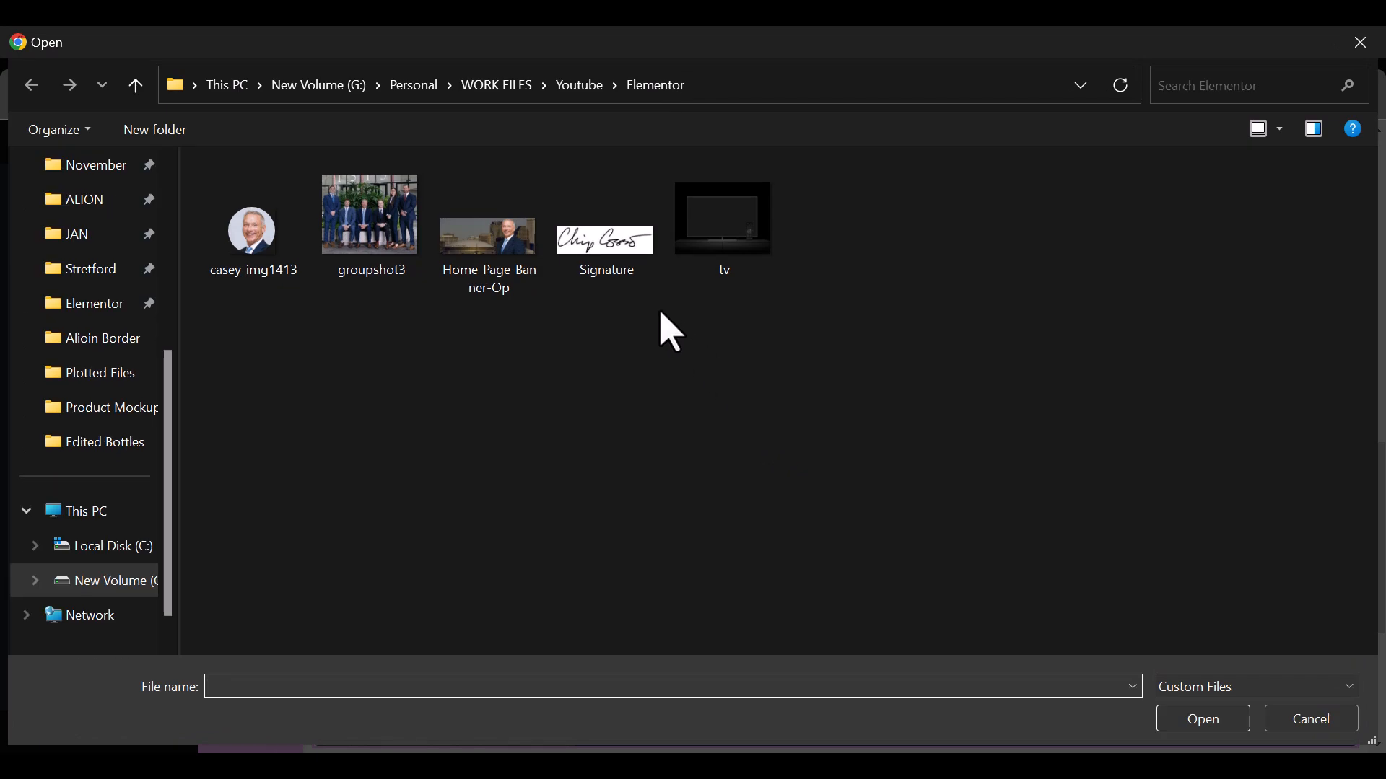
click(97, 270)
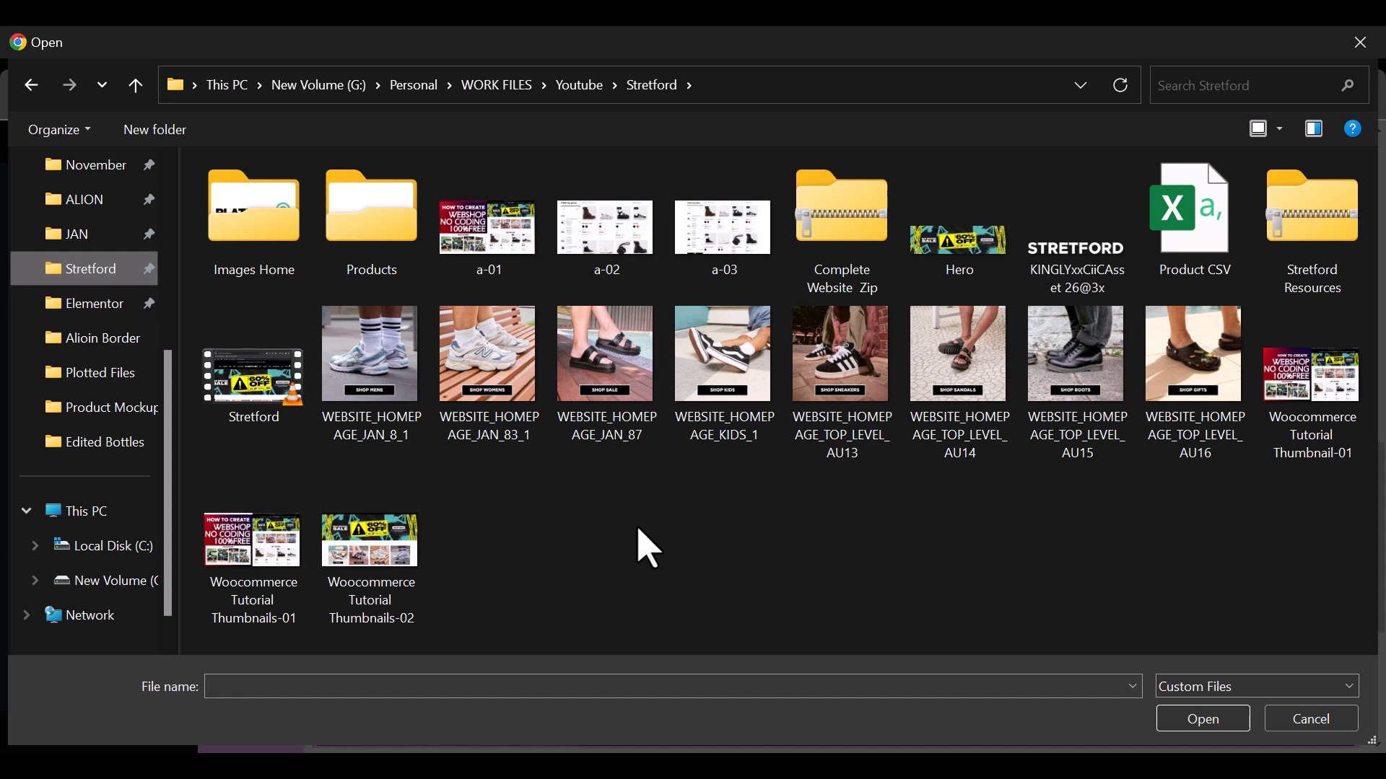
click(609, 402)
ctrl+click(765, 342)
ctrl+click(825, 341)
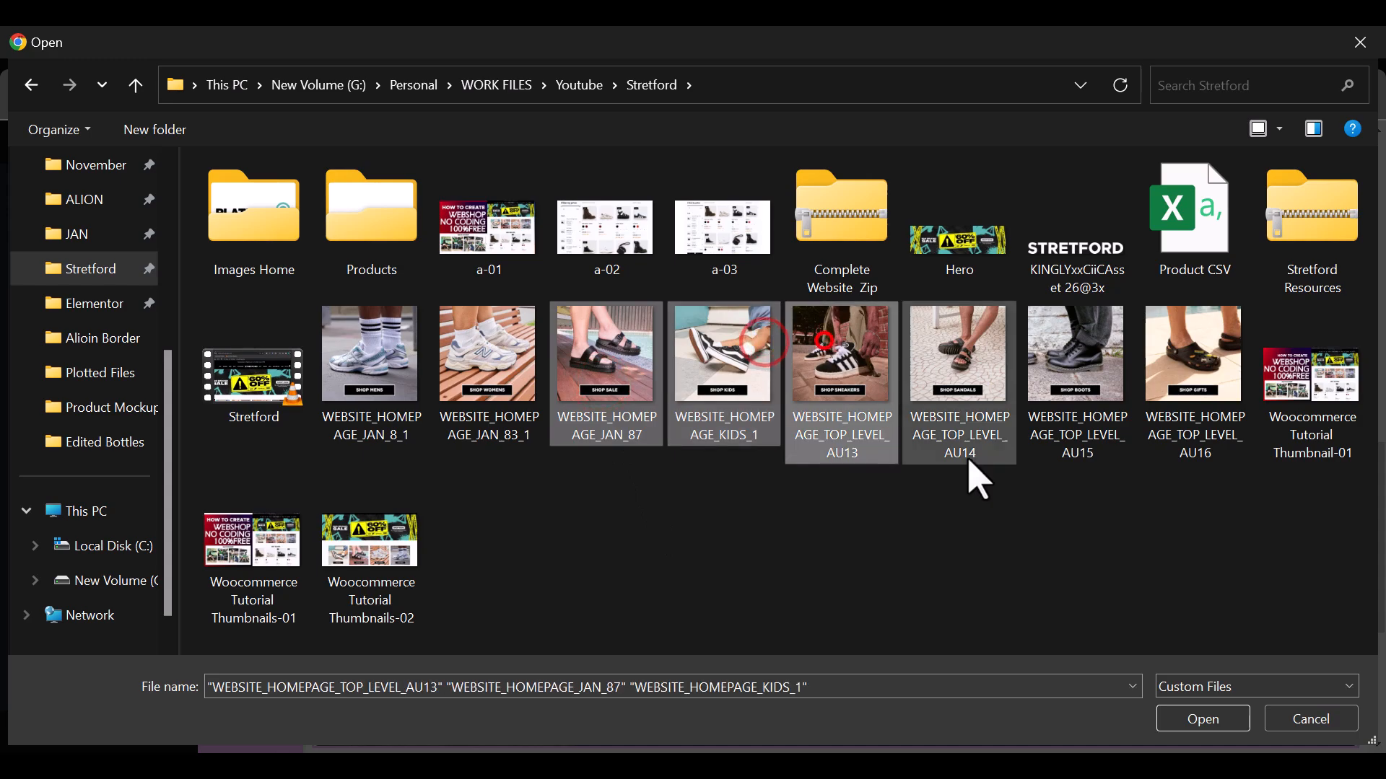
click(1175, 722)
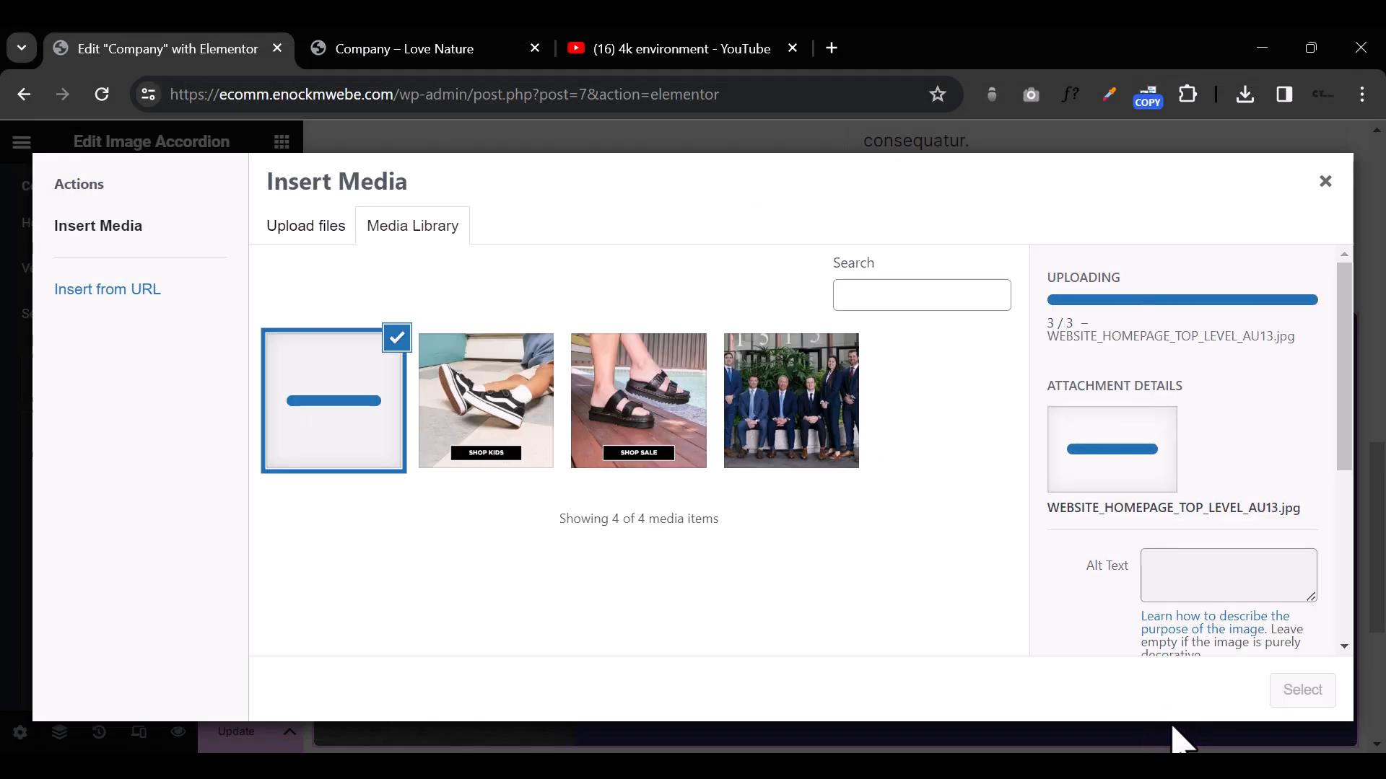
Step: Set the second accordion item's background image to WEBSITE_HOMEPAGE_JAN_87-1.webp and preview the accordion with the editing panel hidden
click(644, 413)
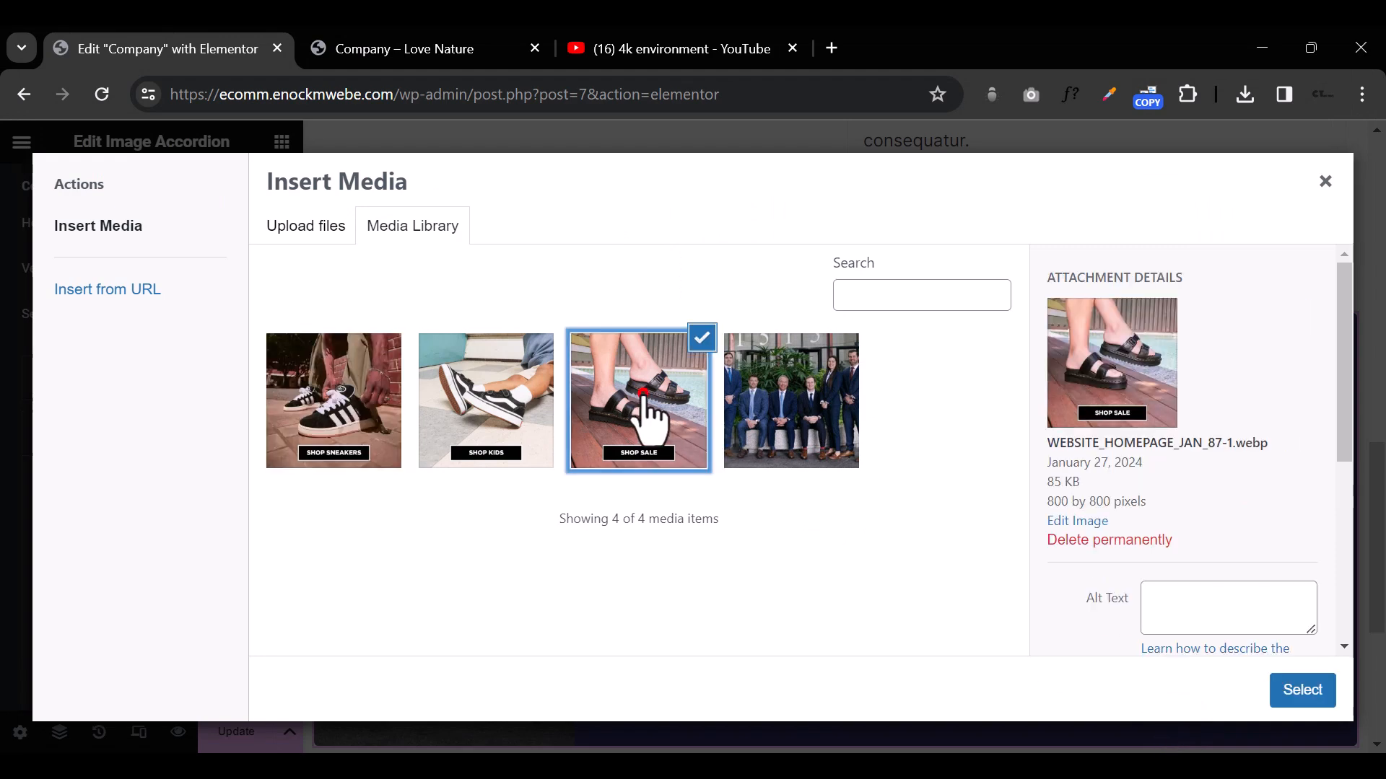
click(1297, 694)
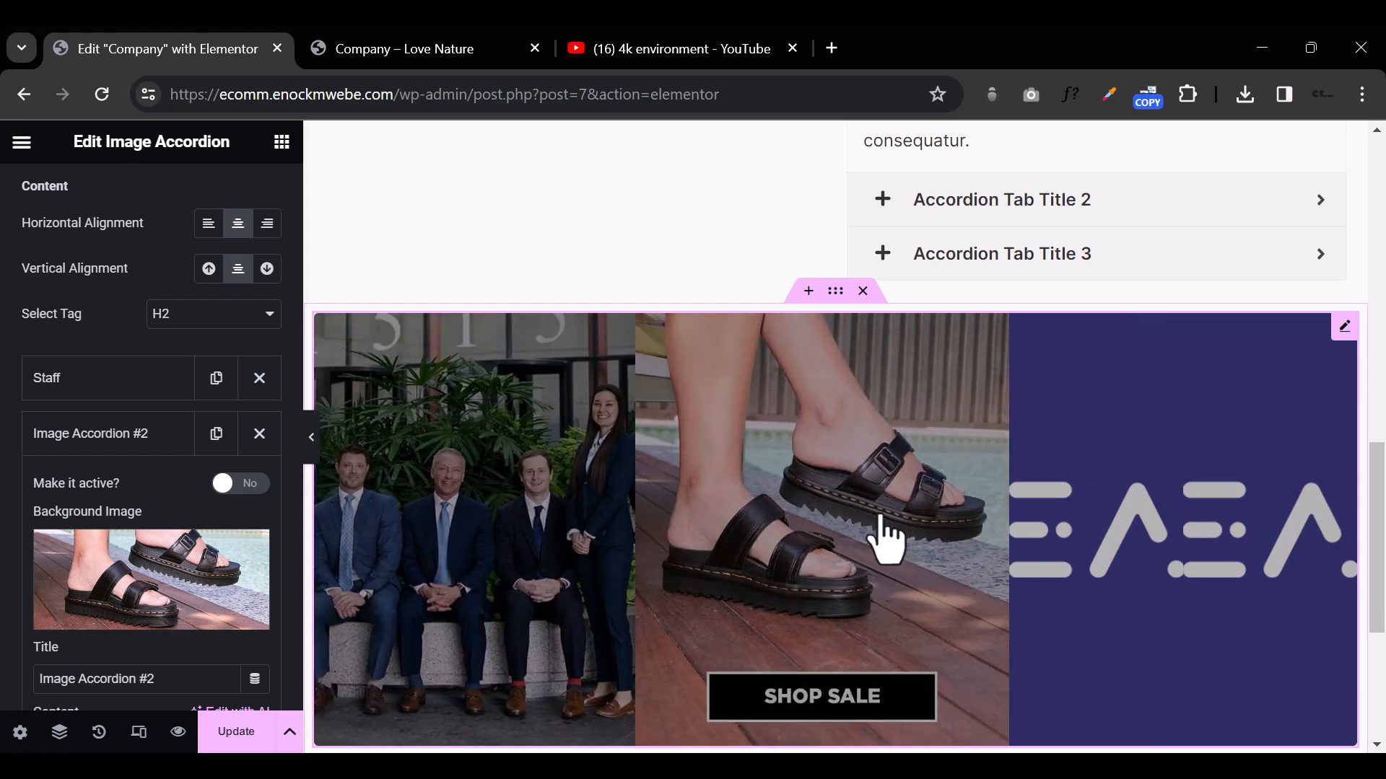
click(311, 438)
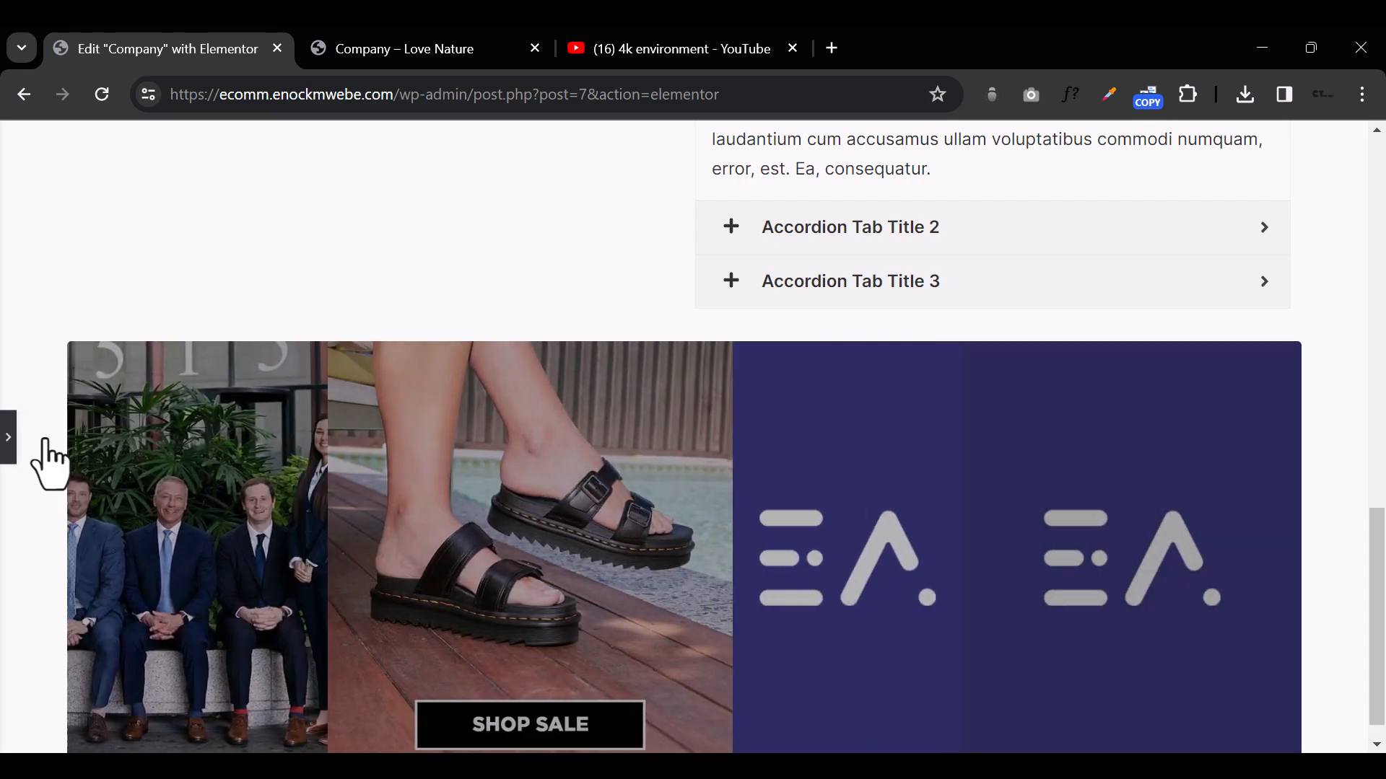
click(8, 442)
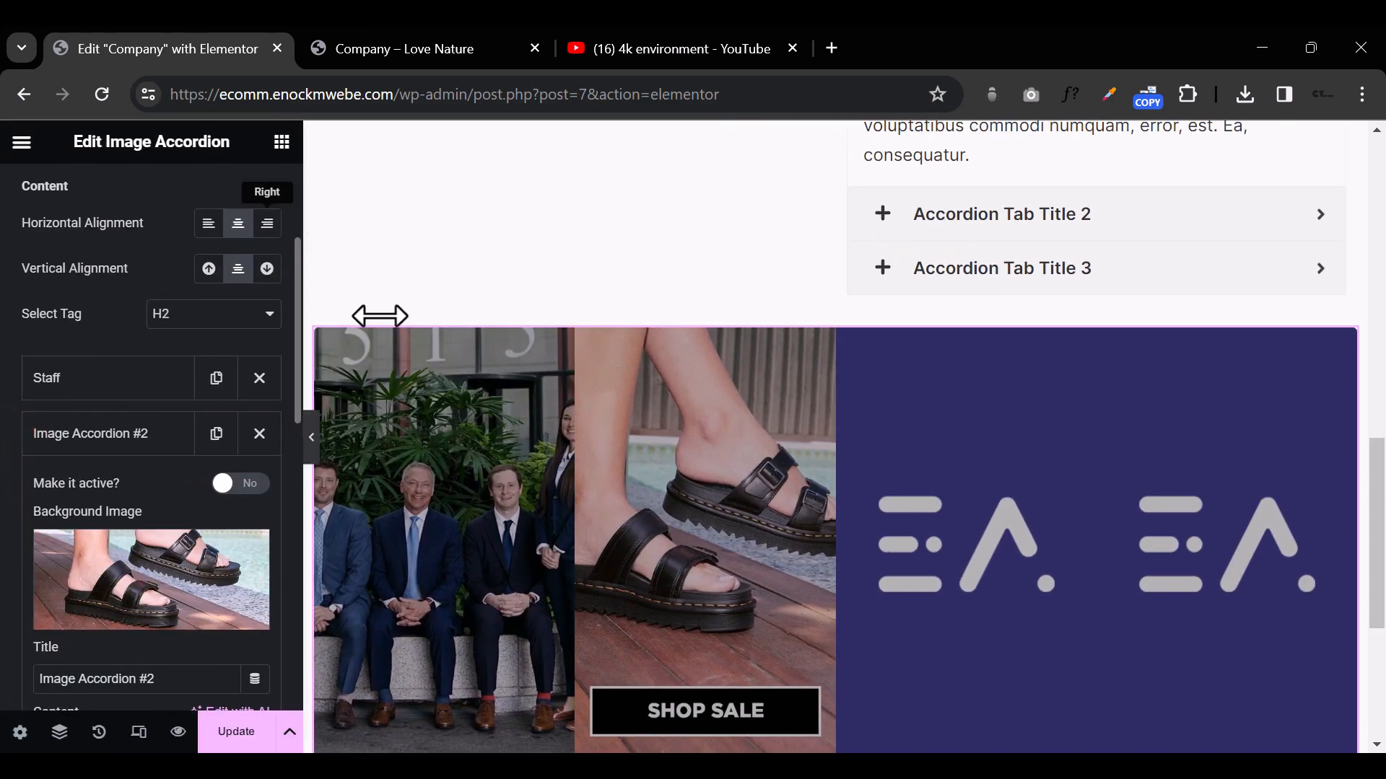
Step: Search the widgets for "accor" and place the Royal Addons Image Accordion below the existing image accordion
click(282, 142)
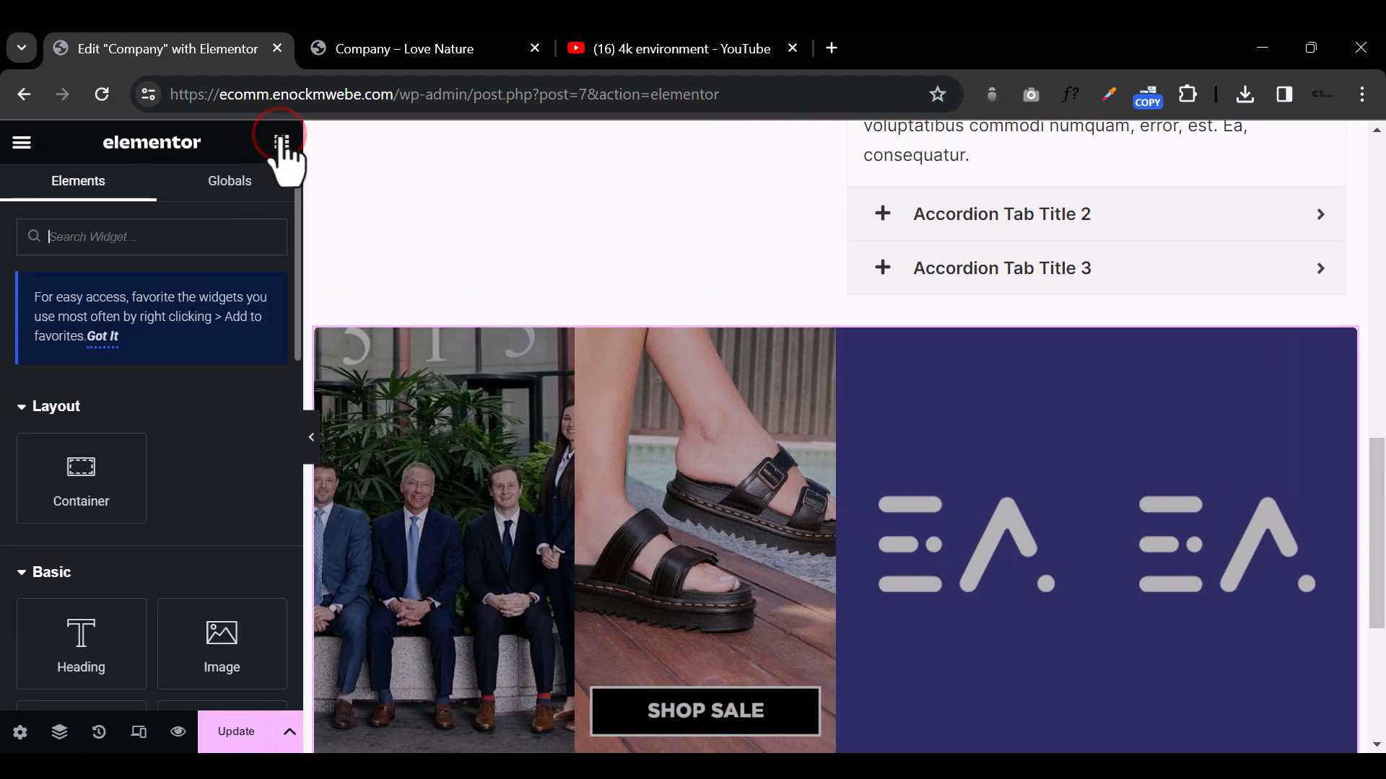
click(171, 239)
text(accor)
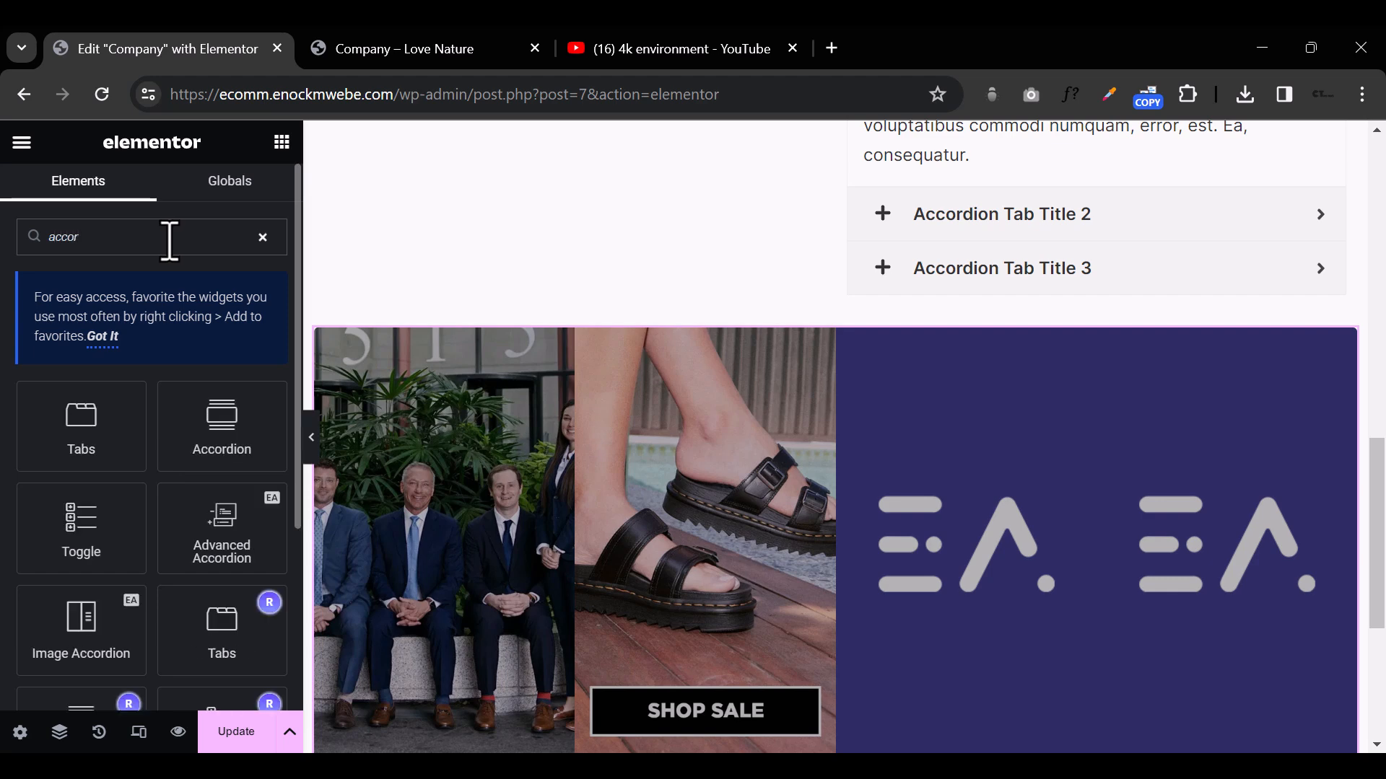
scroll(128, 507, down, 2)
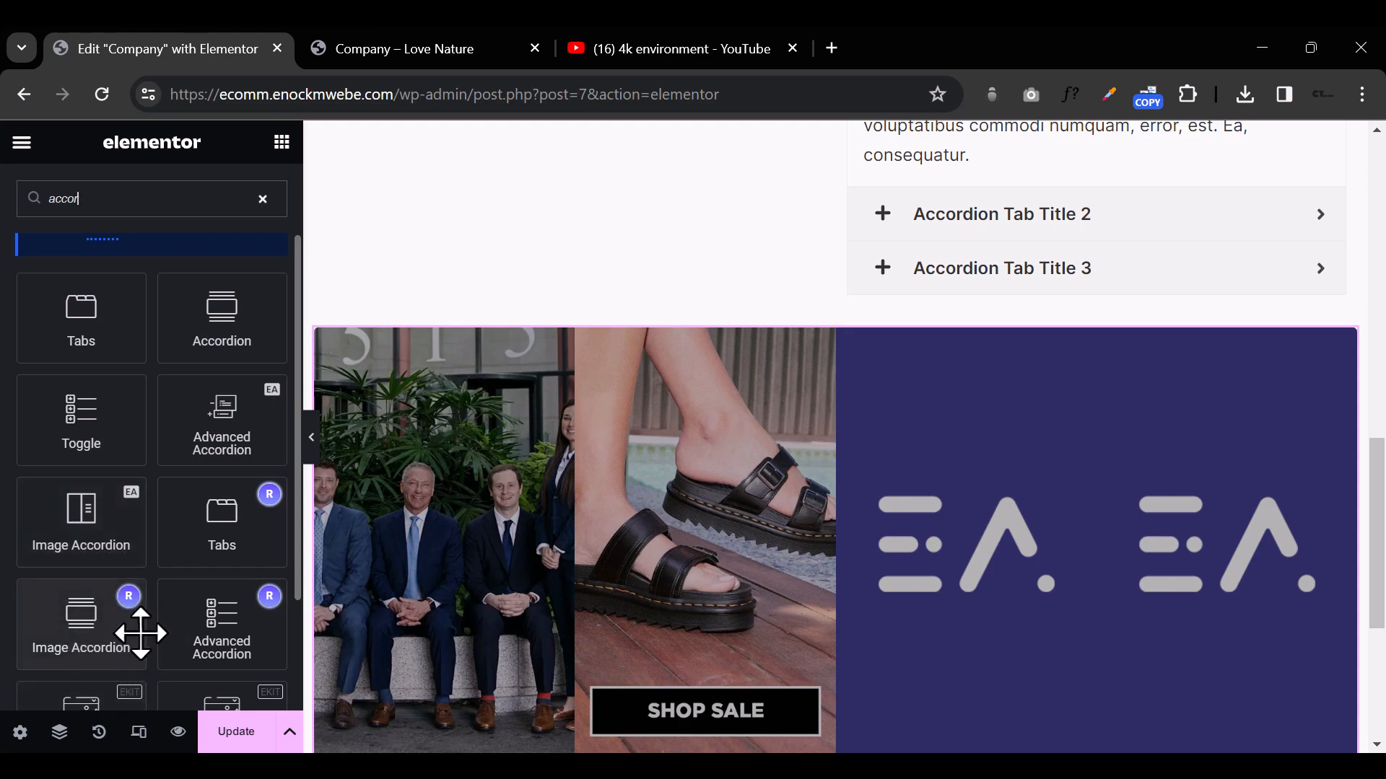
scroll(582, 544, down, 5)
drag(77, 615, 749, 396)
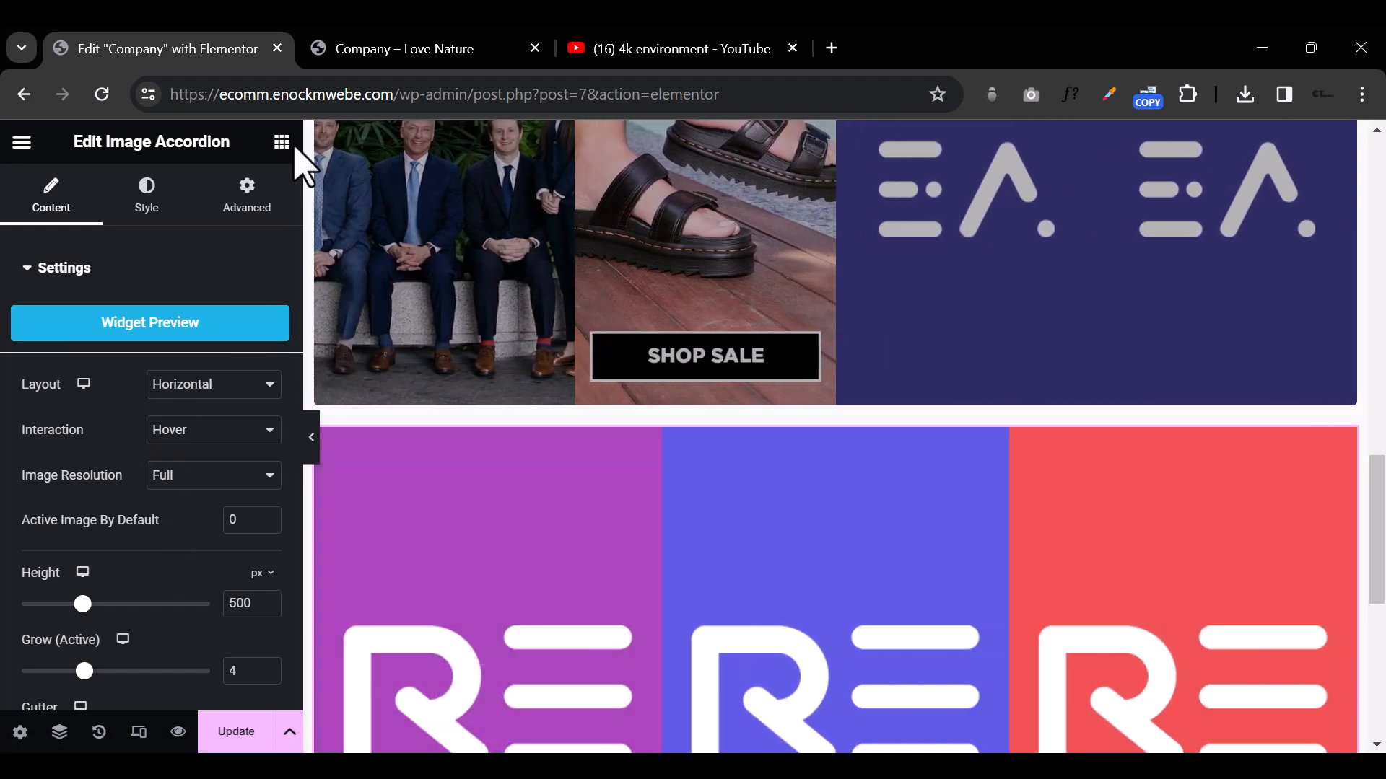
Step: Browse the ElementsKit widgets and delete the Royal Addons Image Accordion from the page
click(287, 143)
scroll(227, 426, down, 15)
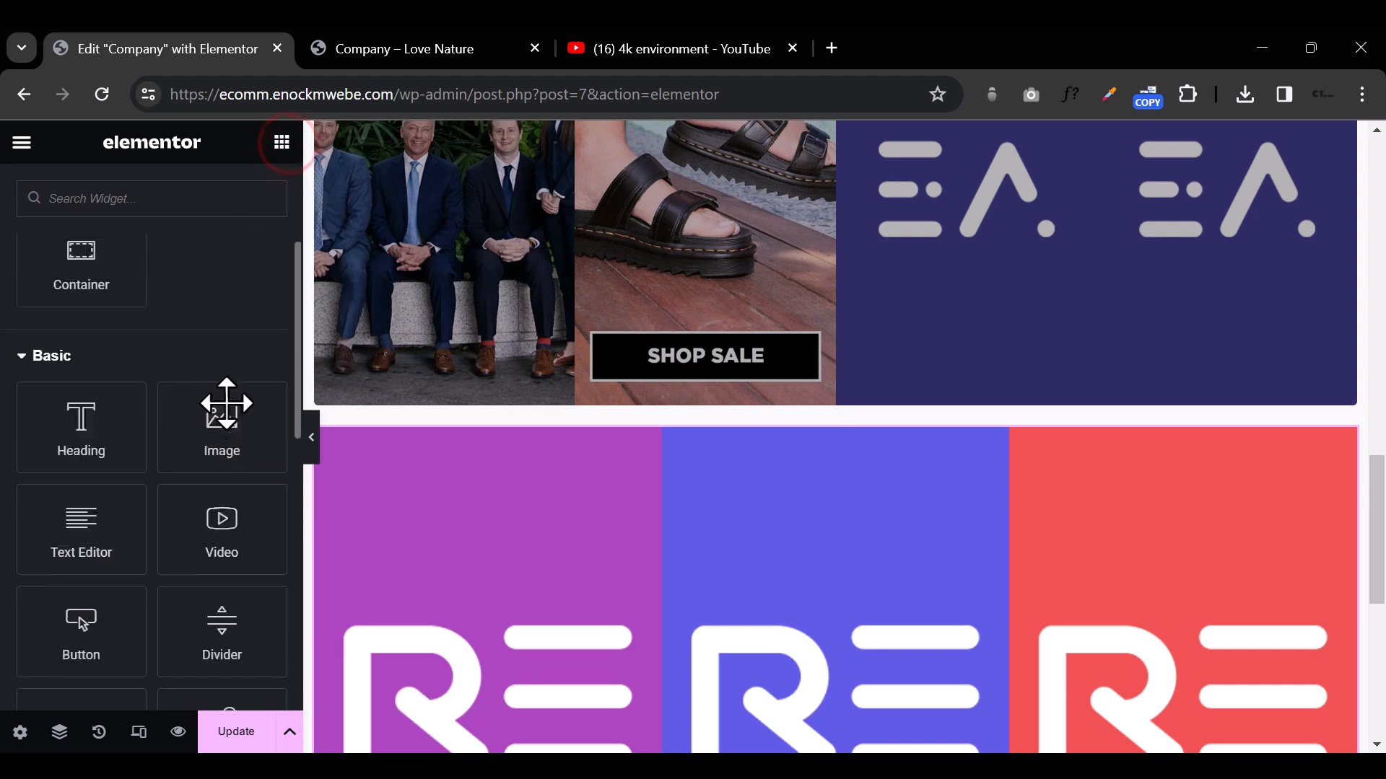
scroll(227, 435, up, 2)
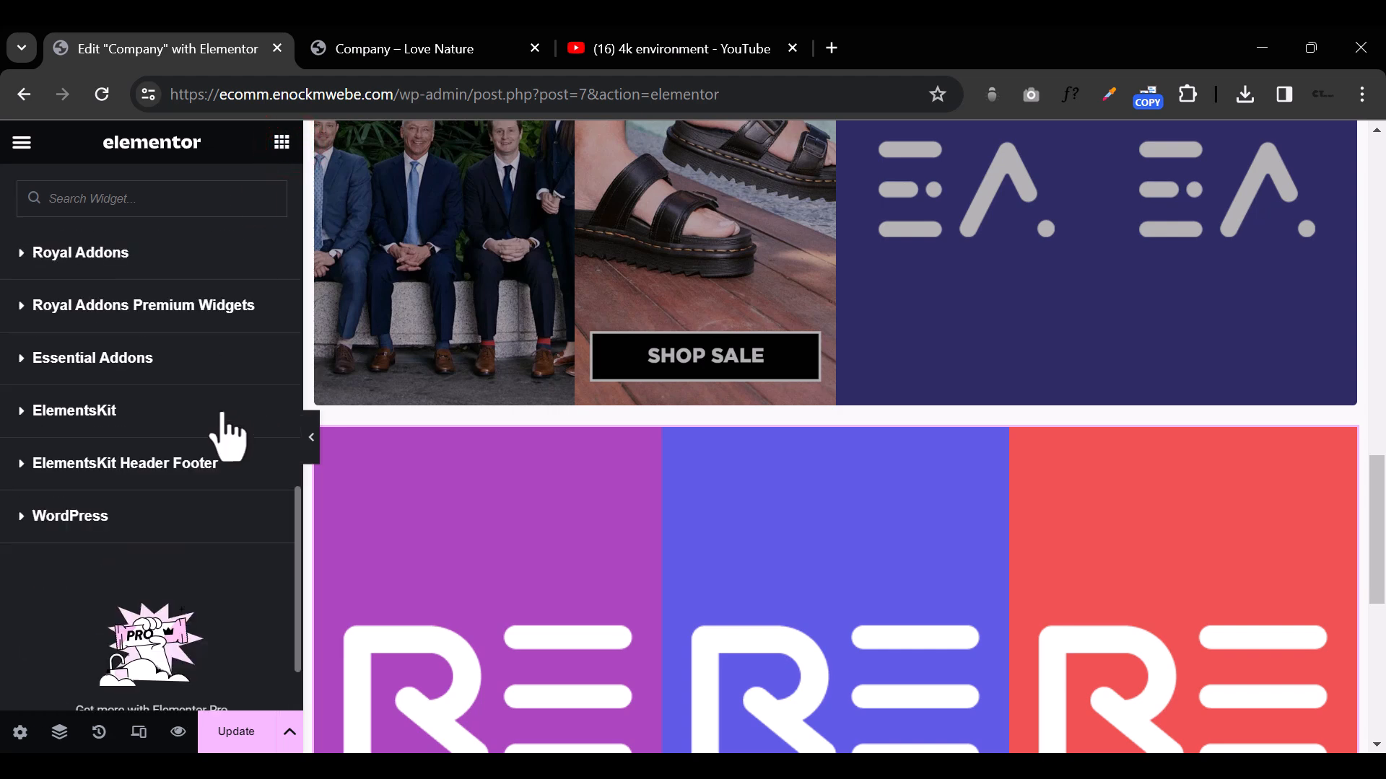
click(23, 413)
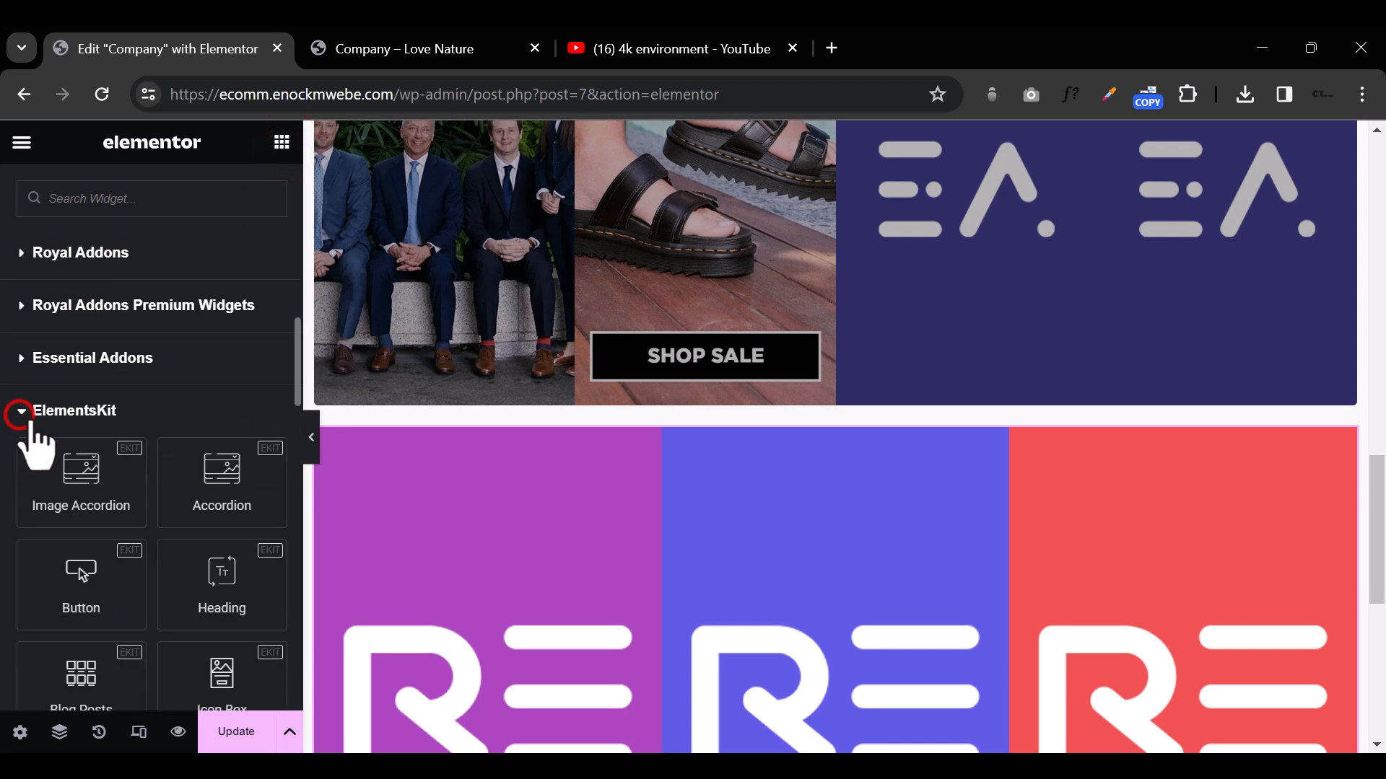
scroll(243, 513, down, 3)
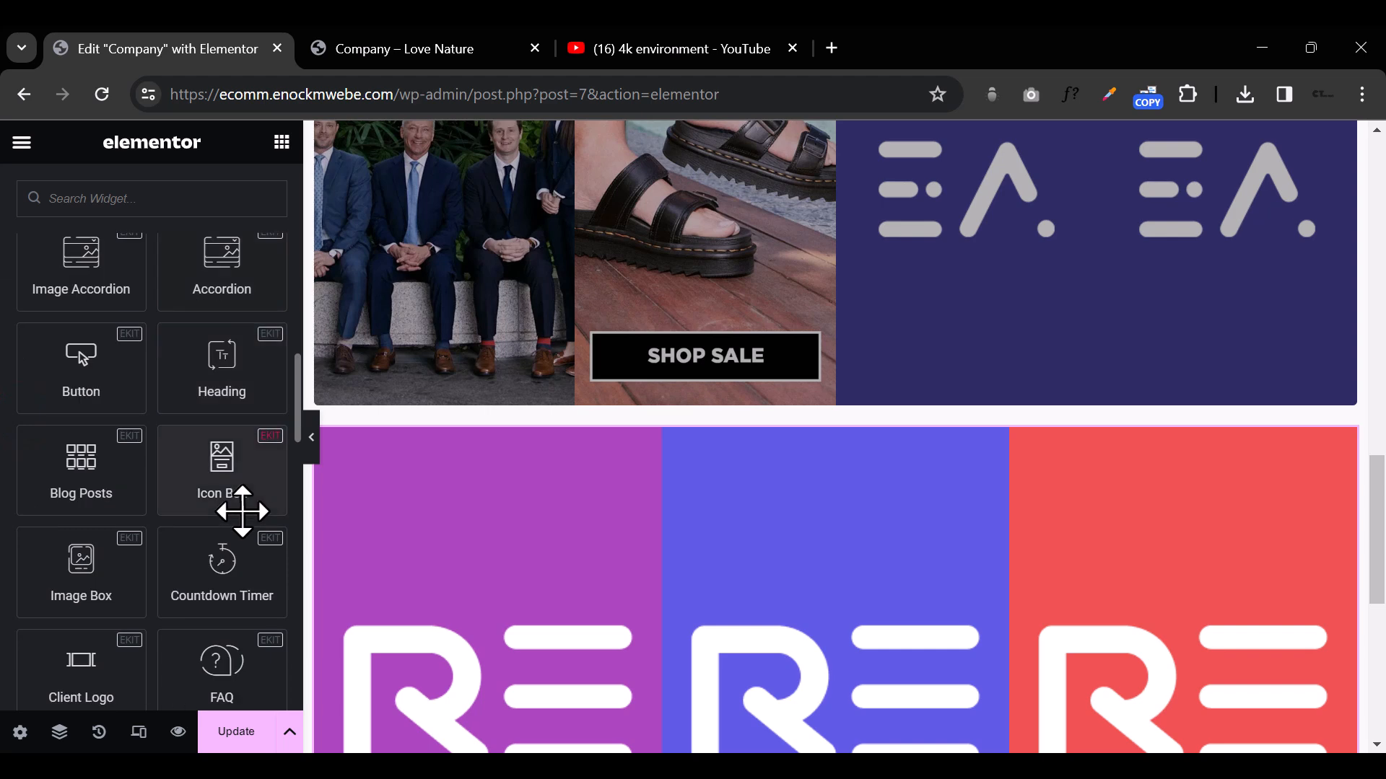
scroll(242, 512, down, 1)
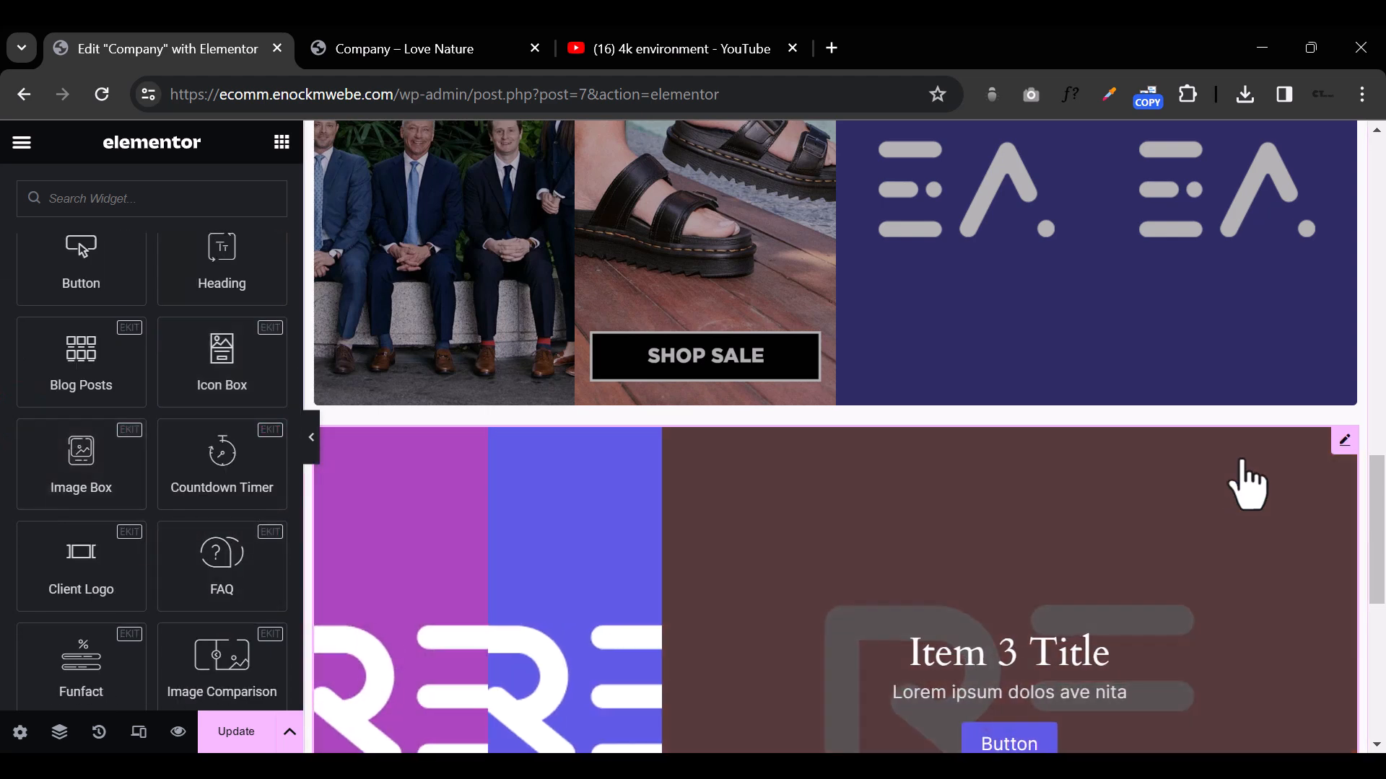
right_click(1235, 485)
click(1220, 718)
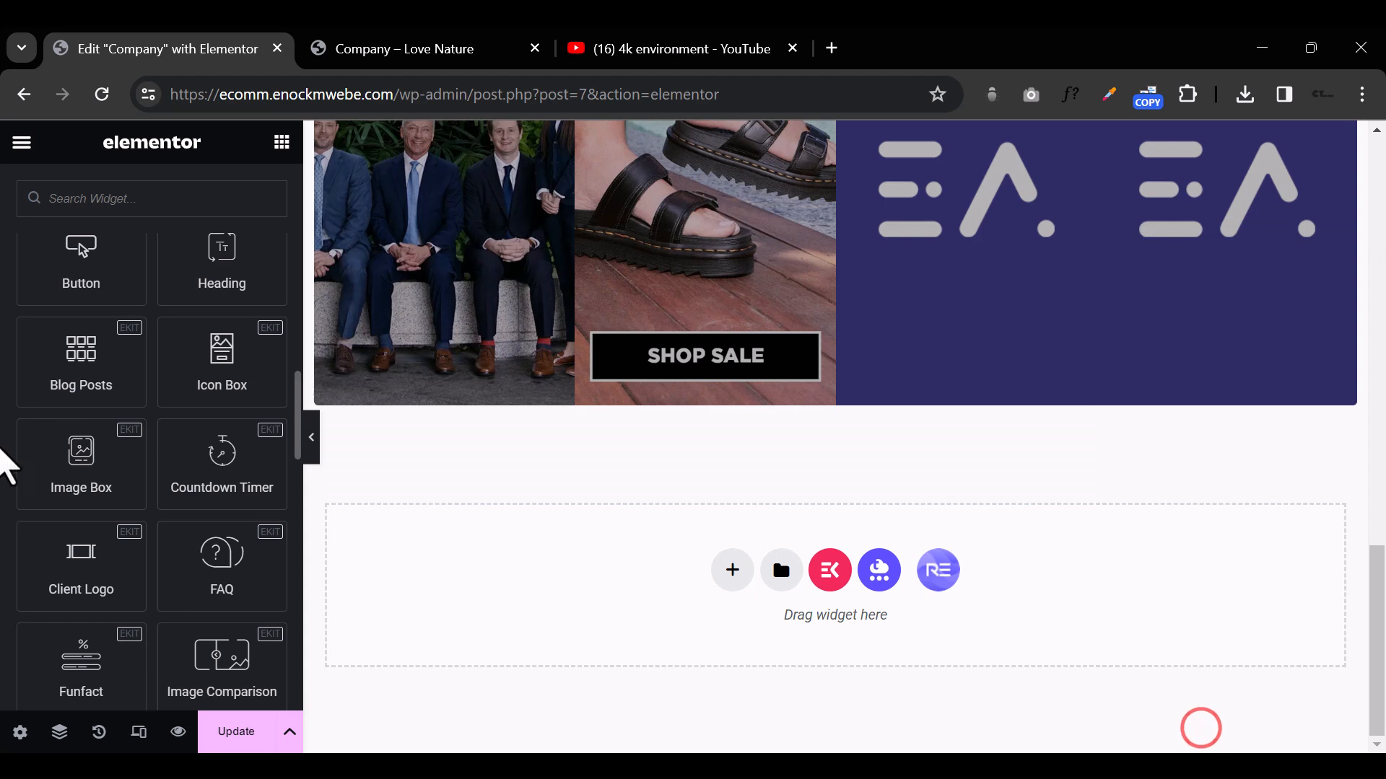
Step: Search the widgets for "image box" and place the ElementsKit Image Box below the Image Accordion
scroll(89, 451, up, 10)
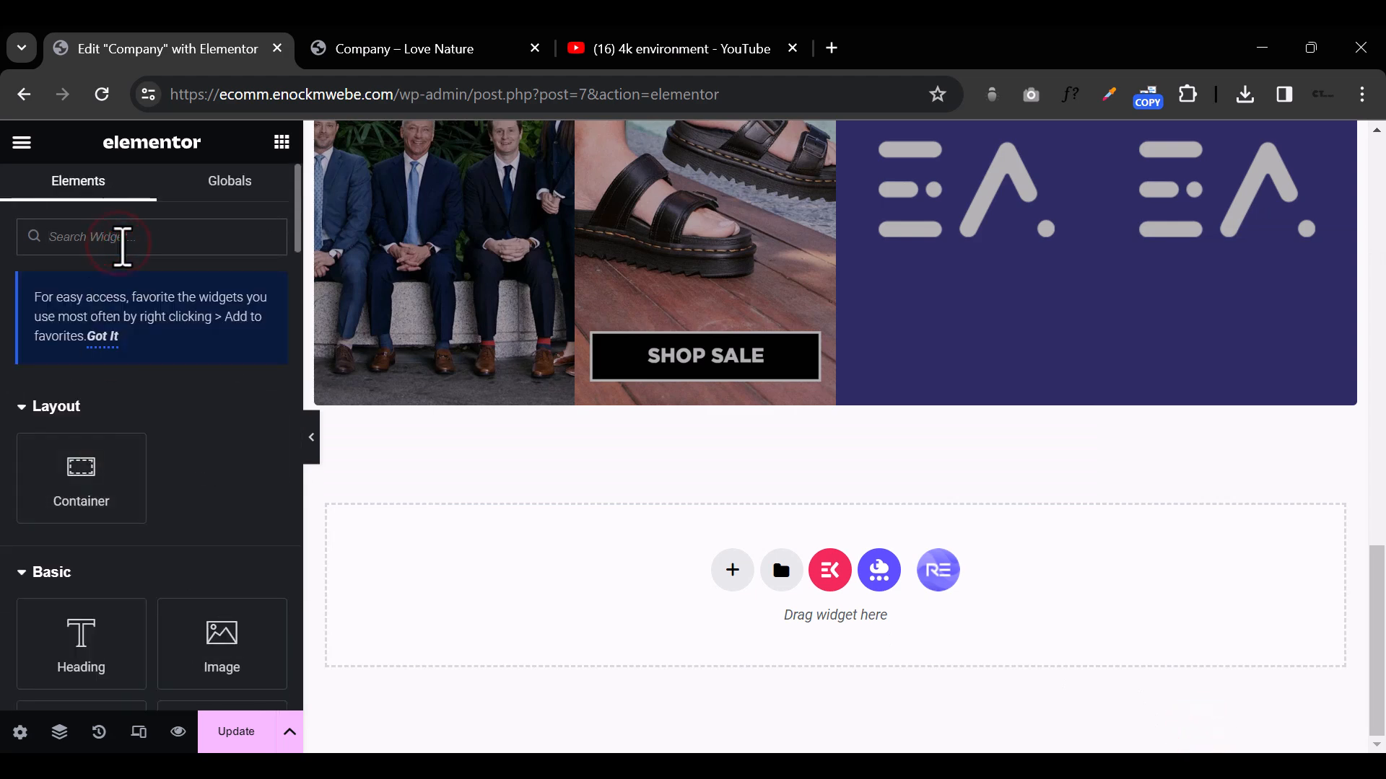
text(image)
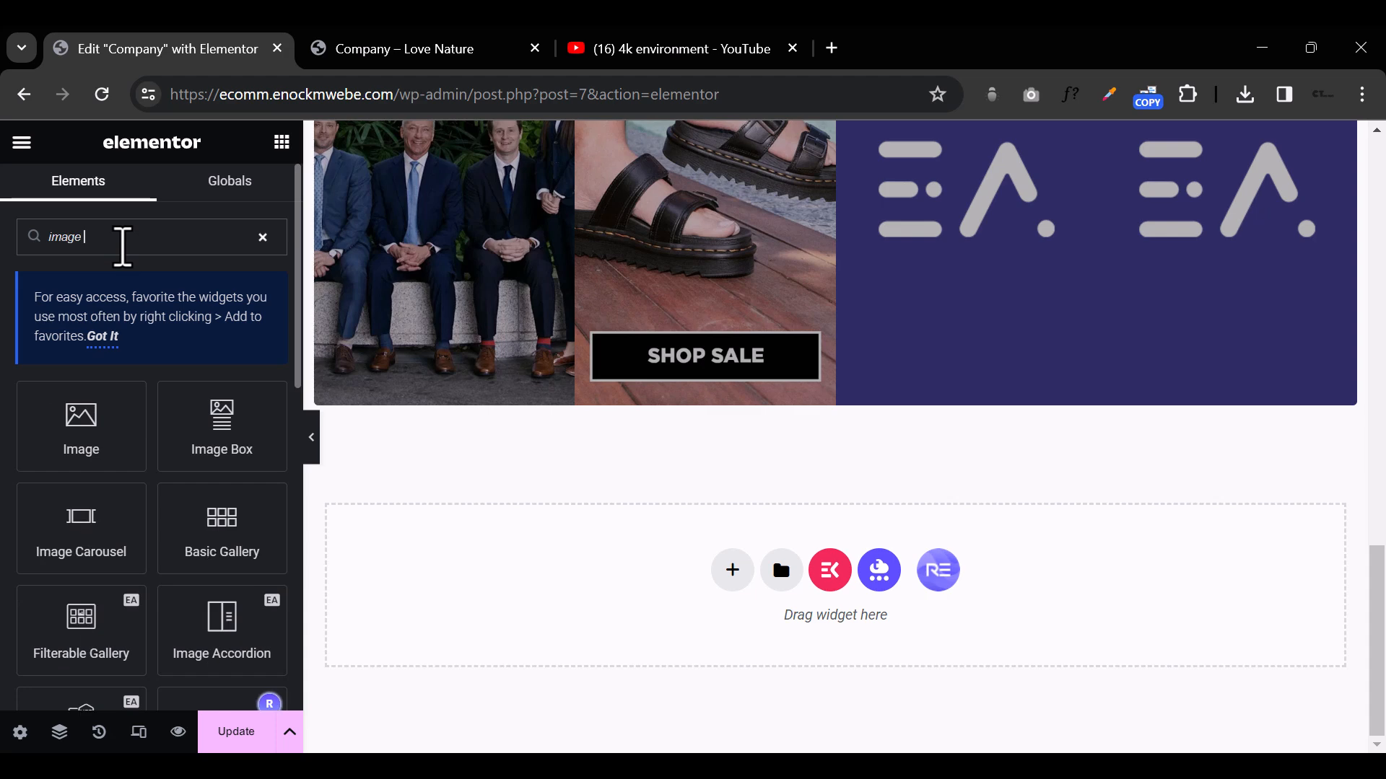
text( box)
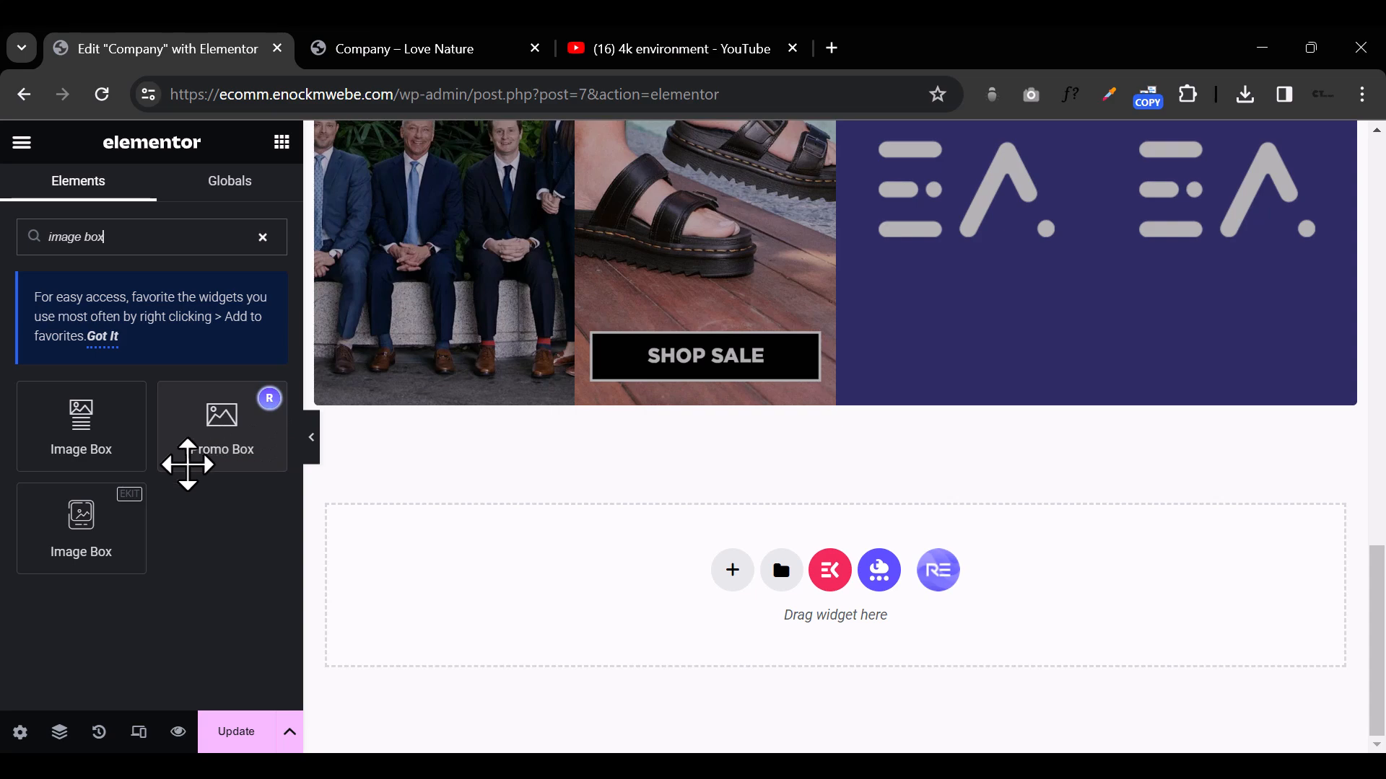
drag(74, 542, 821, 405)
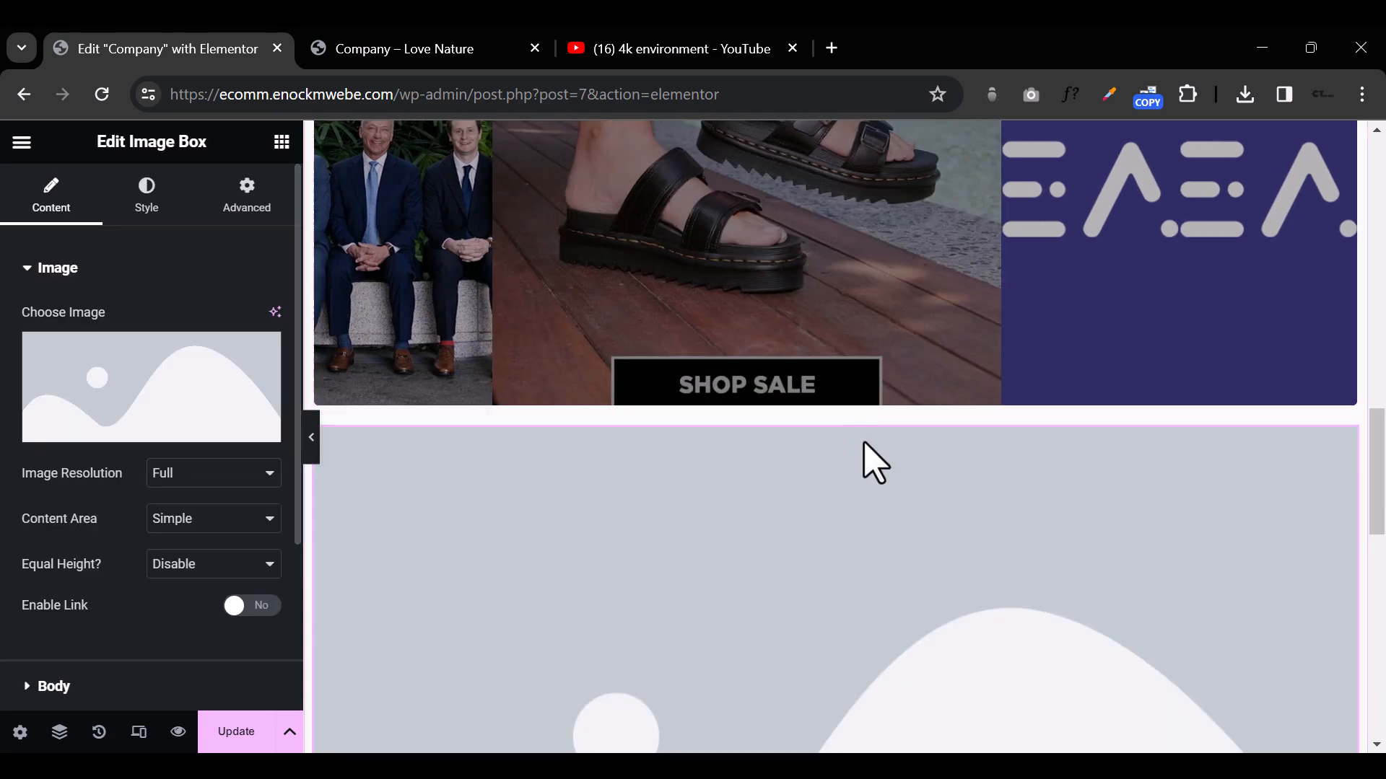
Step: Set the Image Box's image to groupshot3-1.jpeg from the media library and preview the widget with the editing panel hidden
scroll(902, 484, down, 10)
scroll(902, 483, up, 5)
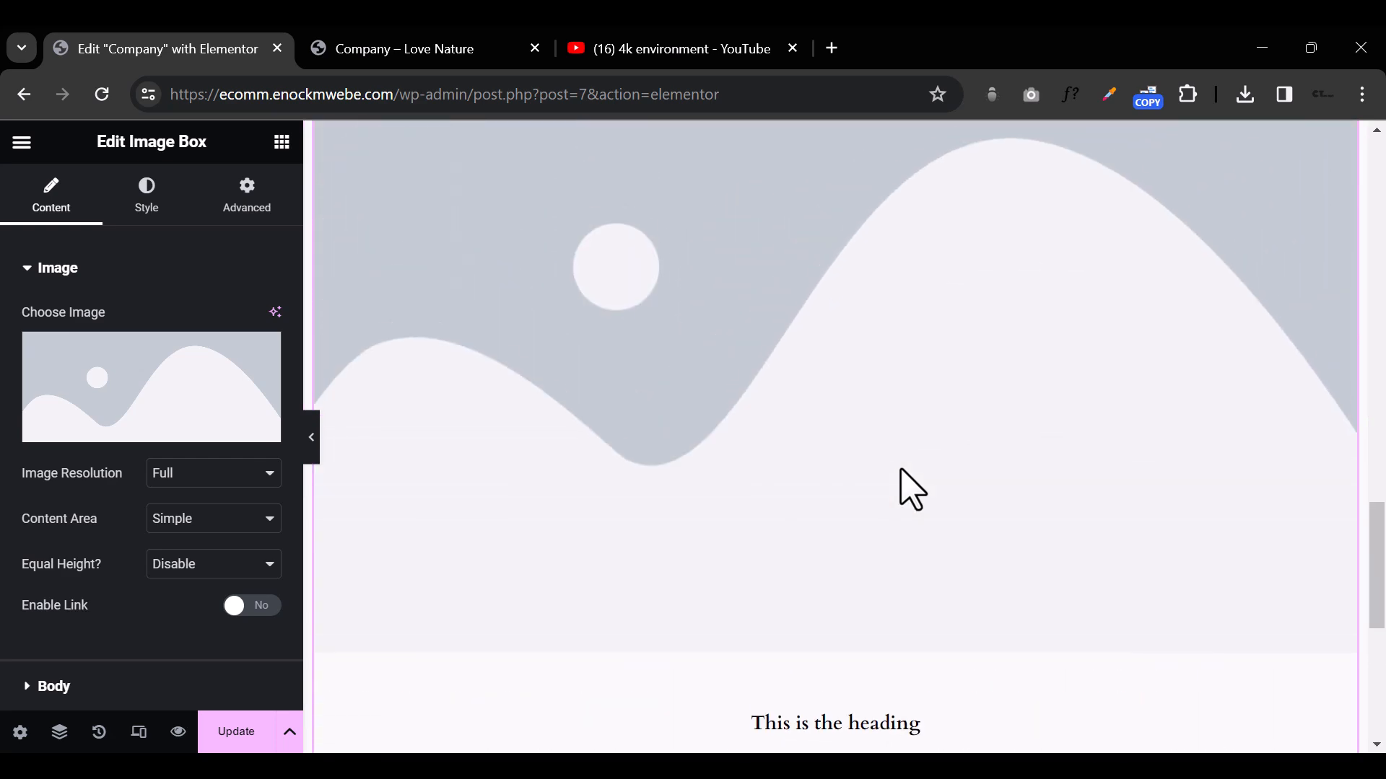
click(134, 394)
click(739, 417)
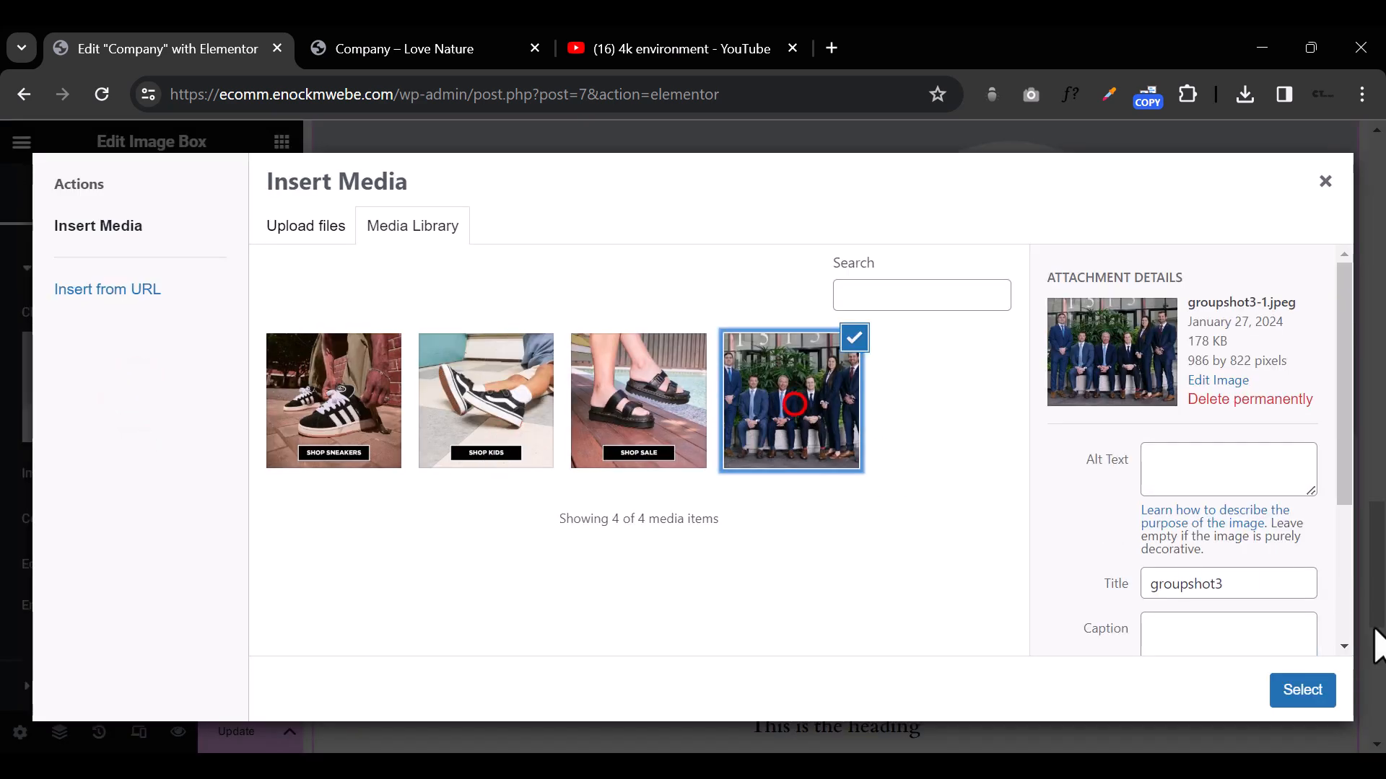
click(1287, 695)
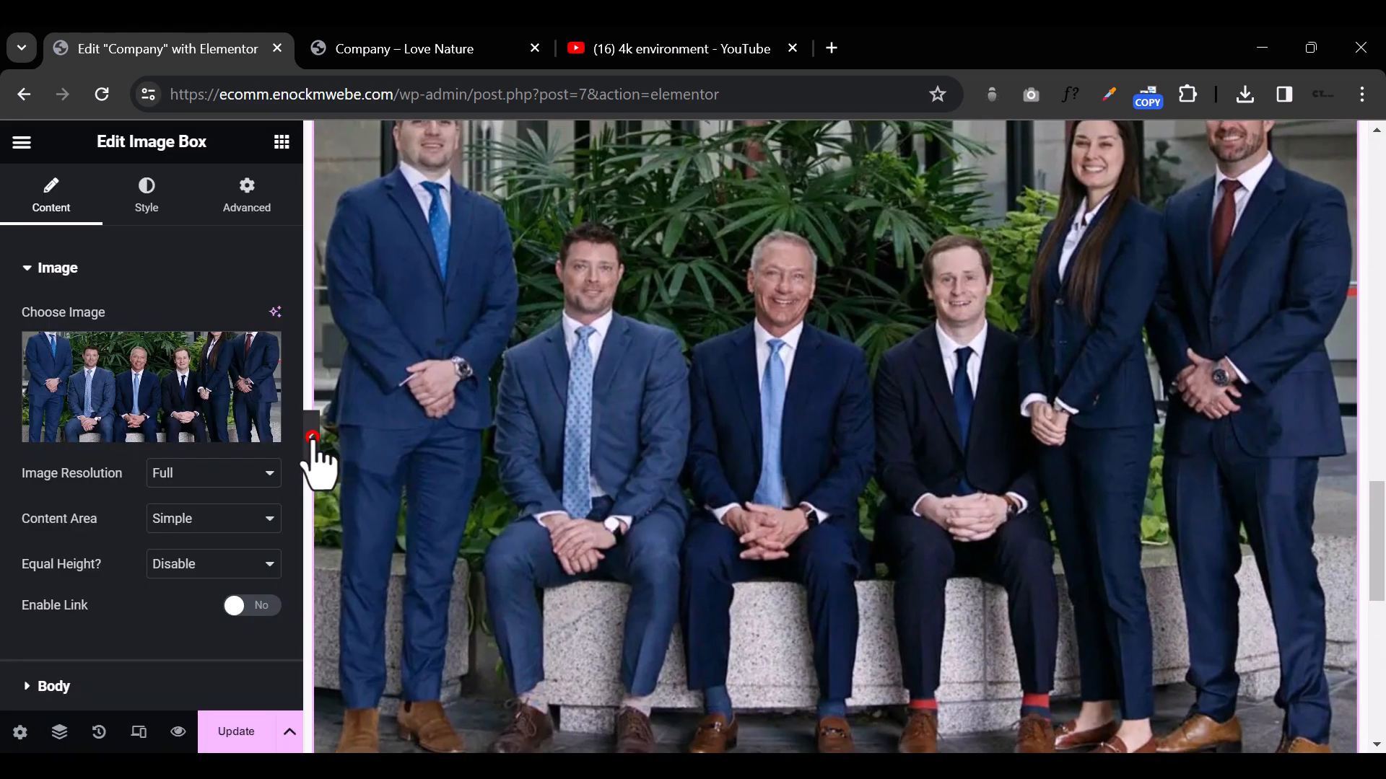
click(313, 442)
scroll(722, 491, down, 6)
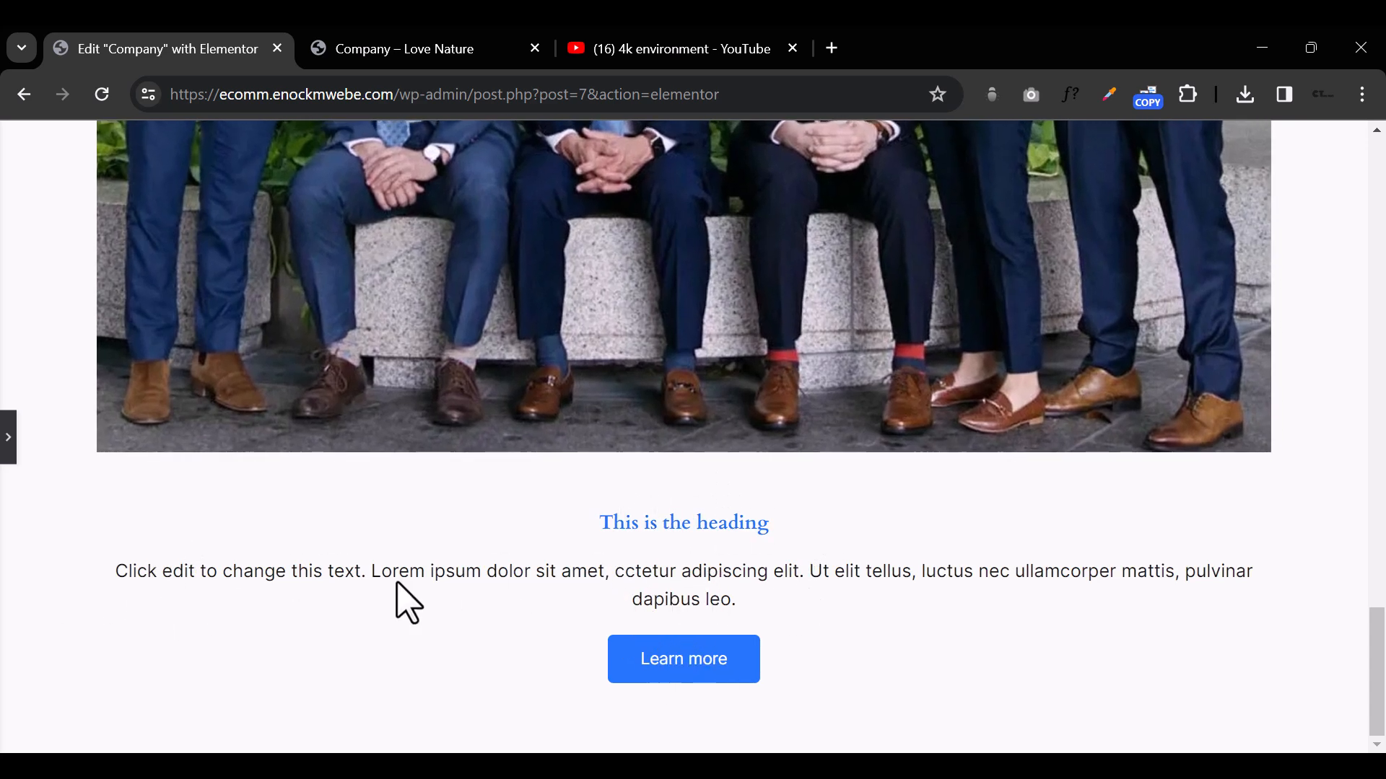
Step: Bring back the editing panel and delete all existing containers from the Company page, leaving a blank canvas
click(8, 455)
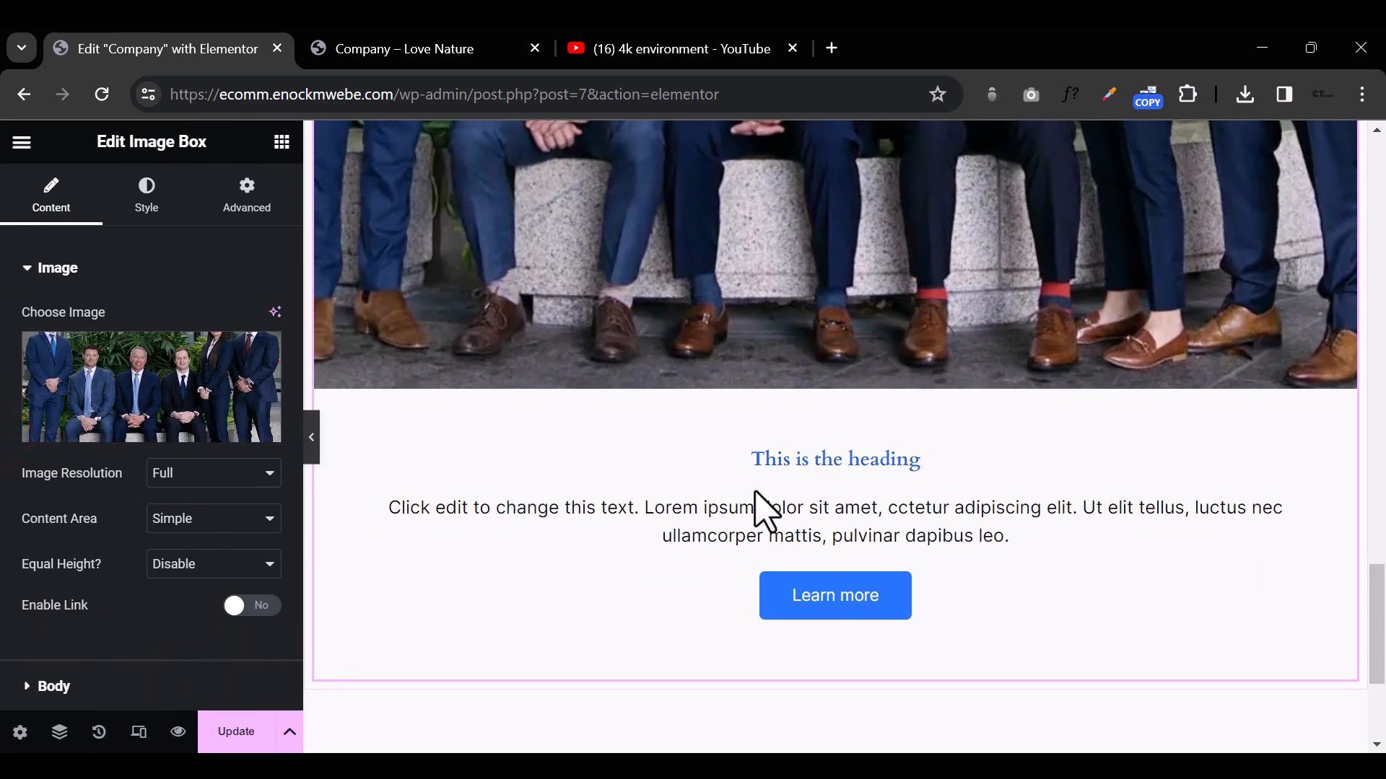
scroll(765, 513, up, 20)
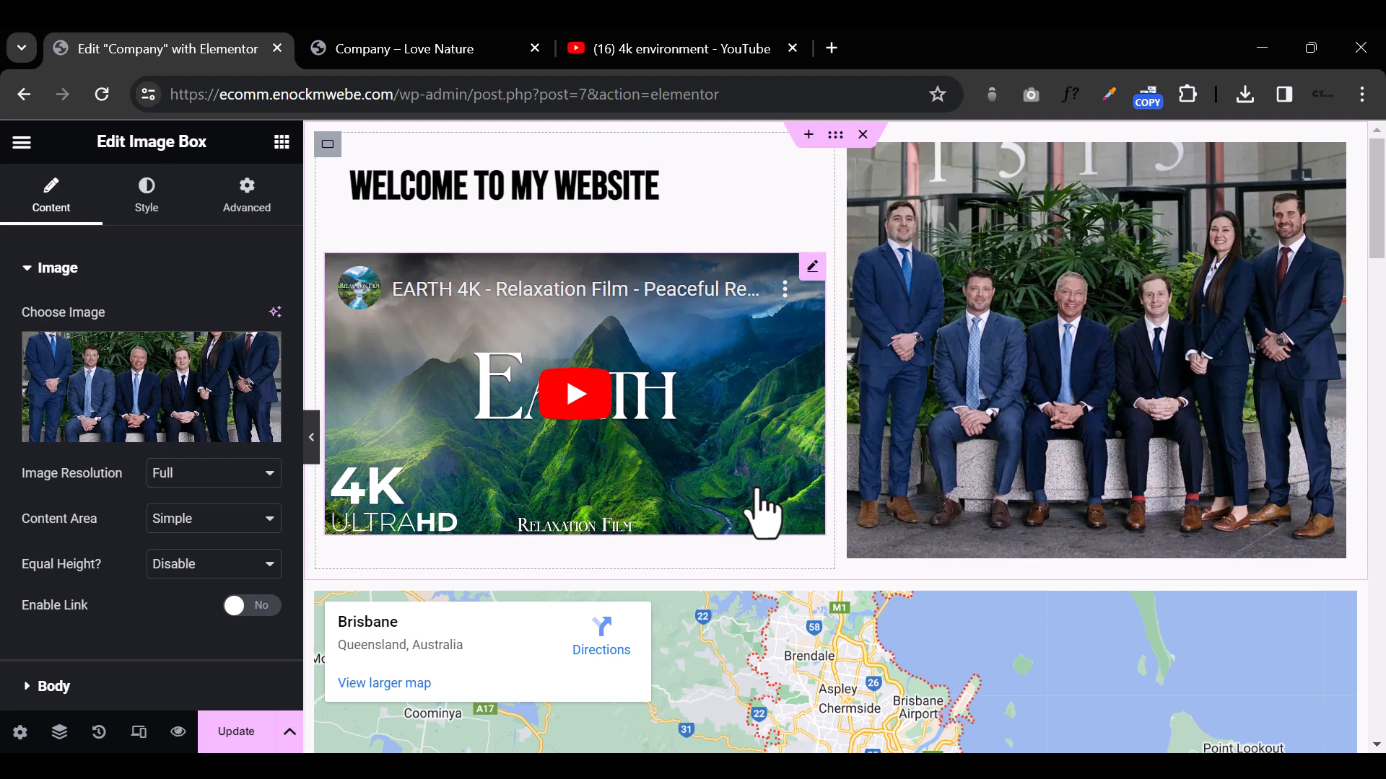
scroll(938, 628, down, 6)
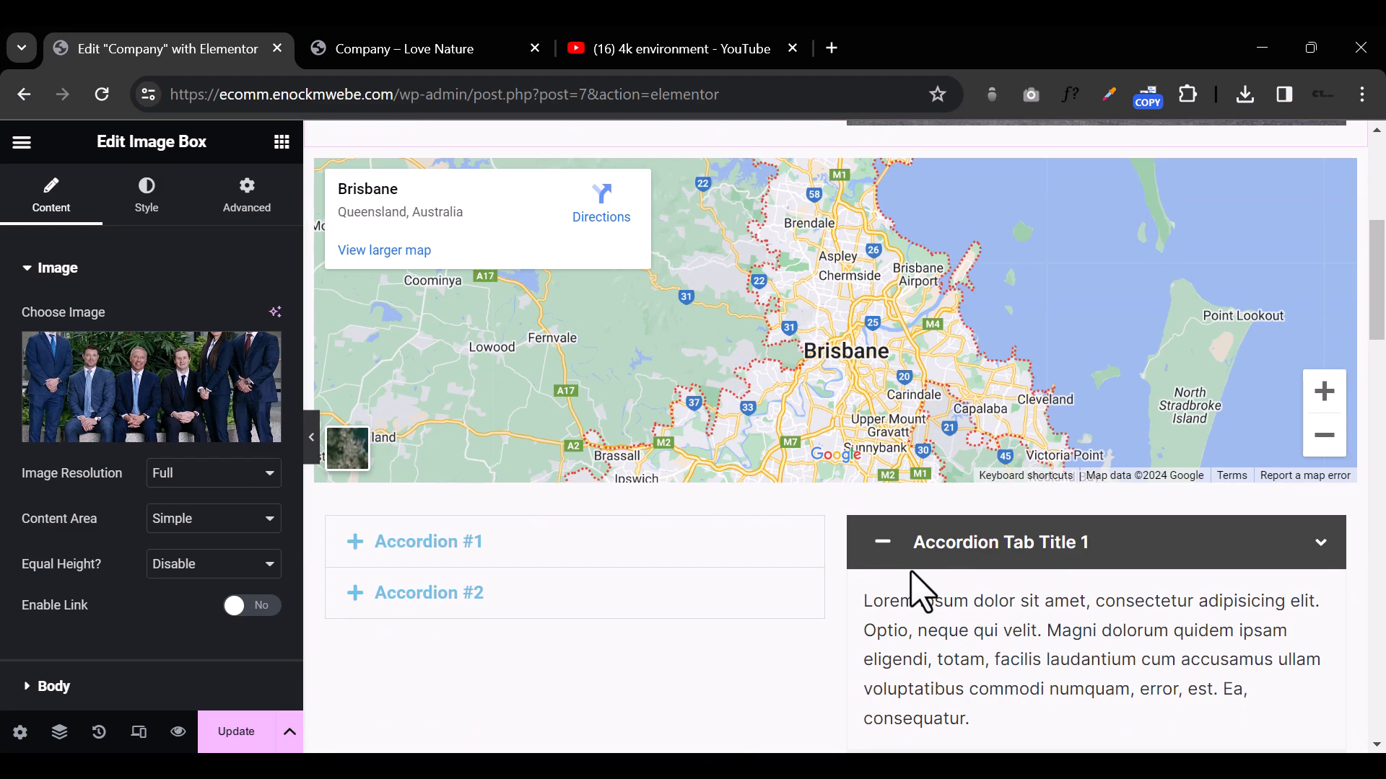
scroll(916, 585, up, 6)
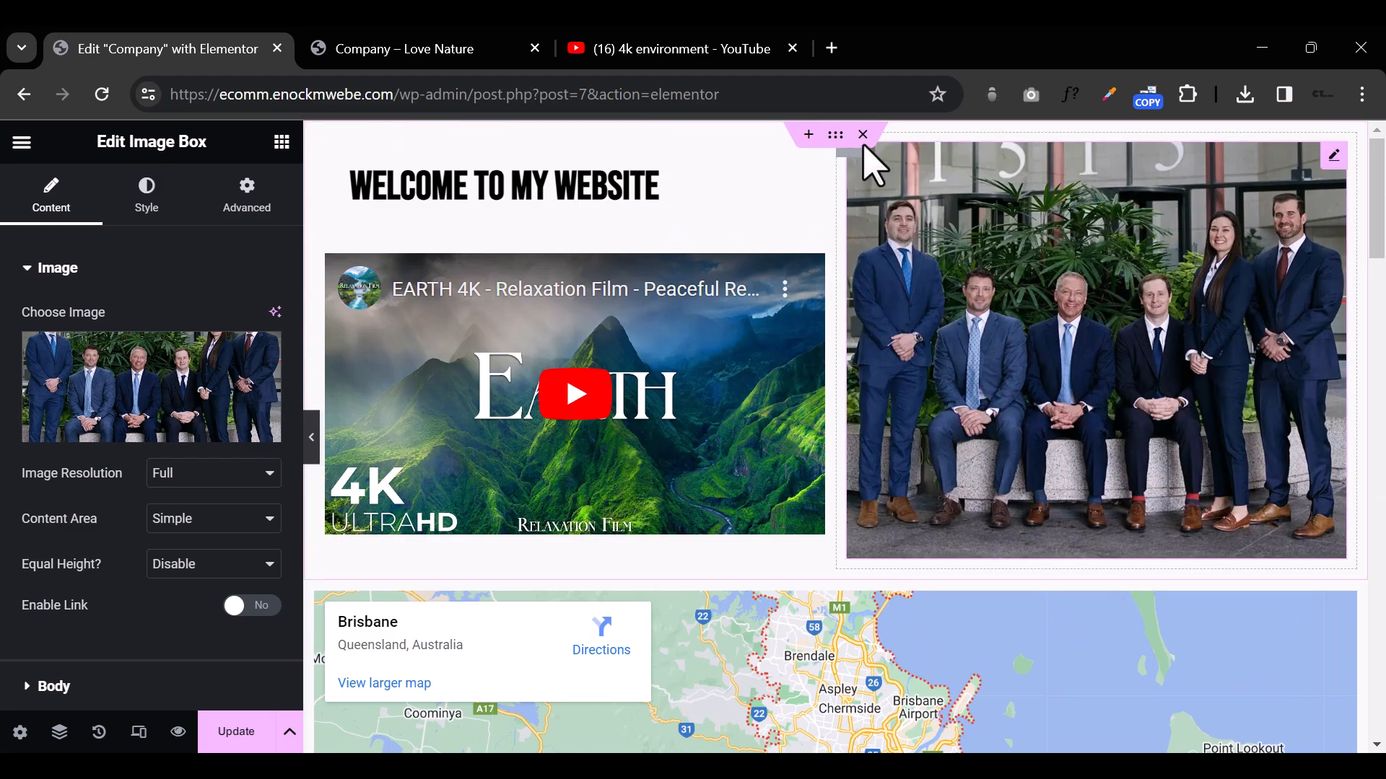
scroll(866, 135, down, 16)
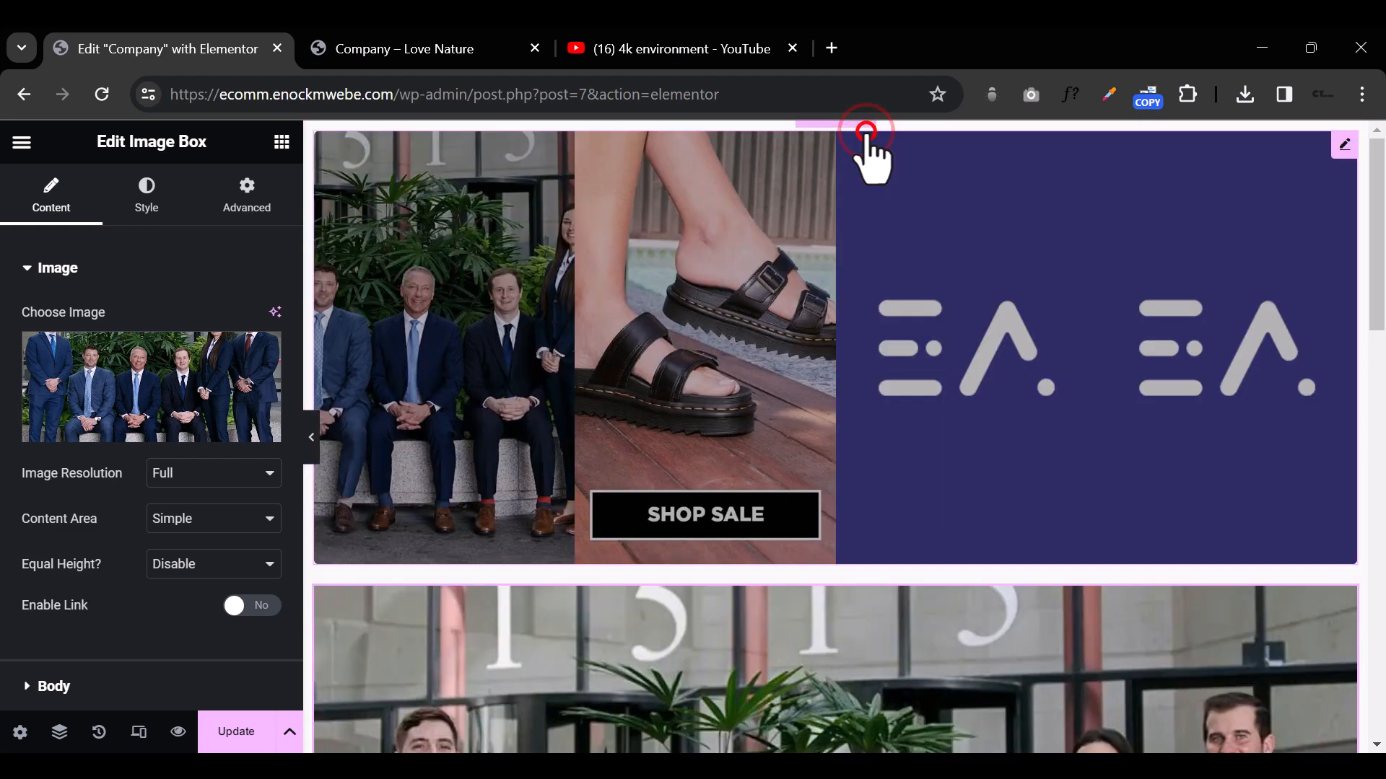
click(867, 134)
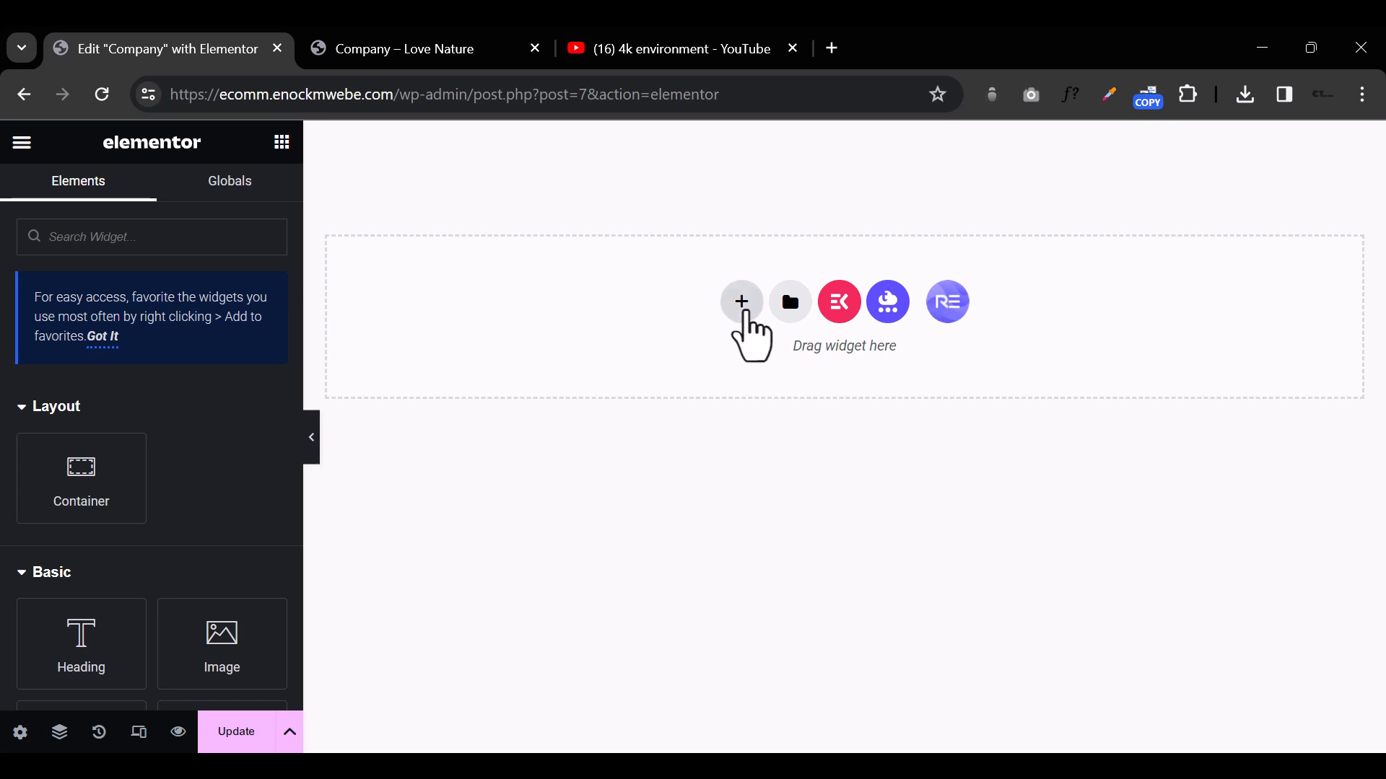
Step: Add a new container to the empty page using the structure with two equal side-by-side columns
click(746, 309)
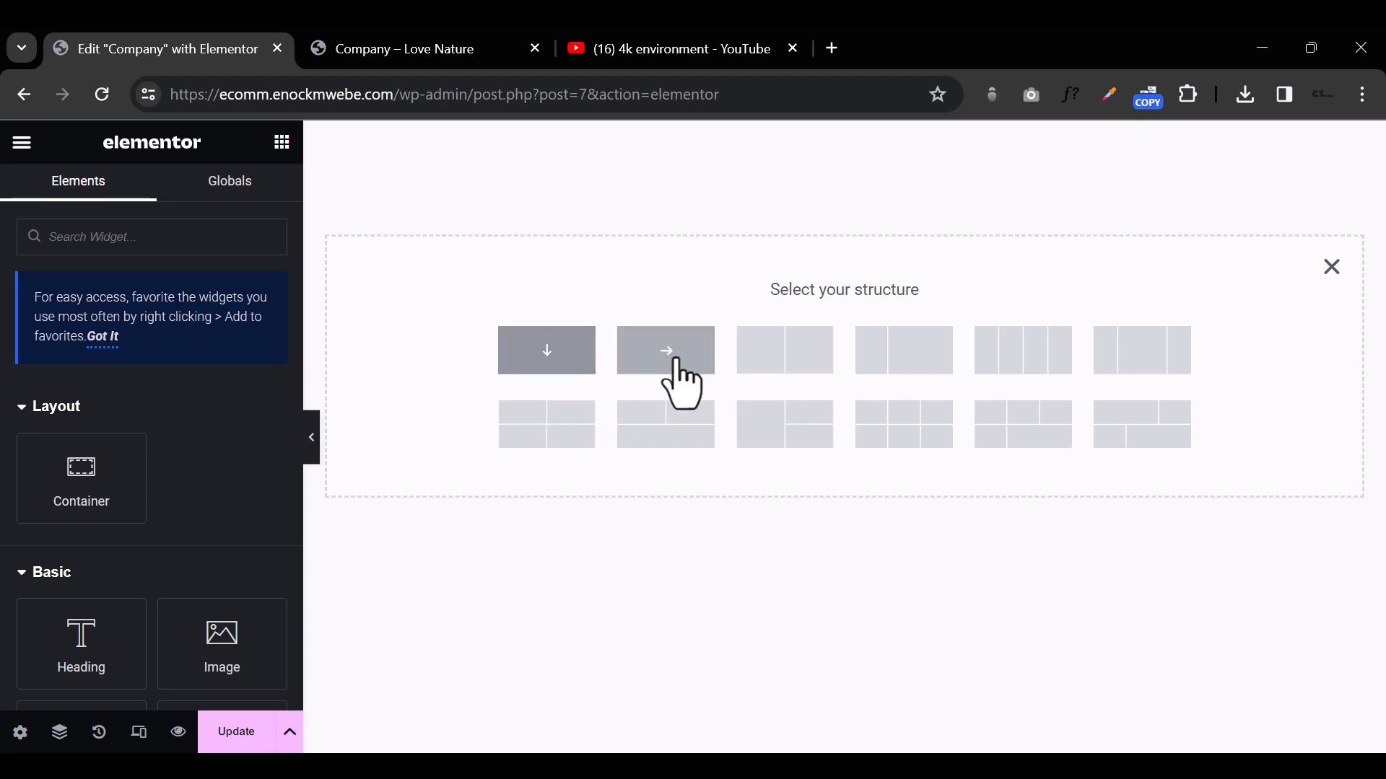
click(767, 352)
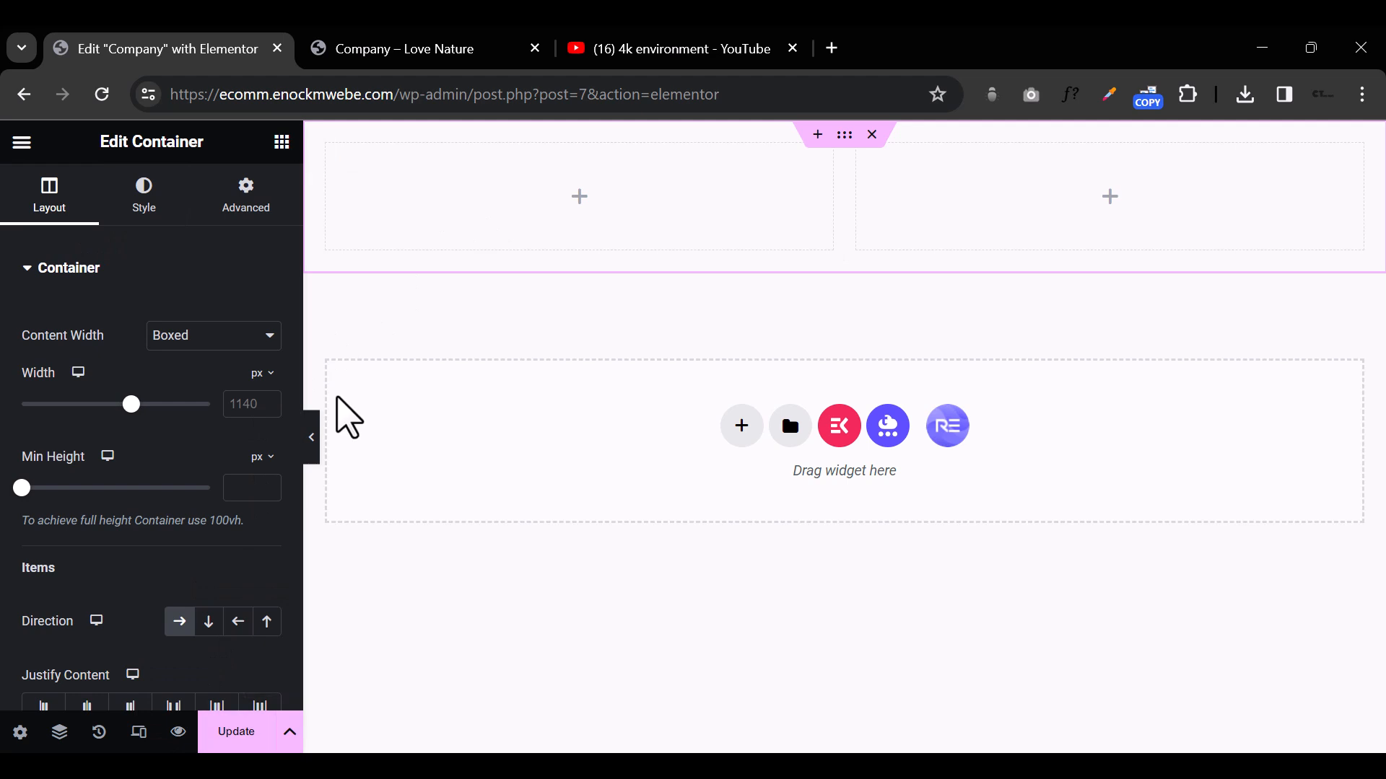
Step: Place a Heading widget in the first column of the new two-column container
click(281, 142)
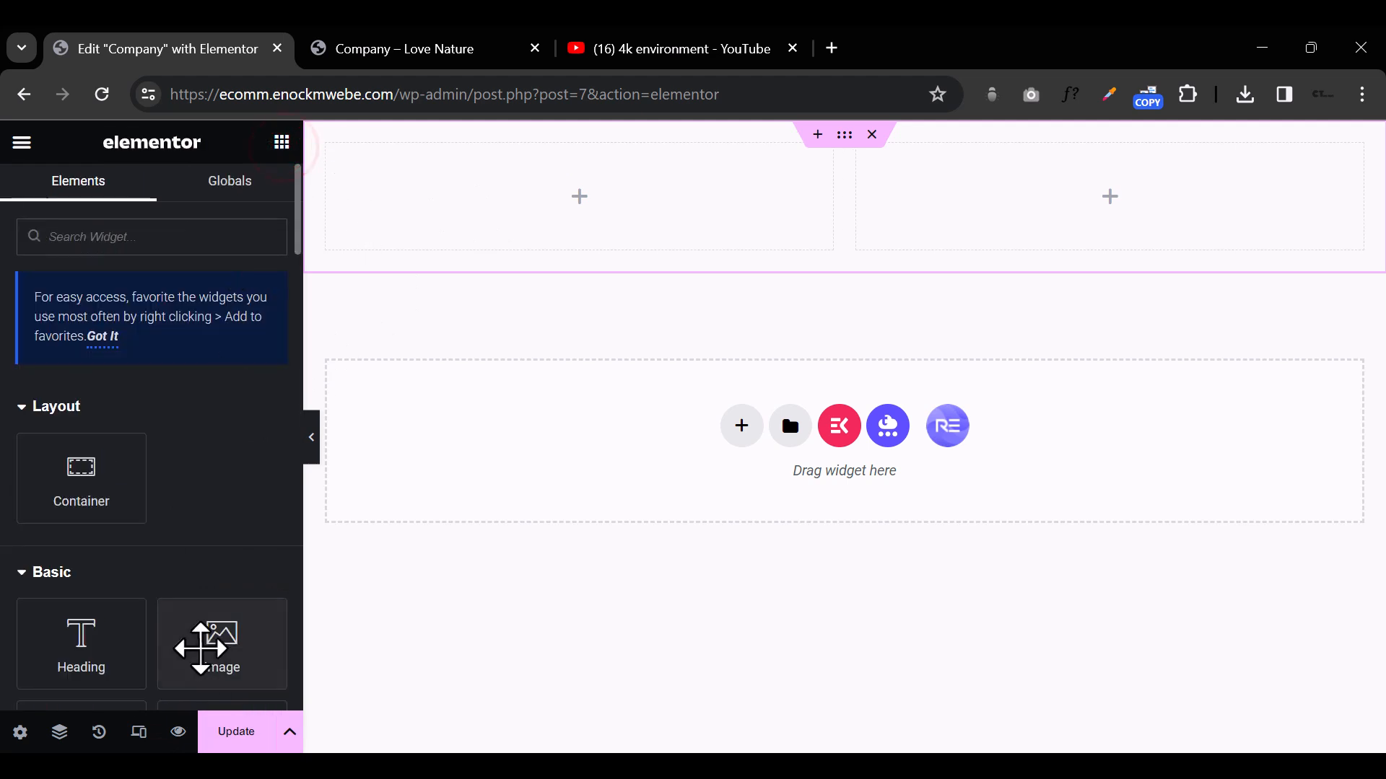
drag(81, 641, 544, 235)
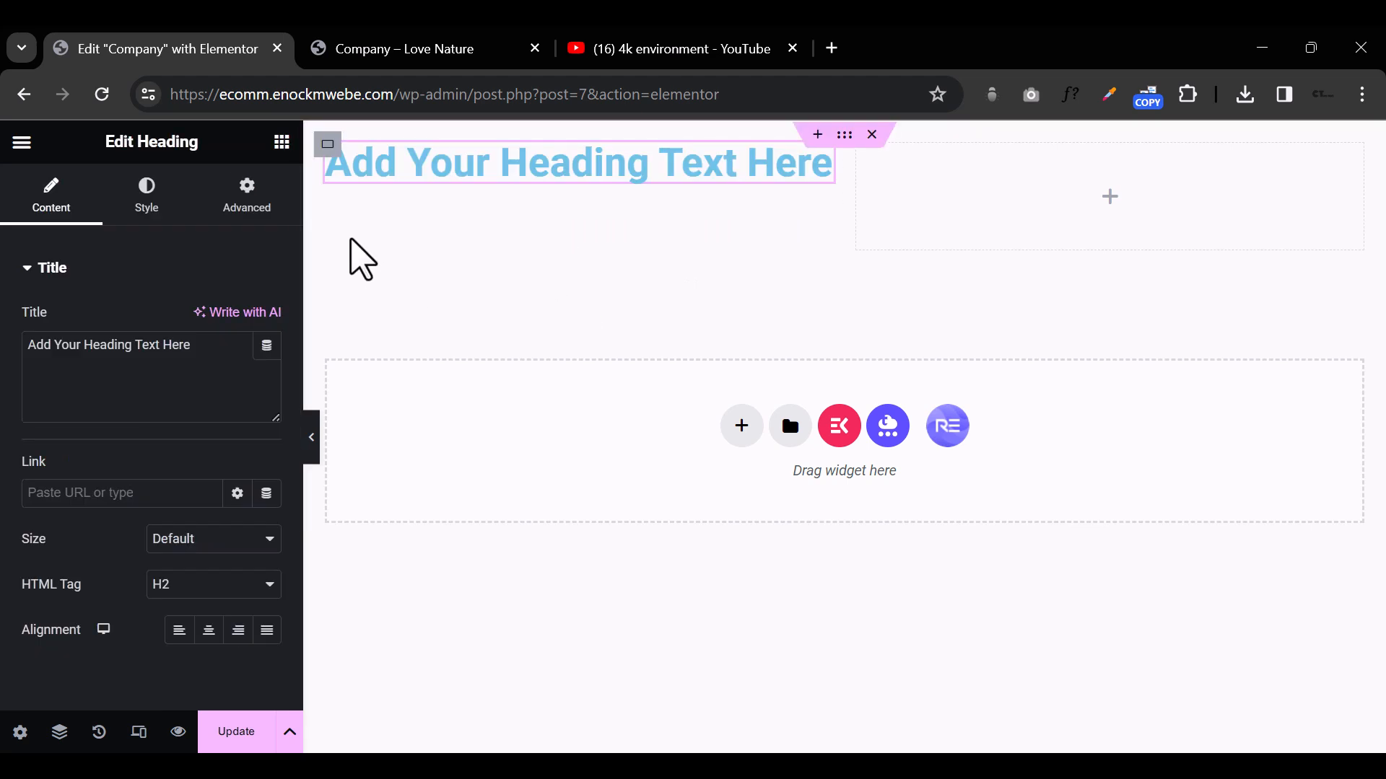
click(520, 161)
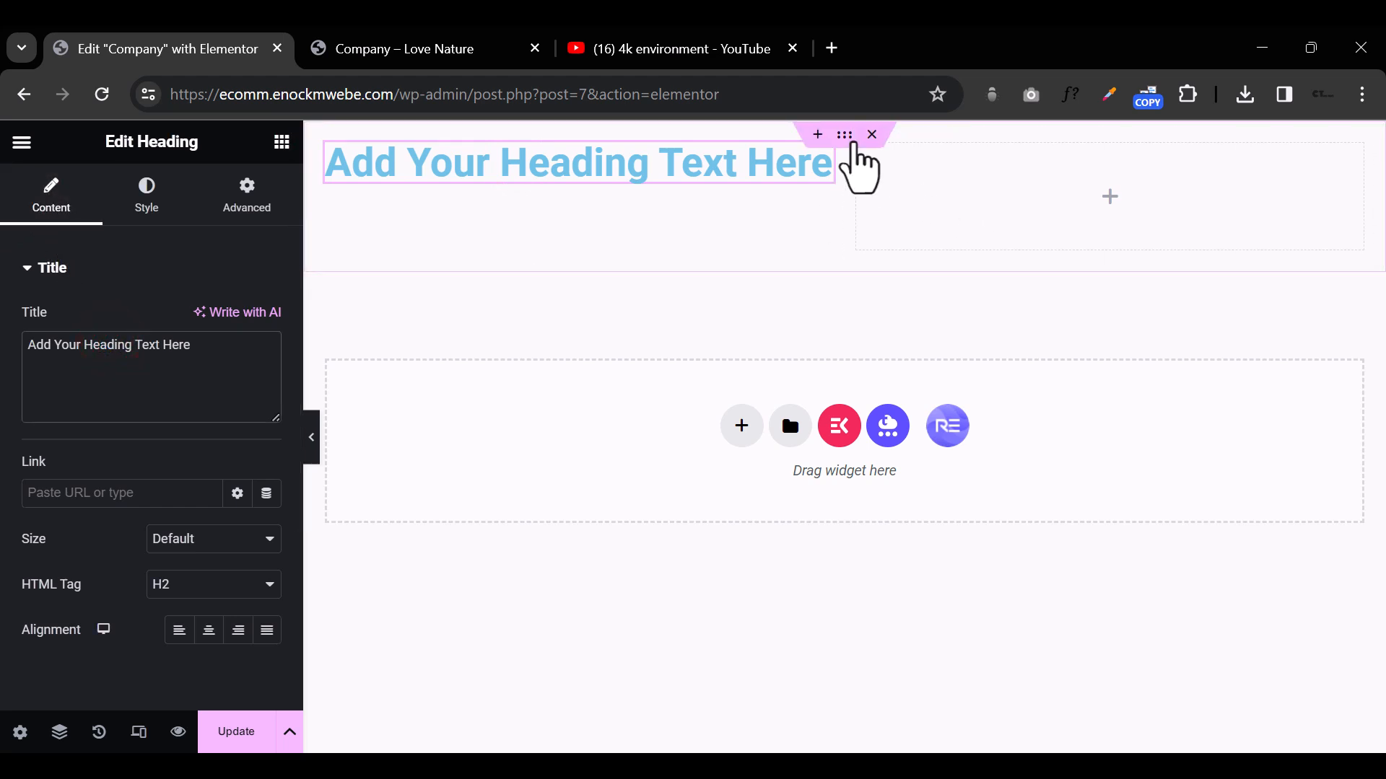
Step: Give the outer container a classic background using the image groupshot3-1.jpeg from the media library
click(849, 136)
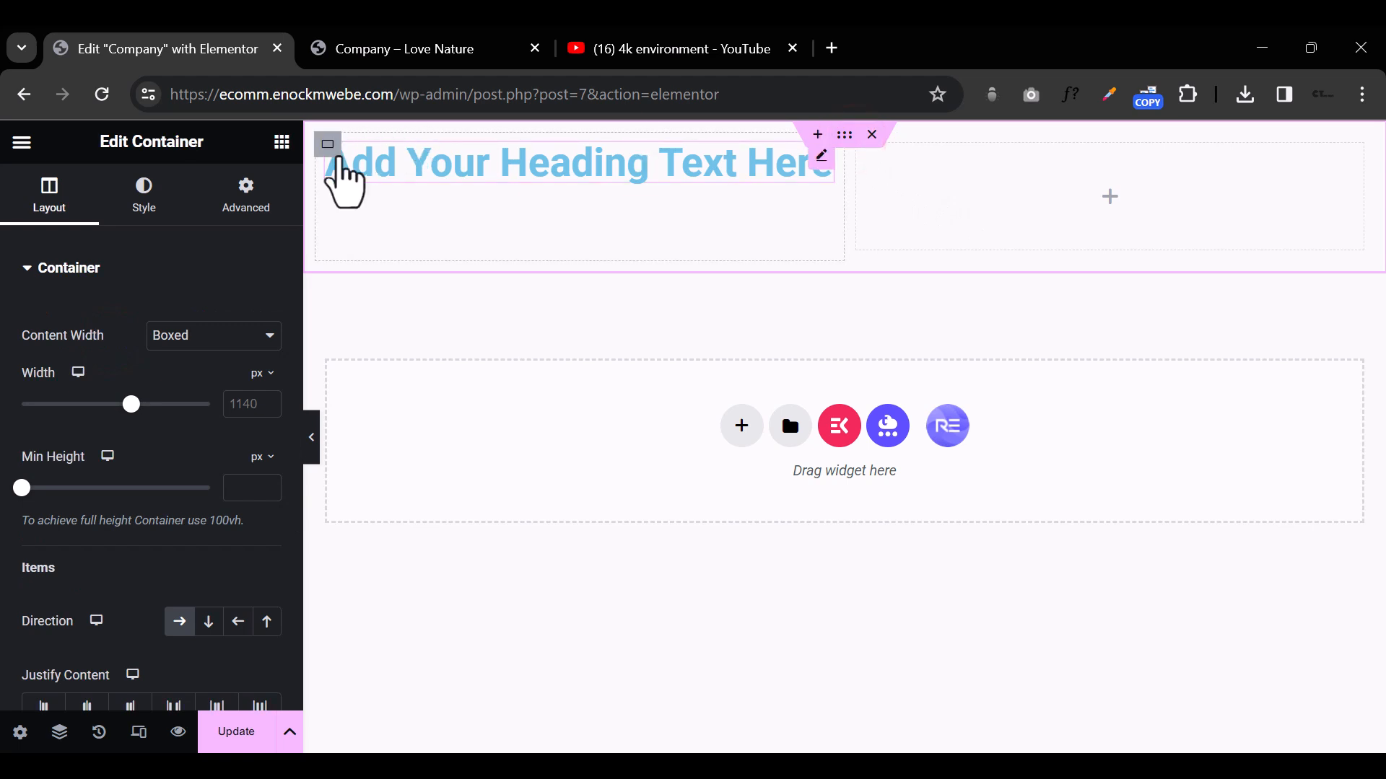
click(325, 142)
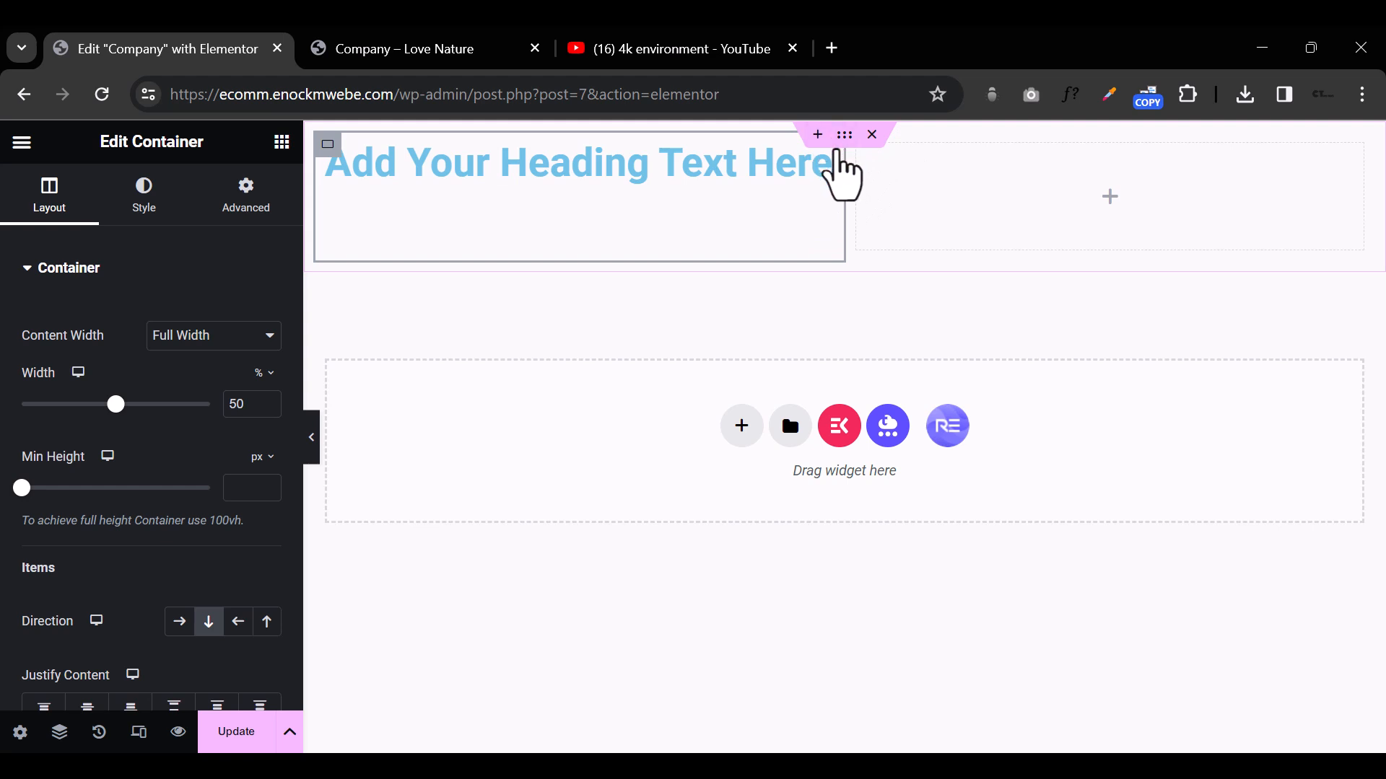
click(845, 135)
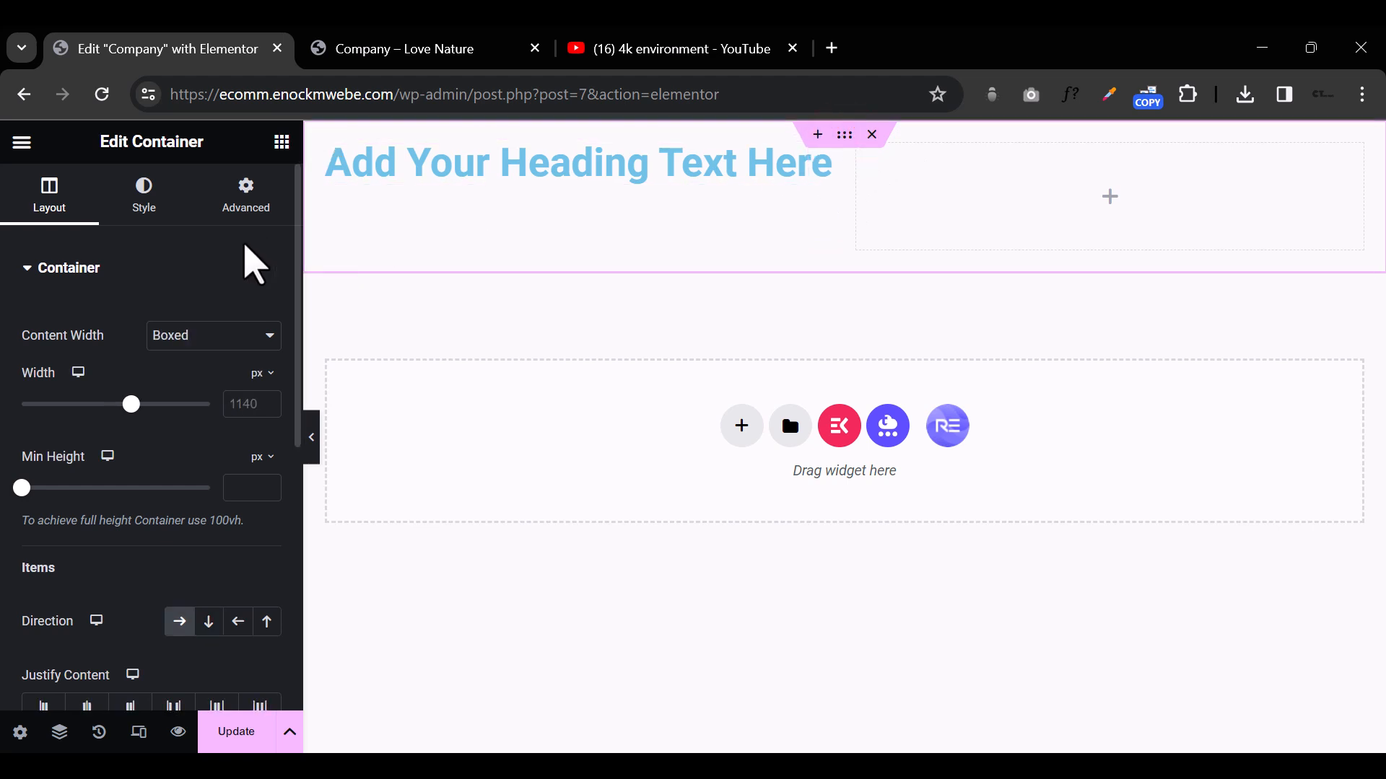
click(127, 200)
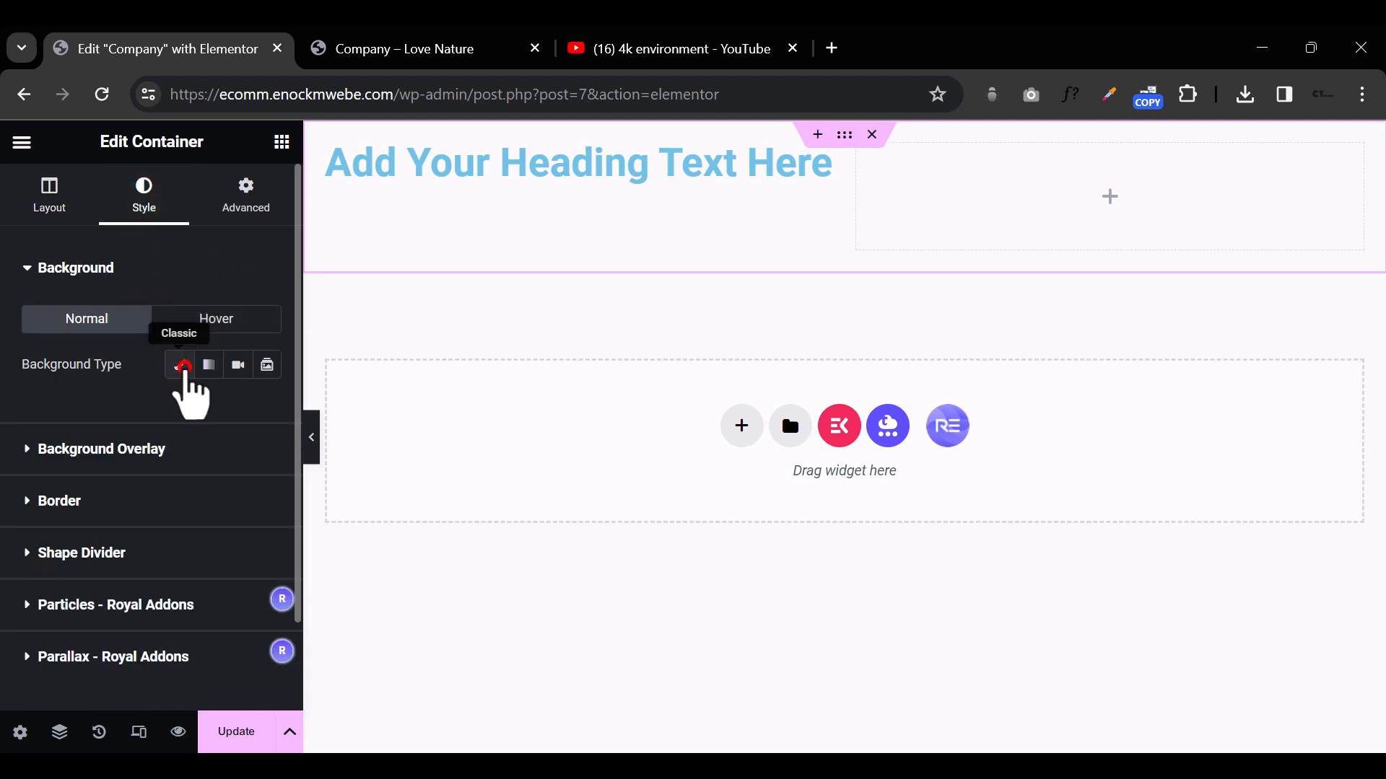
click(185, 368)
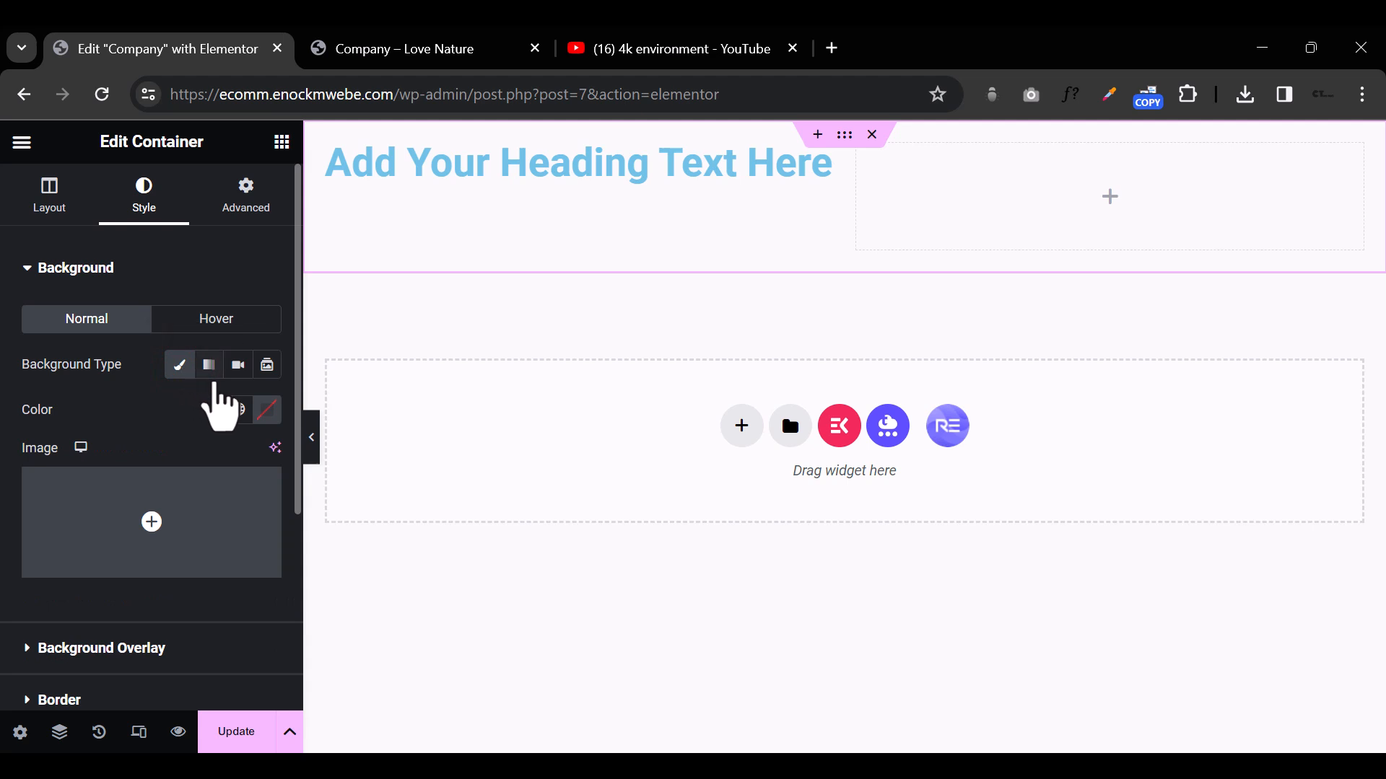
mouse_move(210, 526)
click(177, 562)
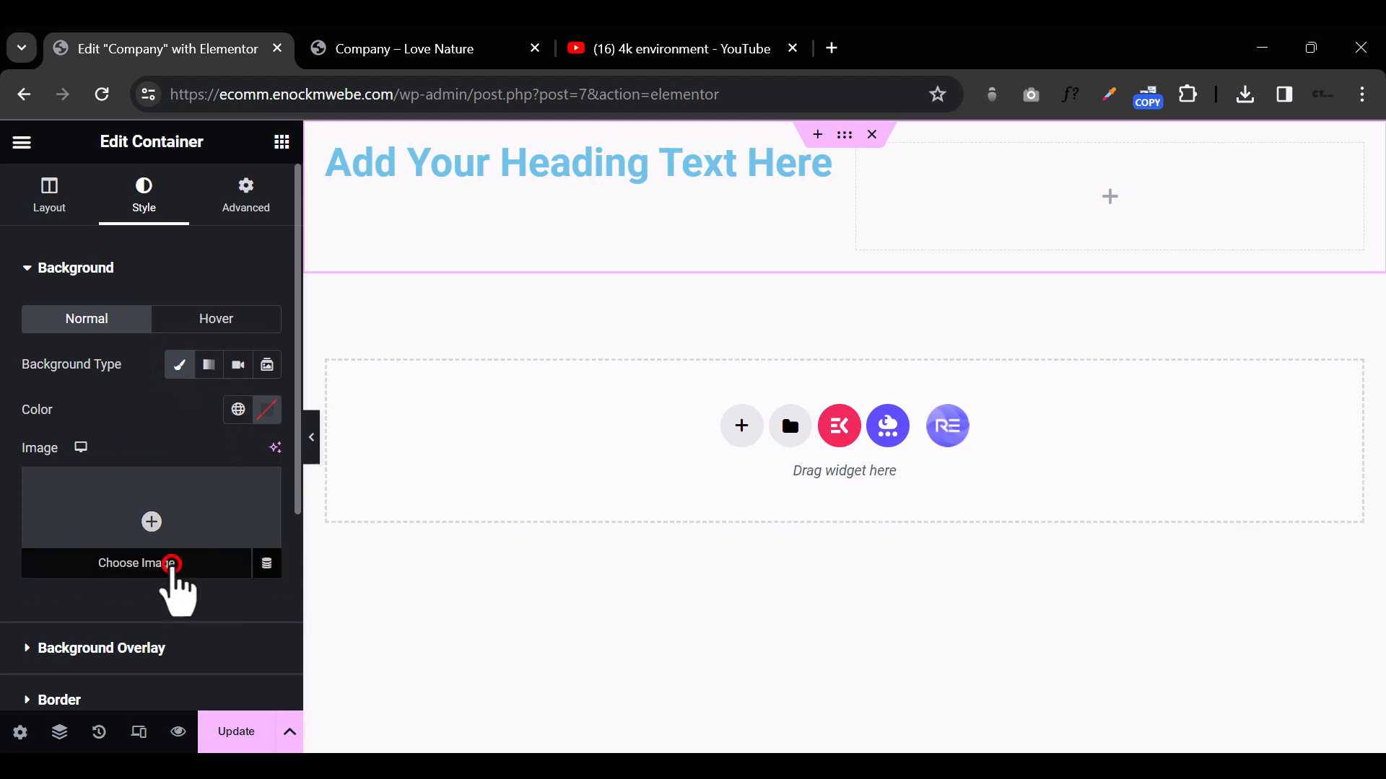
click(785, 411)
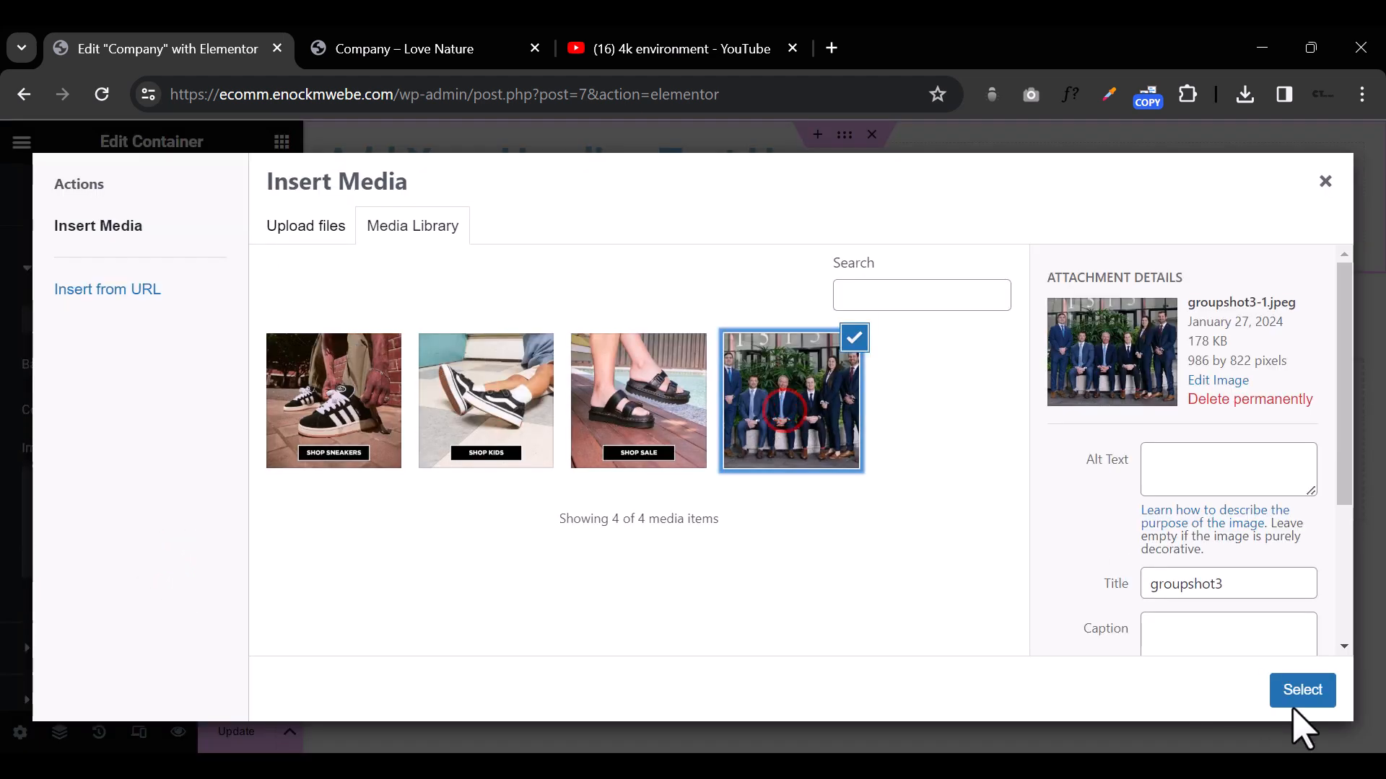
click(1301, 691)
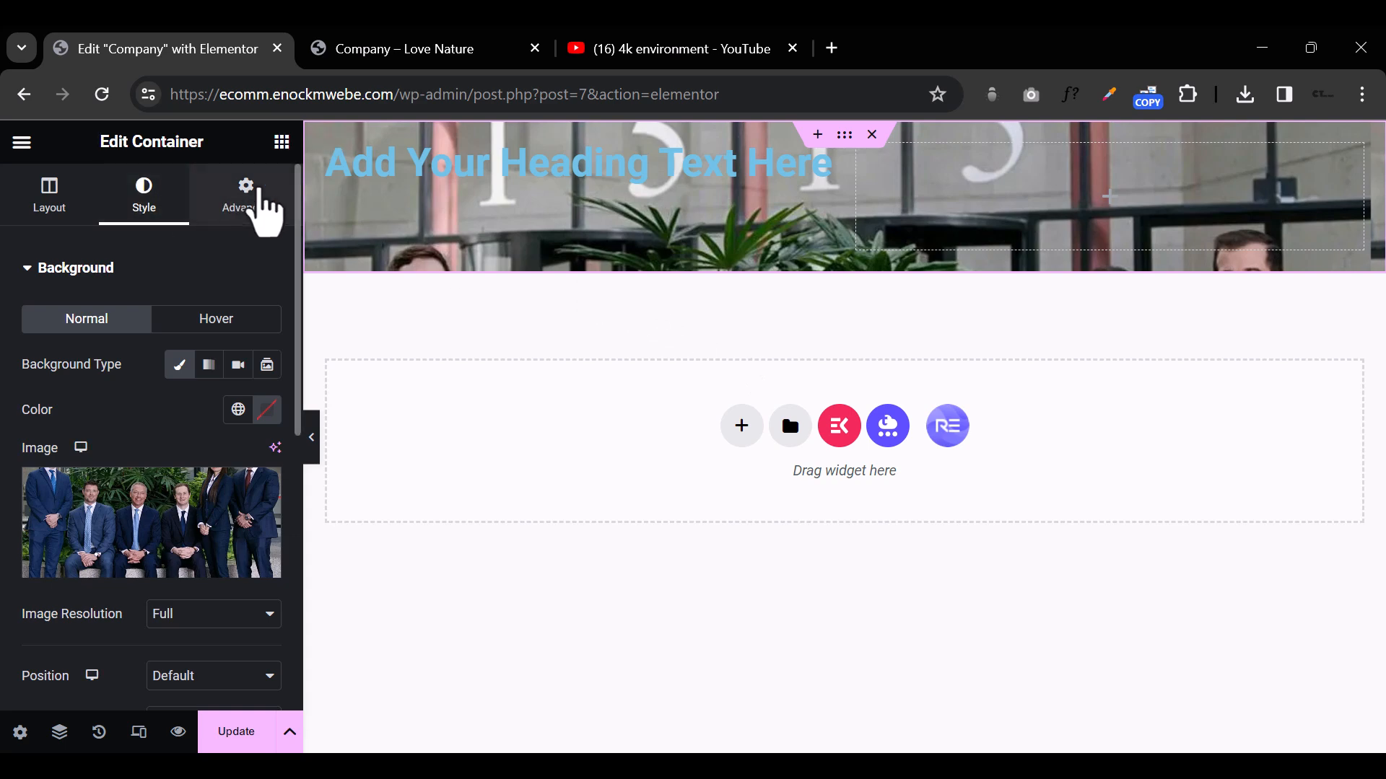
Step: Unlink the outer container's padding values and set both the top and bottom padding to 200 px
click(249, 189)
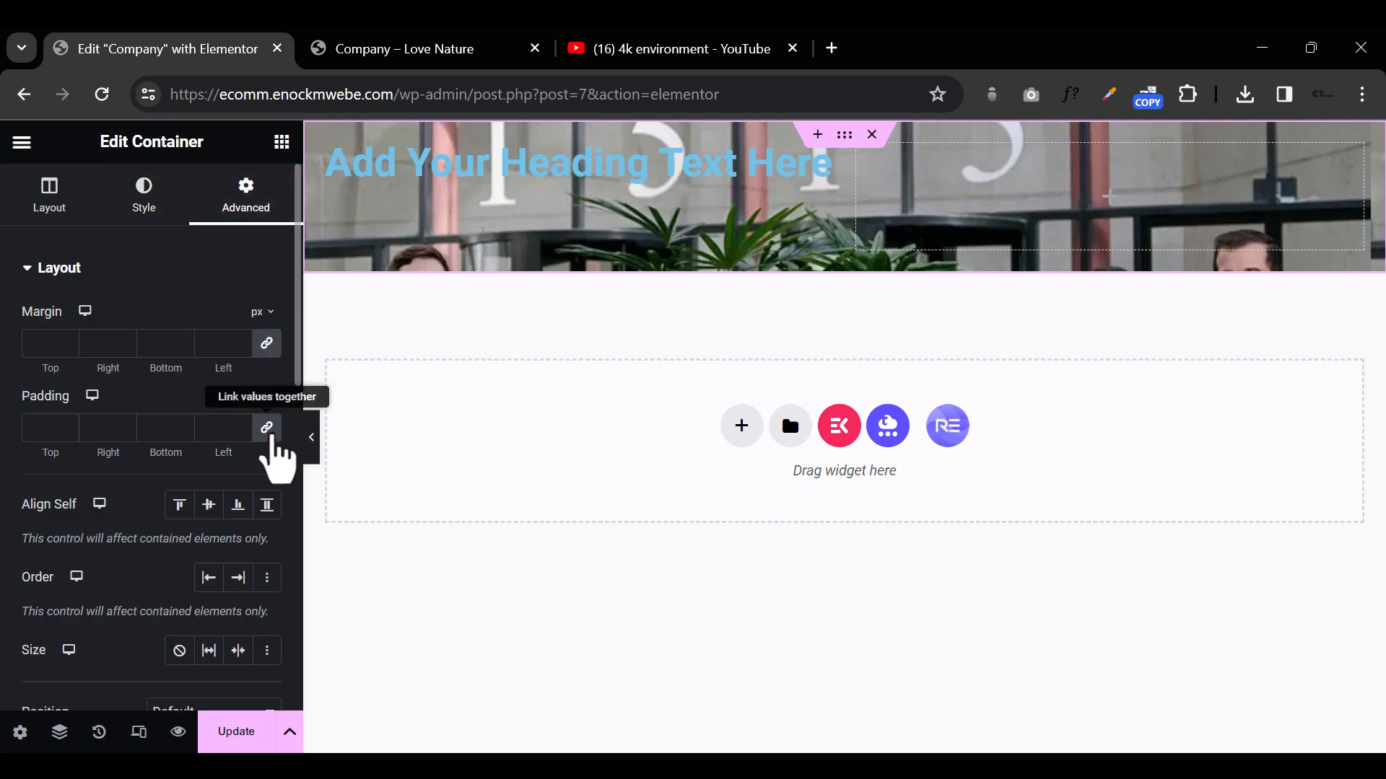
click(269, 430)
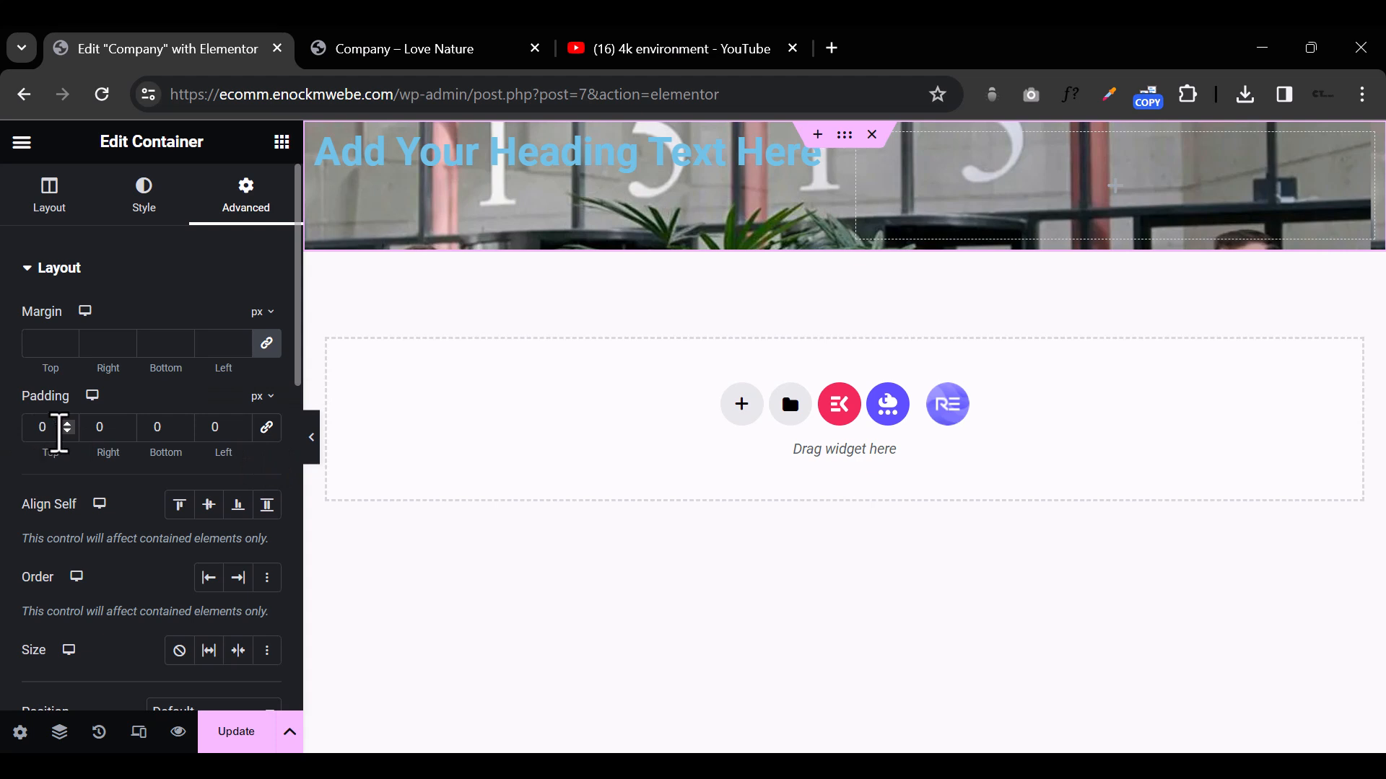
text(150)
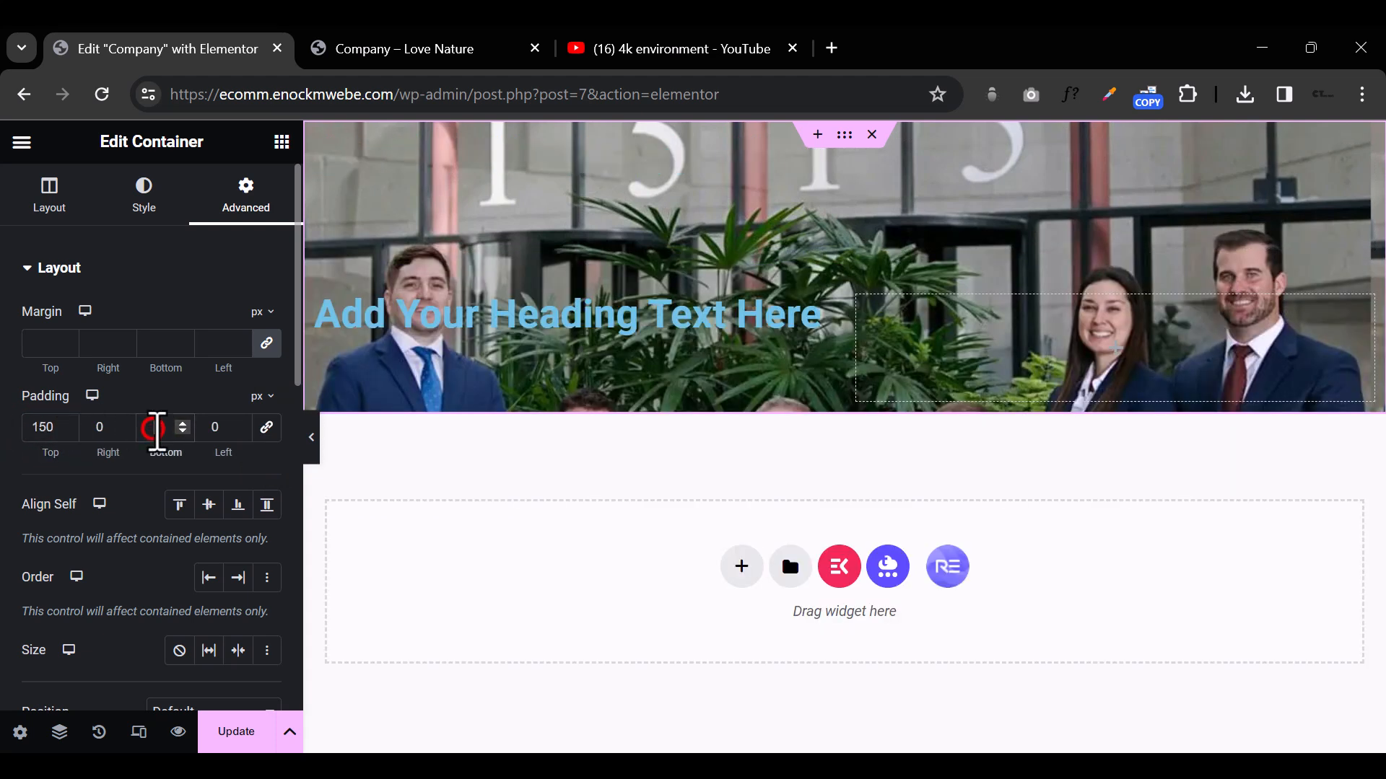
text(150)
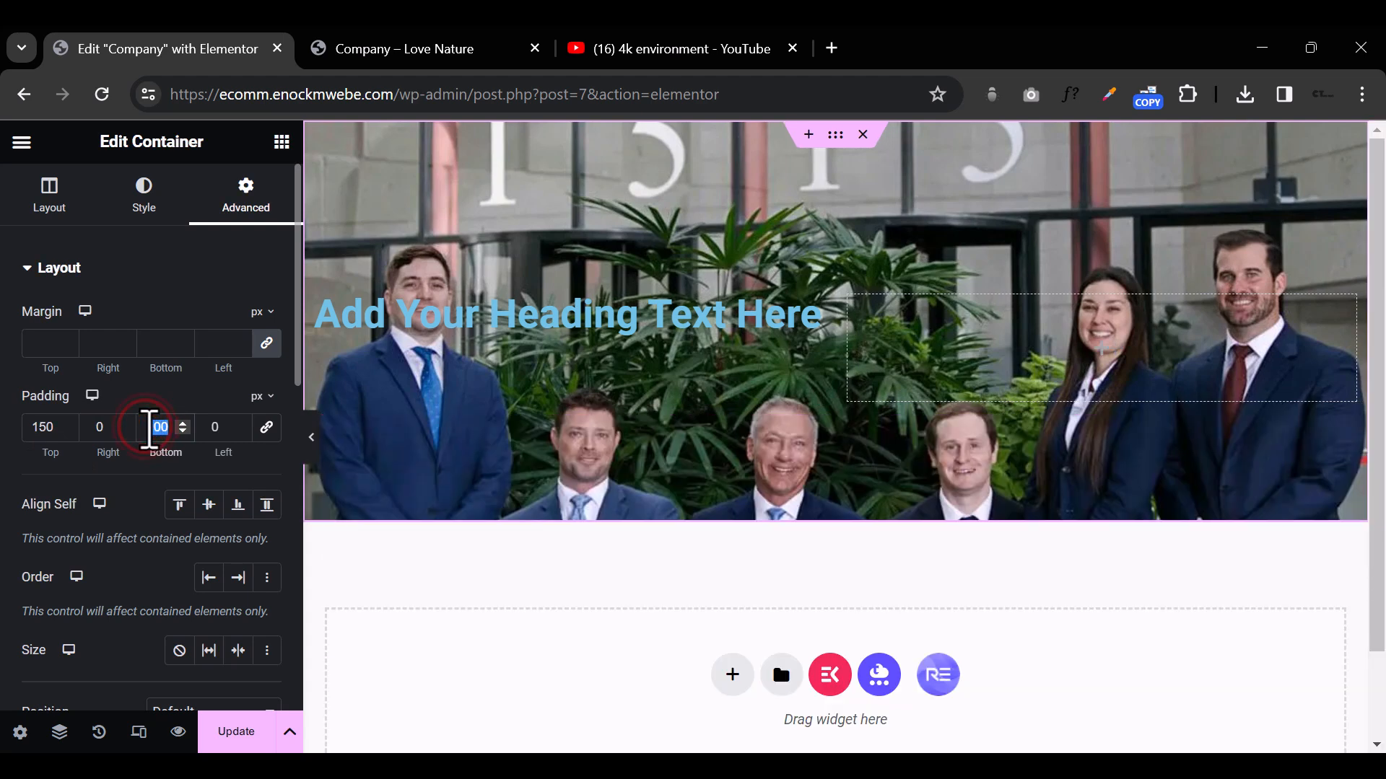
text(300)
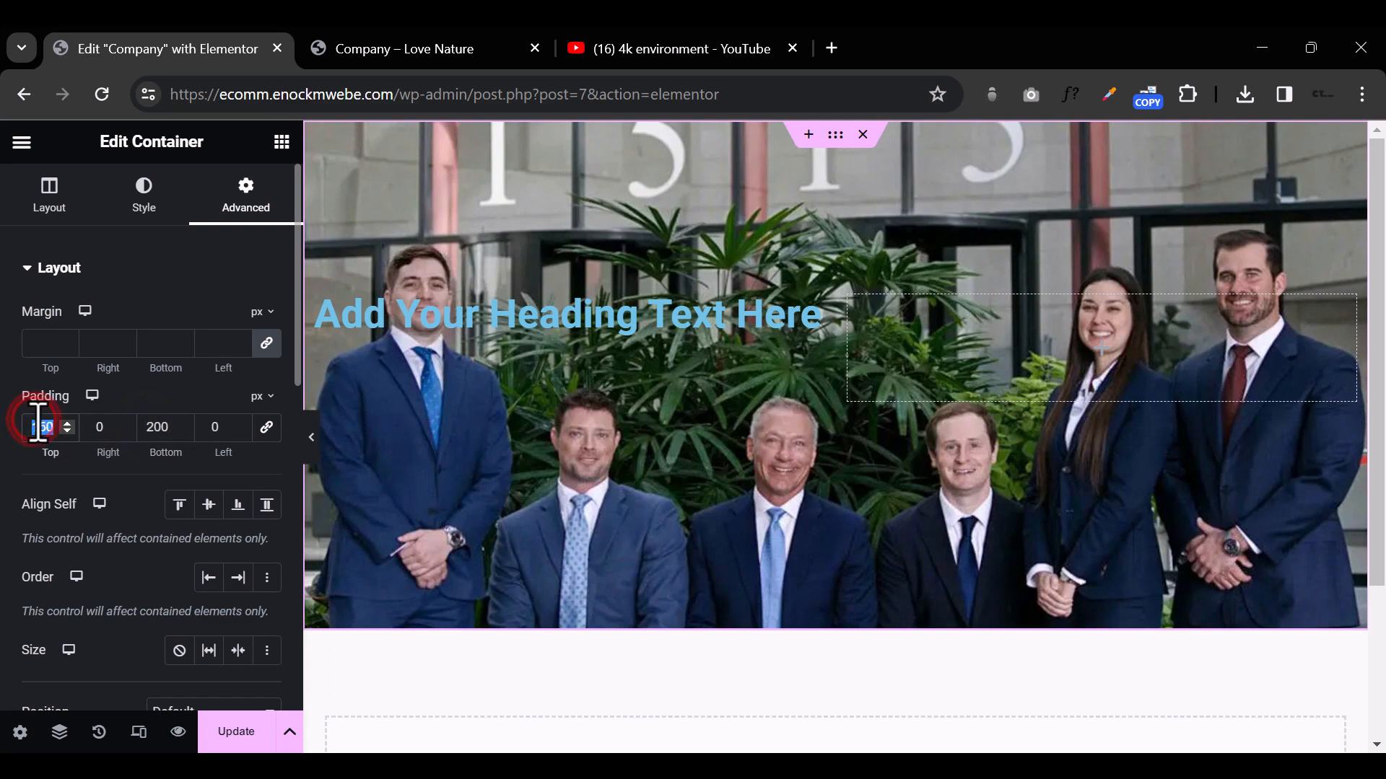
text(200)
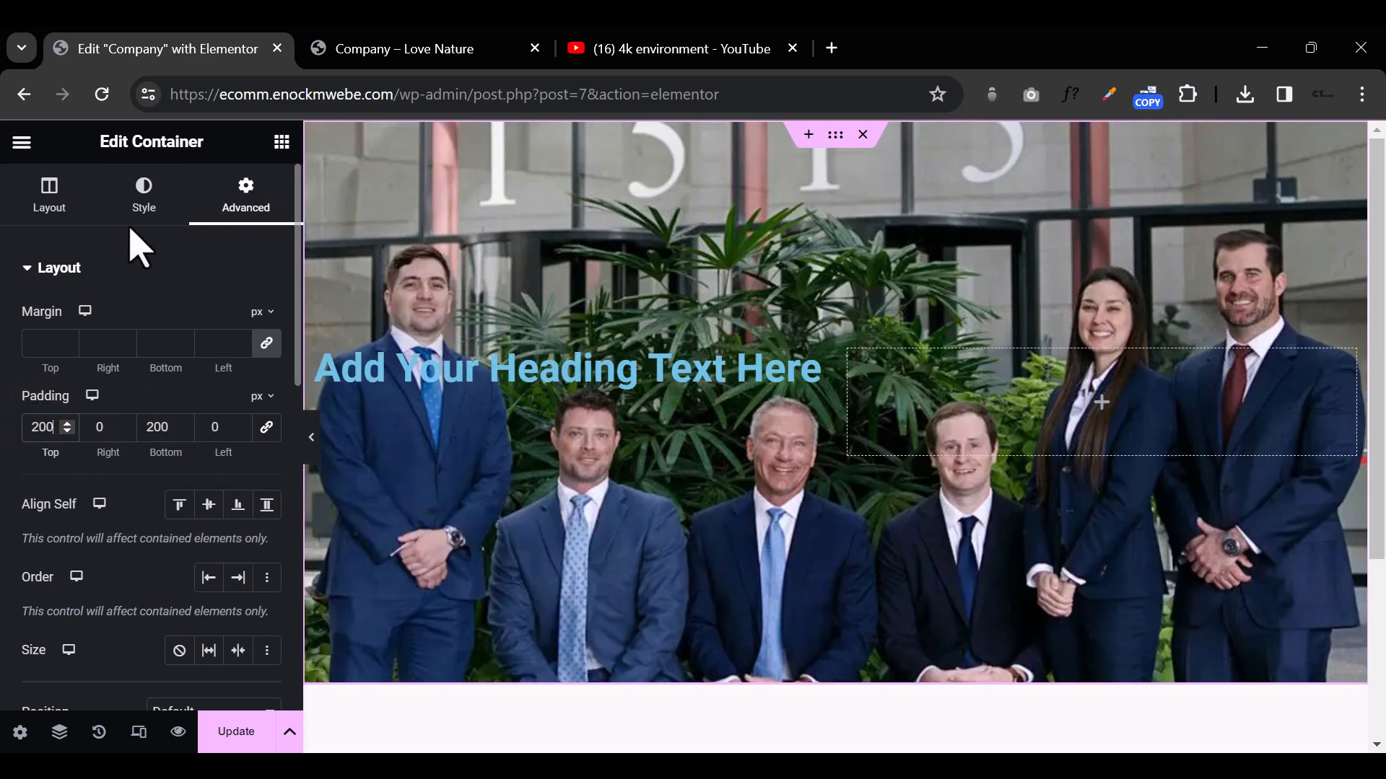
Step: Set the background image's display size to Cover and its position to Center Center, and preview the page without the editing panel
click(142, 186)
scroll(238, 610, down, 3)
scroll(164, 391, up, 3)
scroll(185, 334, down, 4)
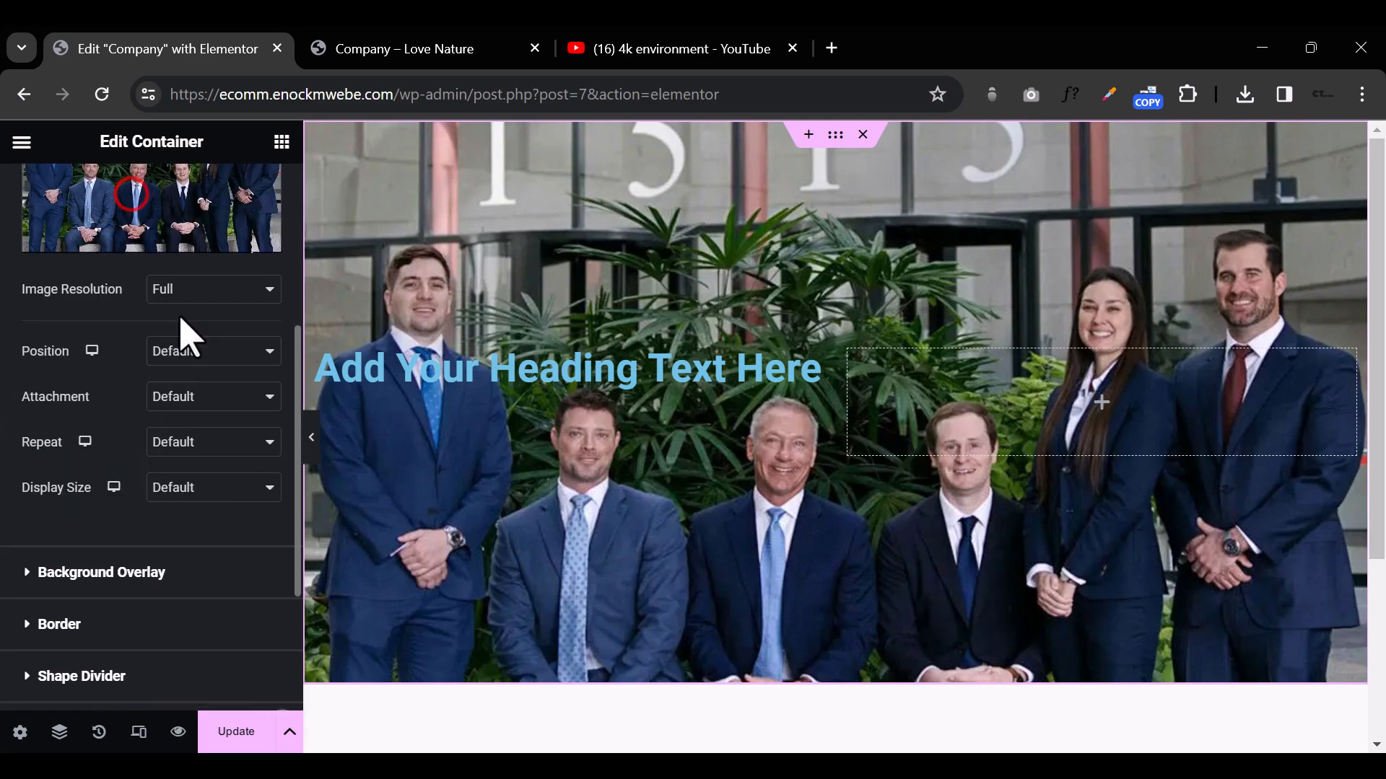
click(238, 490)
click(247, 544)
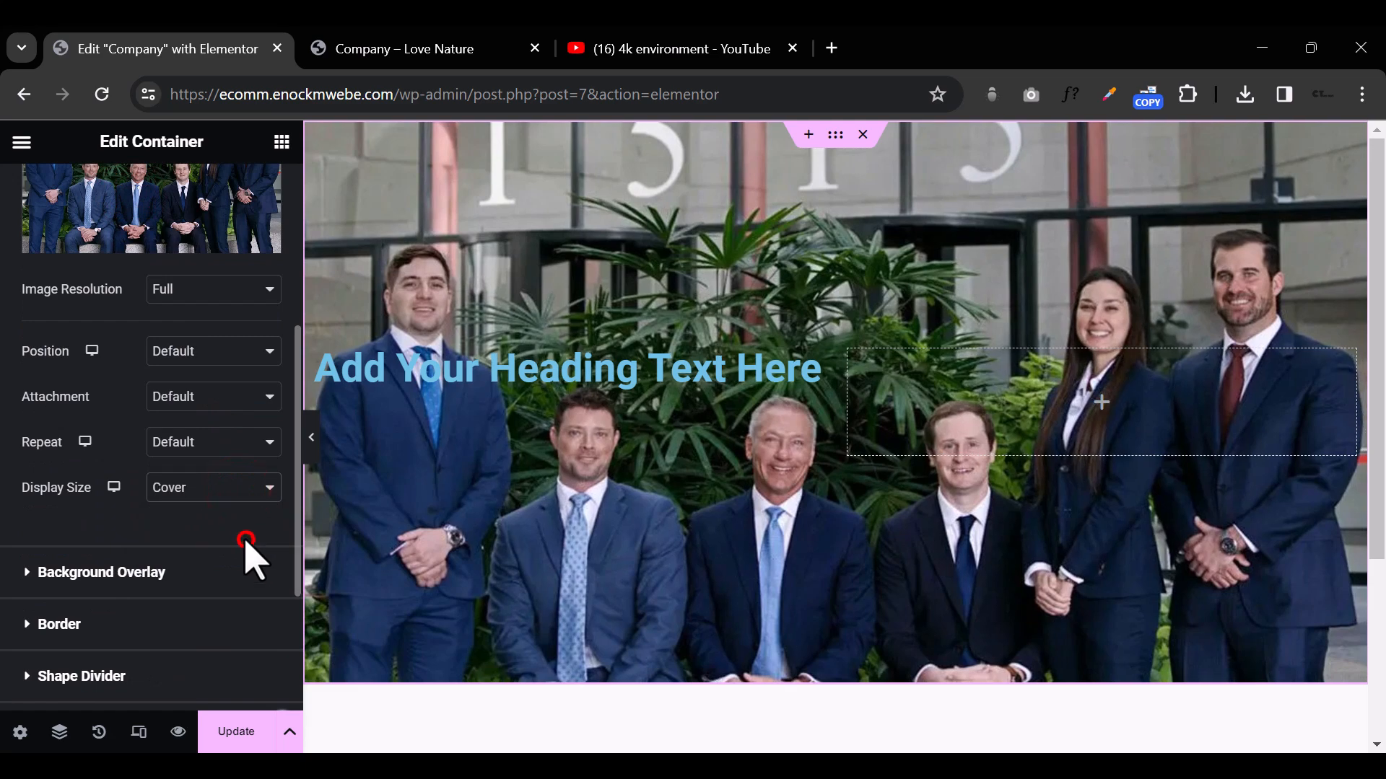
click(249, 352)
click(245, 391)
click(312, 440)
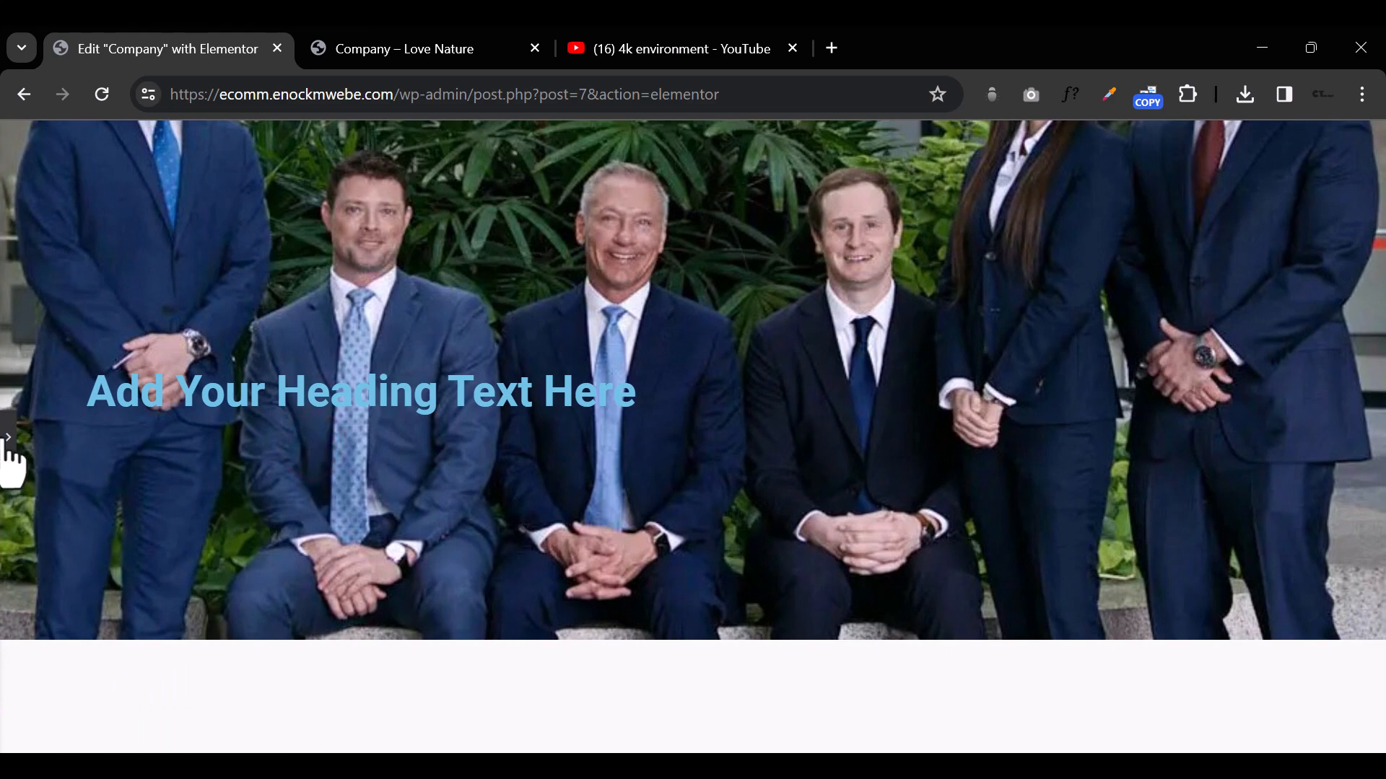
click(7, 442)
Step: Change the heading text to "Count on Apex" and preview the page with the editing panel hidden
triple_click(430, 376)
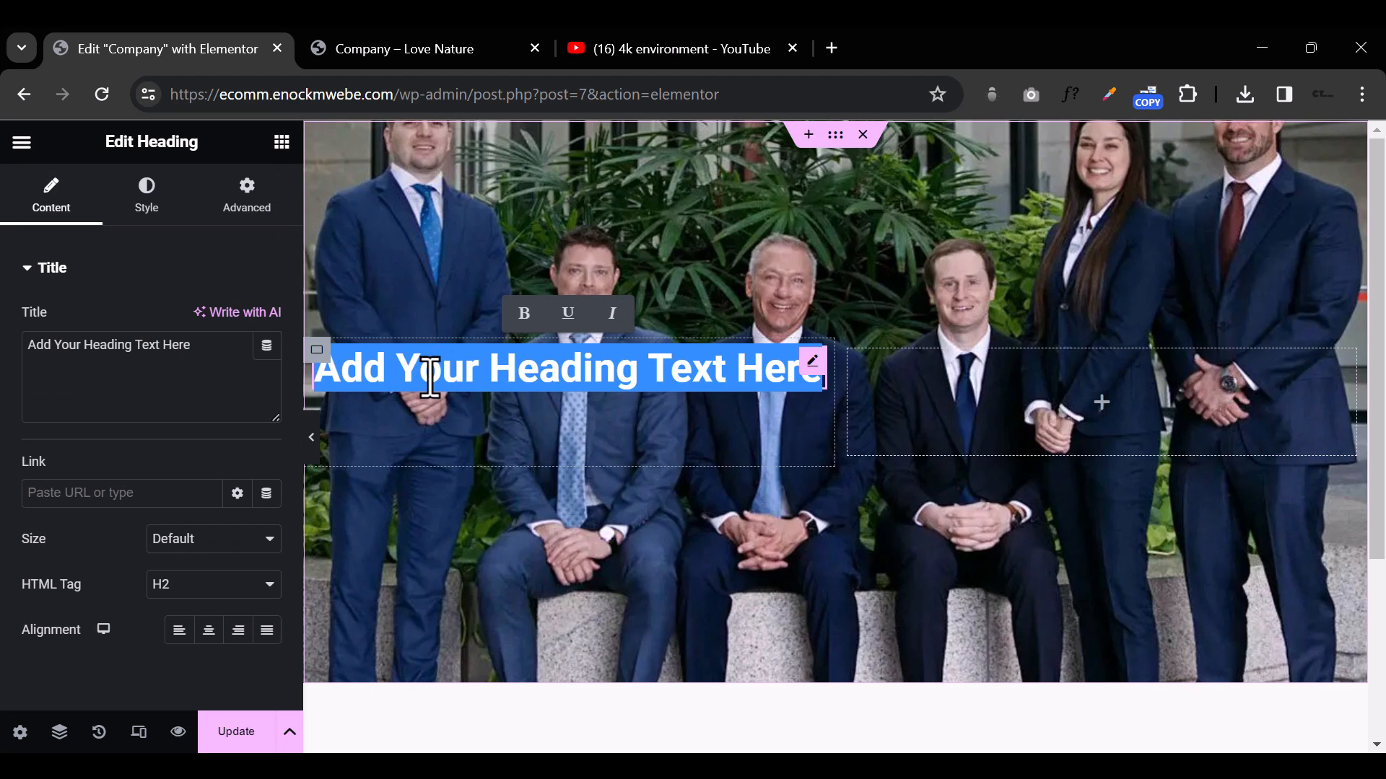
text(Count on Apex)
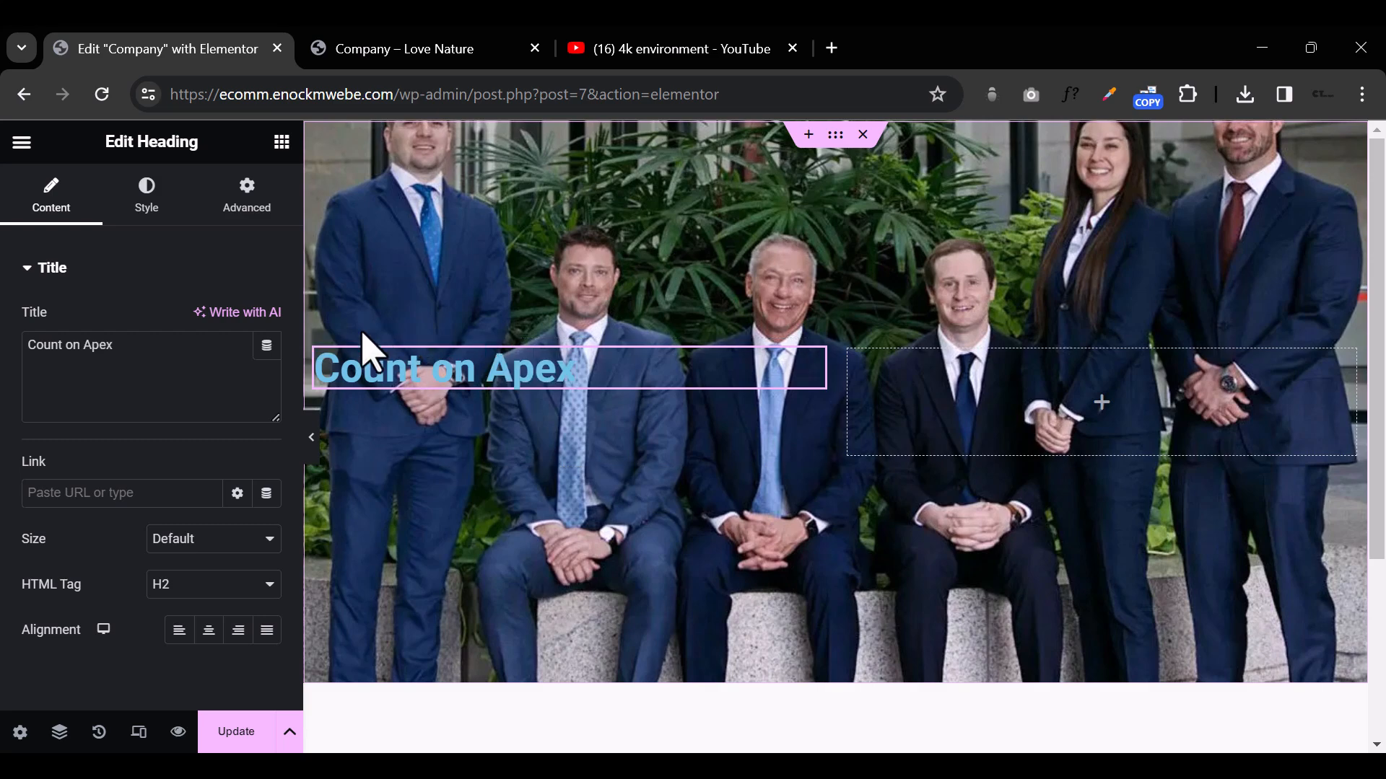
click(313, 438)
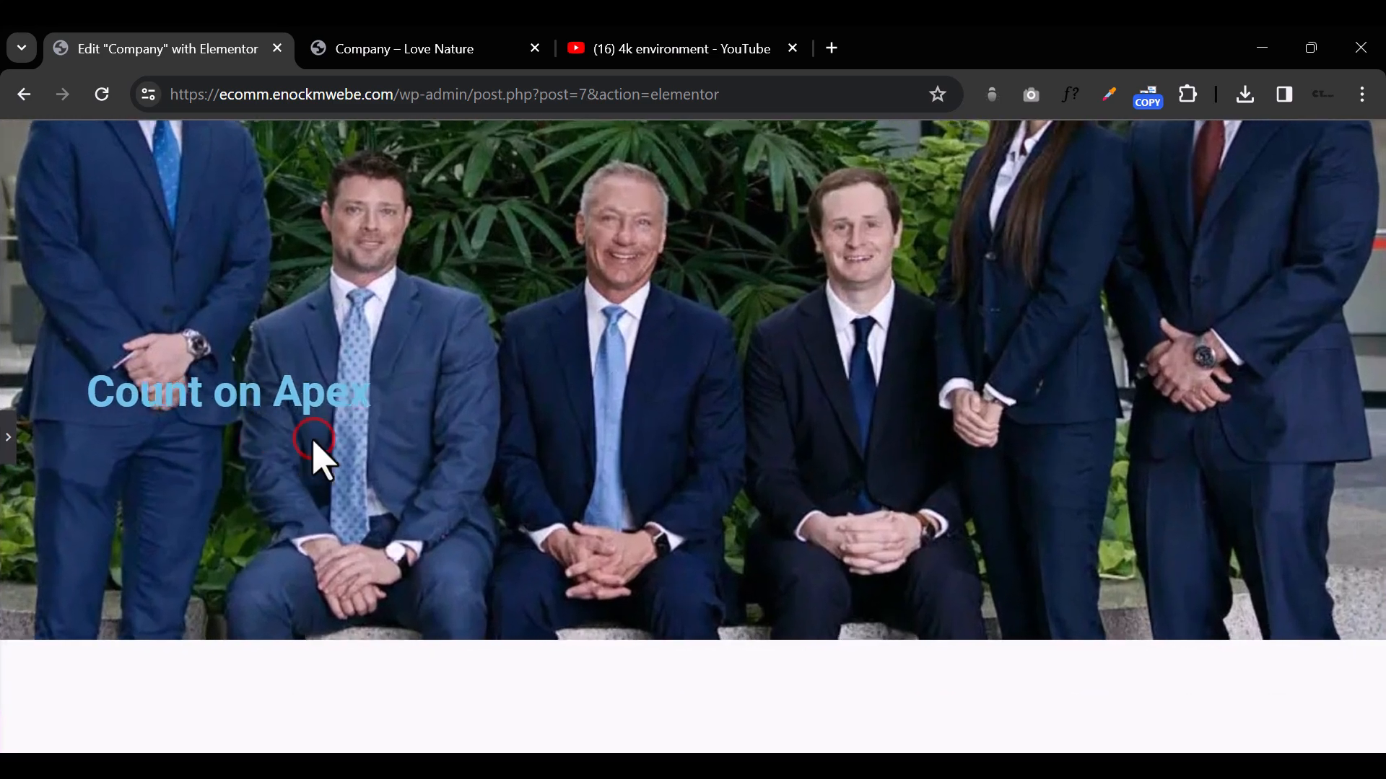
click(7, 438)
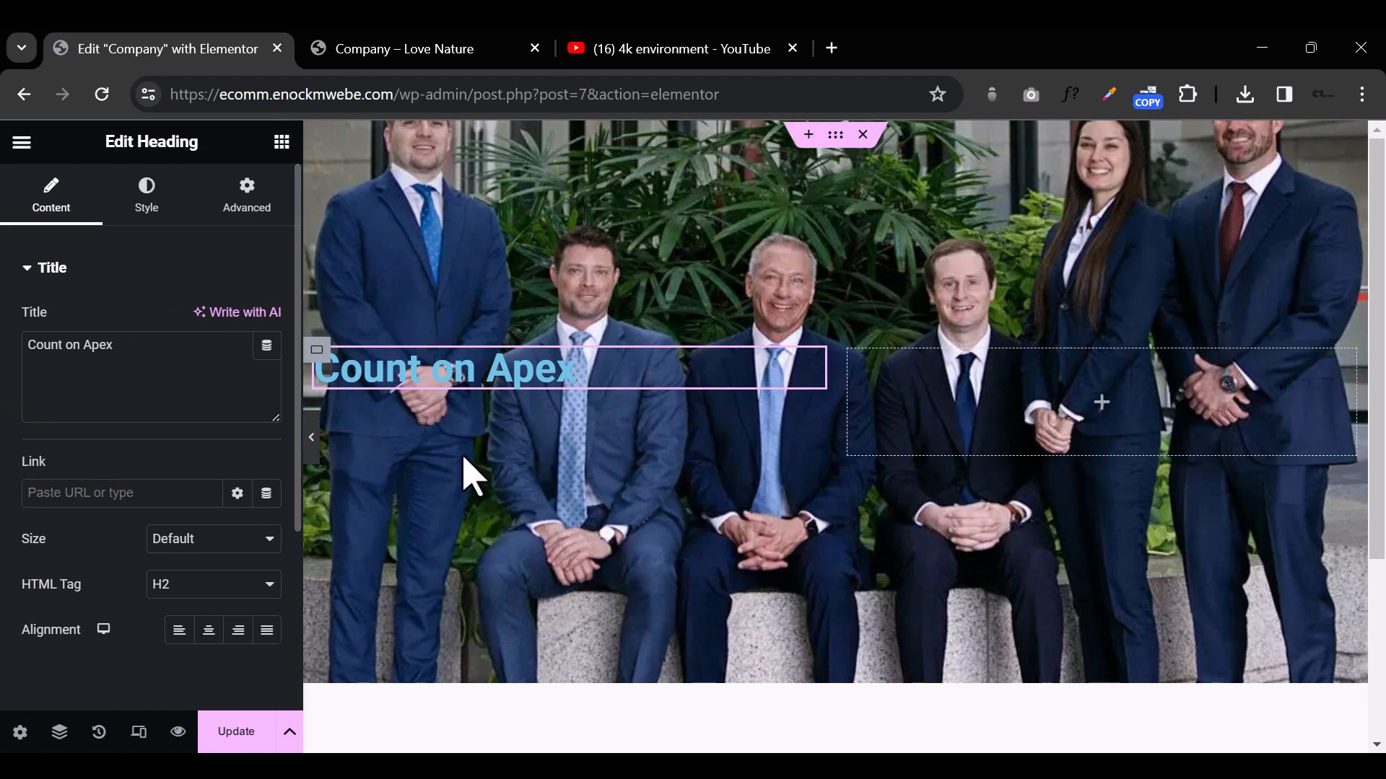
click(137, 216)
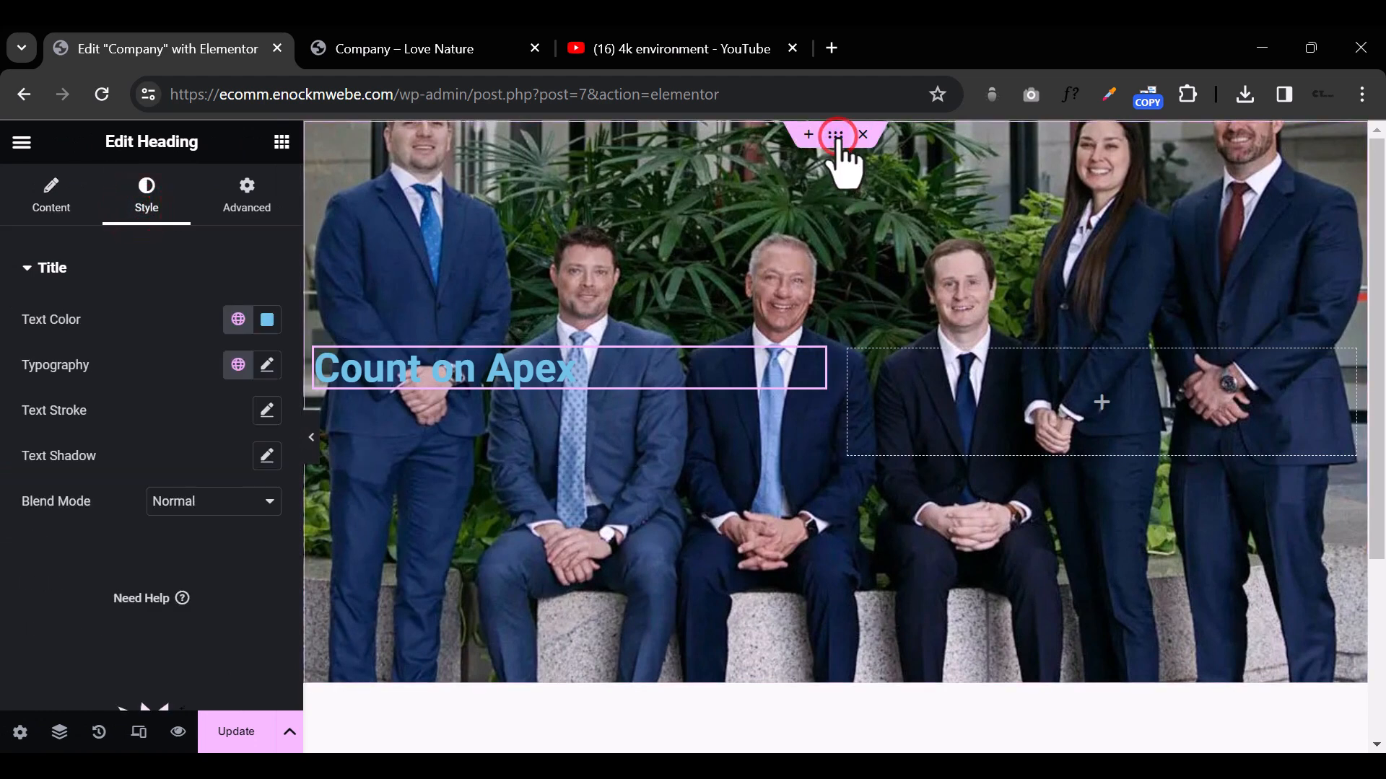
Step: Remove the outer container's background image and give it a solid purple background colour, #811596
click(835, 136)
mouse_move(176, 541)
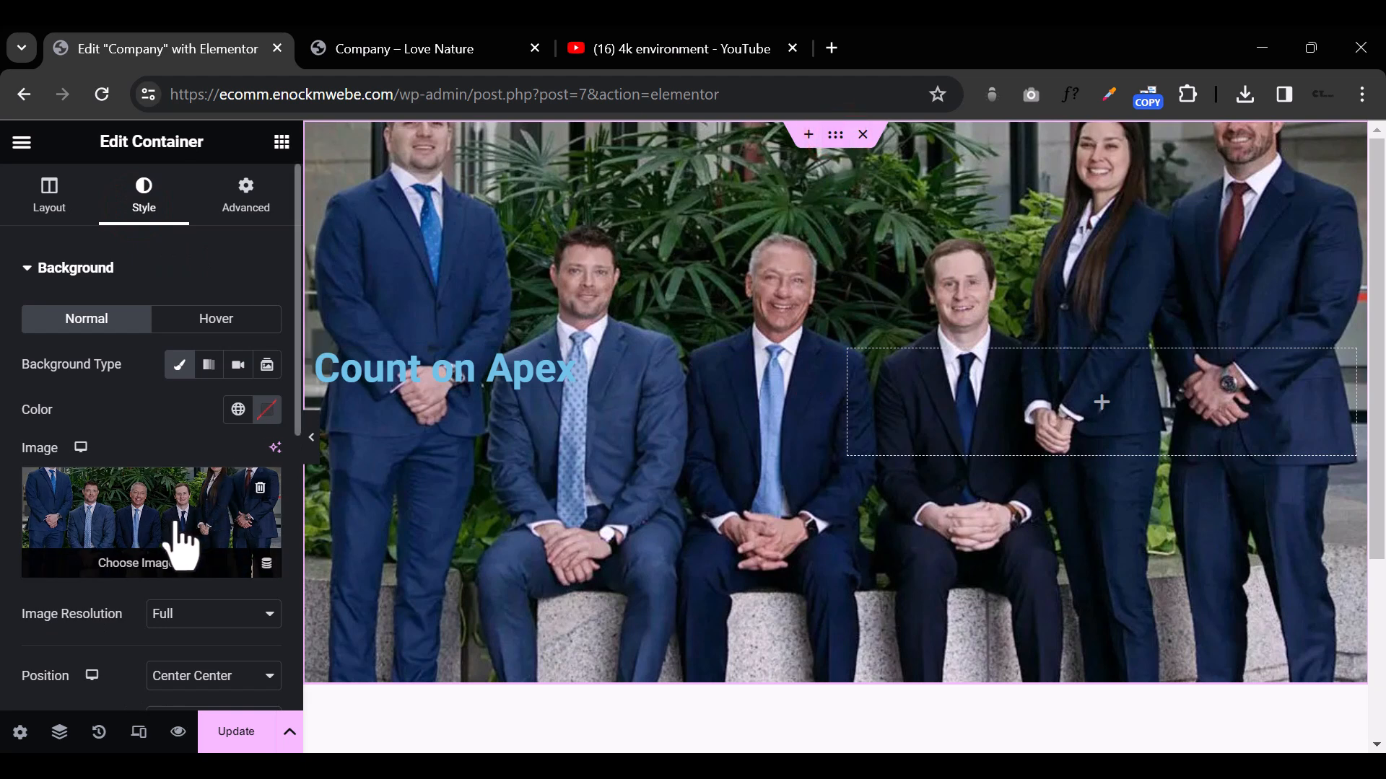
click(260, 489)
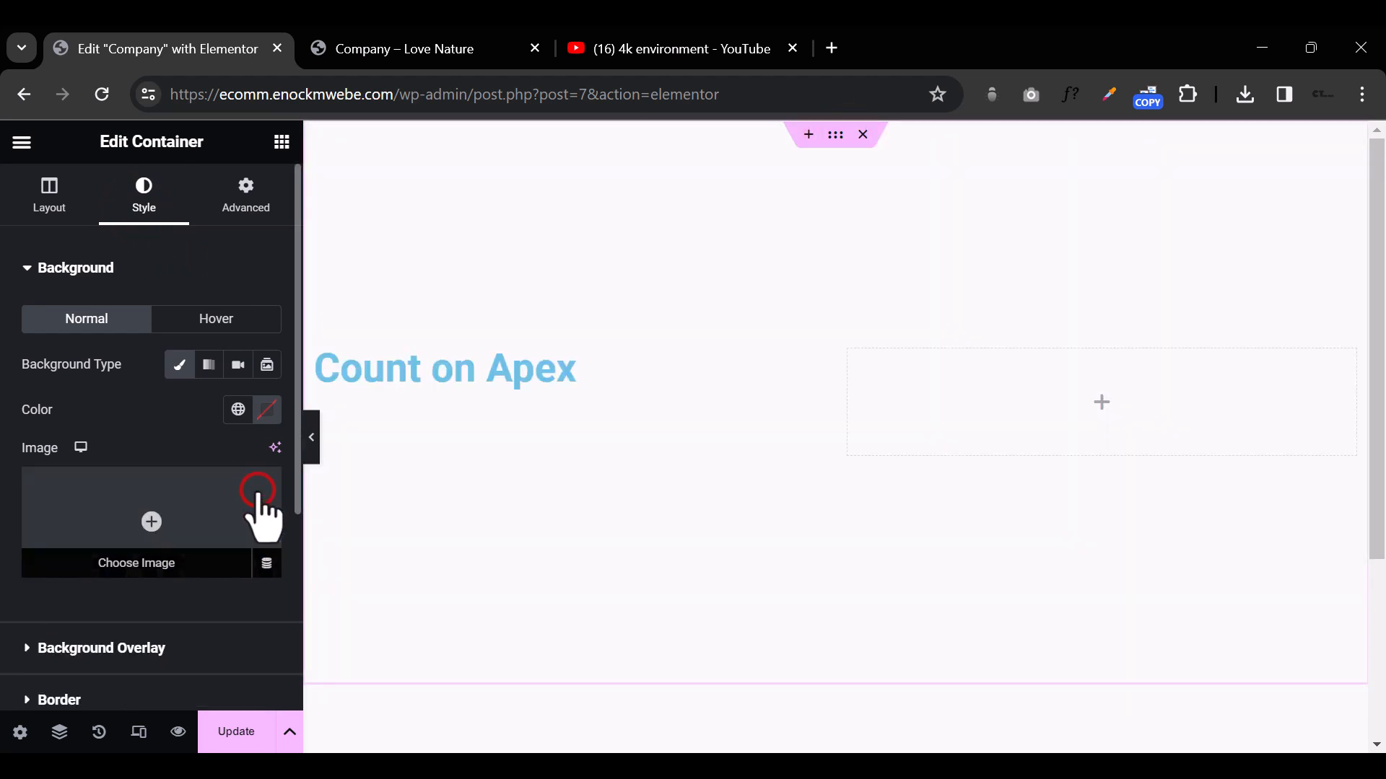
click(270, 415)
click(367, 534)
drag(390, 531, 402, 528)
drag(363, 595, 266, 574)
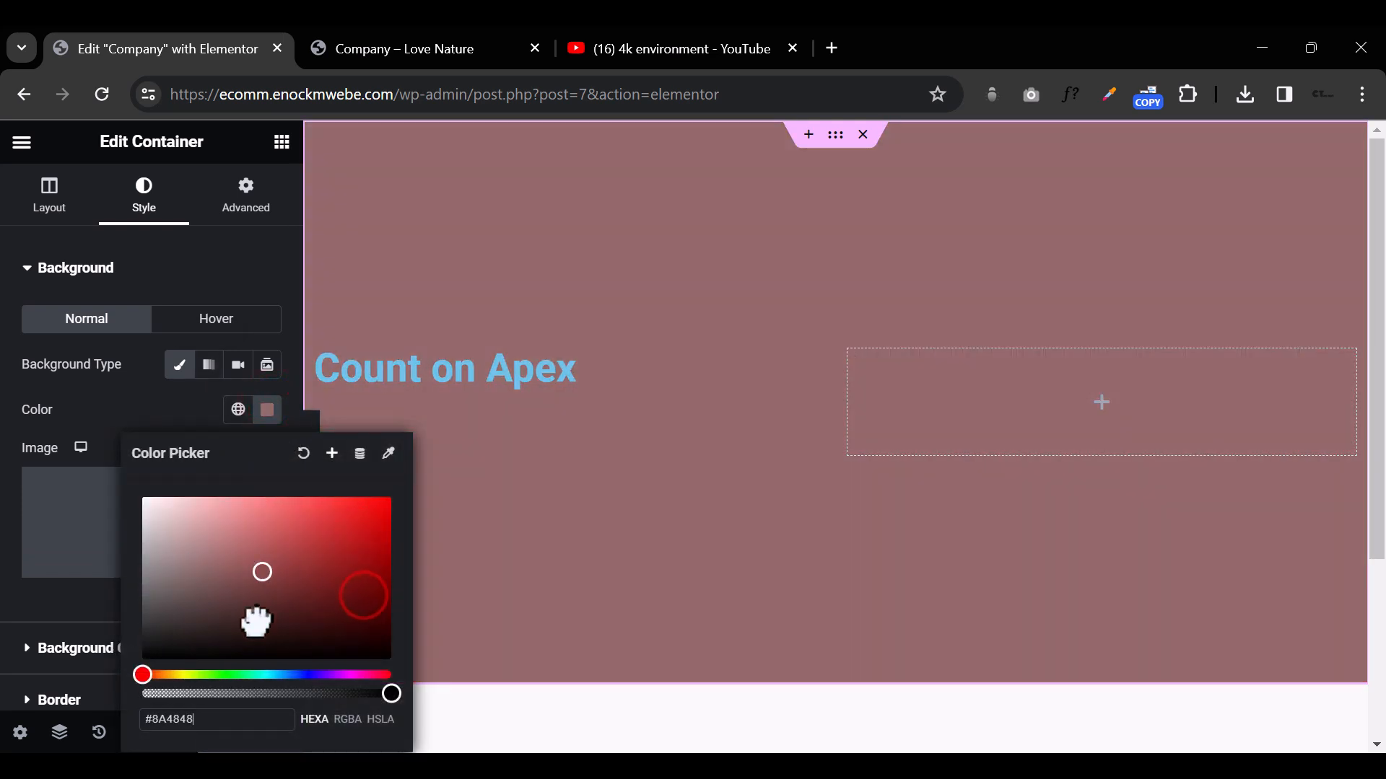
drag(227, 675, 343, 674)
click(354, 562)
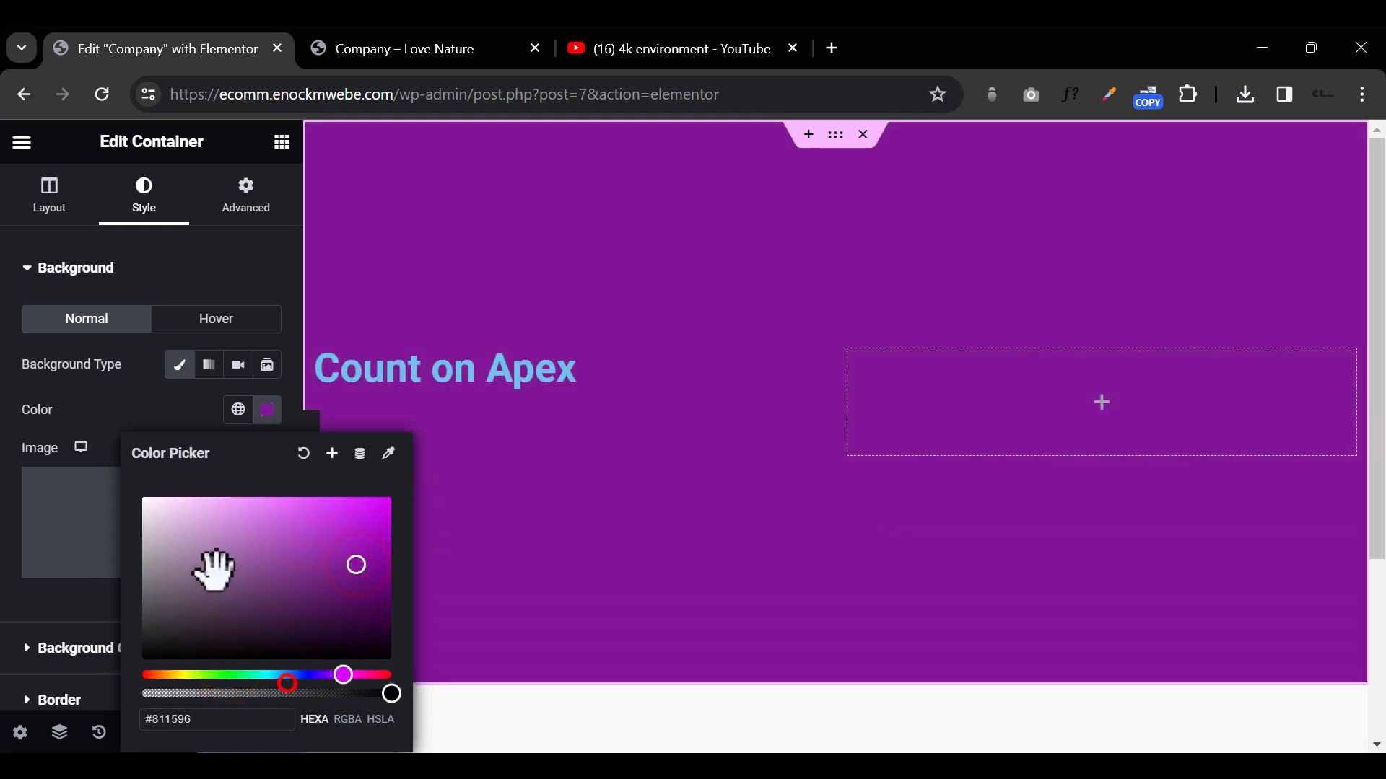
click(181, 411)
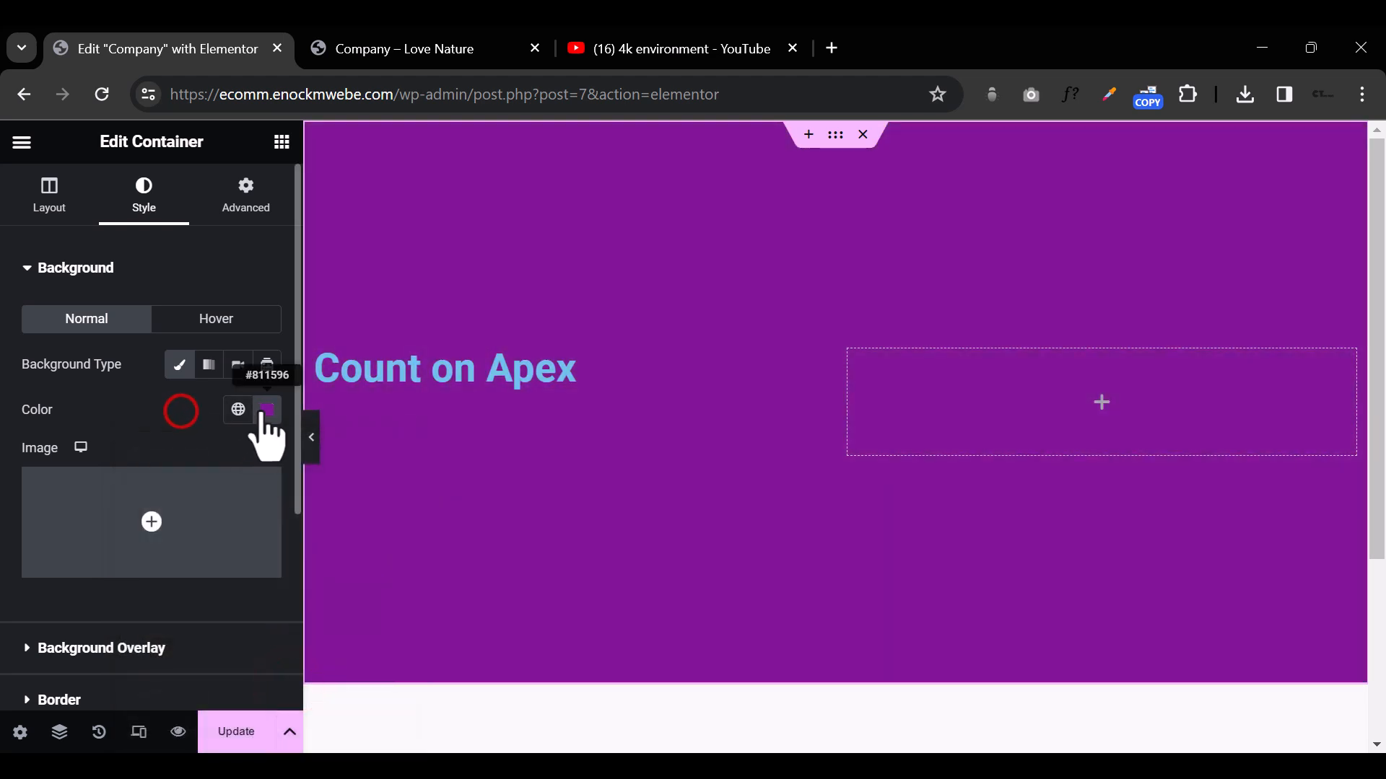
Step: Switch the container's background to a gradient and set its first colour to purple #83069B
click(208, 365)
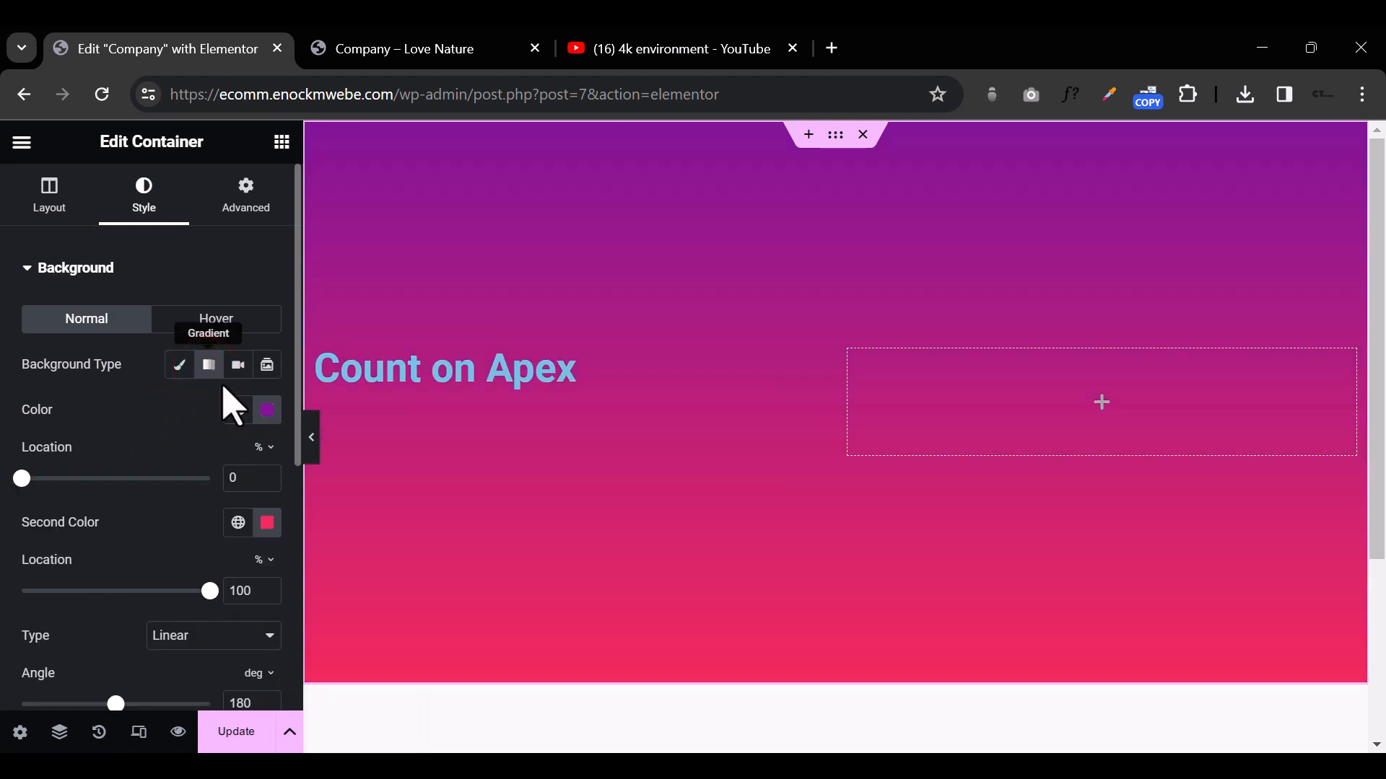
click(267, 409)
drag(318, 537, 382, 561)
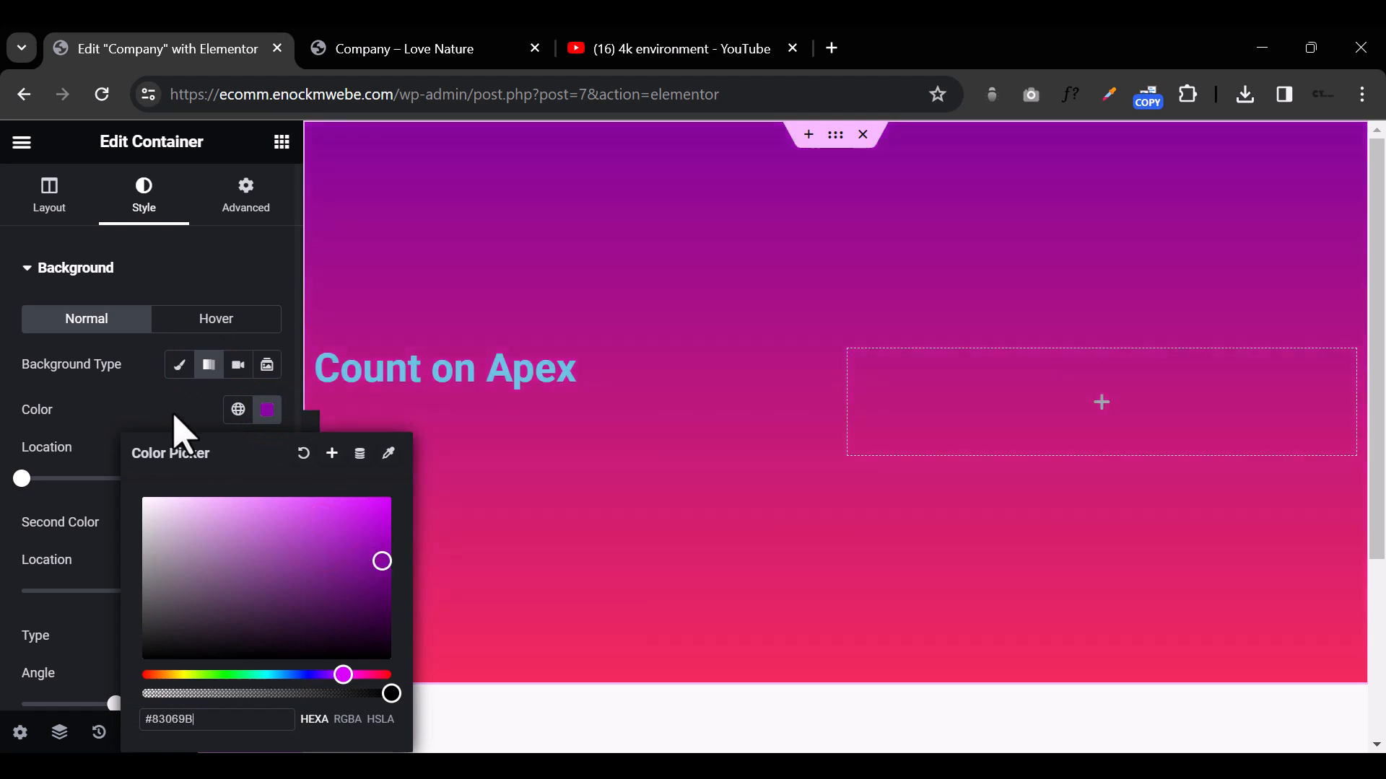
click(173, 405)
Step: Set the background gradient's second colour to black
click(268, 524)
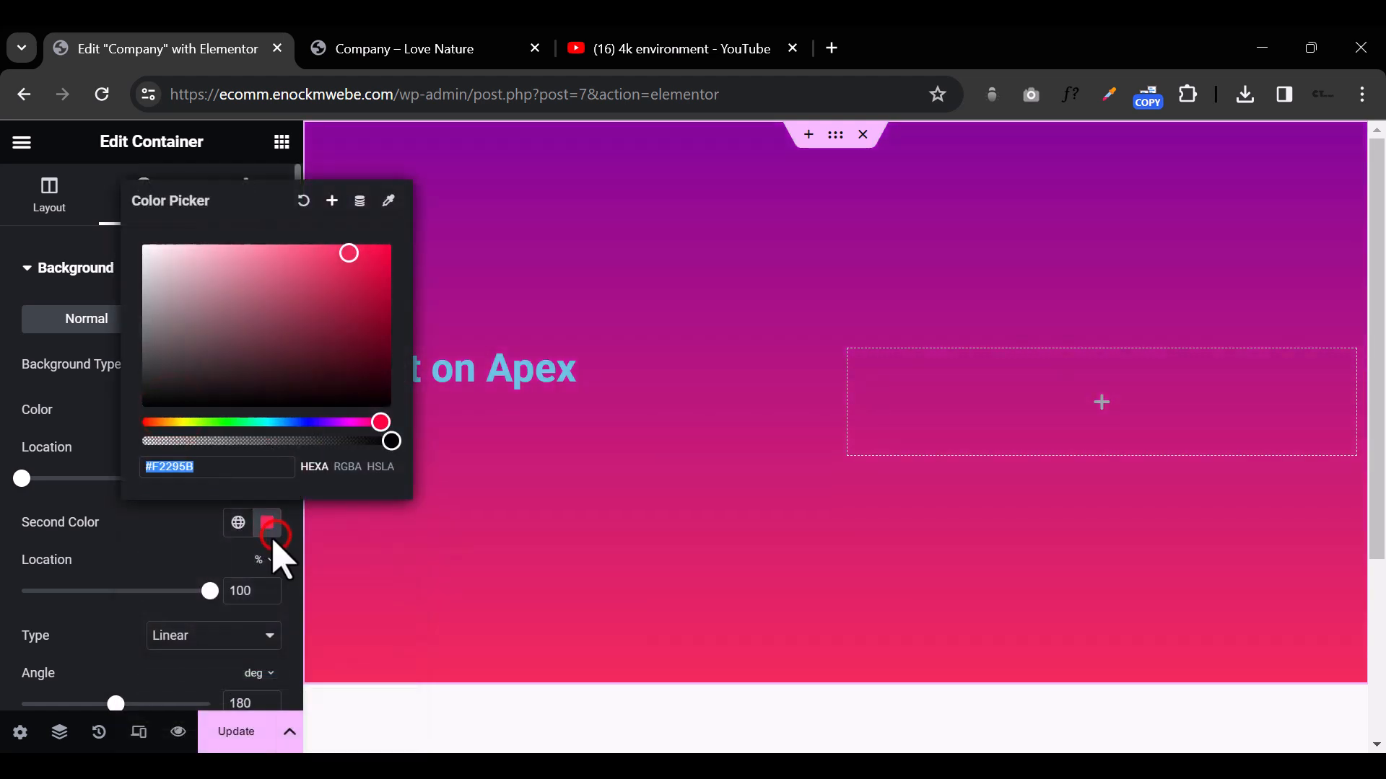
click(181, 422)
drag(211, 387, 170, 510)
click(158, 547)
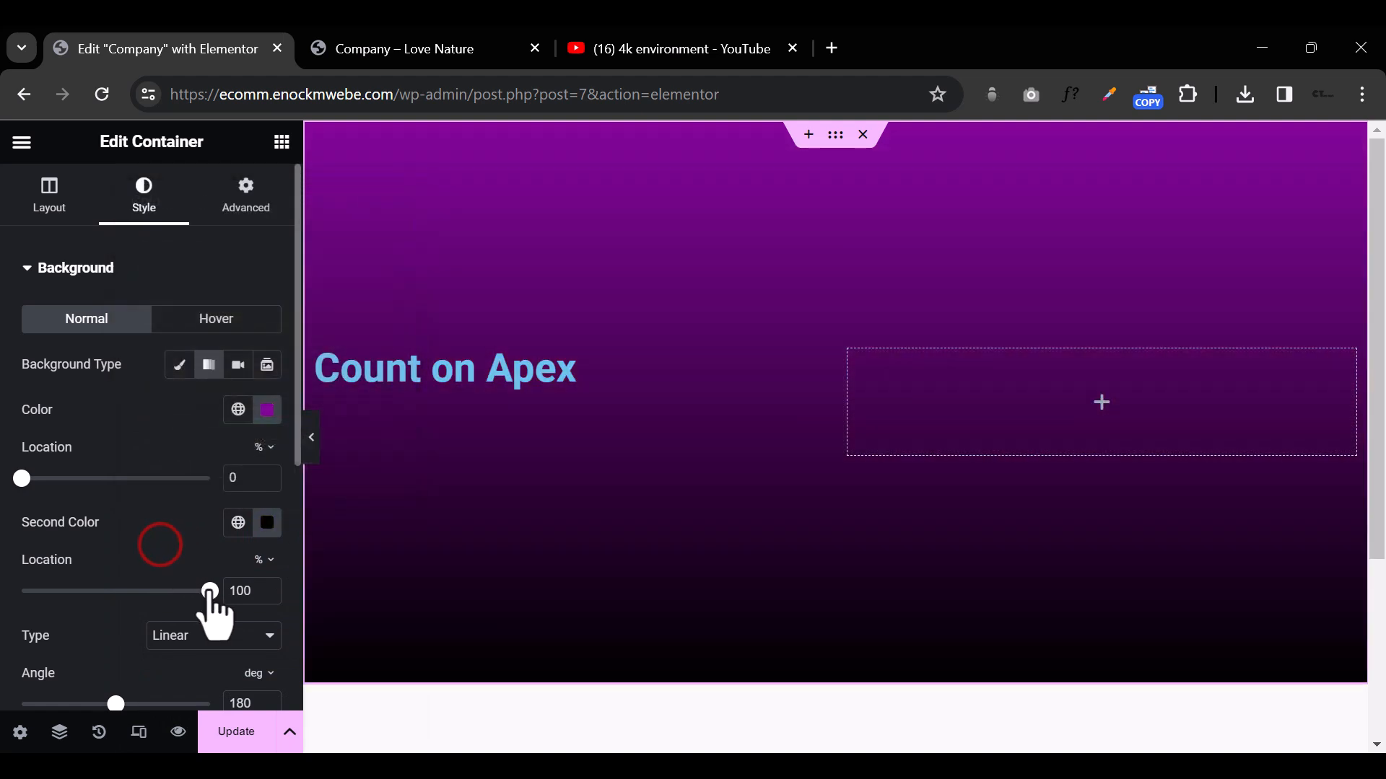
Step: Set the background gradient's second colour location to 99% and its first colour location to 52%
mouse_move(208, 591)
mouse_down()
mouse_move(102, 590)
mouse_move(208, 590)
mouse_up()
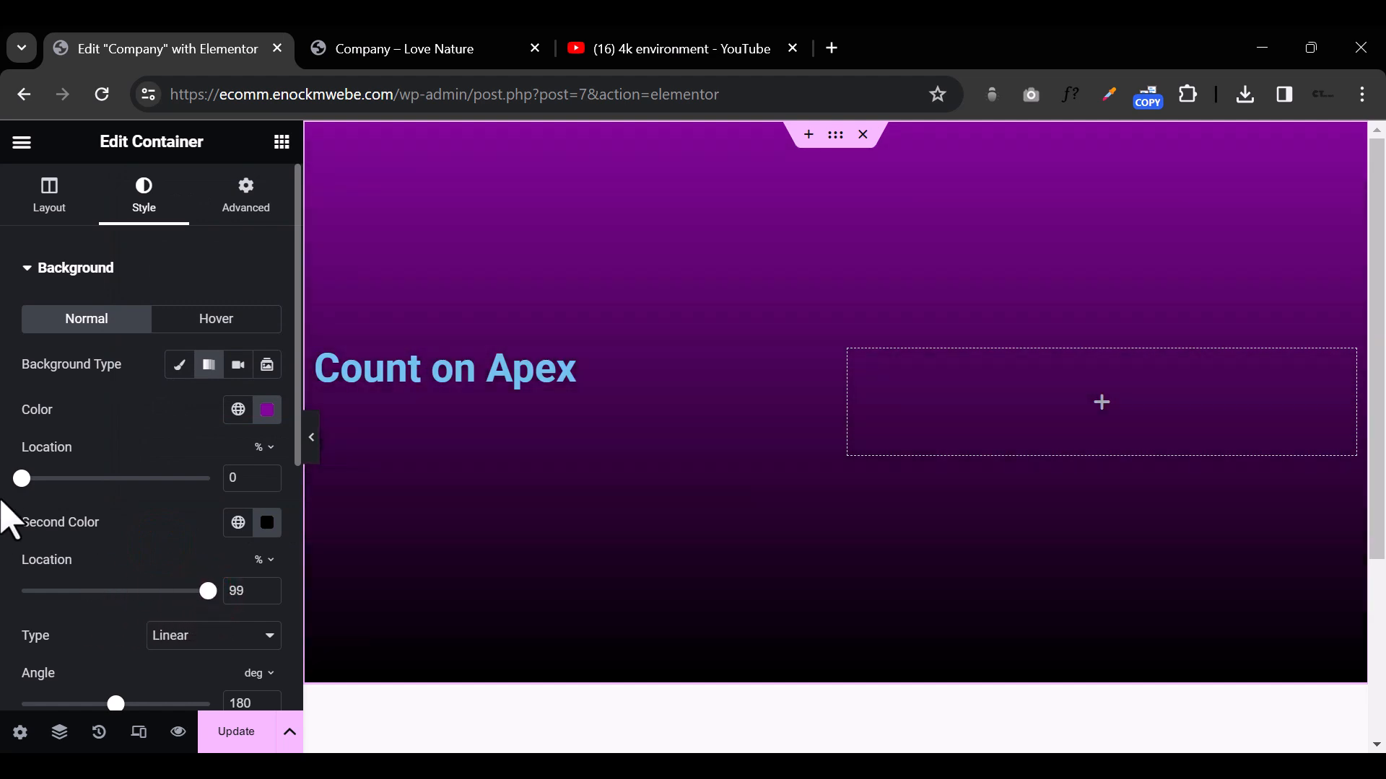
drag(28, 482, 119, 482)
Step: Try a radial gradient for the container background, and return it to linear with an angle of 109 degrees
scroll(161, 574, down, 2)
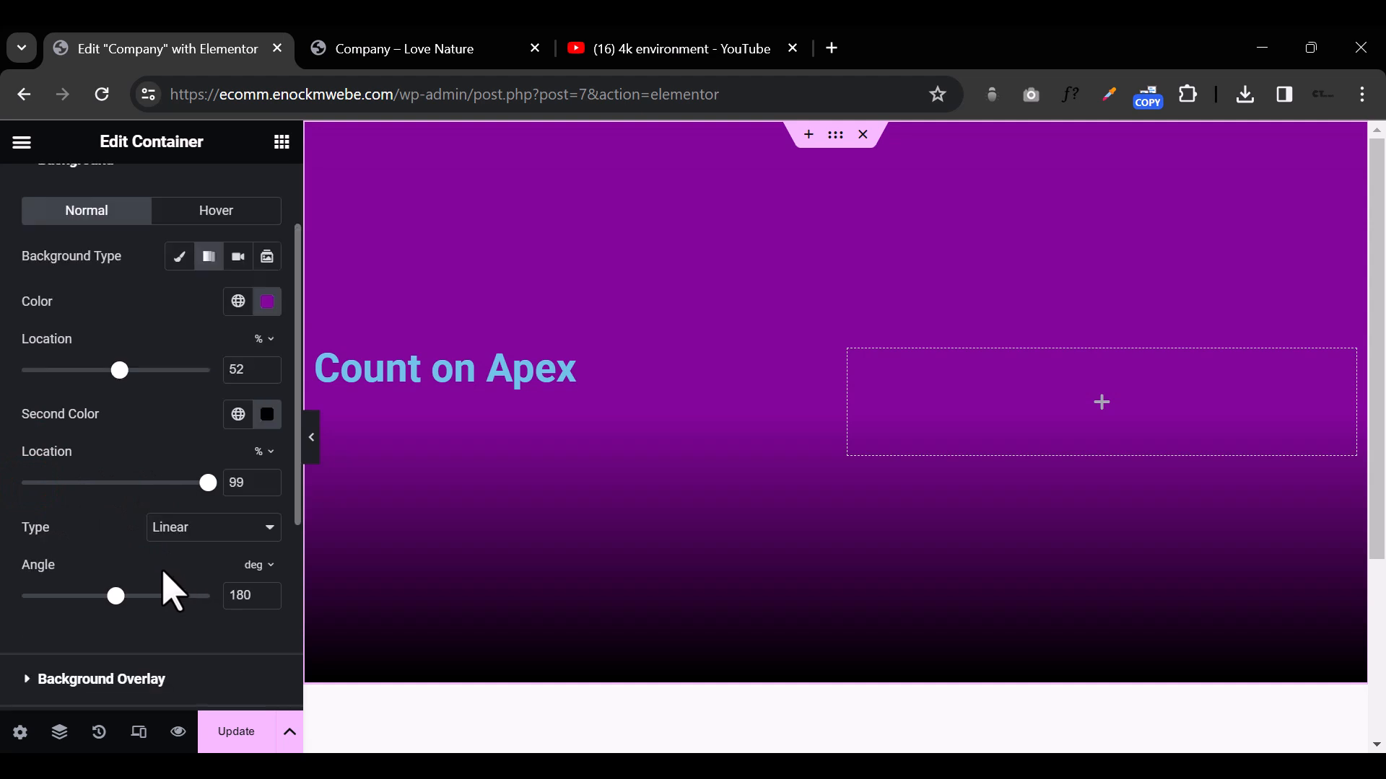
drag(116, 596, 158, 596)
click(202, 527)
click(198, 564)
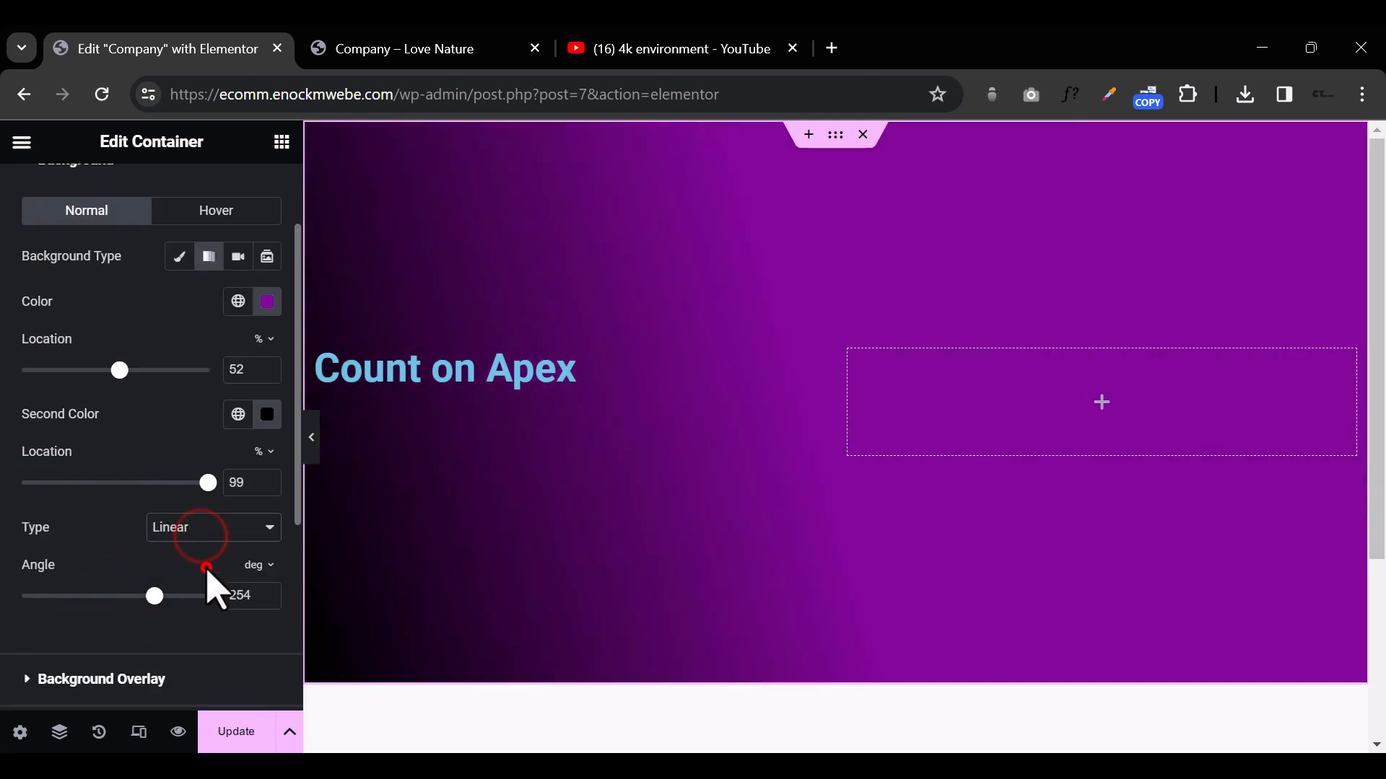
click(226, 525)
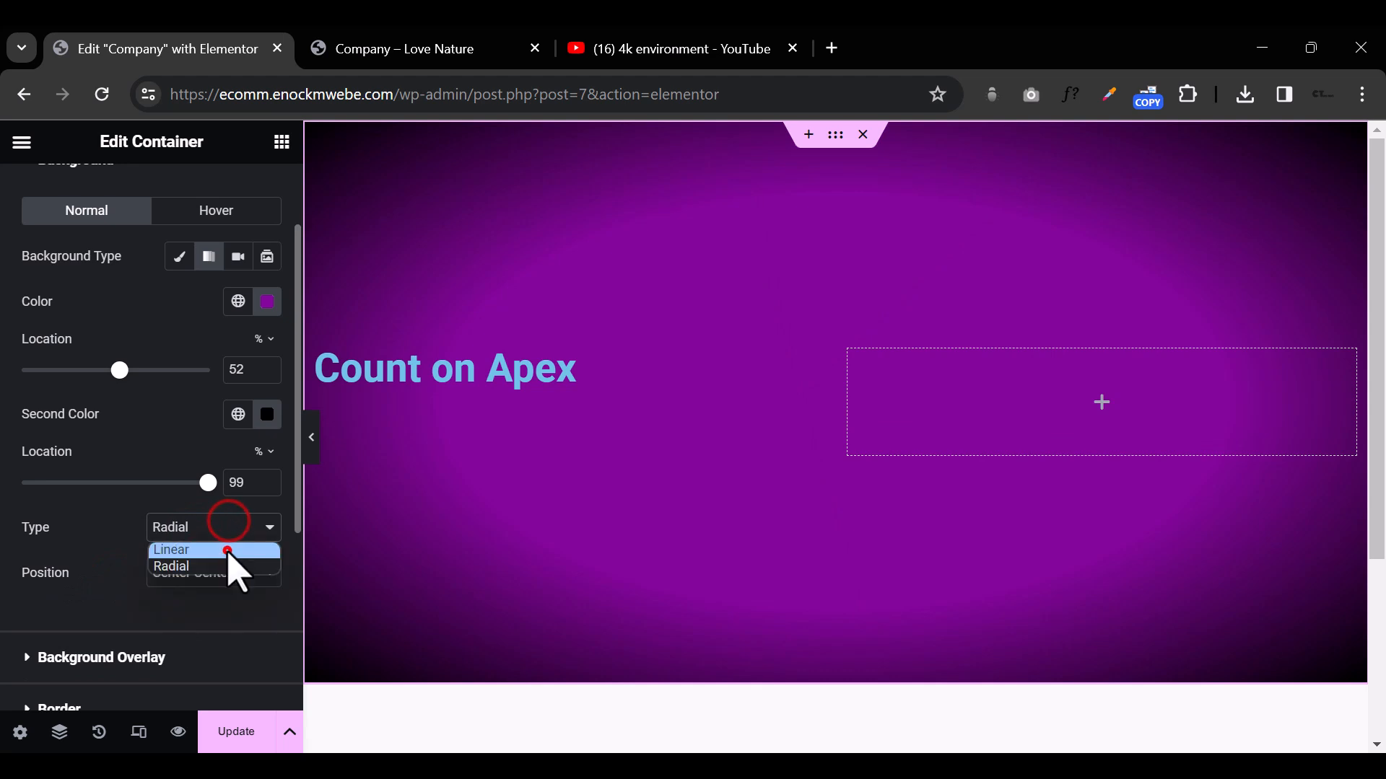
click(226, 550)
drag(155, 596, 79, 596)
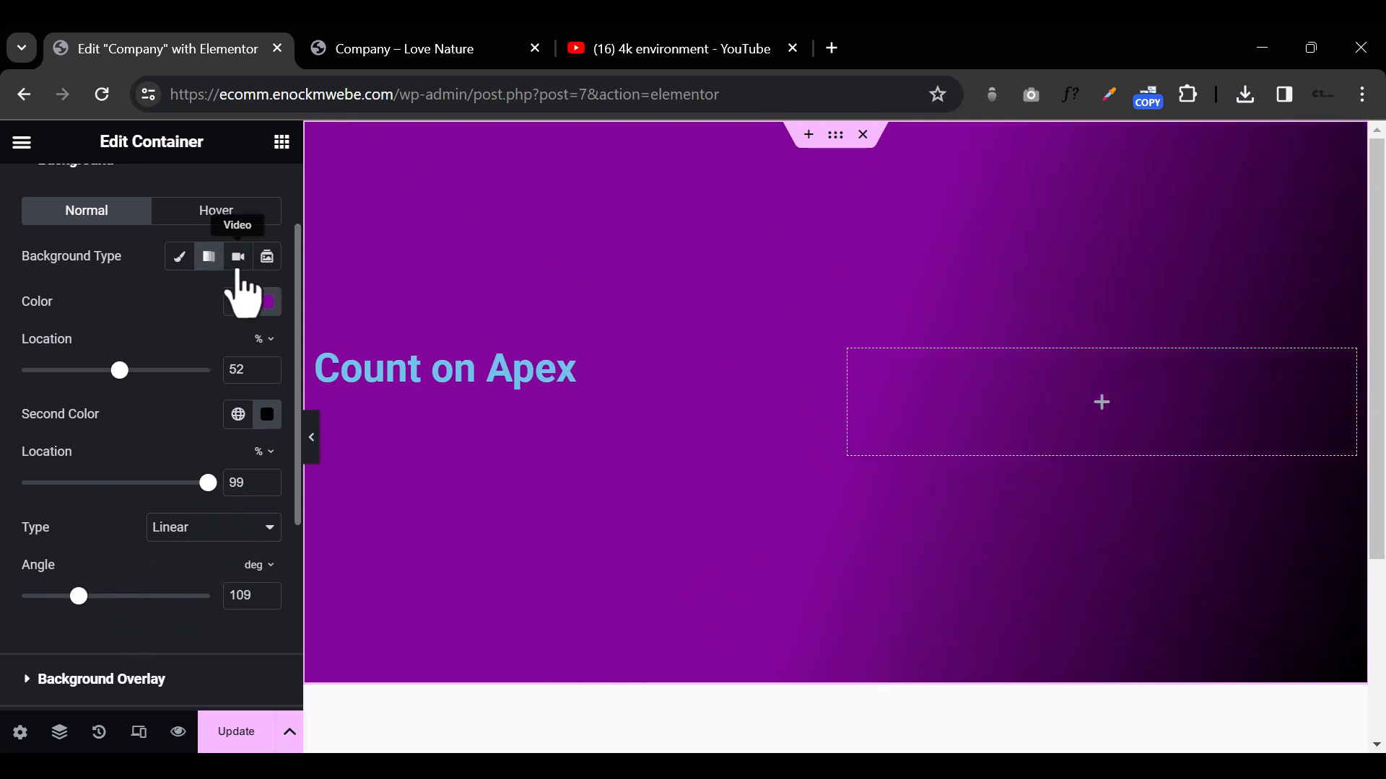
Step: Switch the container's background type to slideshow and try creating a gallery from the group photo groupshot3-1.jpeg alone
click(263, 259)
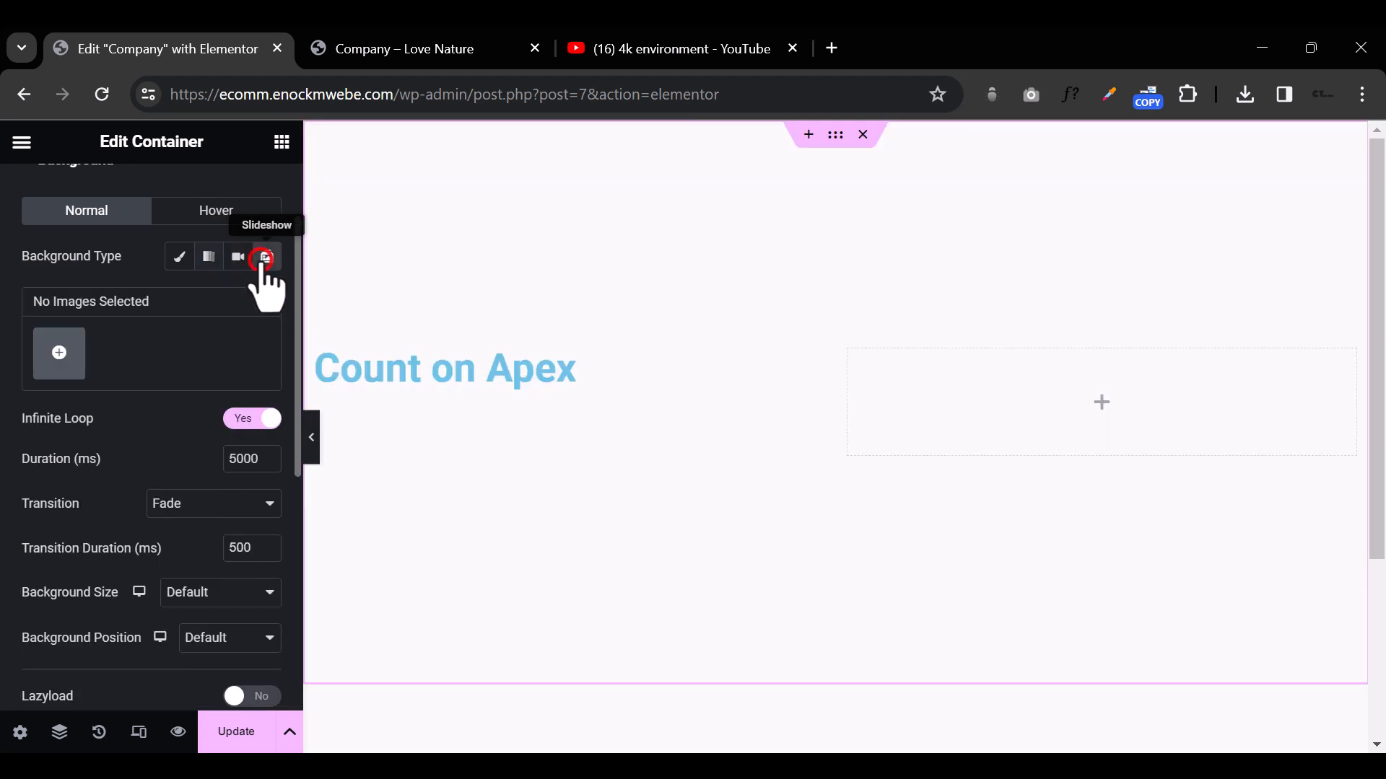
click(58, 355)
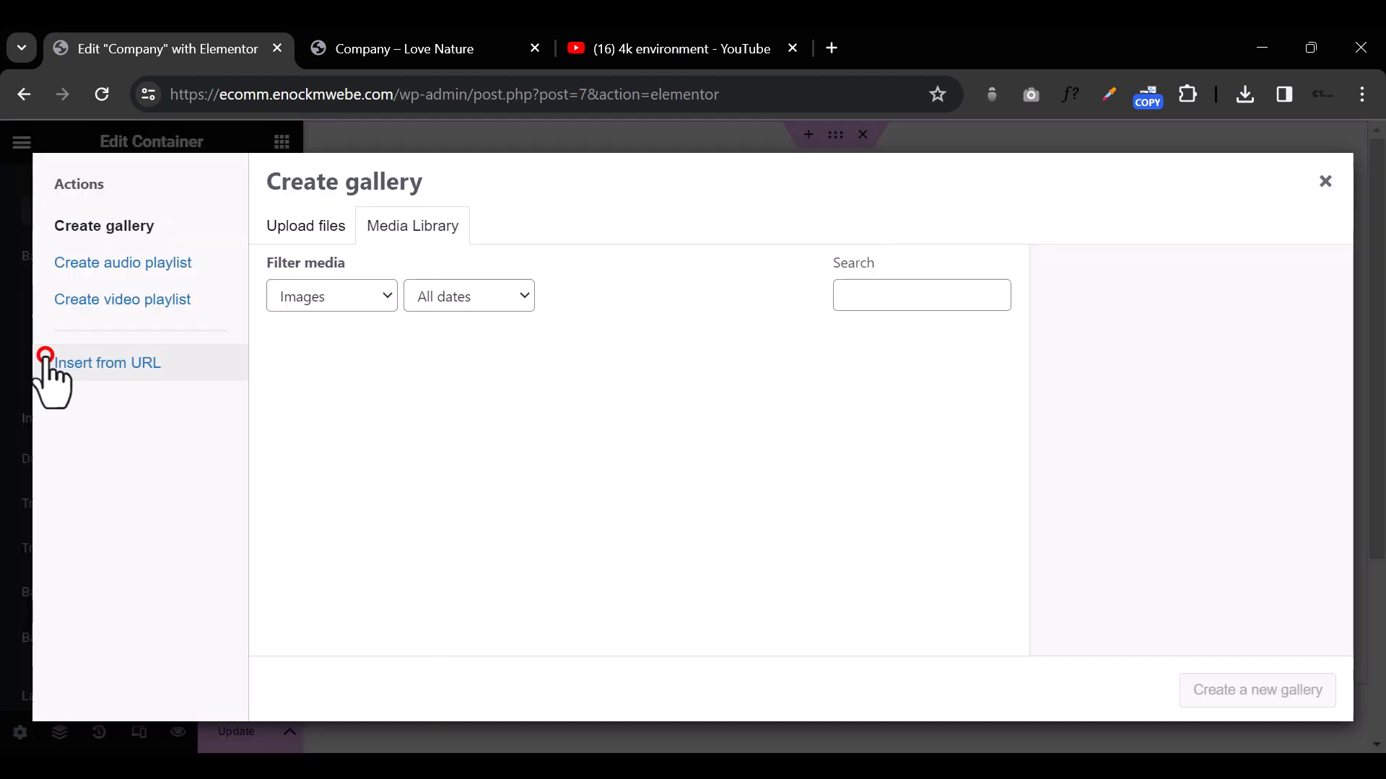
click(761, 419)
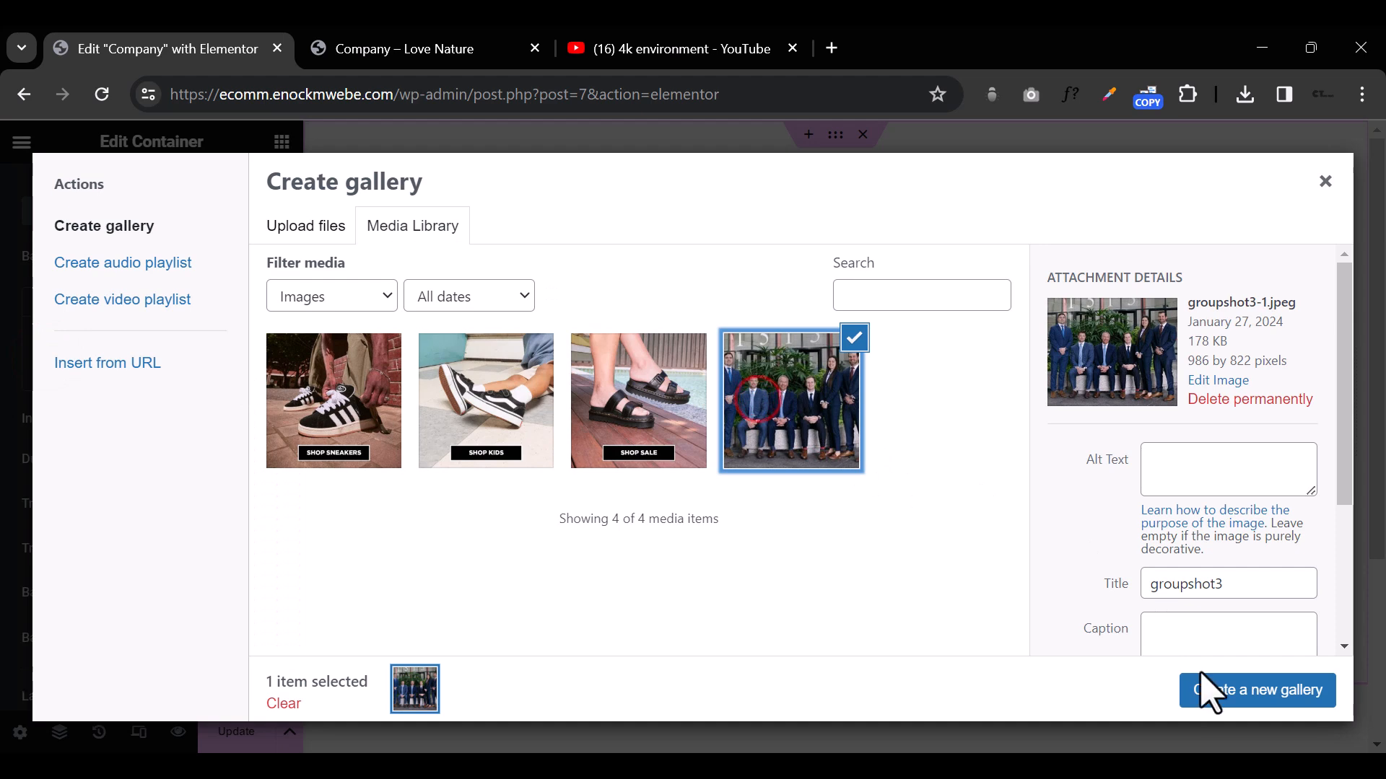
click(1211, 689)
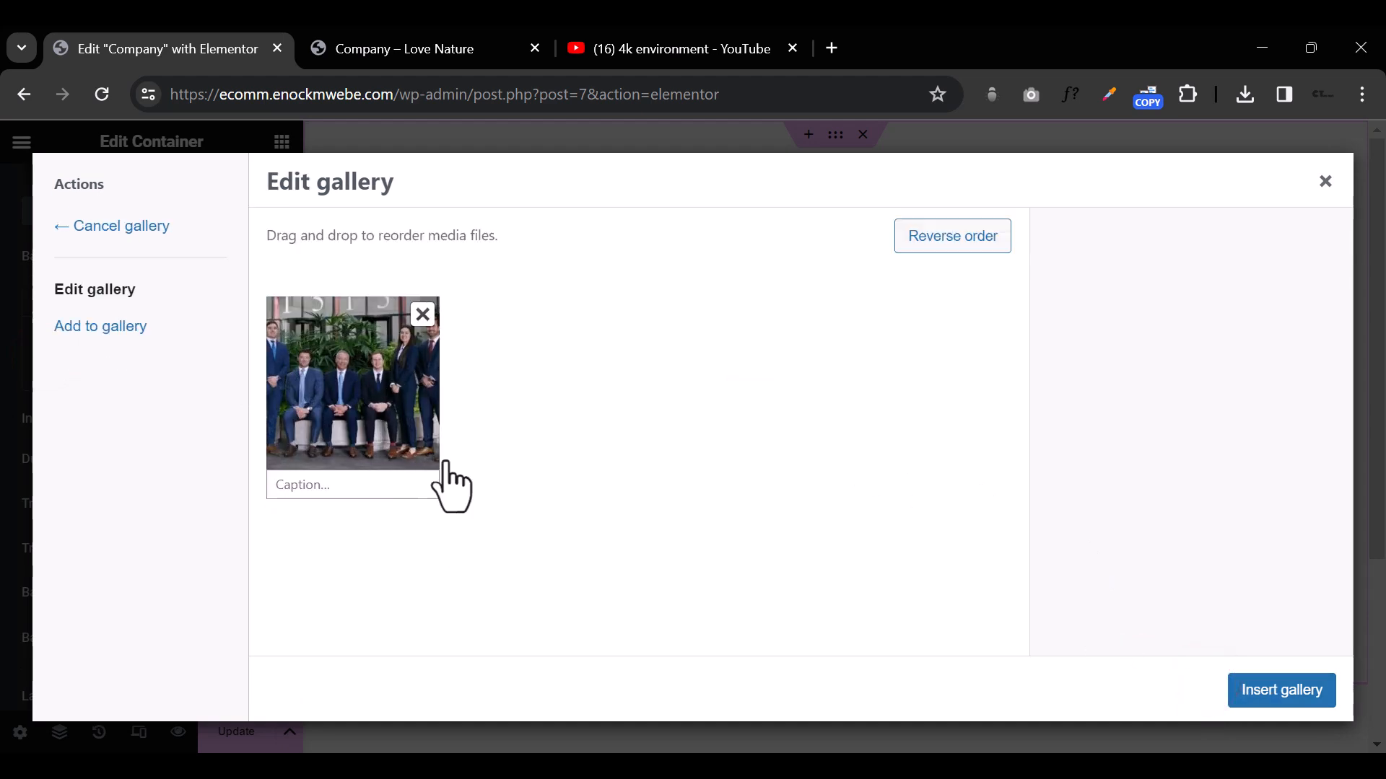
click(423, 314)
click(662, 490)
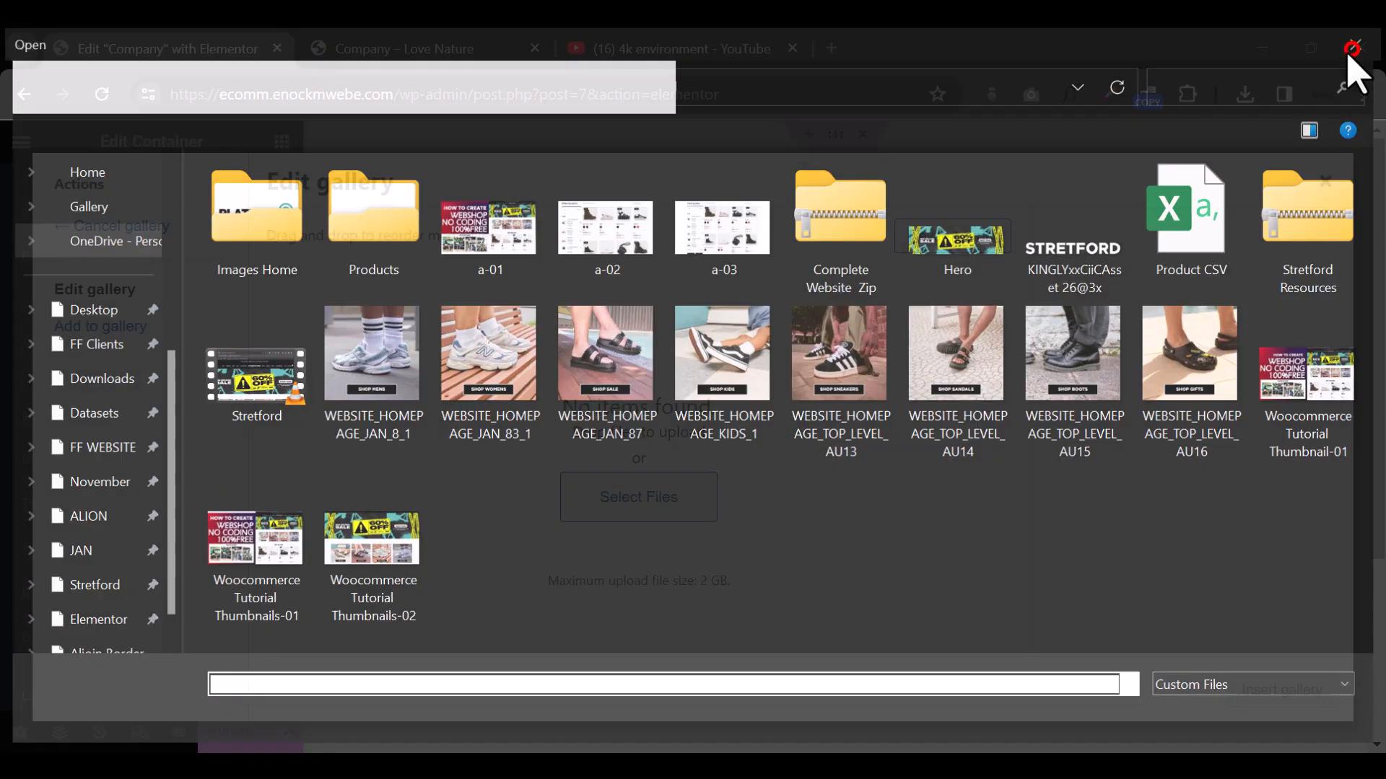
click(1361, 42)
click(1325, 182)
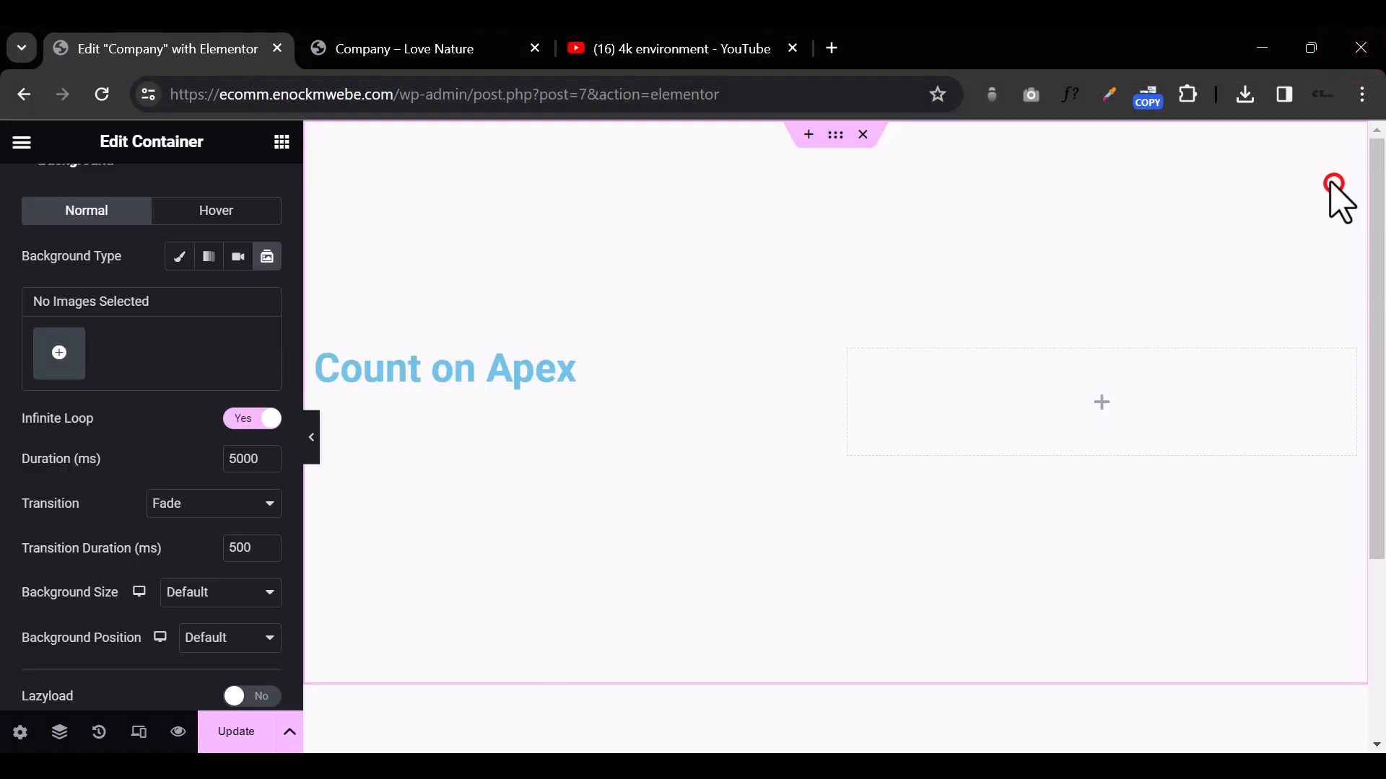
Step: Create a slideshow gallery from the group photo and the Shop Sale sandals image, and insert it as the container's background
click(70, 363)
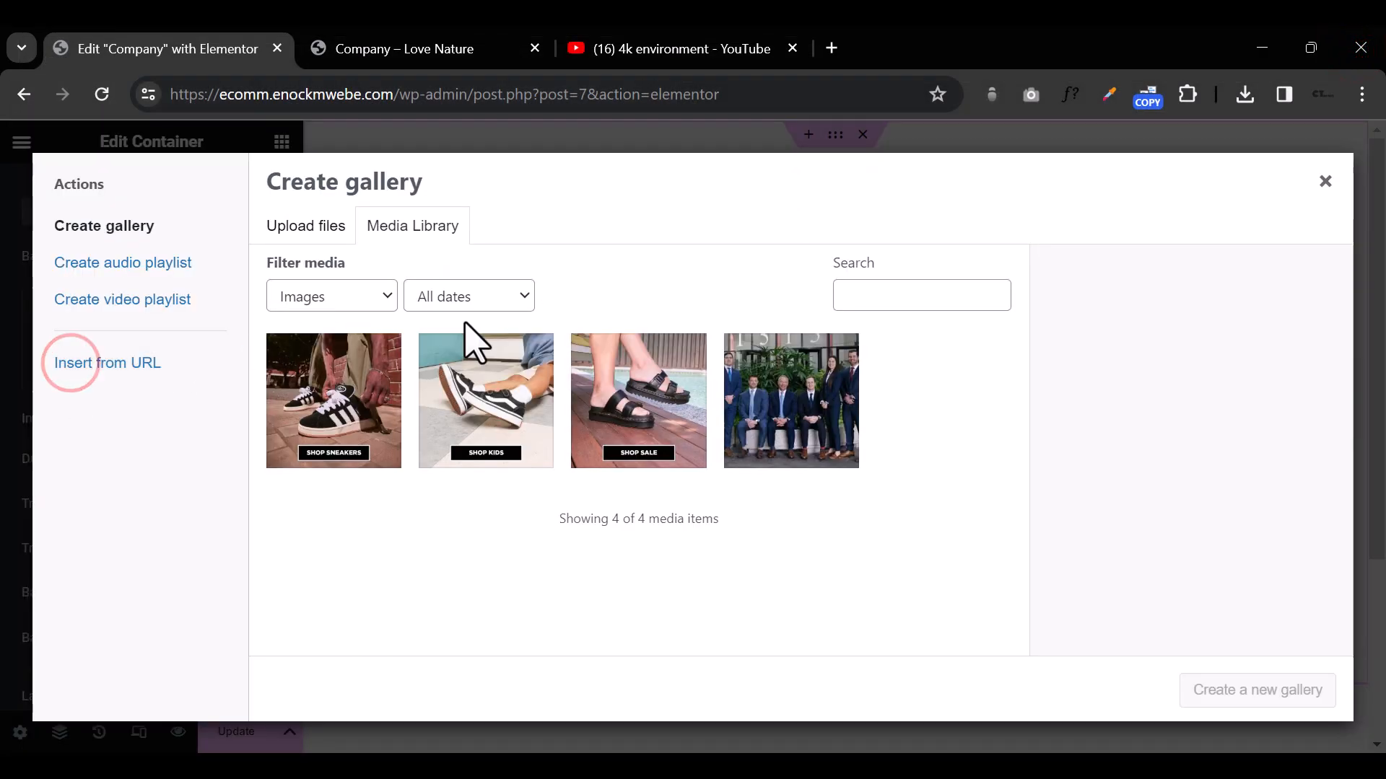
click(650, 410)
click(673, 409)
click(751, 433)
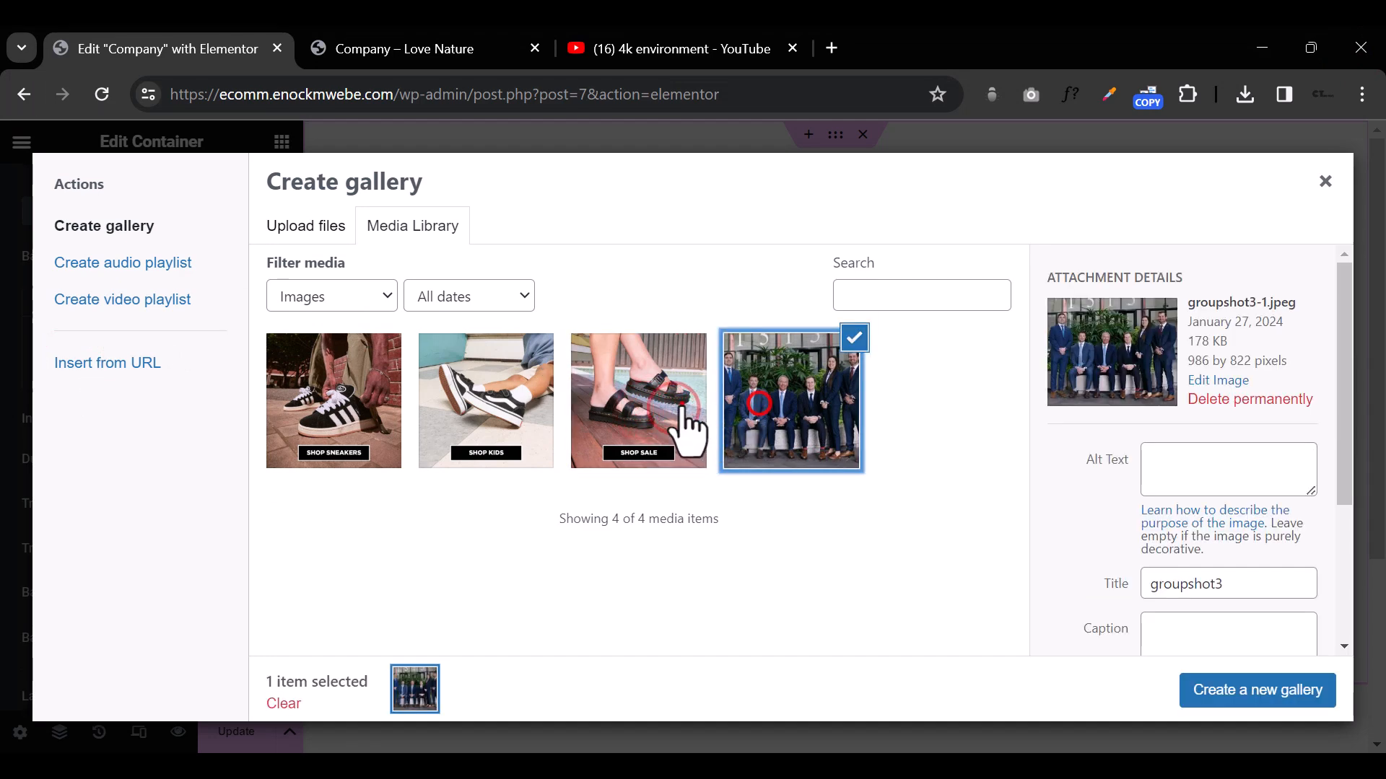
click(687, 433)
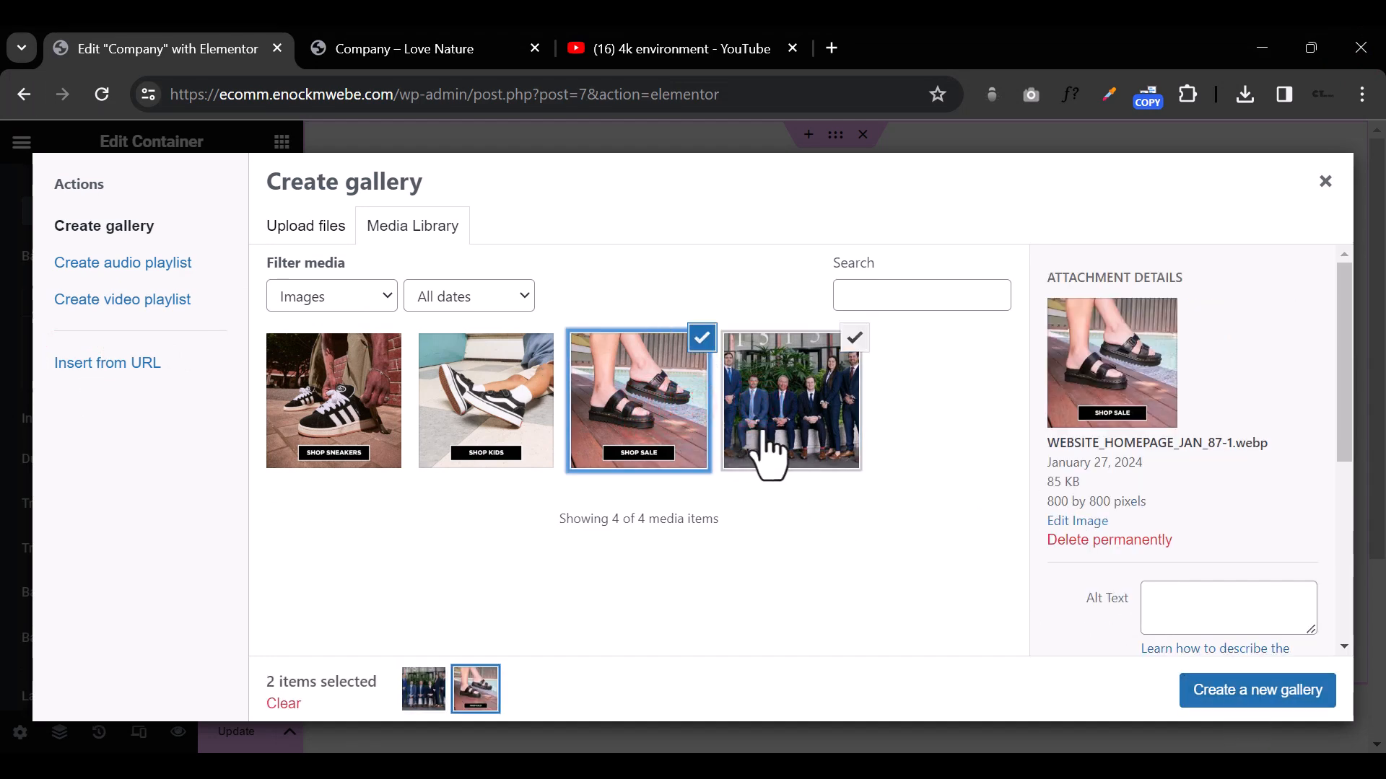
click(1209, 690)
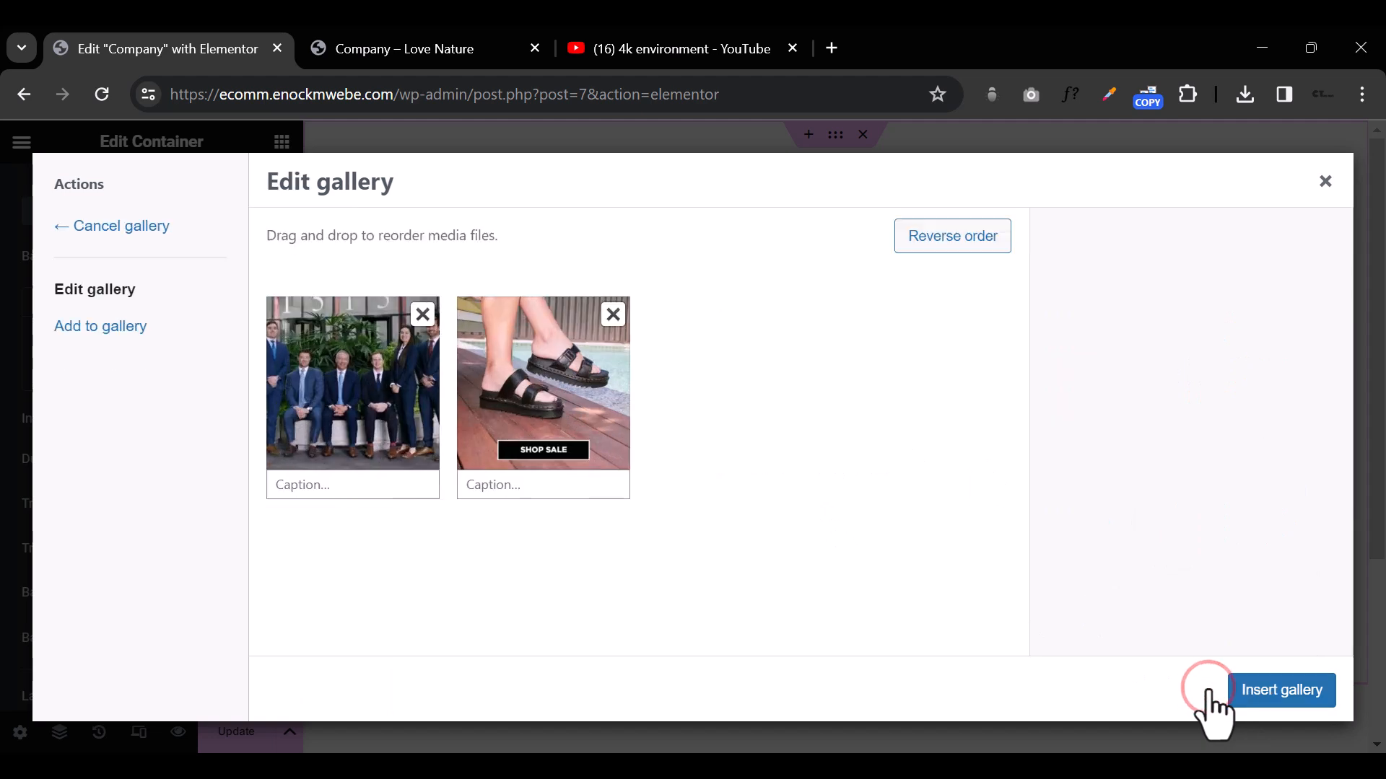
click(1236, 691)
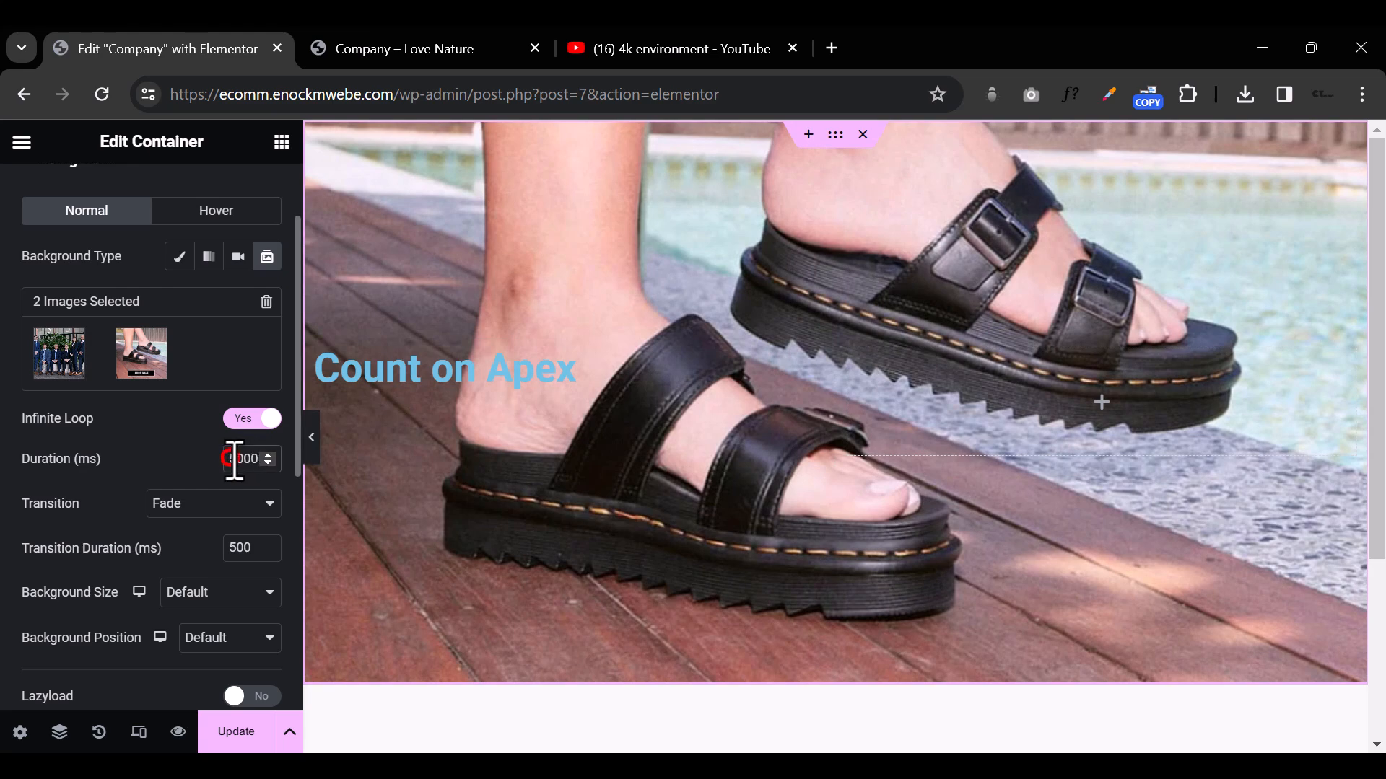
Step: Set the slideshow duration to 2500 ms, keep infinite loop on, and preview the page with the editing panel hidden
text(2)
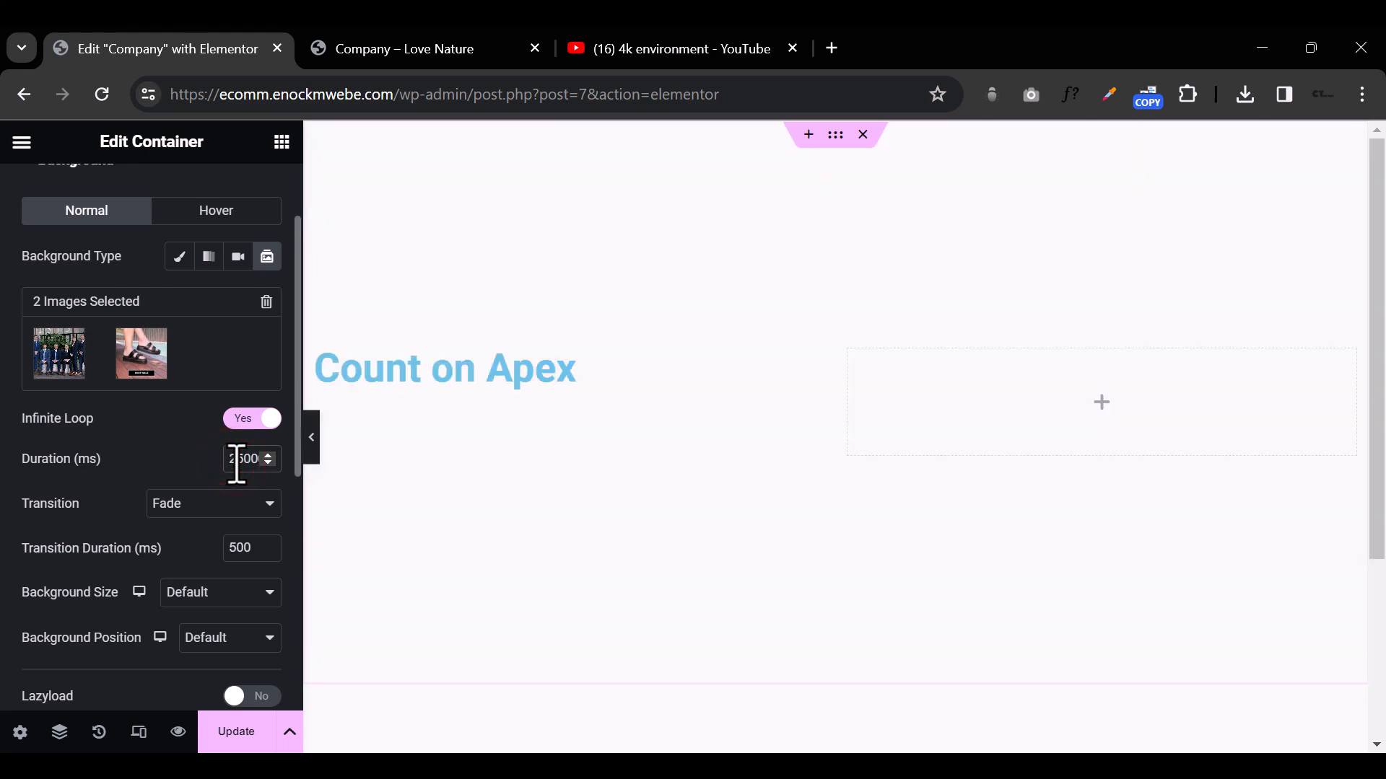
click(311, 437)
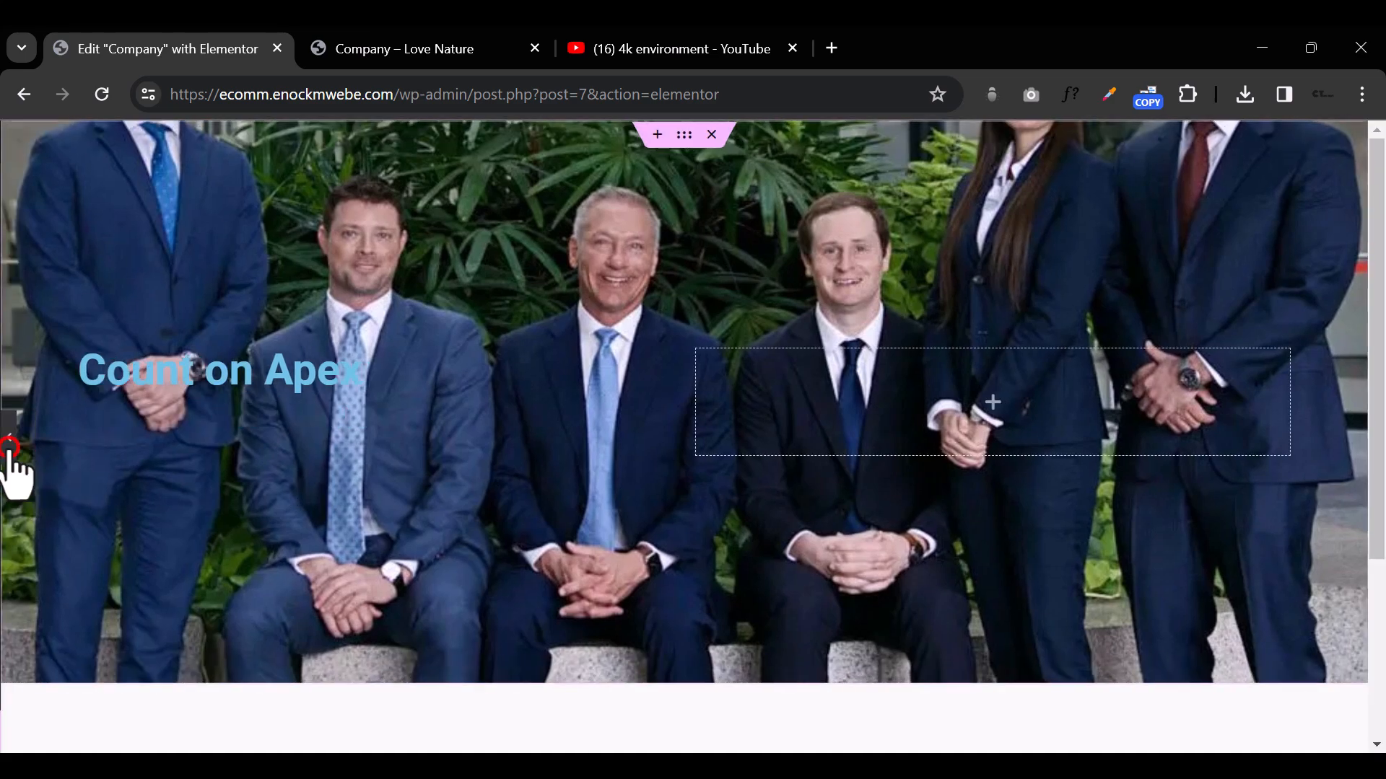
click(8, 451)
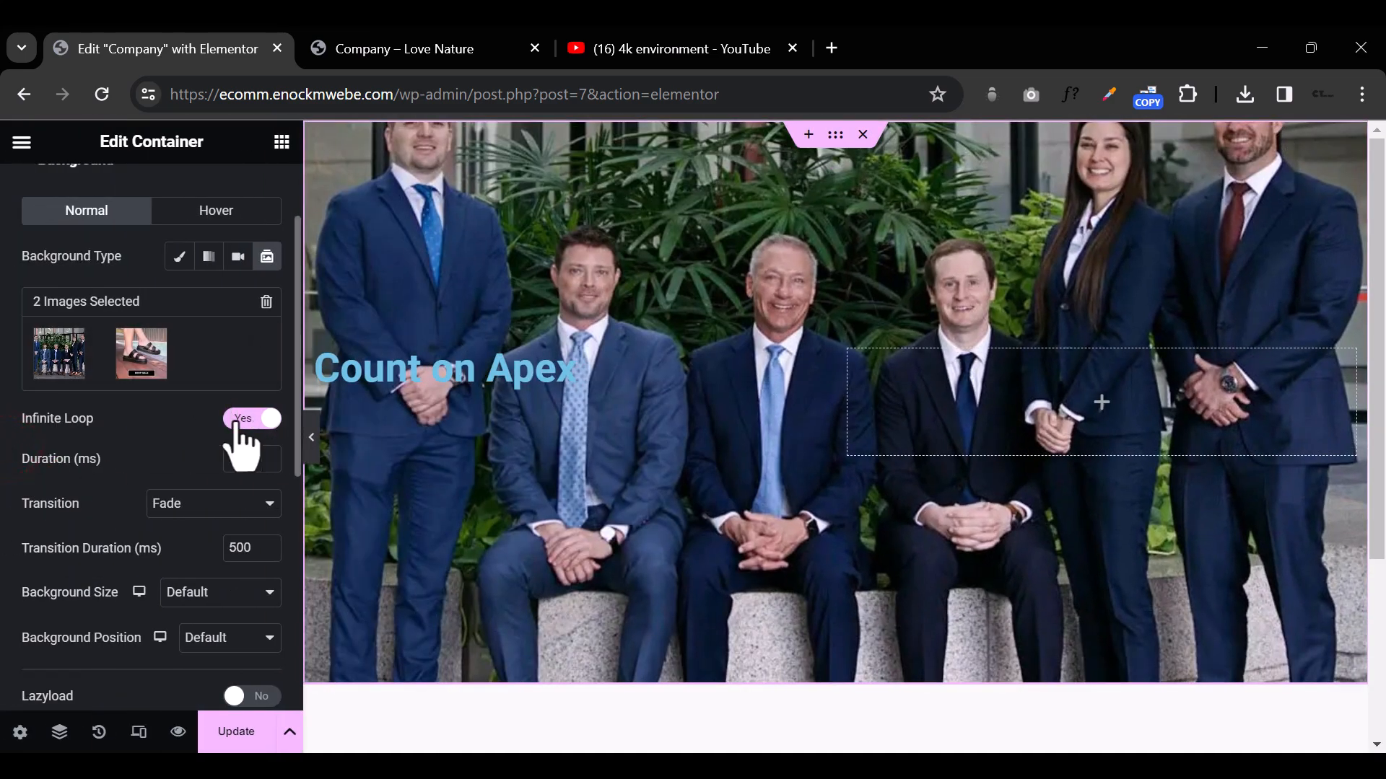
click(267, 419)
click(250, 420)
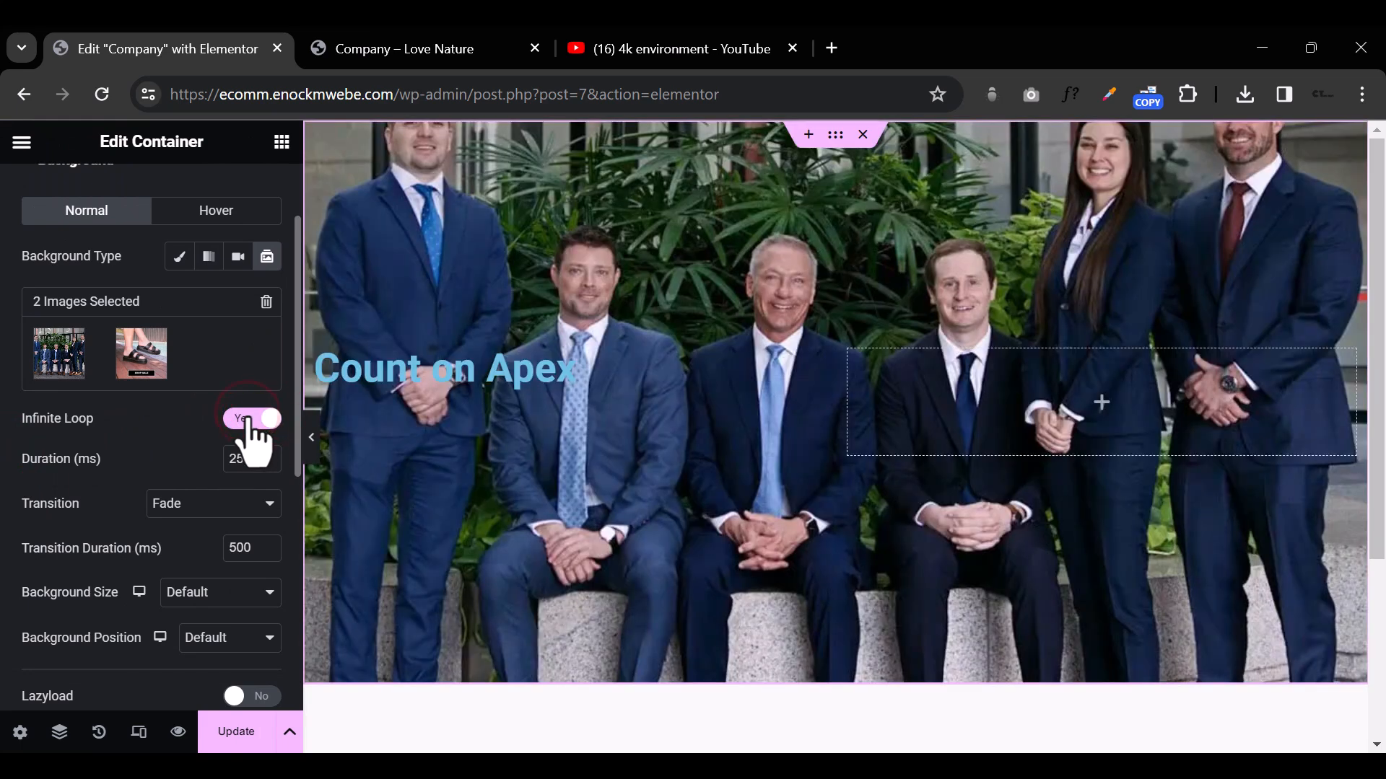
Step: Switch the container's background type to video and copy the link of the "EARTH 4K - Relaxation Film" video from YouTube
click(236, 259)
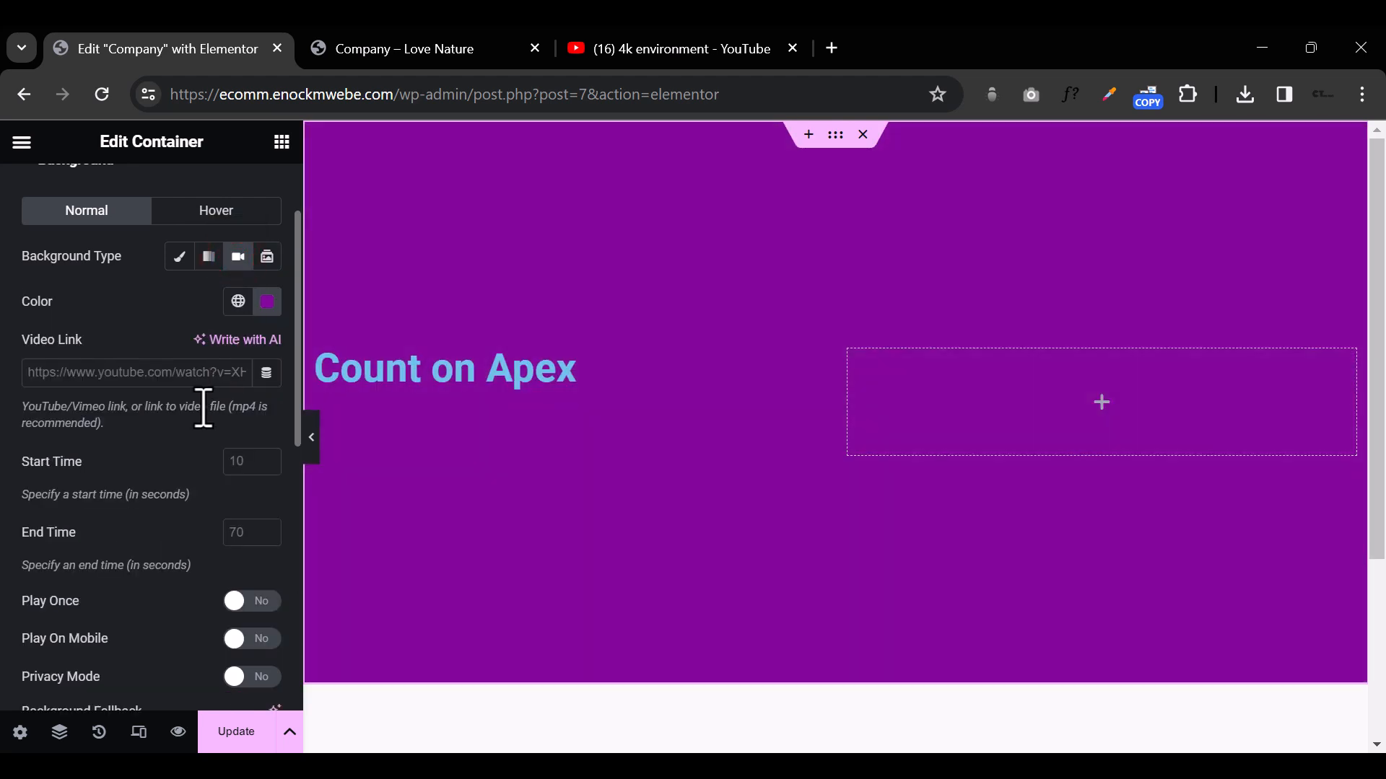
click(661, 48)
right_click(396, 566)
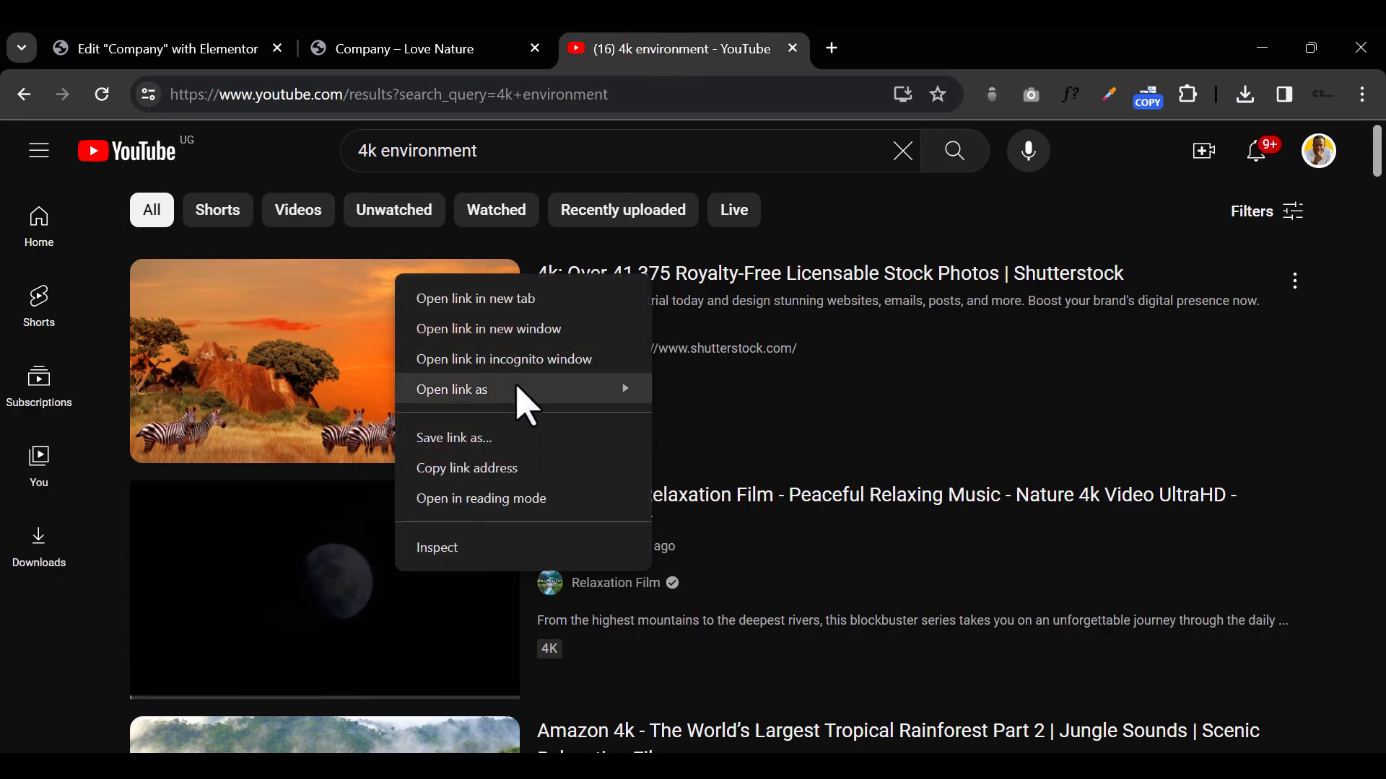
click(531, 468)
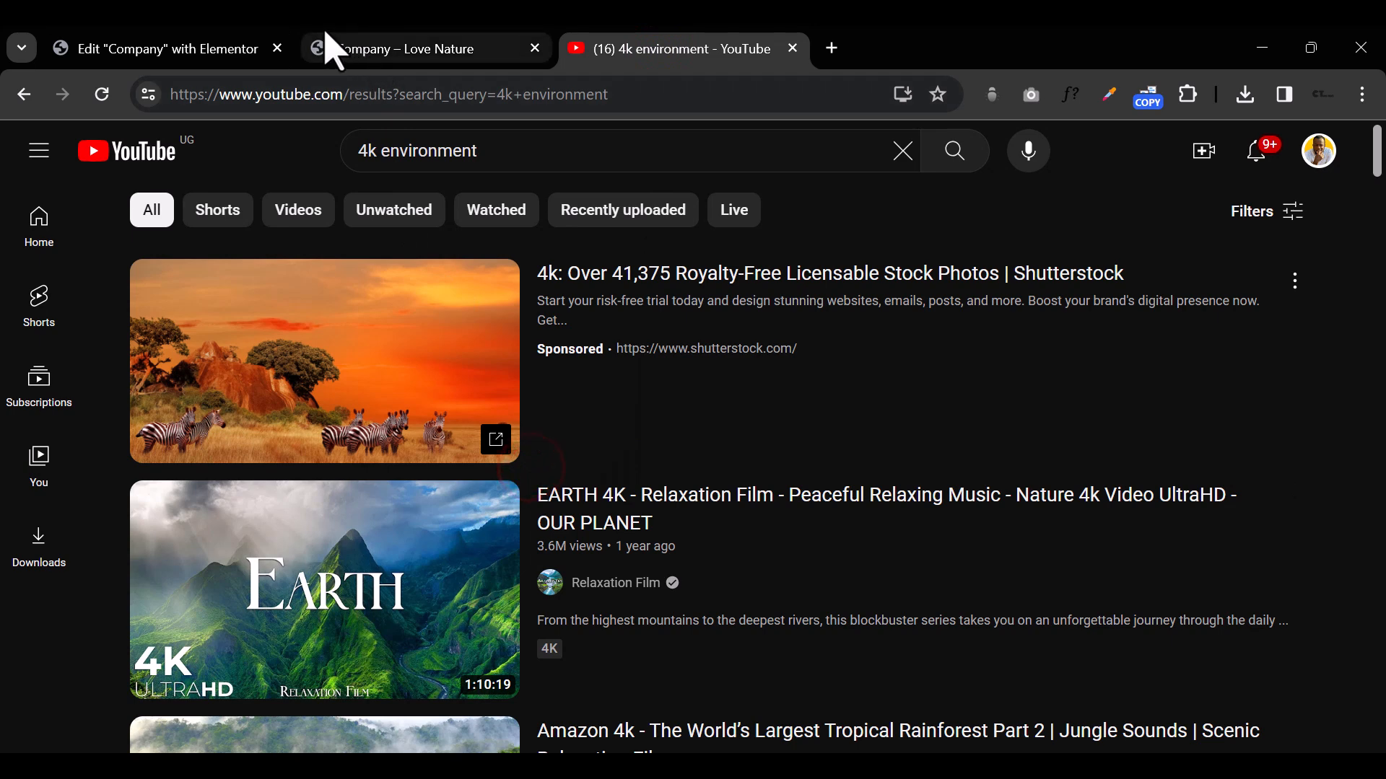
Step: Return to the Elementor editor, paste the copied YouTube address as the container's background video link, and update the page
click(182, 52)
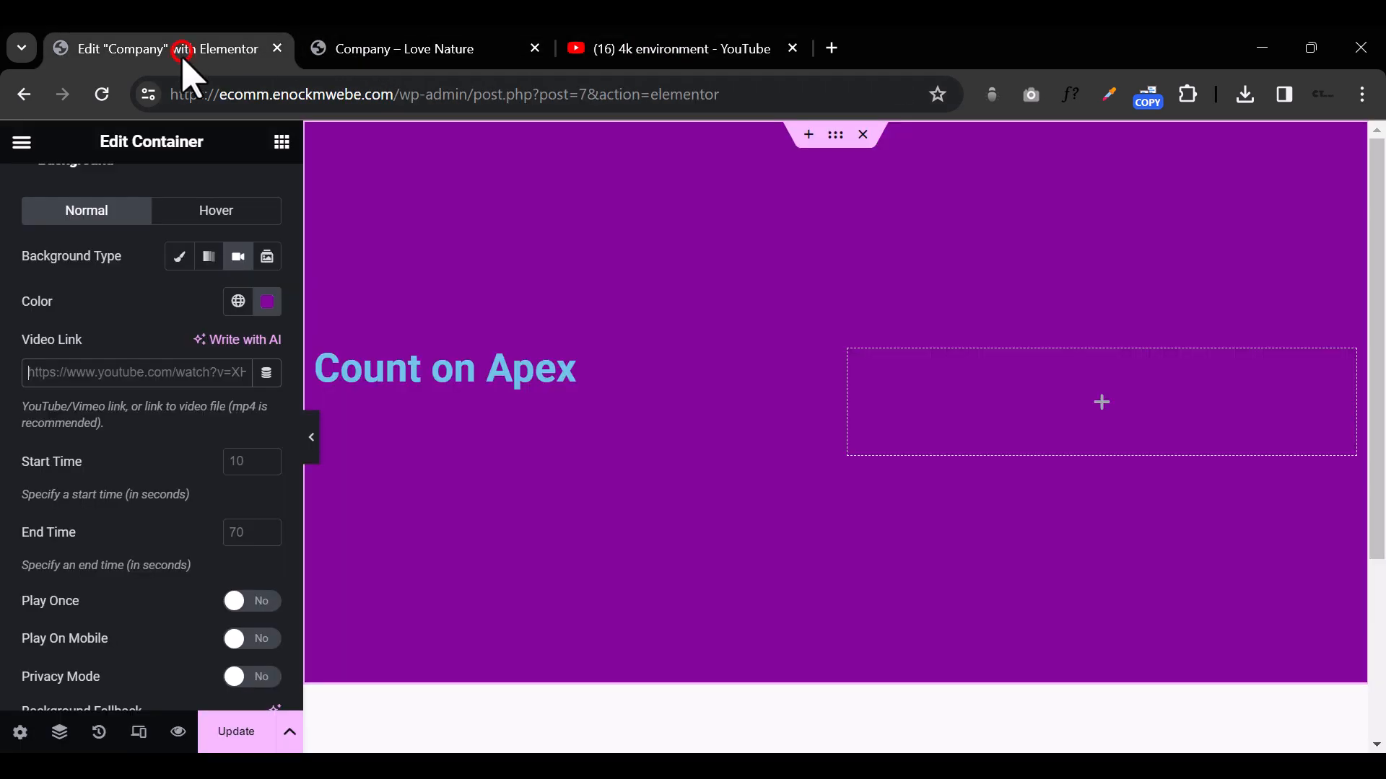
right_click(132, 374)
click(204, 590)
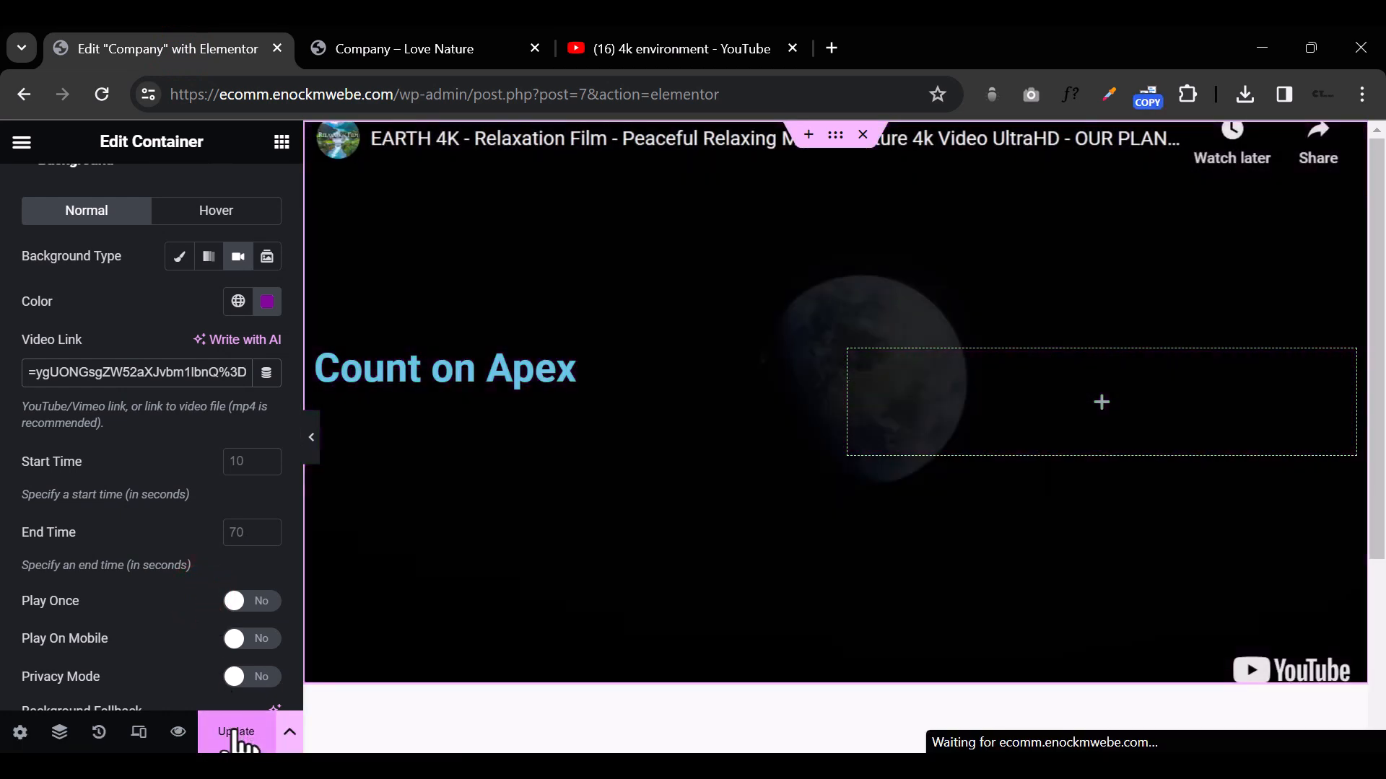
click(236, 735)
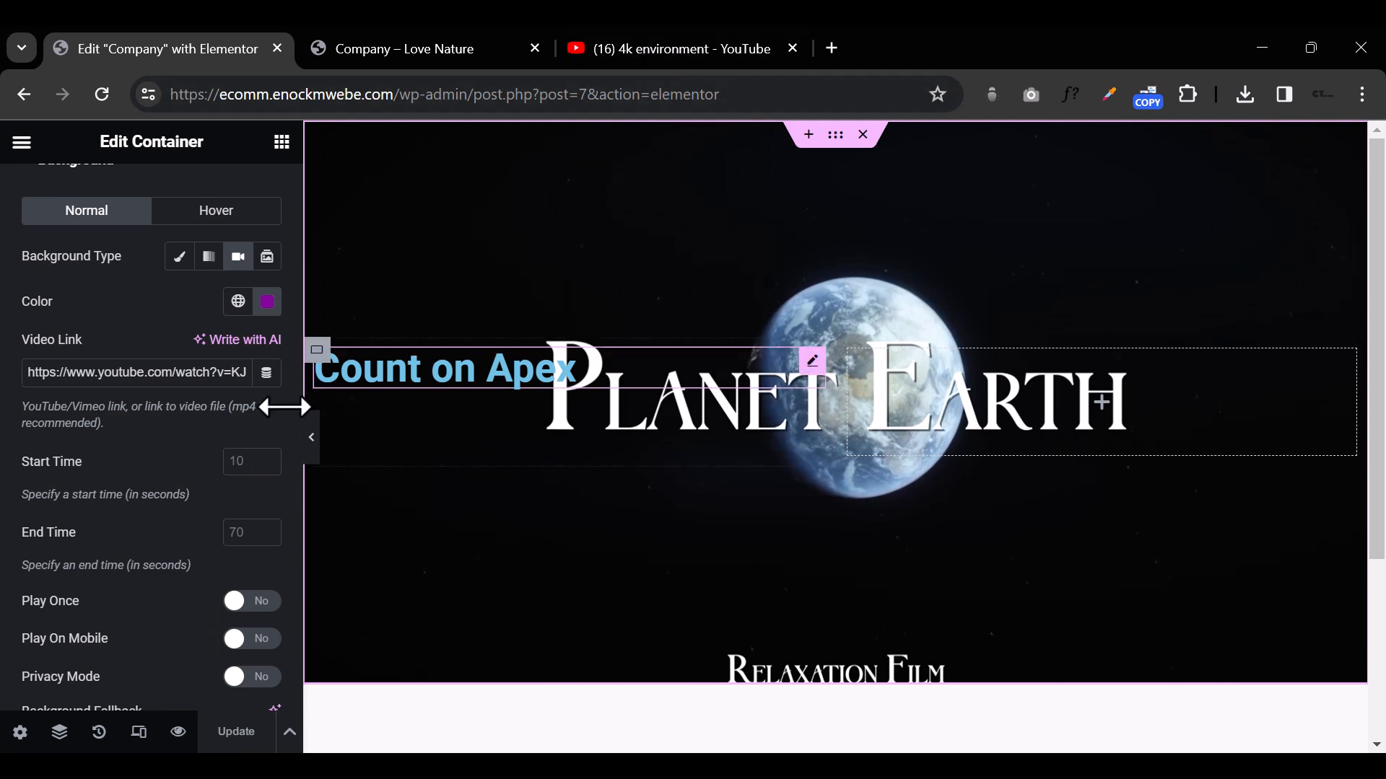
Step: Switch to the YouTube results and copy the link of the "Amazon 4k - The World's Largest Tropical Rainforest Part 2" video
click(662, 50)
scroll(724, 330, down, 4)
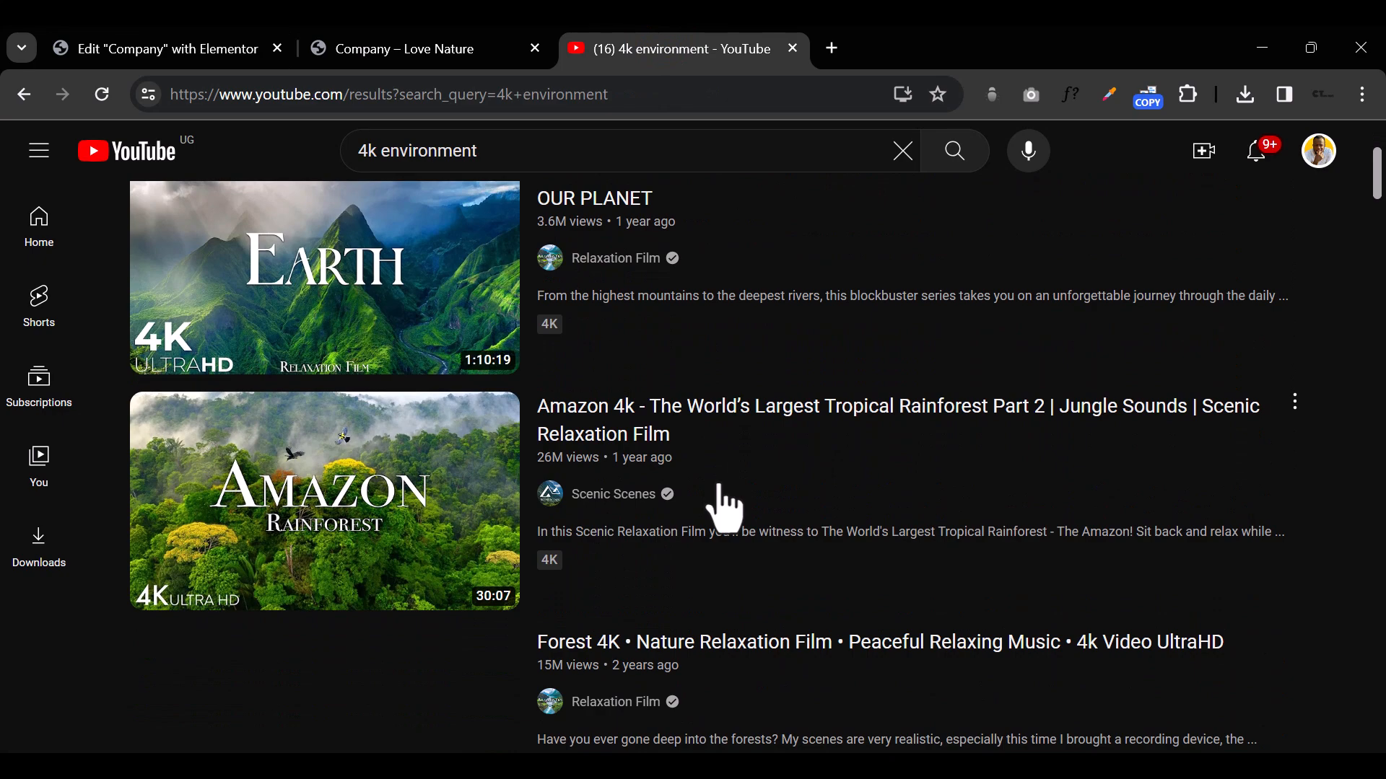
mouse_move(444, 538)
right_click(384, 498)
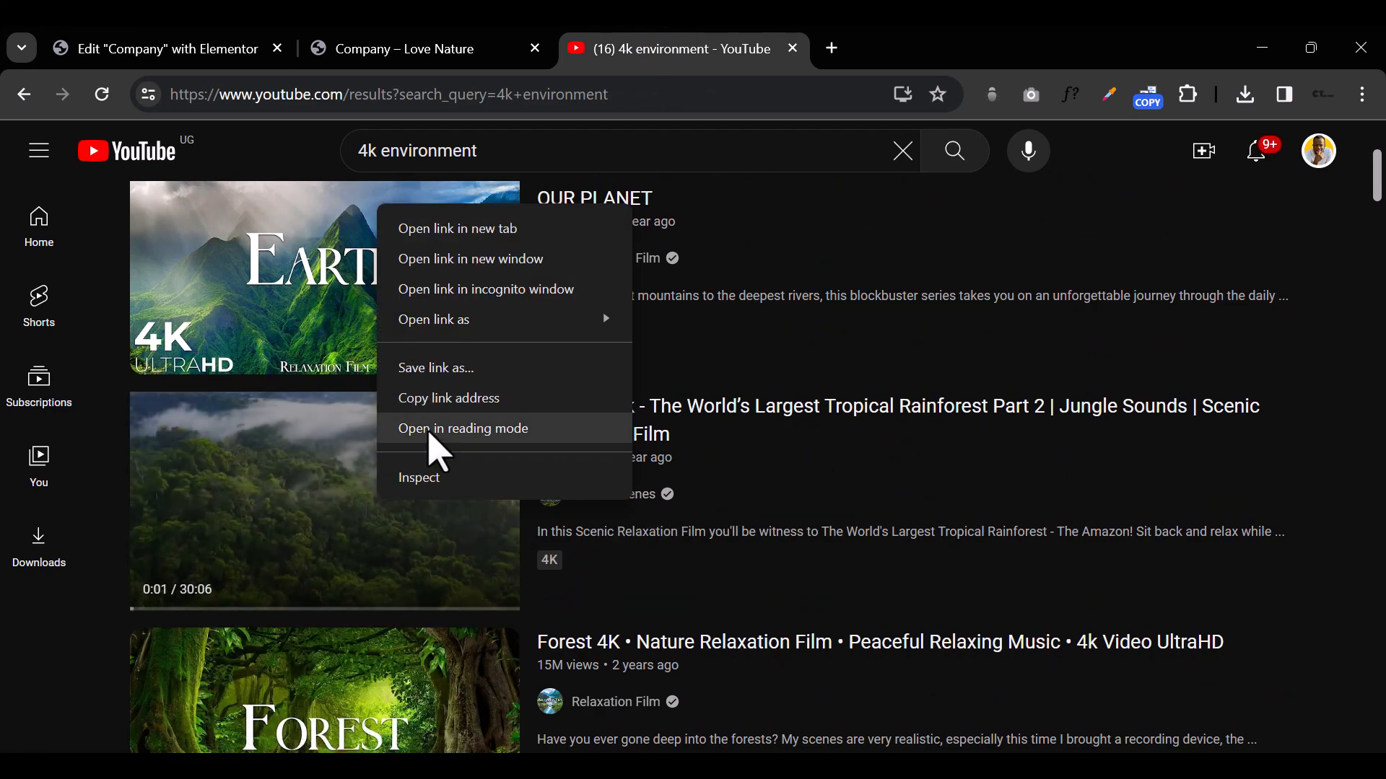
click(436, 401)
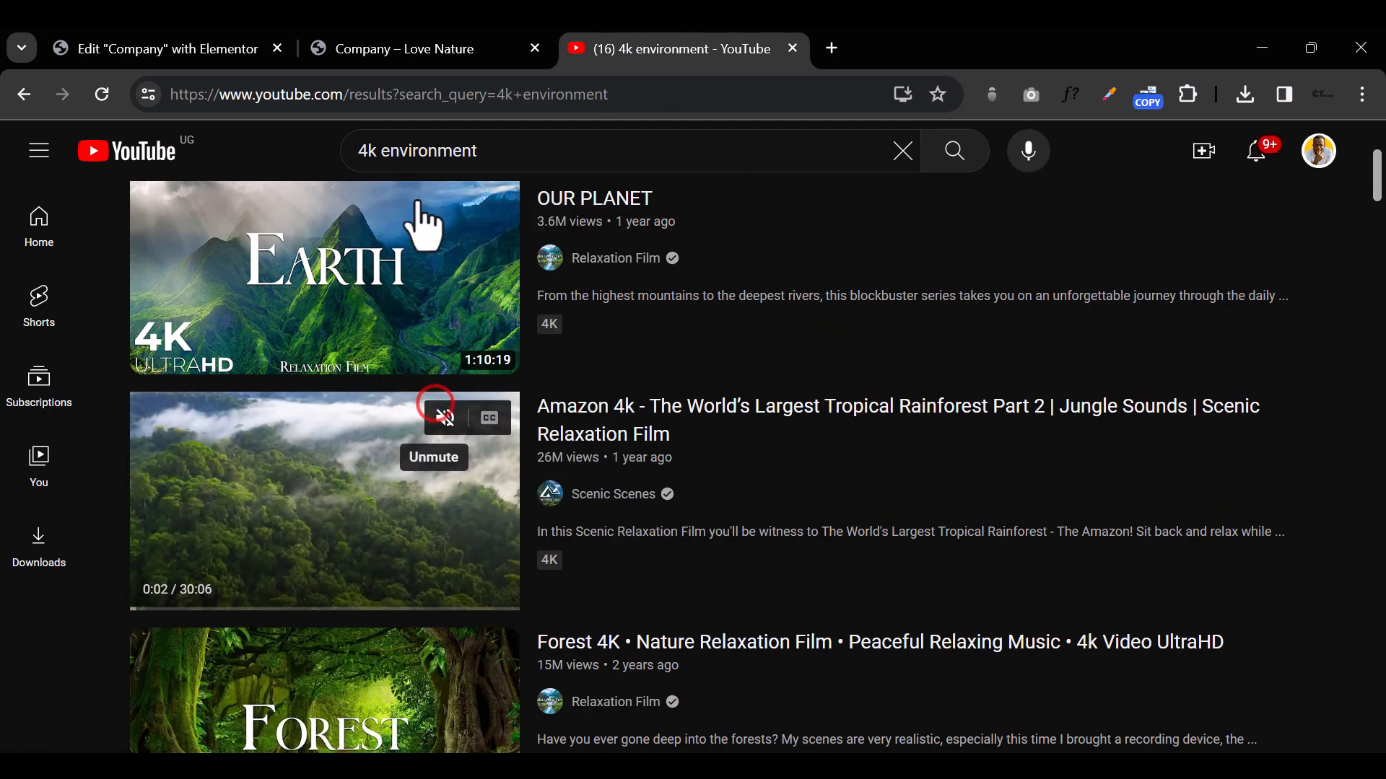
Step: Return to the Elementor editor and replace the container's background video link with the copied Amazon rainforest video address
click(173, 46)
scroll(108, 332, up, 2)
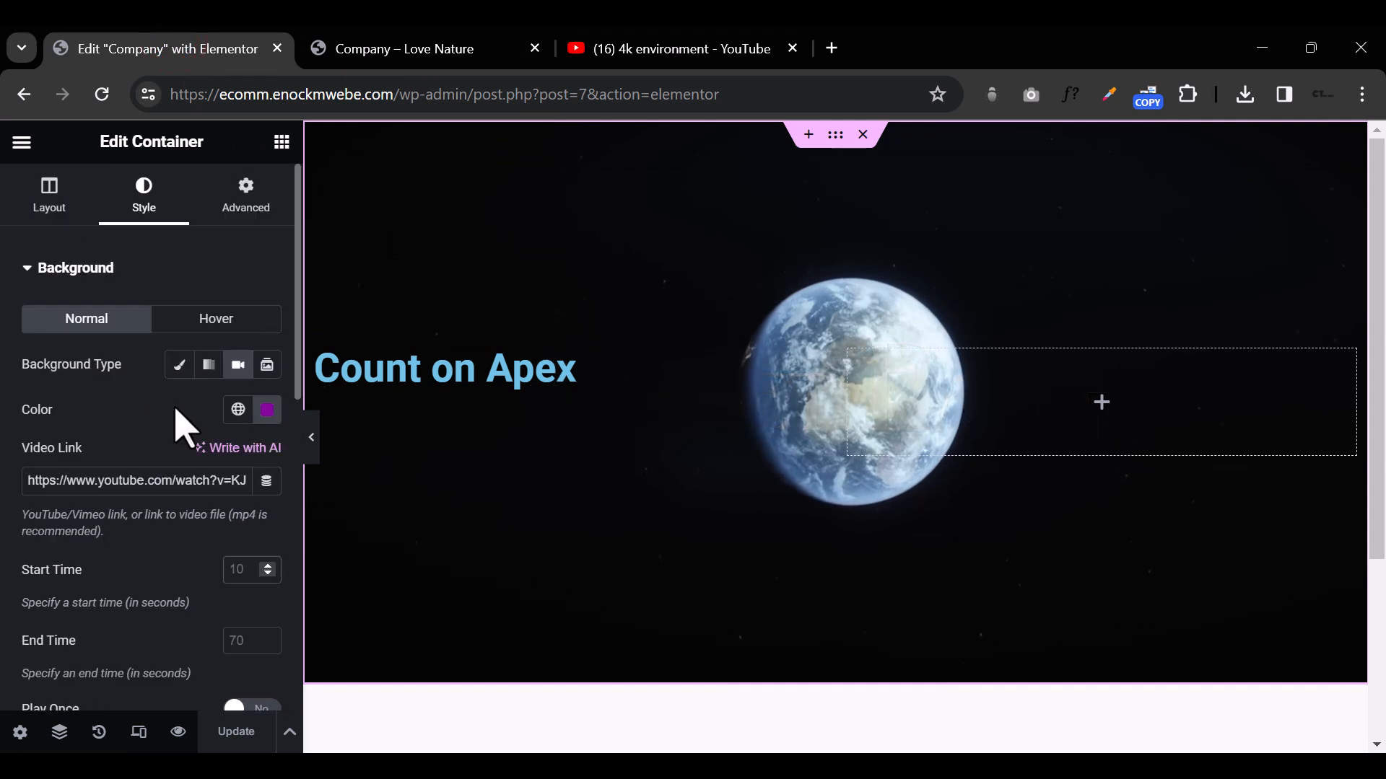
triple_click(130, 482)
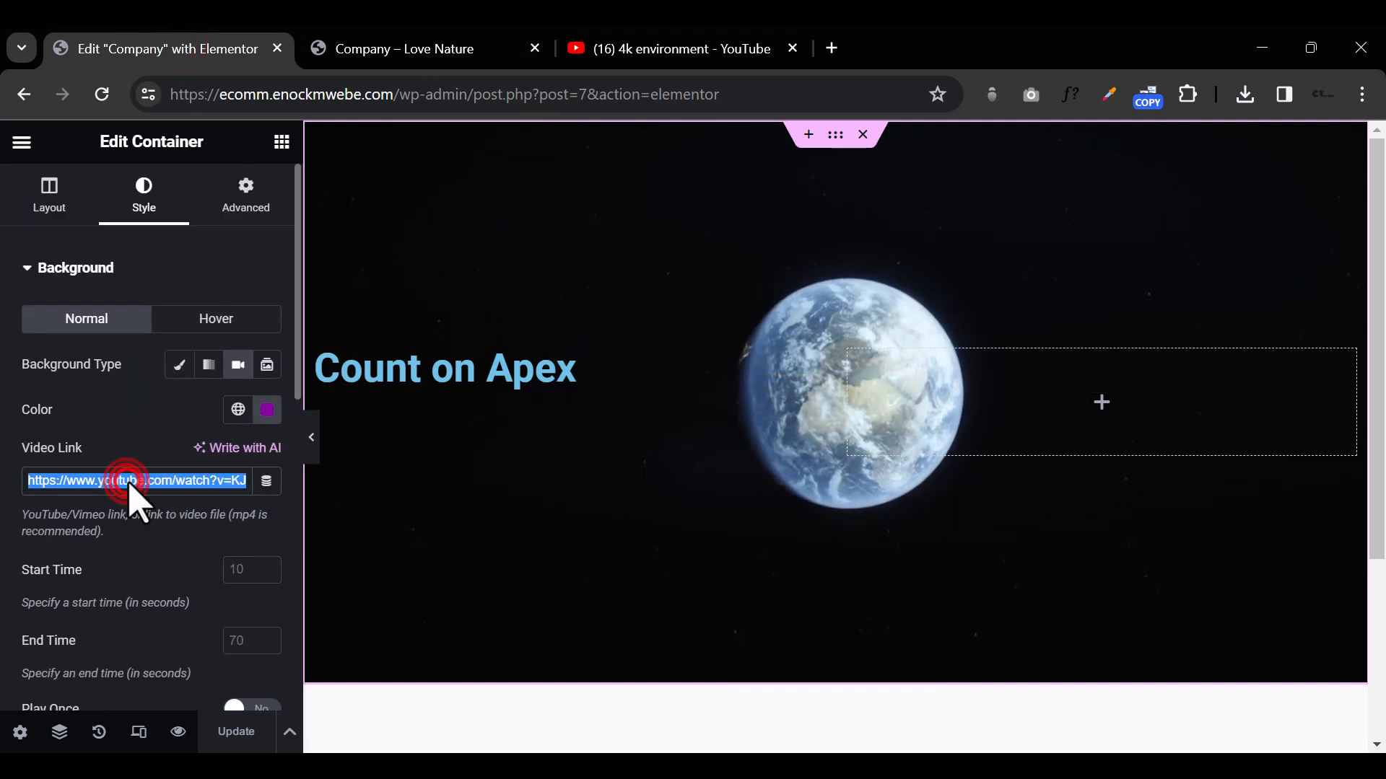
right_click(133, 494)
click(203, 211)
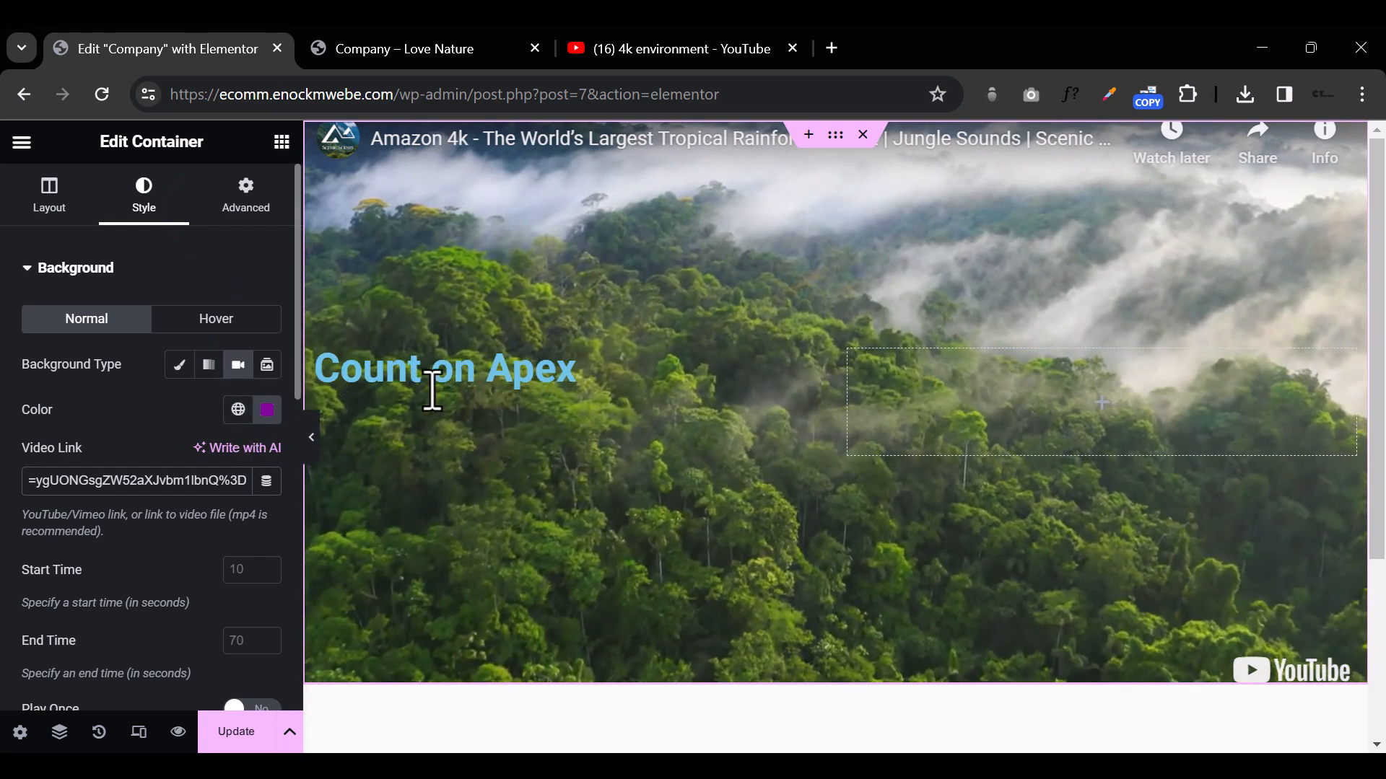
Step: Replace the hero heading's title text with "Apex Tourrs"
click(462, 379)
triple_click(462, 378)
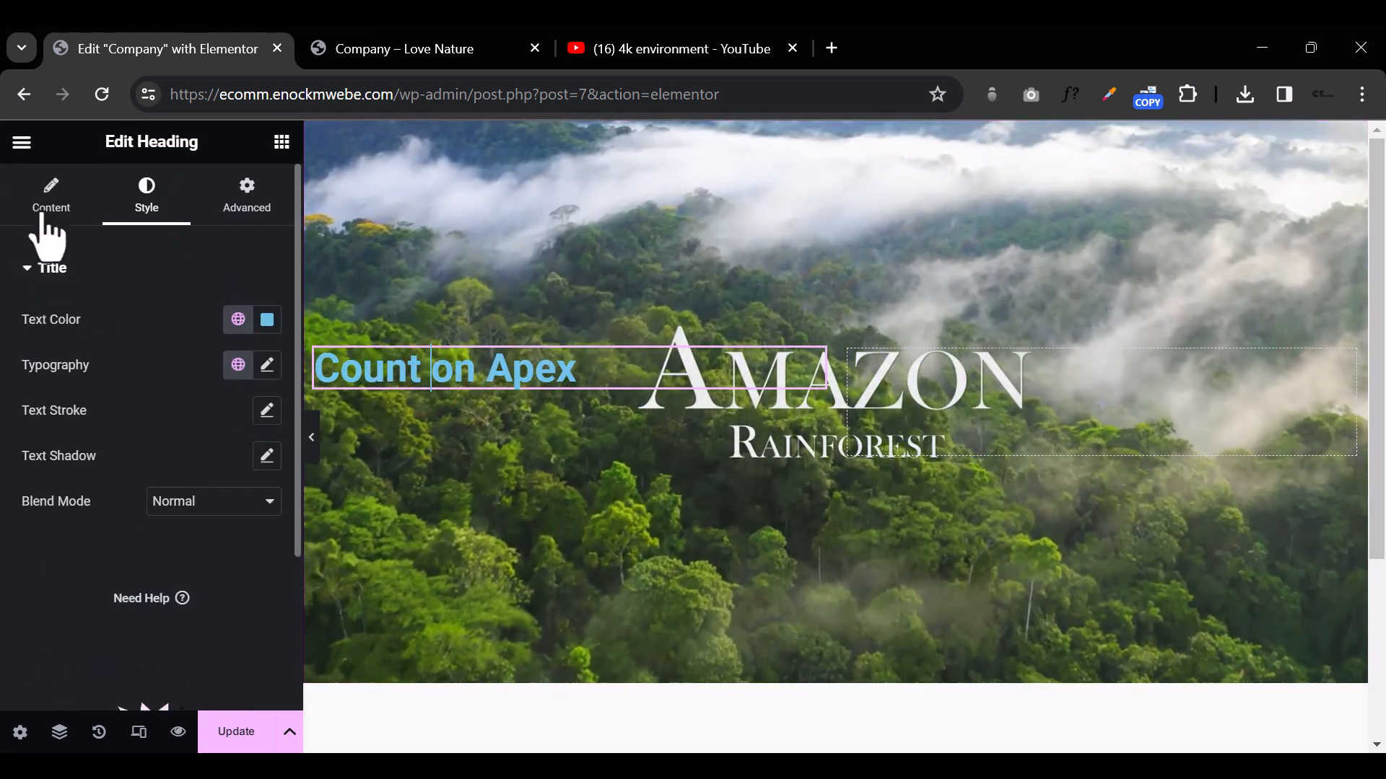
click(45, 204)
triple_click(133, 357)
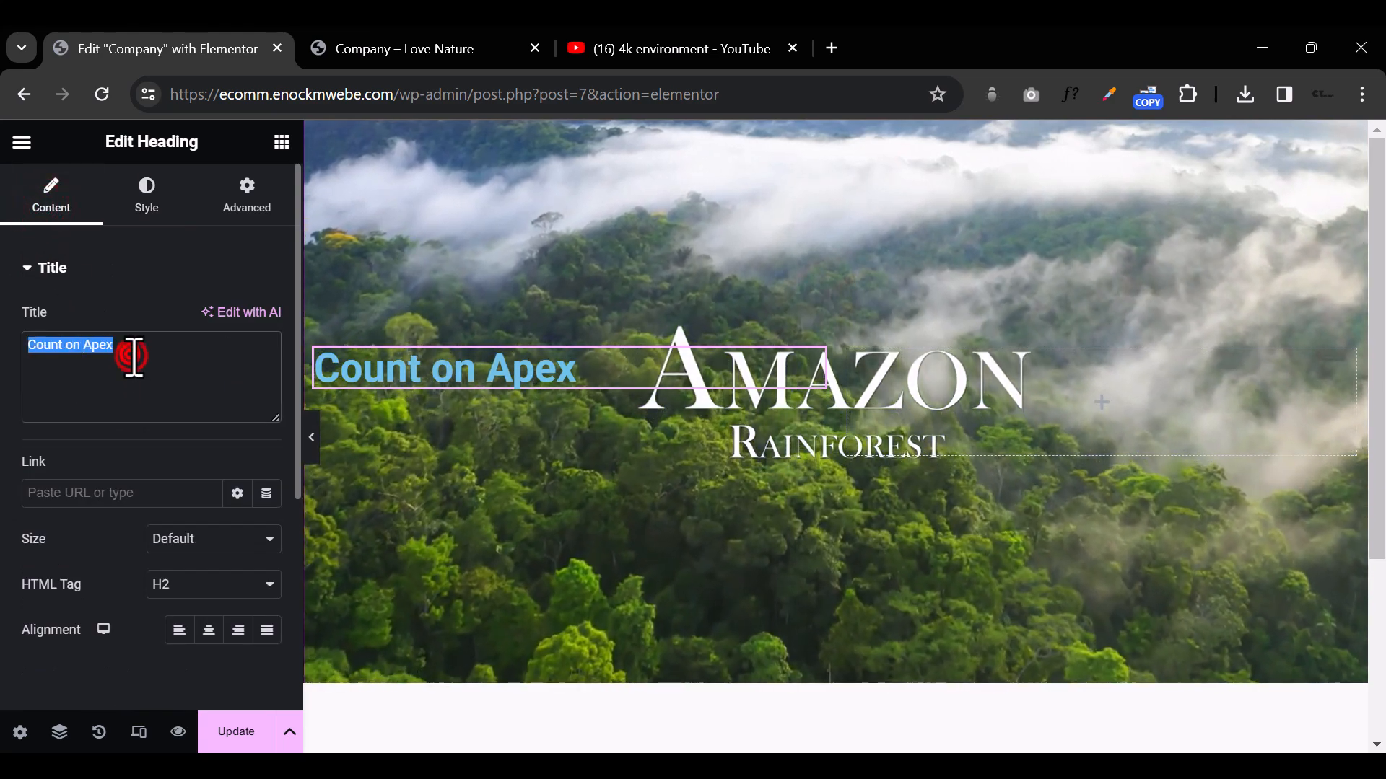
text(Apex Tourrs)
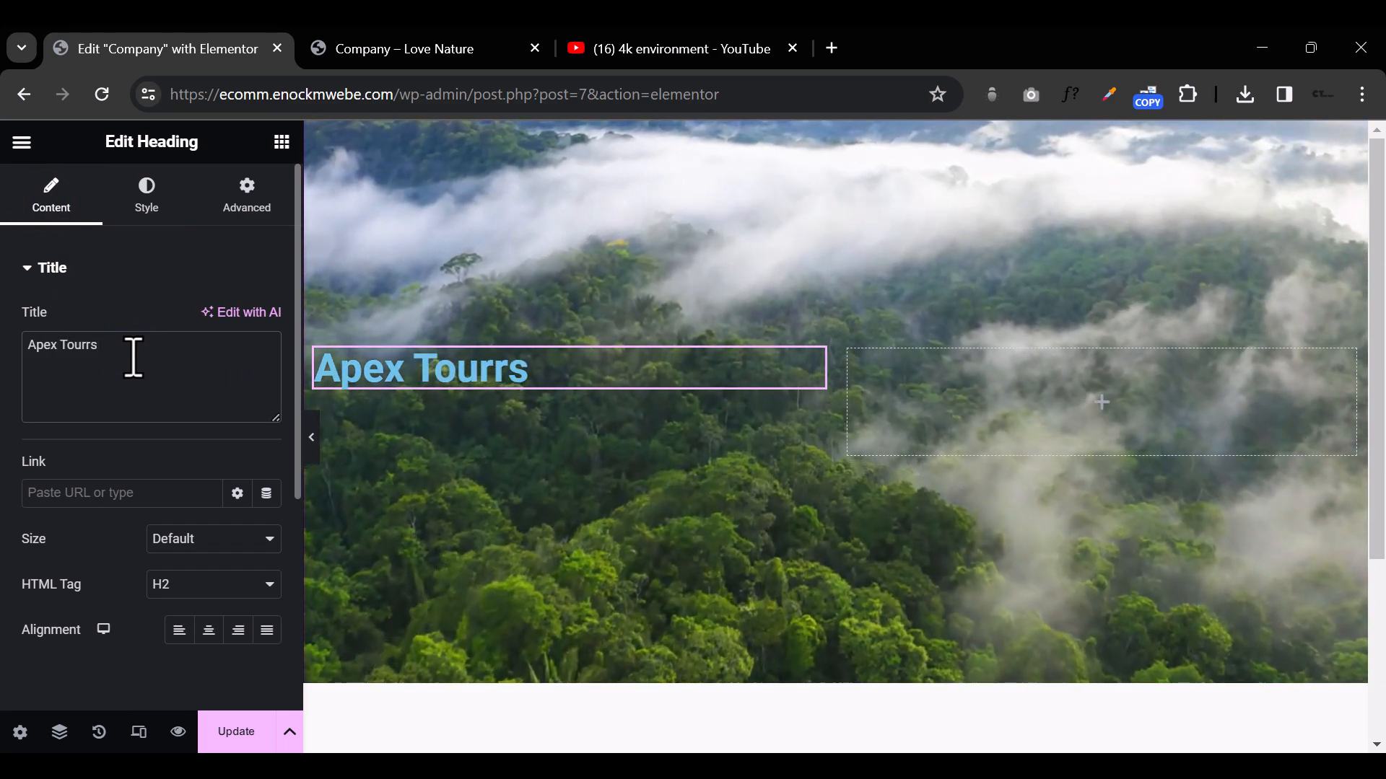
Step: Change the hero heading's title to "Apex Travel Agency" and set its text color to white (#FFFFFF)
key(BackSpace)
key(BackSpace)
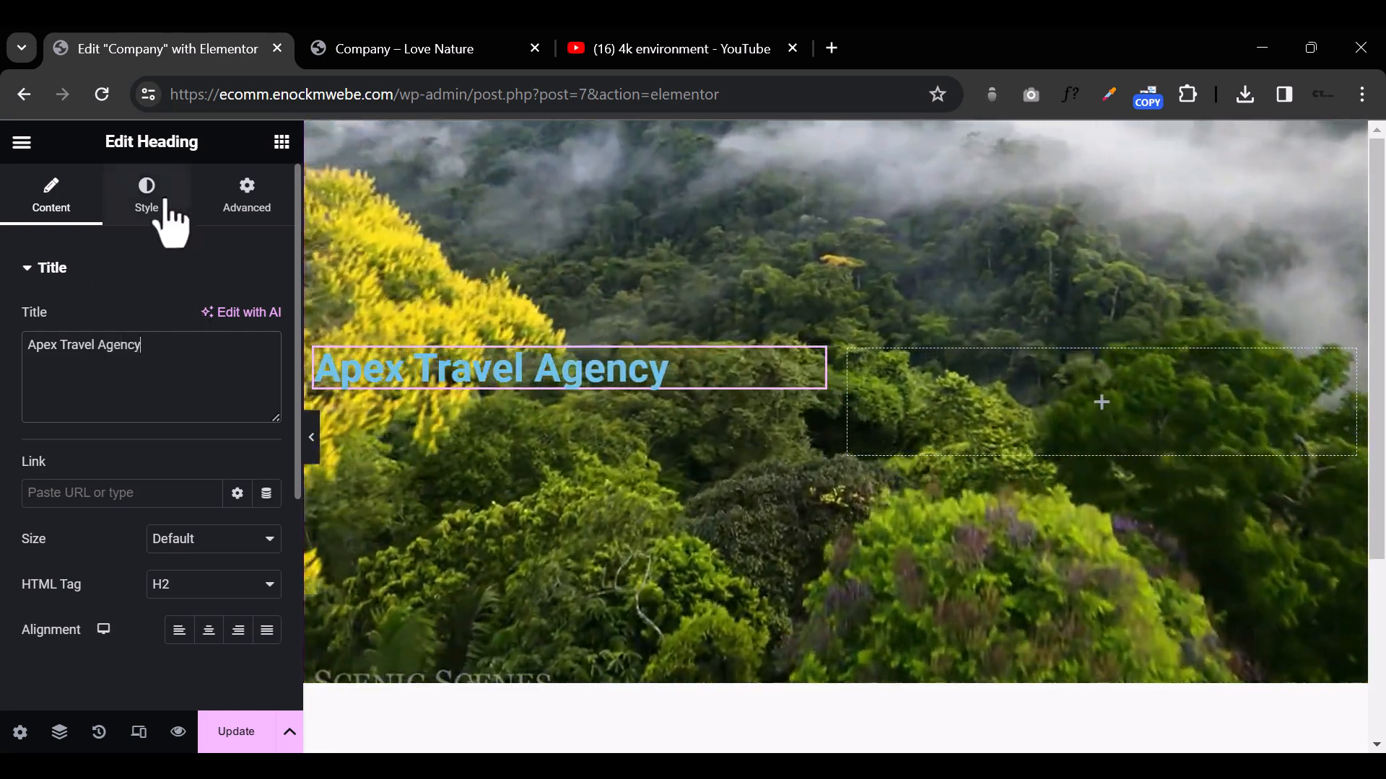
click(157, 191)
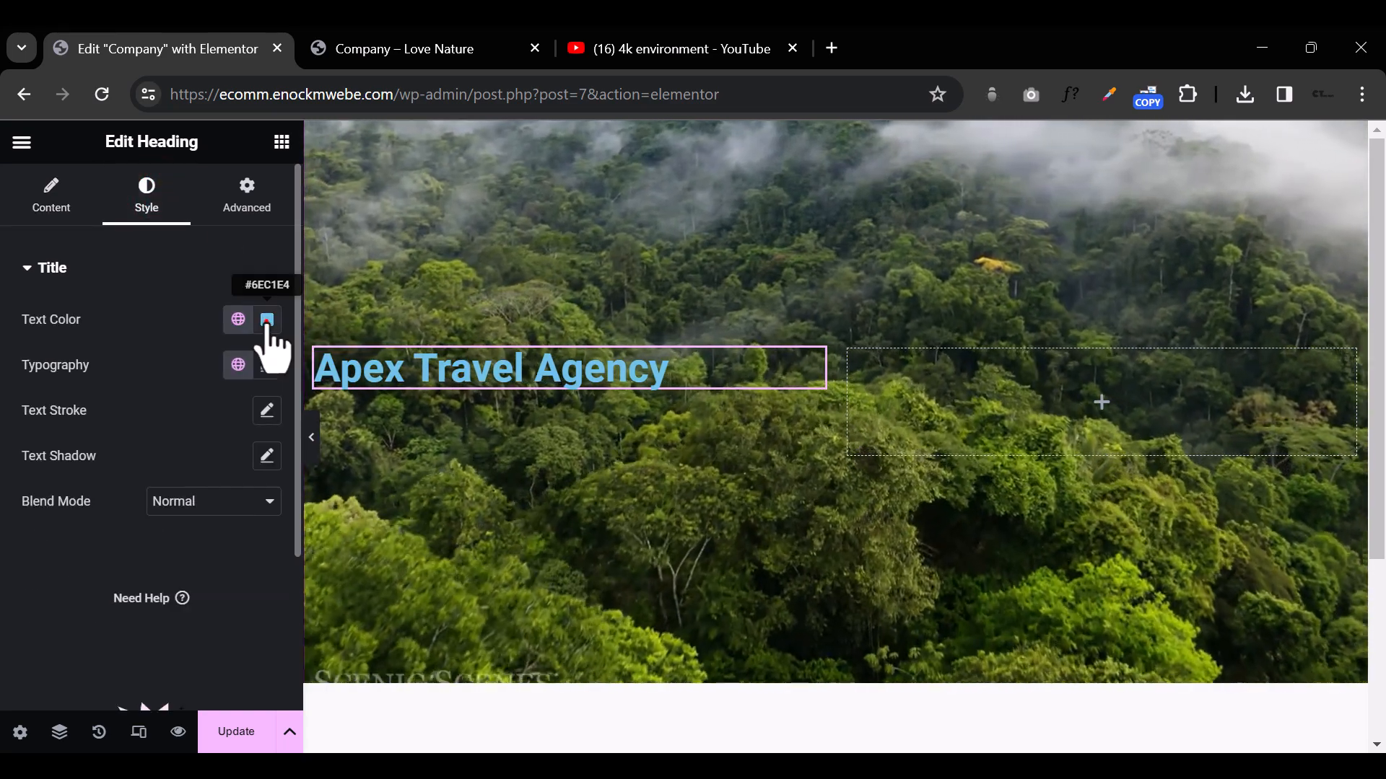
click(267, 321)
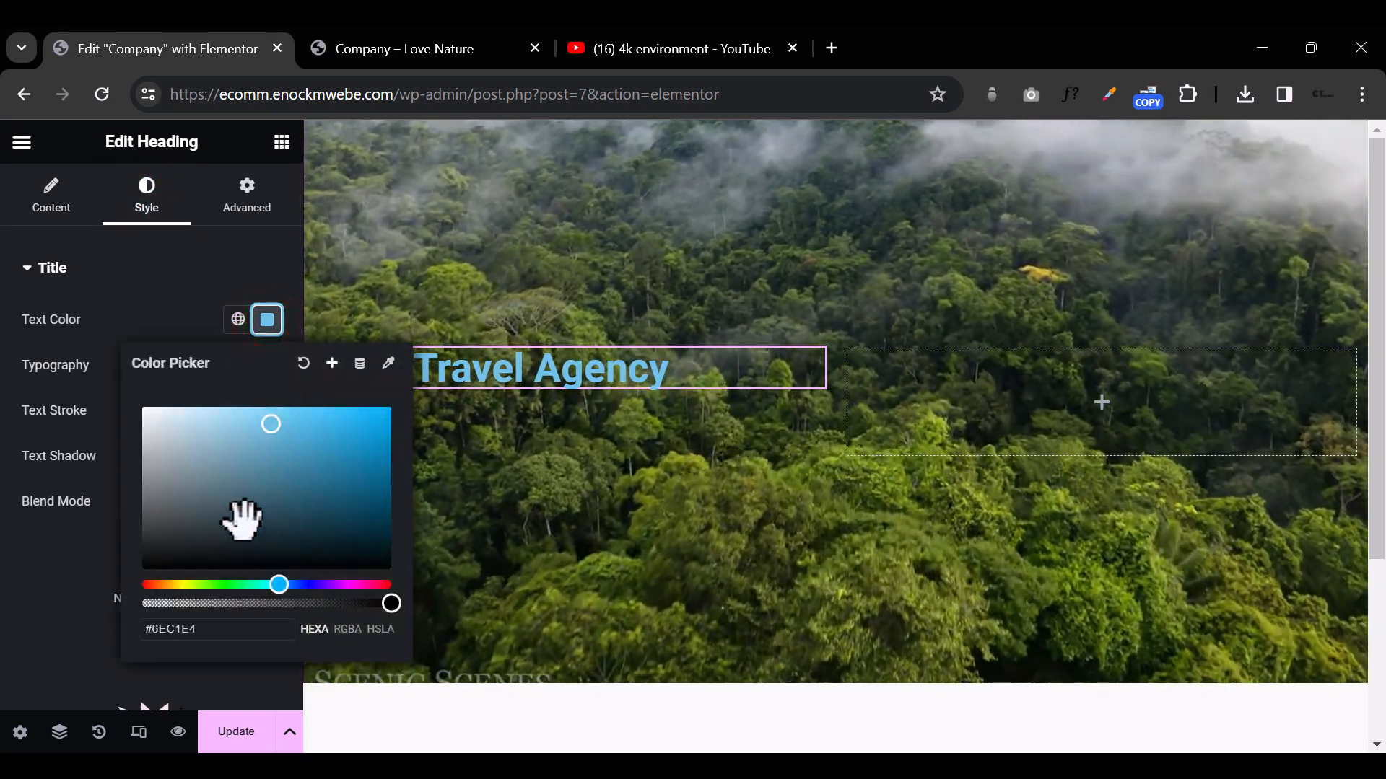
drag(242, 518, 59, 336)
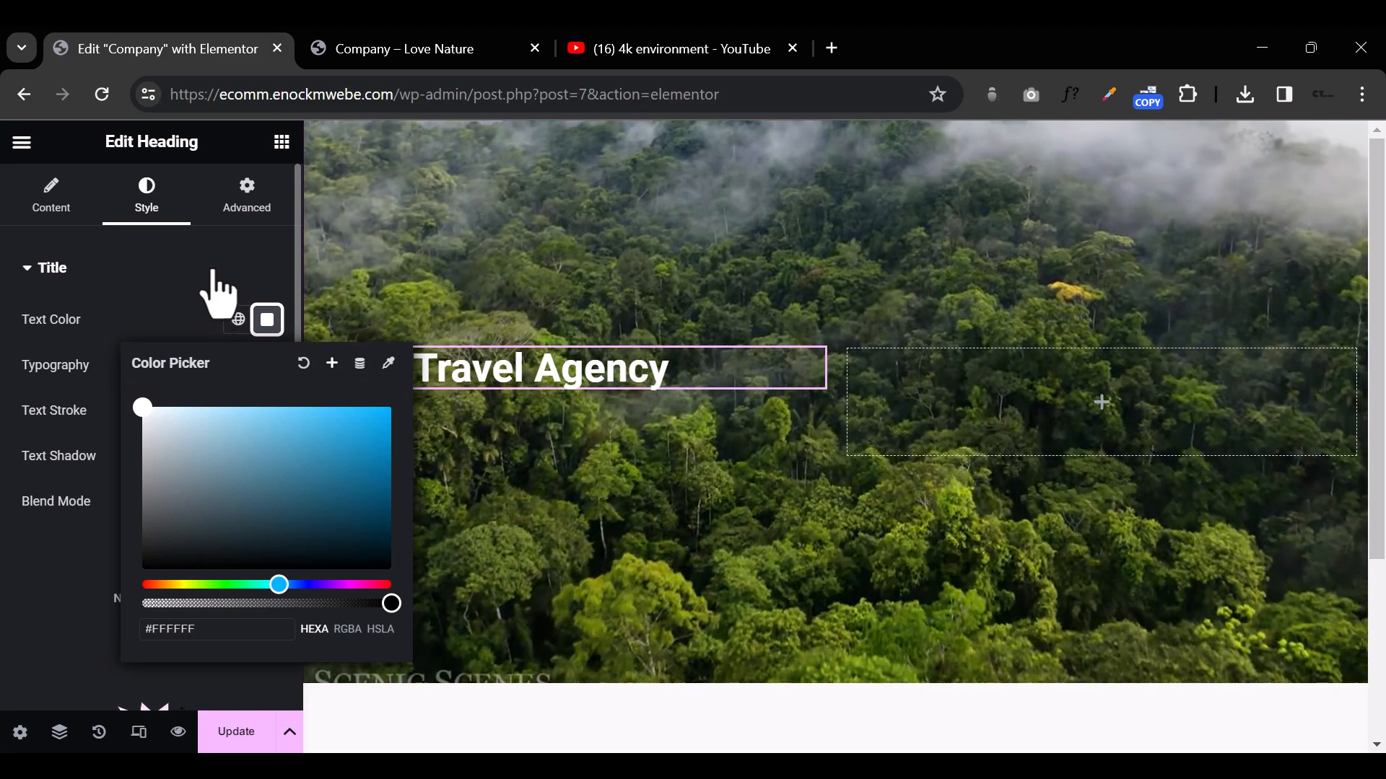
click(214, 253)
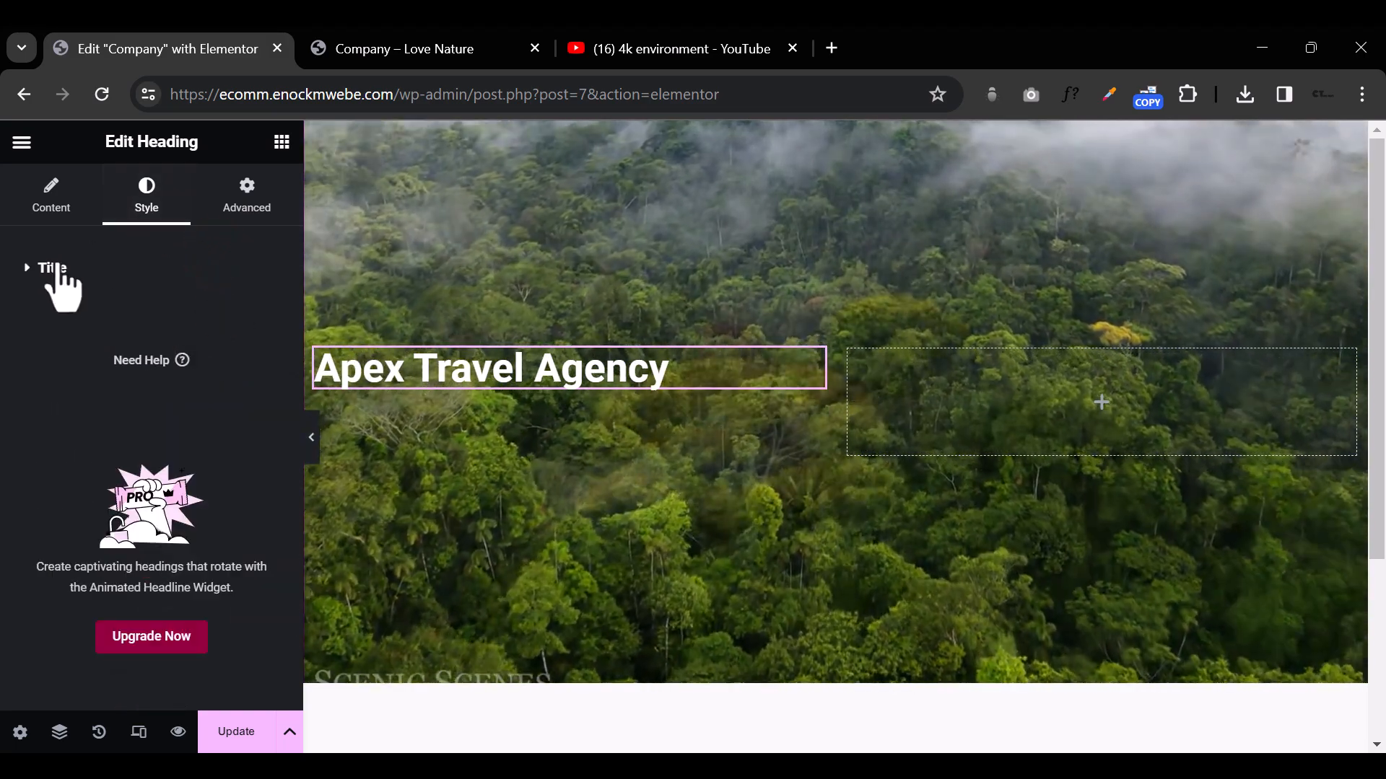
Step: Set the heading's typography font family to Playfair Display
click(52, 263)
click(26, 267)
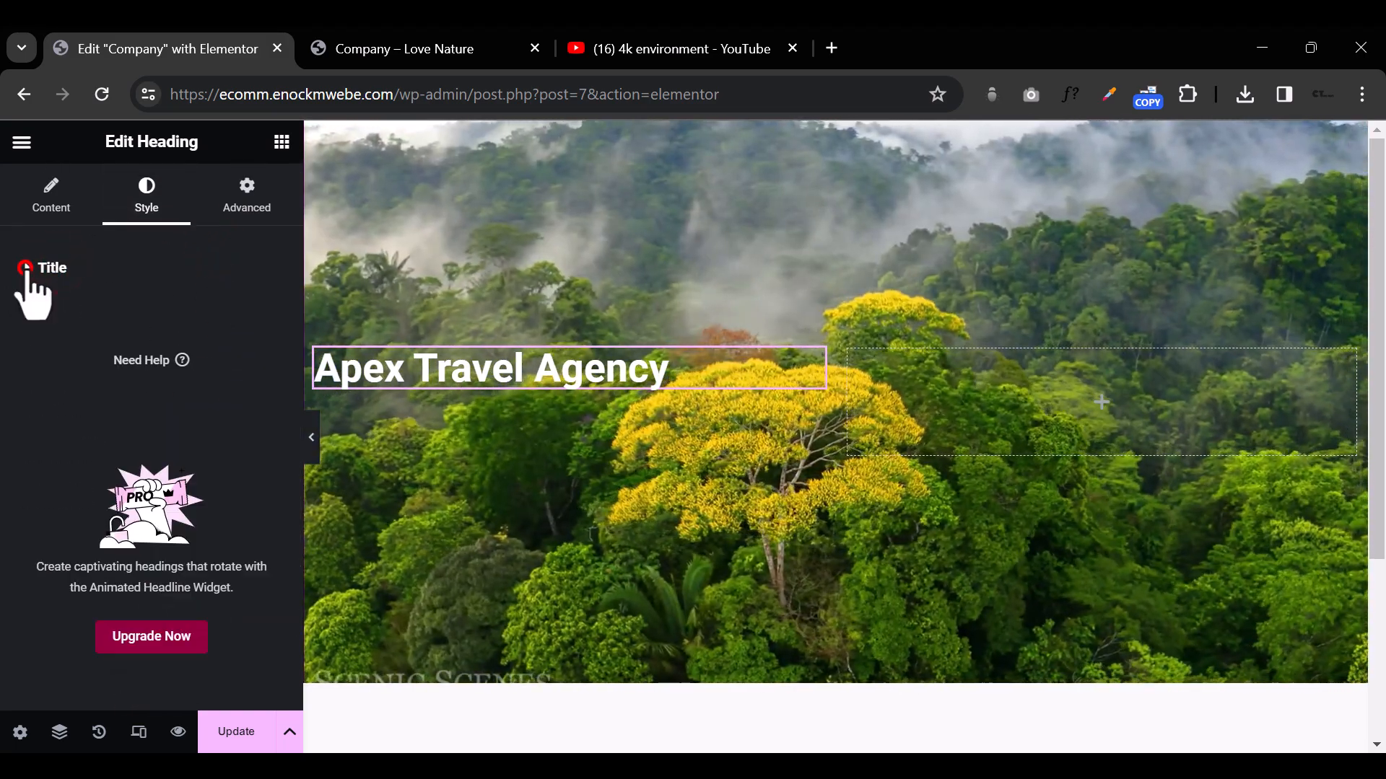
click(31, 272)
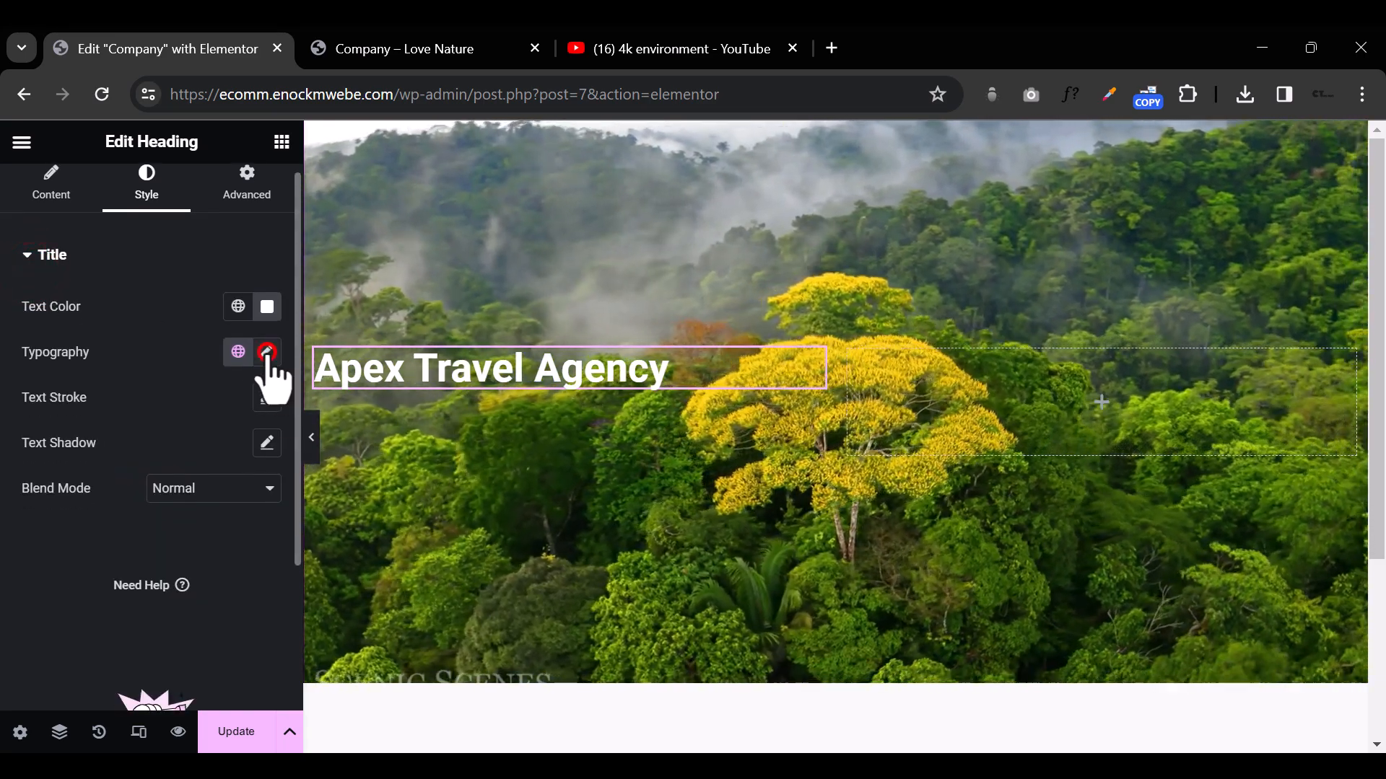
click(267, 352)
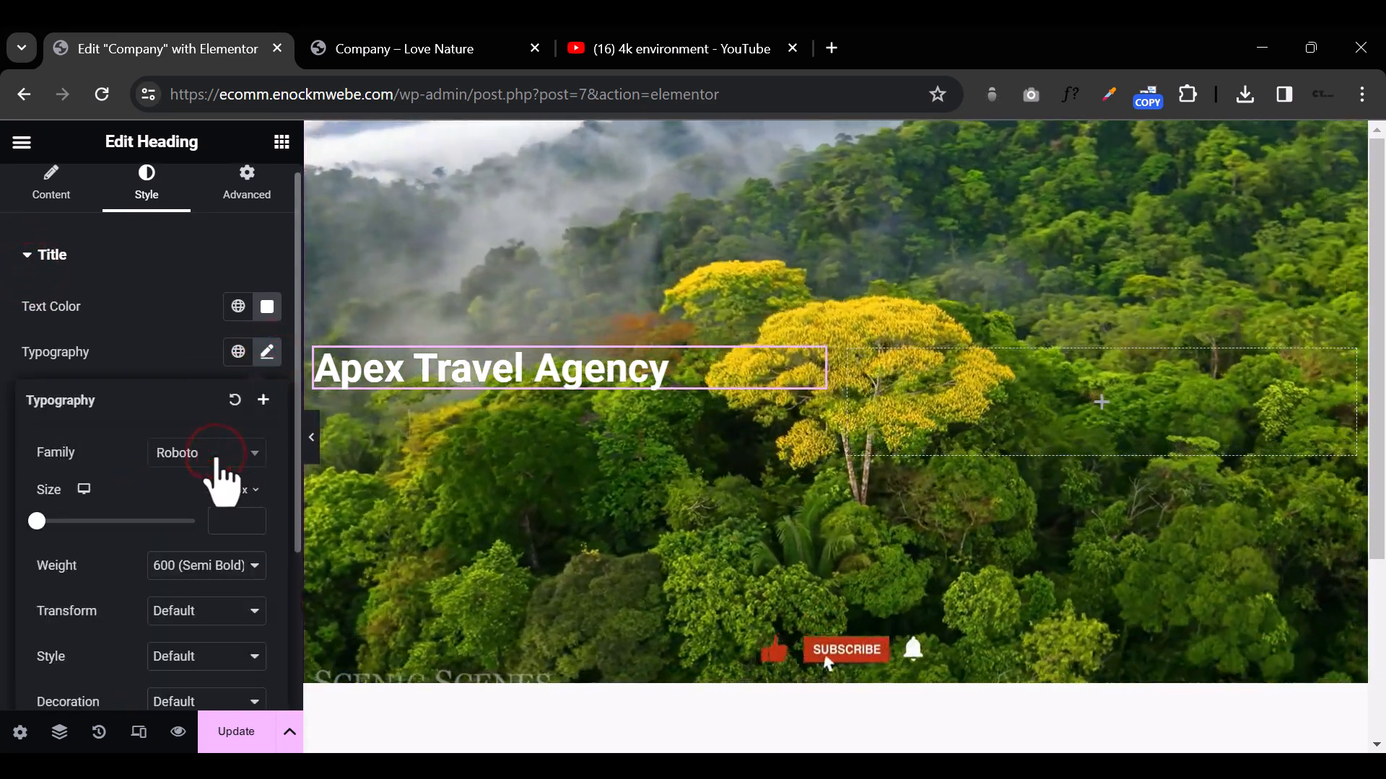
click(215, 454)
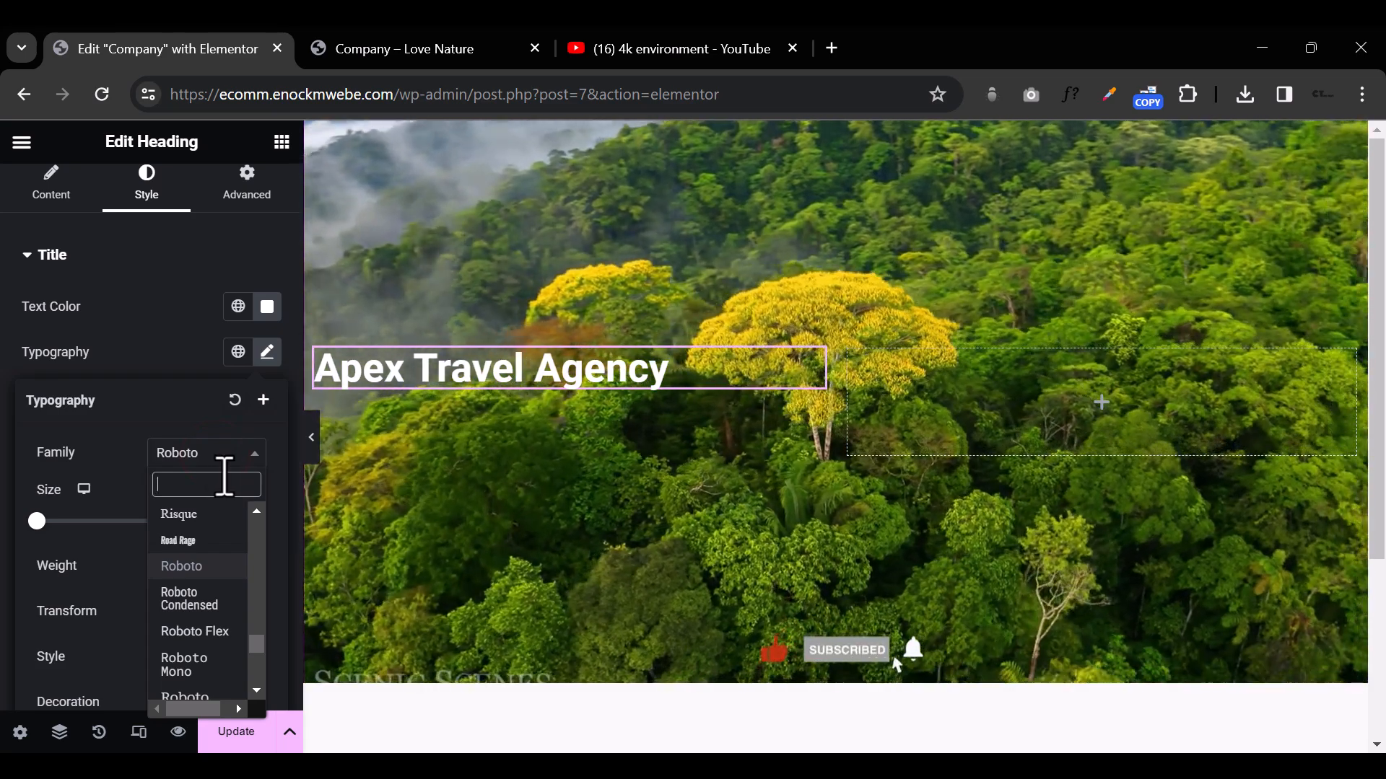
text(play)
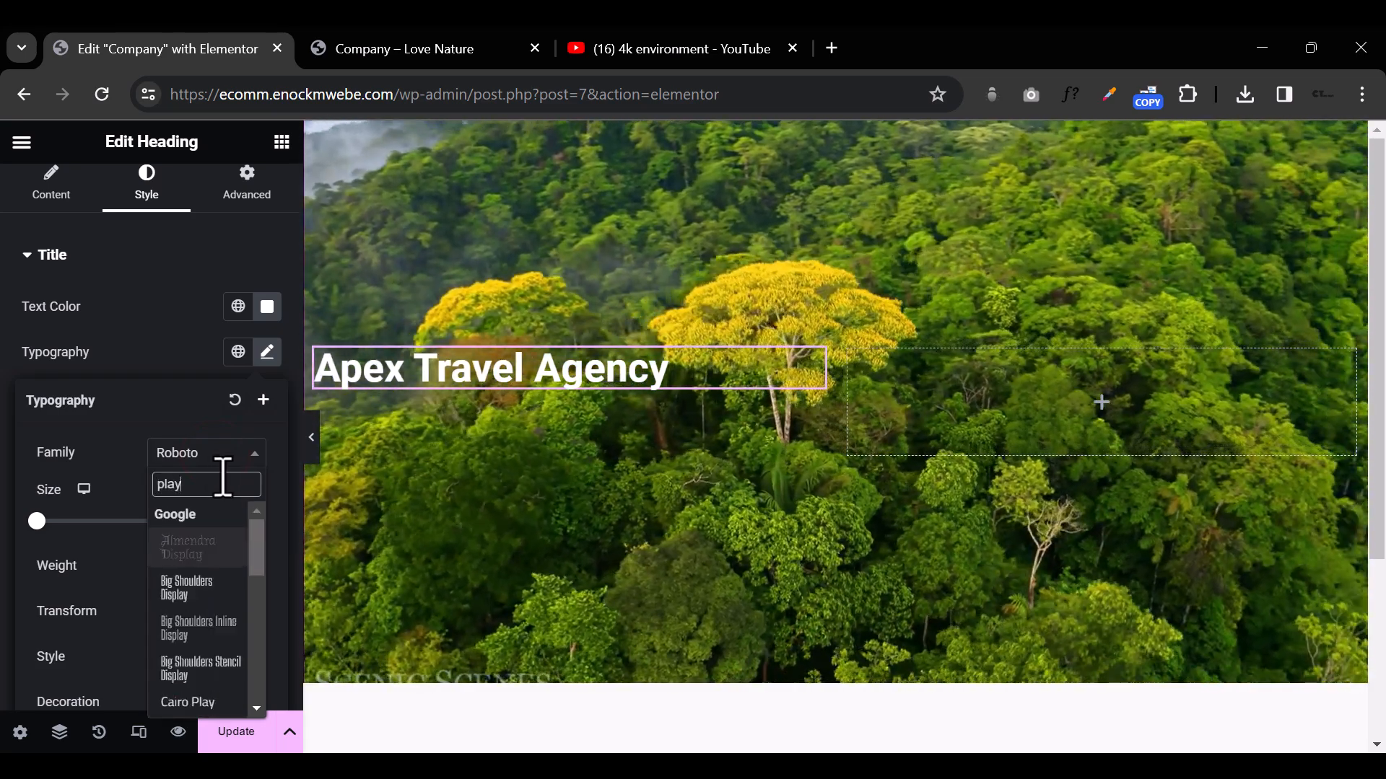
text(fa)
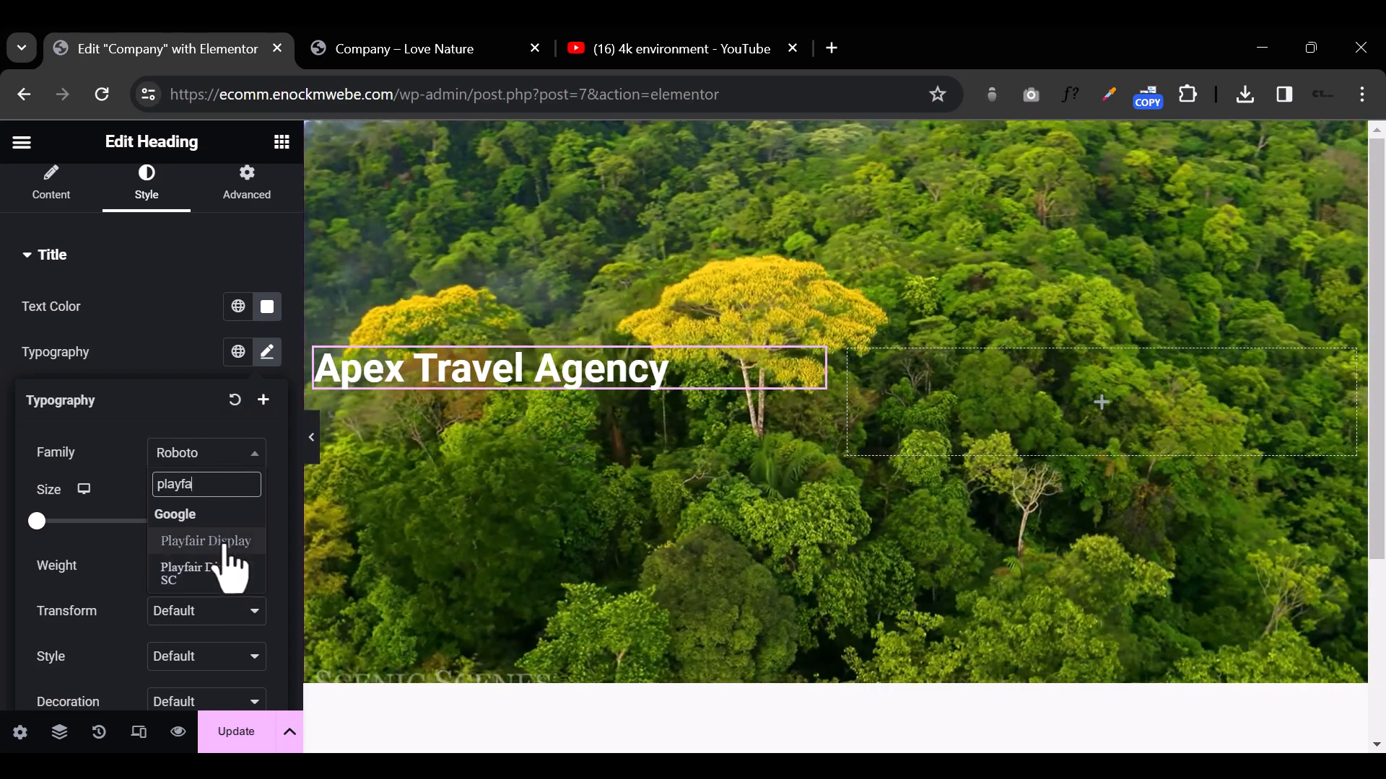
click(225, 540)
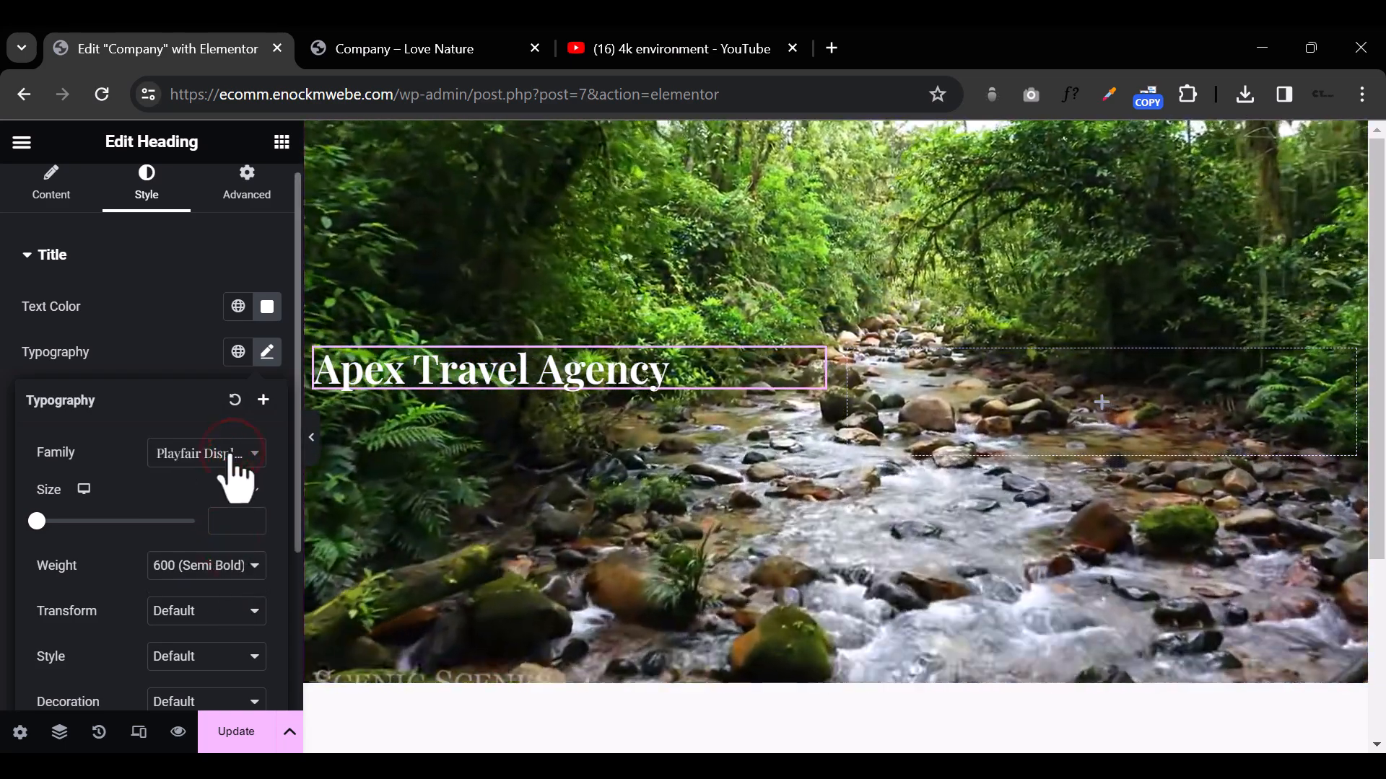
Step: Change the heading's font family to Open Sans
click(235, 478)
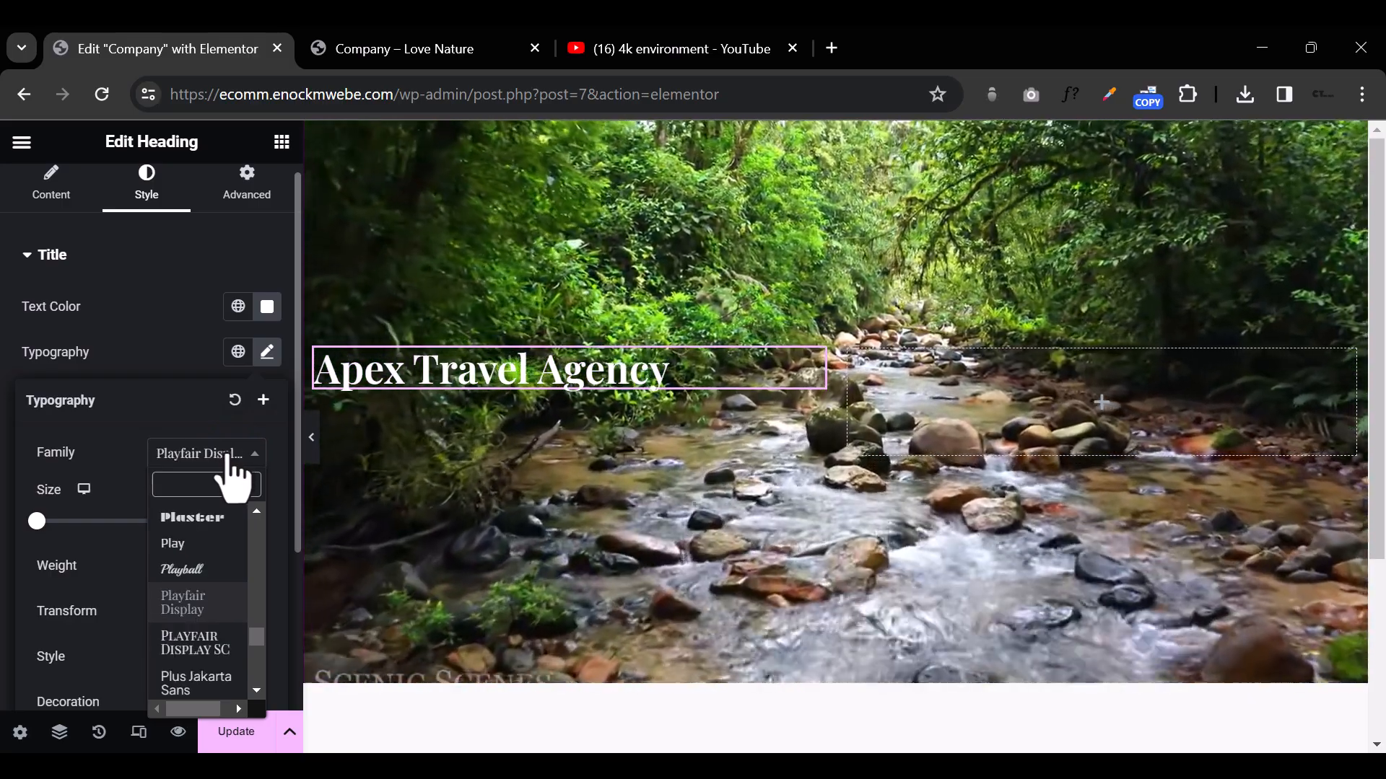
text(open sa)
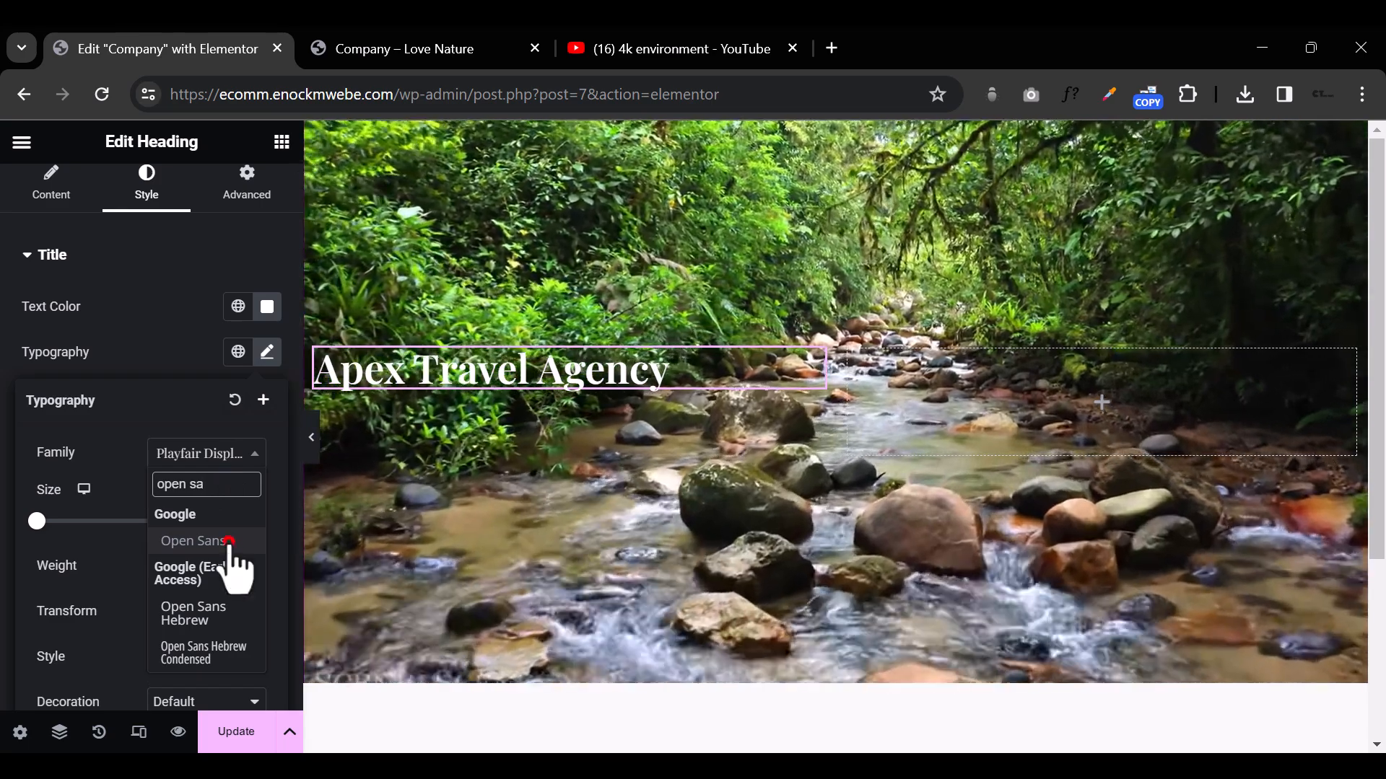
click(229, 542)
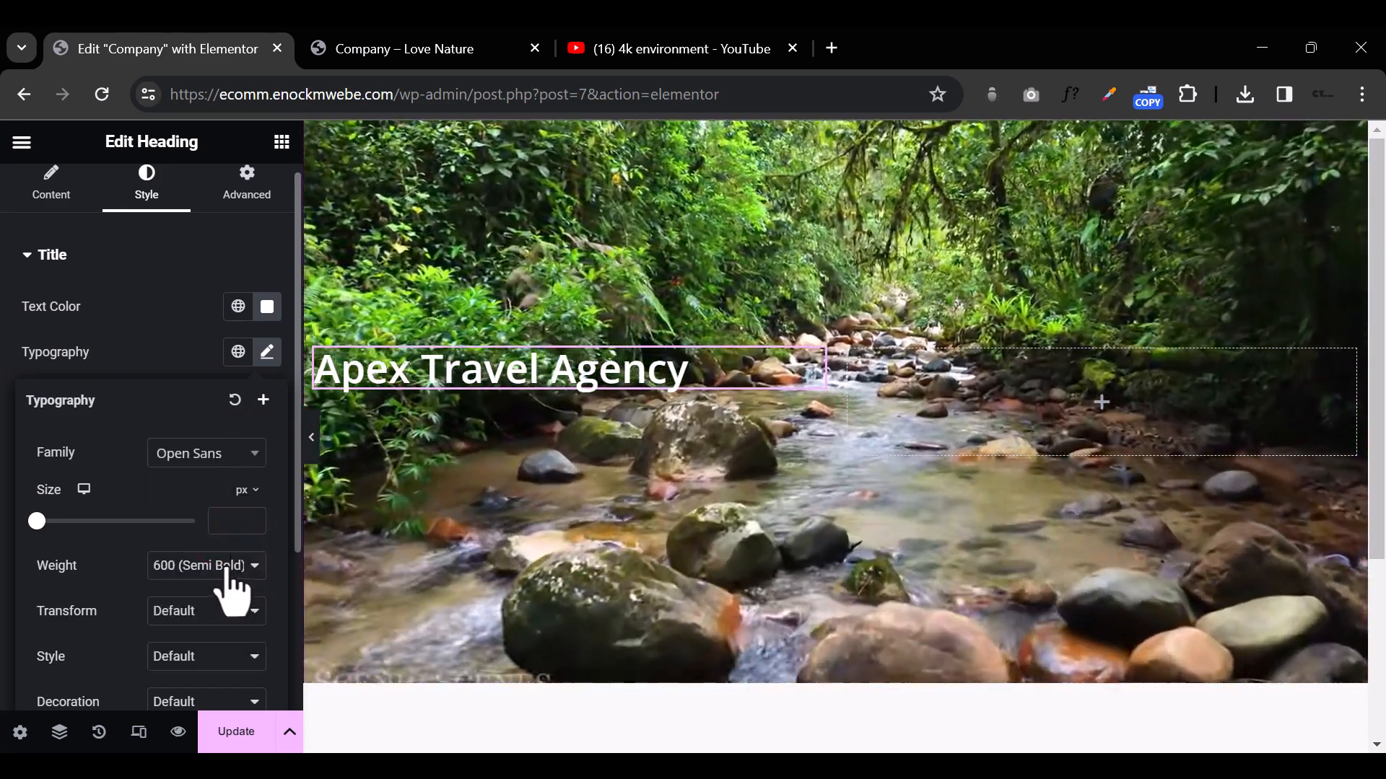
Step: Enlarge the heading's font size to about 54 px and preview the hero section at full width
click(226, 566)
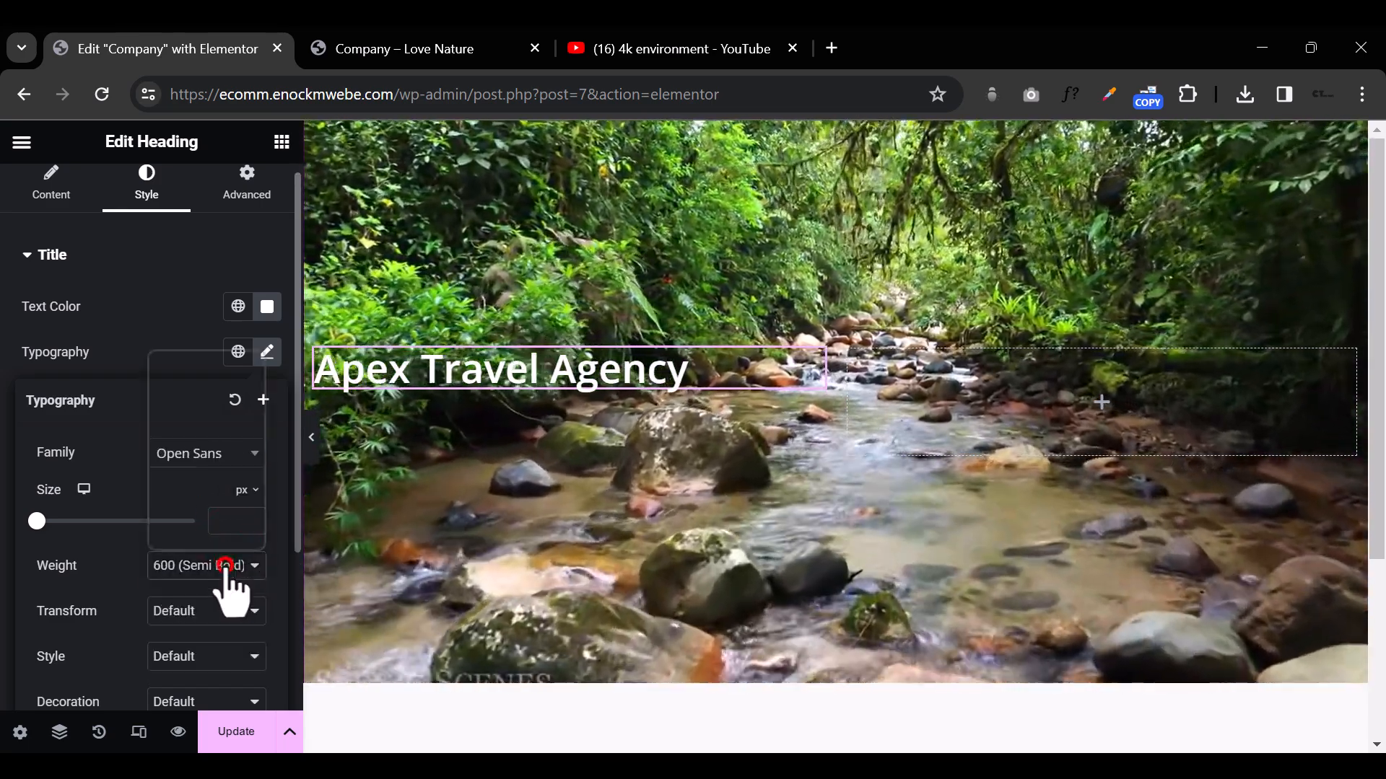
drag(40, 517, 79, 521)
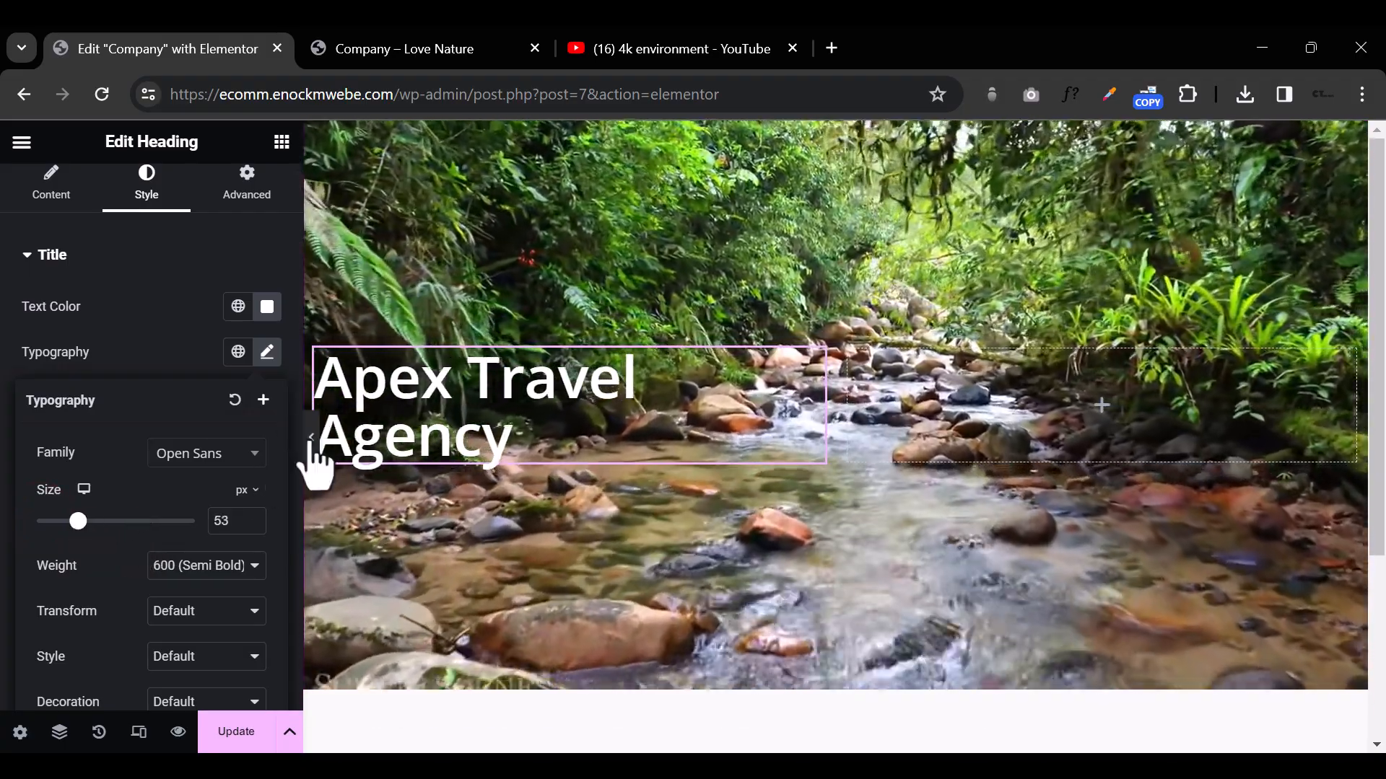
click(311, 438)
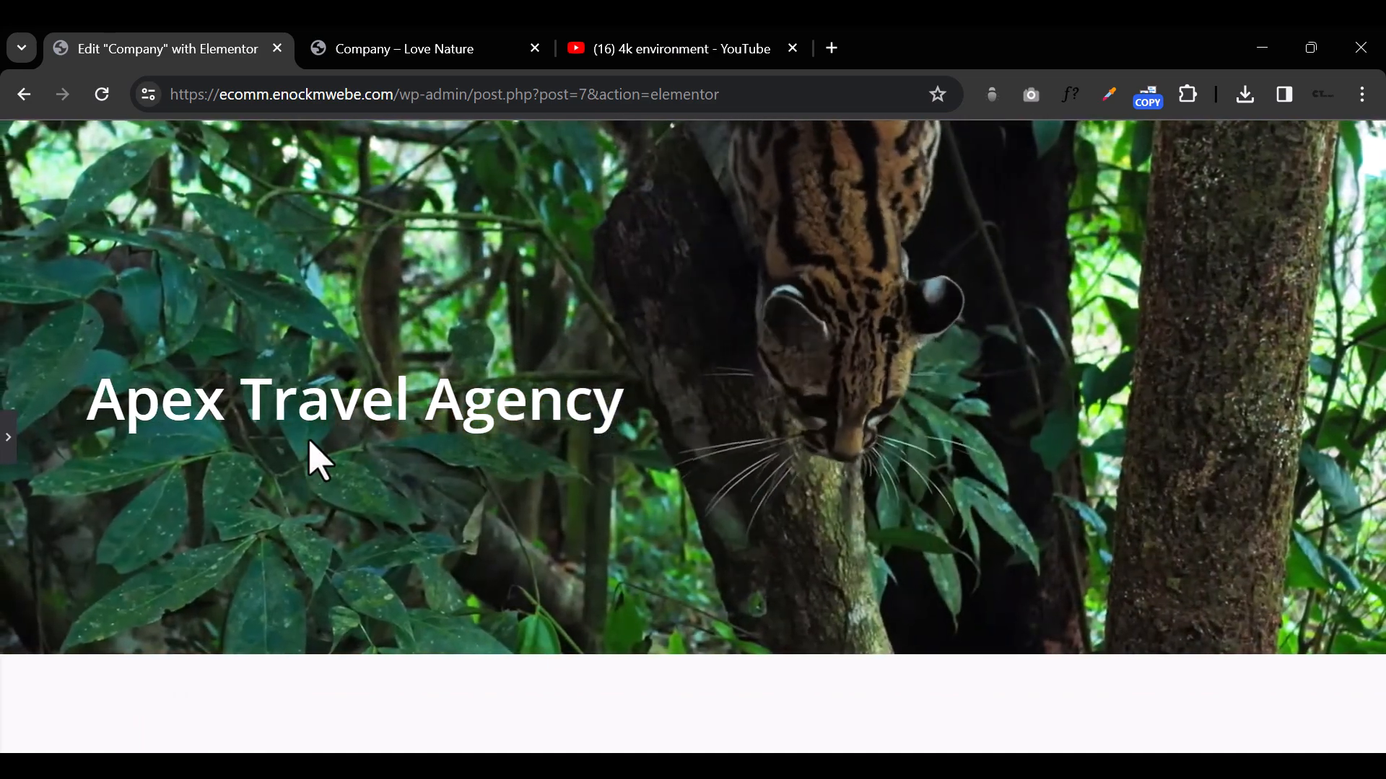
click(7, 439)
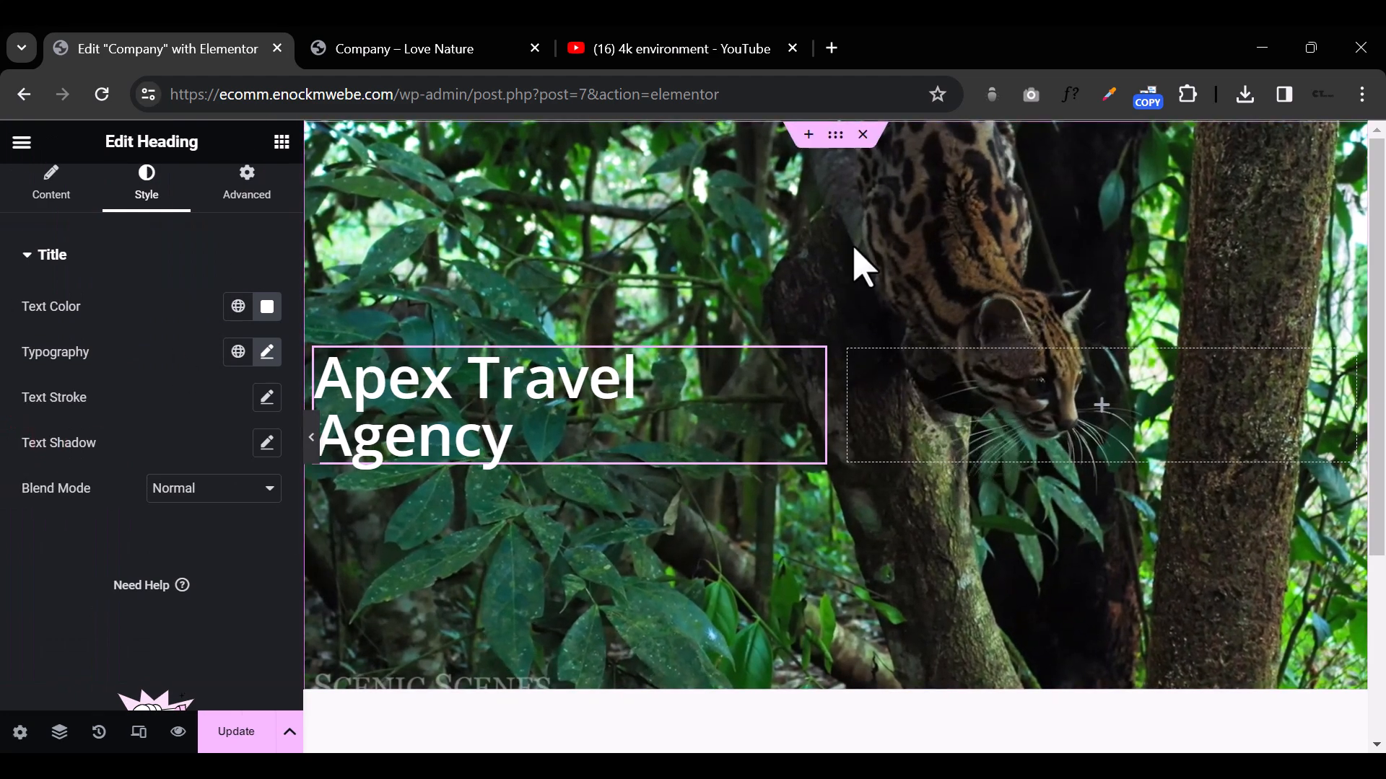
Step: Delete the hero container with the video background and add a new container with two equal columns
click(866, 135)
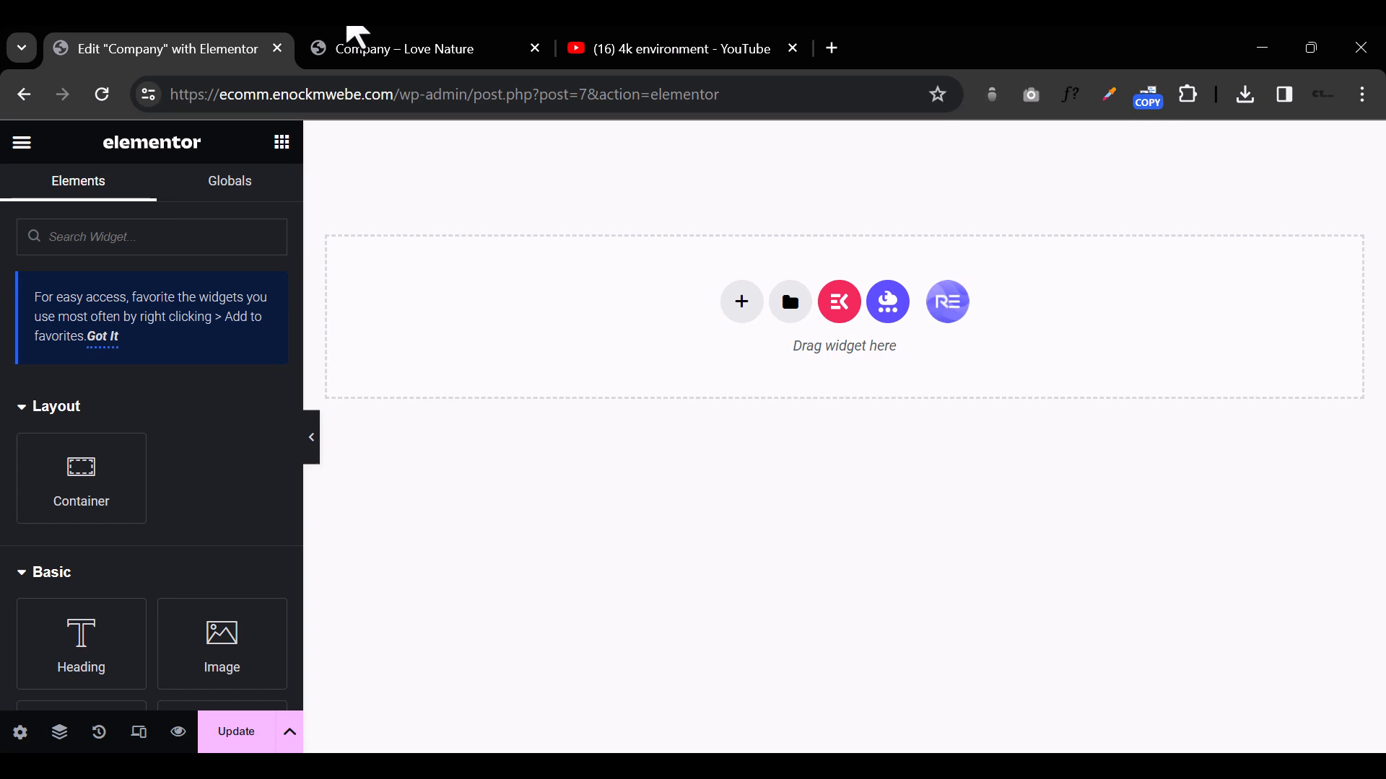
click(746, 307)
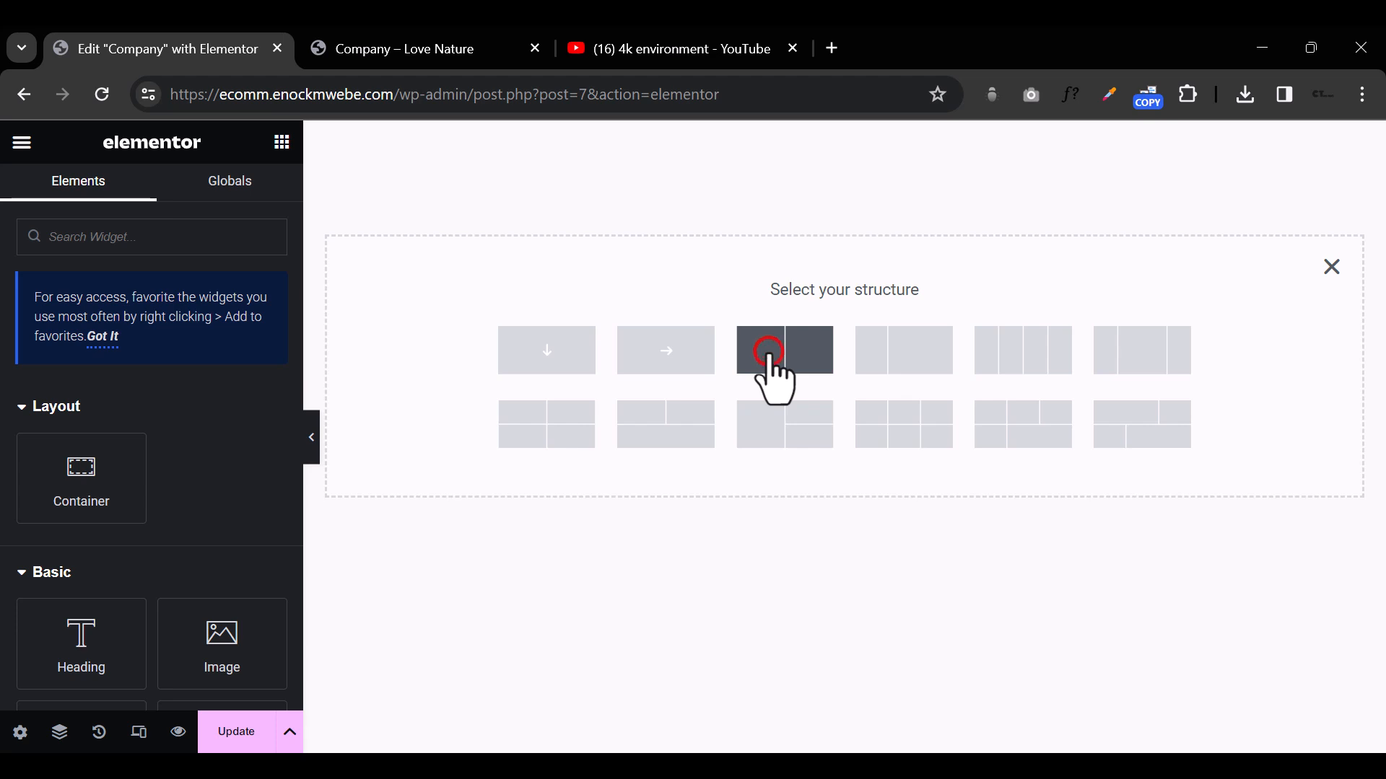
click(770, 353)
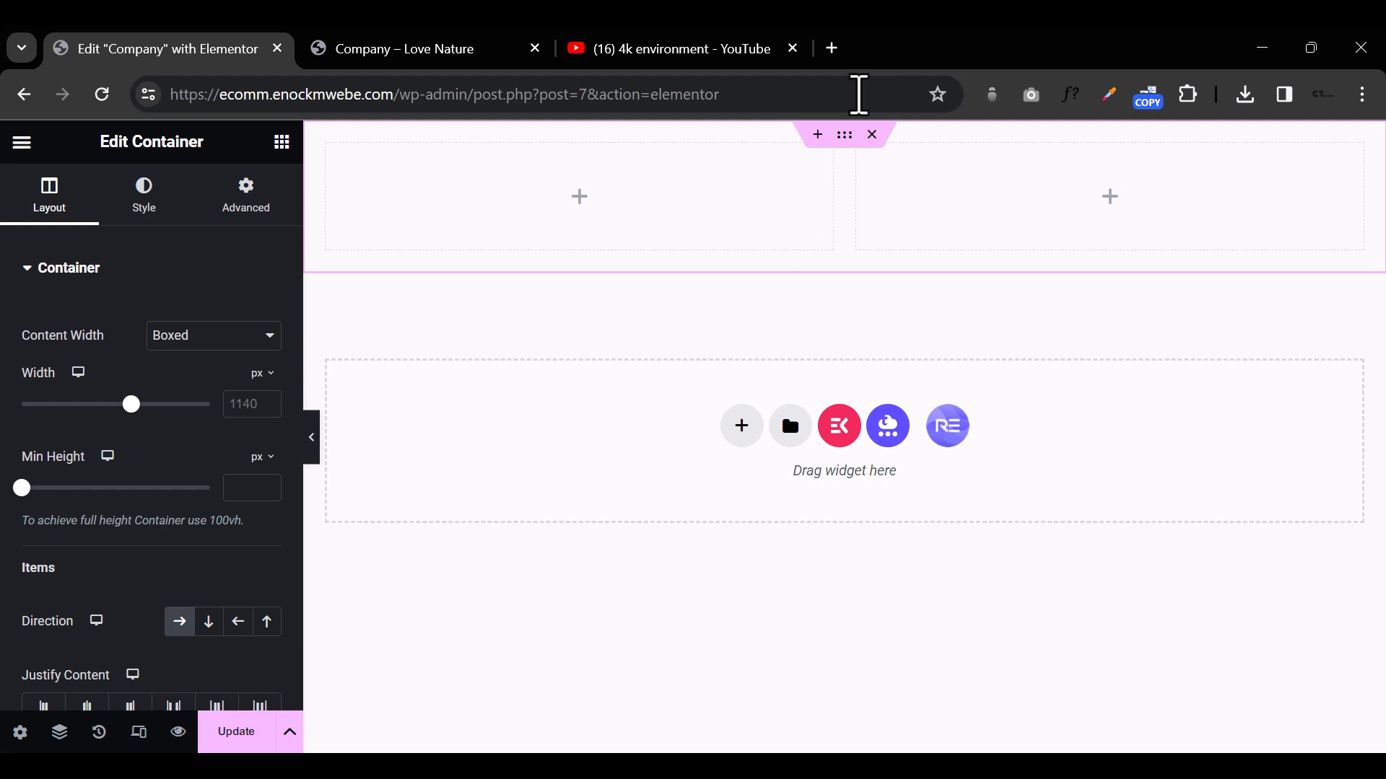
Step: Upload the Home-Page-Banner-Op image from the Elementor folder and set it as the new container's classic background image
click(846, 138)
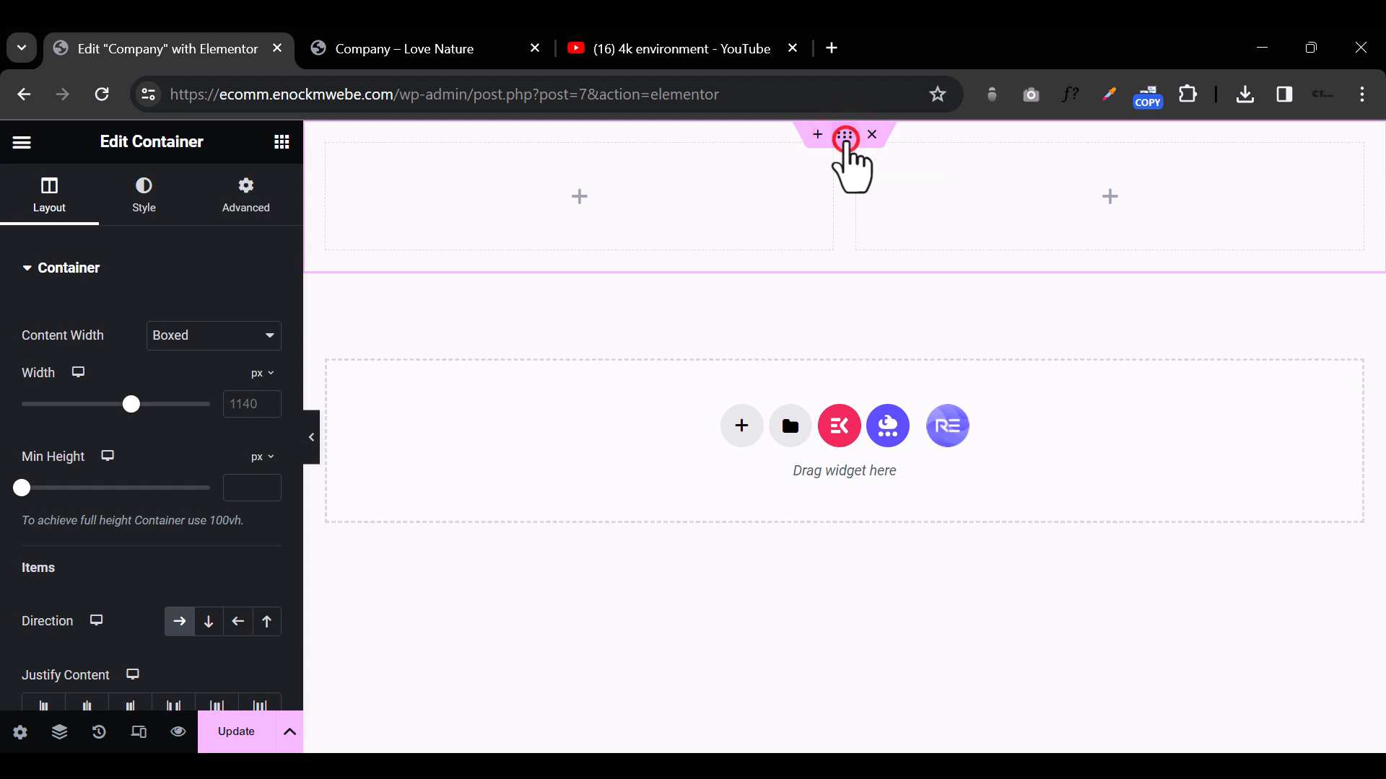
click(143, 193)
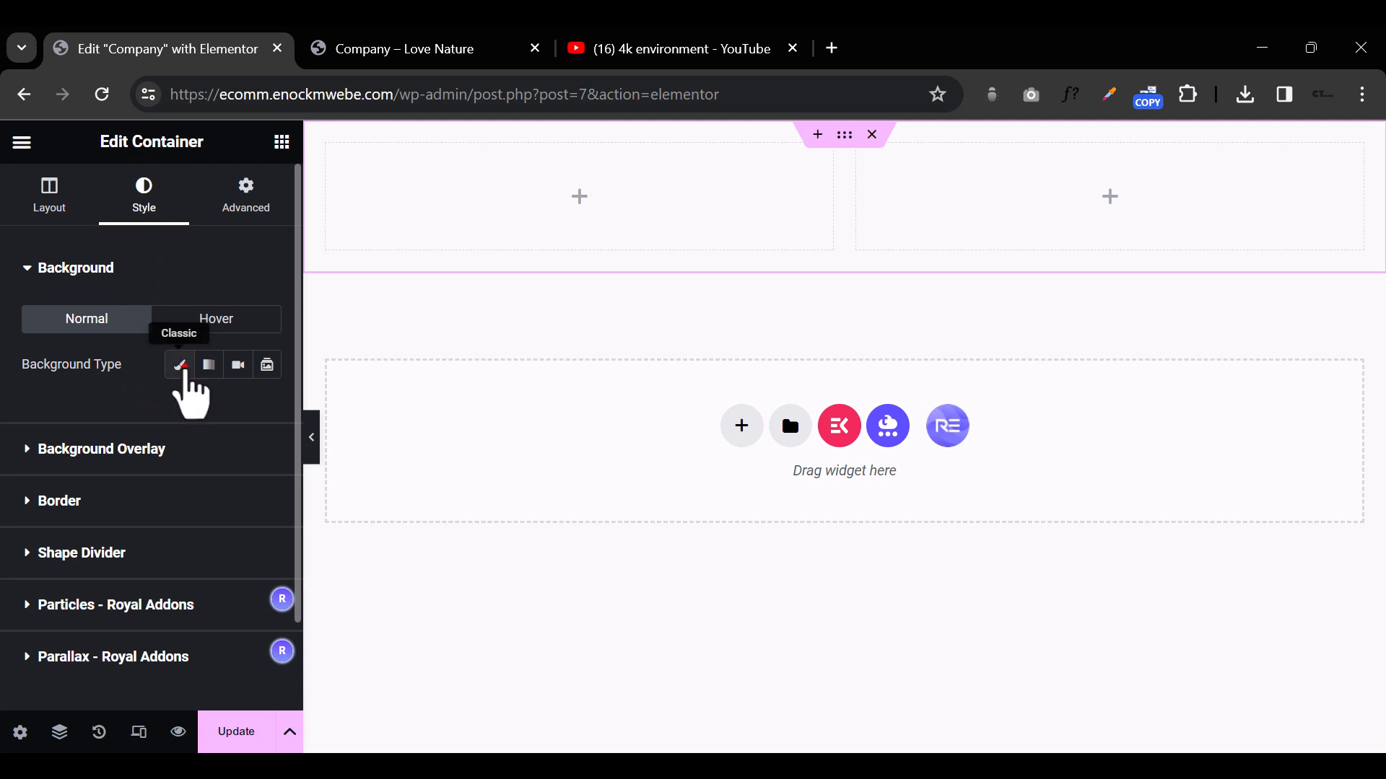
click(182, 367)
click(187, 564)
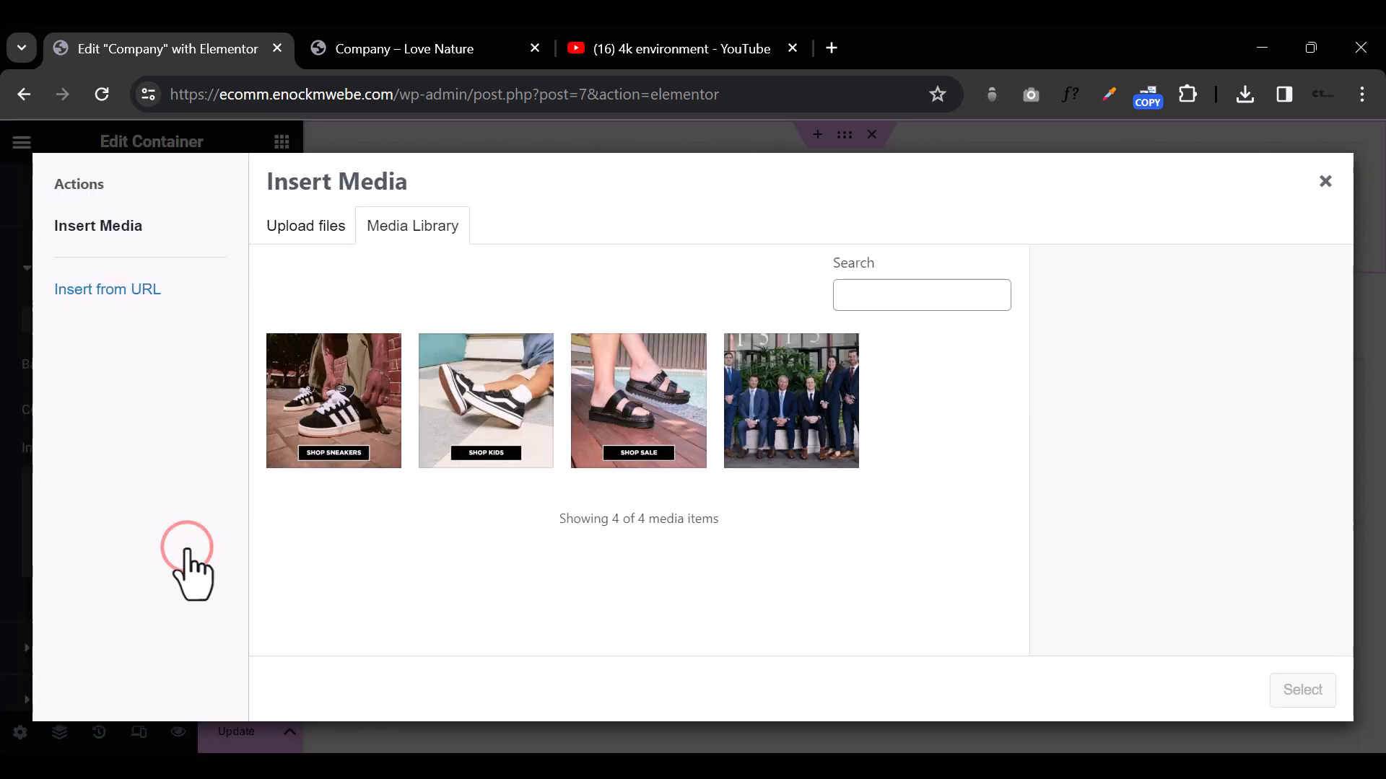
click(318, 232)
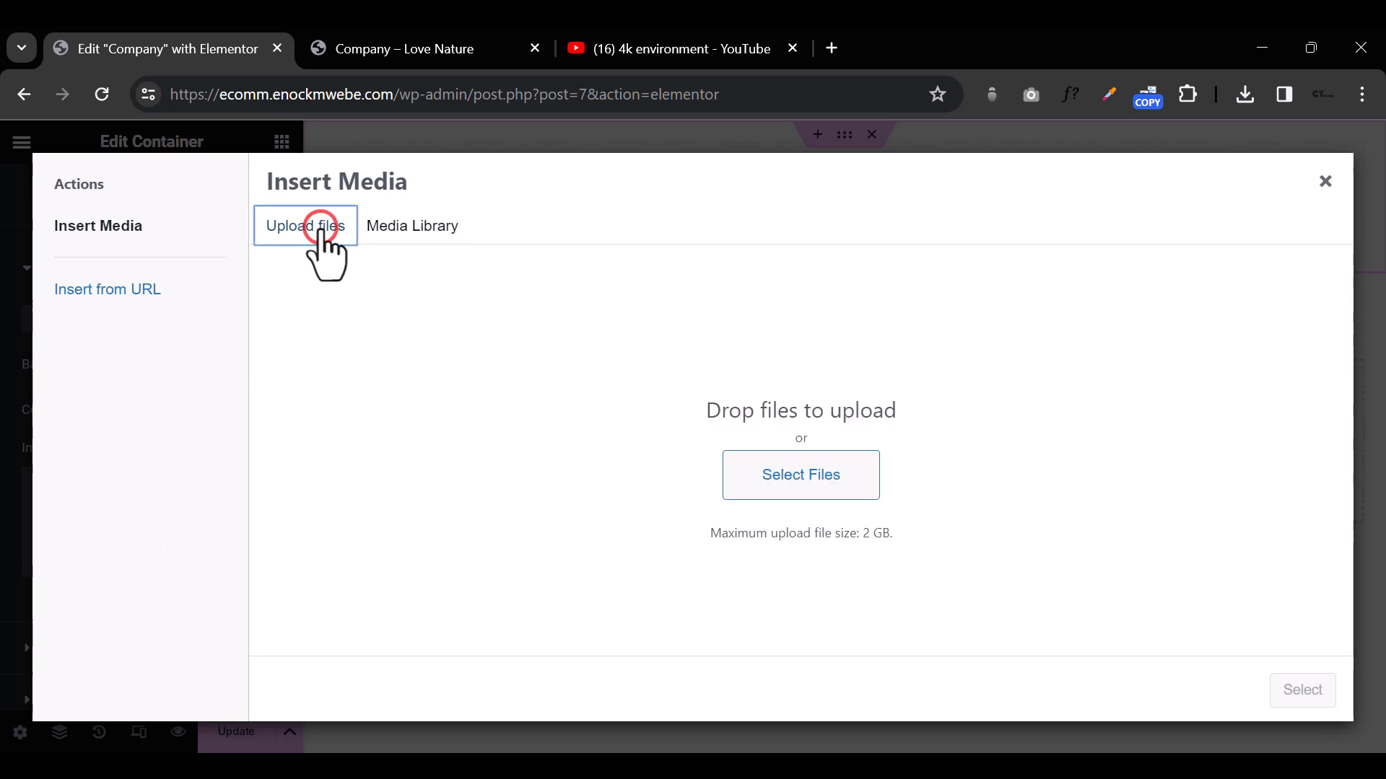
click(778, 473)
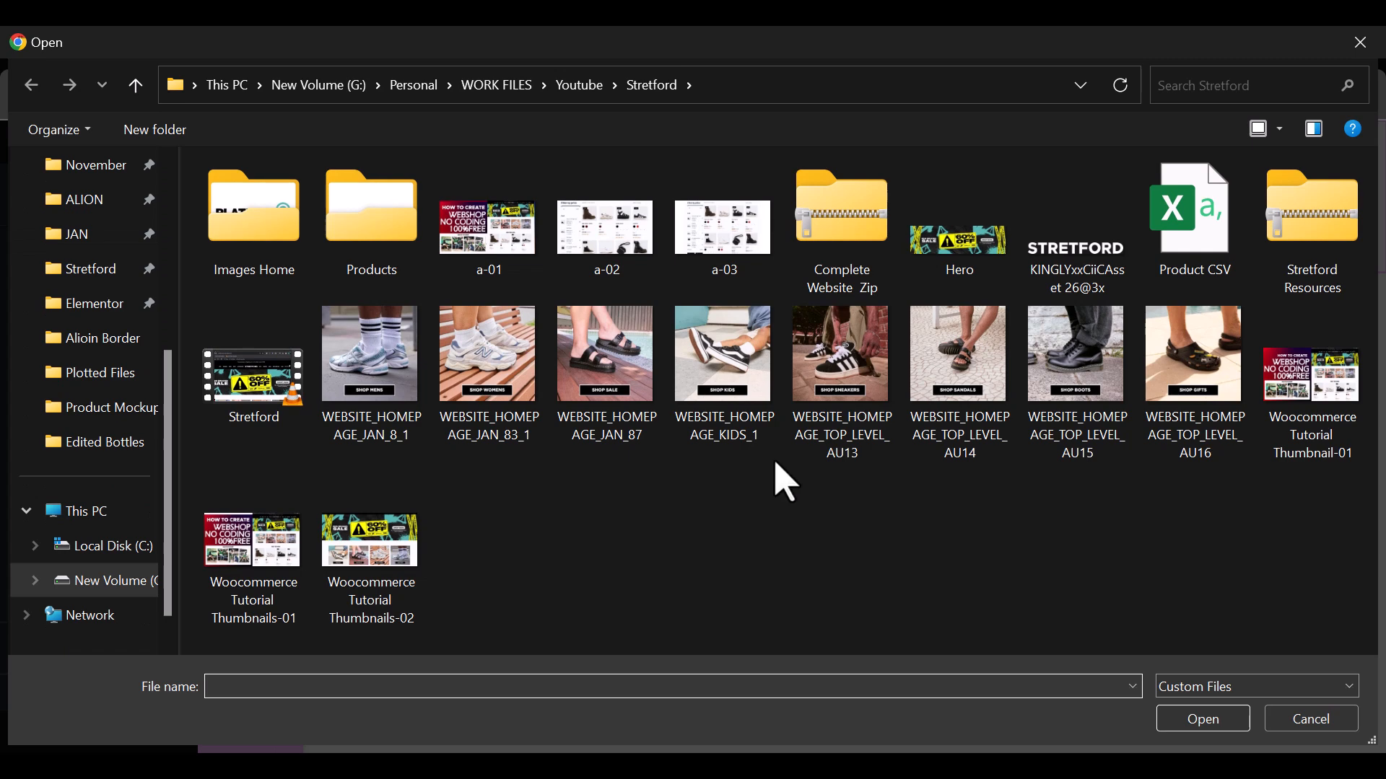
click(582, 90)
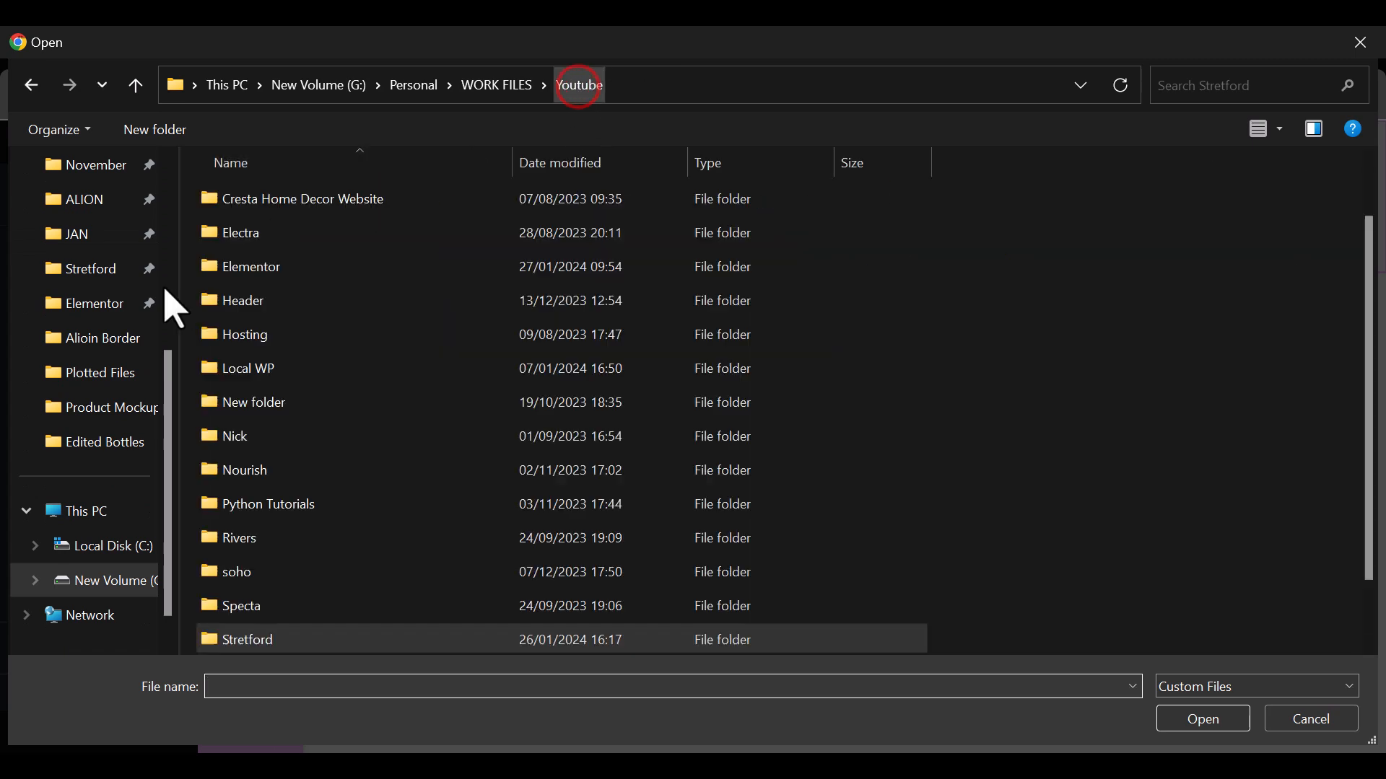
click(109, 307)
double_click(509, 252)
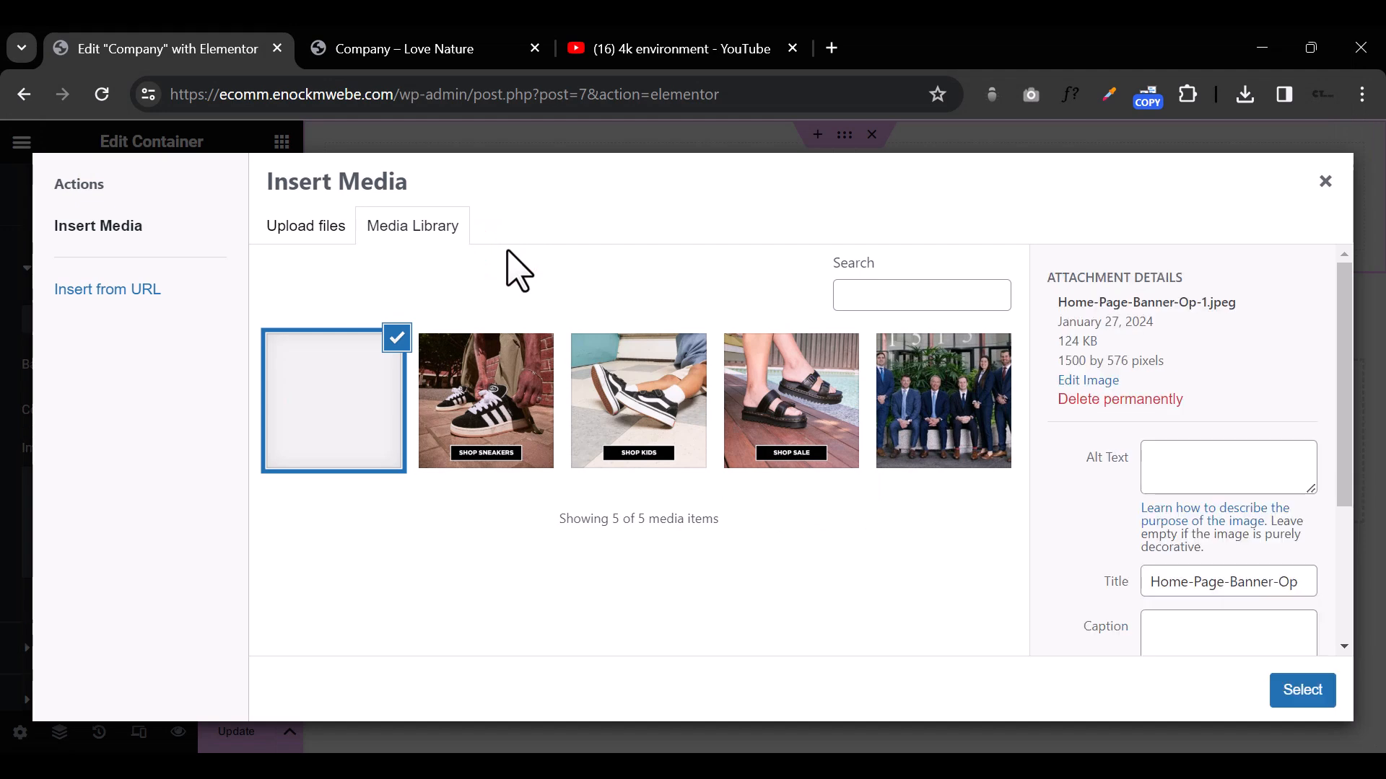
click(1292, 686)
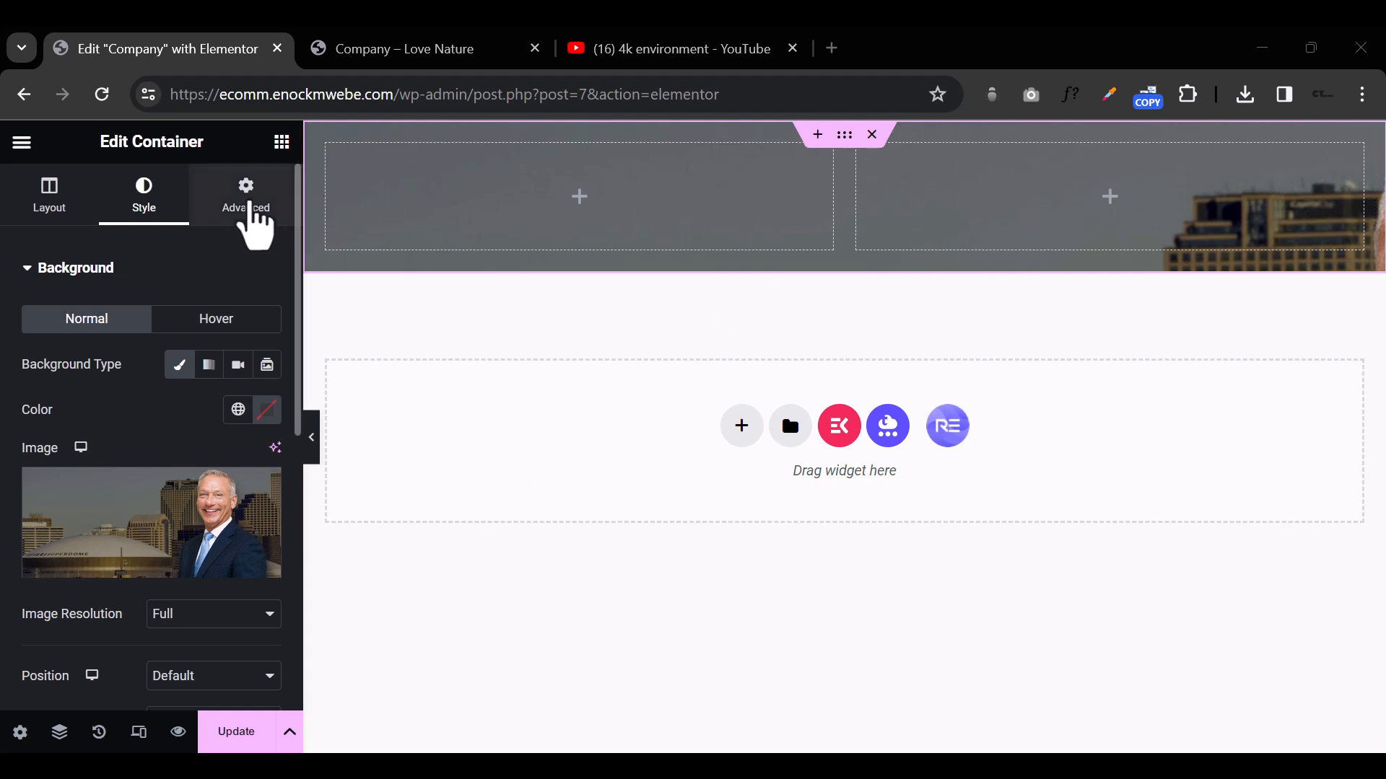
Step: Unlink the container's padding values and set the top and bottom padding to 200 px each
click(247, 206)
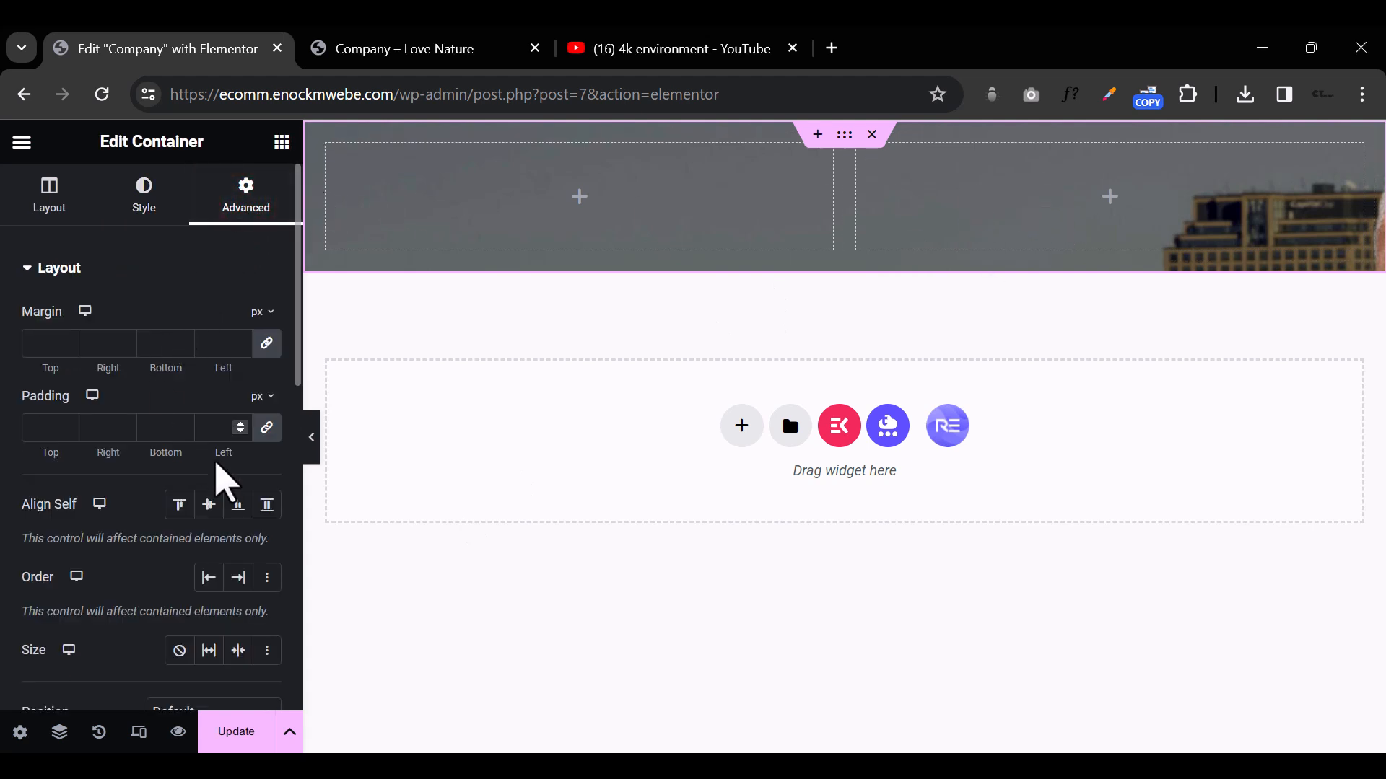
click(266, 426)
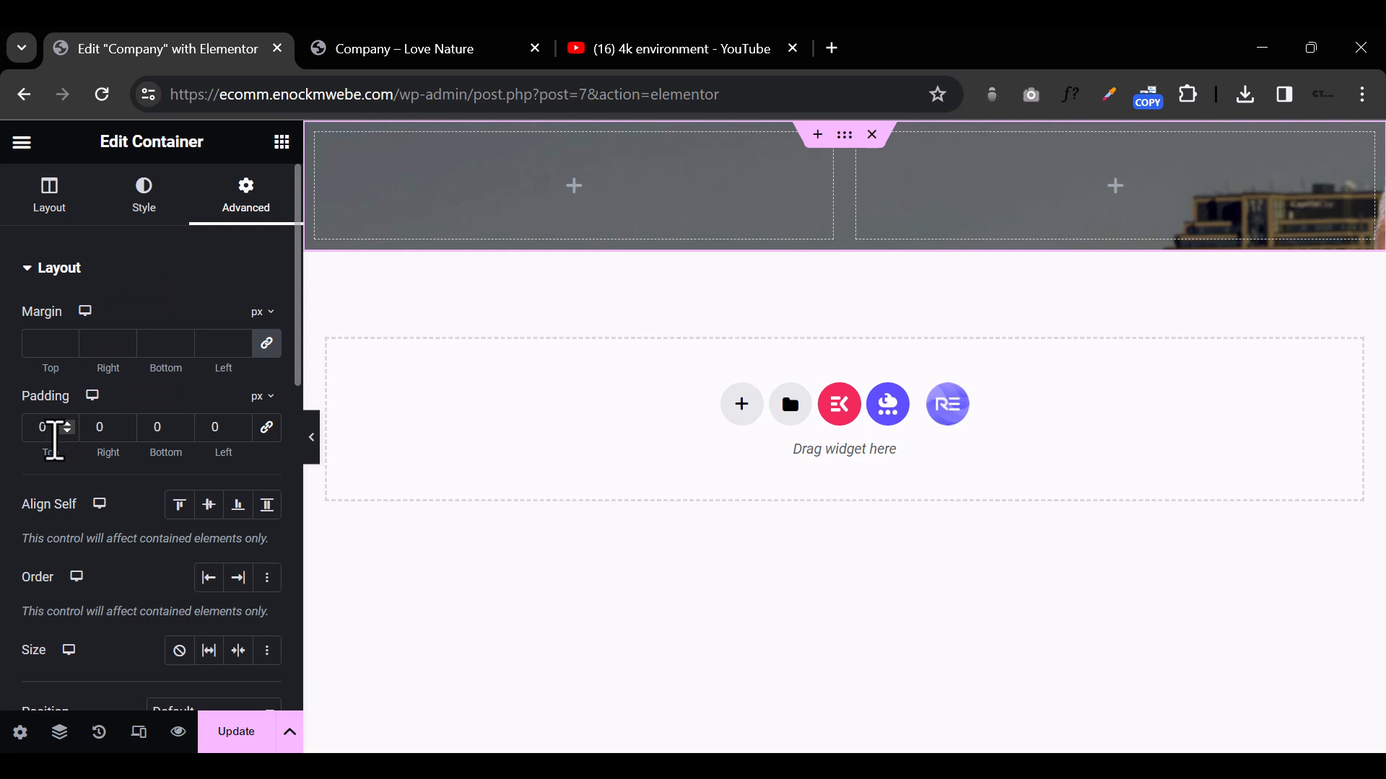
text(200)
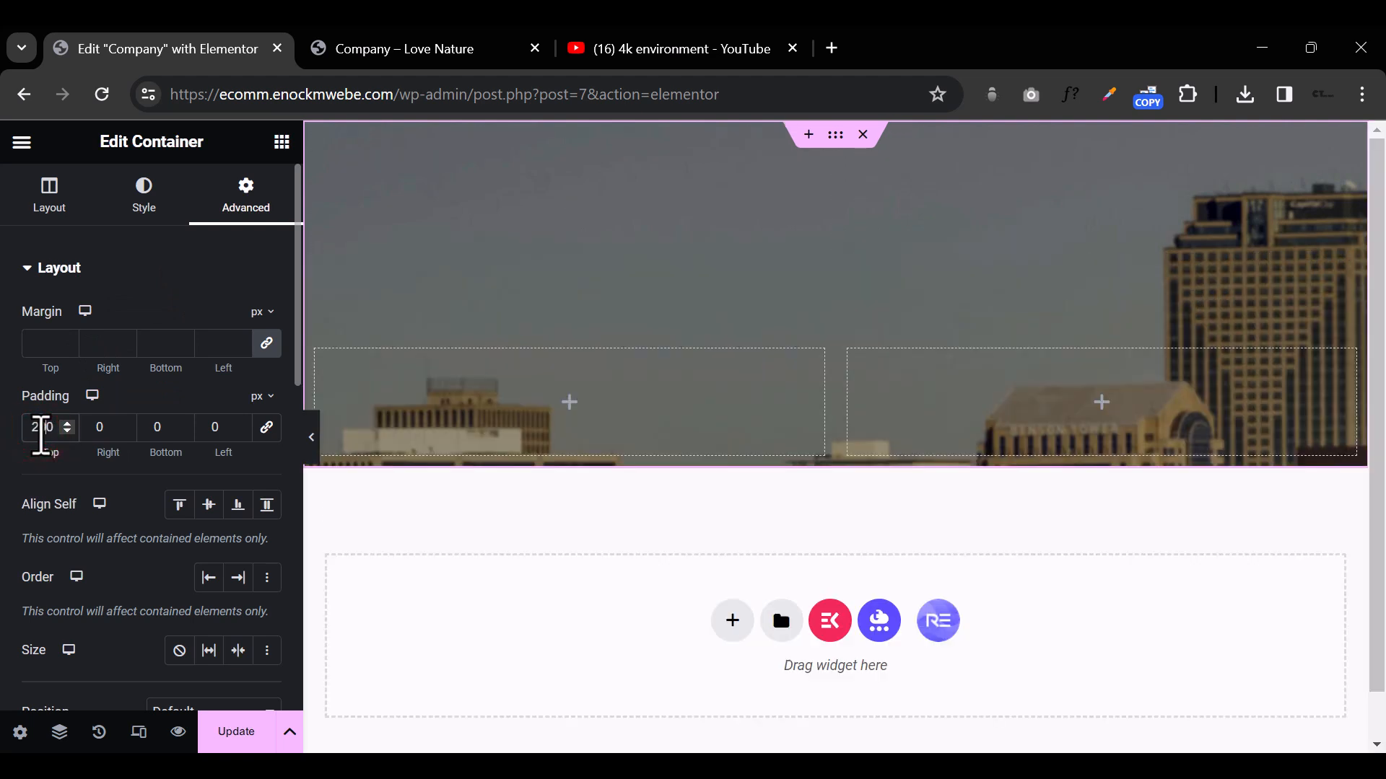
click(150, 428)
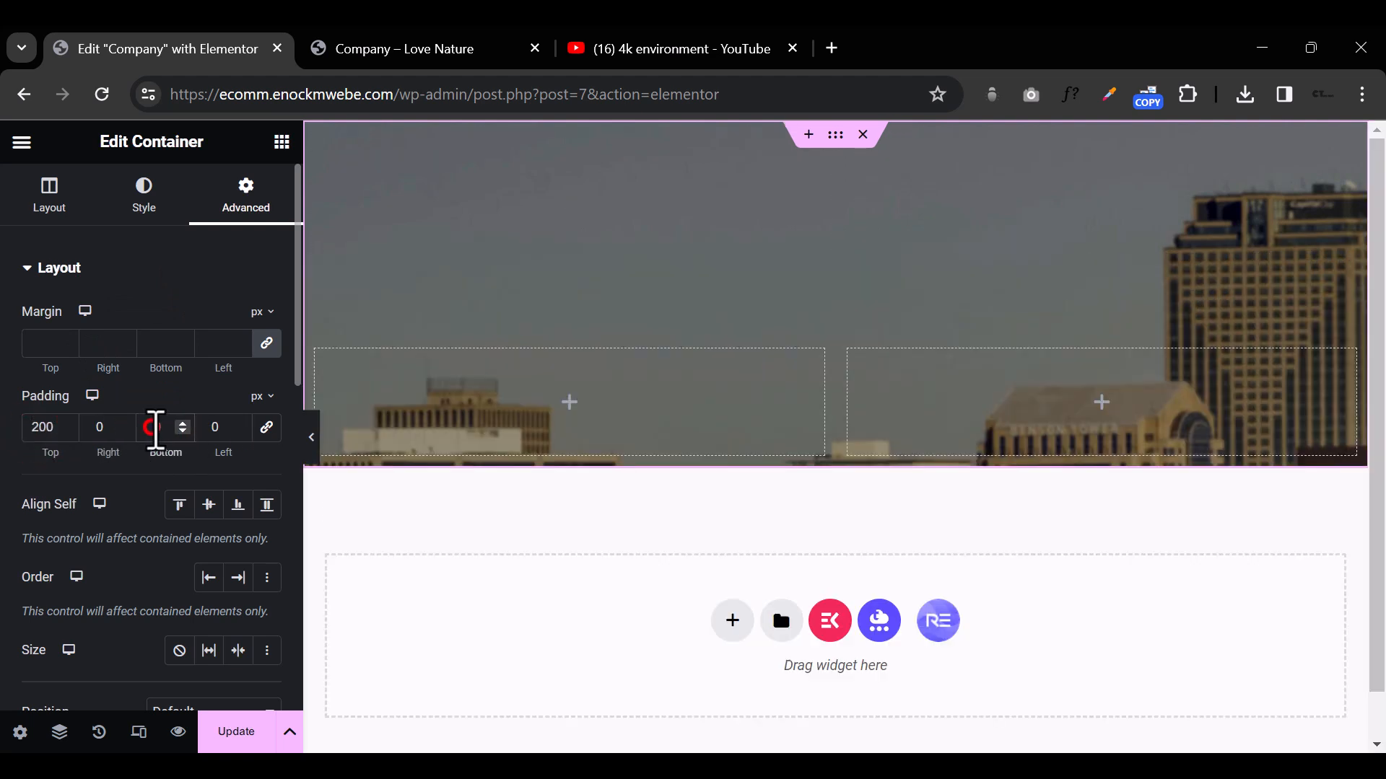
text(200)
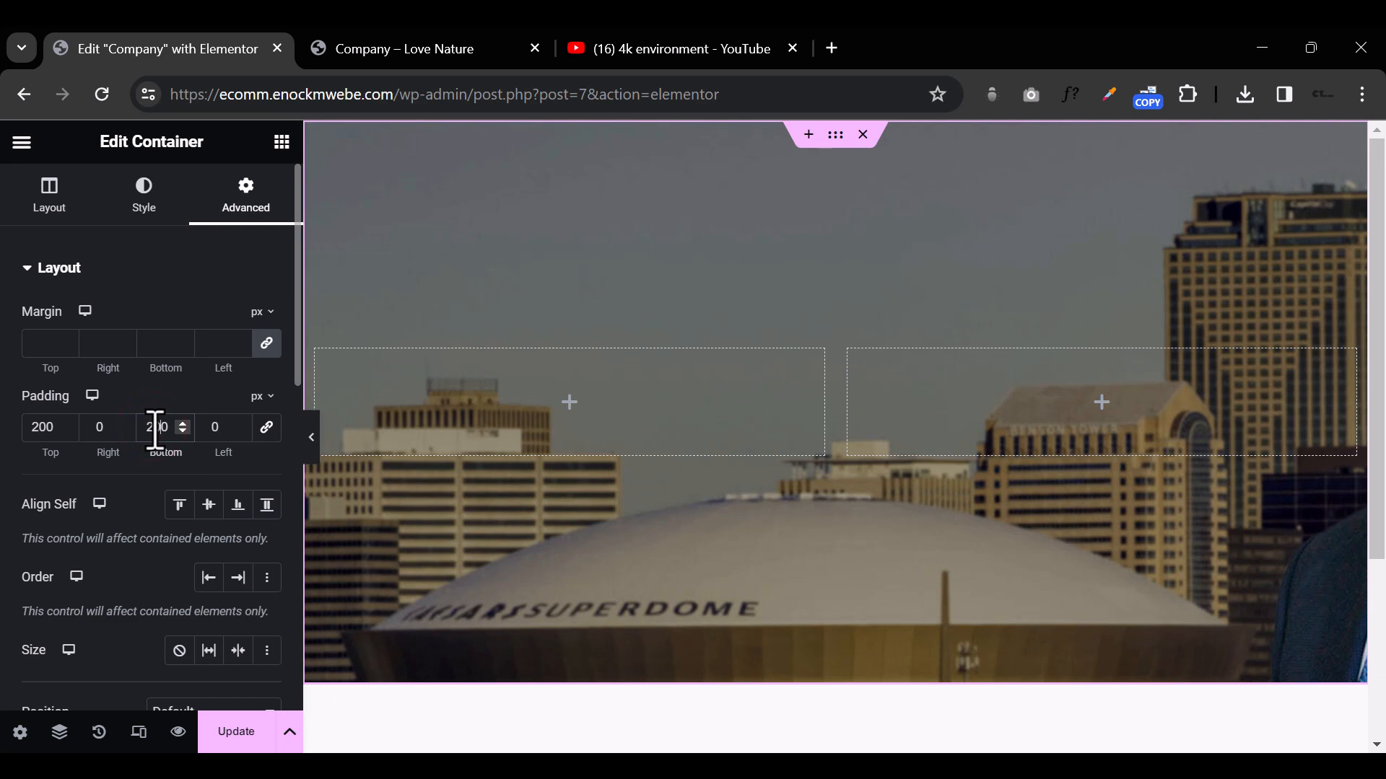
Step: Set the container's background image position to Center Center and display size to Cover, and preview the section at full width
click(144, 196)
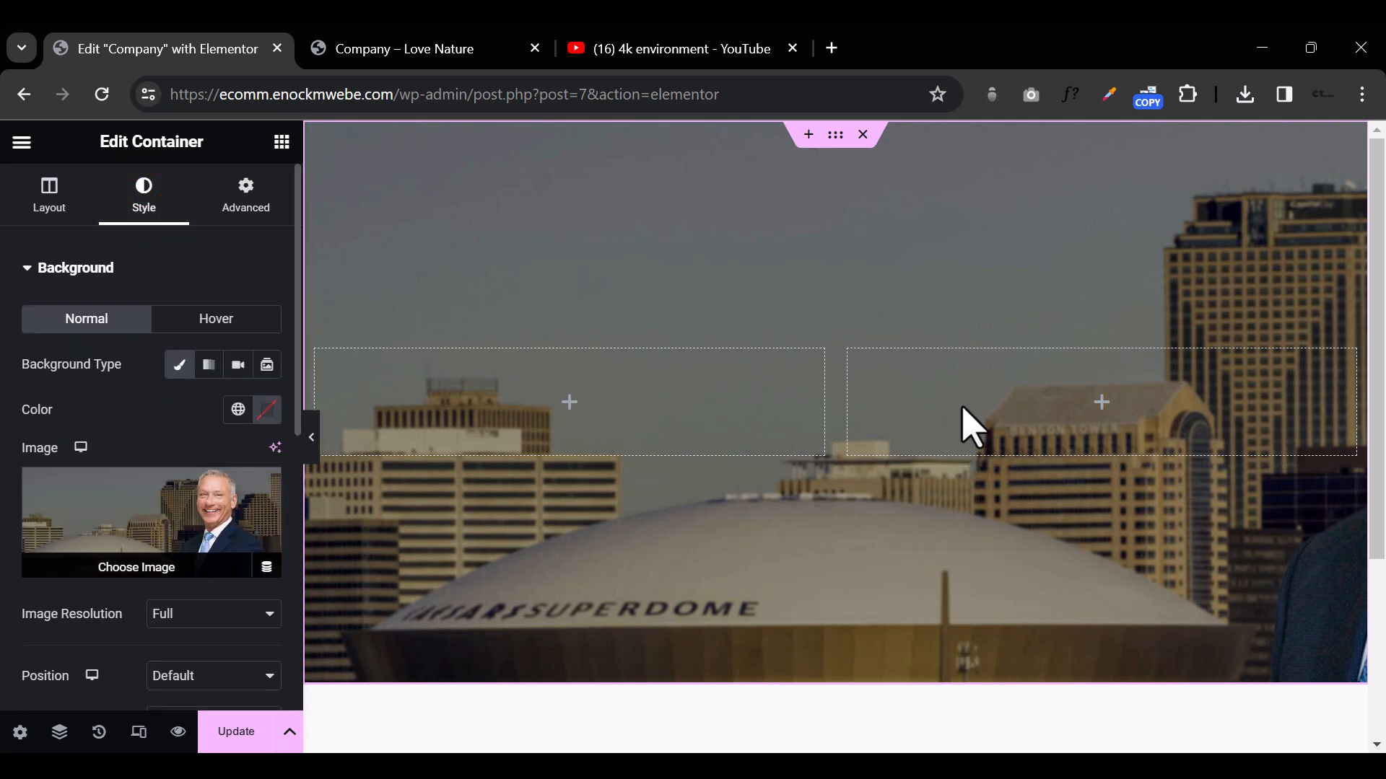
scroll(241, 587, down, 3)
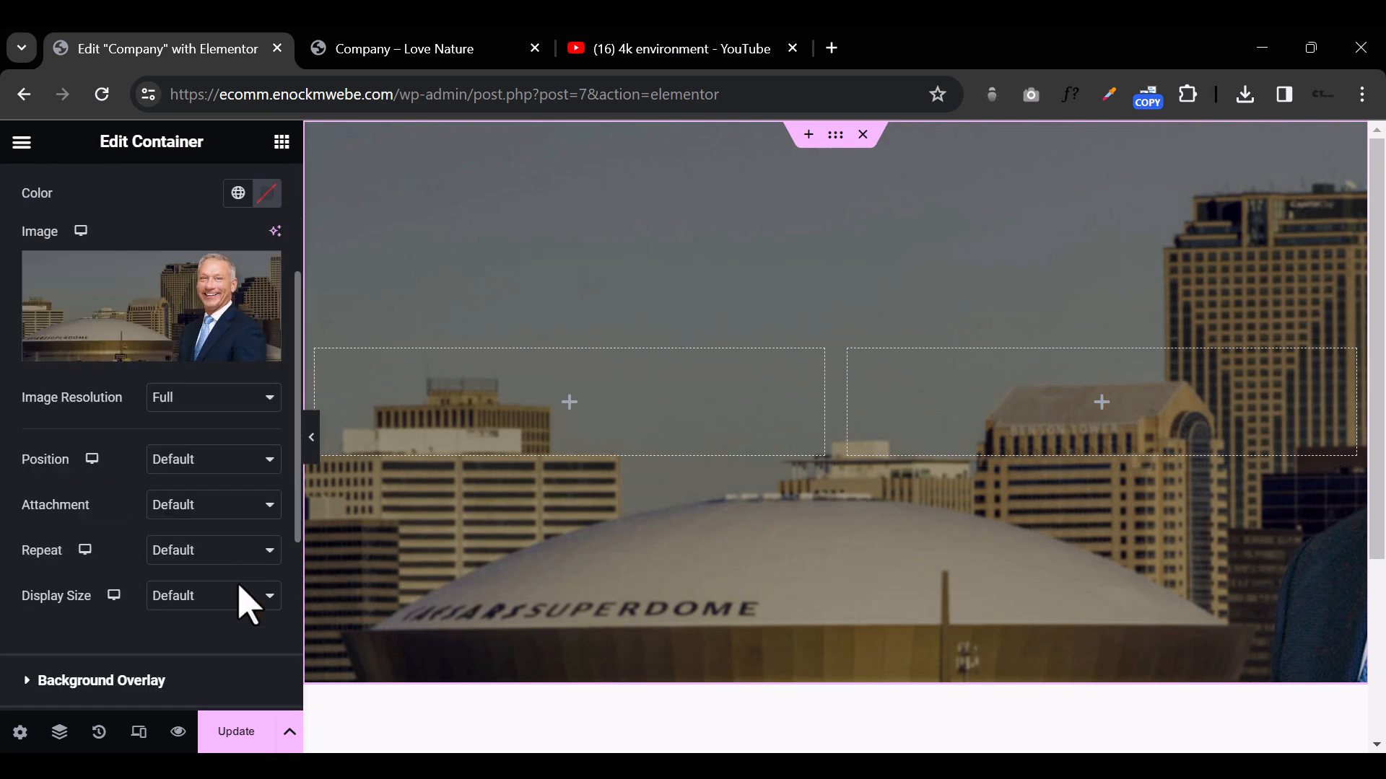
click(211, 460)
click(214, 498)
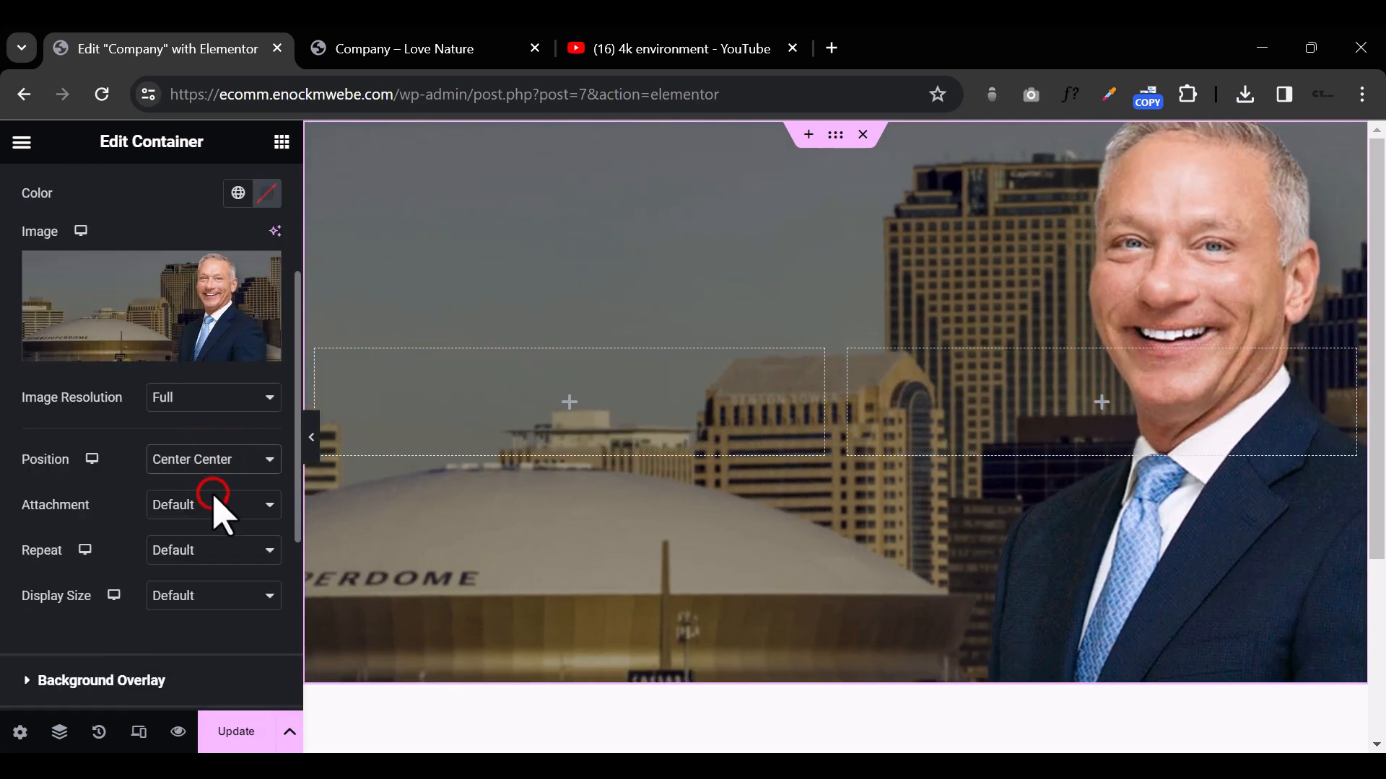
click(228, 594)
click(213, 652)
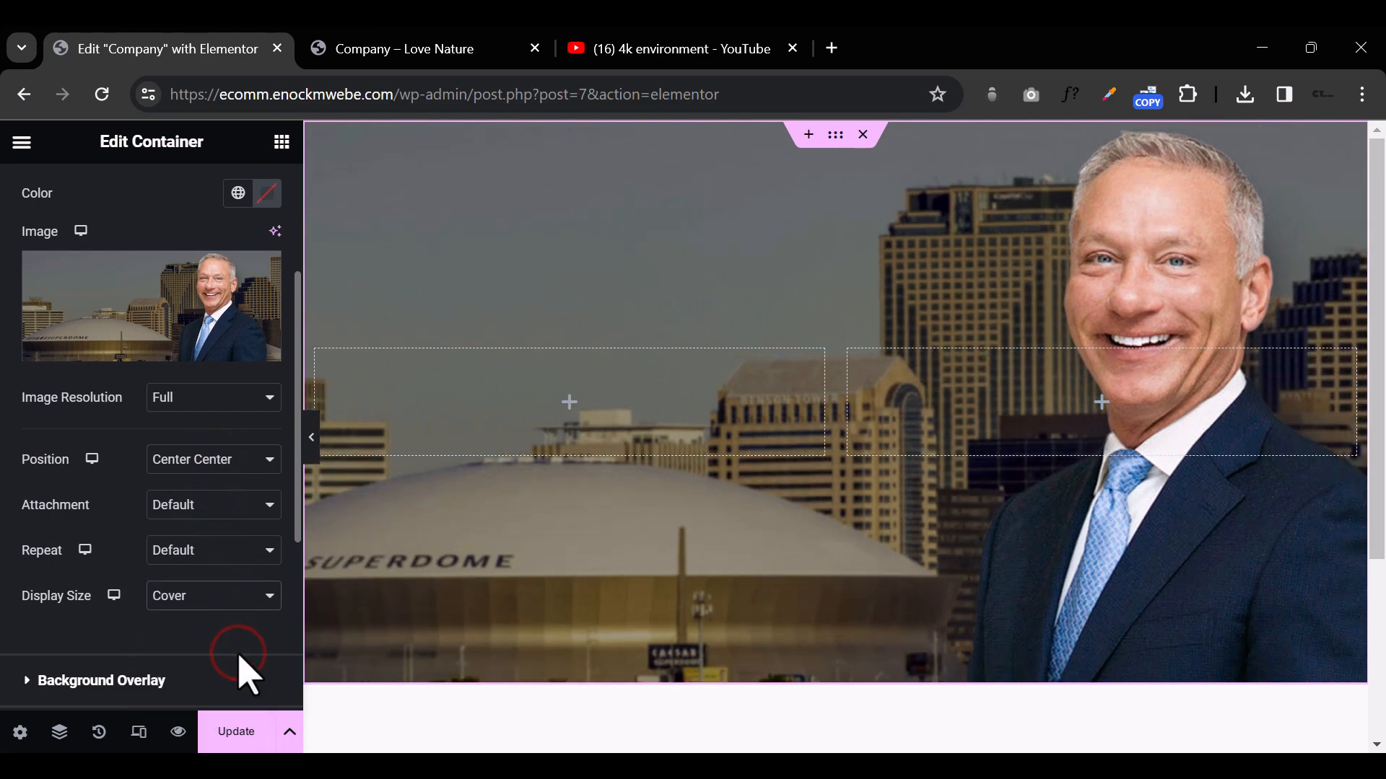
click(314, 446)
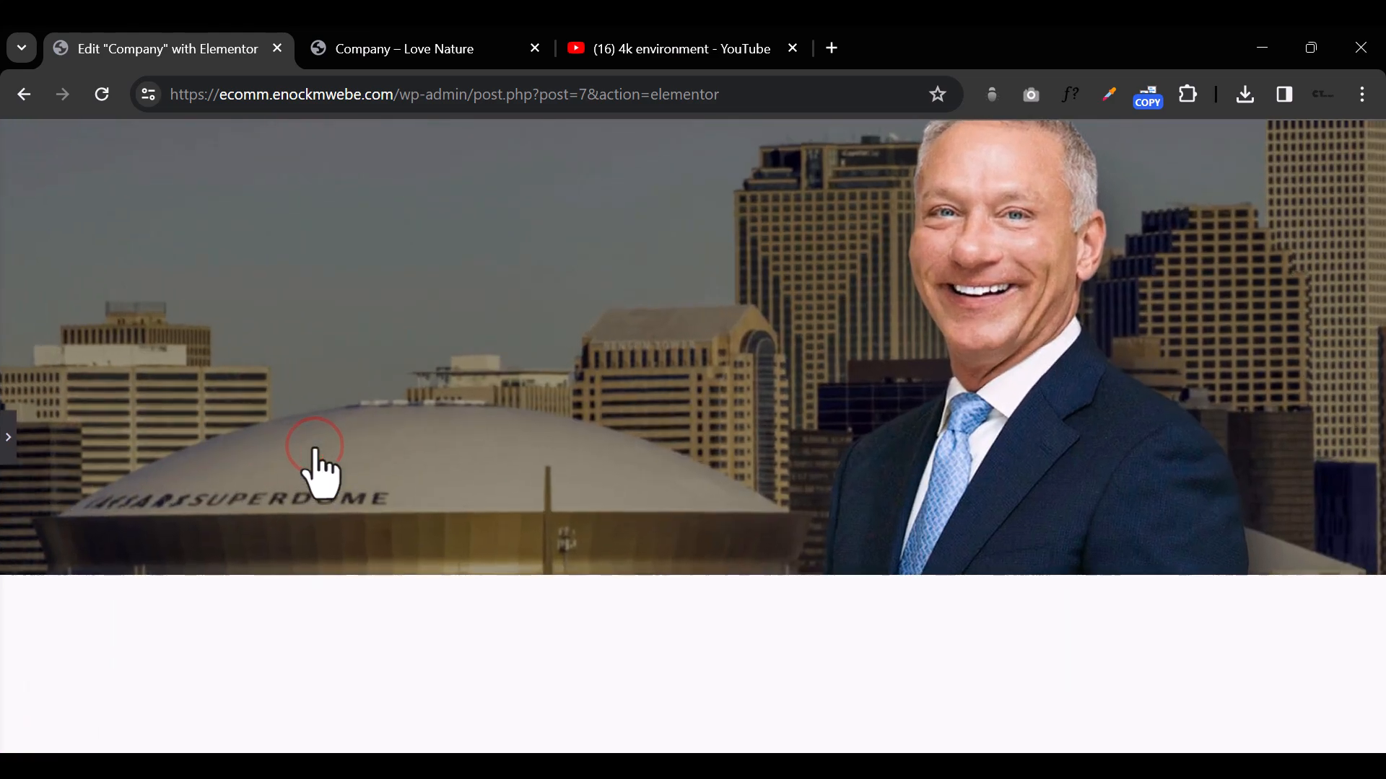
click(8, 444)
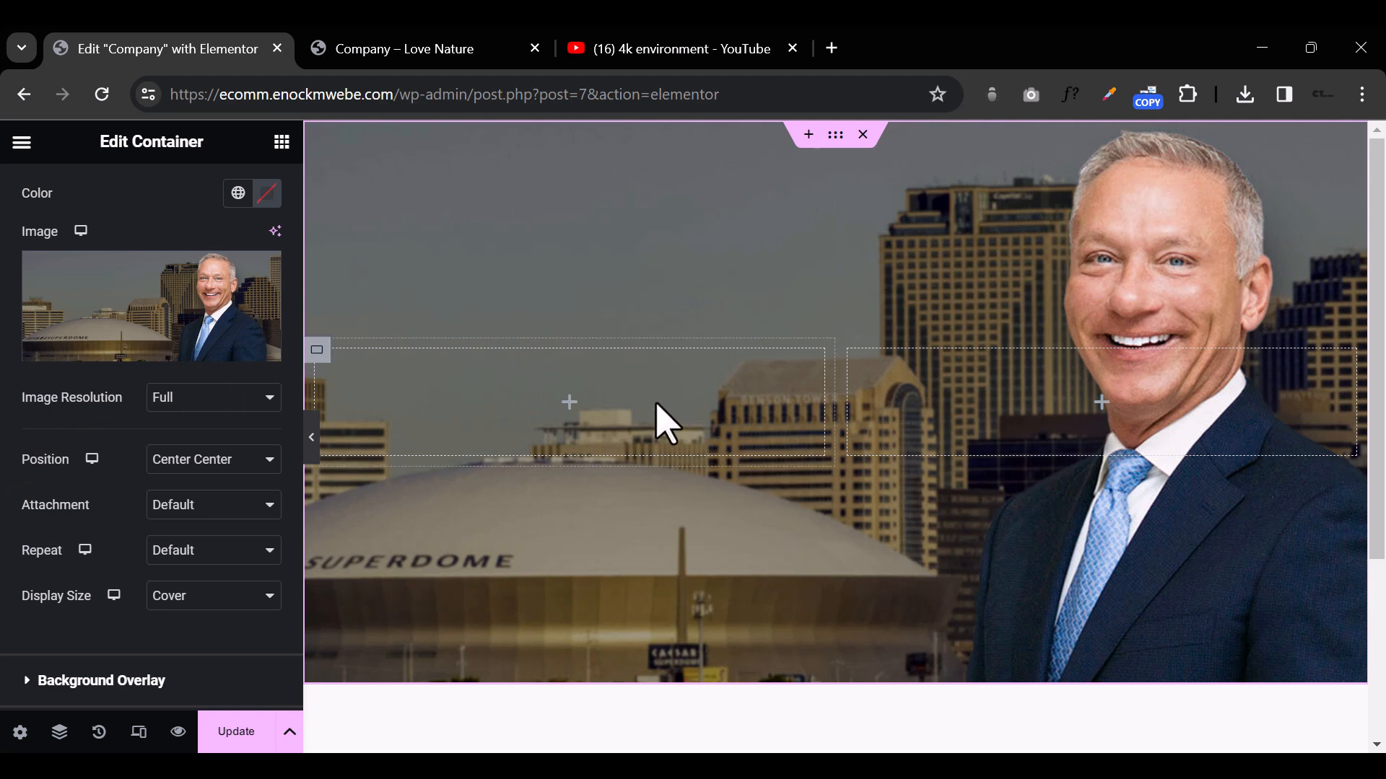
Step: Add a Heading widget to the hero's first column and set its title to "CAR WRECK?"
click(316, 353)
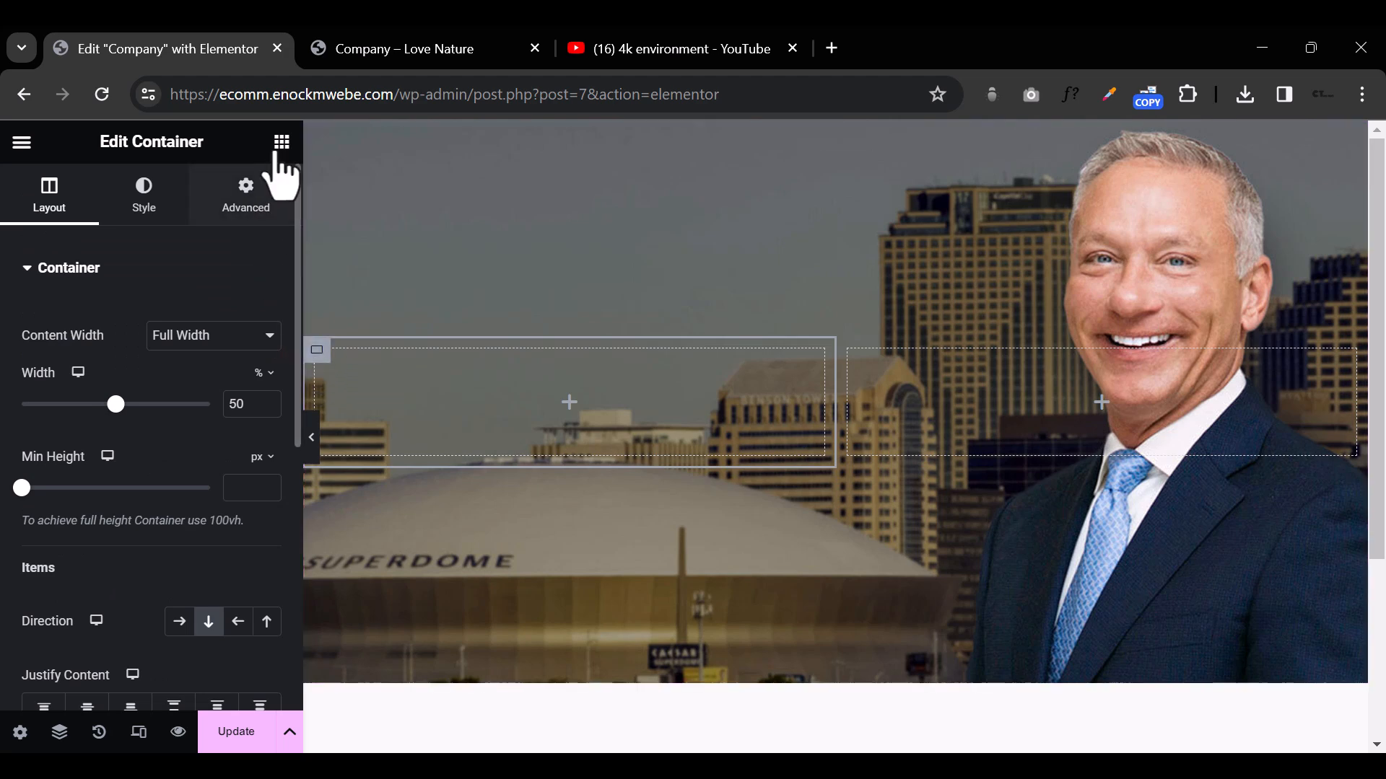
click(281, 141)
scroll(162, 570, down, 2)
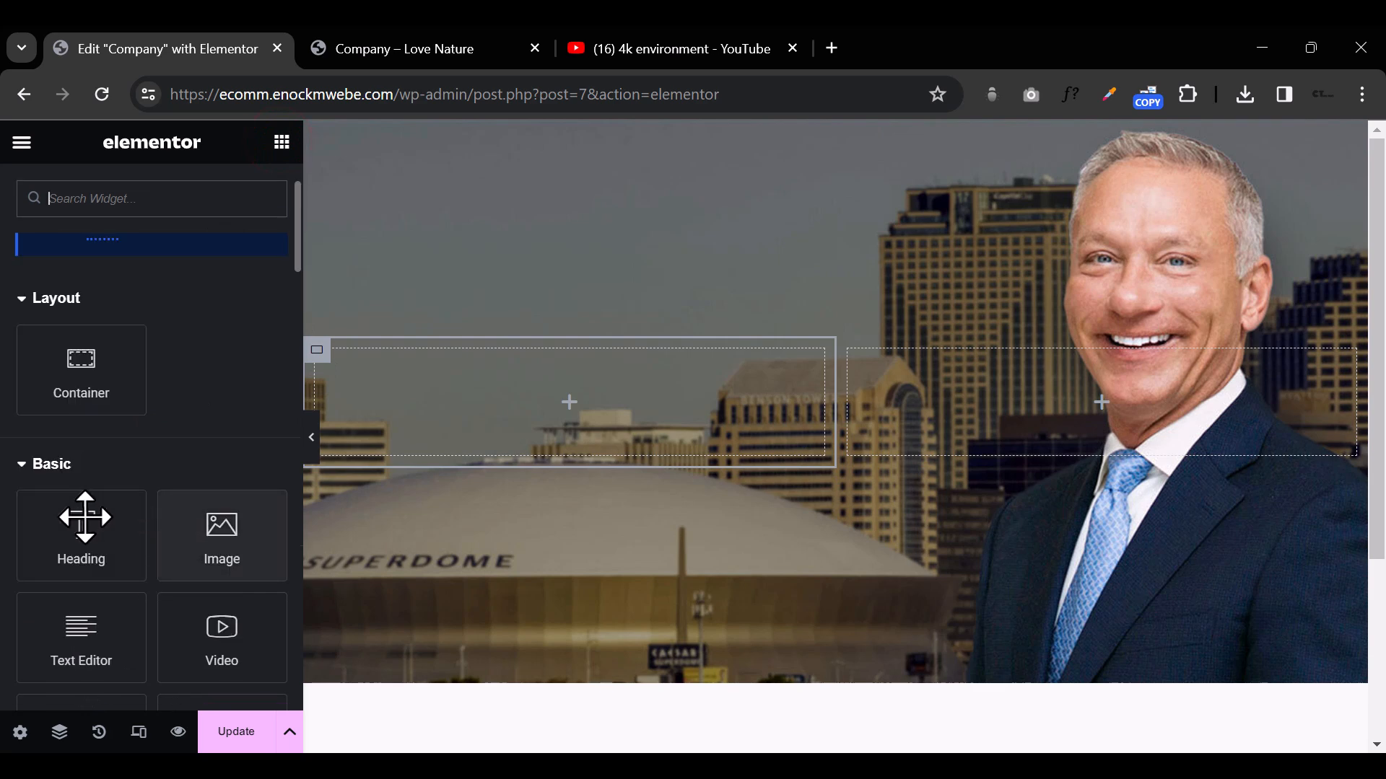
drag(75, 526, 562, 391)
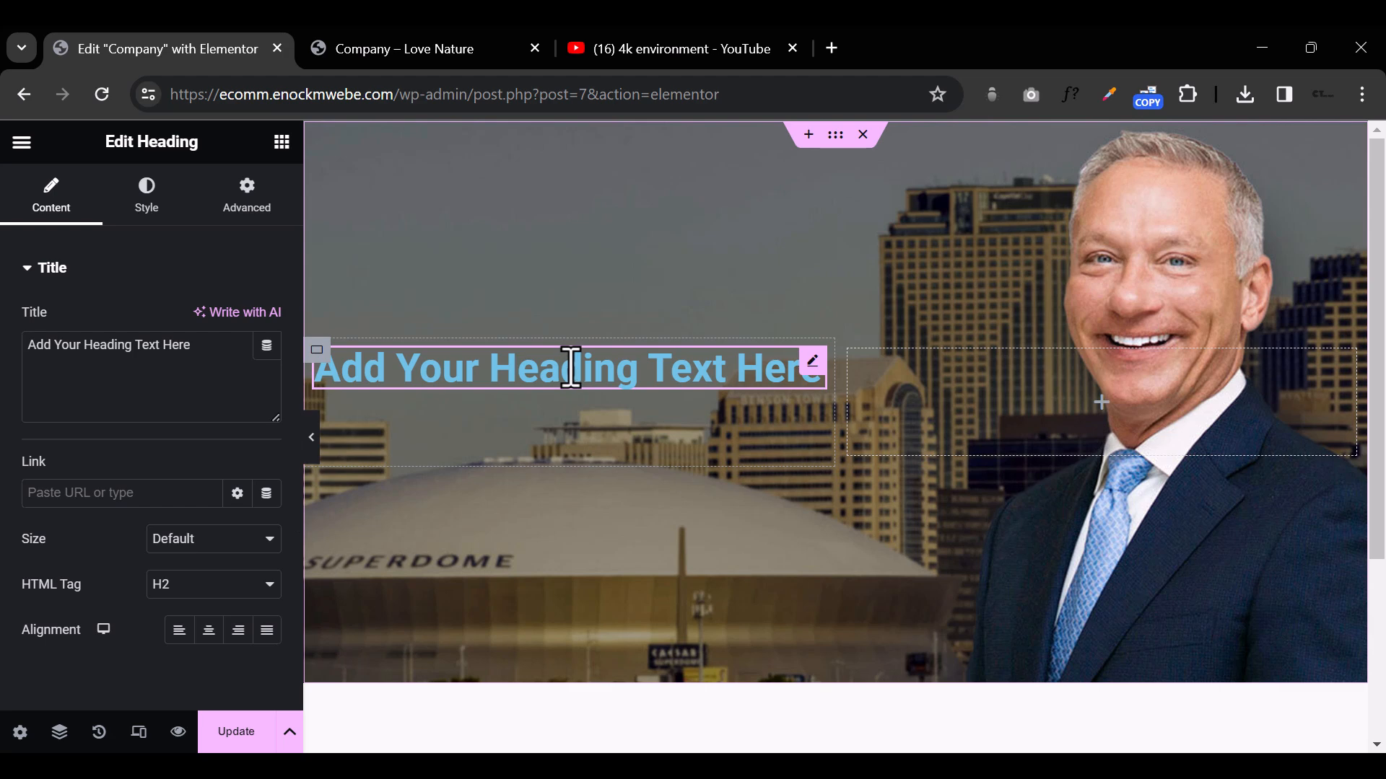
triple_click(571, 368)
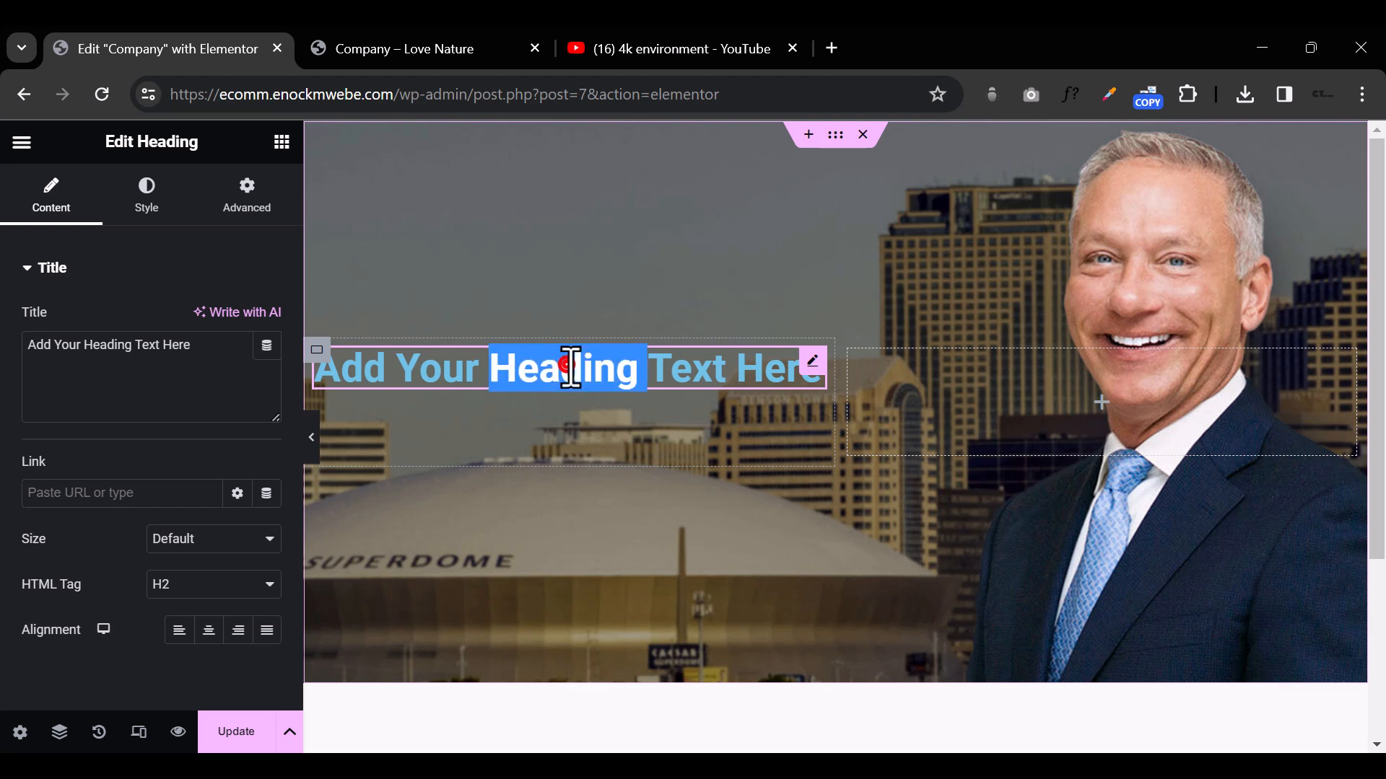
triple_click(157, 355)
text(C)
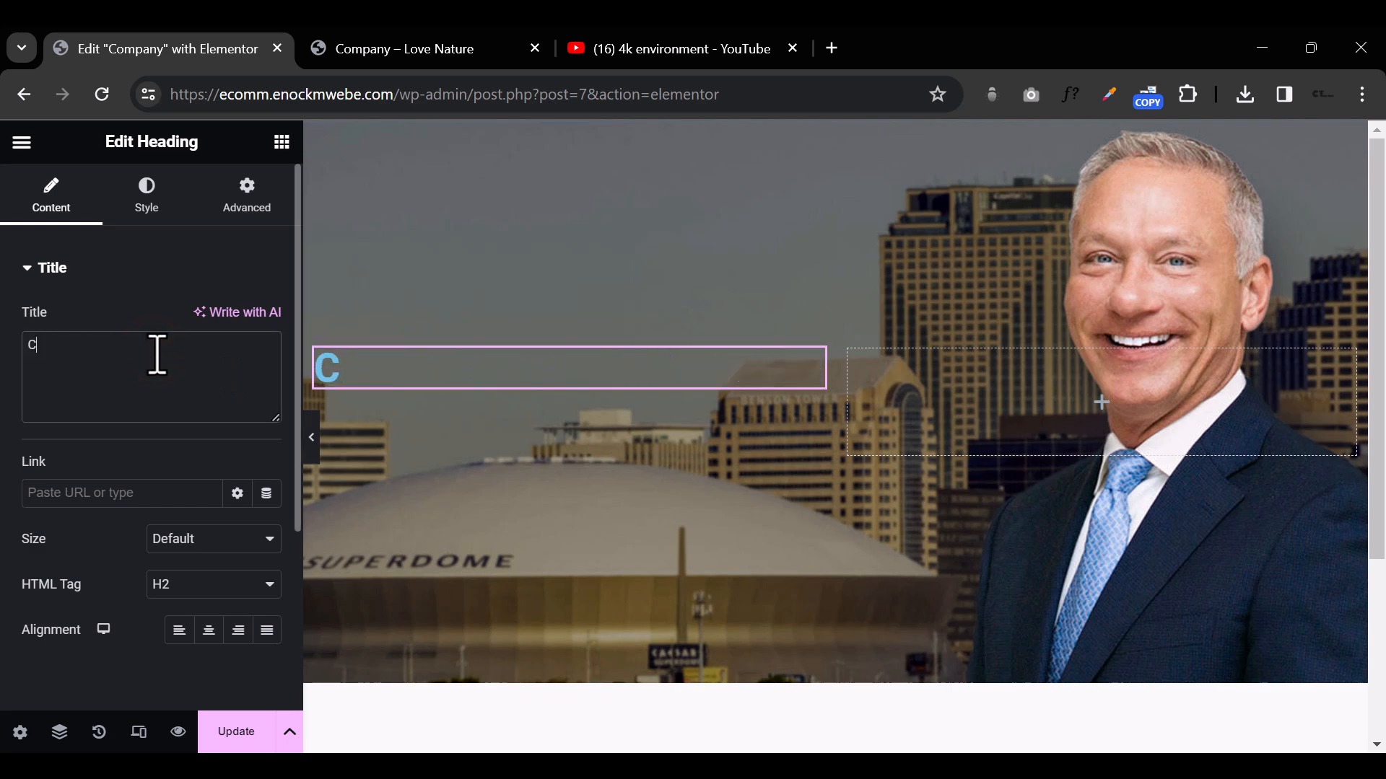
text(AR WRECK?)
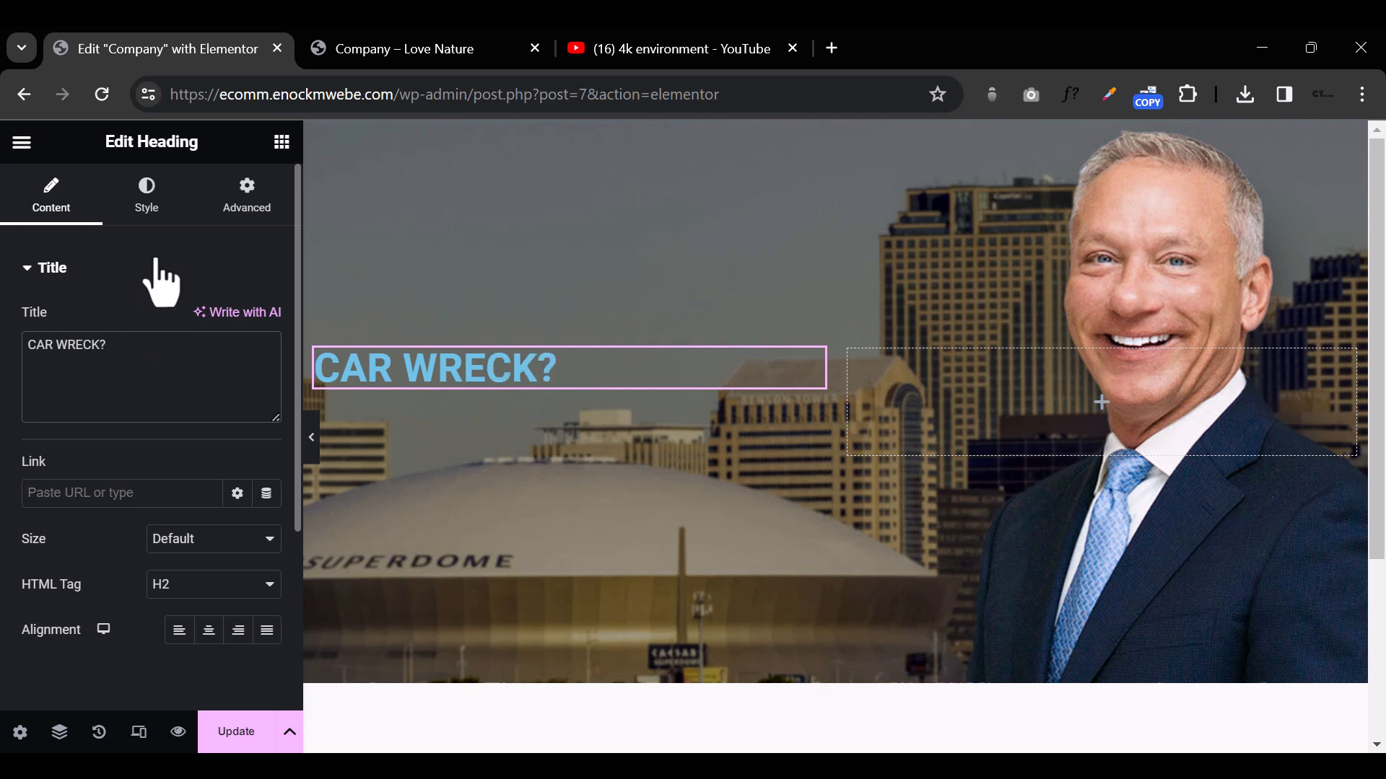
Step: Change the "CAR WRECK?" heading's text color to near-white #FCFEFF
click(146, 198)
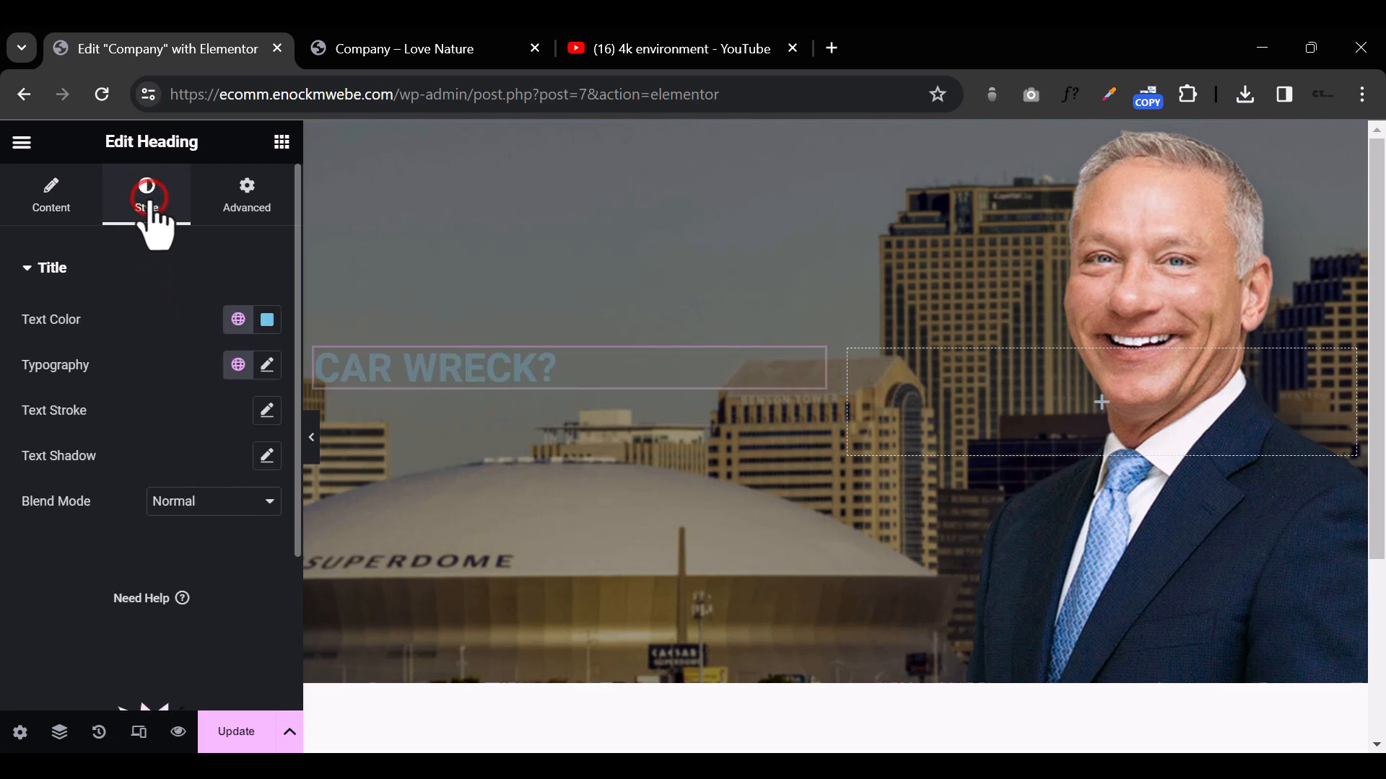
click(268, 319)
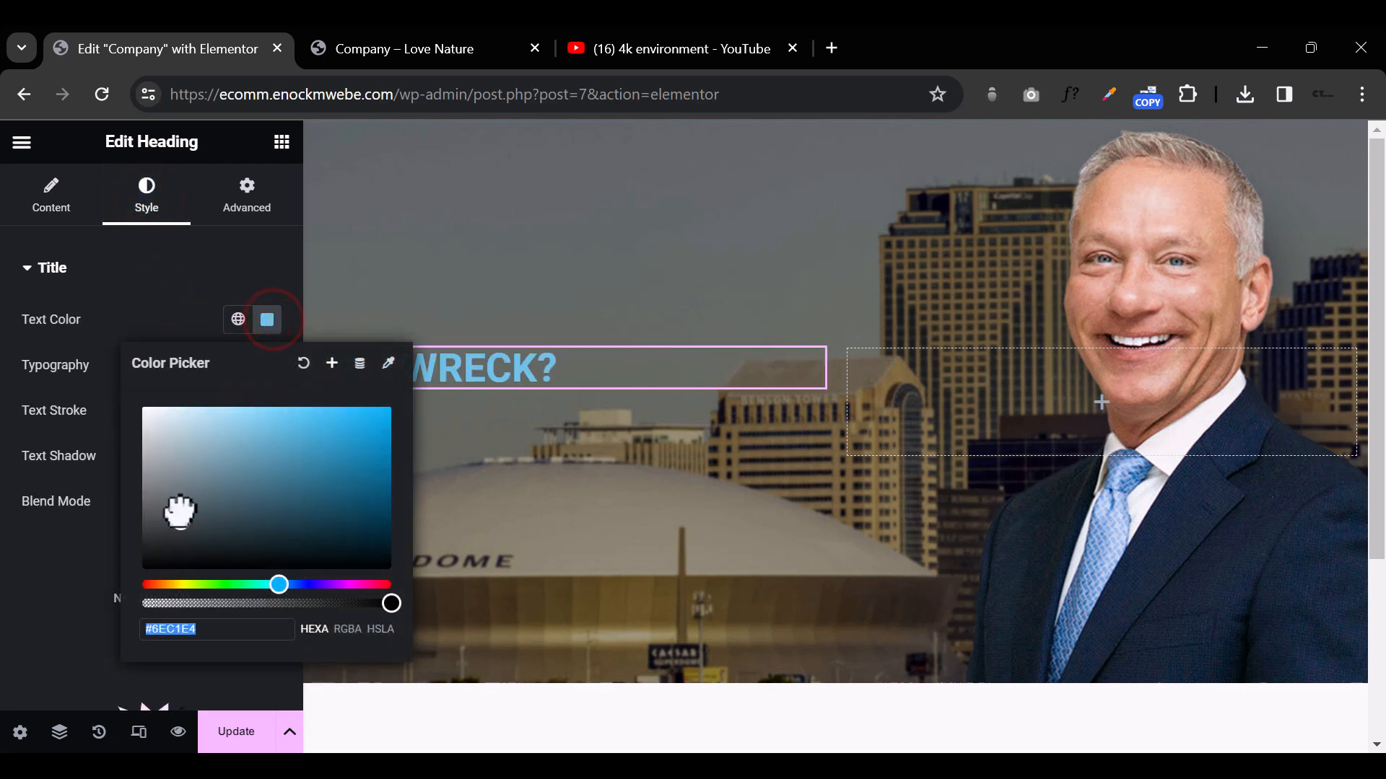
drag(179, 517, 145, 394)
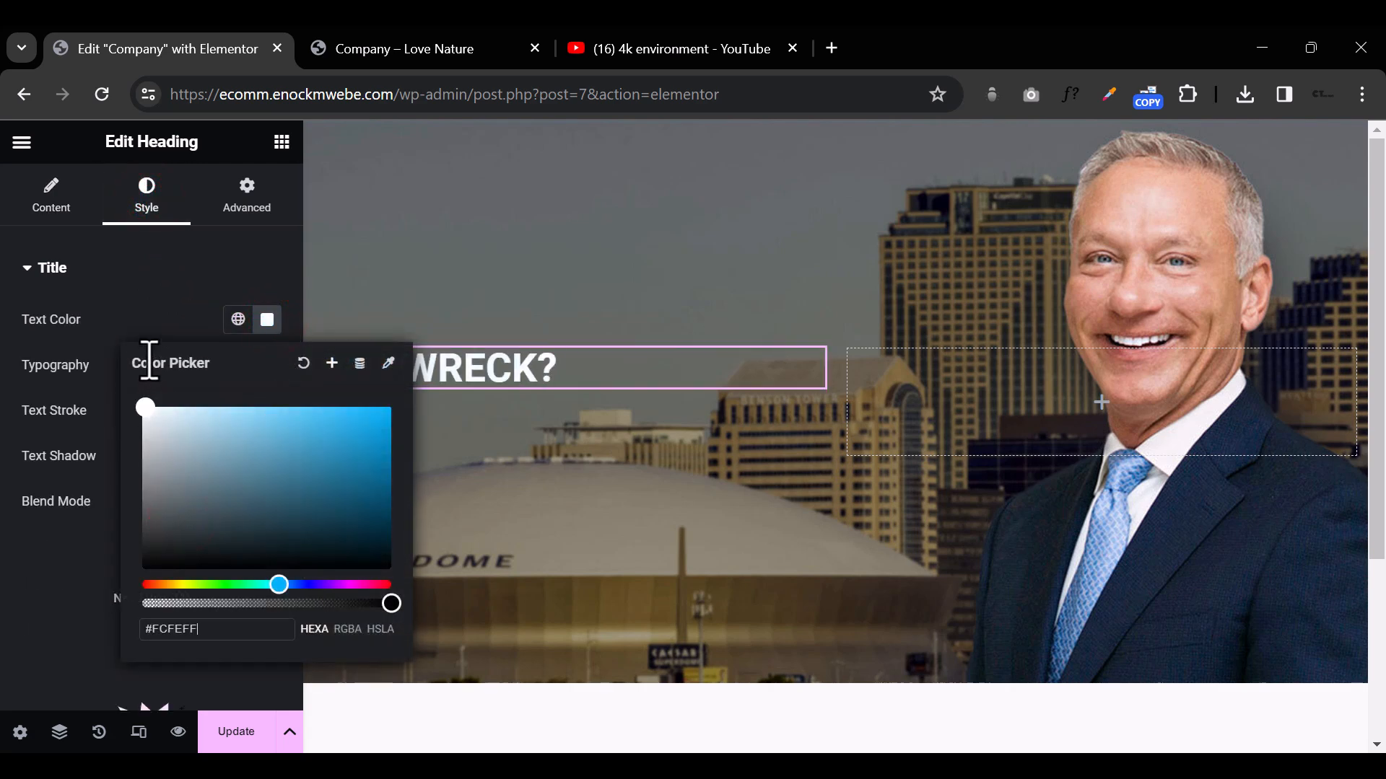
click(152, 272)
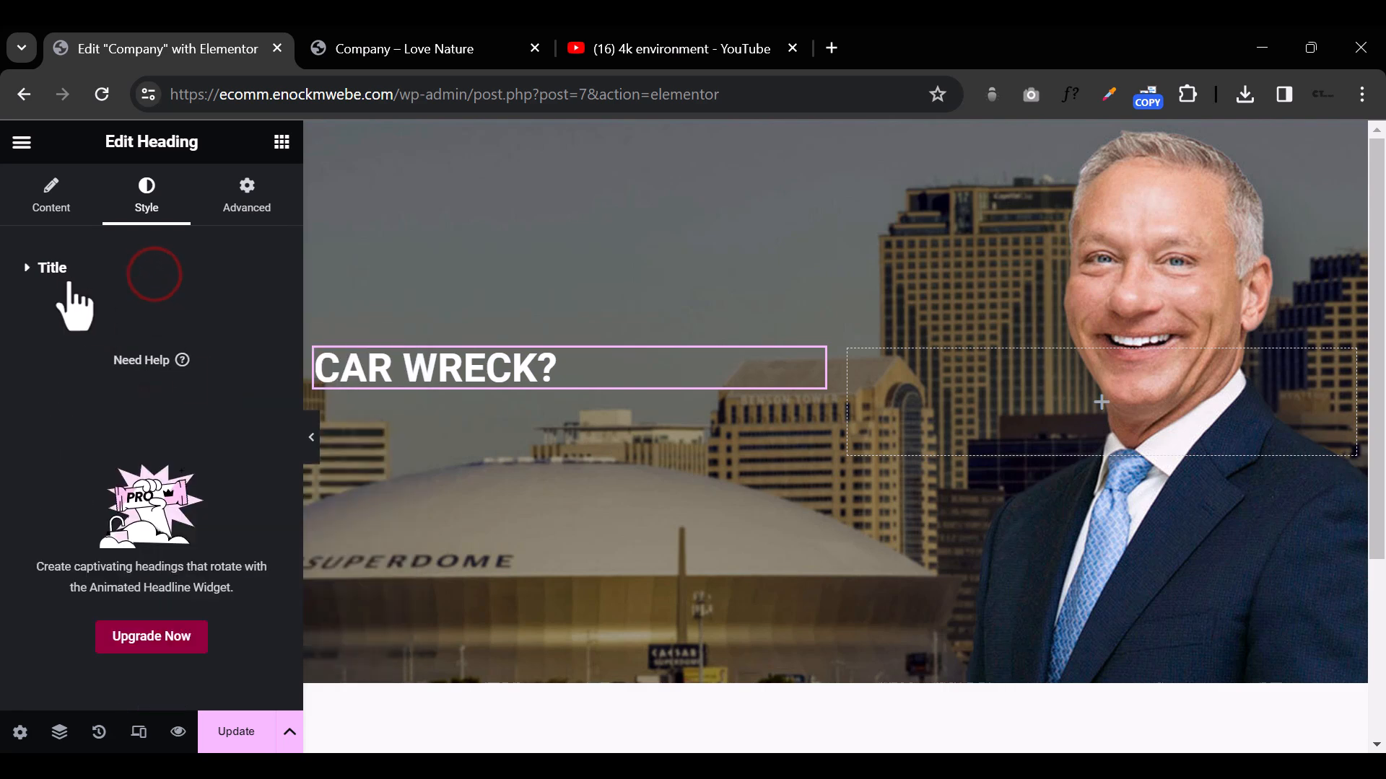
Step: Set the heading's font family to Montserrat and its font size to 36 px
click(267, 353)
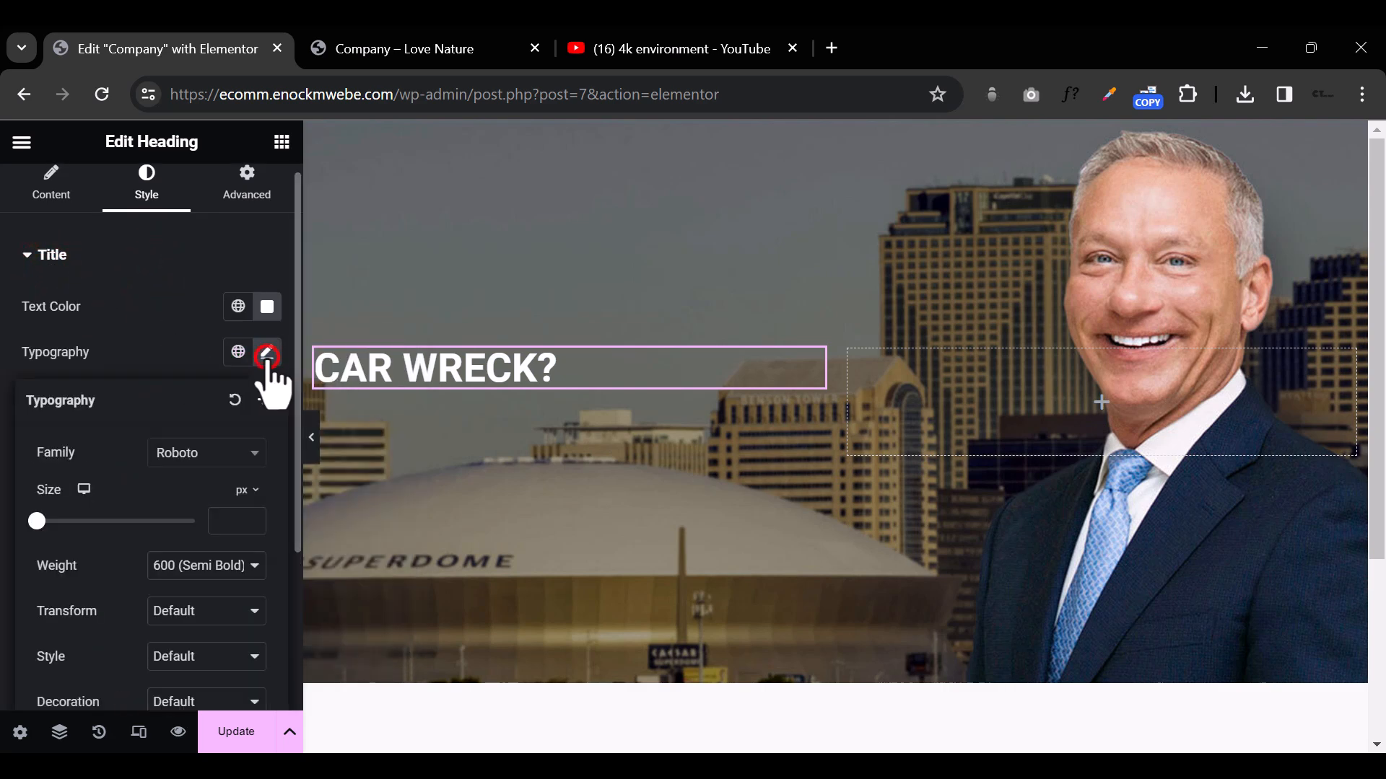
click(209, 452)
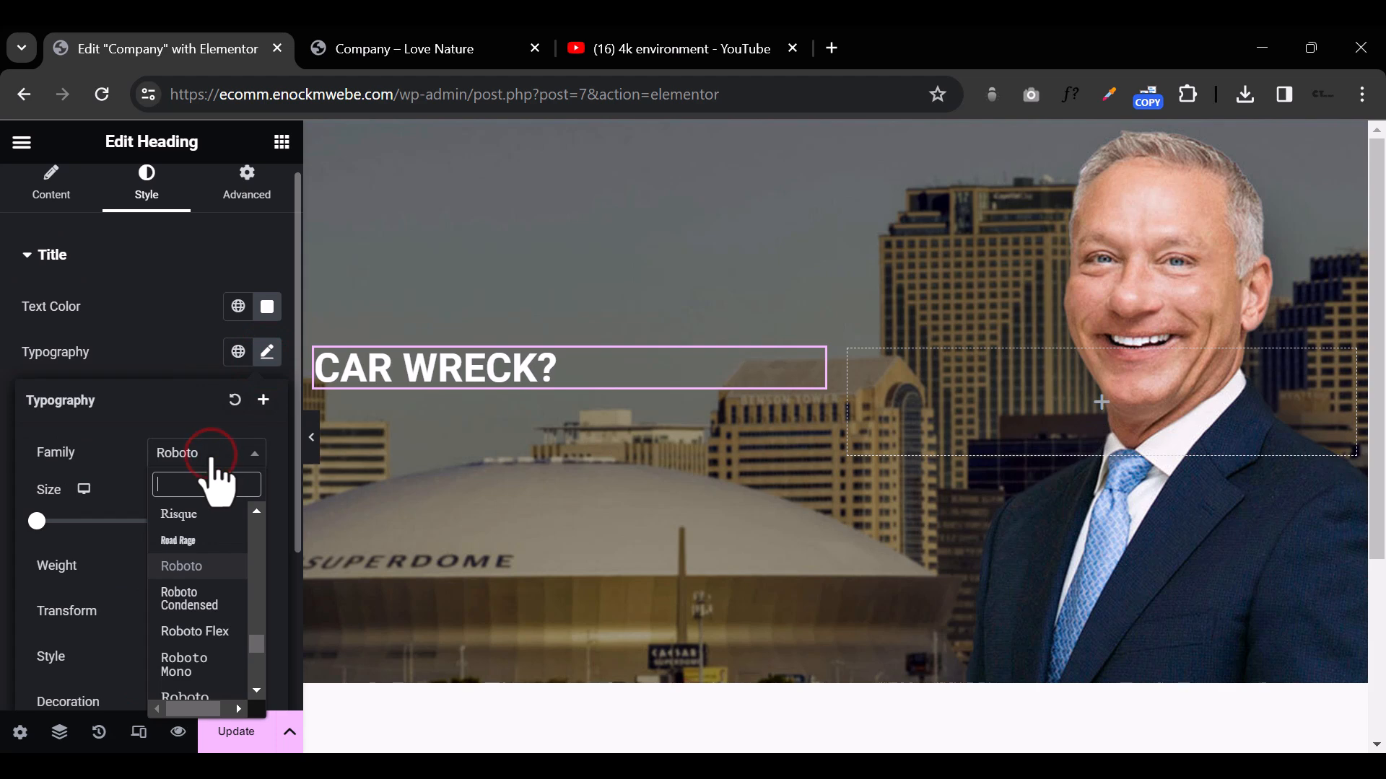
text(MONTSE)
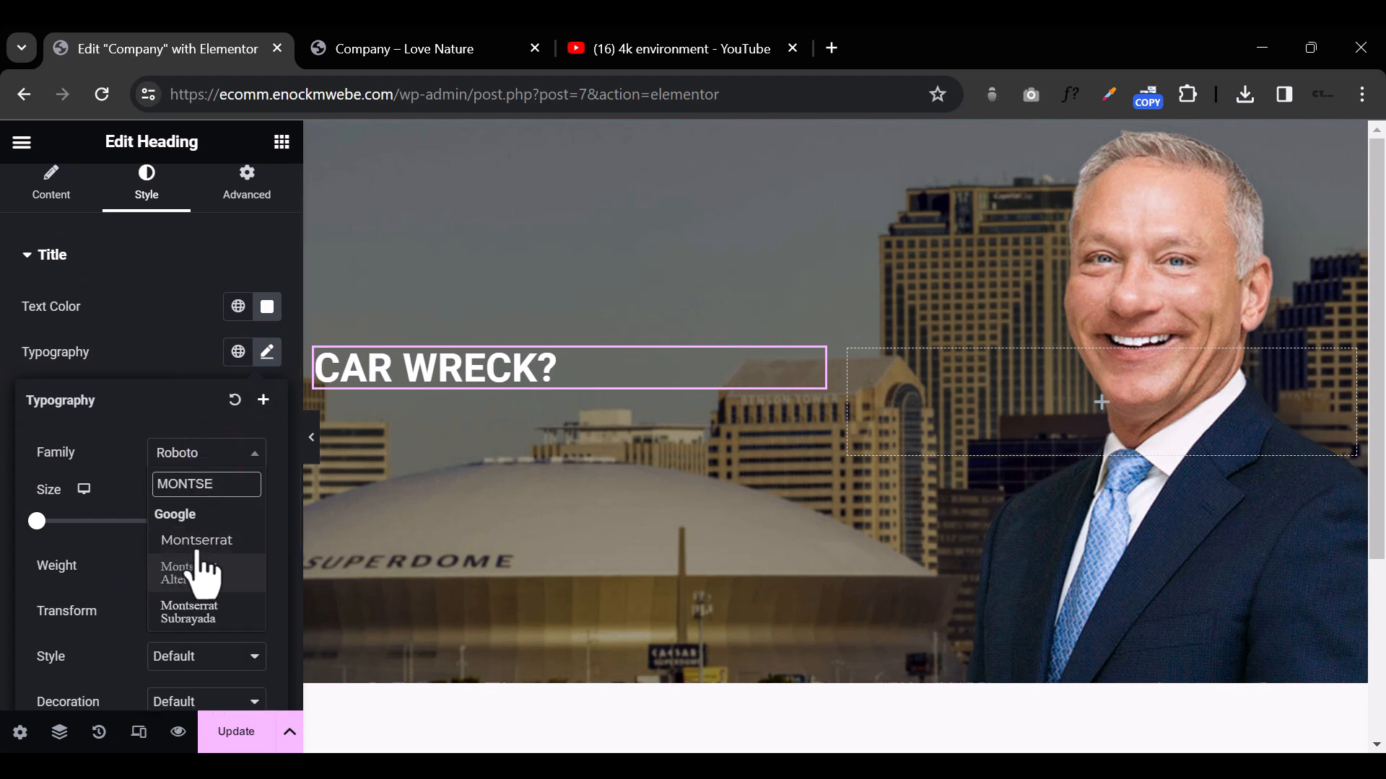
click(194, 544)
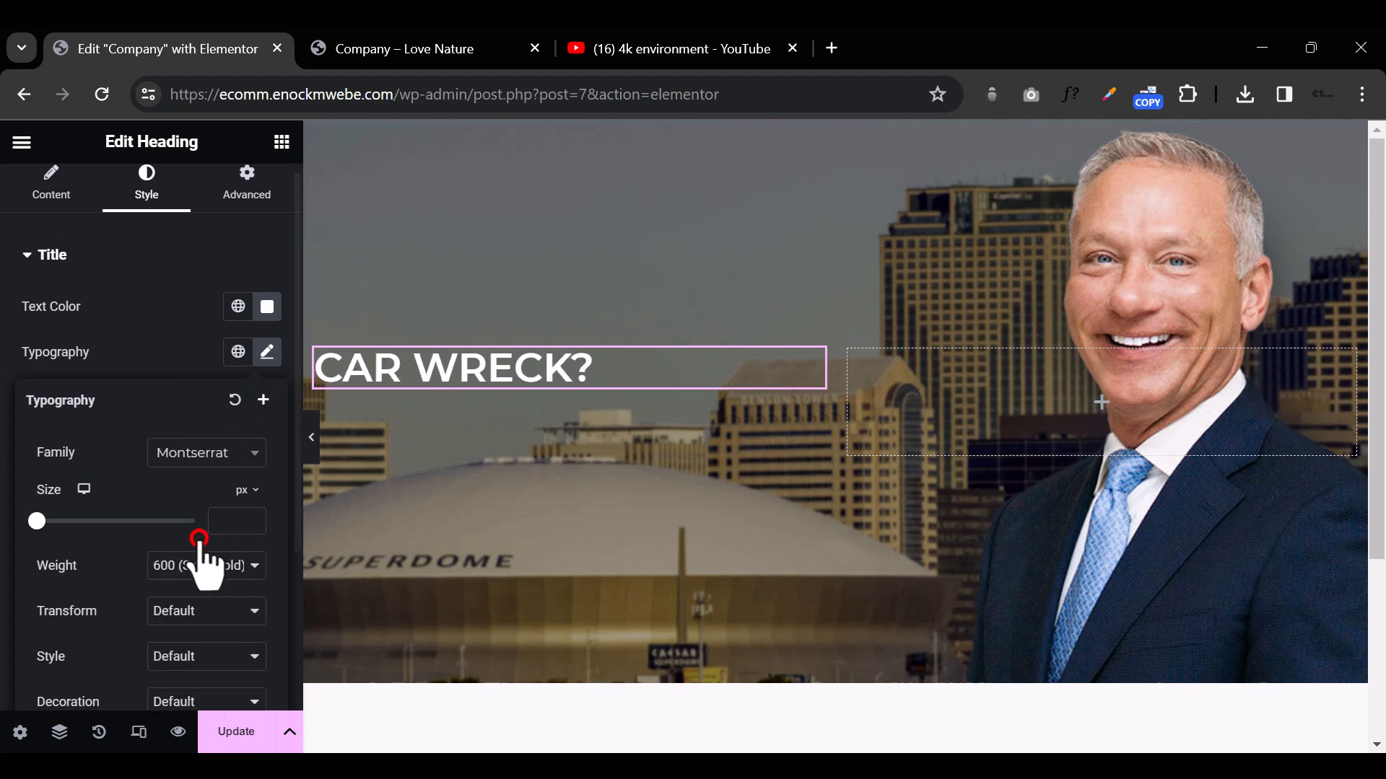
click(229, 521)
key(alt+Tab)
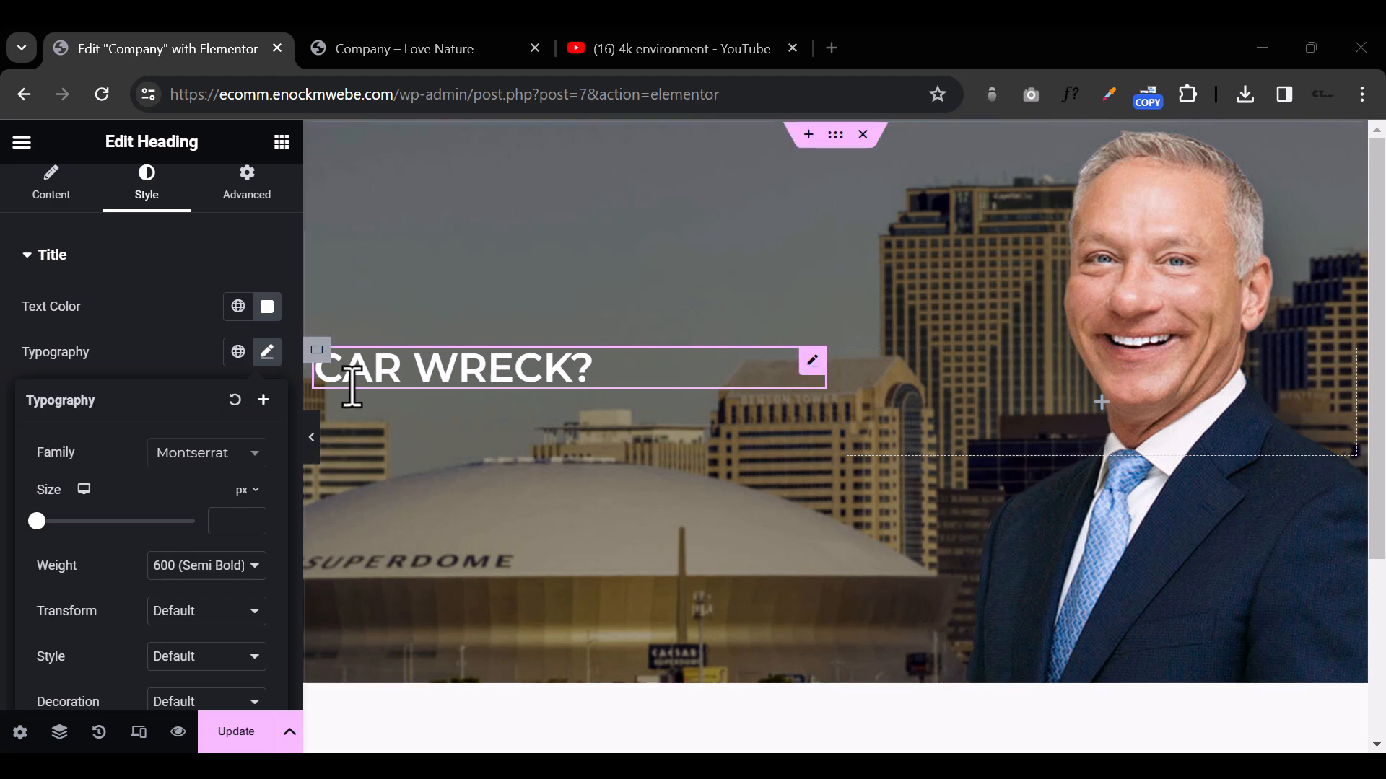
click(230, 522)
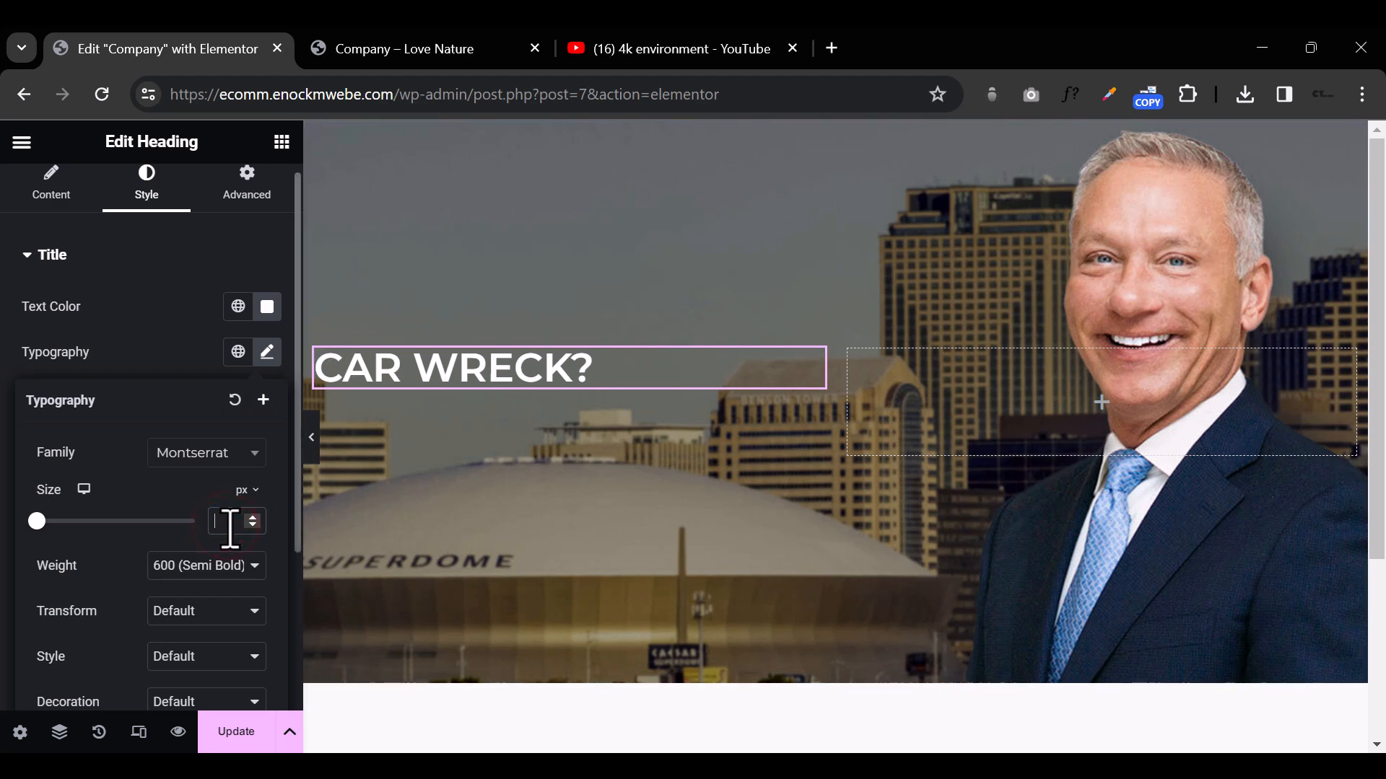
text(36)
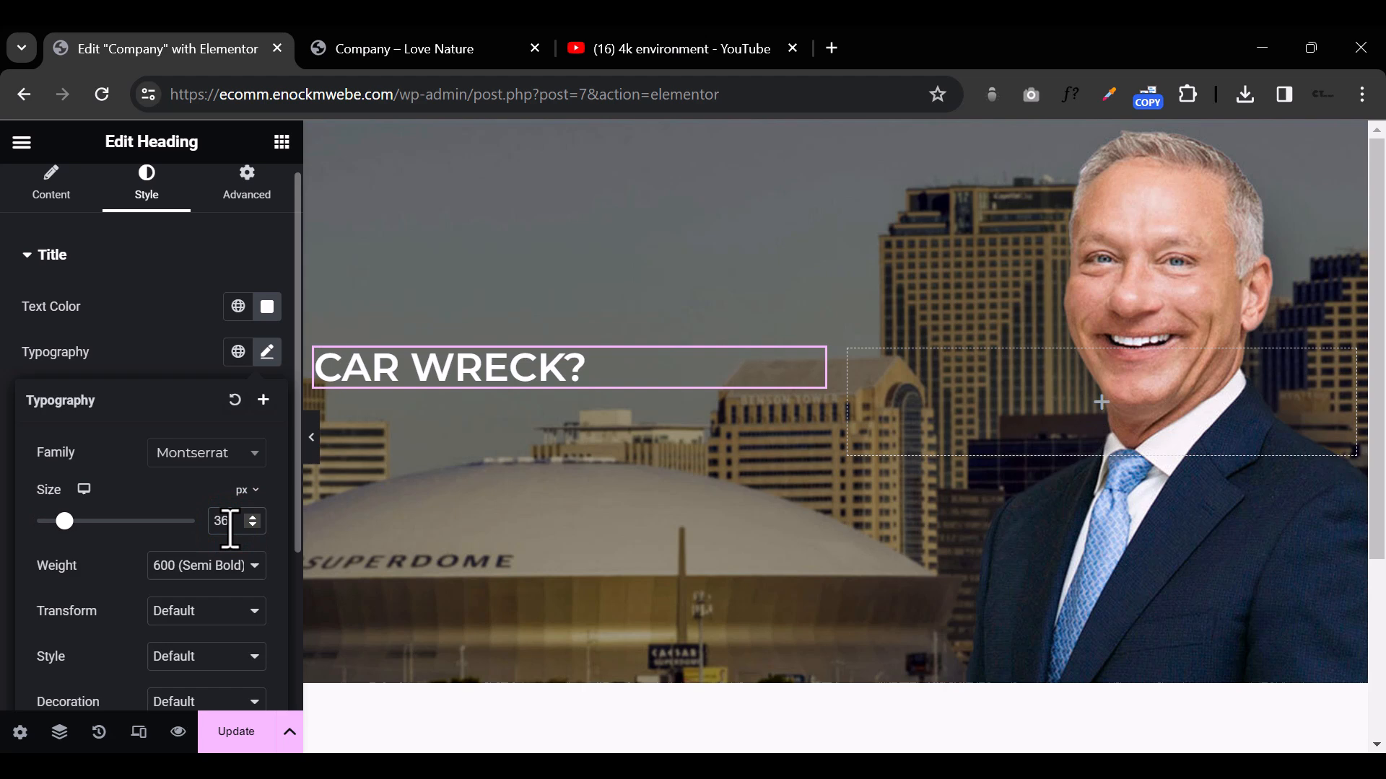
Step: Compare the 400 (Normal) and 900 (Black) font weights on the heading and keep 400 (Normal)
click(238, 574)
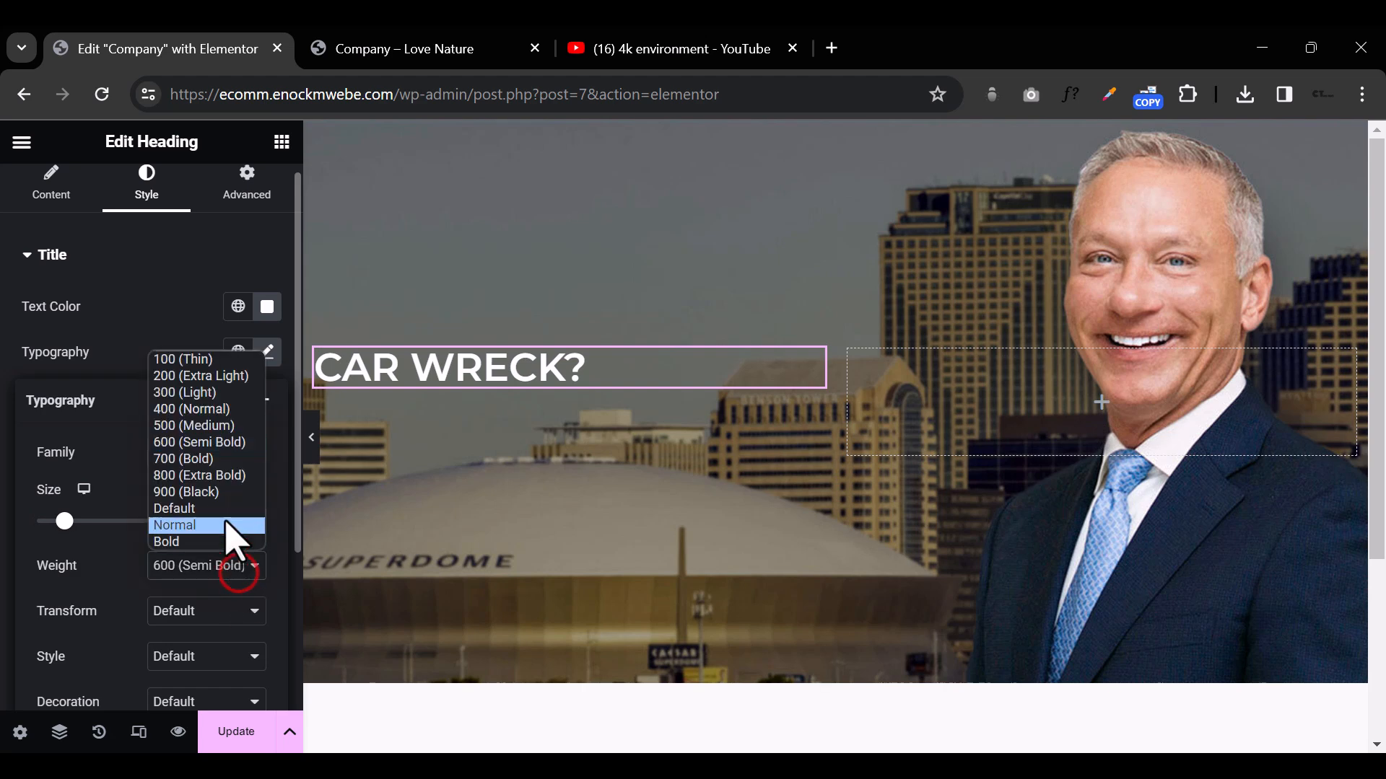
click(231, 409)
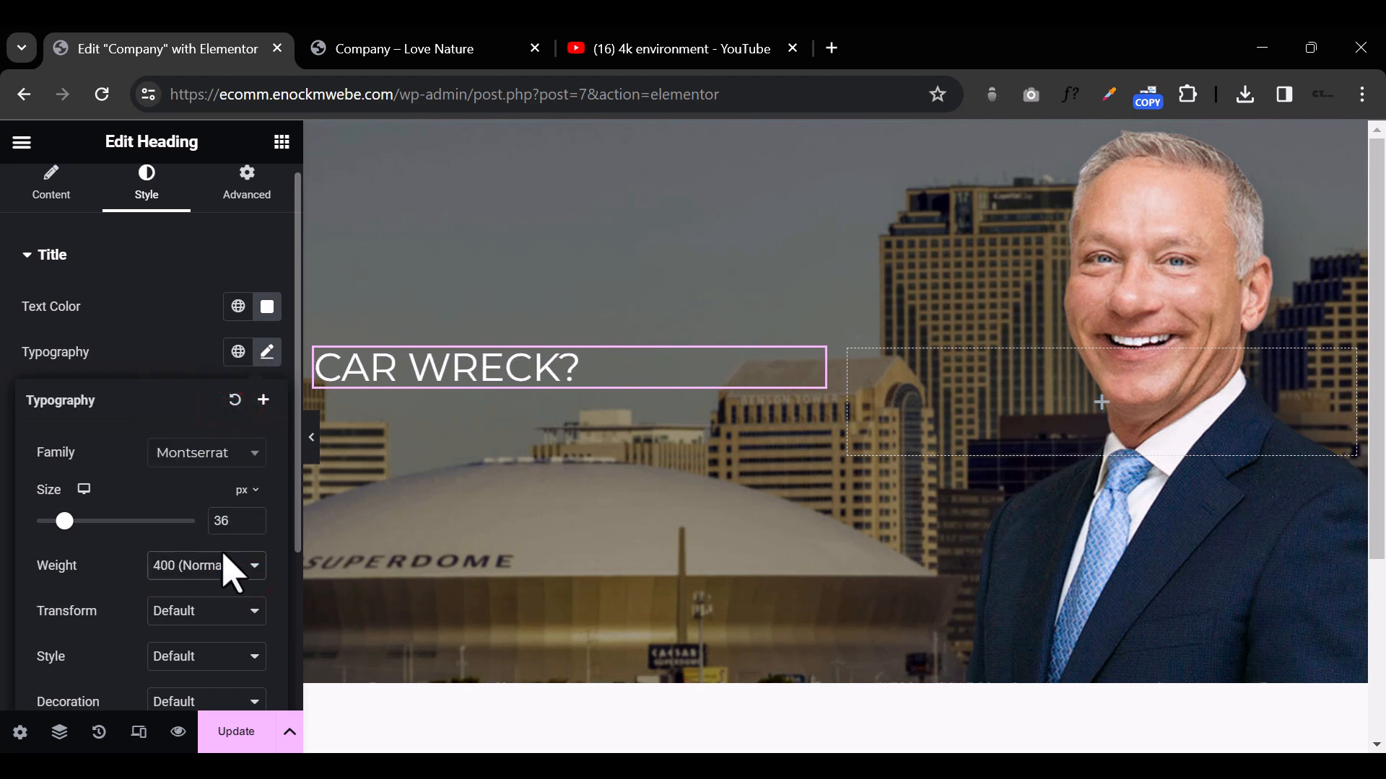
click(216, 574)
click(223, 496)
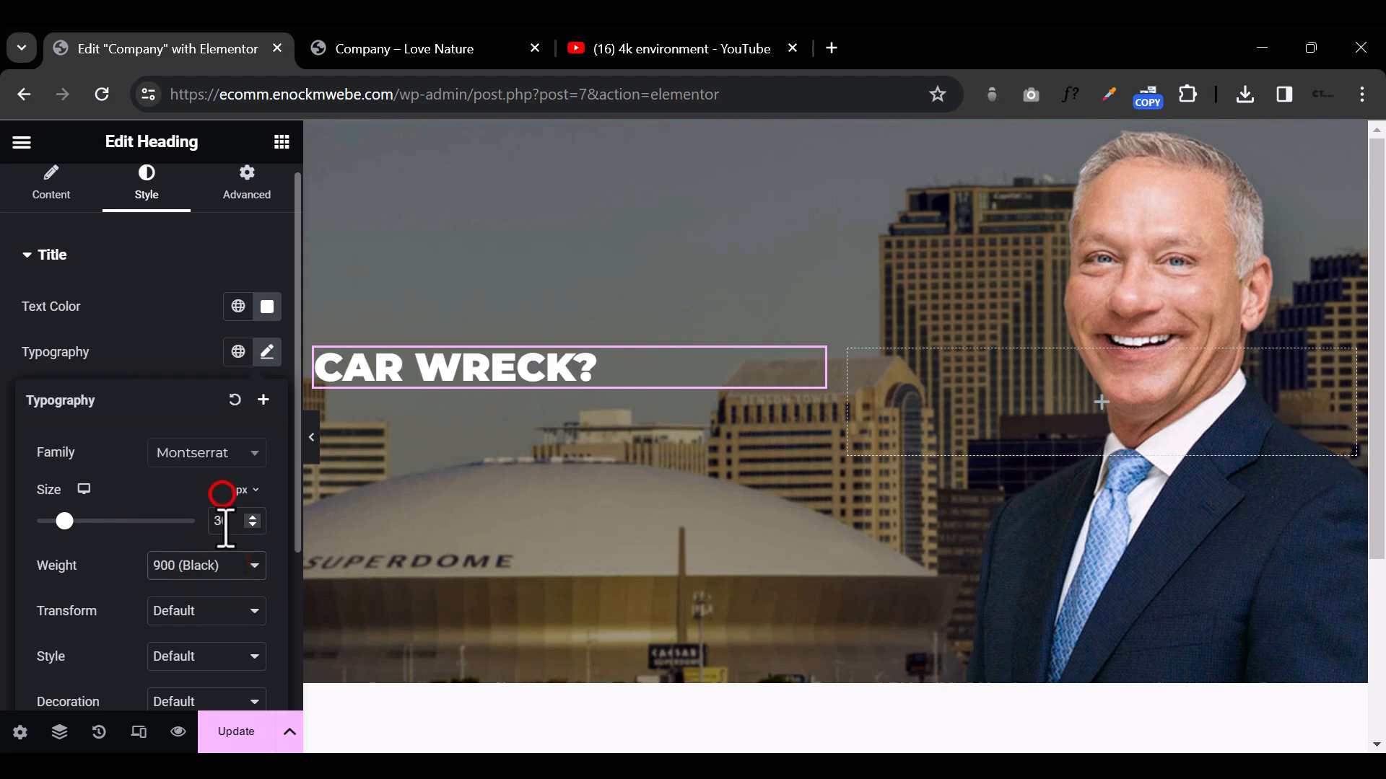
click(218, 568)
click(229, 409)
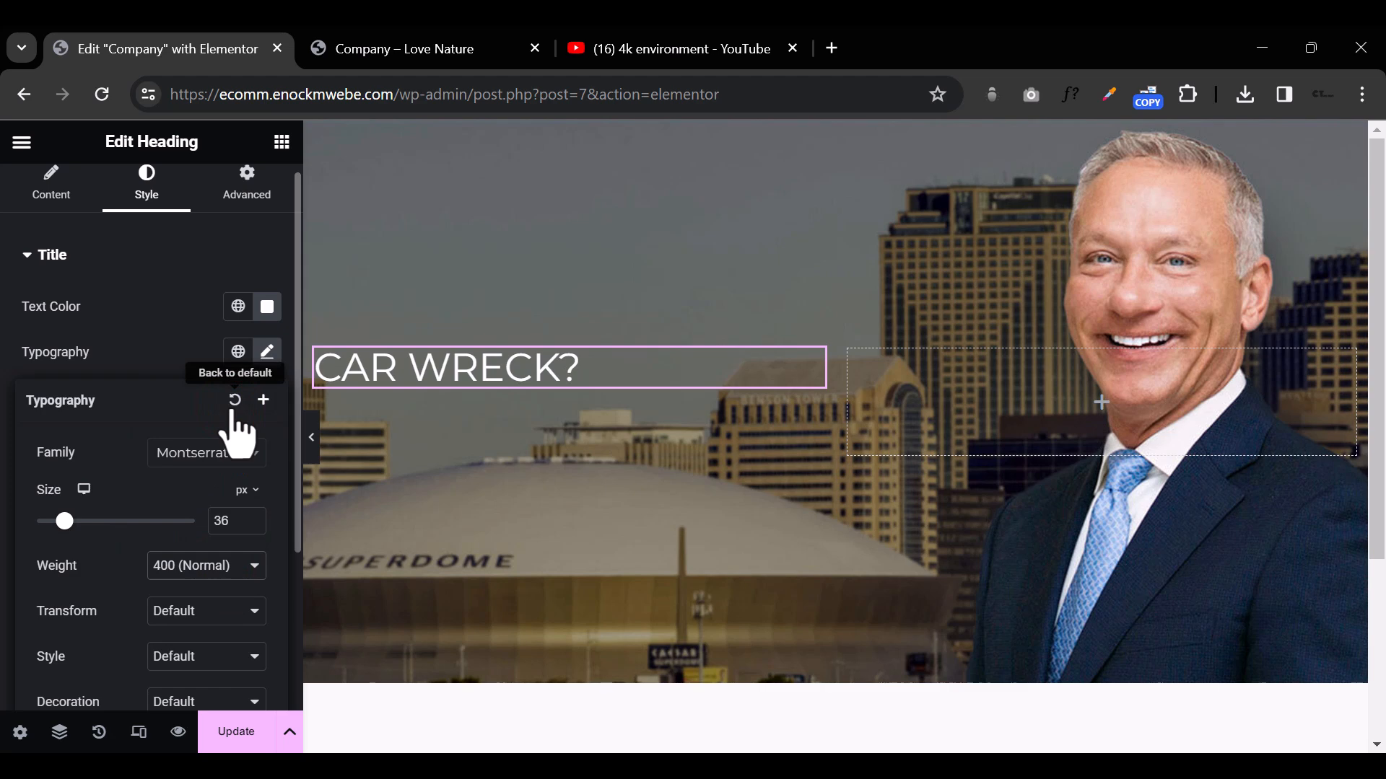
click(506, 371)
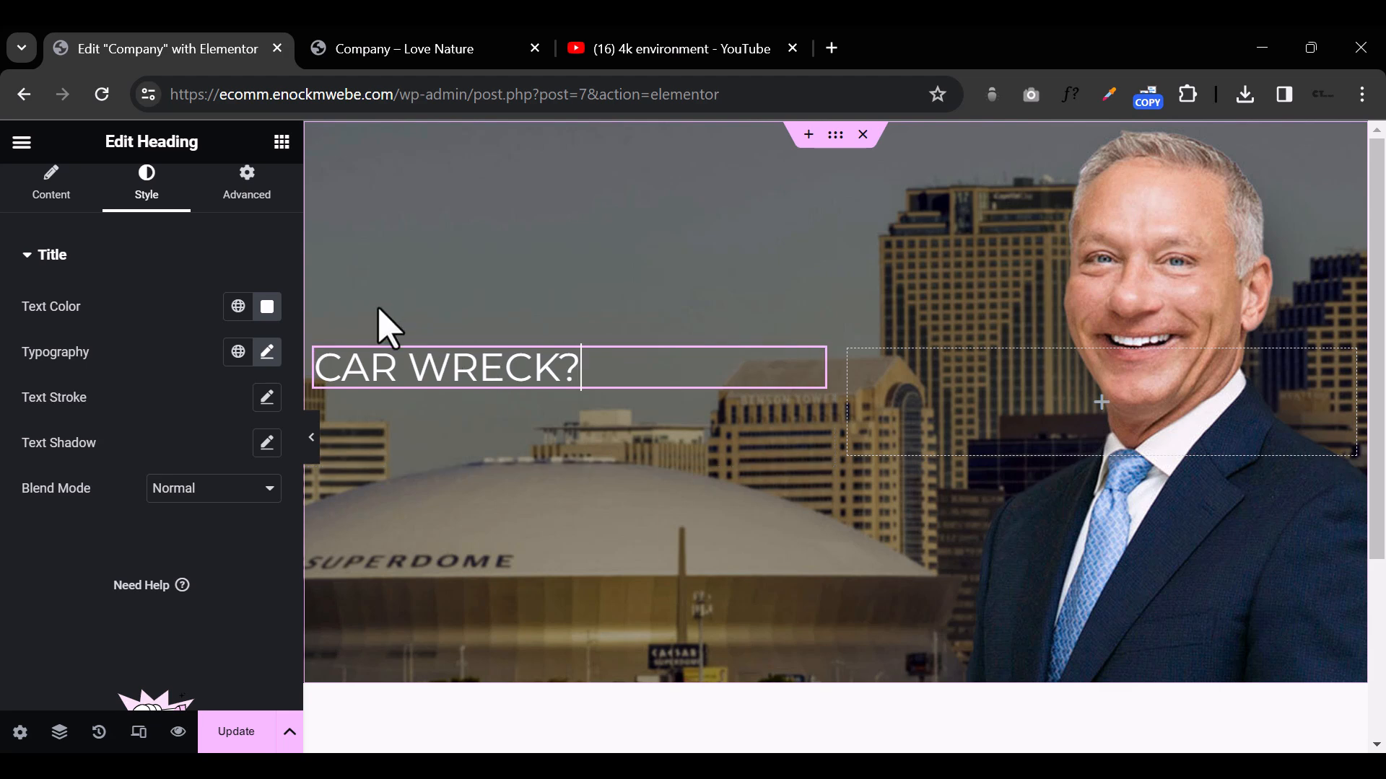
Step: Set the Primary system font's family to Montserrat in the site-wide Global Fonts settings
click(22, 143)
click(87, 237)
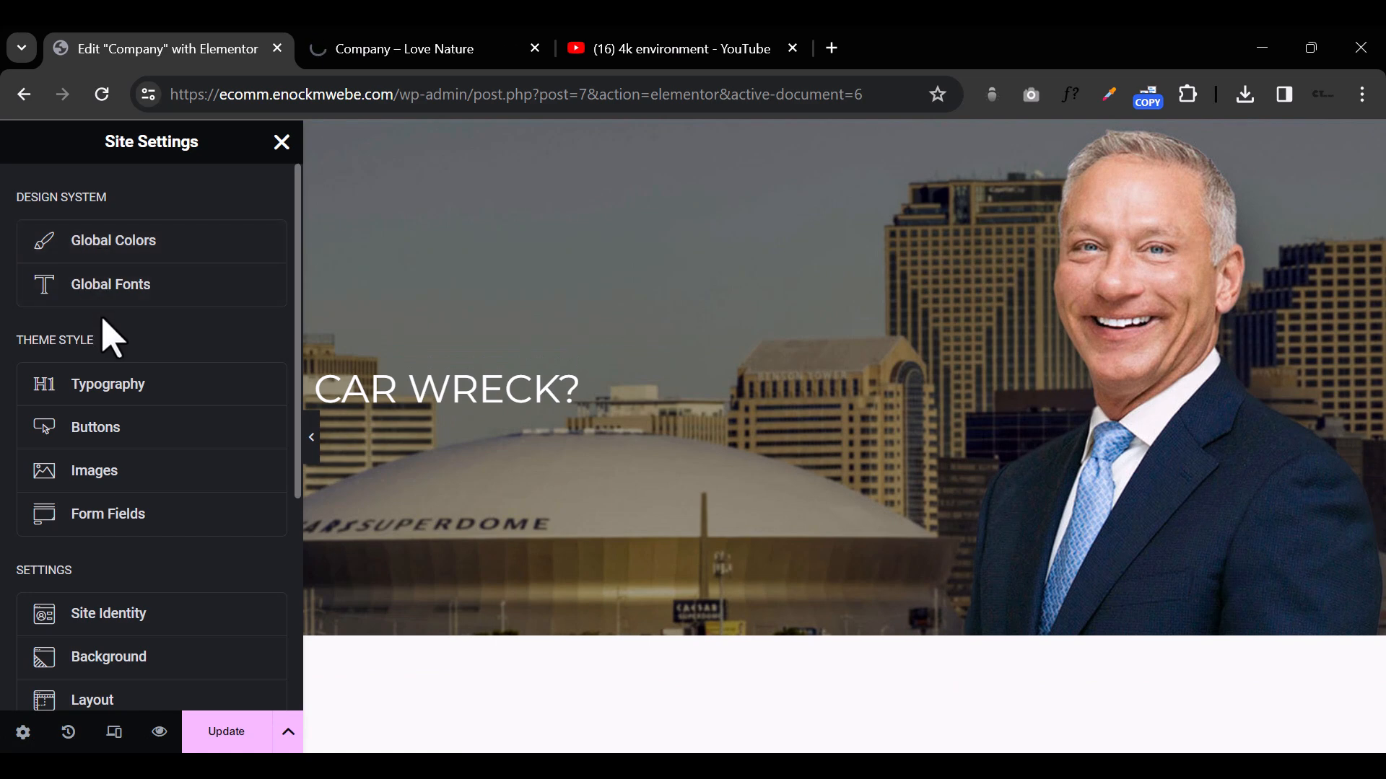
click(130, 282)
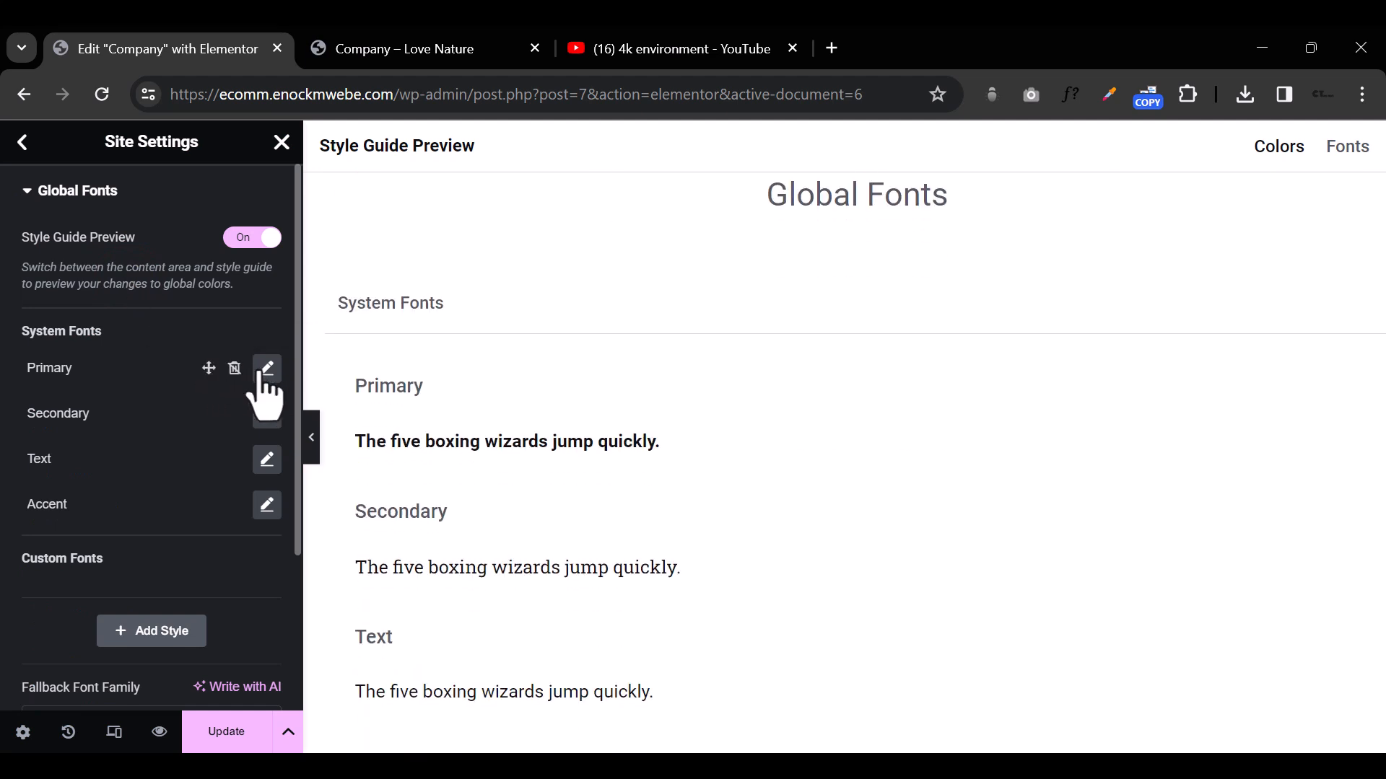
click(264, 370)
click(200, 466)
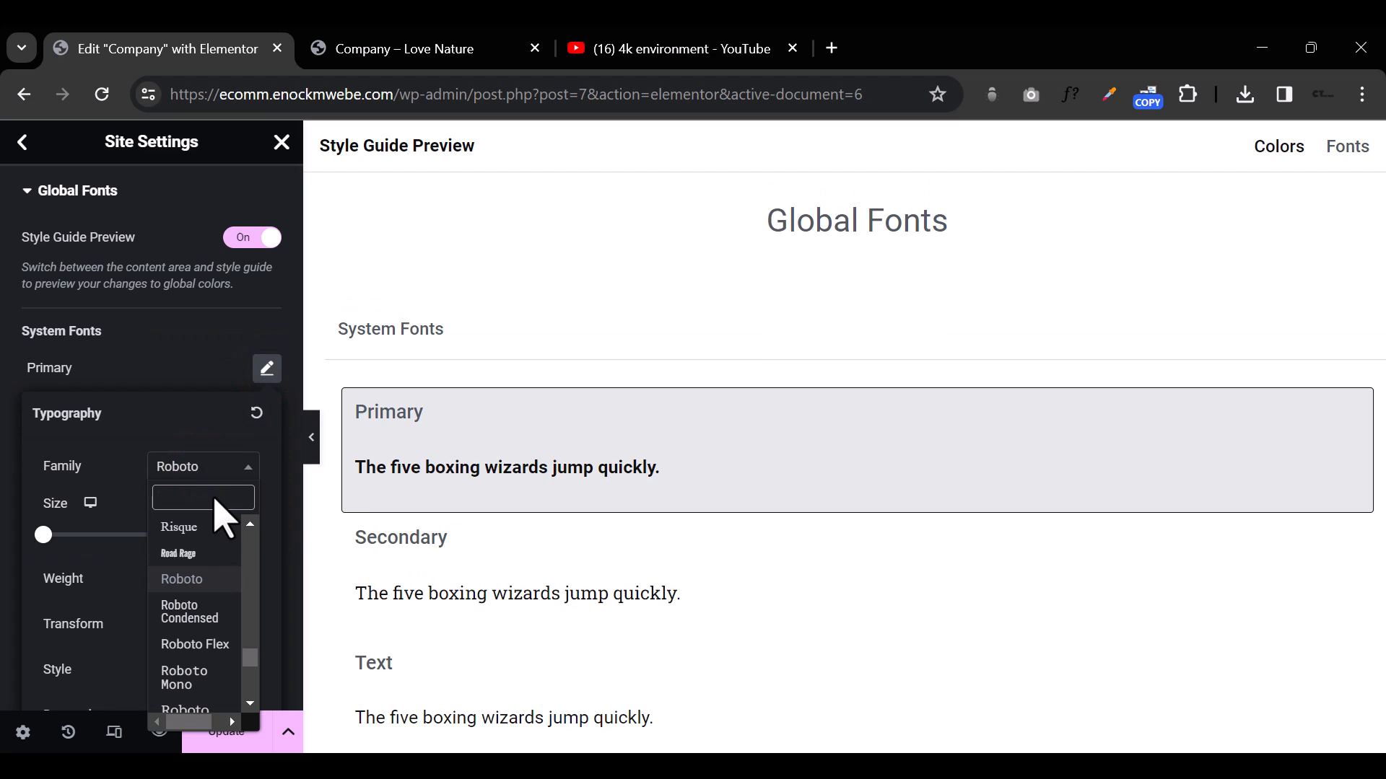
text(MONTS)
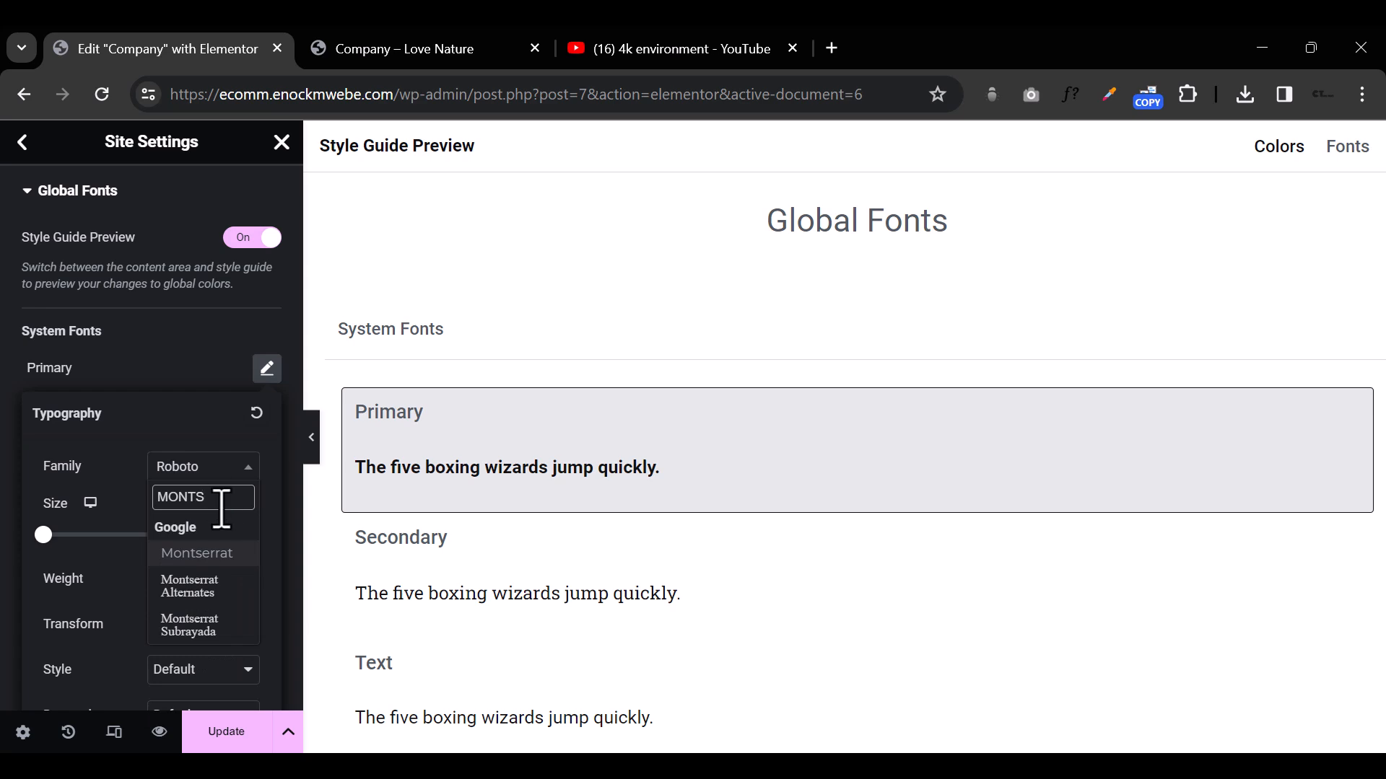
click(220, 554)
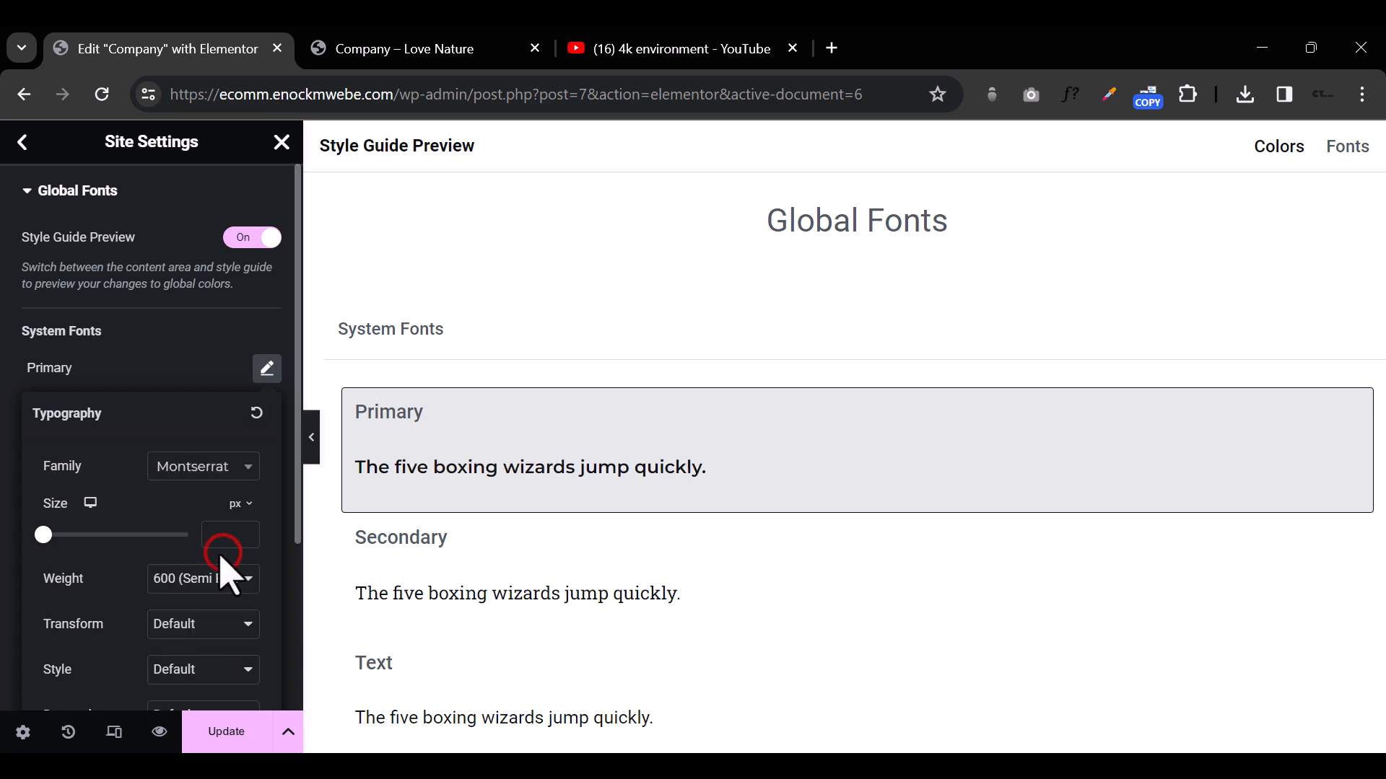
click(185, 333)
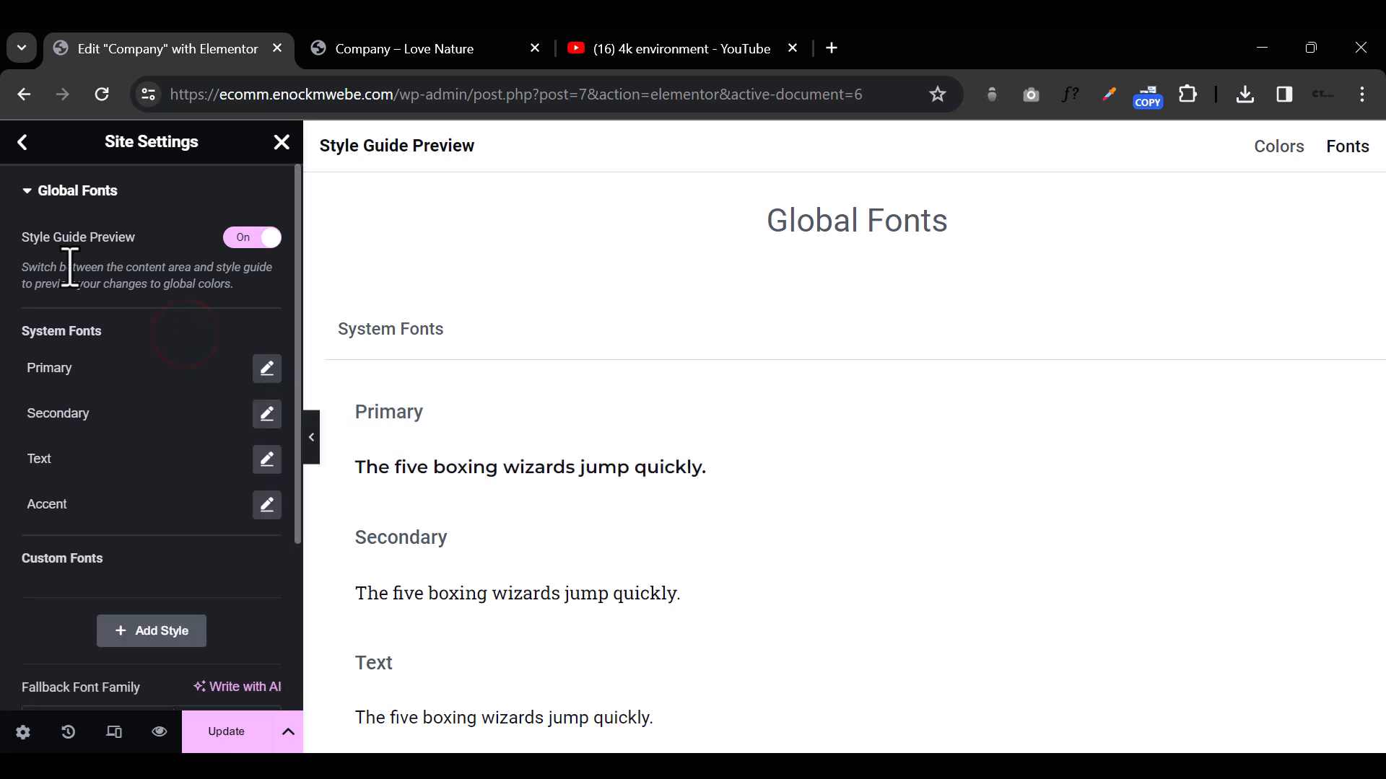
Step: Leave the Global Fonts settings and save the changes made to them
click(23, 143)
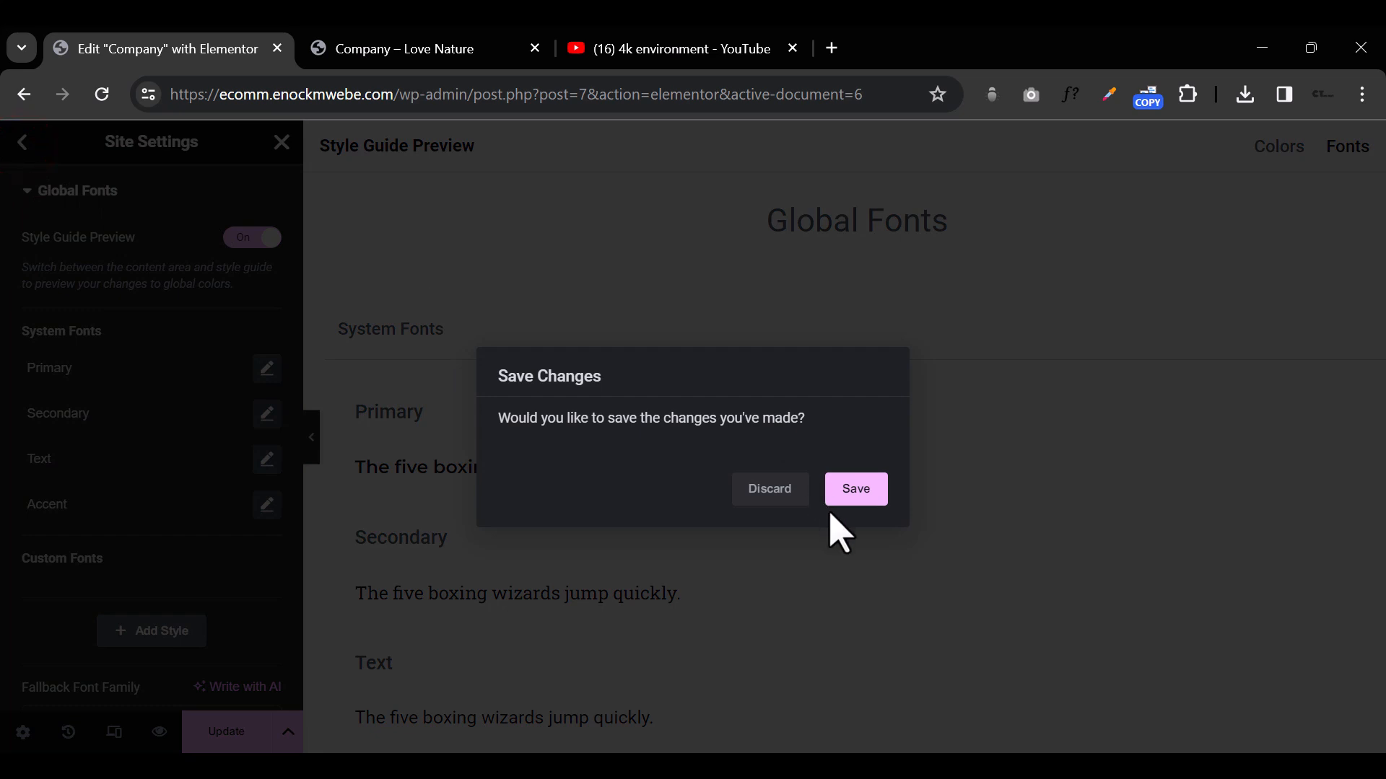
click(1033, 382)
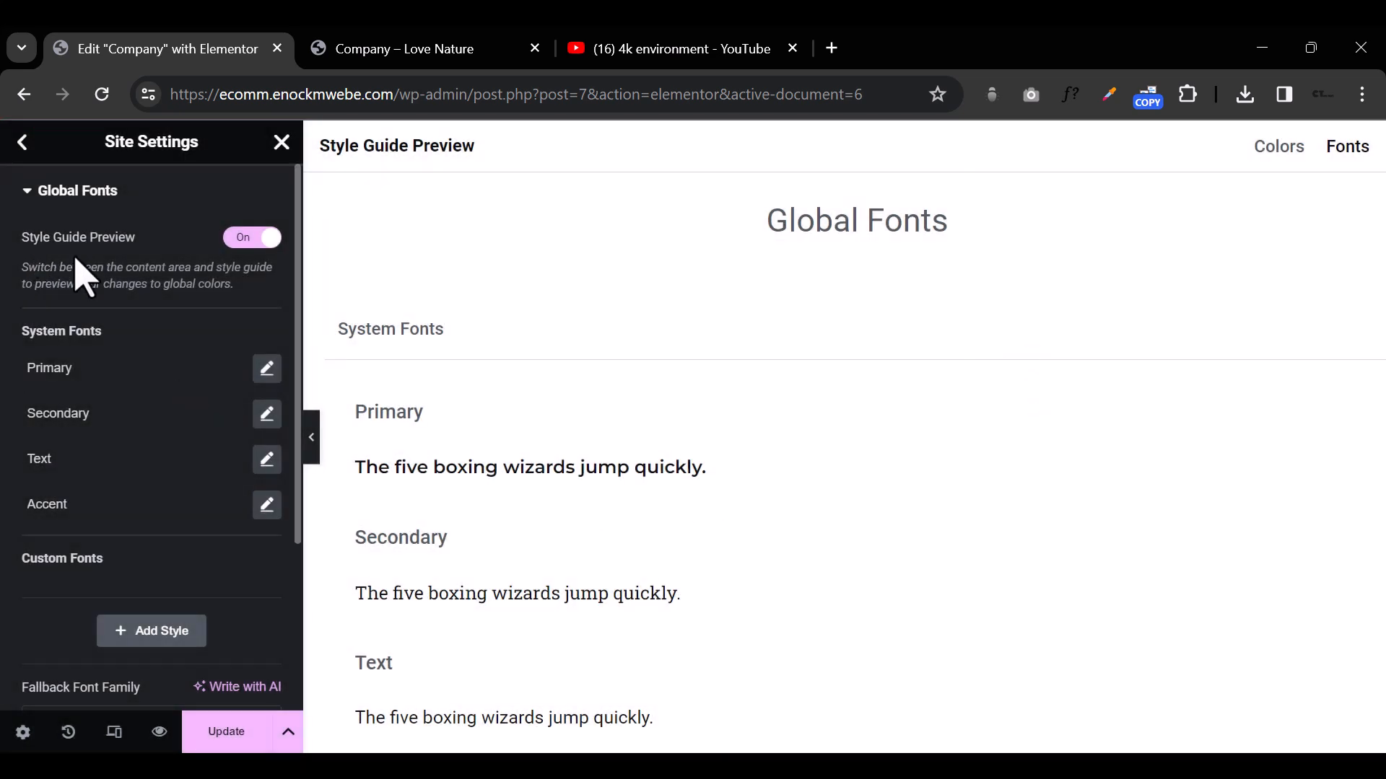
scroll(192, 404, down, 3)
scroll(192, 404, up, 3)
click(25, 144)
click(863, 491)
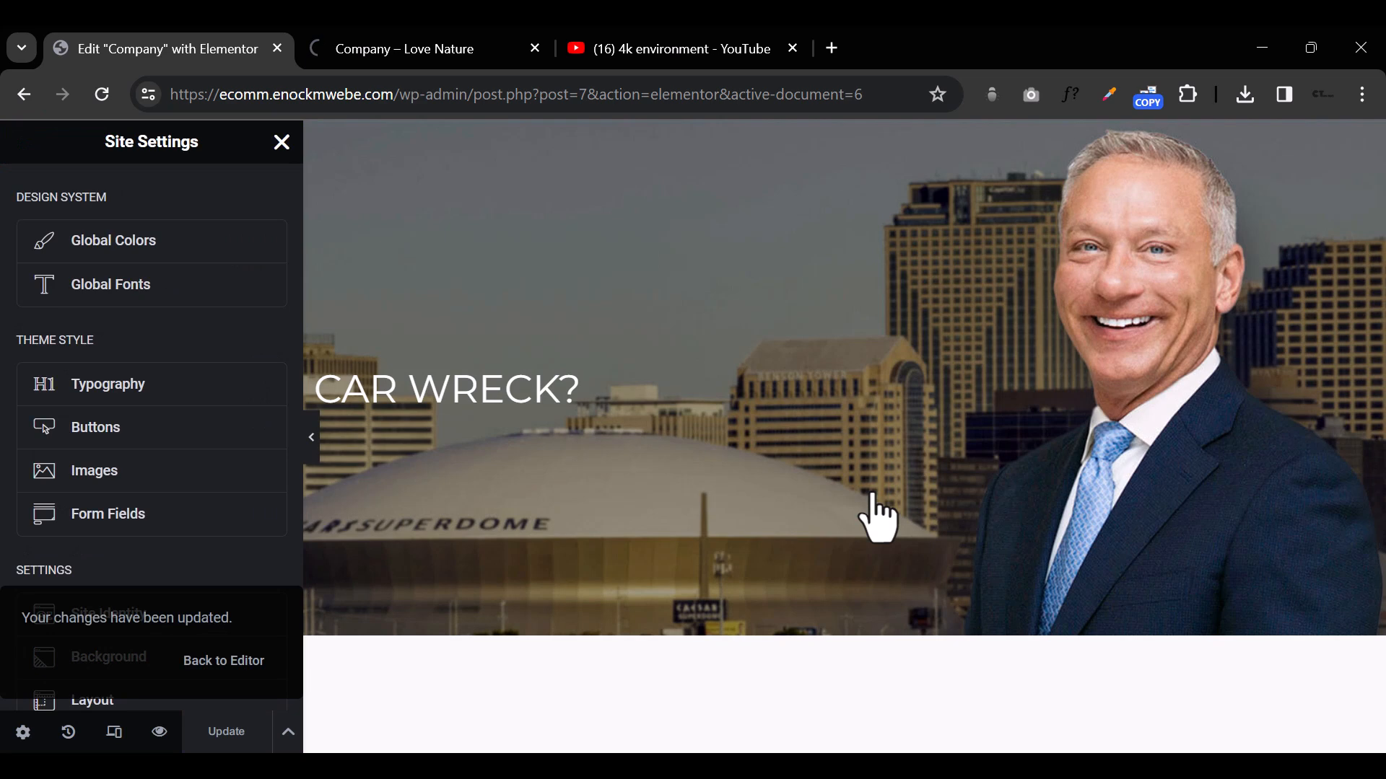
Step: Set the Body font family to Montserrat in the theme style's Typography settings
click(142, 389)
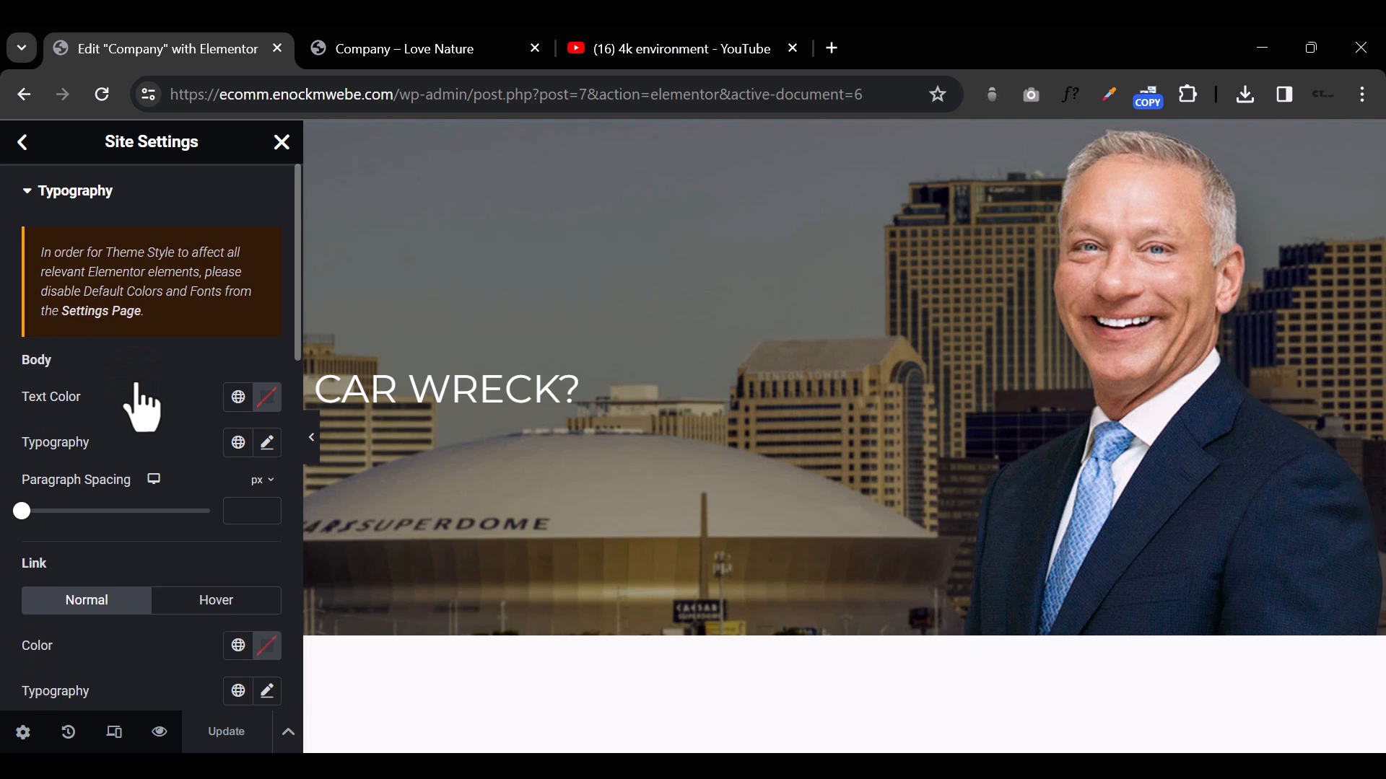
click(273, 447)
click(173, 552)
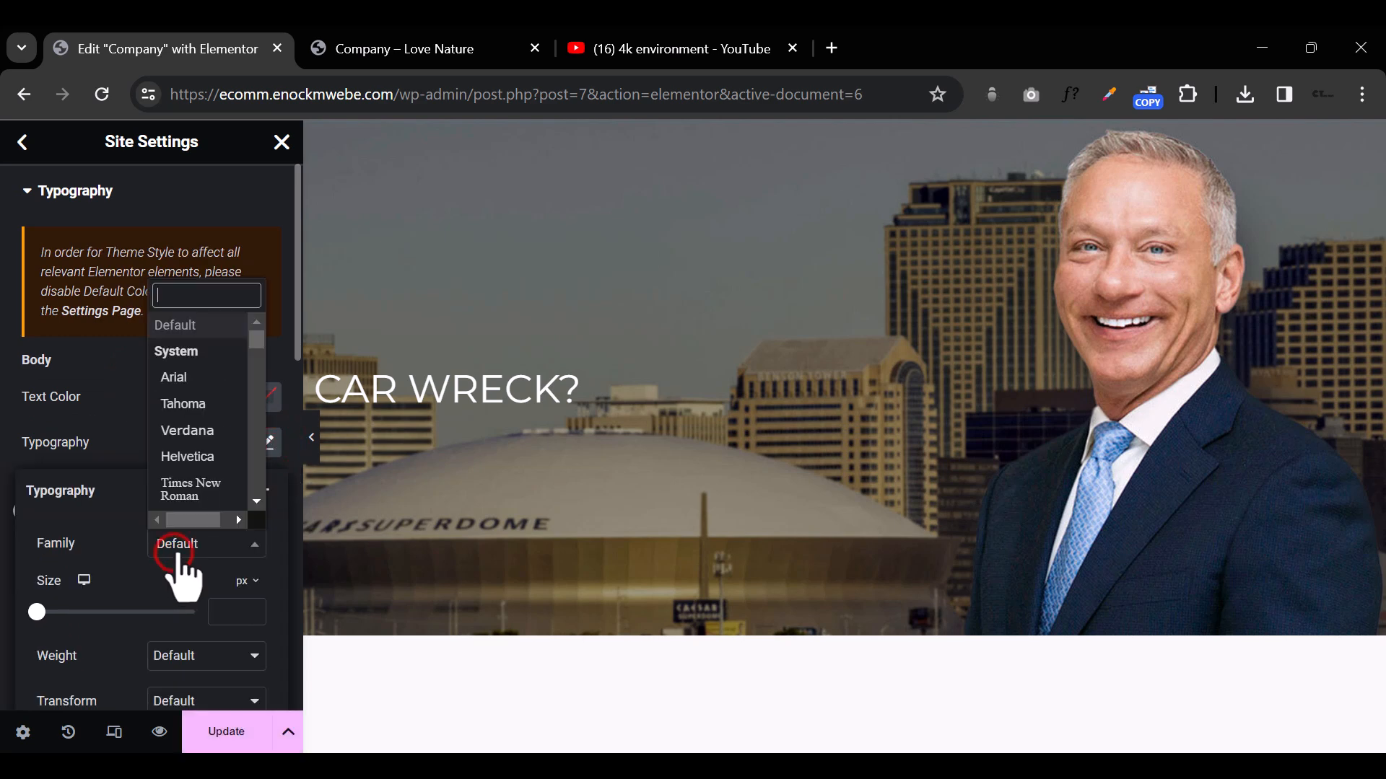
text(MONTS)
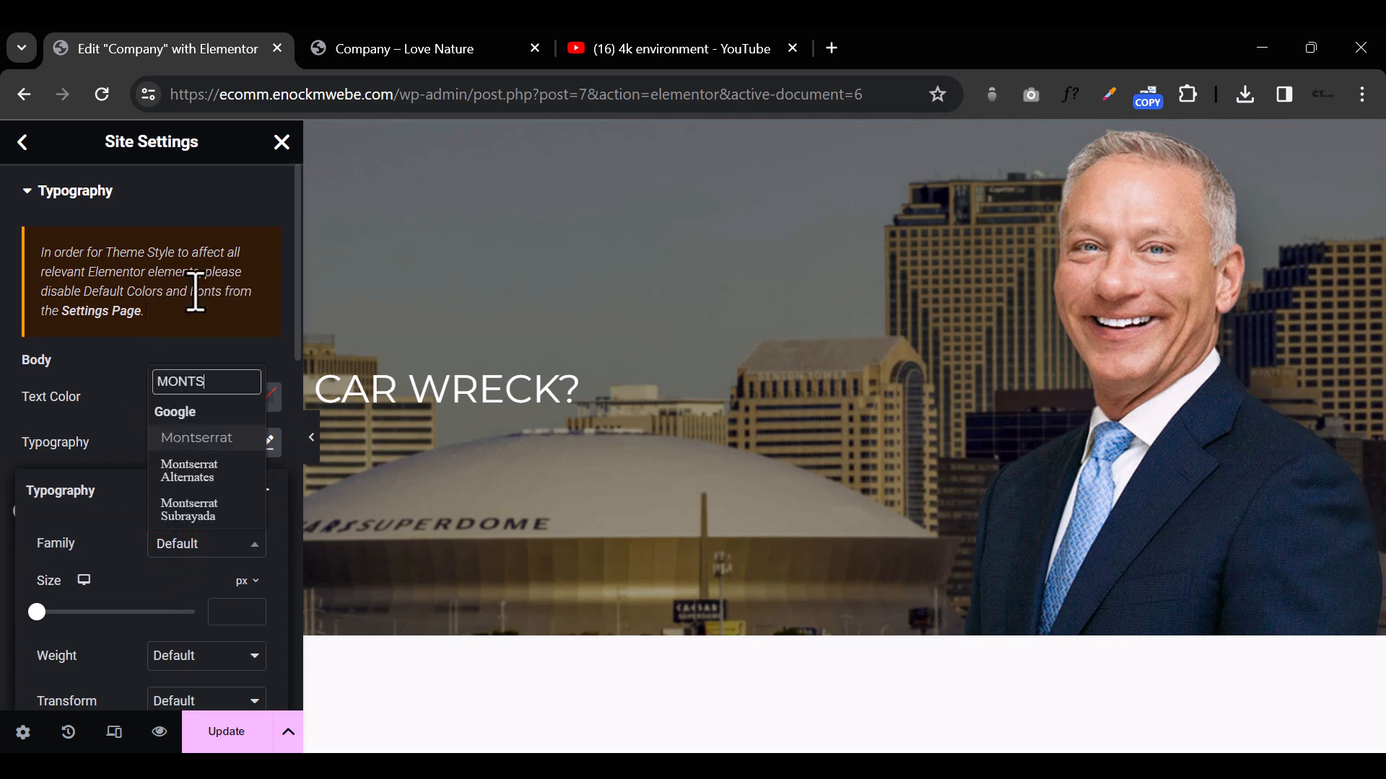
click(222, 442)
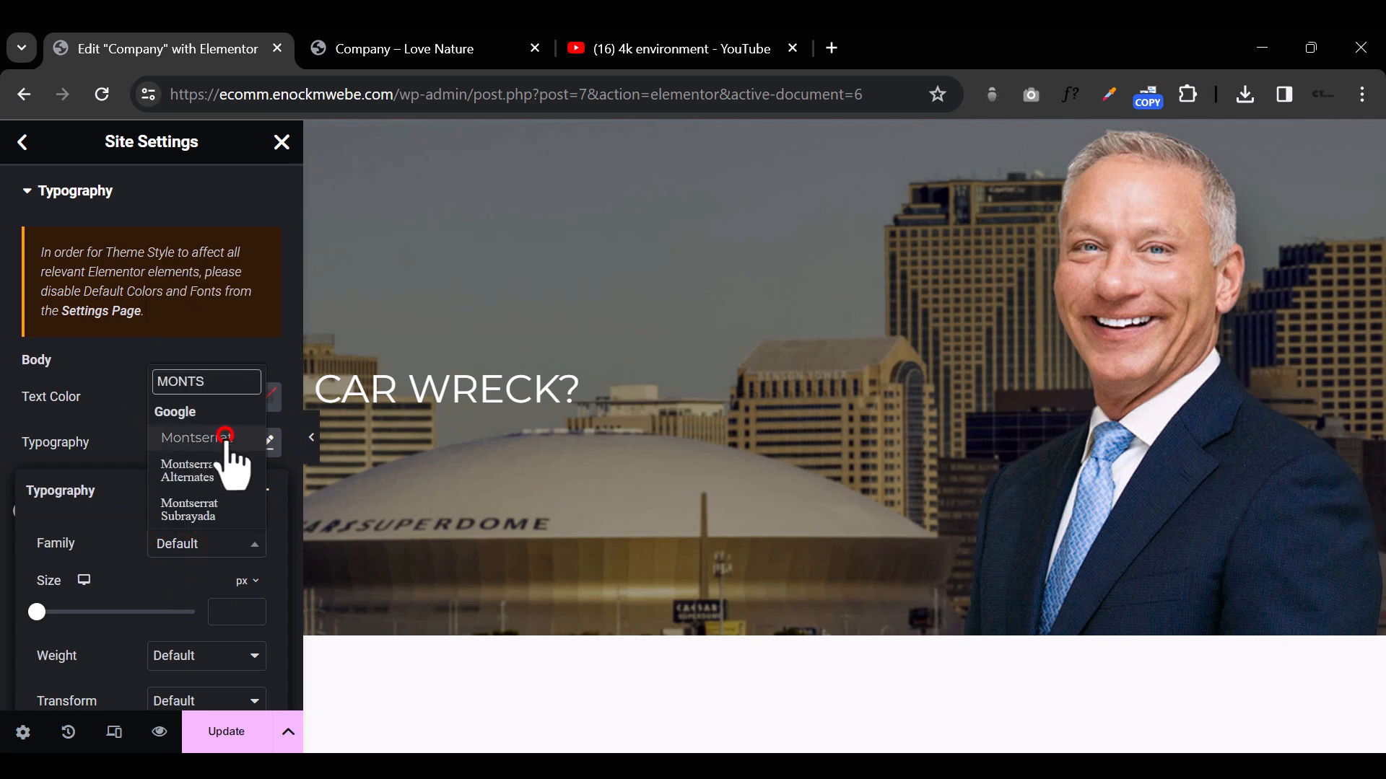
click(195, 190)
click(101, 194)
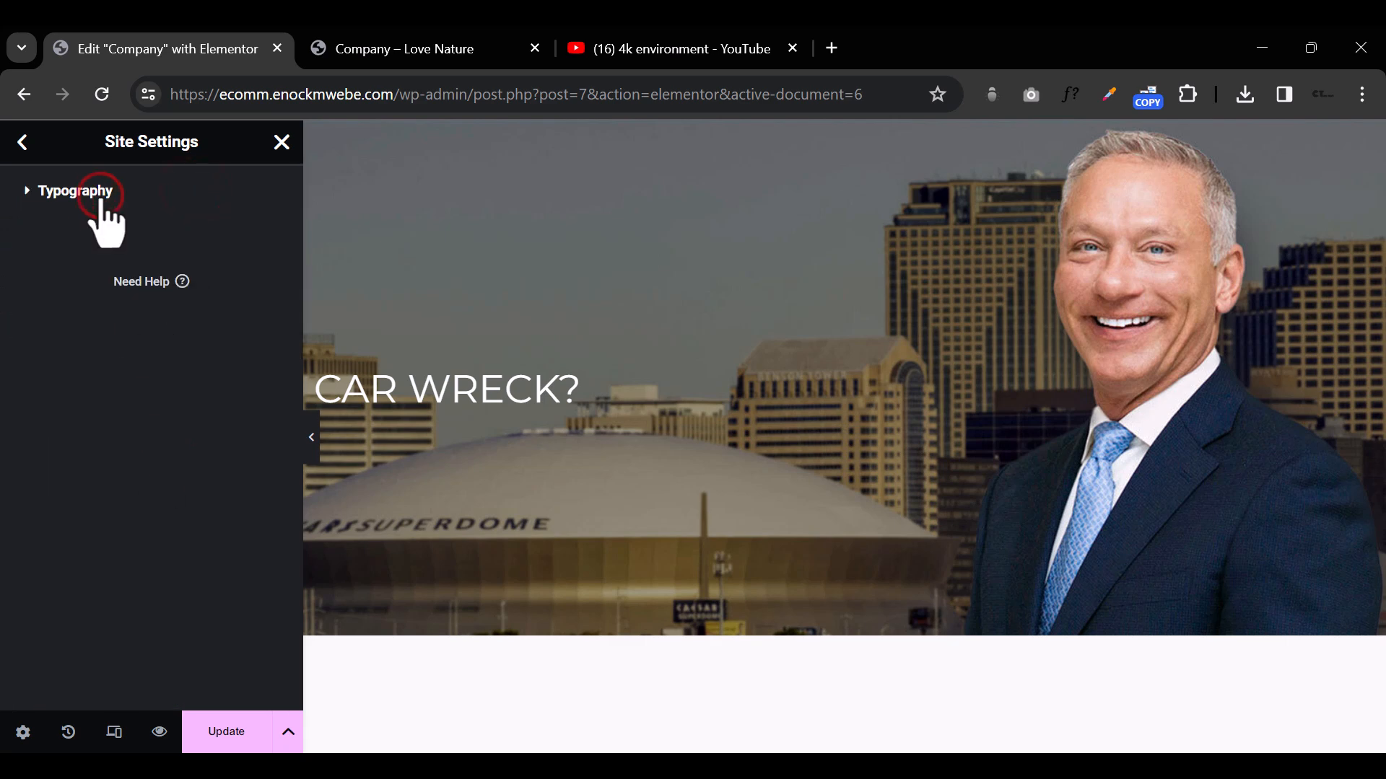
click(26, 189)
click(26, 187)
click(27, 192)
Step: Set the H1 heading font family to Playfair Display in the theme typography
scroll(180, 461, down, 3)
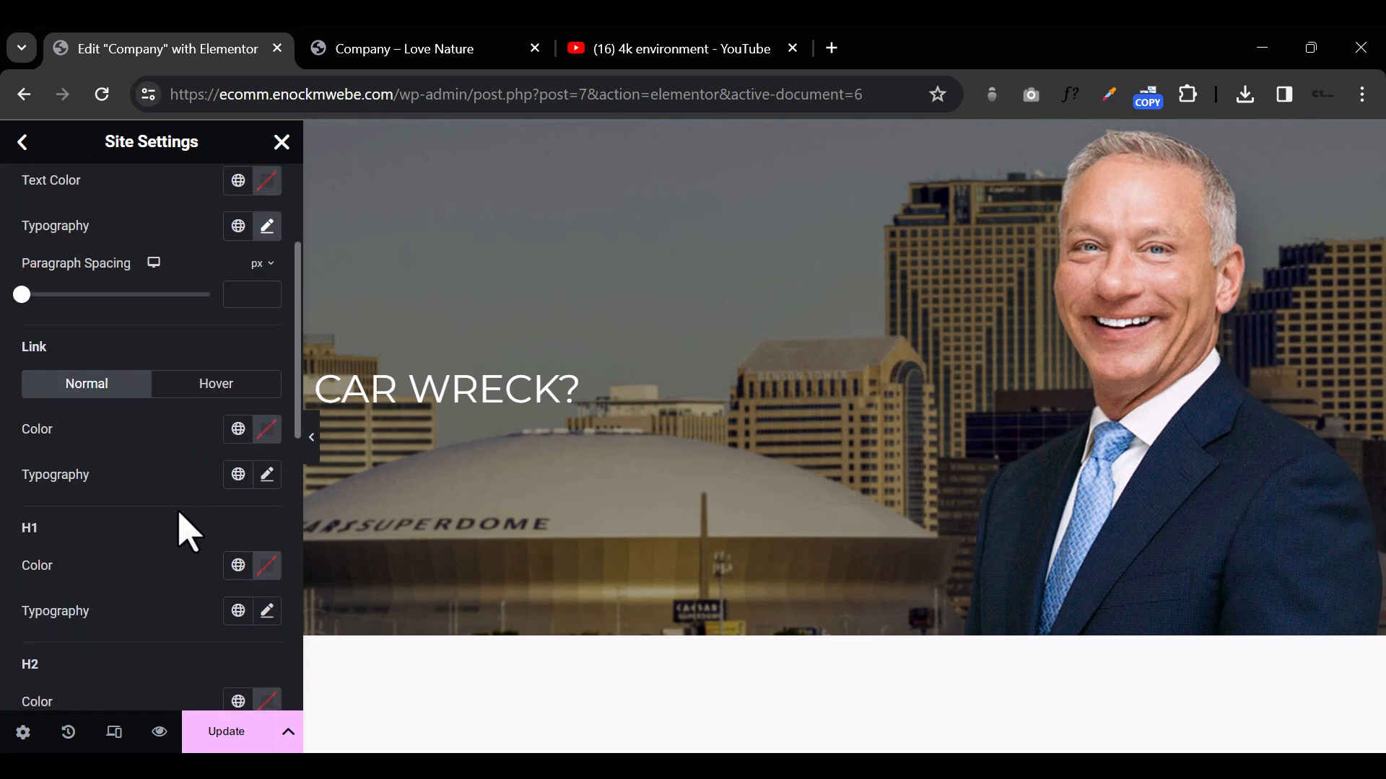
scroll(231, 573, down, 1)
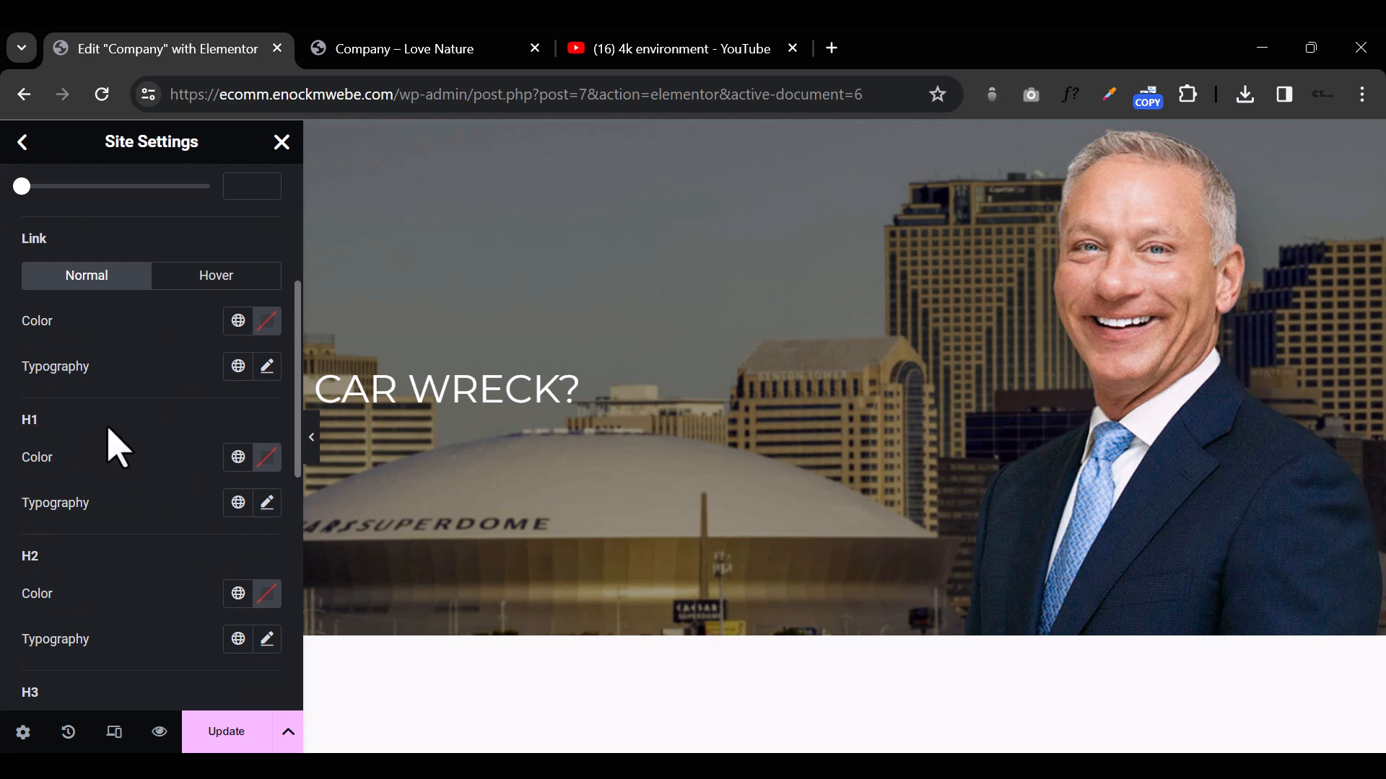
click(267, 503)
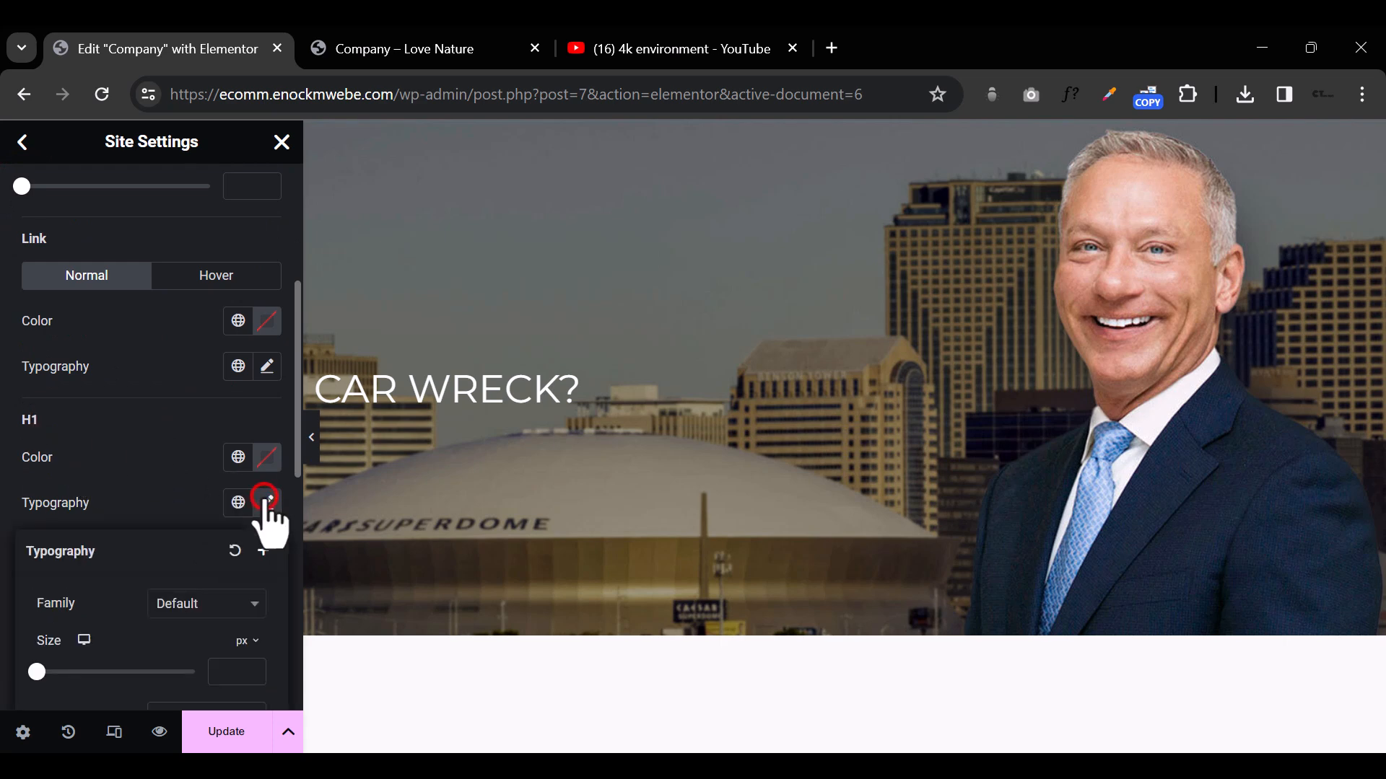
click(201, 599)
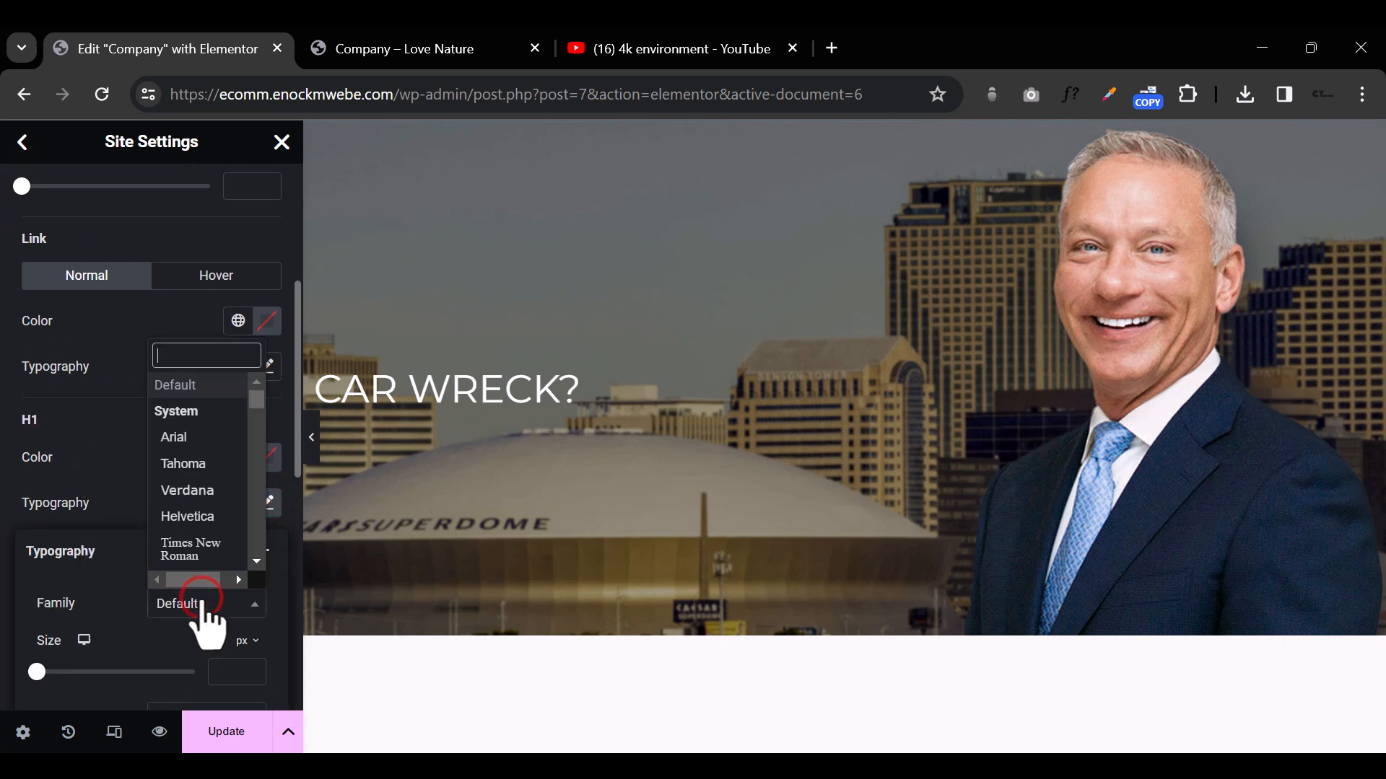
text(PLAY )
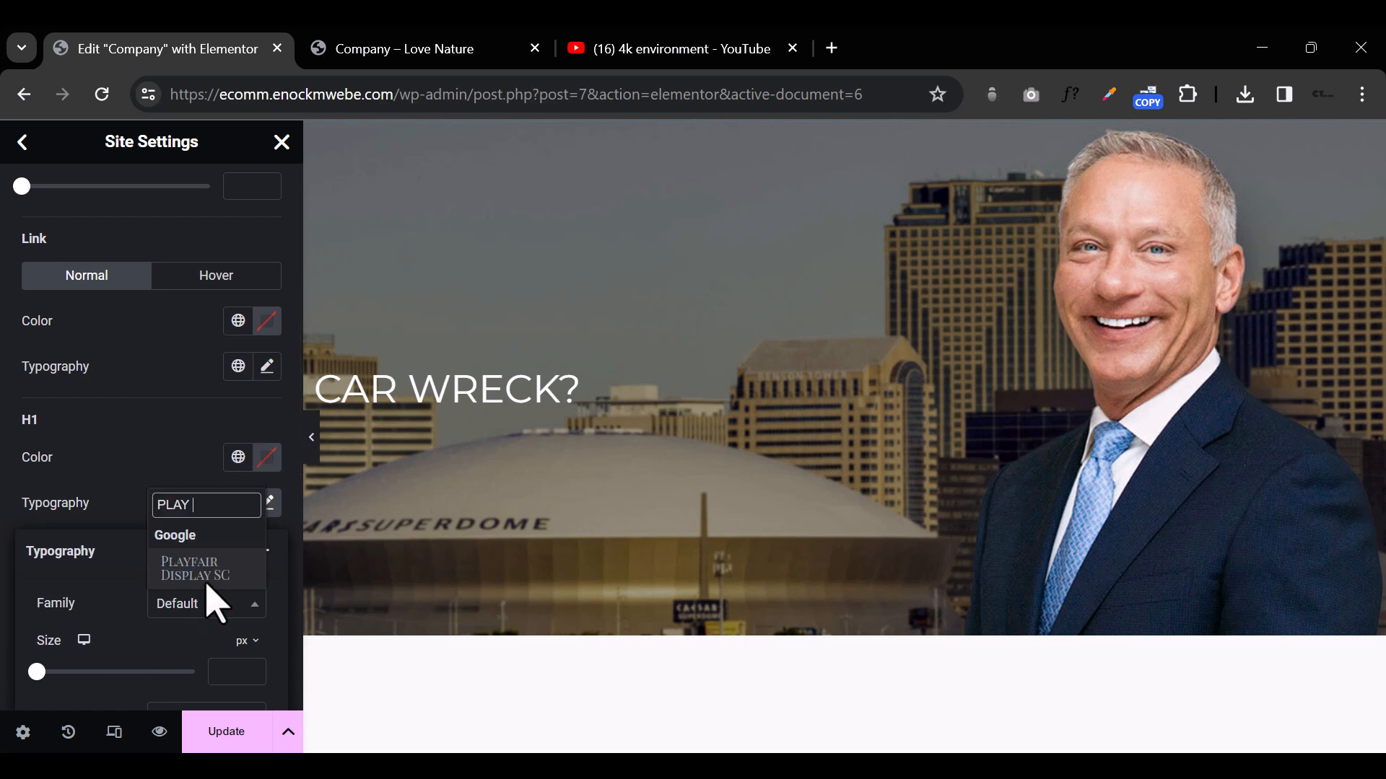
text(D)
key(BackSpace)
key(BackSpace)
text(F)
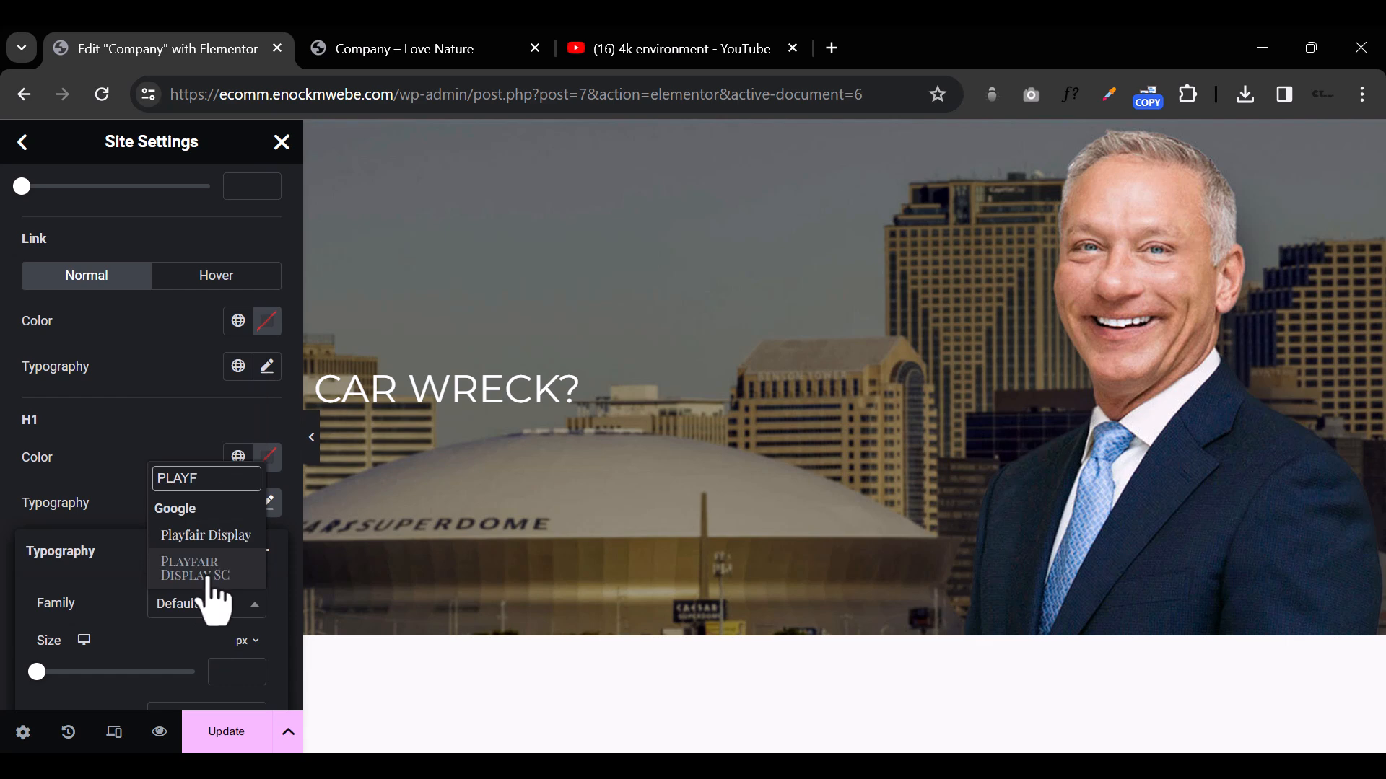
click(212, 536)
scroll(177, 578, down, 3)
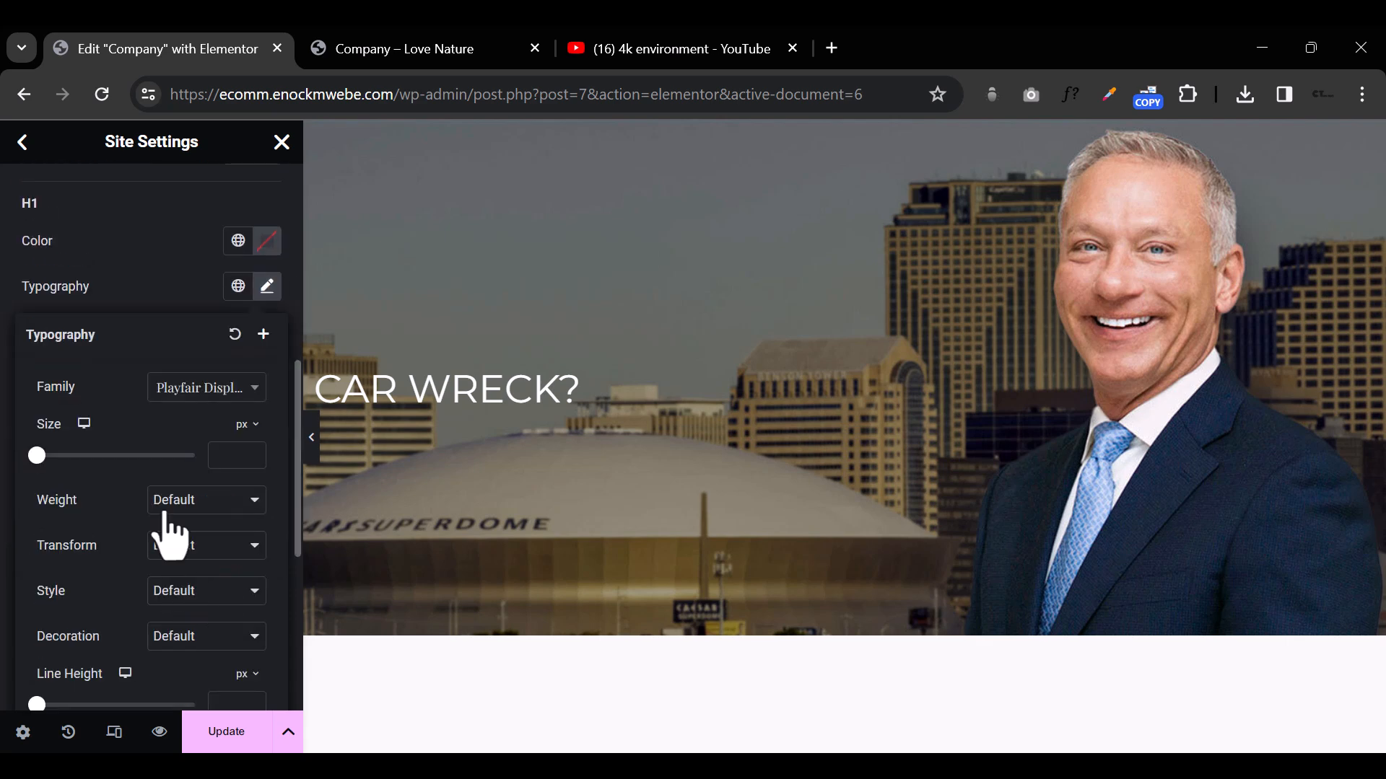
click(140, 264)
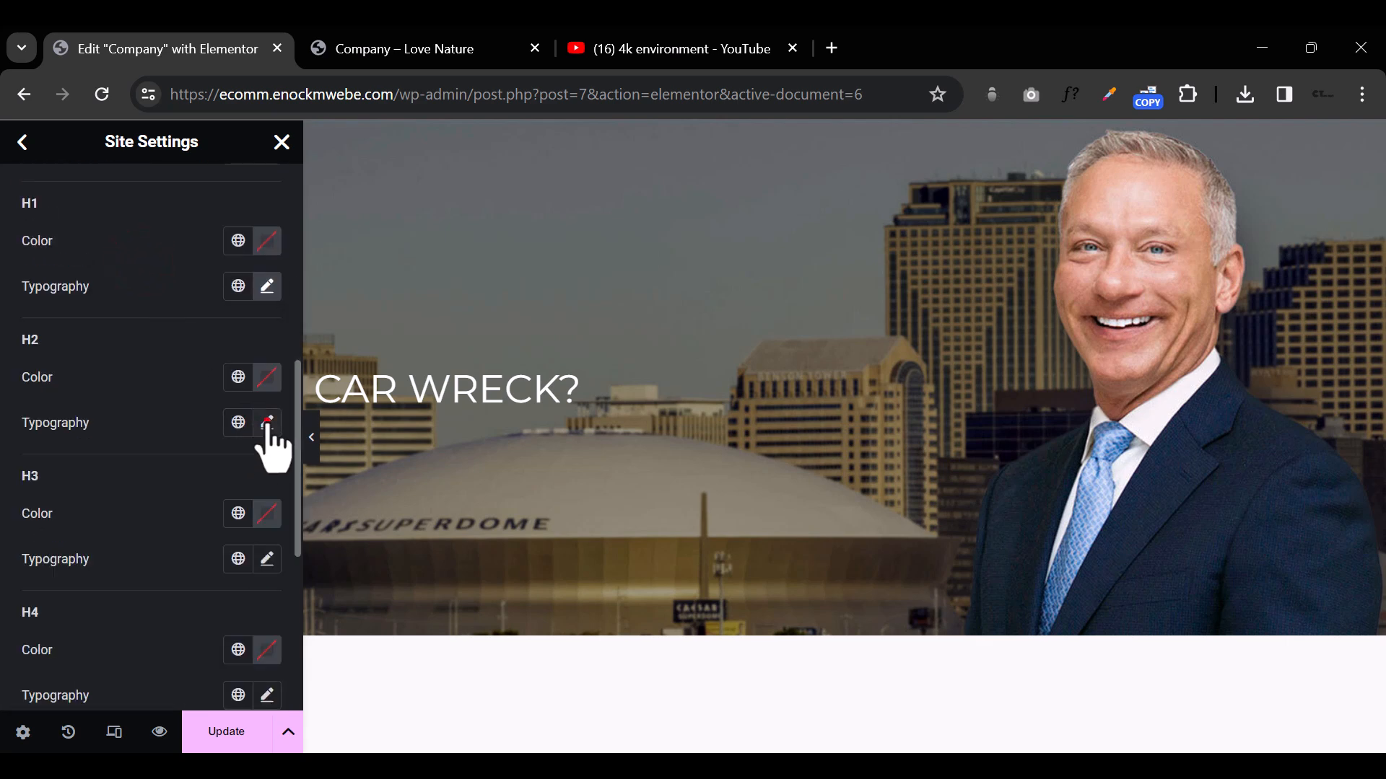
Step: Set the H2 heading font family to Playfair Display in the theme typography
click(267, 423)
click(204, 525)
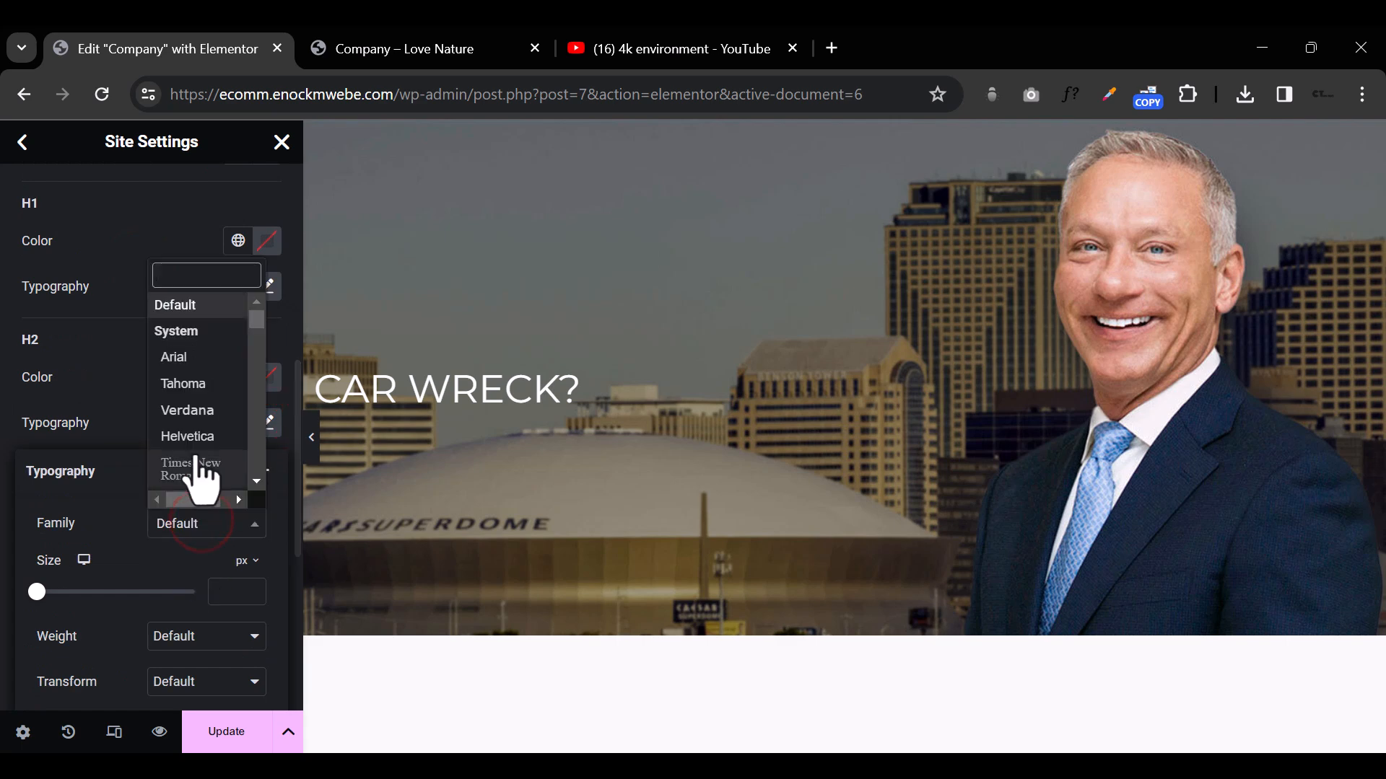
text(PLAYF)
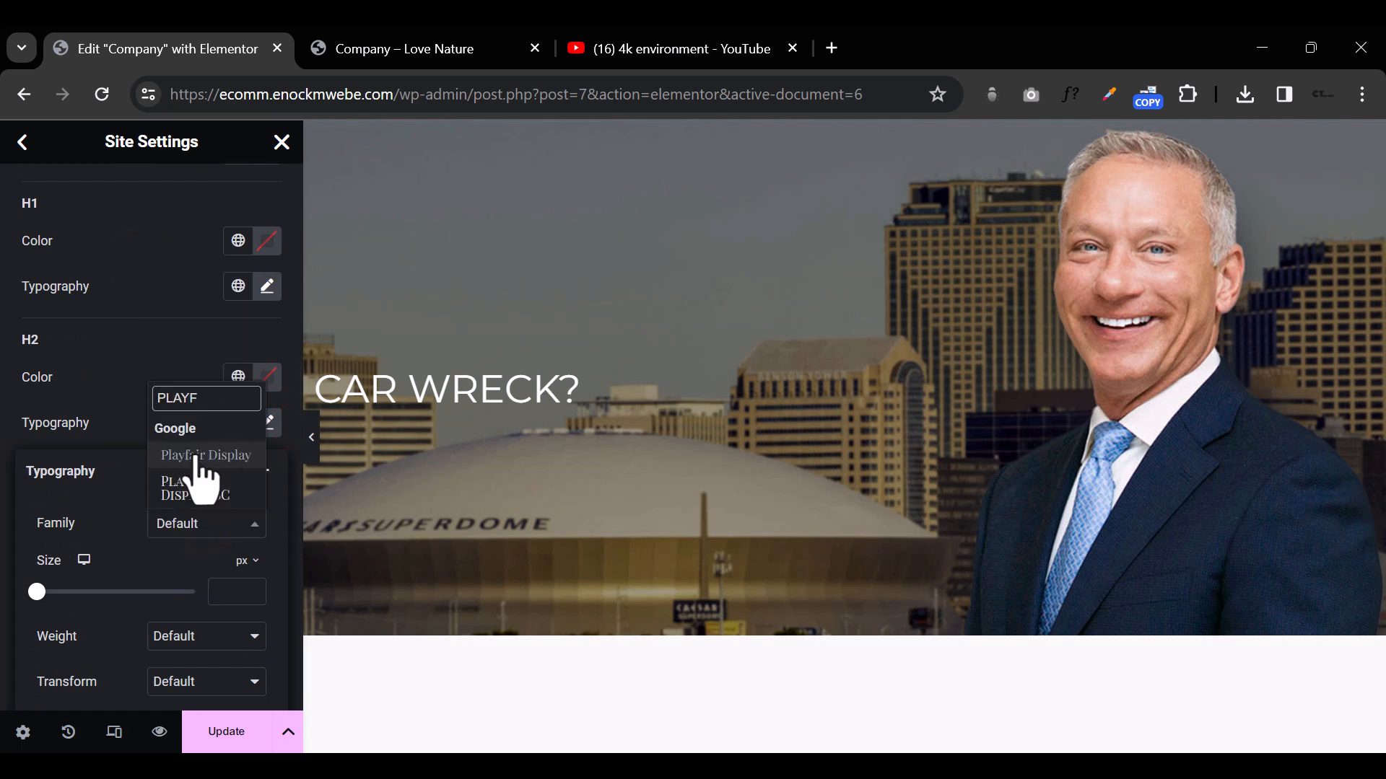
click(206, 454)
scroll(216, 610, down, 5)
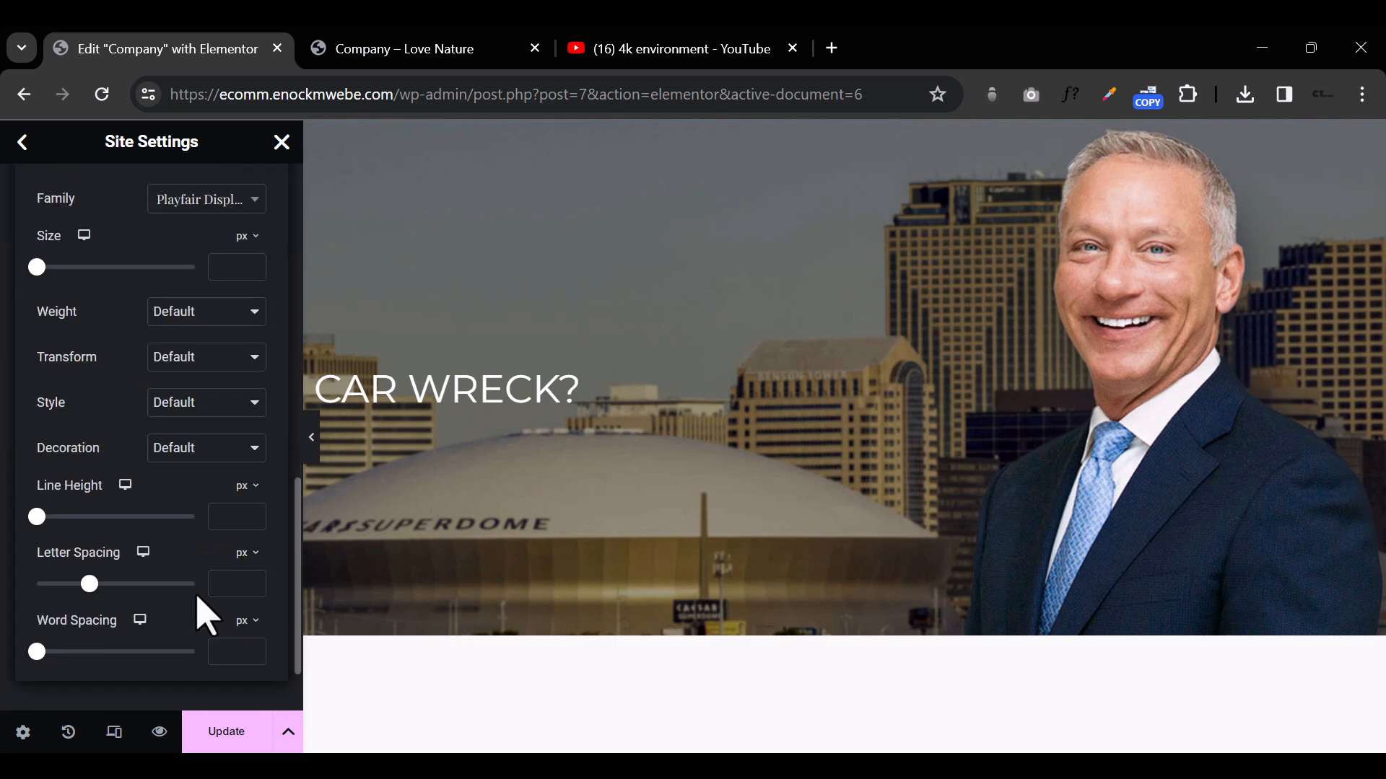
click(152, 695)
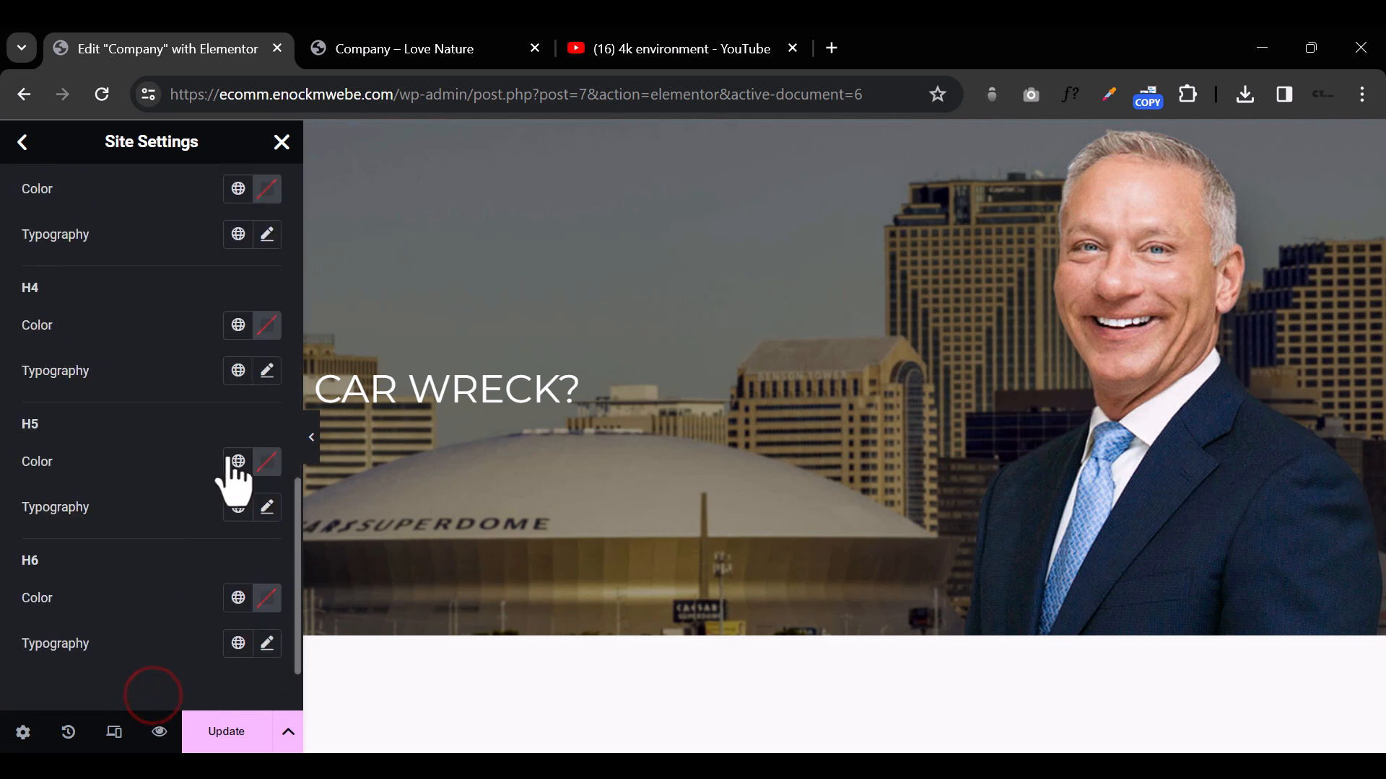
Step: Set the H3 heading font family to Playfair Display in the theme typography
scroll(186, 392, up, 2)
scroll(202, 310, up, 4)
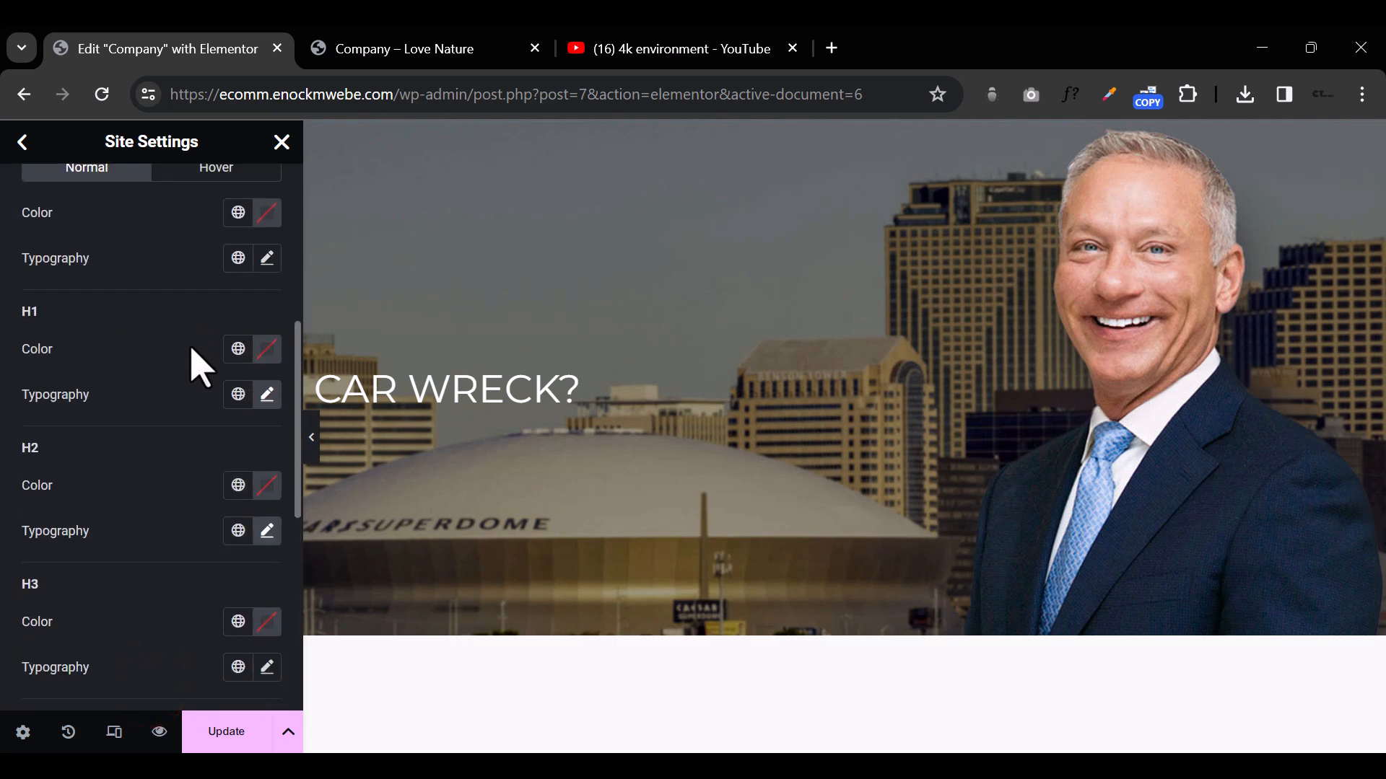
click(267, 667)
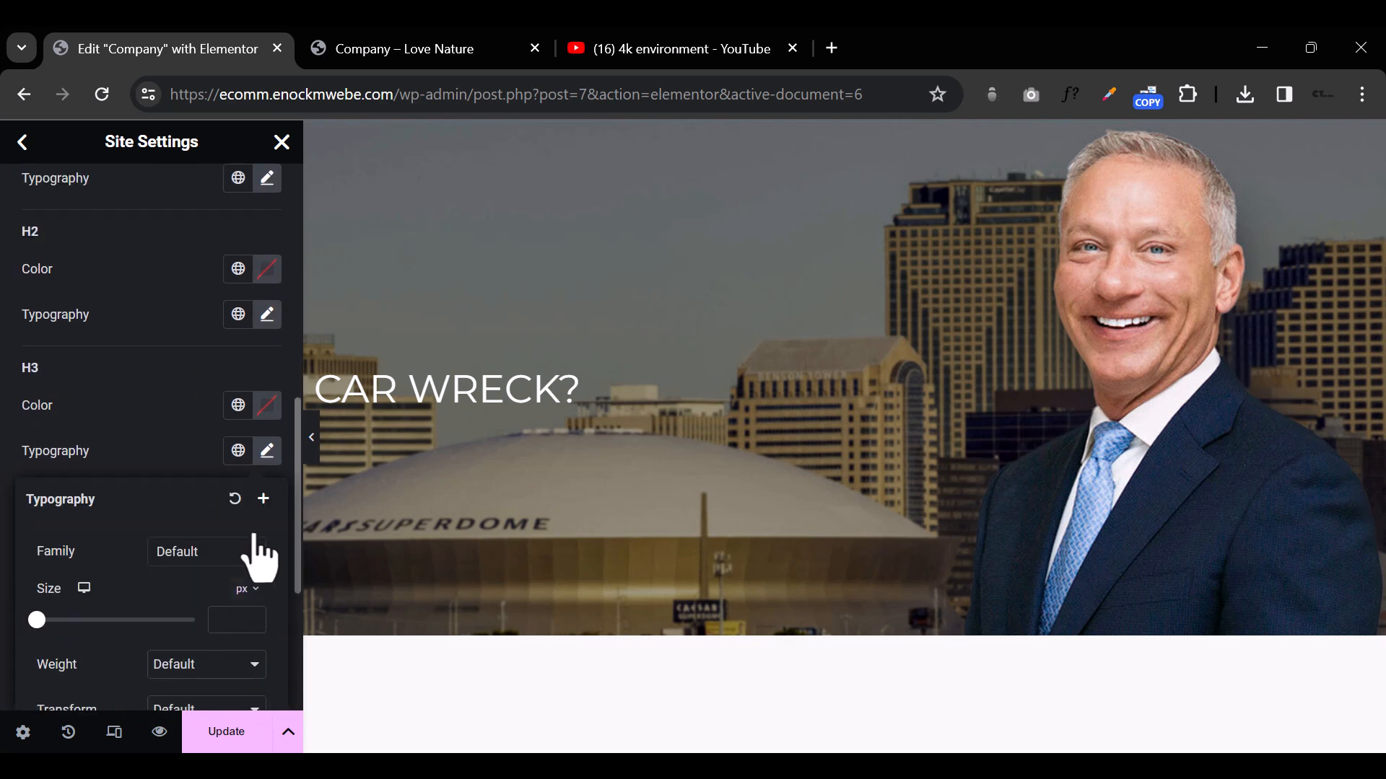
click(202, 552)
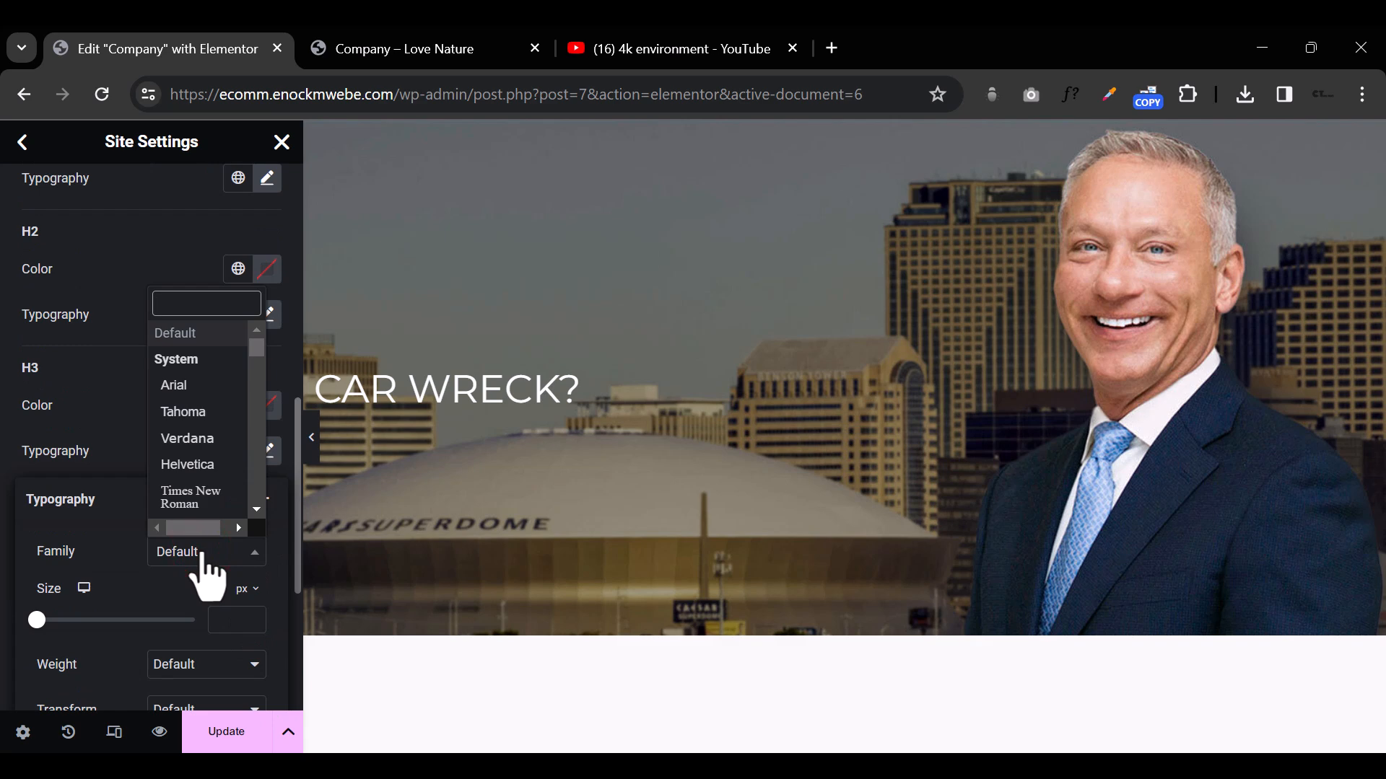
text(PLAY)
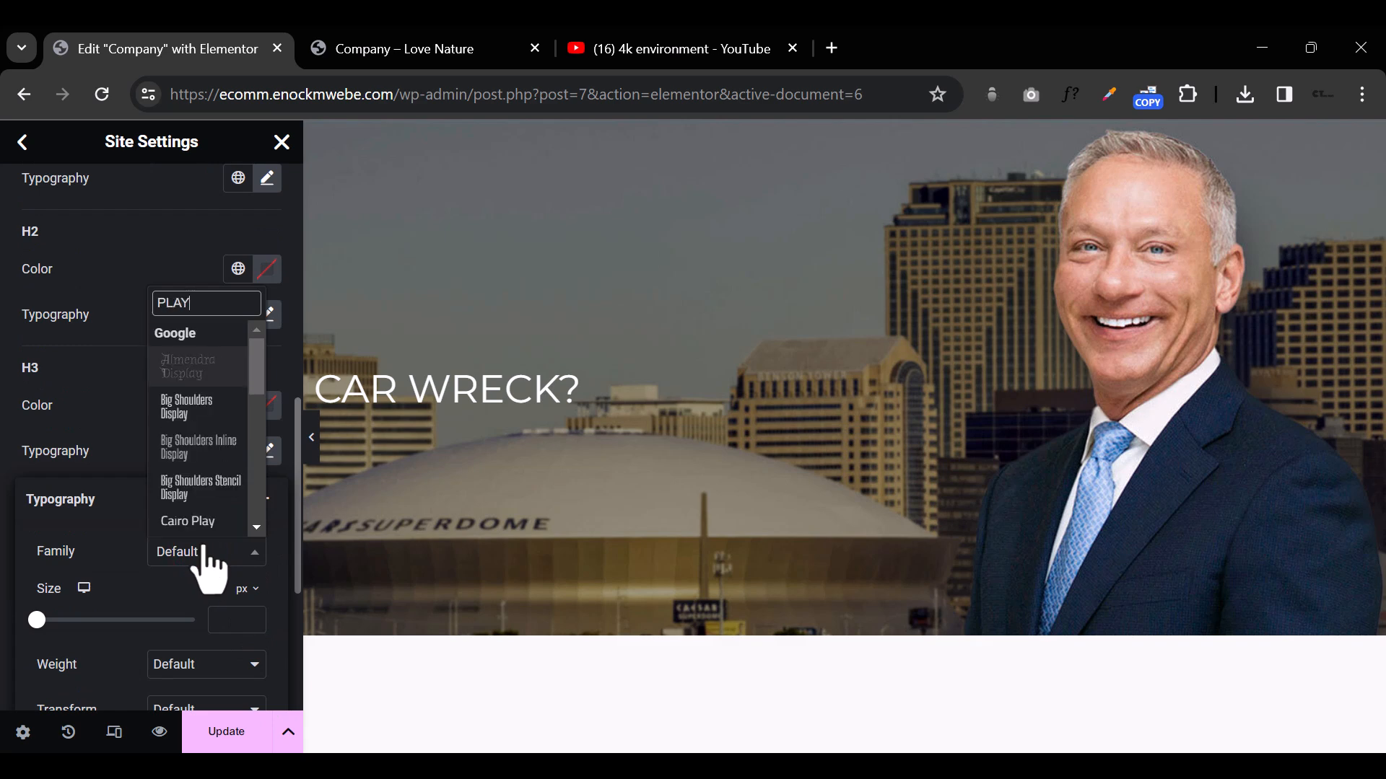
text(F)
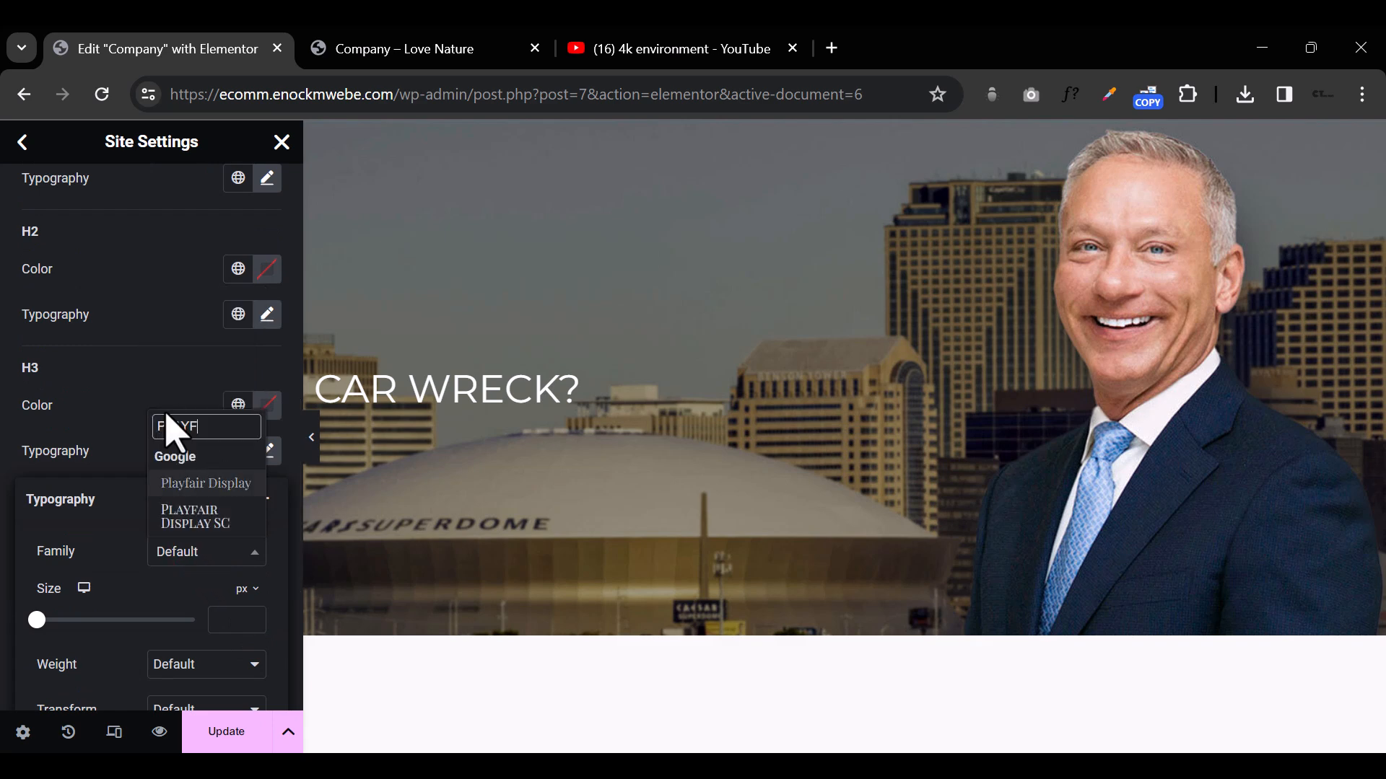
click(205, 483)
scroll(211, 498, up, 9)
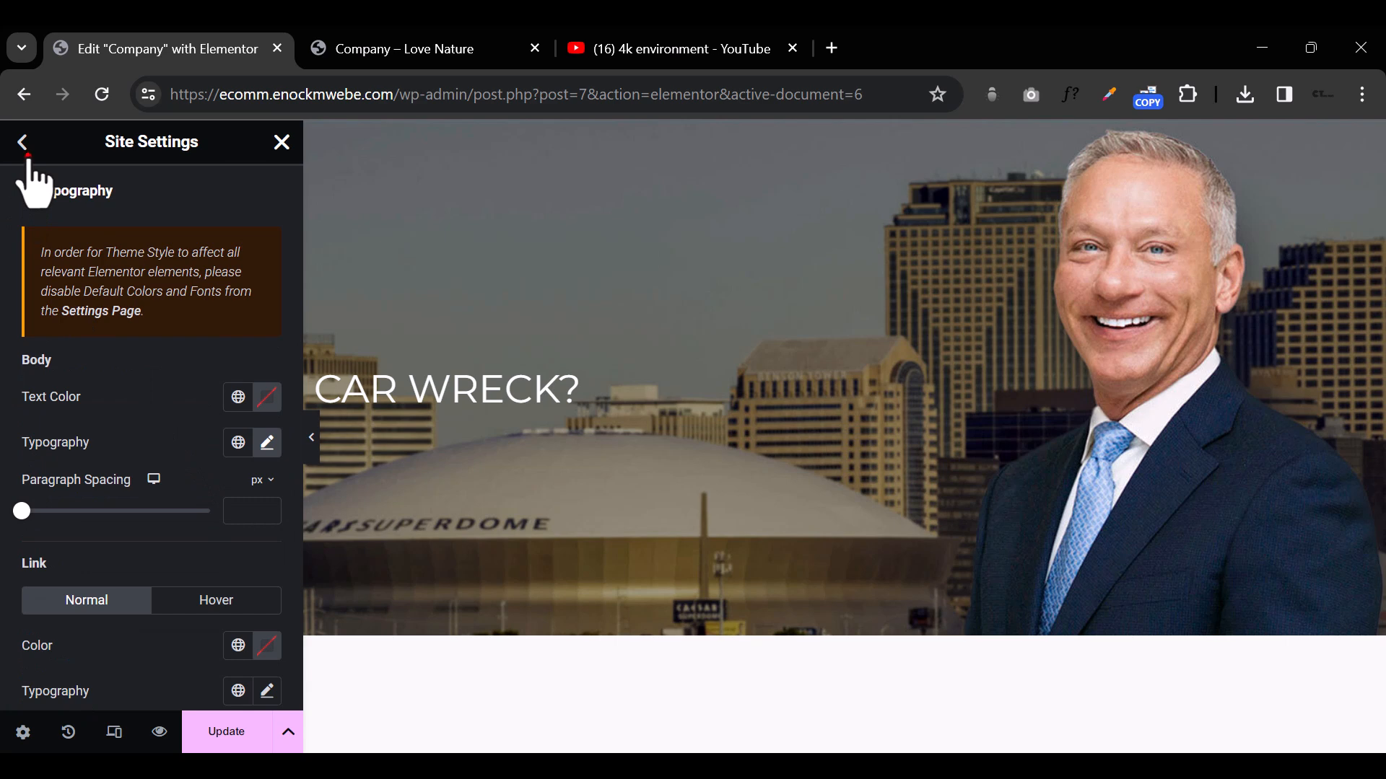
Step: Save the updated site settings and return to the Company page's widget editor
click(26, 151)
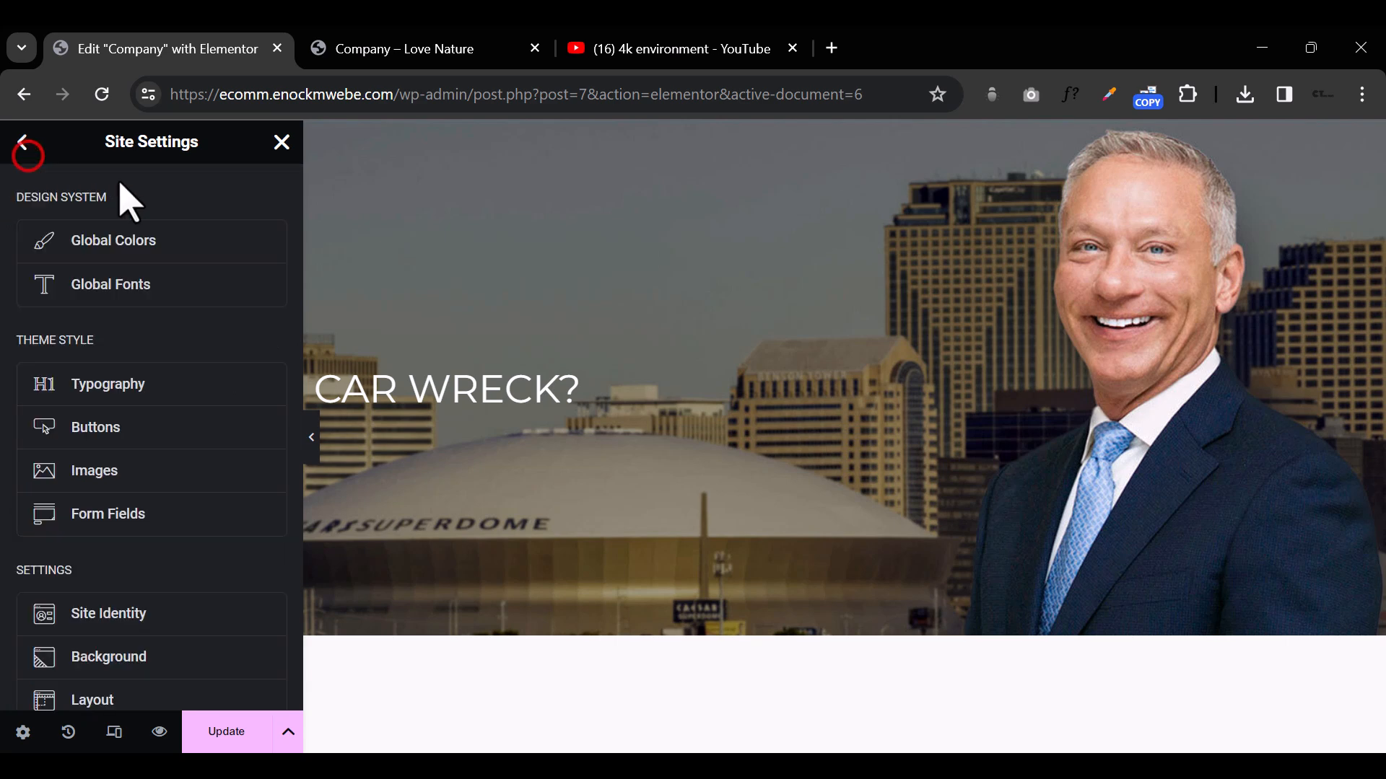
click(240, 733)
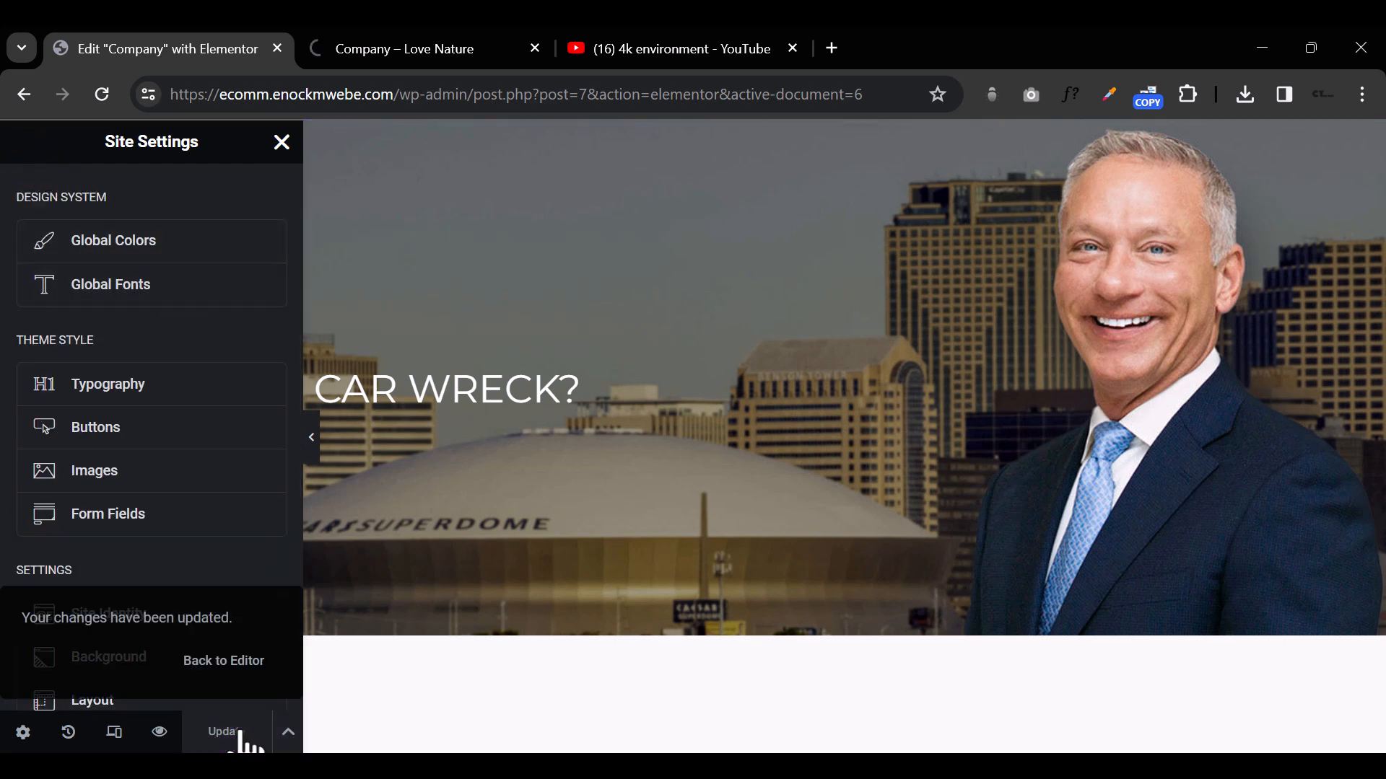
click(292, 143)
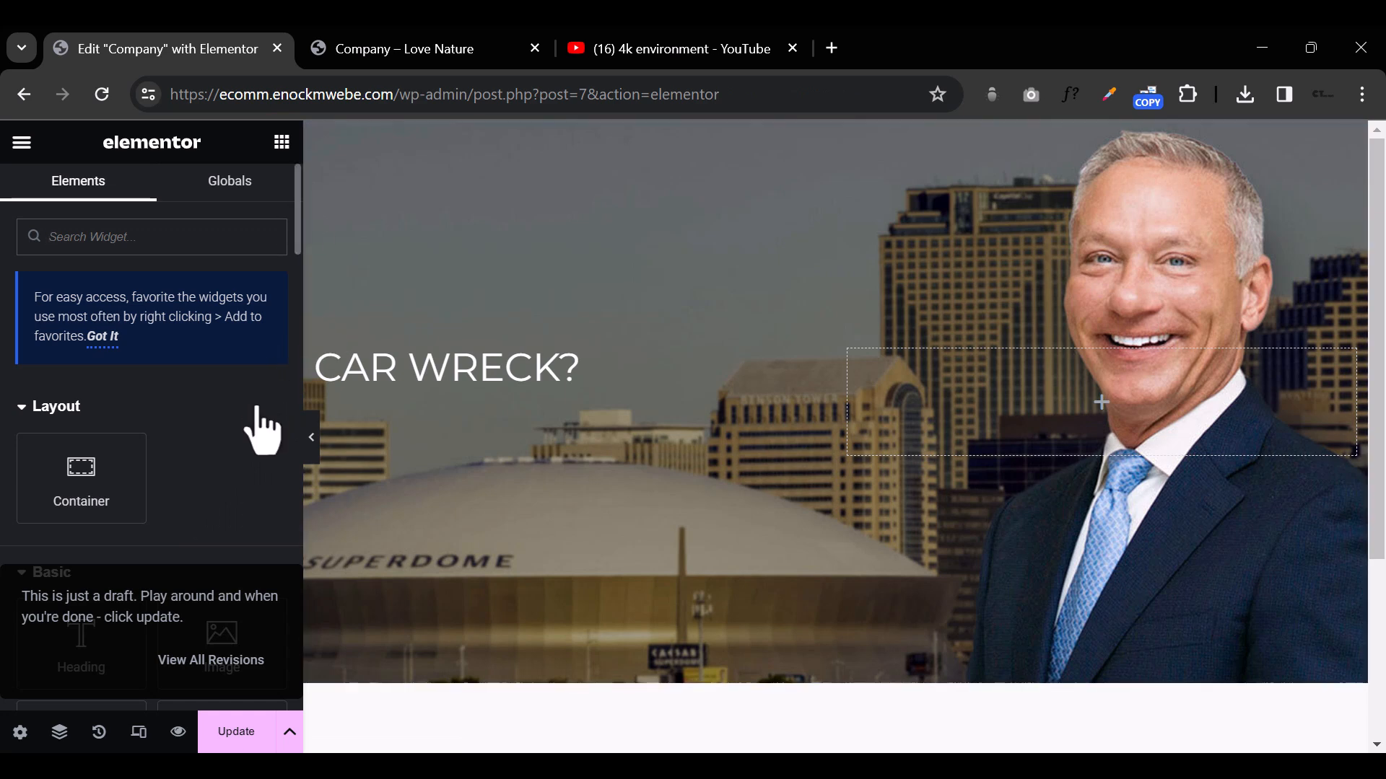
Step: Add a Heading widget below the "CAR WRECK?" heading and set its title to "Count on Apex"
scroll(258, 433, down, 3)
drag(90, 419, 434, 387)
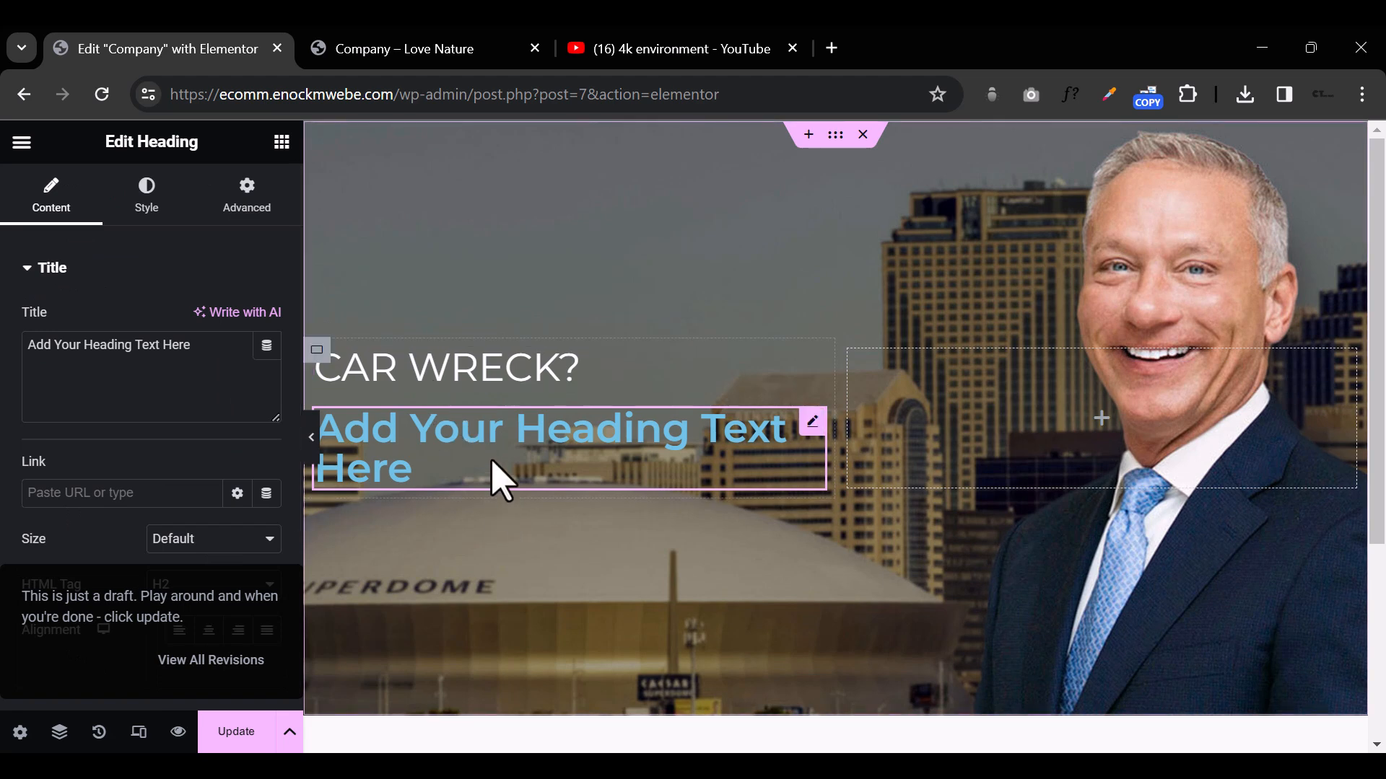
triple_click(139, 346)
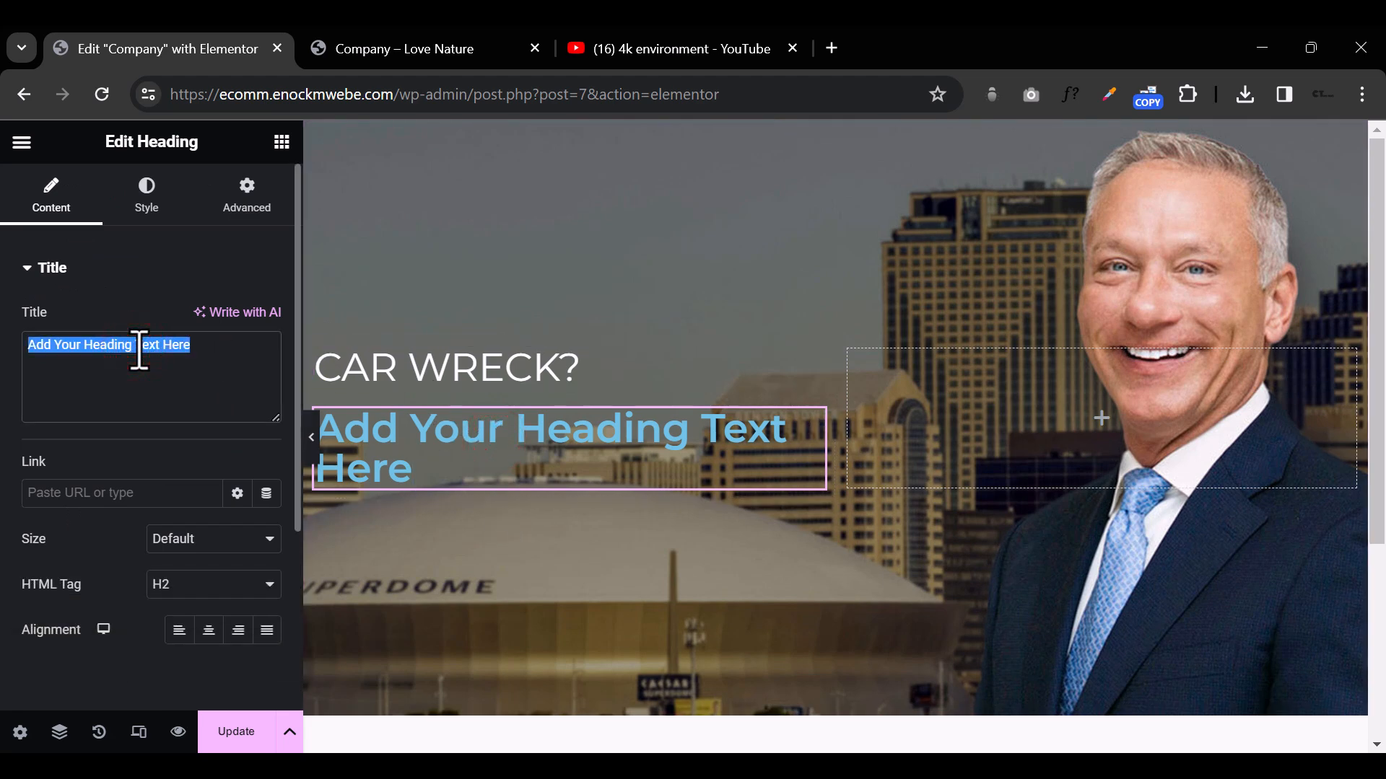
text(X)
key(BackSpace)
text(Count on Apex)
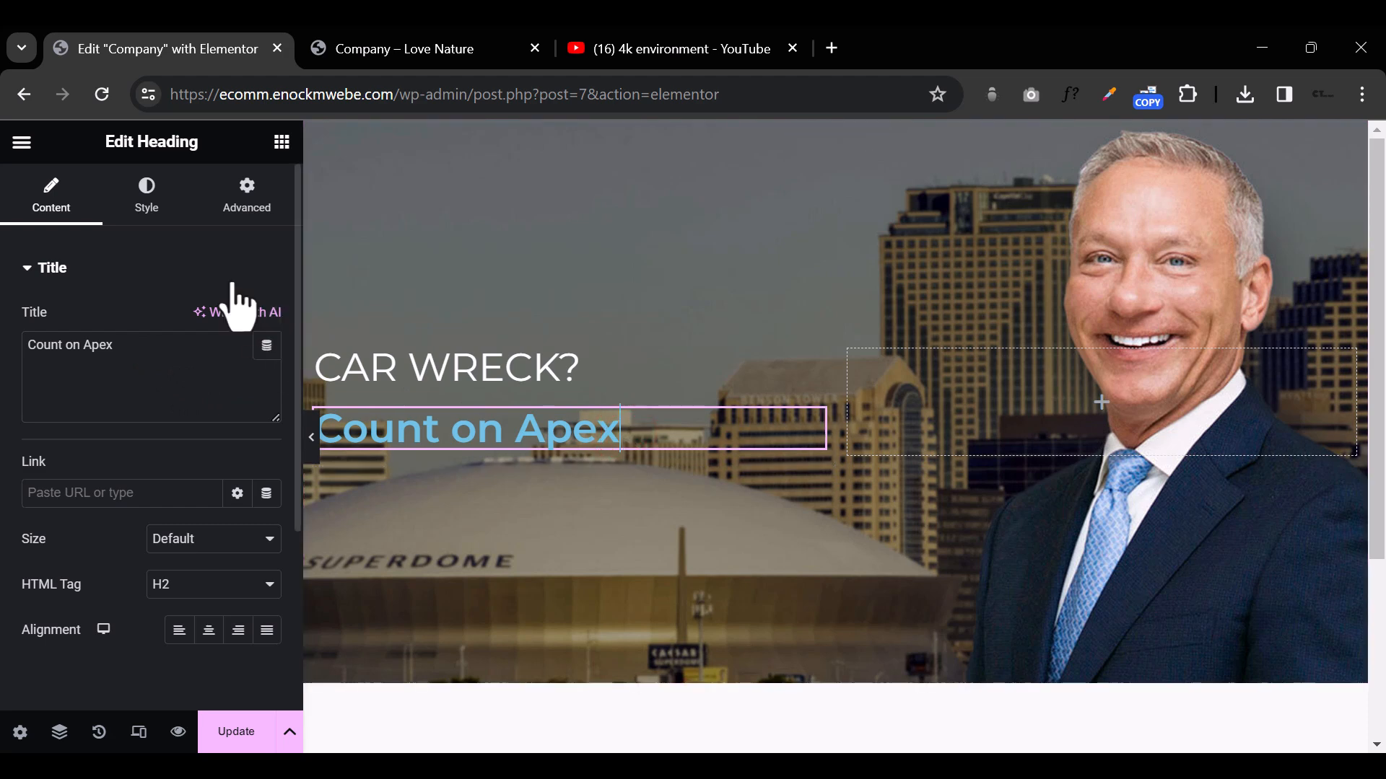
Step: Set the "Count on Apex" heading's font family to Playfair Display
click(147, 193)
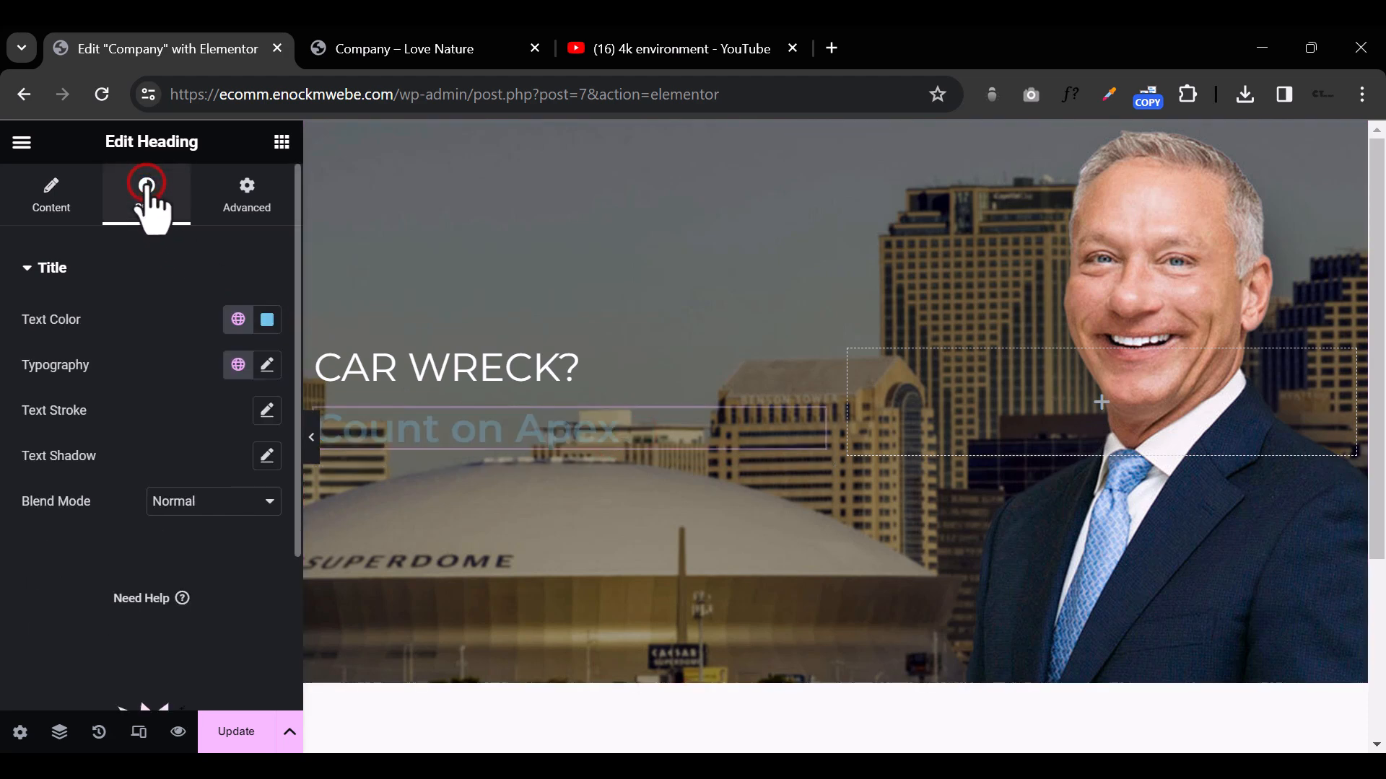
click(267, 366)
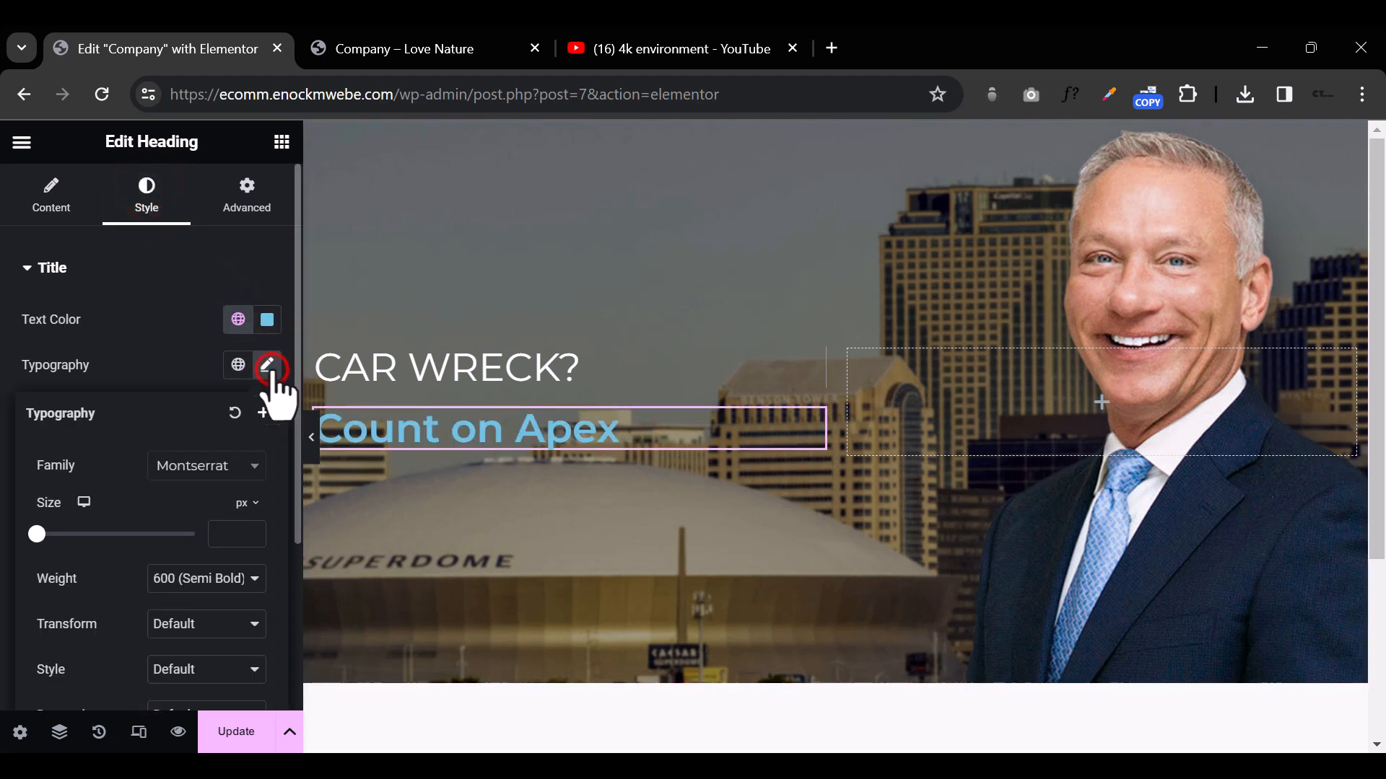
click(210, 477)
text(play)
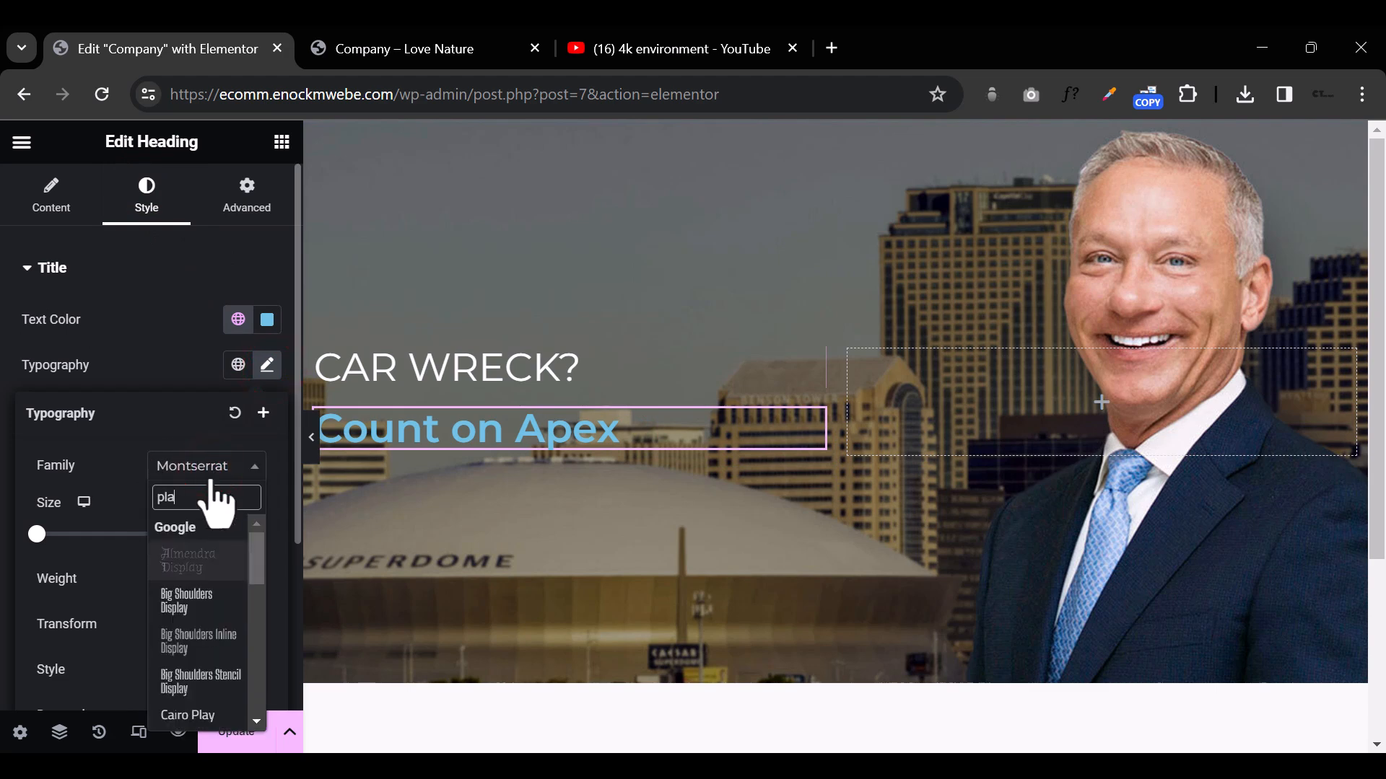
text(f)
click(197, 557)
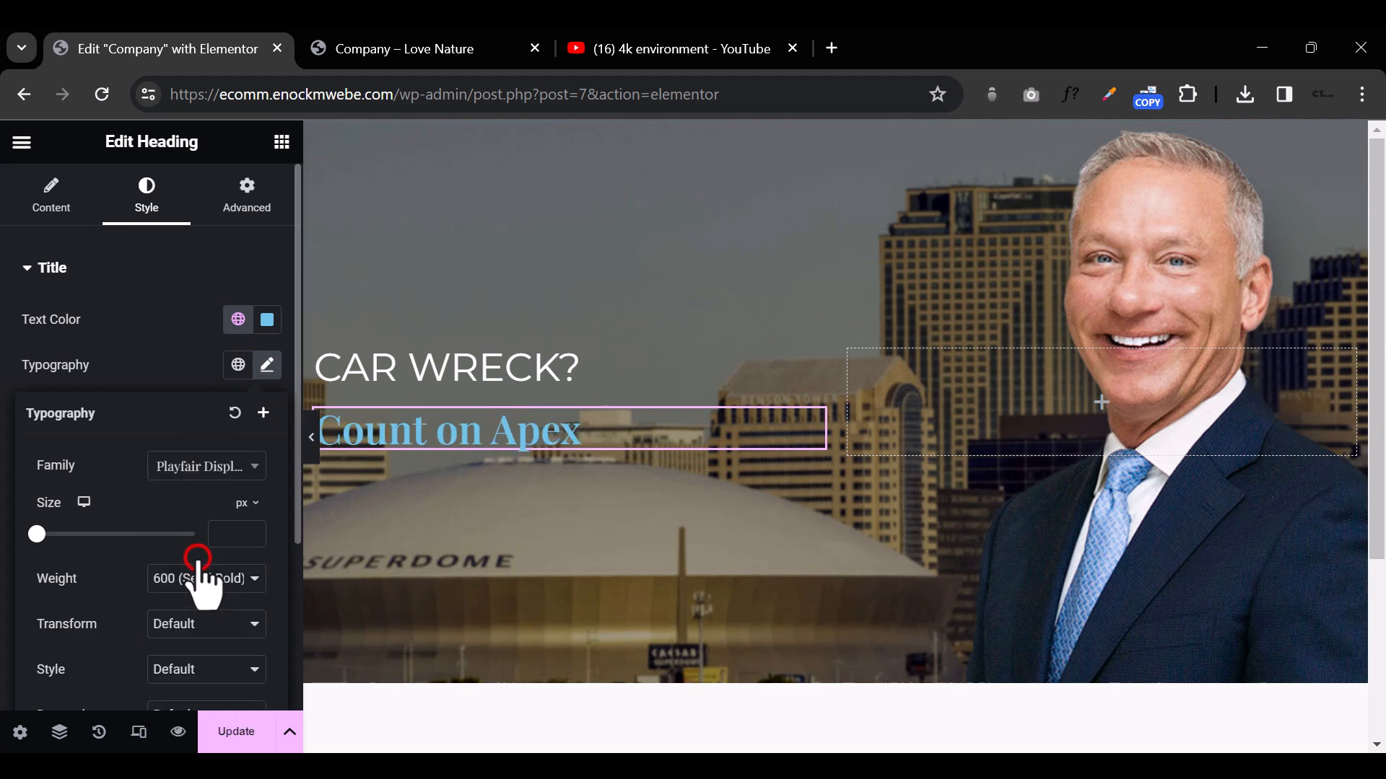
Step: Set the "Count on Apex" heading's text color to white (#FFFFFF)
click(267, 319)
drag(225, 532, 137, 399)
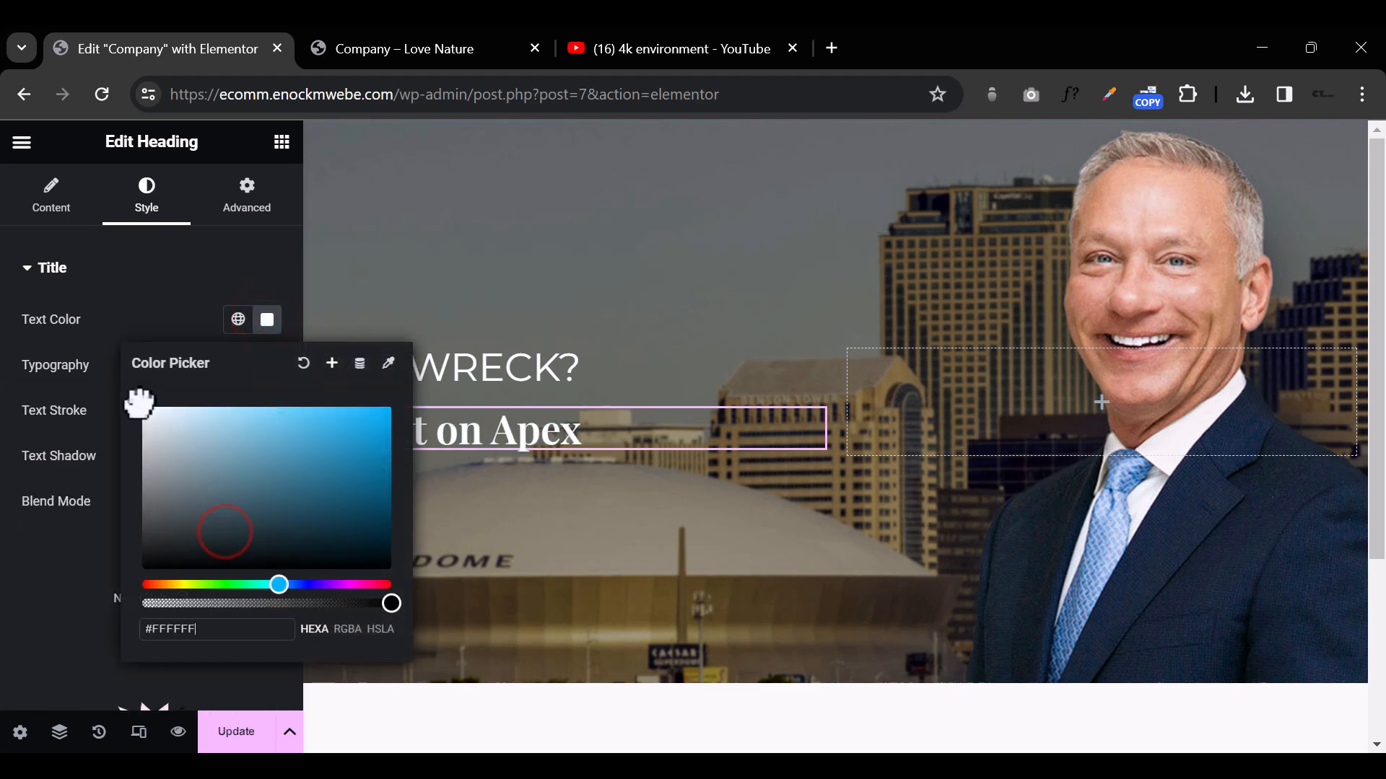
click(166, 307)
click(55, 268)
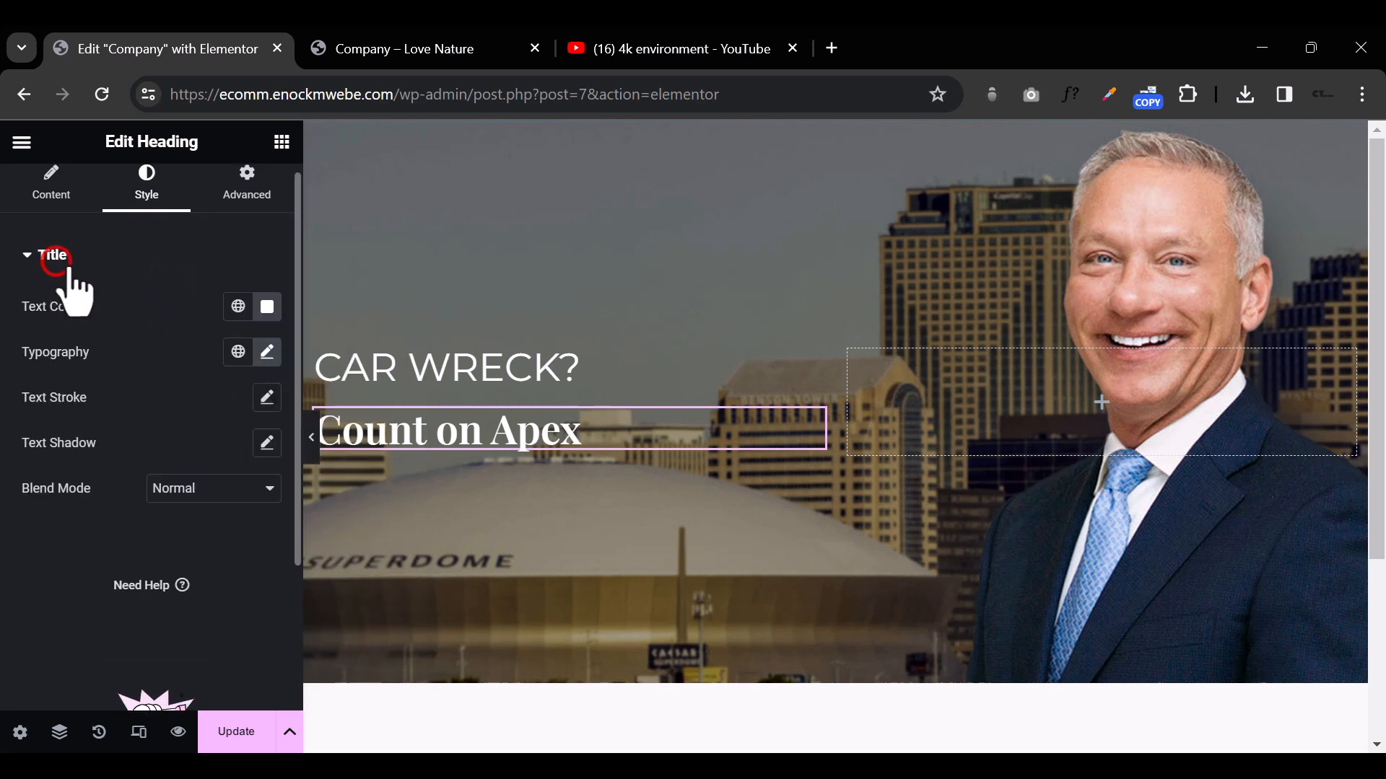
Step: Set the "Count on Apex" heading's font size to 100 px and check the hero at full width
click(266, 353)
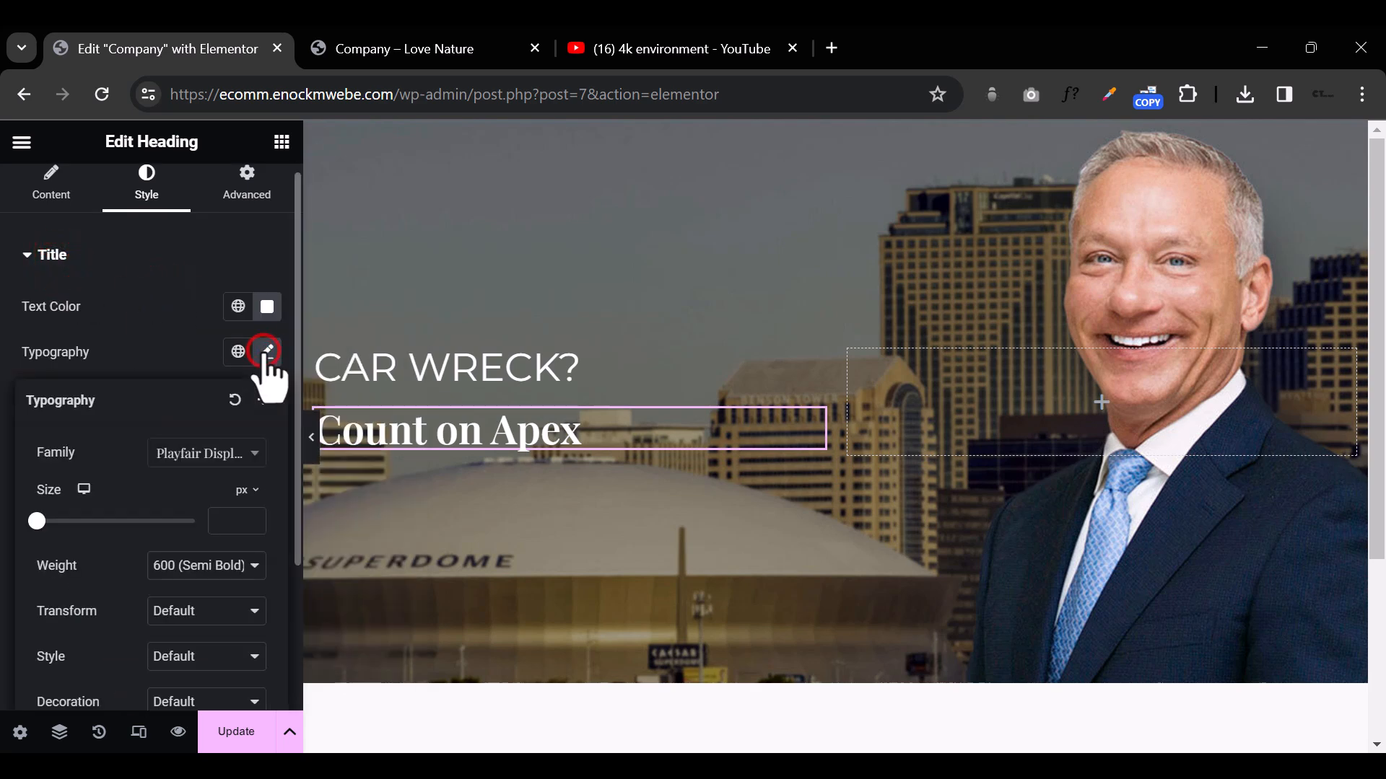
click(229, 520)
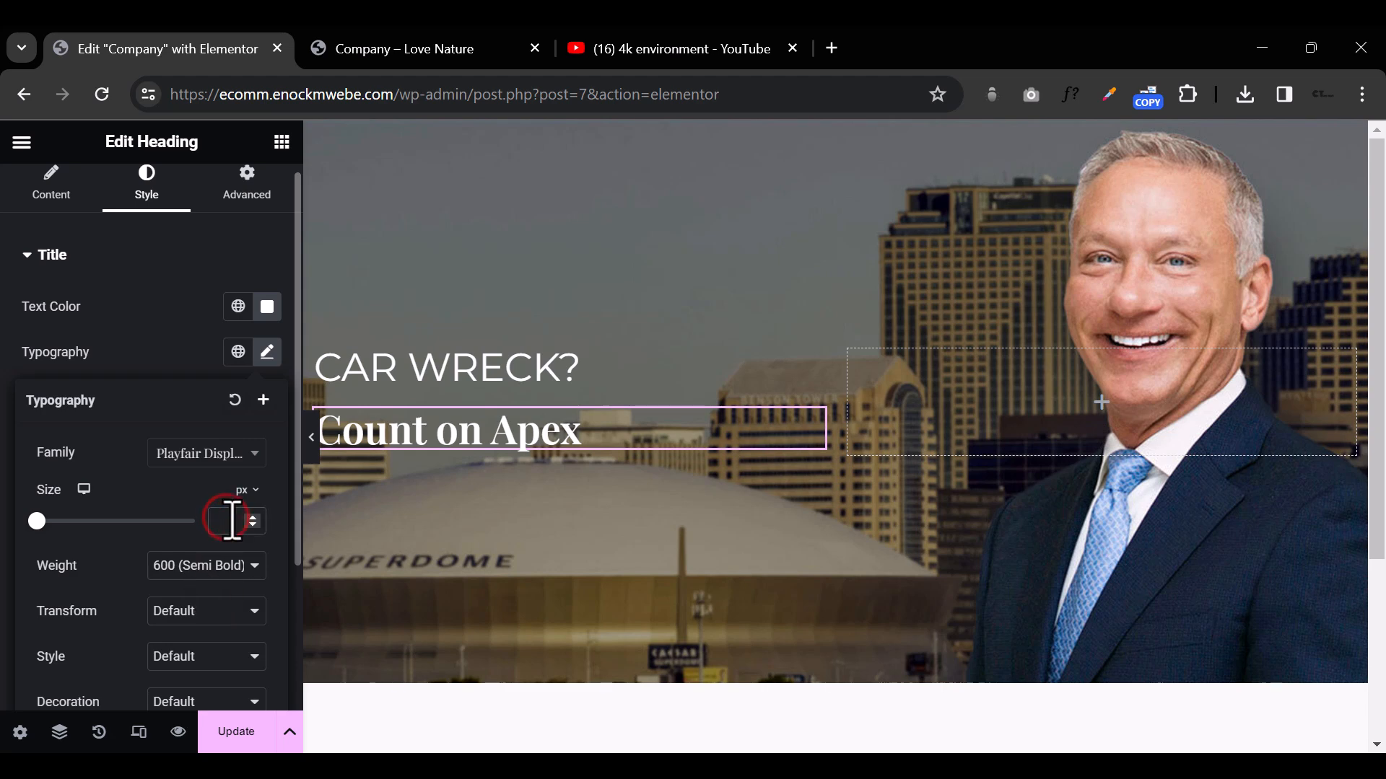
text(100)
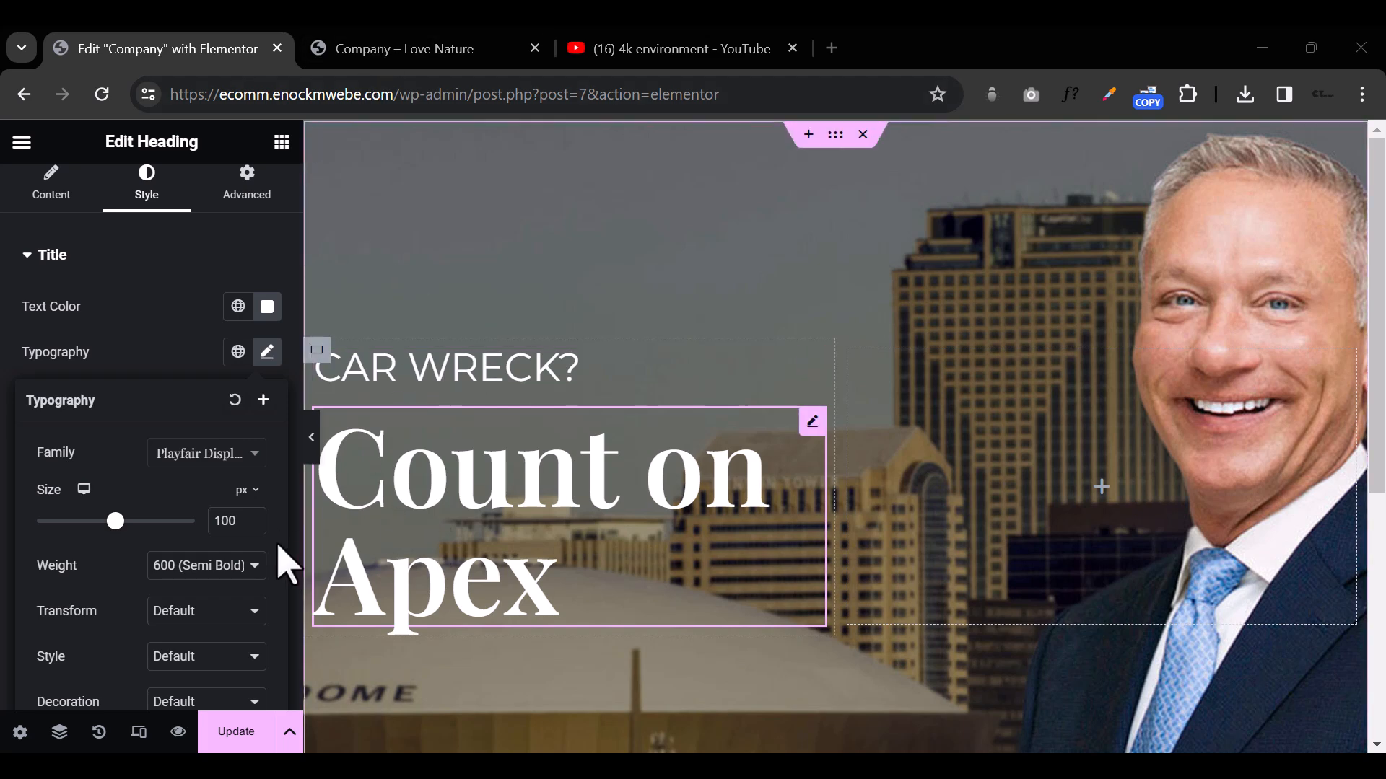
click(313, 441)
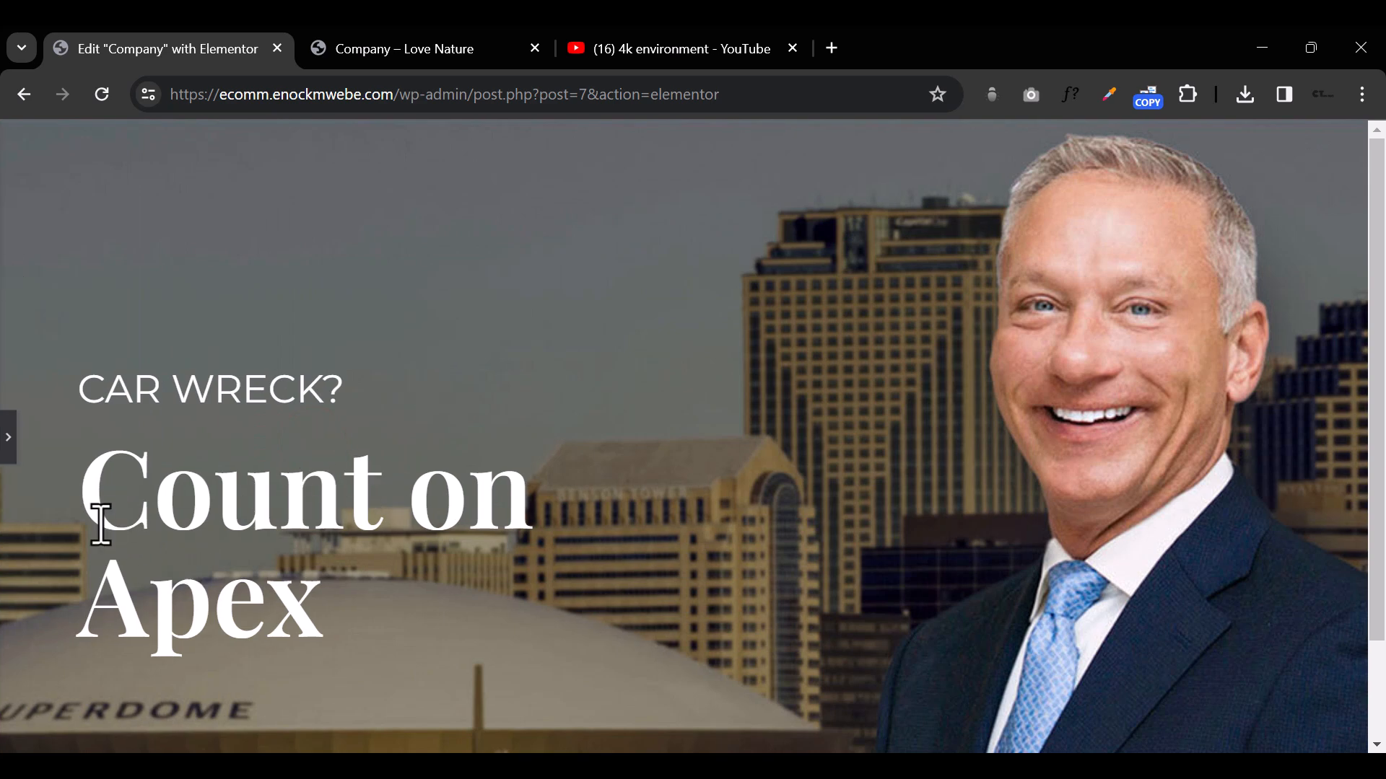
click(6, 442)
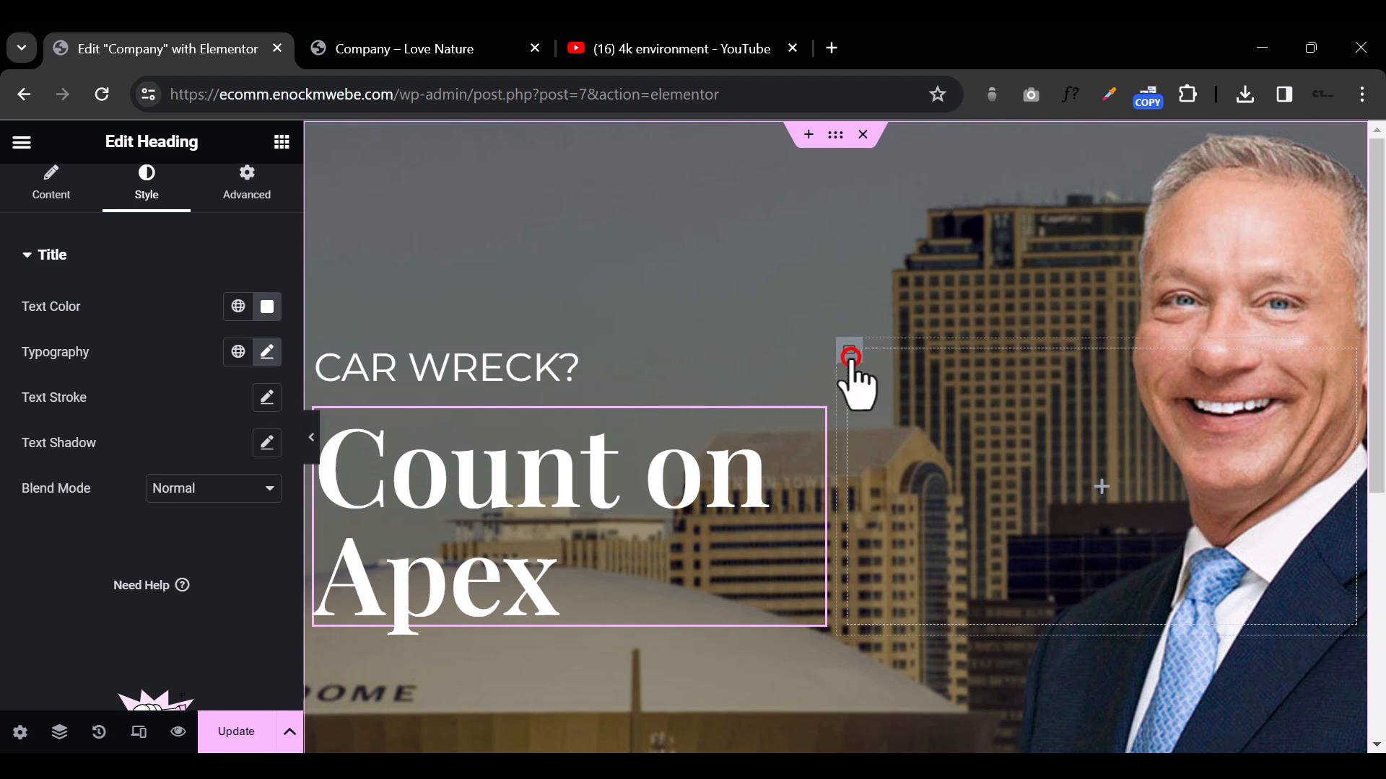
Step: Set the hero's empty container to 10% width and the container holding the headings to 90%, checking the full-width view
click(849, 352)
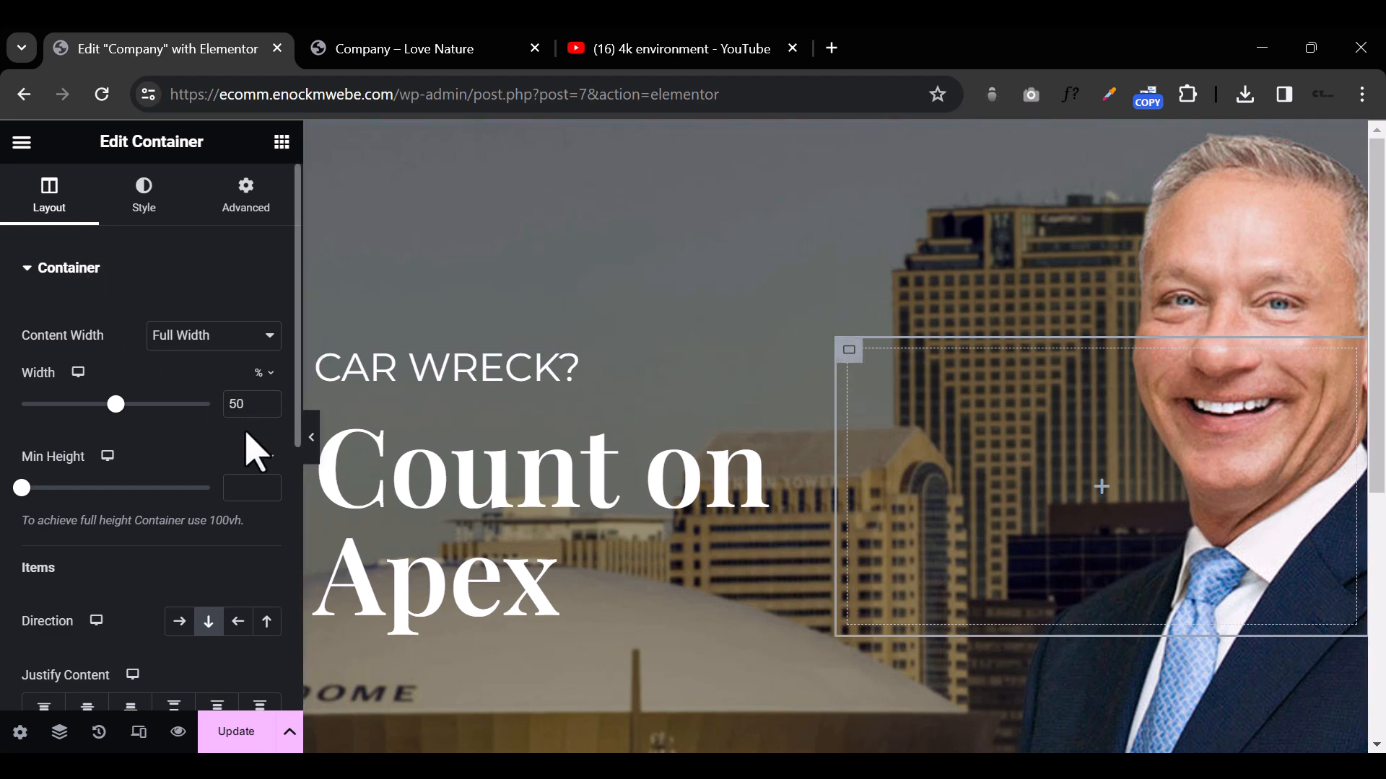
text(10)
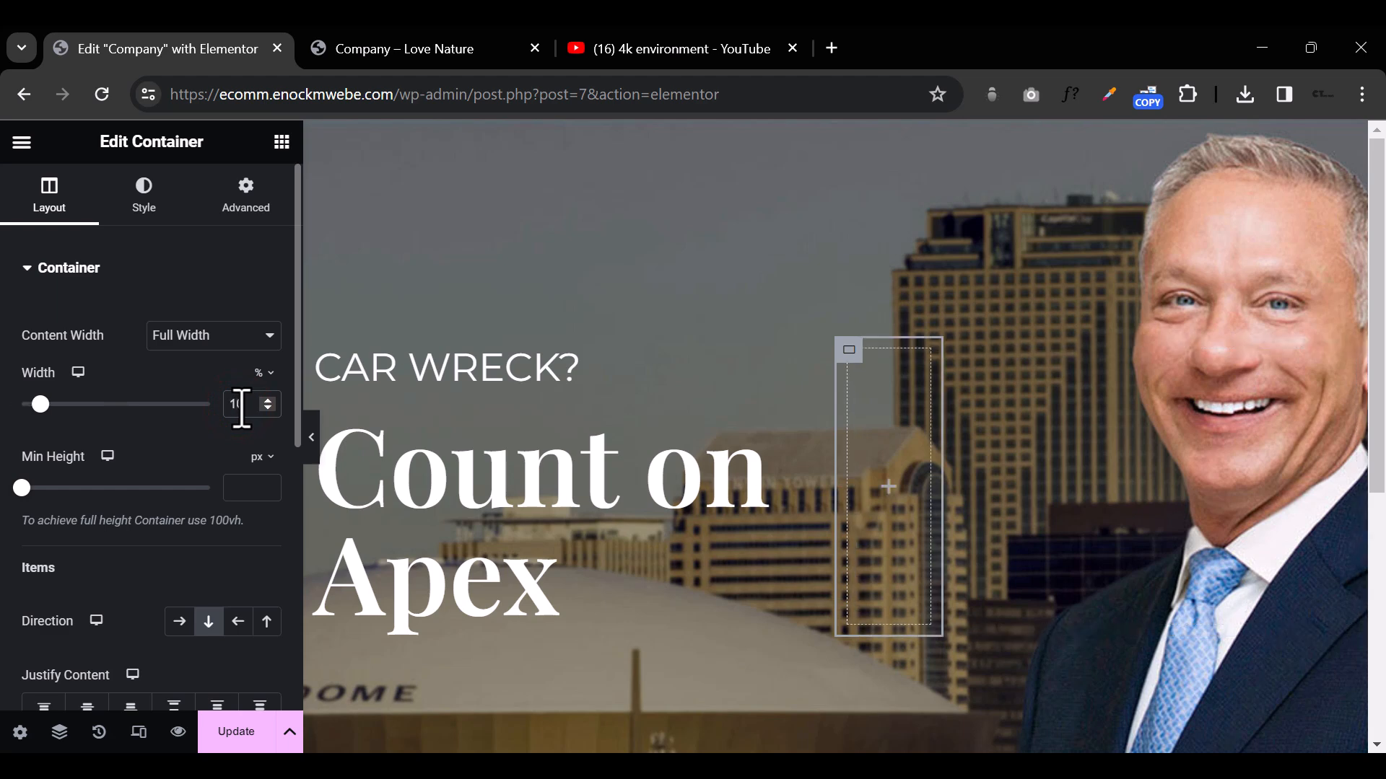
click(316, 350)
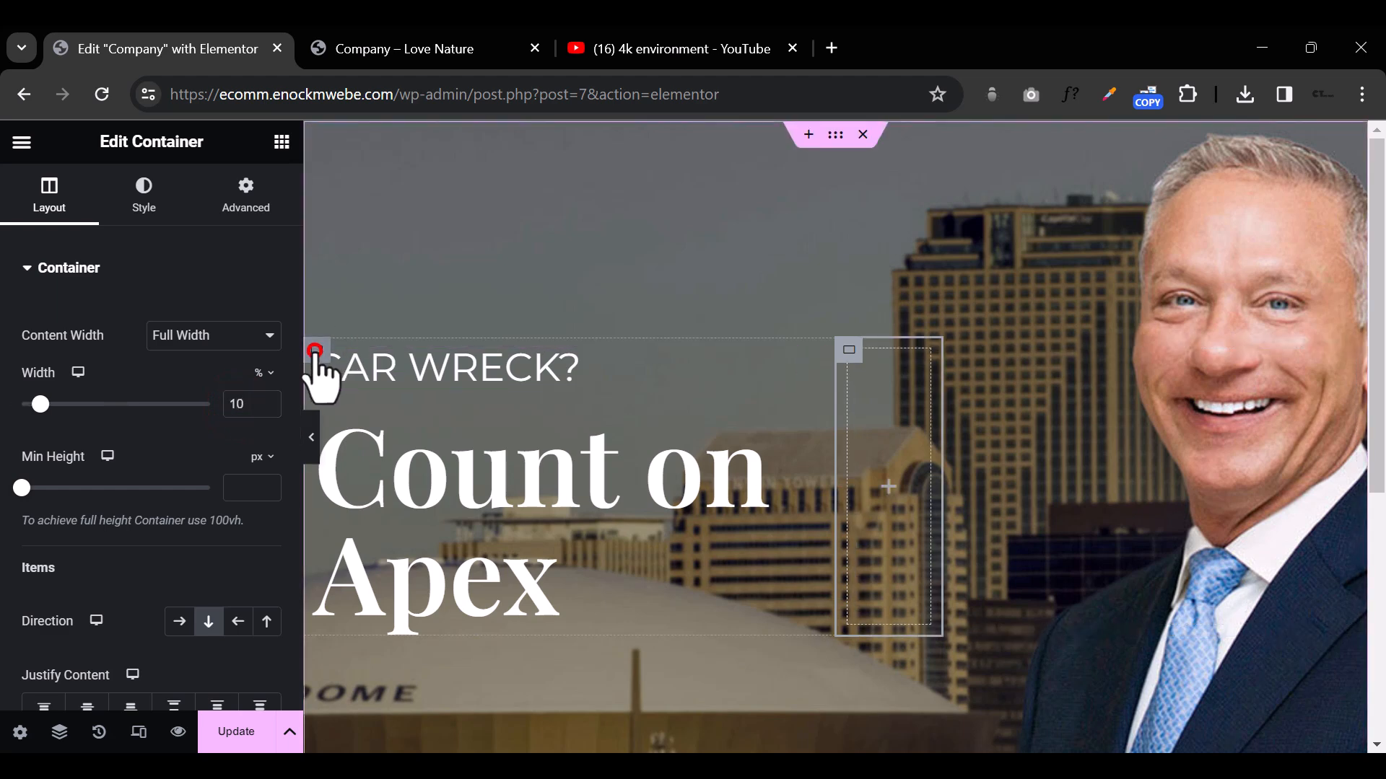
click(237, 405)
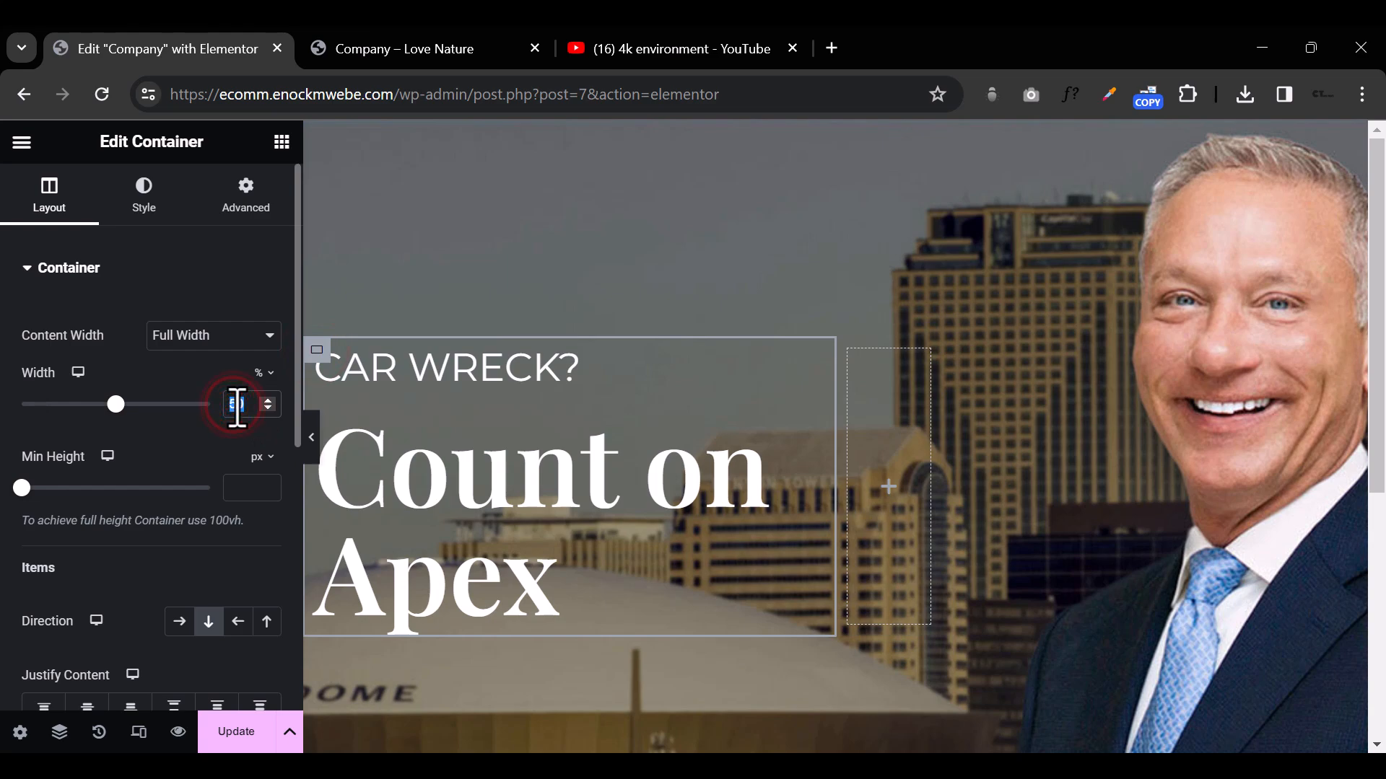
text(90)
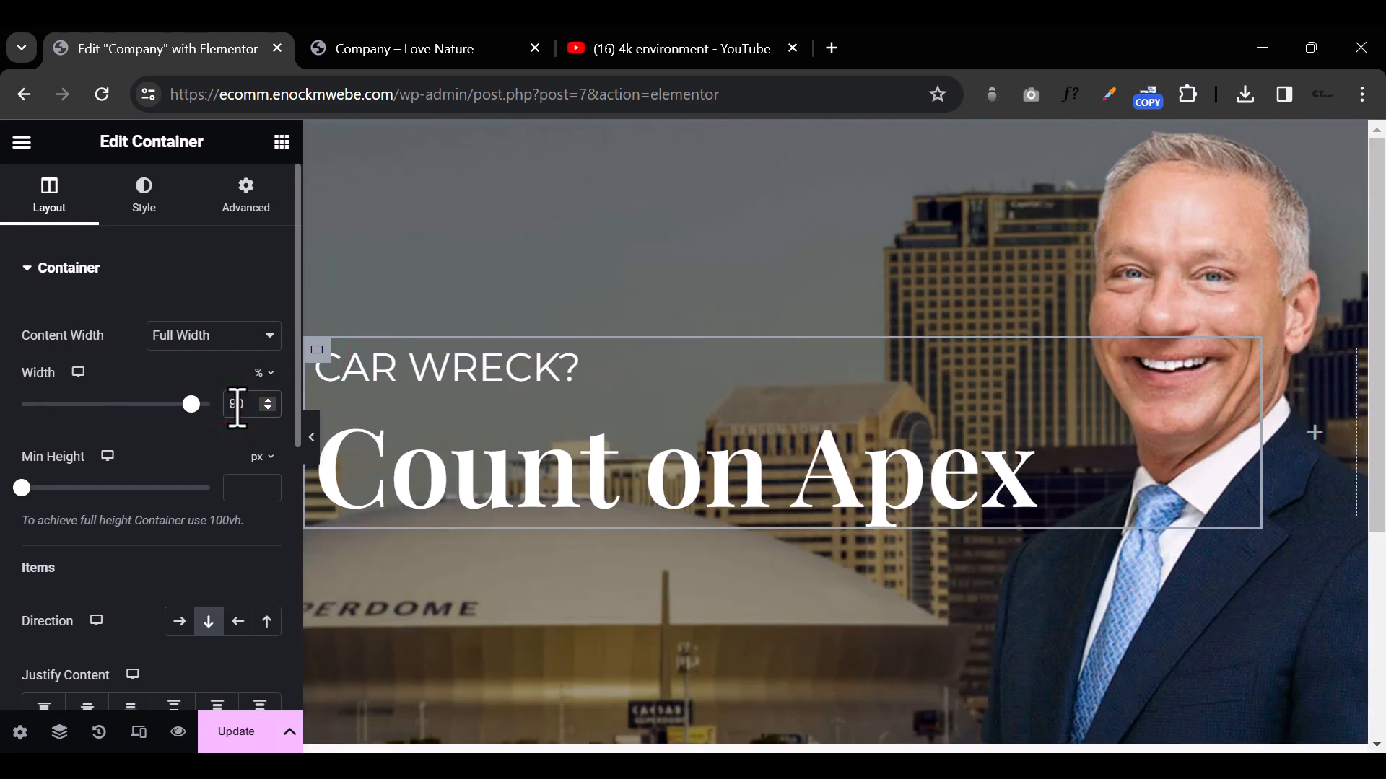
click(312, 438)
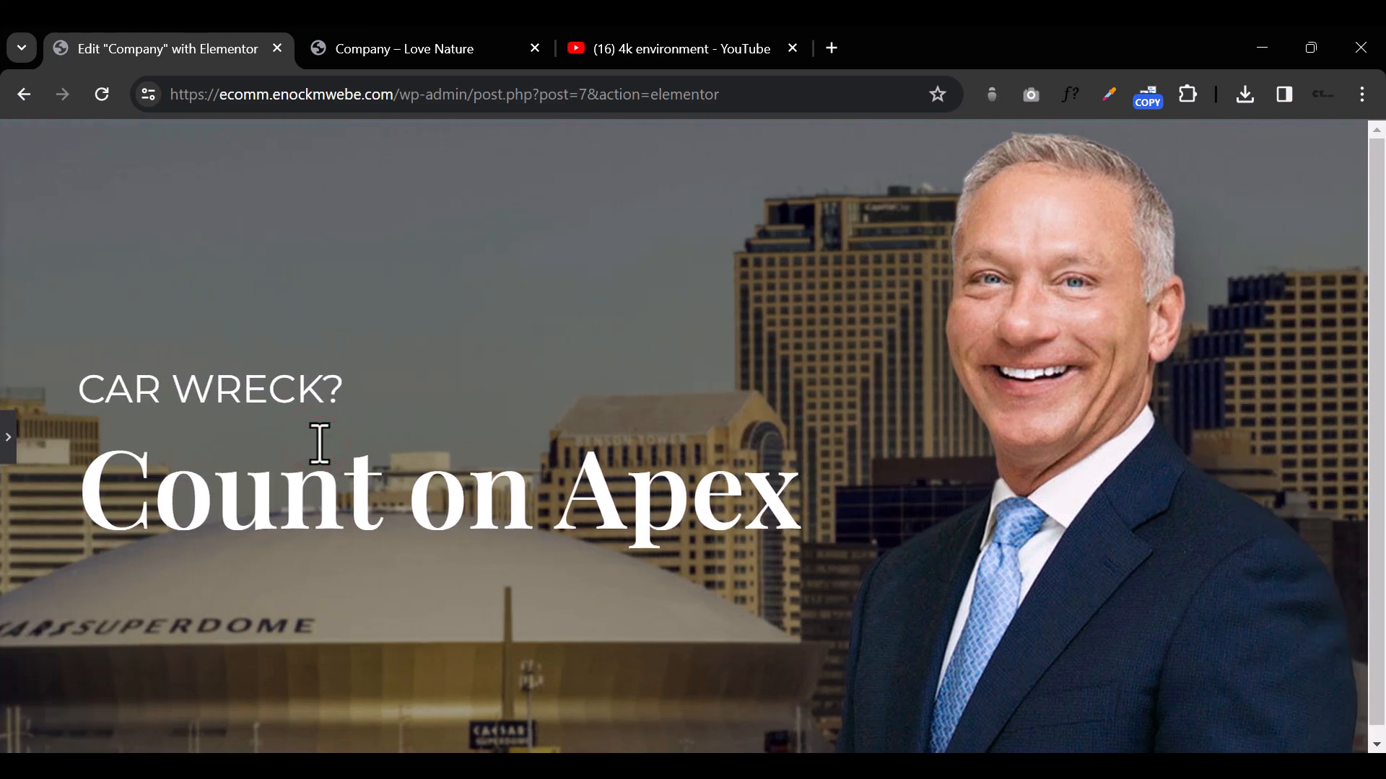
click(8, 437)
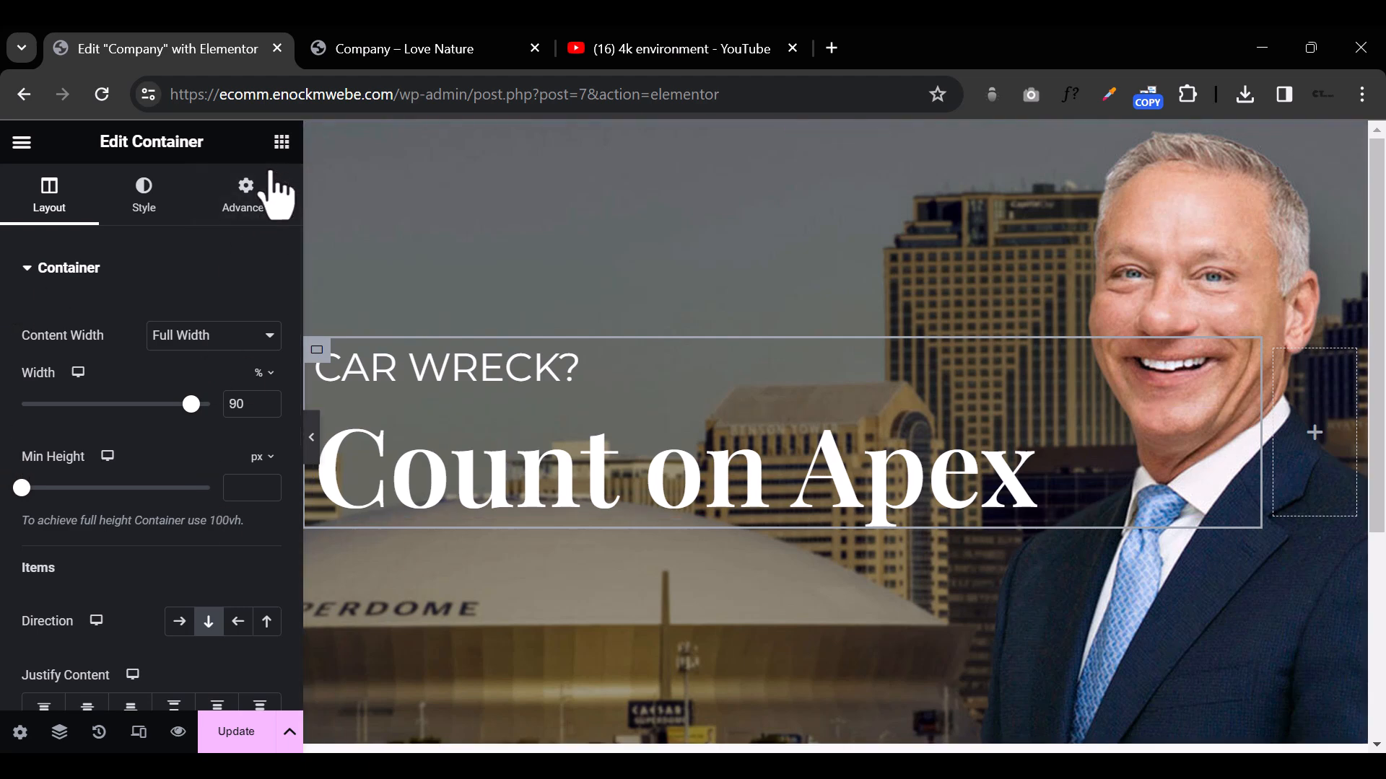
Step: Add a Text Editor widget below the "Count on Apex" heading with the text "Now proundly serving you at our New Locations"
click(281, 141)
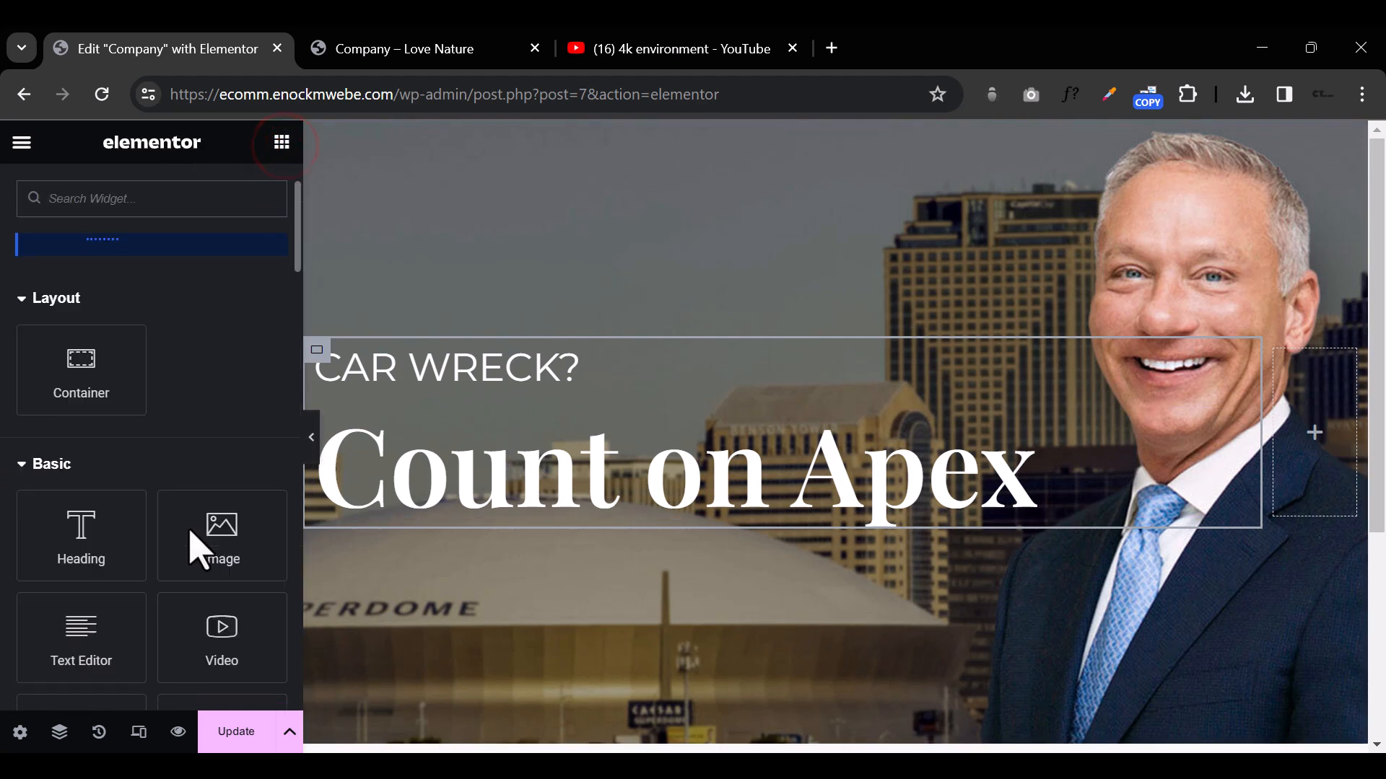
drag(90, 653, 518, 534)
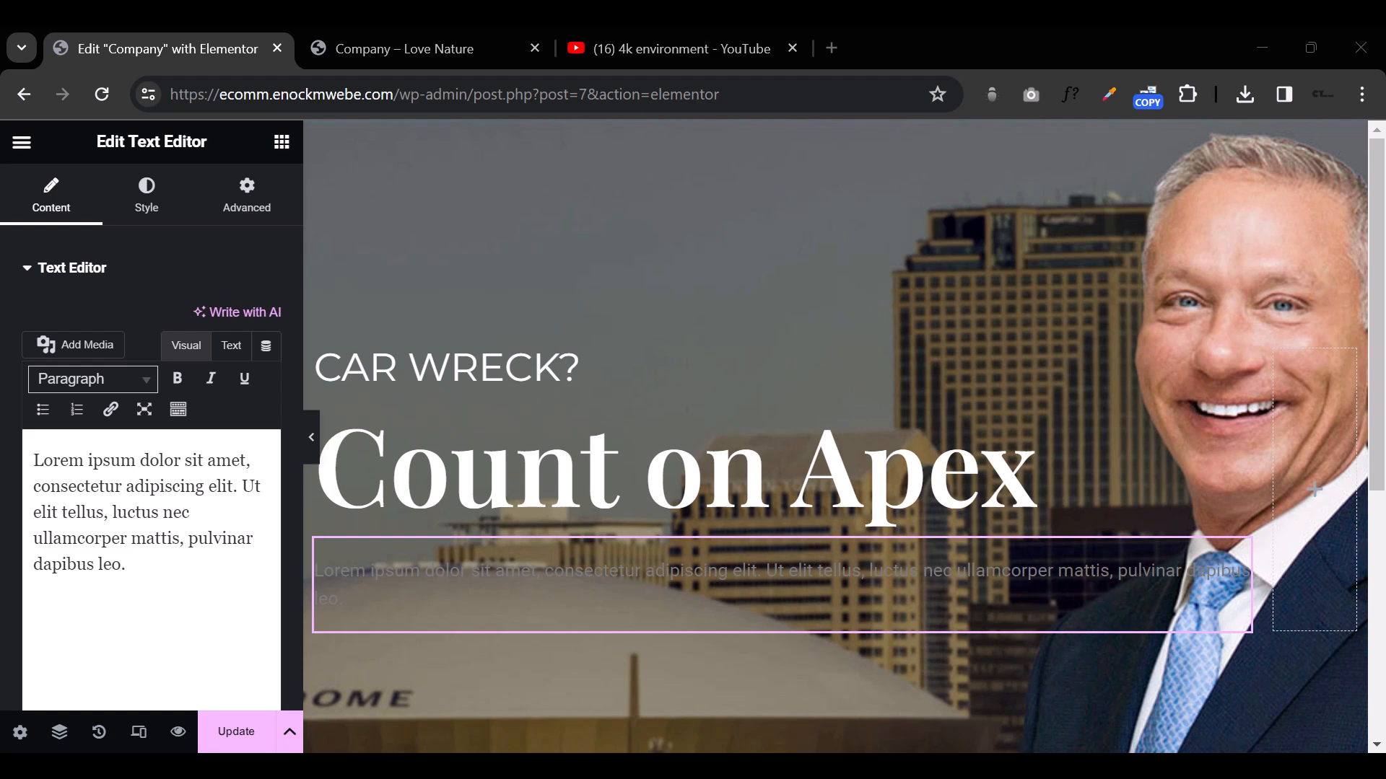
triple_click(137, 563)
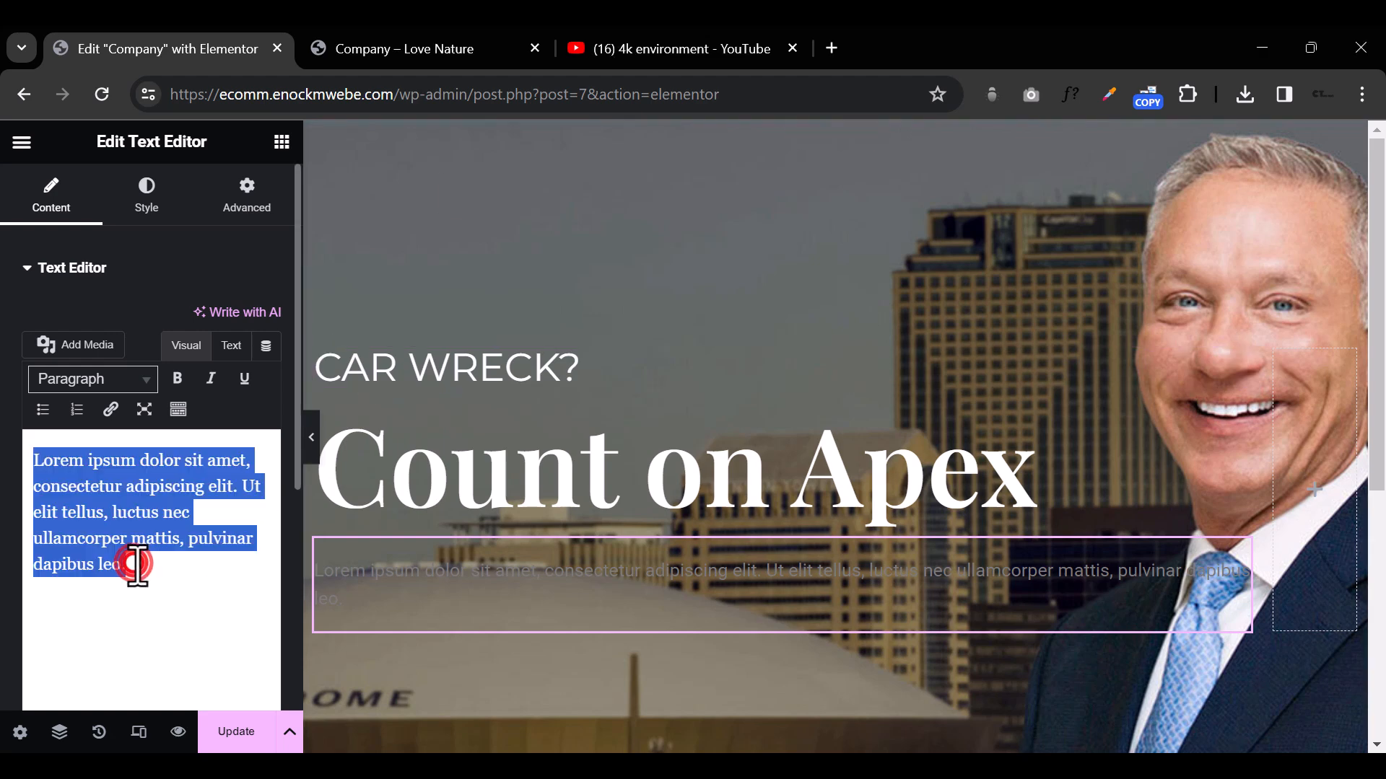
text(Now proundly serving you at our New Locations)
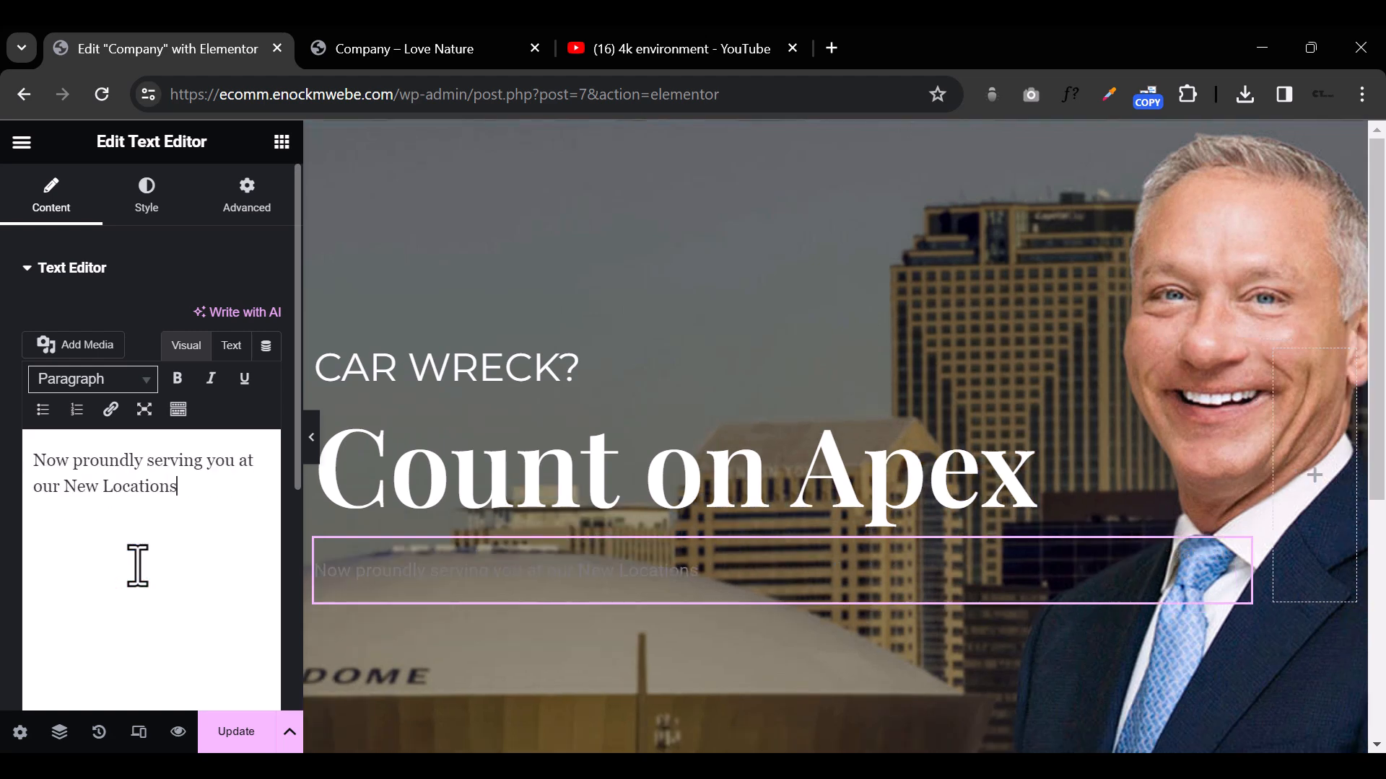
click(189, 644)
click(462, 578)
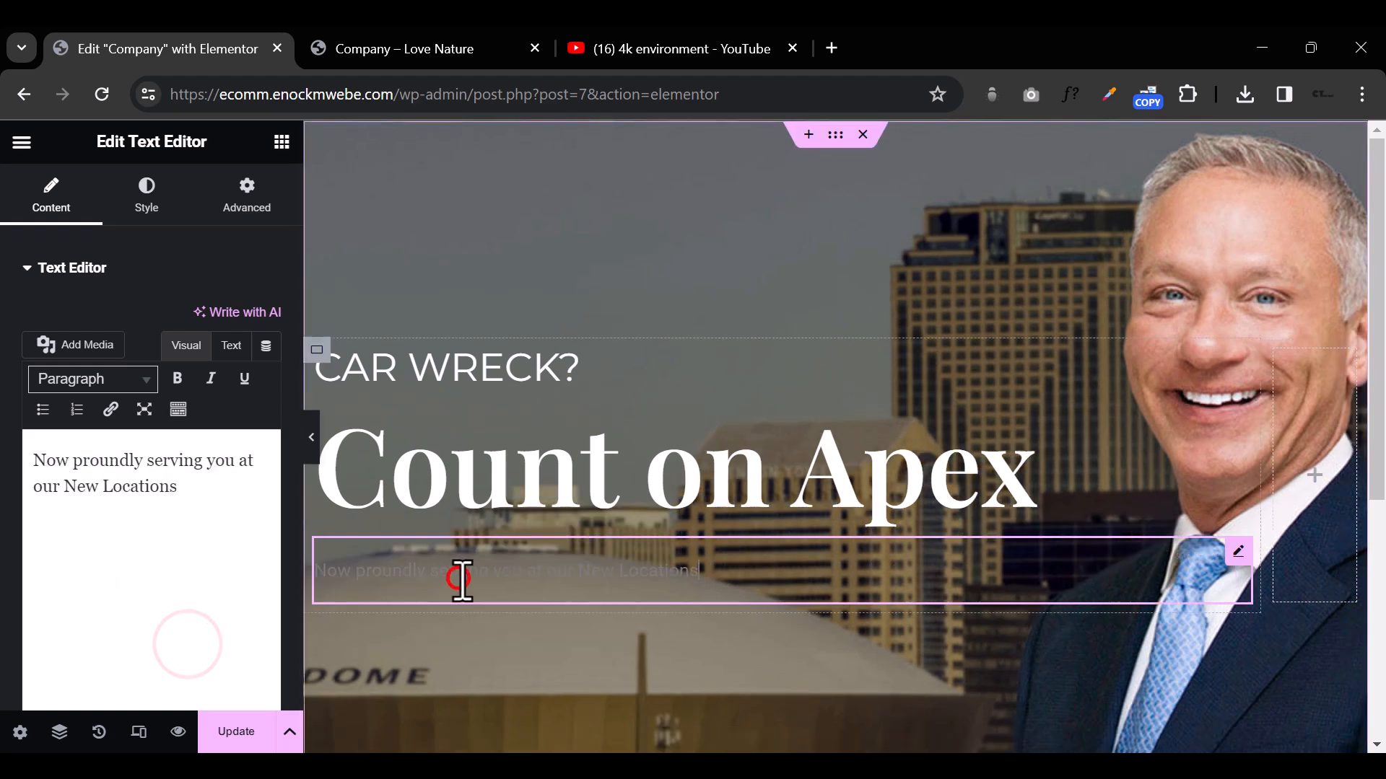
Step: Set the text color of the paragraph below the "Count on Apex" heading to white (#FFFFFF)
click(145, 184)
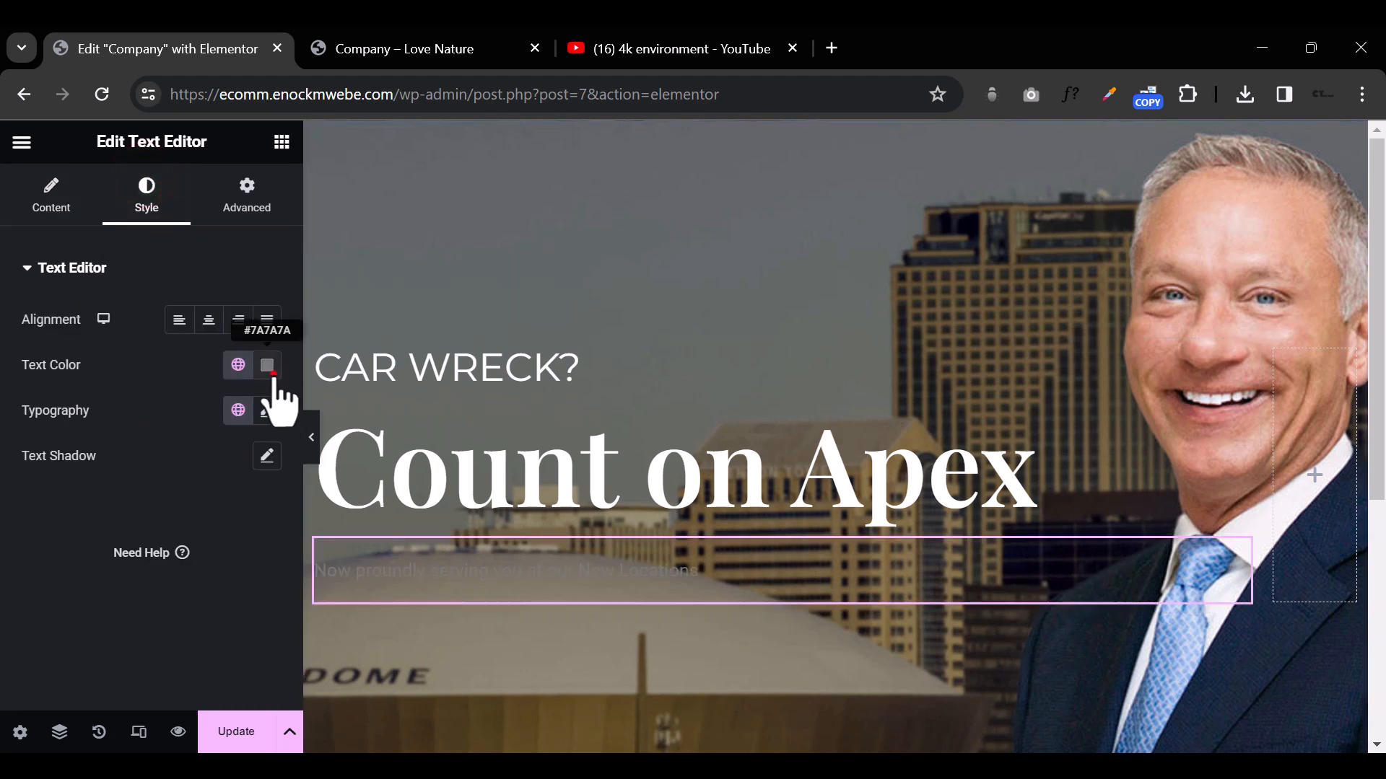
click(270, 369)
drag(162, 567, 141, 444)
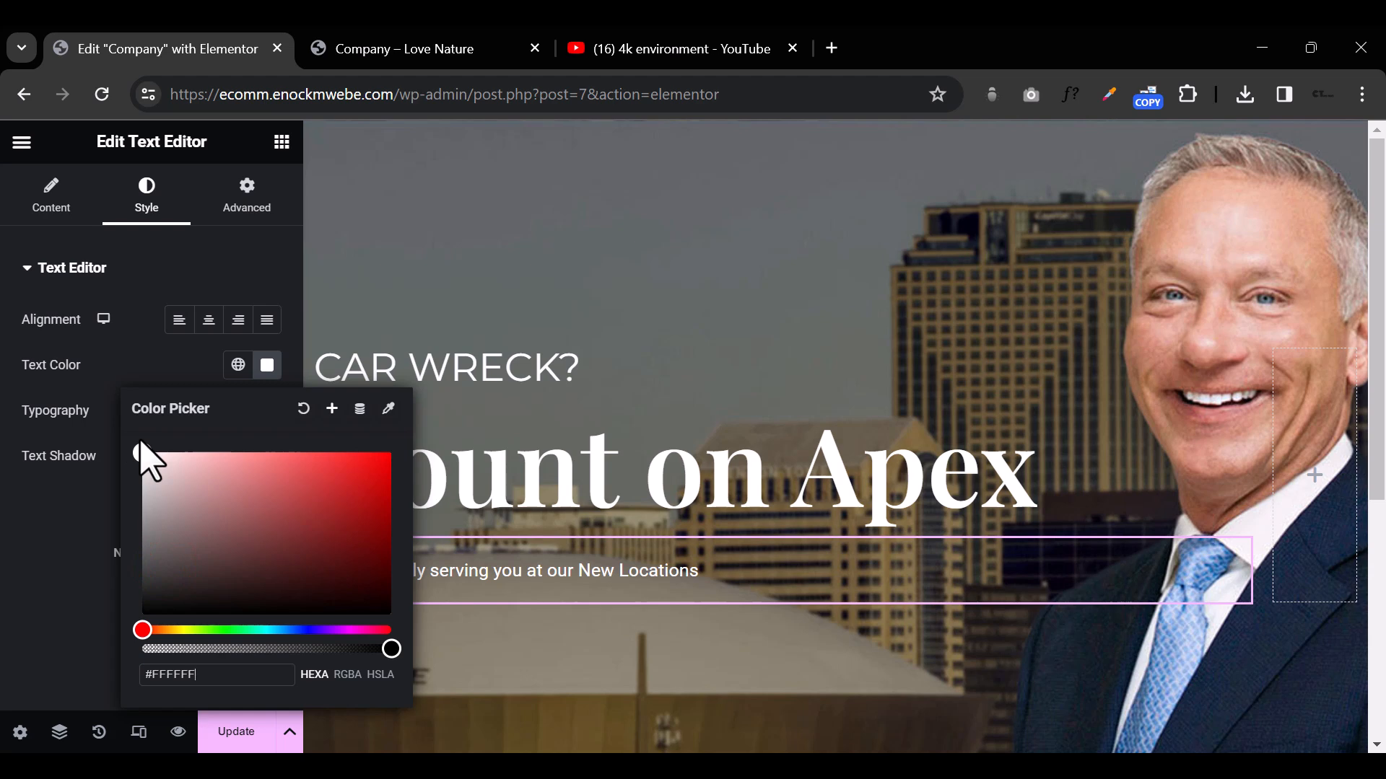
click(90, 534)
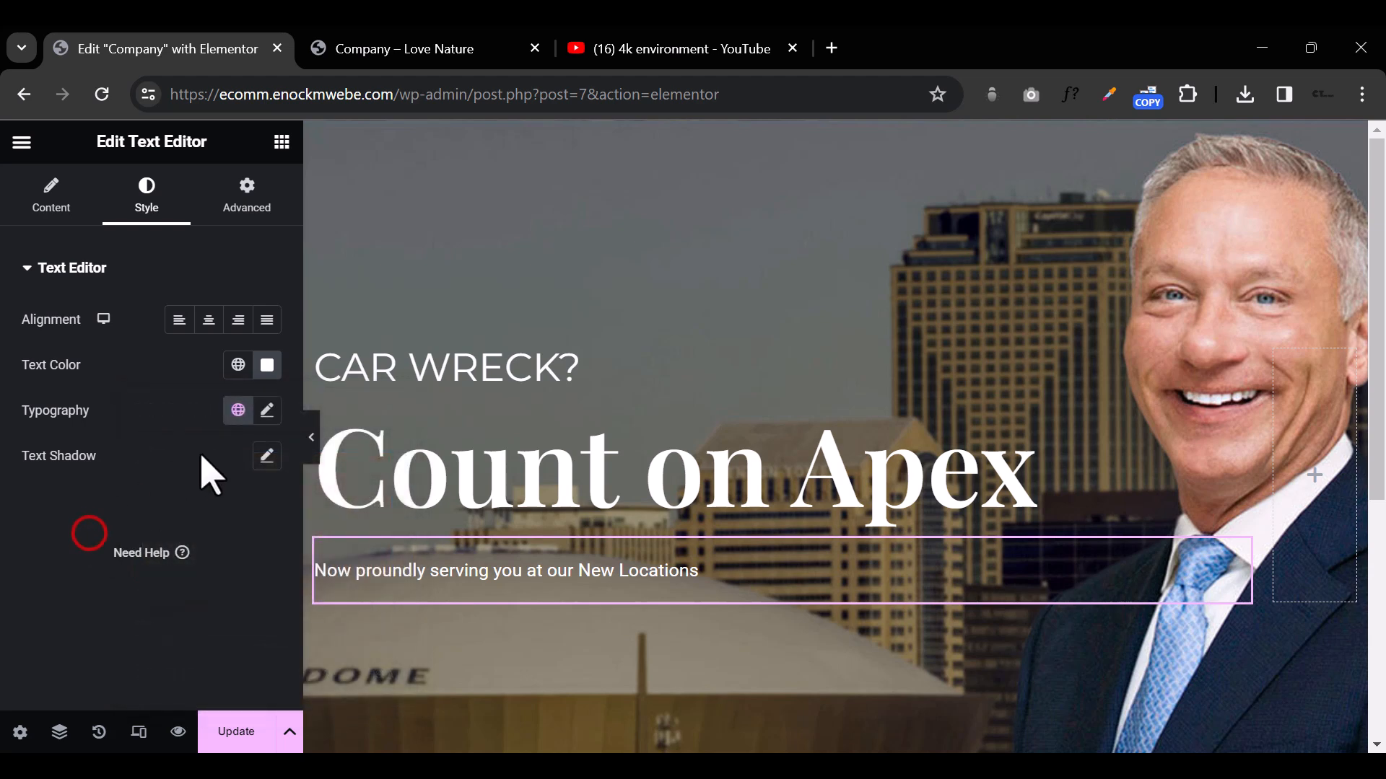
Step: Set the font family of the hero's "New Locations" paragraph to Montserrat
click(267, 407)
click(215, 511)
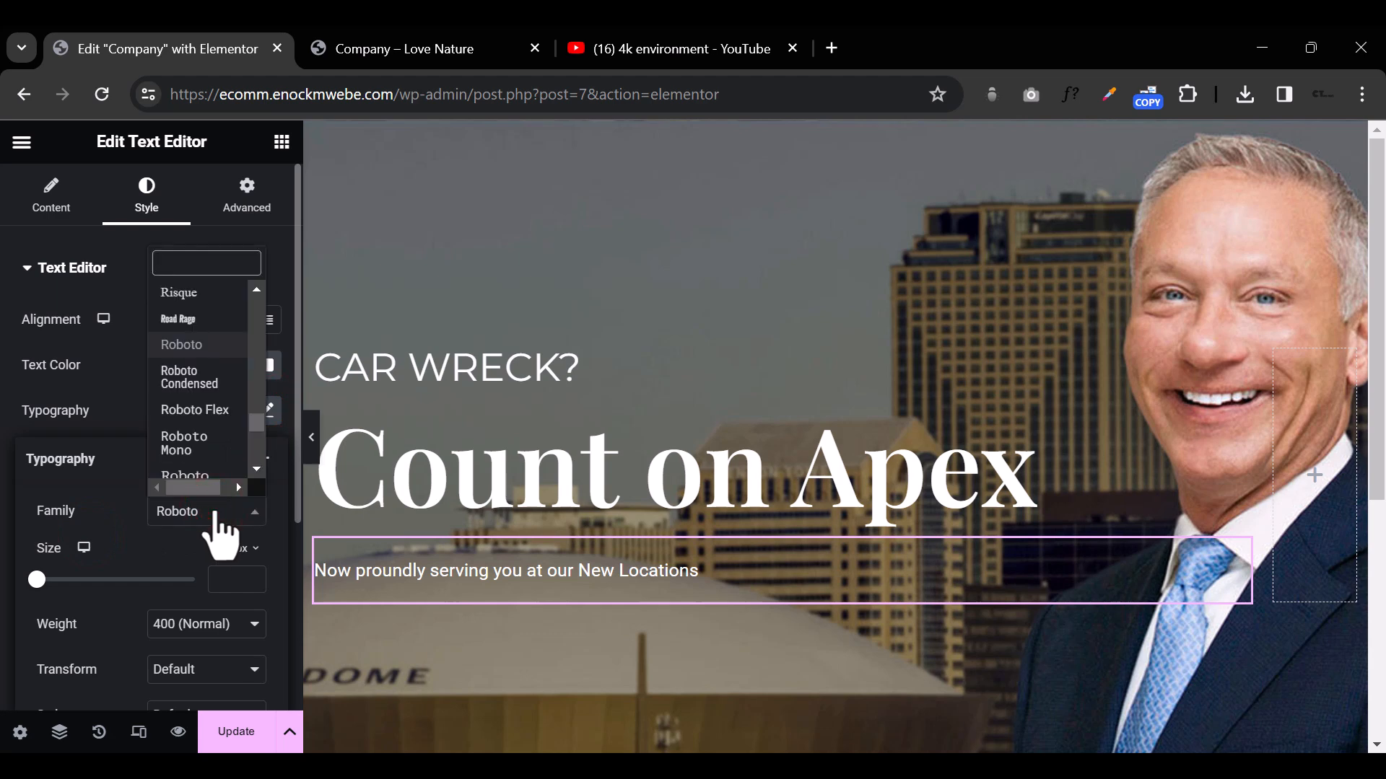
text(monts)
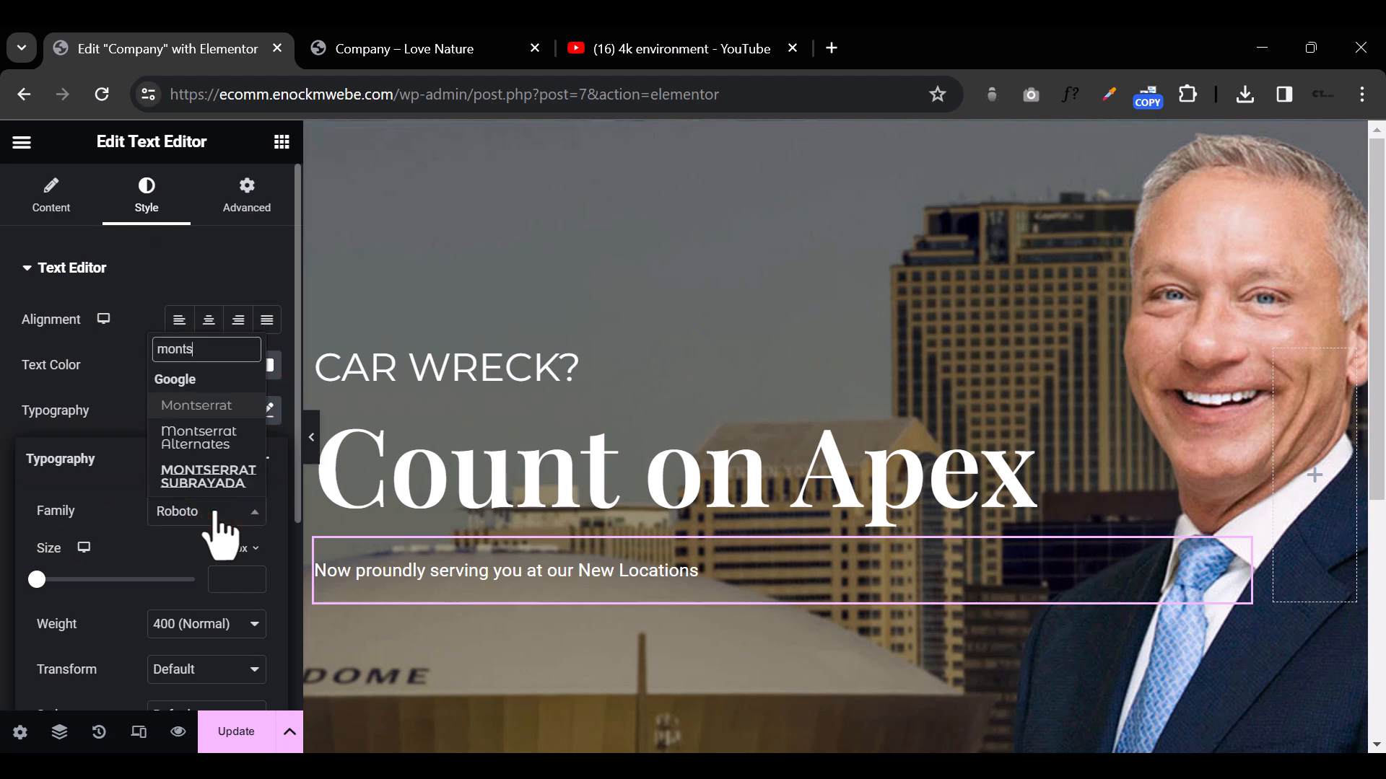
click(229, 406)
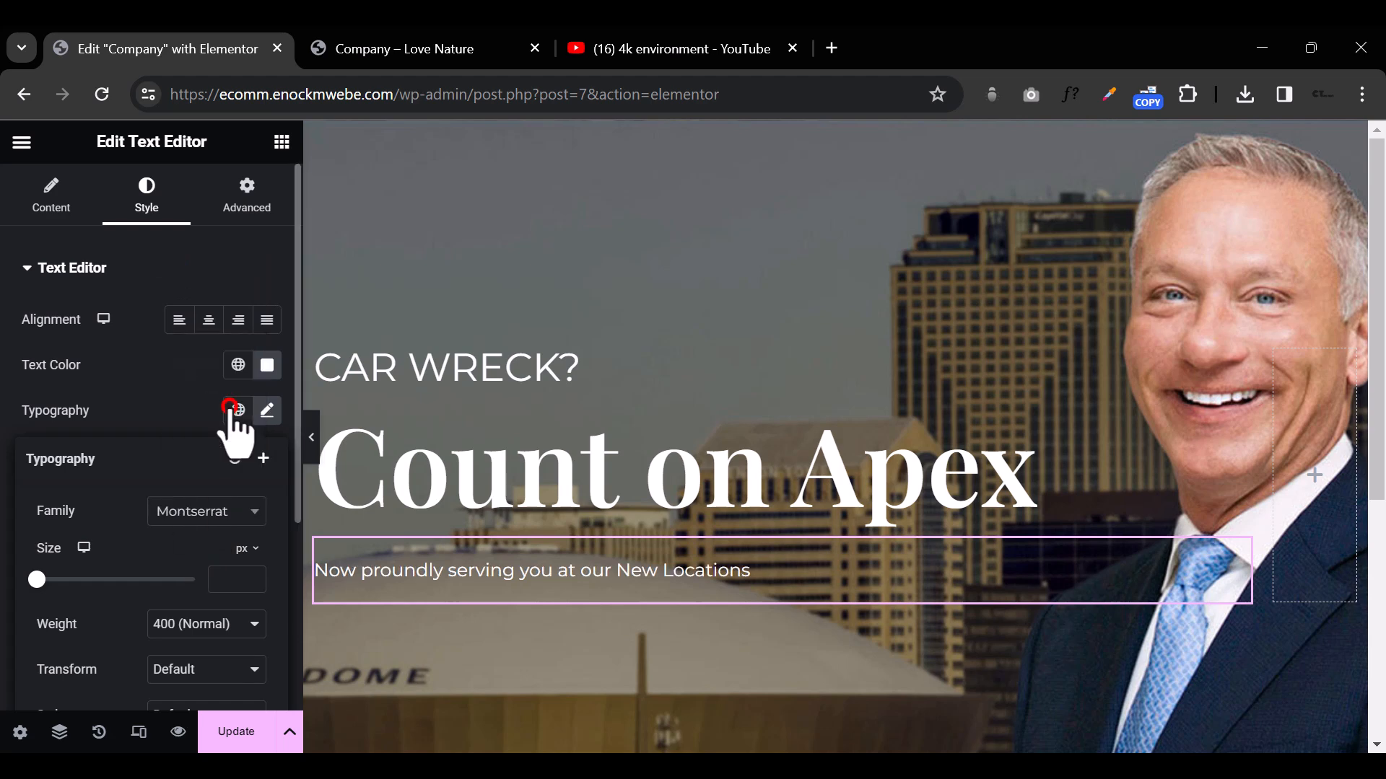
Step: Set the letter spacing of the hero's "New Locations" paragraph to 1 px
scroll(191, 563, down, 3)
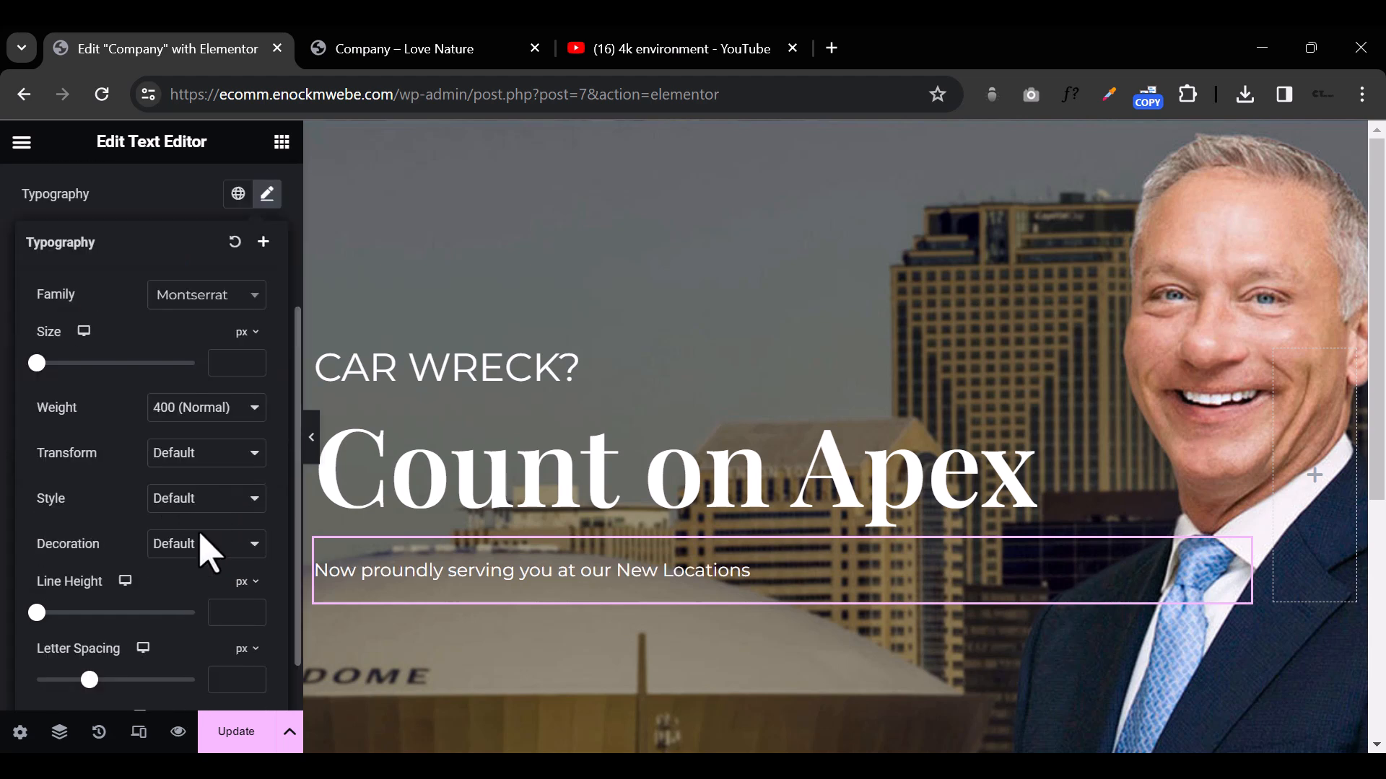
scroll(220, 607, down, 1)
click(234, 615)
text(1)
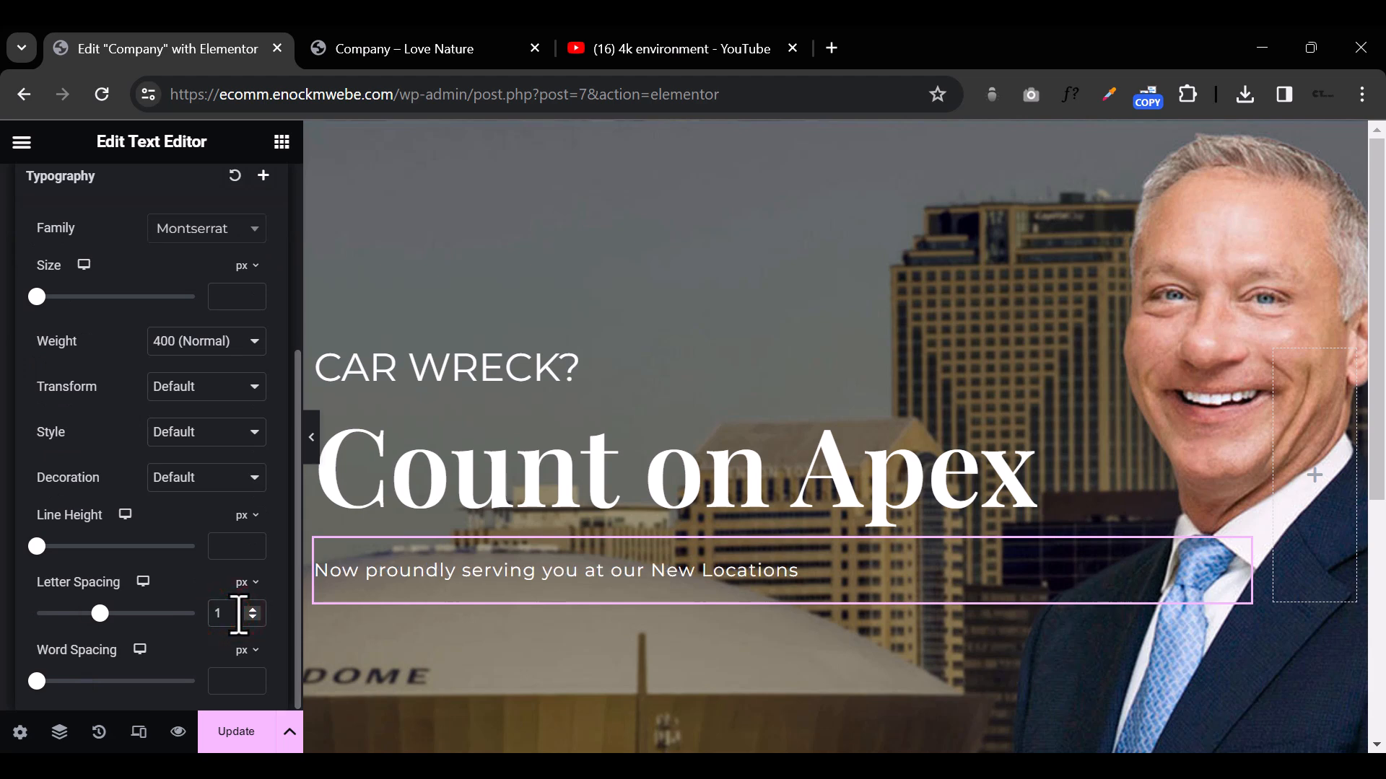
text(5)
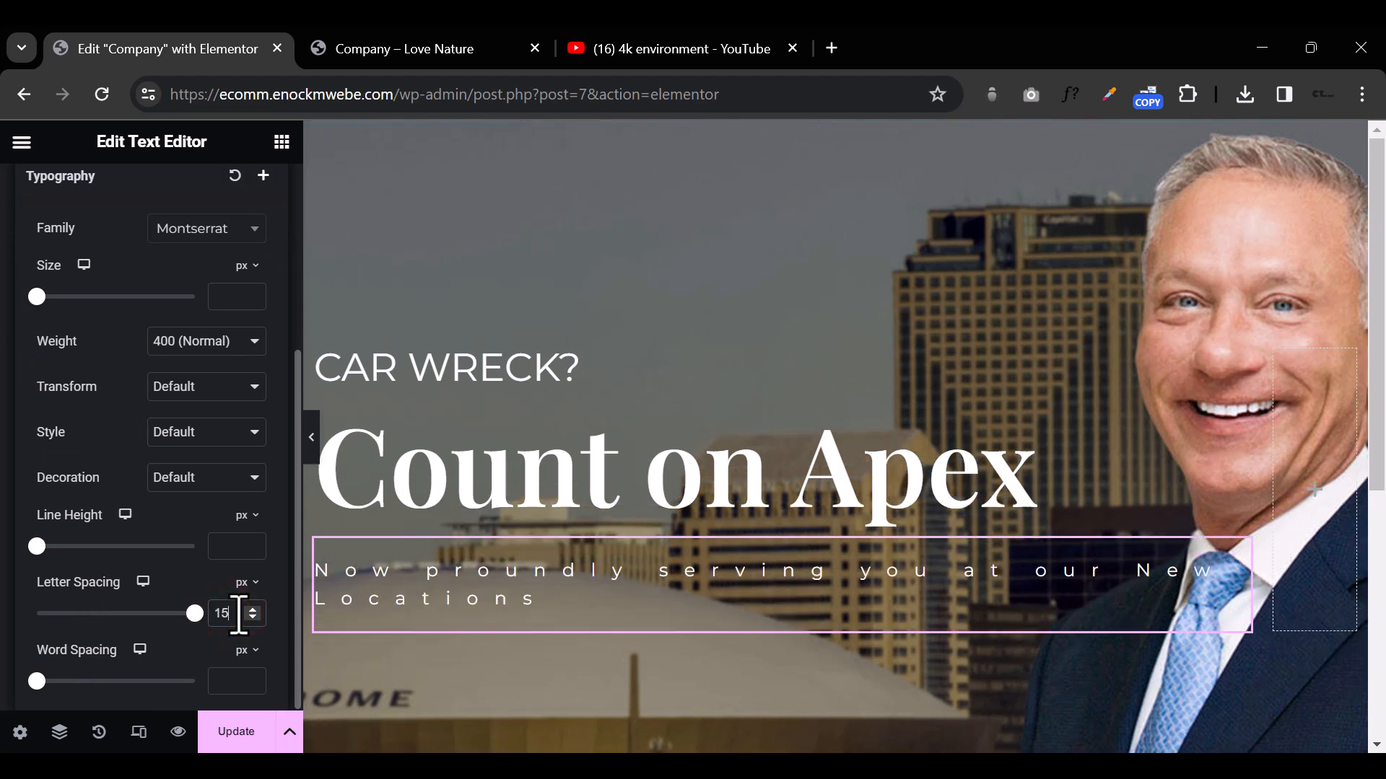
key(BackSpace)
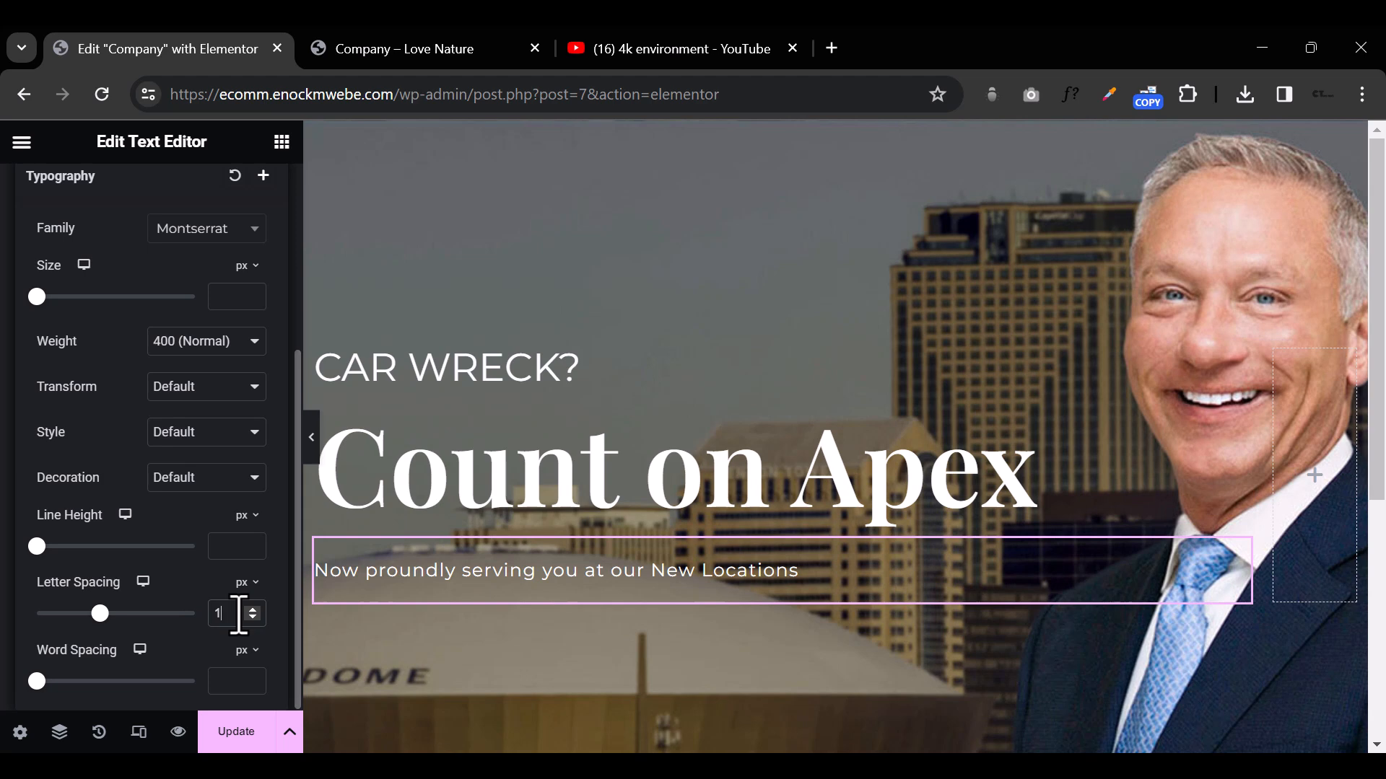
Step: Set the letter spacing of the hero's "New Locations" paragraph to 1.2 px
text(.5)
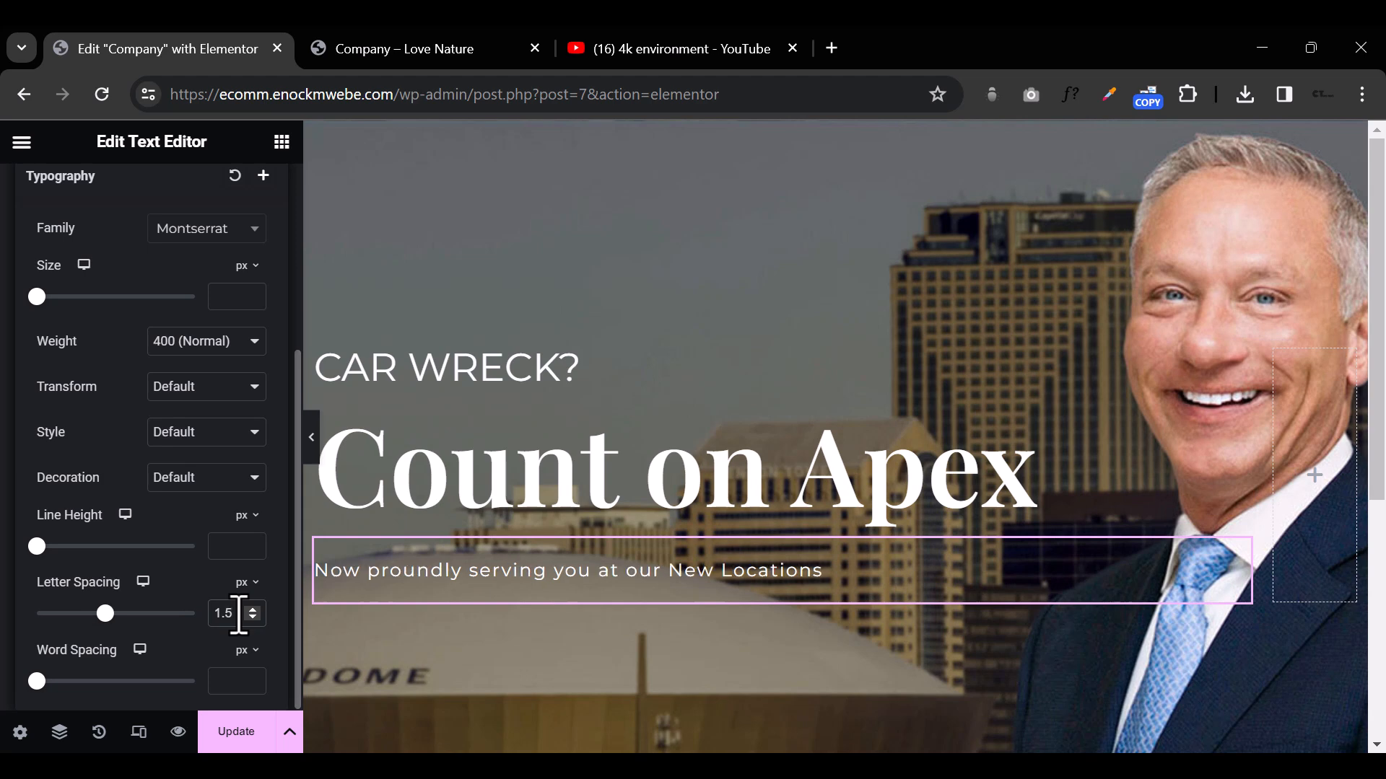
key(BackSpace)
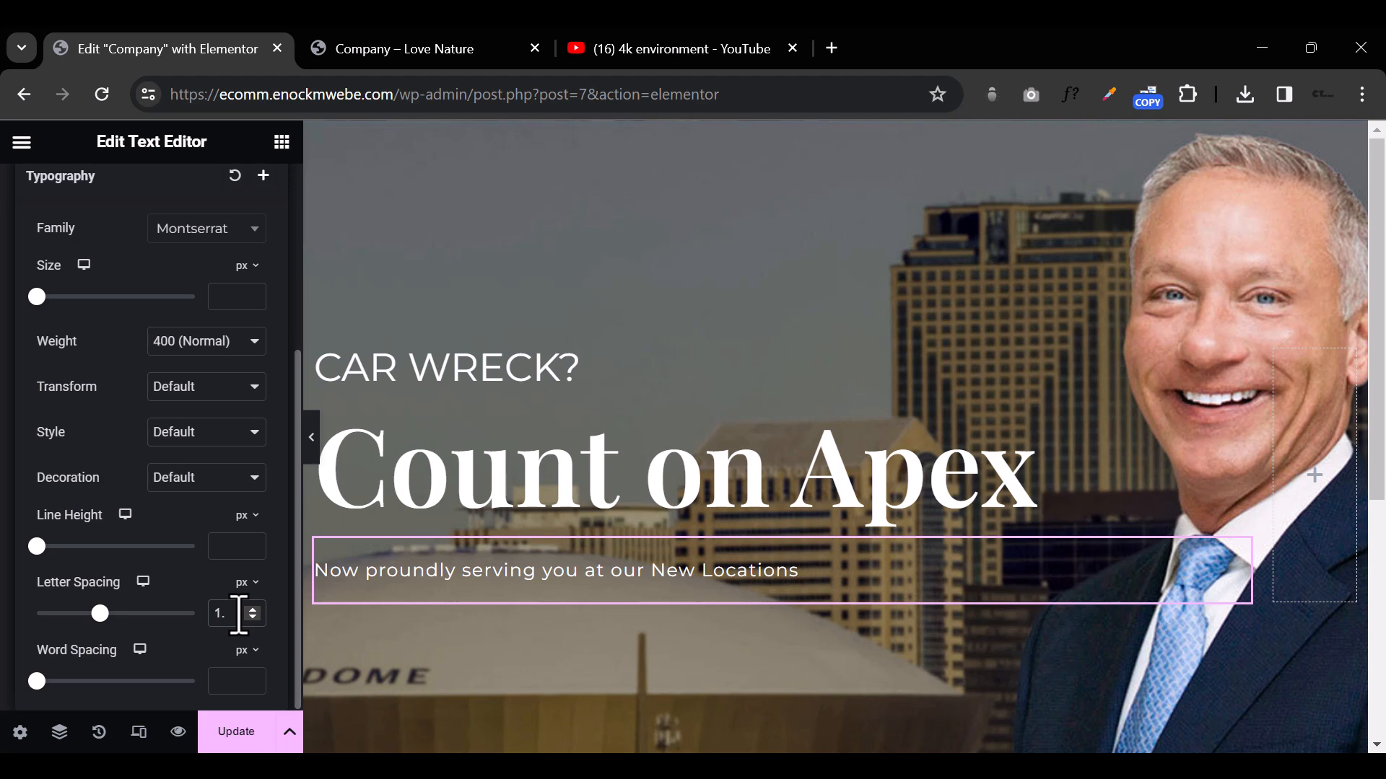
text(2)
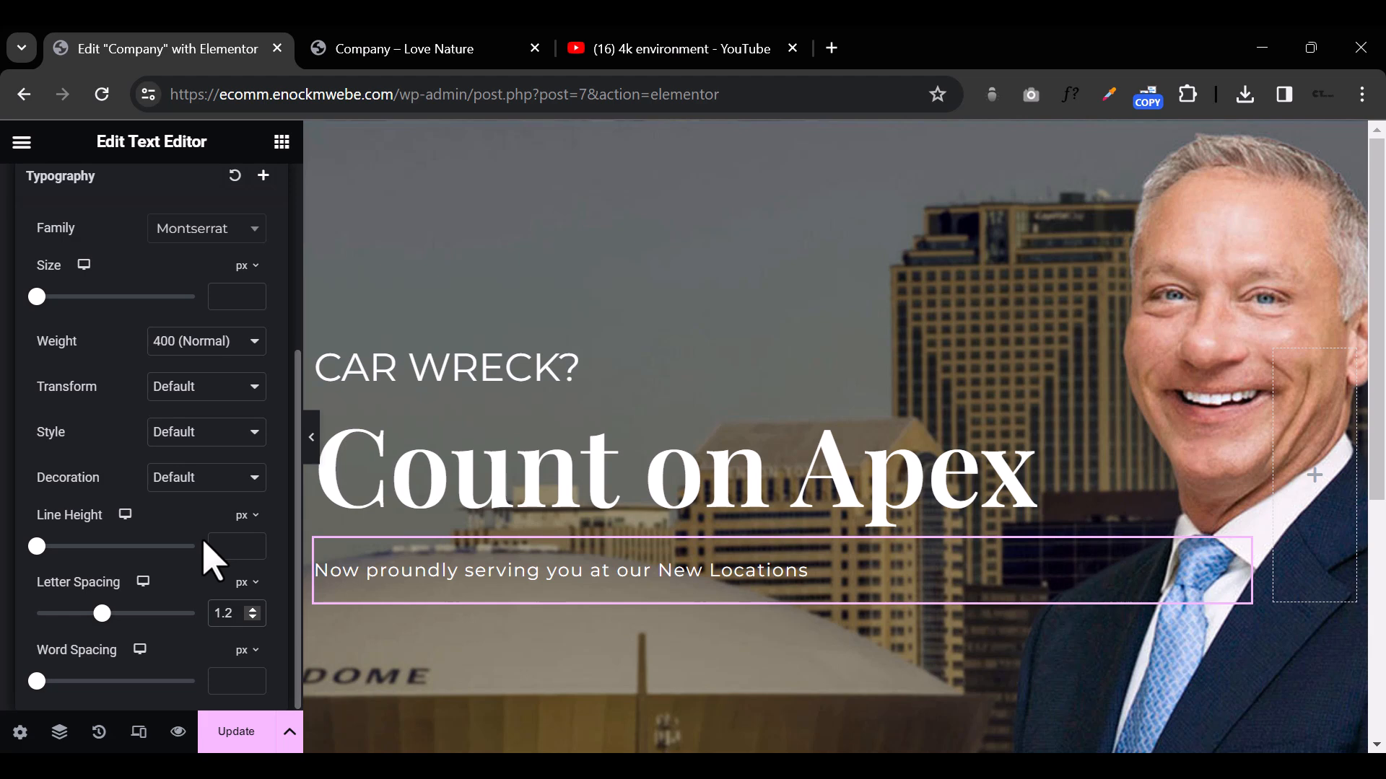
scroll(211, 558, up, 2)
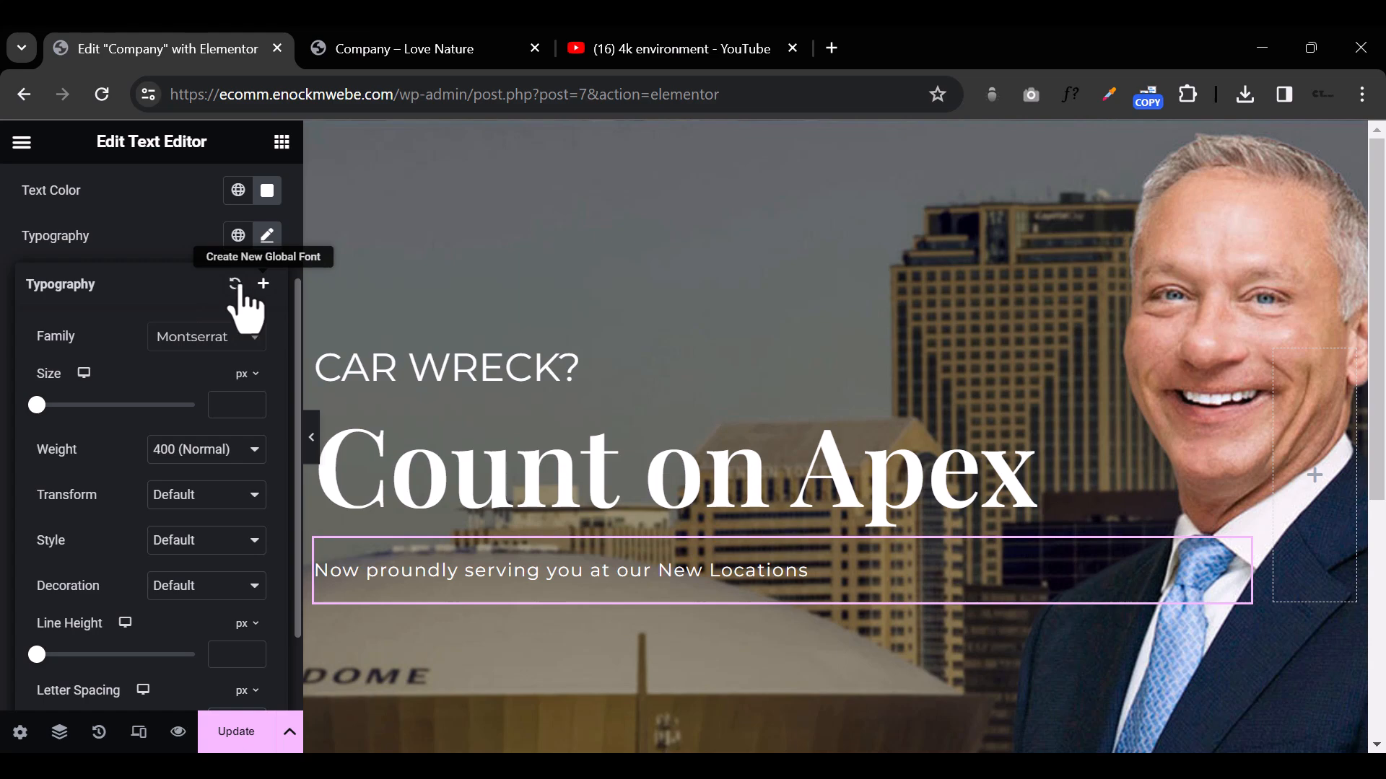
click(128, 225)
scroll(216, 339, up, 2)
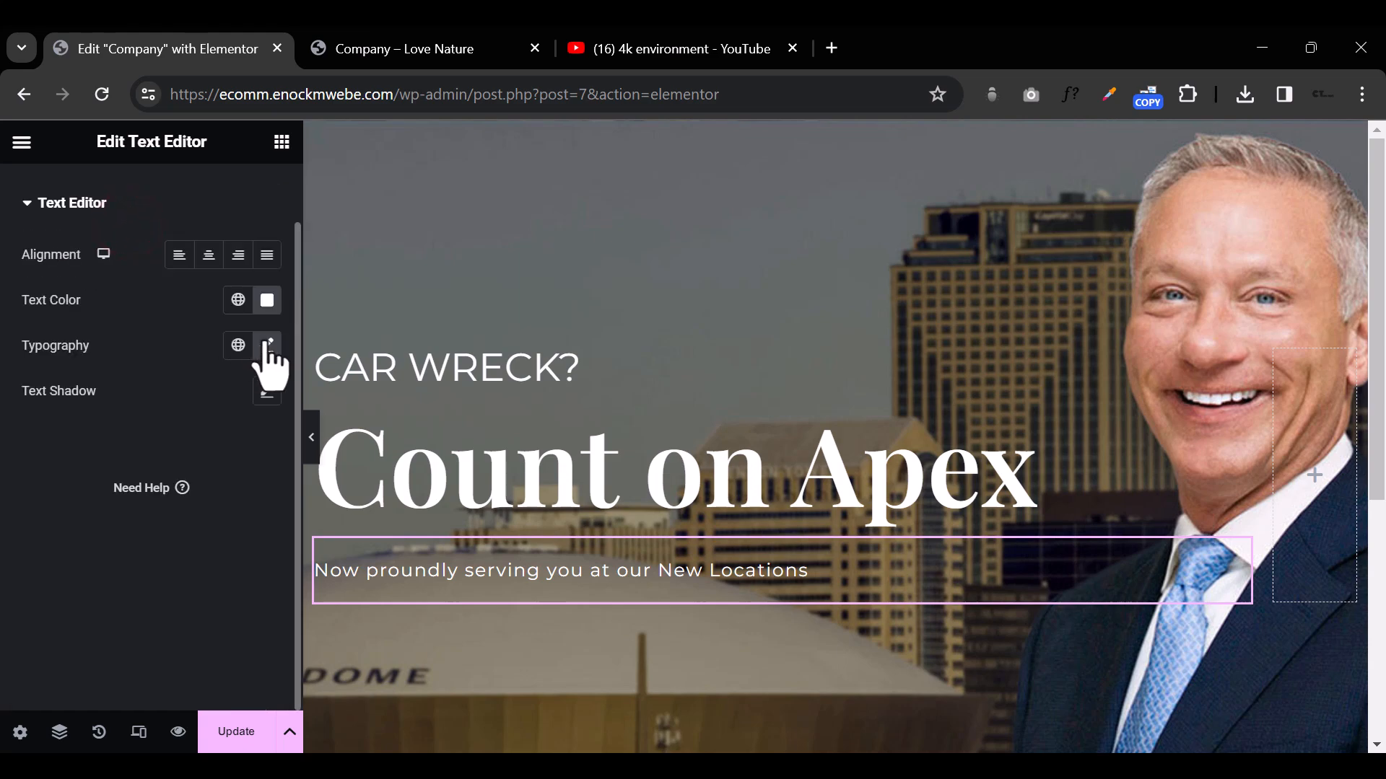
Step: Save the "New Locations" paragraph's typography as a new global font named "Monteserrat"
click(267, 346)
click(264, 394)
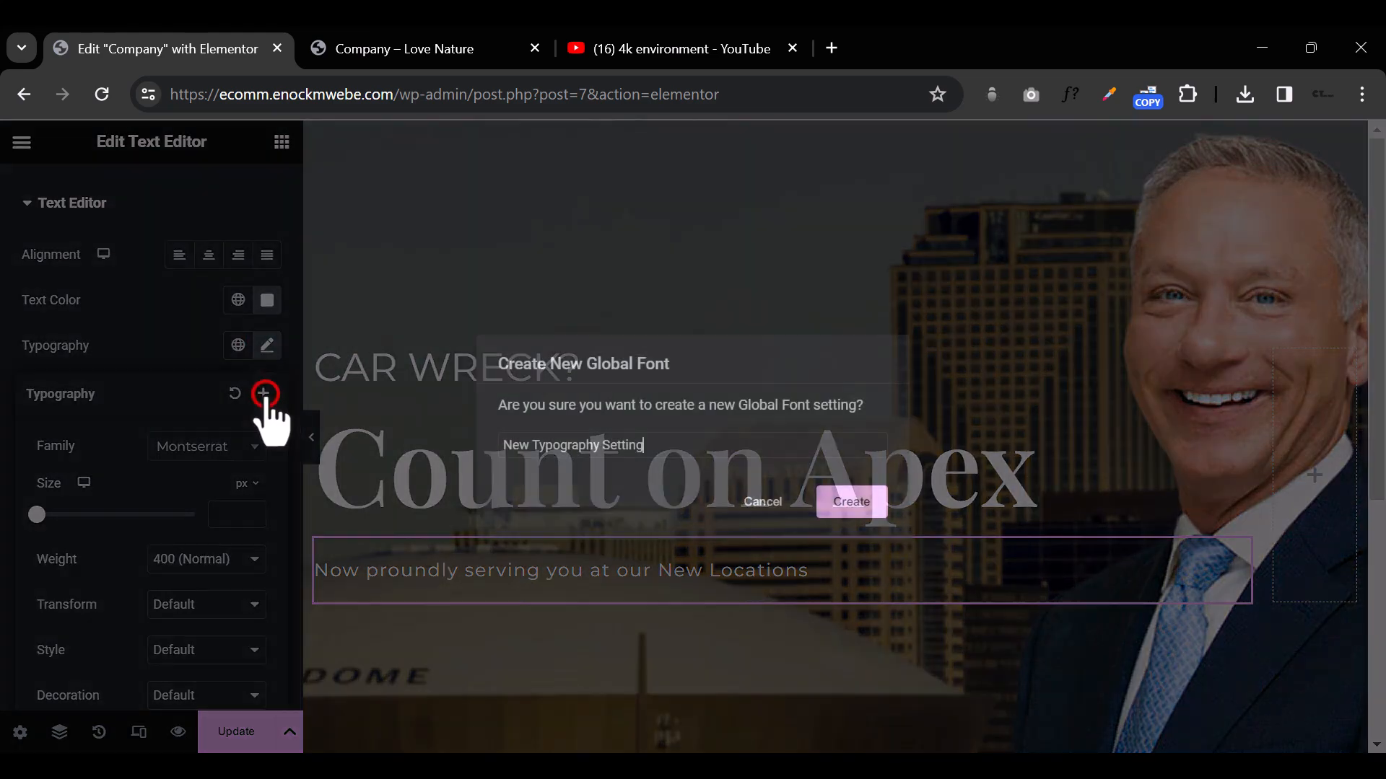
triple_click(558, 444)
text(MO)
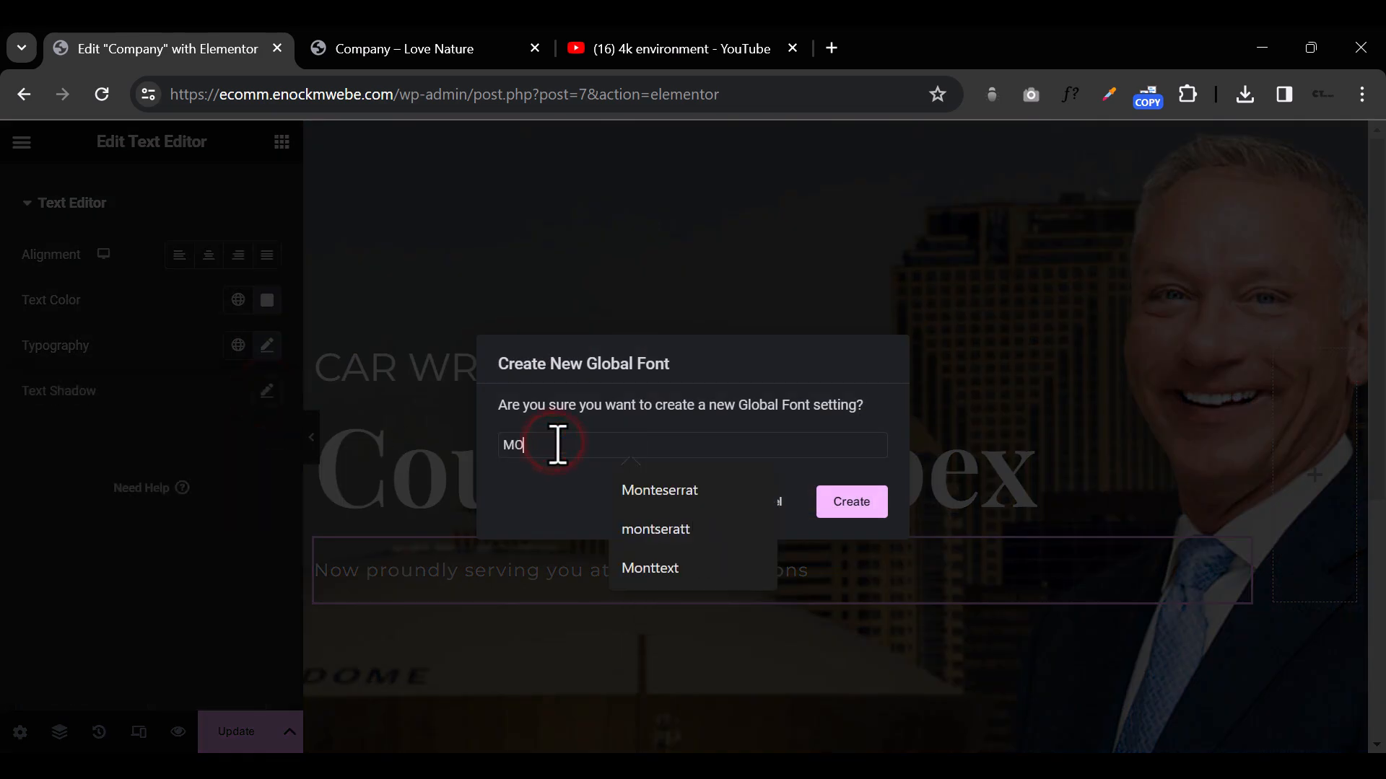
click(717, 486)
click(848, 507)
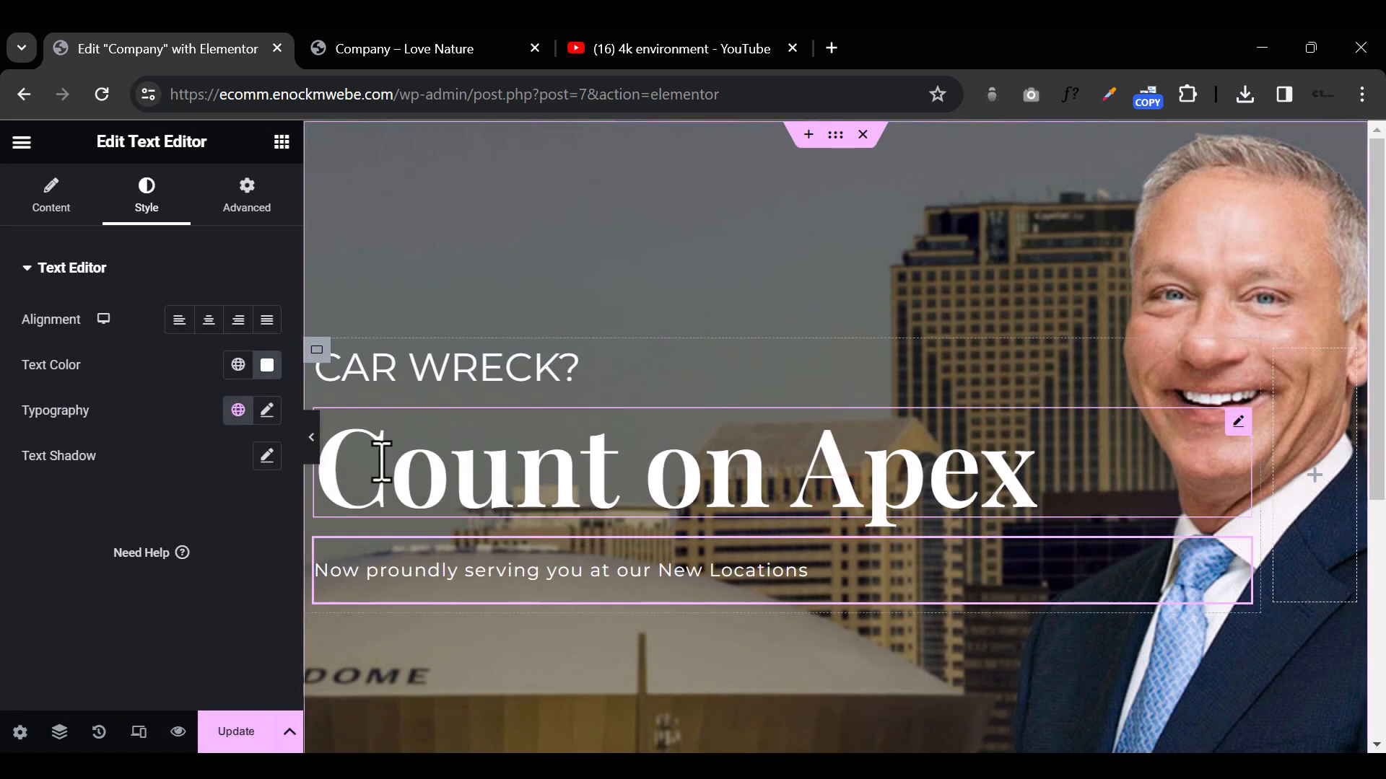
click(311, 437)
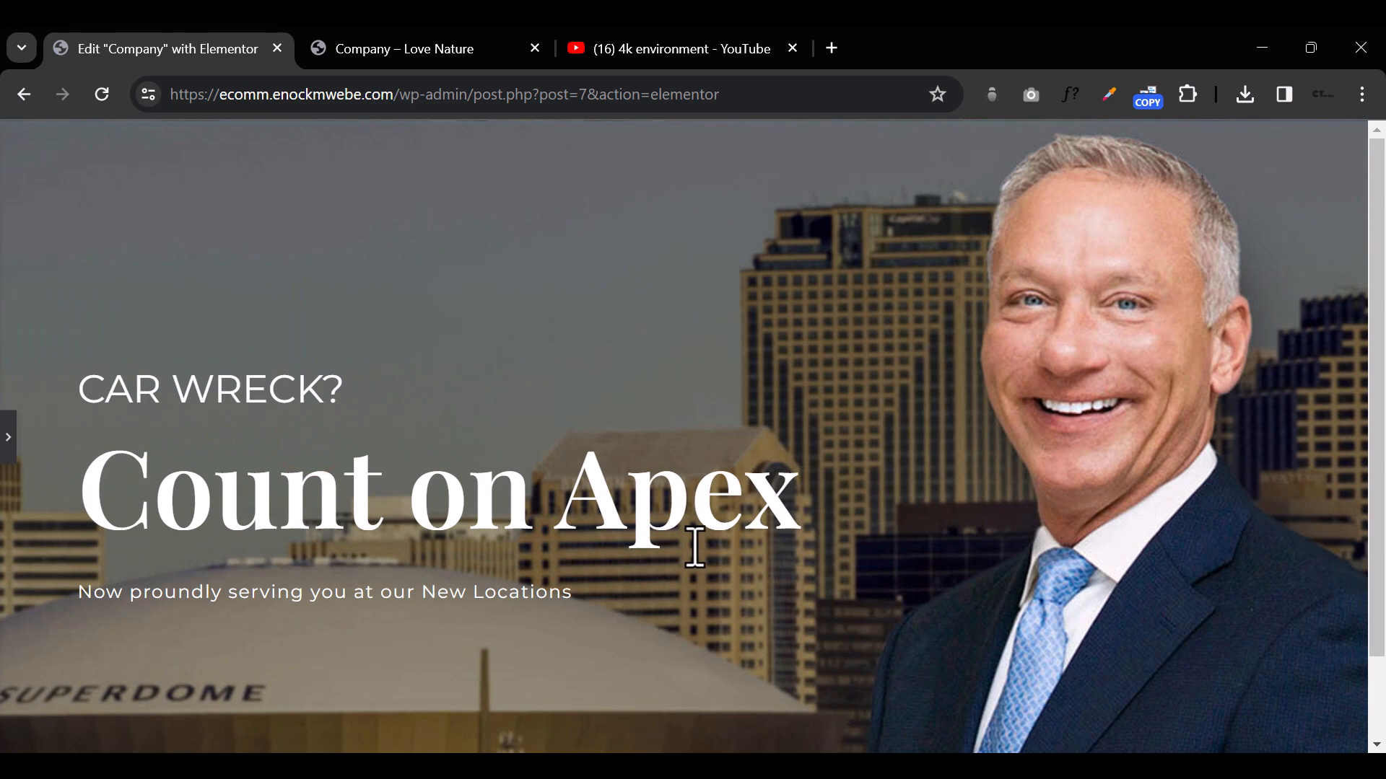
click(10, 451)
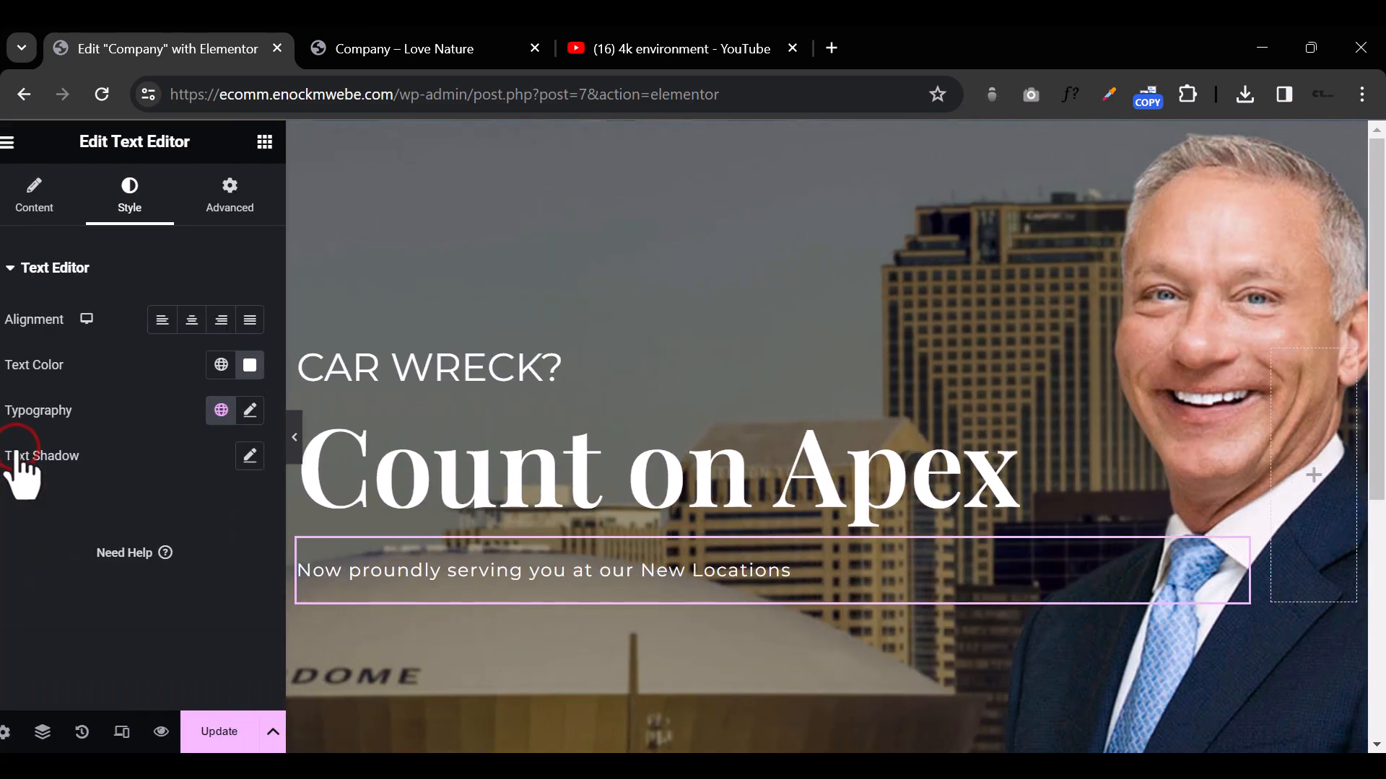
Step: Add a standard Button widget directly below the hero's "New Locations" paragraph
click(283, 142)
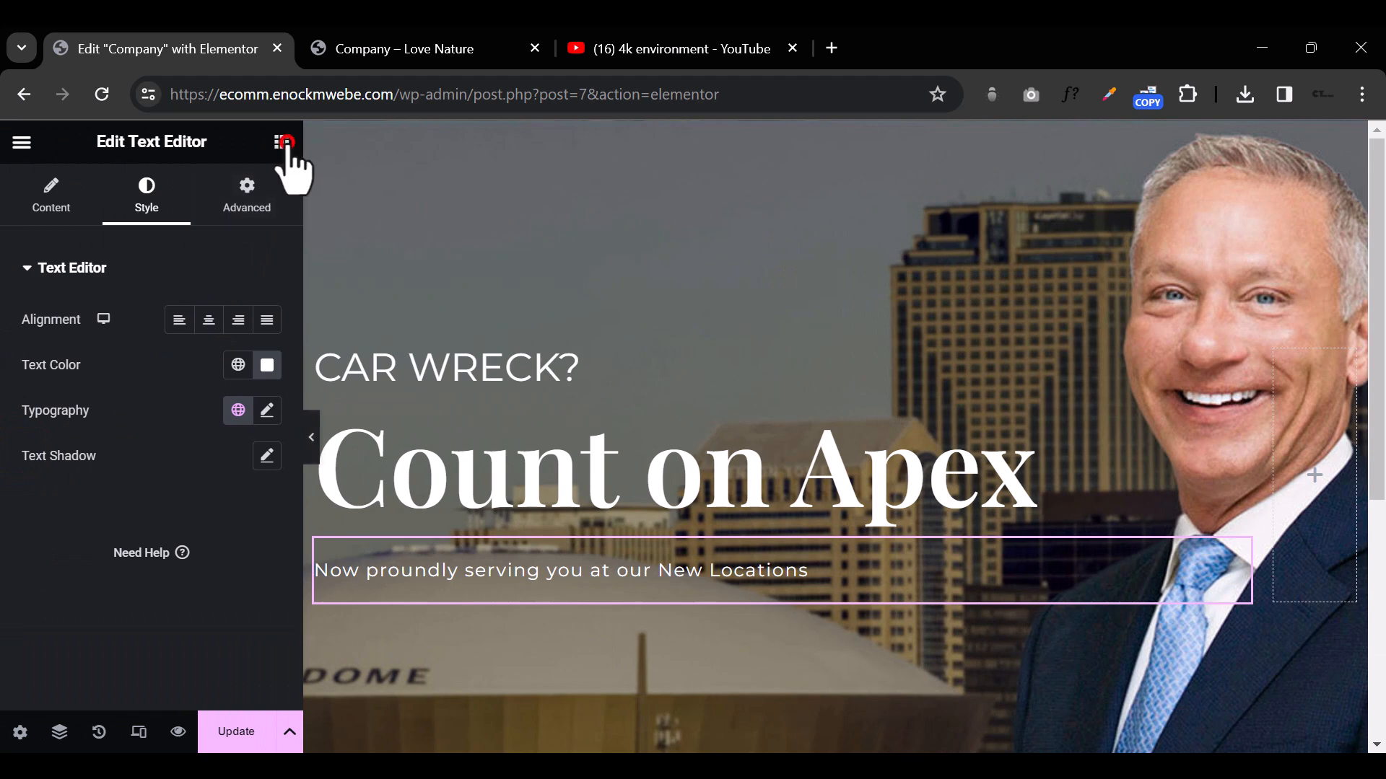
click(282, 143)
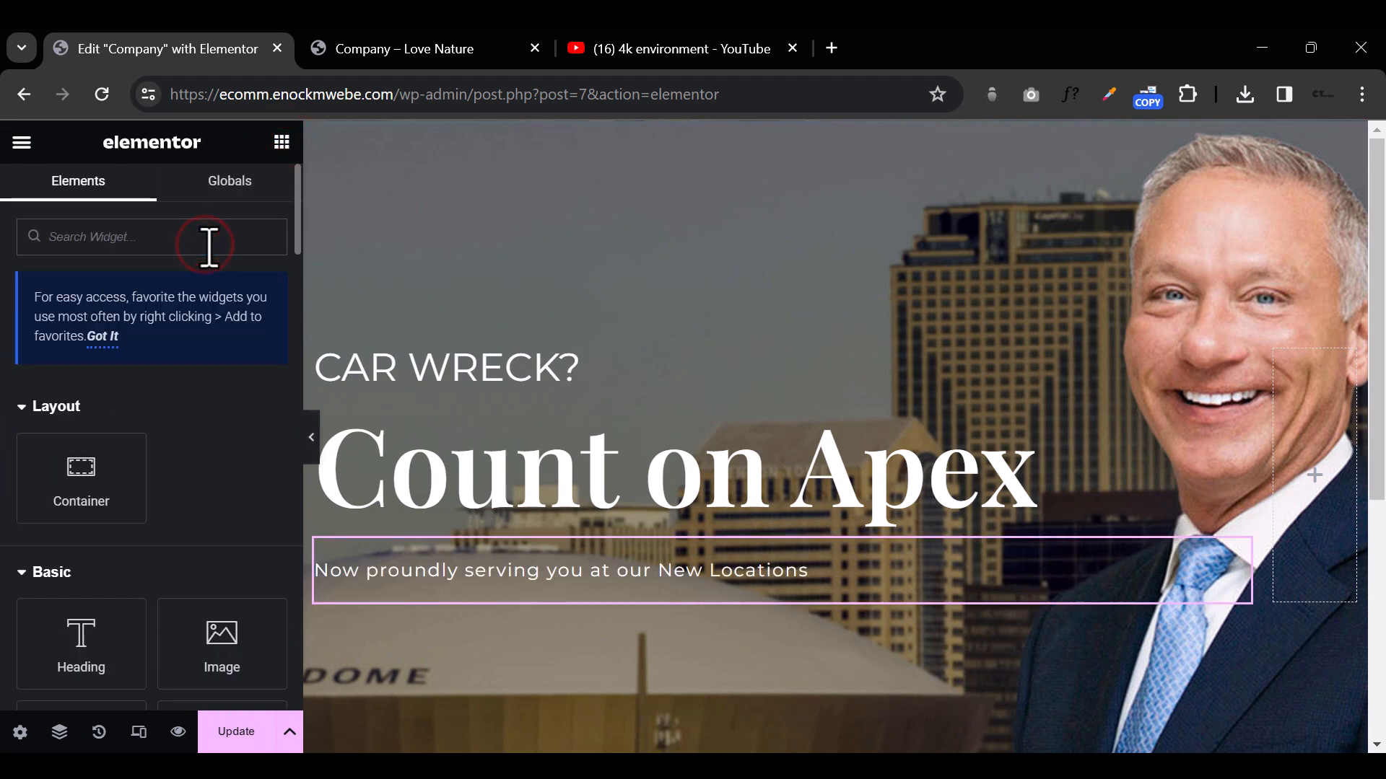
text(me)
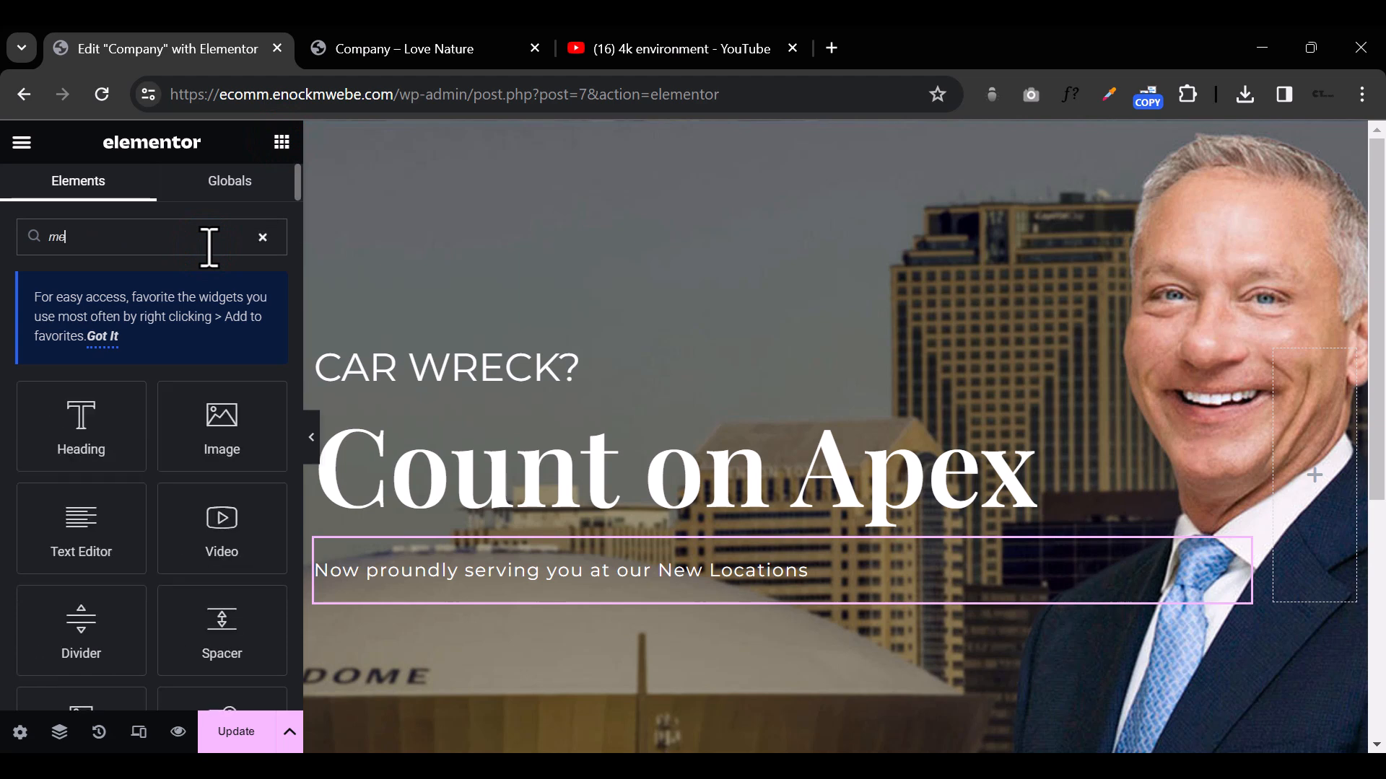
key(BackSpace)
key(BackSpace)
text(tton)
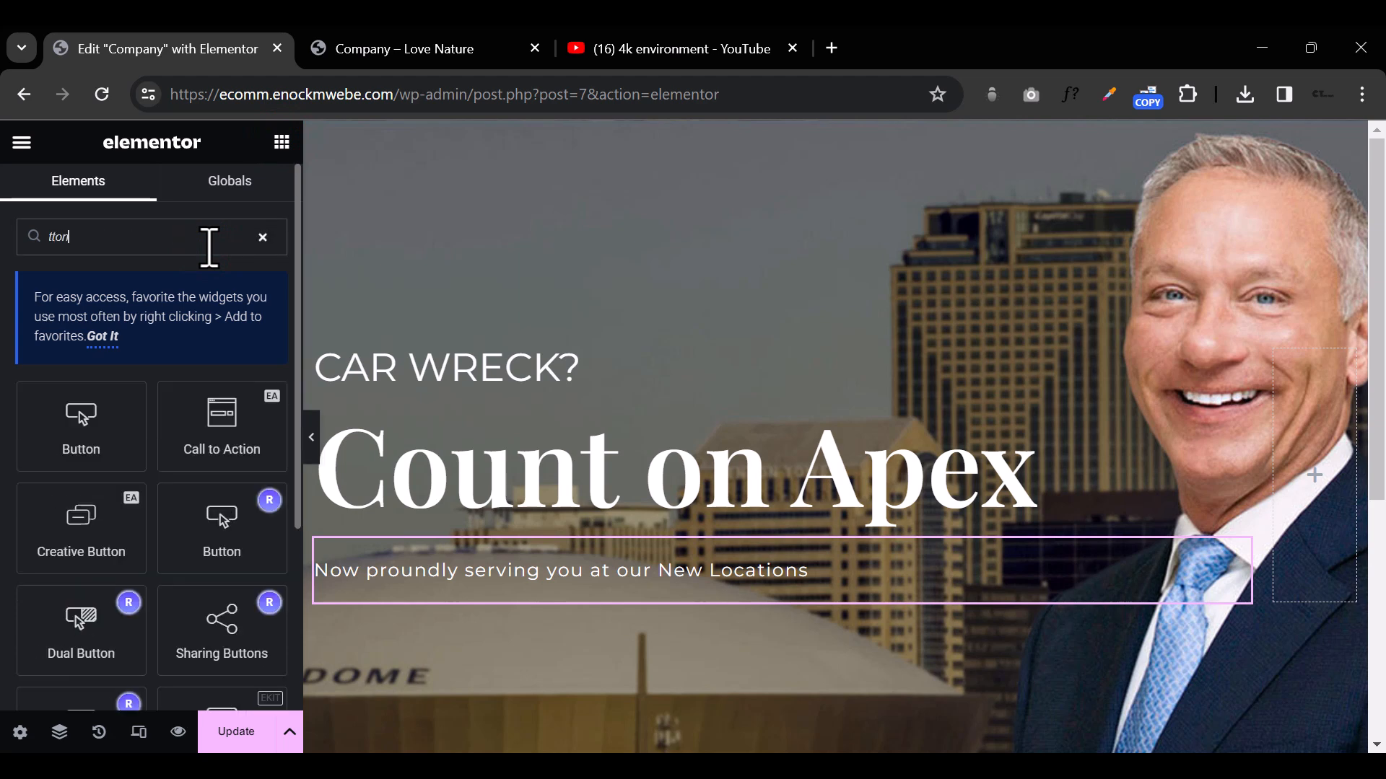
drag(83, 432, 487, 610)
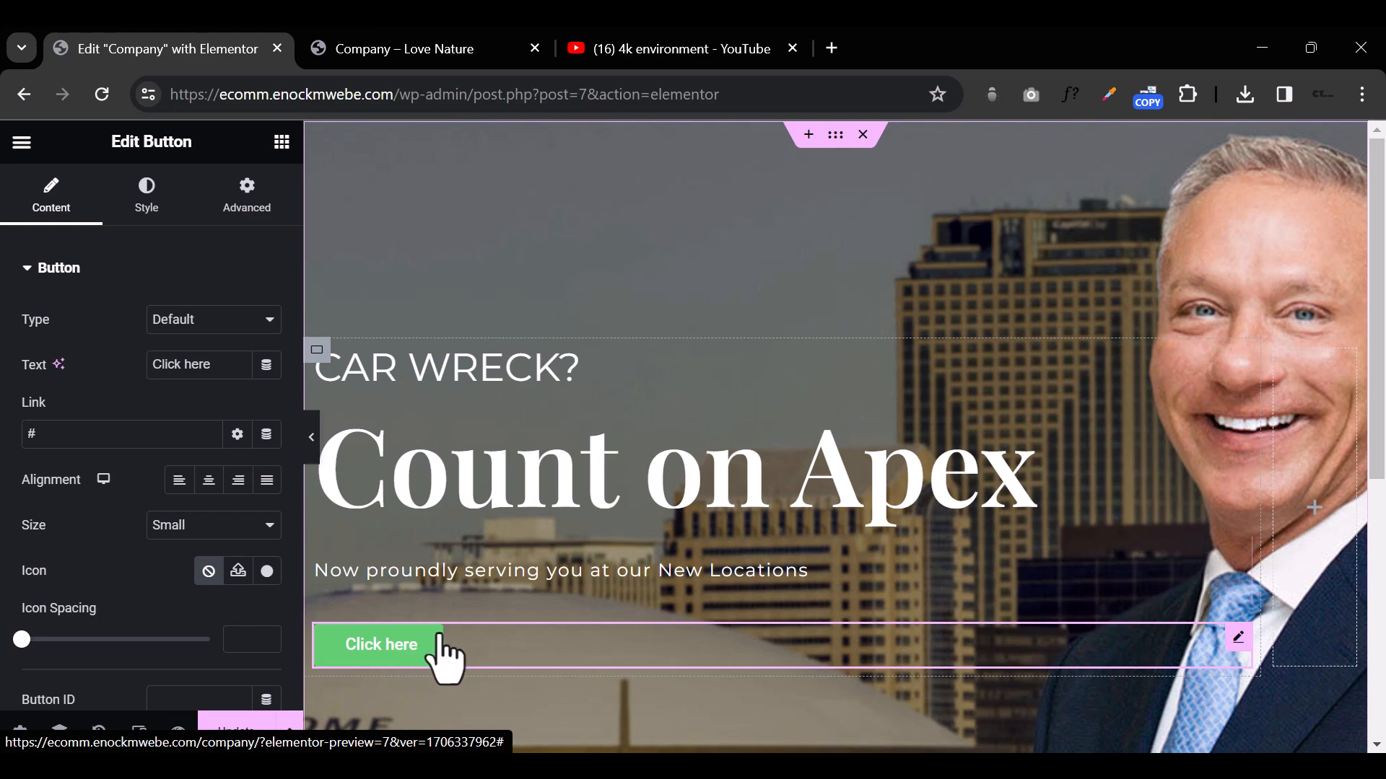
Step: Set the text of the hero button to "CONATCT US TODAY"
scroll(440, 642, down, 5)
scroll(444, 653, up, 3)
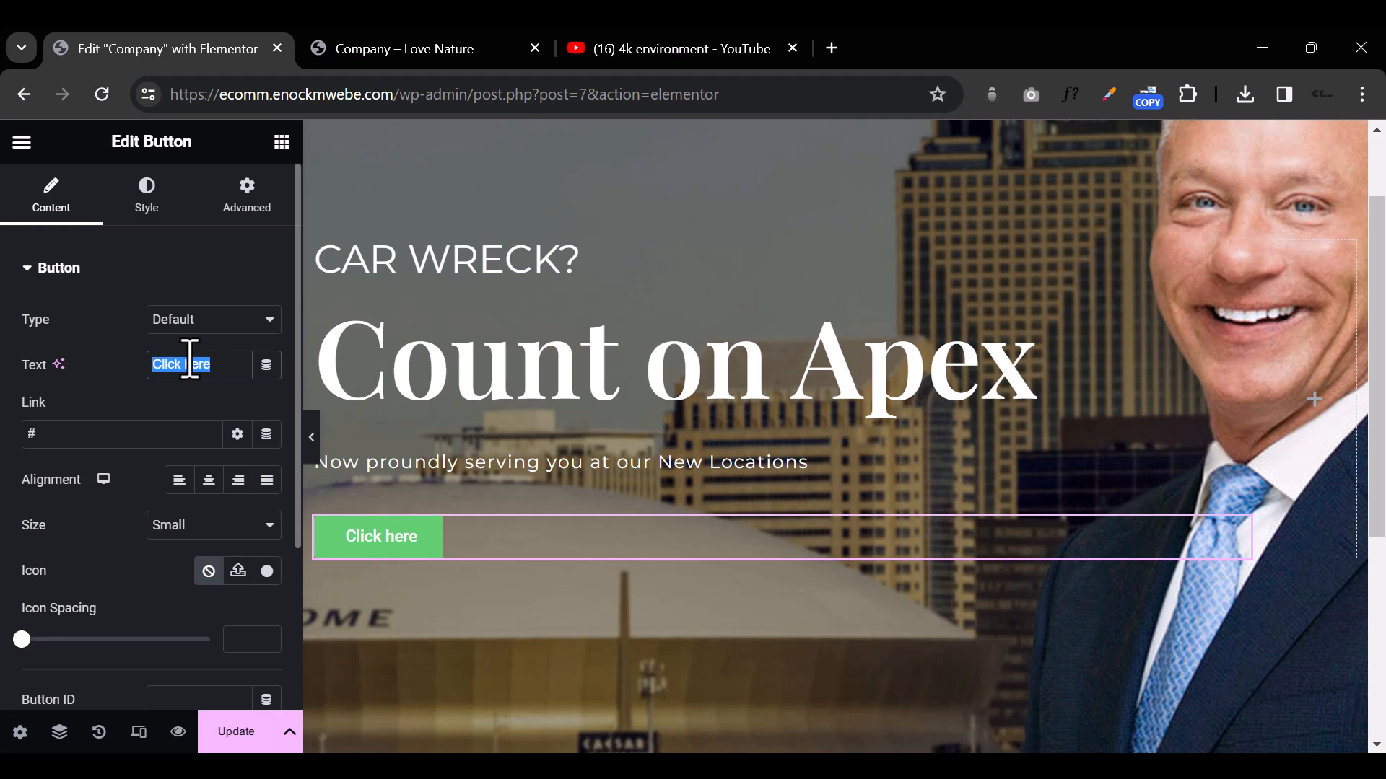
text(CONAT)
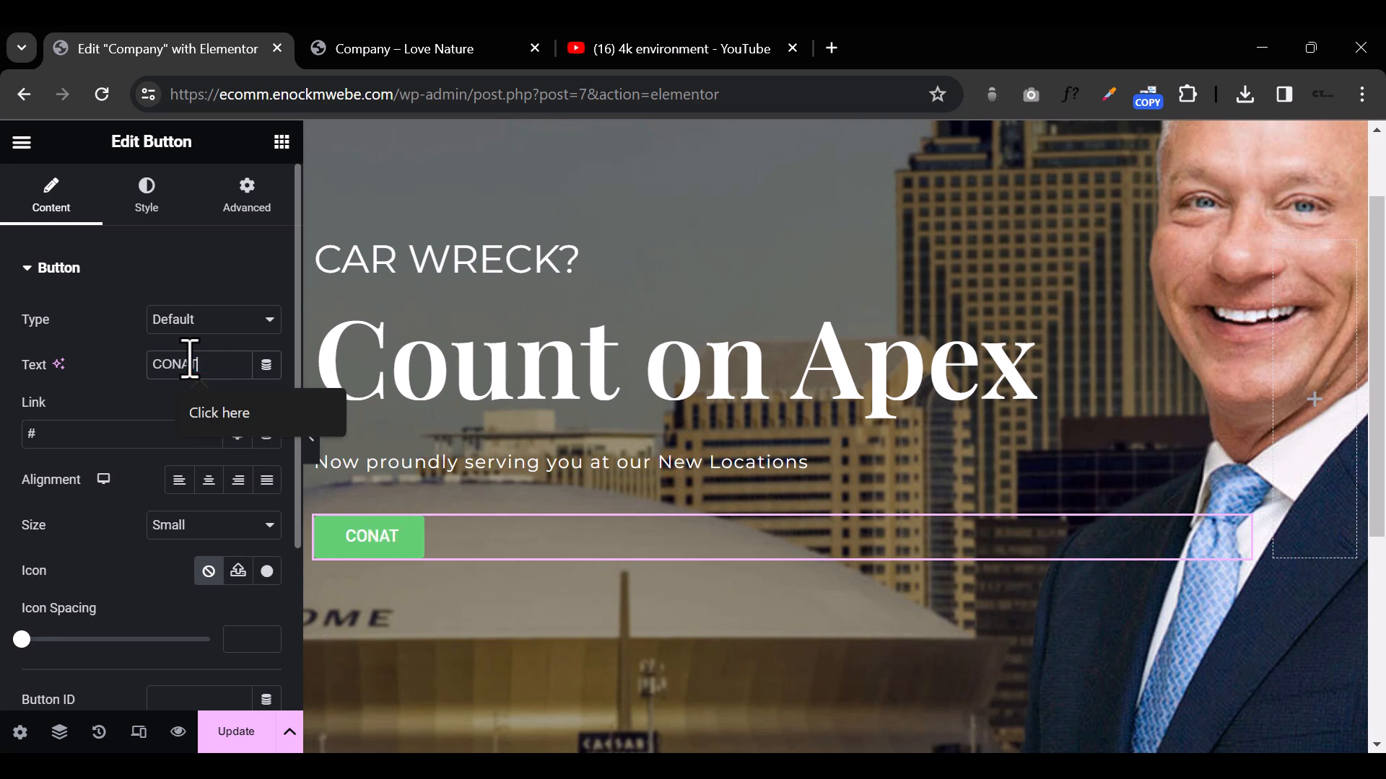
text(CT US TODAY)
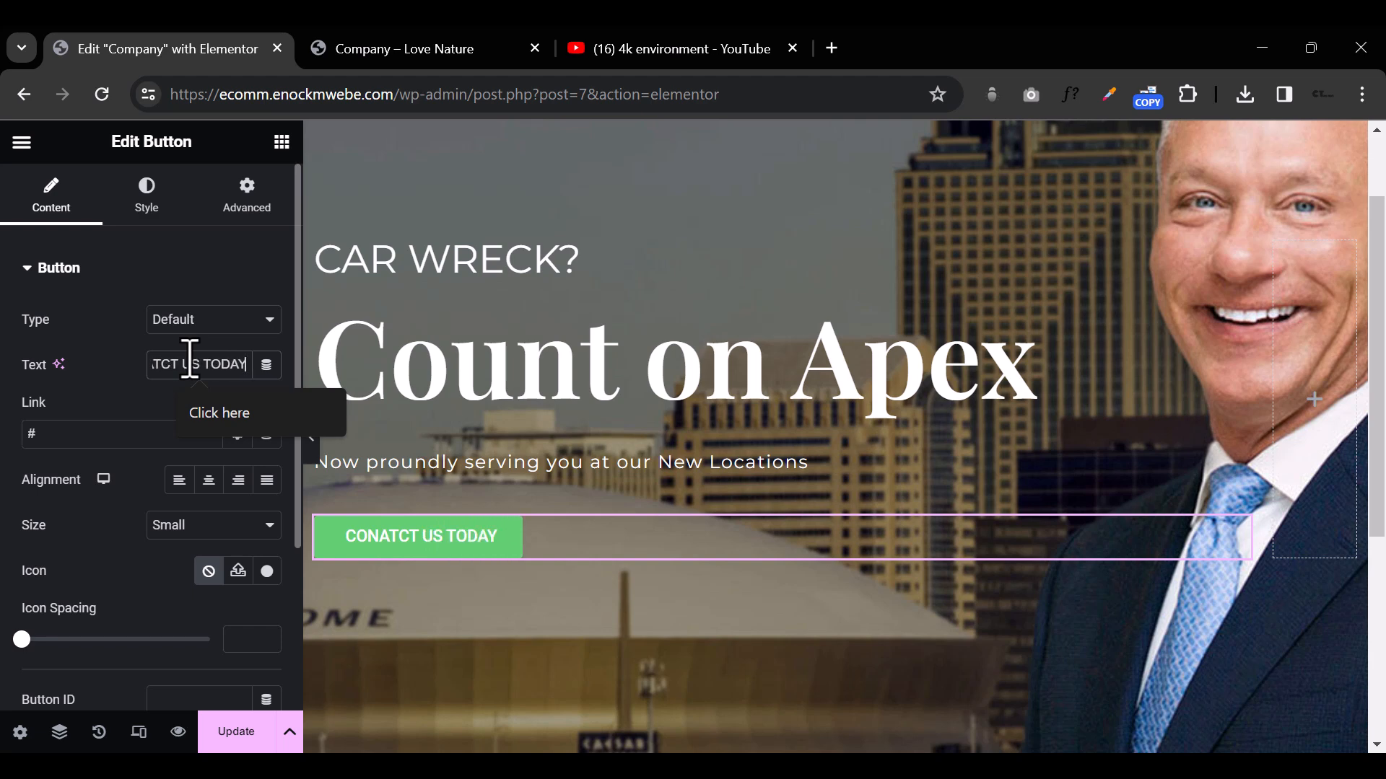
Step: Set the hero button's normal-state background color to a strong blue (#003EBA)
click(147, 207)
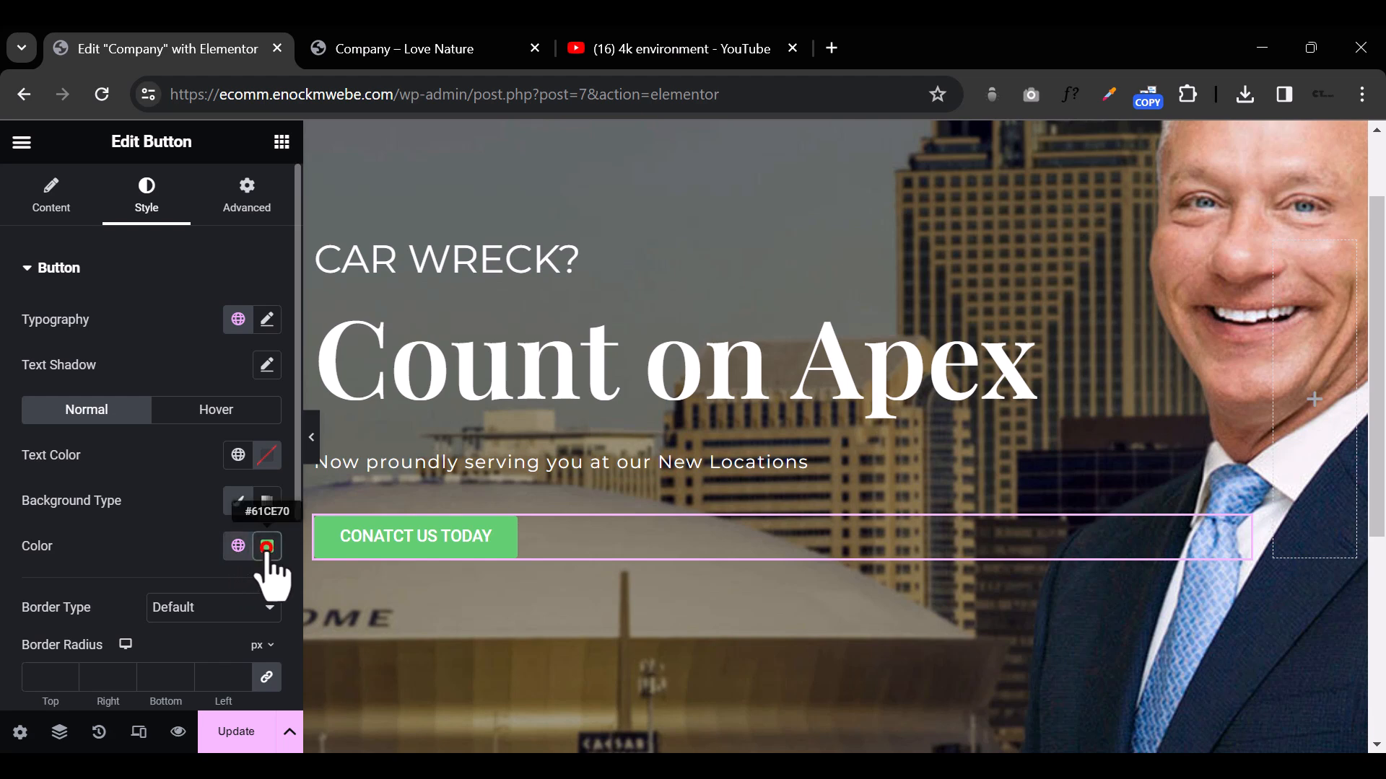
click(267, 546)
drag(286, 350, 384, 261)
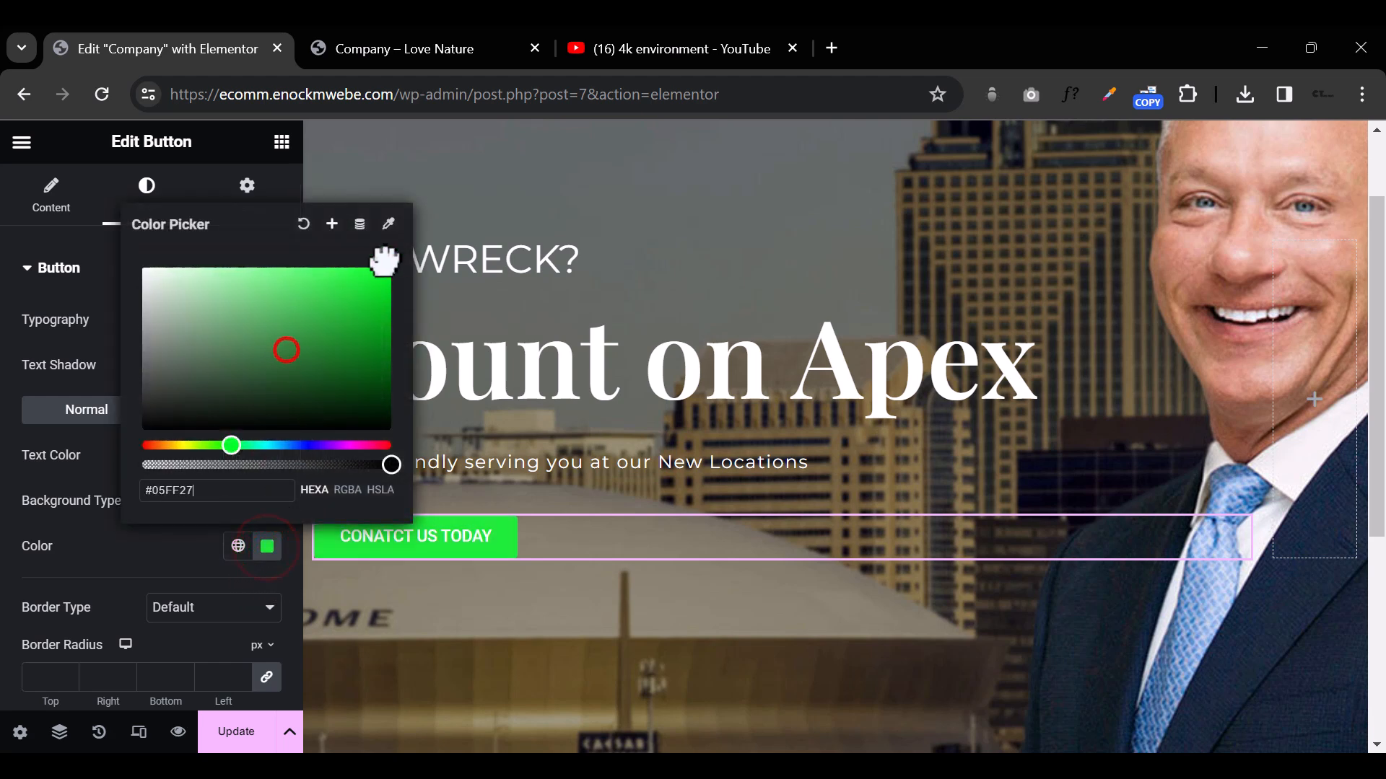
click(294, 445)
click(351, 371)
click(223, 281)
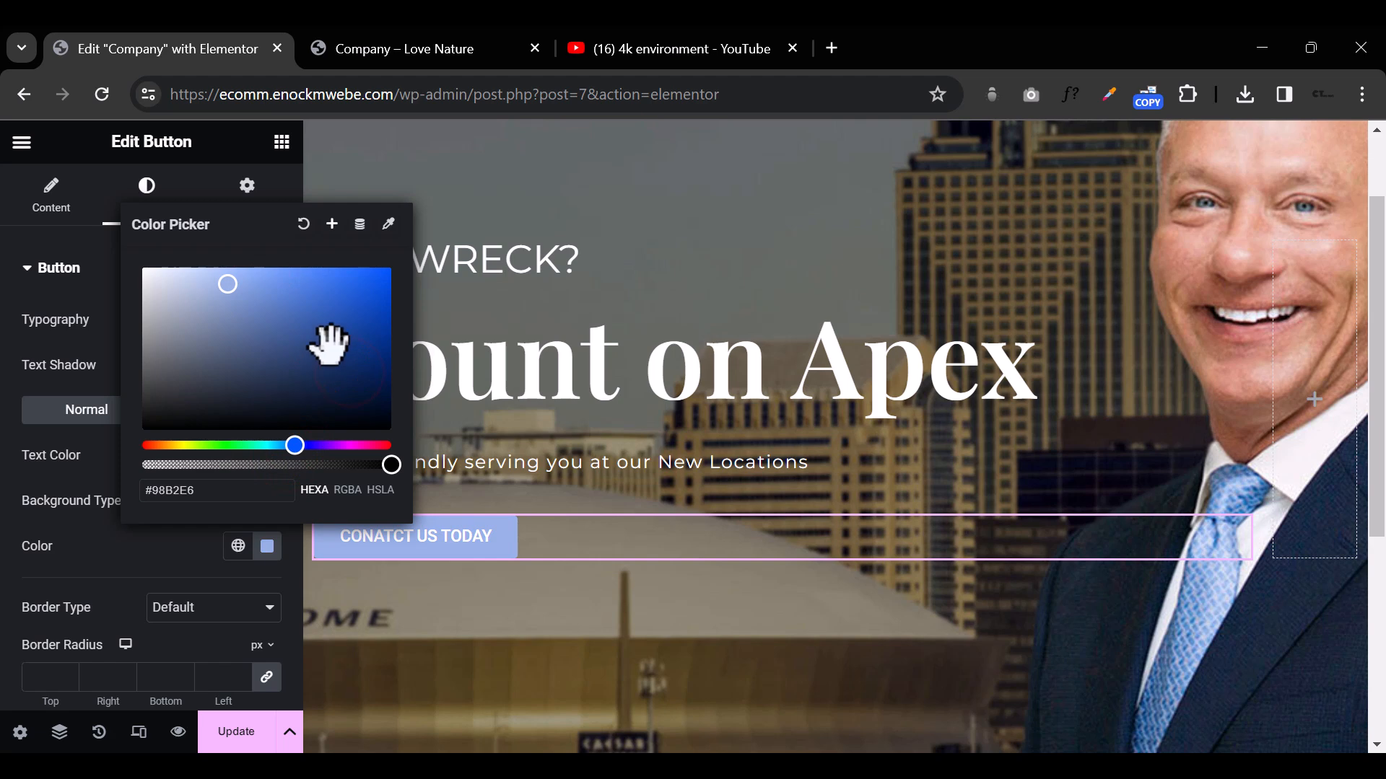
drag(335, 346, 392, 312)
click(234, 588)
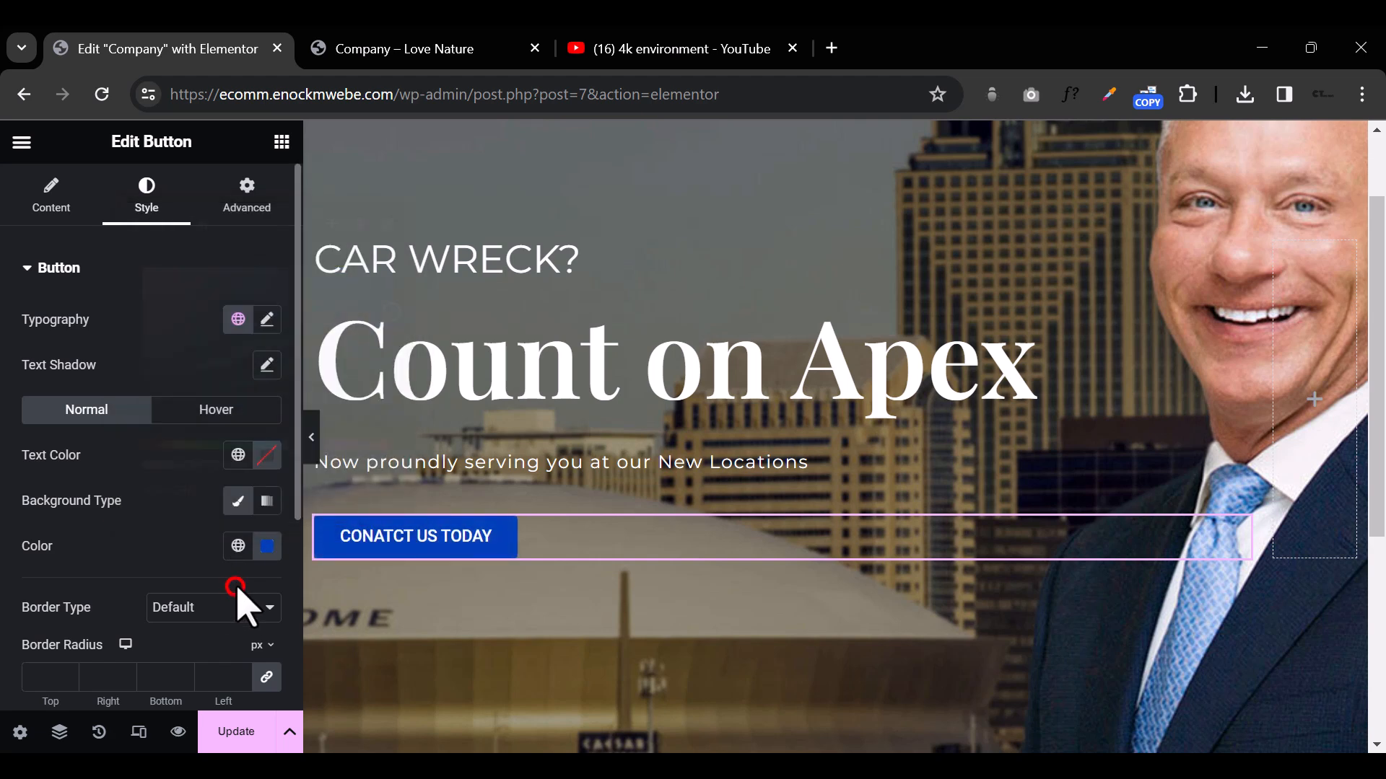
click(237, 548)
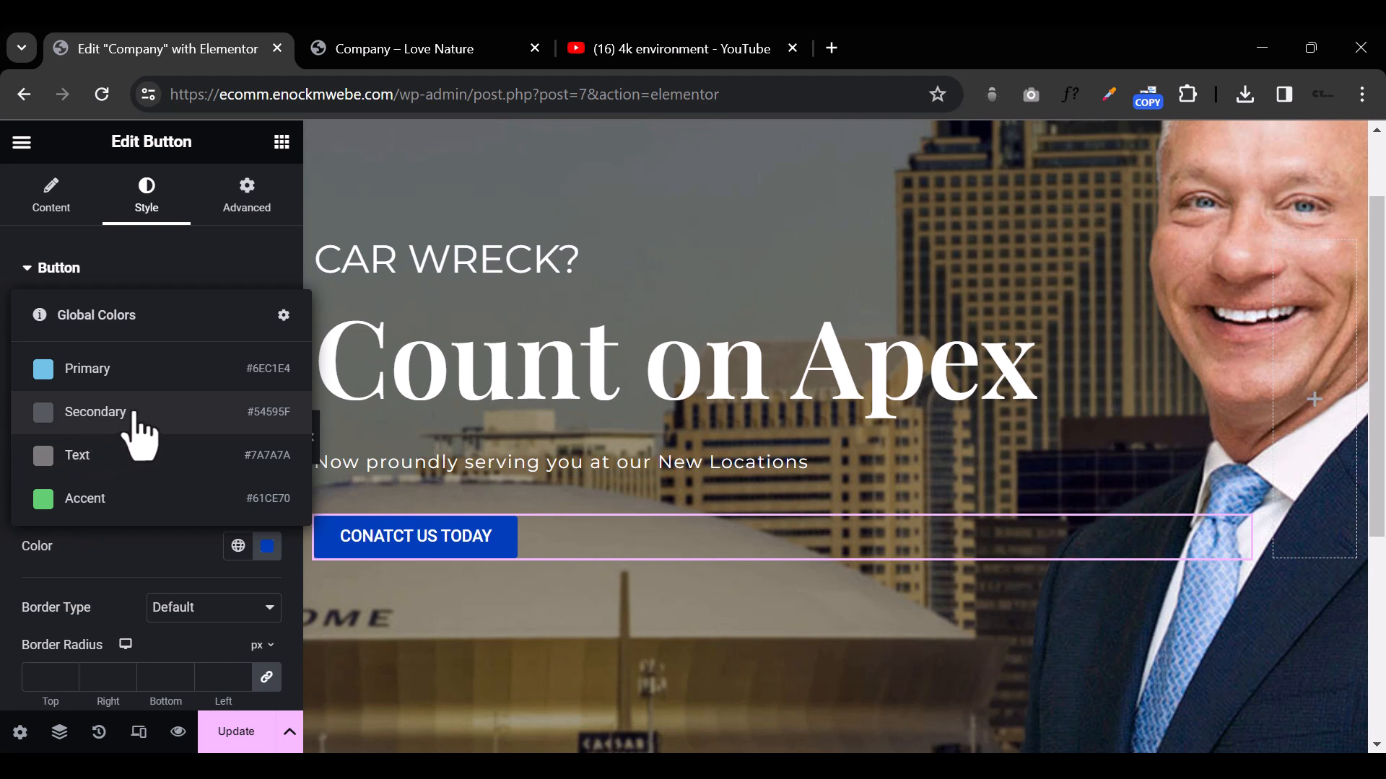
click(164, 568)
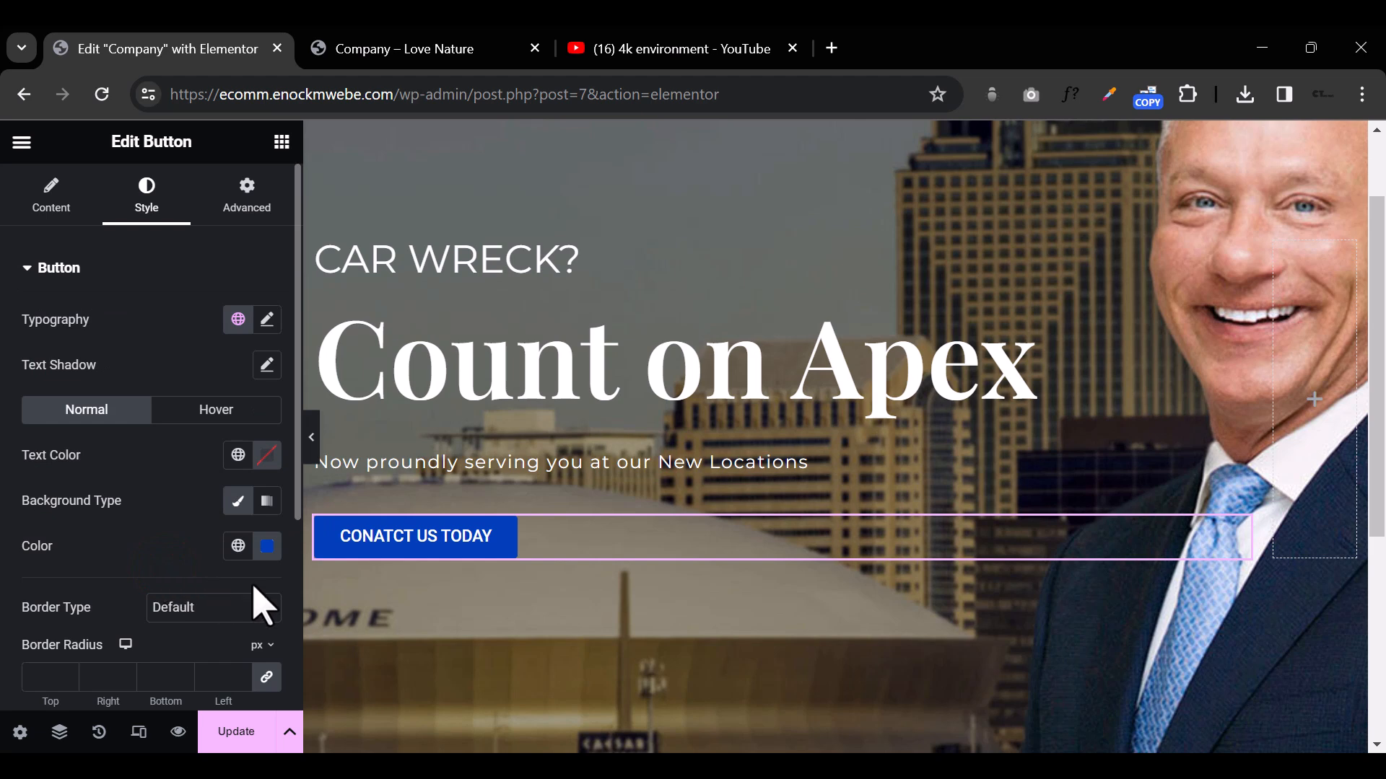
Step: Correct the misspelled hero button text to "CONTACT US TODAY"
click(383, 536)
click(51, 194)
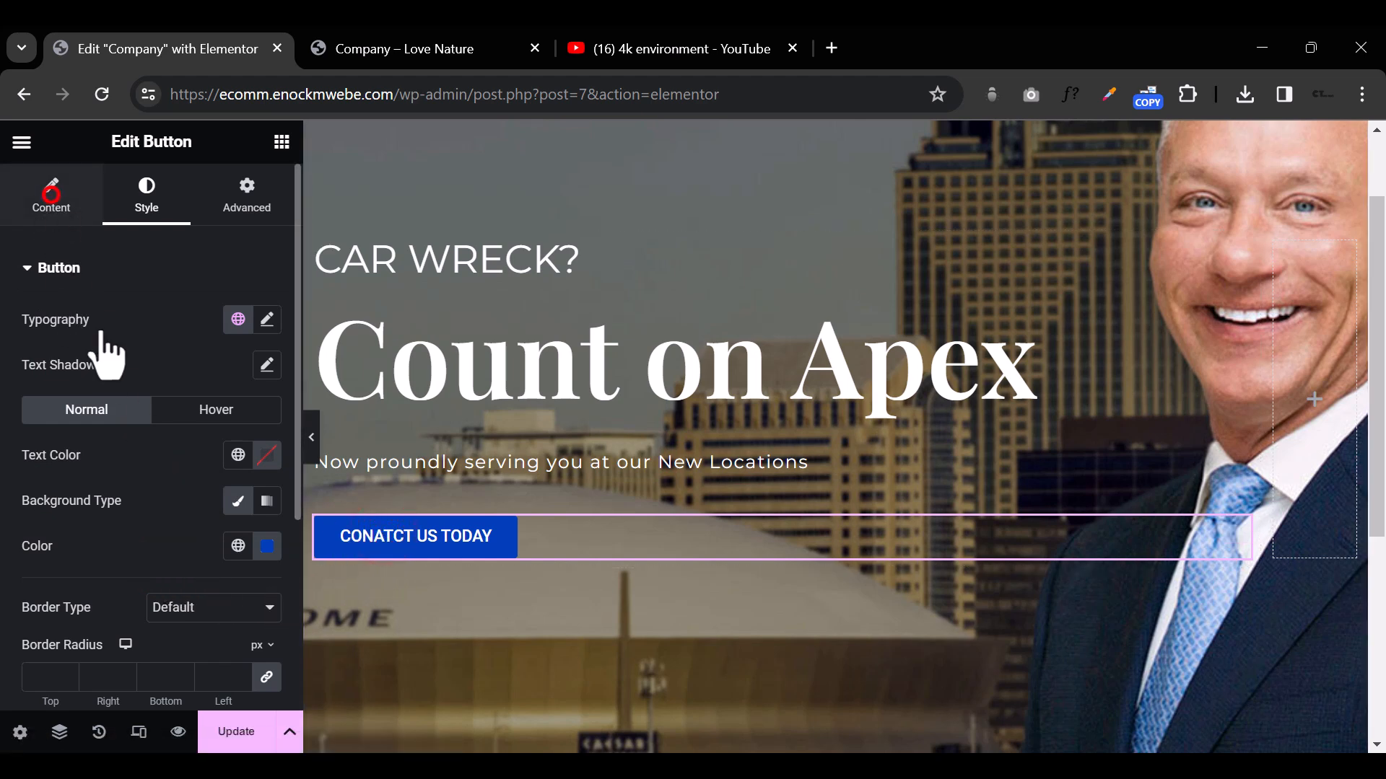
click(190, 367)
key(BackSpace)
key(Right)
text(A)
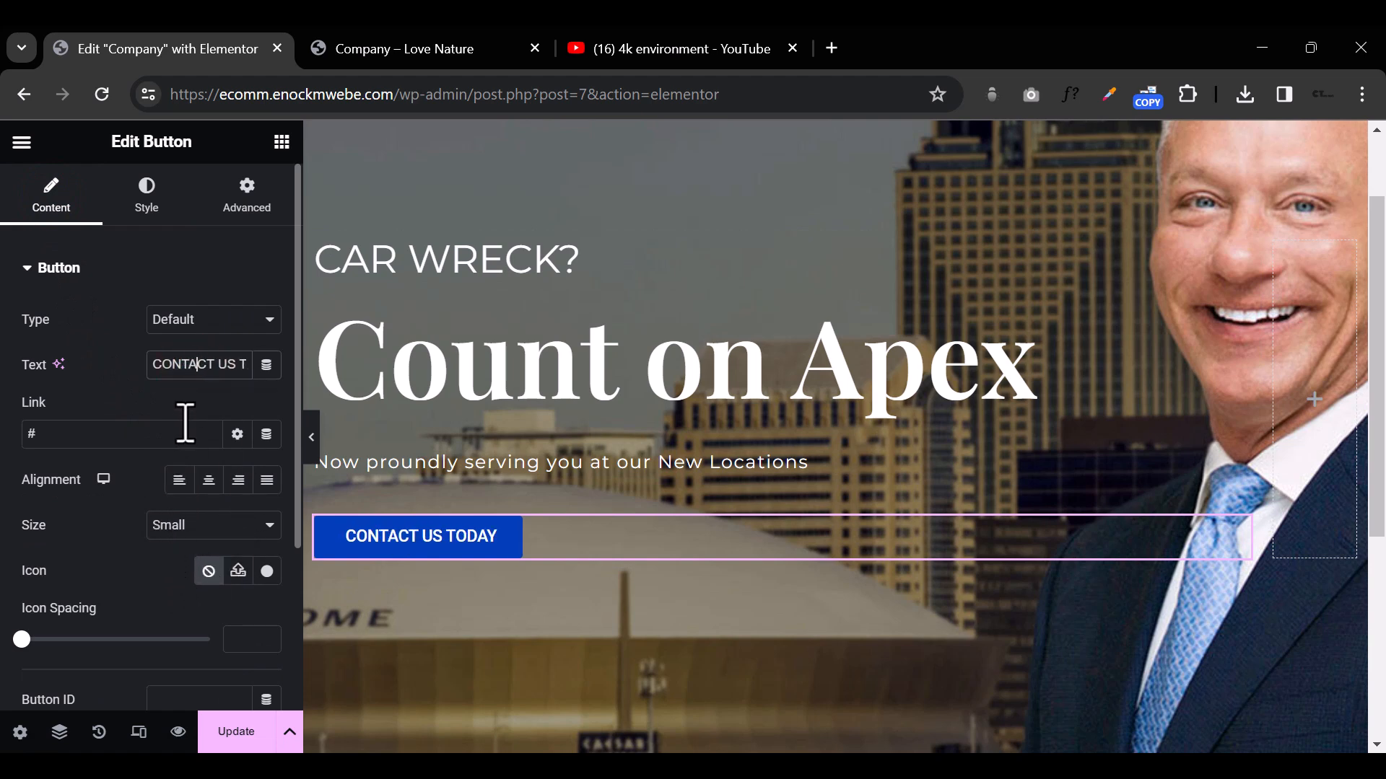
Step: Darken the hero button's normal-state background color to navy blue (#1B3465)
click(170, 208)
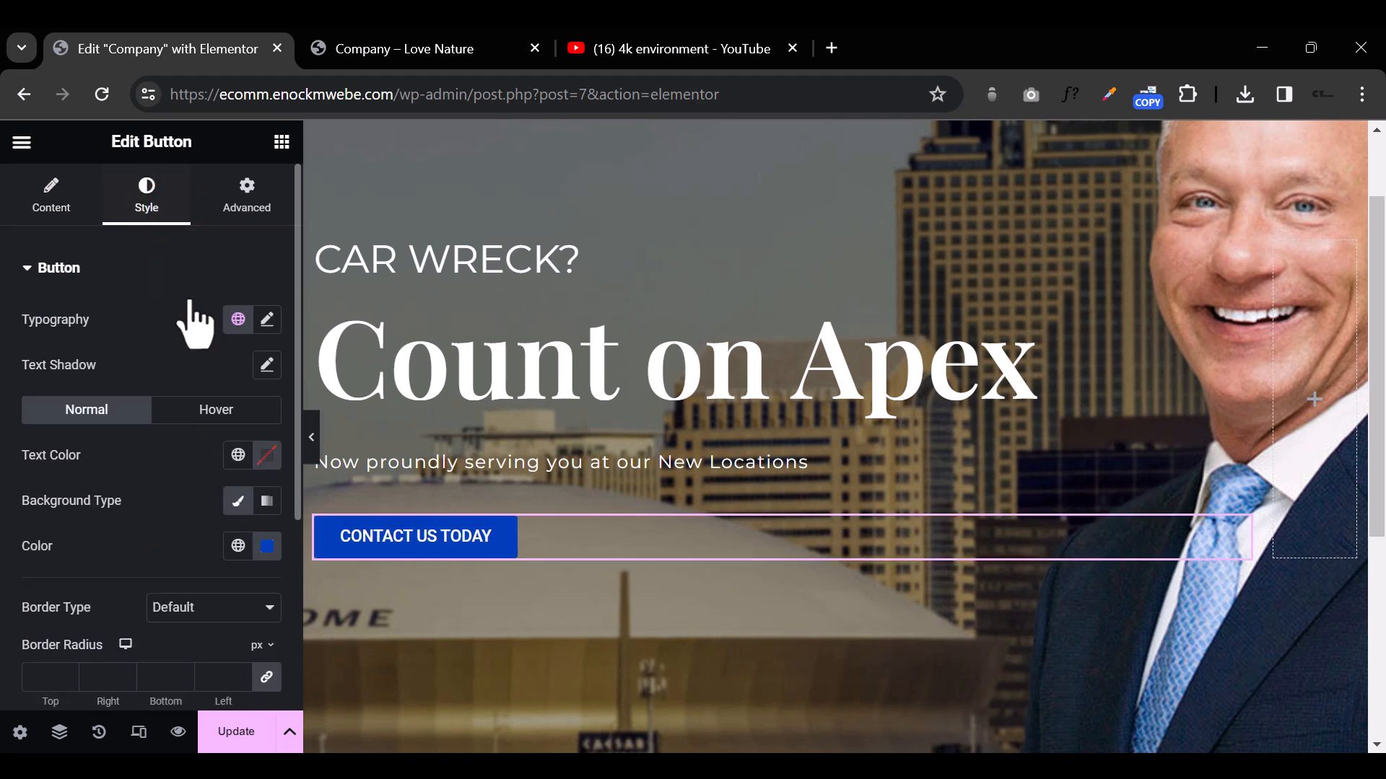
click(279, 548)
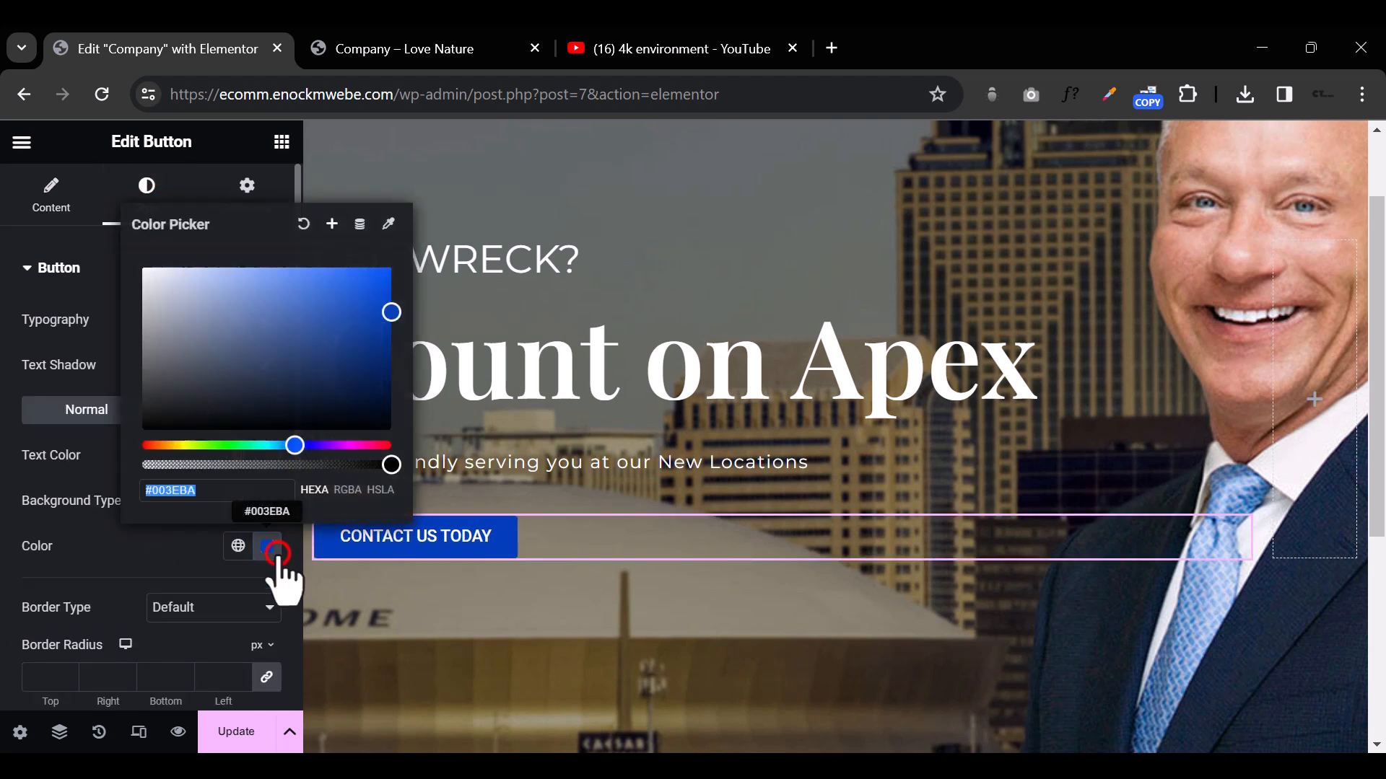
click(310, 397)
click(325, 368)
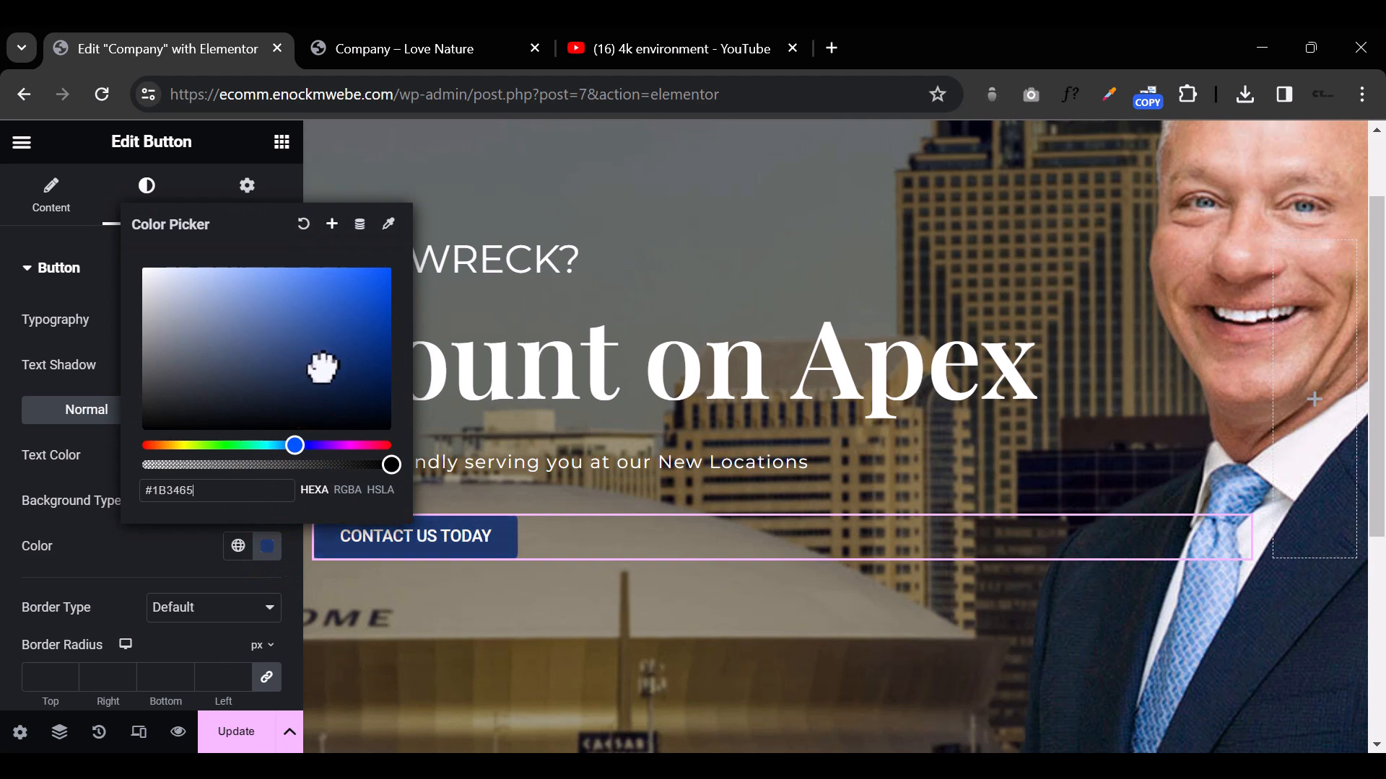
click(207, 554)
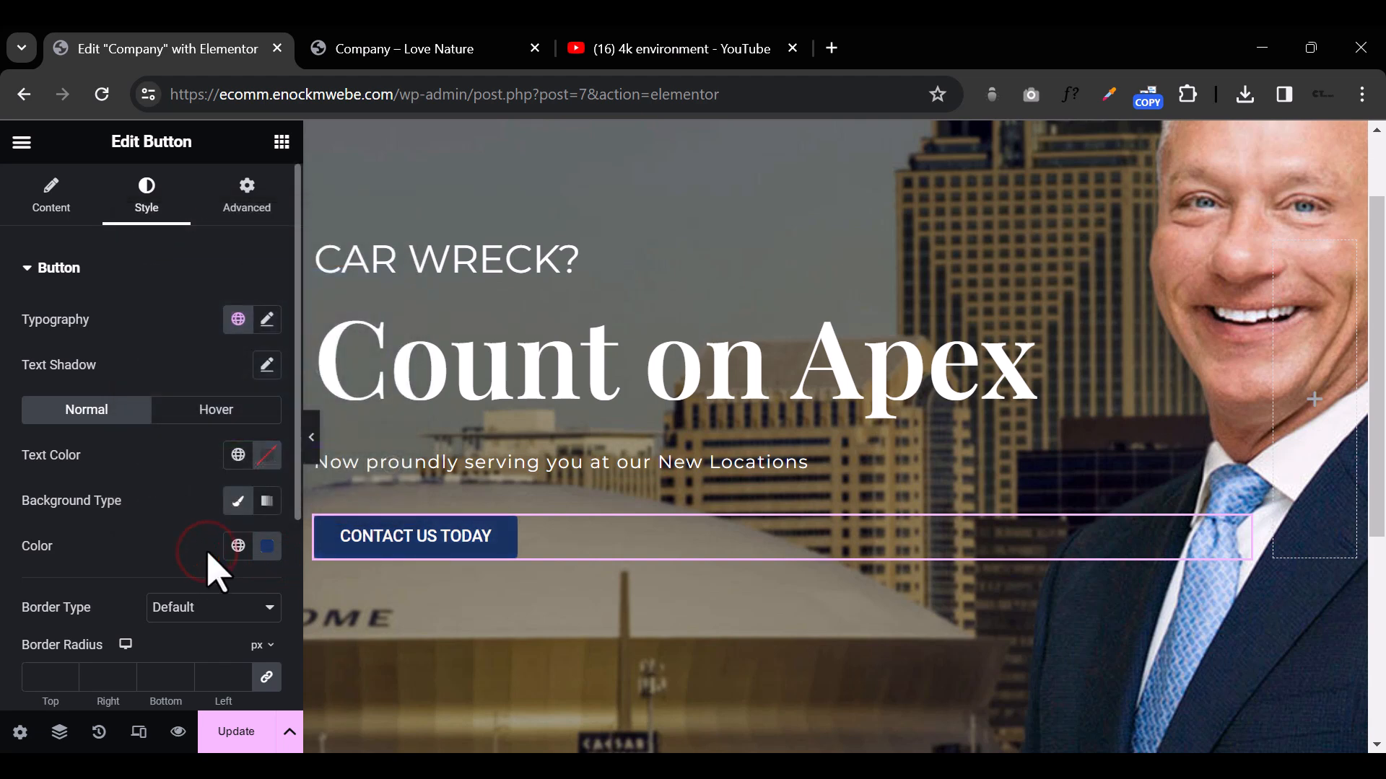
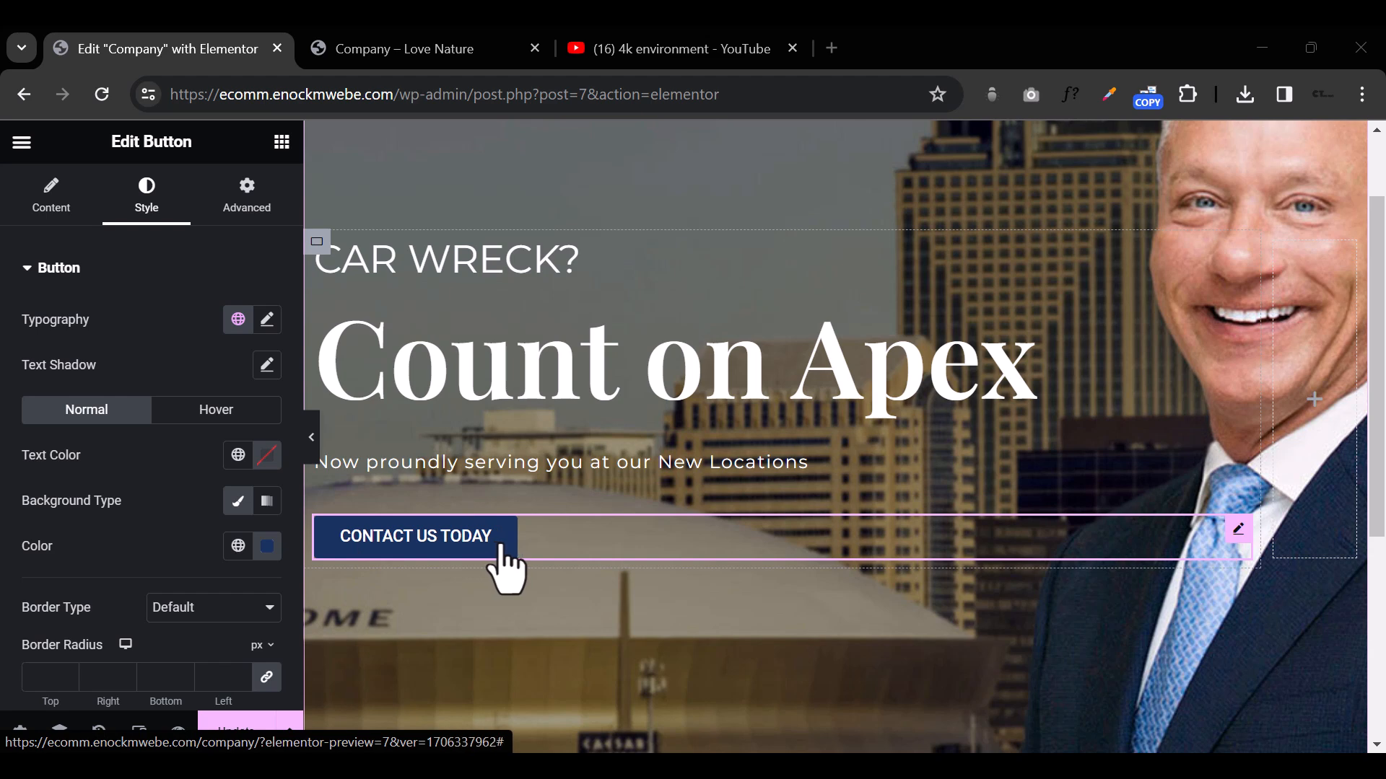
Step: Replace the hero button's normal-state background color with #BC945B and shift it to a deeper golden brown
click(269, 553)
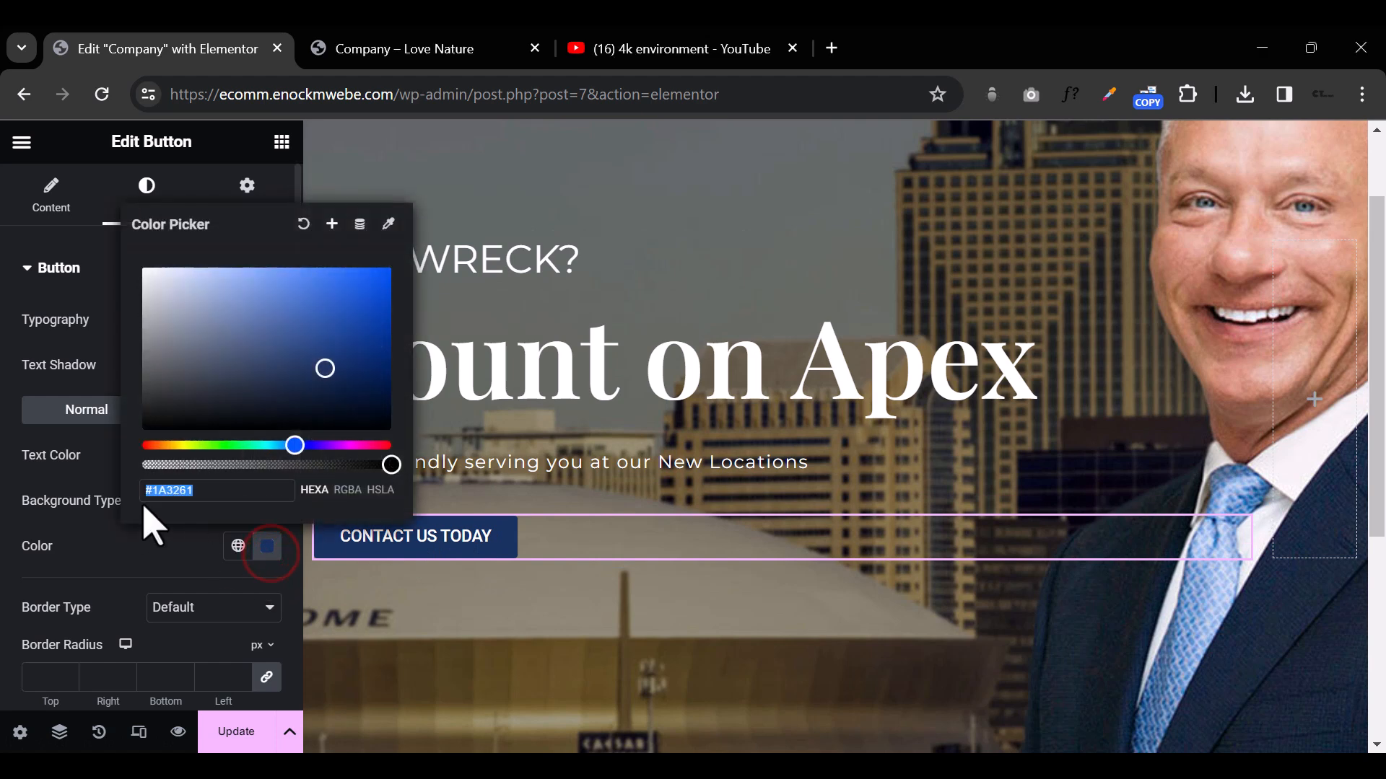
text(#bc945b)
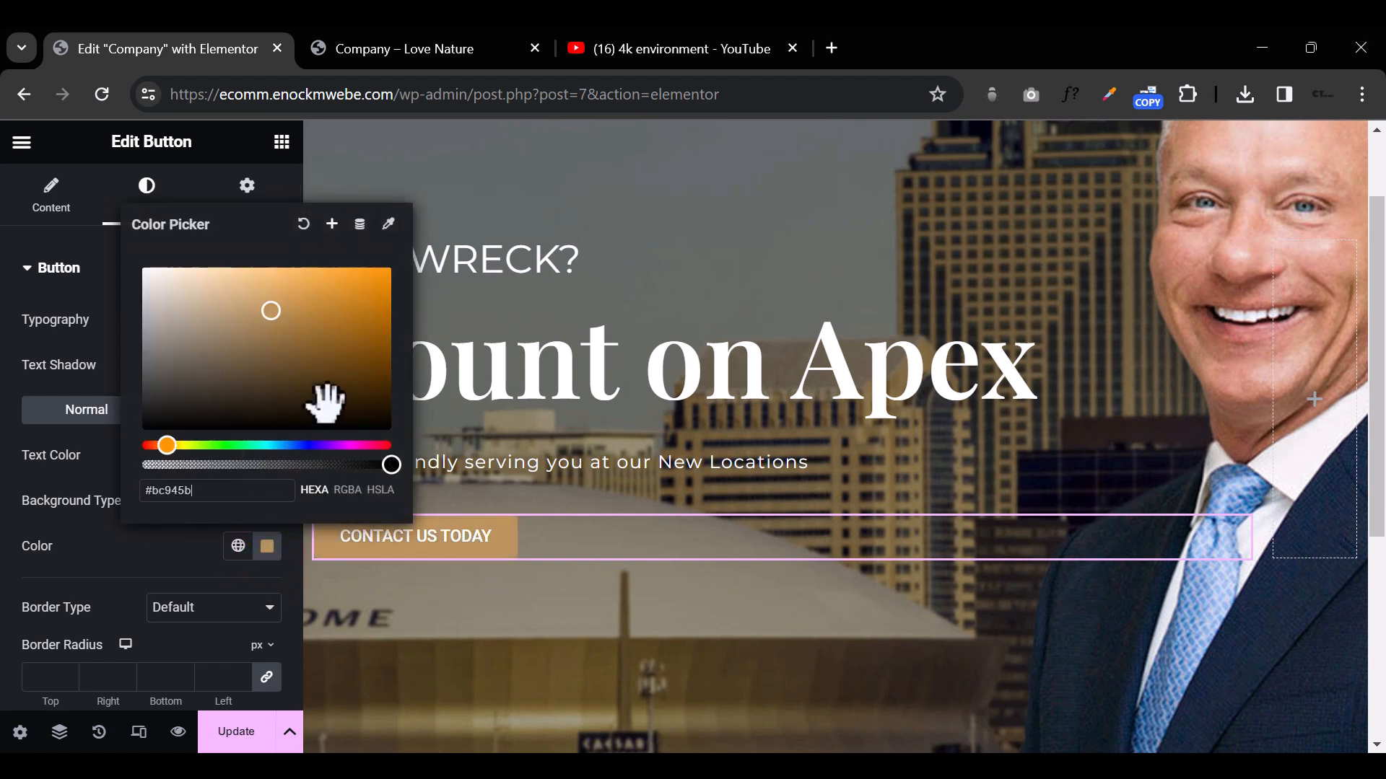
click(359, 334)
click(358, 300)
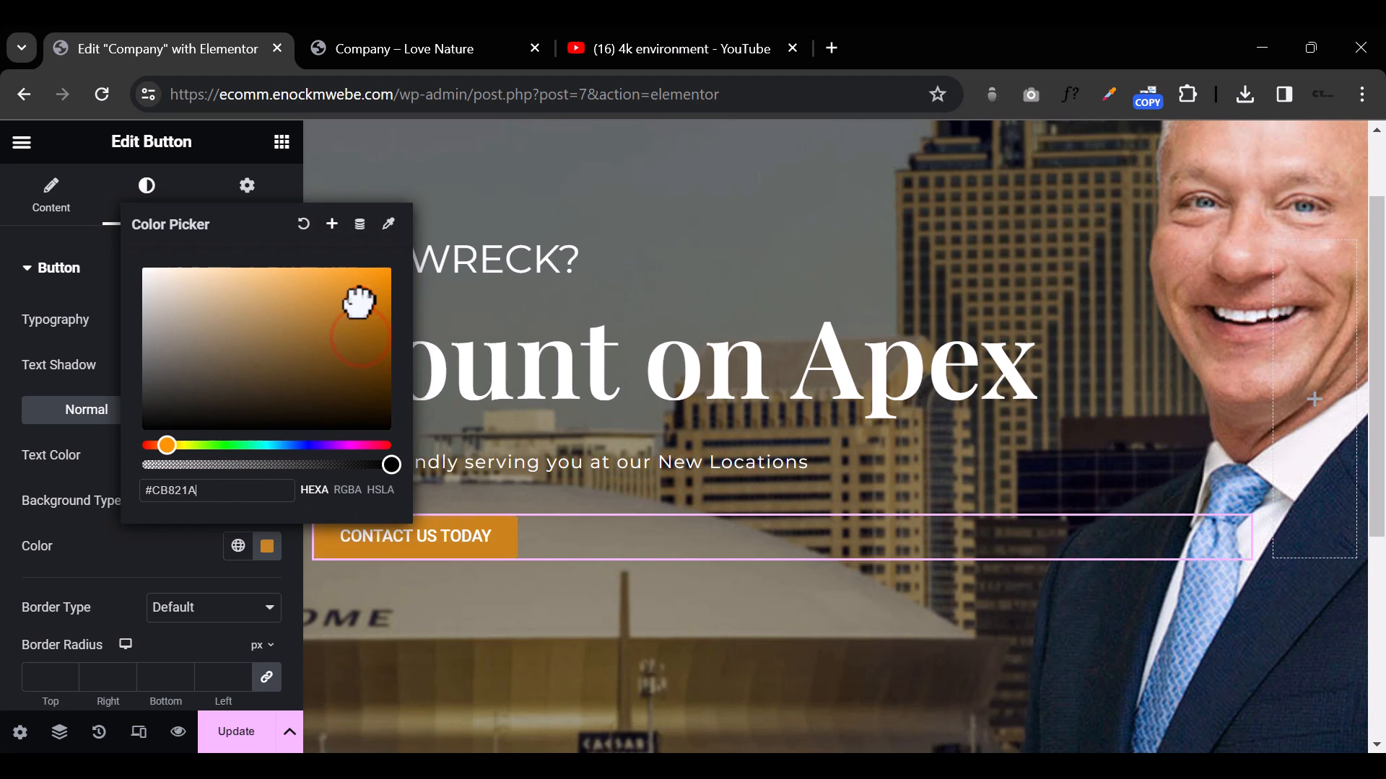
click(192, 556)
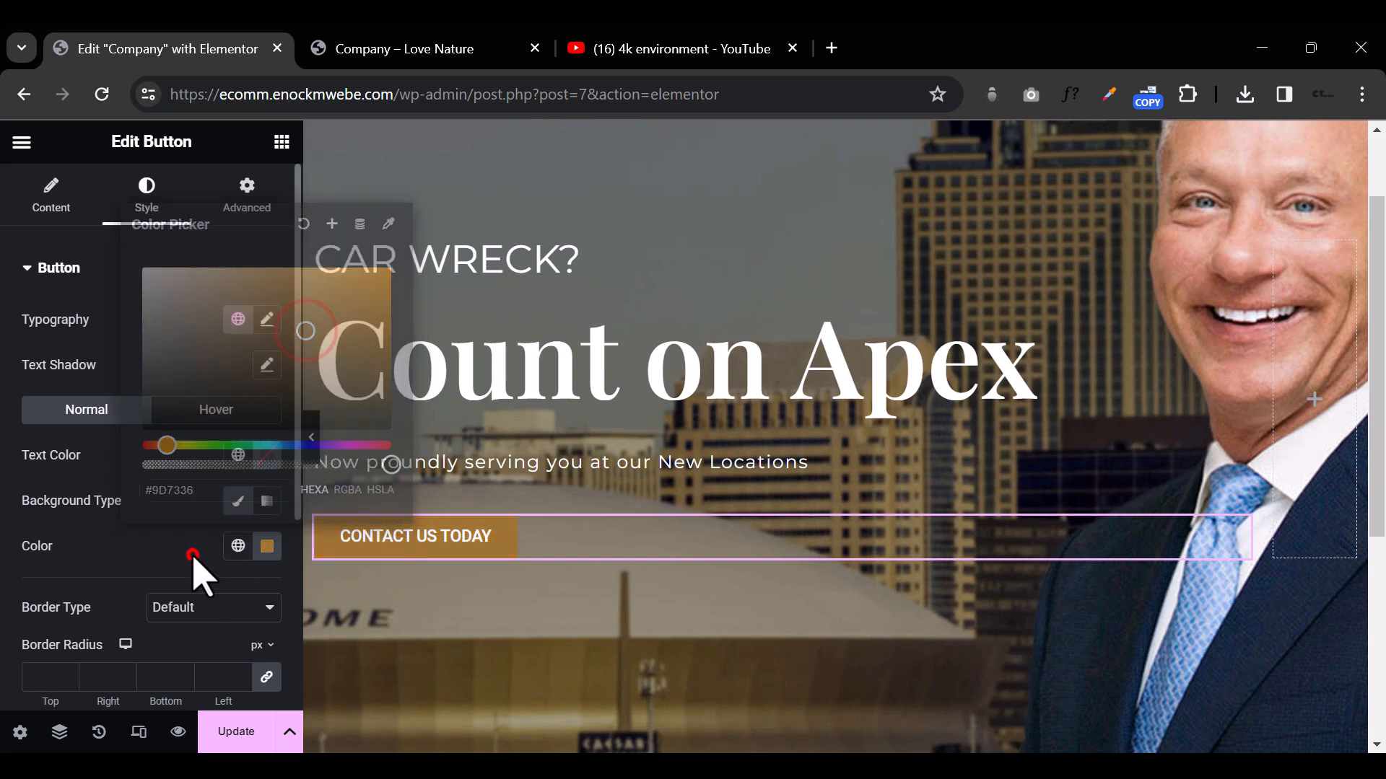
Step: In the site-wide button styles, set the normal-state background color to #BC945B
click(21, 141)
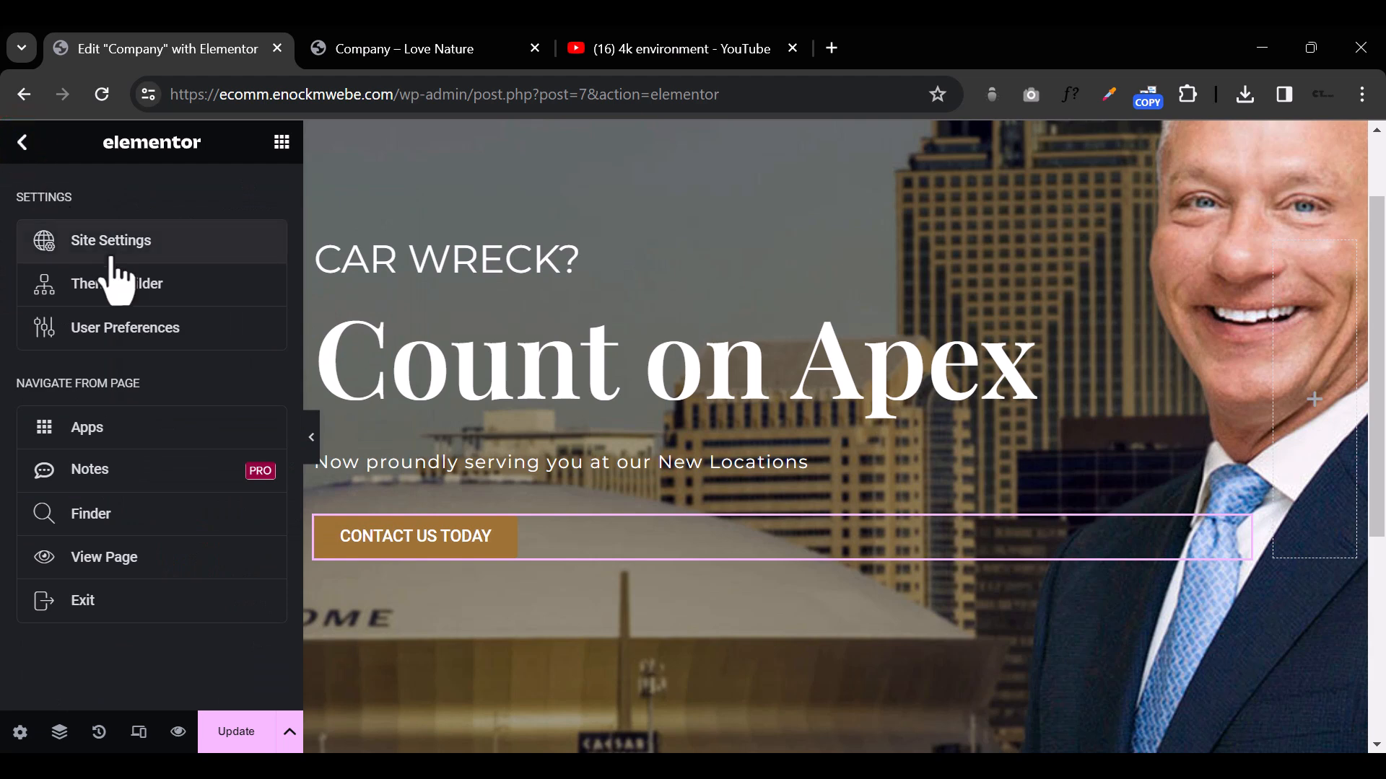
click(22, 142)
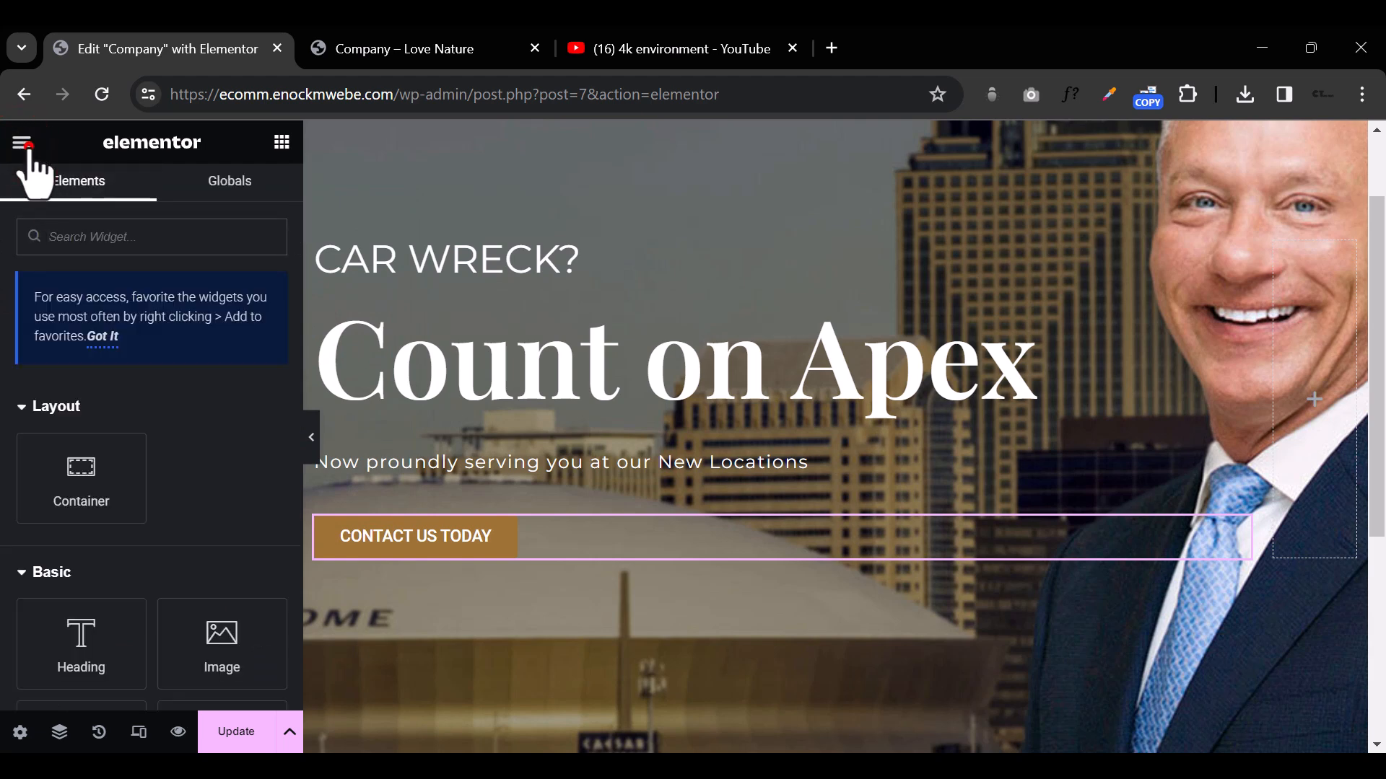
click(23, 143)
double_click(25, 144)
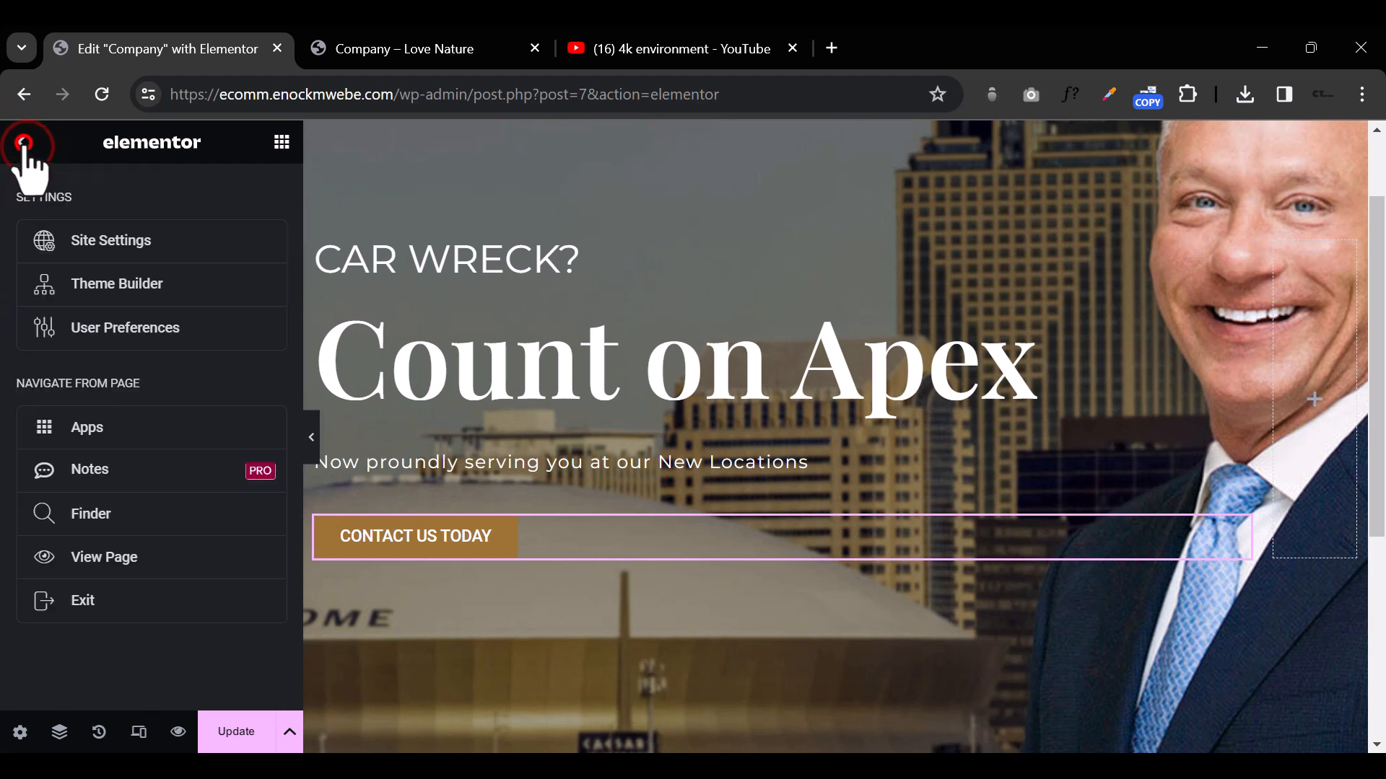
click(107, 241)
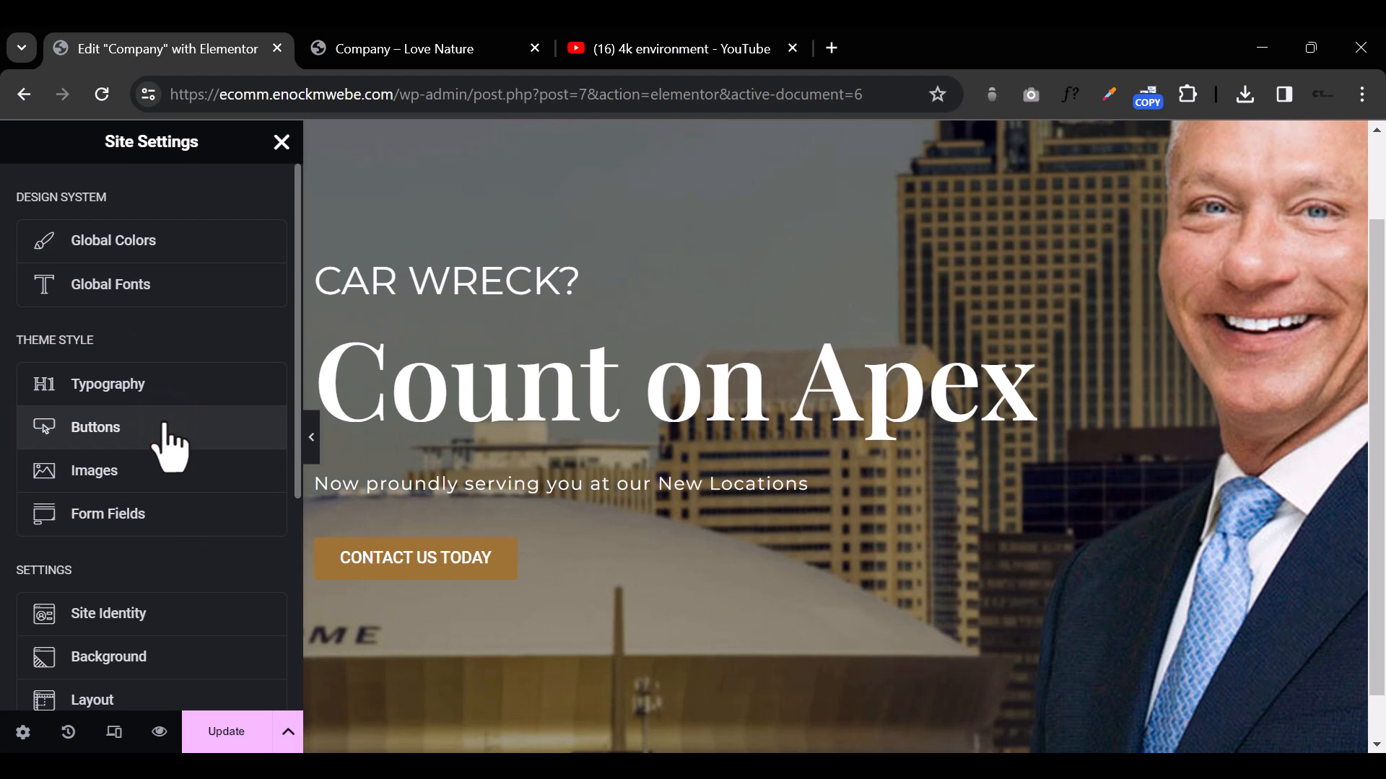
click(168, 446)
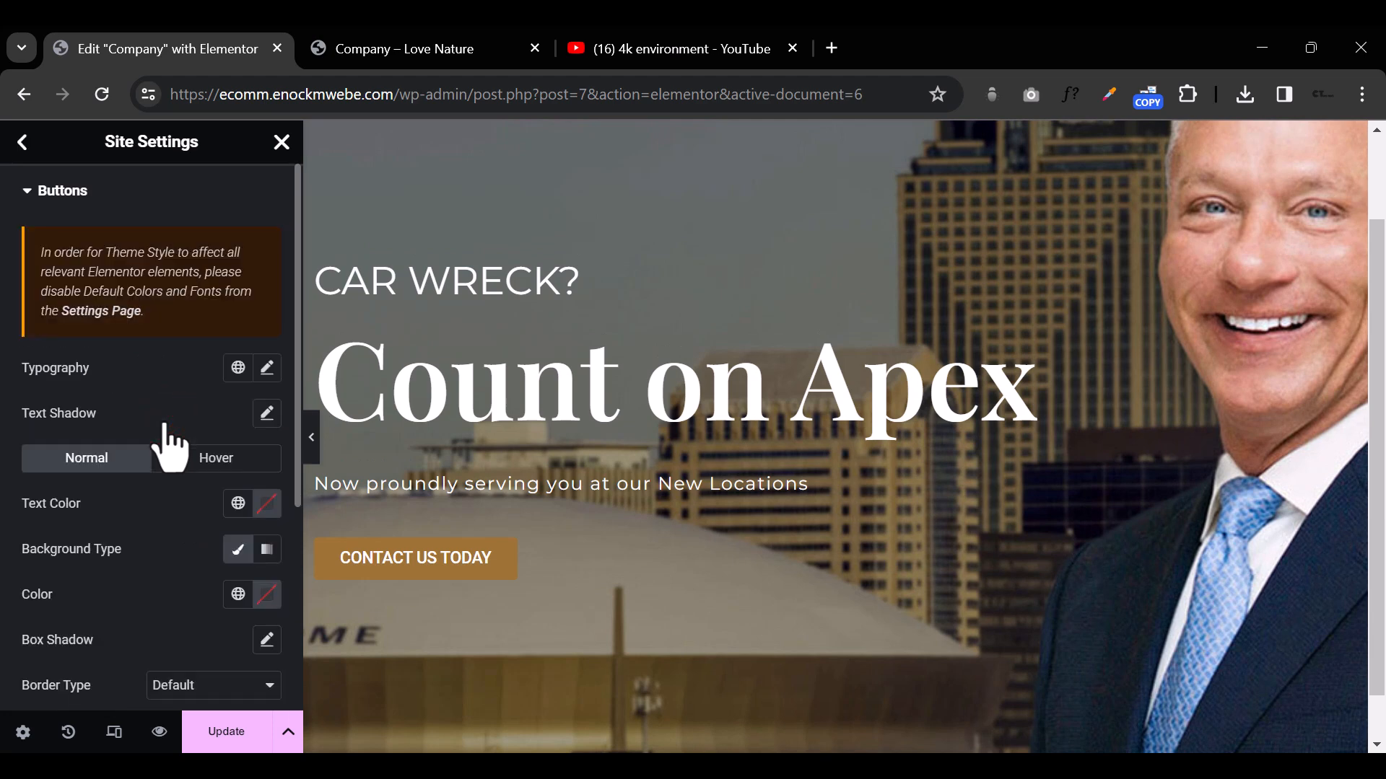
scroll(168, 446, down, 2)
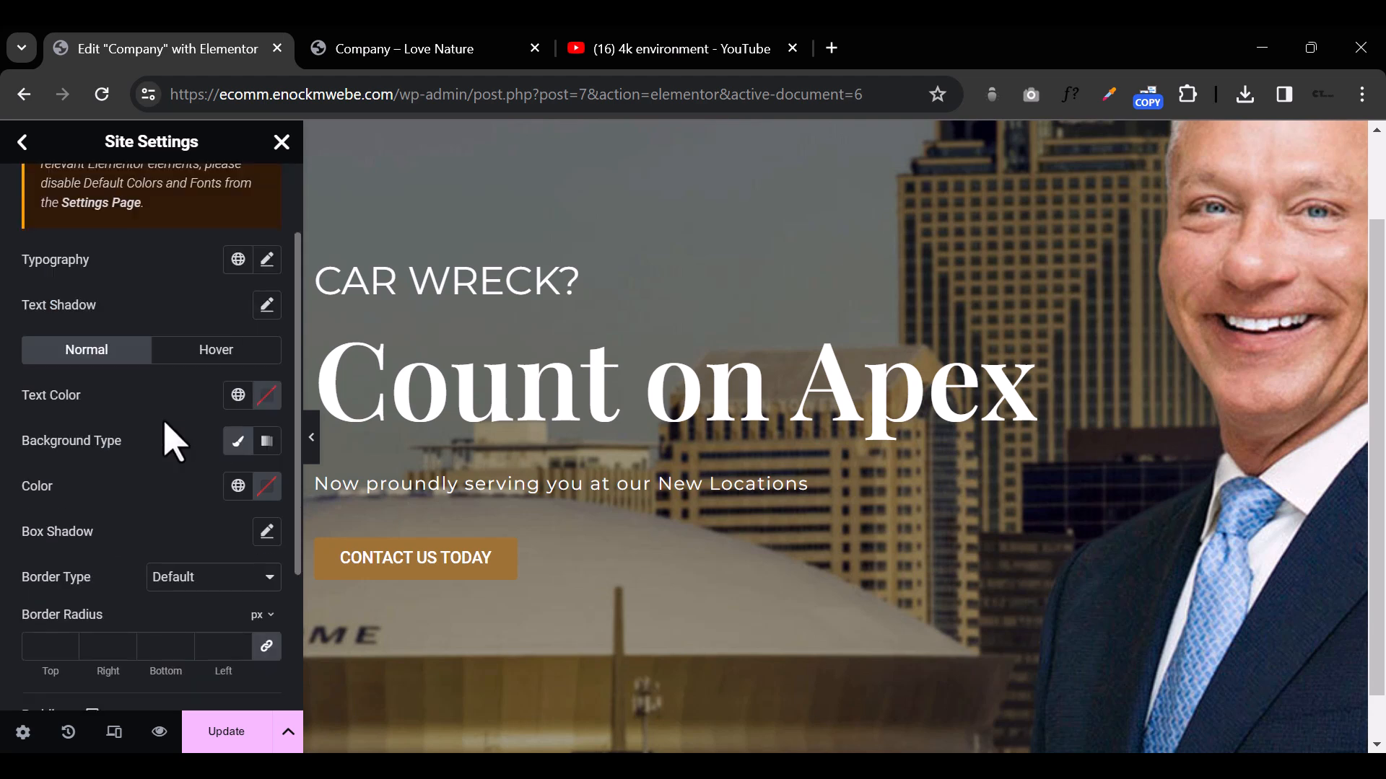
click(266, 487)
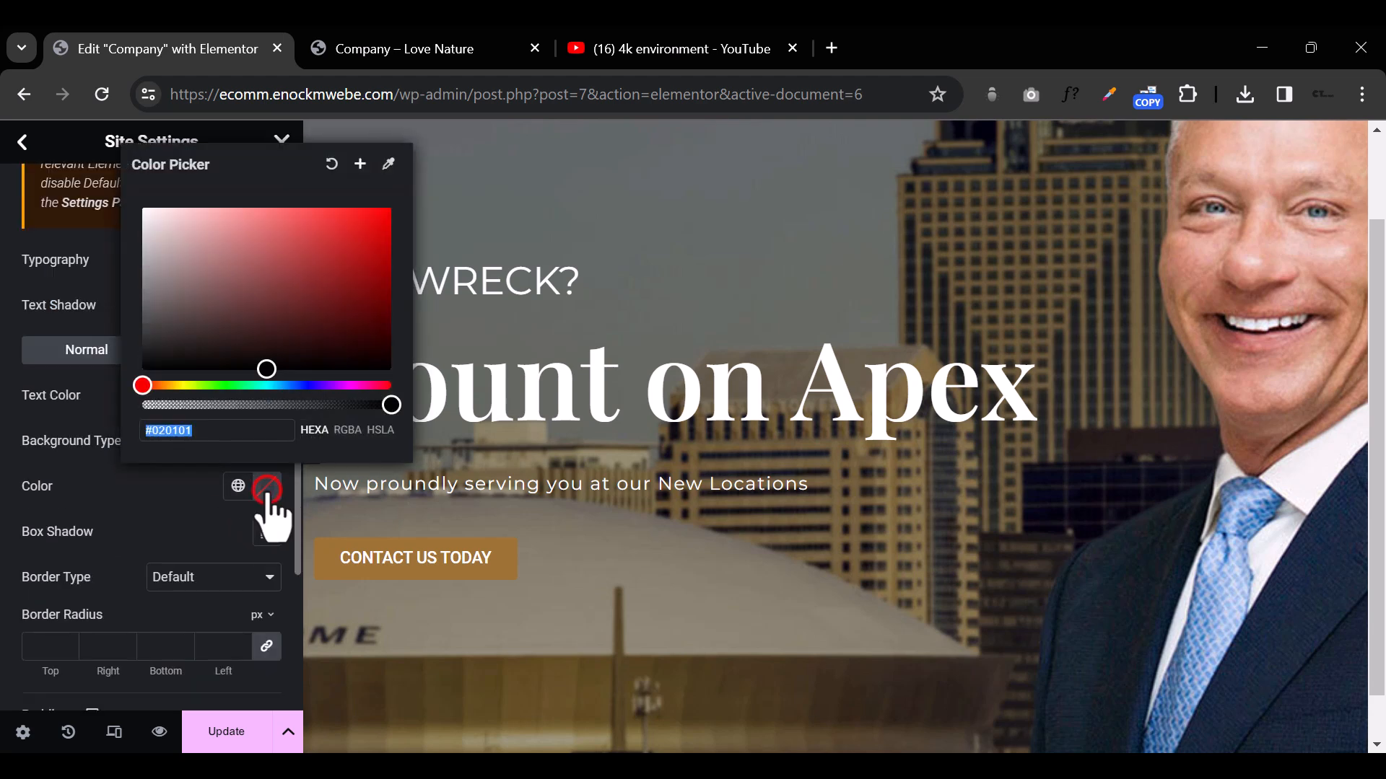
text(#bc945b)
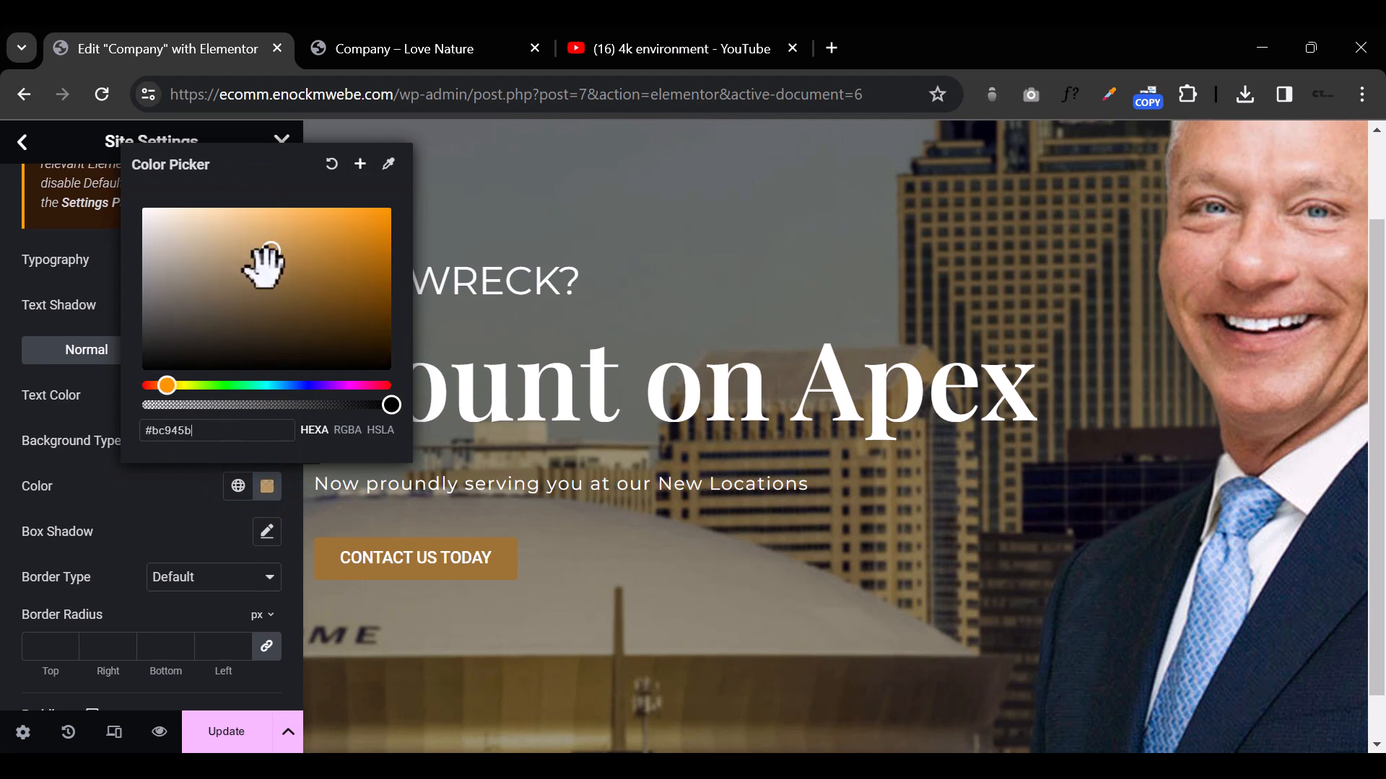
click(187, 519)
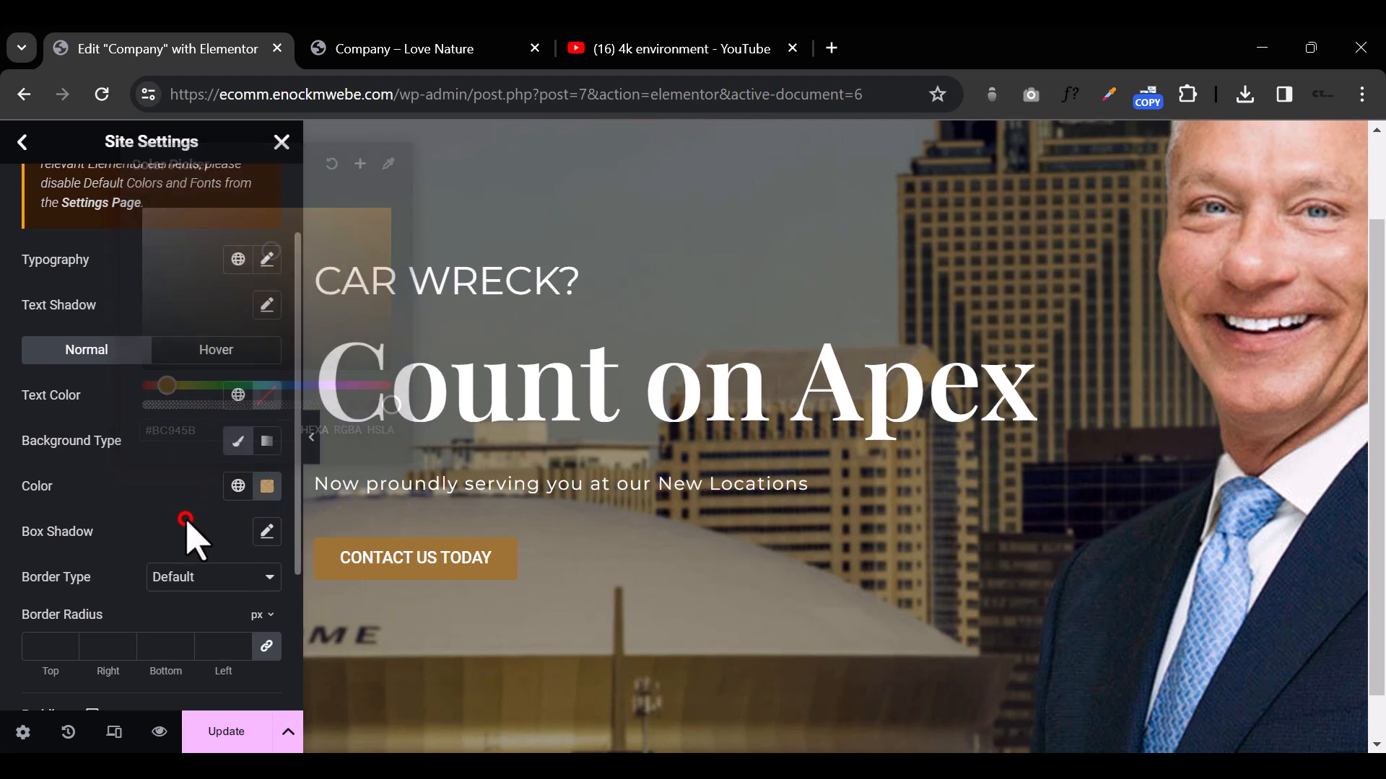
Step: Set the normal-state text color of the site-wide button style to white
click(266, 395)
click(219, 550)
click(143, 484)
click(133, 392)
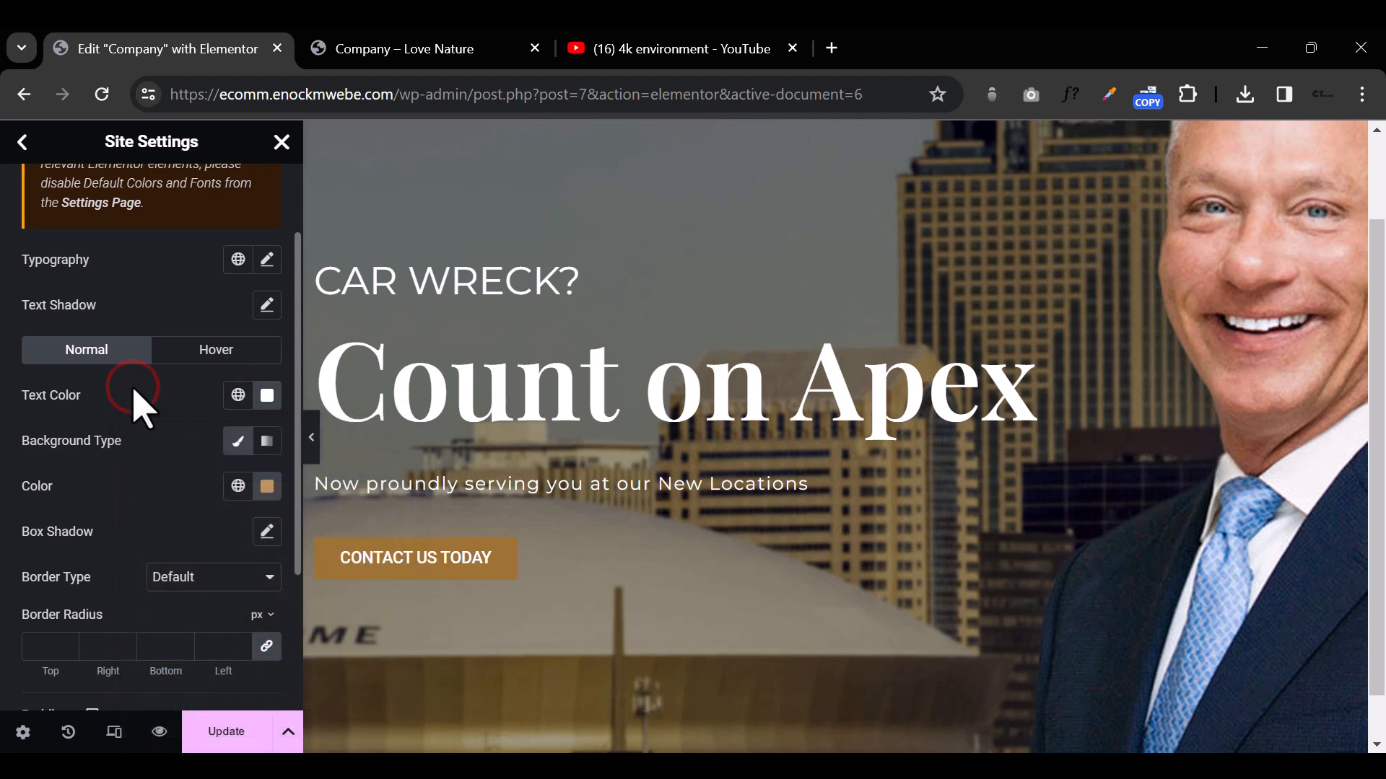
Step: Set the font family of the site-wide button typography to Montserrat
click(266, 259)
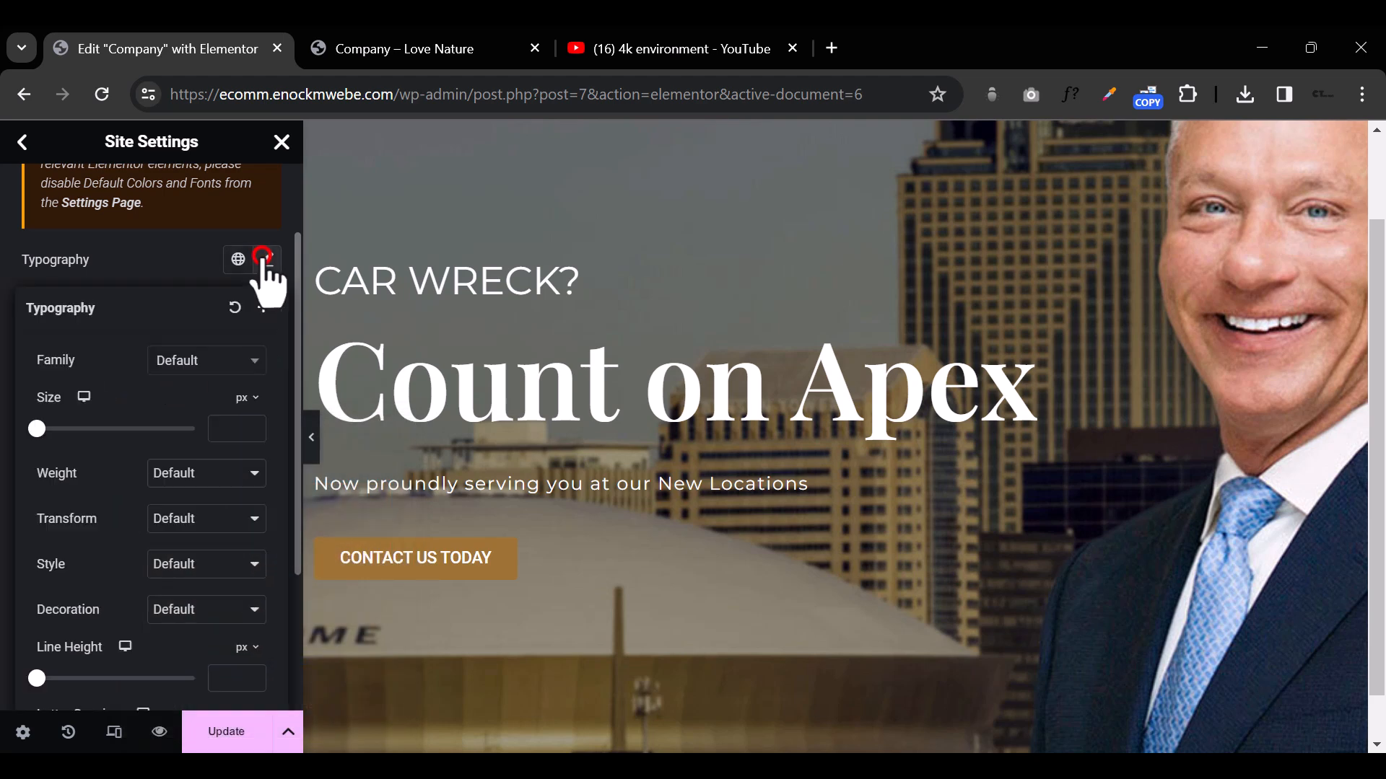
click(222, 360)
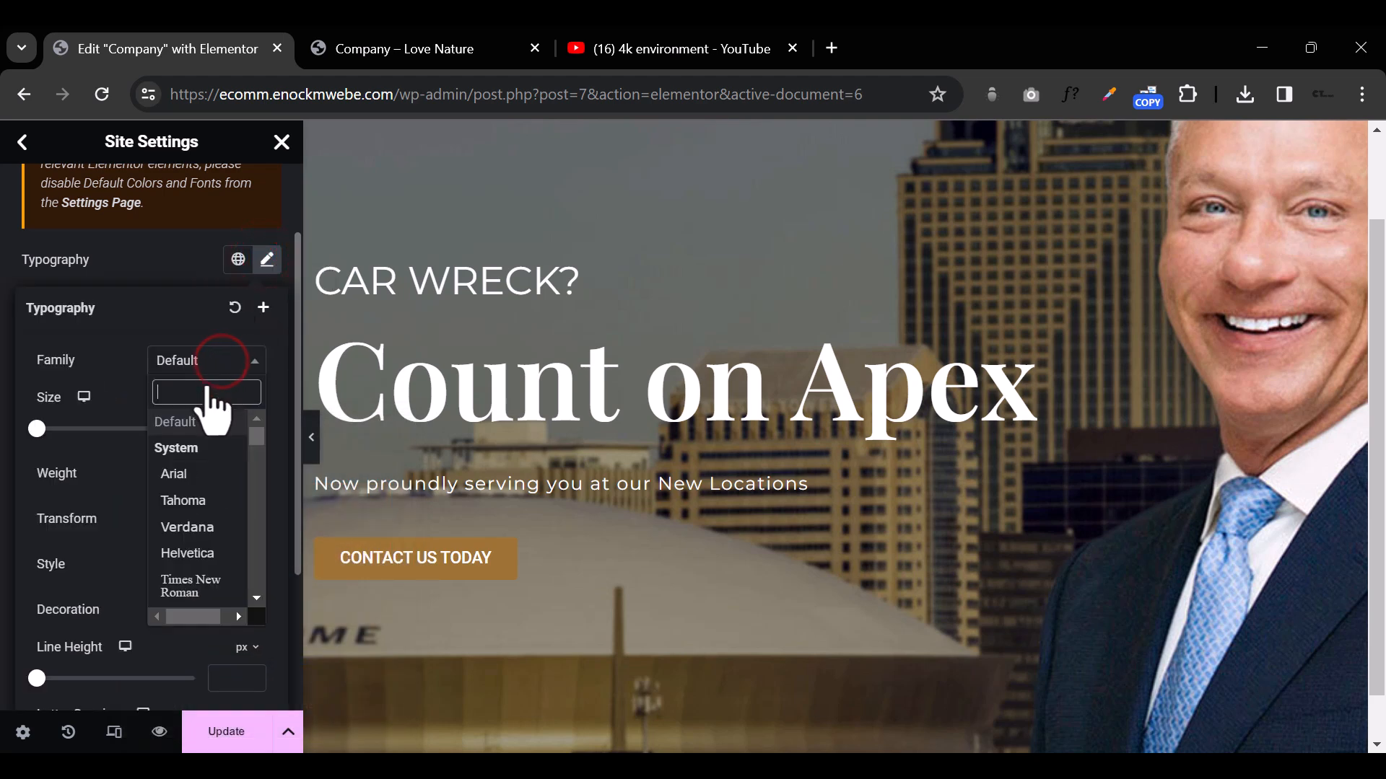
text(MONTE)
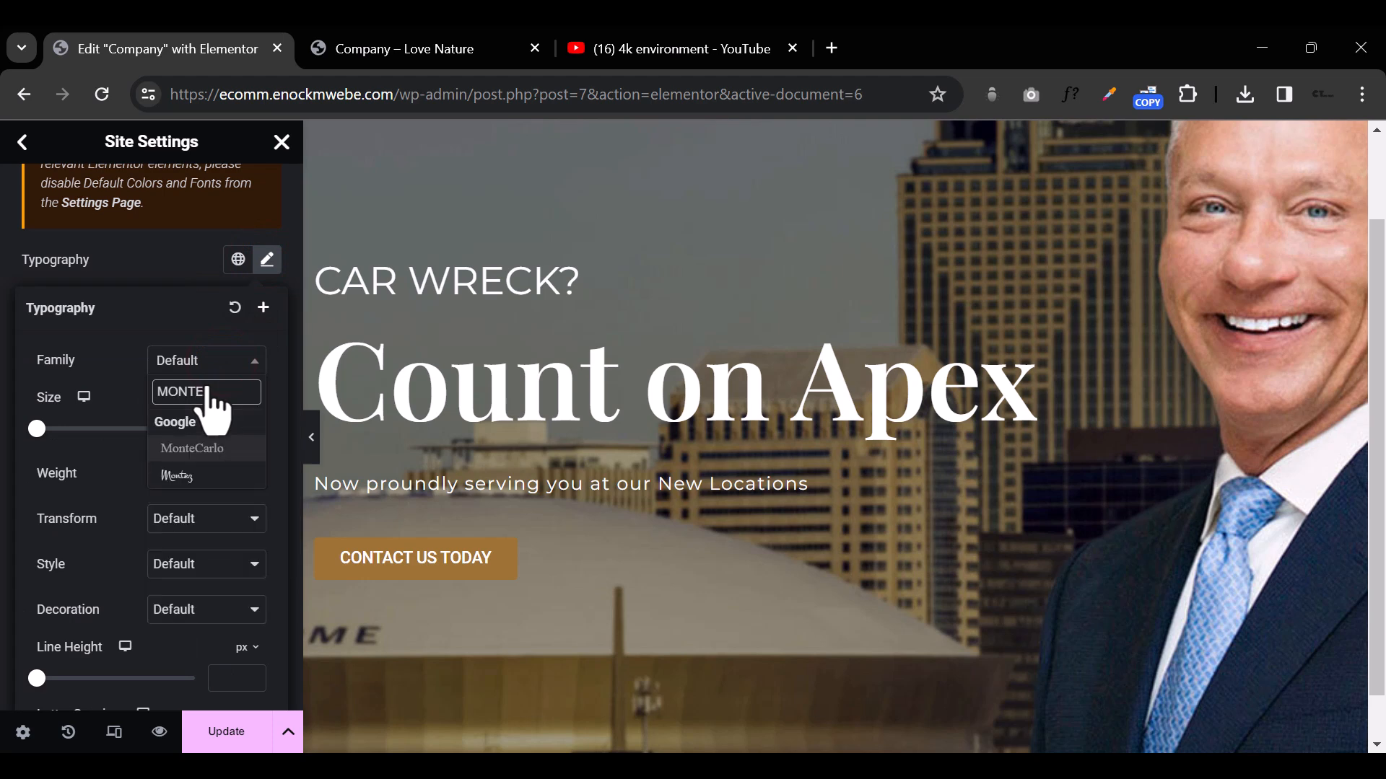
click(221, 445)
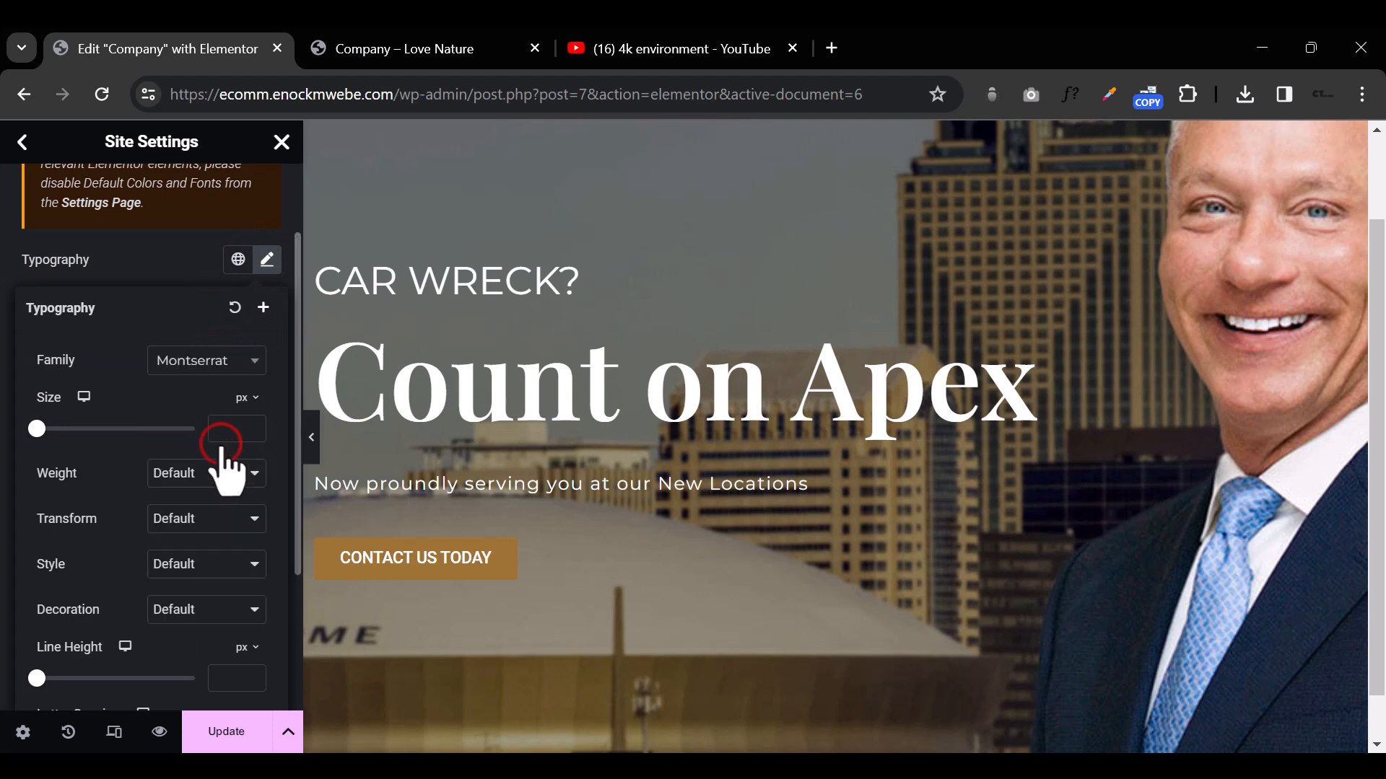
Step: Set the site-wide button typography to 0.6 px letter spacing and a 14 px font size
scroll(217, 559, down, 2)
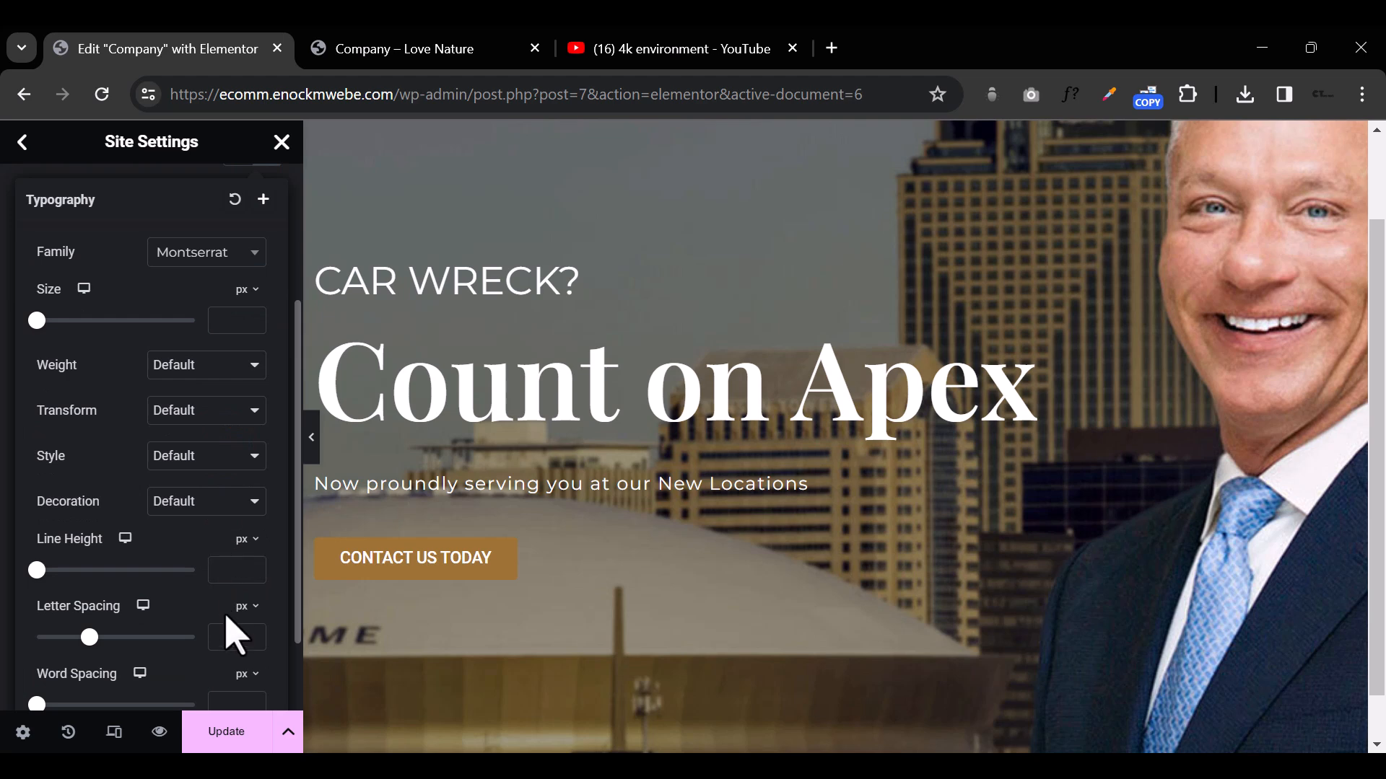
click(236, 638)
click(253, 635)
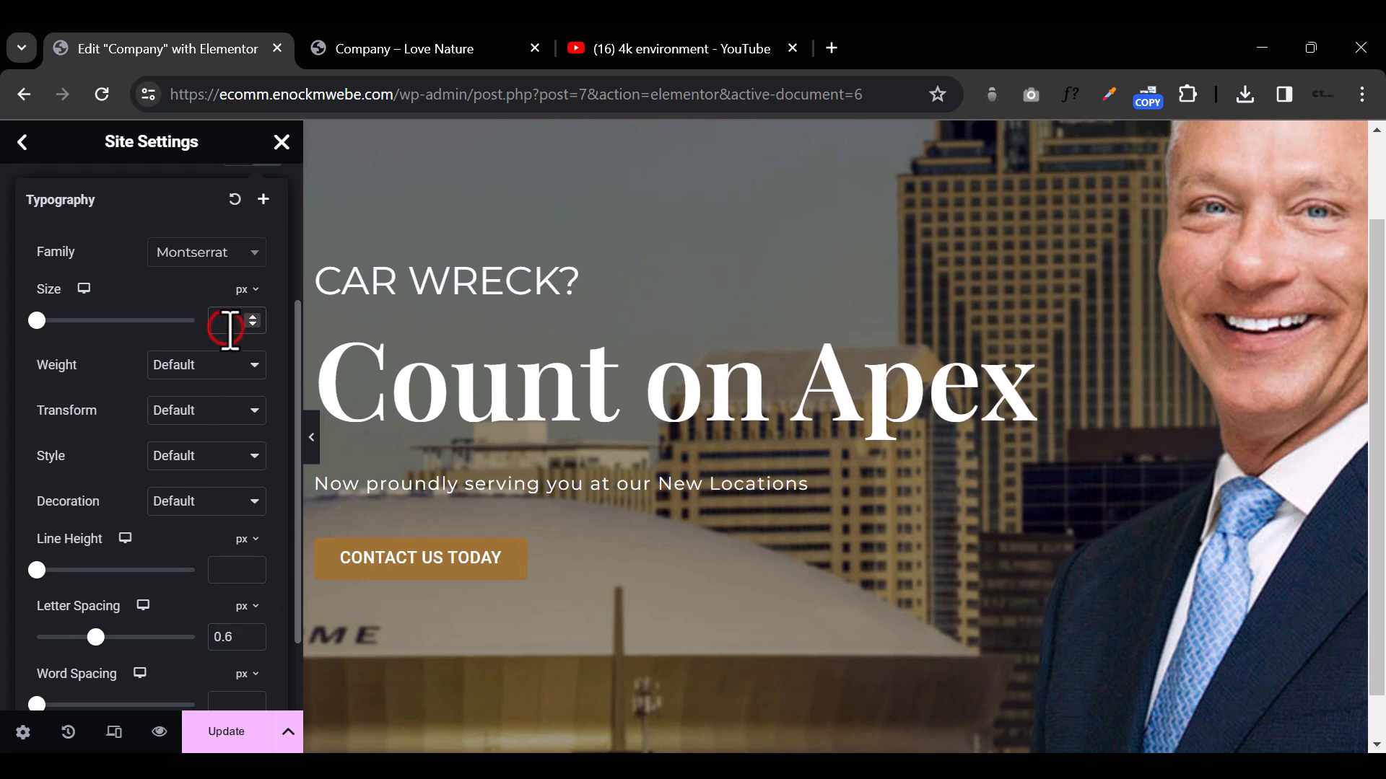
text(16)
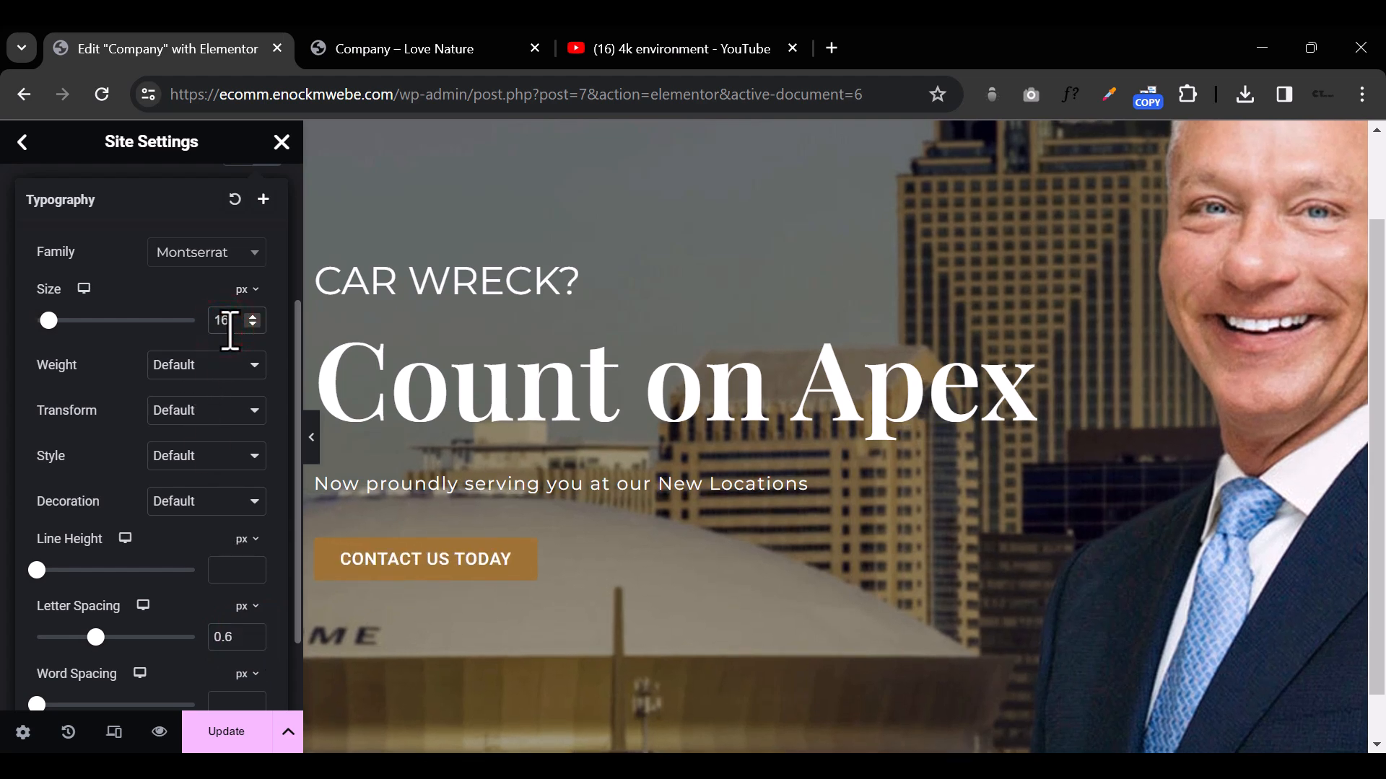
key(BackSpace)
text(4)
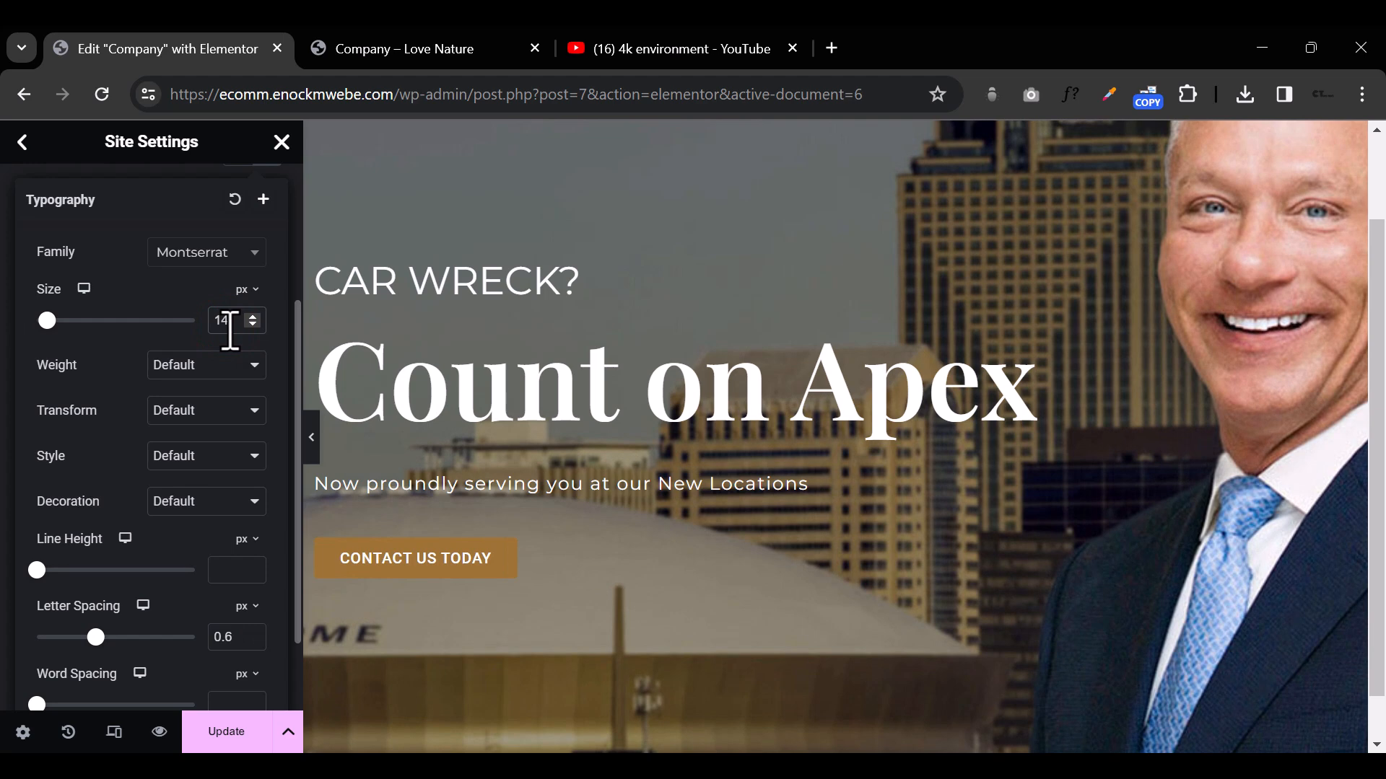
Step: Set the font weight of the site-wide button typography to 800 (Extra Bold)
click(254, 366)
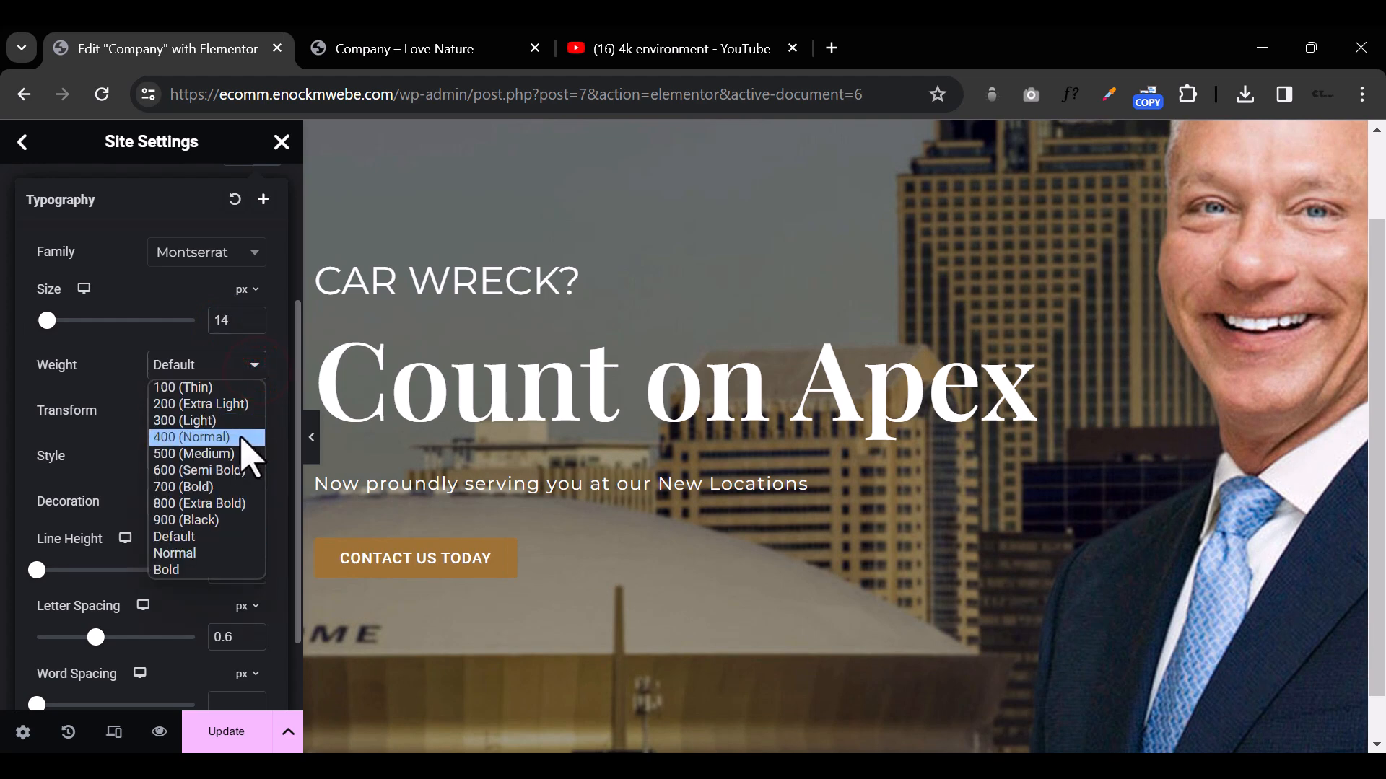
click(233, 453)
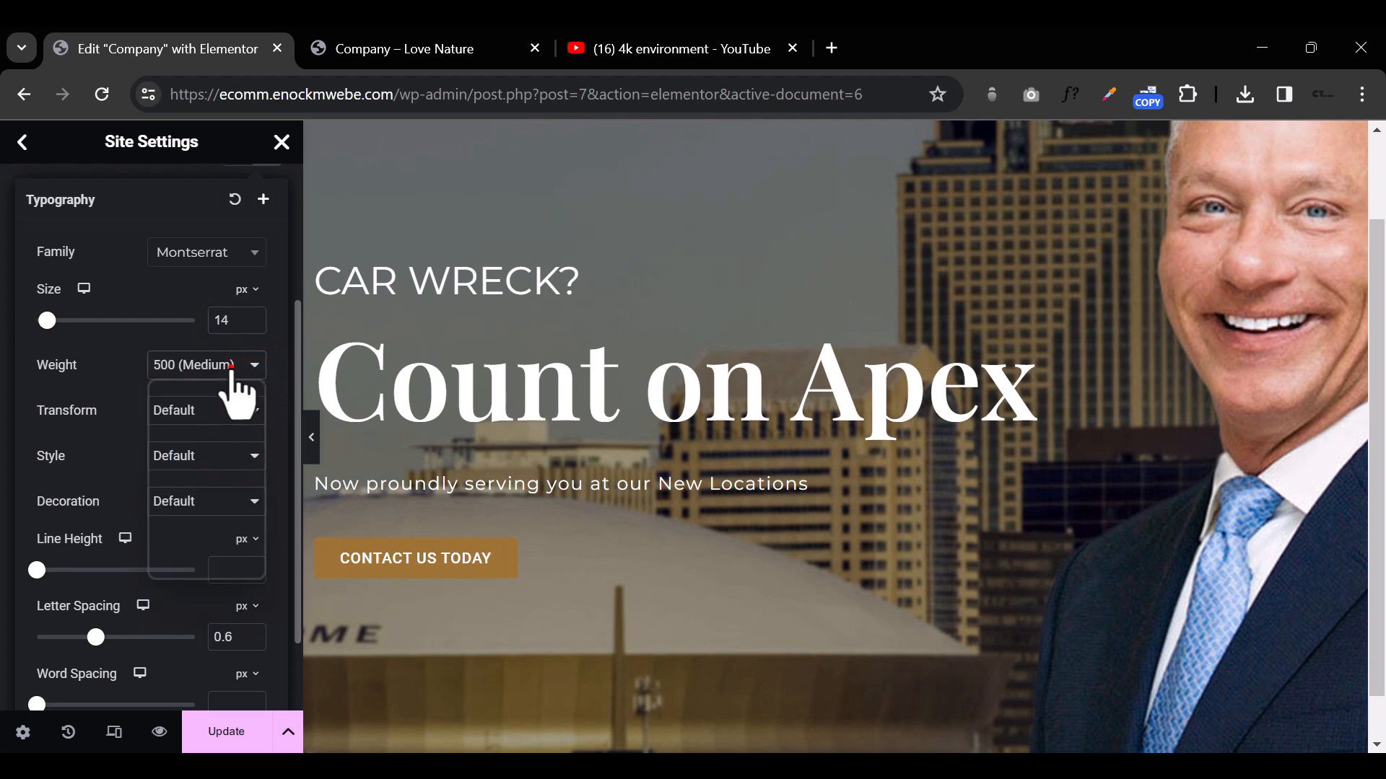
click(232, 367)
click(219, 500)
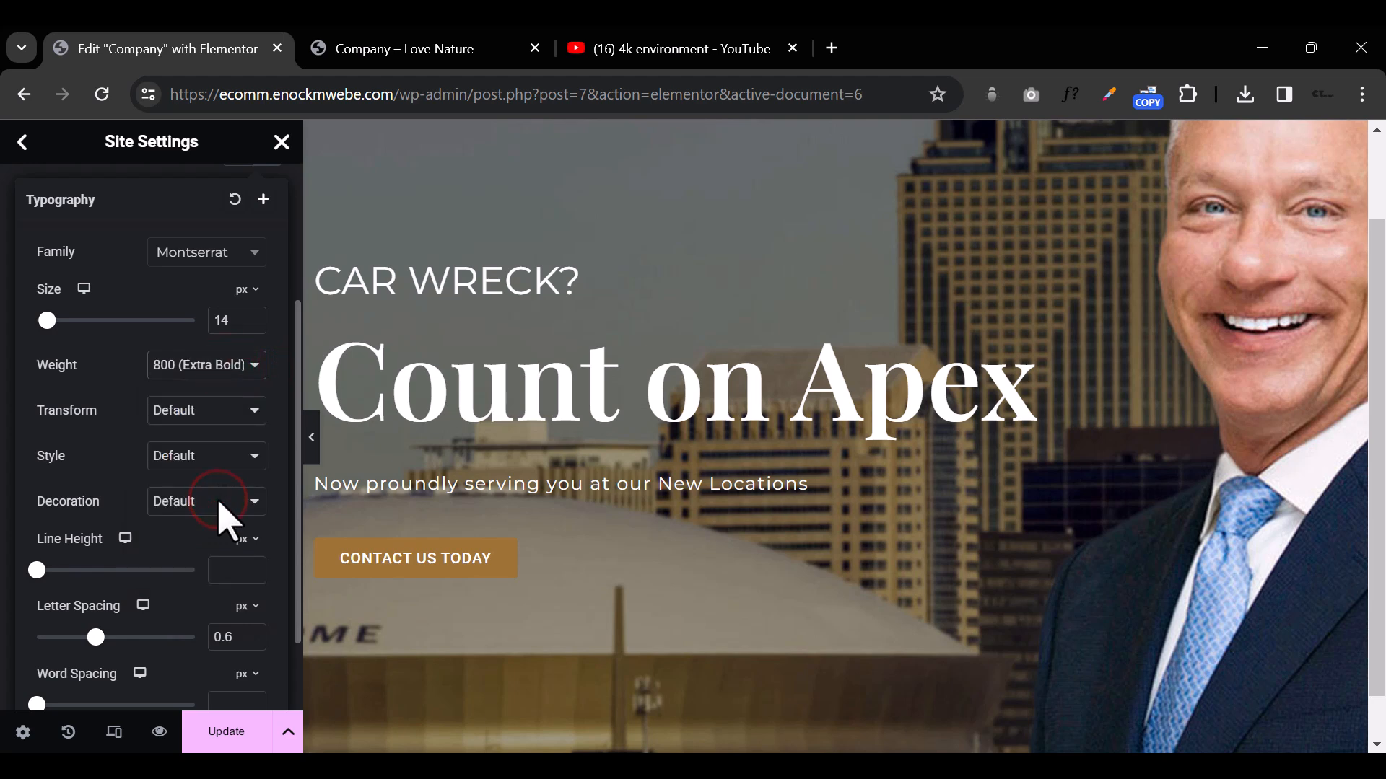
Step: Increase the letter spacing of the site-wide button typography to 1.3 px
scroll(181, 603, down, 2)
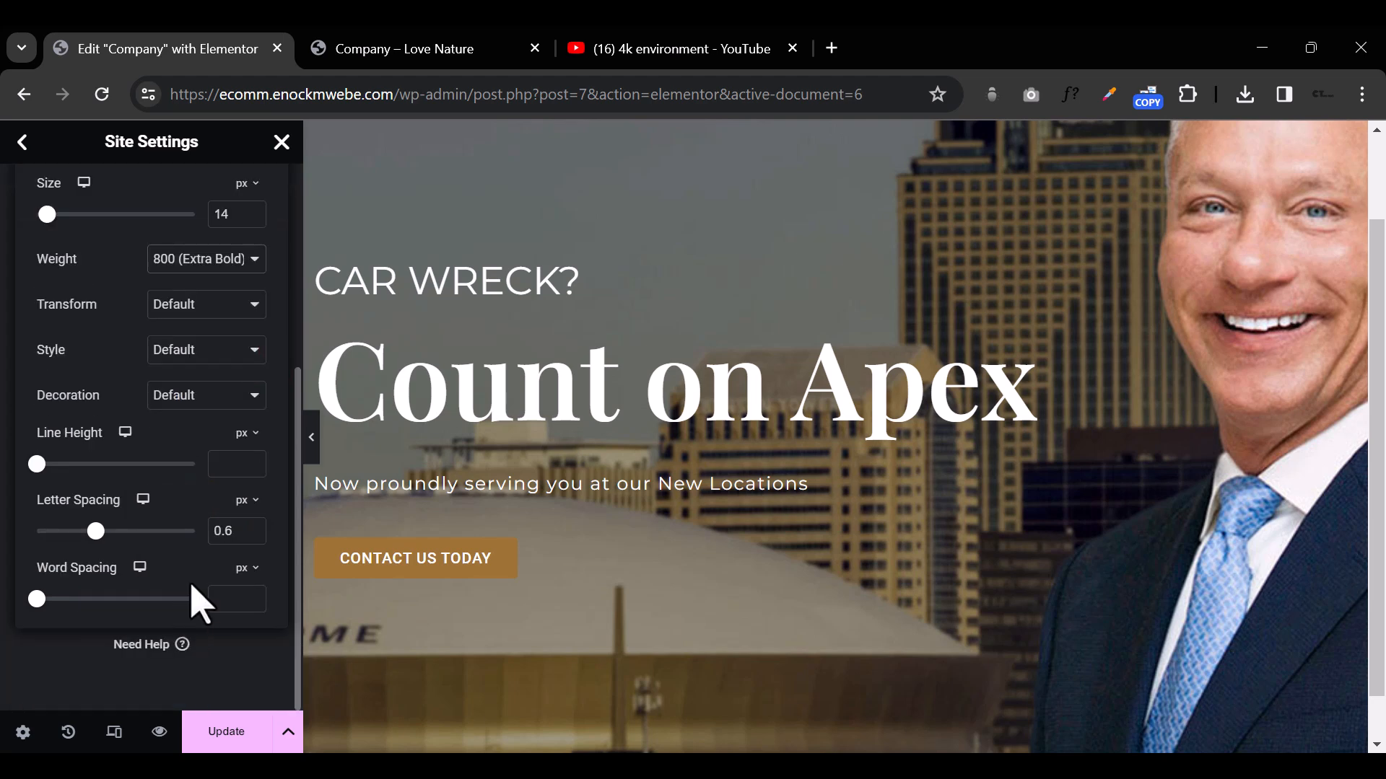
click(253, 528)
click(253, 527)
click(252, 528)
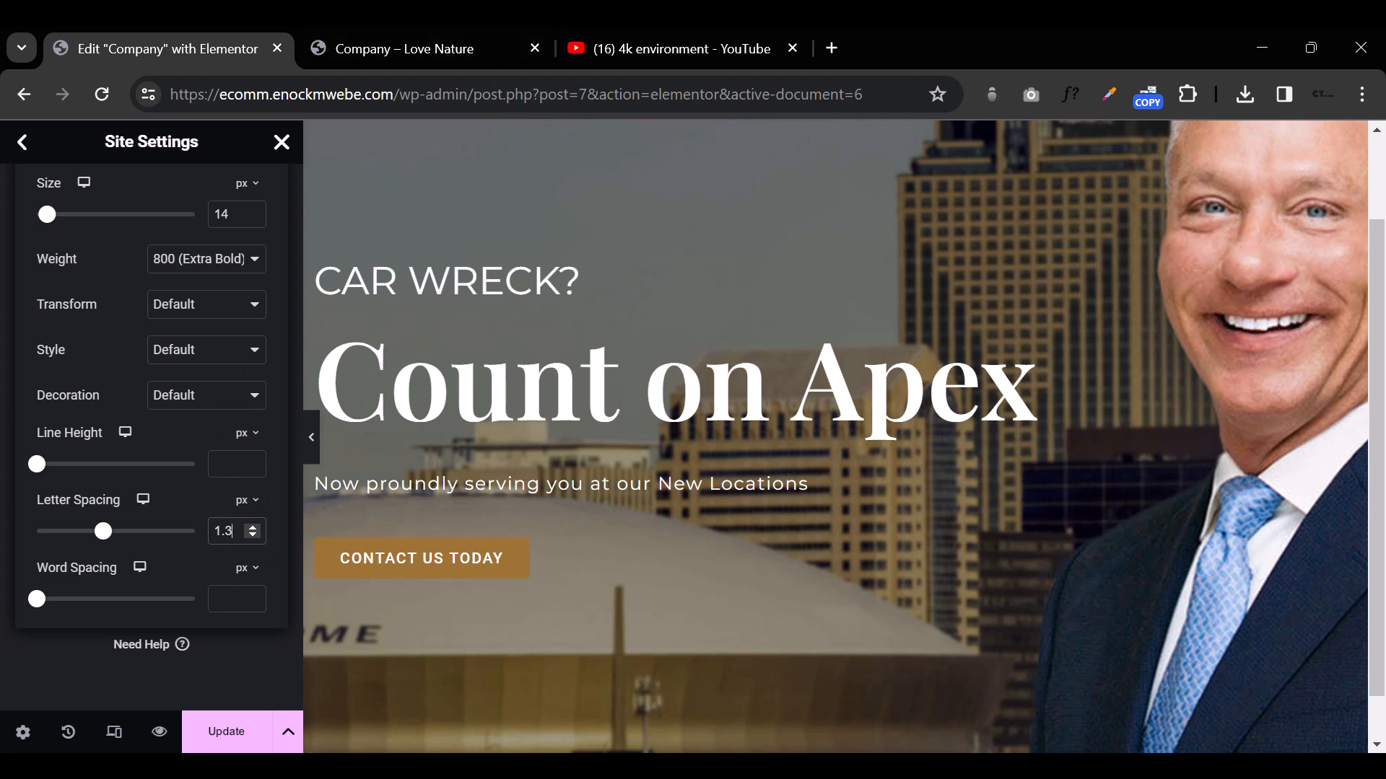
click(57, 671)
Step: Copy the hex code of the site-wide button style's normal-state background color
scroll(213, 426, up, 5)
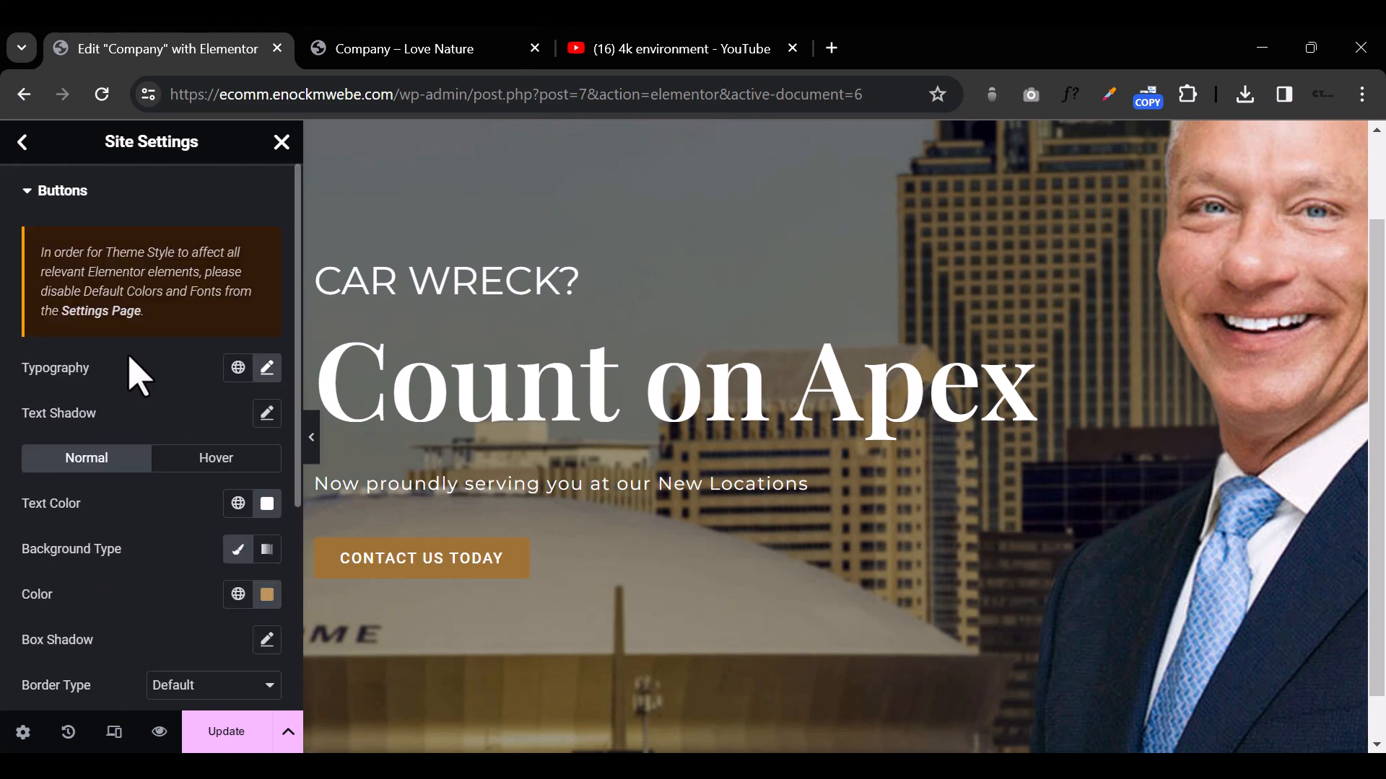
click(266, 595)
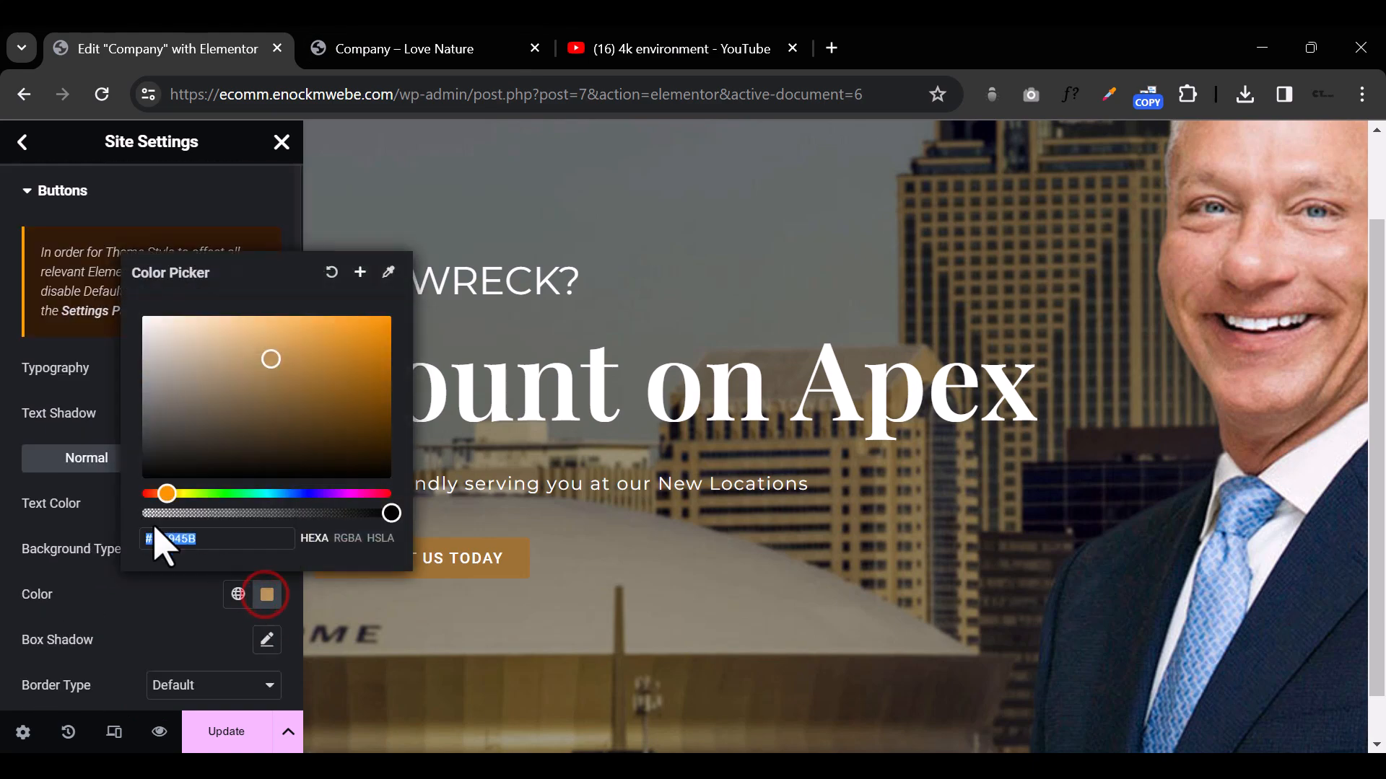
right_click(171, 540)
click(242, 192)
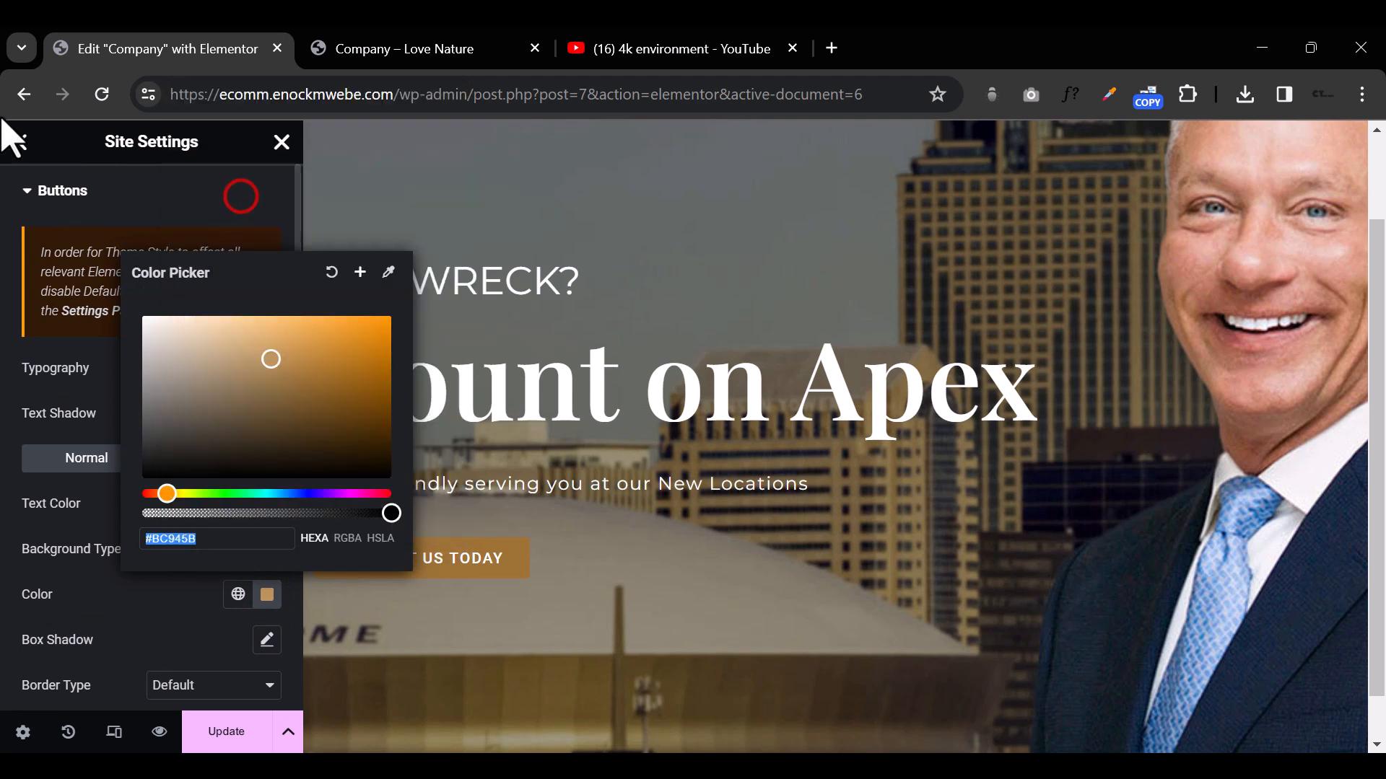
Step: Add a custom color to the site's global colors and set it to #BC945B
click(23, 141)
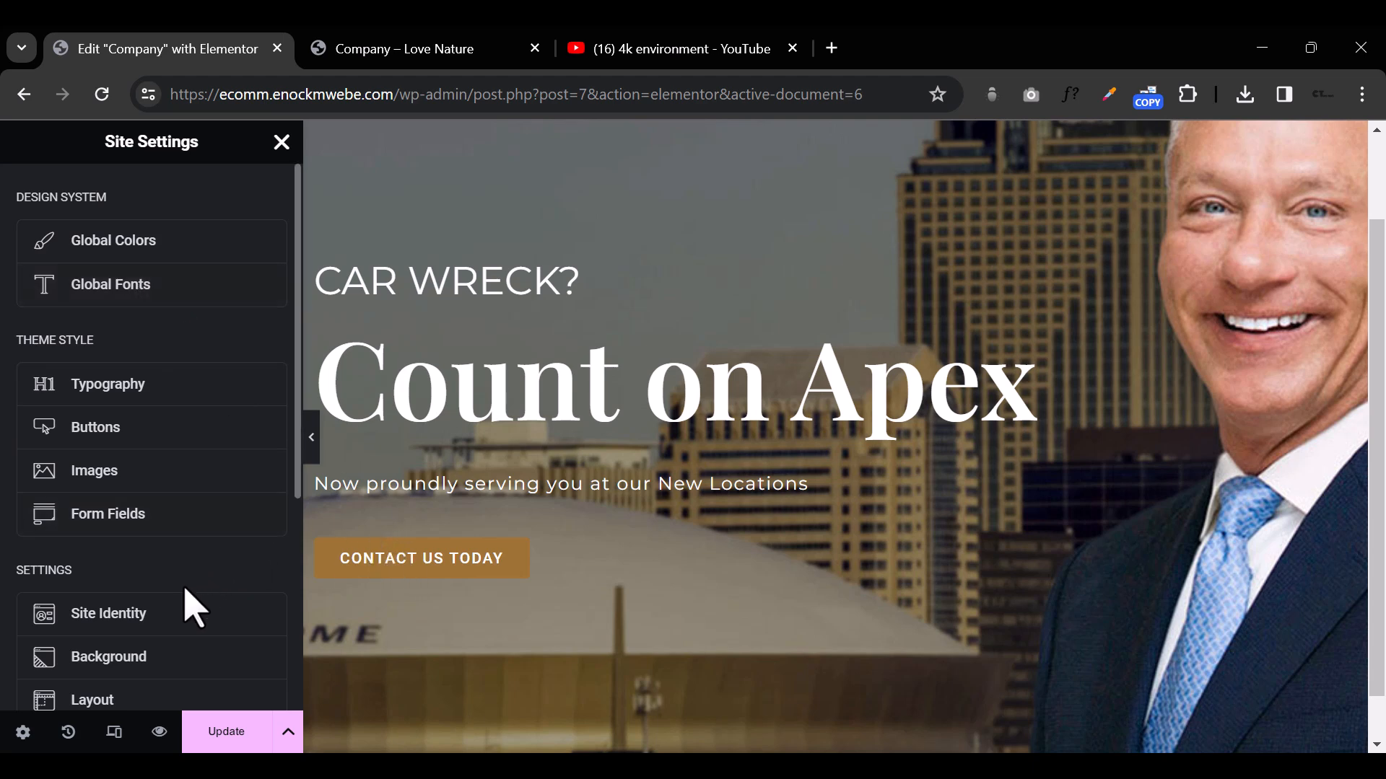
click(192, 246)
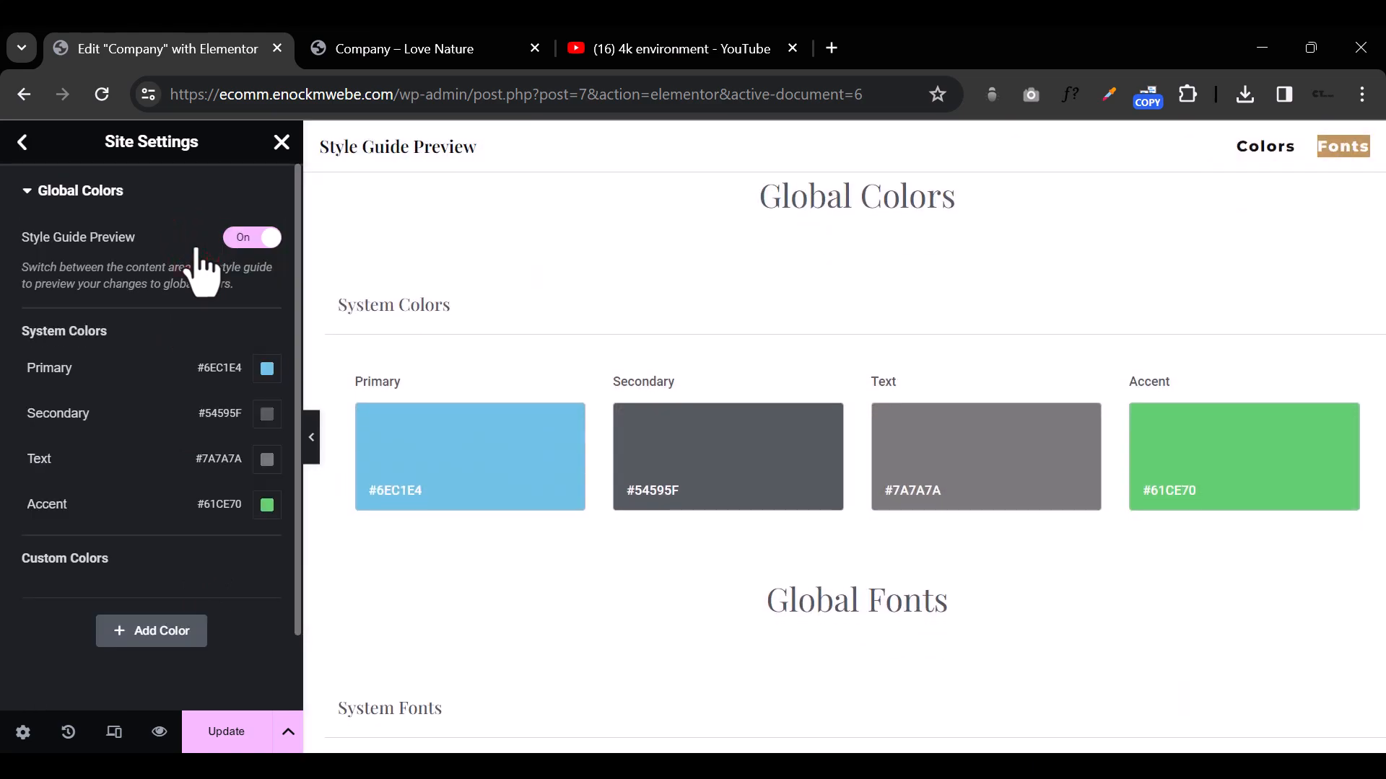
click(152, 639)
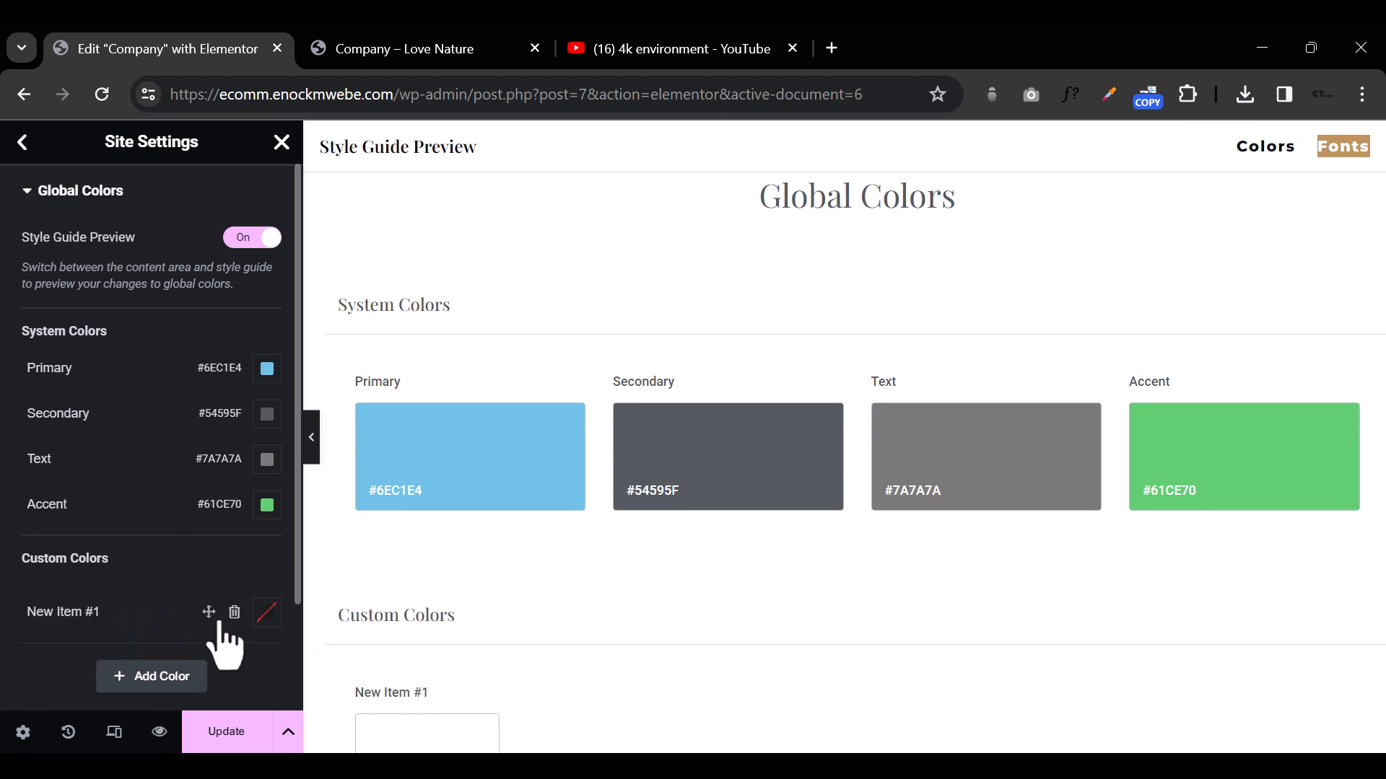
click(266, 614)
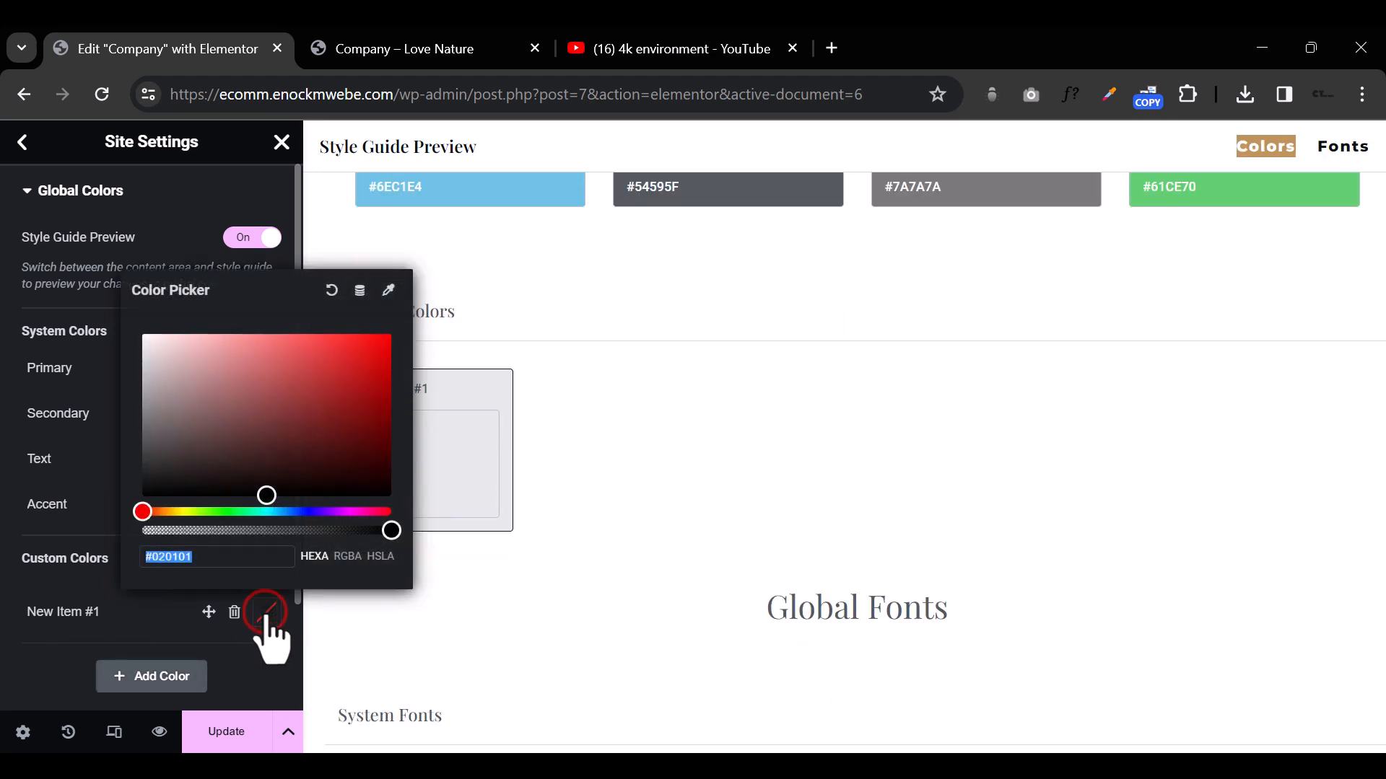
key(ctrl+v)
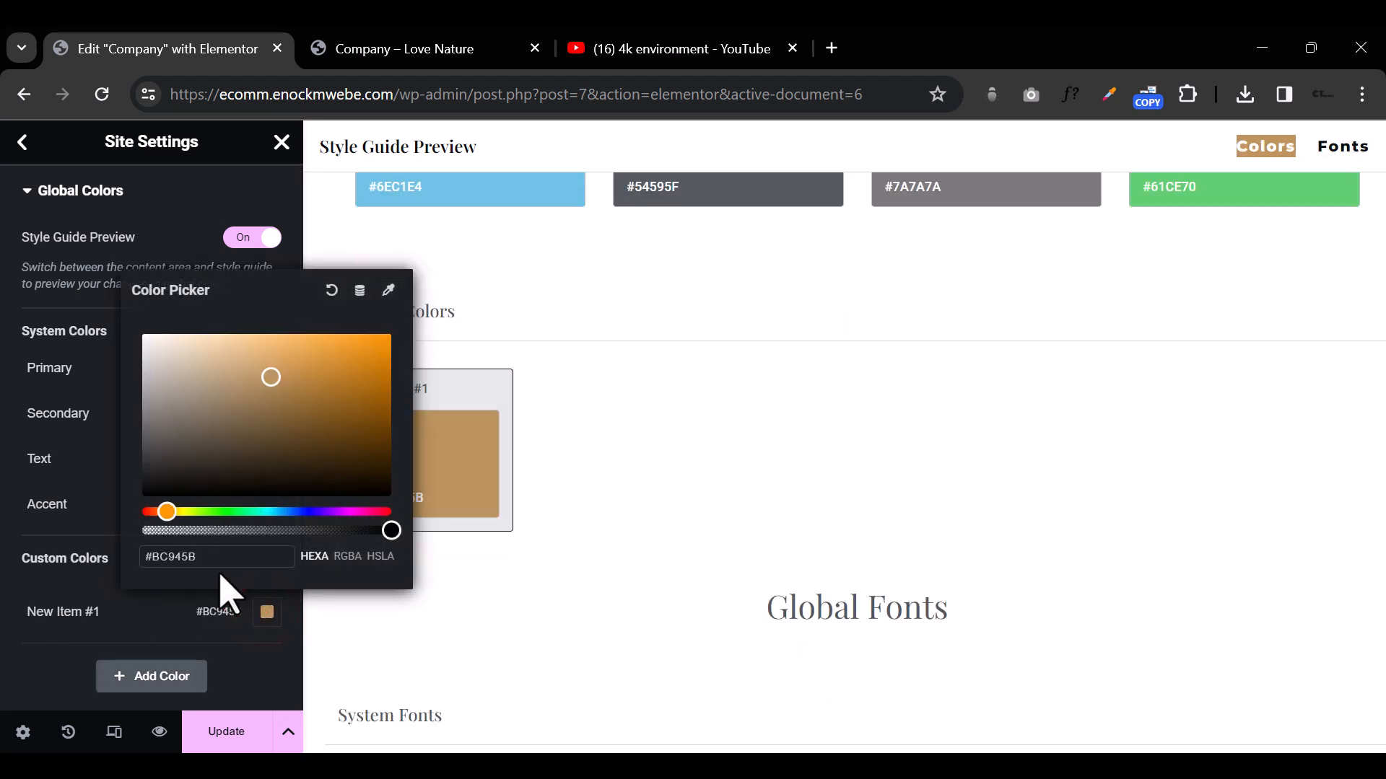
Step: Rename the custom global color #BC945B as Brown
click(62, 619)
text(bROWN)
click(43, 611)
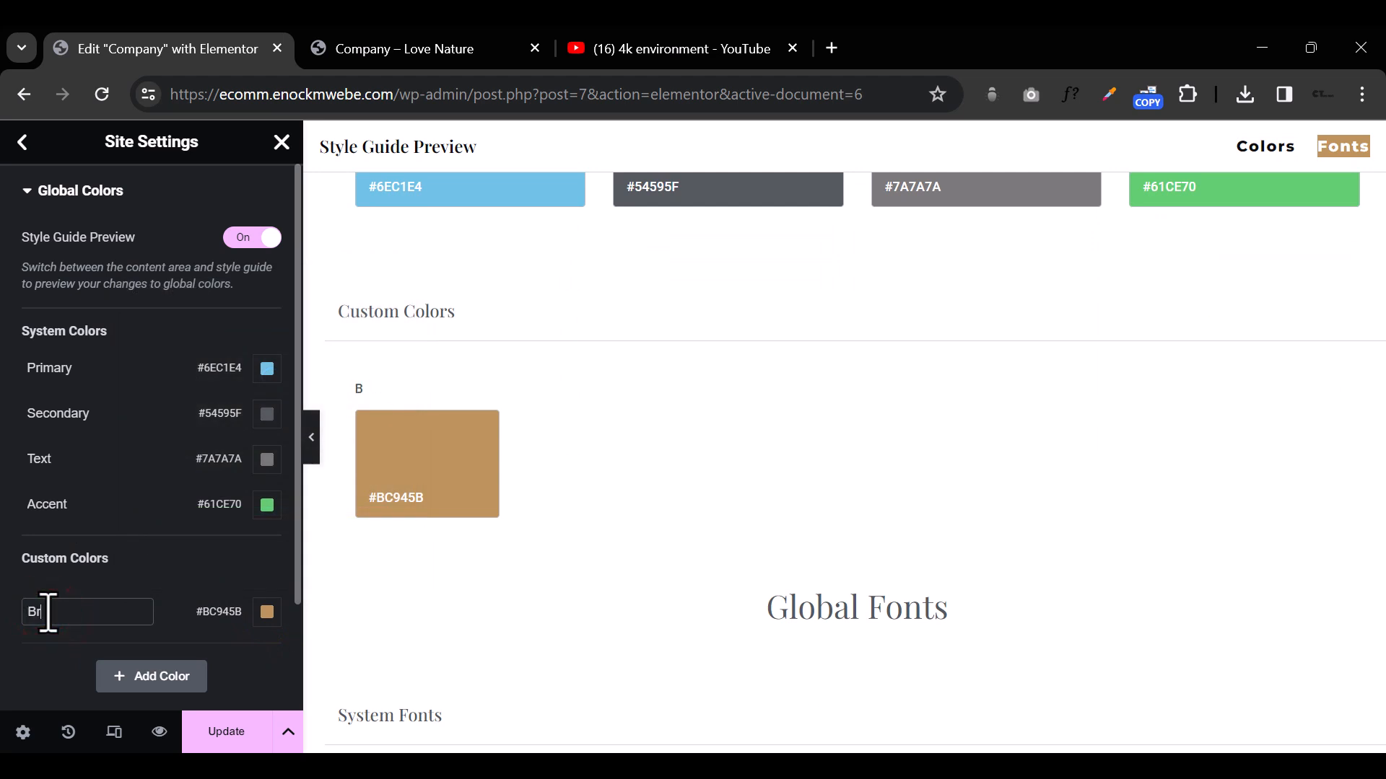
click(250, 662)
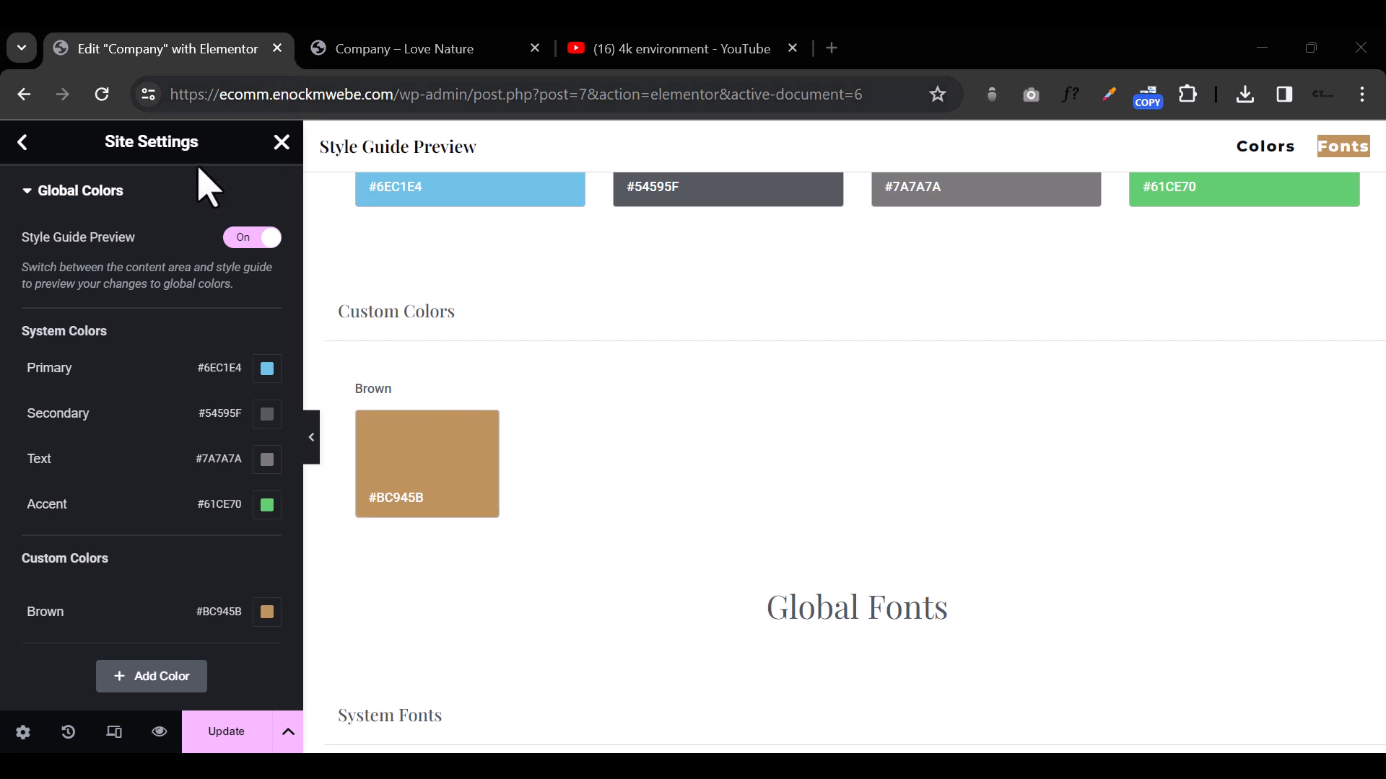
Step: Add a second custom global color, set it to #091F40 and name it Blue
click(131, 677)
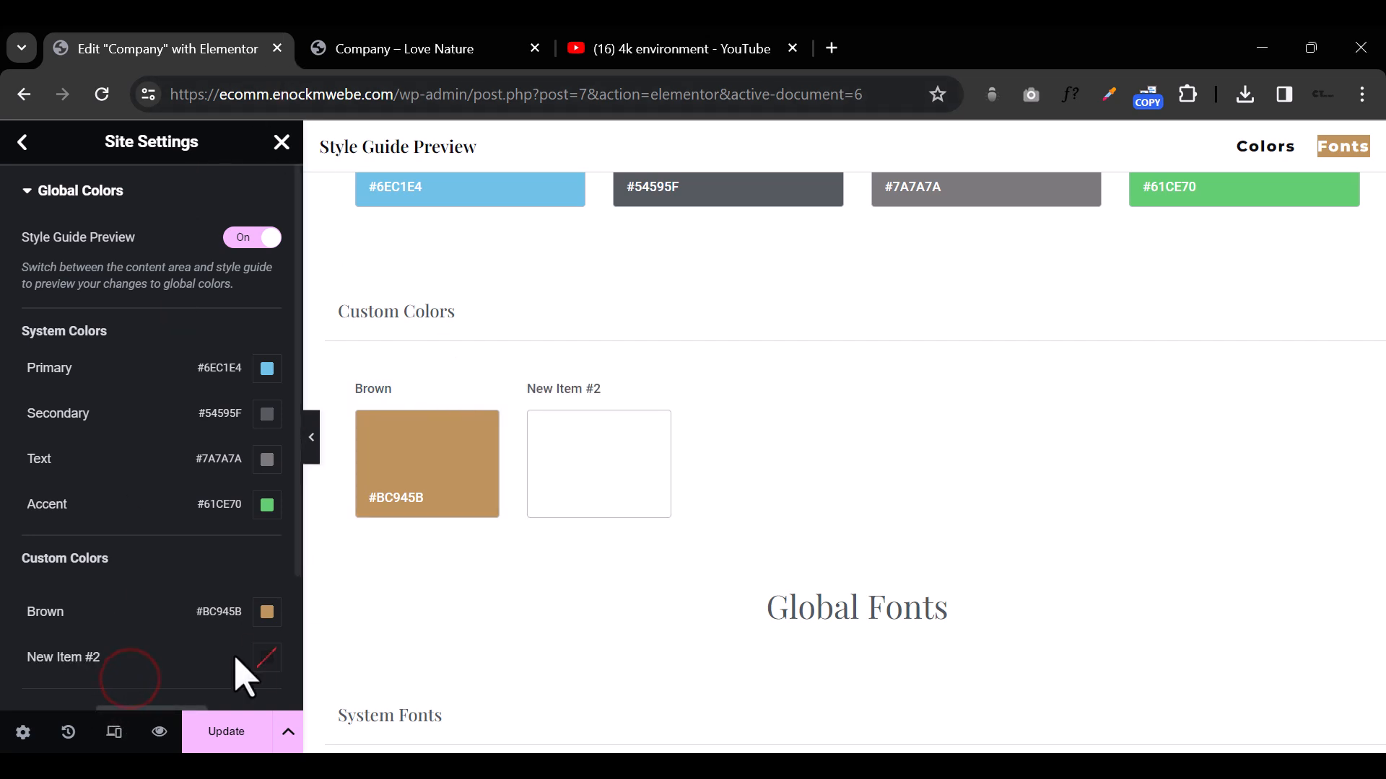
click(266, 657)
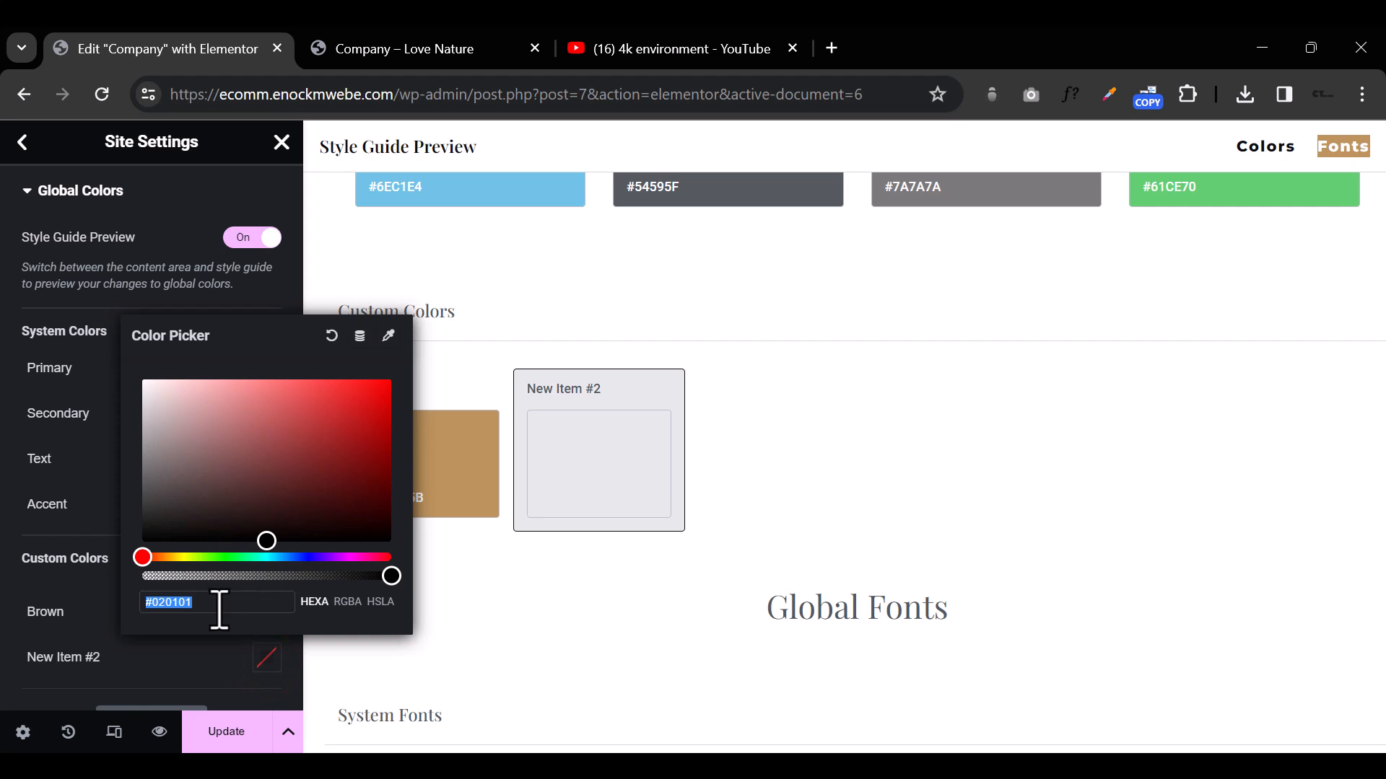
text(091F40)
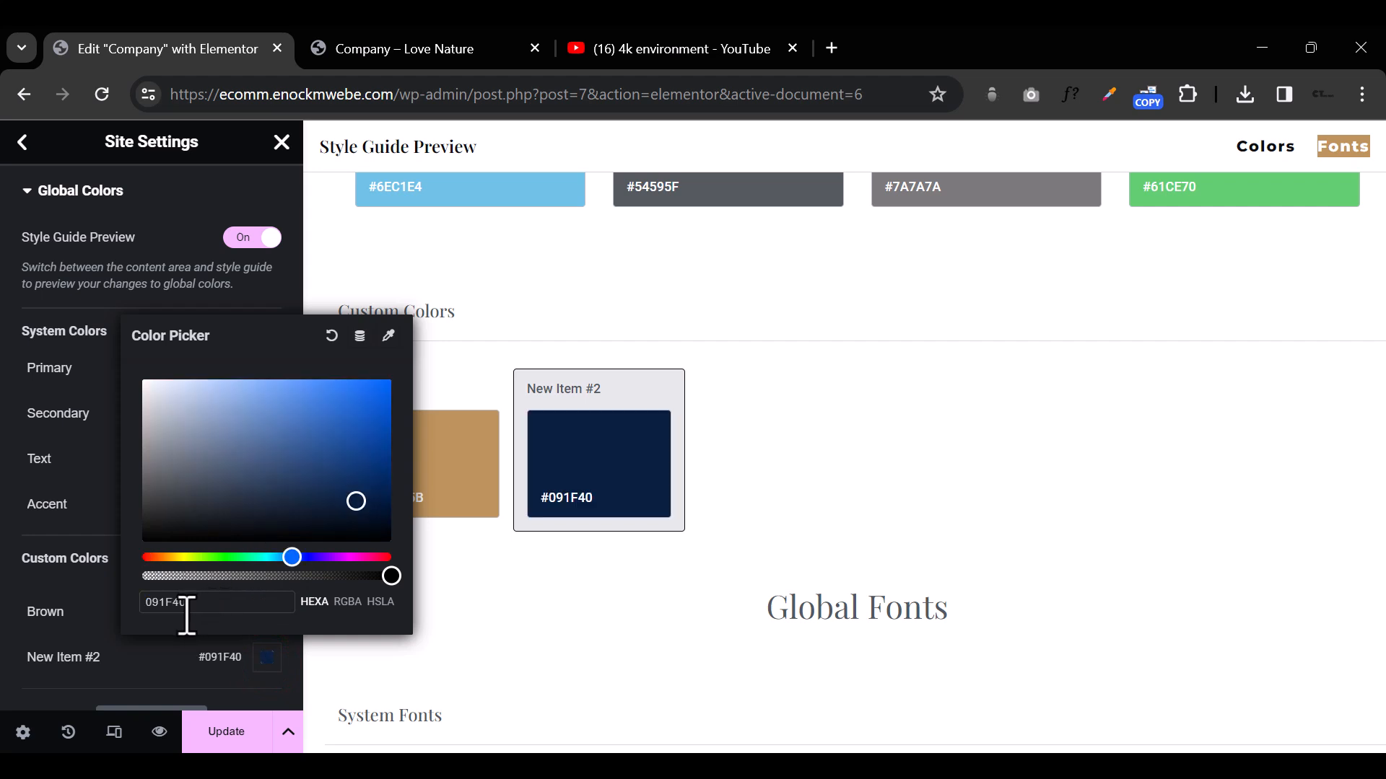
click(283, 685)
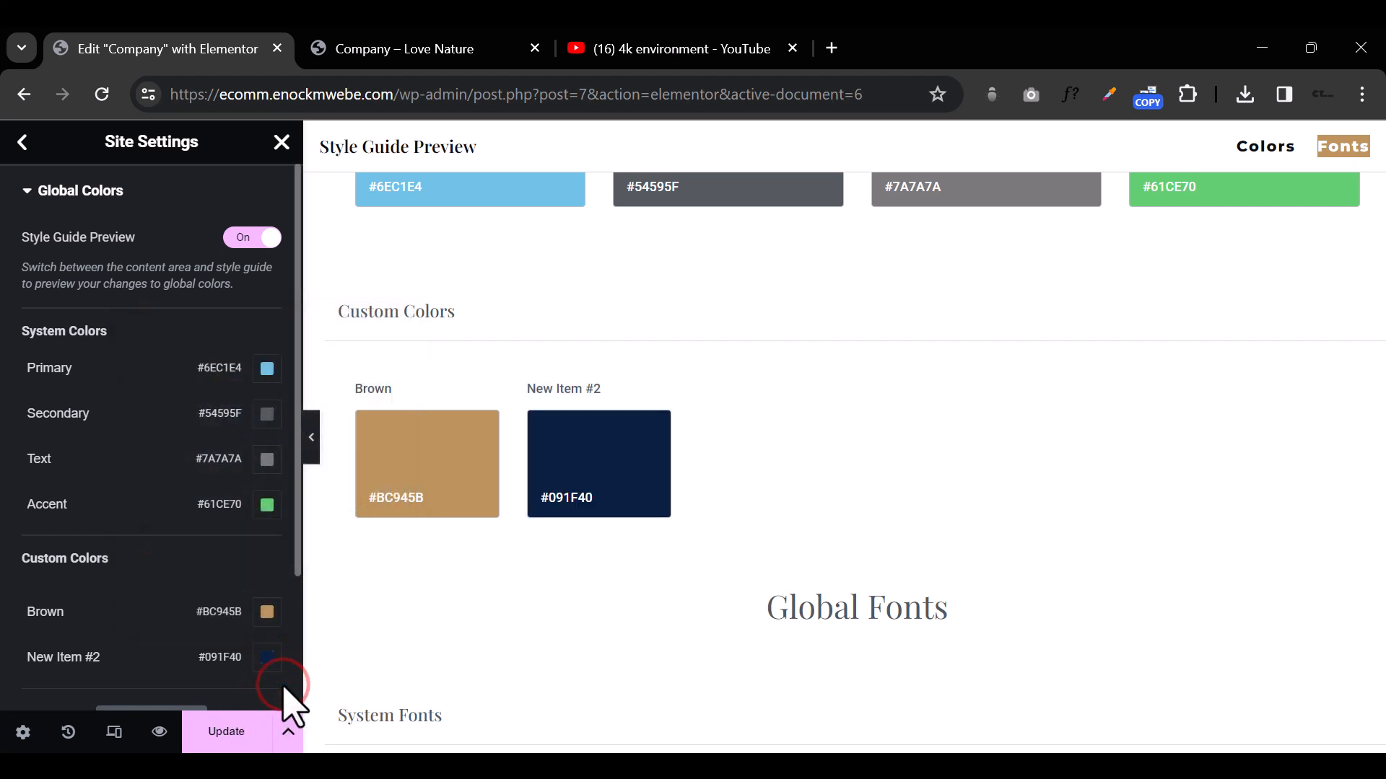
click(40, 657)
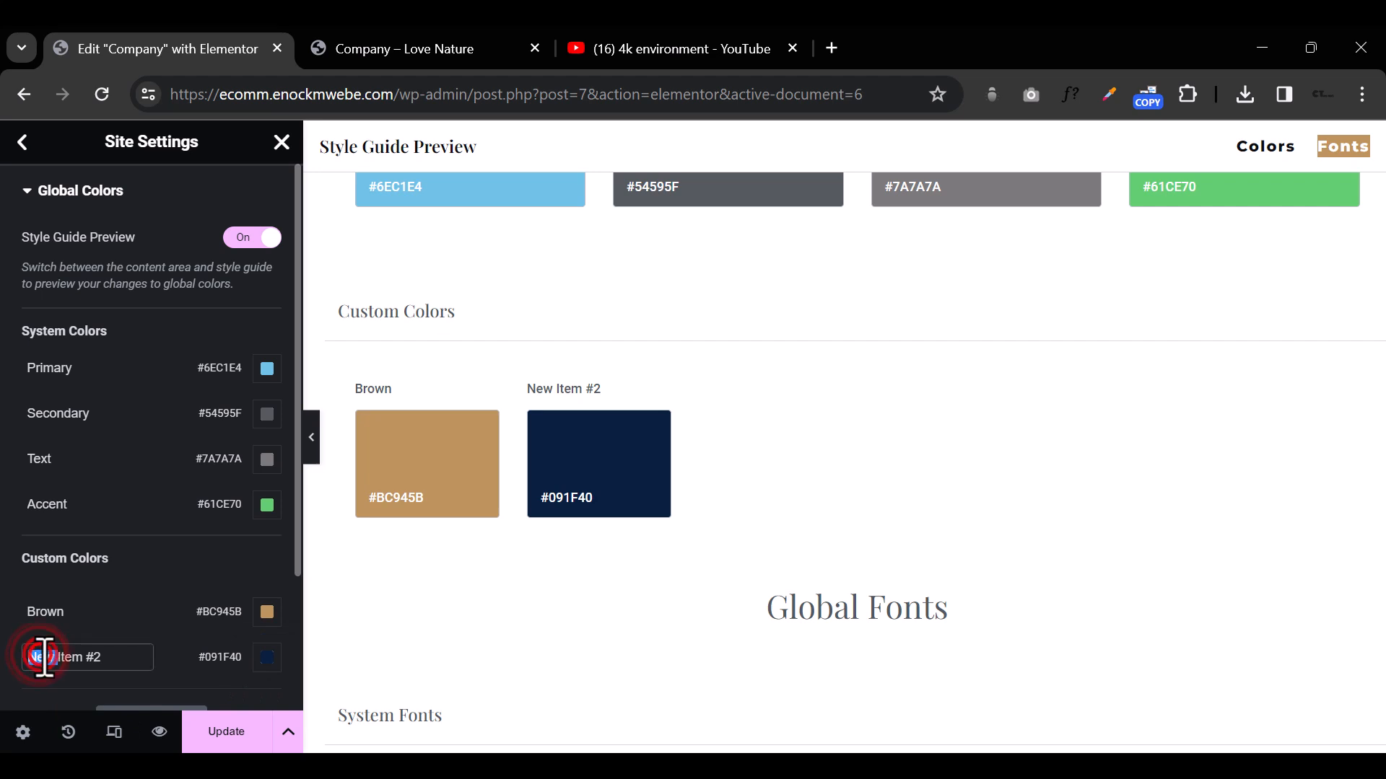
text(Blue)
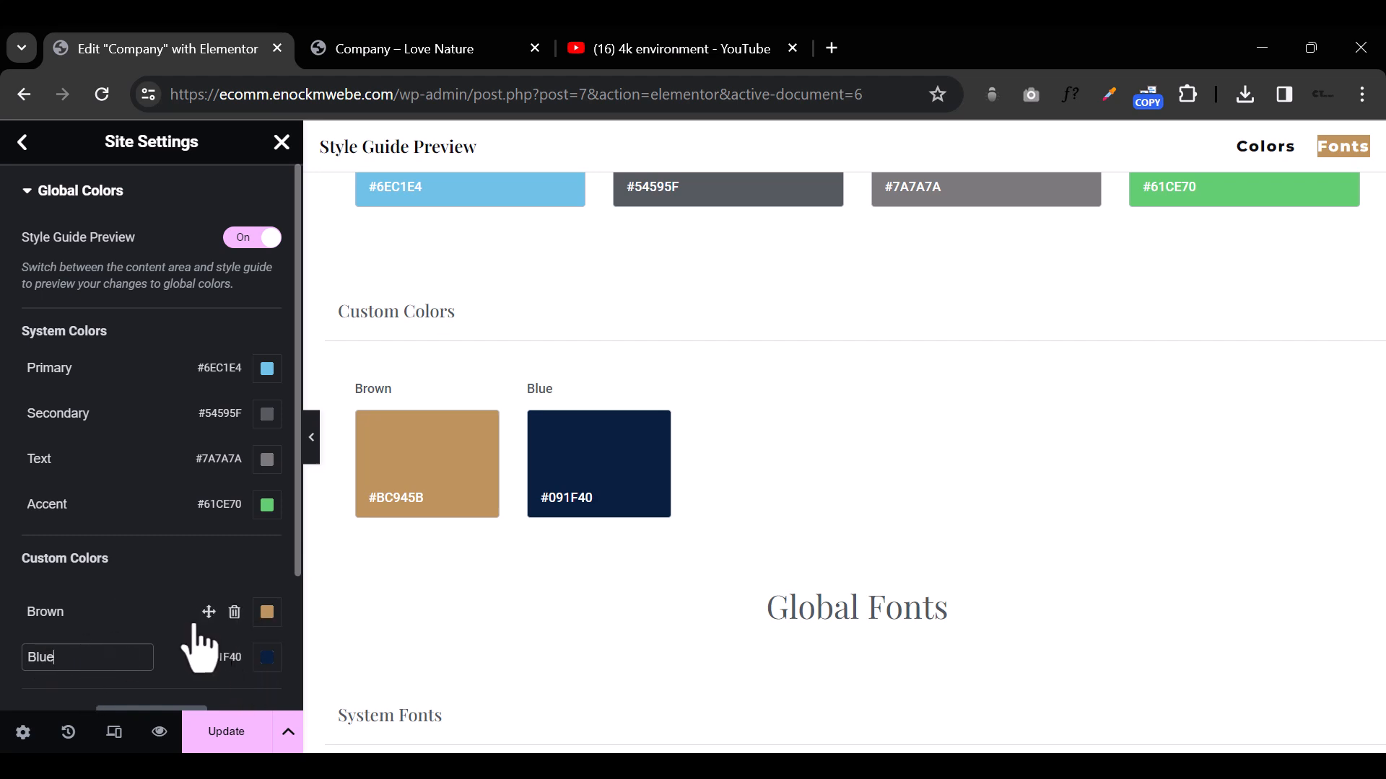
click(139, 621)
Step: Set the Primary system color to #091F40
click(266, 369)
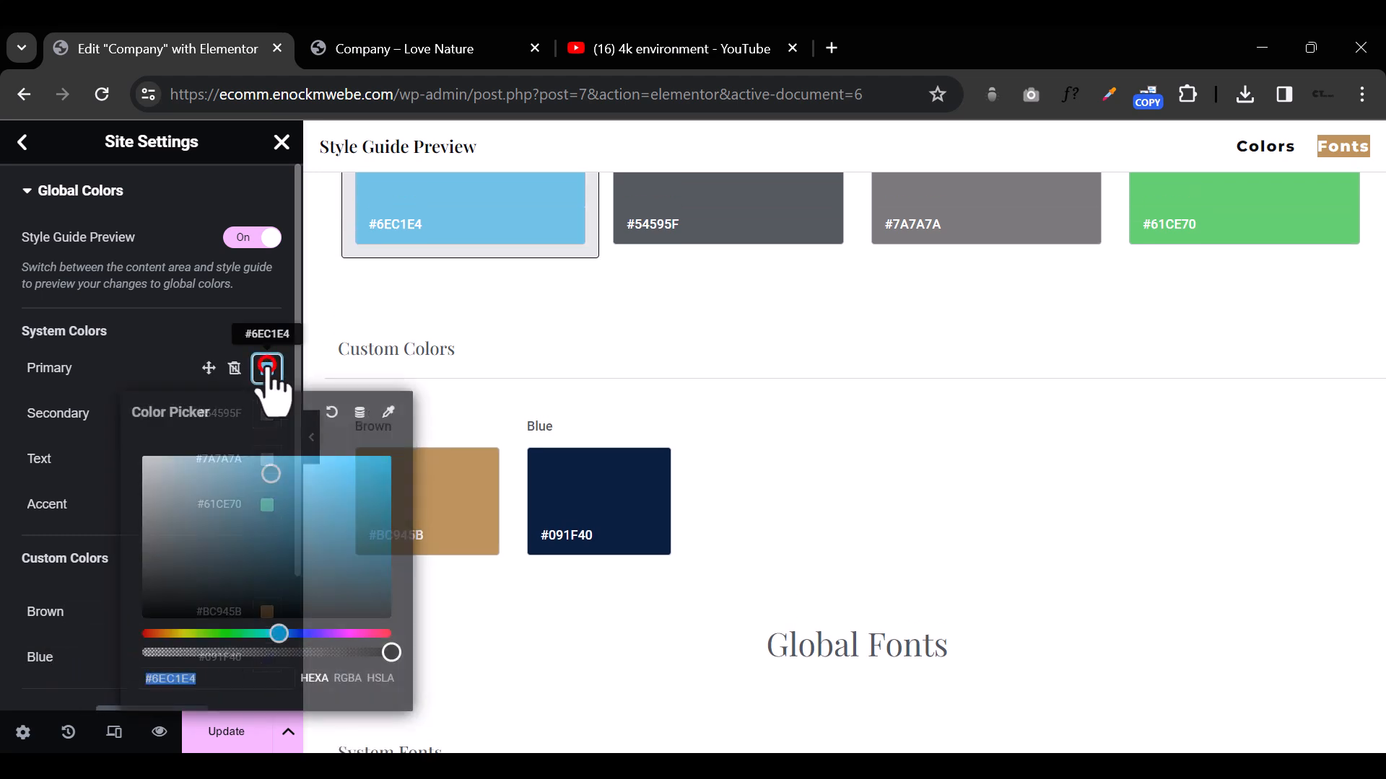
text(091F40)
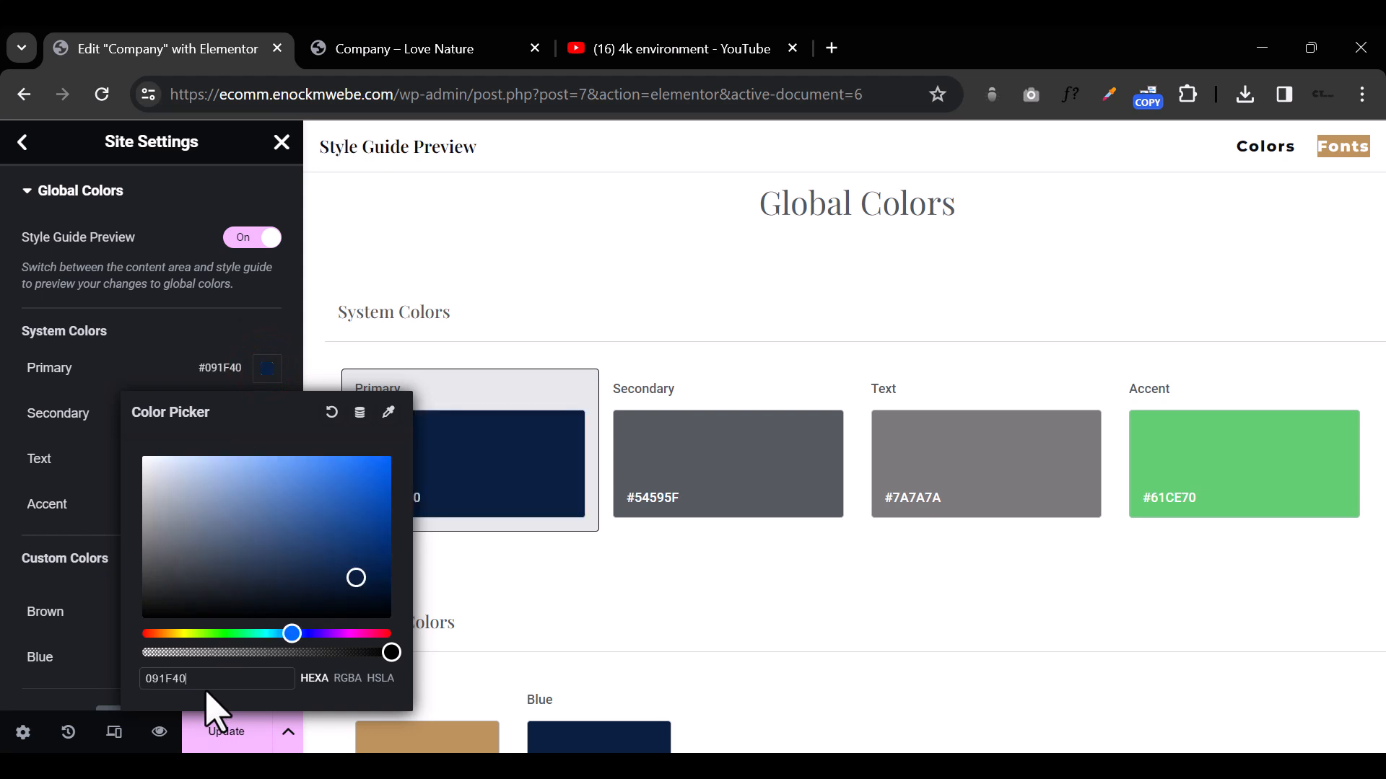
click(221, 332)
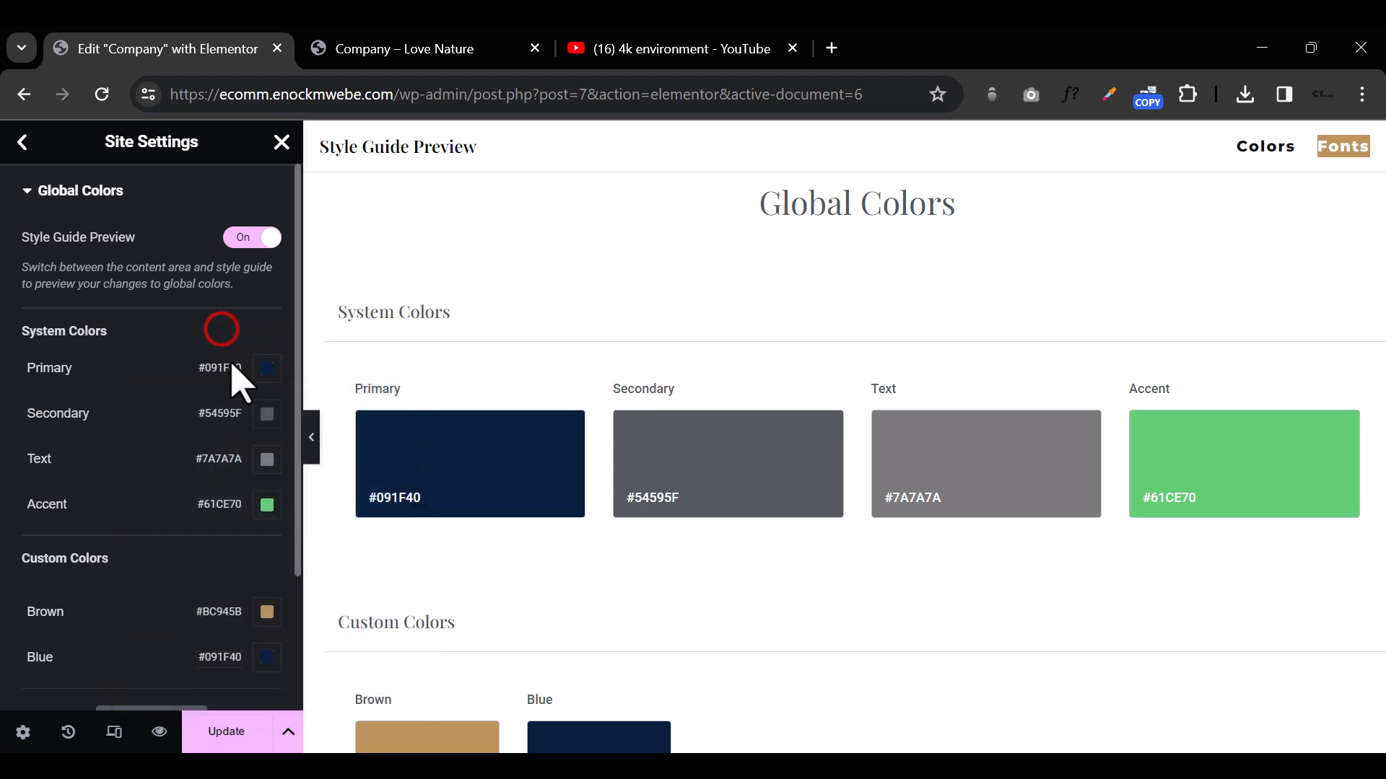
Step: Copy the Brown custom color's hex code and apply #BC945B to the Accent system color
click(267, 612)
right_click(261, 568)
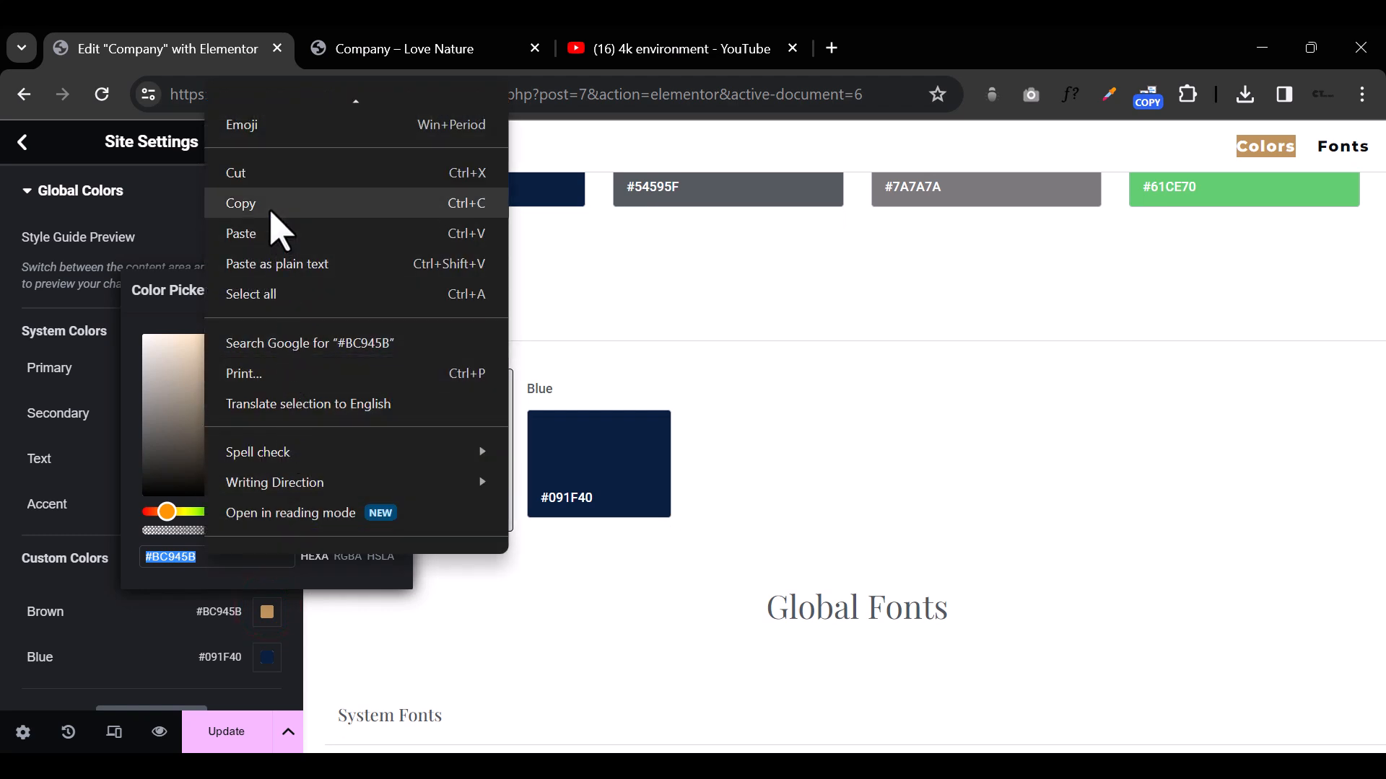
click(269, 210)
click(64, 518)
click(265, 506)
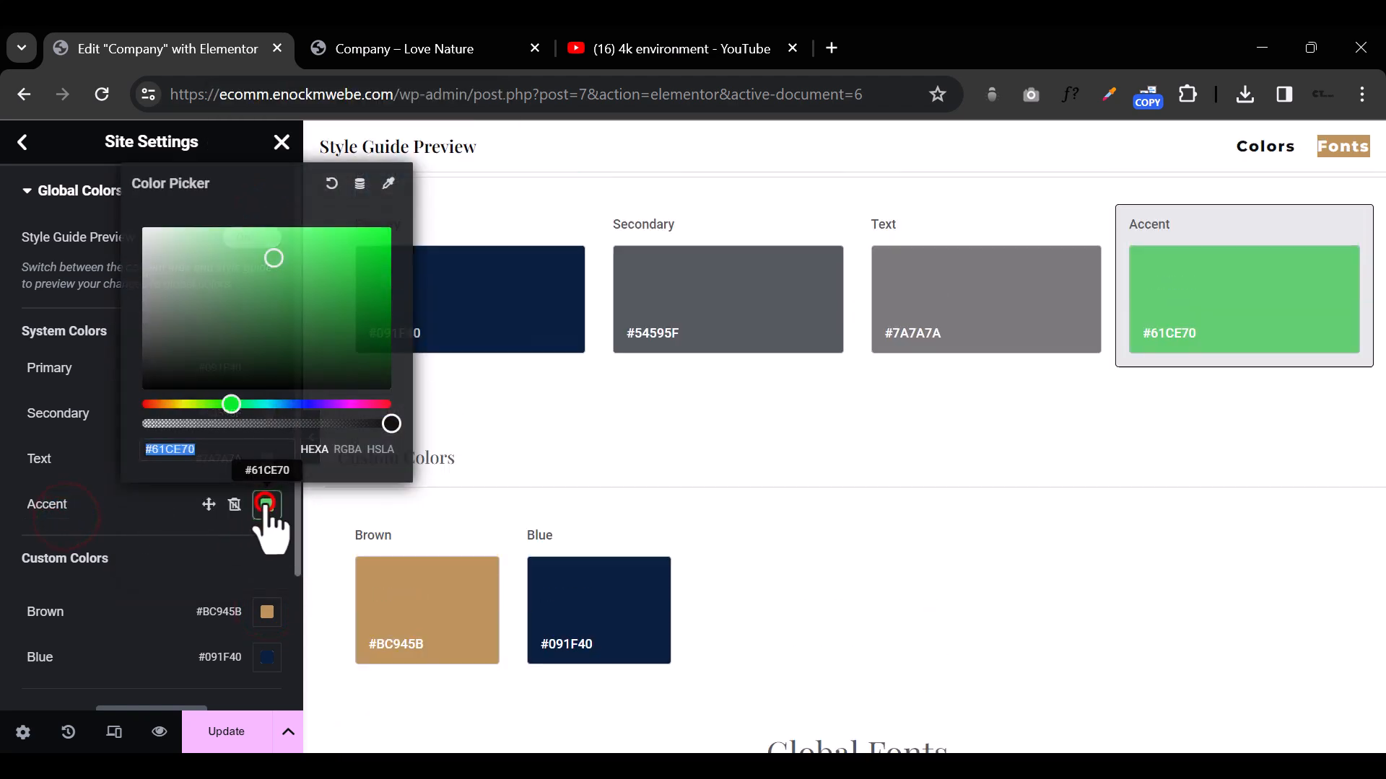
key(ctrl+v)
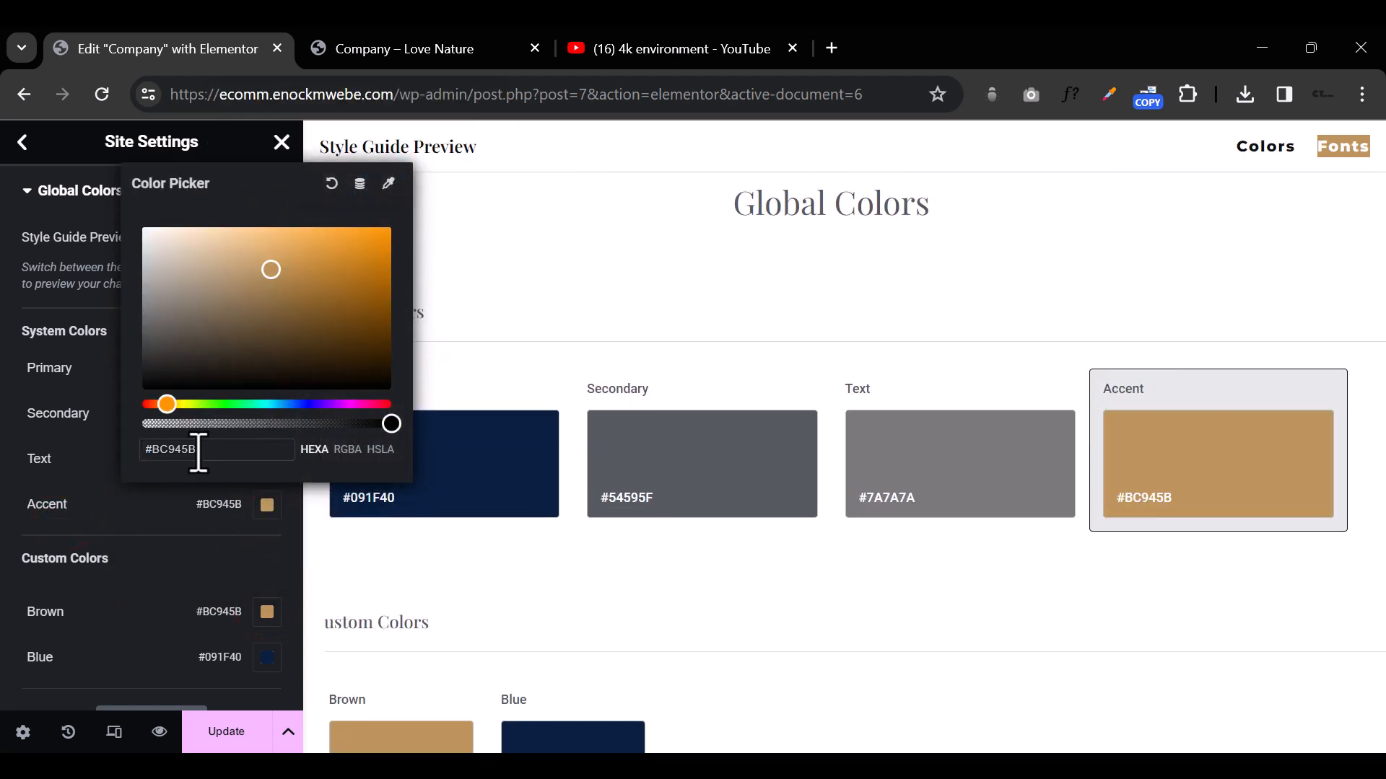
click(226, 586)
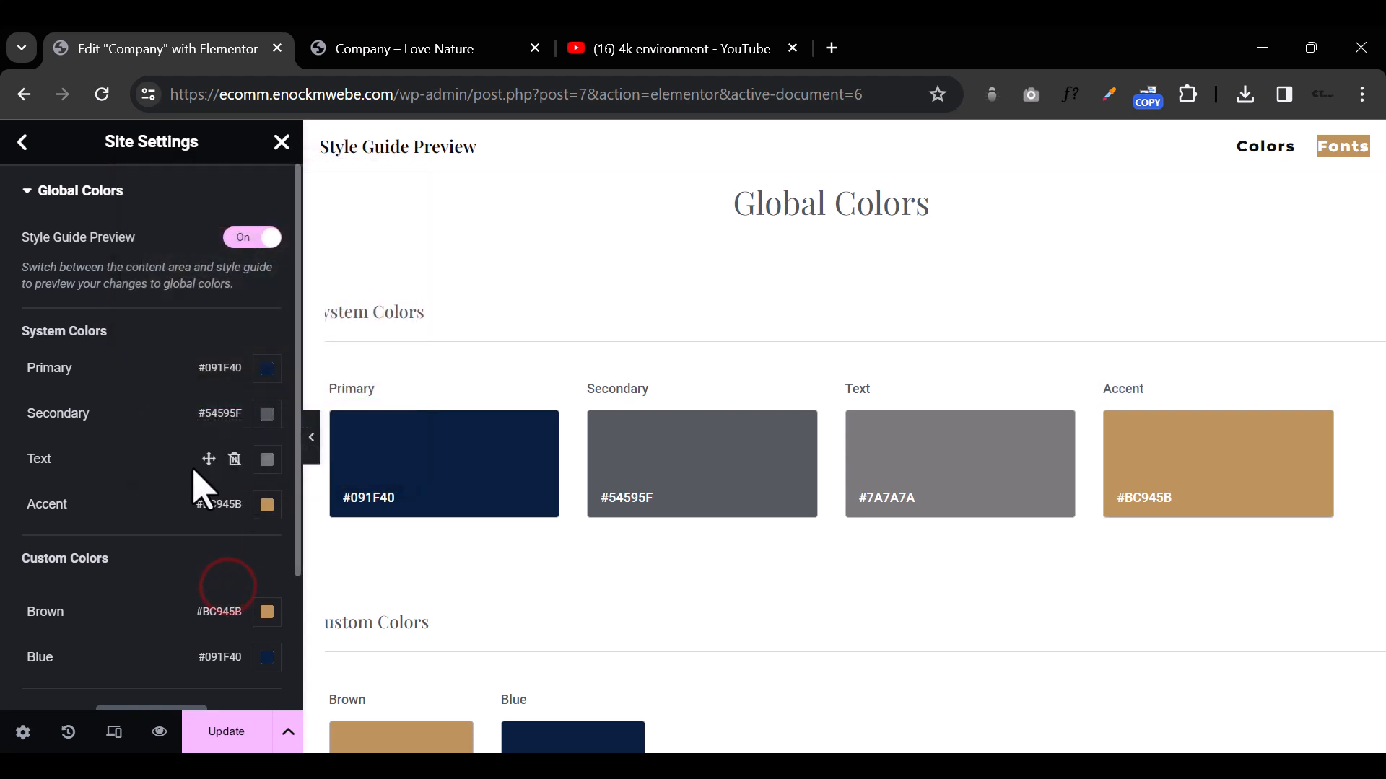
Step: Lighten the Text system color to #A09E9E
click(267, 460)
drag(340, 464, 312, 422)
click(132, 490)
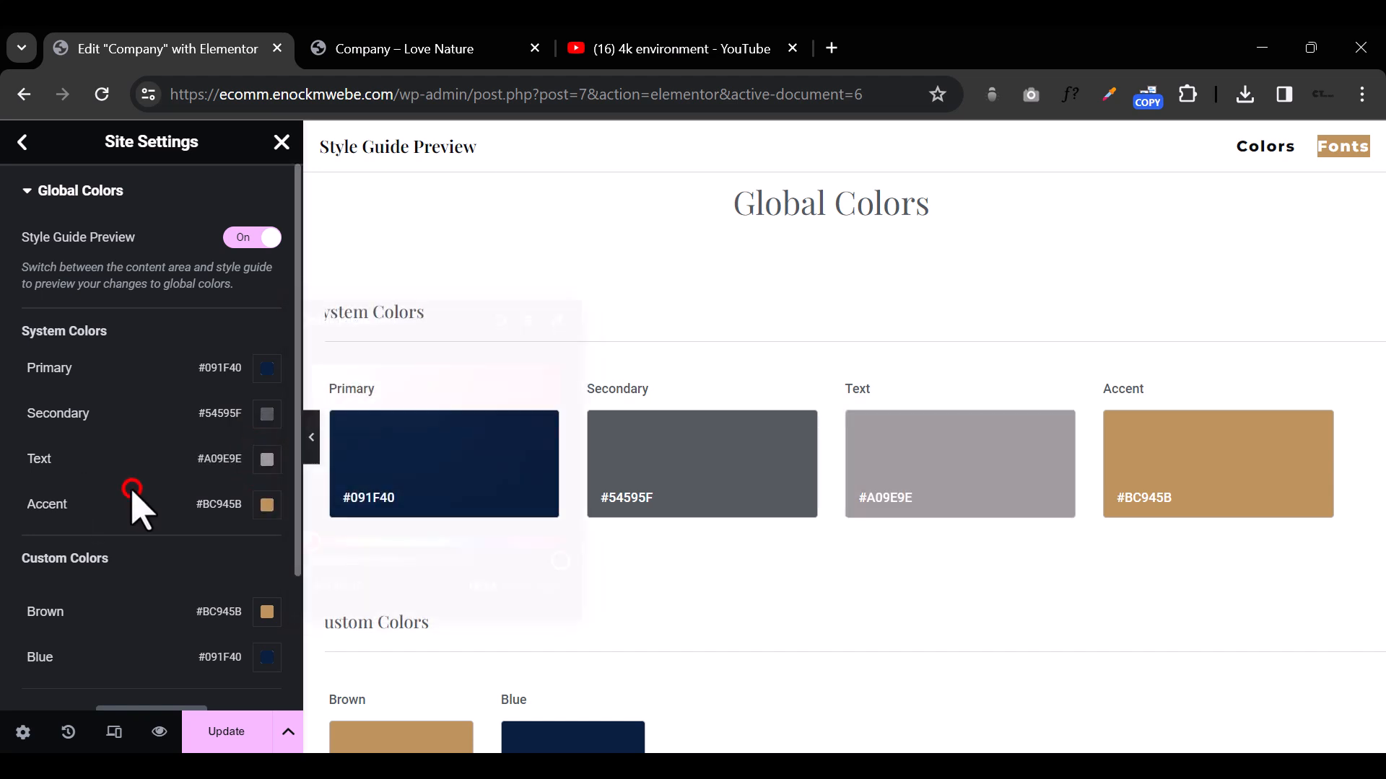
scroll(130, 488, down, 2)
scroll(132, 440, up, 2)
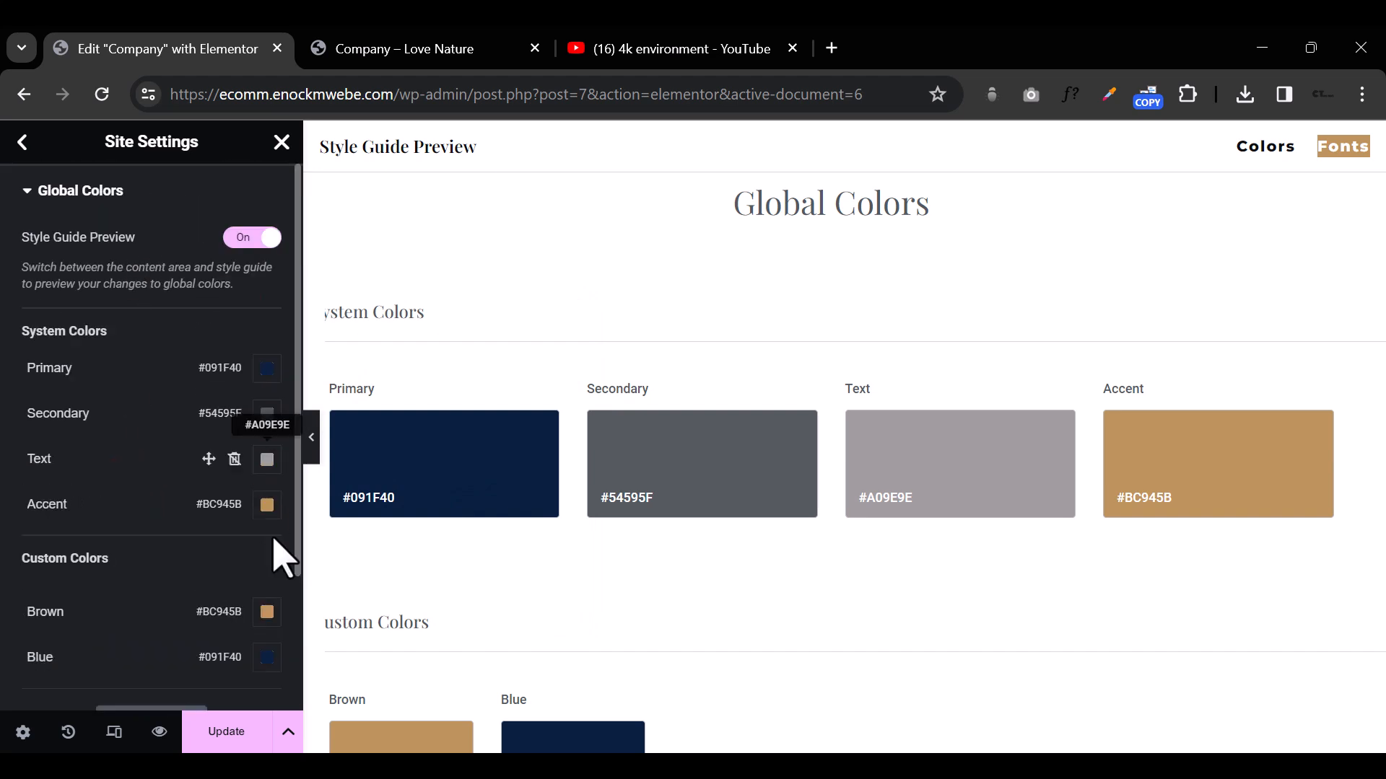
Step: Save the site settings and return to editing the Company page
click(220, 731)
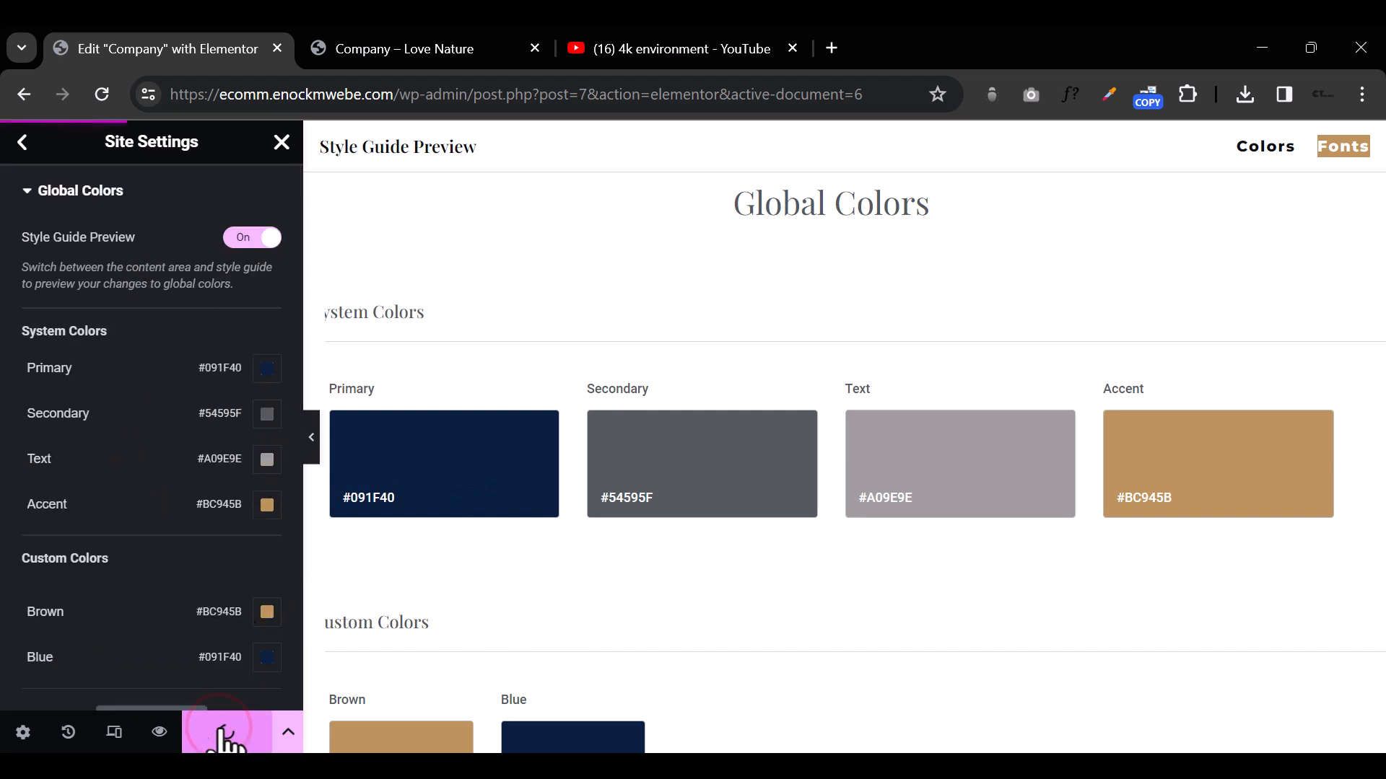
click(24, 143)
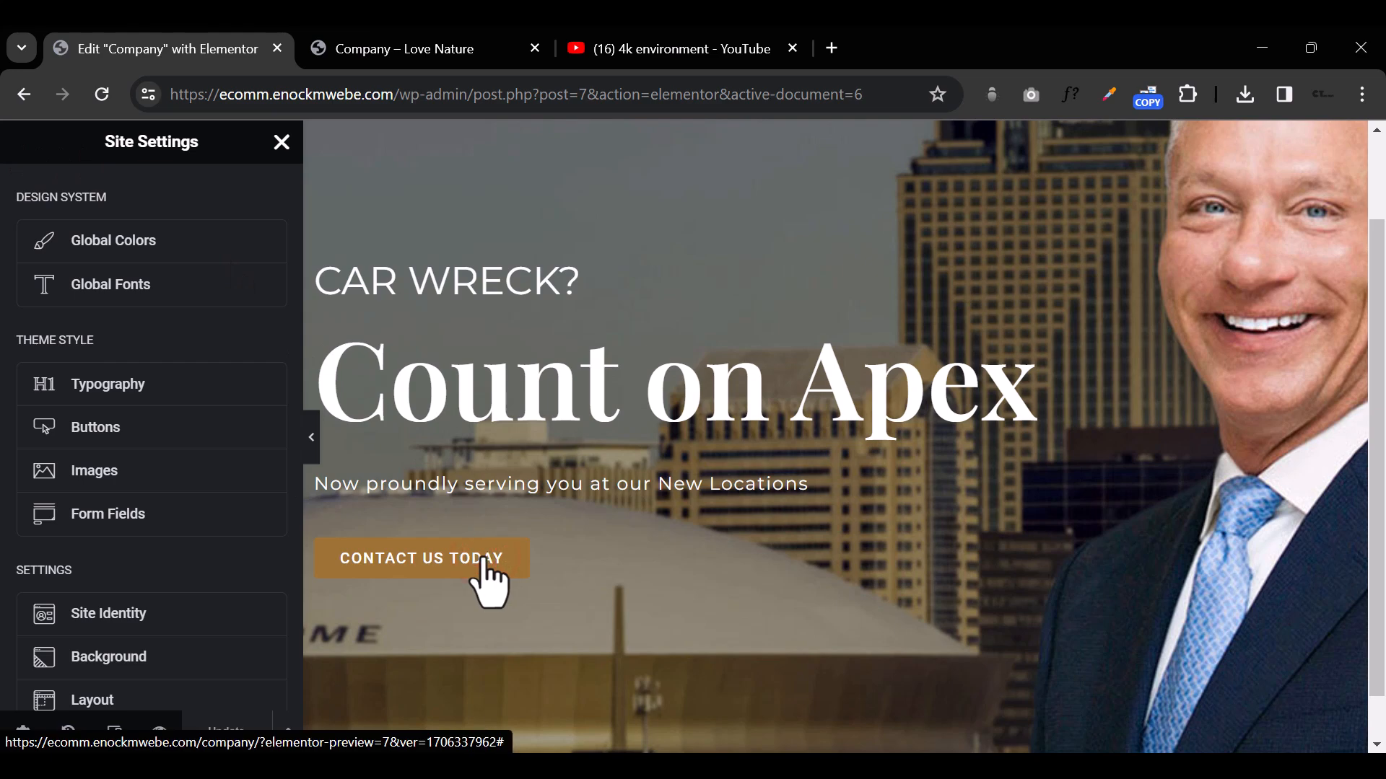
click(283, 143)
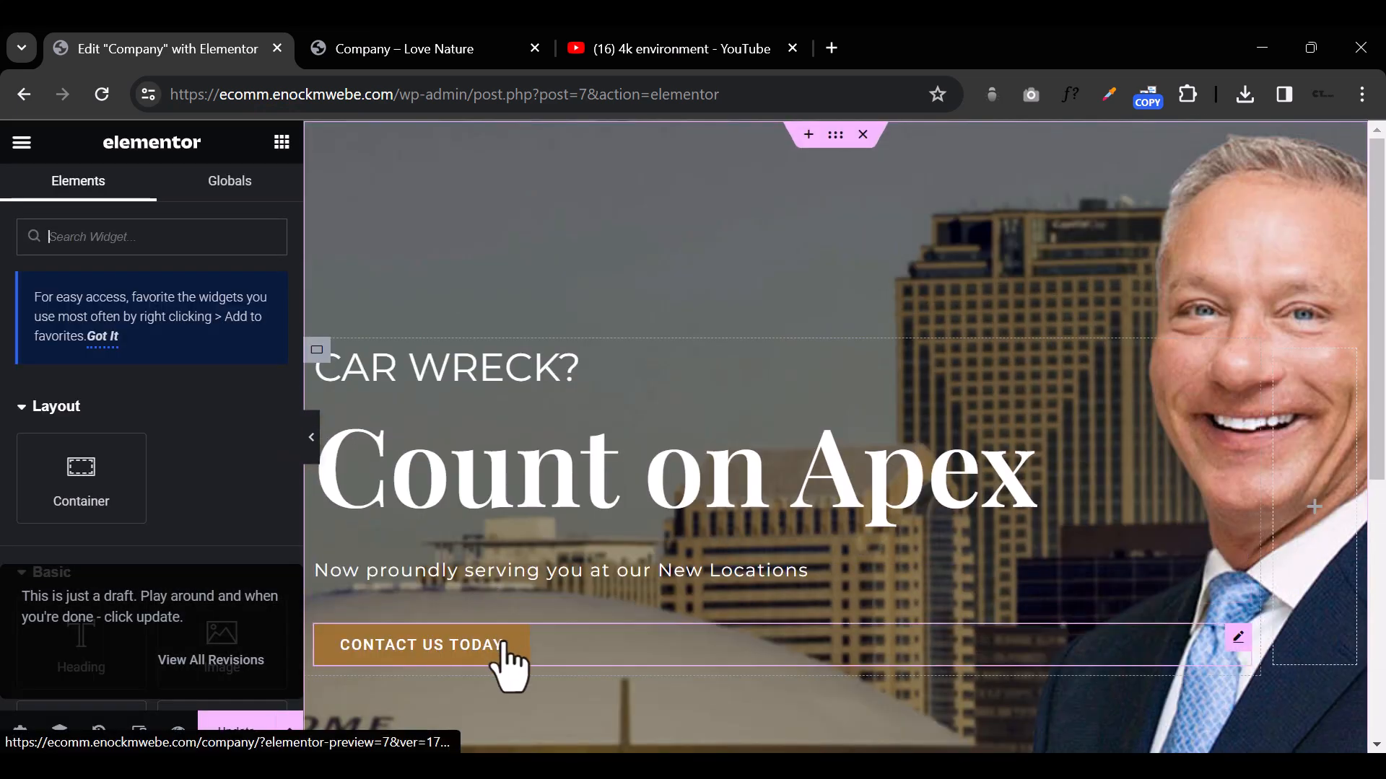
Step: Delete the hero section's contact button and place a new Button widget below the New Locations line
click(505, 654)
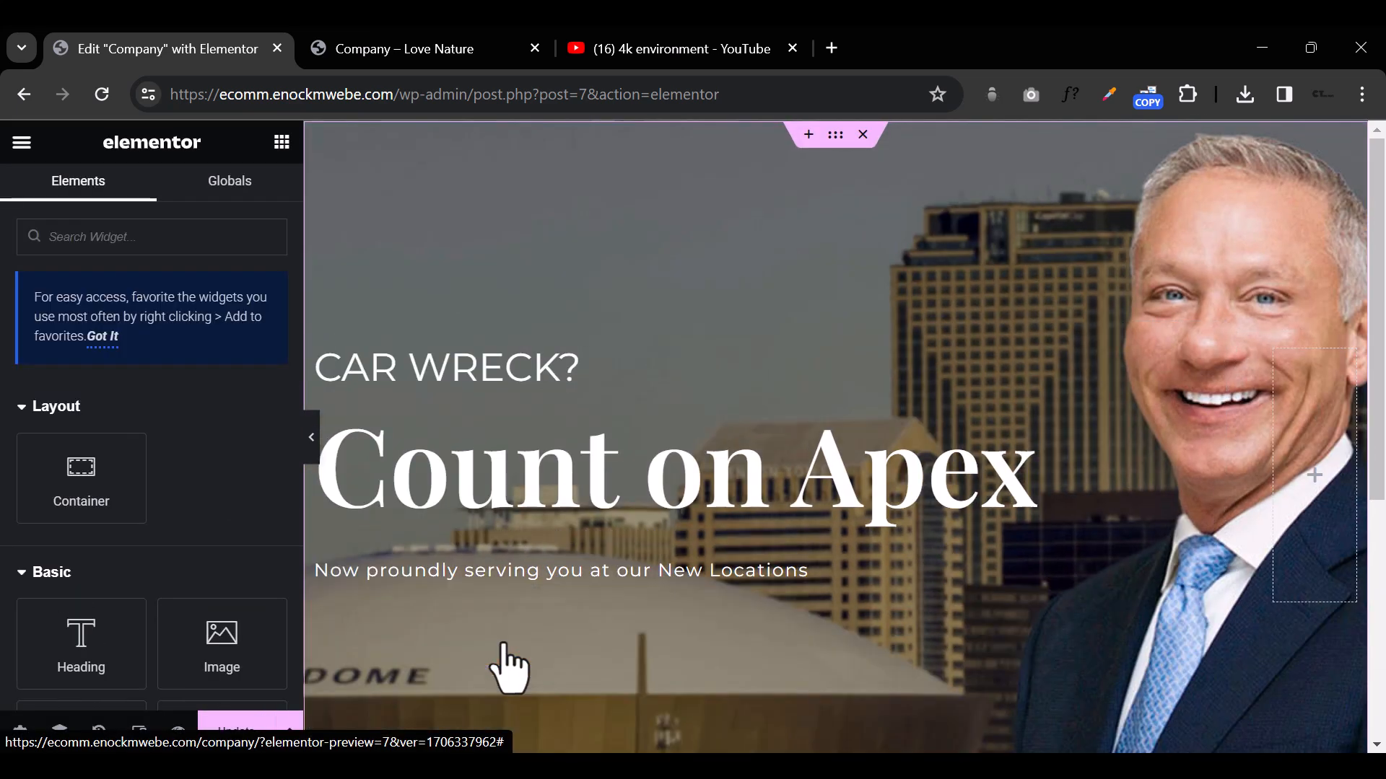
scroll(130, 599, down, 3)
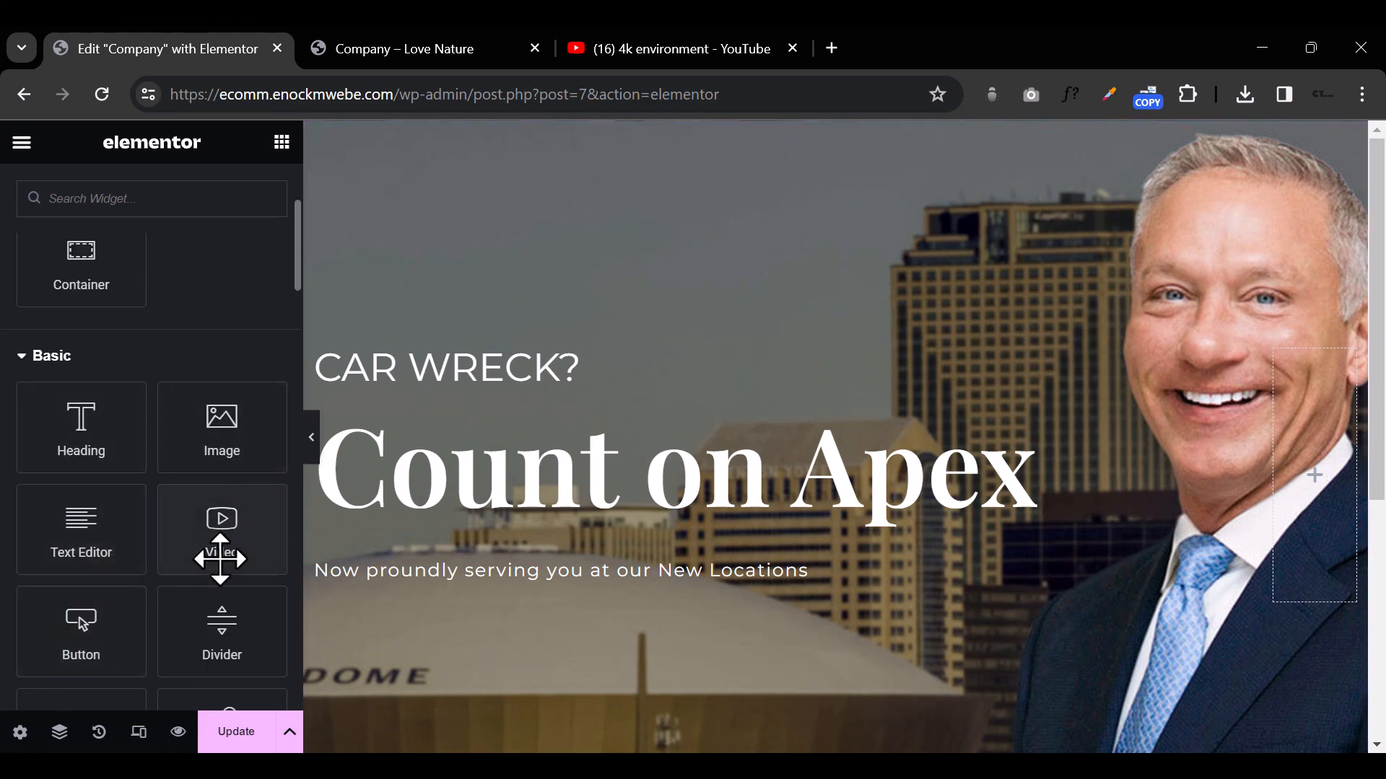
drag(90, 632, 425, 571)
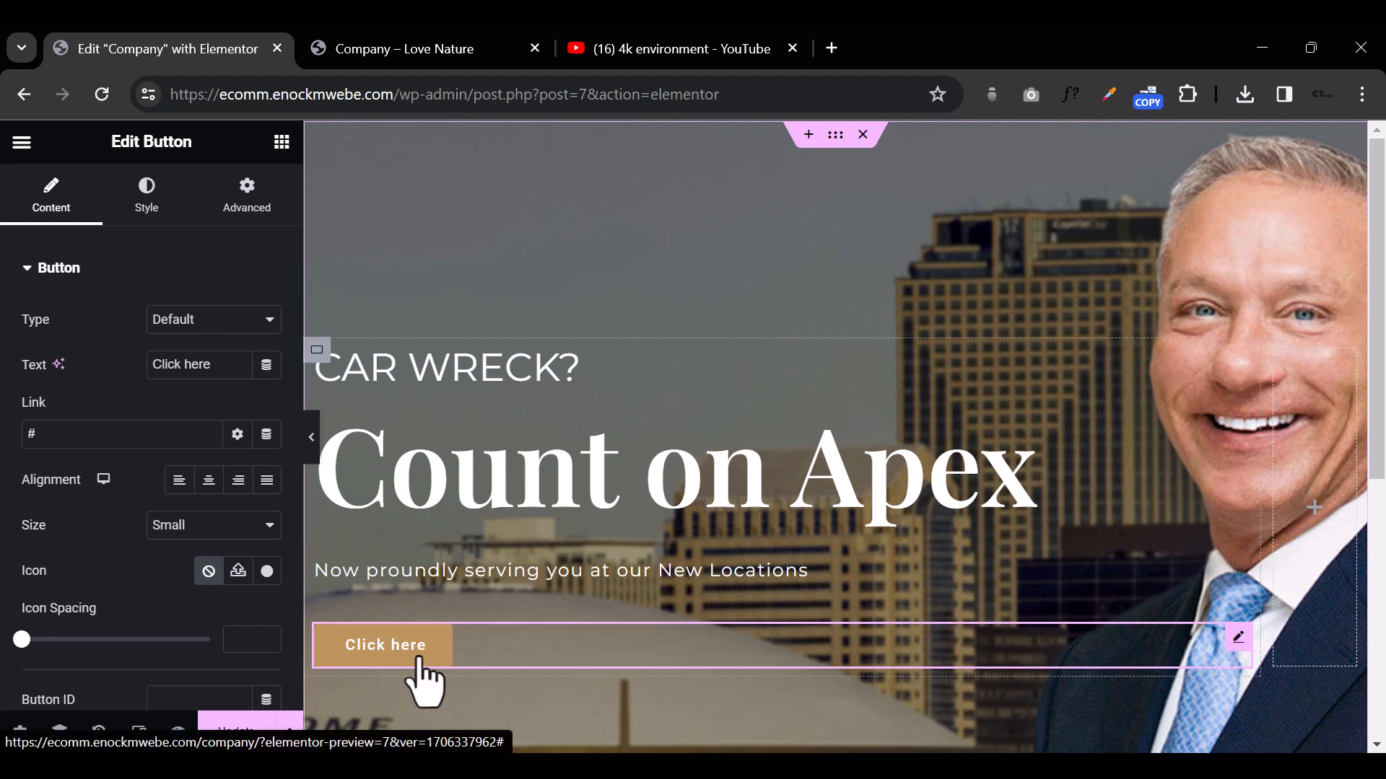
Step: Set the new hero button's text to CONTACT US TODAY
triple_click(174, 363)
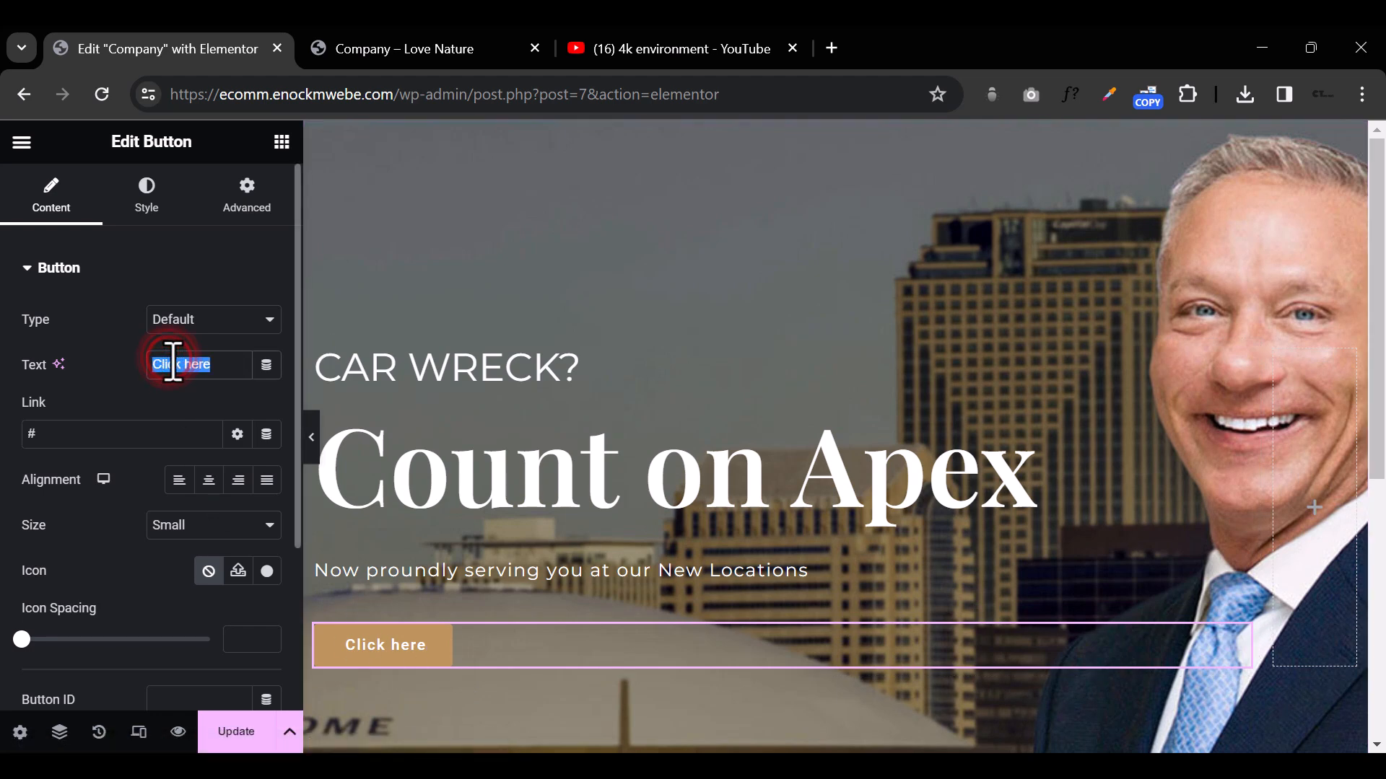
text(CONTACT US)
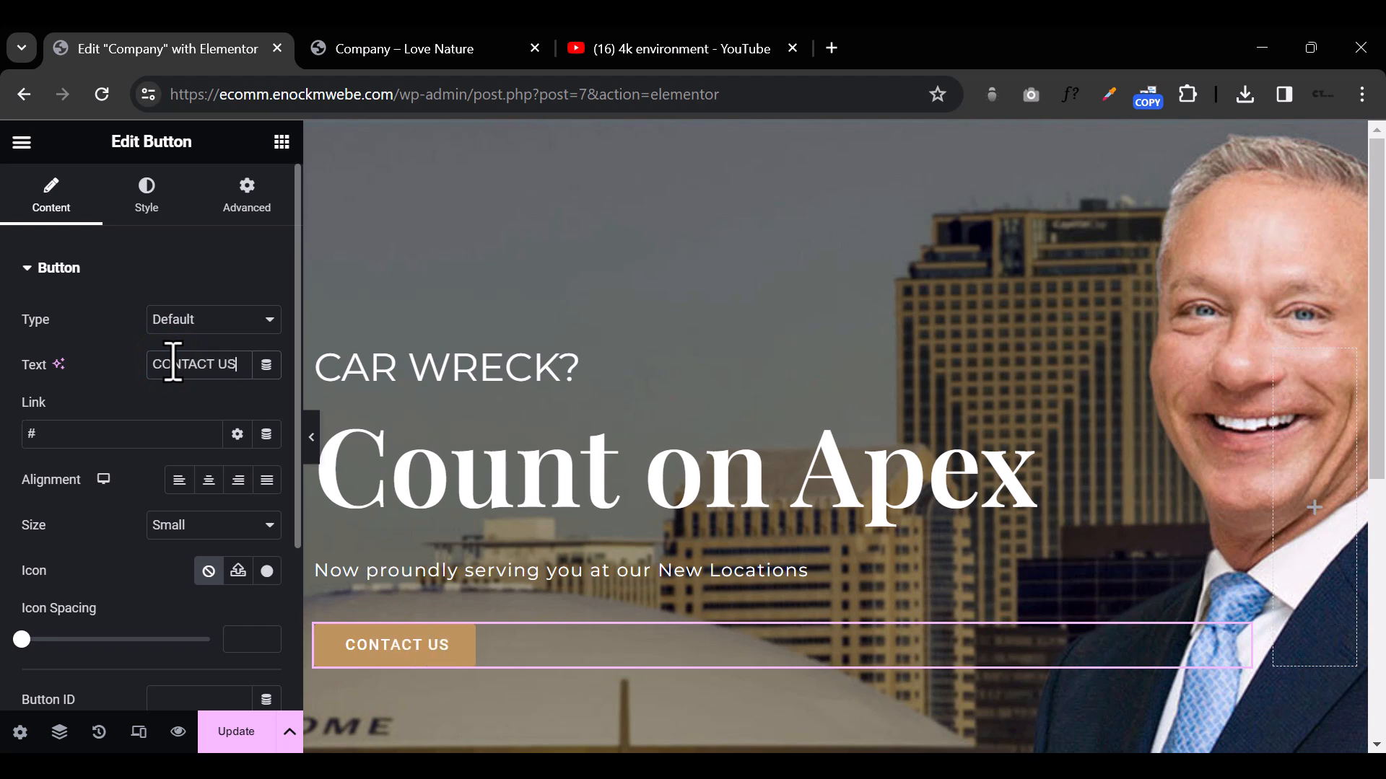
text( TODAY)
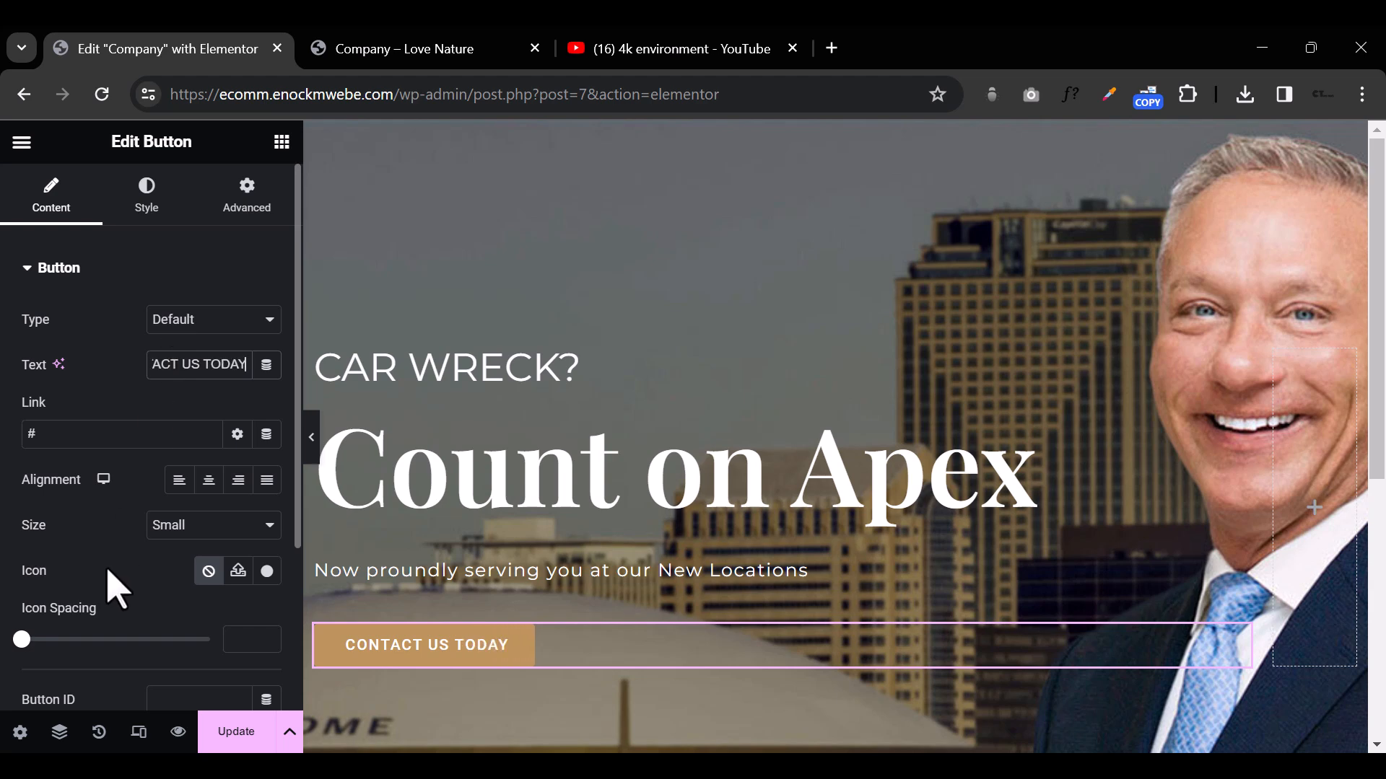
Step: Check the hero section with its new button at full width, without the editing controls beside it
triple_click(87, 433)
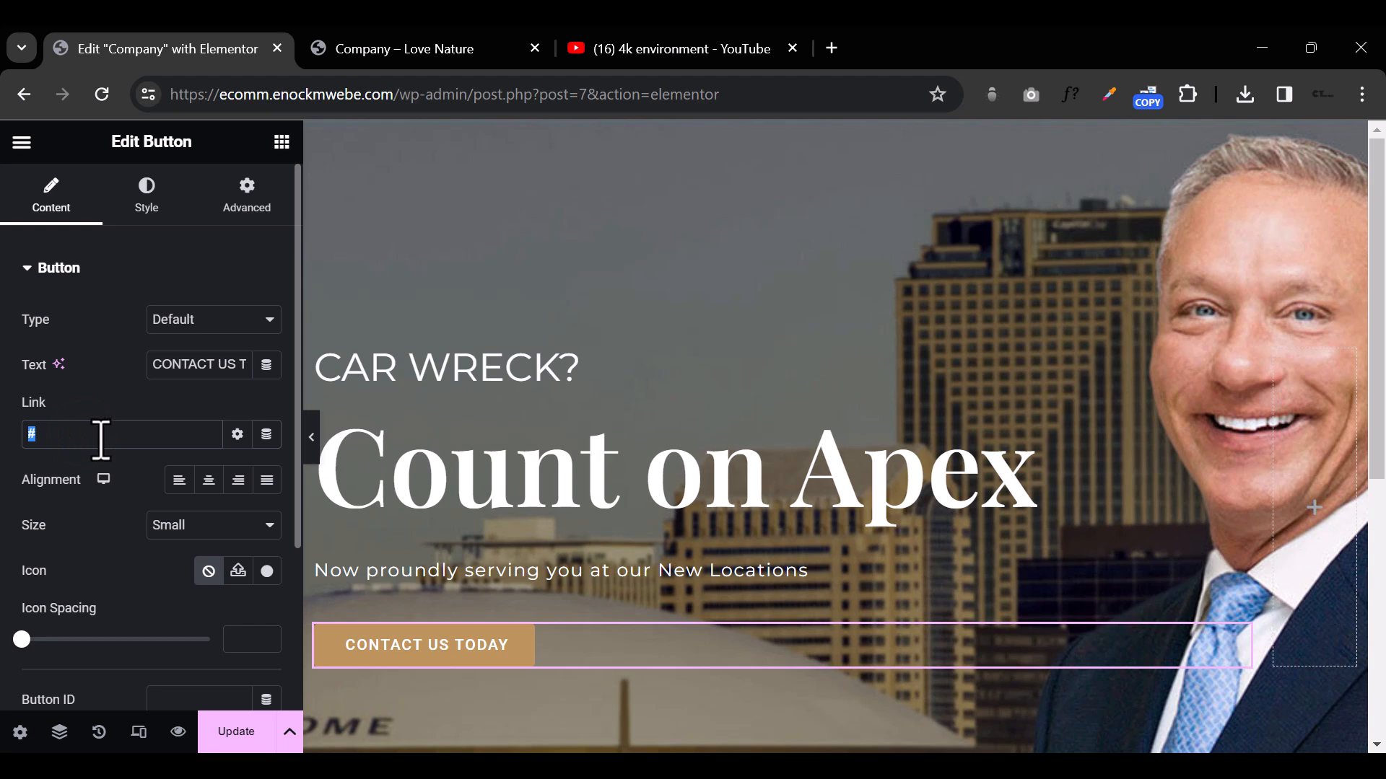
click(311, 433)
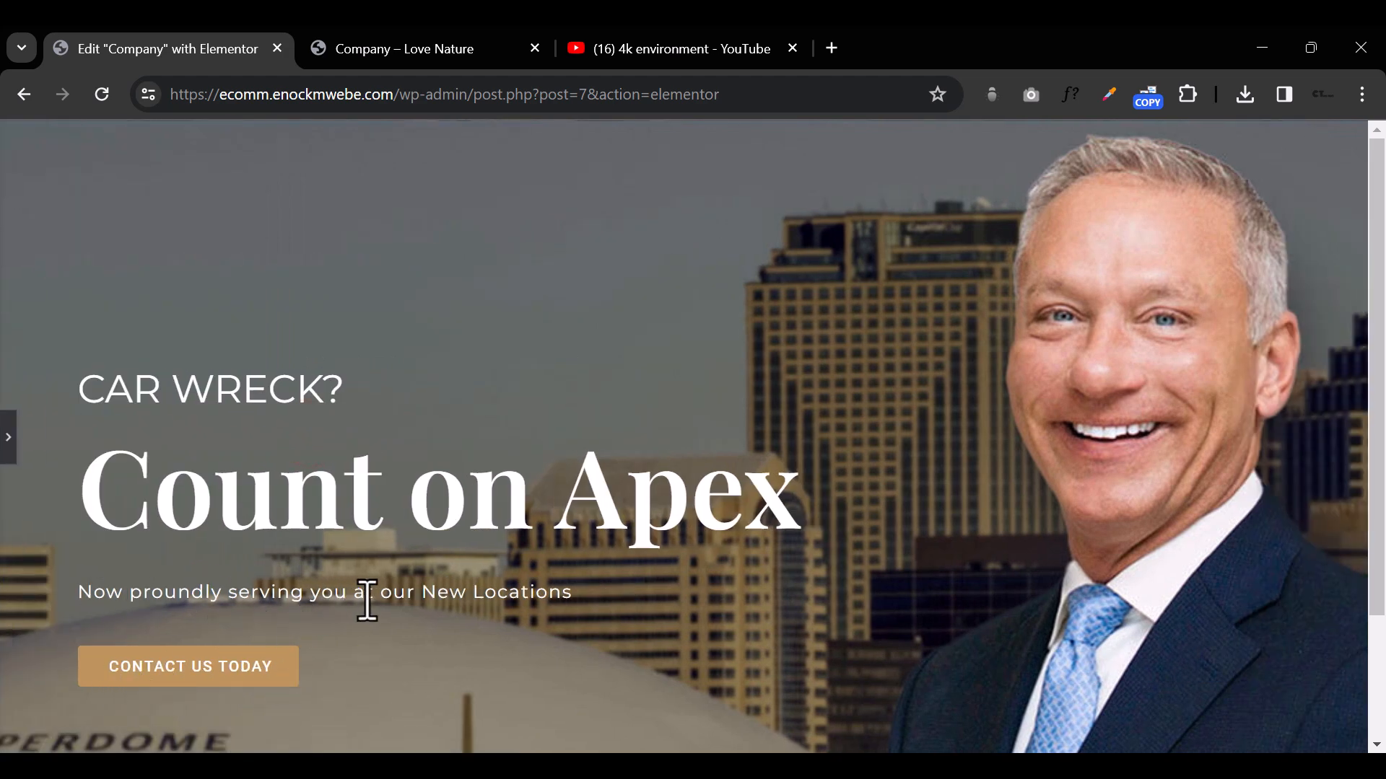
click(8, 436)
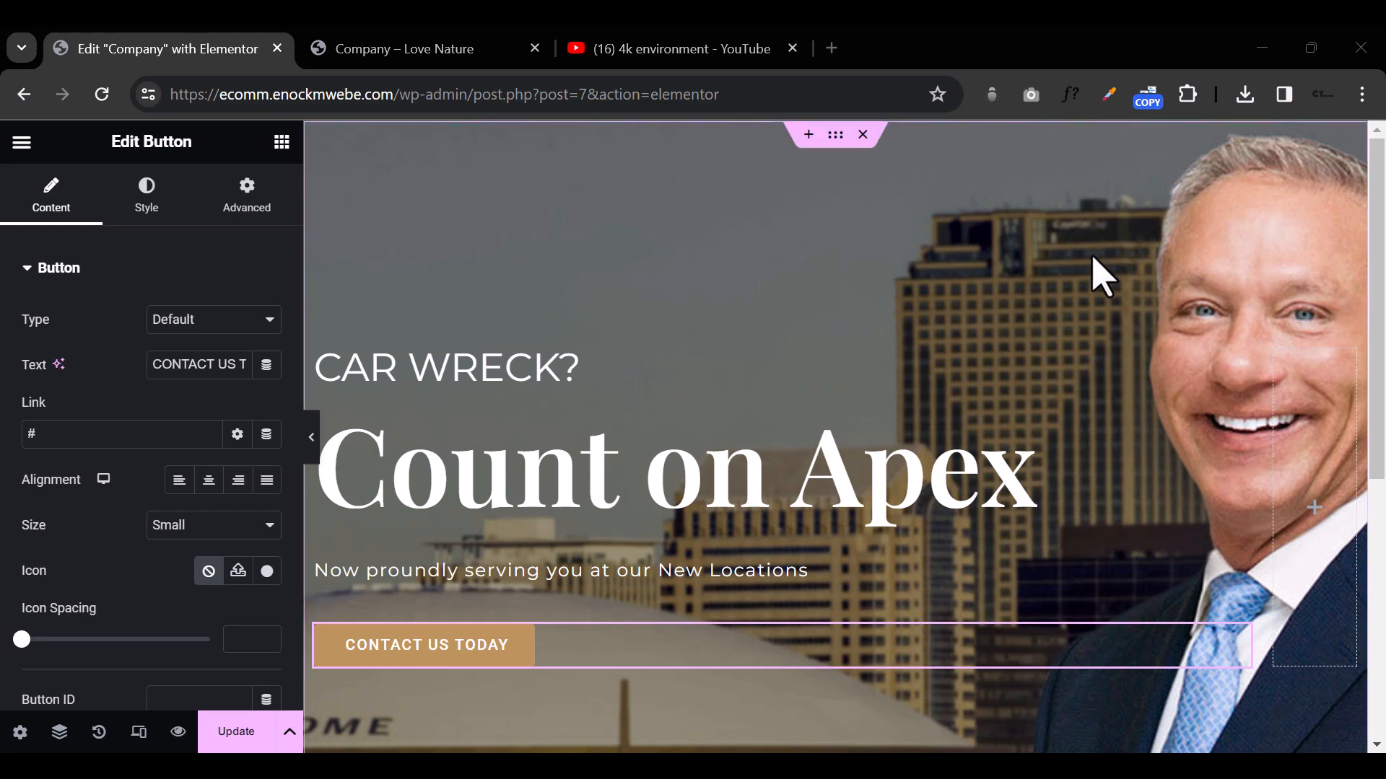
Step: Add a new container with two equal columns below the hero section
scroll(1098, 272, down, 5)
scroll(1098, 272, down, 1)
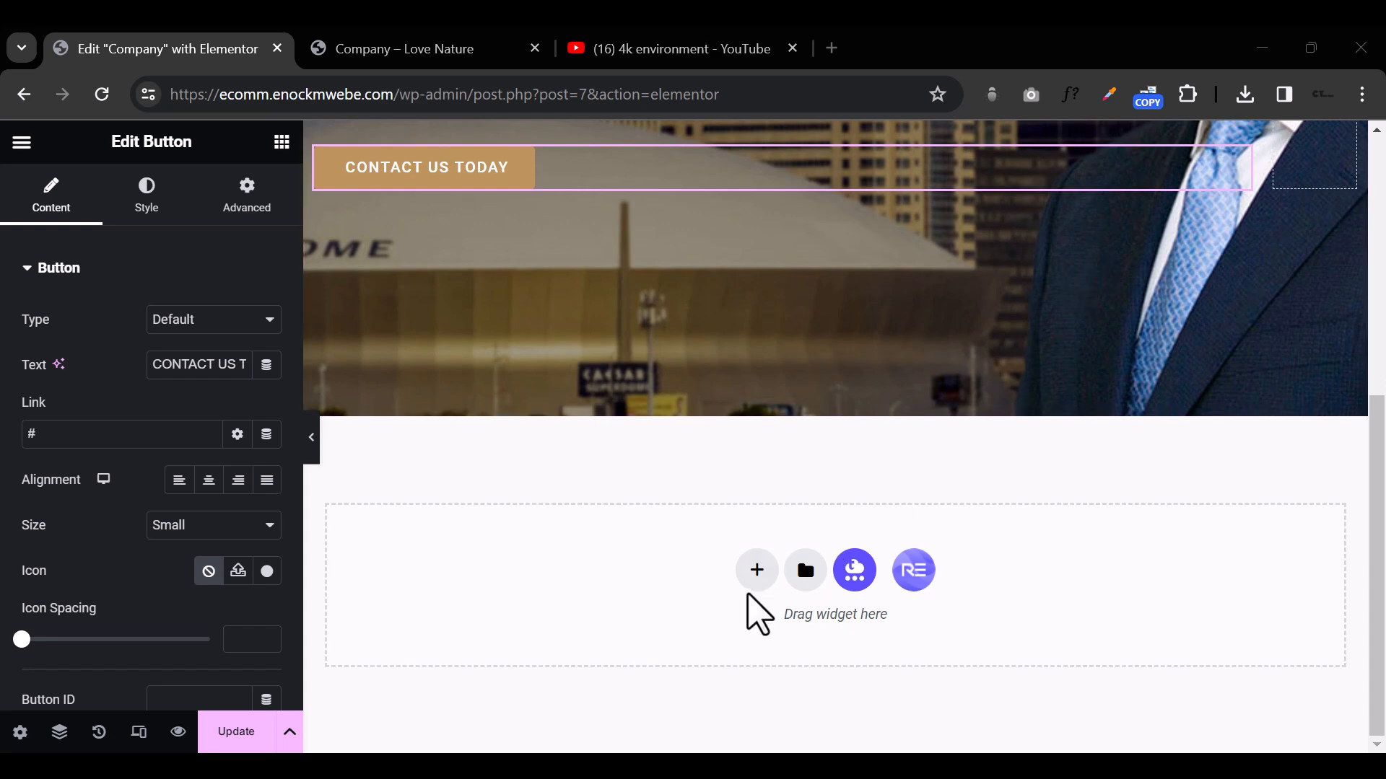
click(756, 570)
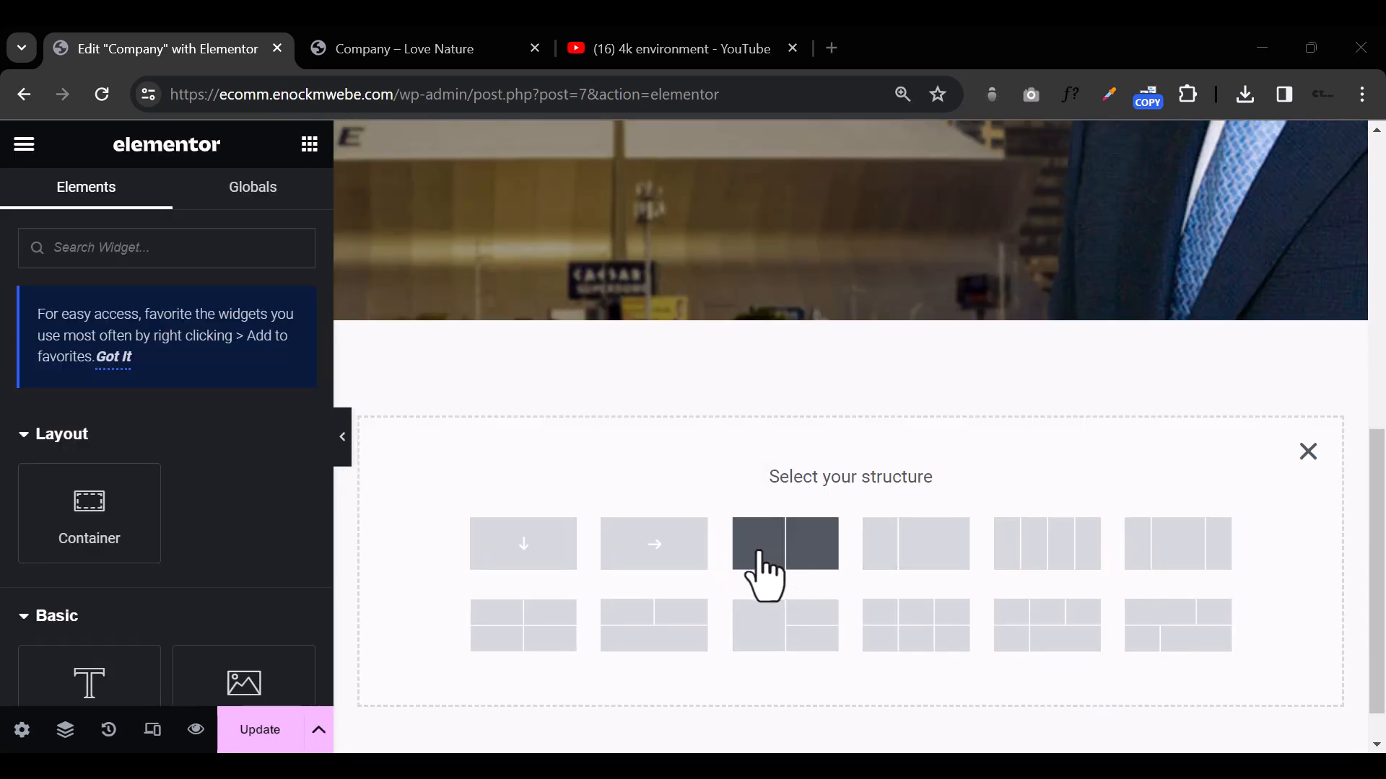
click(763, 574)
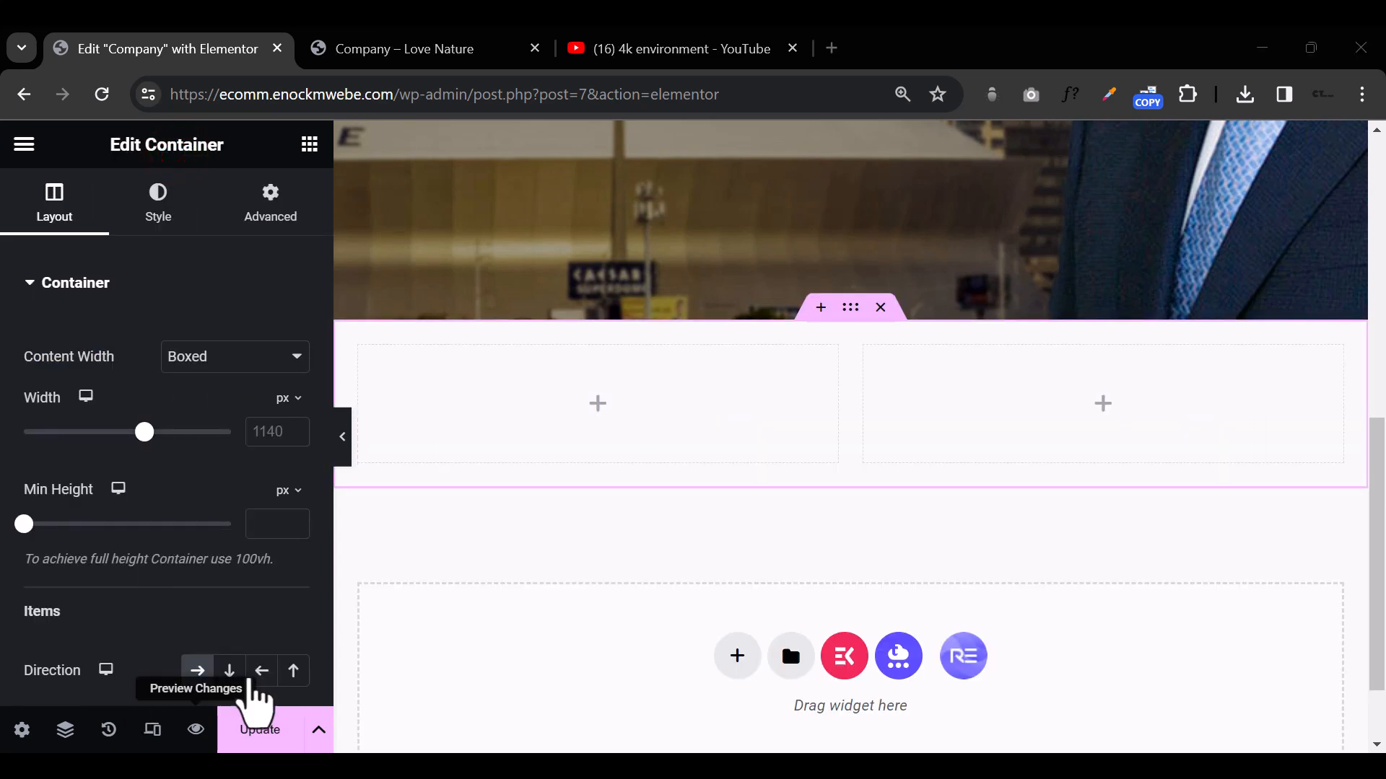
Step: Place an Icon widget in the first column of the new two-column container
click(310, 145)
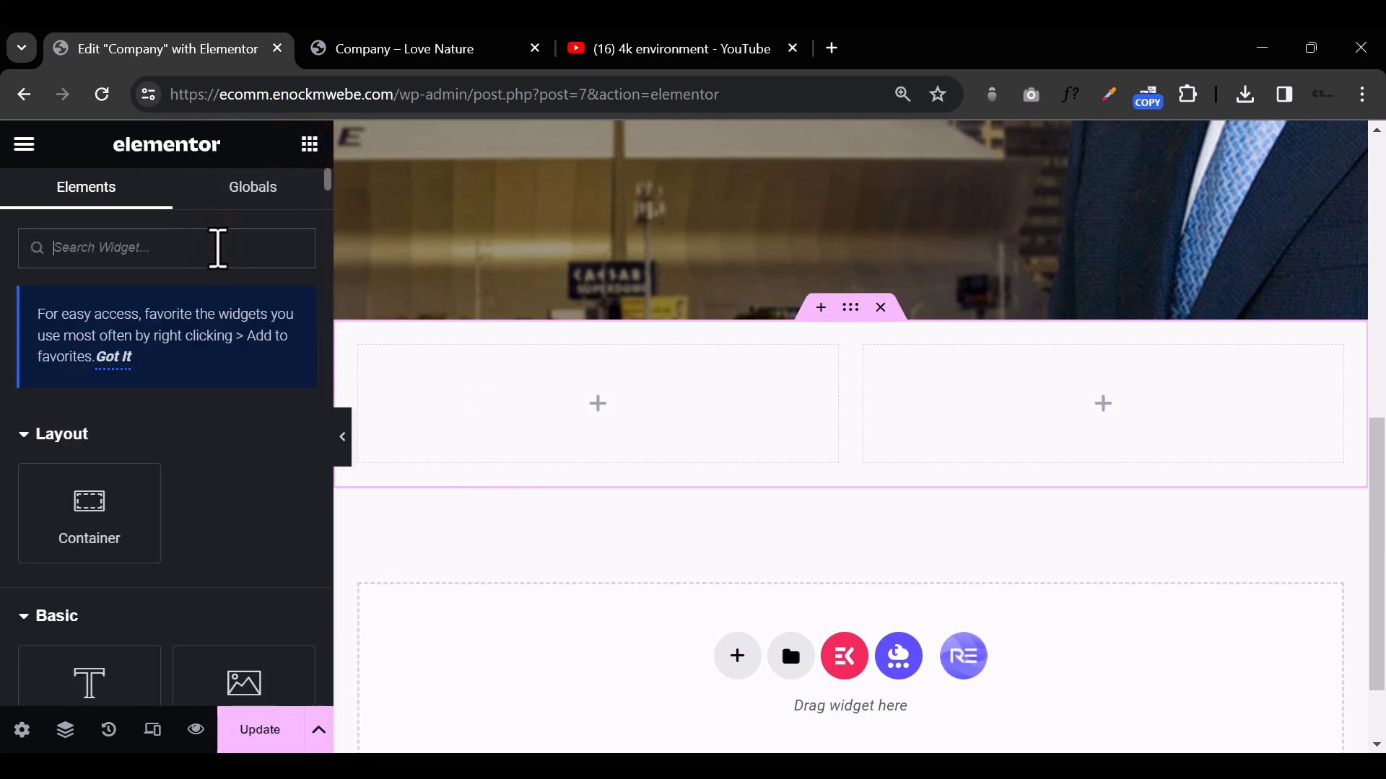
text(icon)
drag(84, 449, 556, 403)
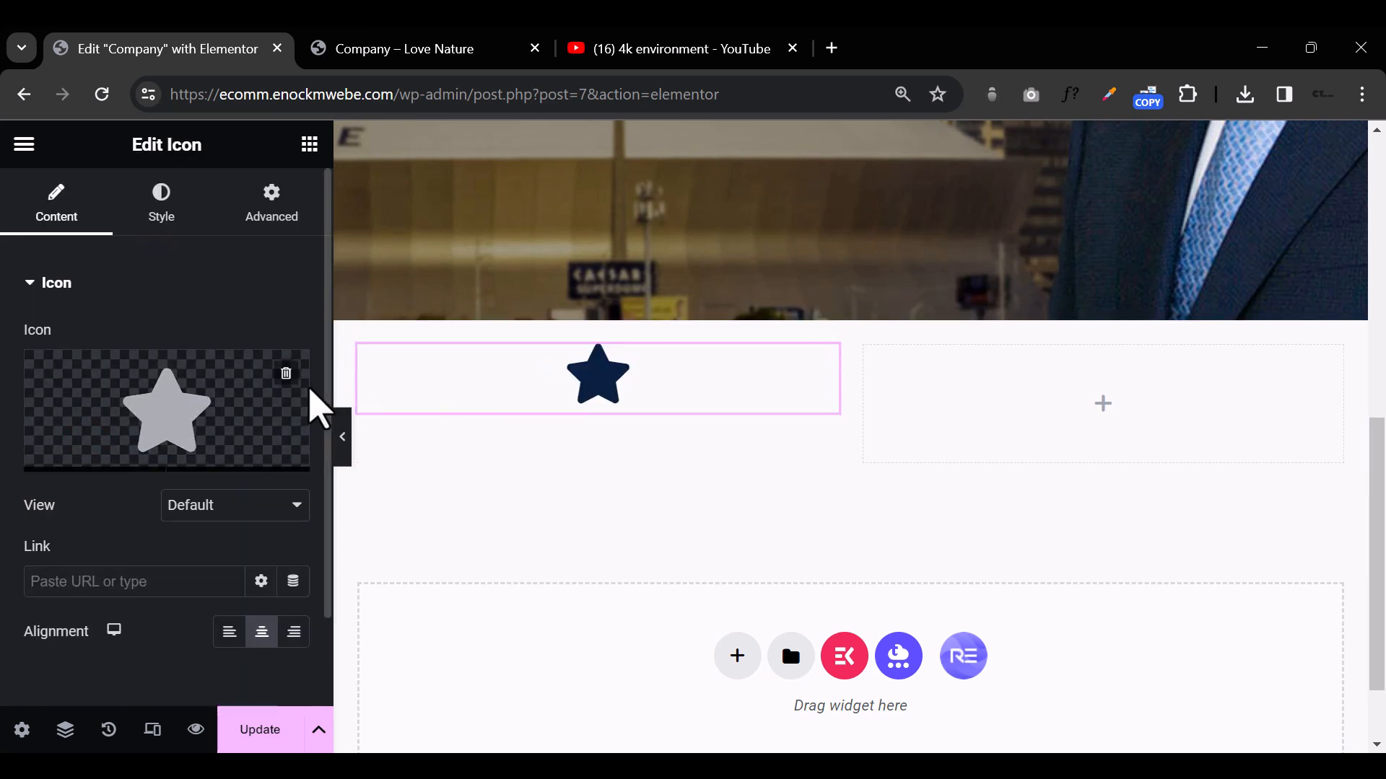
Step: Replace the star with the outlined Balance scales icon from the icon library, filtering by "bala"
click(187, 399)
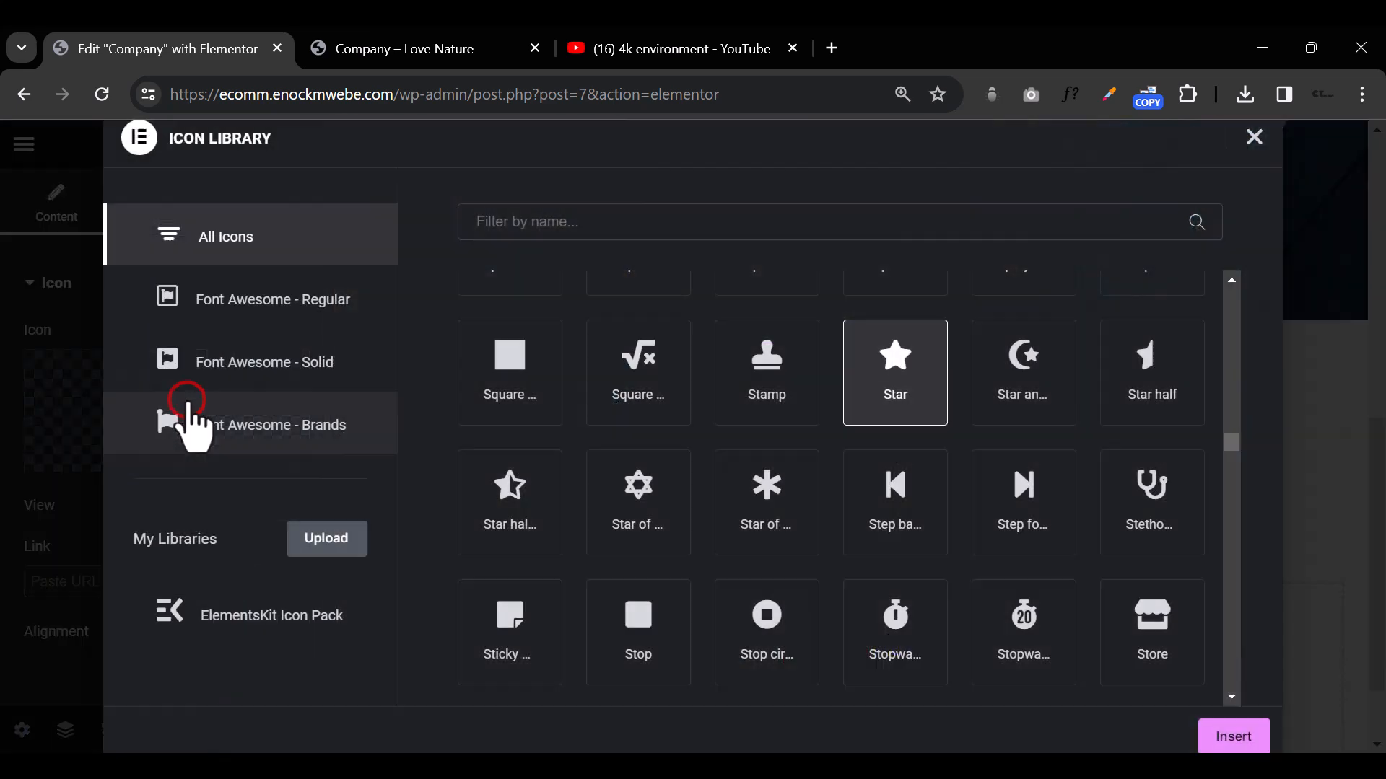
click(766, 223)
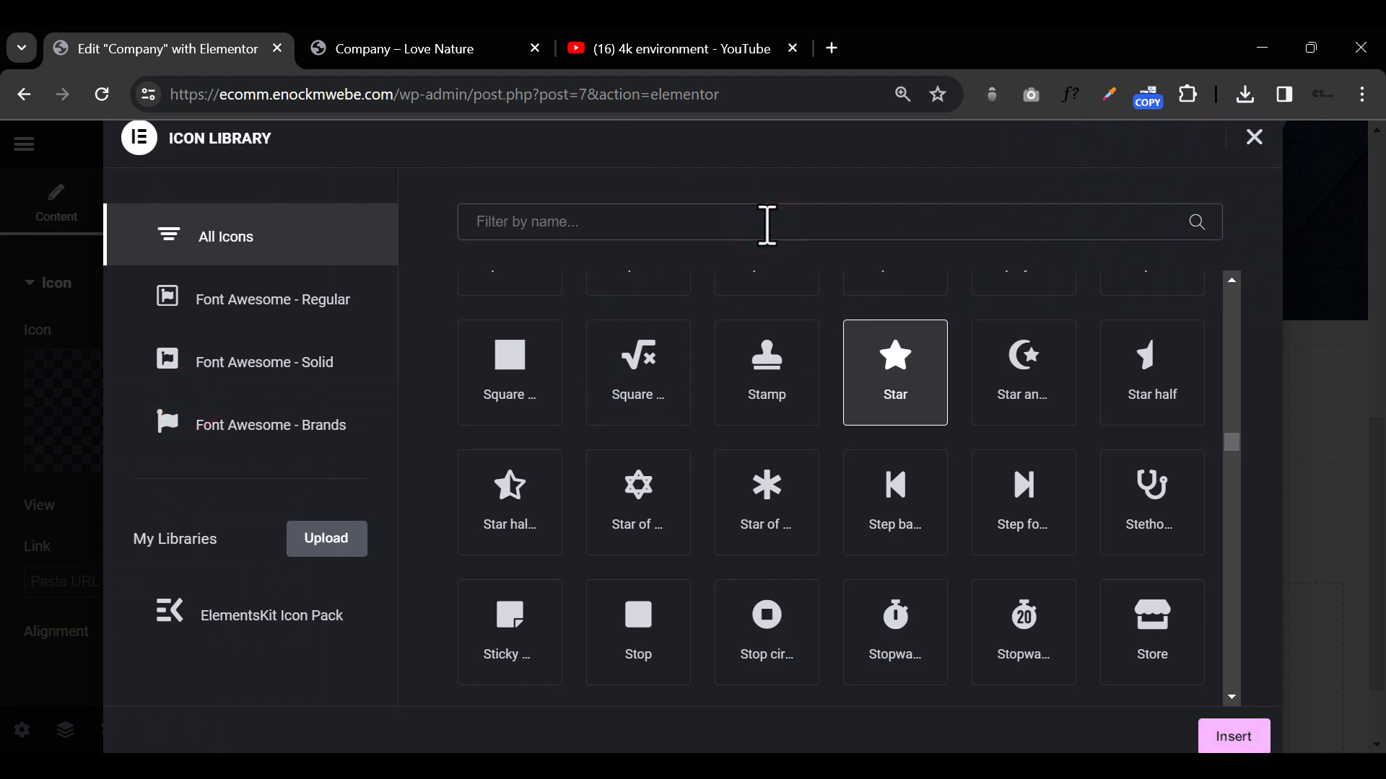
text(ba)
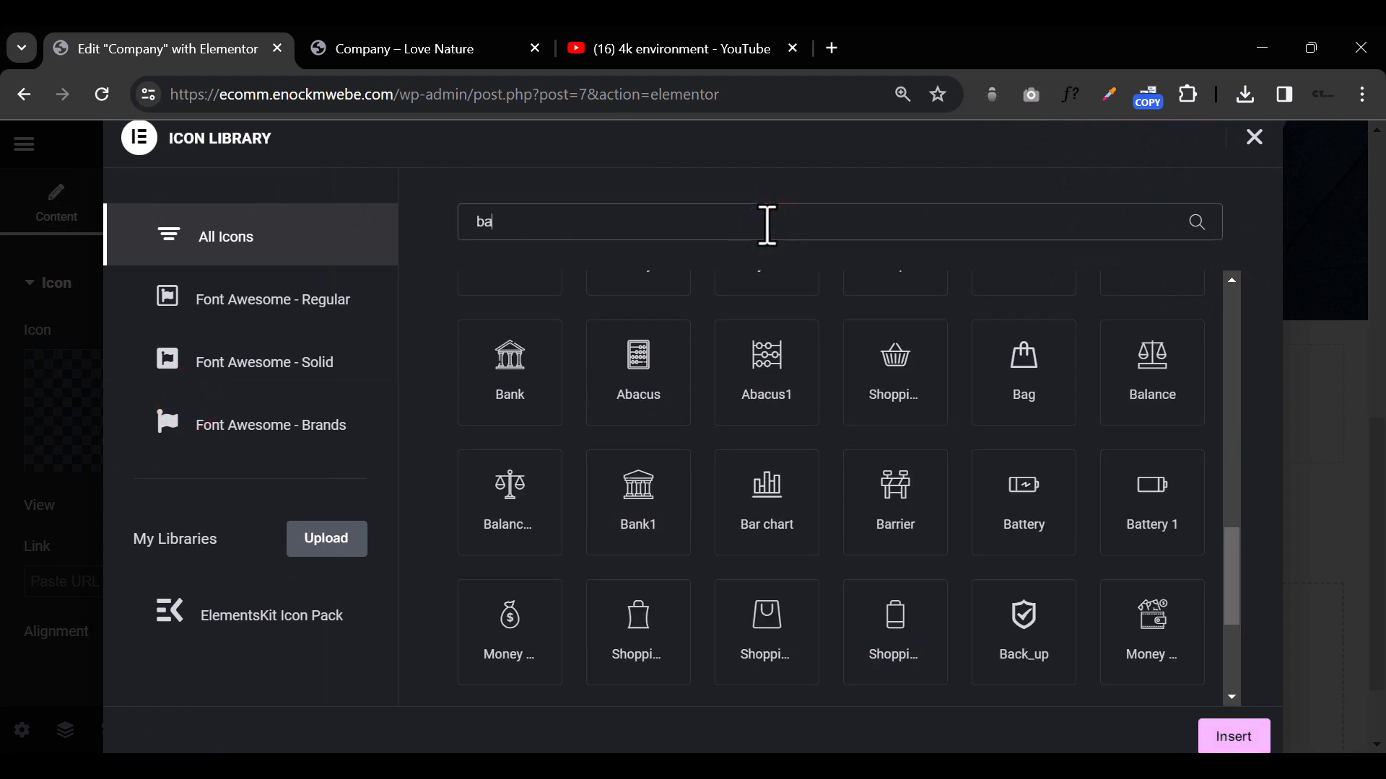
text(la)
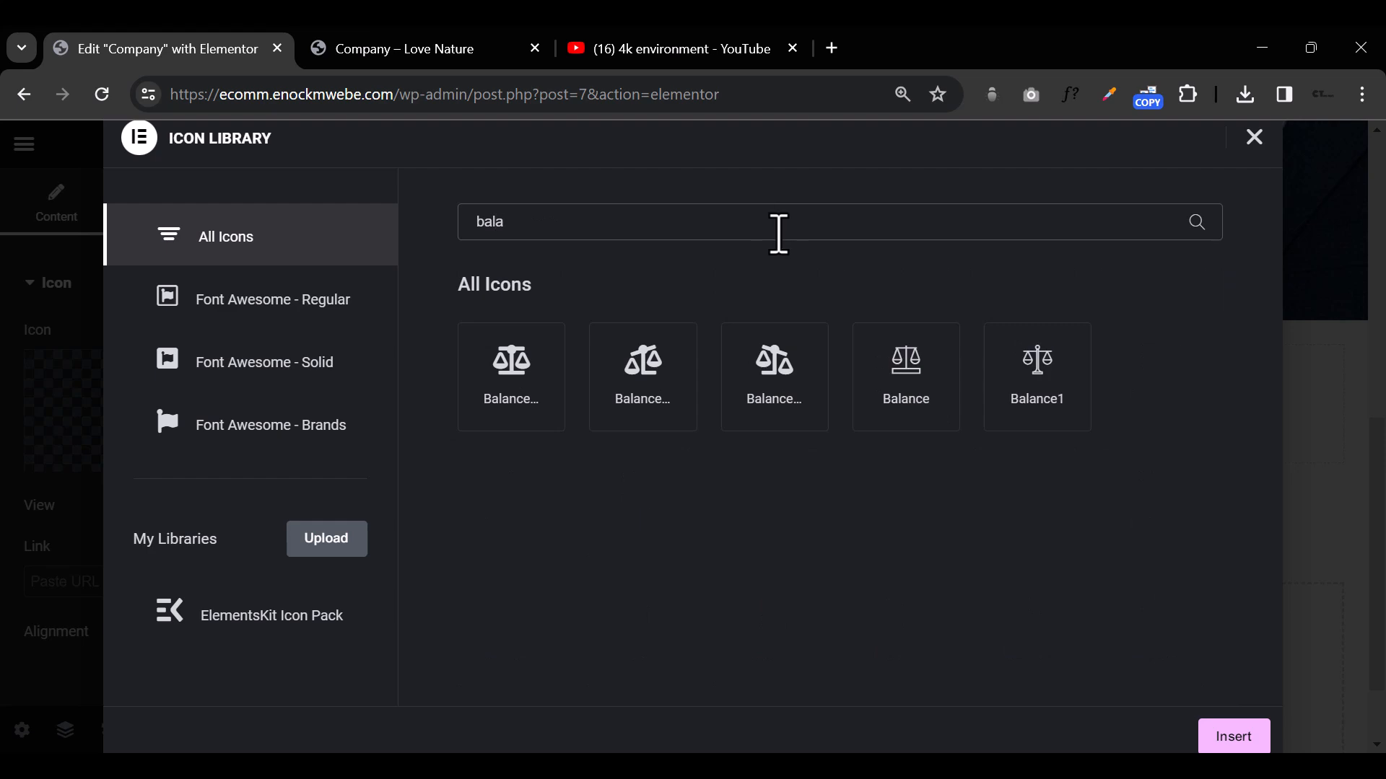
click(1047, 378)
click(936, 377)
click(1233, 730)
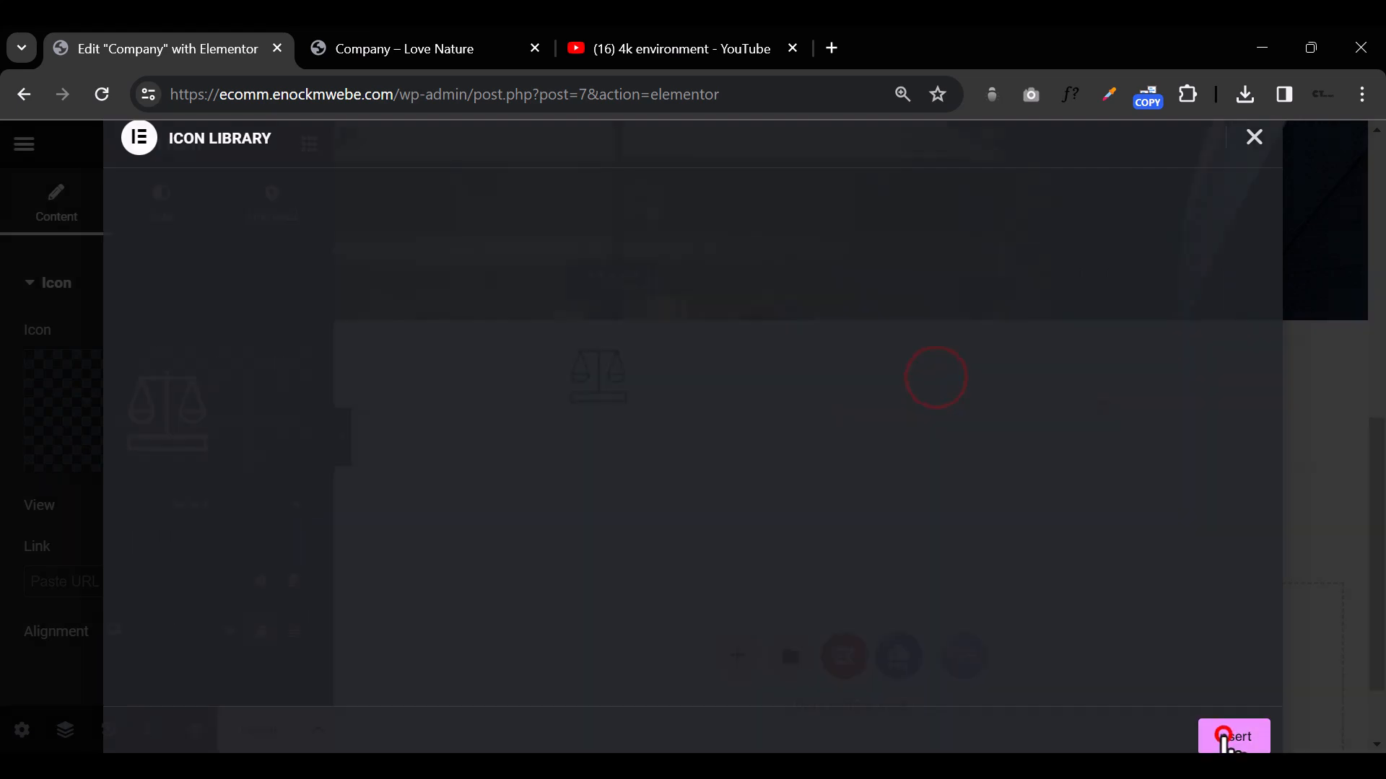
mouse_move(48, 451)
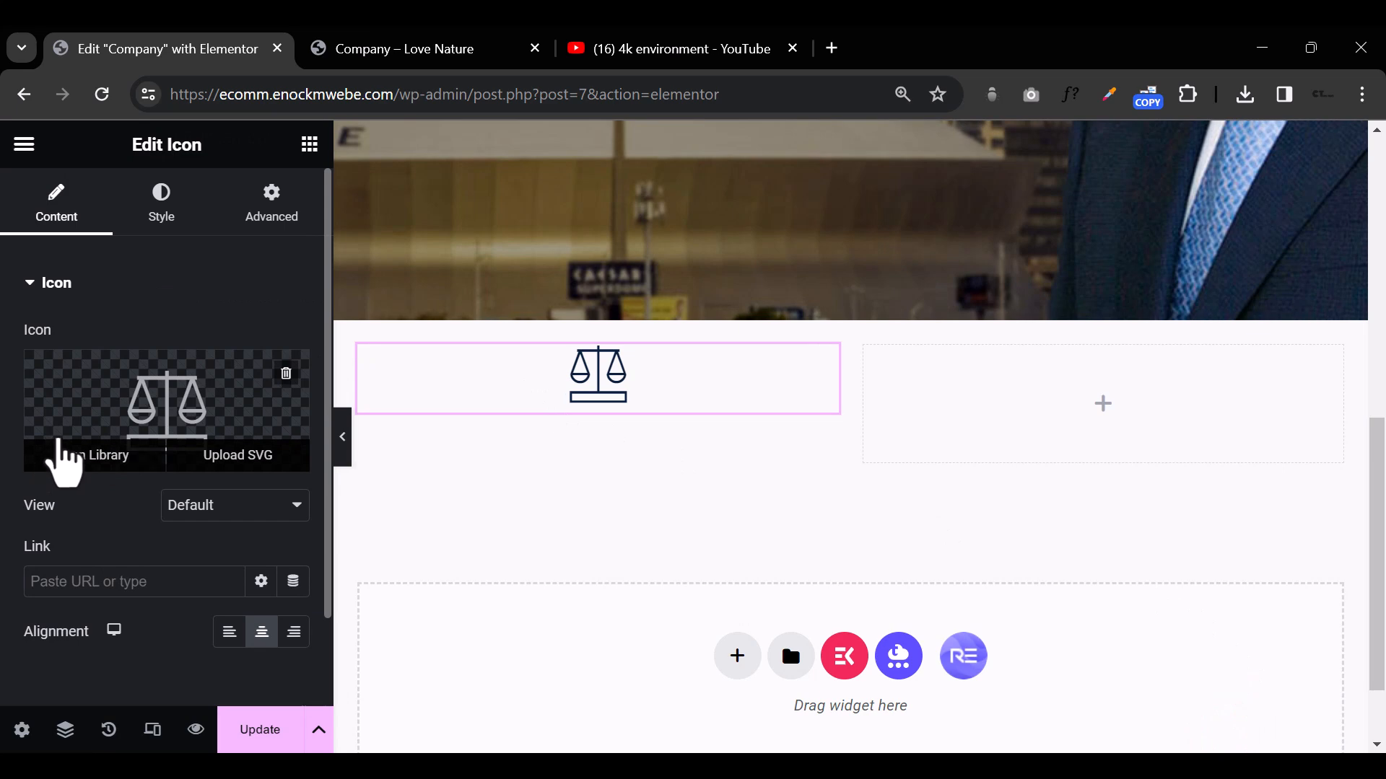
Step: Try a custom crimson red as the scales icon's primary color
click(169, 189)
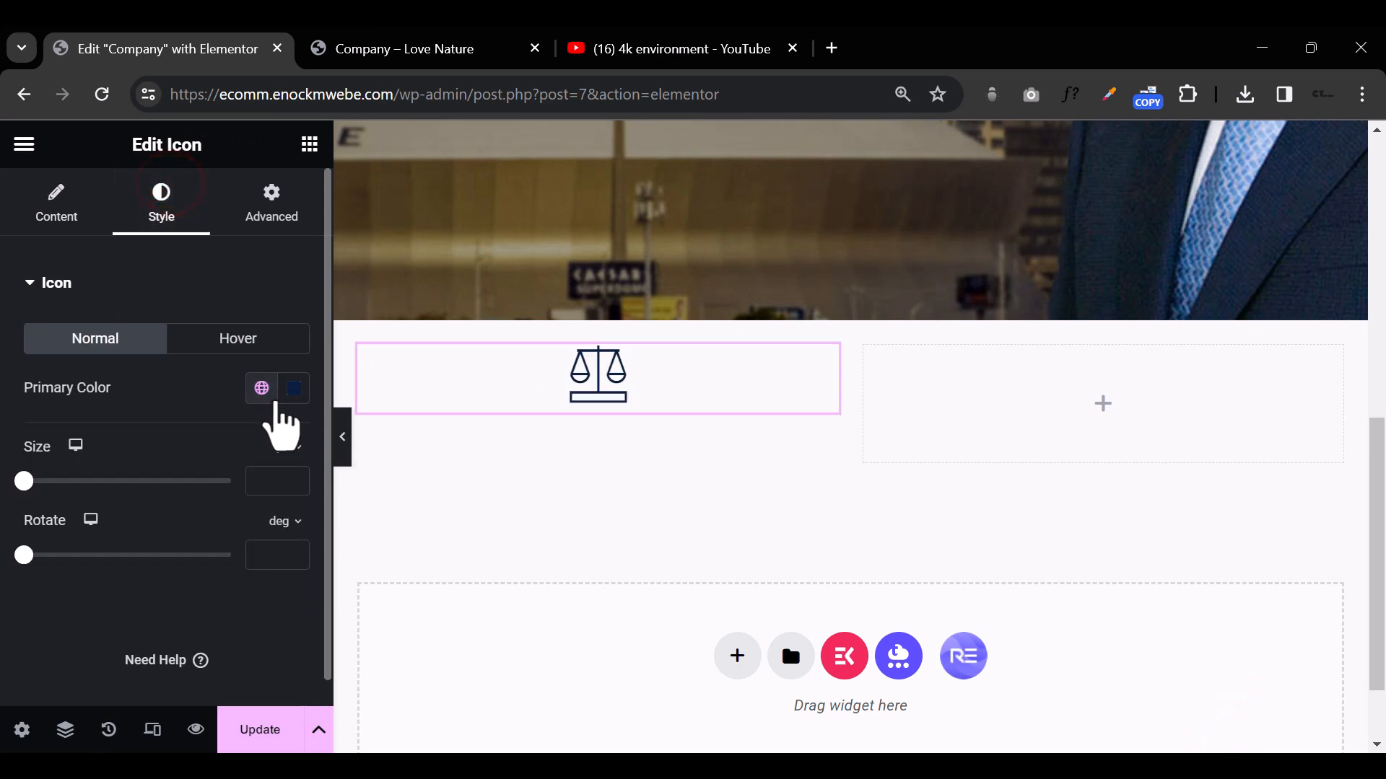
click(293, 389)
mouse_move(411, 387)
mouse_down()
mouse_move(431, 314)
mouse_move(461, 297)
mouse_up()
click(575, 383)
click(617, 441)
click(610, 478)
click(582, 318)
click(899, 501)
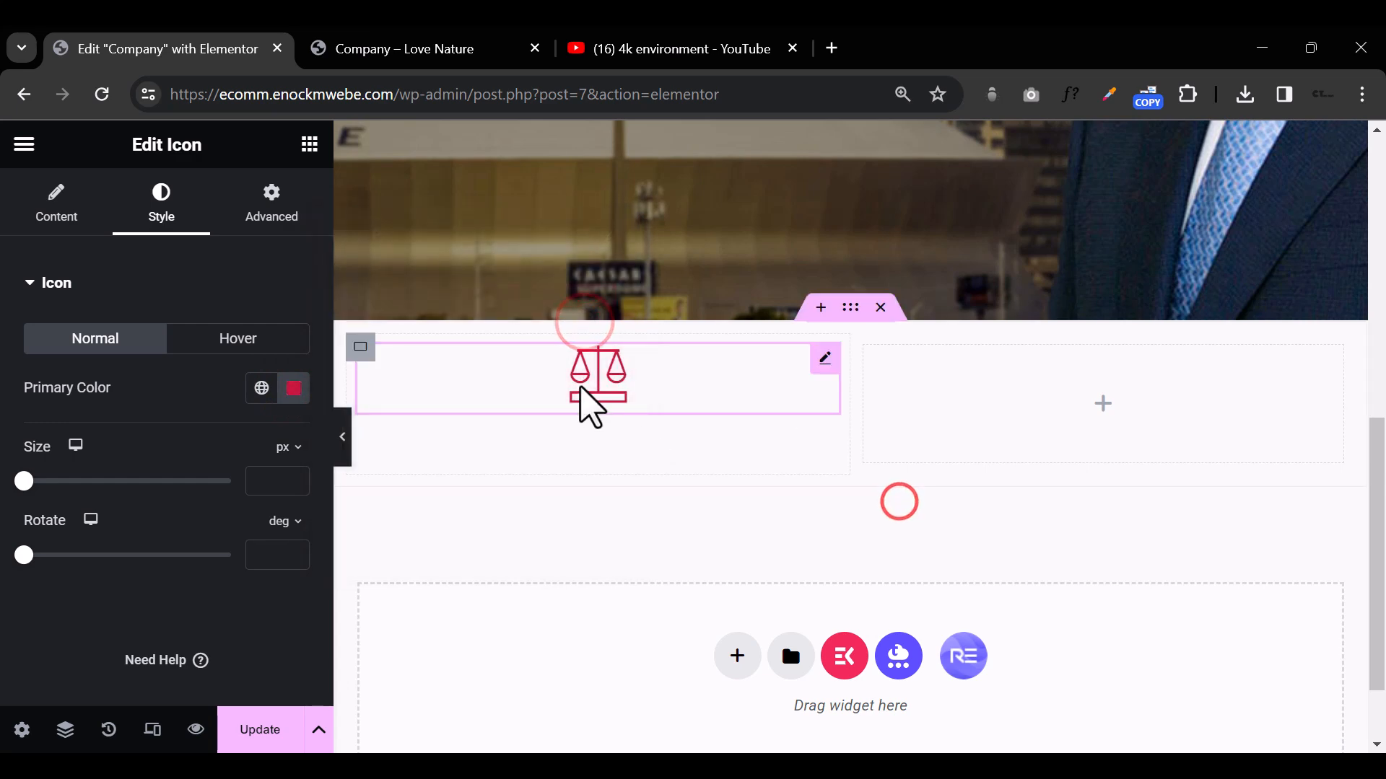
Step: Apply the global Brown color to the scales icon and align it to the left of its column
click(262, 389)
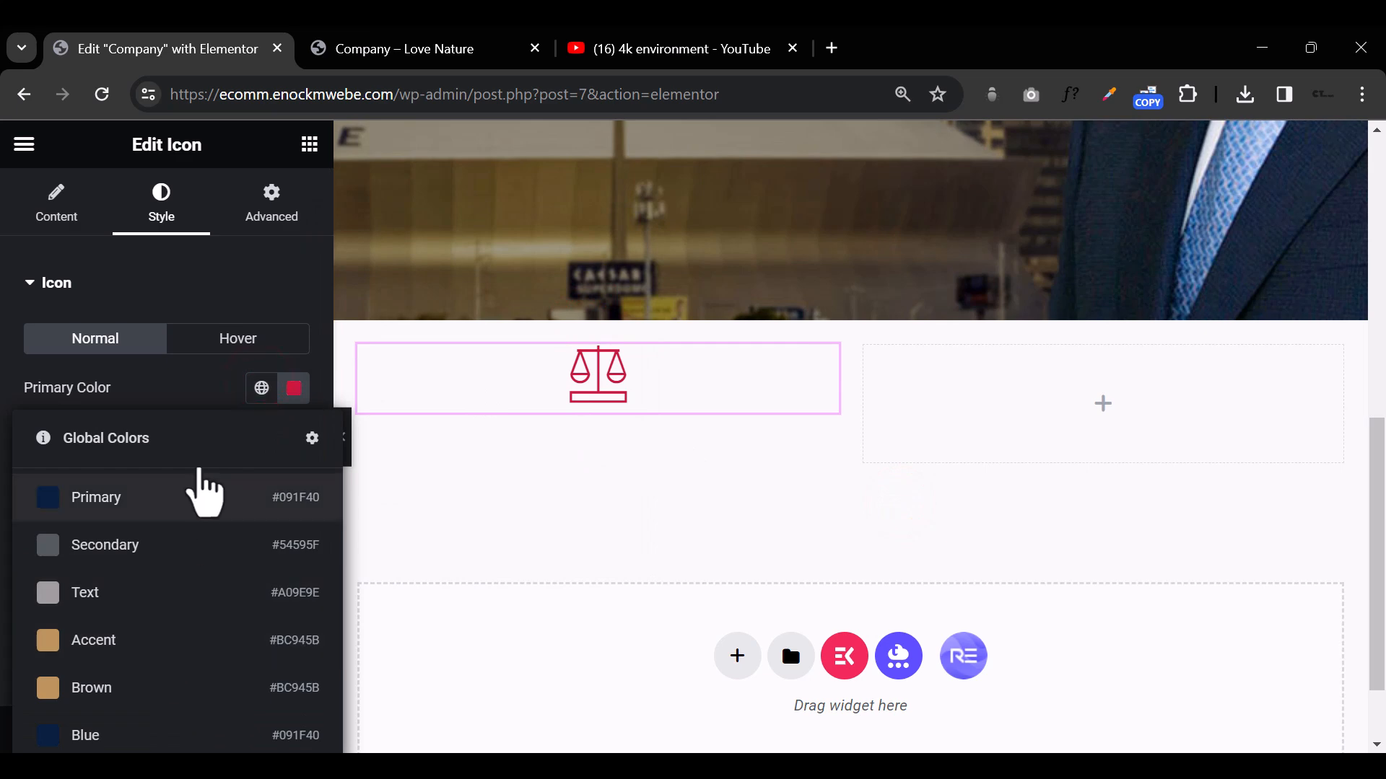
click(261, 389)
click(261, 387)
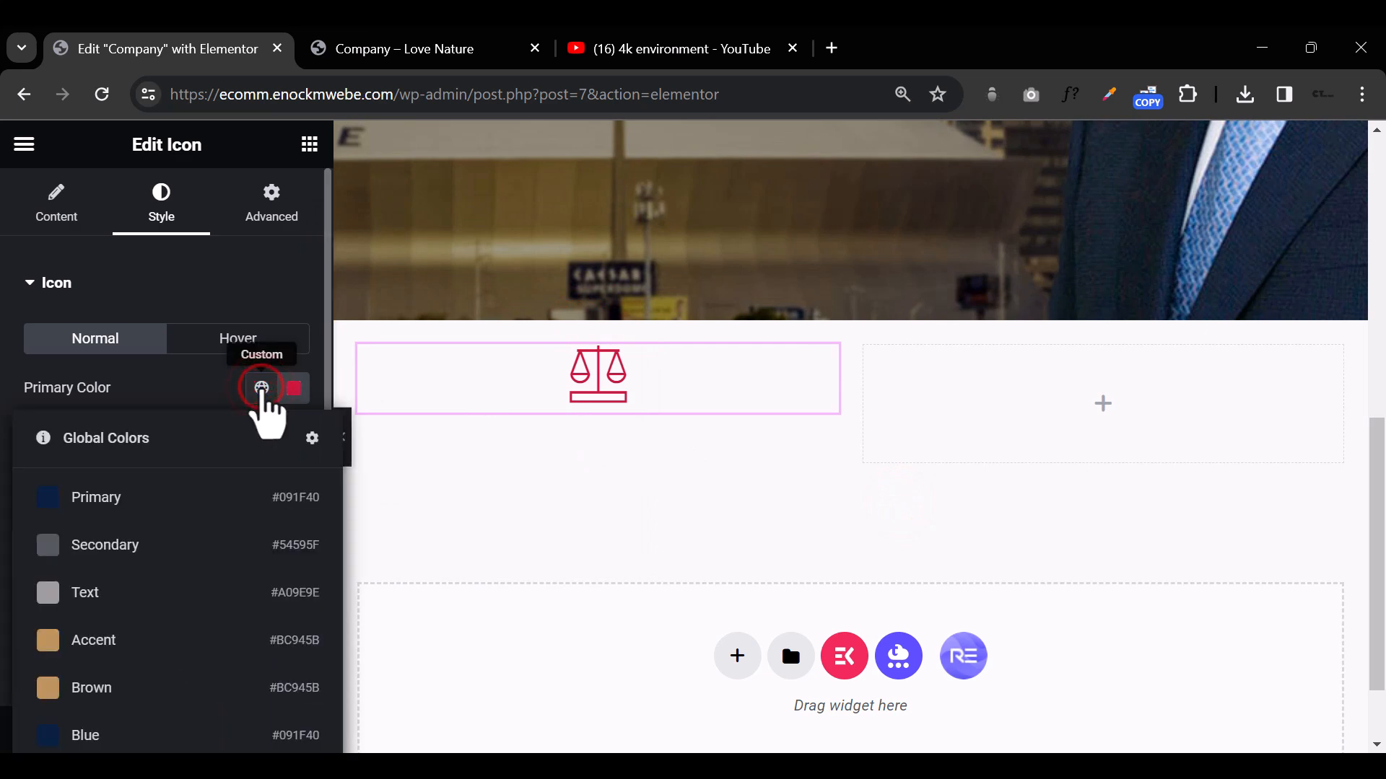
click(148, 675)
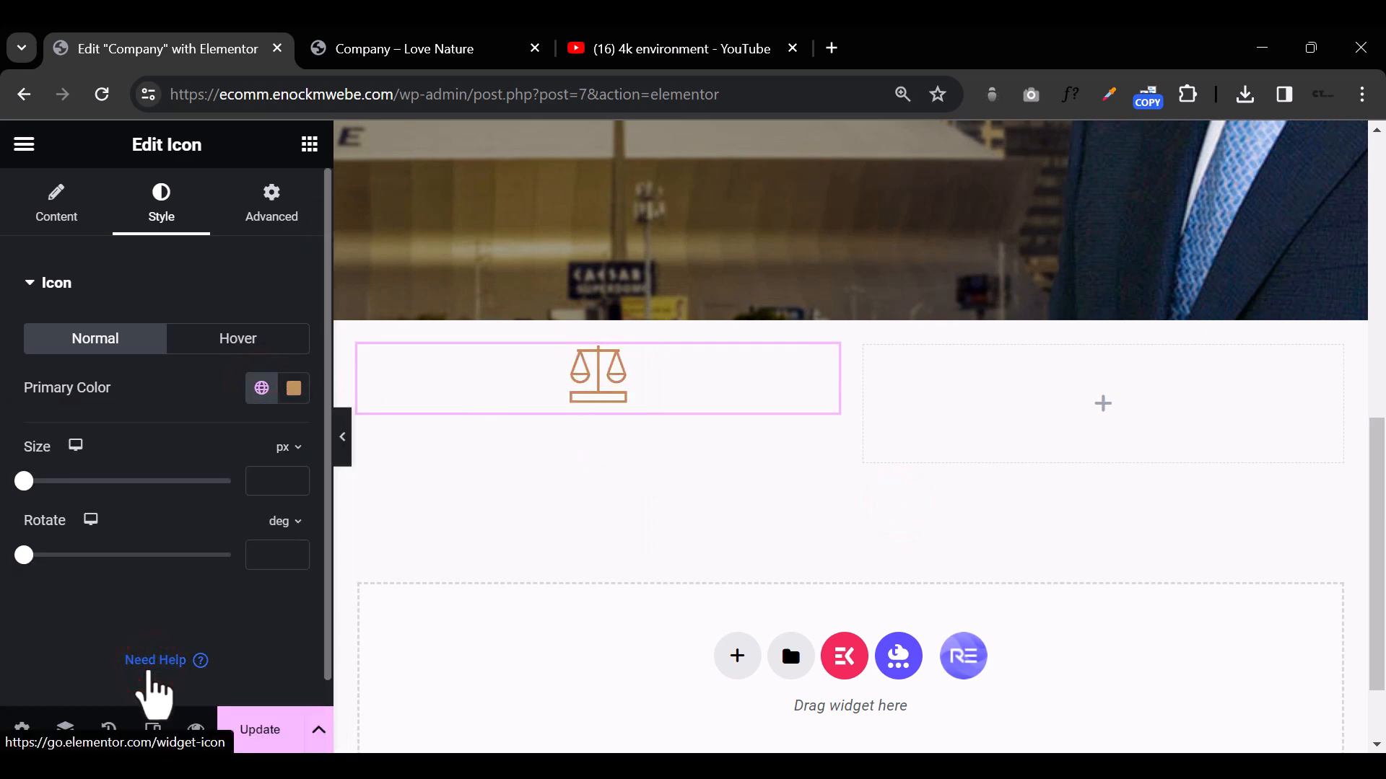
click(57, 205)
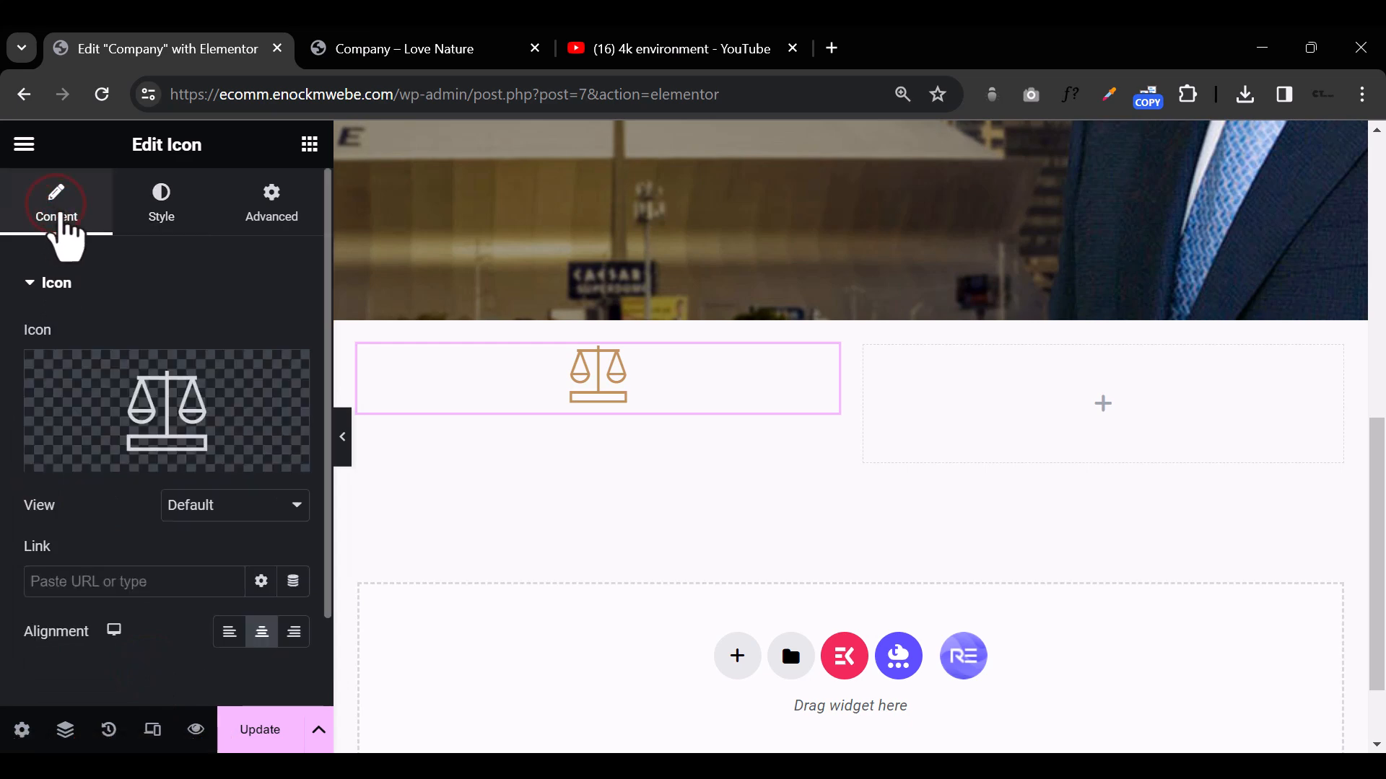
click(230, 632)
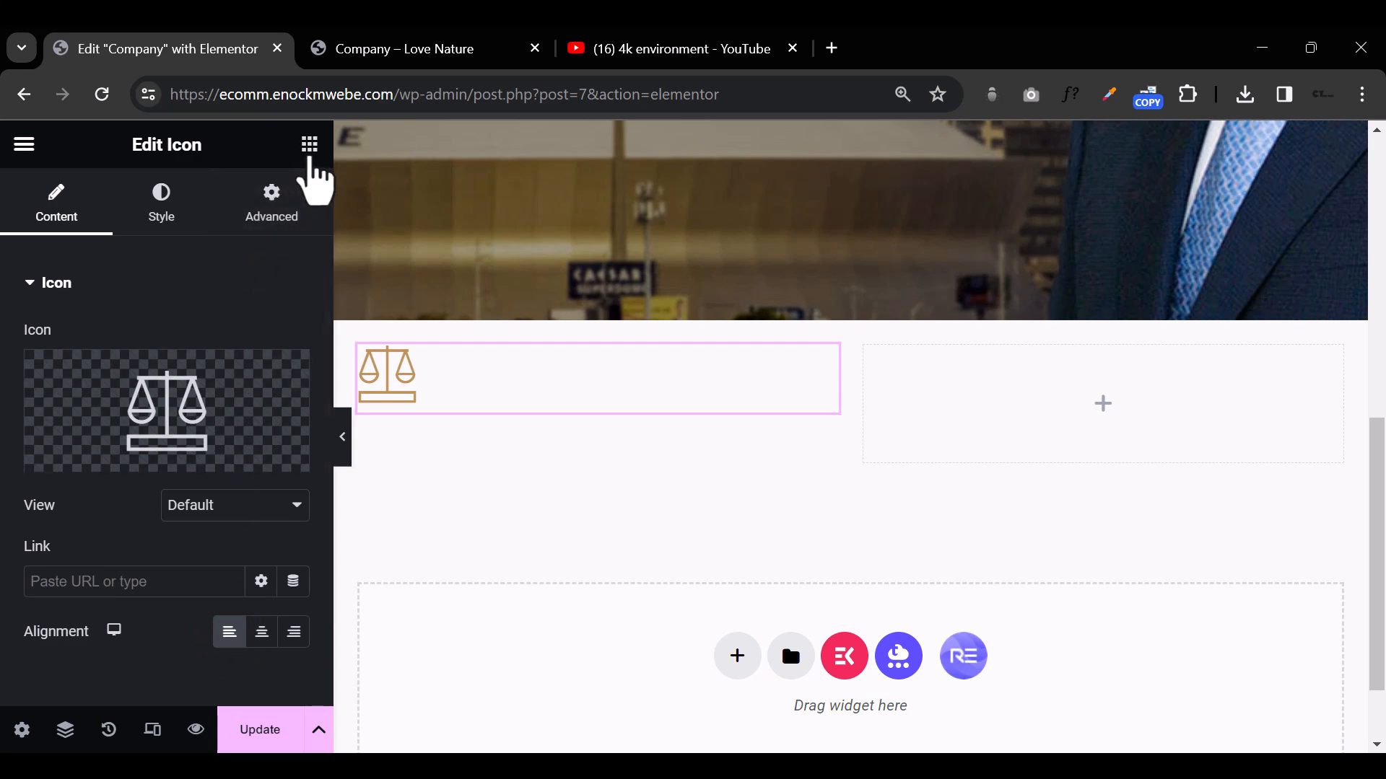
Step: Add a Heading widget below the scales icon with the title Proven Results
click(310, 147)
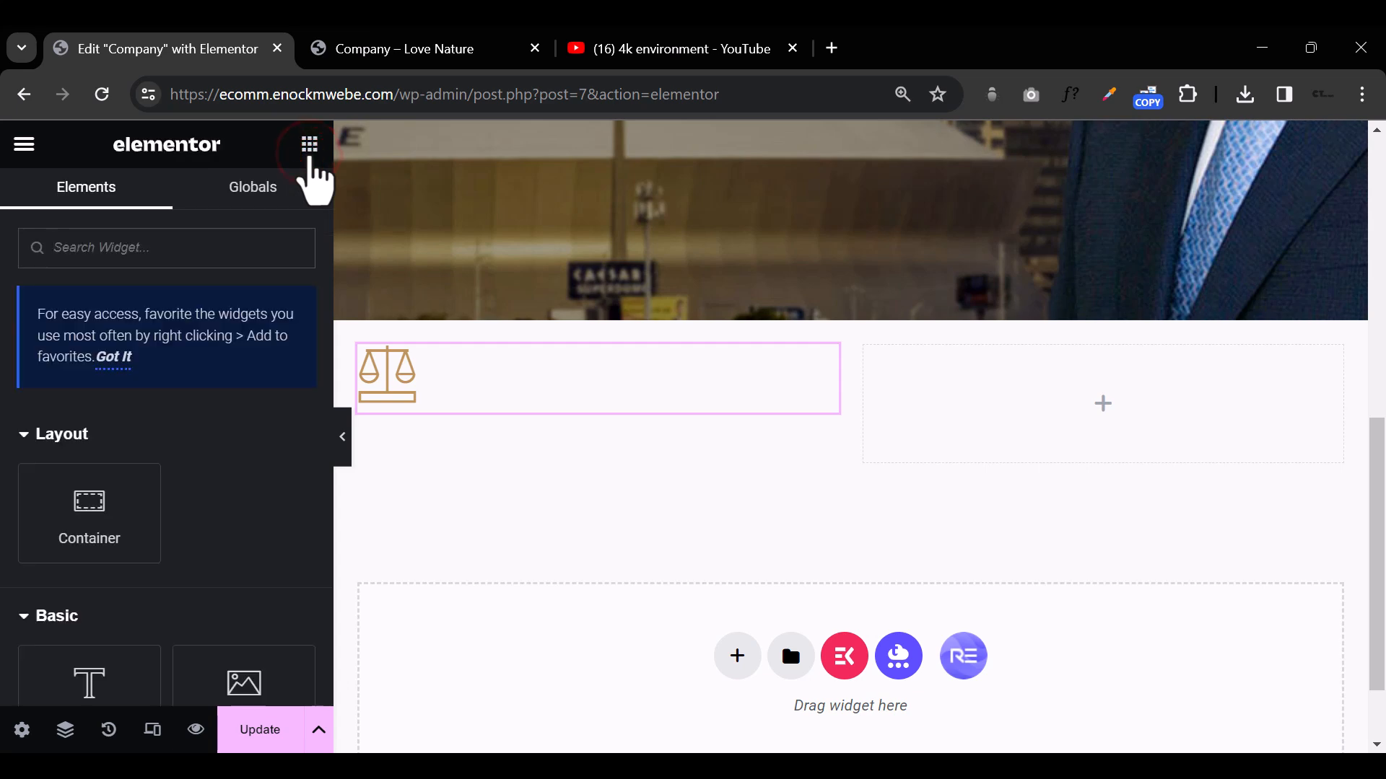
scroll(87, 649, down, 3)
drag(110, 464, 451, 415)
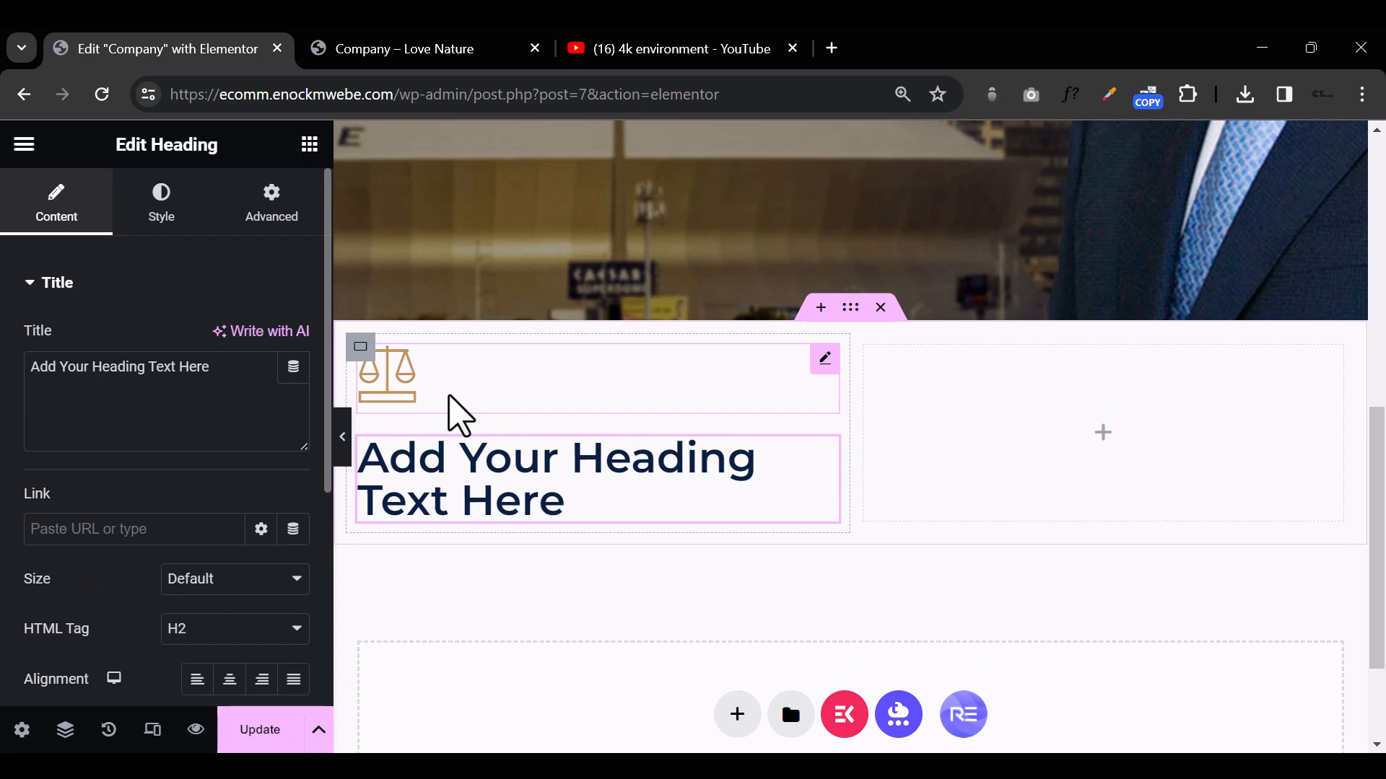
triple_click(464, 515)
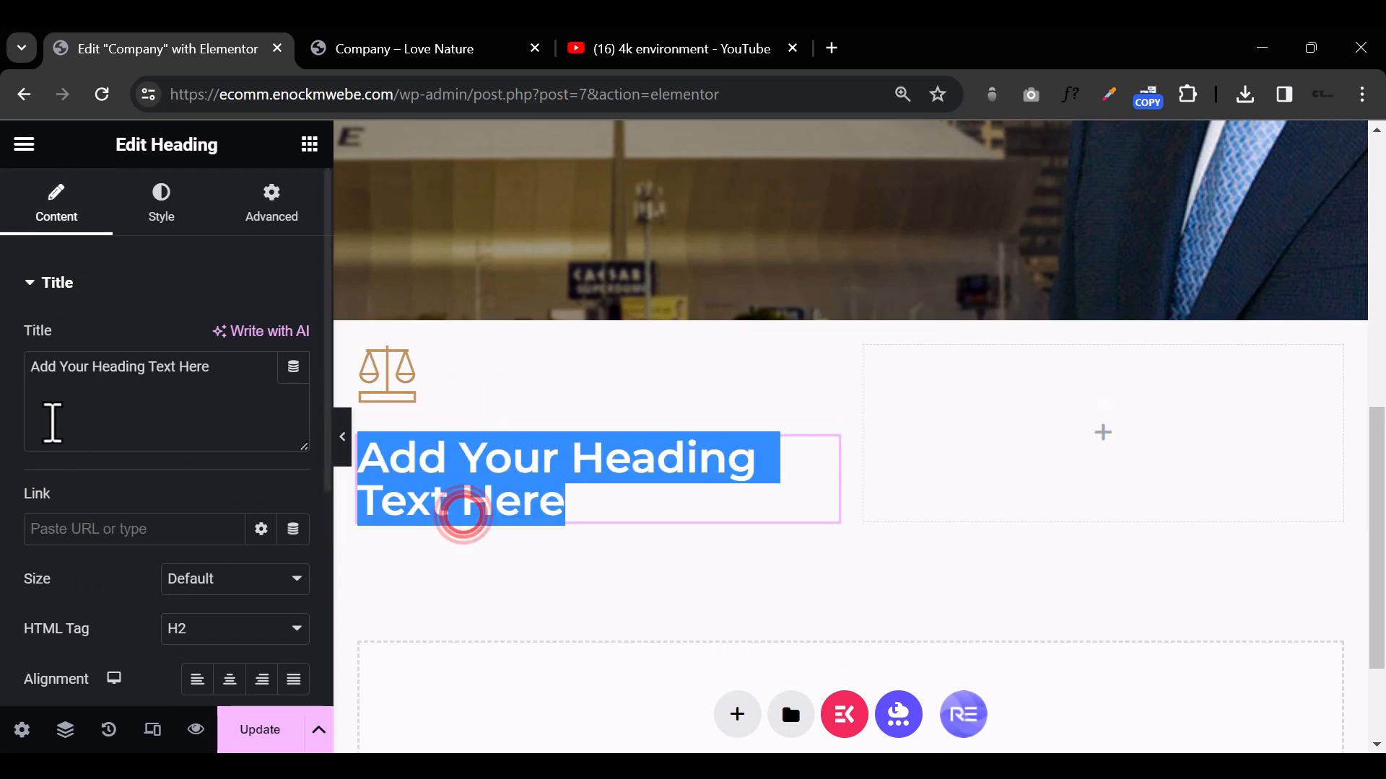
triple_click(80, 368)
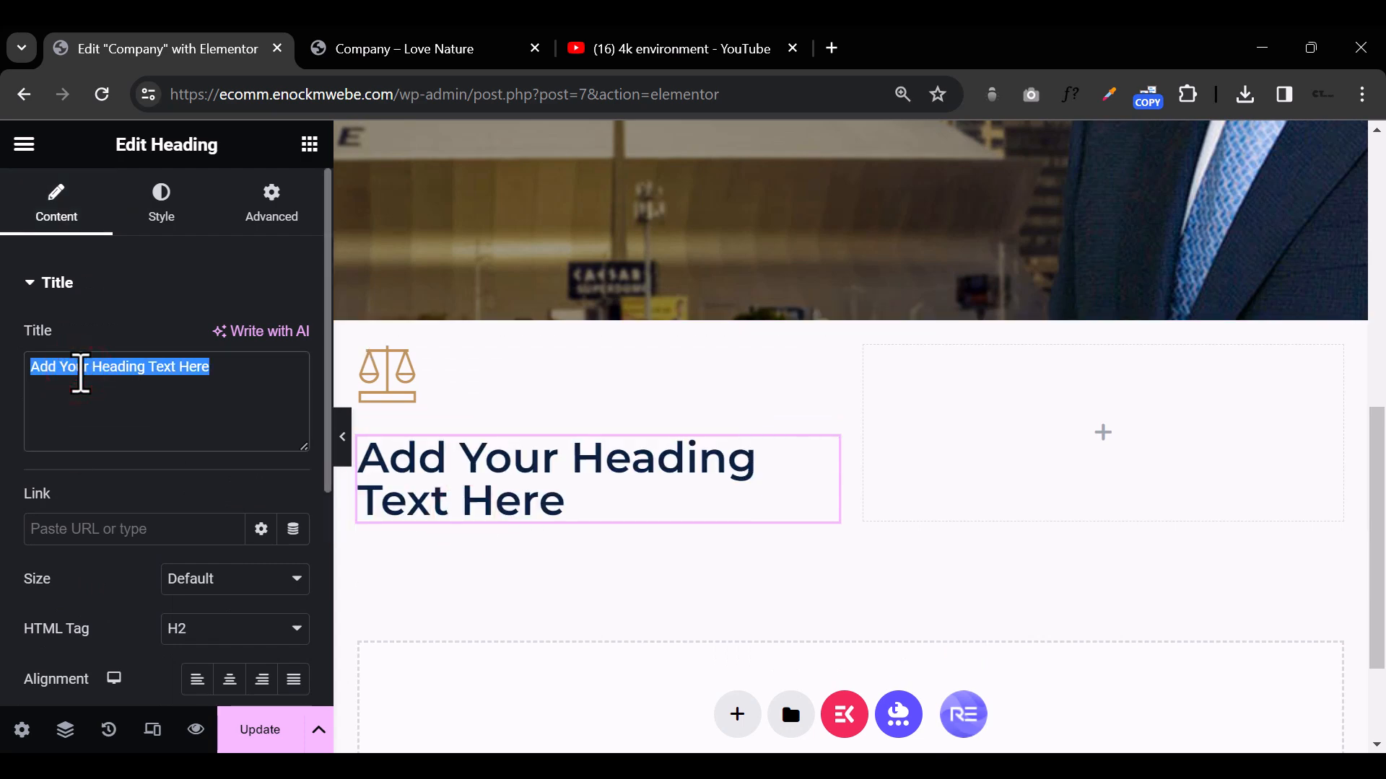
text(Proven Results)
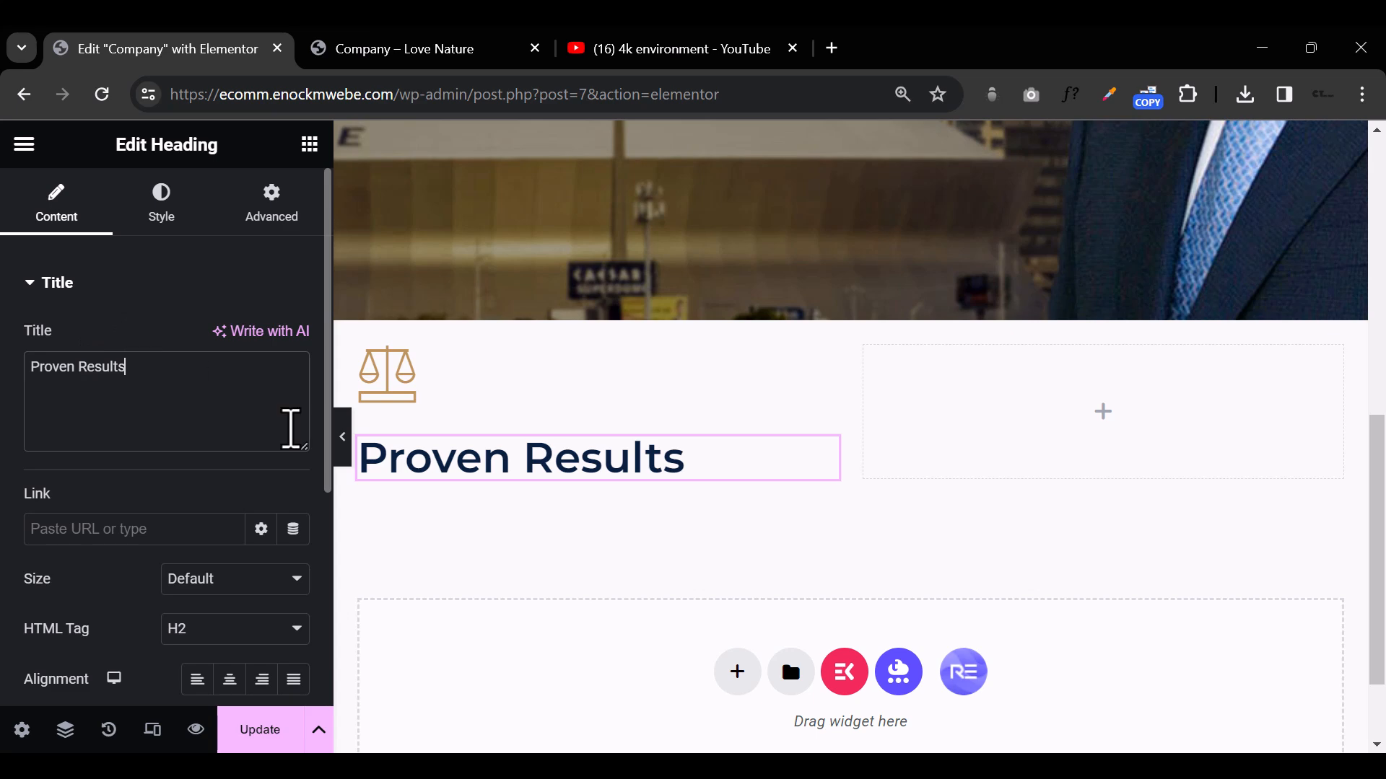
Step: Set the Proven Results heading's typography to Playfair Display, 22 px, weight 400 (Normal)
click(163, 204)
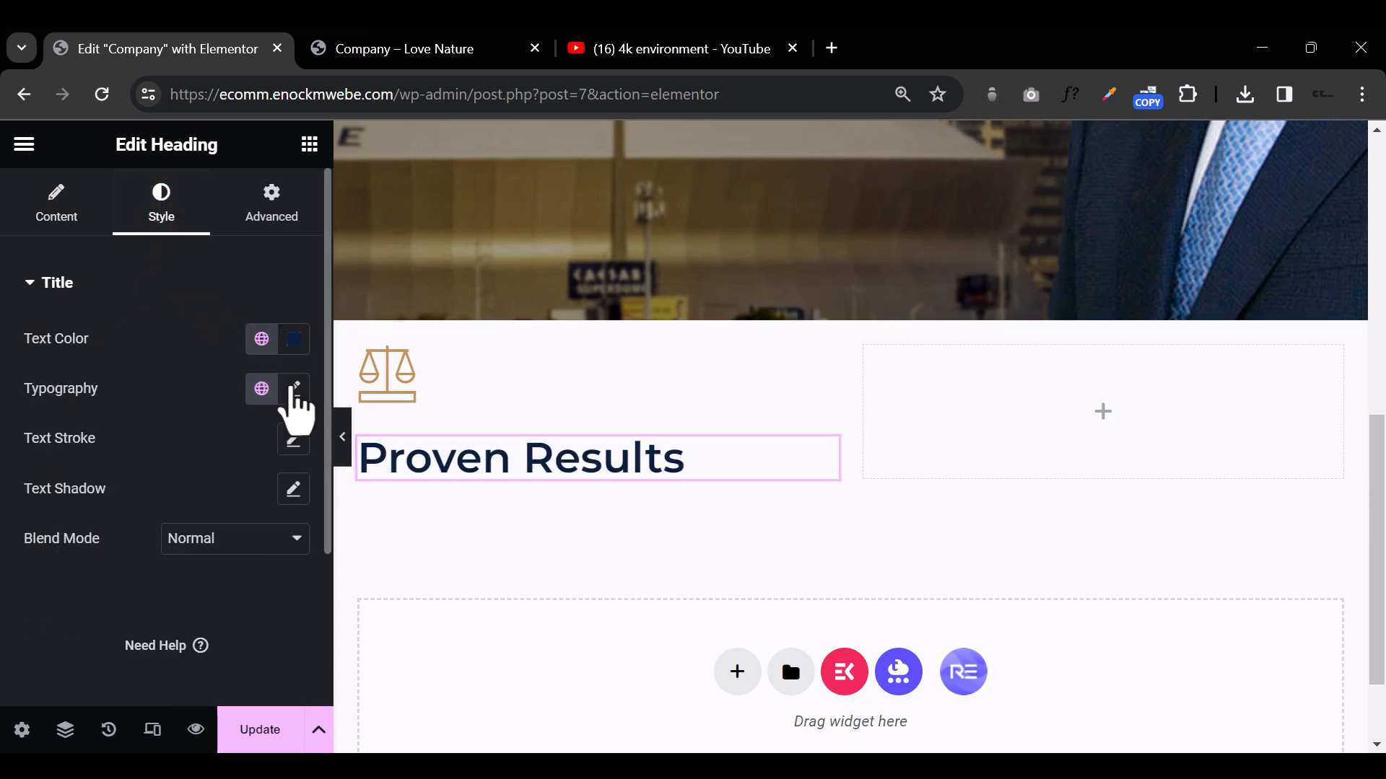
click(293, 388)
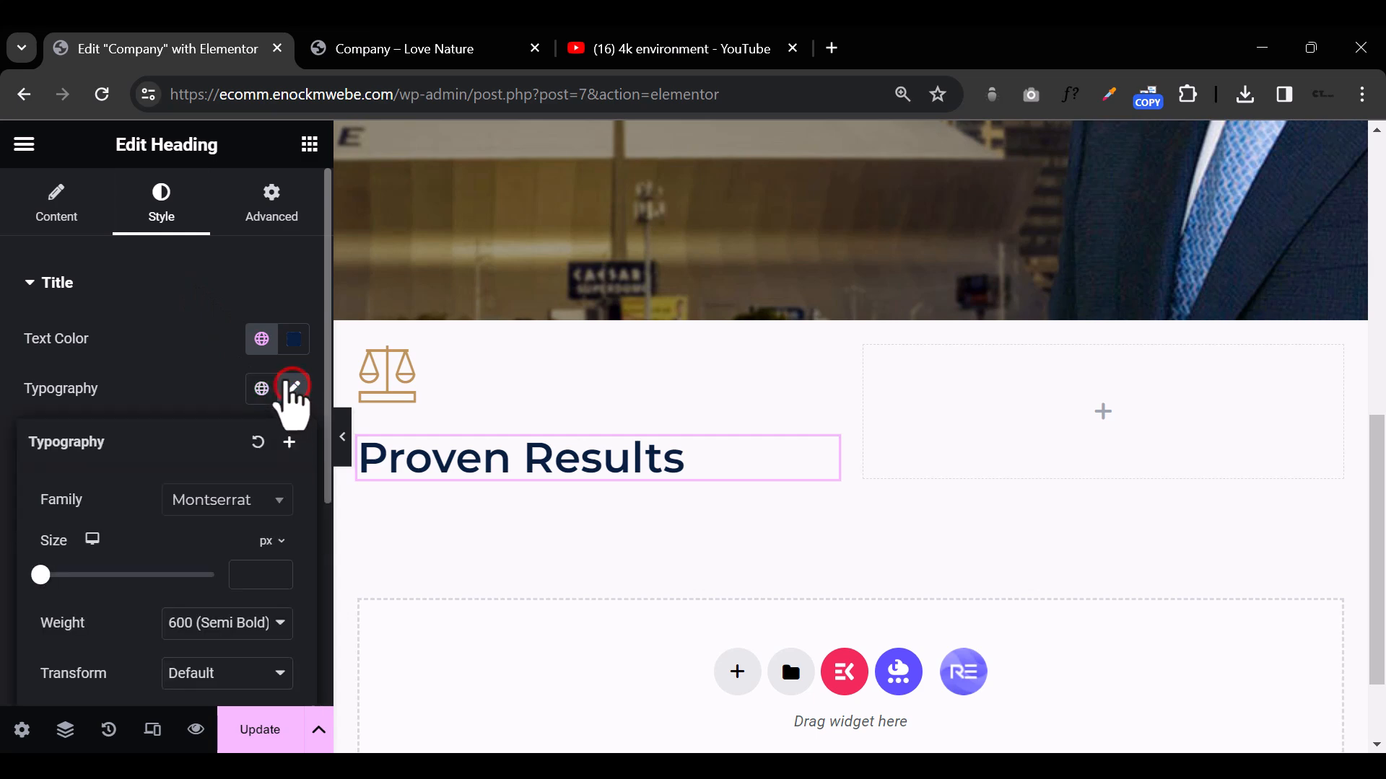
click(226, 500)
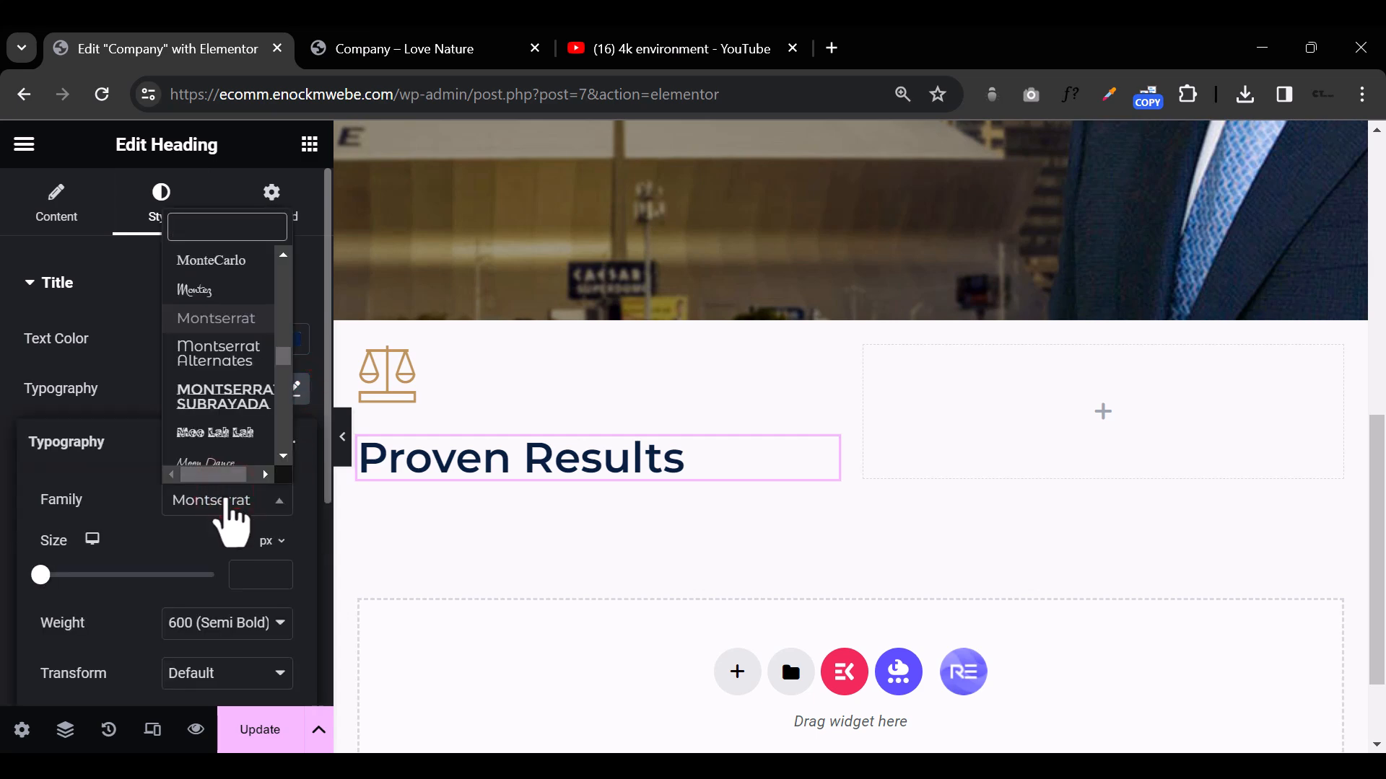
text(play)
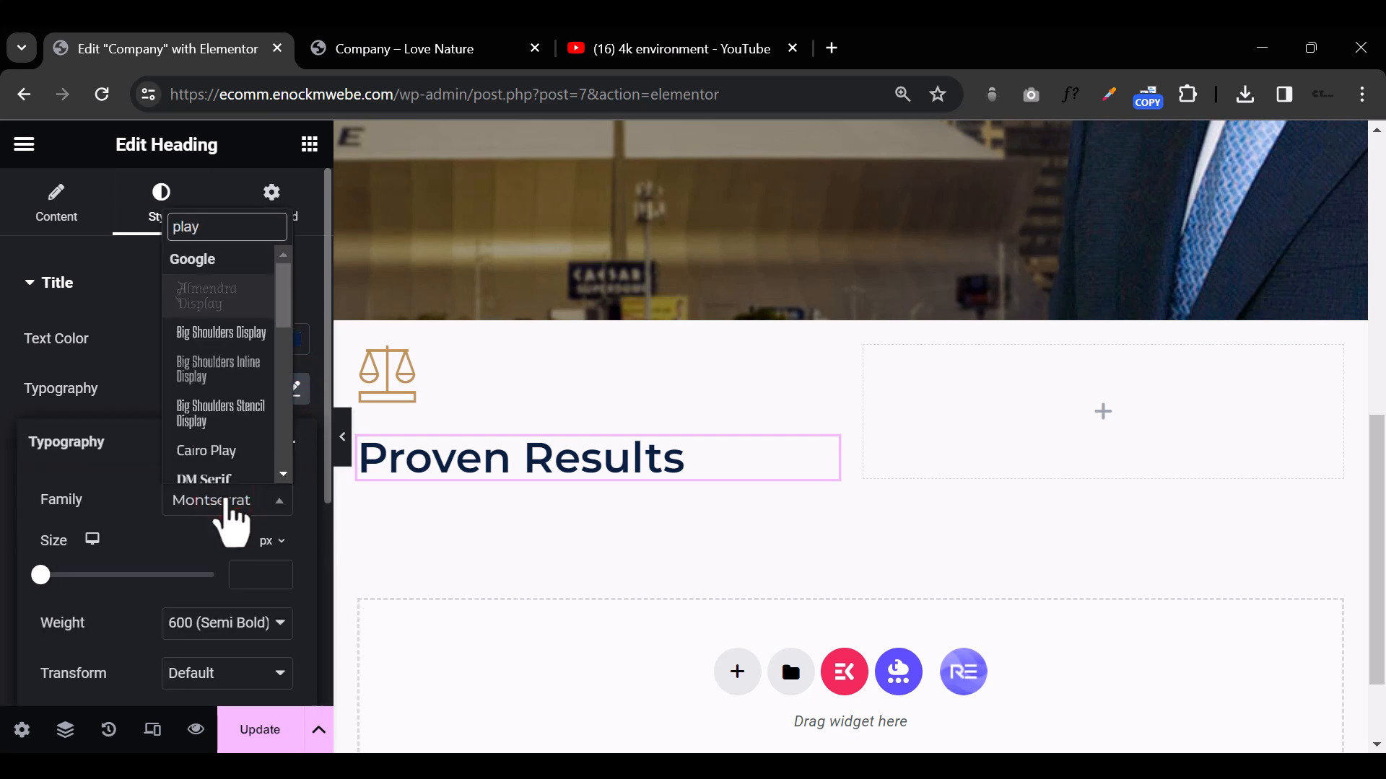
text(f)
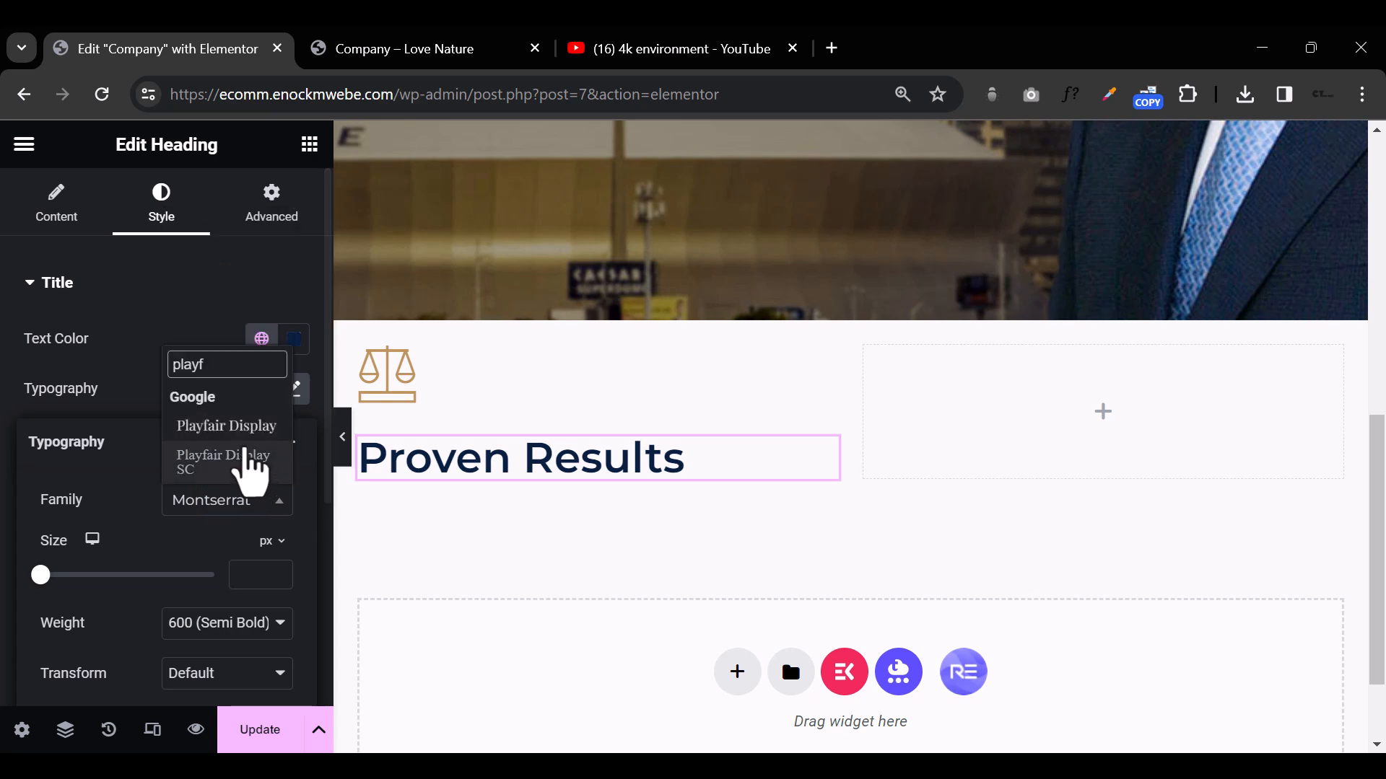
click(243, 422)
click(251, 575)
text(22)
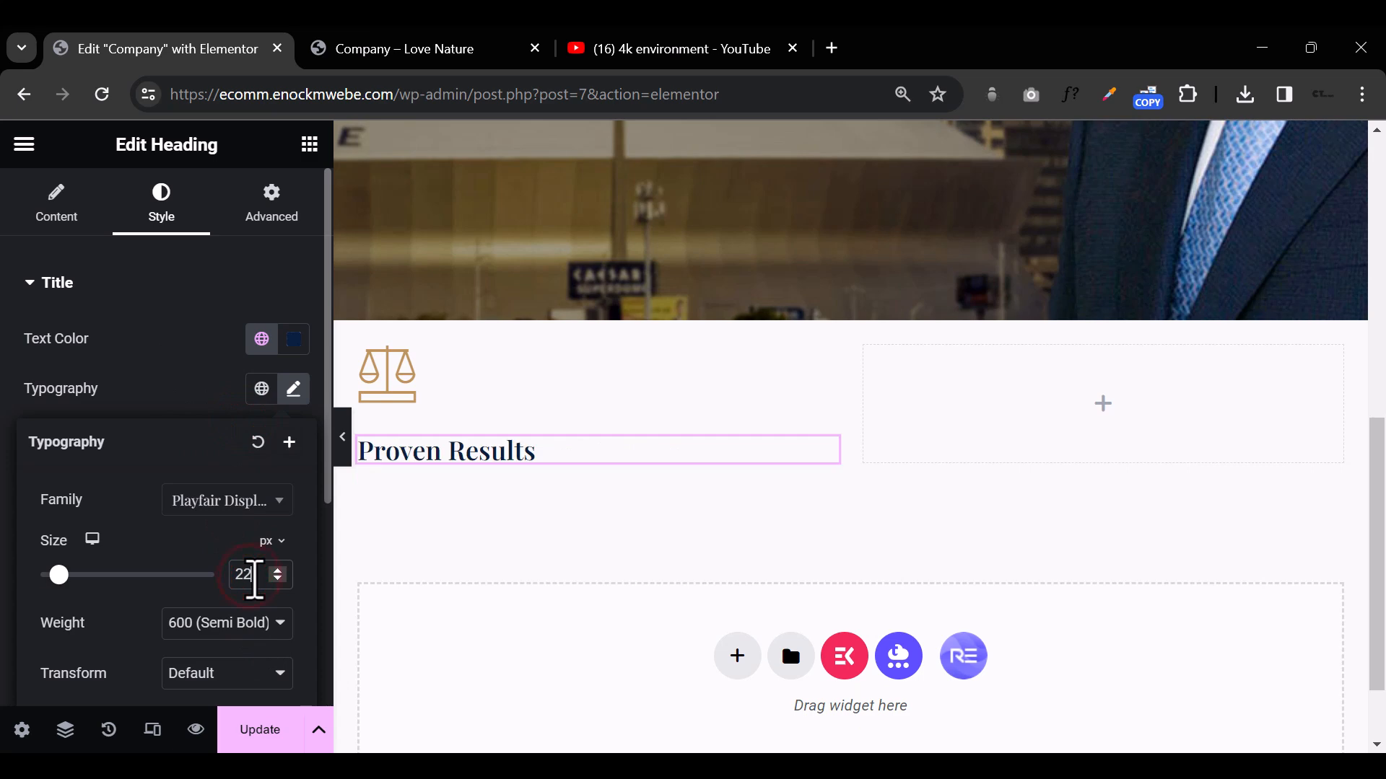
click(254, 620)
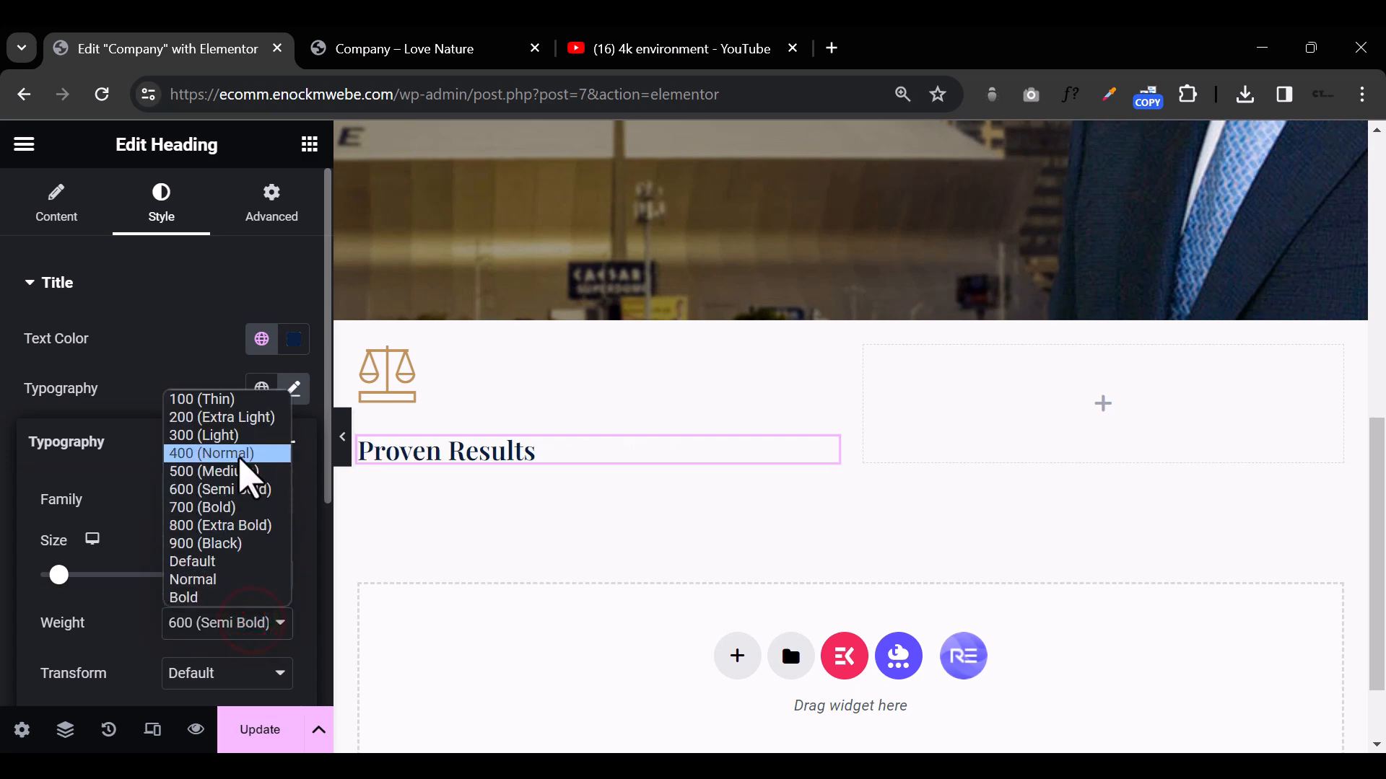
click(238, 456)
Step: Set the Proven Results heading's letter spacing to 1 px, keeping the Default text transform
scroll(241, 556, down, 3)
click(230, 454)
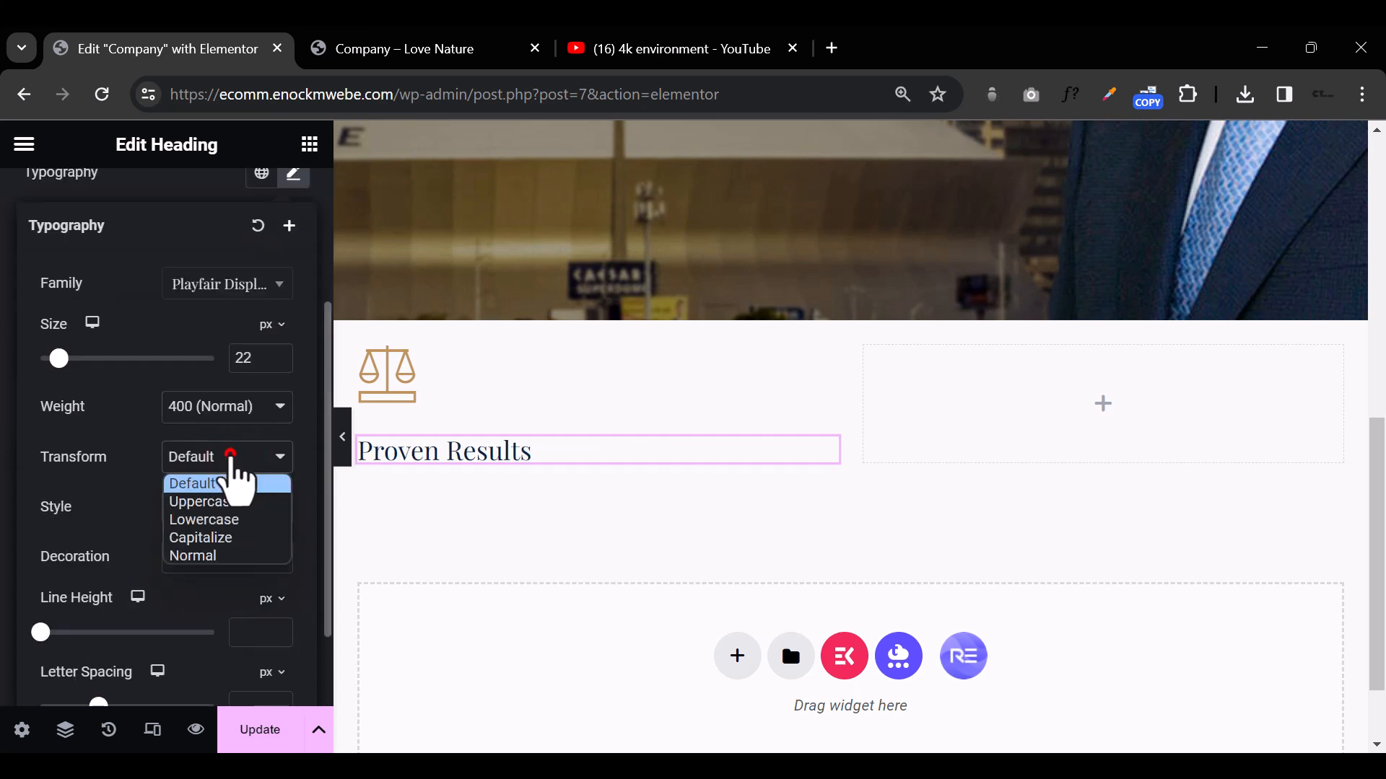
click(231, 455)
click(229, 458)
click(226, 459)
scroll(233, 548, down, 2)
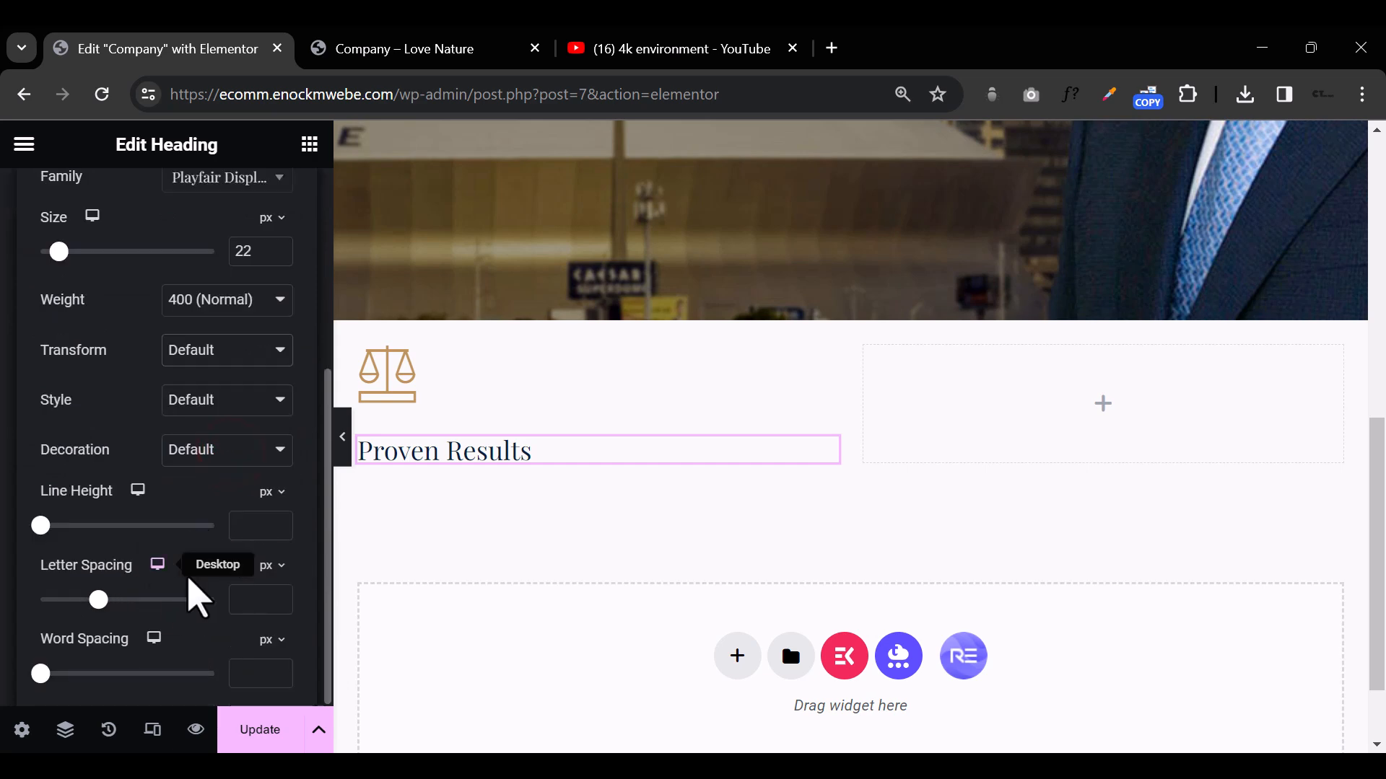
click(246, 601)
text(1)
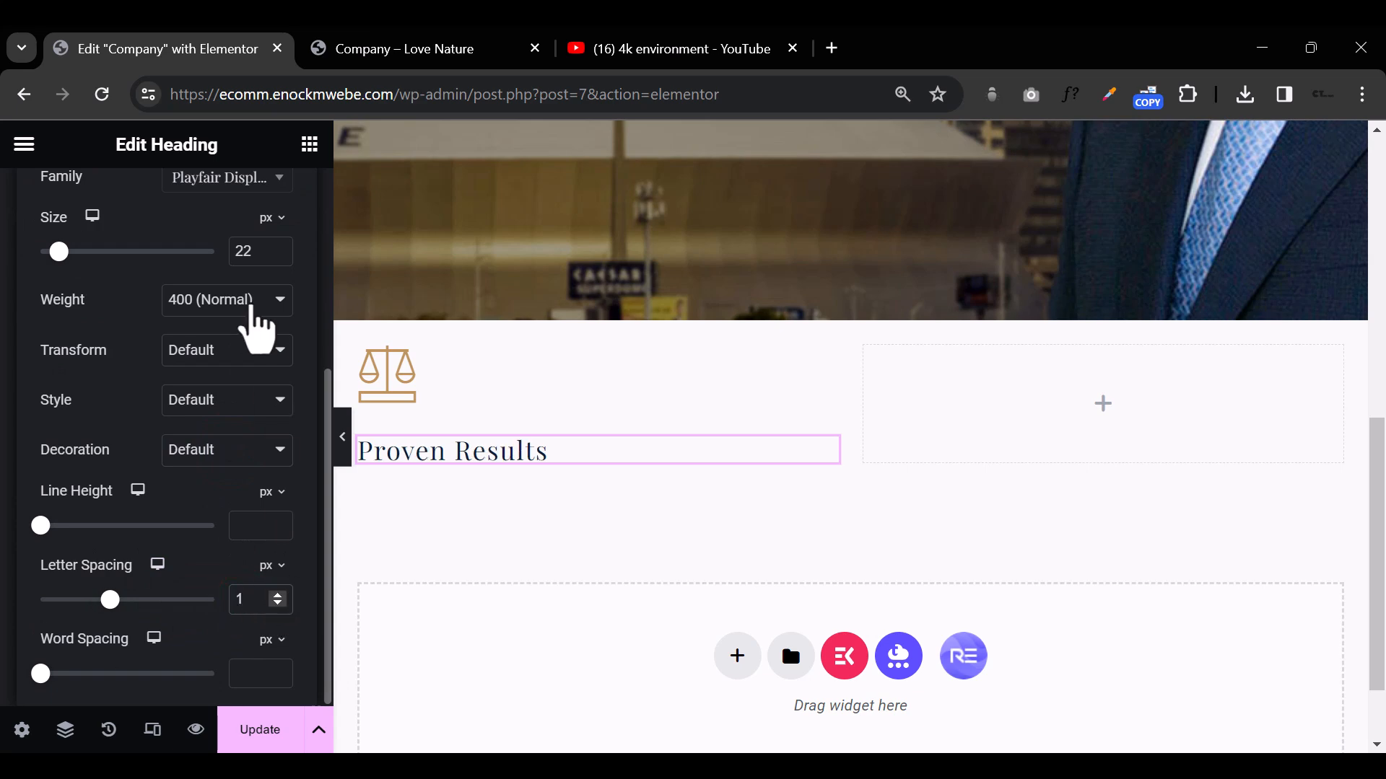
Step: Try the global Blue as the Proven Results heading's text color and switch back to the global Primary color
scroll(253, 393, up, 4)
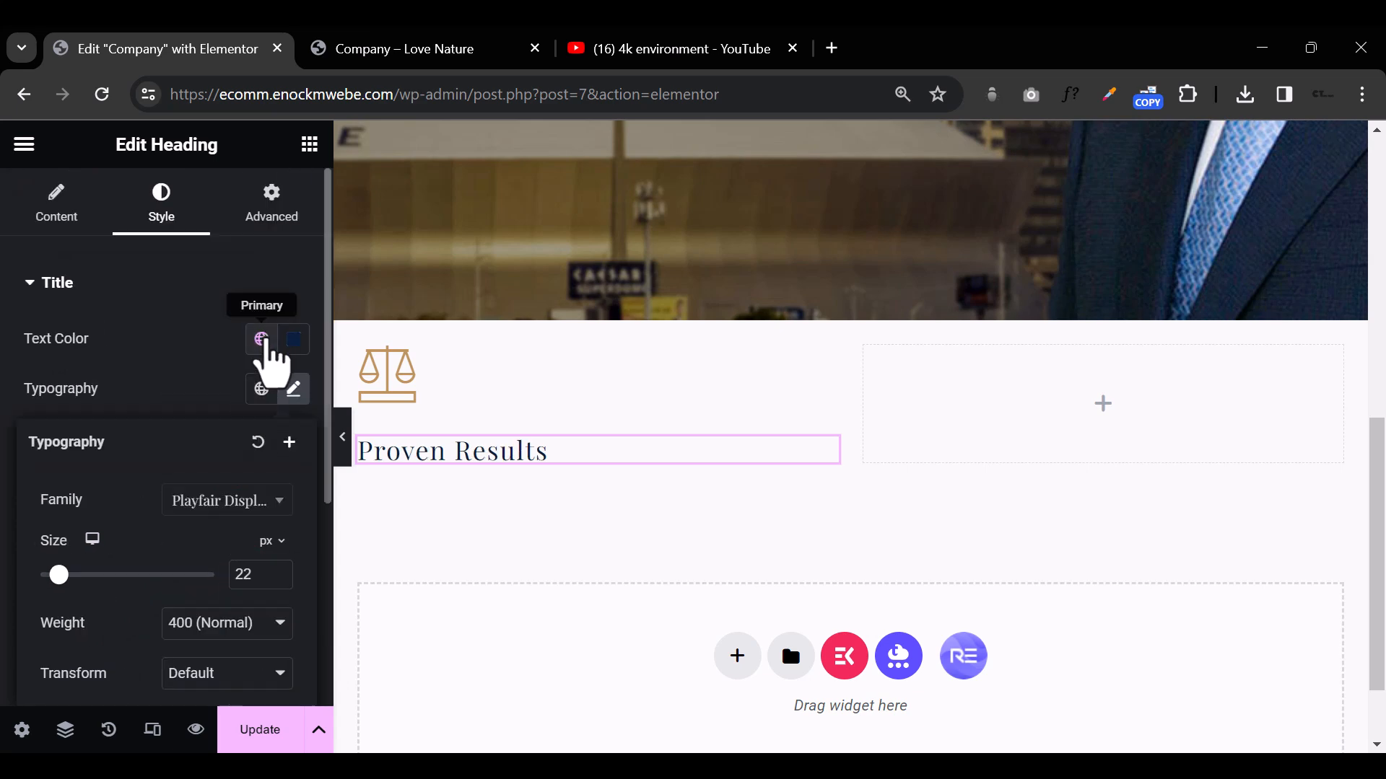
click(261, 338)
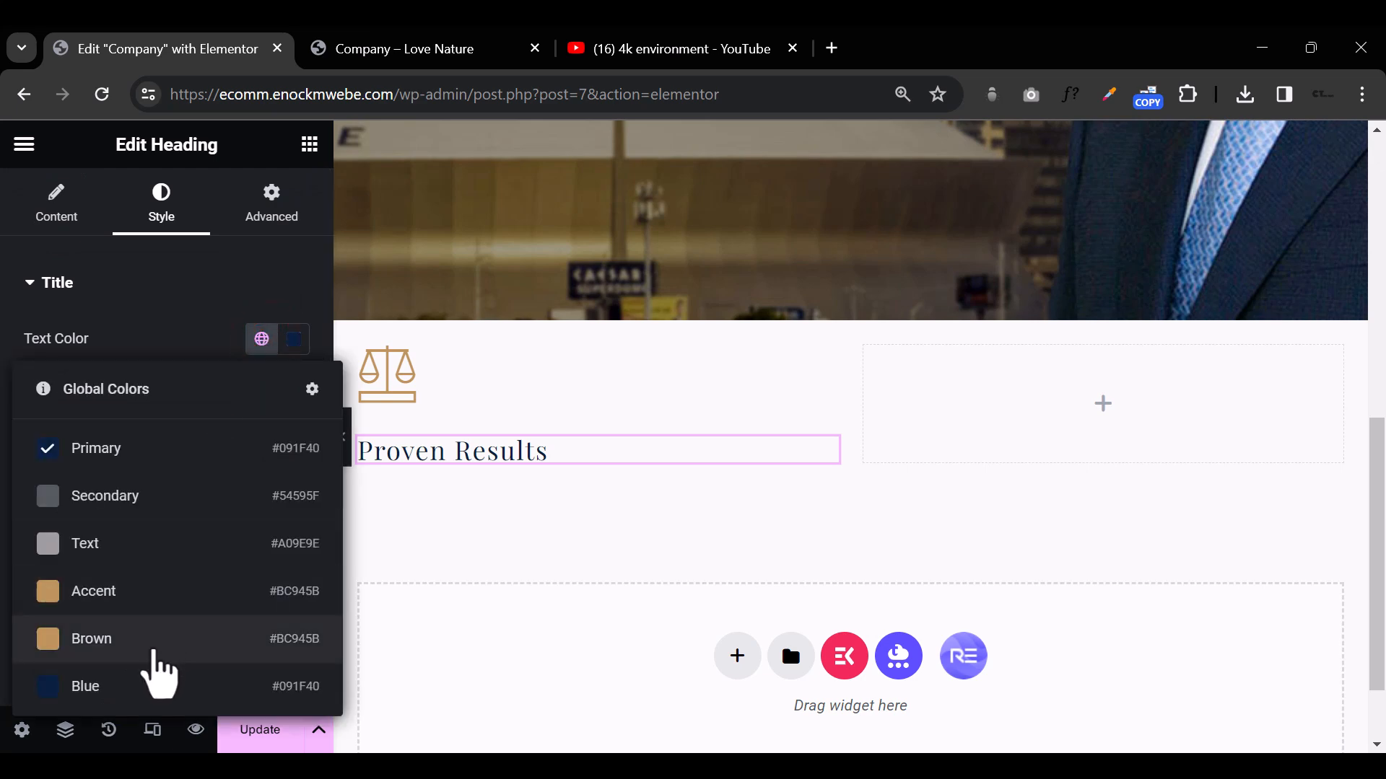
click(148, 678)
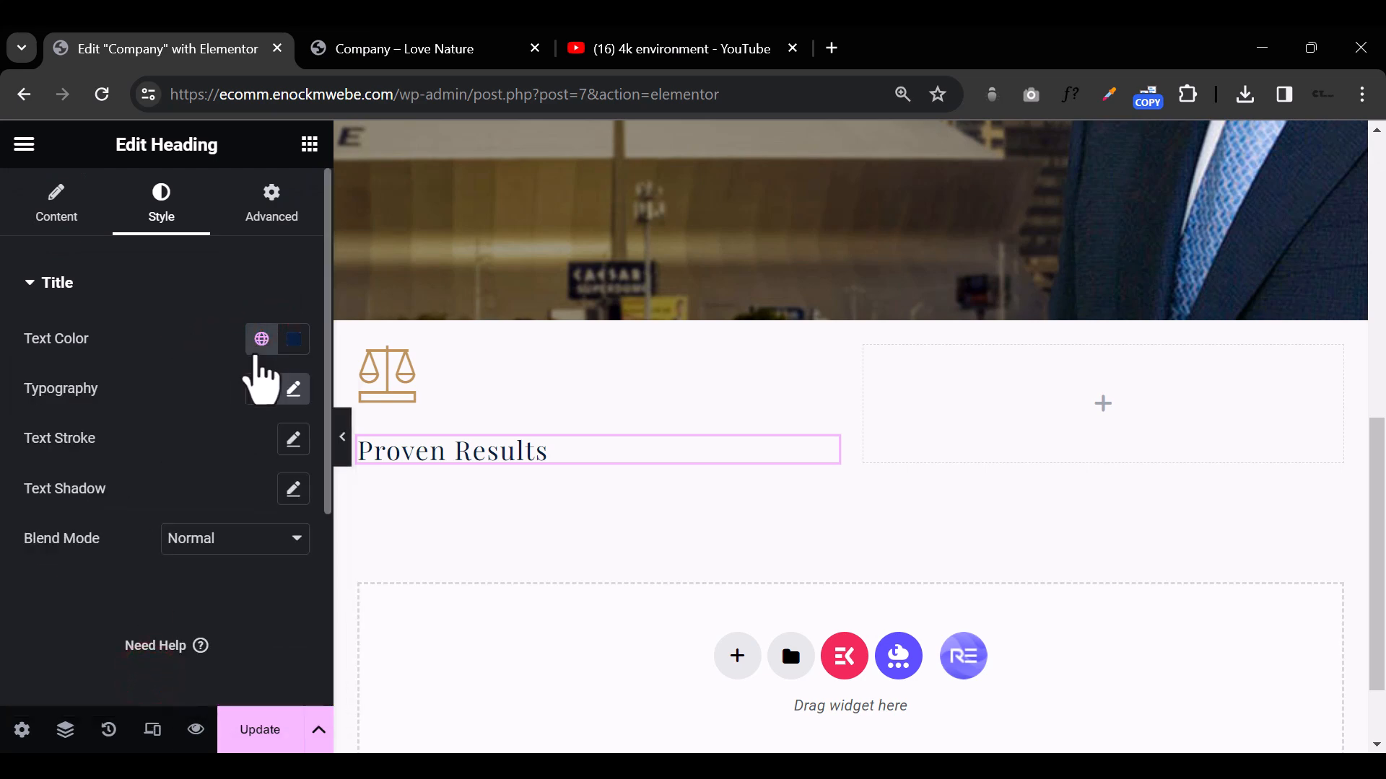
click(261, 339)
click(131, 449)
click(199, 300)
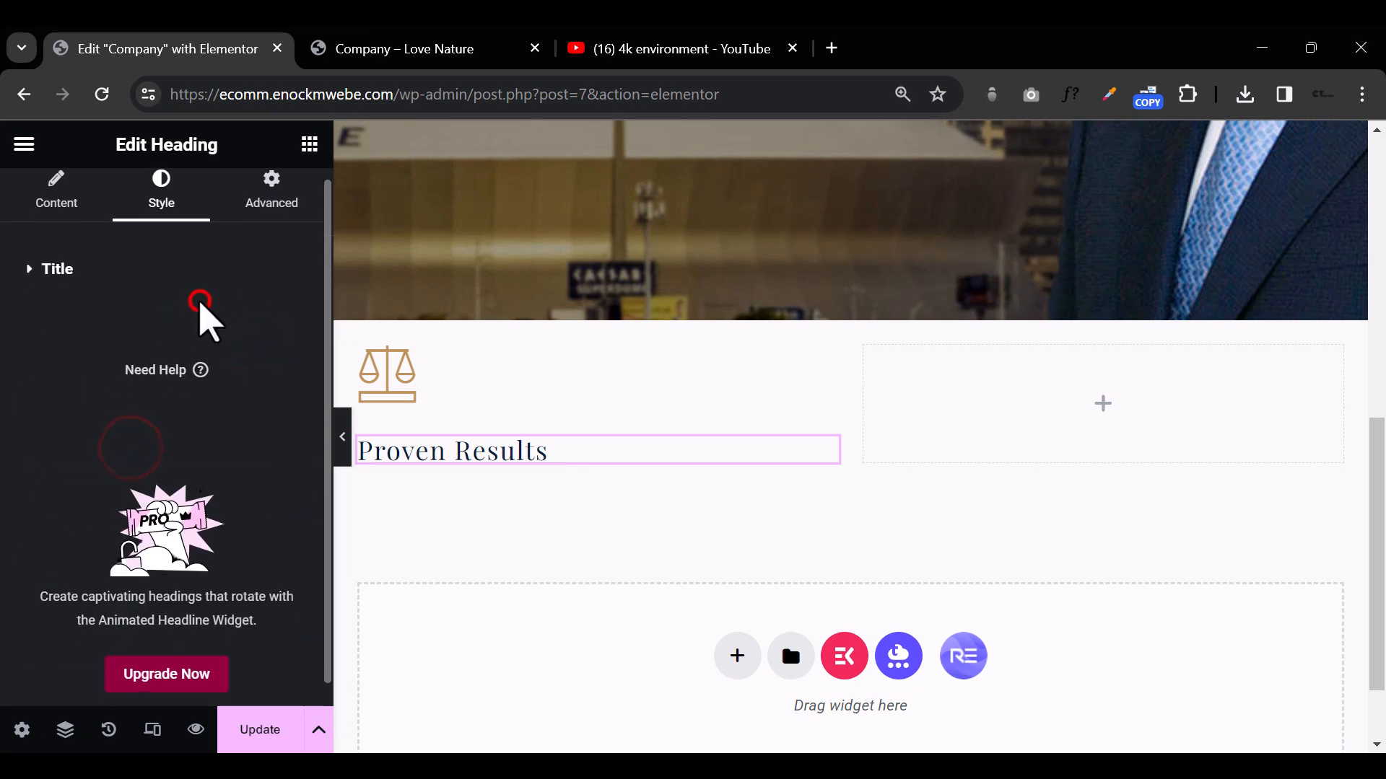
Step: Search the widgets for a divider and place a Divider widget below the Proven Results heading
click(304, 155)
scroll(123, 504, down, 3)
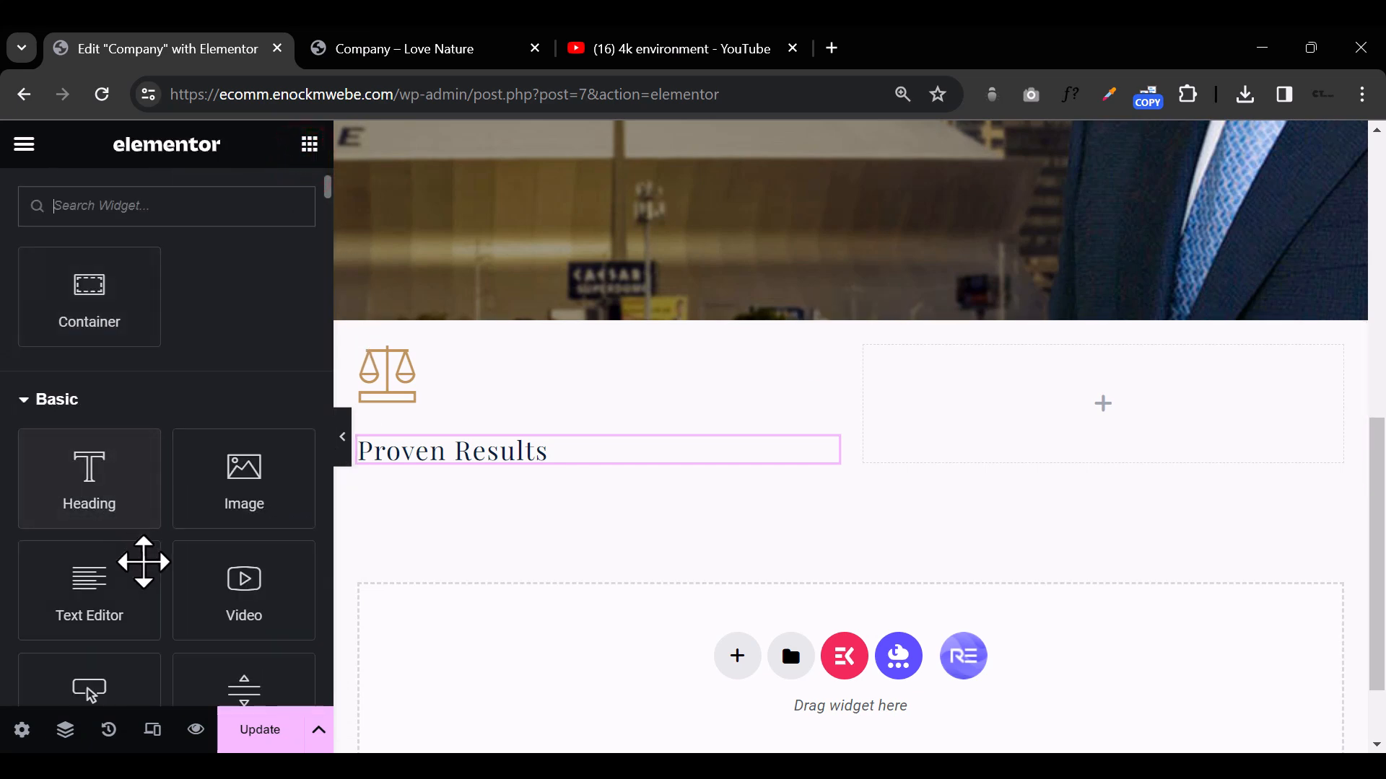
scroll(152, 304, up, 3)
text(divi)
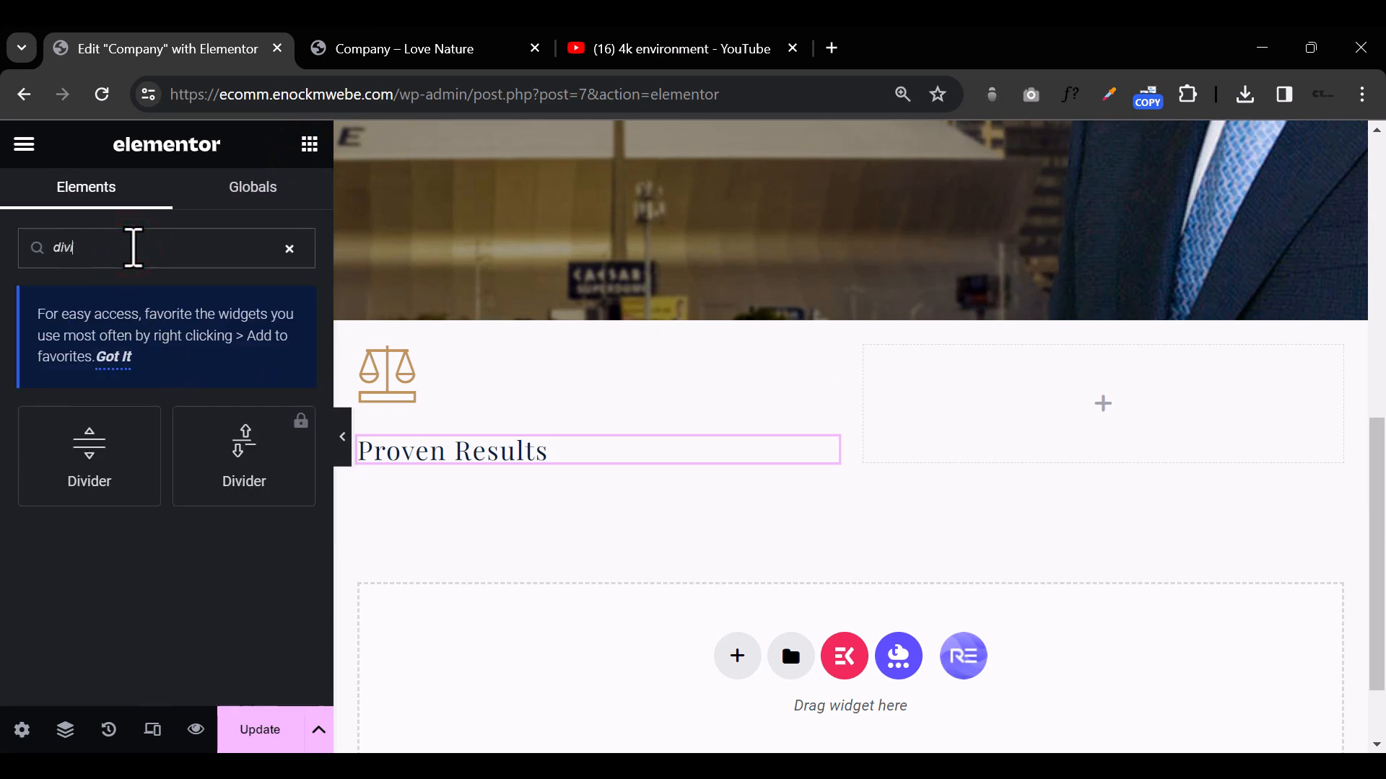
drag(61, 459, 516, 464)
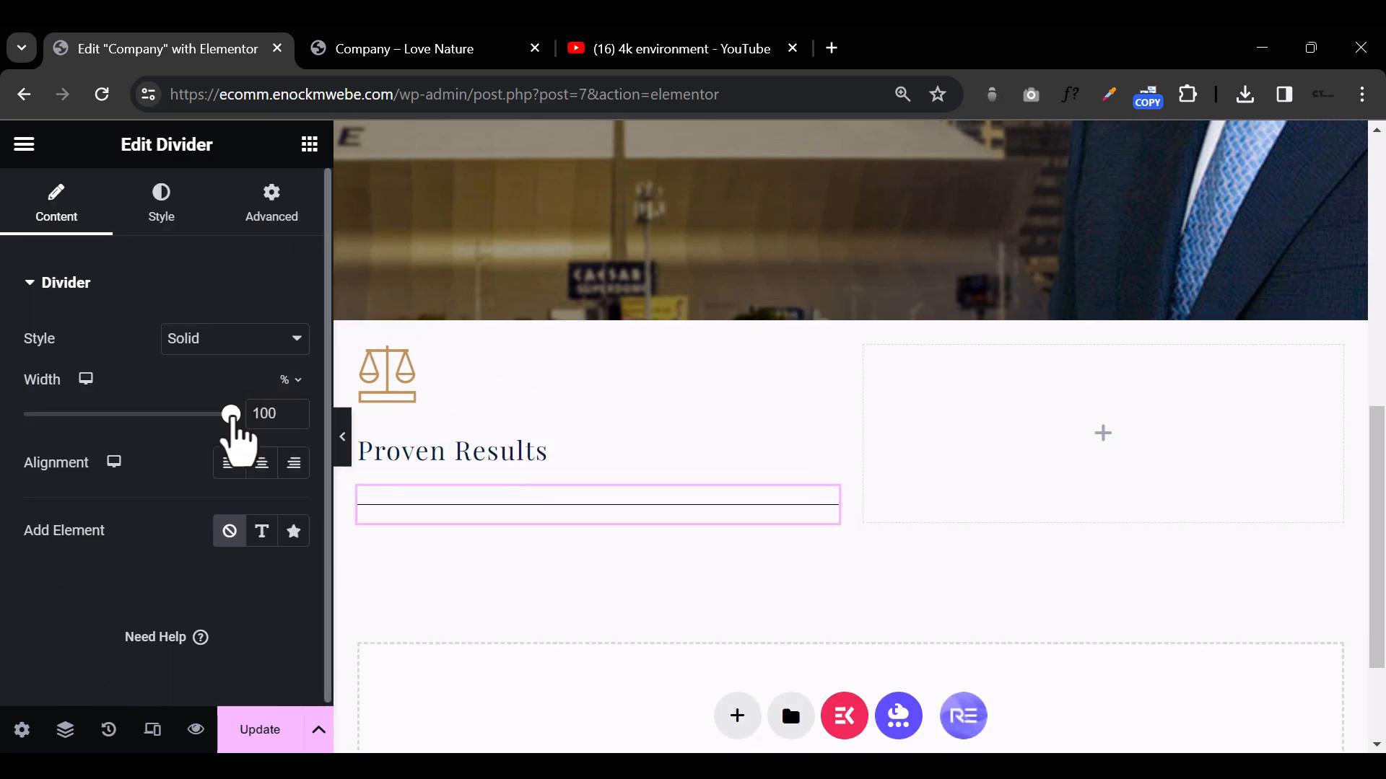
Step: Set the divider's width to 28% and its color to the global Accent color
drag(231, 420, 84, 421)
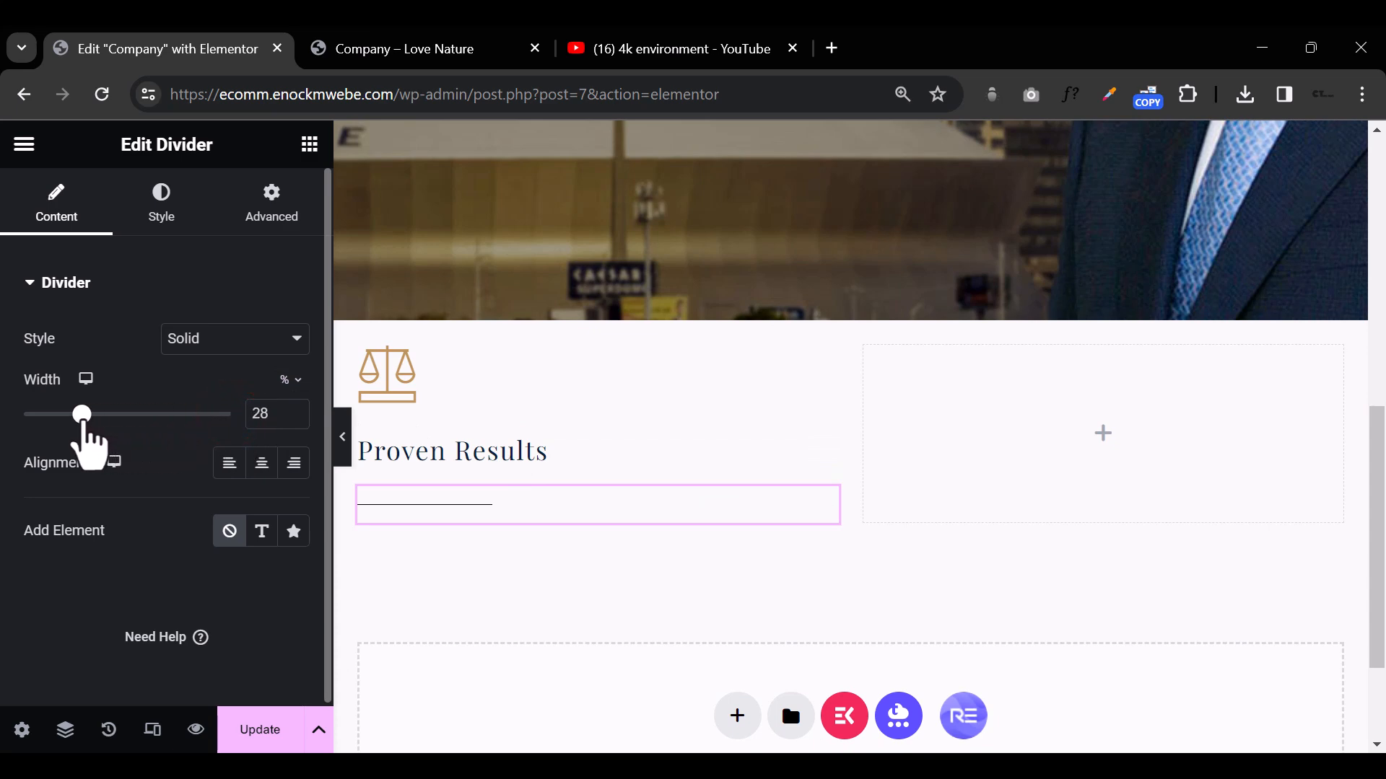
click(162, 196)
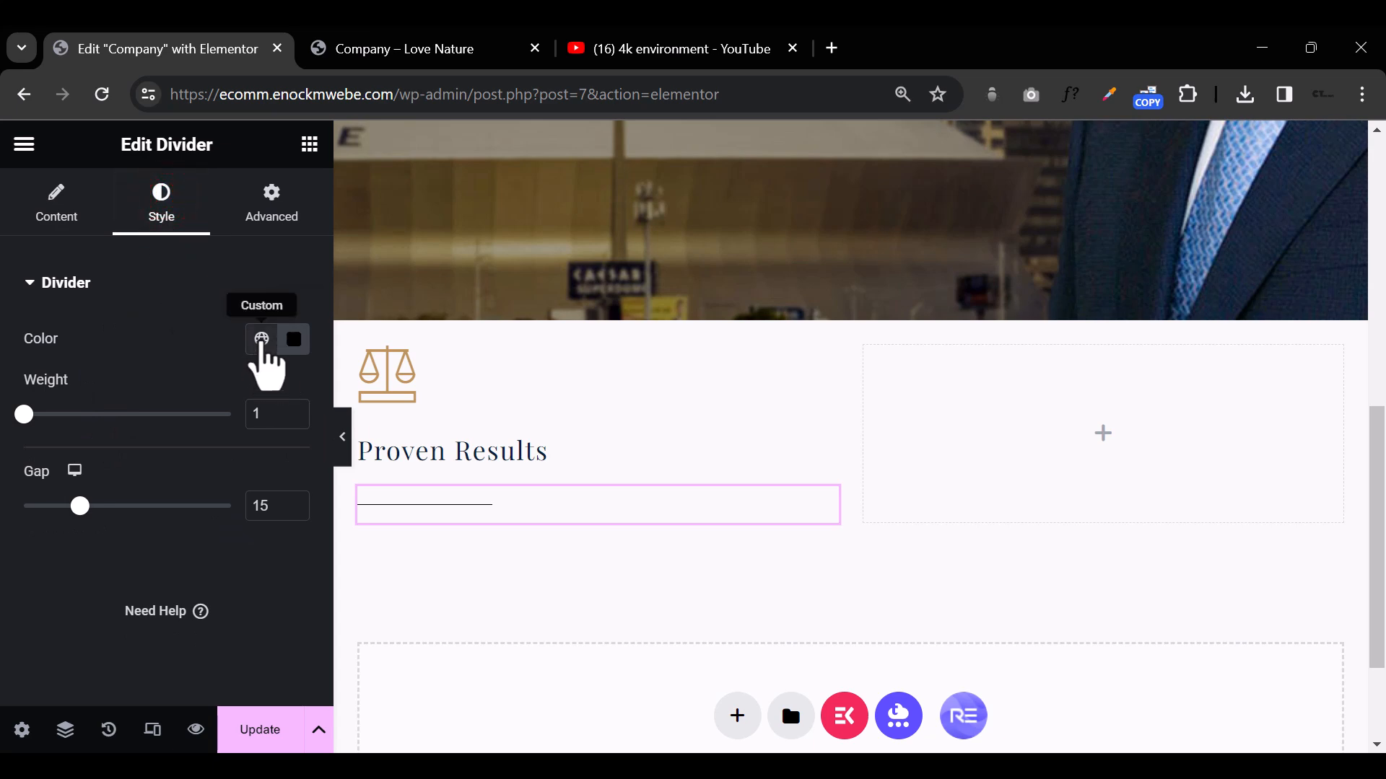
click(261, 338)
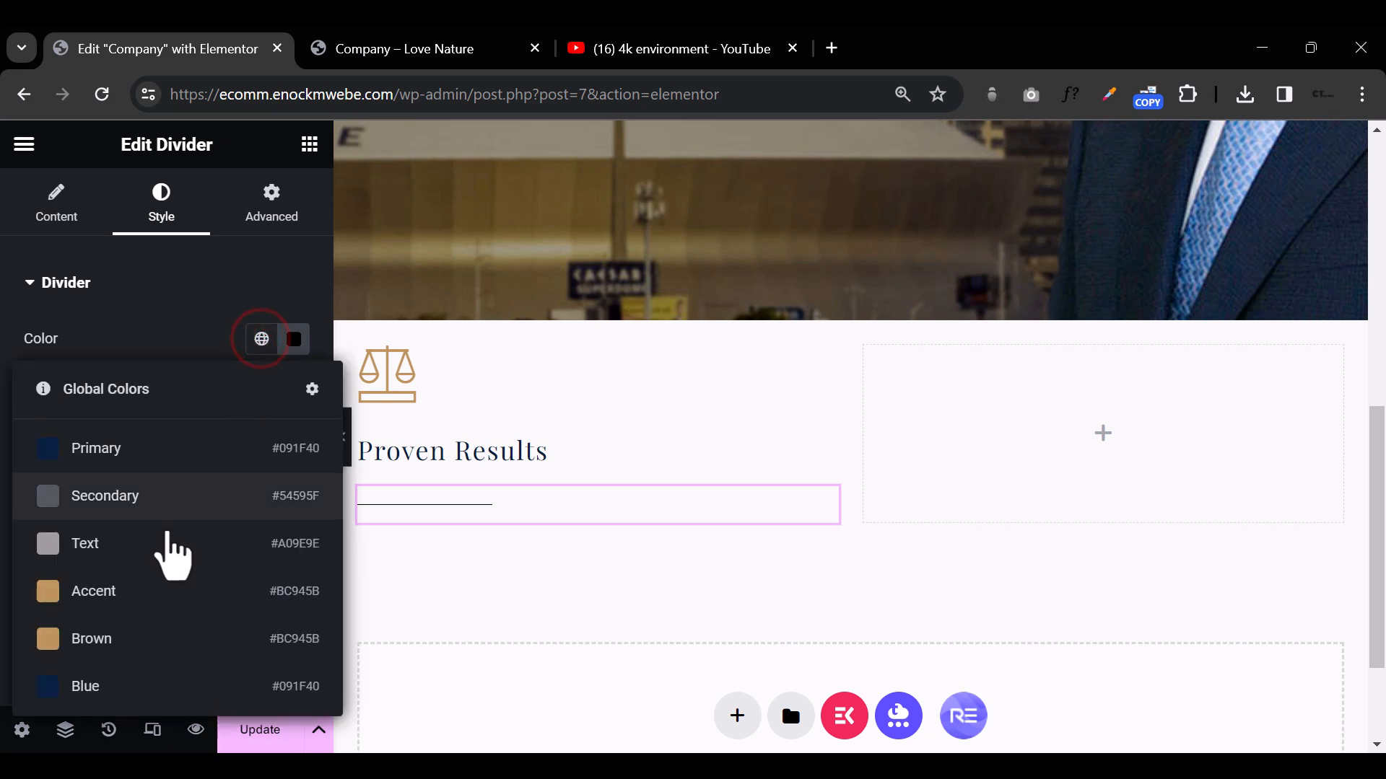
click(137, 590)
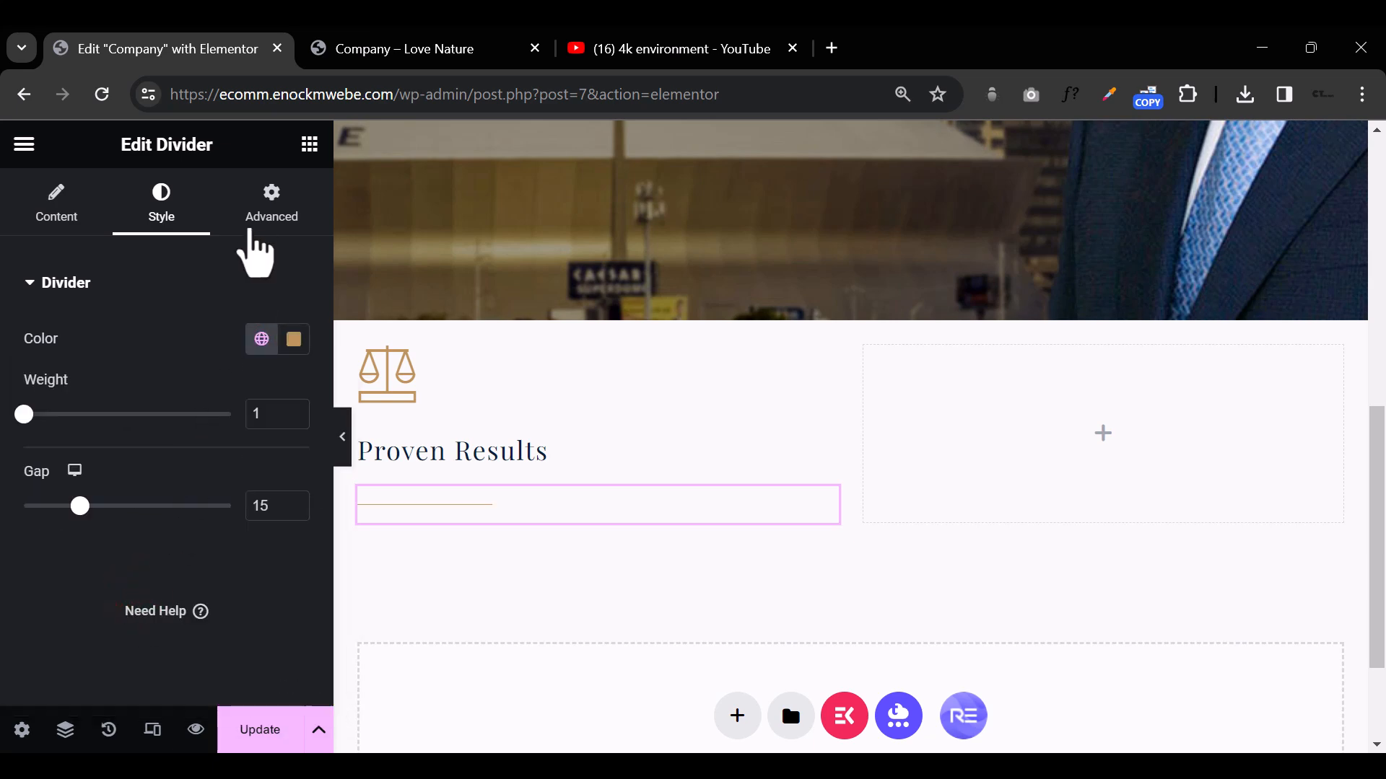
Step: Unlink the divider's margin values and set its top margin to -14 px
click(274, 209)
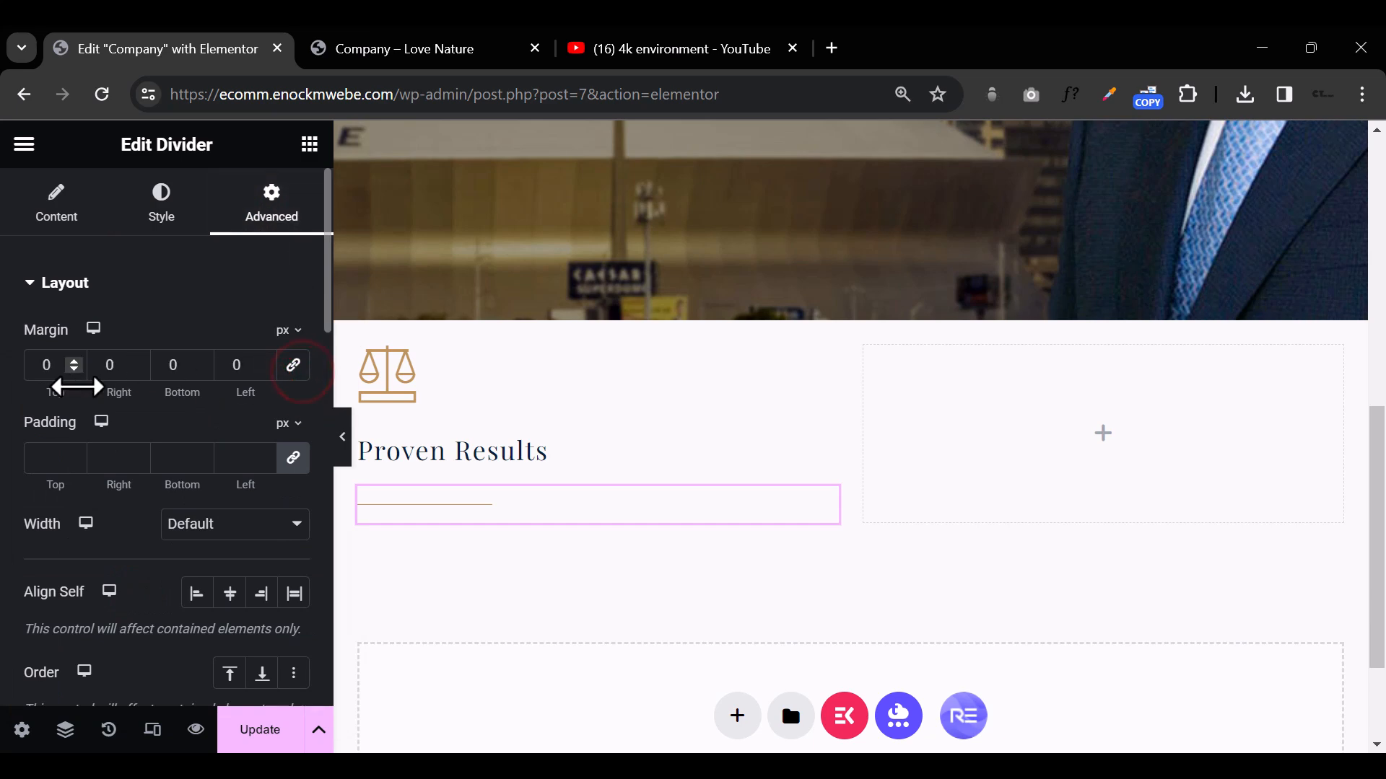
click(74, 372)
click(74, 370)
click(74, 370)
click(74, 370)
click(75, 360)
click(74, 360)
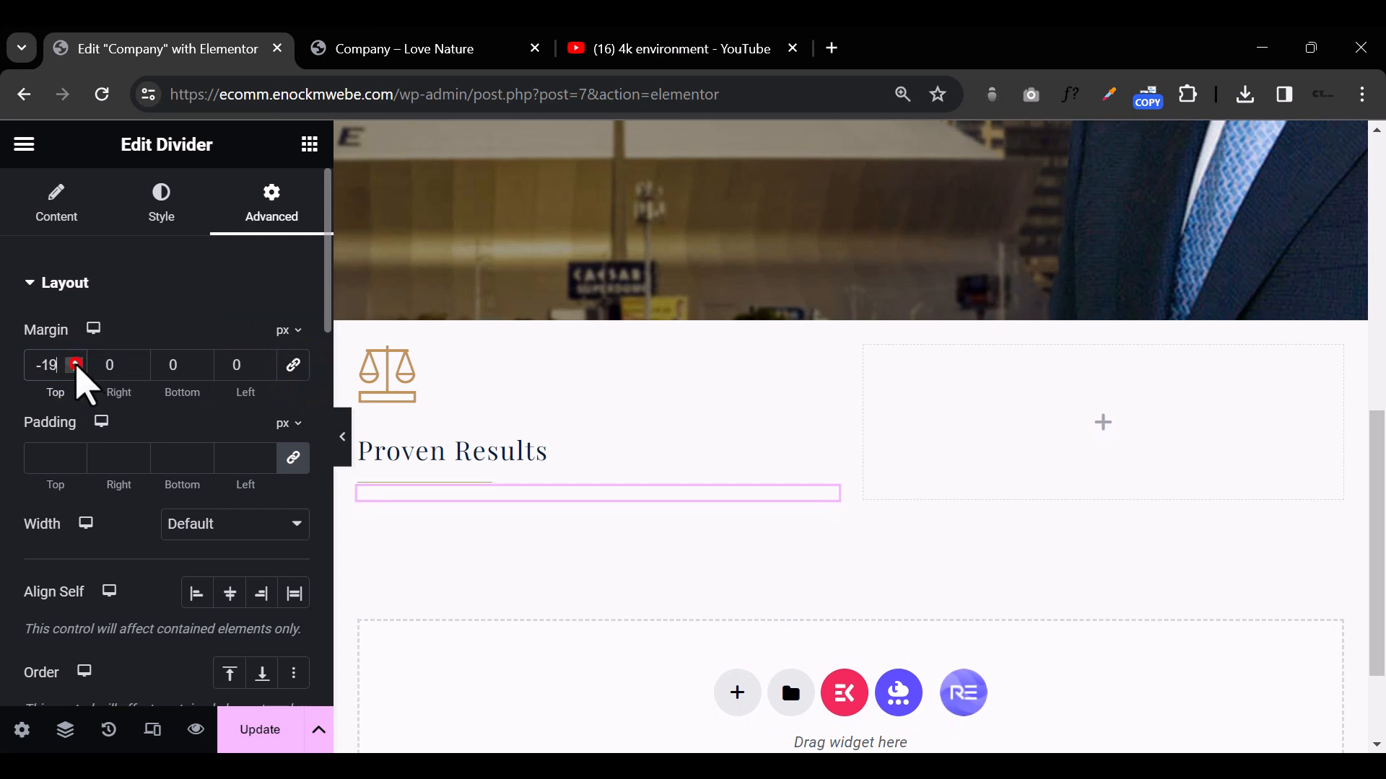
click(75, 360)
click(74, 360)
click(75, 360)
click(74, 360)
Step: Save the Proven Results heading's typography as a new global font named Playfair
click(309, 143)
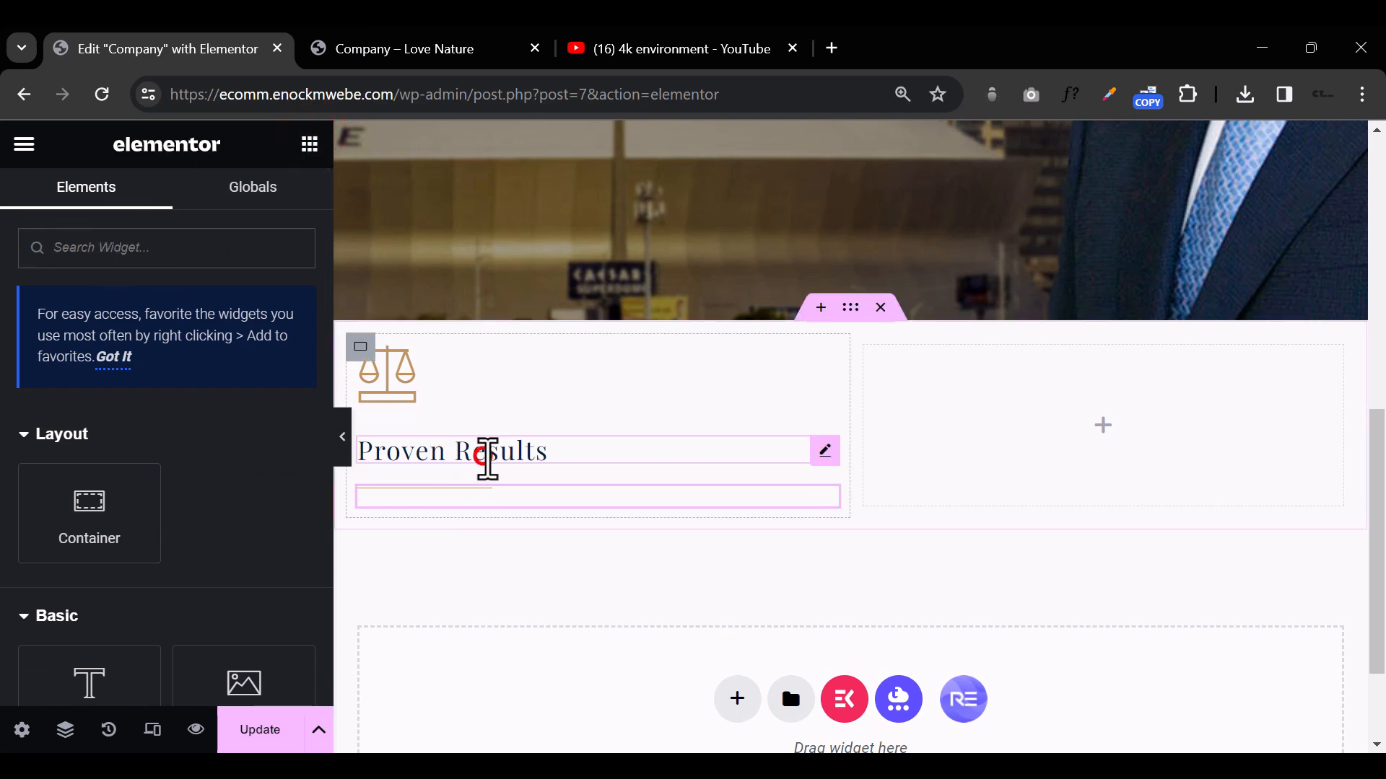
click(488, 458)
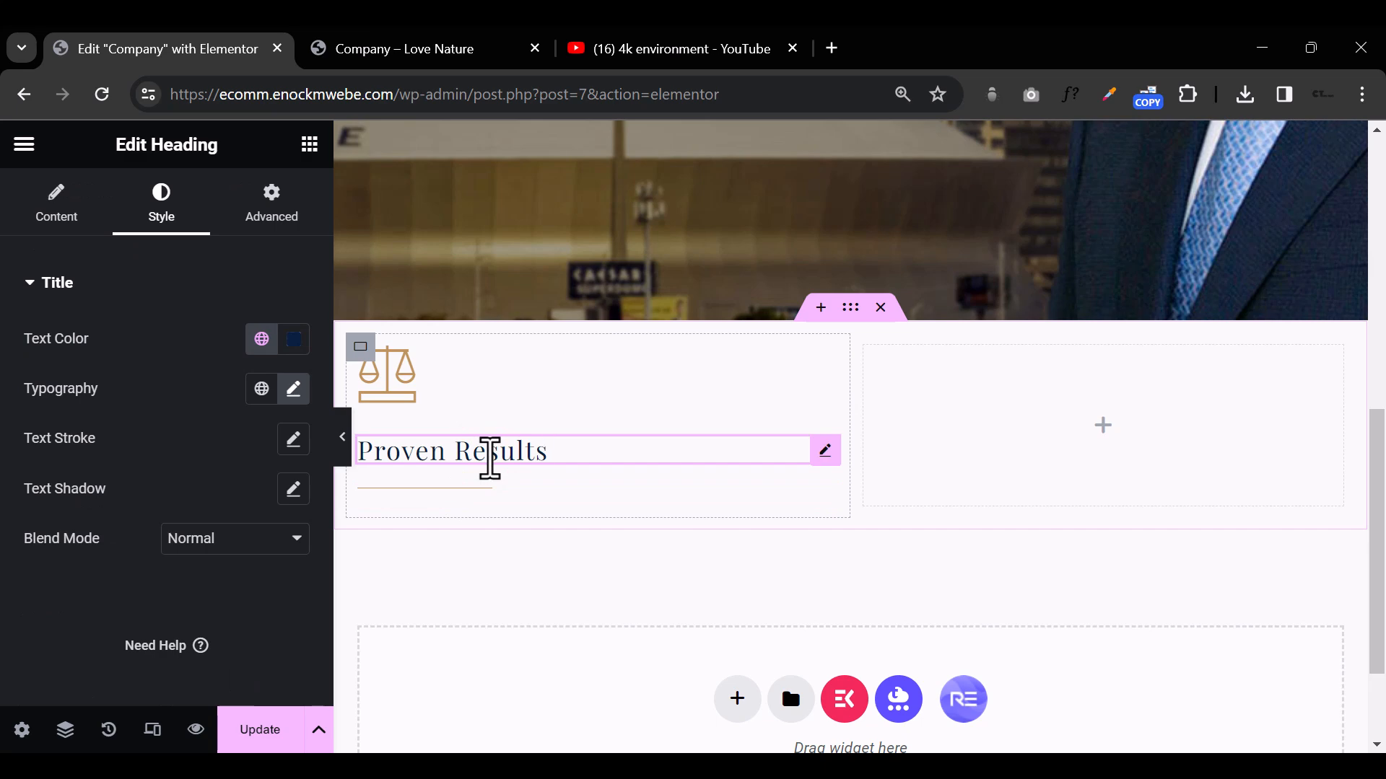
click(478, 441)
click(824, 456)
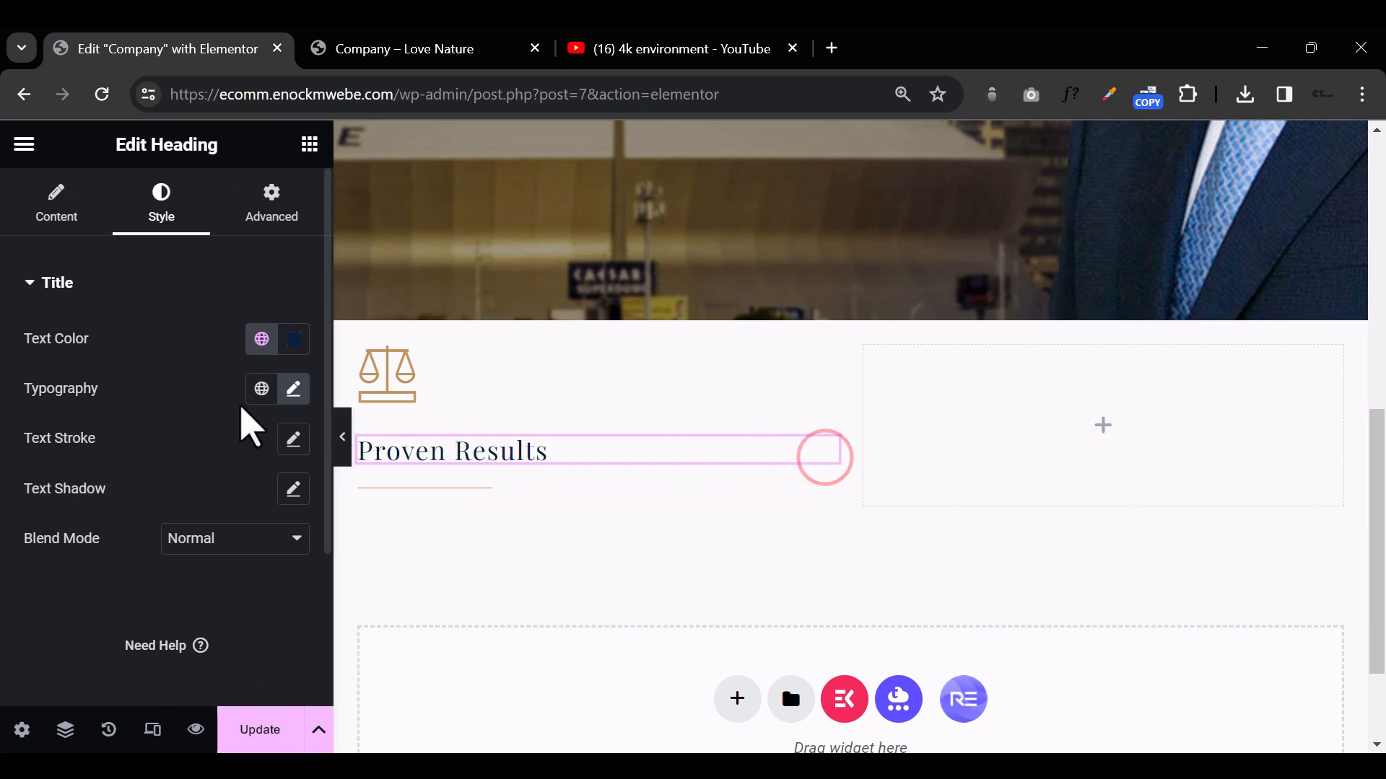
click(292, 390)
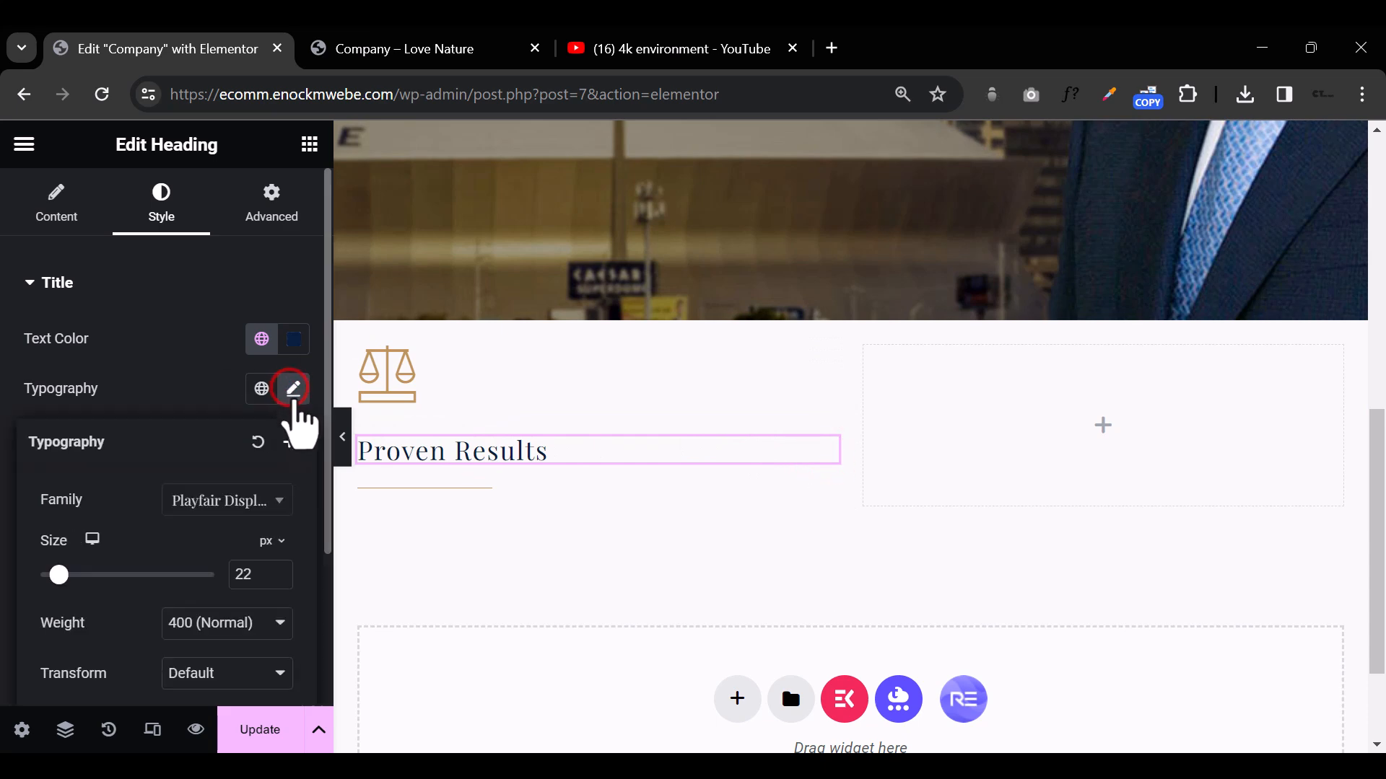
click(289, 442)
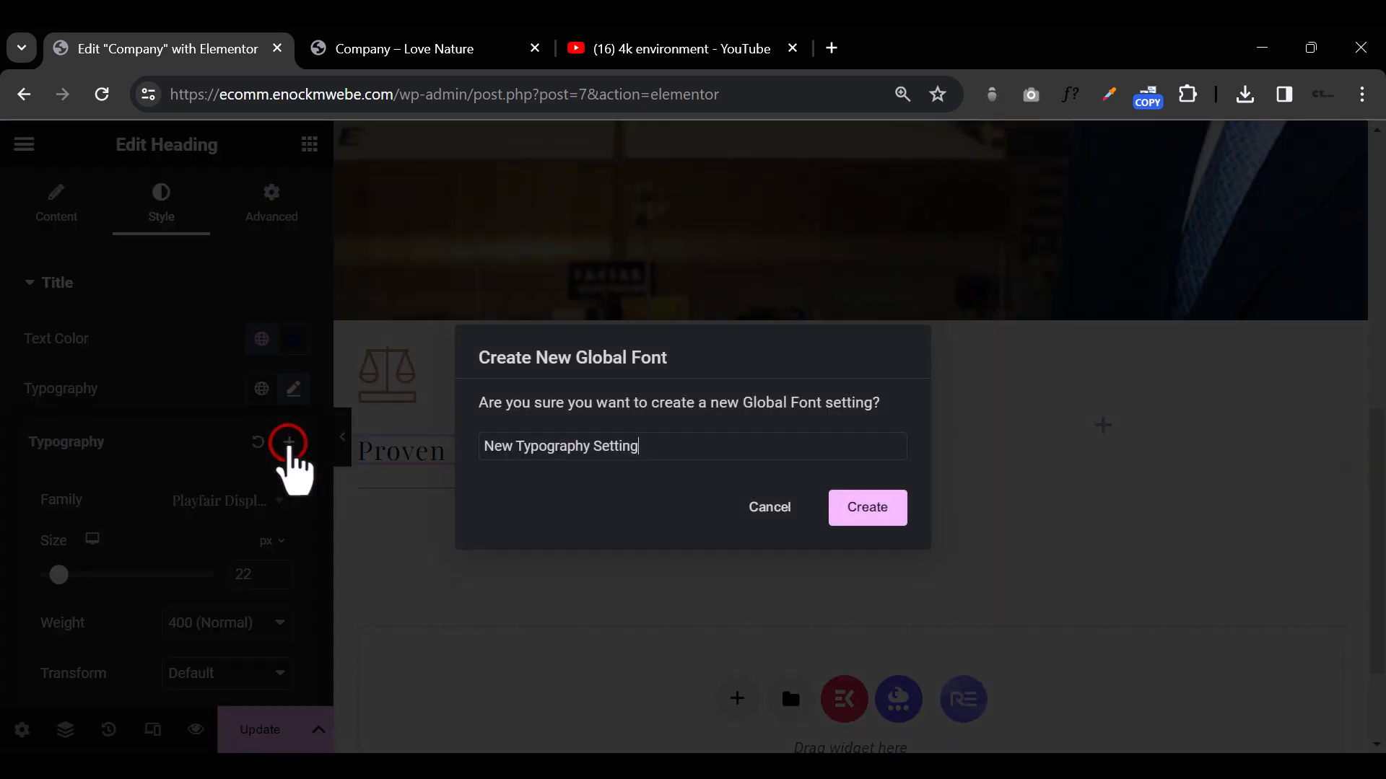
triple_click(568, 449)
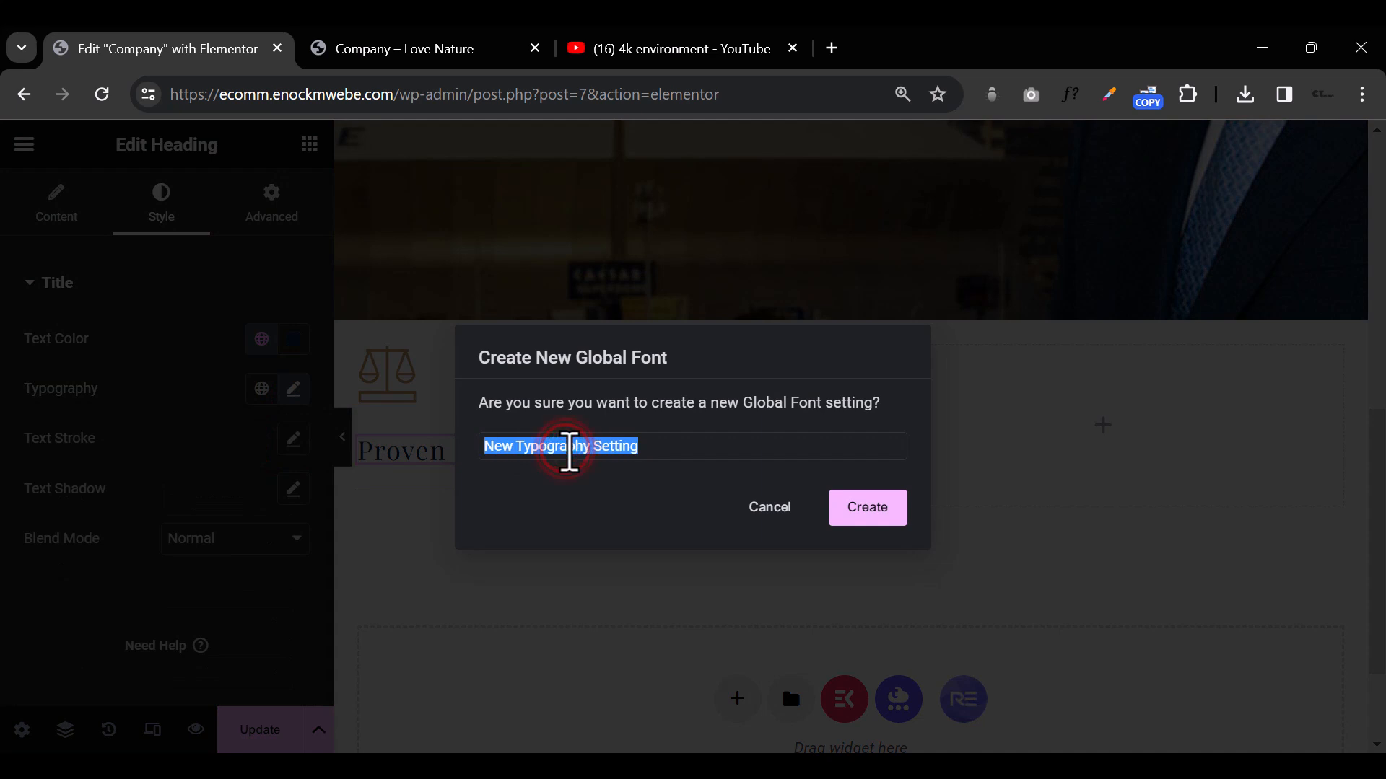
text(Playfa)
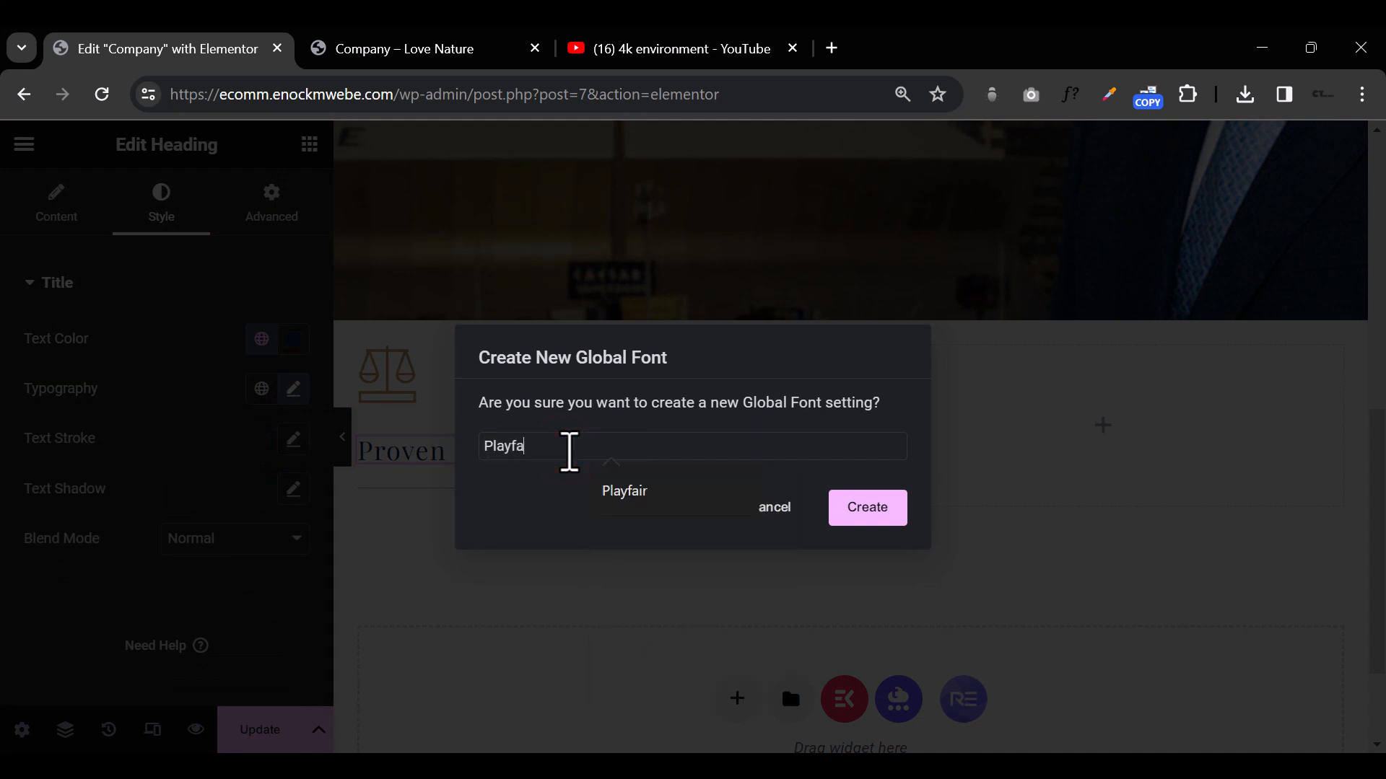
click(862, 514)
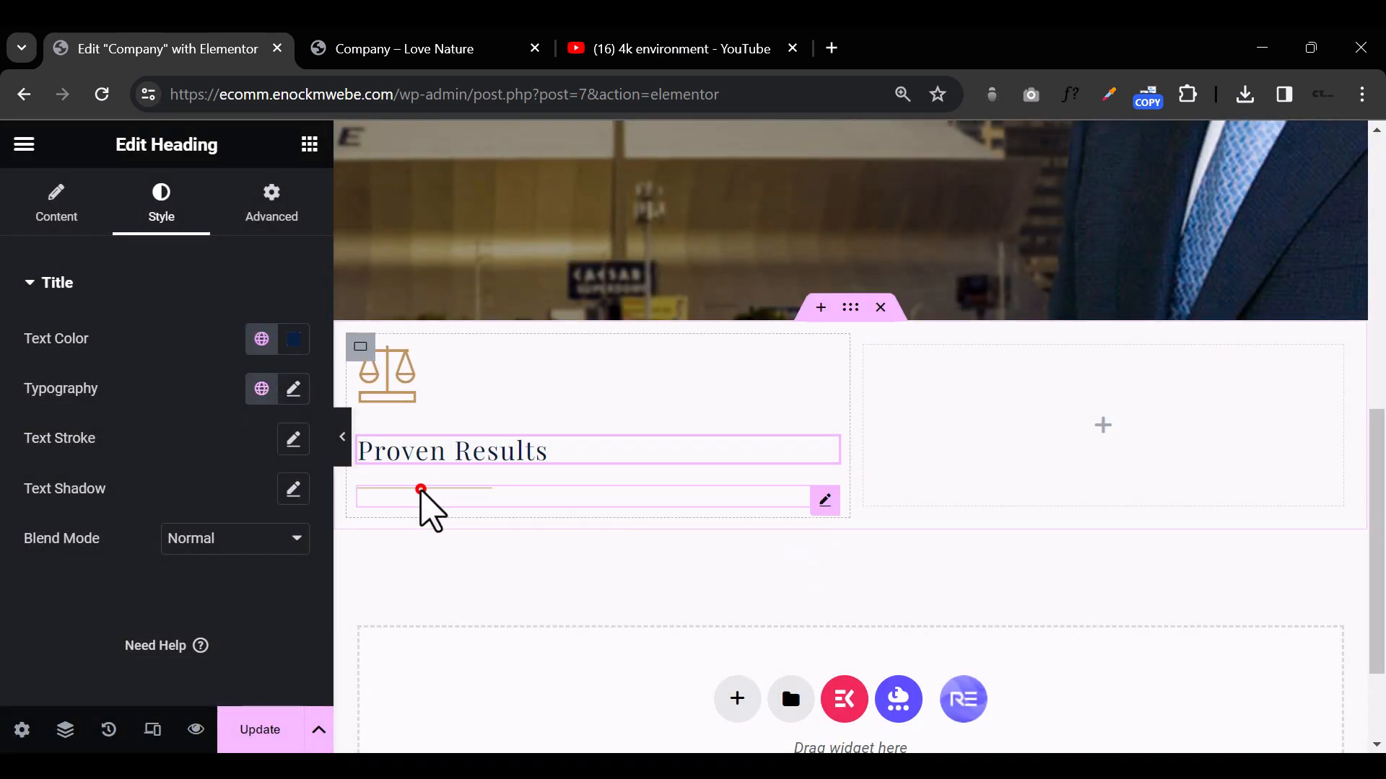
Step: Add a Text Editor widget below the divider reading "We get our clients nearly 4x the state average. We don't get paid unless you get paid"
click(420, 489)
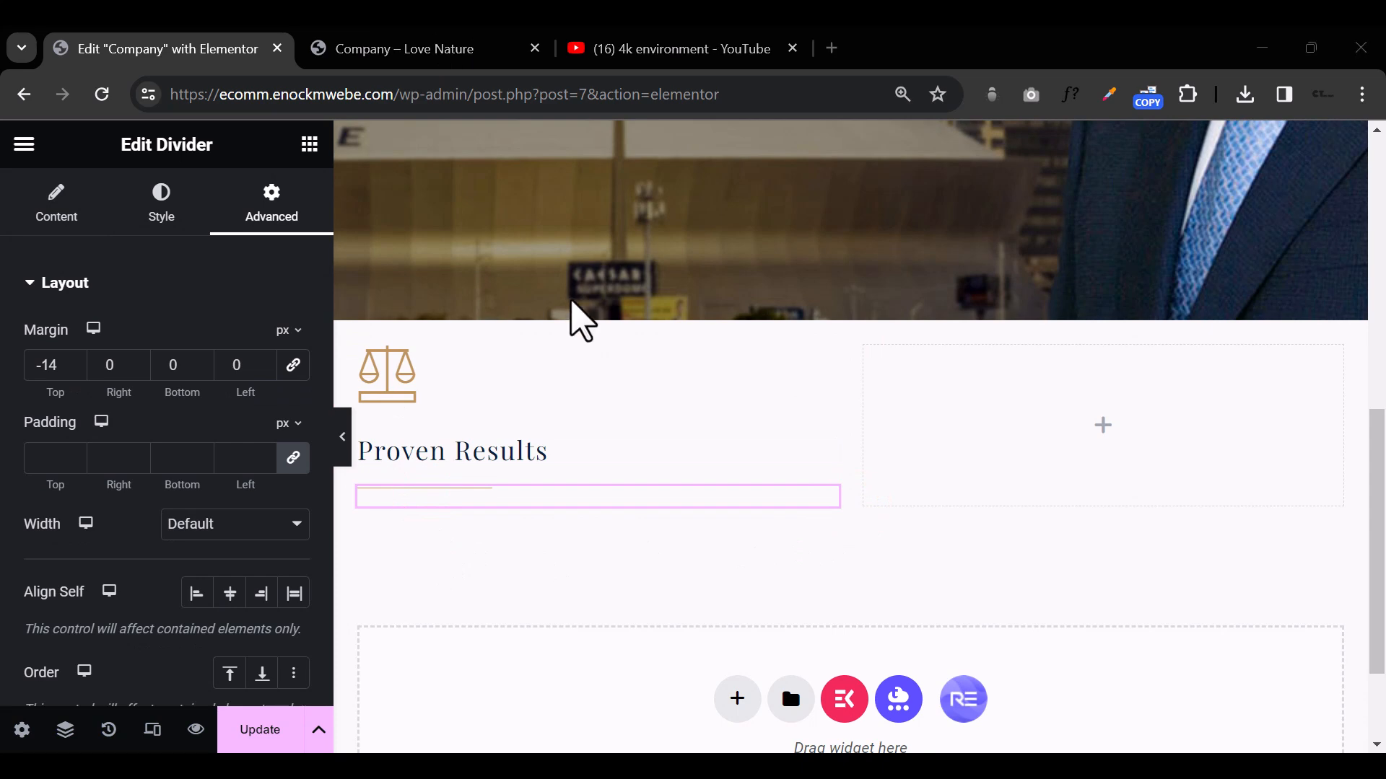
click(310, 143)
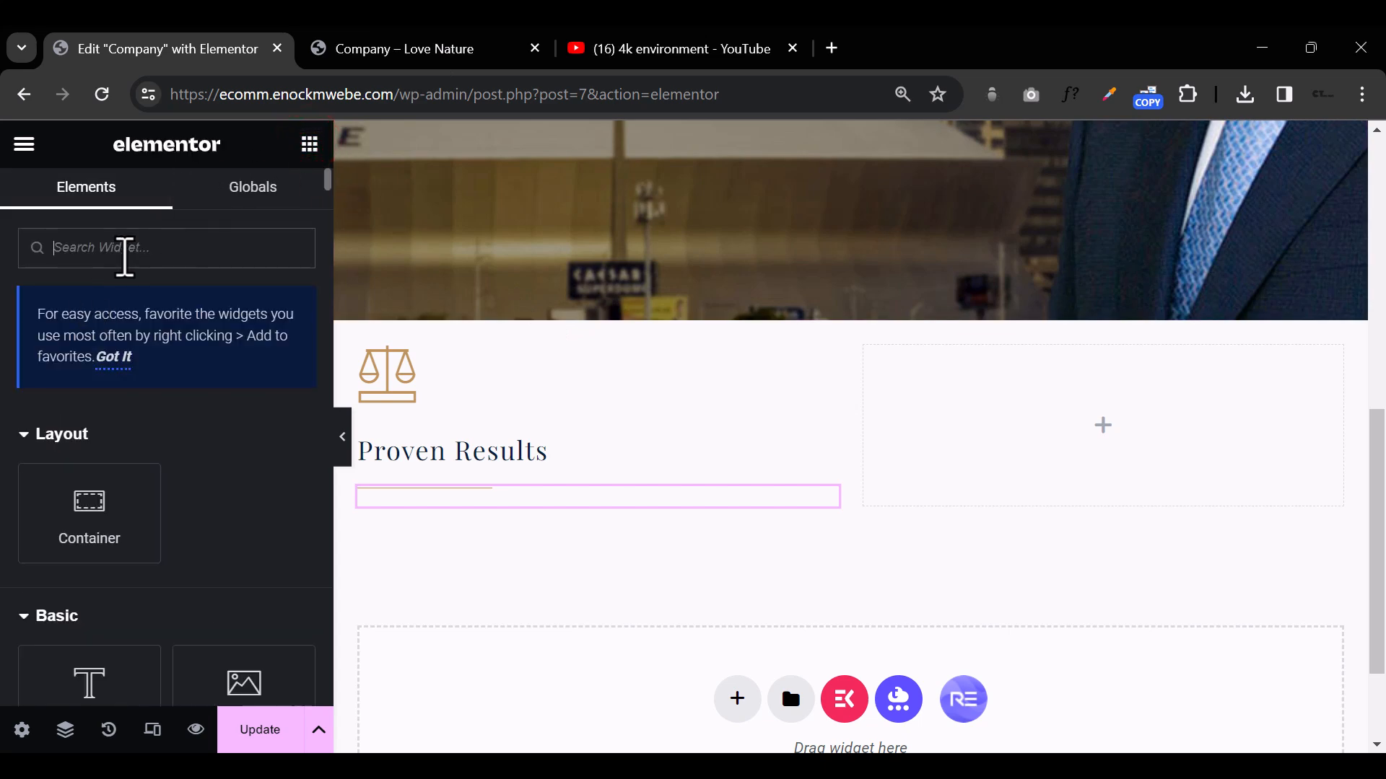
text(text)
scroll(111, 484, down, 1)
scroll(145, 534, up, 1)
drag(248, 458, 490, 506)
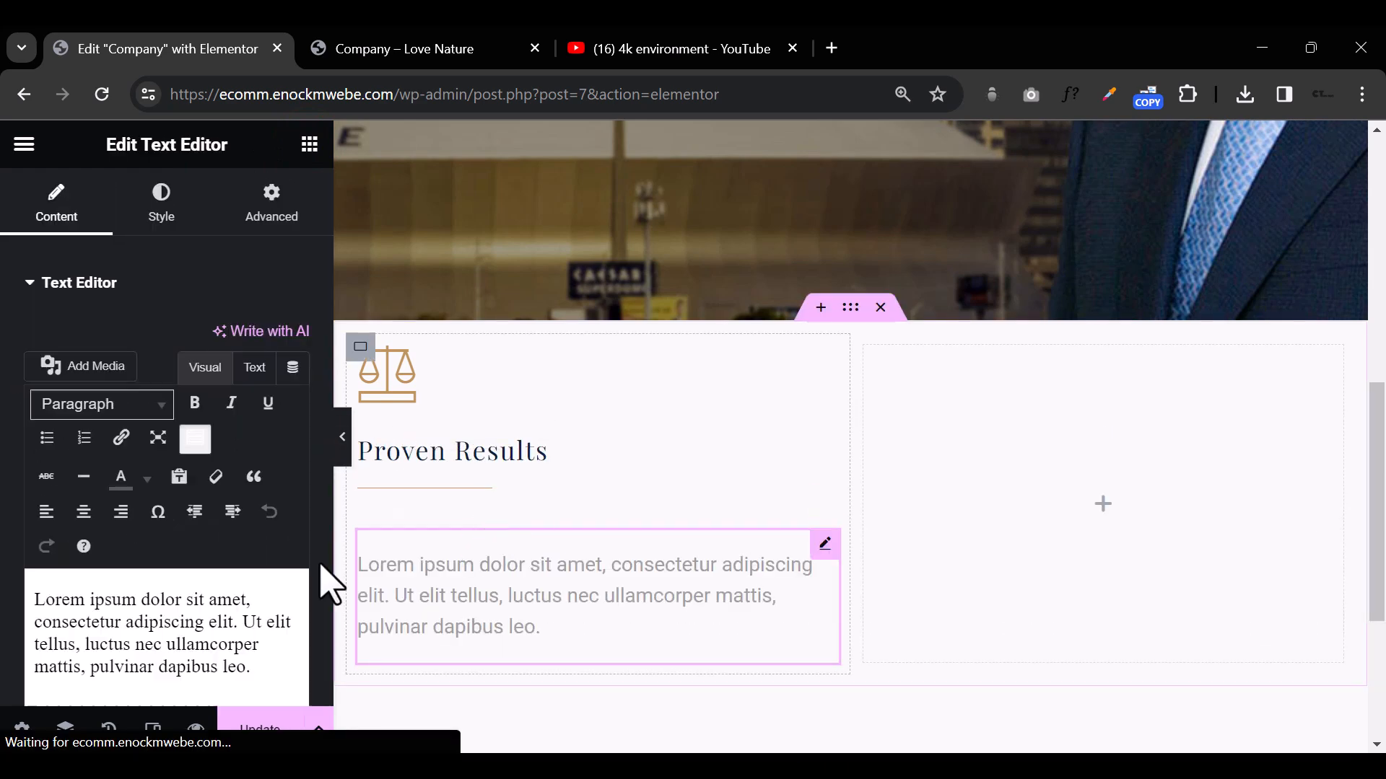
triple_click(91, 613)
text(We get our clients nearly 4x the state average. We don’t get paid unless you get paid)
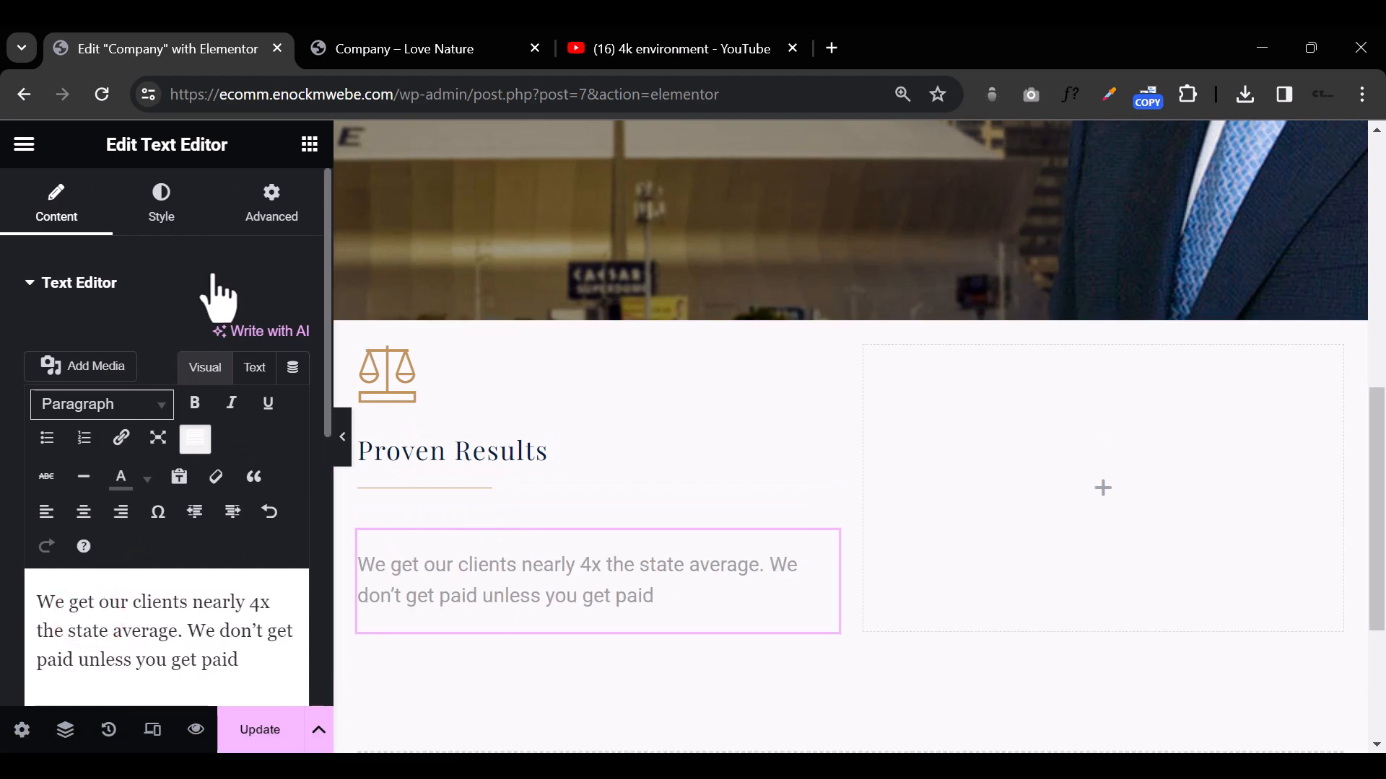
Step: Apply the global Monteserrat typography to the paragraph below the divider and give it a custom black text color
click(166, 215)
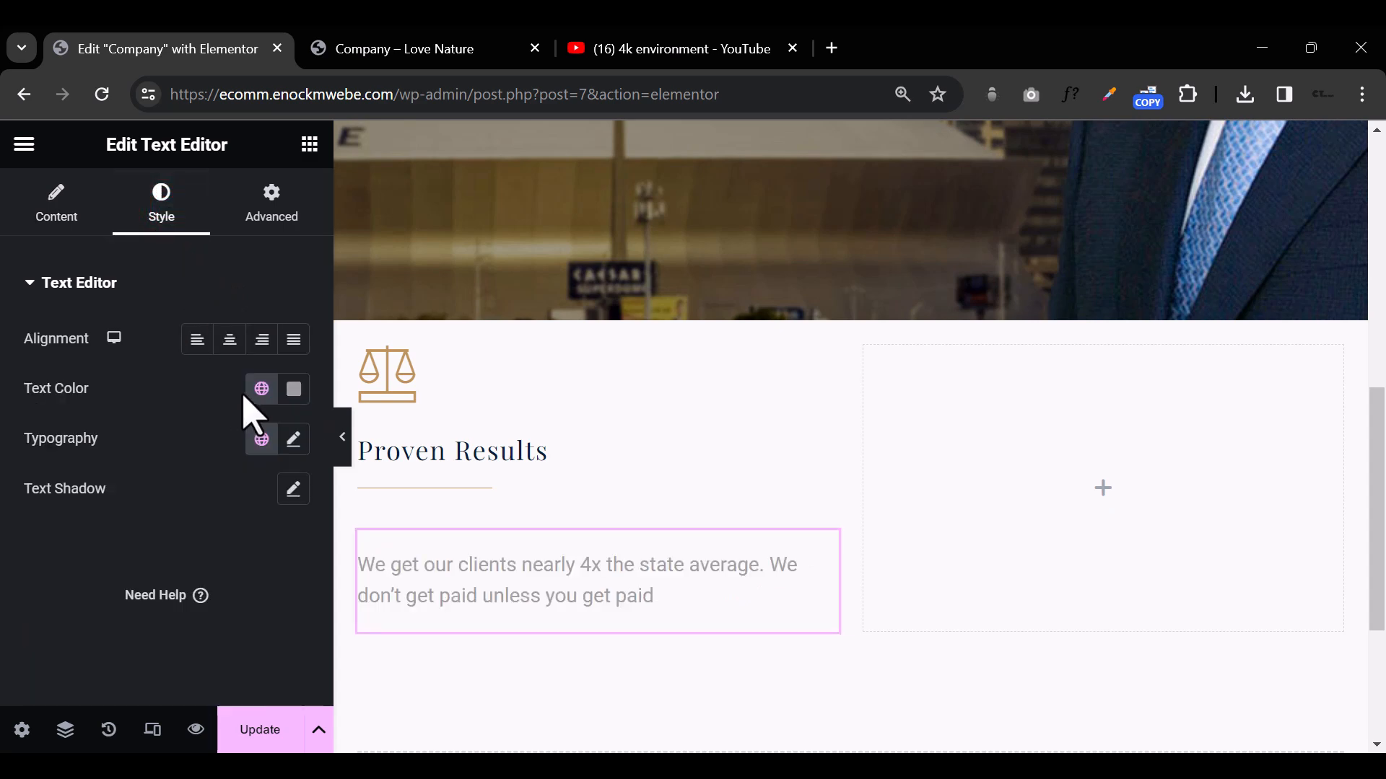
click(261, 439)
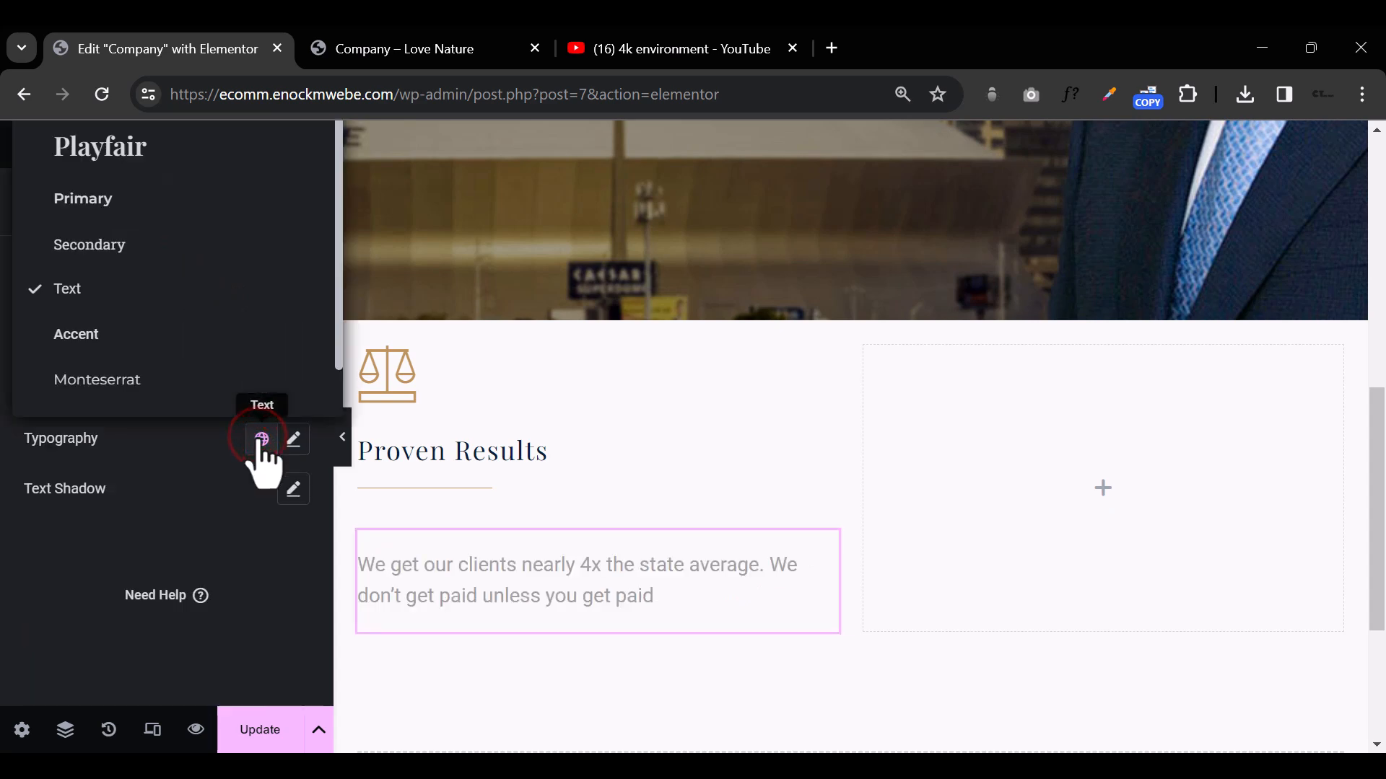
click(180, 375)
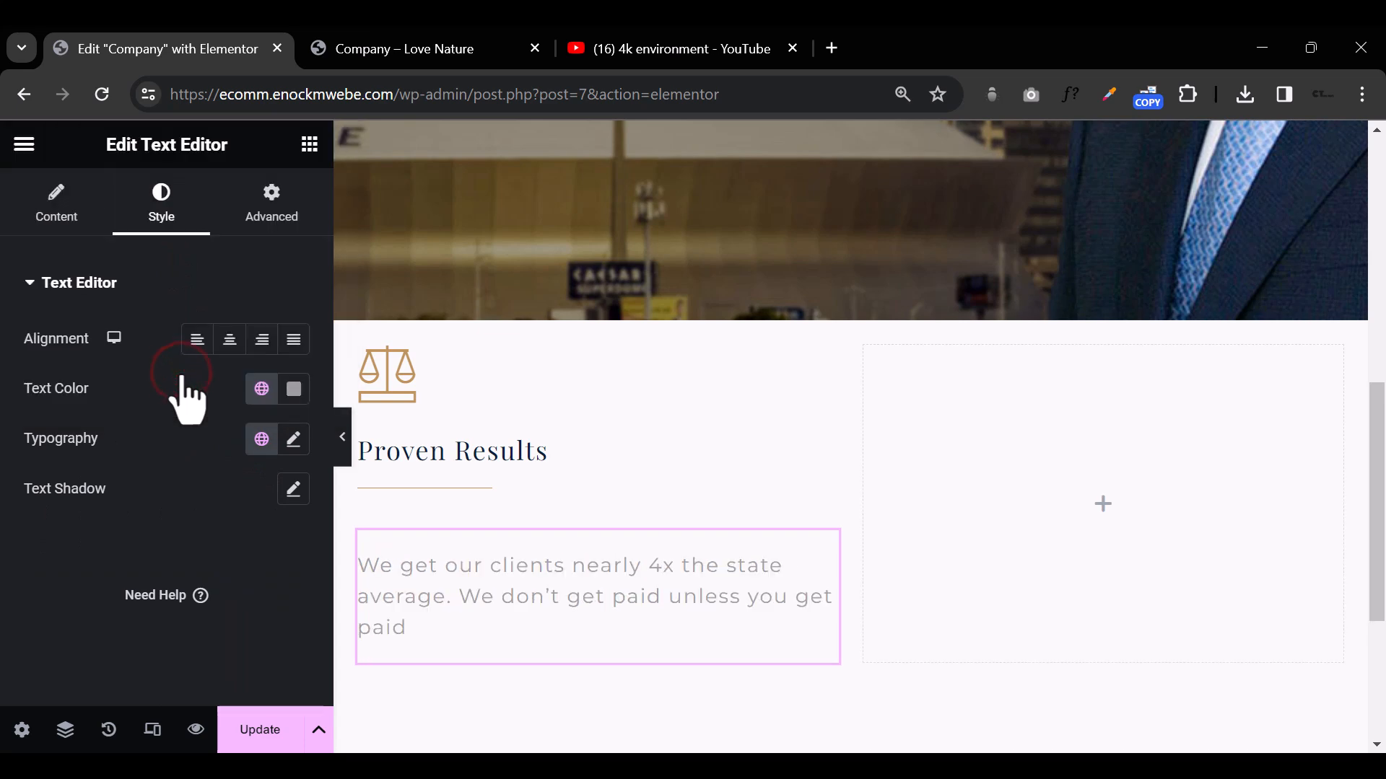
click(505, 572)
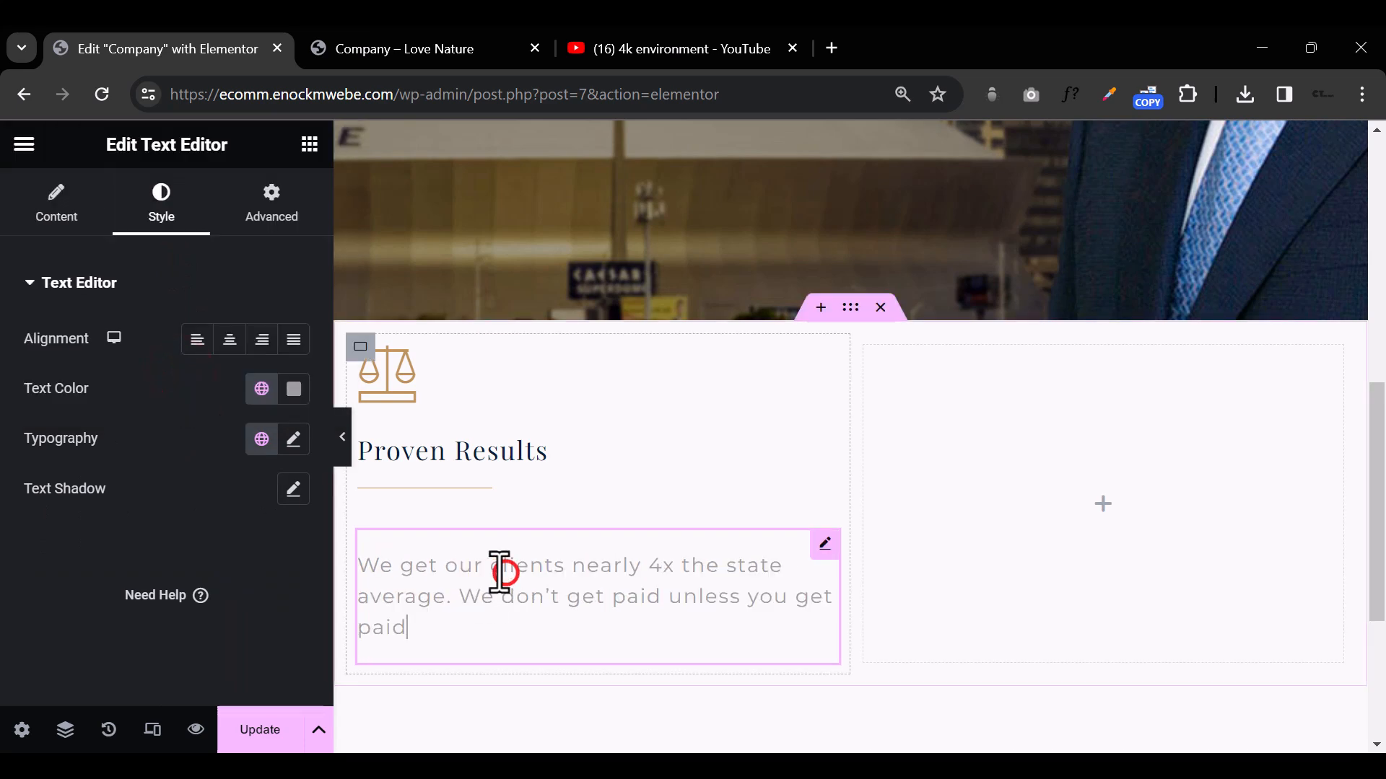
click(293, 389)
drag(423, 387, 325, 603)
click(525, 643)
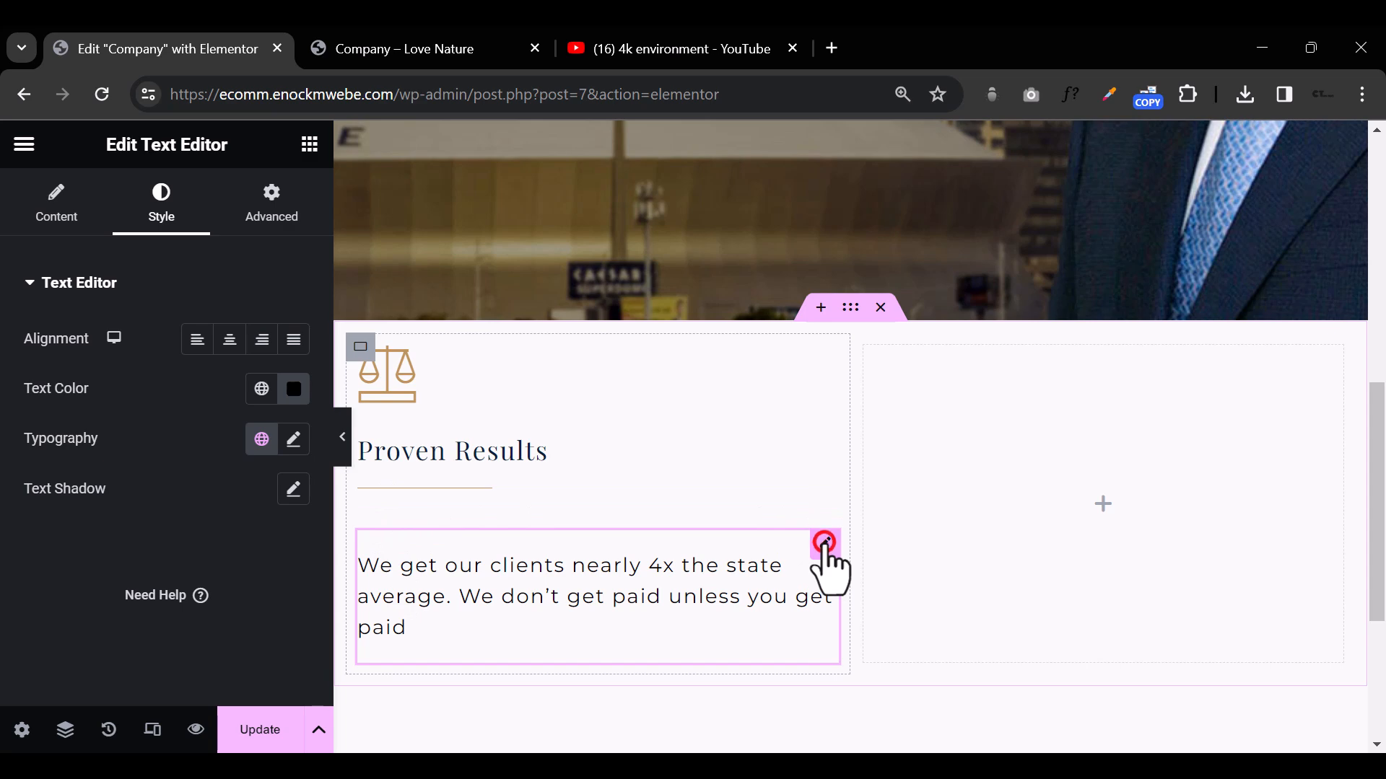
Step: Unlink the paragraph's margin values, set its top margin to -36 px, and preview the section without the editing panel
click(281, 210)
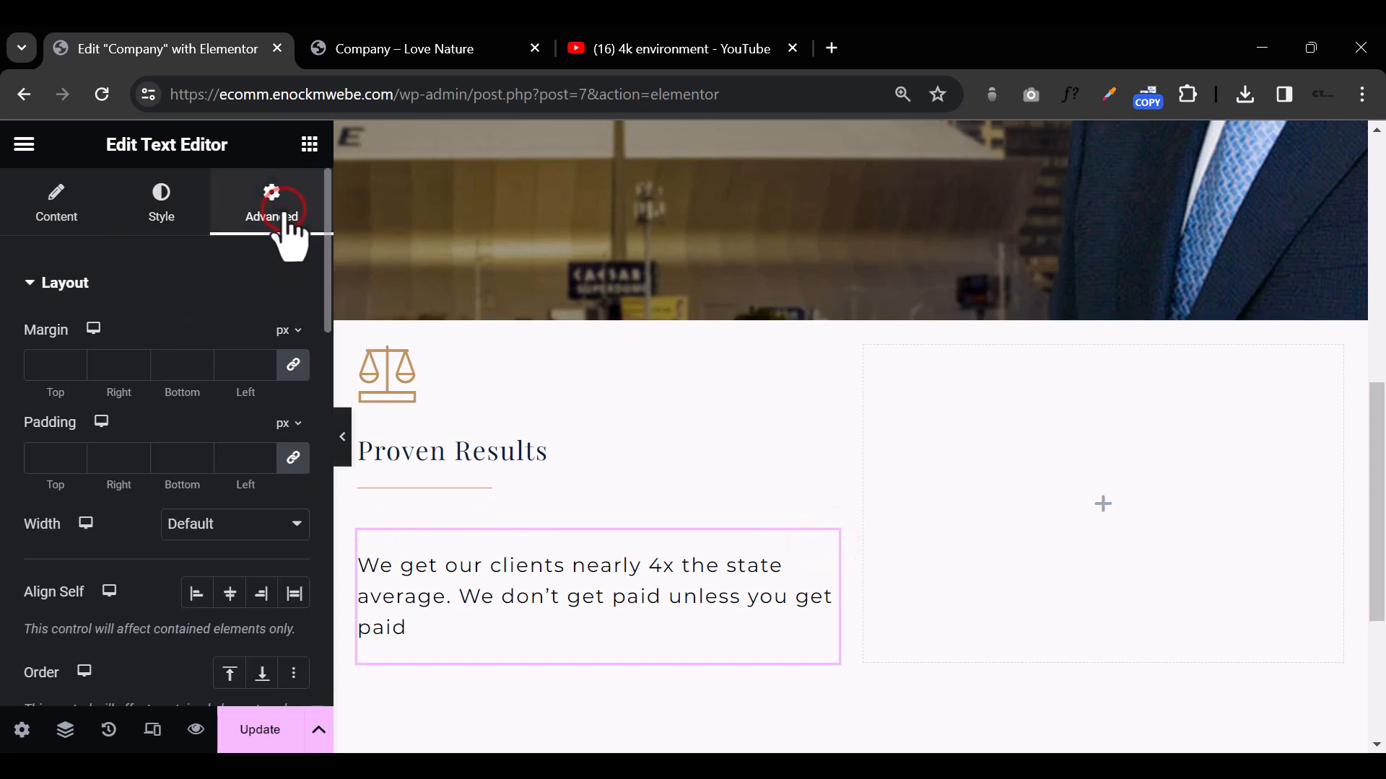
click(289, 363)
click(71, 371)
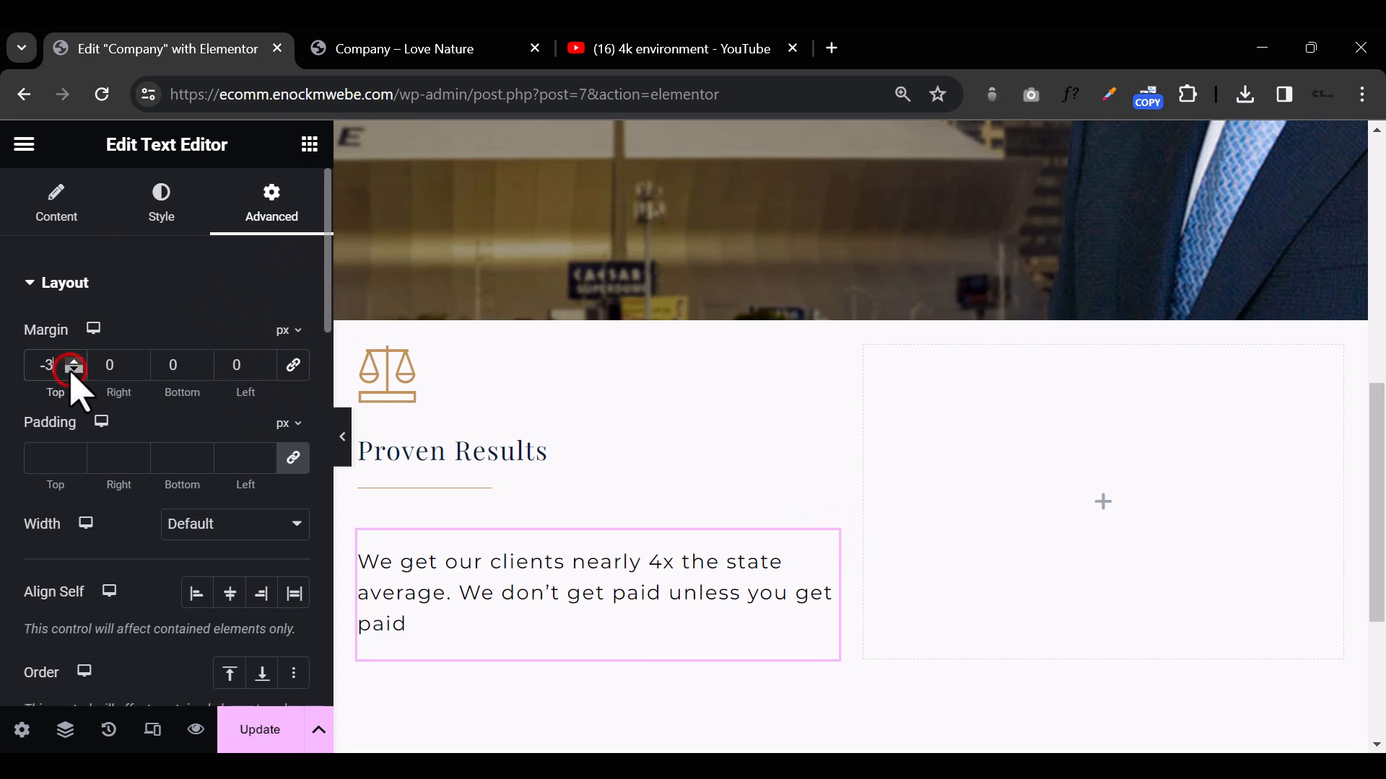
drag(72, 371, 72, 371)
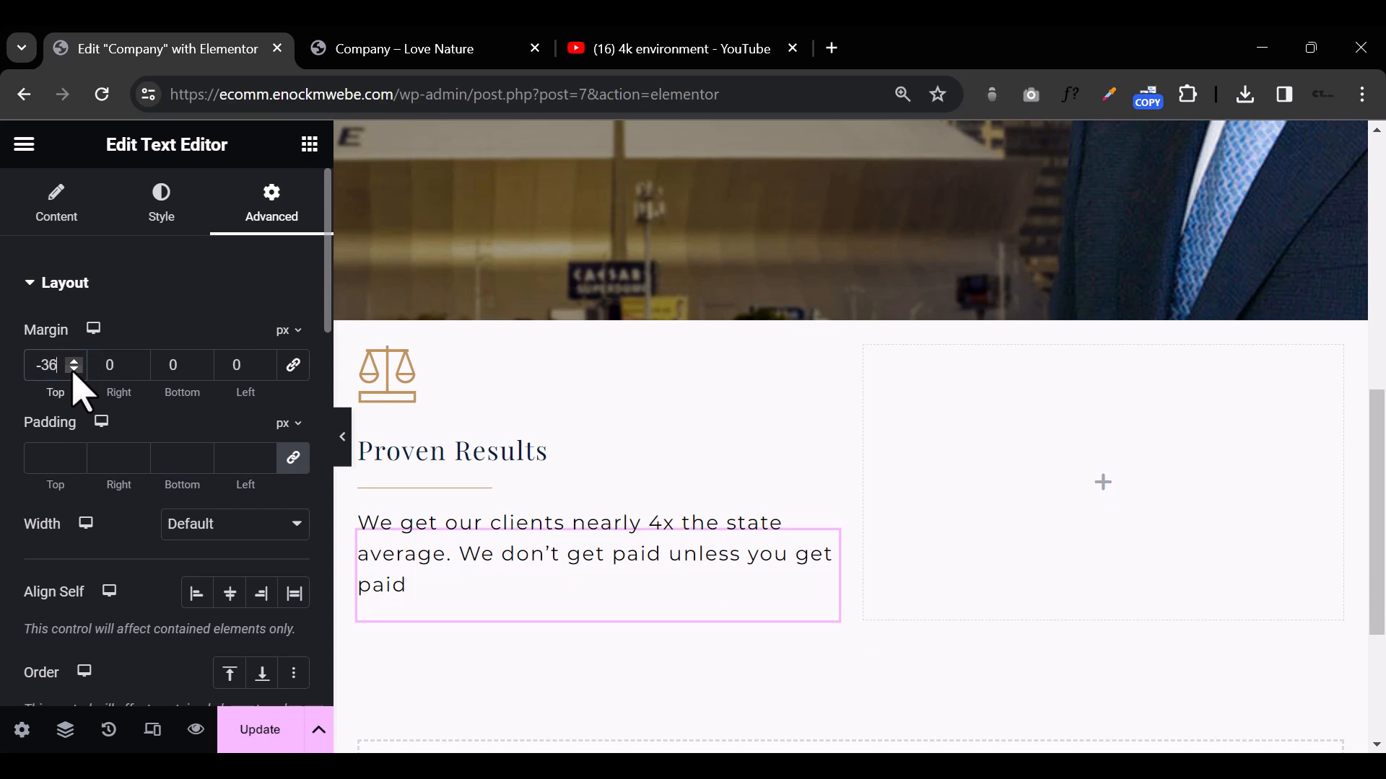
click(342, 437)
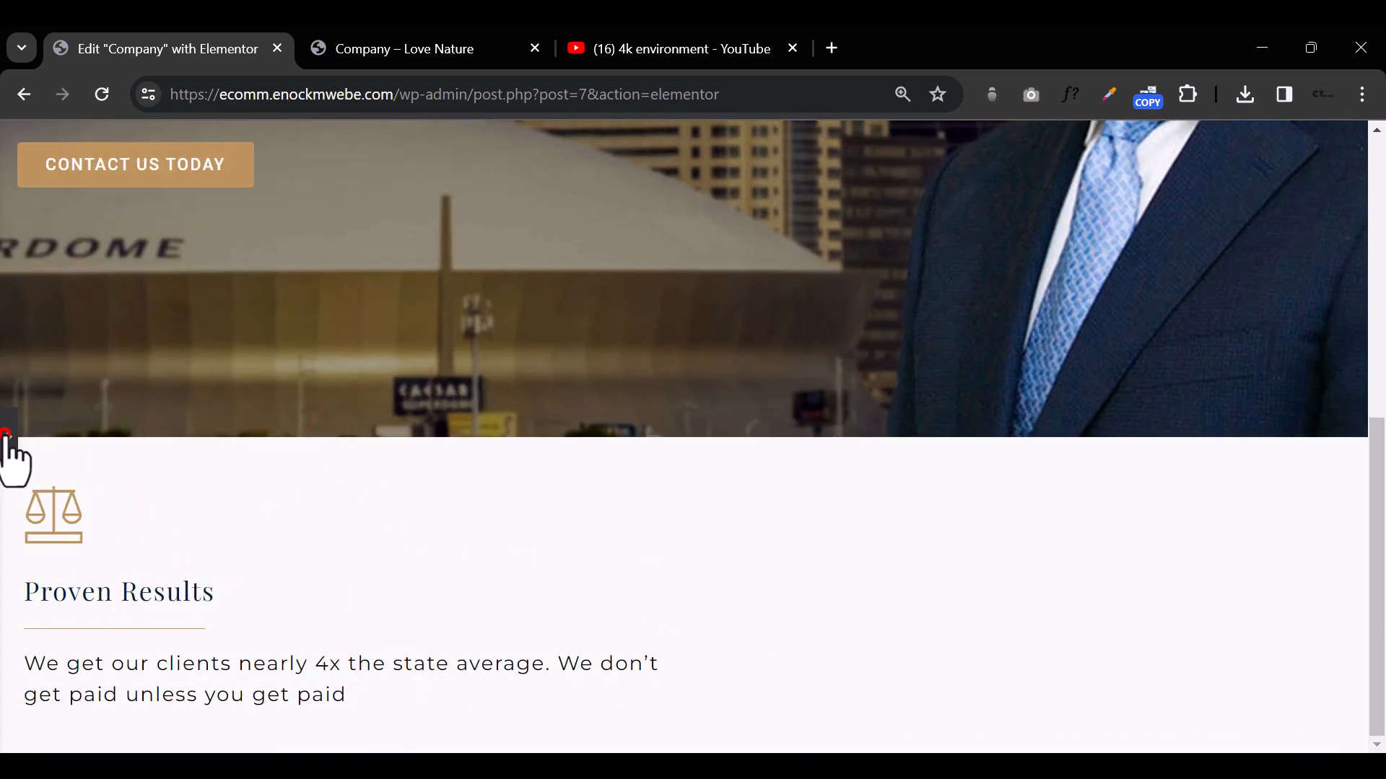
click(7, 440)
click(524, 616)
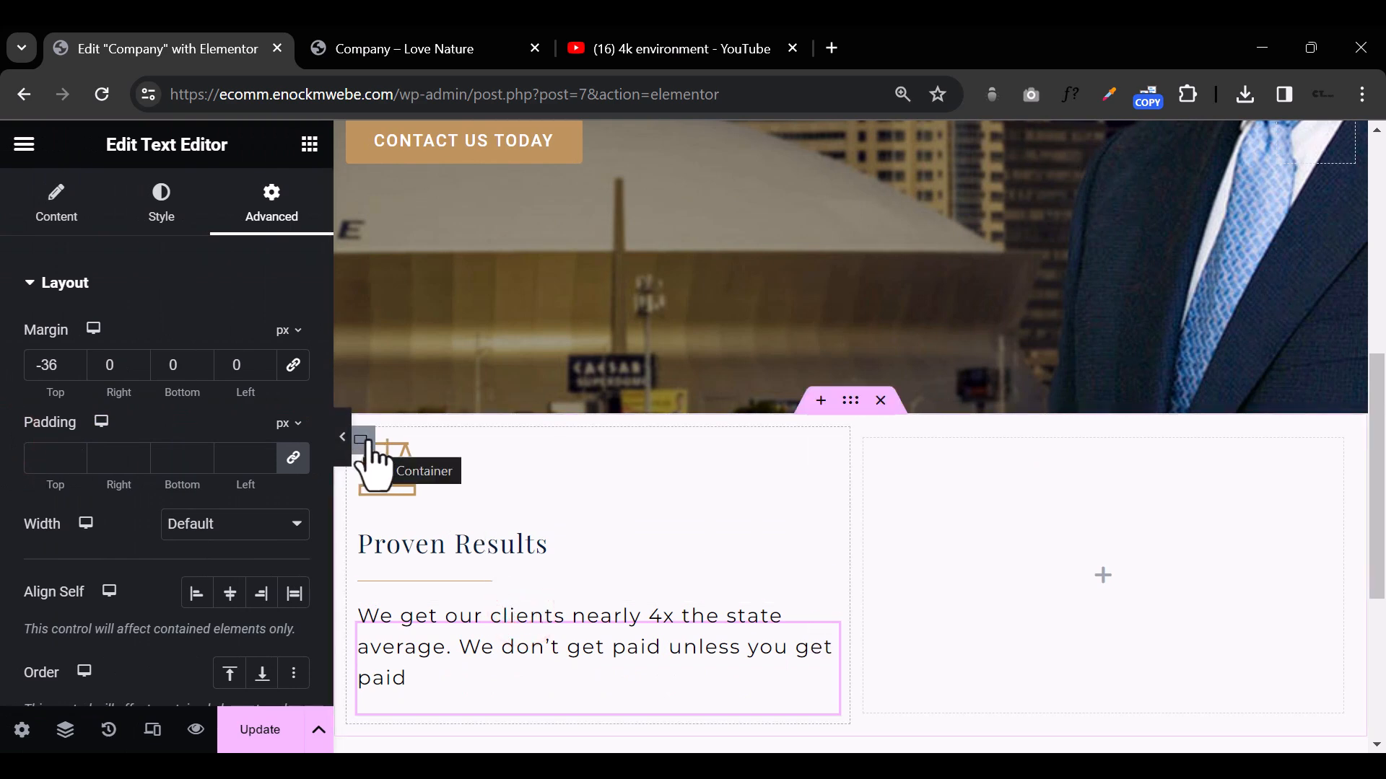
Step: Duplicate the Proven Results container twice to get three matching columns in the section
right_click(365, 449)
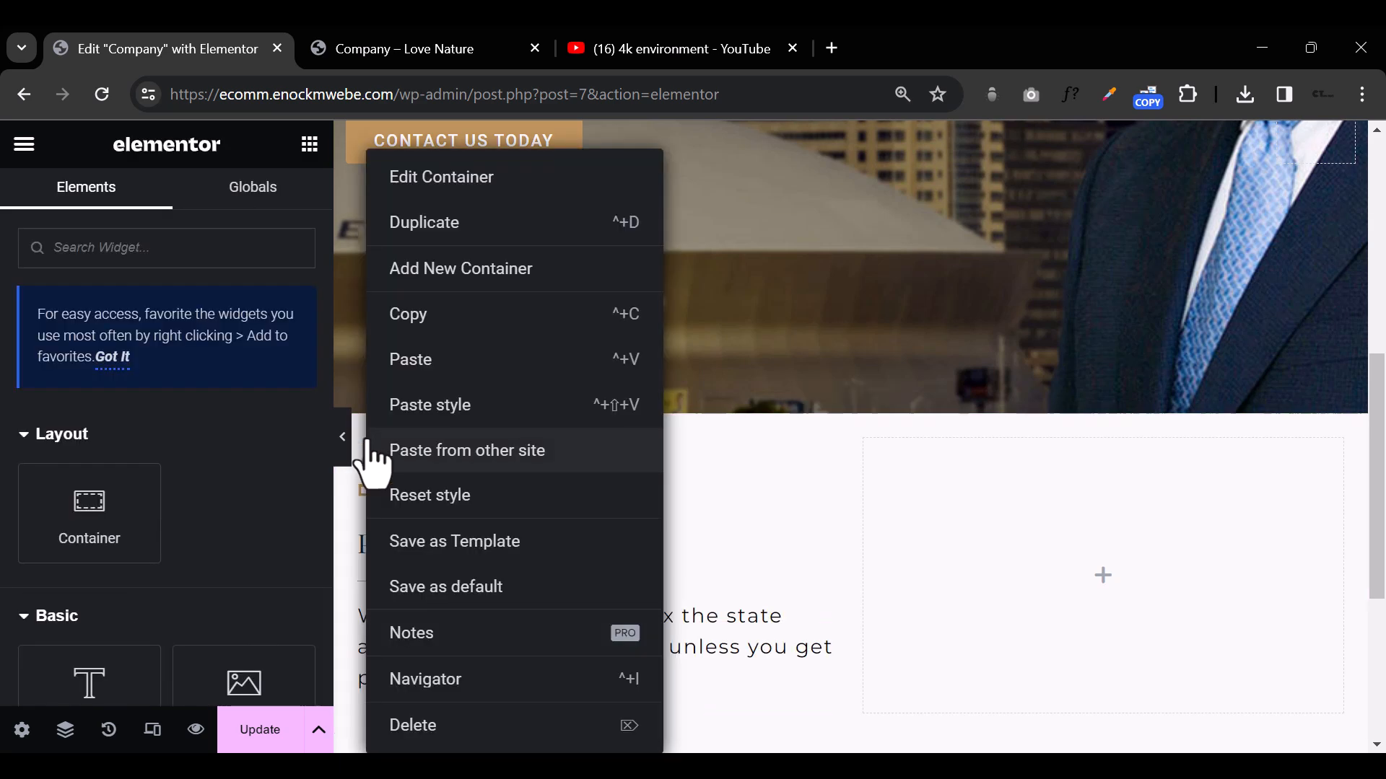
click(452, 223)
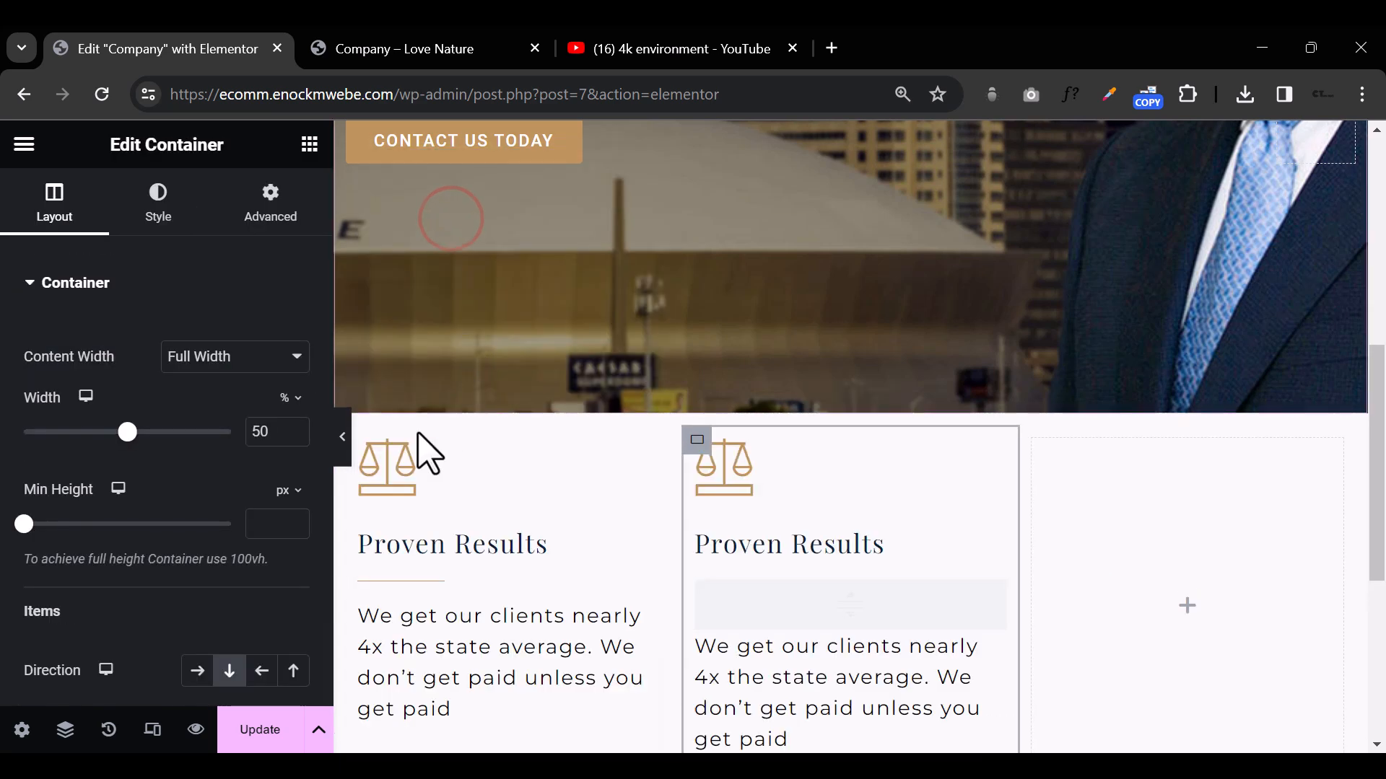
right_click(377, 437)
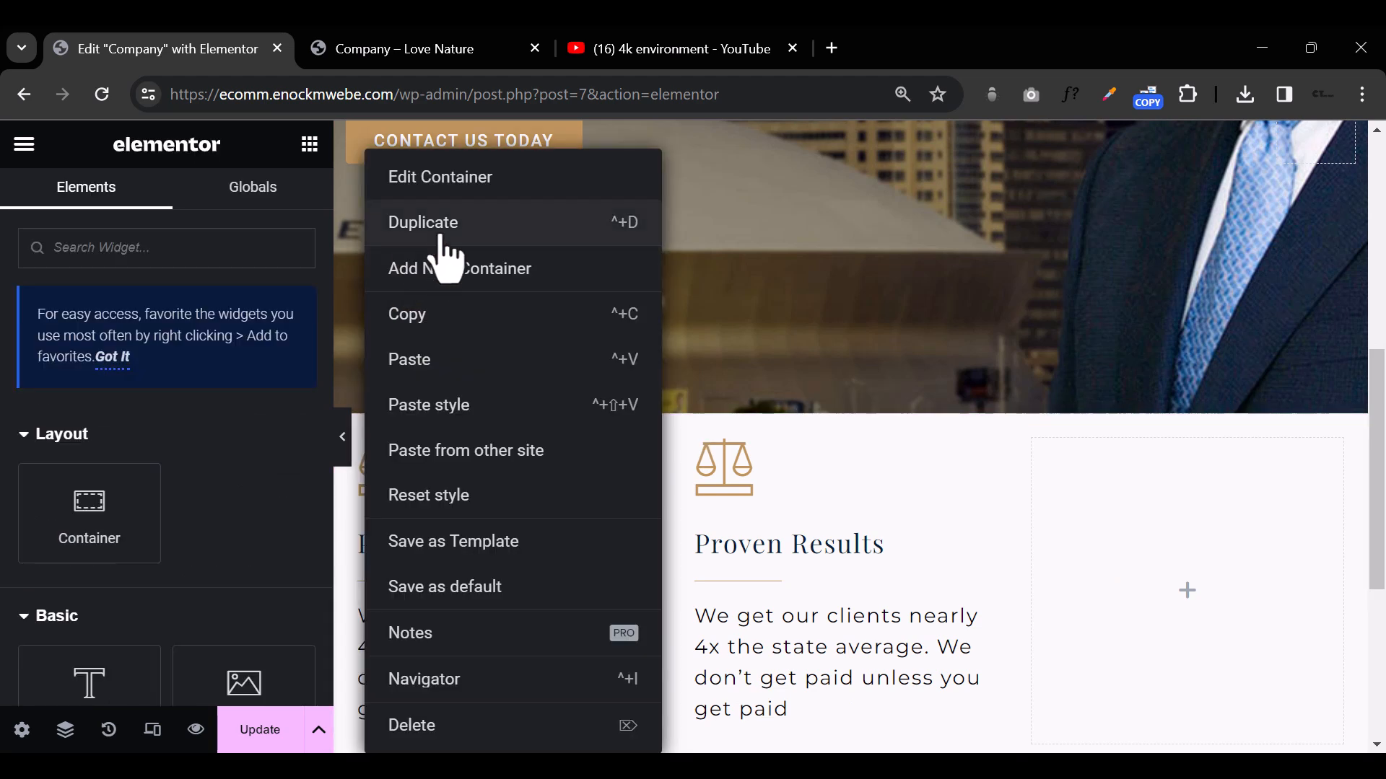
click(442, 228)
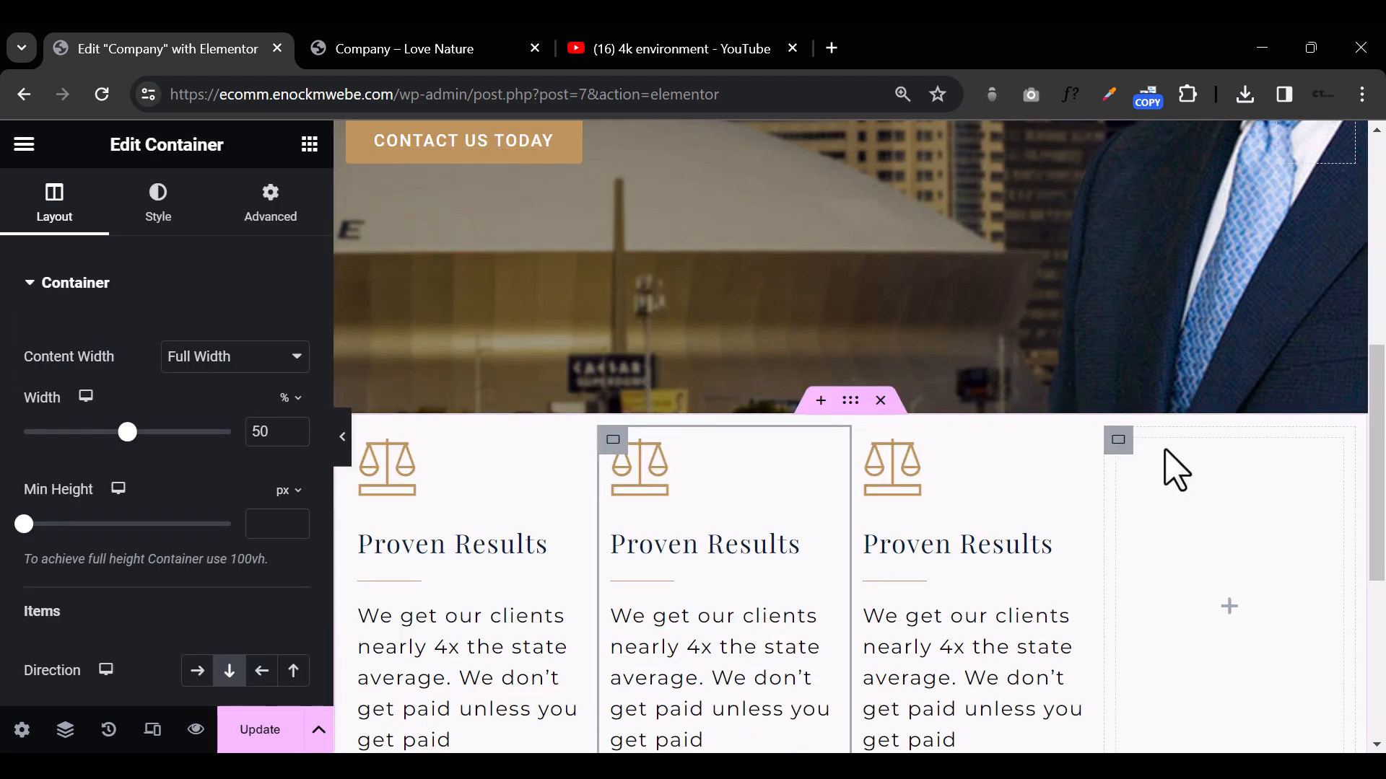
Step: Delete the empty fourth column and give the middle Proven Results column a classic background in the global Blue color
right_click(1119, 441)
click(1175, 727)
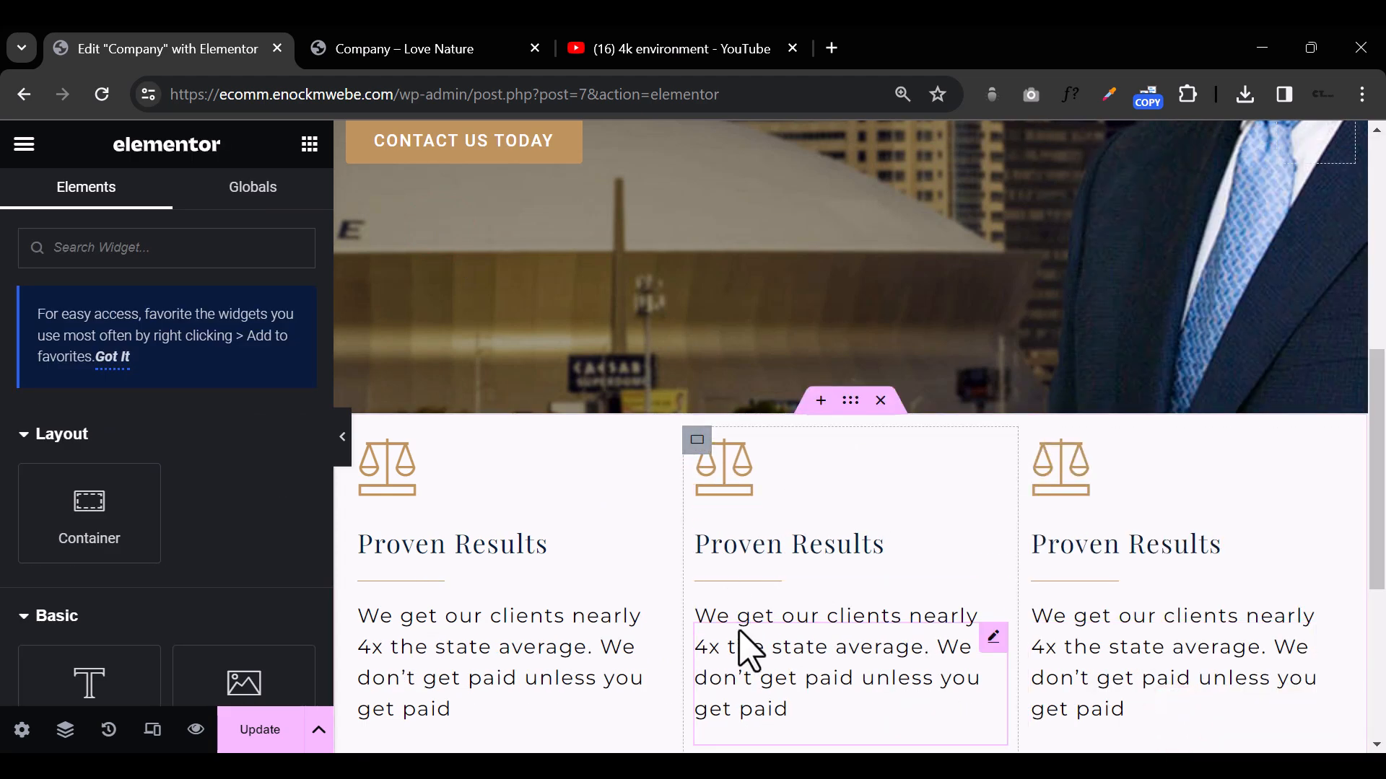
click(693, 438)
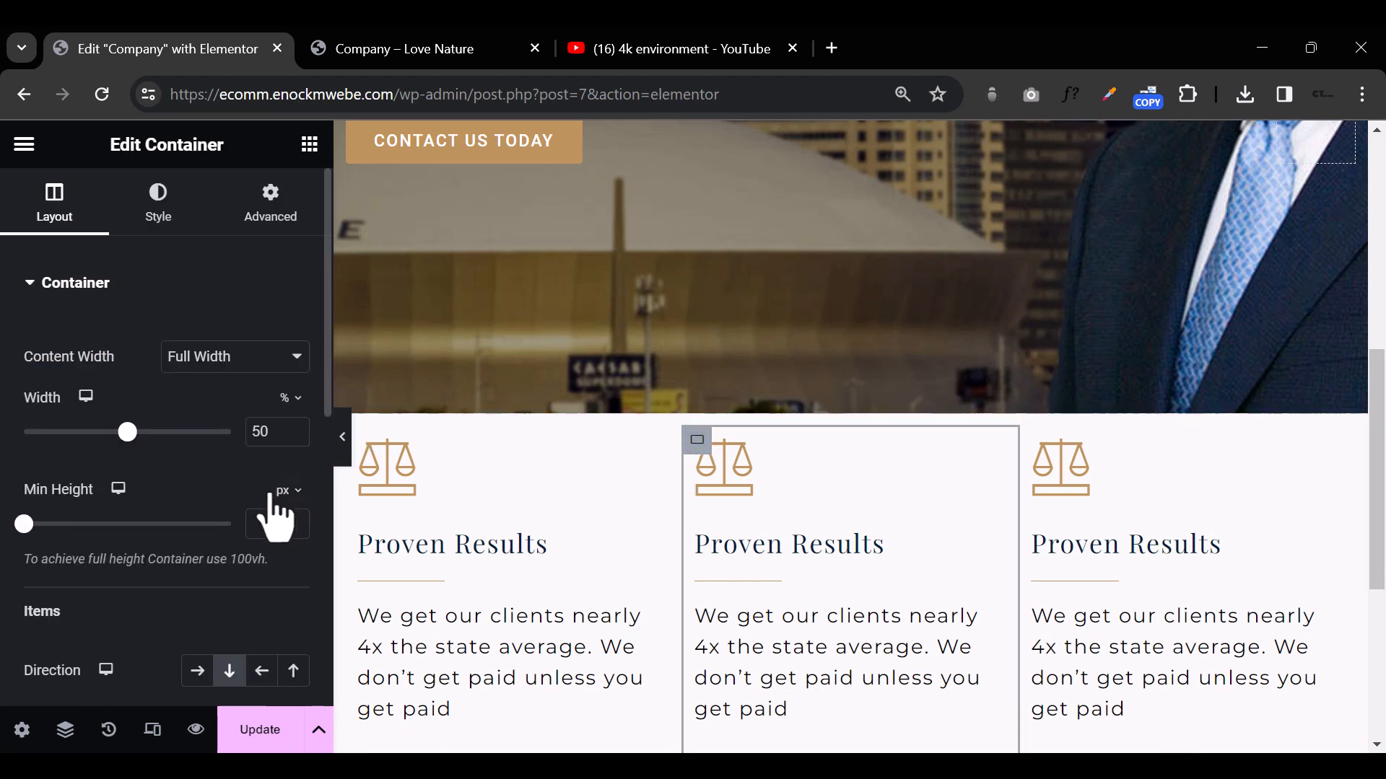
click(156, 220)
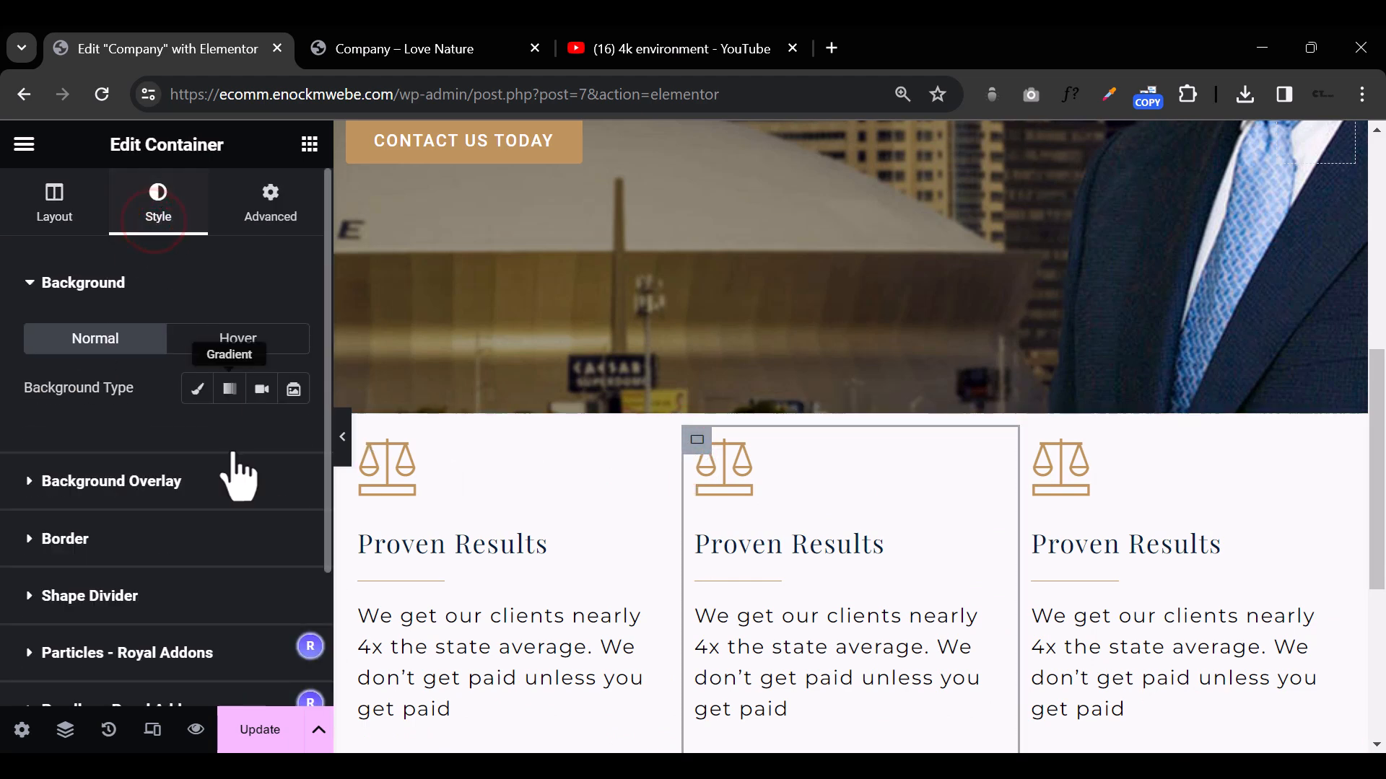
click(197, 393)
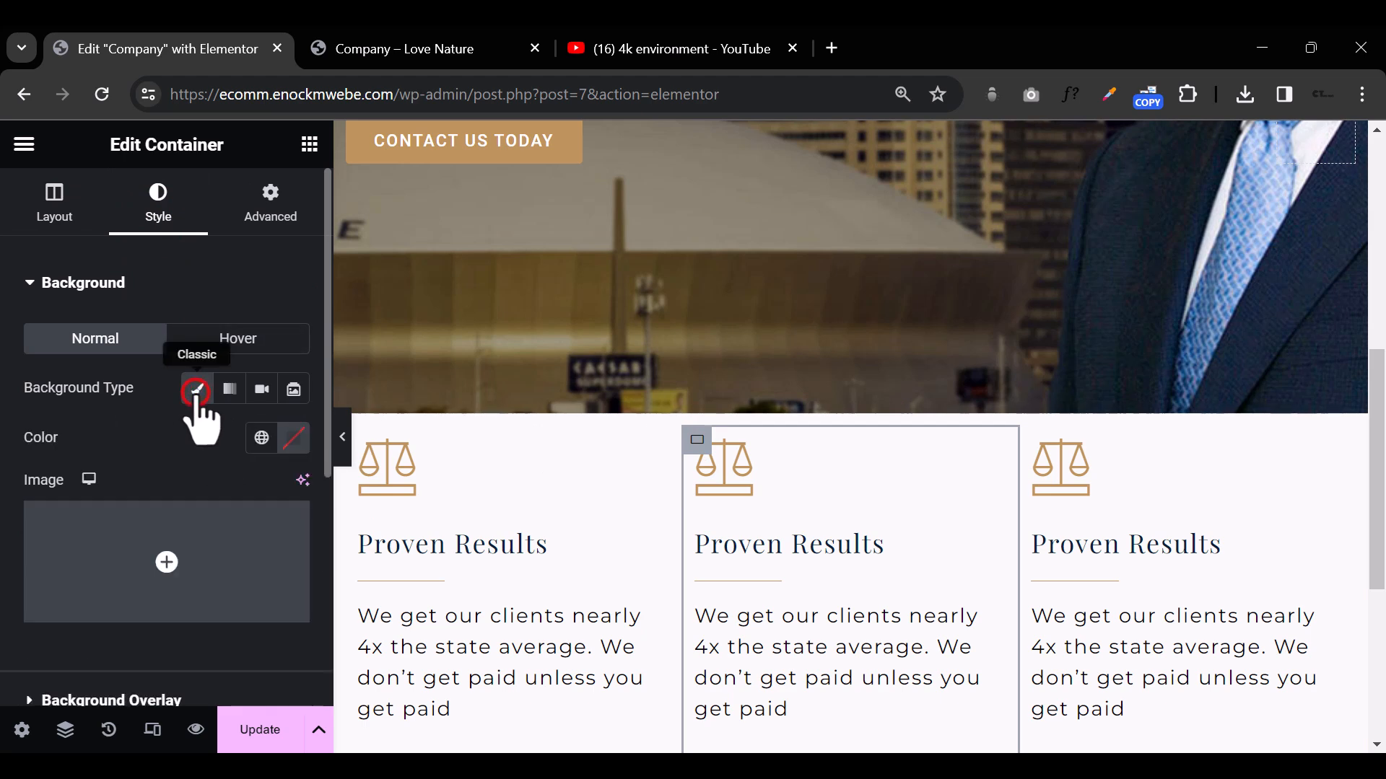
click(696, 442)
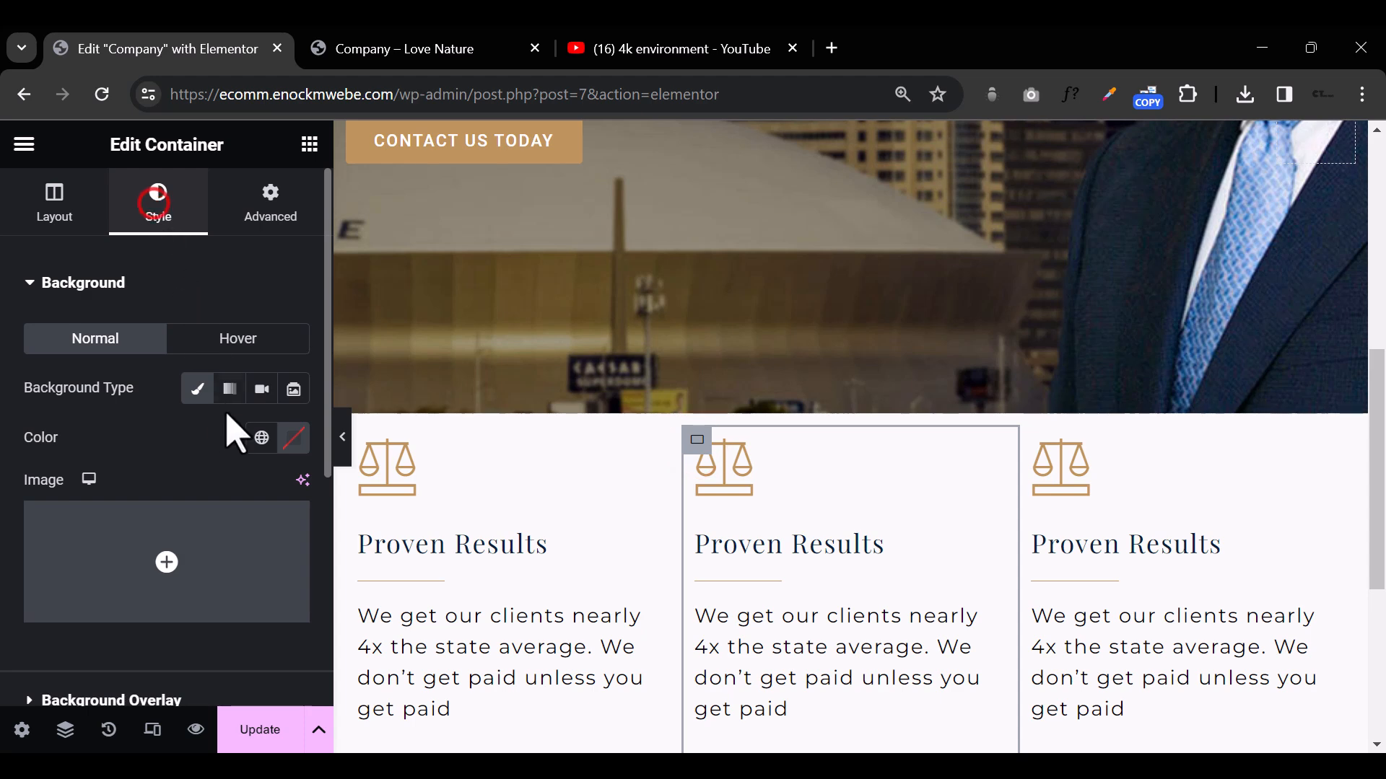
click(262, 438)
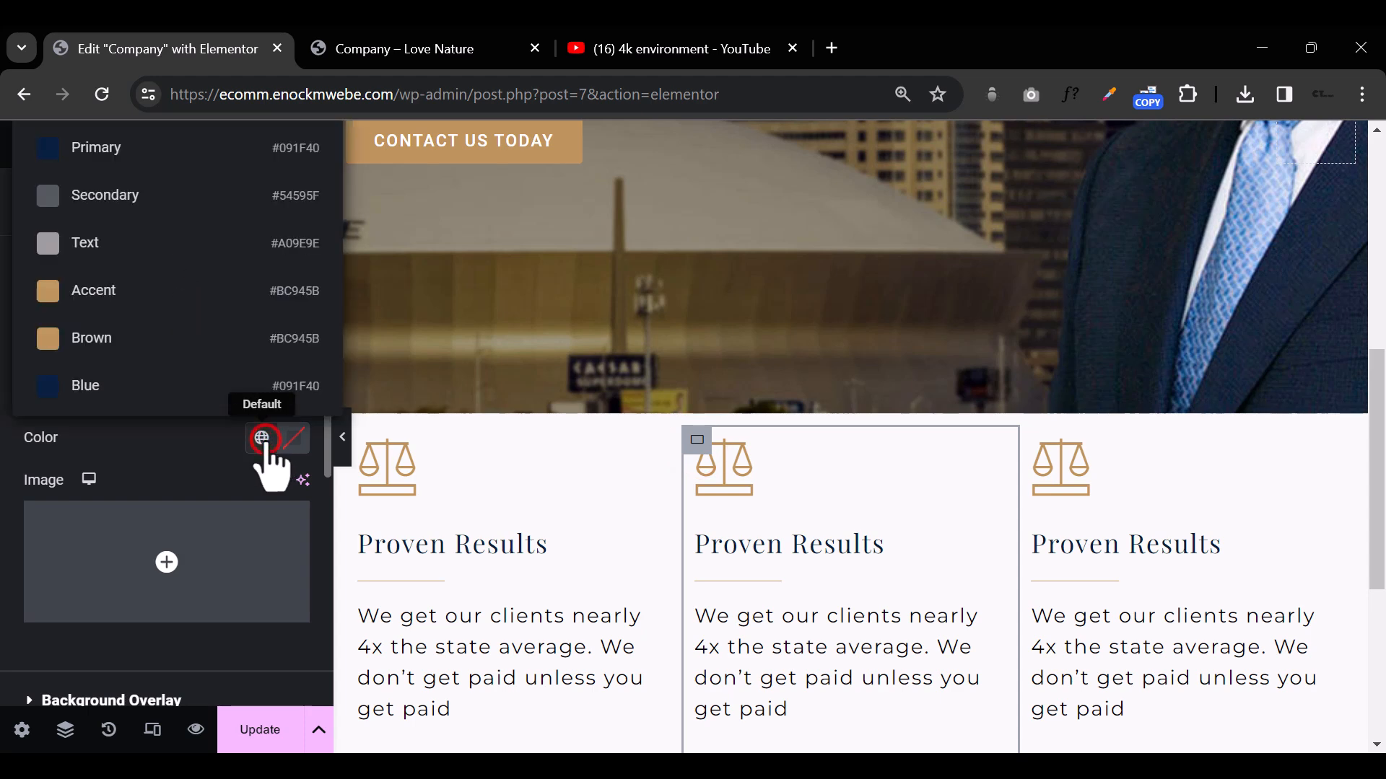
click(208, 390)
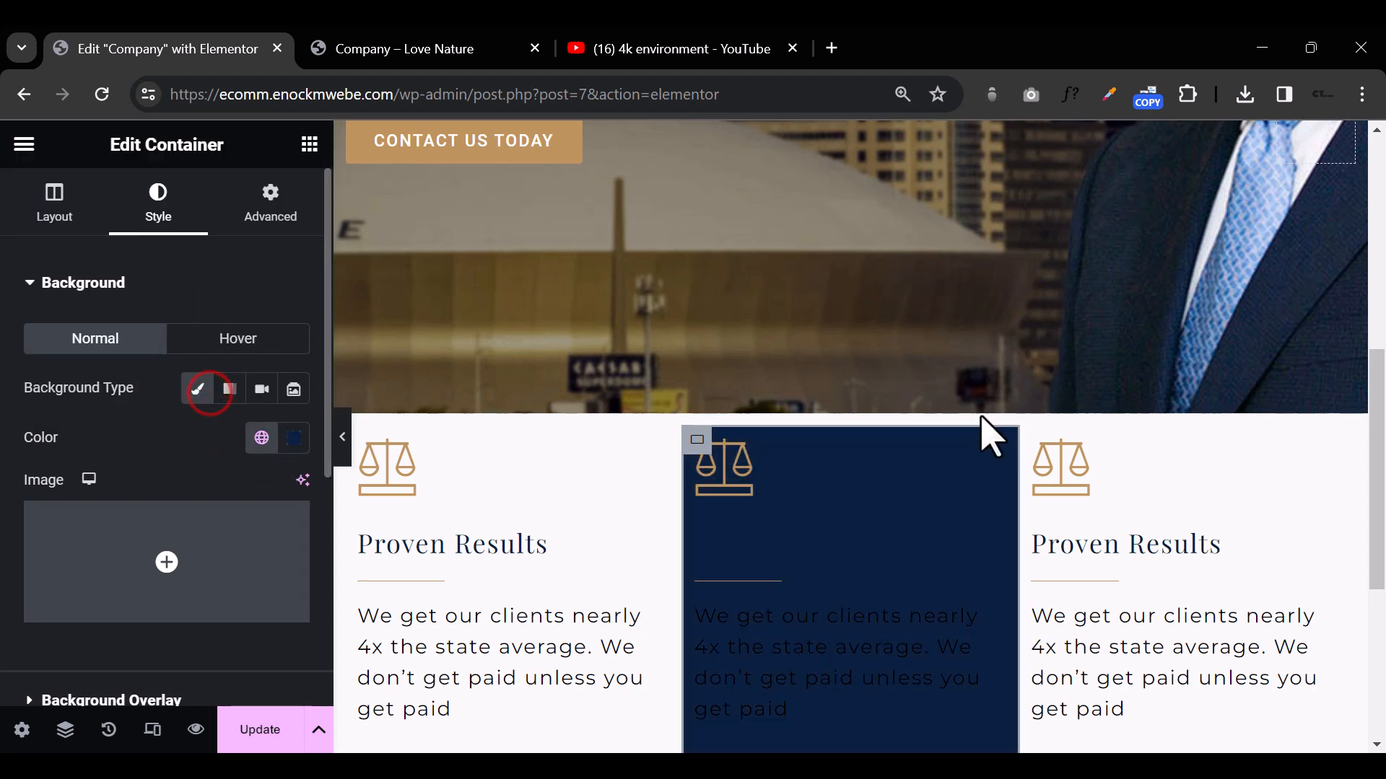
Step: Give the third Proven Results column a classic background in the global Brown color
click(1028, 439)
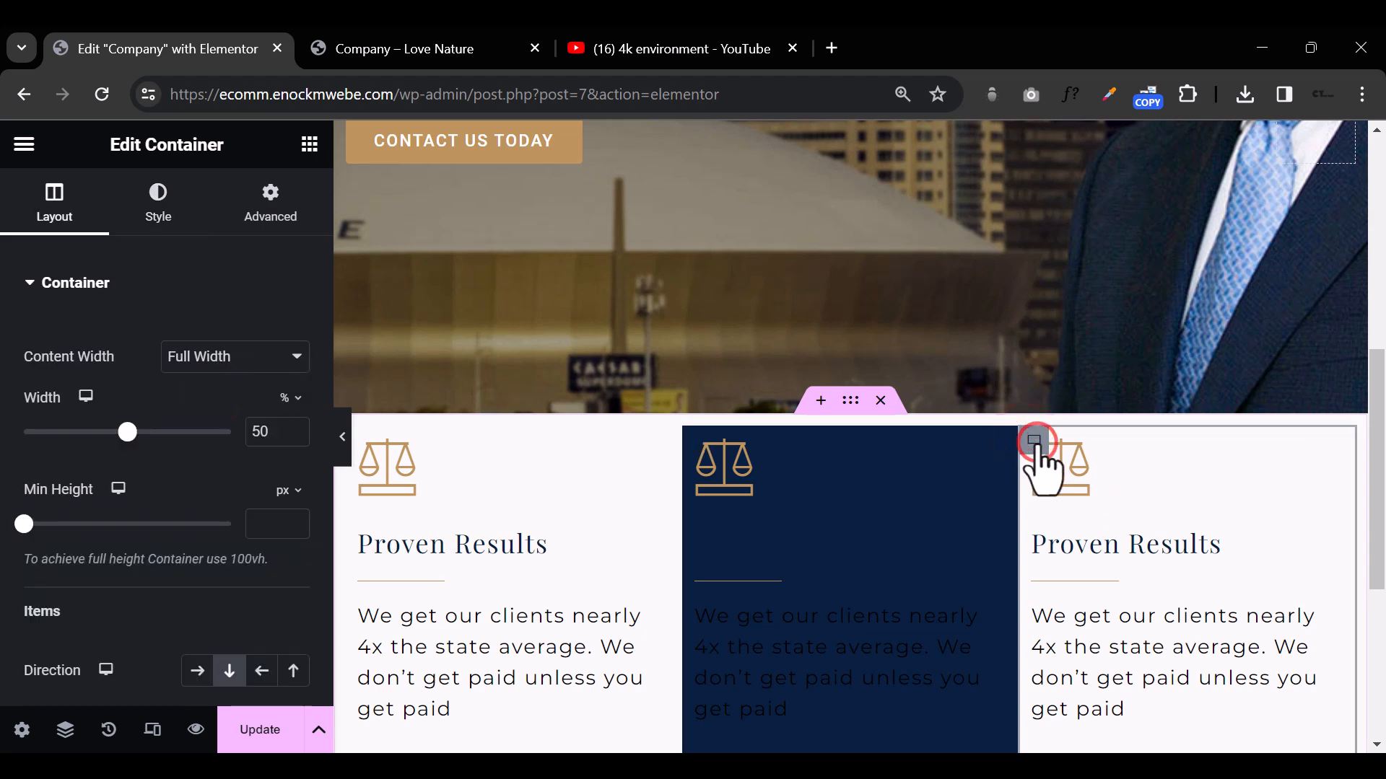
click(160, 206)
click(197, 390)
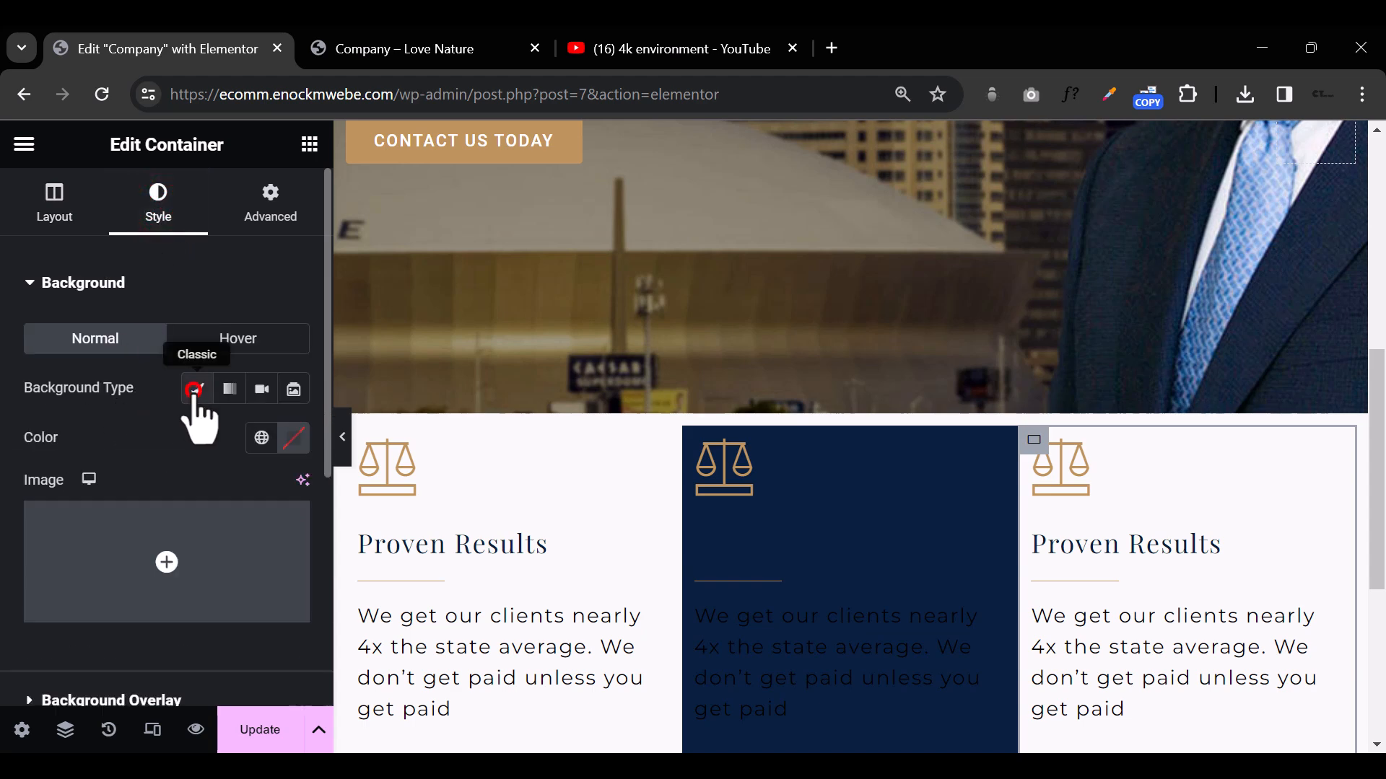
click(260, 437)
click(142, 338)
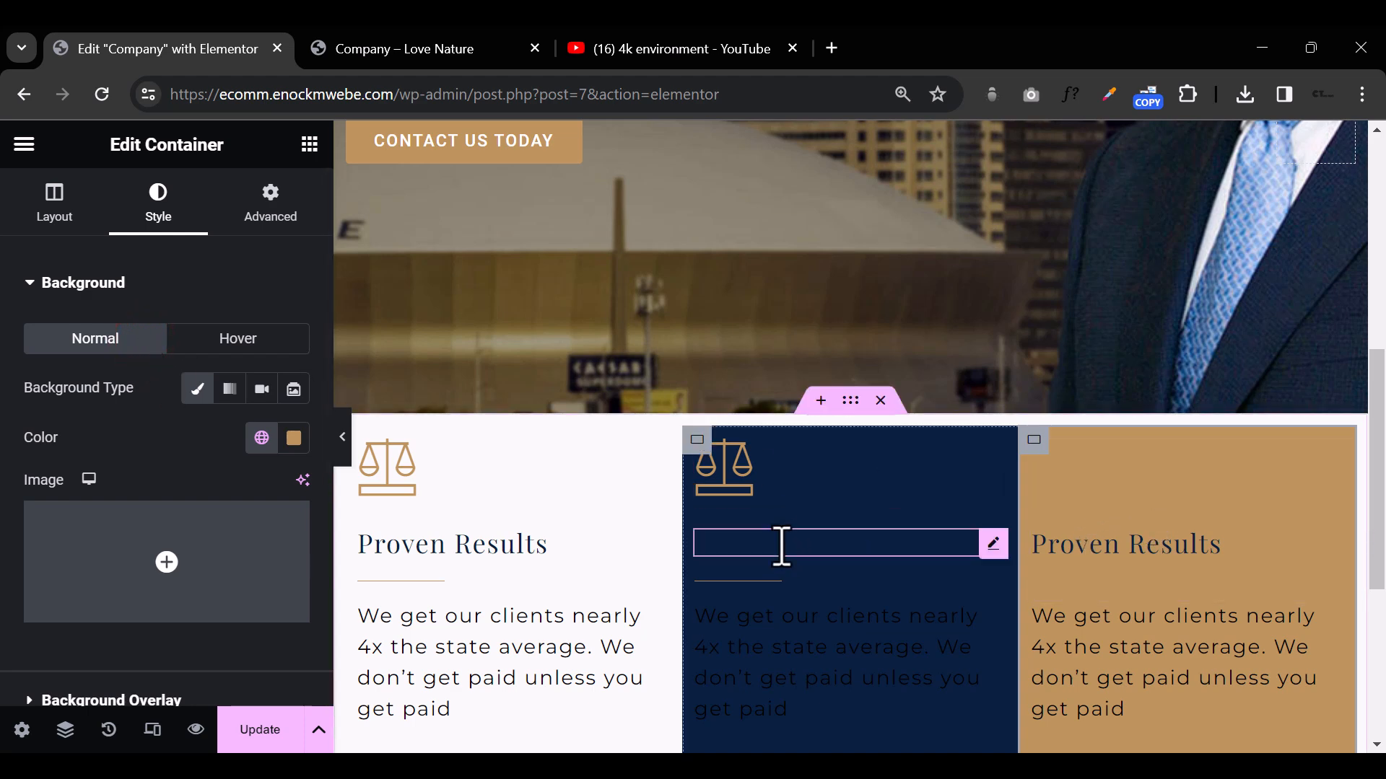
Step: Change the text color of the middle column's Proven Results heading to white
click(810, 545)
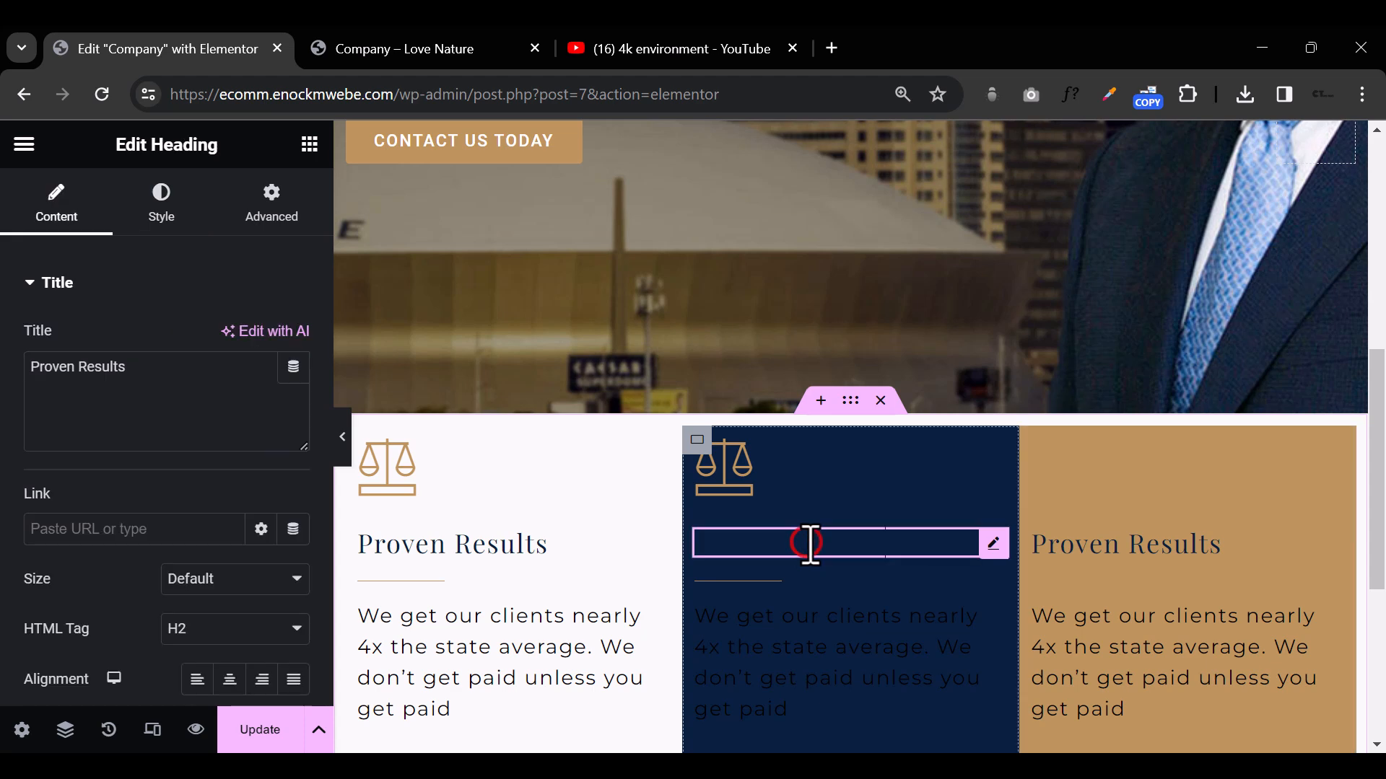
click(161, 202)
click(294, 339)
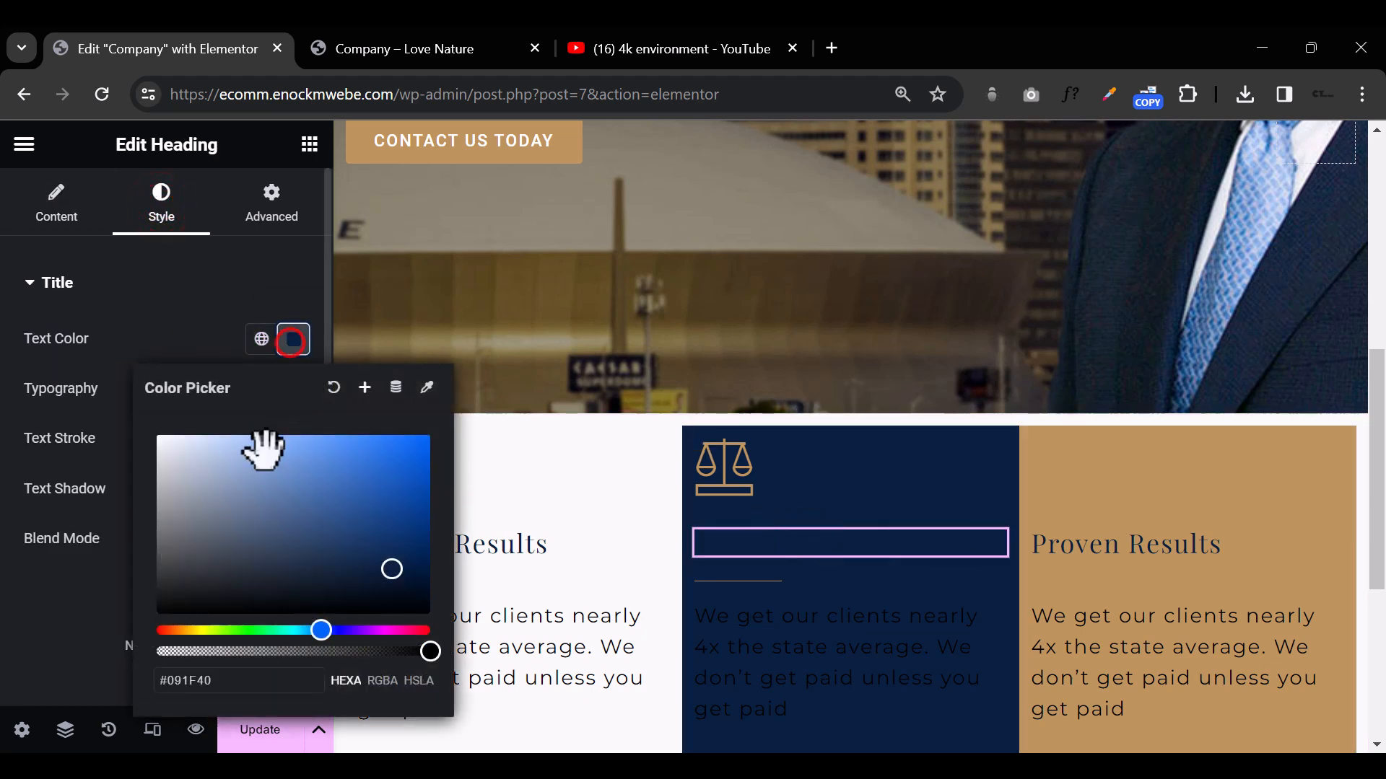
drag(262, 443, 108, 396)
Step: Change the text color of the middle column's paragraph to white
click(874, 638)
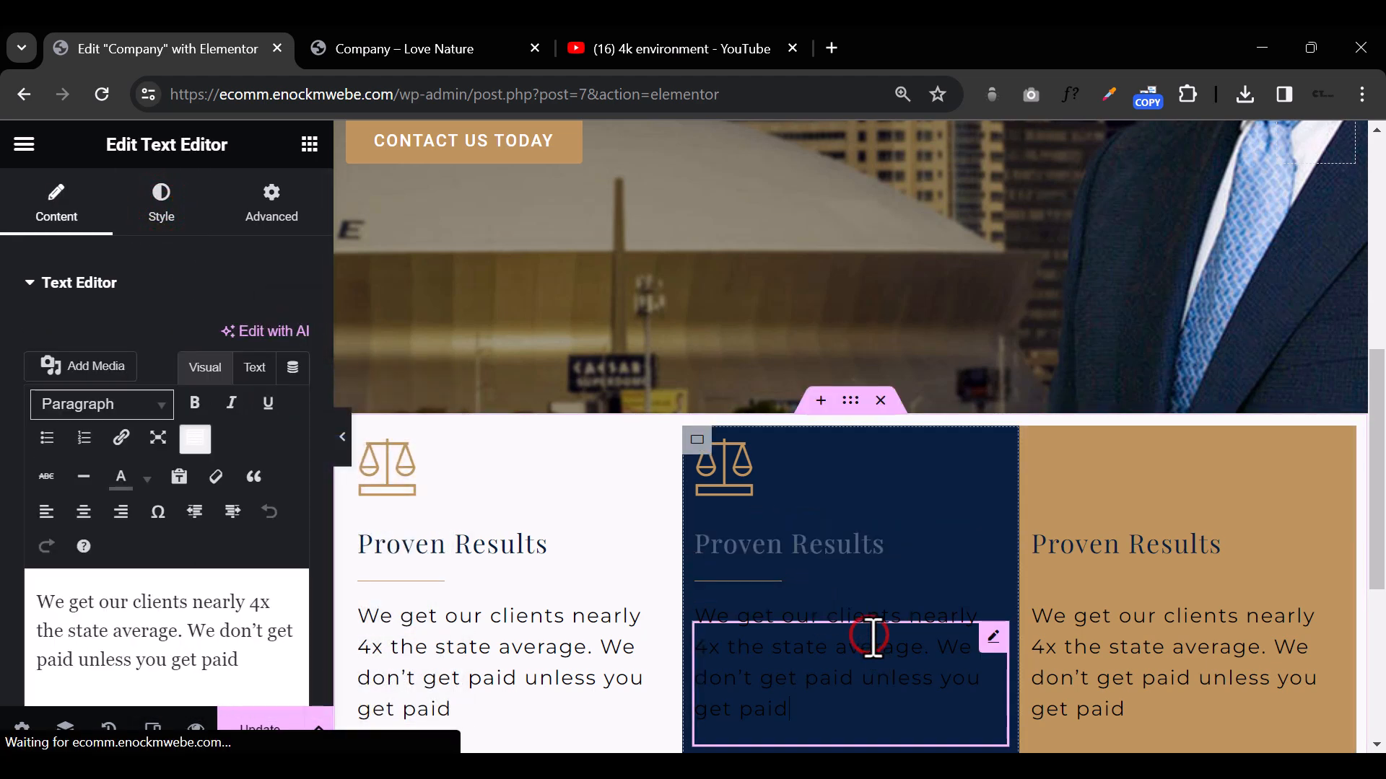
click(161, 202)
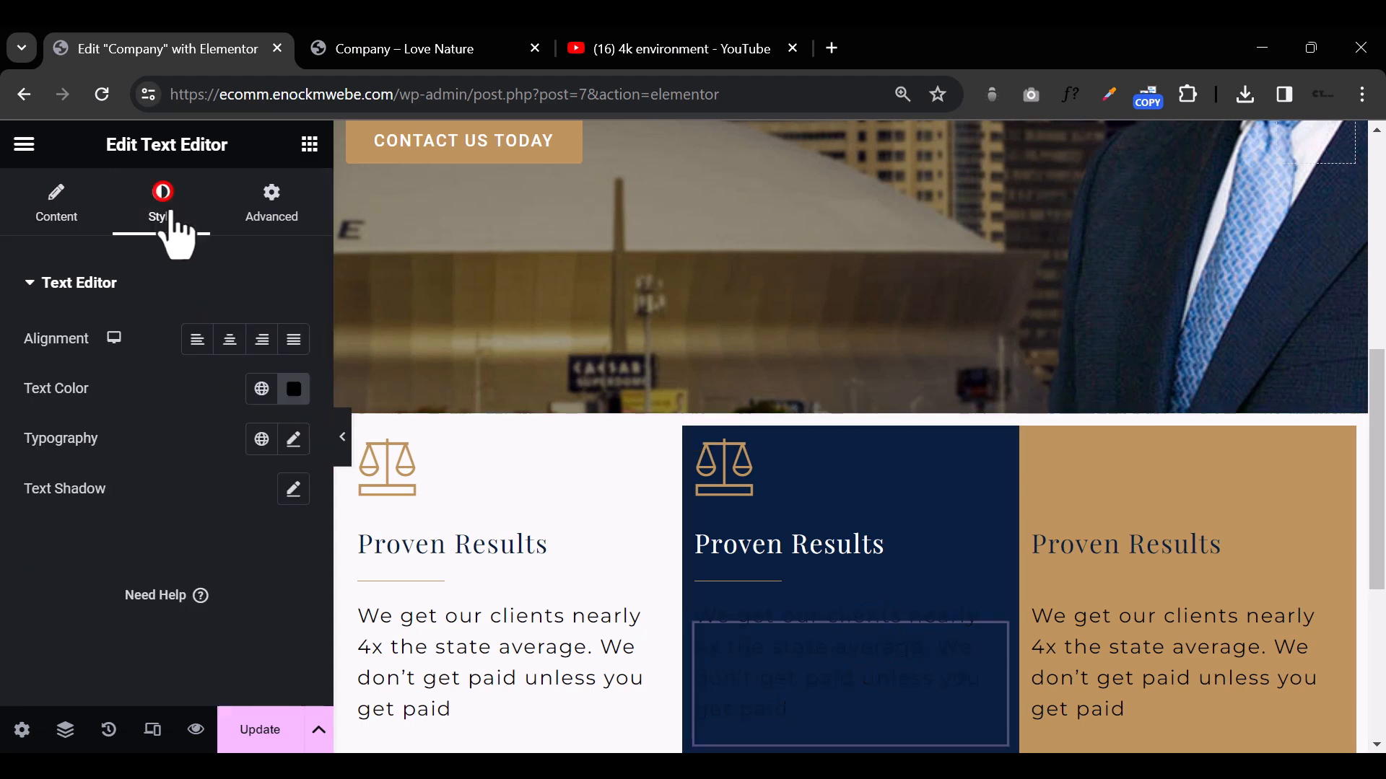
click(293, 390)
drag(365, 300, 340, 264)
Step: Copy the middle column's white paragraph and paste its style onto the third column's paragraph
click(1134, 667)
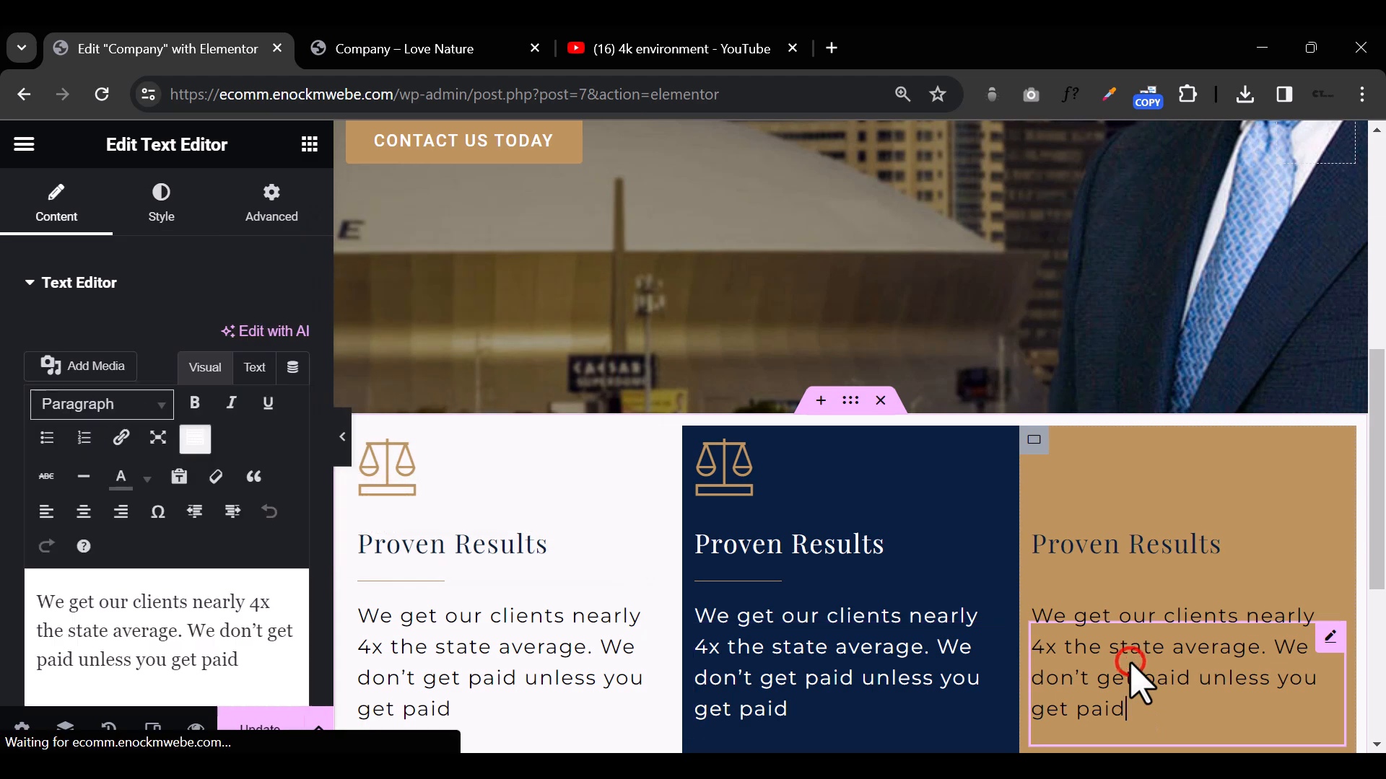
click(827, 652)
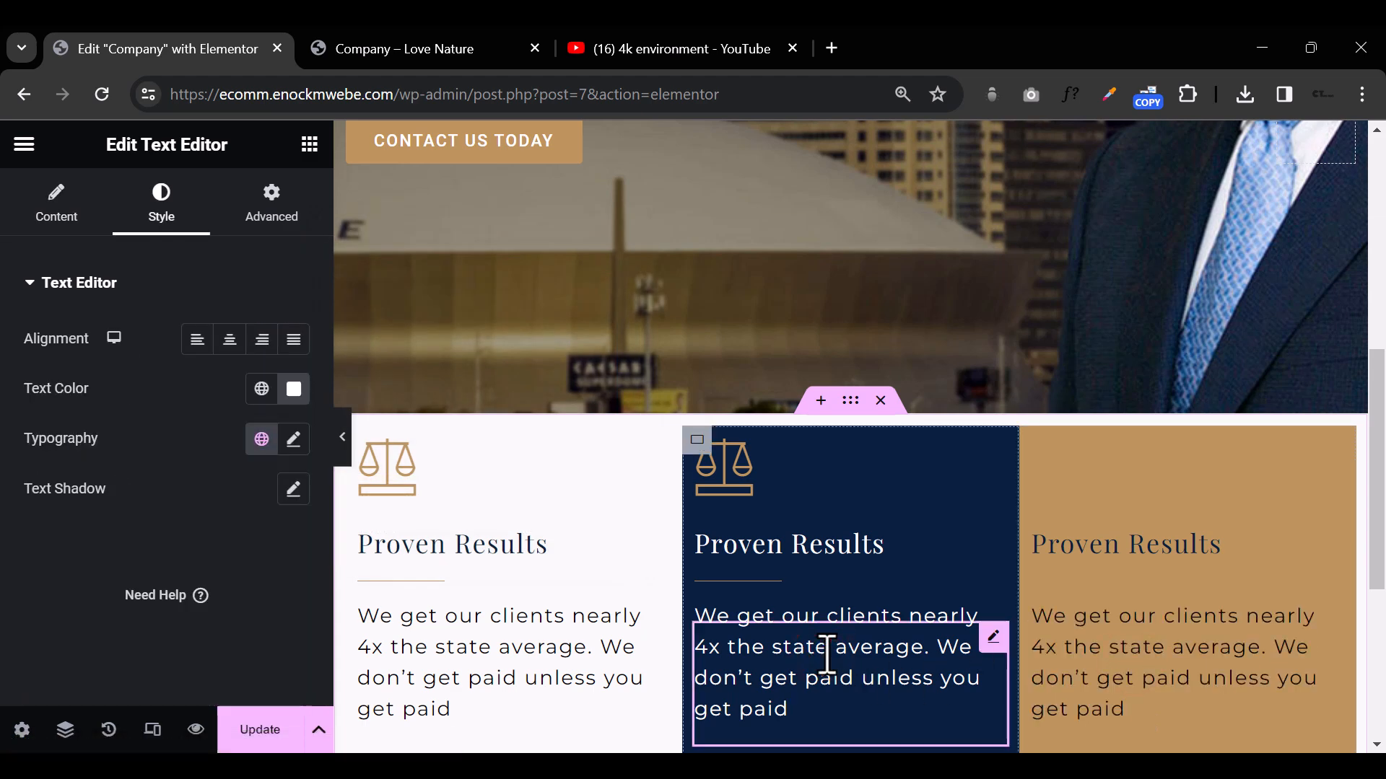
click(1177, 653)
click(851, 672)
right_click(850, 671)
click(929, 315)
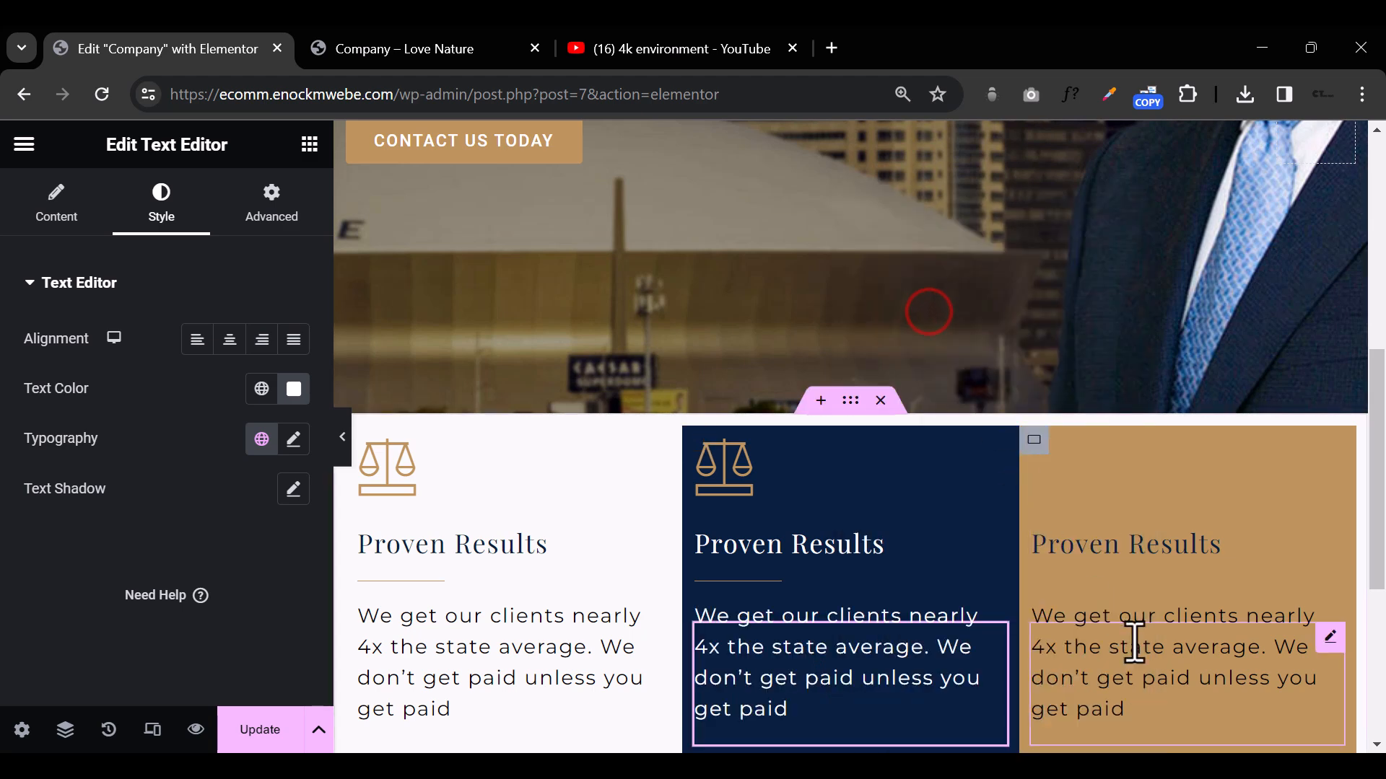
right_click(803, 681)
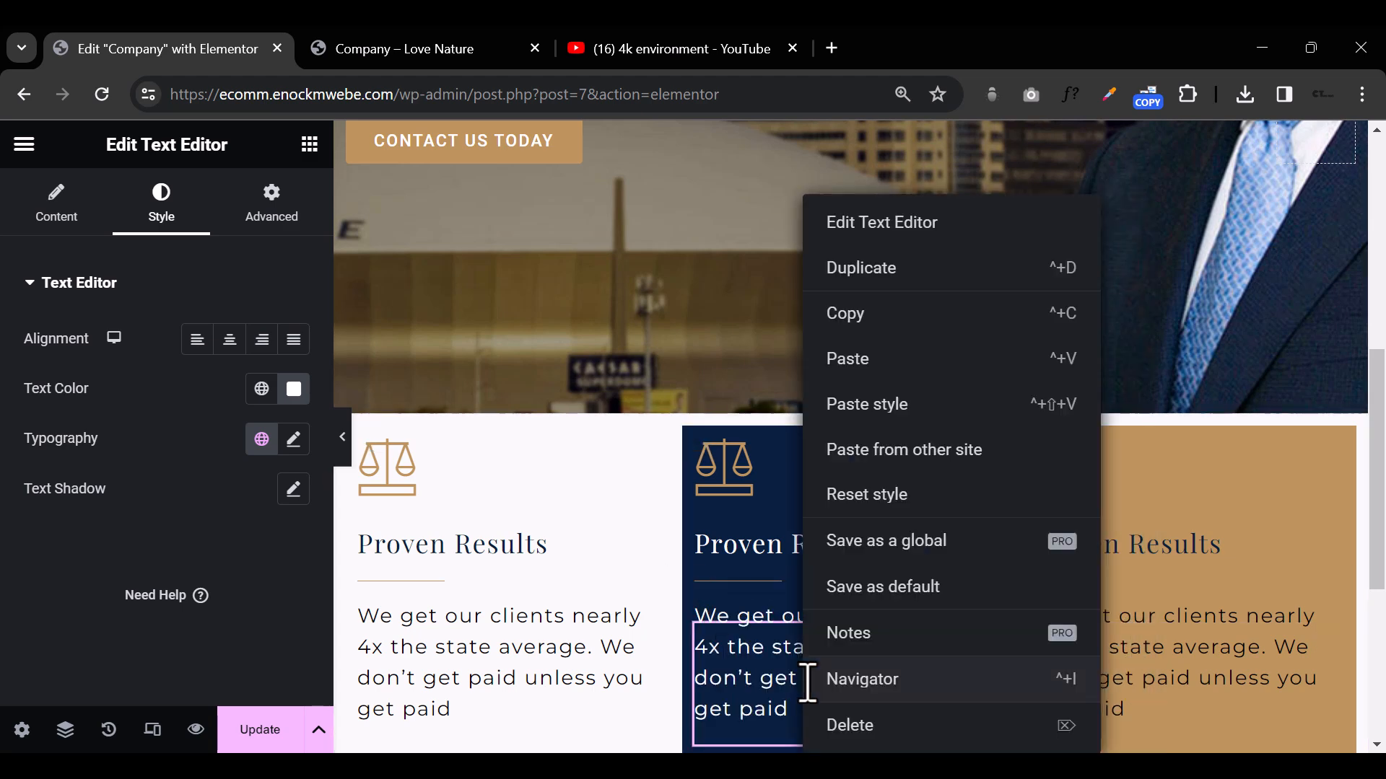
click(895, 320)
click(1139, 668)
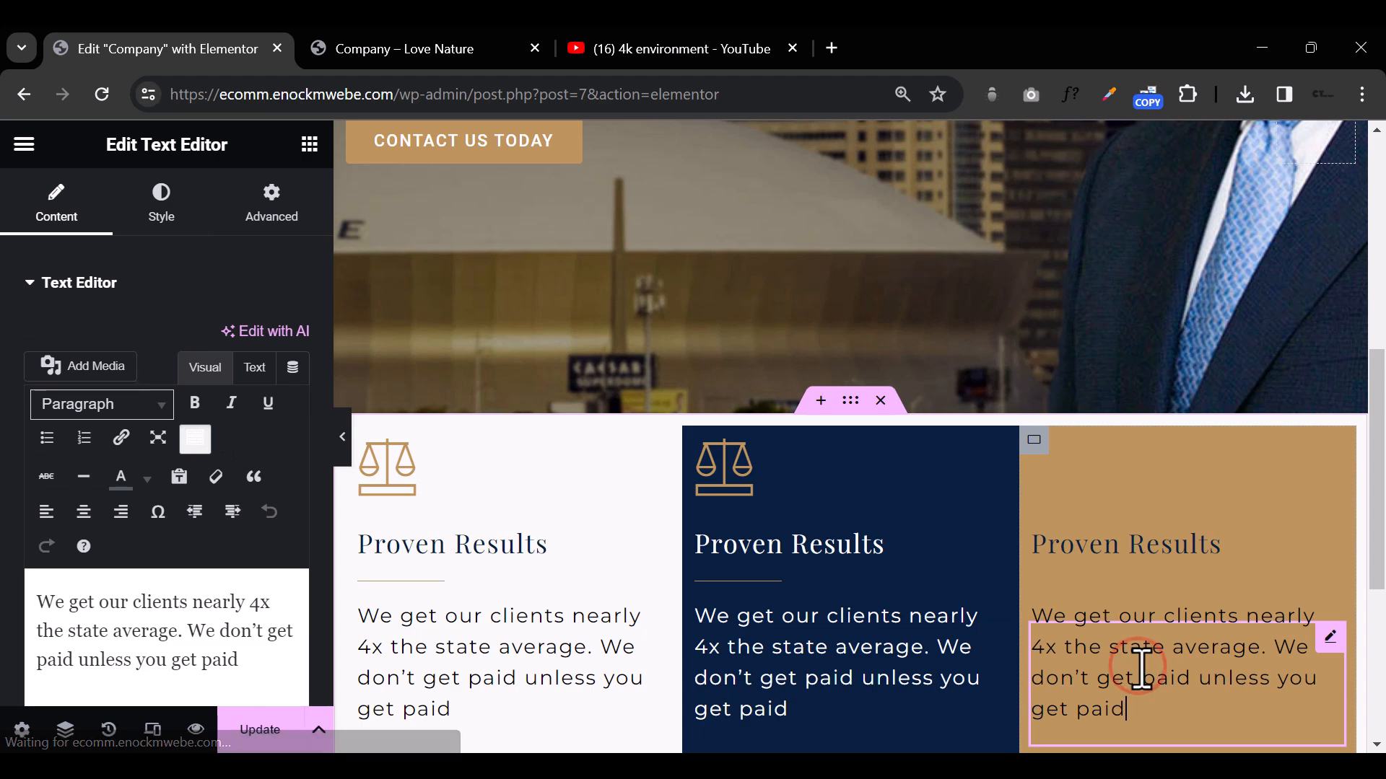
right_click(1141, 670)
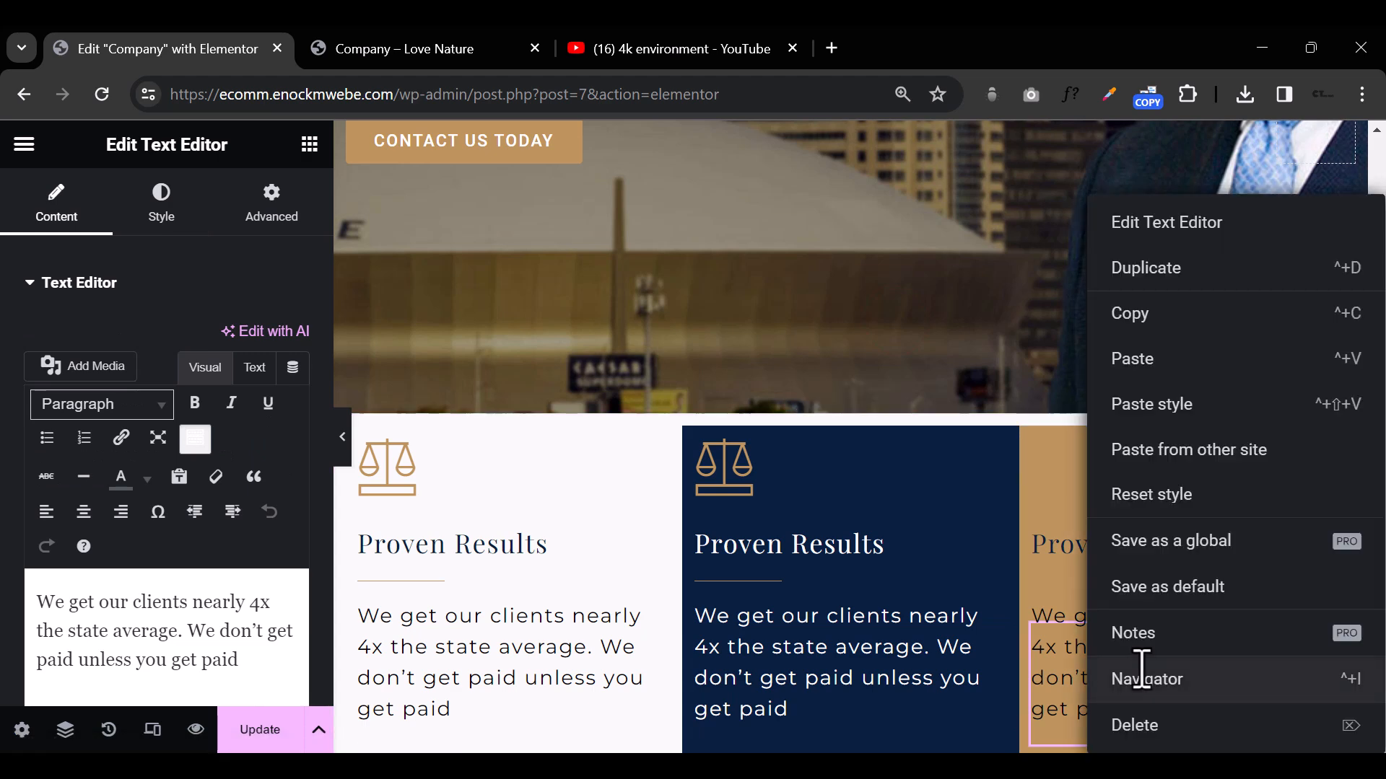
click(1150, 402)
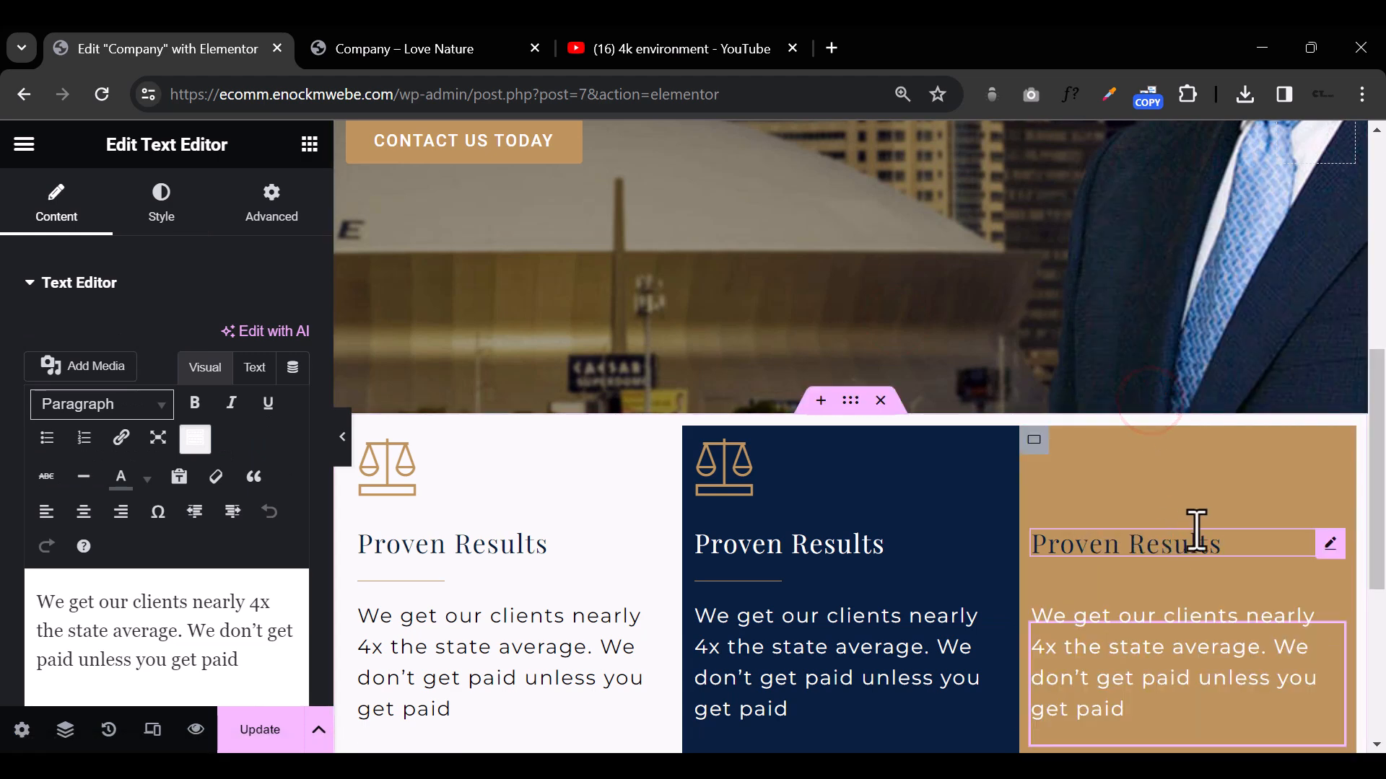
Step: Copy the middle column's white heading and paste its style onto the third column's heading
click(854, 556)
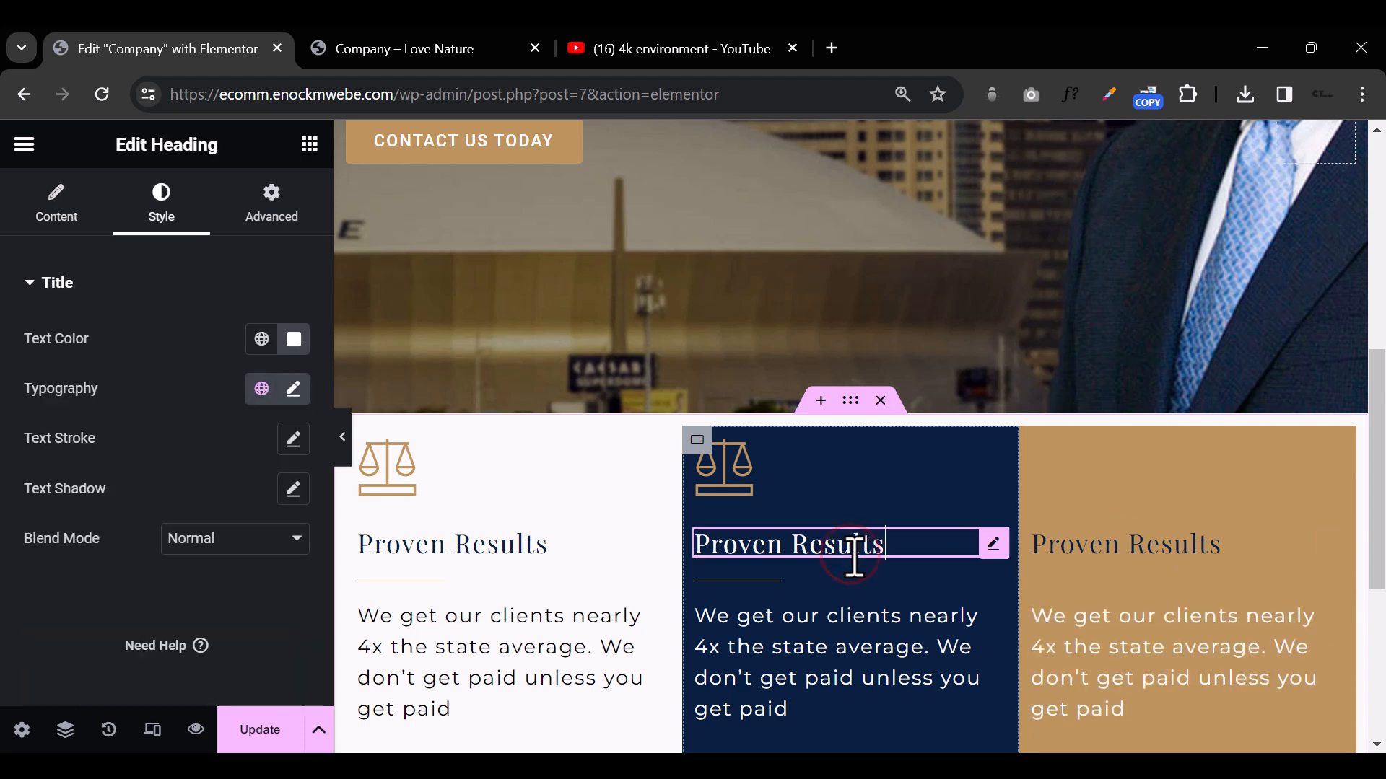
right_click(853, 558)
click(921, 312)
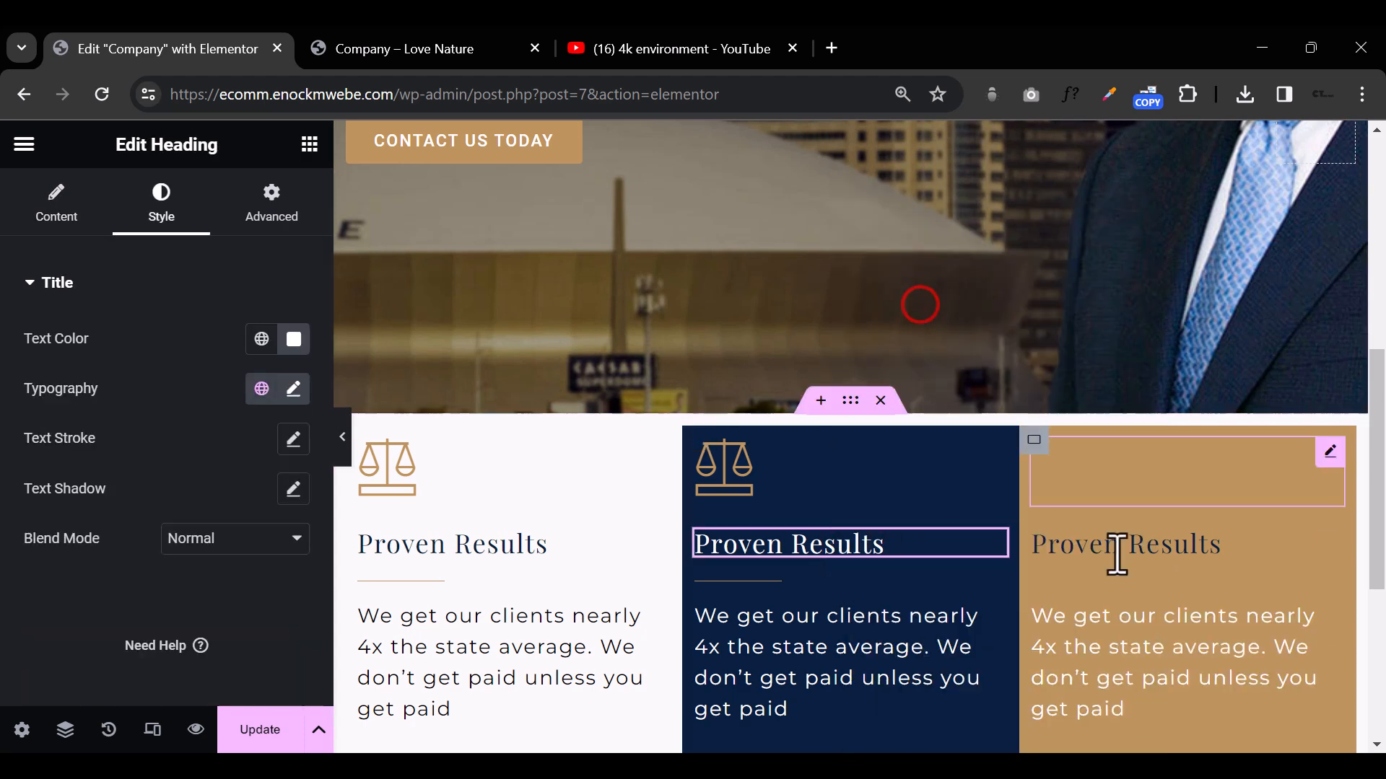
click(1148, 544)
right_click(1146, 549)
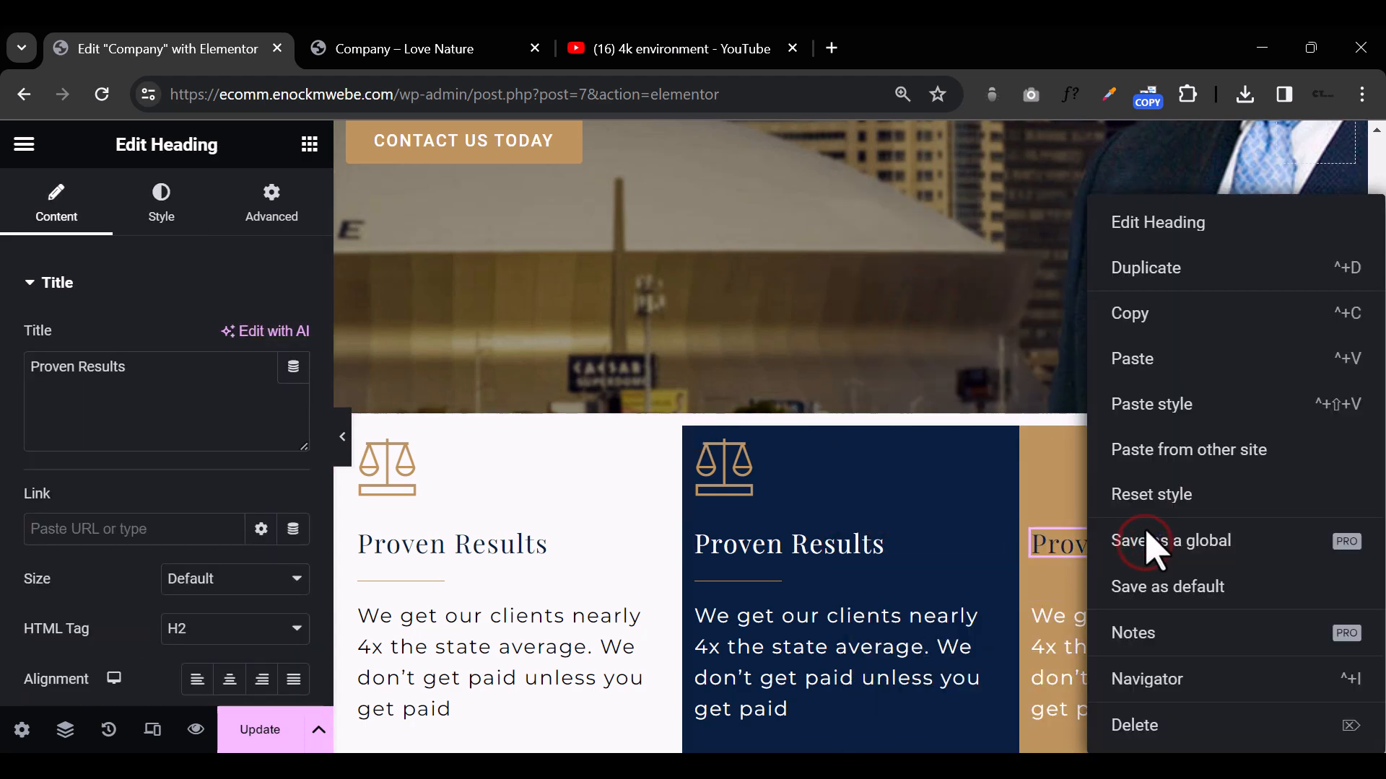
click(1184, 405)
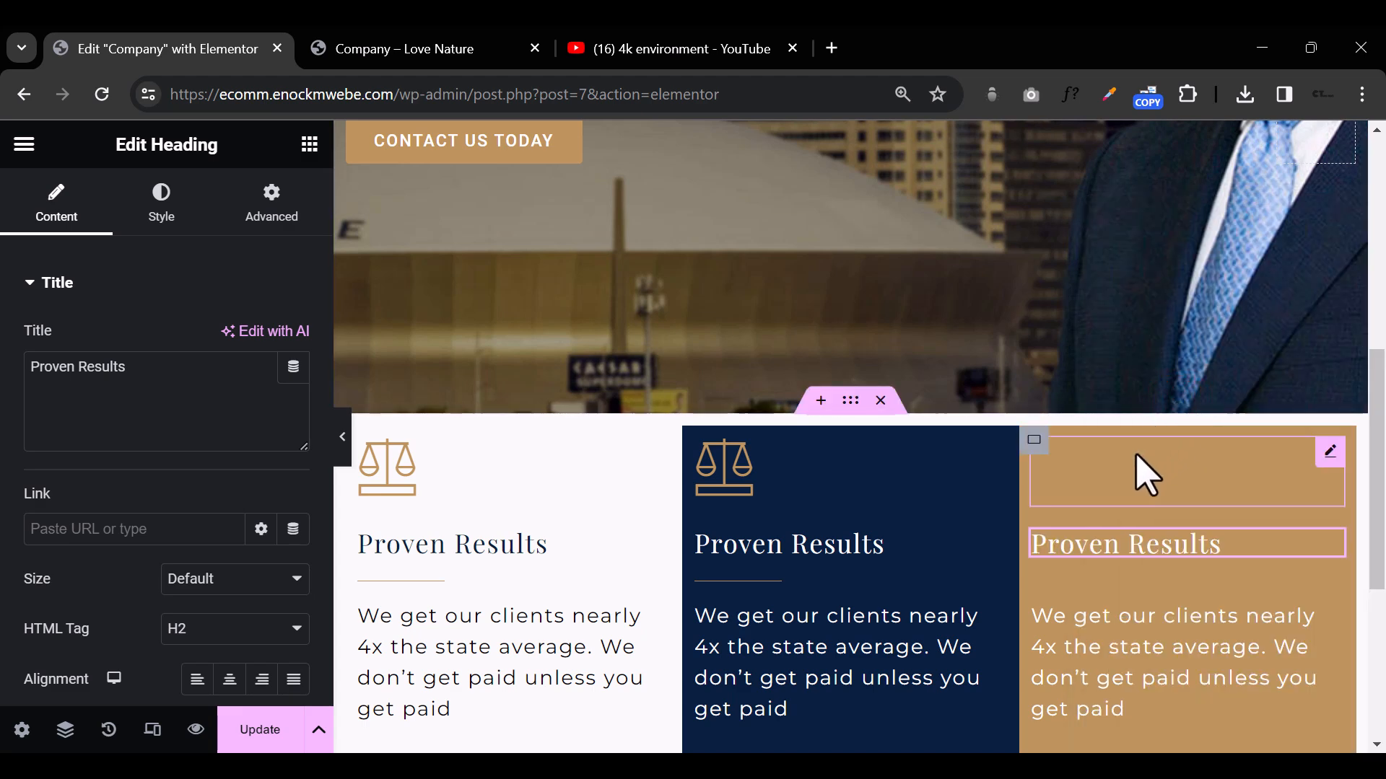
Step: Set the primary color of the third column's scales icon to off-white #FFF7EB
click(1091, 479)
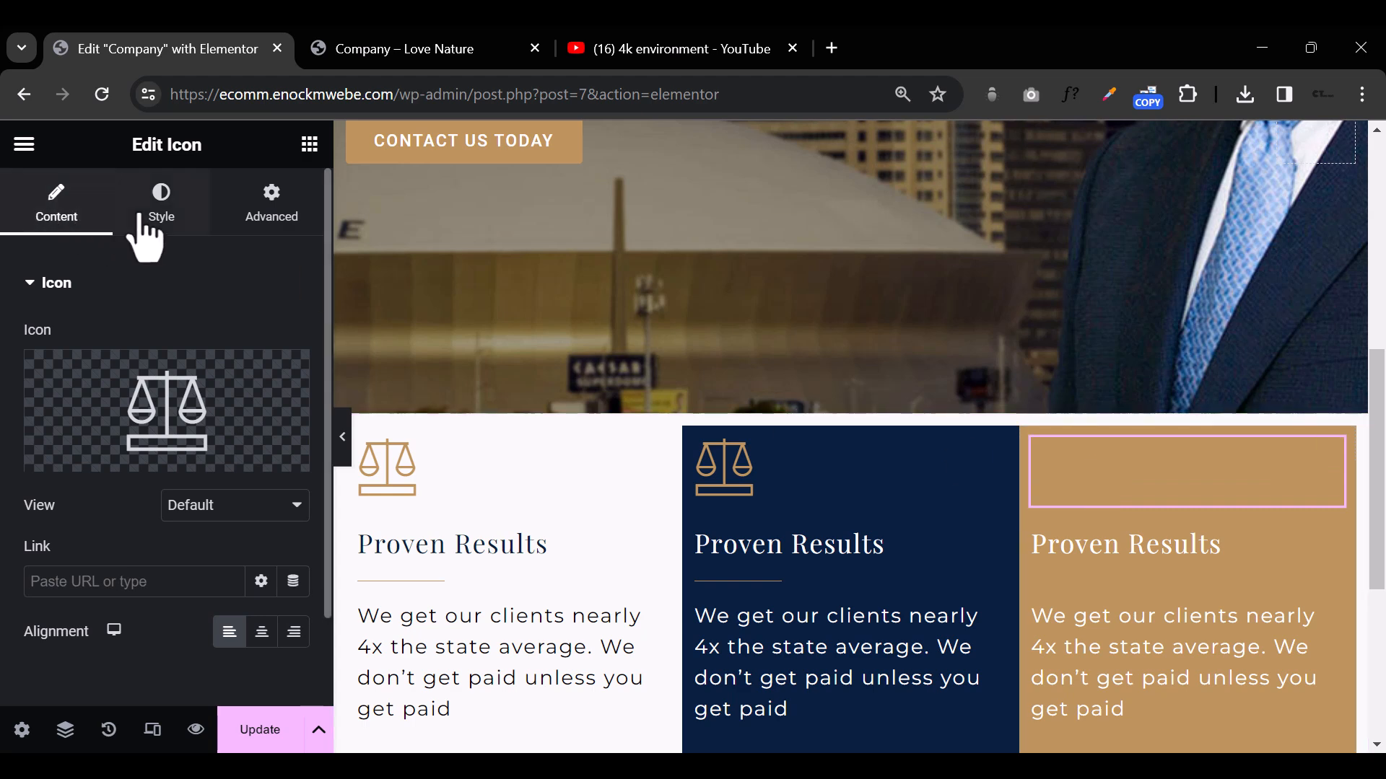
click(164, 205)
click(293, 388)
drag(389, 403, 371, 282)
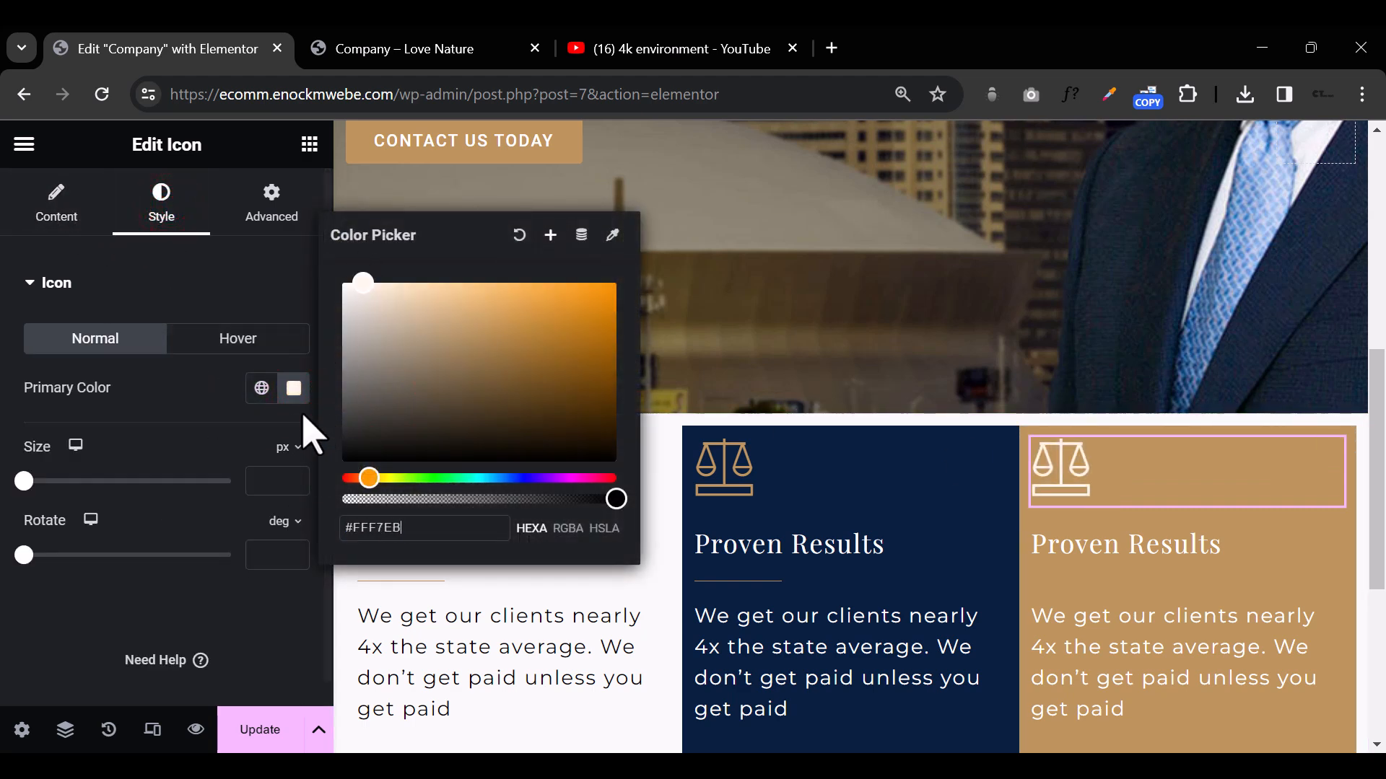
Step: Search the icon library for "book" and replace the third column's scales icon with the open book showing text lines
click(1078, 476)
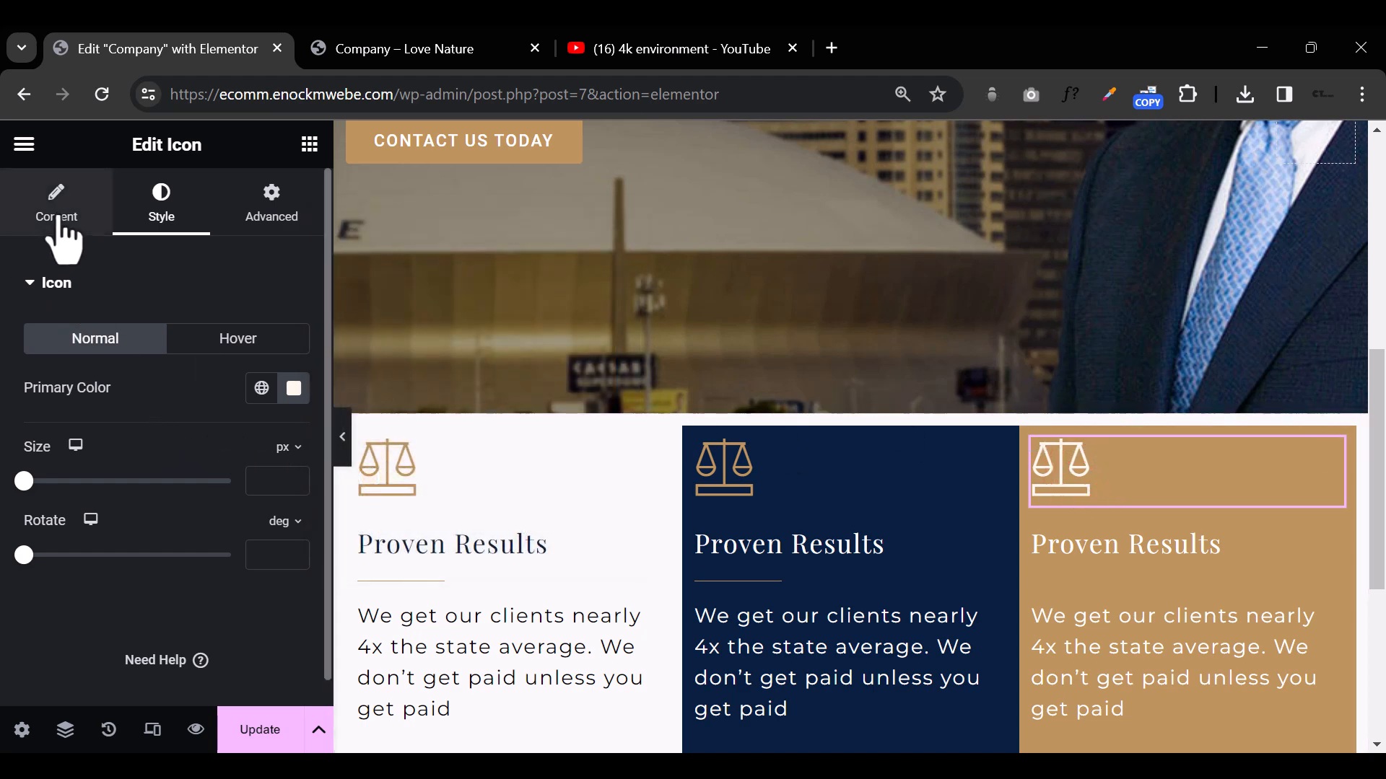
click(1061, 476)
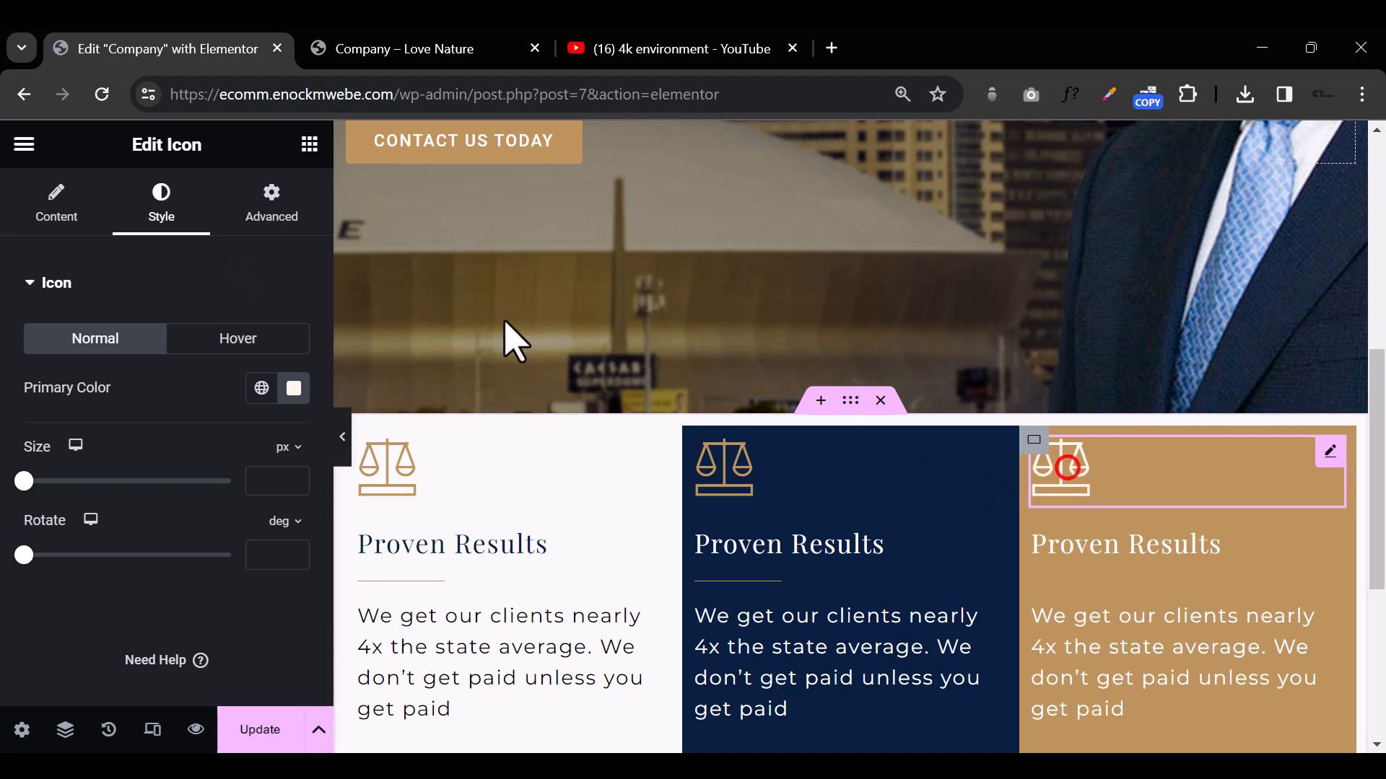
click(54, 206)
click(178, 399)
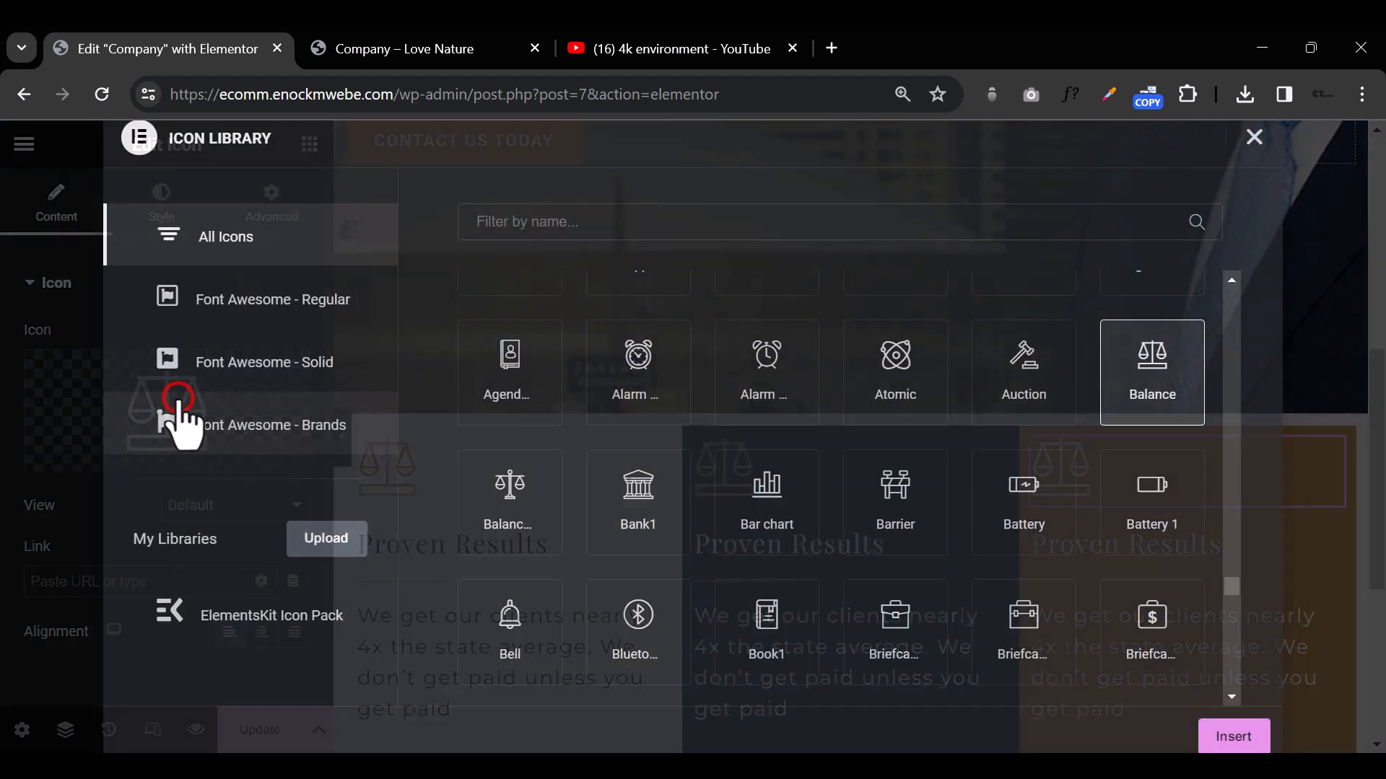
text(book)
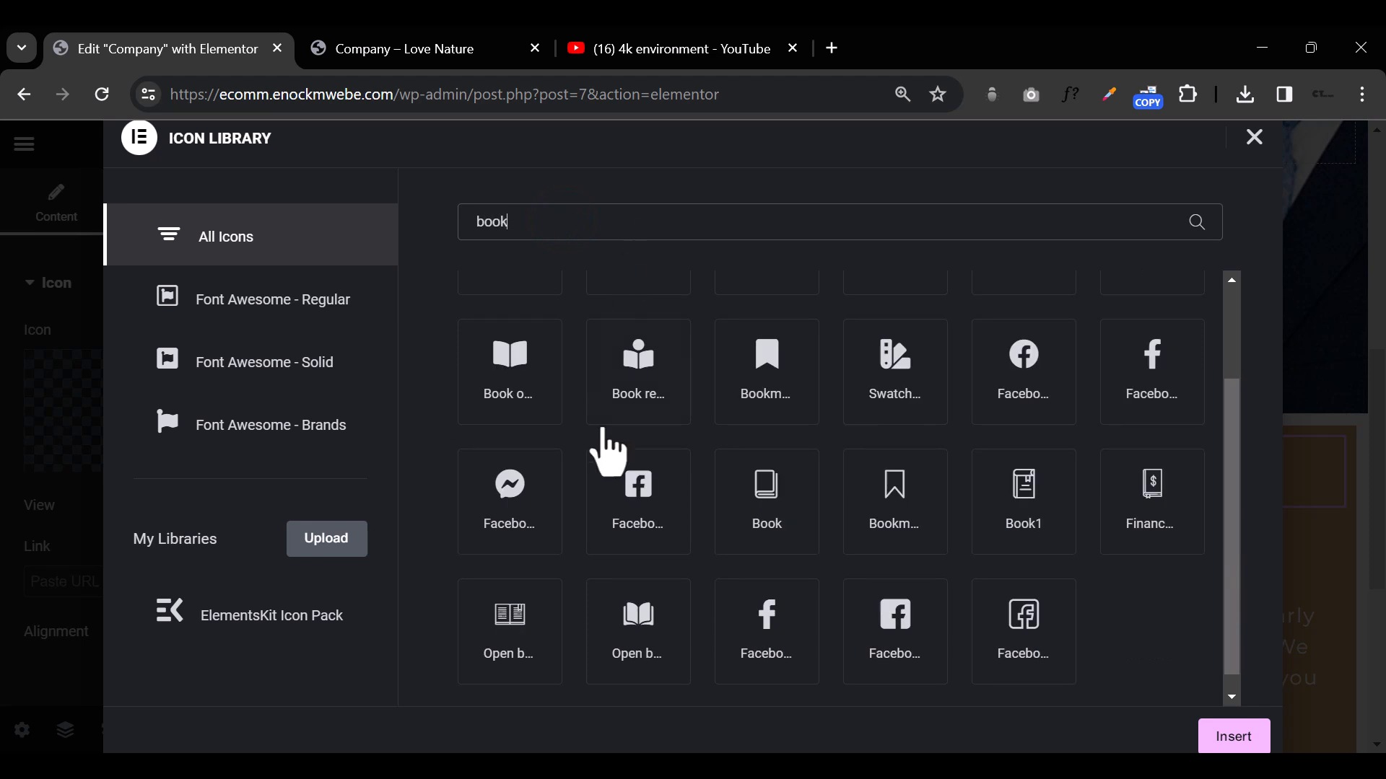
click(524, 639)
click(1231, 739)
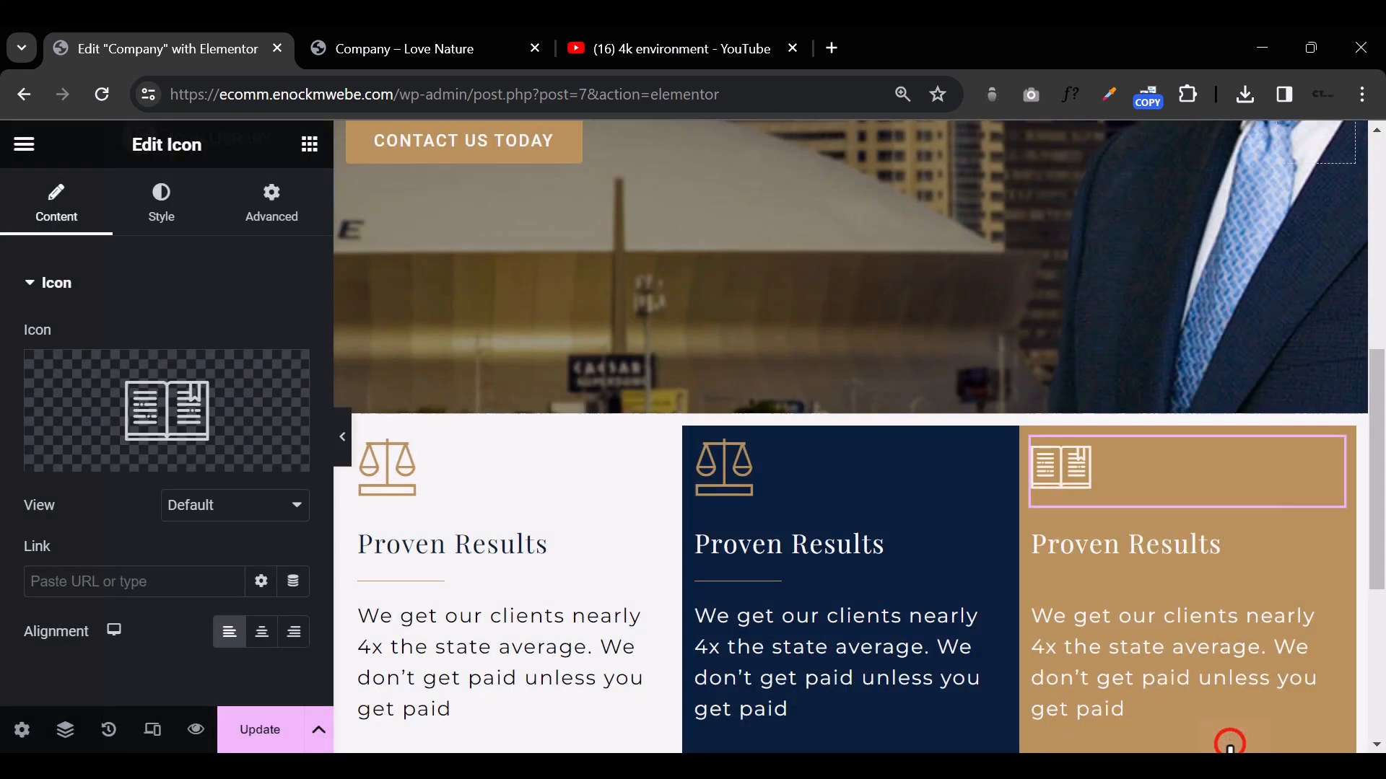
Step: Change the third column's heading text to "Our Expertise"
click(744, 491)
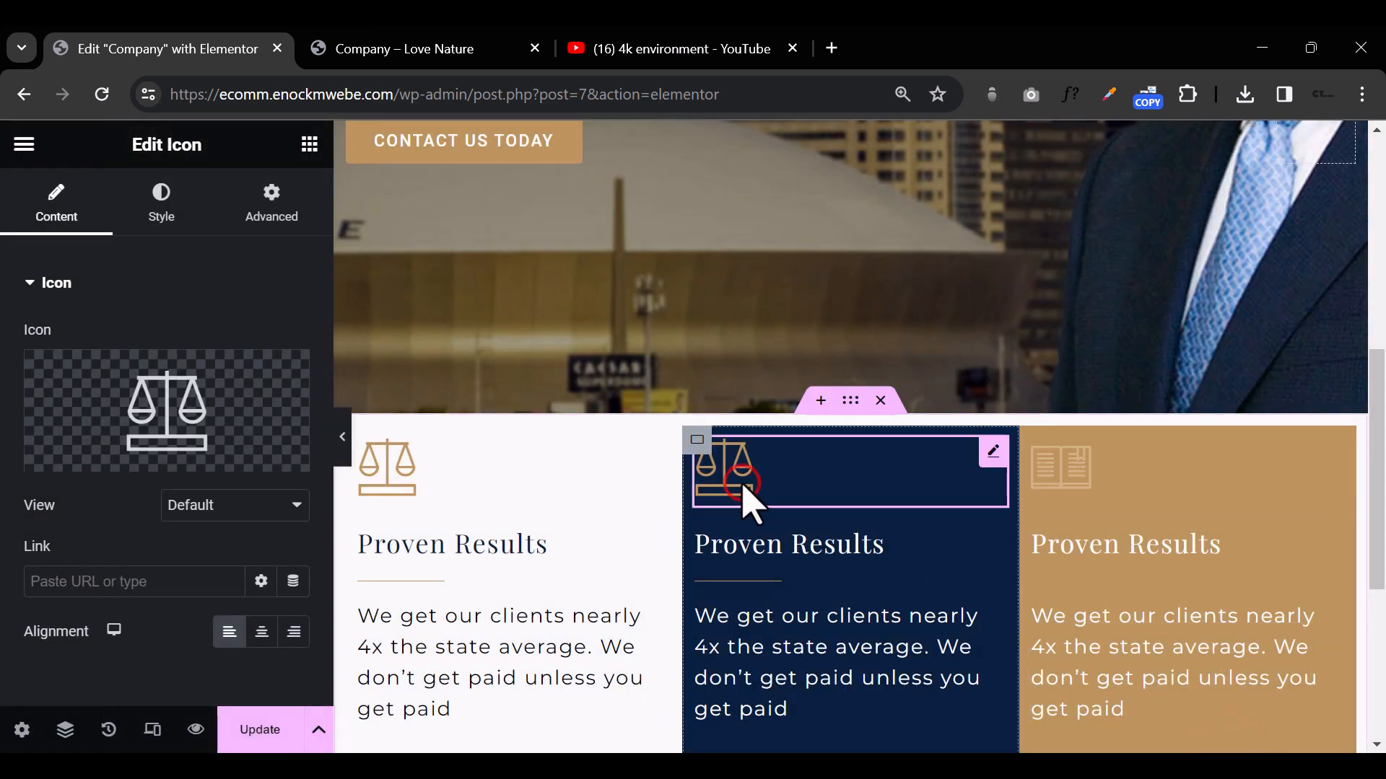
click(1164, 556)
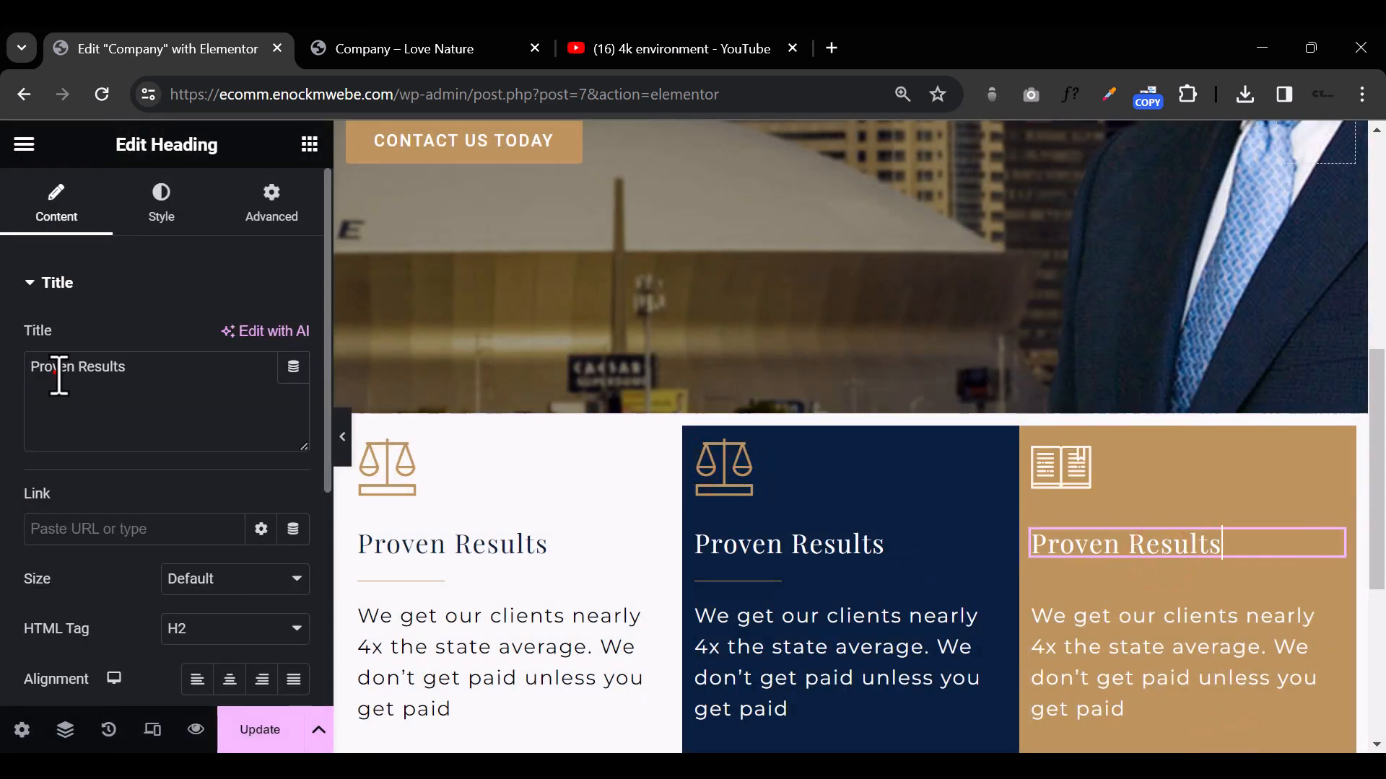
text(Our Expertise)
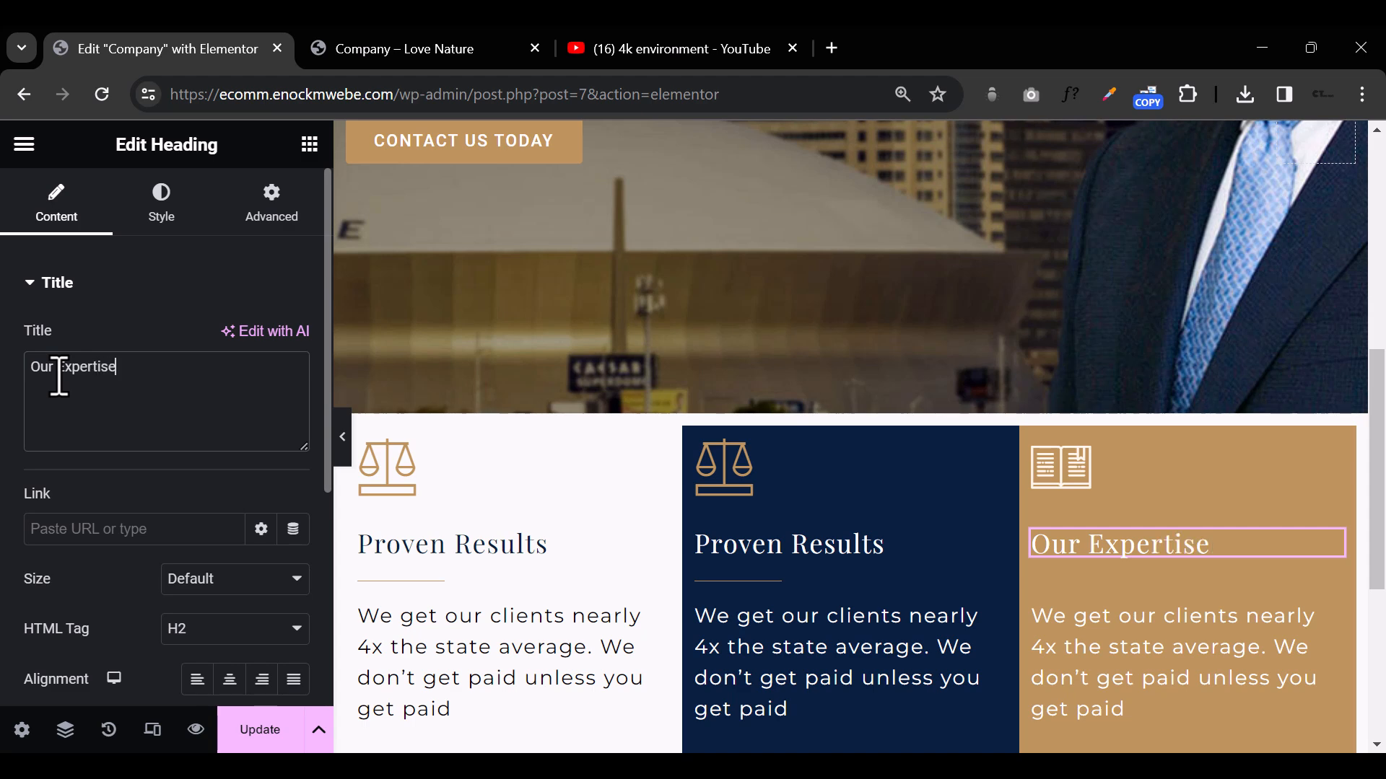
Step: Change the middle column's heading text to "Dedication"
click(717, 554)
click(68, 202)
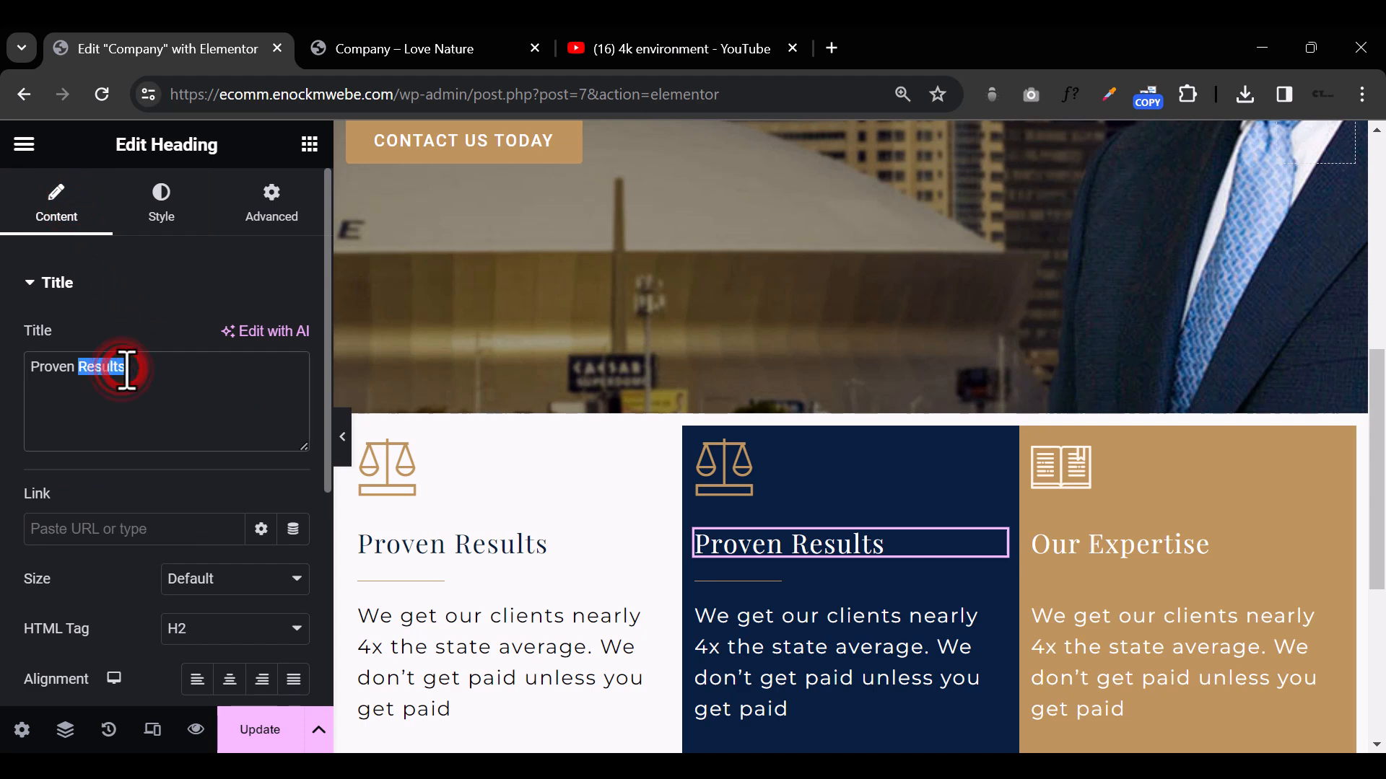
text(Dedication)
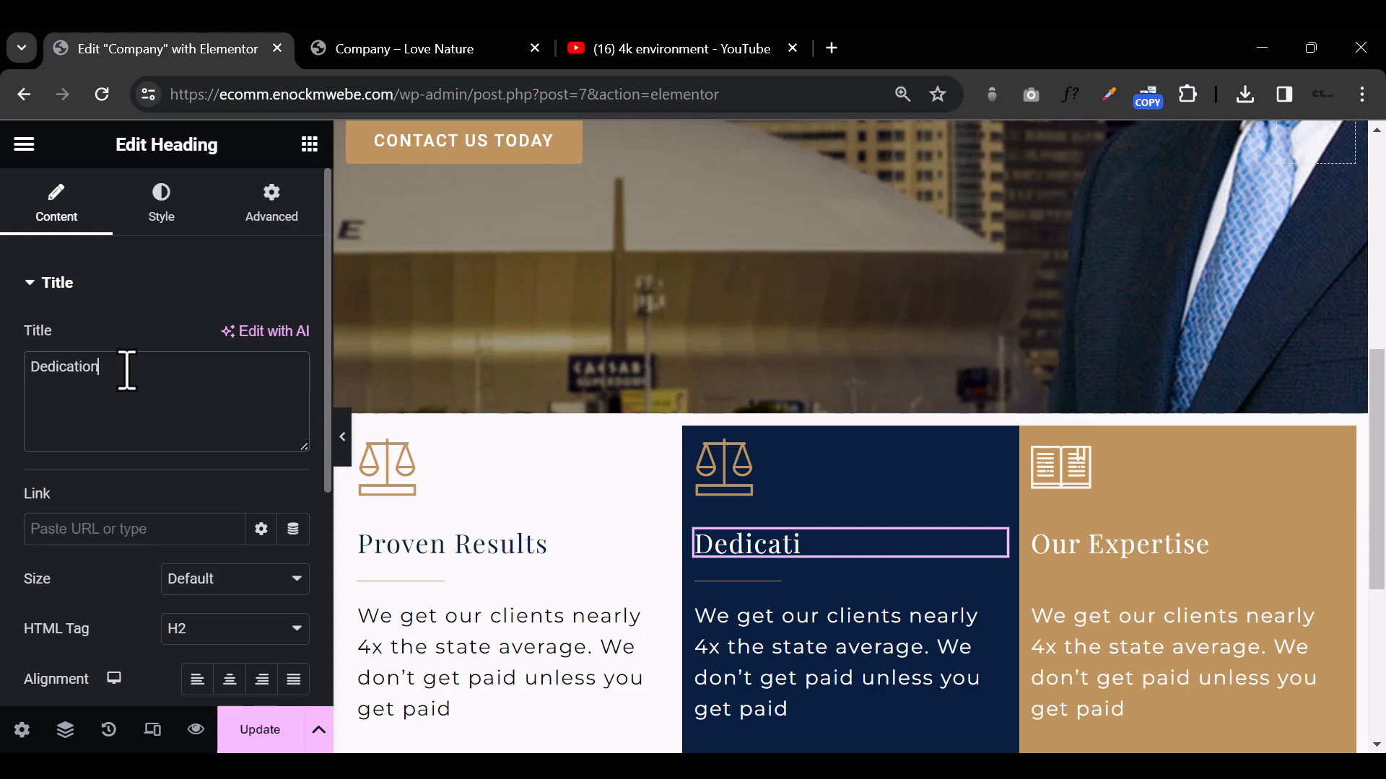
Step: Search the icon library for "pers" and replace the middle column's scales icon with the person standing at a curtain
click(731, 483)
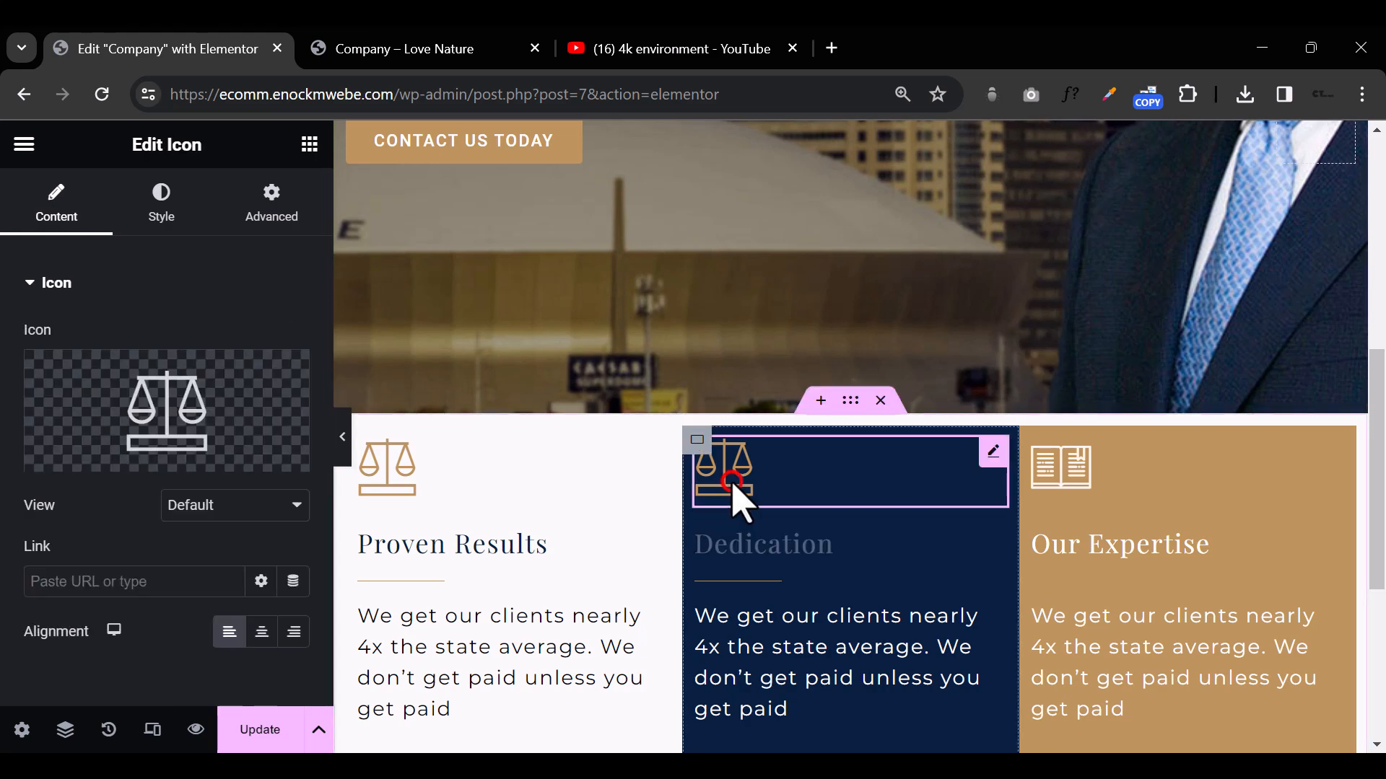
click(159, 405)
click(514, 224)
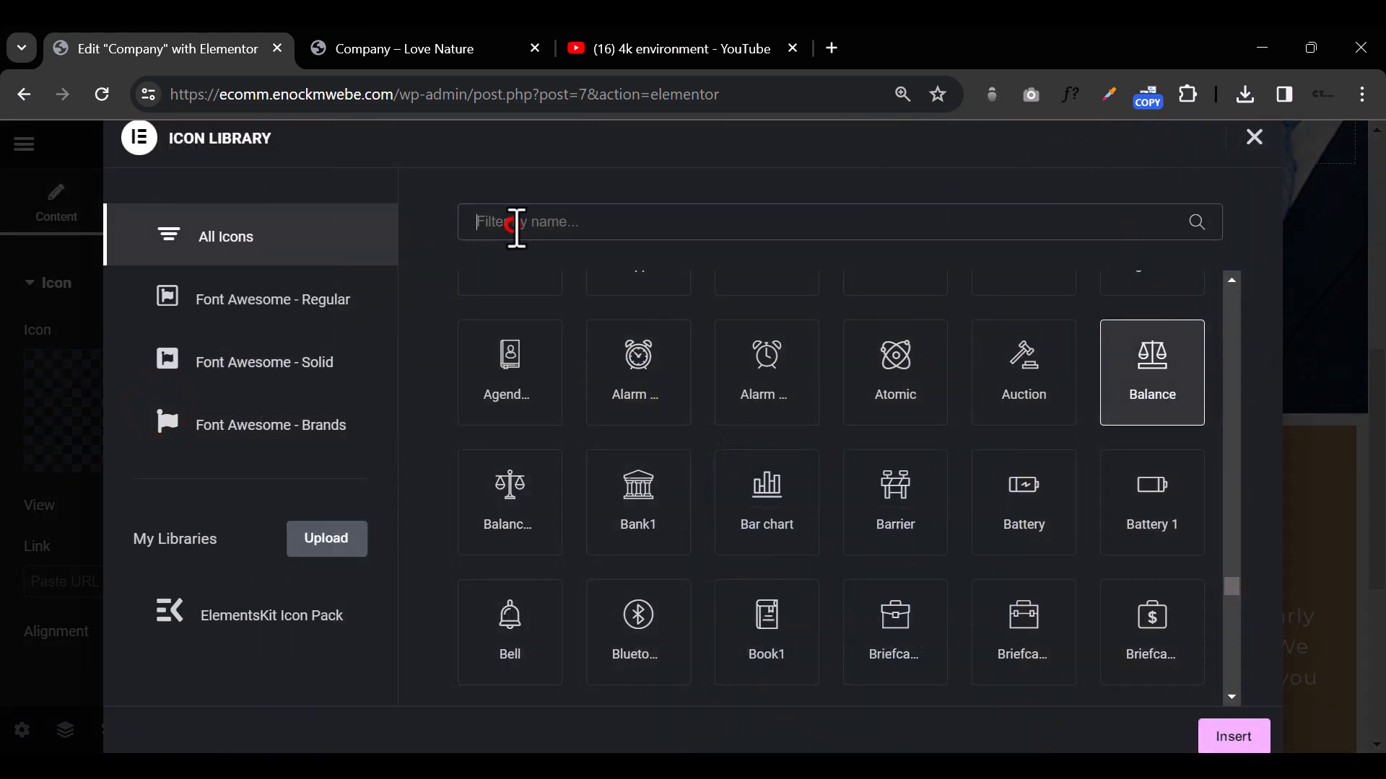
text(pers)
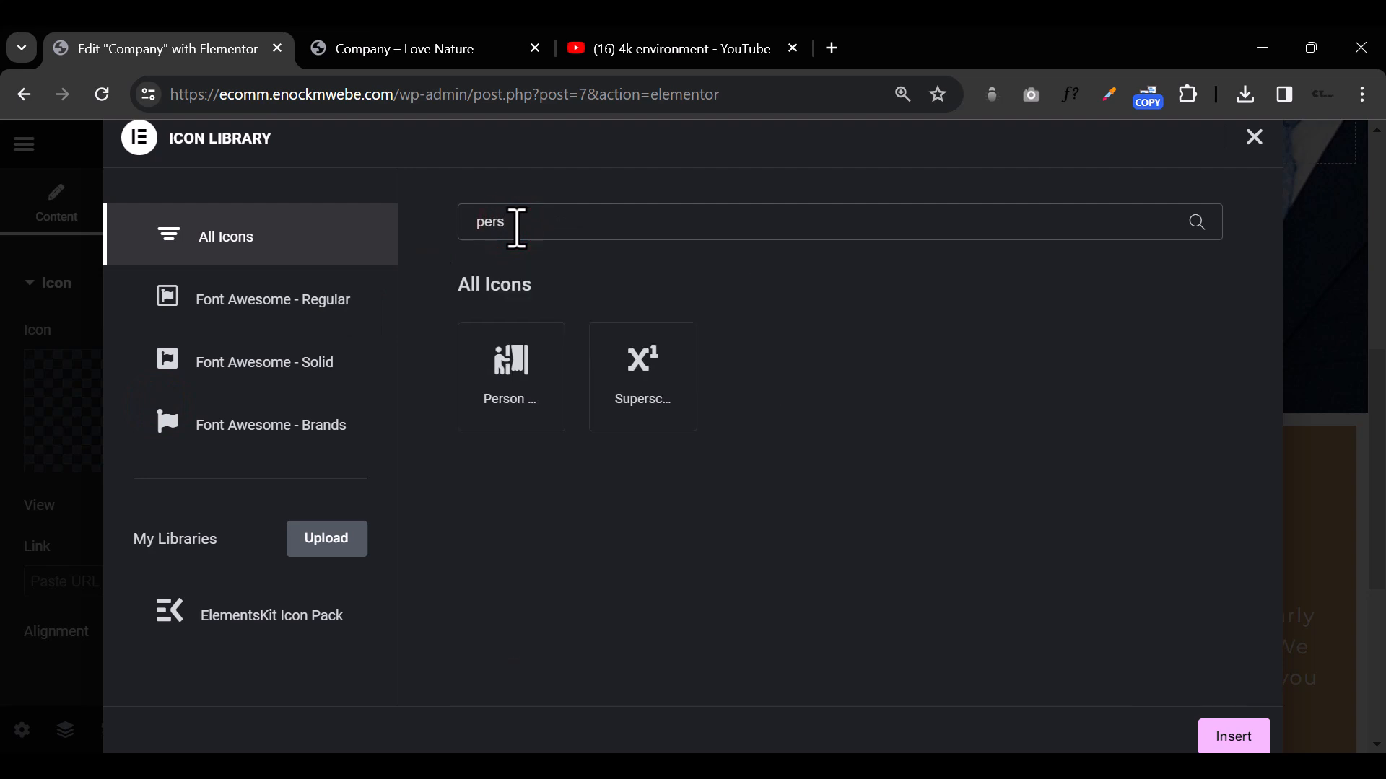
key(BackSpace)
text(s)
click(510, 369)
click(1236, 736)
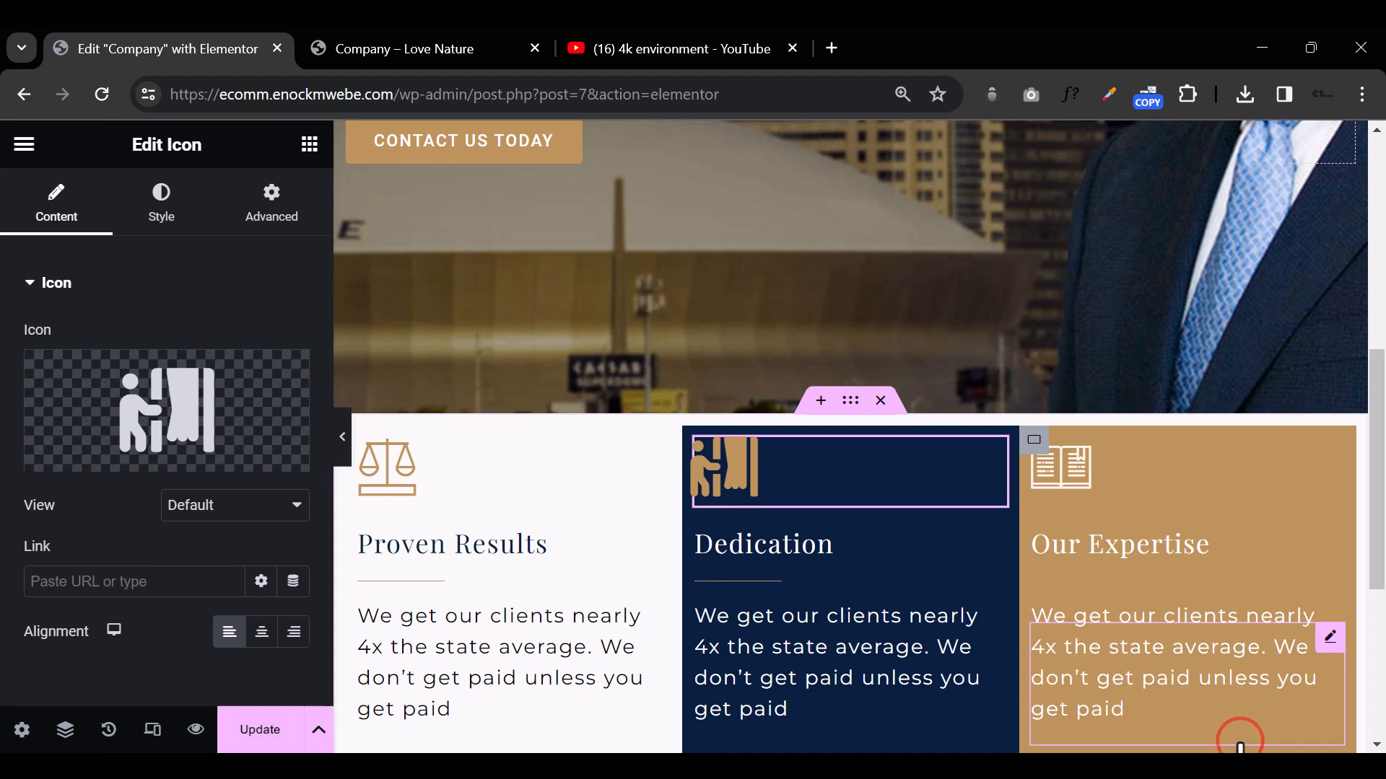
click(342, 448)
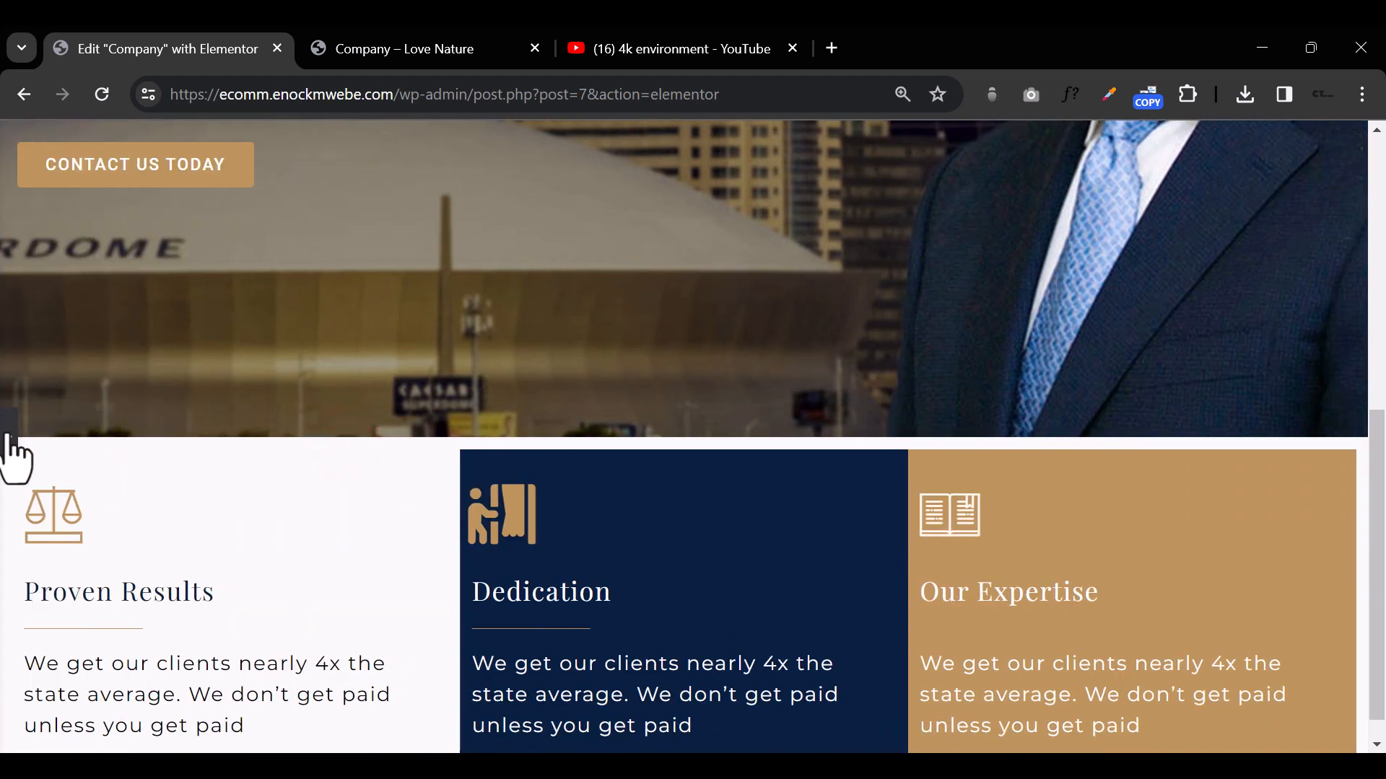
click(12, 448)
click(342, 447)
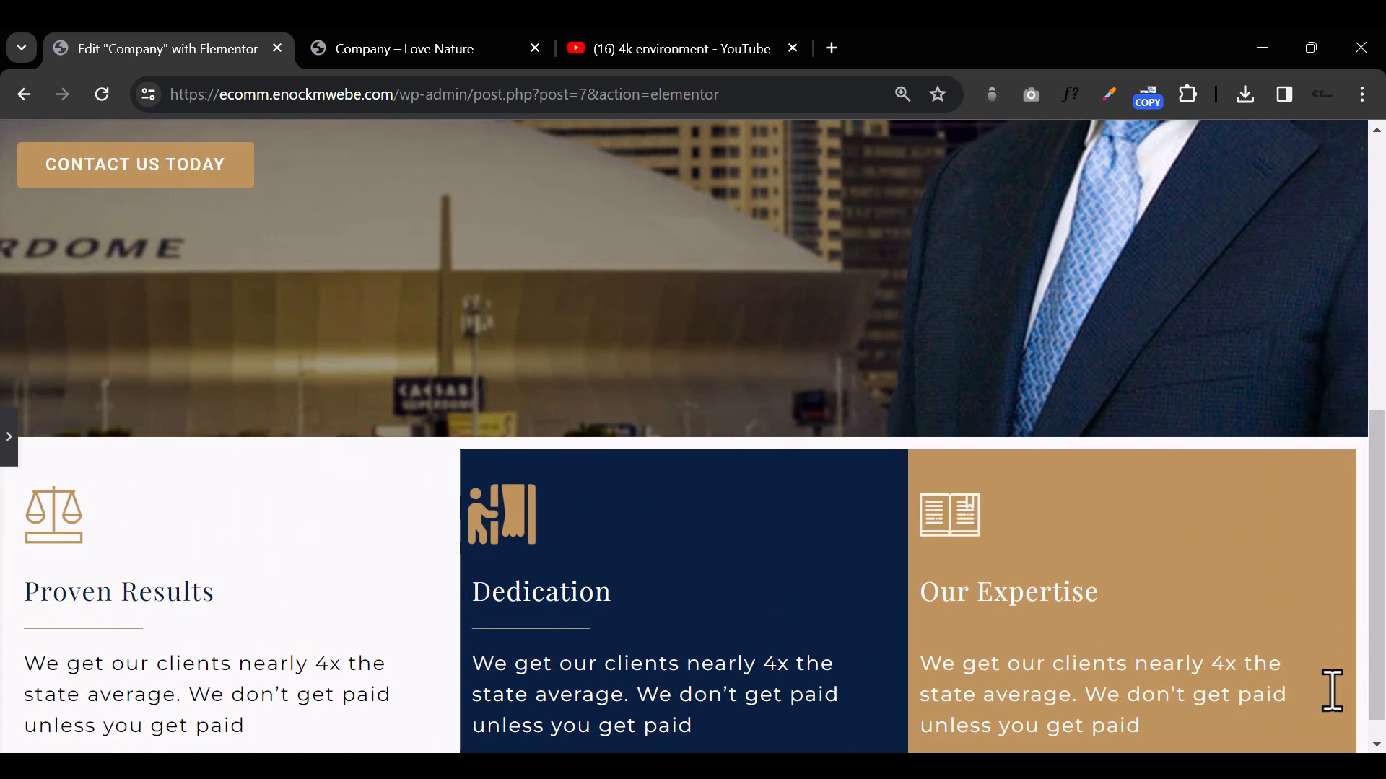
click(12, 441)
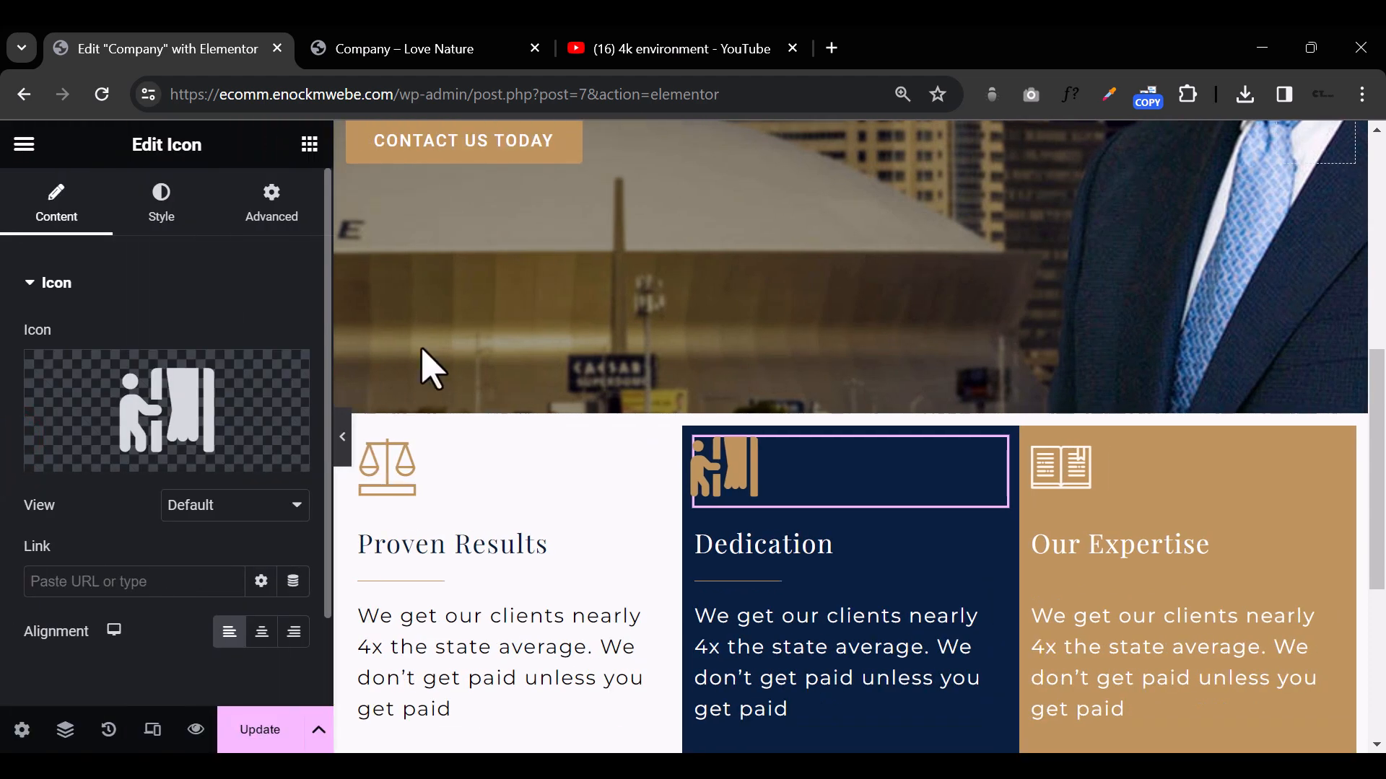
Step: Unlink the padding of the container holding the three columns and set it to 100 px right and left, with 0 top and bottom
click(851, 402)
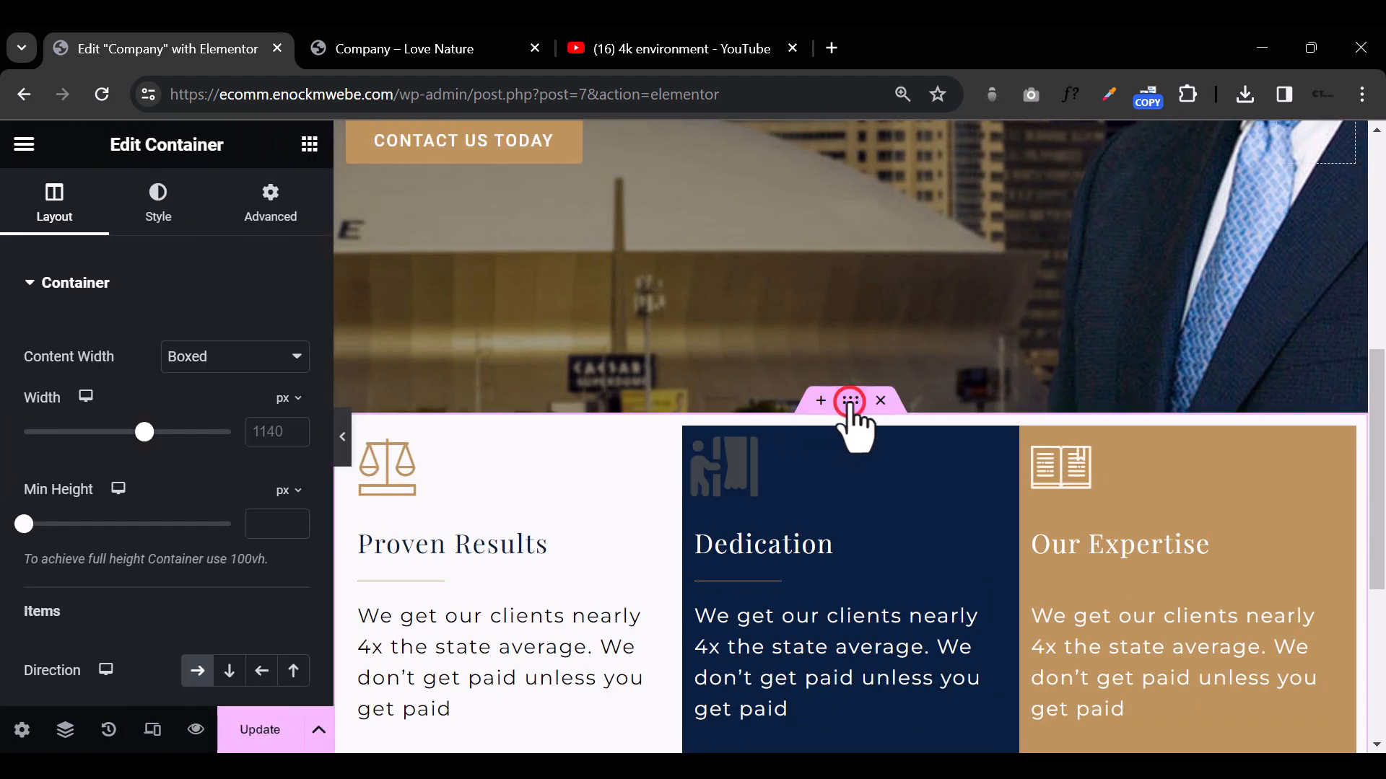
click(283, 210)
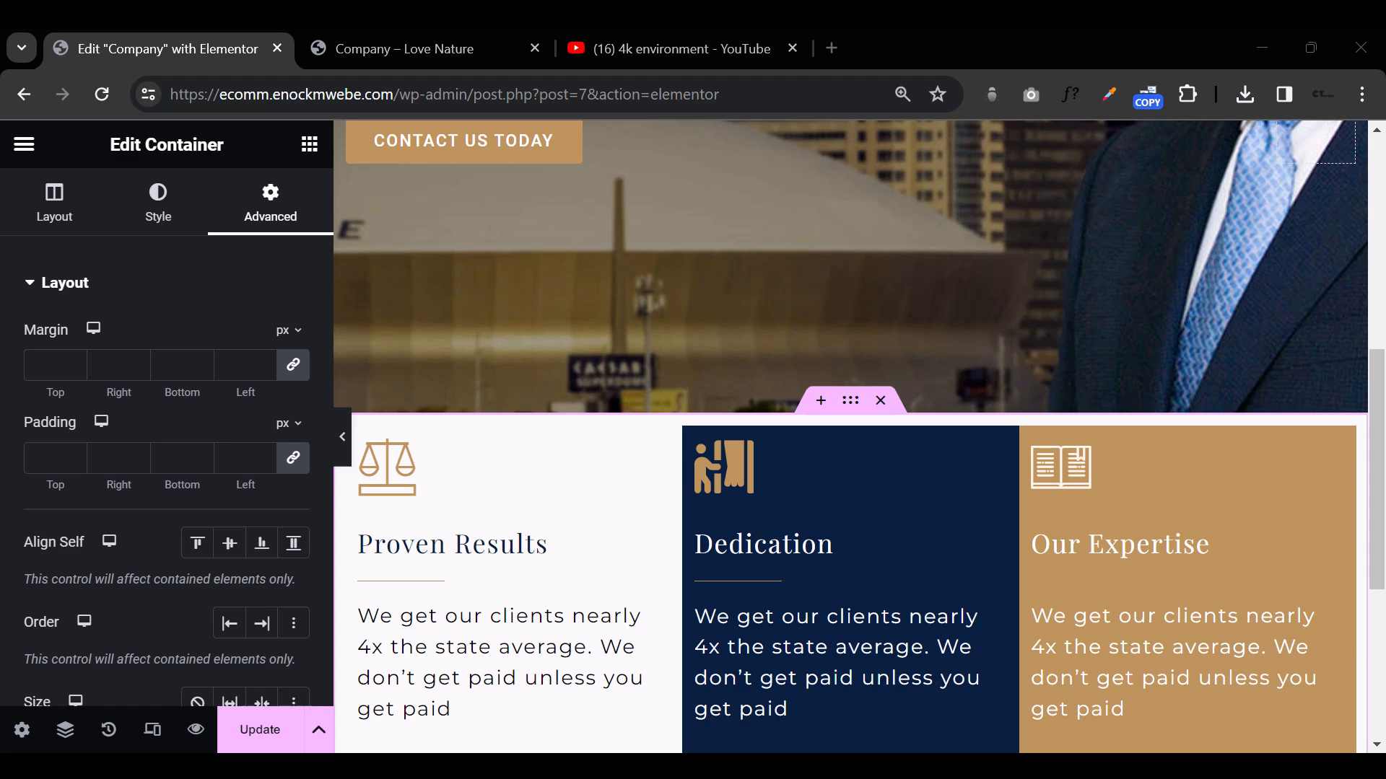
click(292, 456)
click(37, 458)
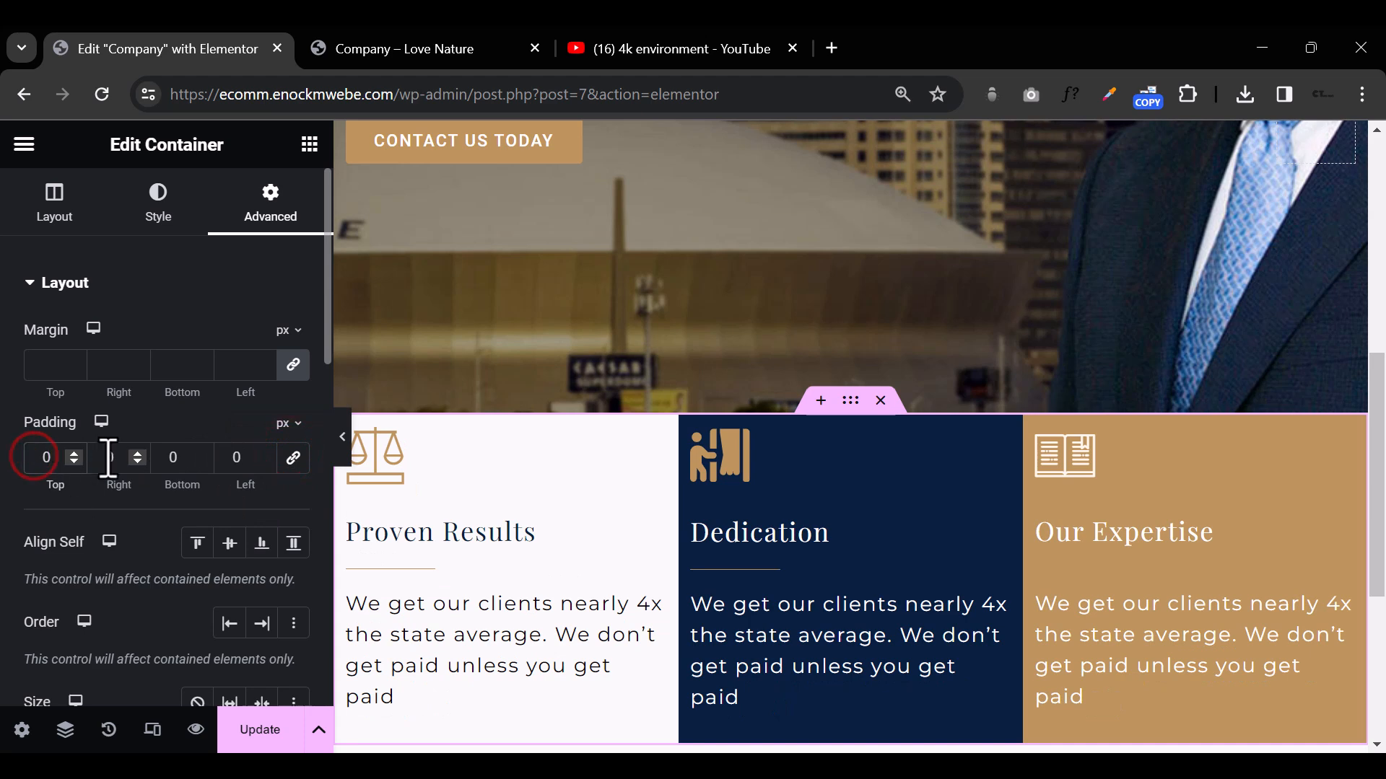
text(100)
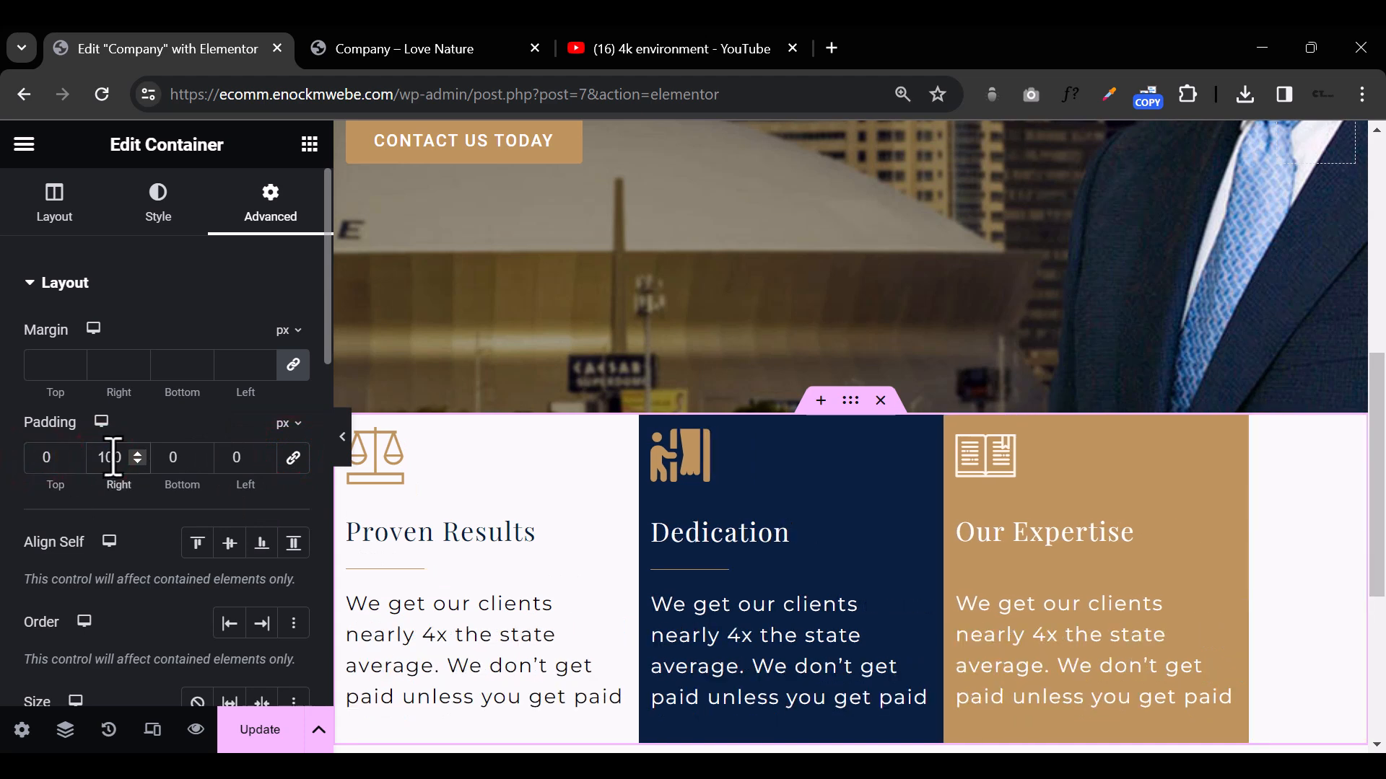
click(232, 459)
text(100)
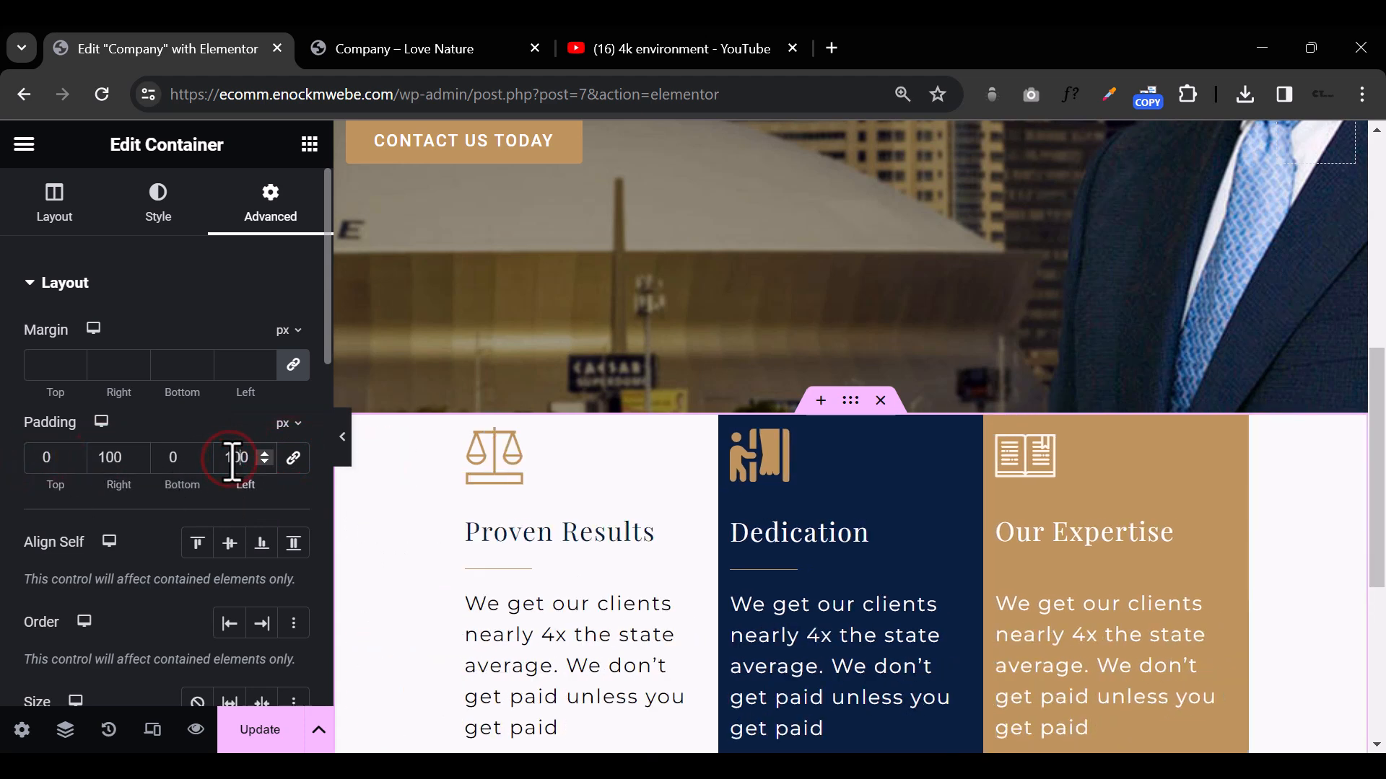
click(343, 441)
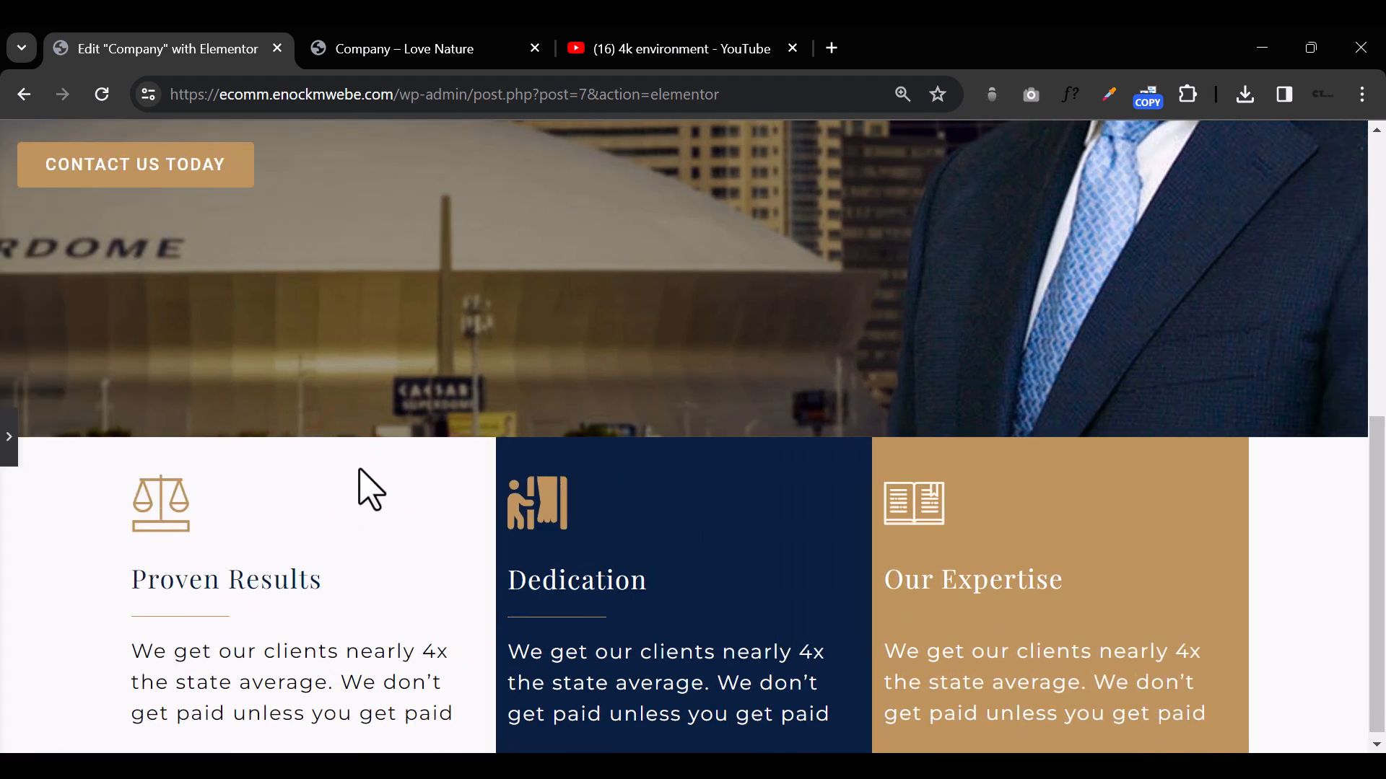
click(8, 438)
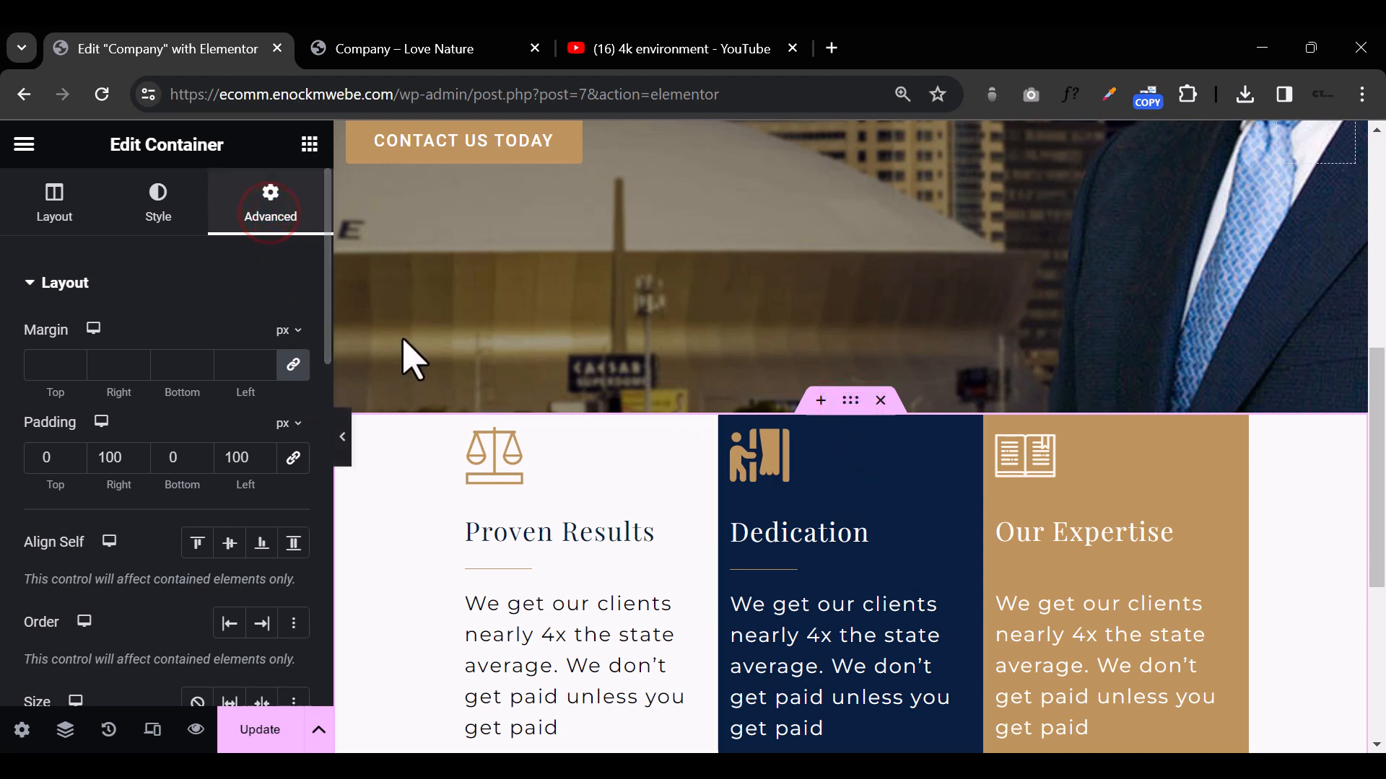
Step: Unlink the margin values of the container holding the three columns so each side can be set separately
click(51, 202)
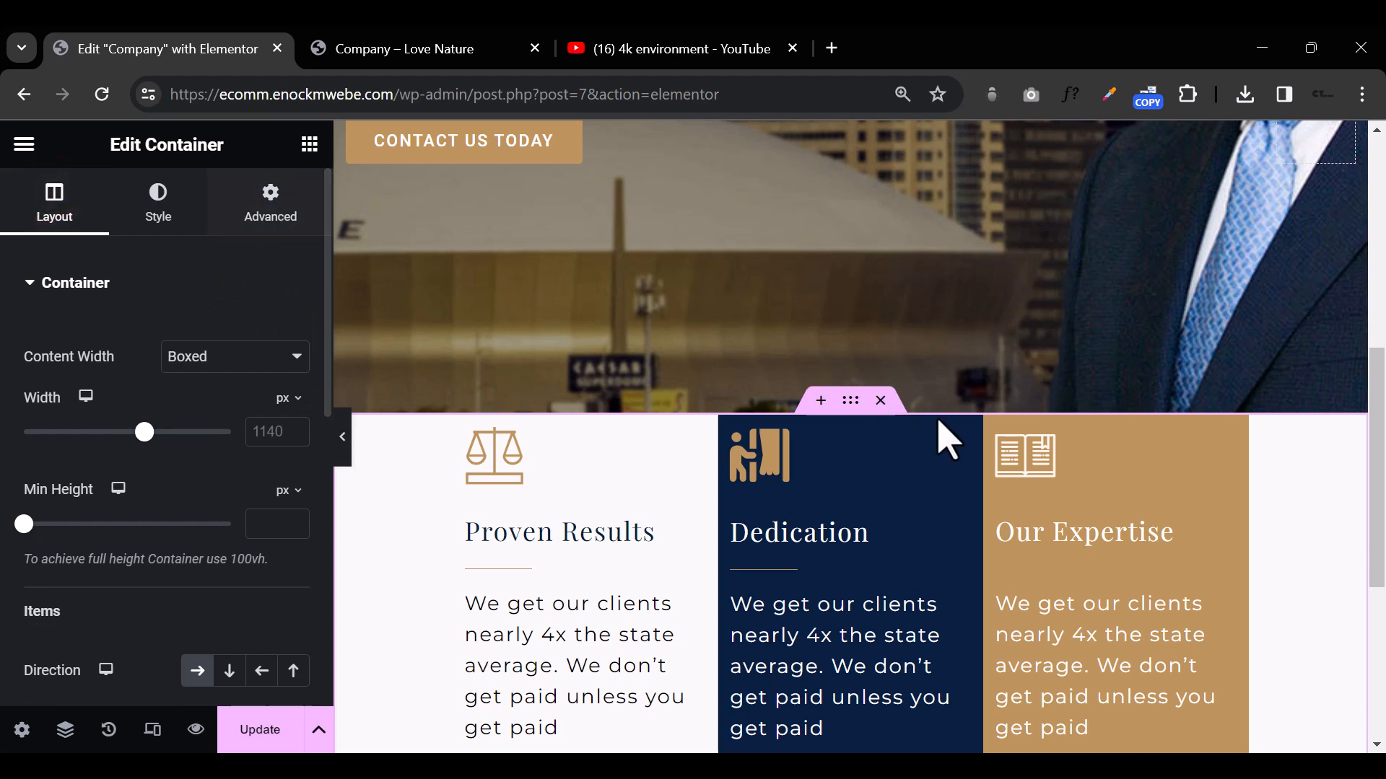
click(851, 399)
click(270, 216)
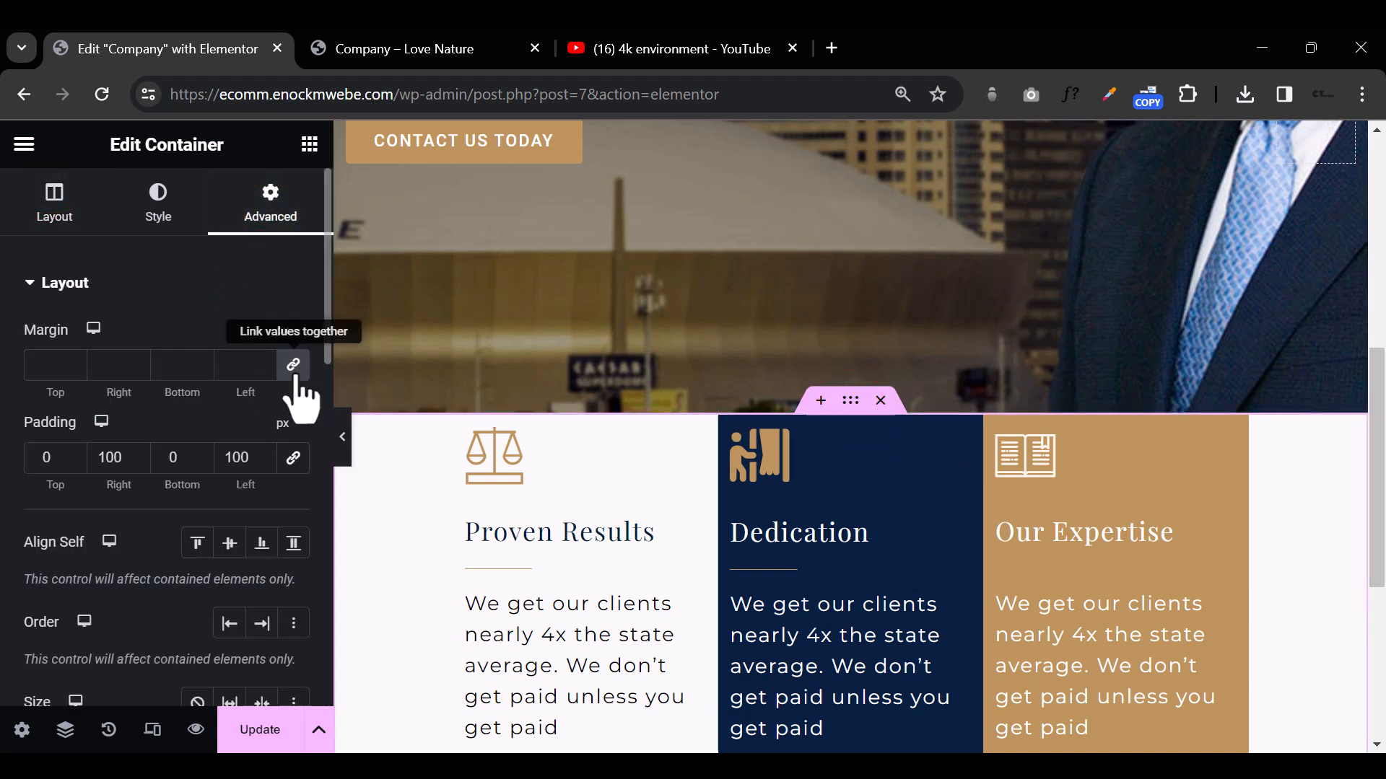
click(294, 370)
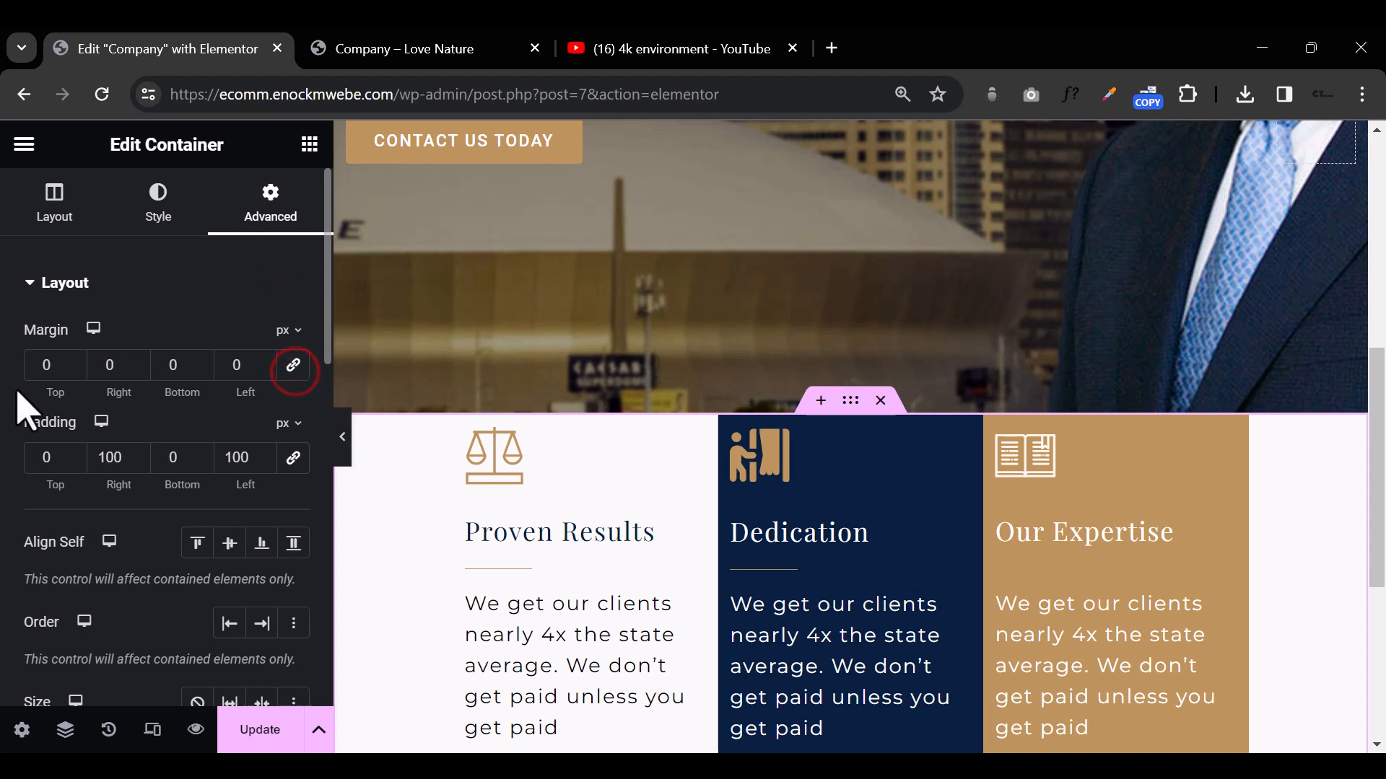
click(73, 371)
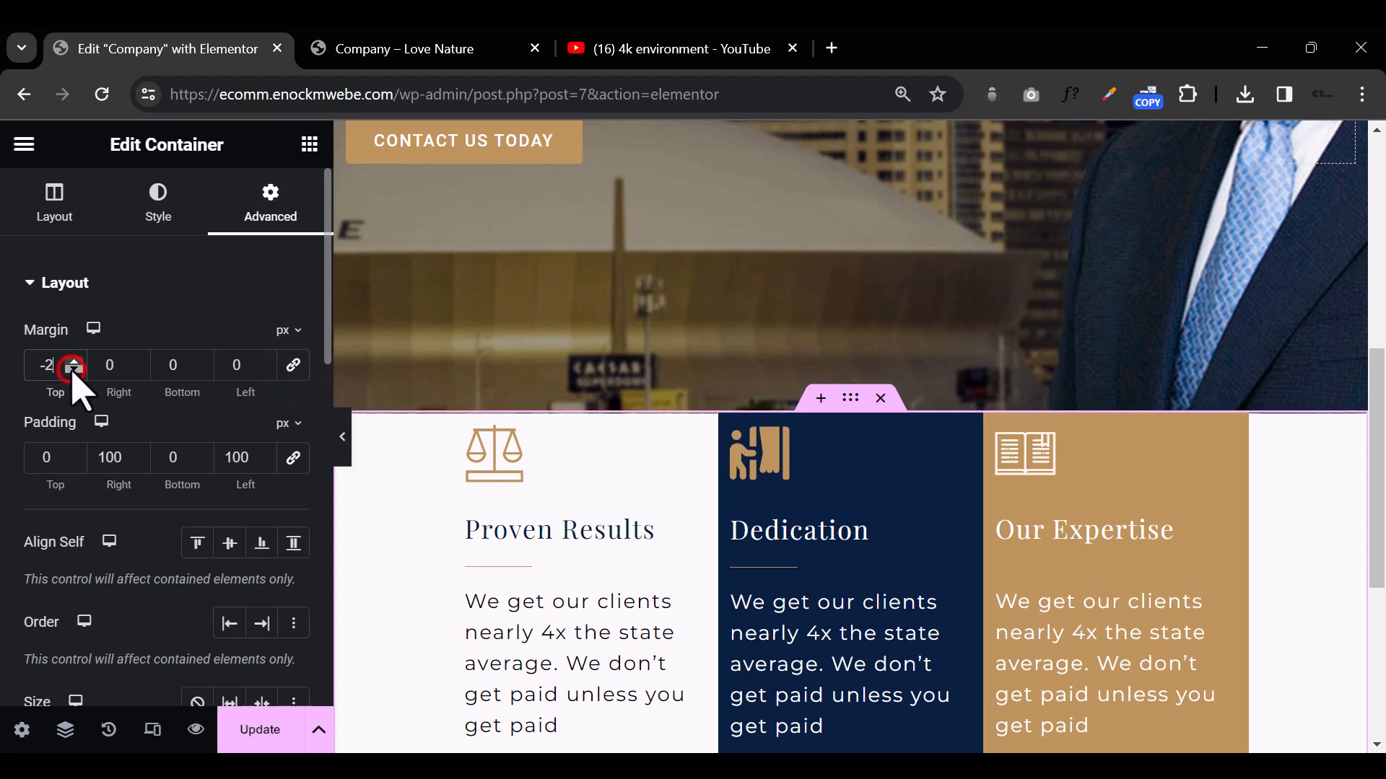
drag(73, 371, 73, 371)
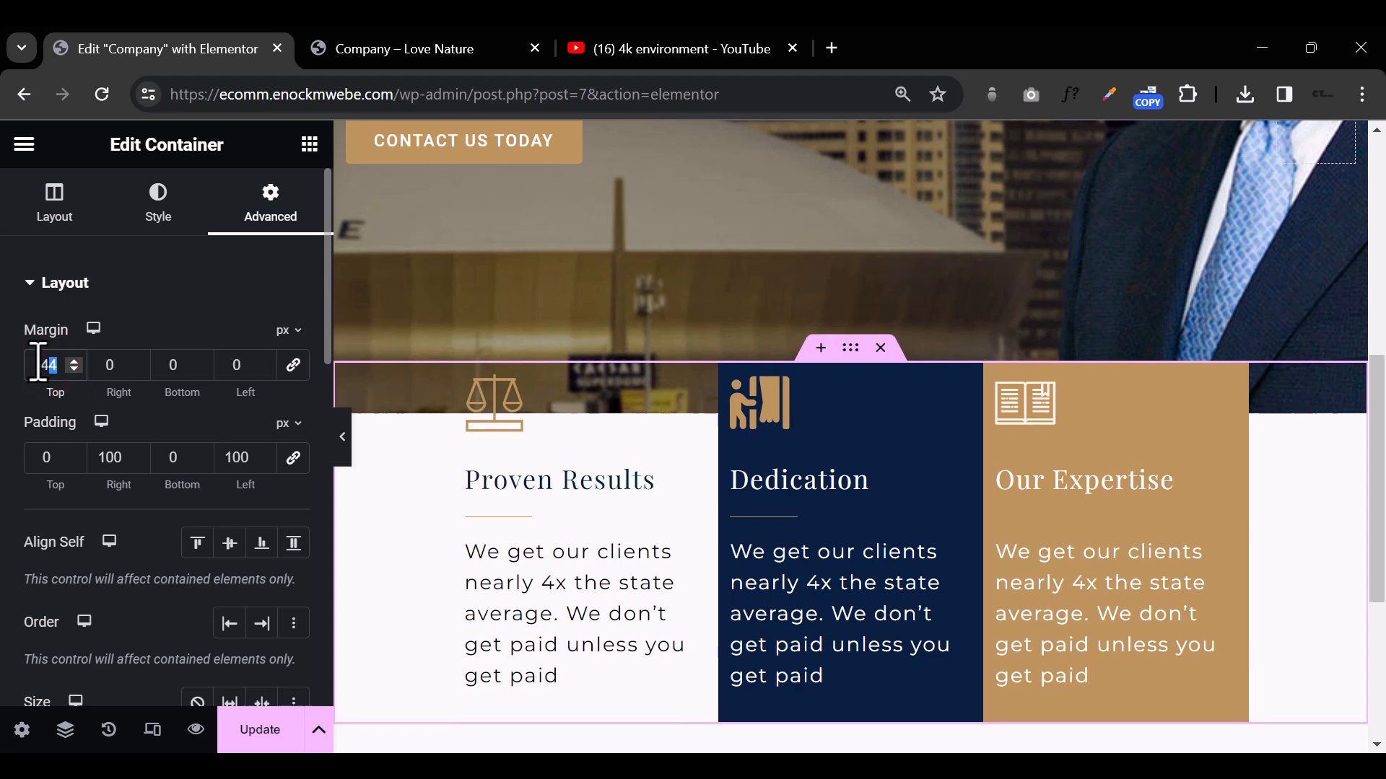
text(1)
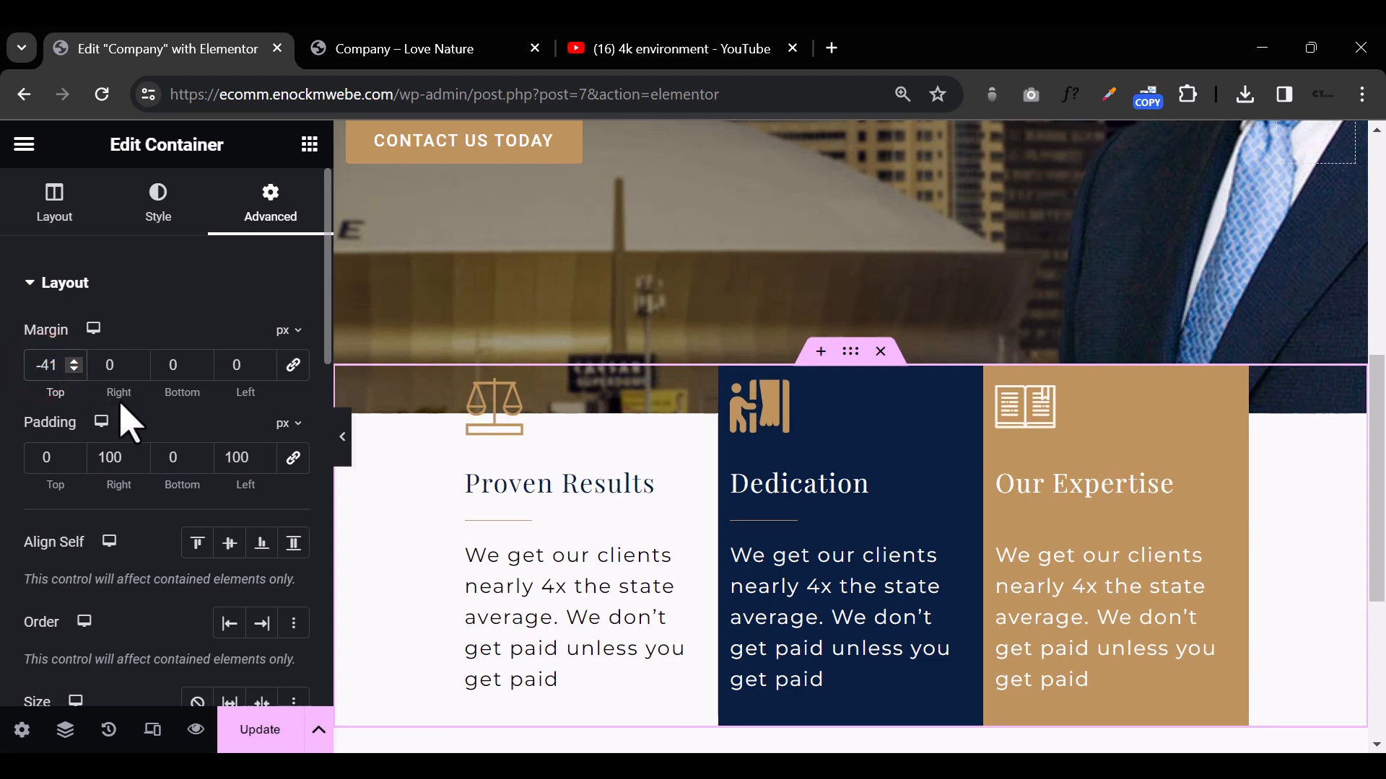
key(BackSpace)
key(BackSpace)
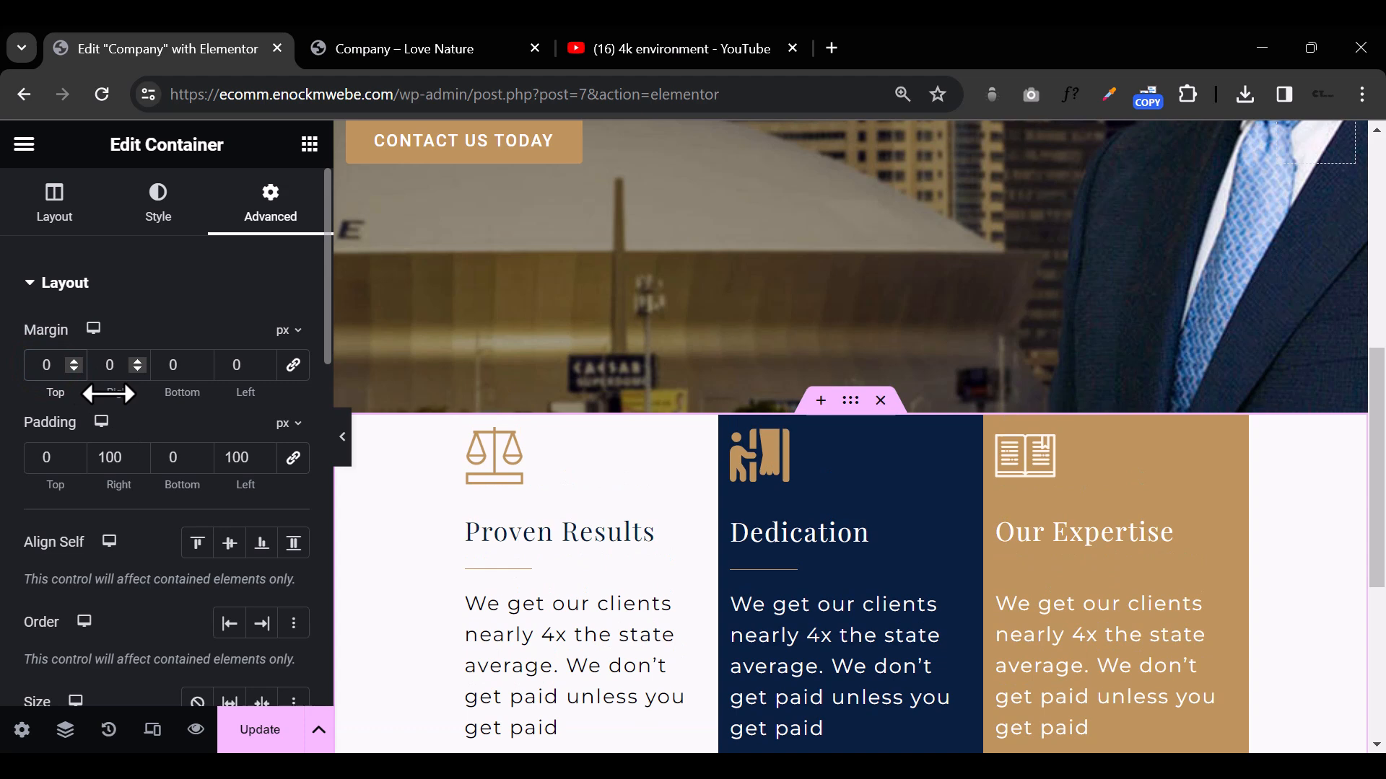
text(-)
key(BackSpace)
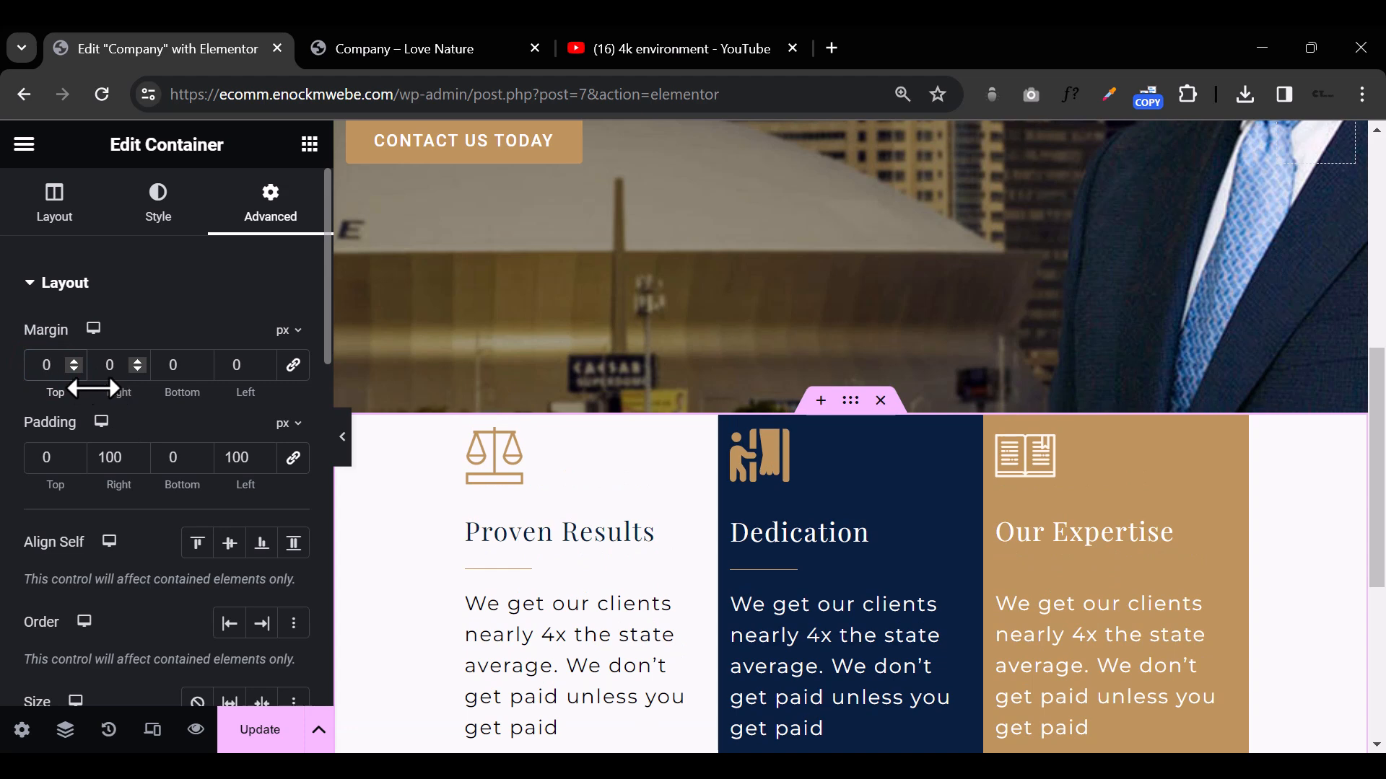
Step: Set the three-column container's top margin to -122 px so that it overlaps the hero image
click(75, 371)
click(74, 370)
click(74, 370)
click(74, 370)
click(74, 370)
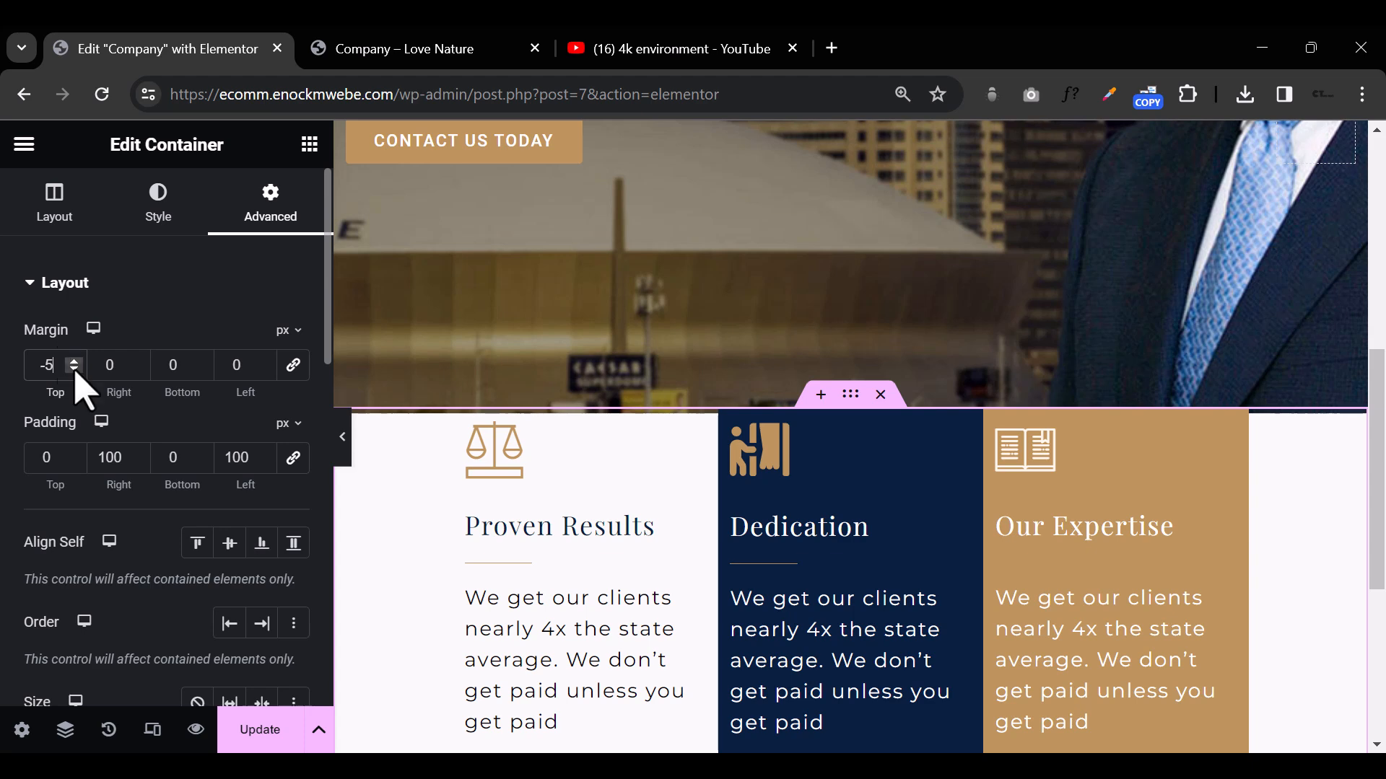
click(76, 372)
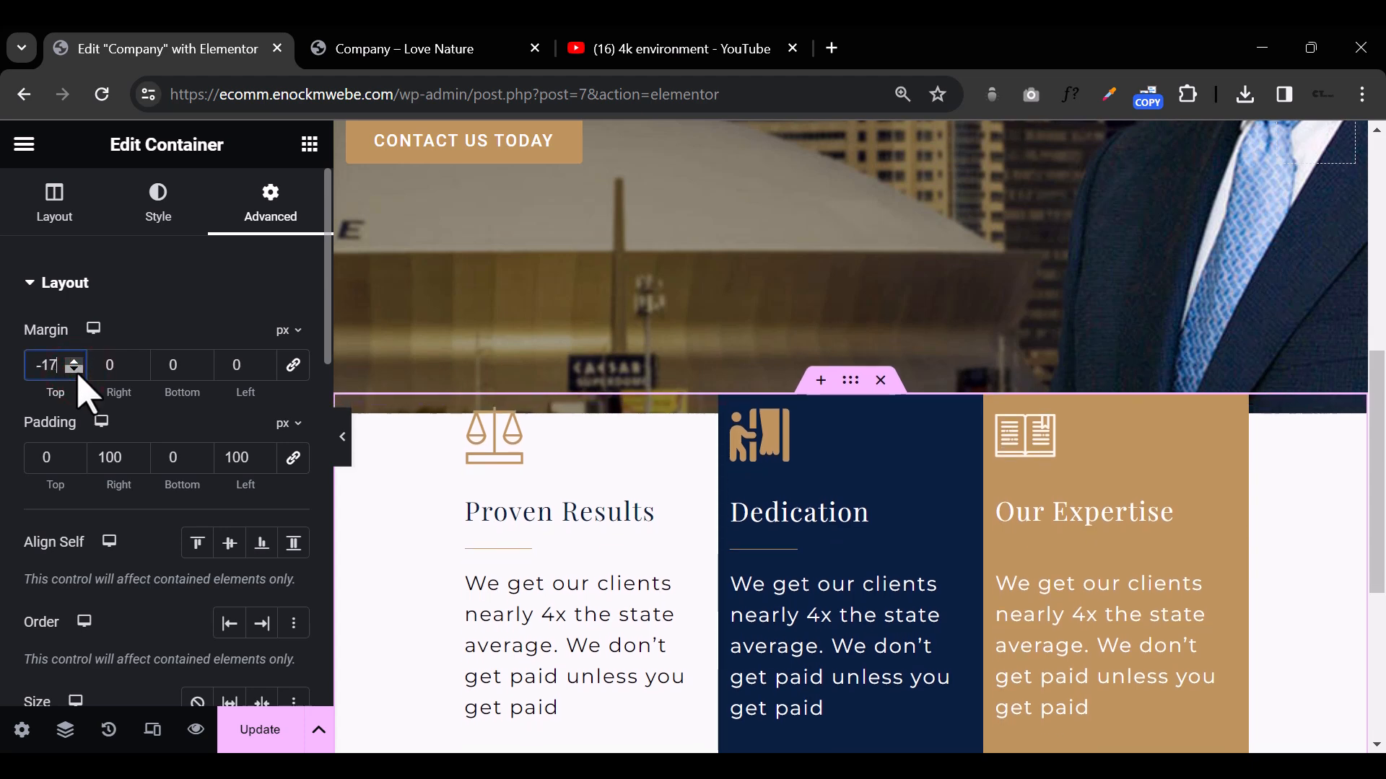
drag(77, 376, 78, 376)
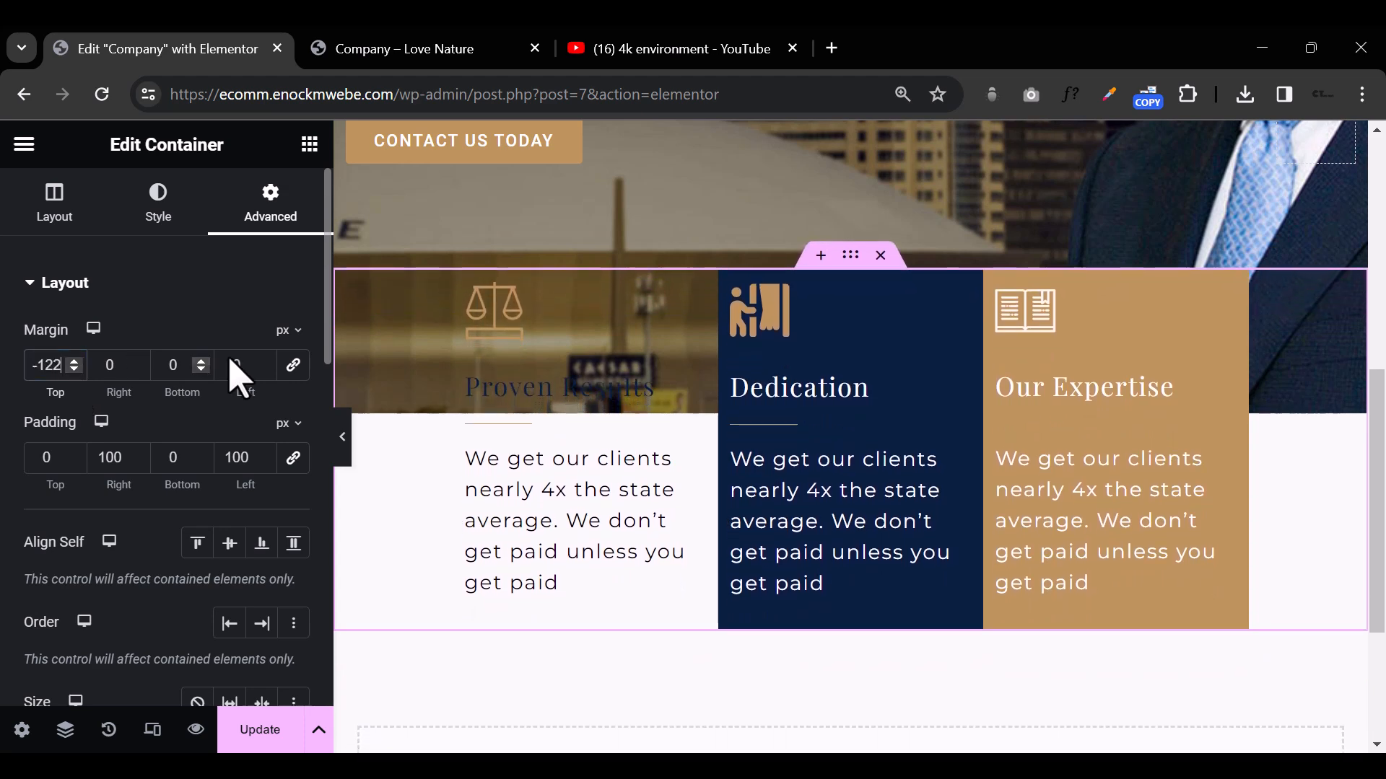
click(775, 693)
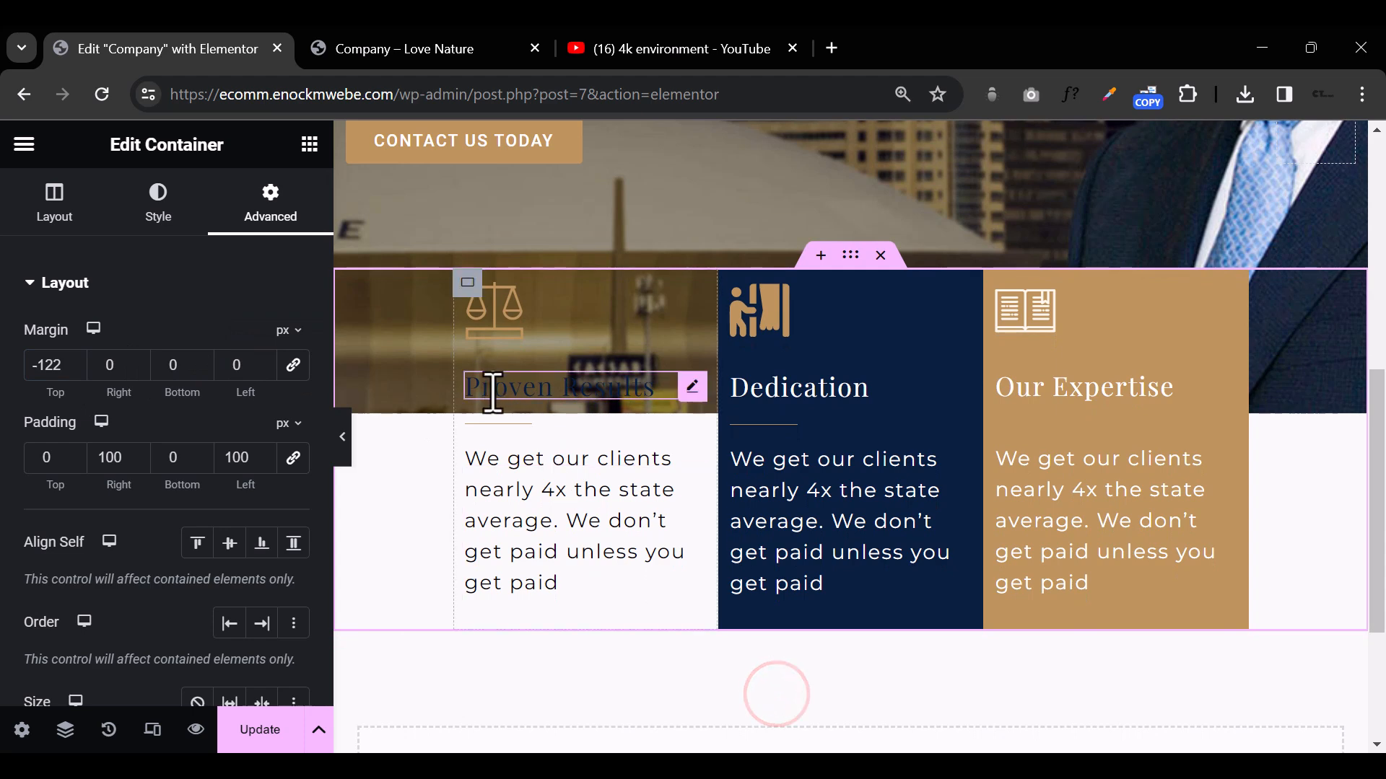
Step: Give the first column's container a classic background in white #FFFFFF
click(467, 284)
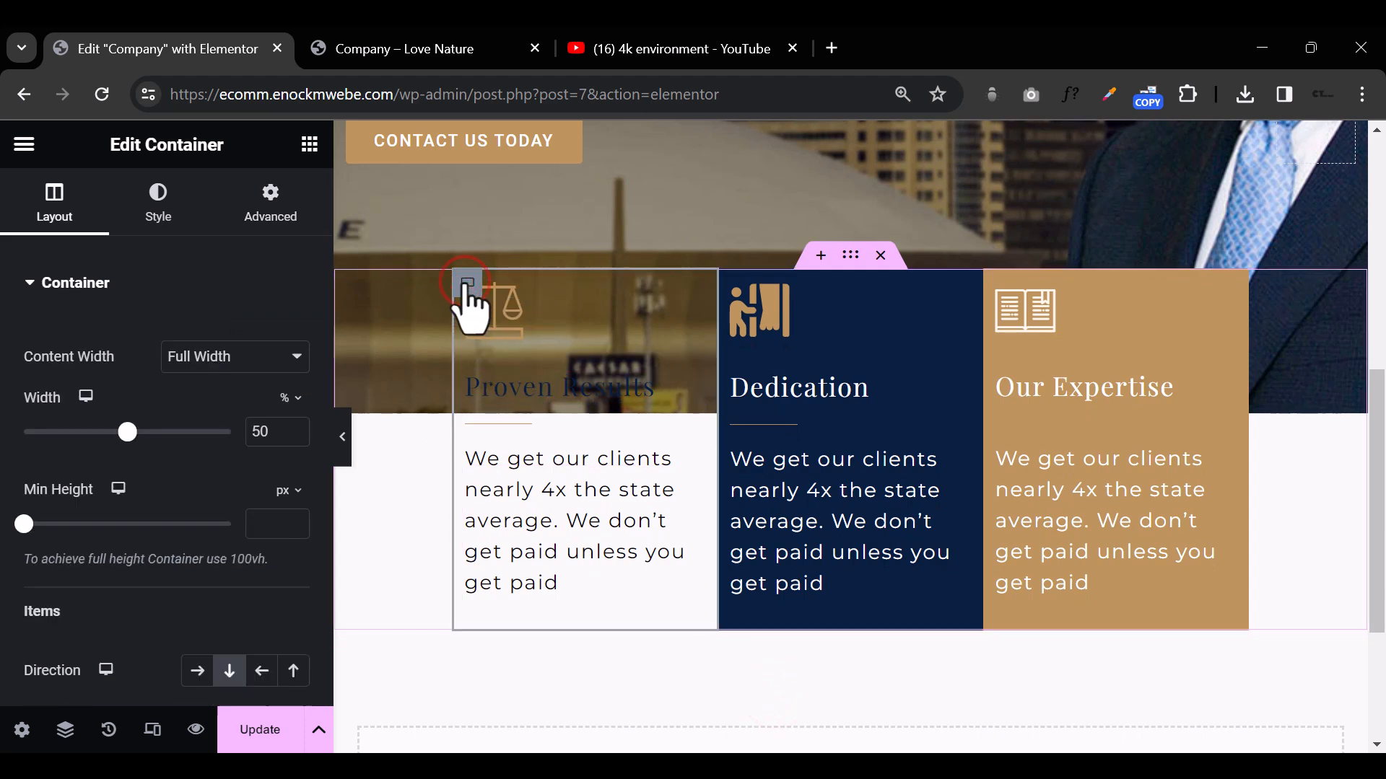
click(163, 206)
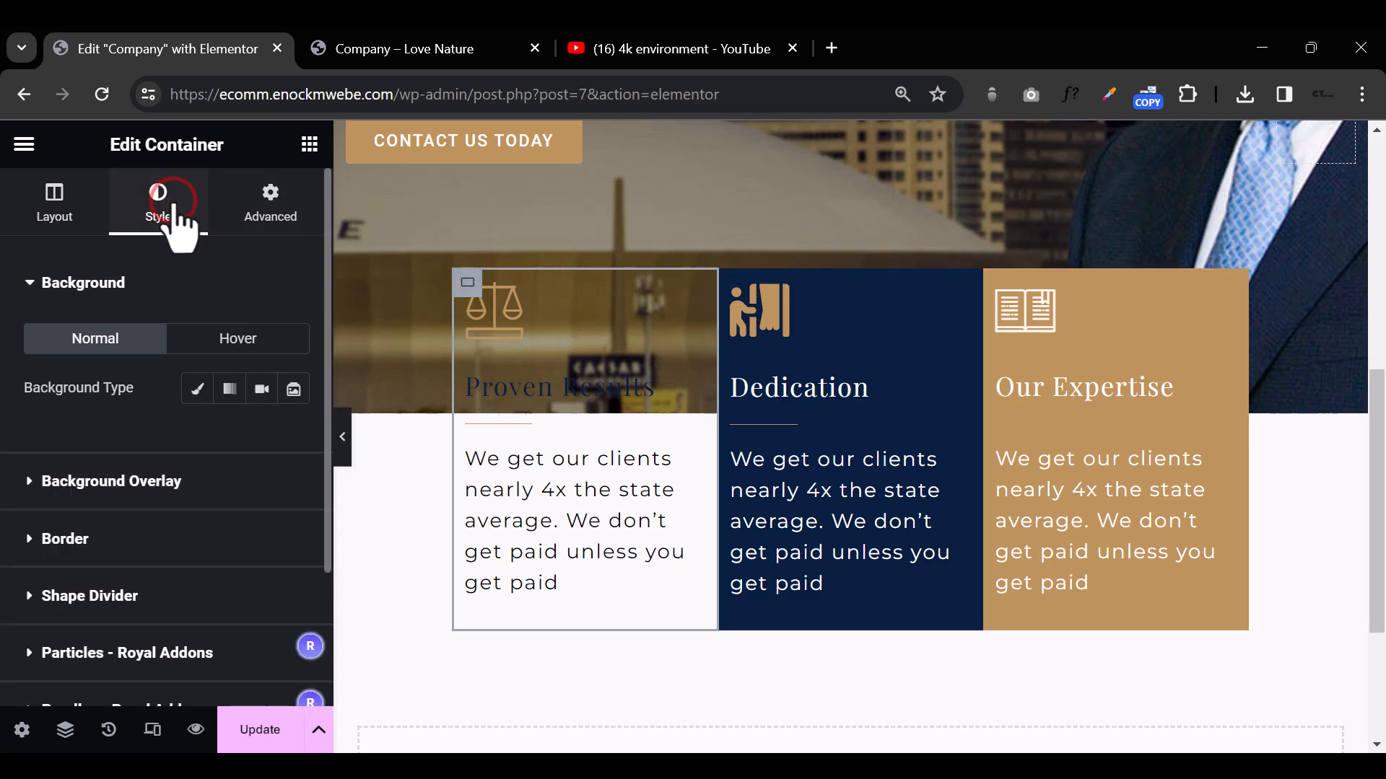
click(196, 389)
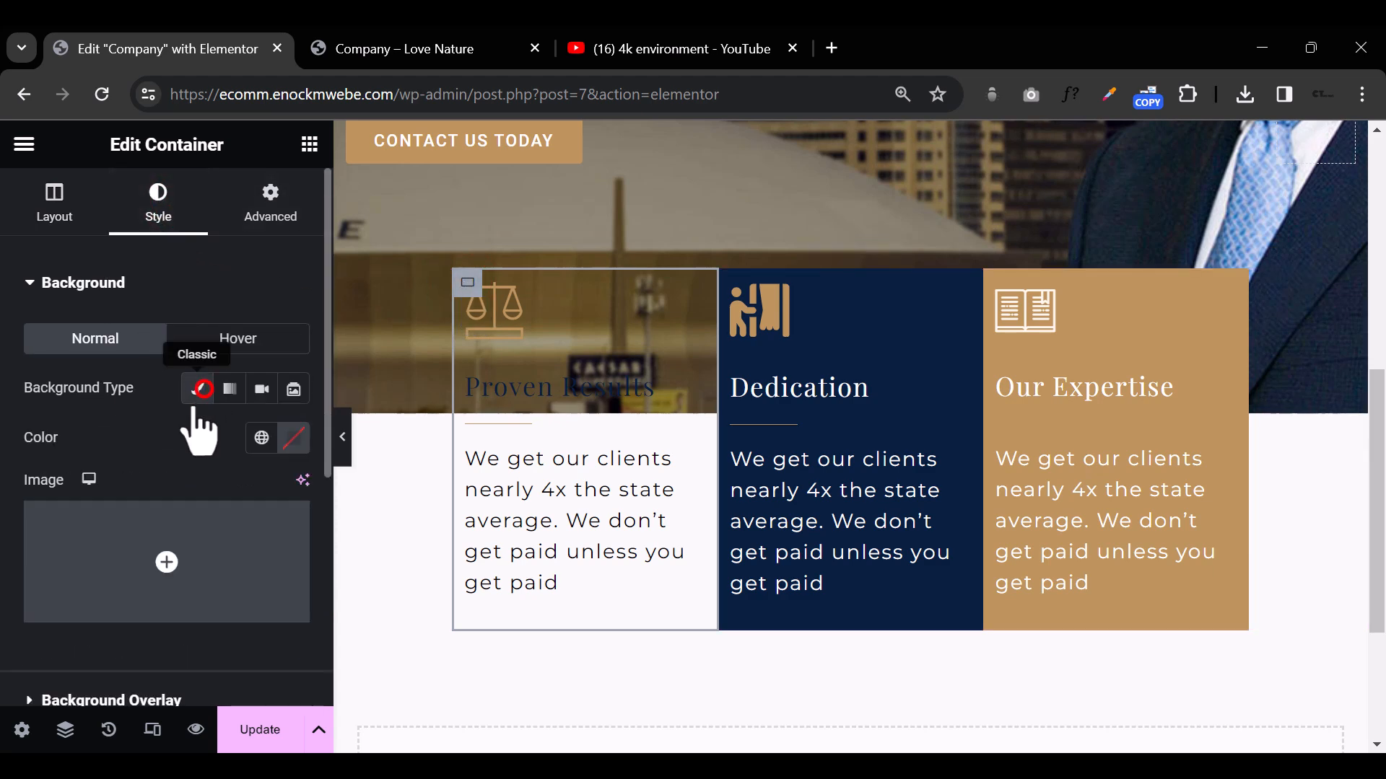
click(297, 433)
drag(432, 418, 249, 292)
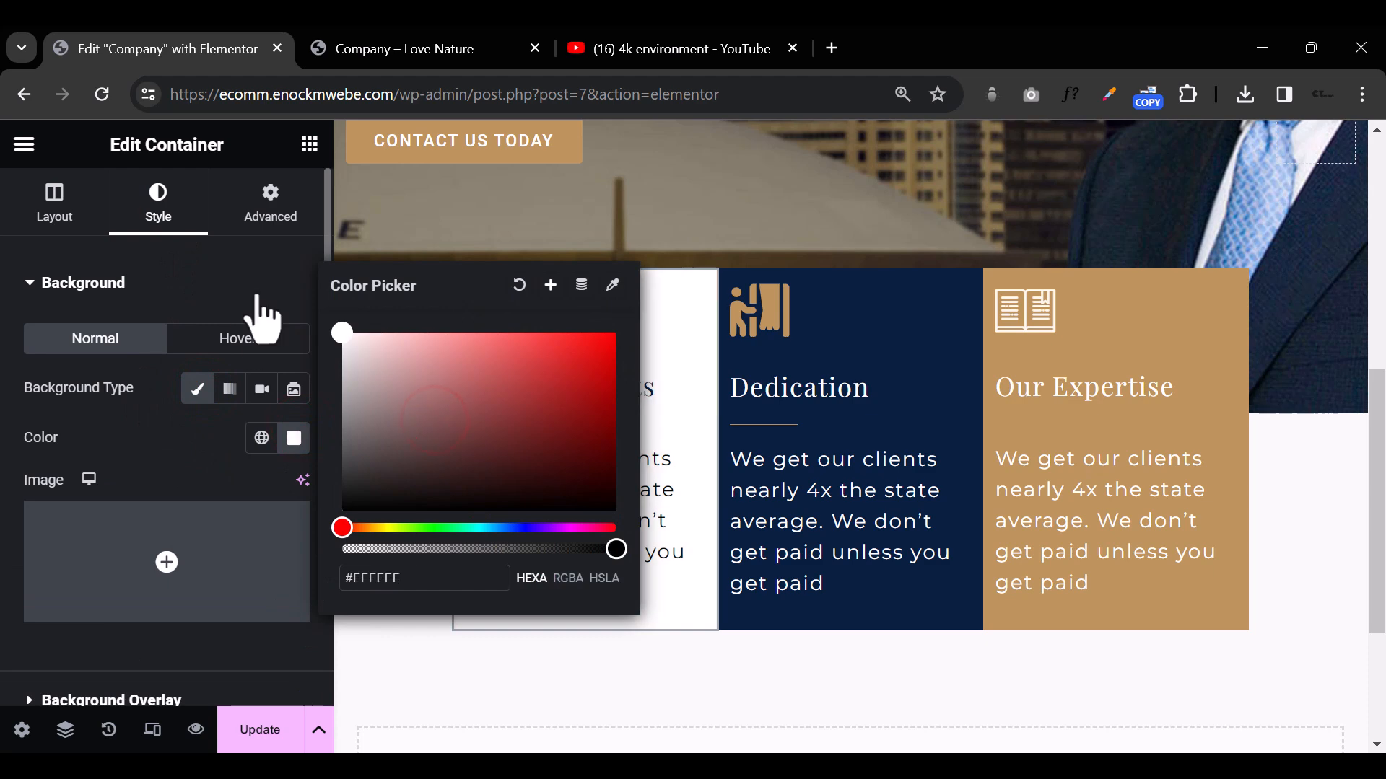
Step: Preview the three feature columns with the editing panel hidden, and bring the panel back
click(256, 292)
click(345, 436)
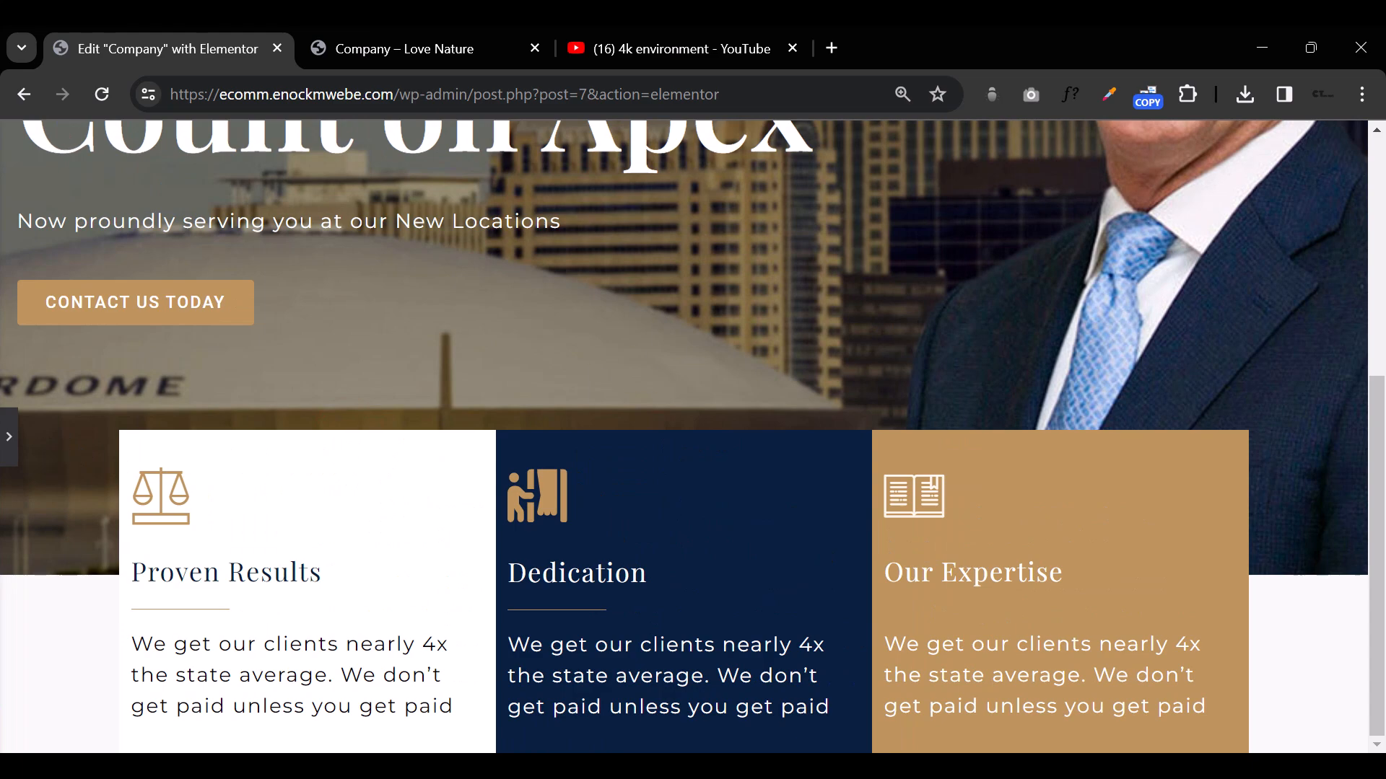
click(9, 444)
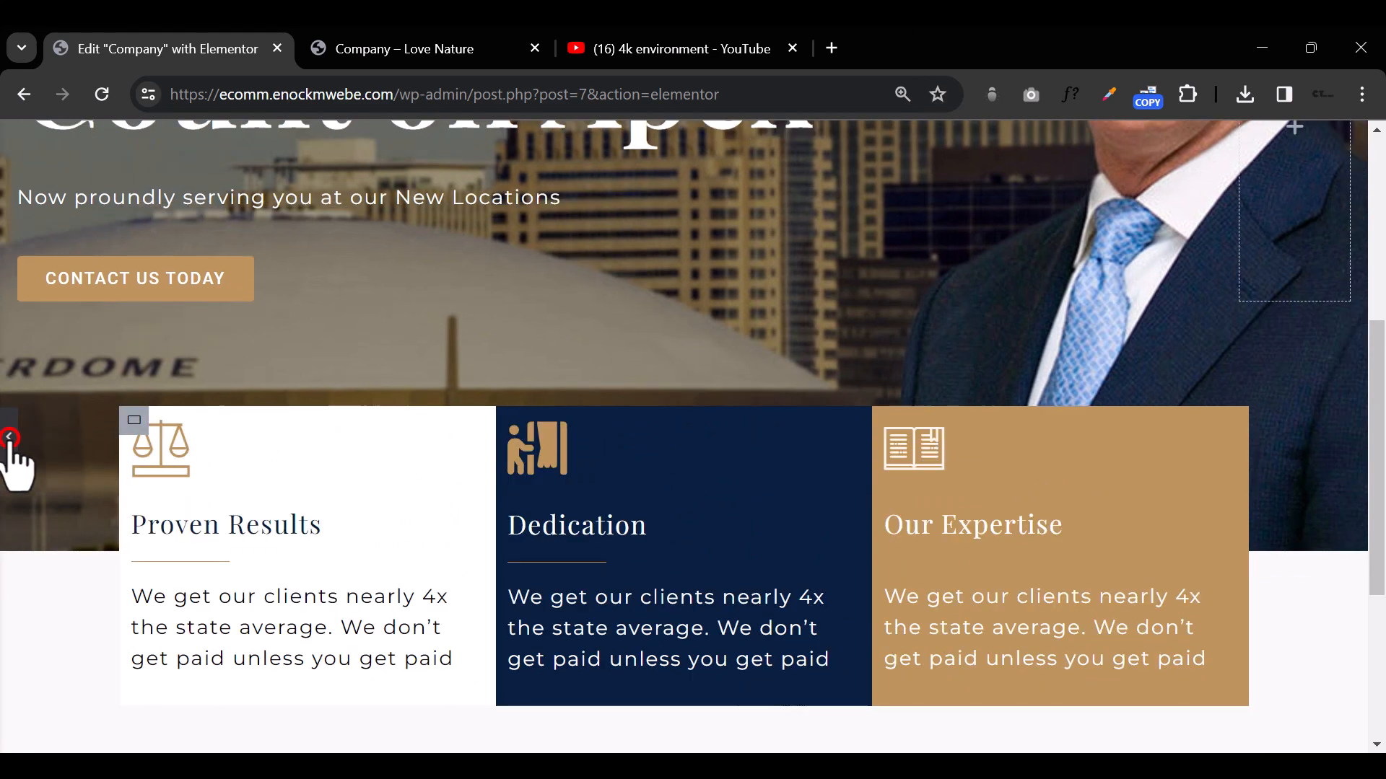
Step: Add a new container with two equal columns below the three feature columns
scroll(868, 570, down, 5)
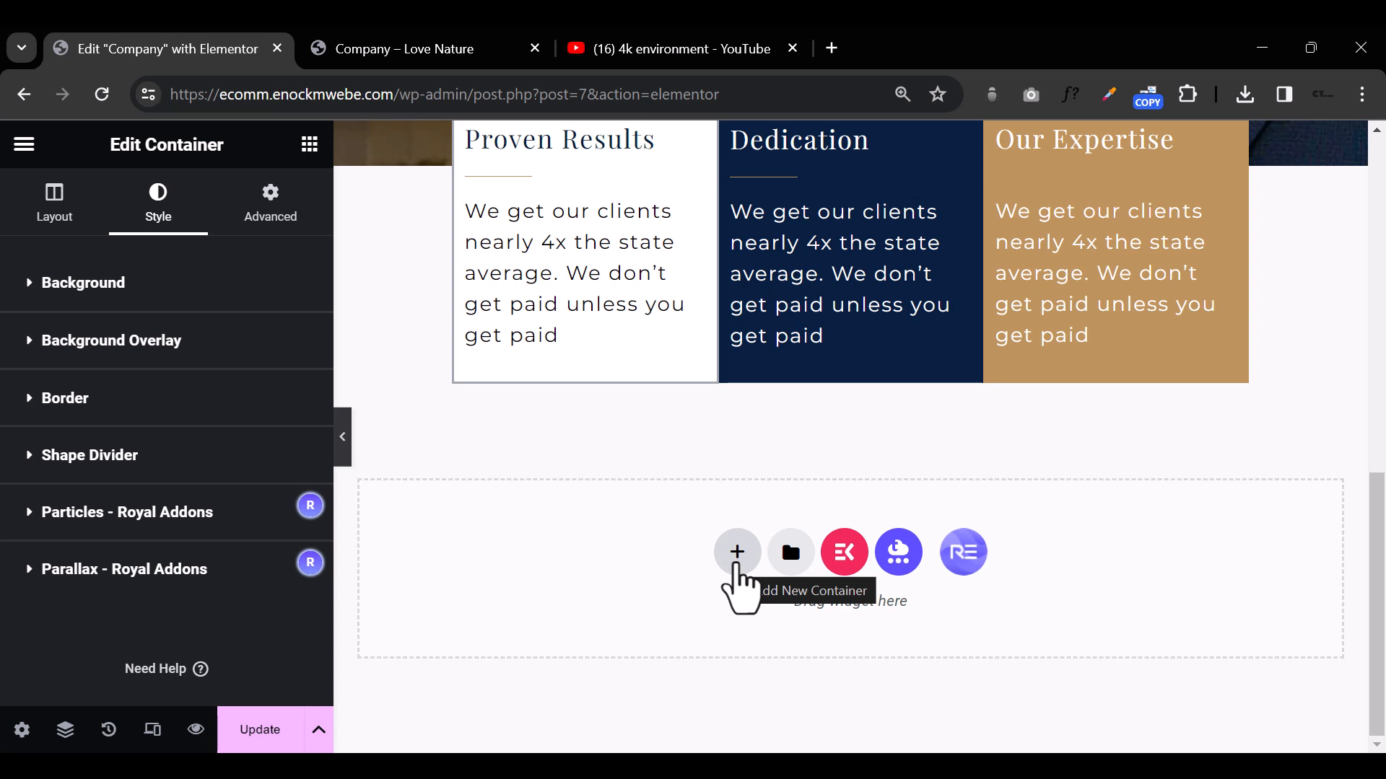
click(736, 567)
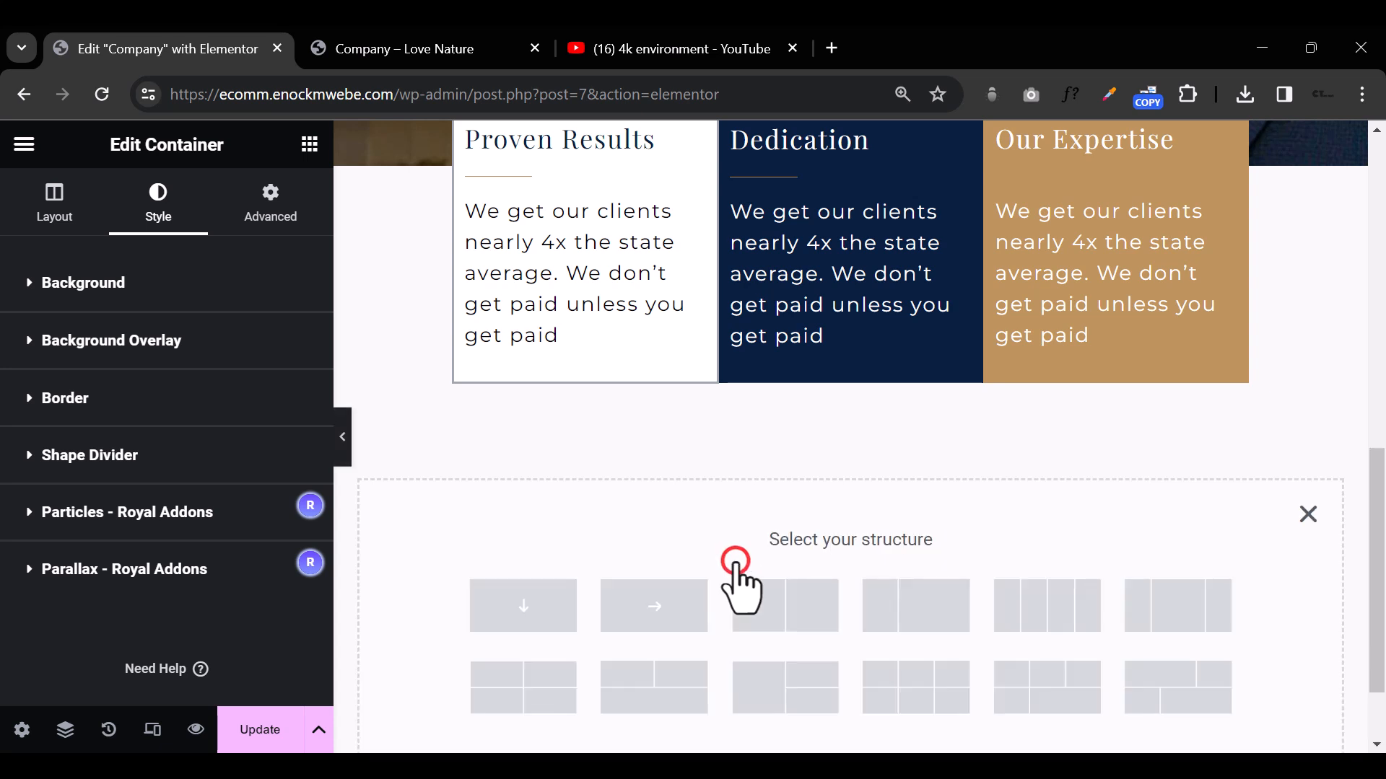
click(774, 608)
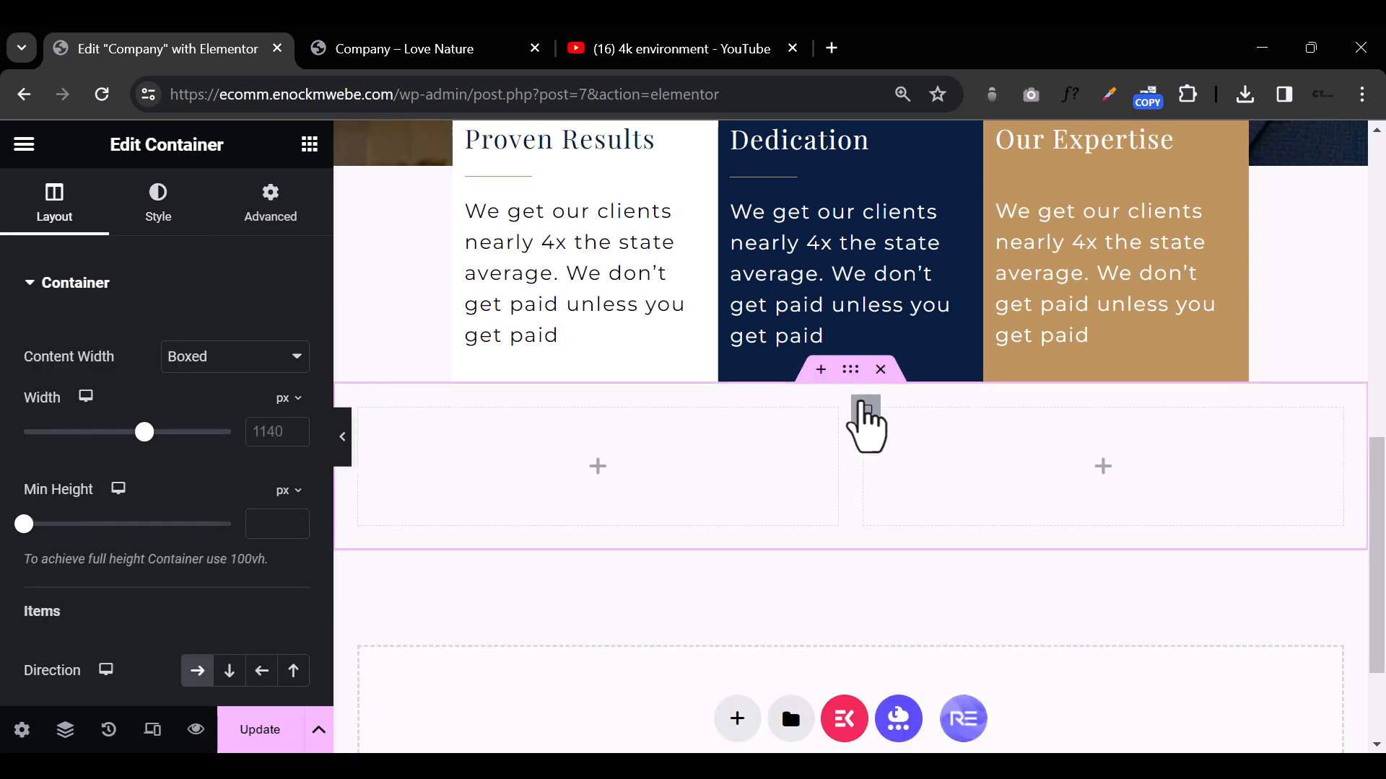
Step: Unlink the new two-column container's margin values and set its top and bottom margins to 100 px
click(850, 370)
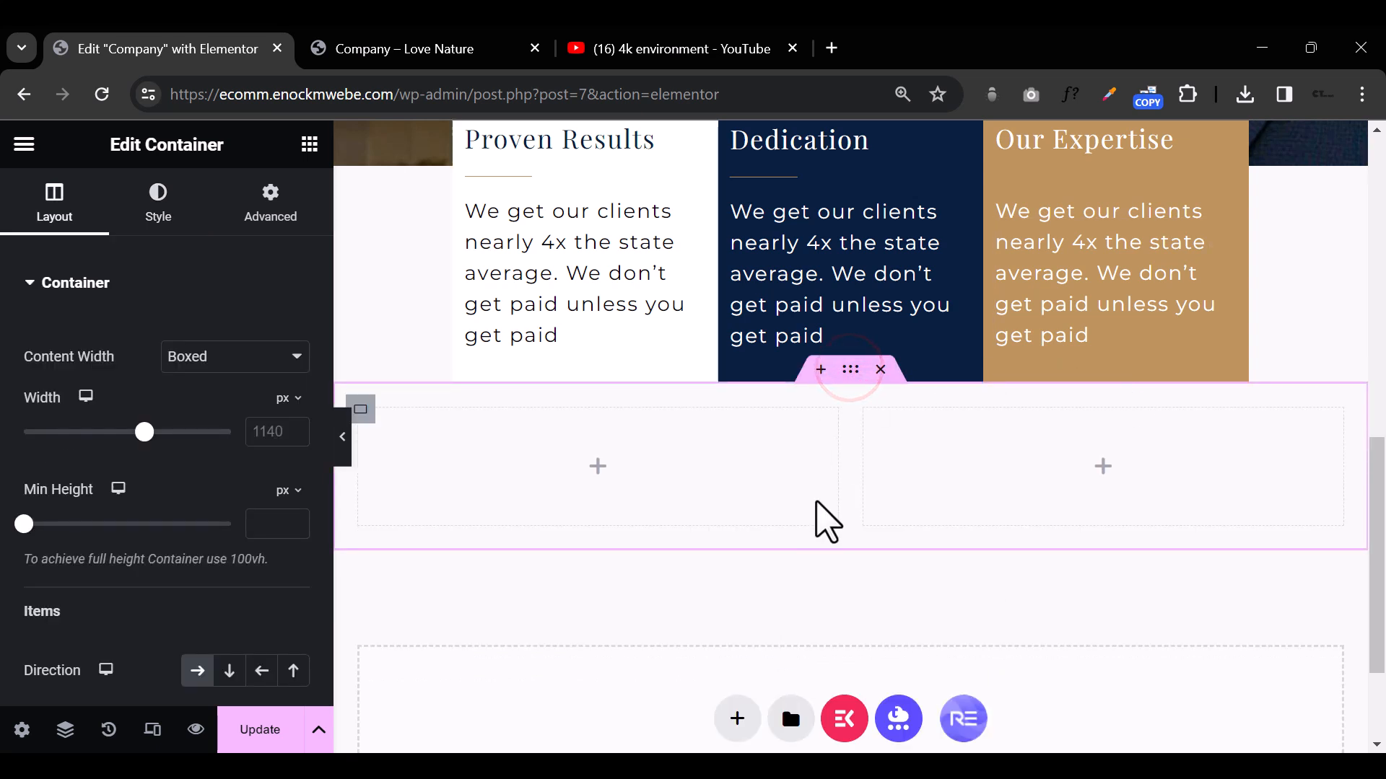
click(272, 199)
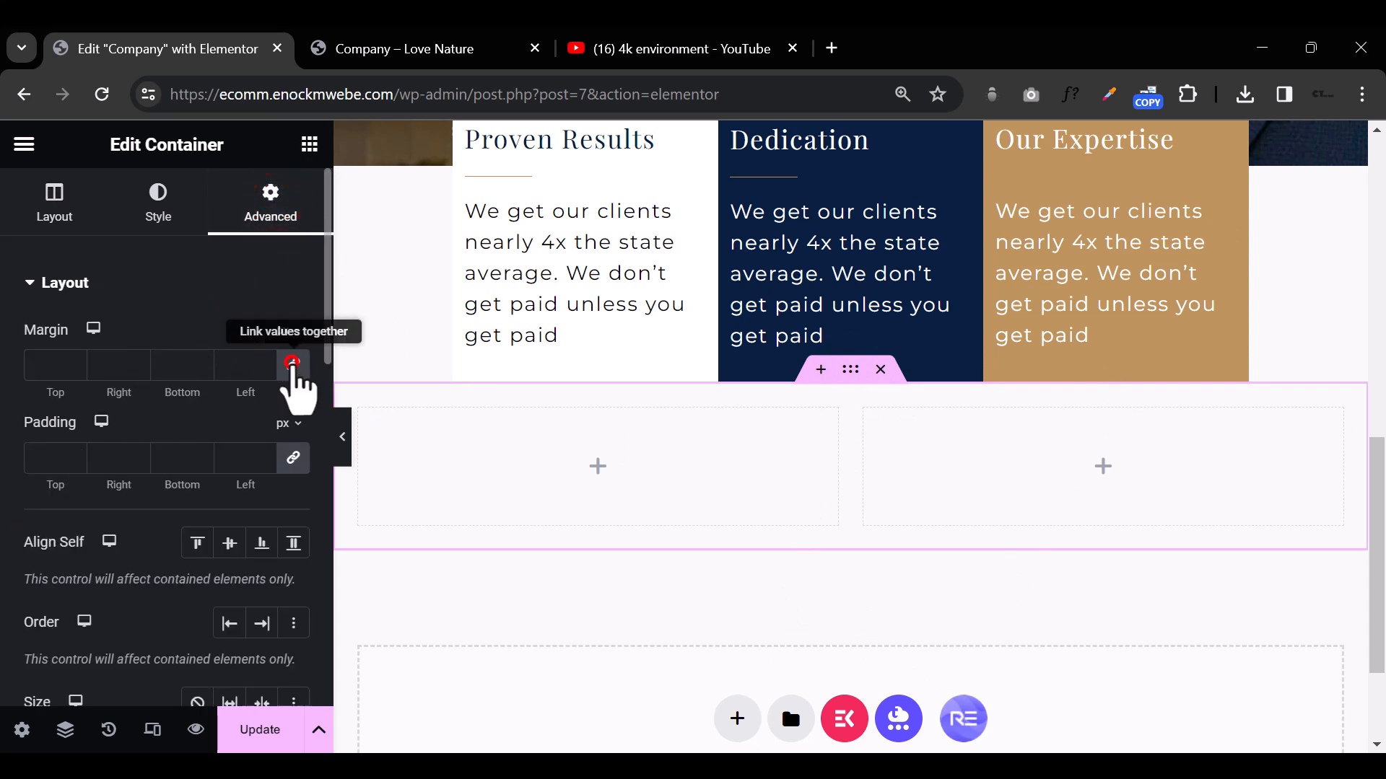
click(293, 363)
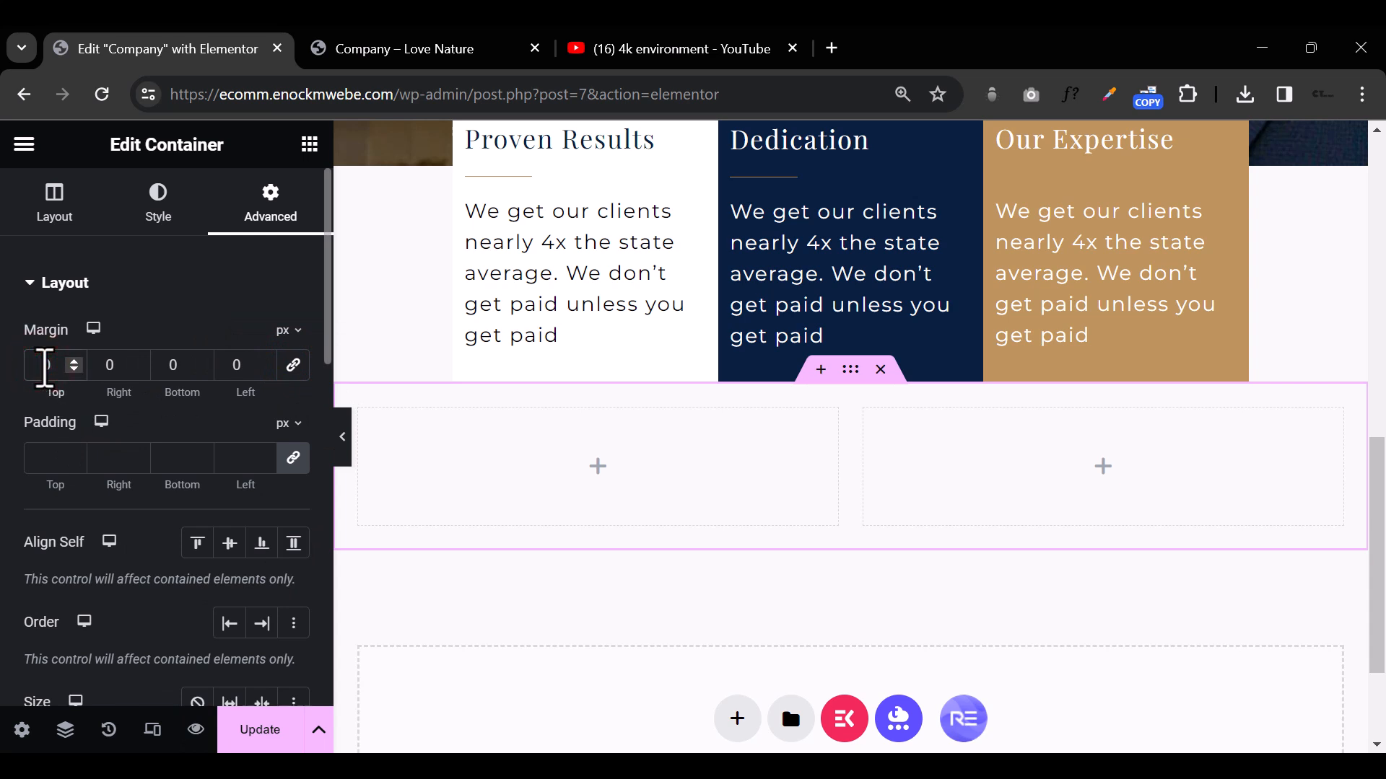
text(100)
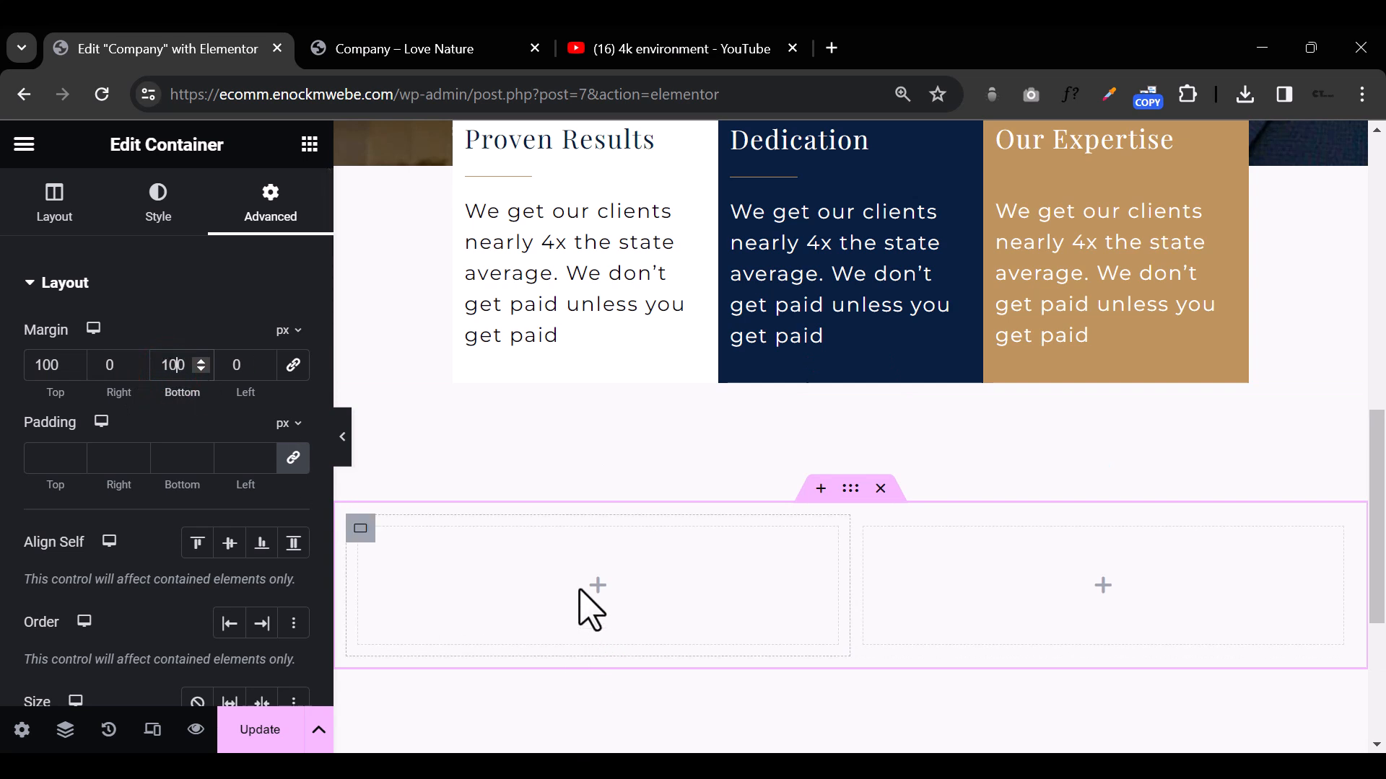
Step: Add an Image widget to the new container's left column and fill it with groupshot3-1.jpeg from the media library
click(599, 588)
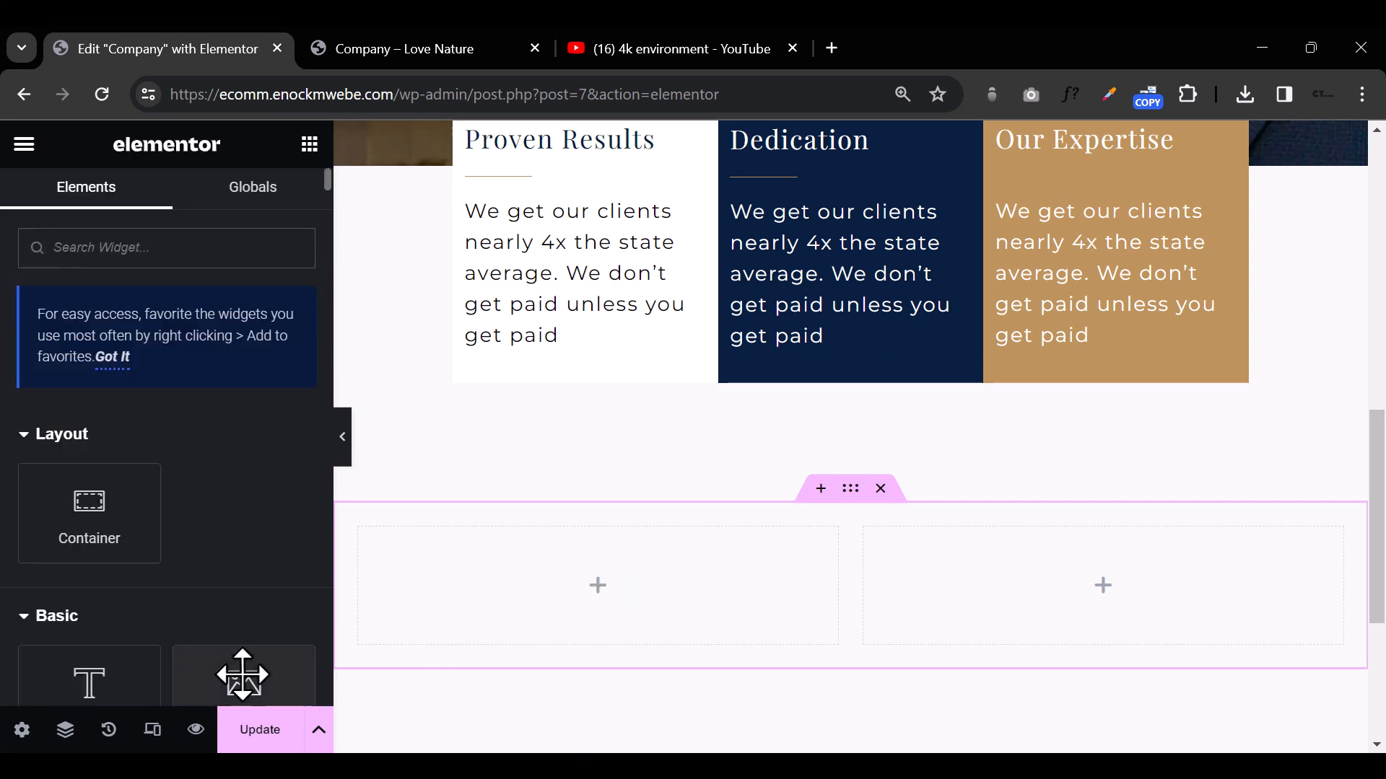
drag(232, 563, 637, 573)
click(193, 432)
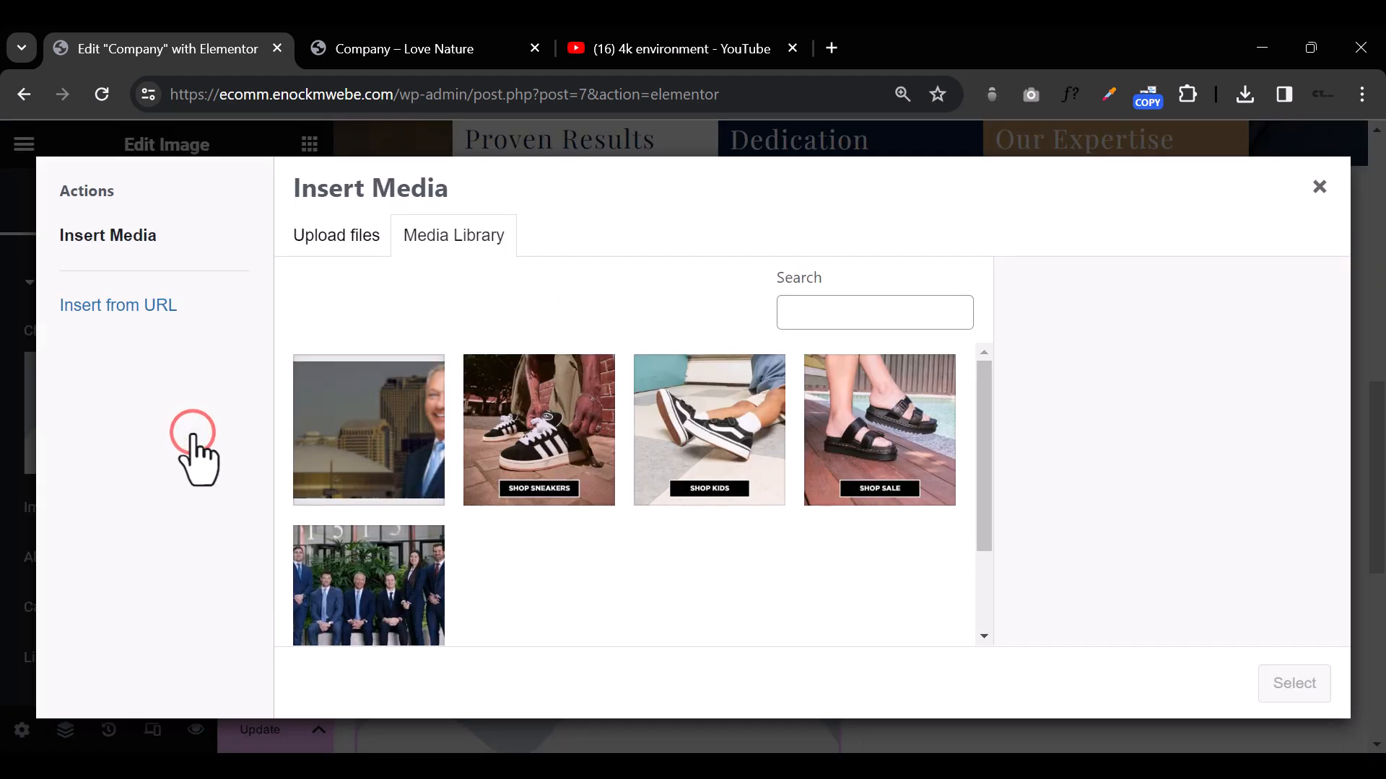
click(394, 586)
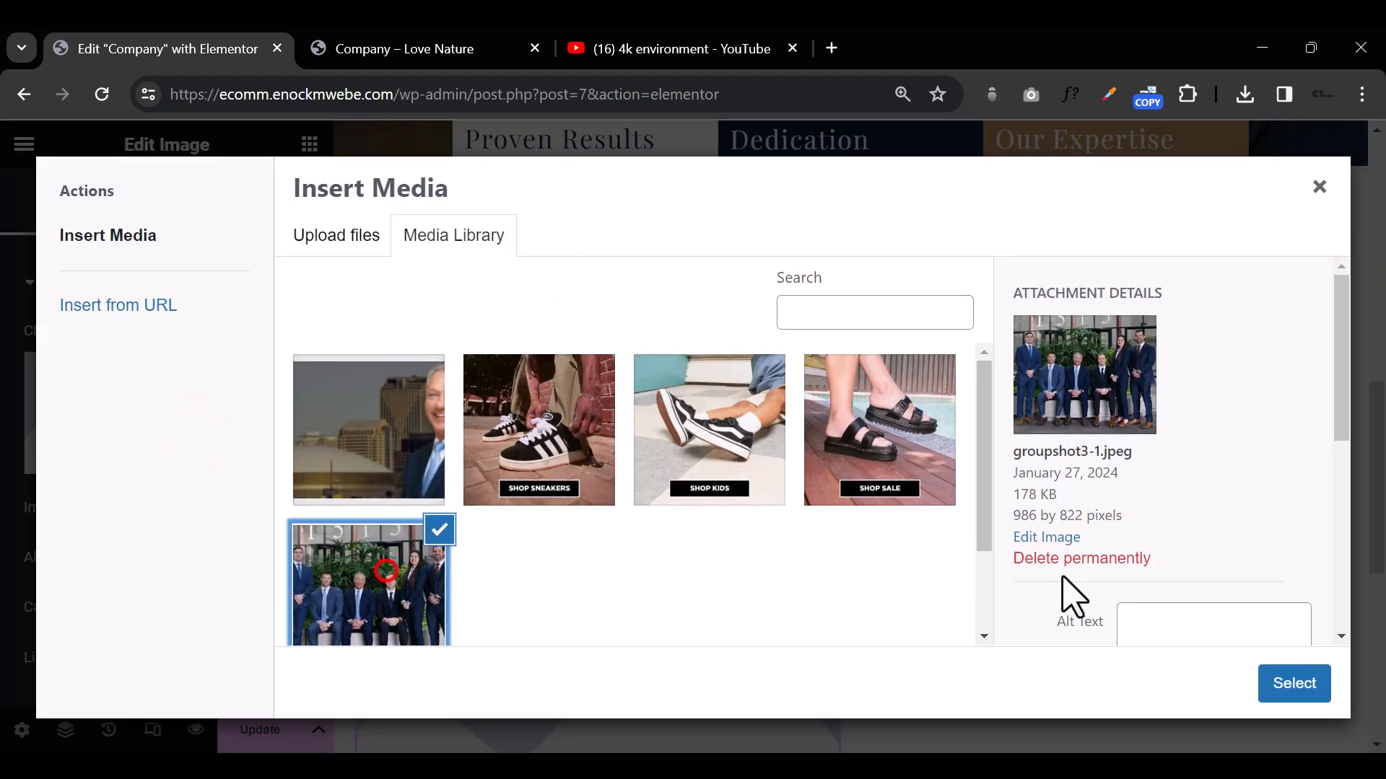
click(1270, 686)
scroll(635, 543, down, 5)
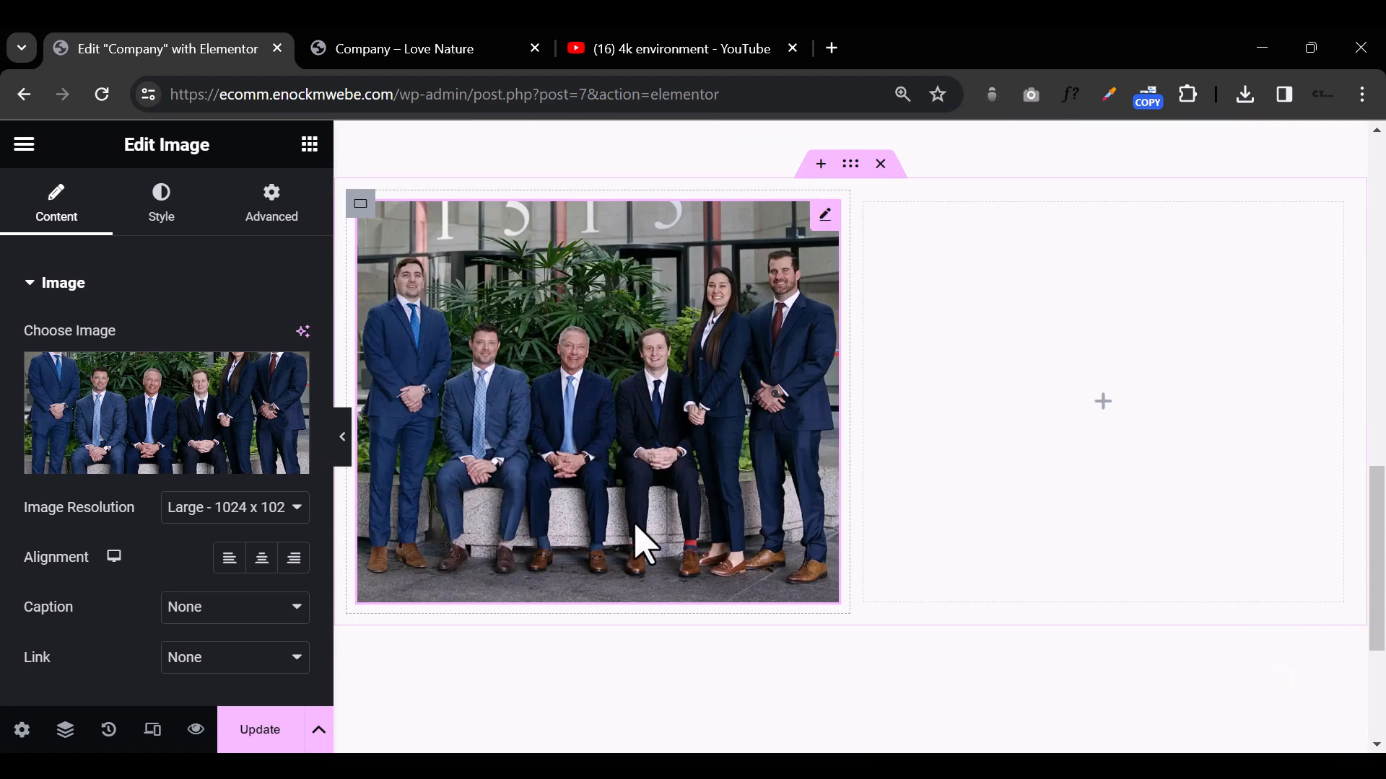
Step: Add a Heading widget to the column beside the group photo with the text "WHY CHOOSE US"
scroll(645, 544, up, 2)
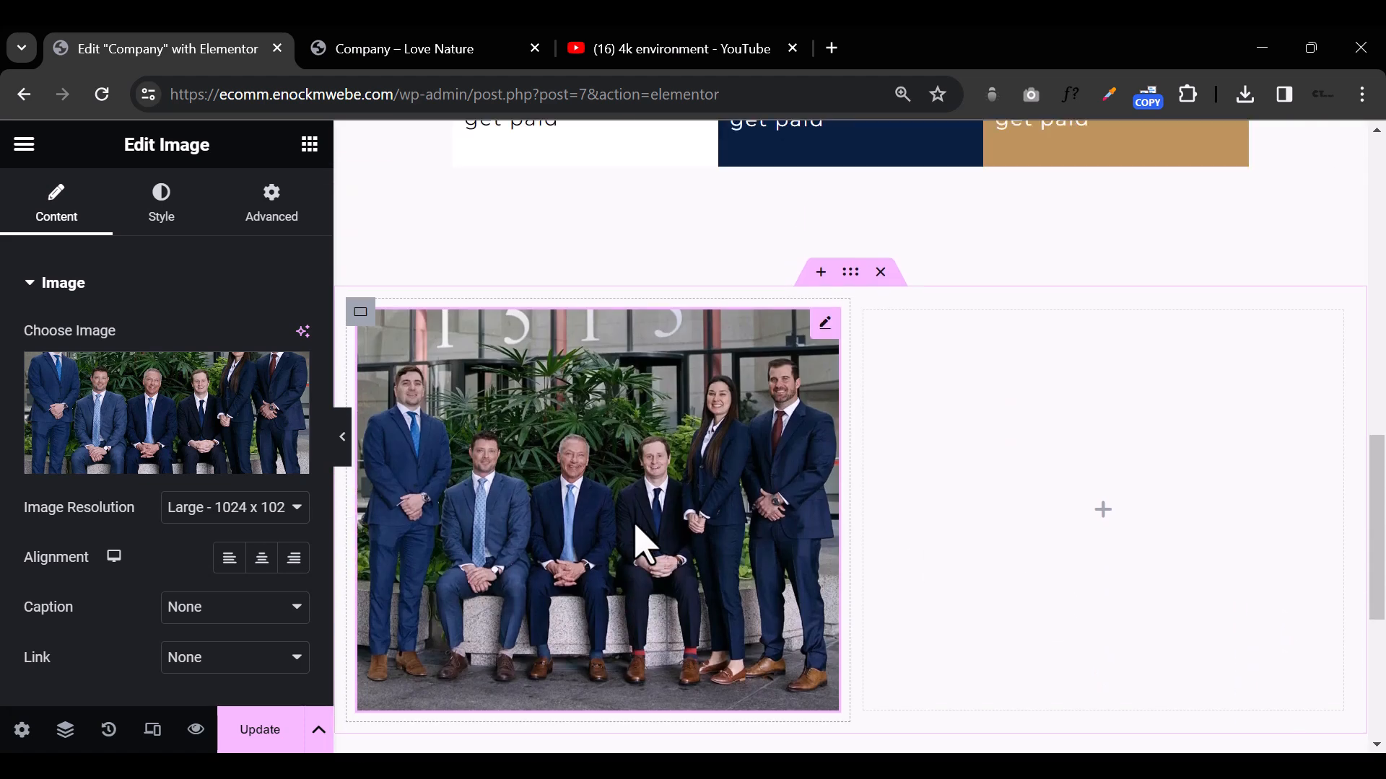
click(1097, 512)
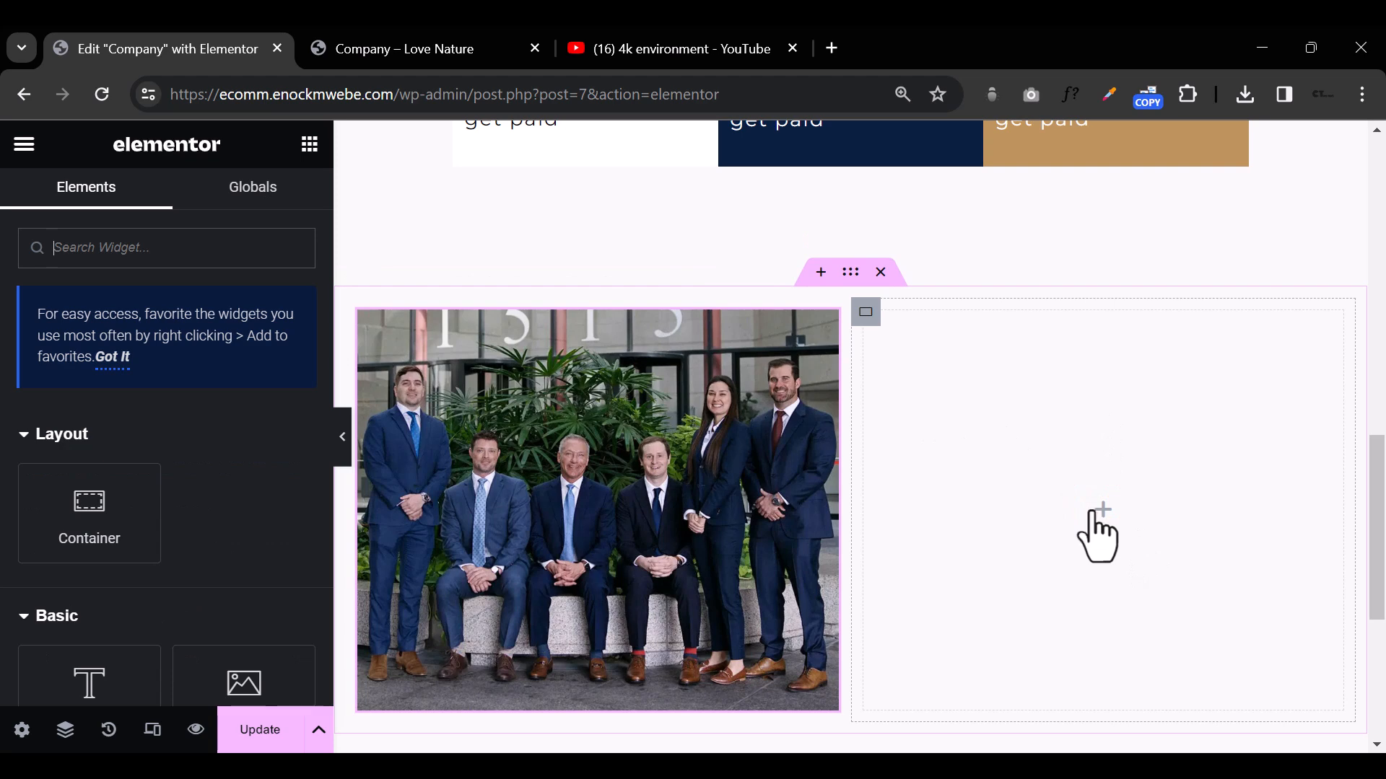
scroll(184, 585, down, 2)
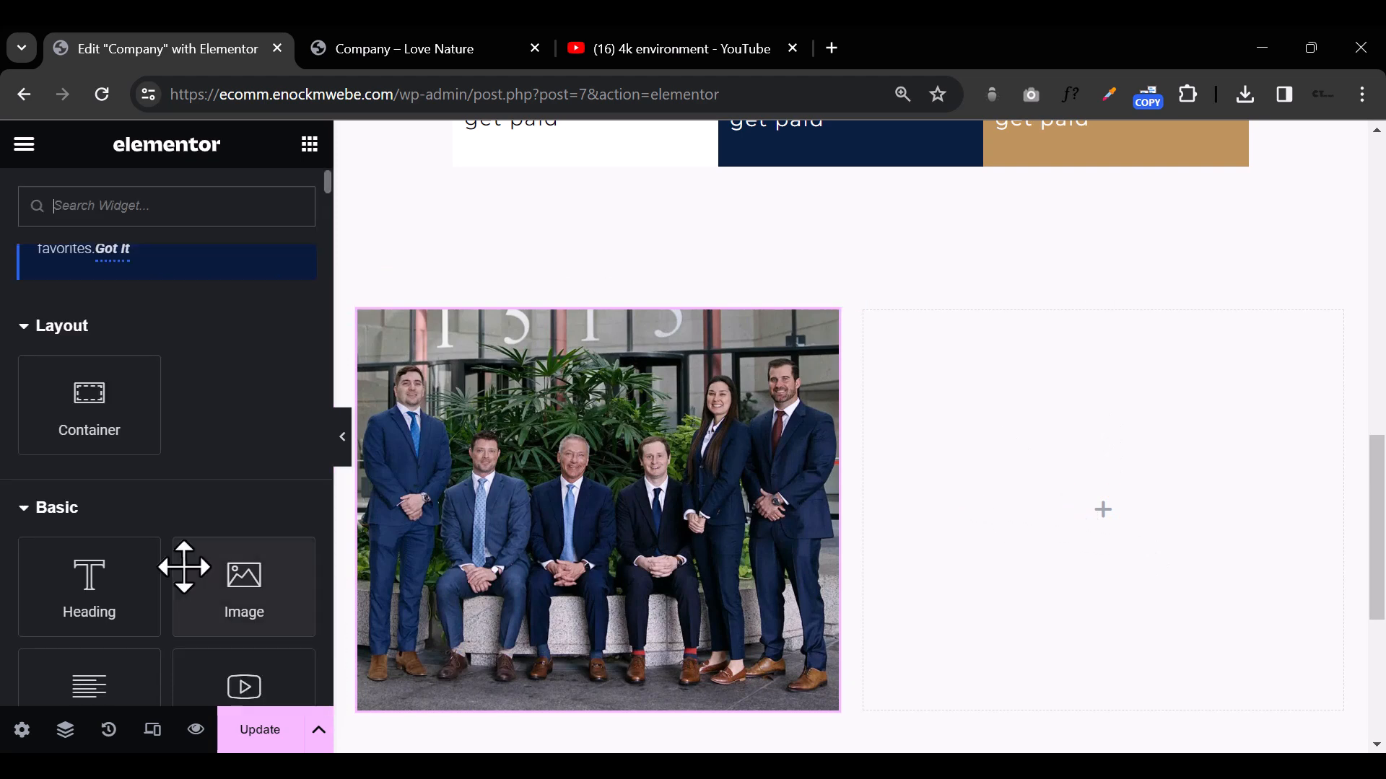
drag(69, 588, 1193, 517)
click(981, 334)
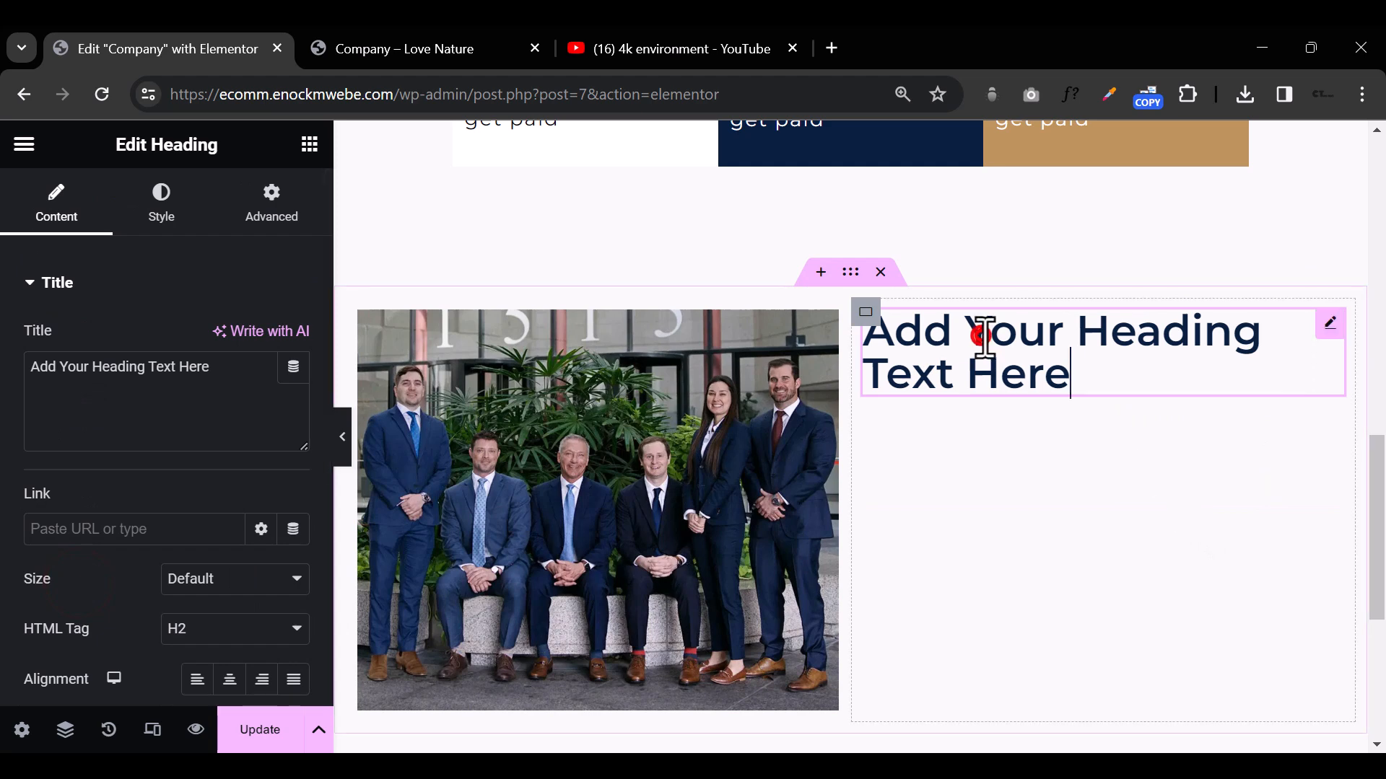
triple_click(985, 336)
text(WHY)
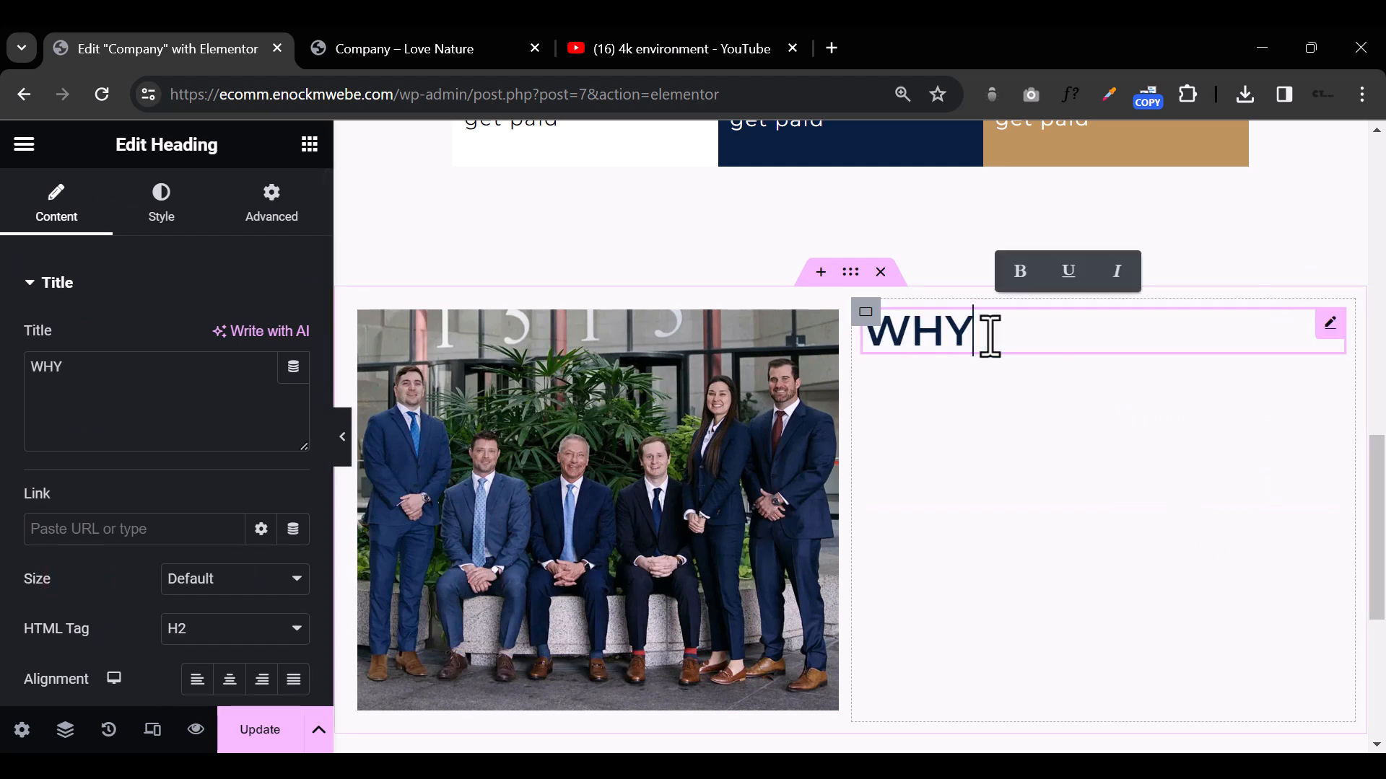
text( CHOOSE US)
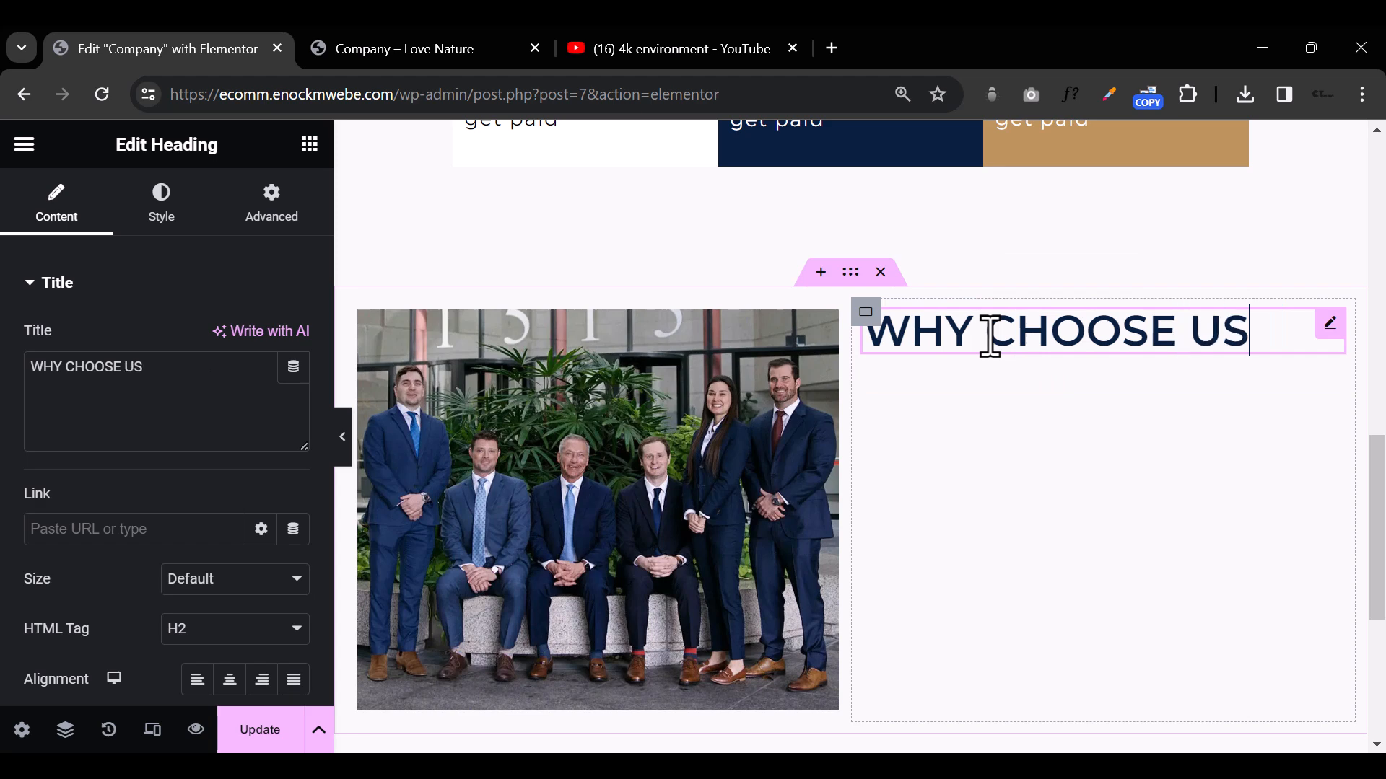
Step: Style the WHY CHOOSE US heading with the Monteserrat global font and the gold global color
click(157, 191)
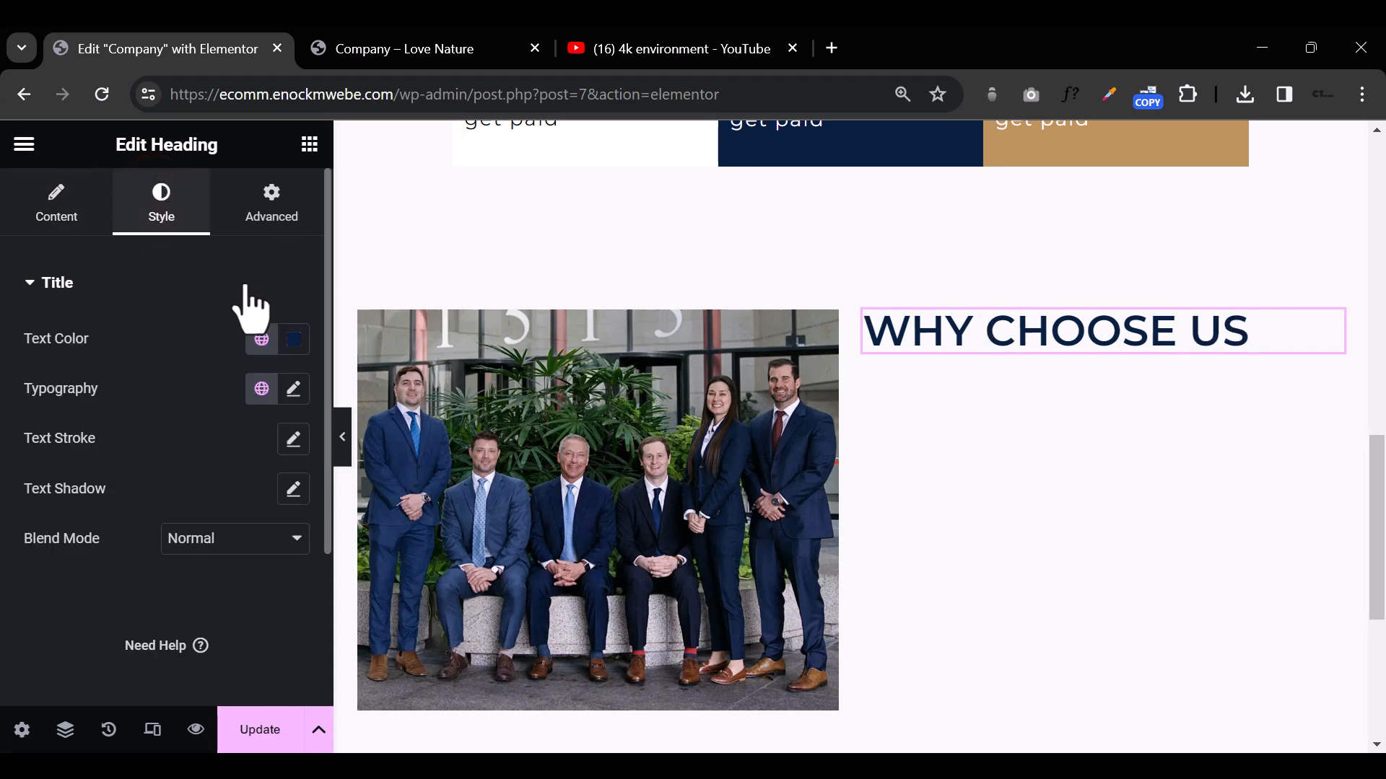
click(261, 389)
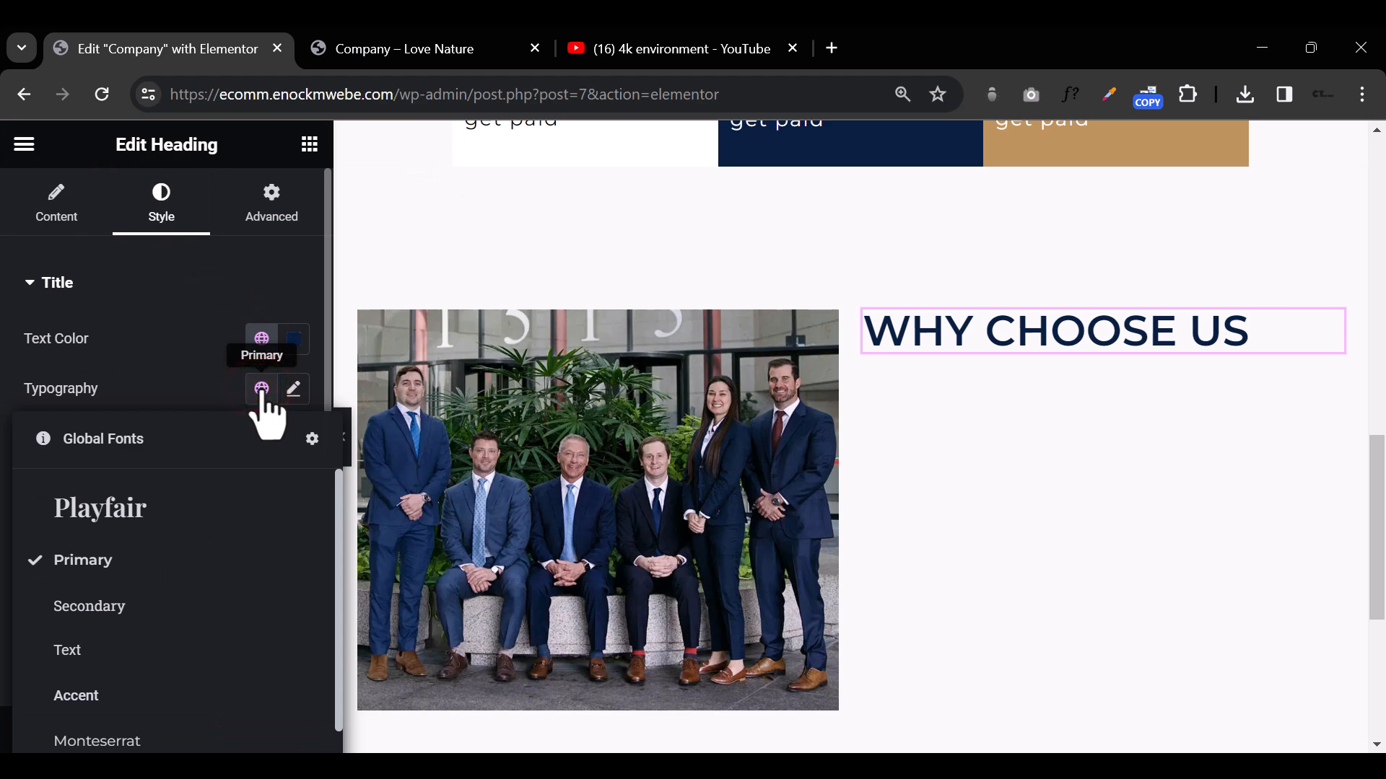
click(166, 738)
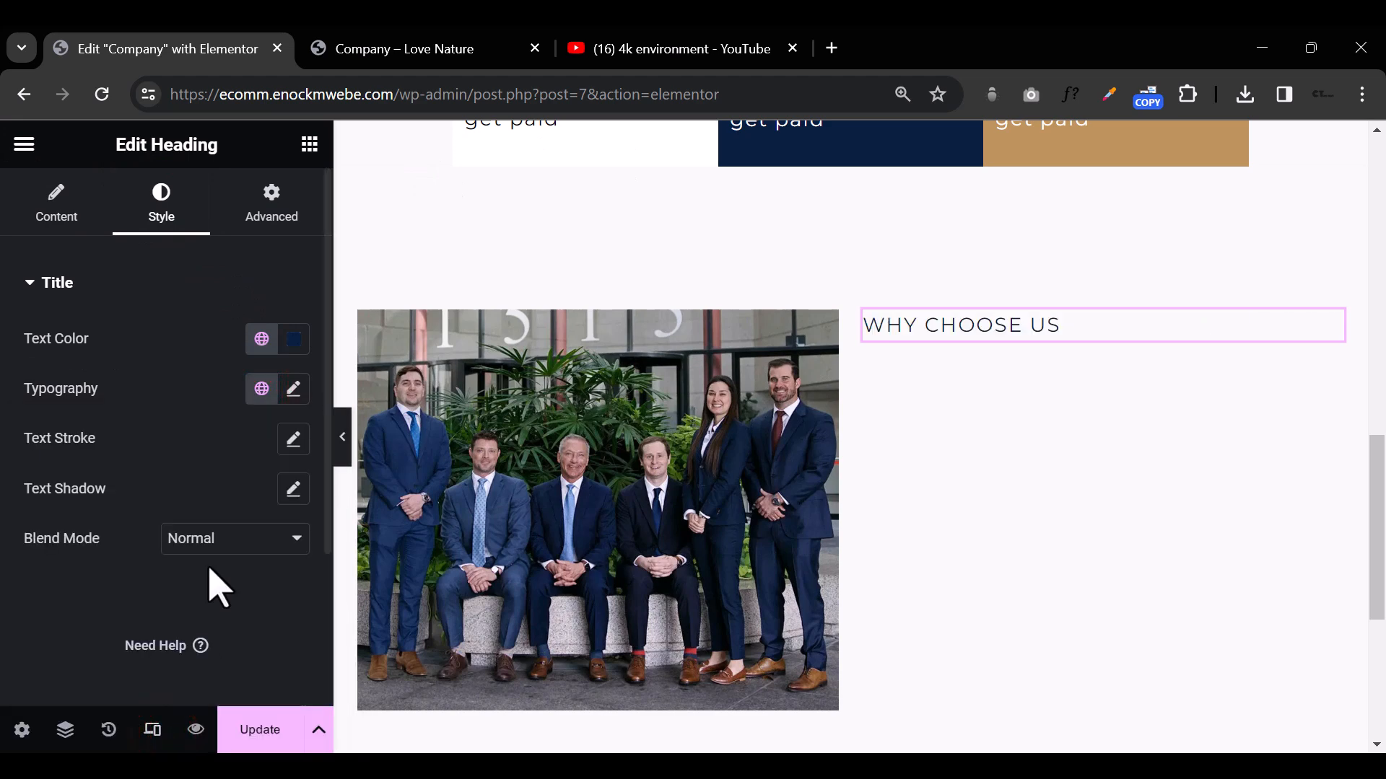
click(261, 339)
click(144, 639)
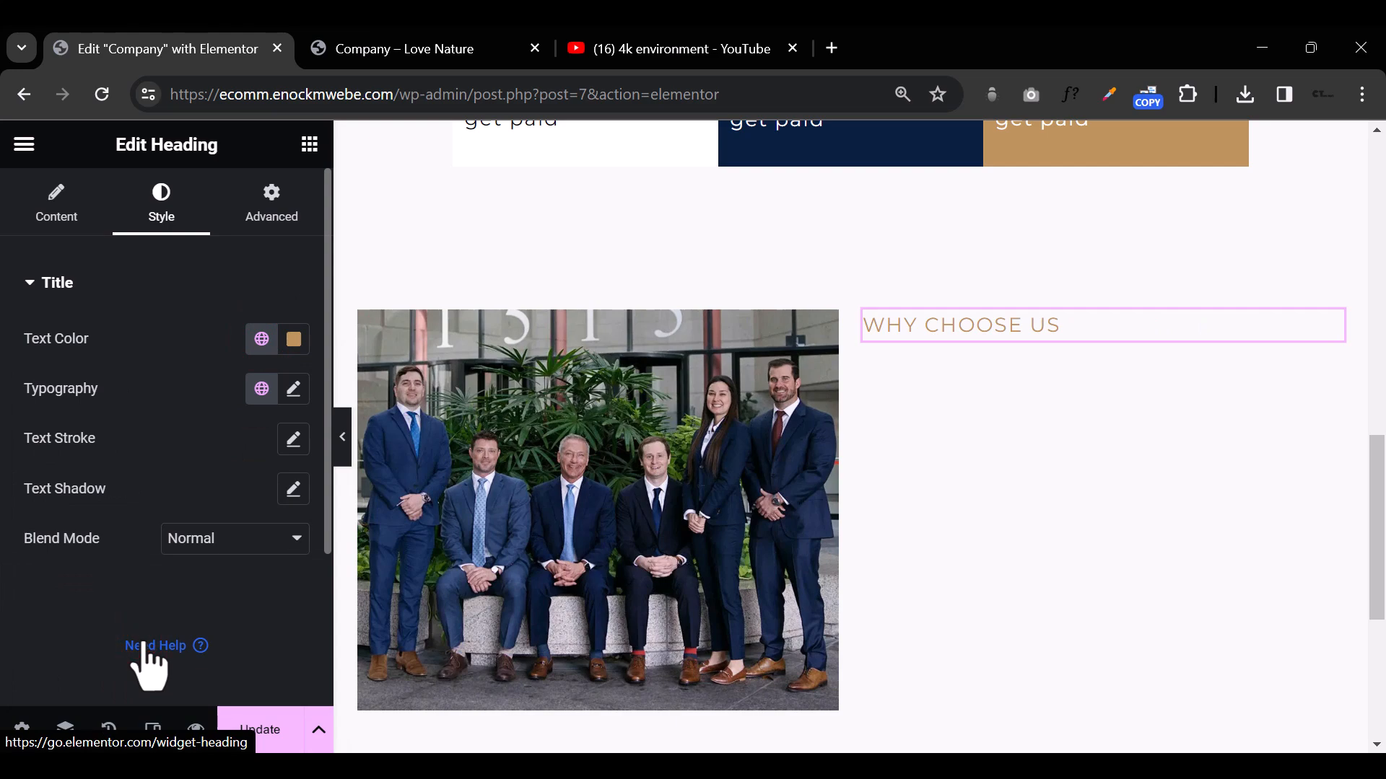
Step: Duplicate the WHY CHOOSE US heading and replace the copy's text with "Count on Our Commitment"
scroll(924, 548, up, 5)
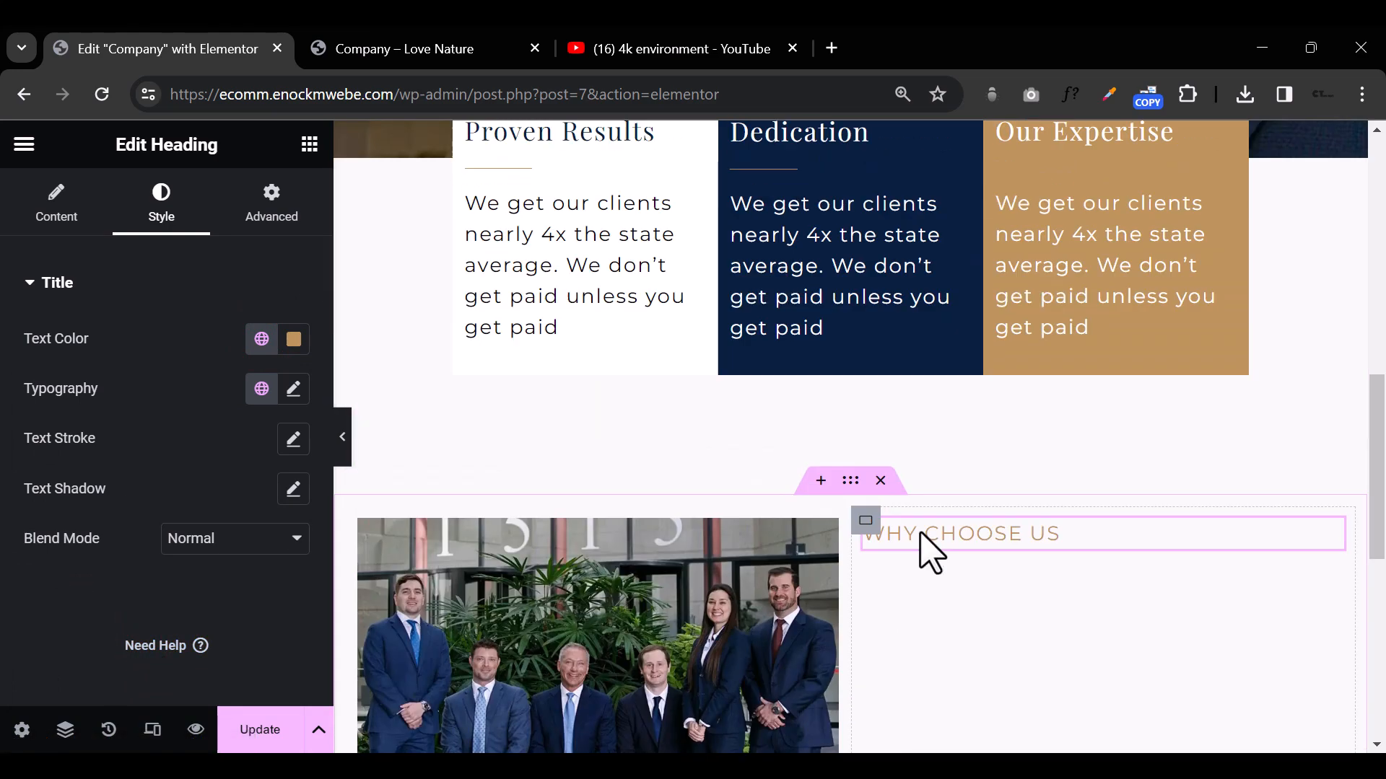
scroll(938, 526, down, 4)
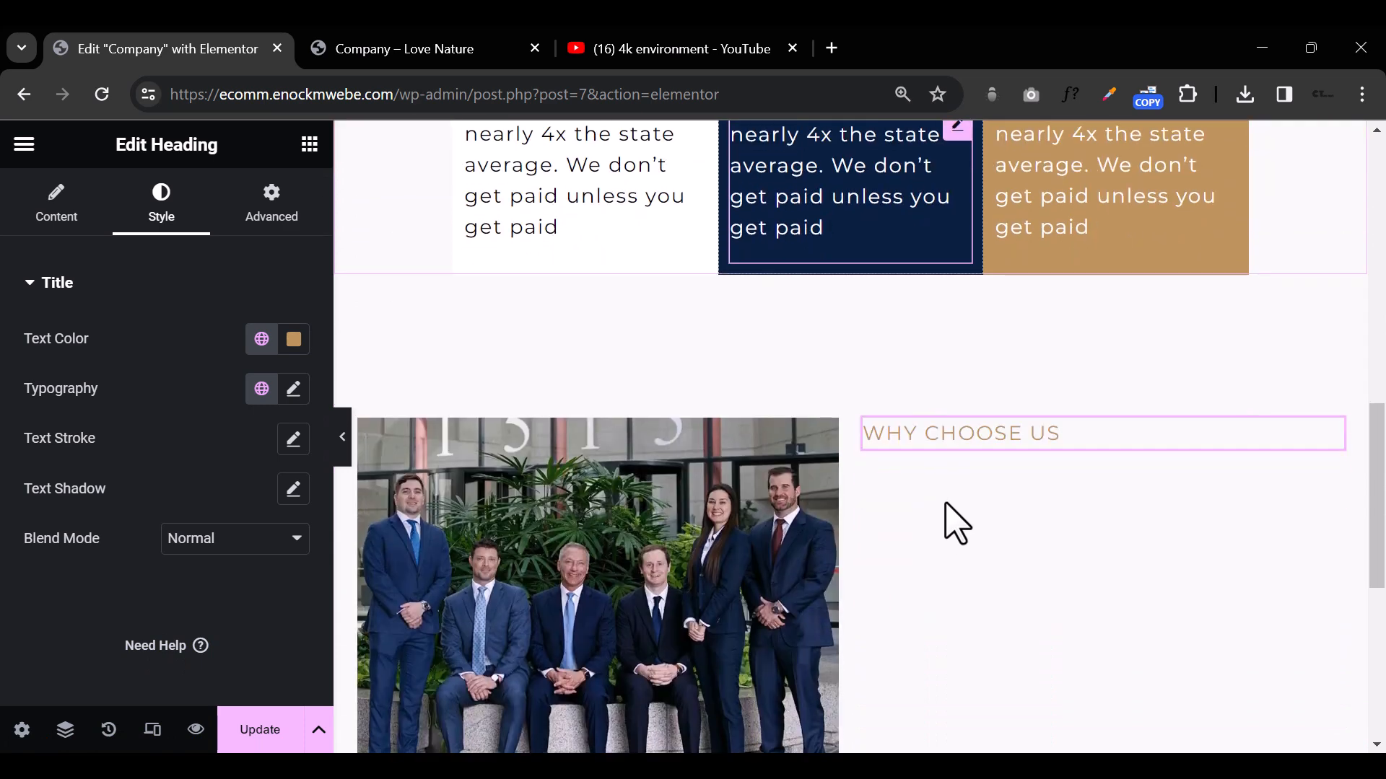
right_click(968, 436)
click(1022, 268)
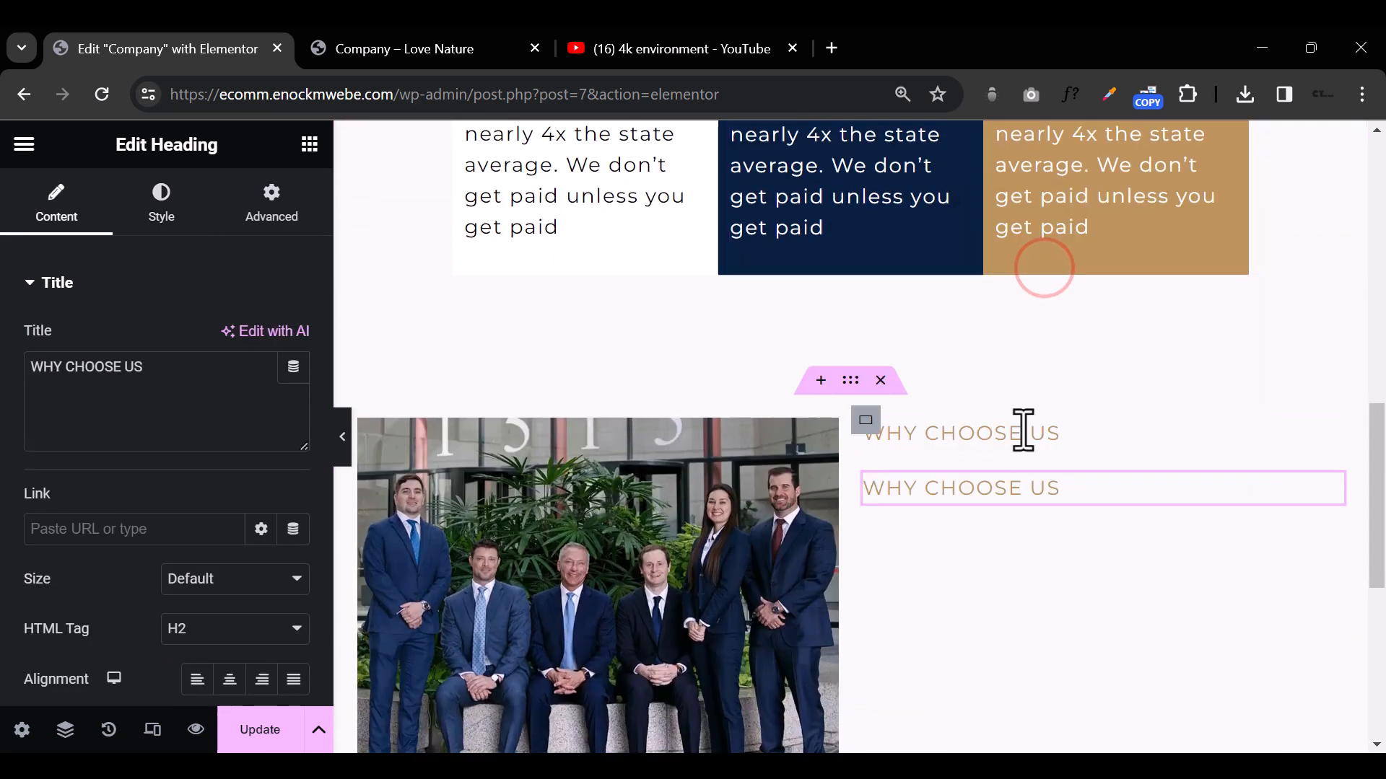
key(alt+Tab)
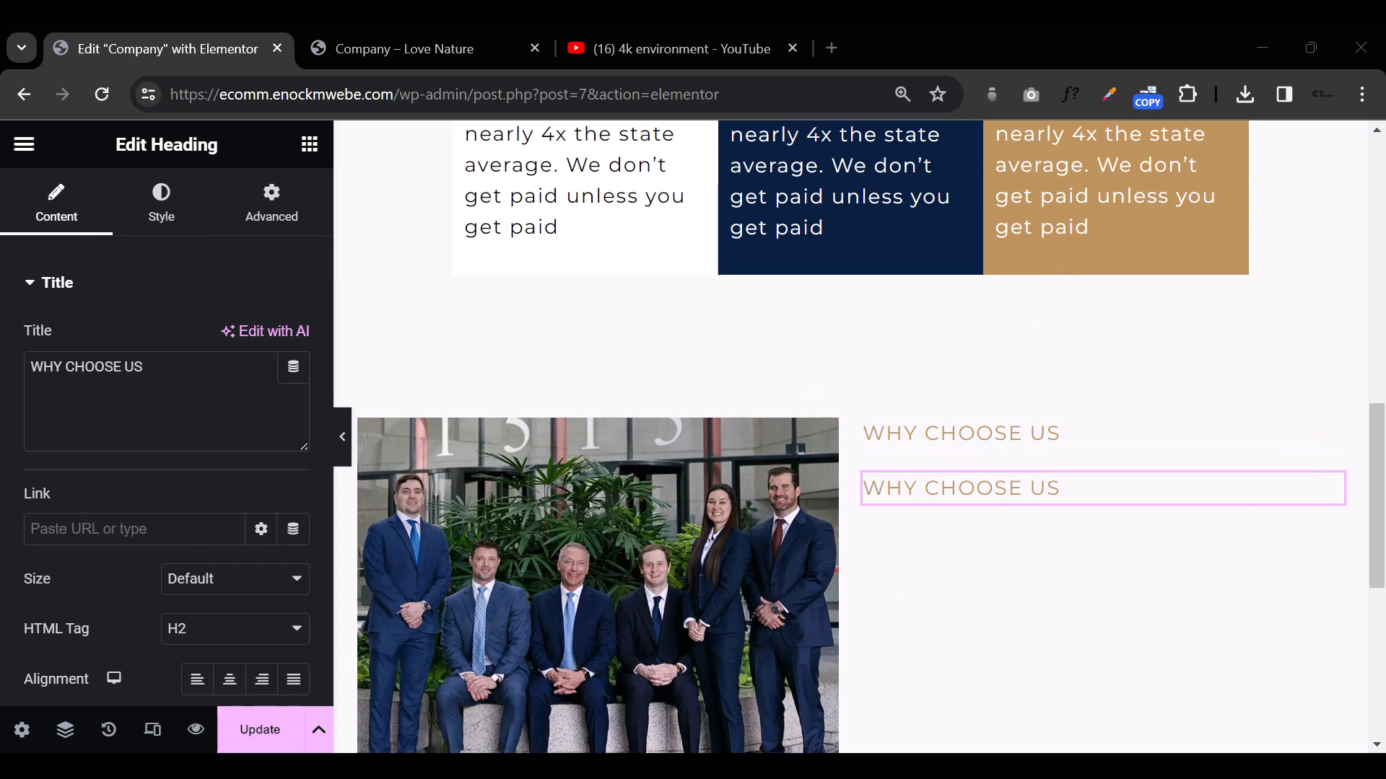
triple_click(165, 372)
text(Count on Our Commitment)
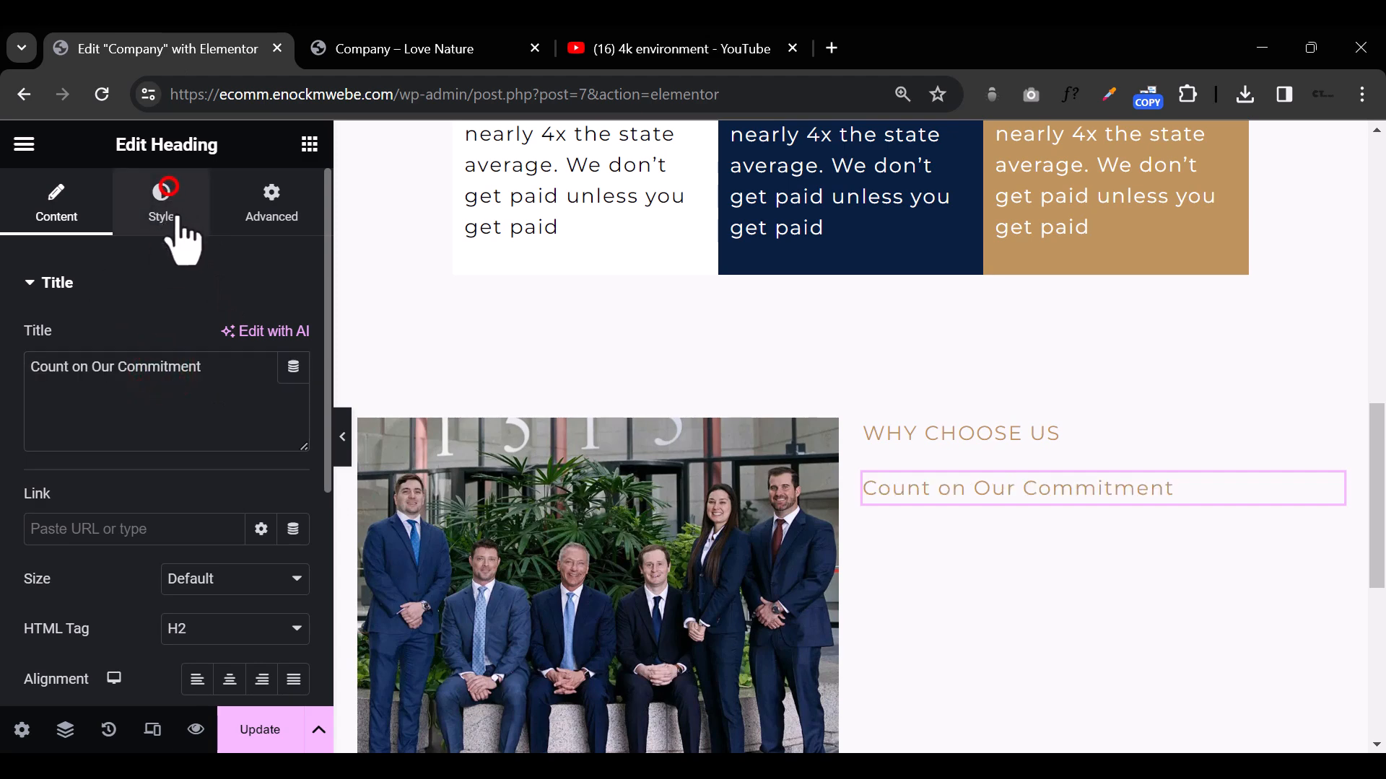
Step: Style the Count on Our Commitment heading with the dark navy global color and the Playfair global font
click(166, 206)
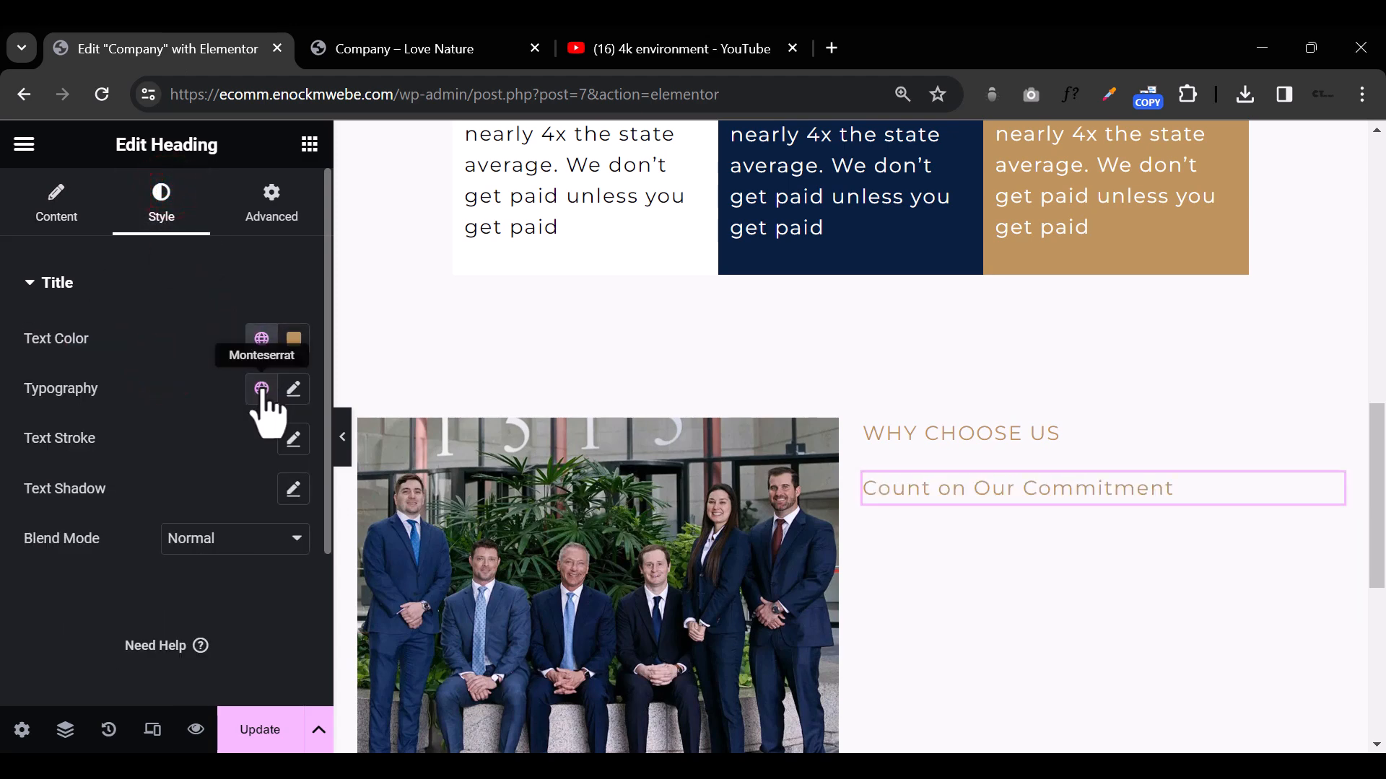
click(261, 338)
click(130, 448)
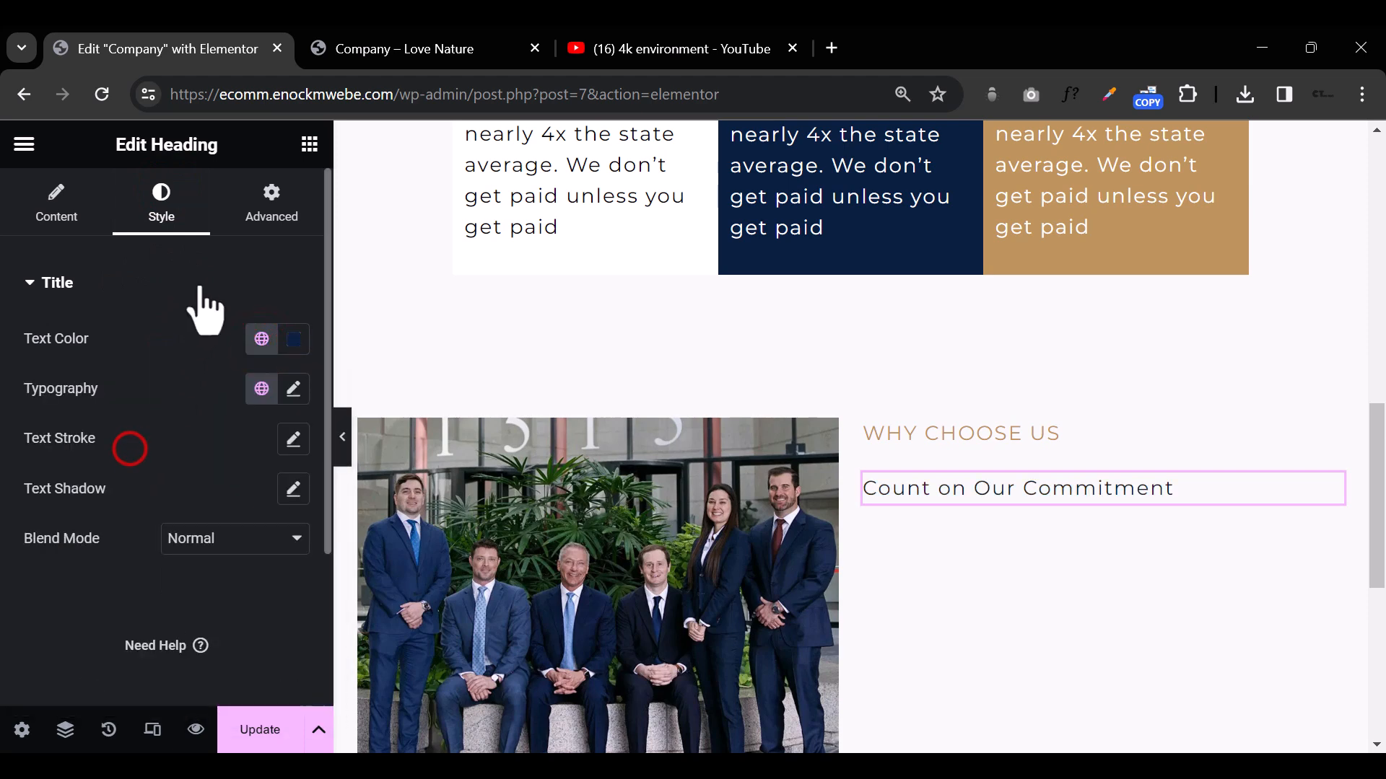
click(256, 393)
click(175, 515)
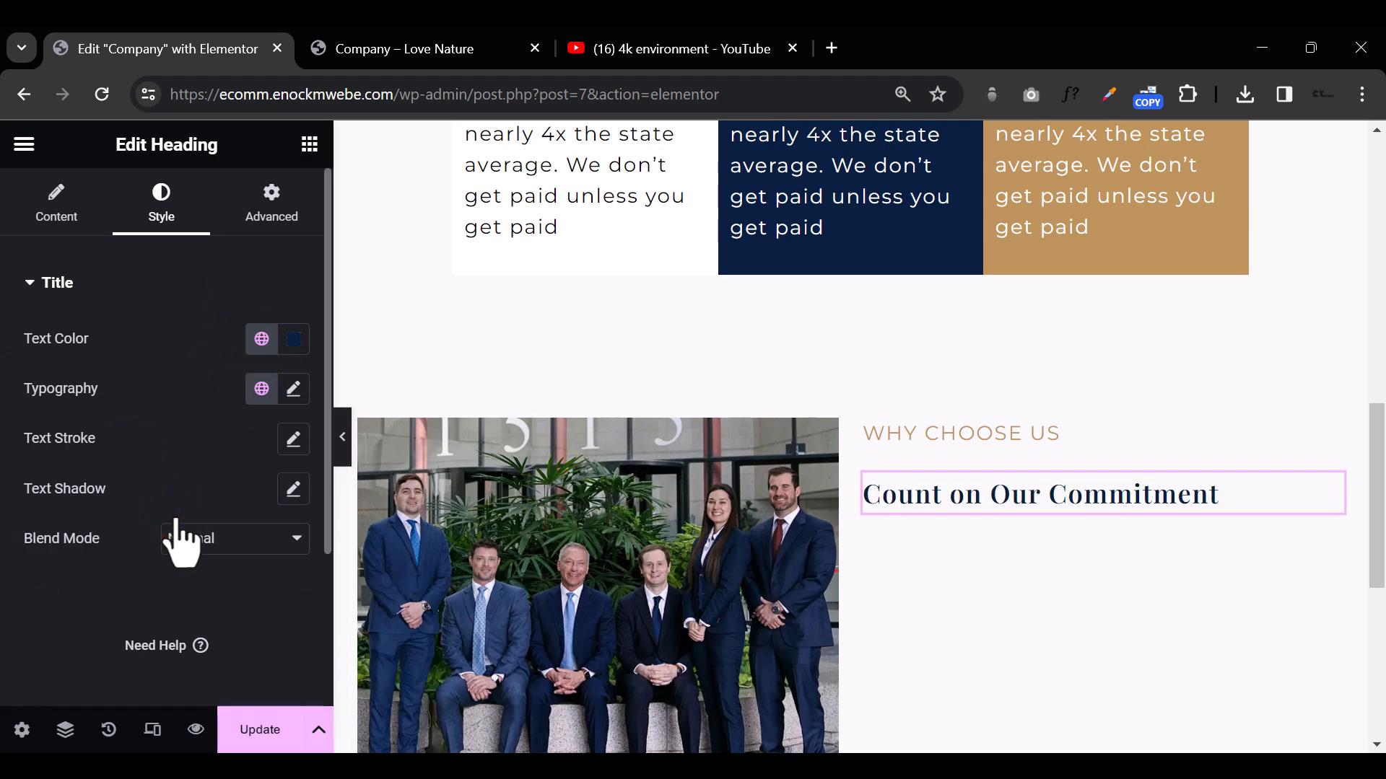
Step: Copy the gold divider from the Proven Results column and paste it below the Count on Our Commitment heading
scroll(589, 471, up, 5)
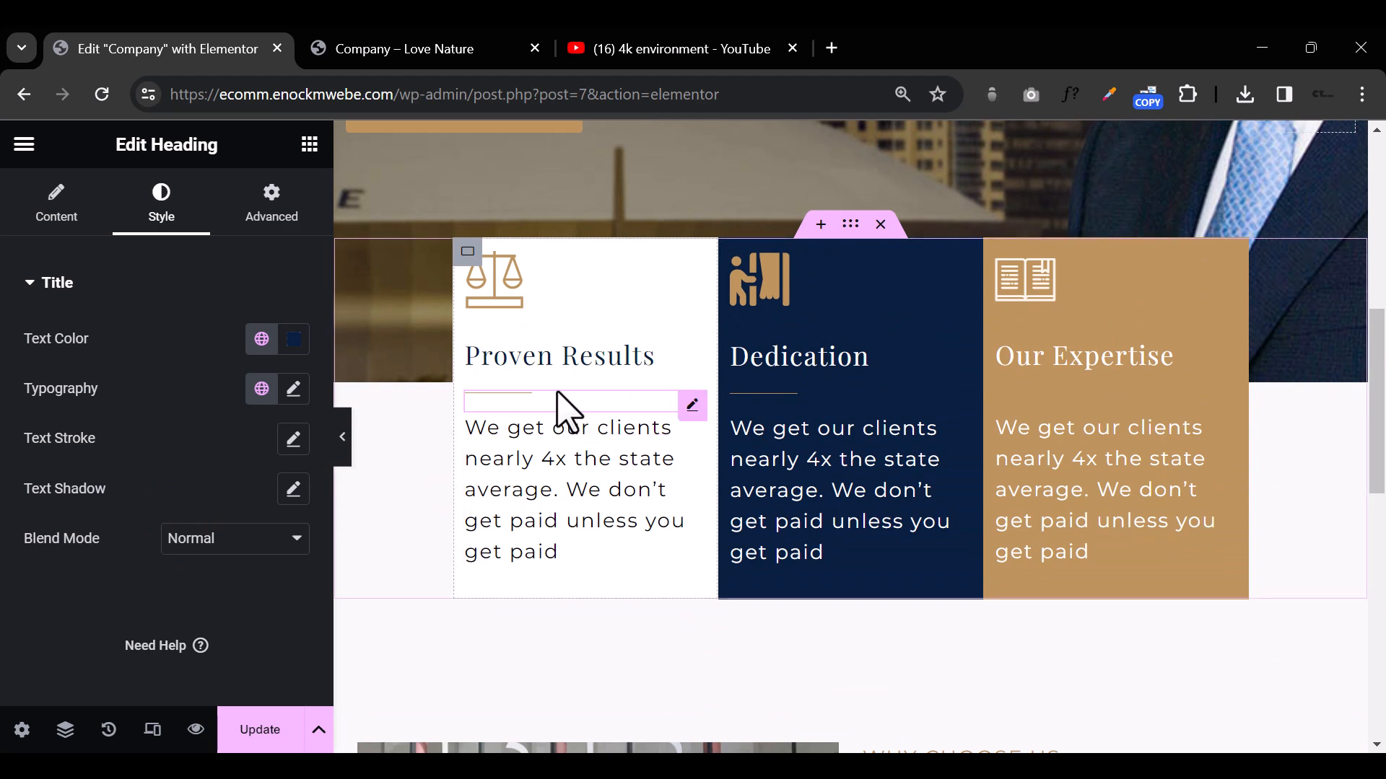
click(558, 394)
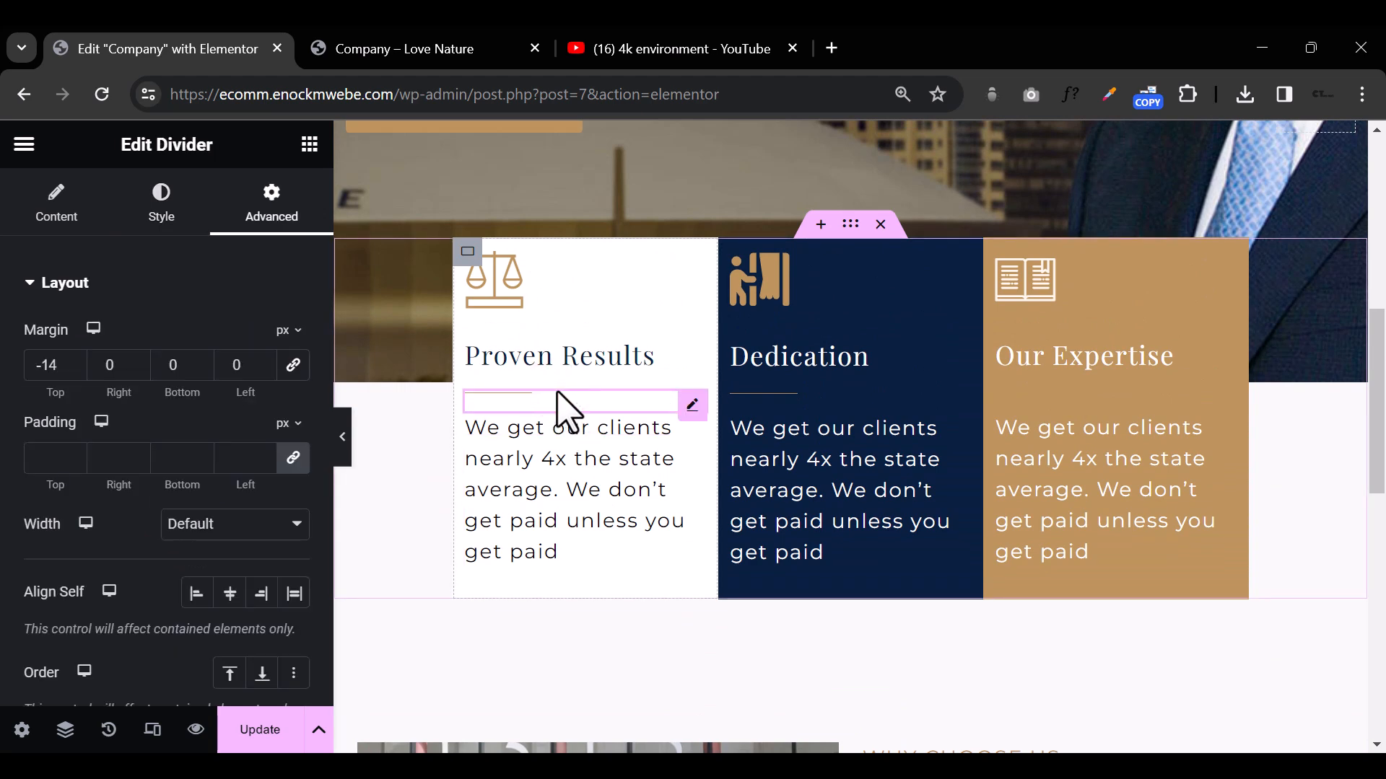
right_click(563, 410)
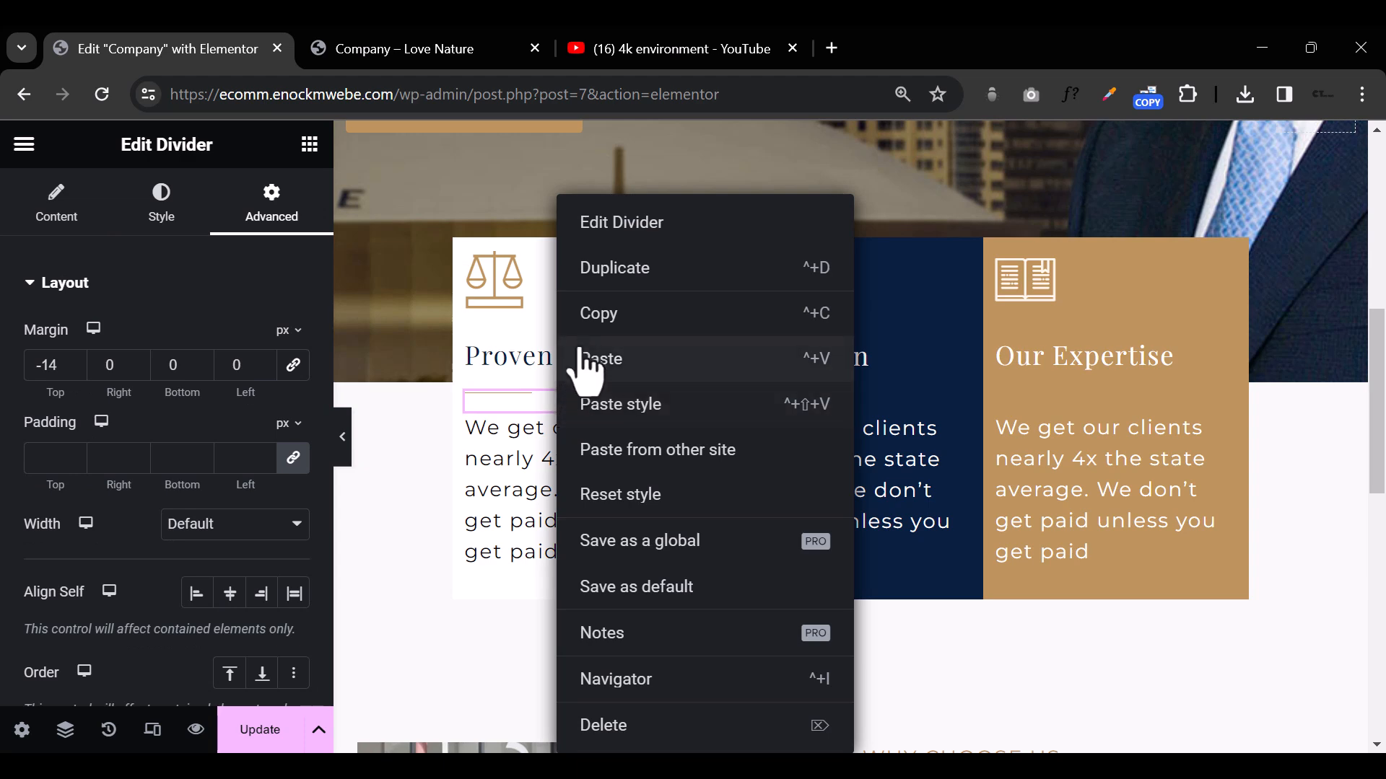
click(595, 320)
scroll(736, 444, down, 5)
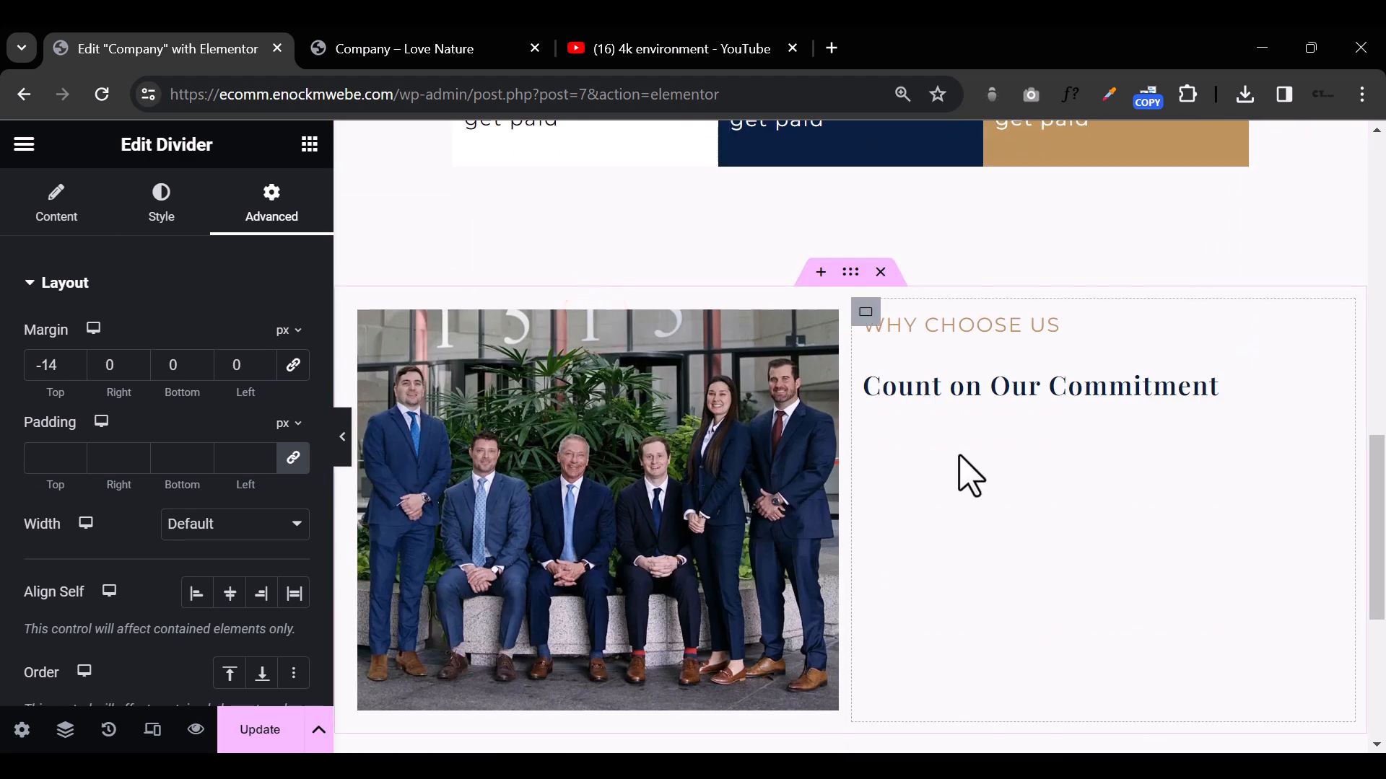
right_click(978, 474)
click(1020, 360)
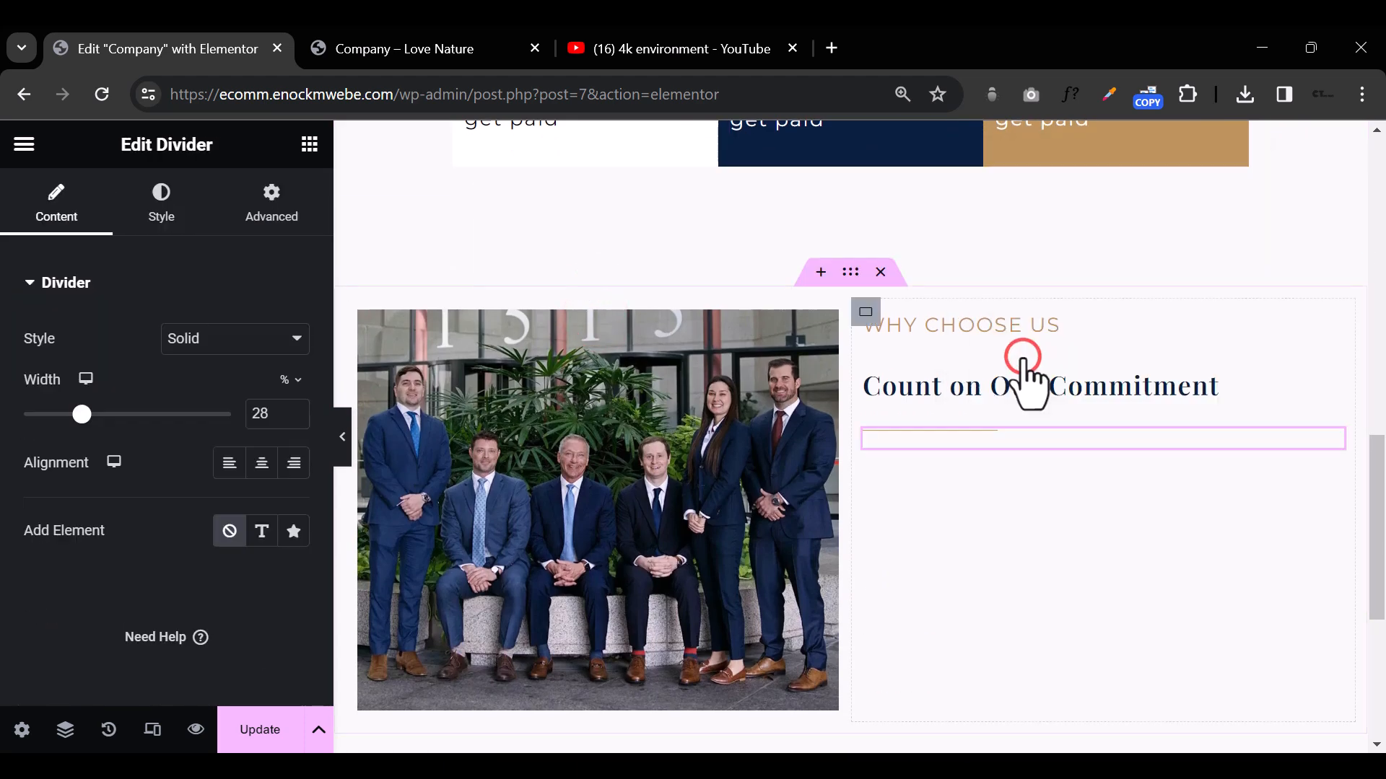
click(1067, 547)
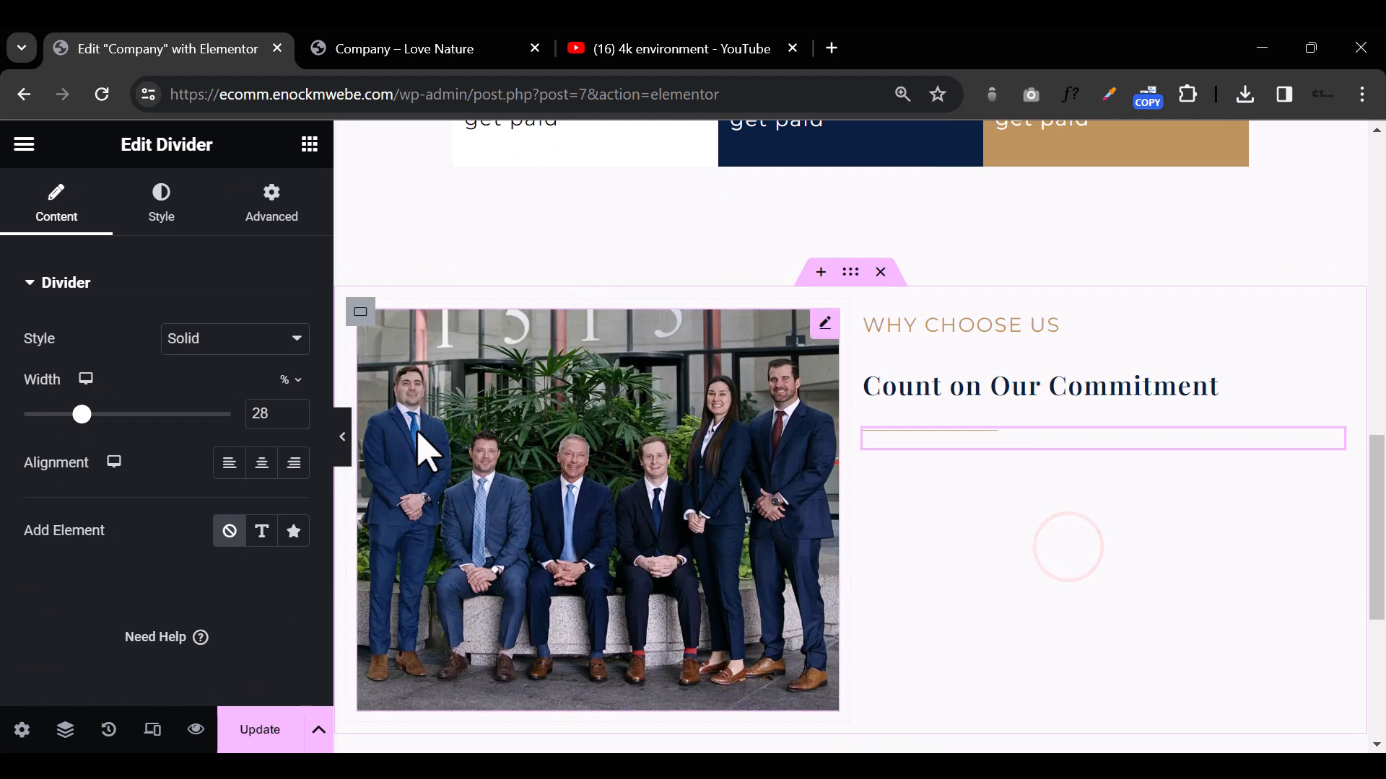
click(338, 439)
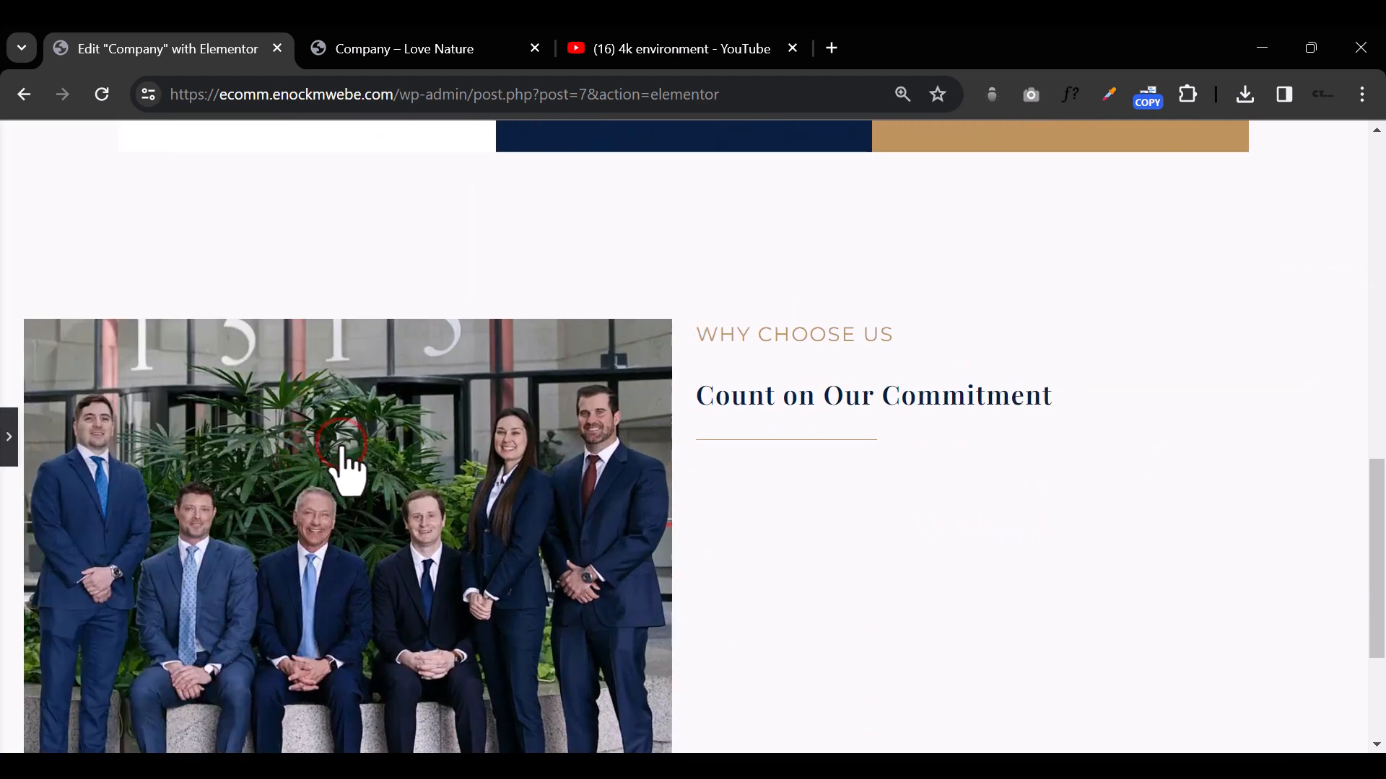
click(7, 436)
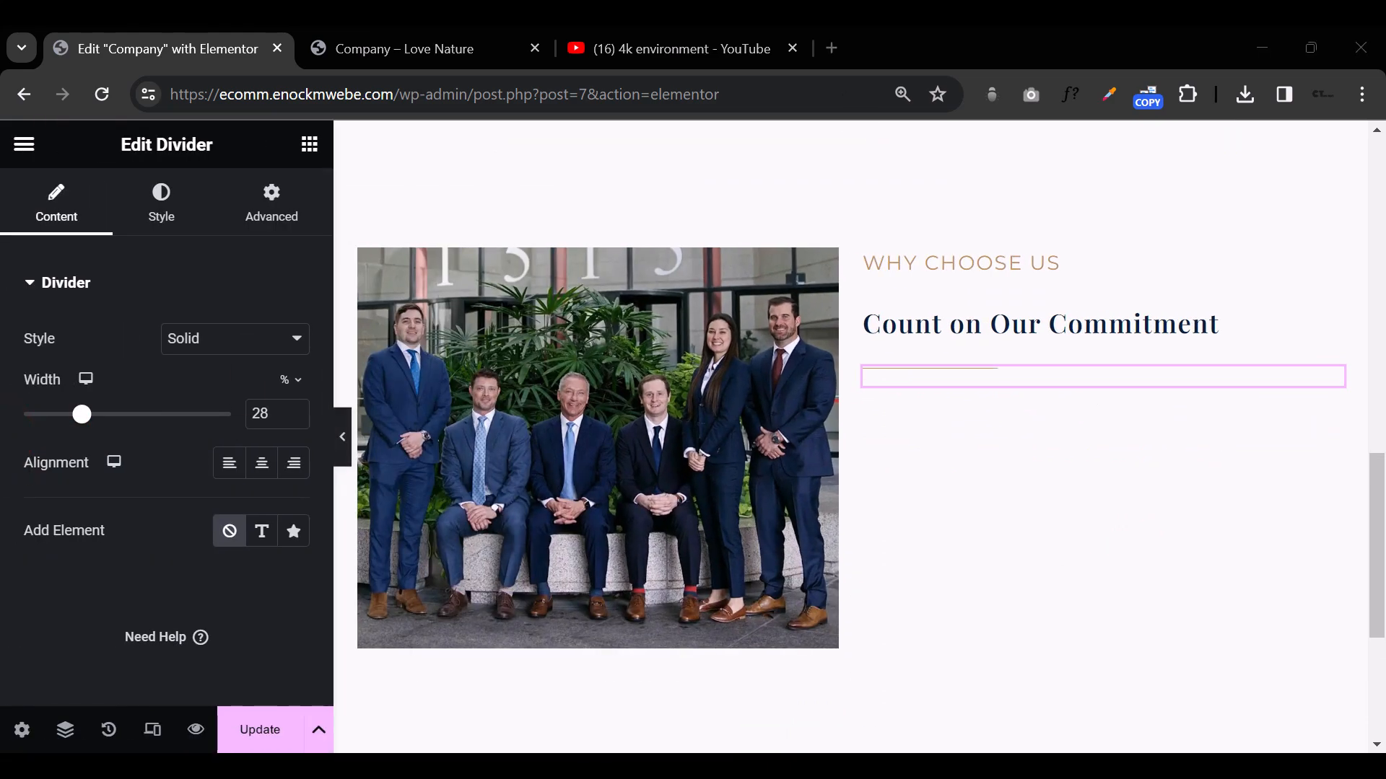
Step: Add a Text Editor widget below the divider in the column beside the group photo
click(1018, 493)
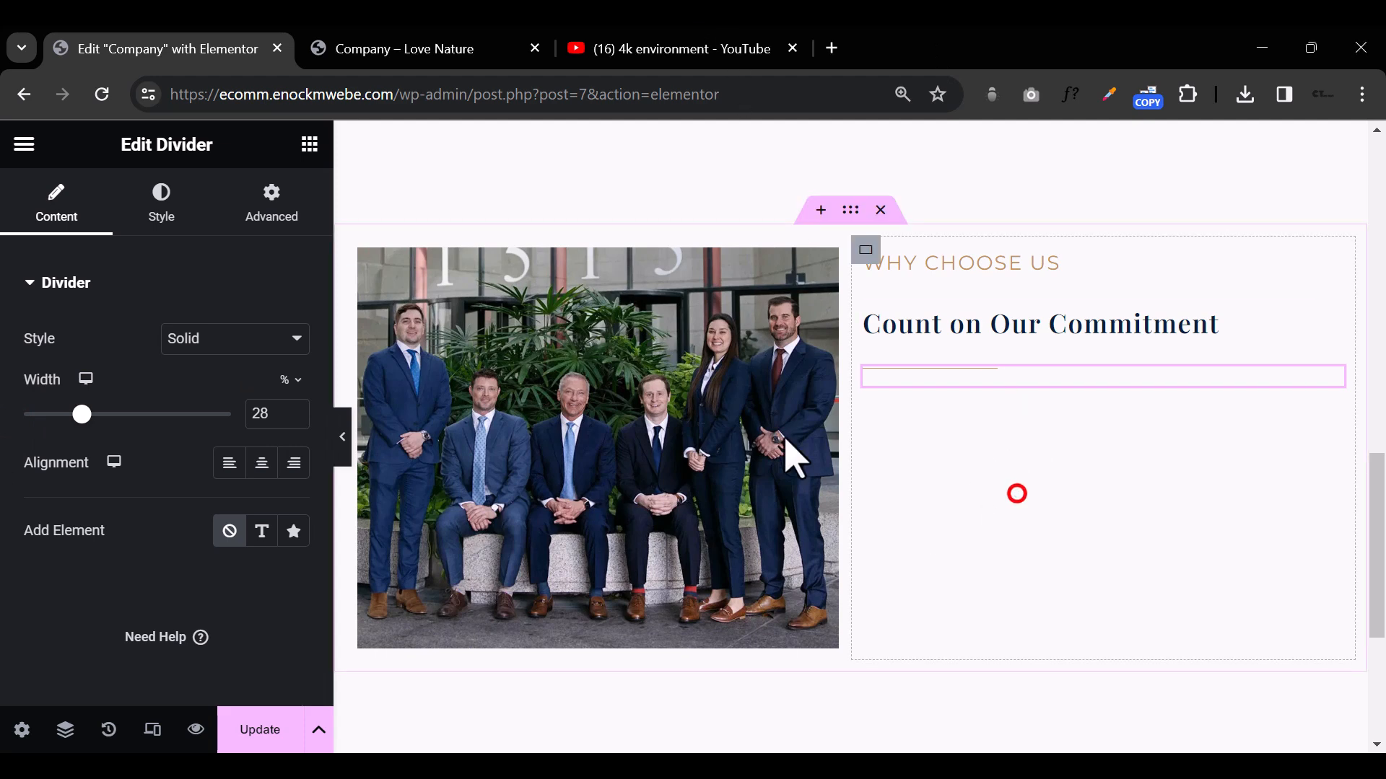
click(306, 141)
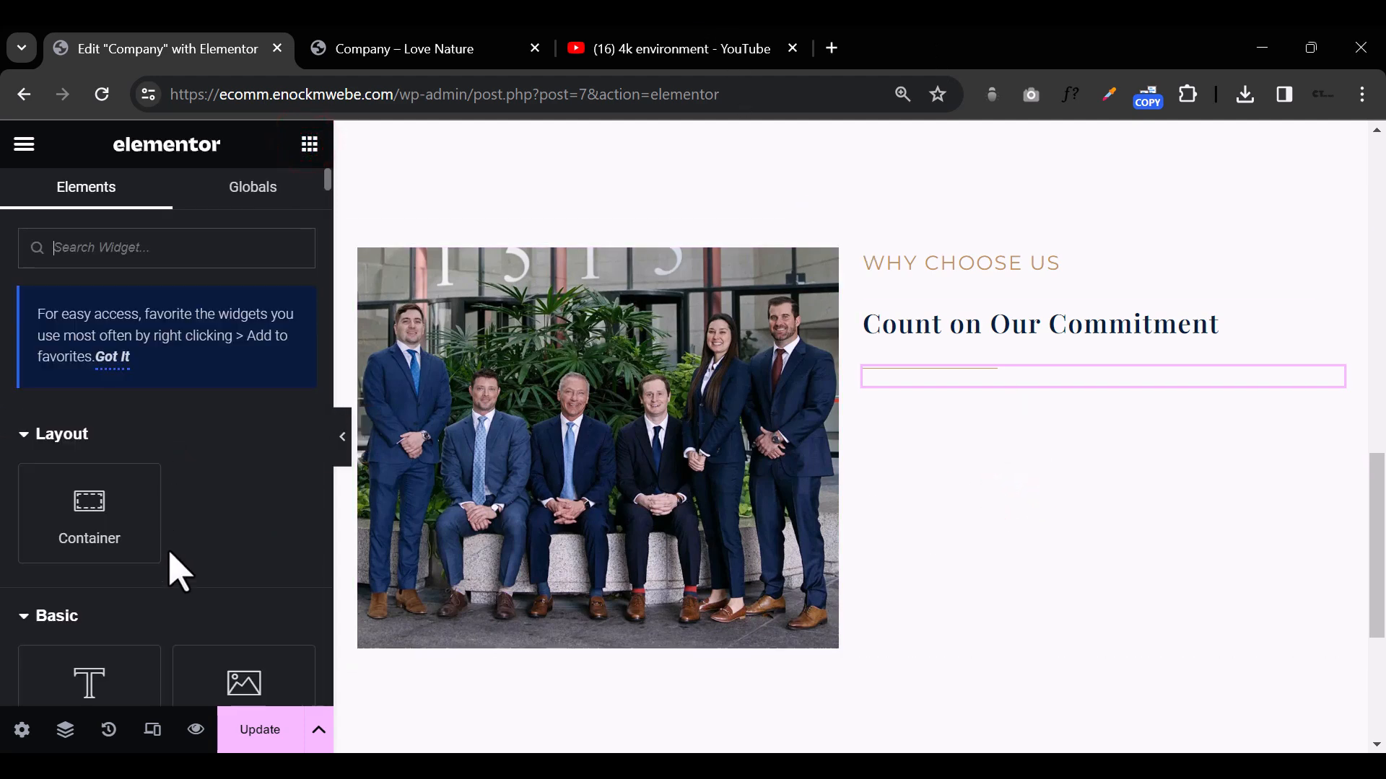
scroll(166, 570, down, 3)
drag(116, 613, 1112, 381)
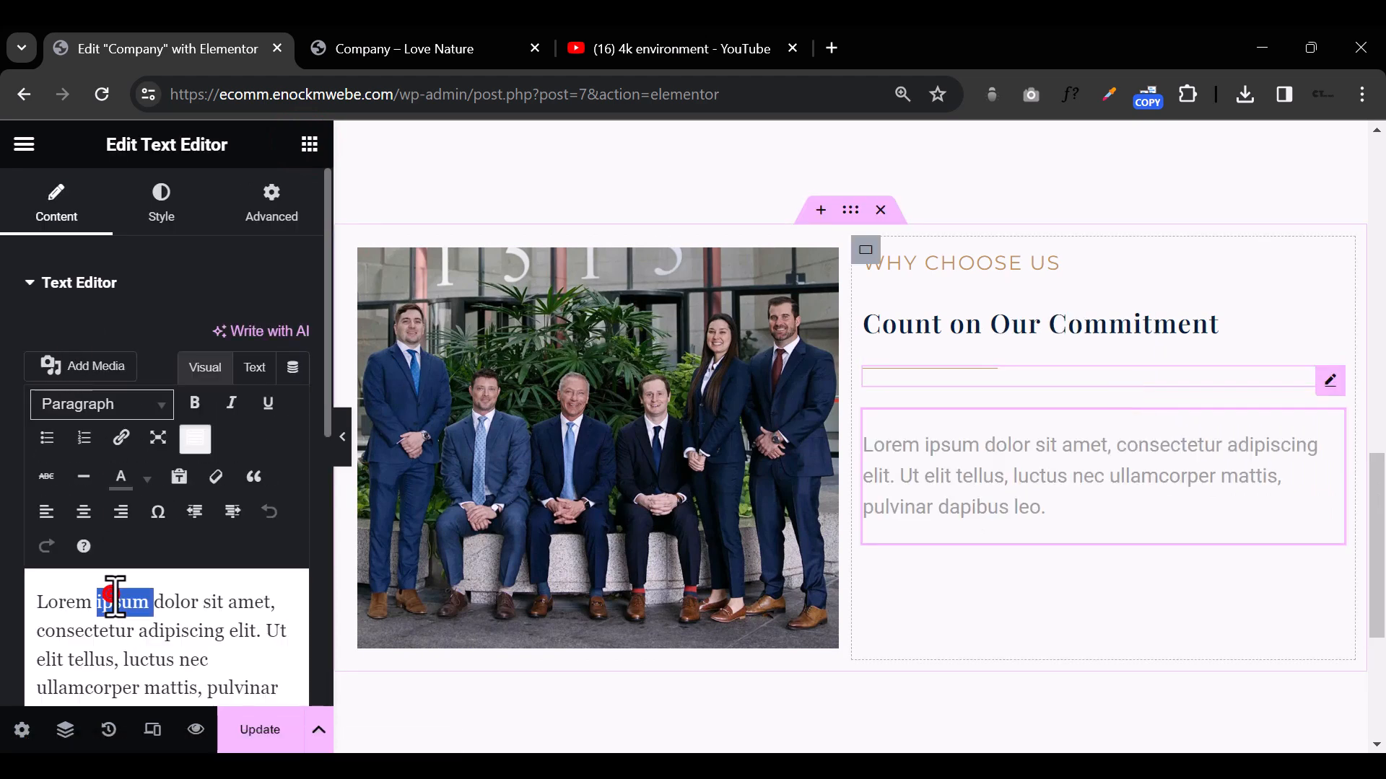
triple_click(115, 599)
key(ctrl+v)
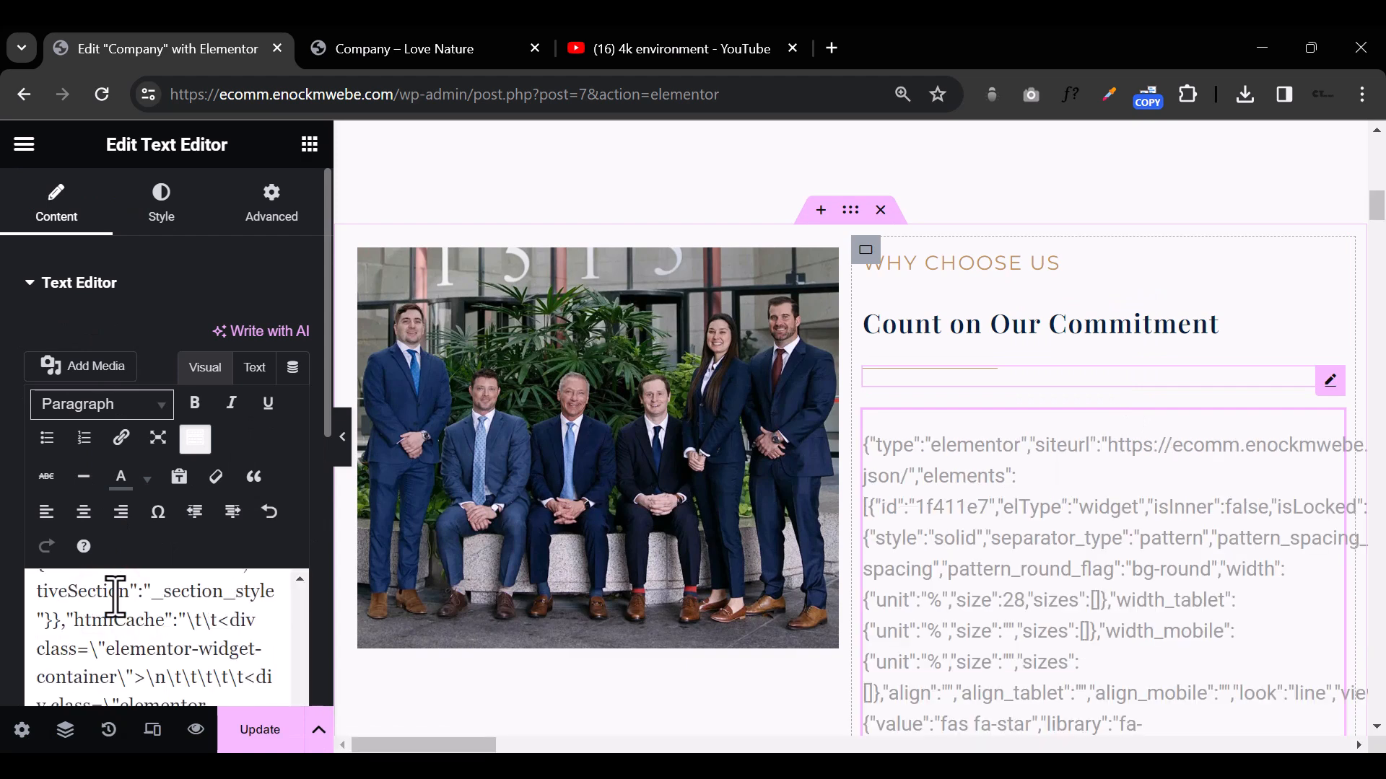
key(ctrl+z)
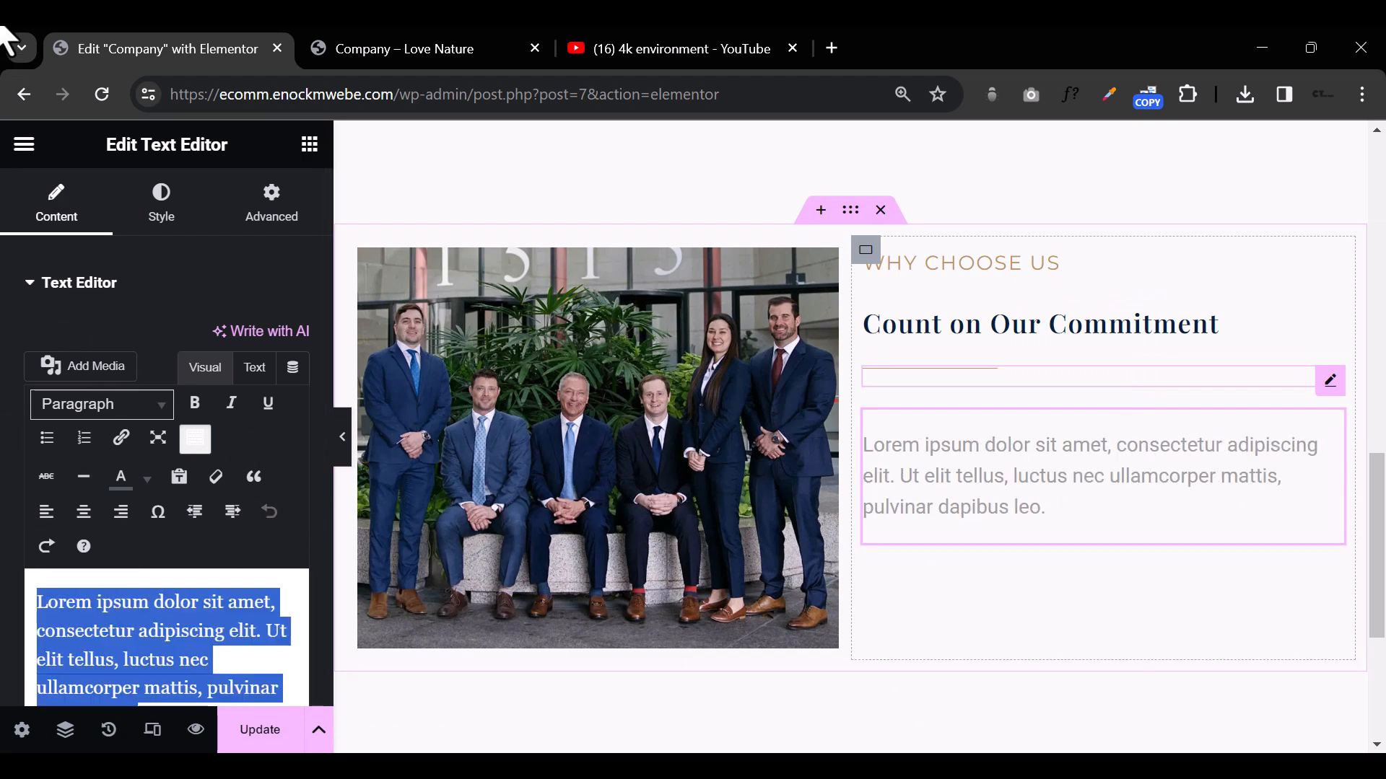
Step: Replace the placeholder text with the copied commitment paragraphs about Louisiana roots and helping injured community members
key(alt+Tab)
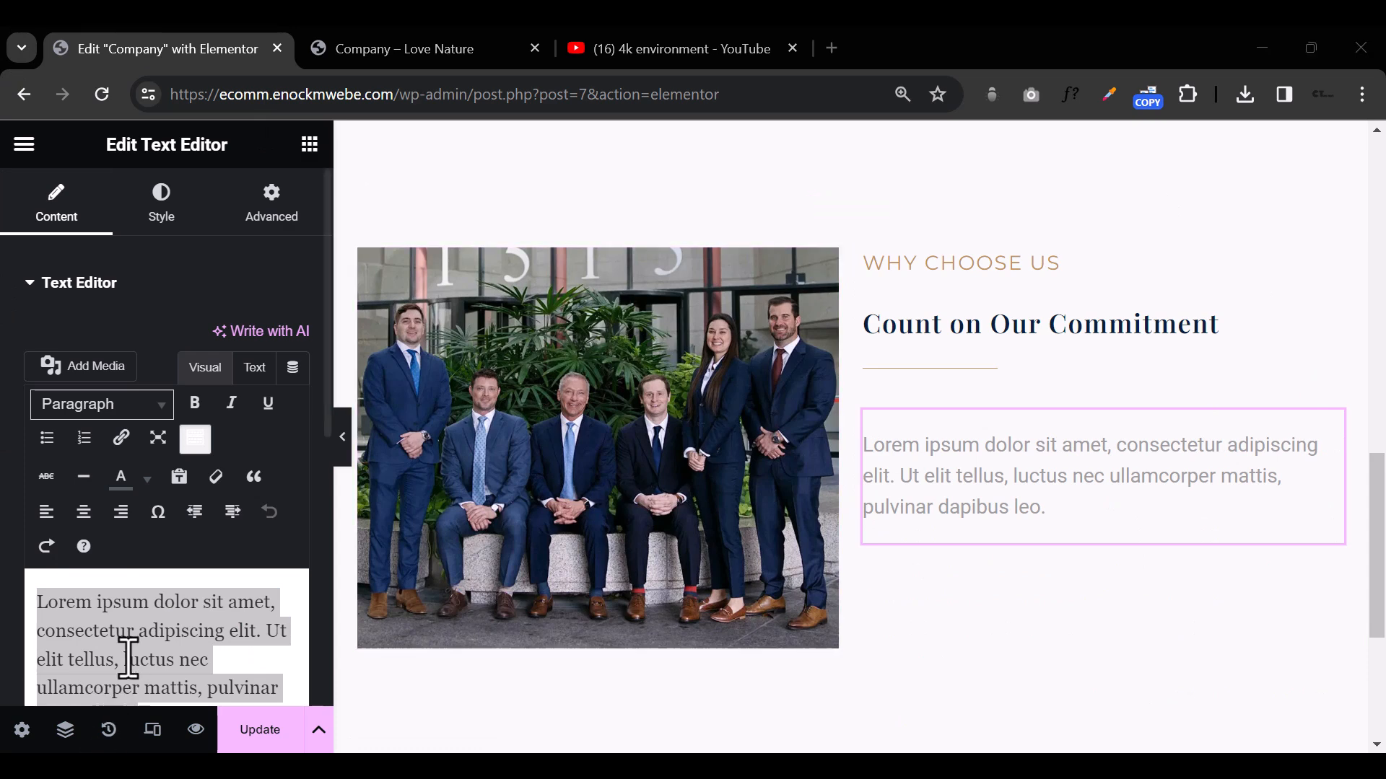
click(150, 612)
key(ctrl+a)
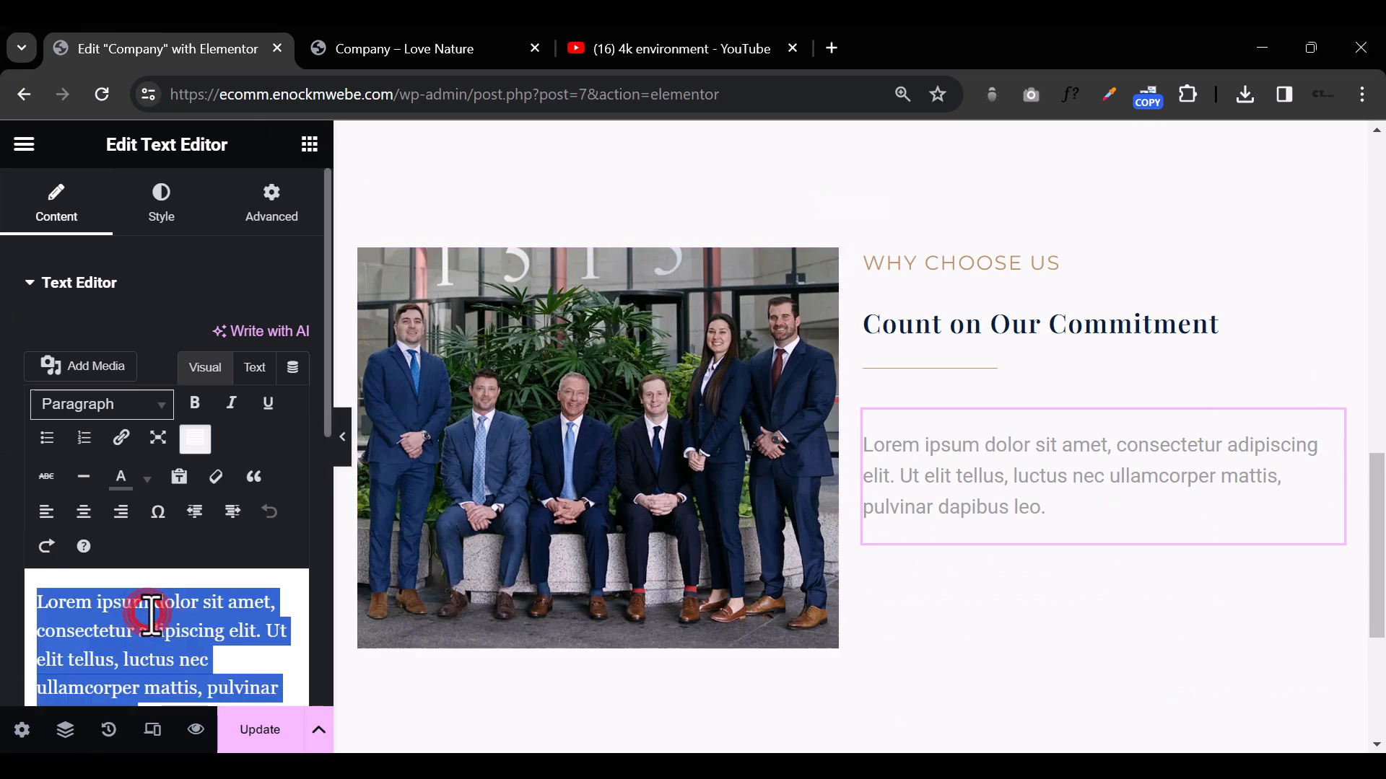
text(v)
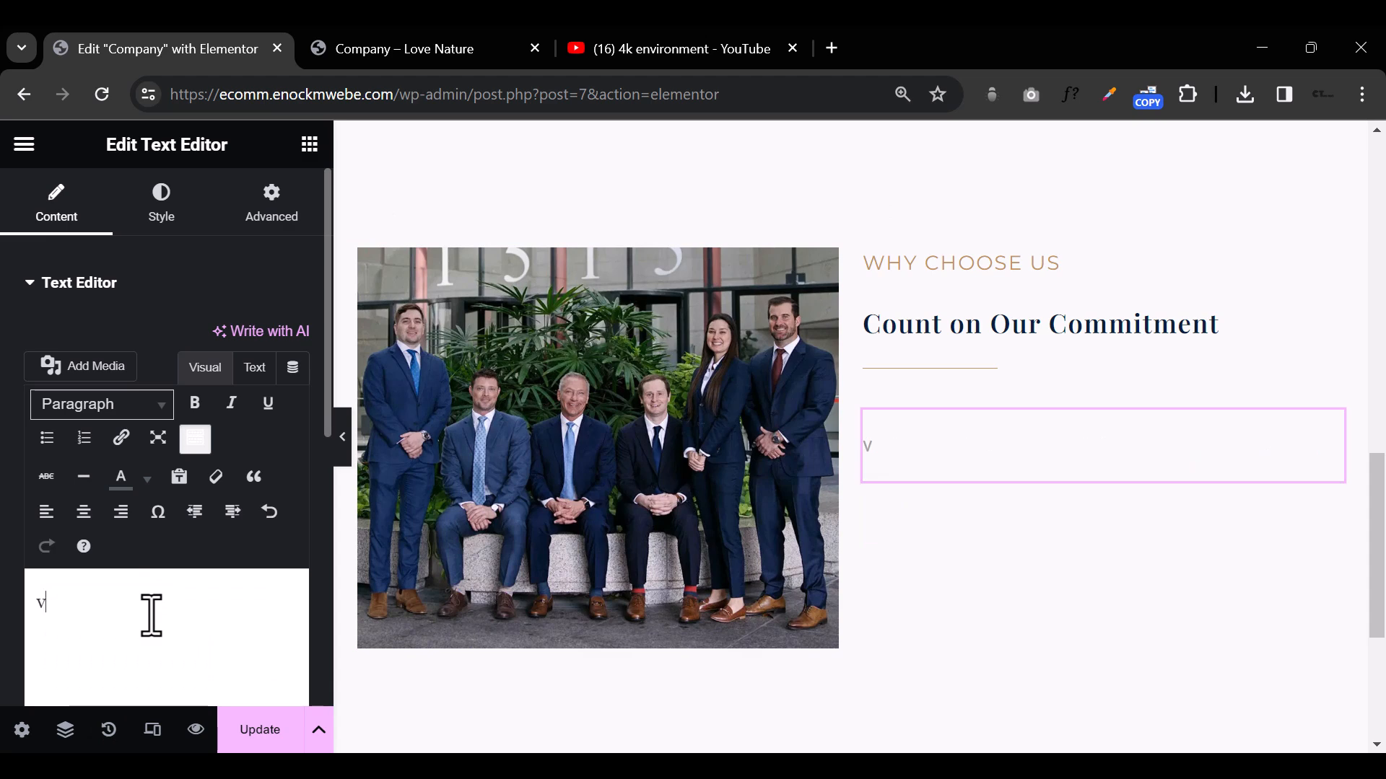
text(I was born and raised in Louisiana. My roots here are deep. So is my commitment to the unique people who share our love of life—the family members, friends and coworkers who work hard to take care of our community. So, when someone from our community is injured in a wreck, we take it personally. That means taking on the insurance companies, whose only goal is to make more money by minimizing your injury.)
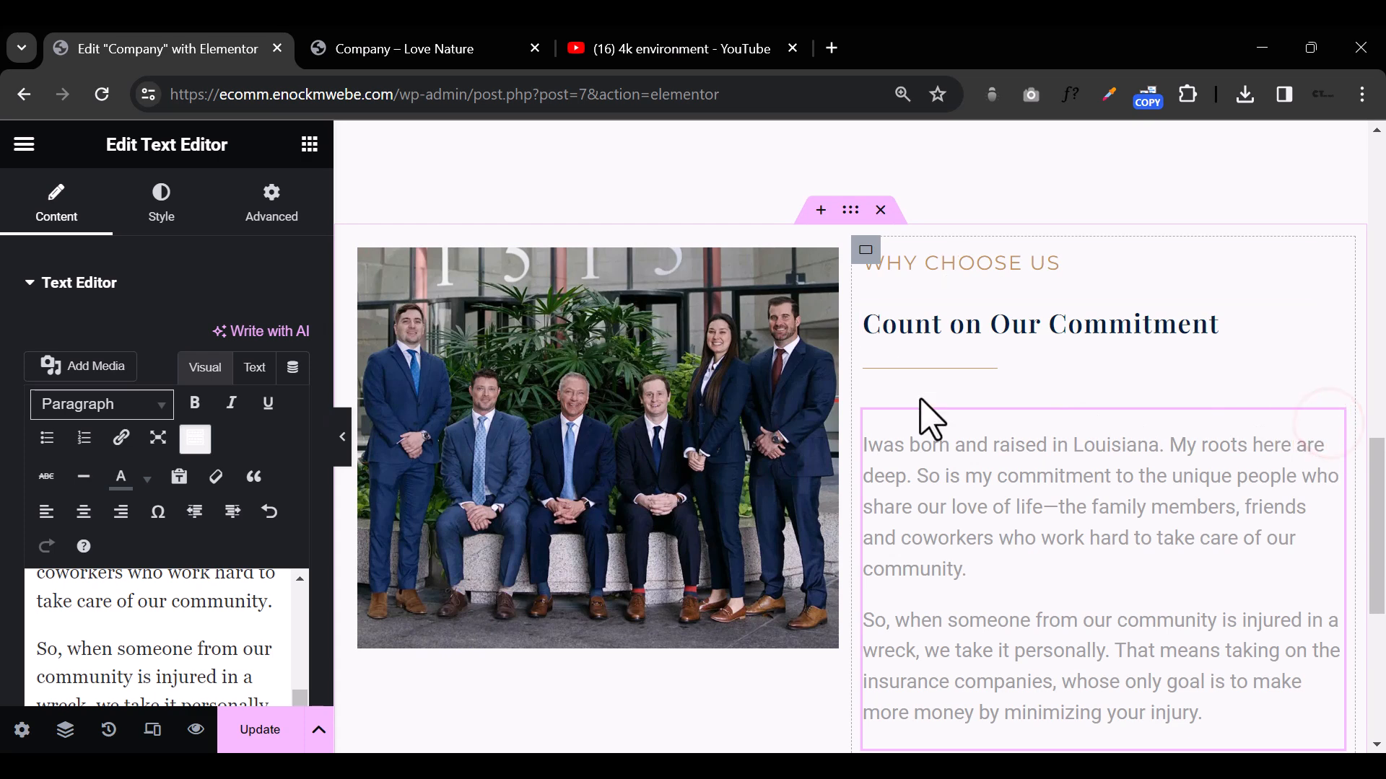
Step: Unlink the commitment text's margins and set its top margin to -43 px, leaving the other sides at 0
click(273, 198)
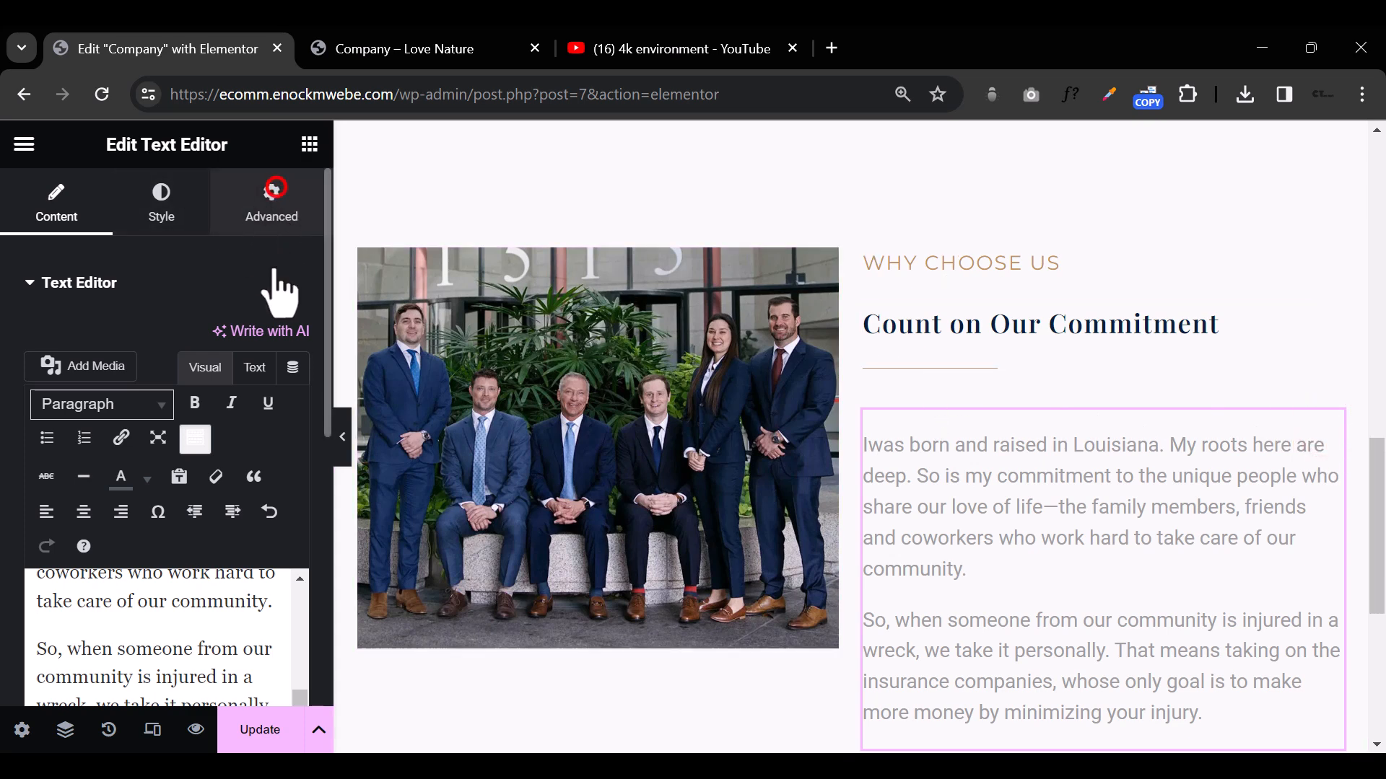
click(292, 365)
drag(75, 369, 75, 370)
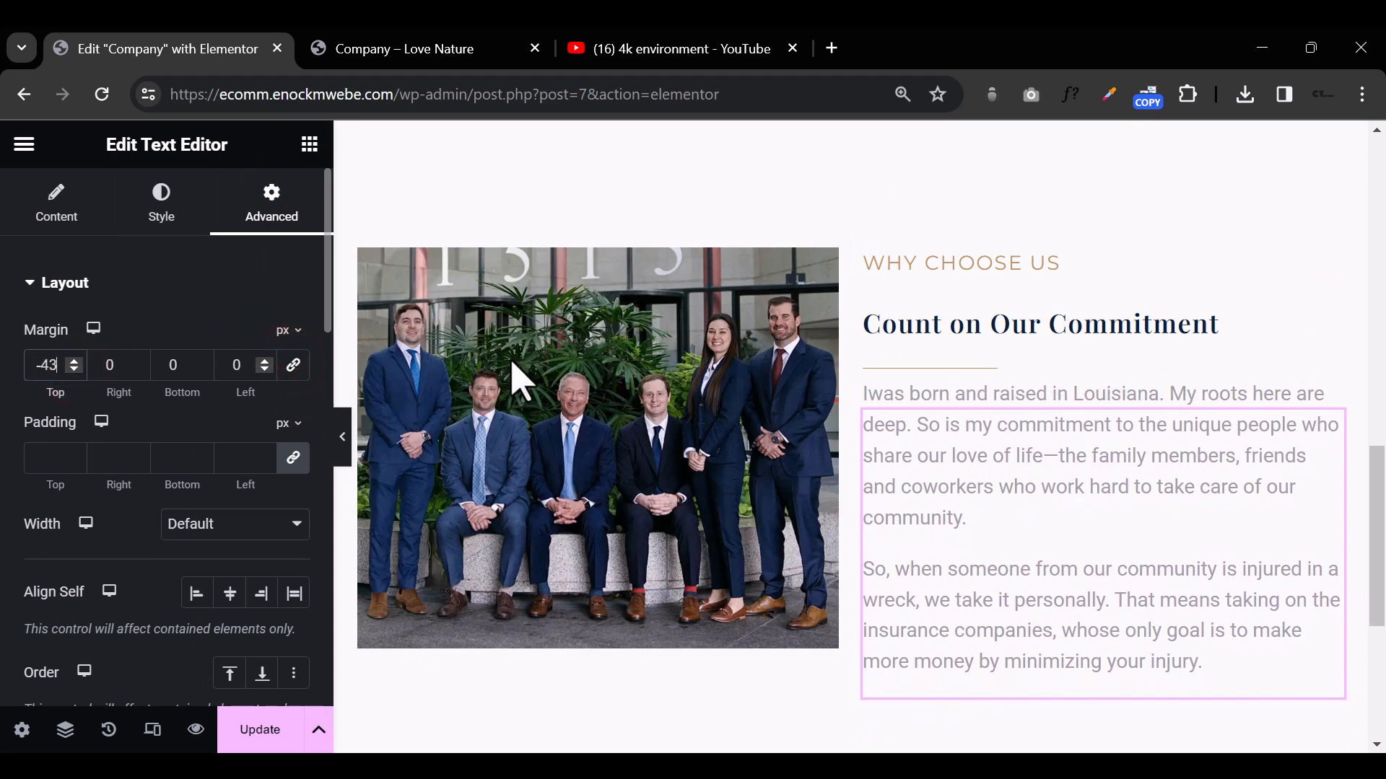
scroll(1163, 569, down, 5)
scroll(1151, 549, up, 4)
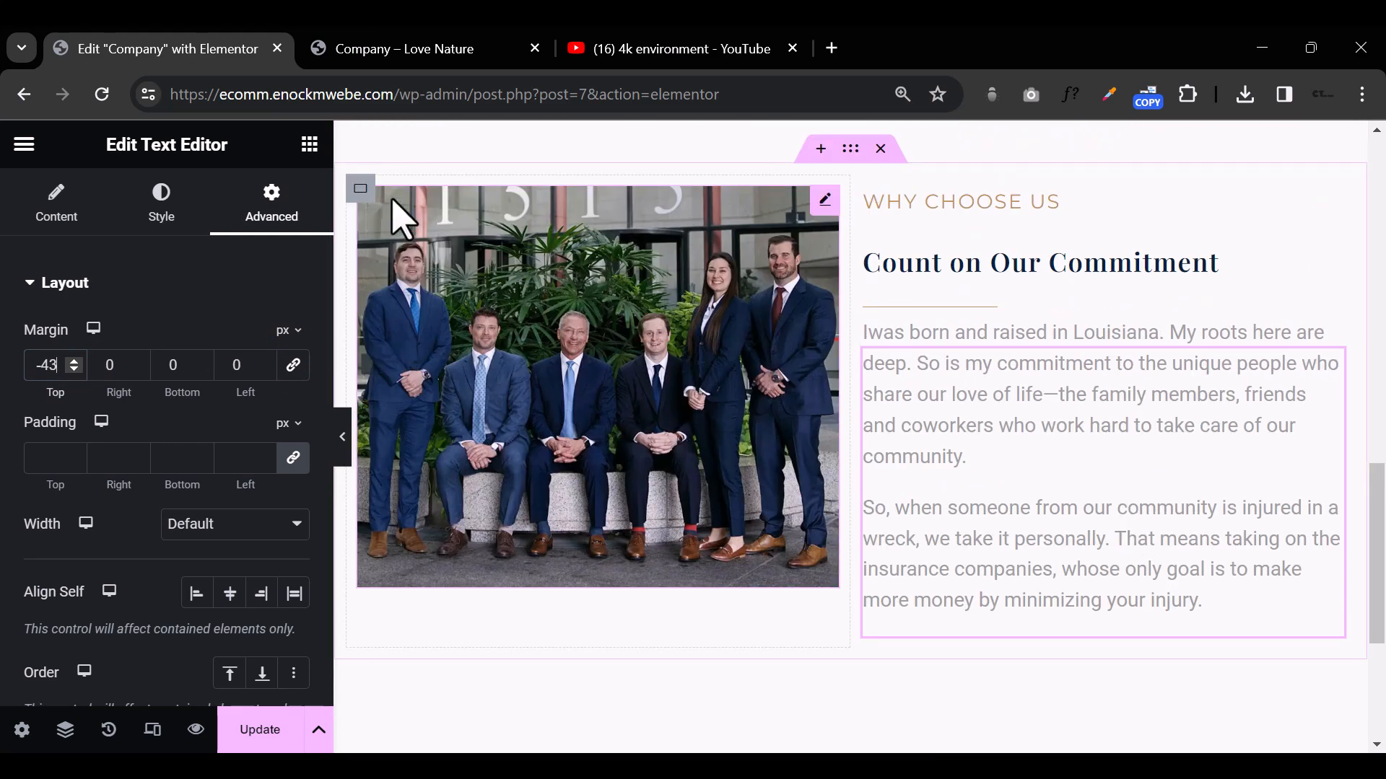
Step: Add a container below the commitment paragraphs and nest a second container inside it
click(310, 143)
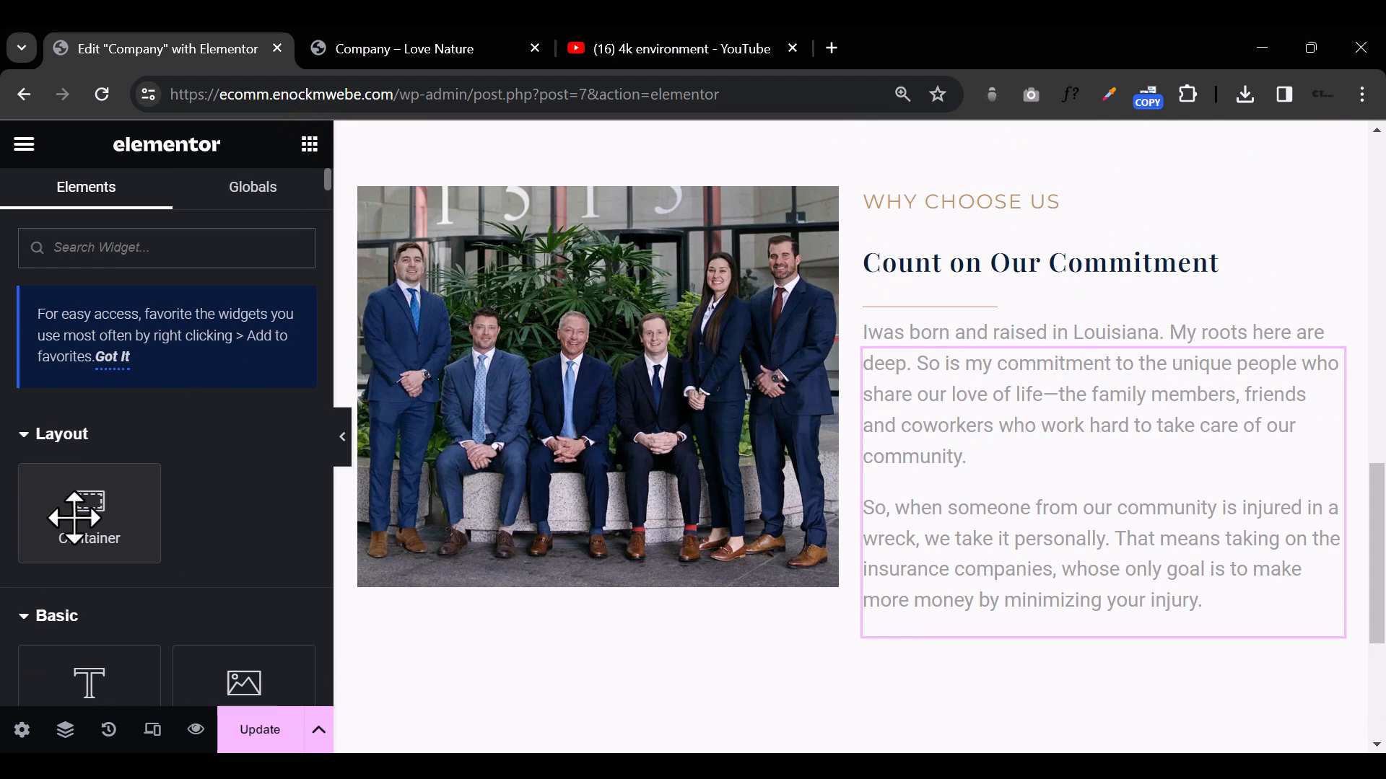
drag(75, 515, 1019, 637)
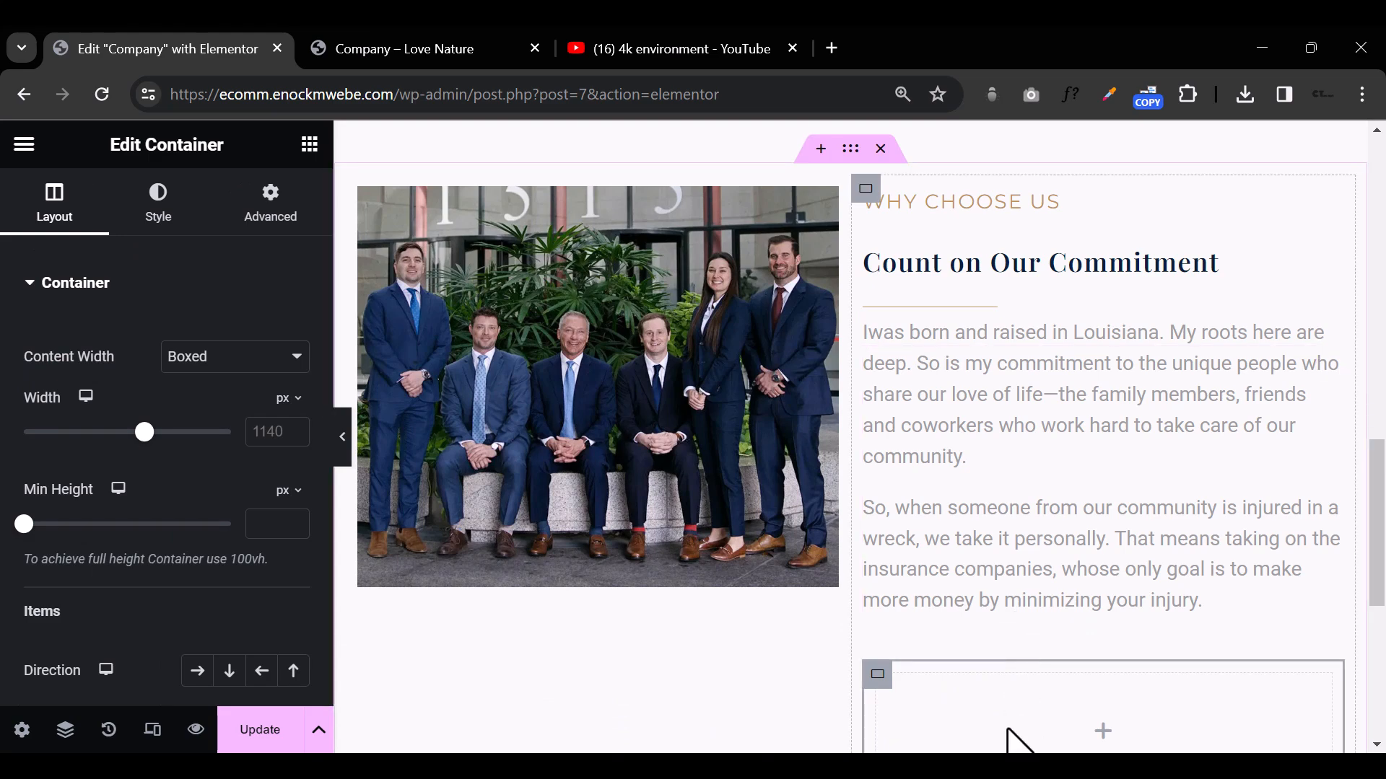
scroll(1012, 739, down, 3)
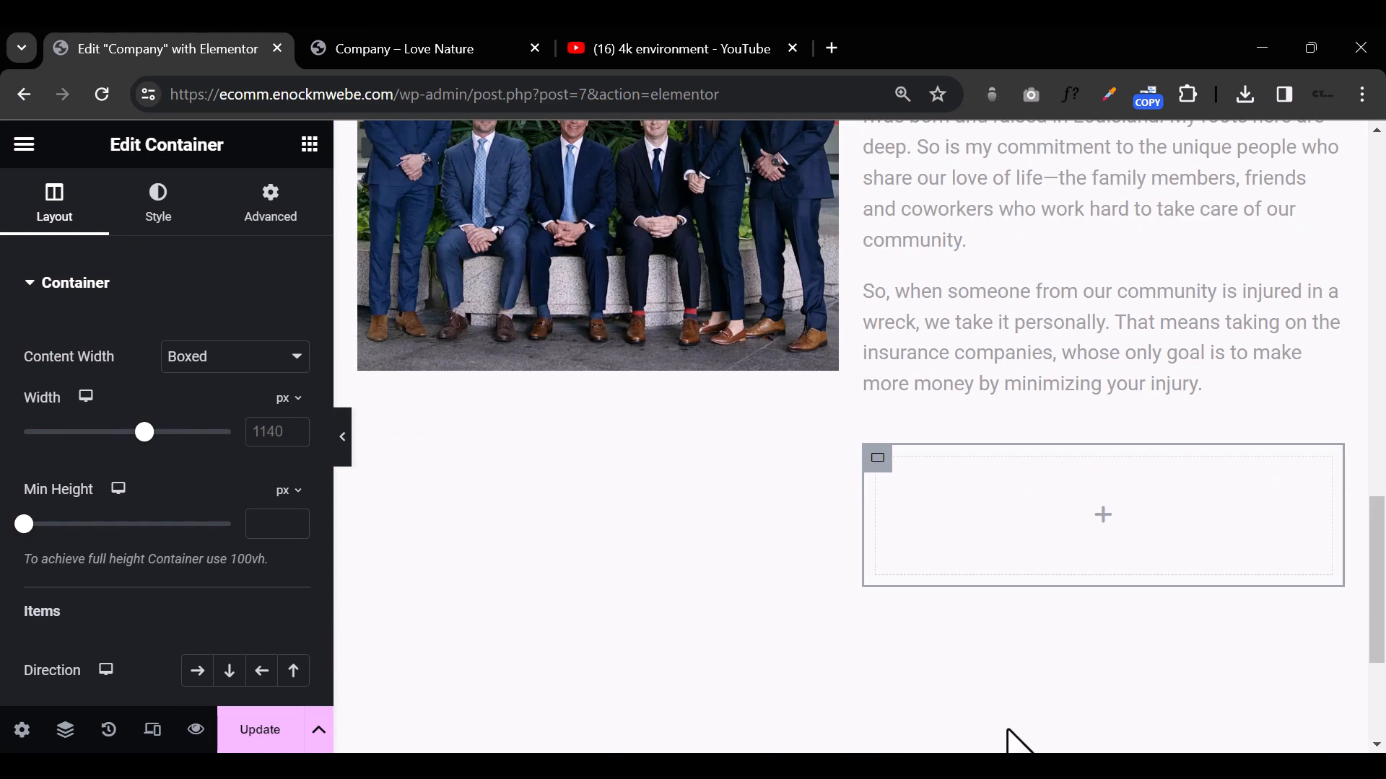
click(309, 143)
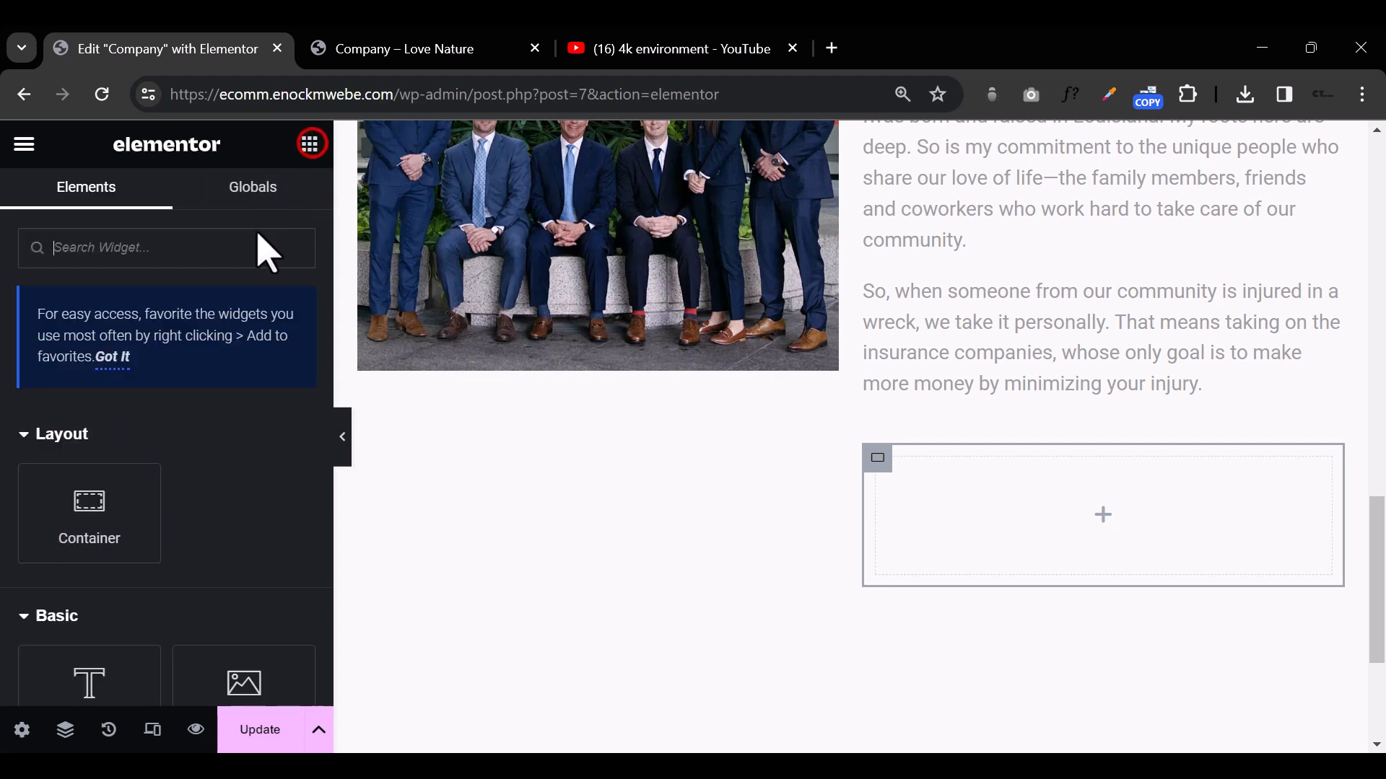
drag(28, 535, 959, 515)
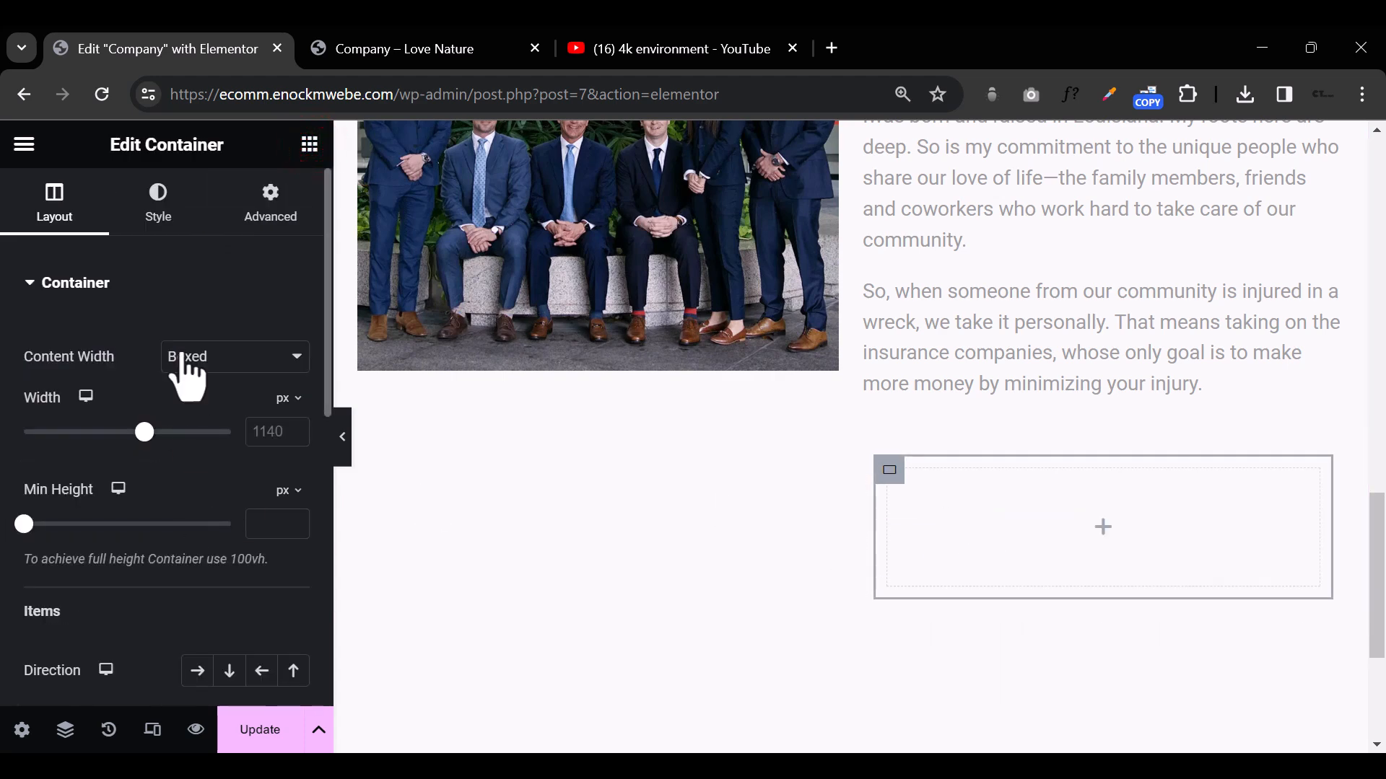
Step: Duplicate the nested container within its parent container below the commitment paragraphs
click(310, 143)
mouse_move(43, 532)
mouse_down()
mouse_move(957, 550)
mouse_move(1005, 619)
mouse_move(1002, 569)
mouse_move(1066, 557)
mouse_move(78, 497)
mouse_move(65, 516)
mouse_up()
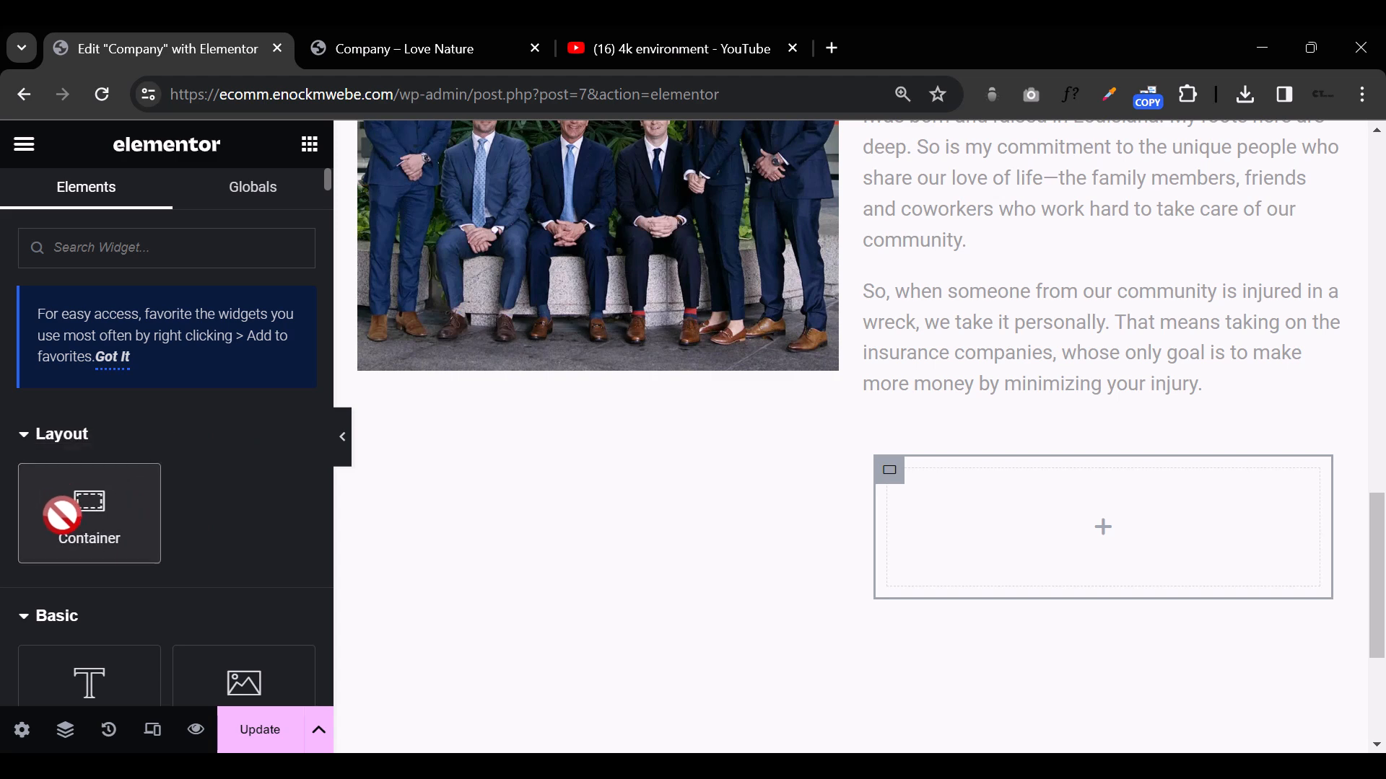
right_click(881, 468)
click(967, 217)
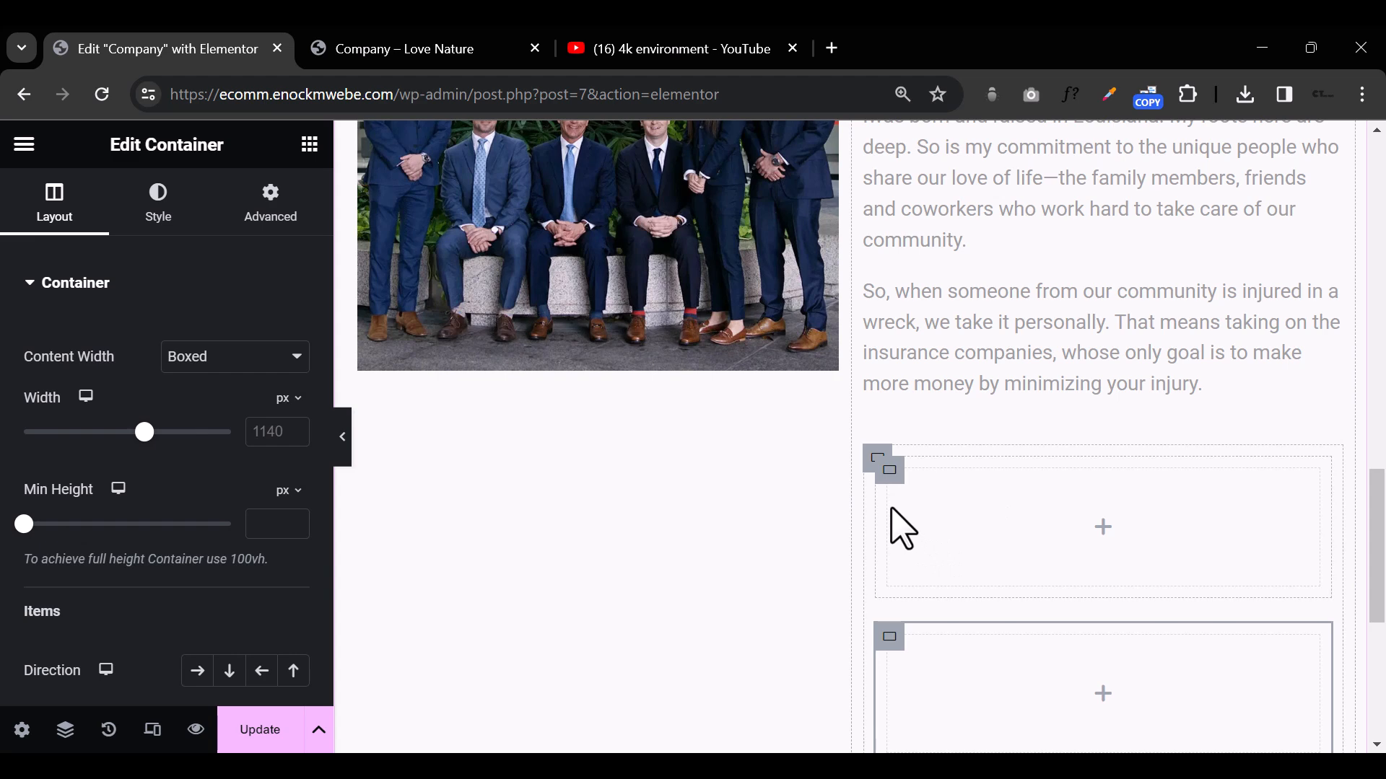
Step: Add an Image widget to the first nested container and upload Signature.jpeg from the Elementor folder as its image
click(1104, 527)
drag(244, 684, 1145, 532)
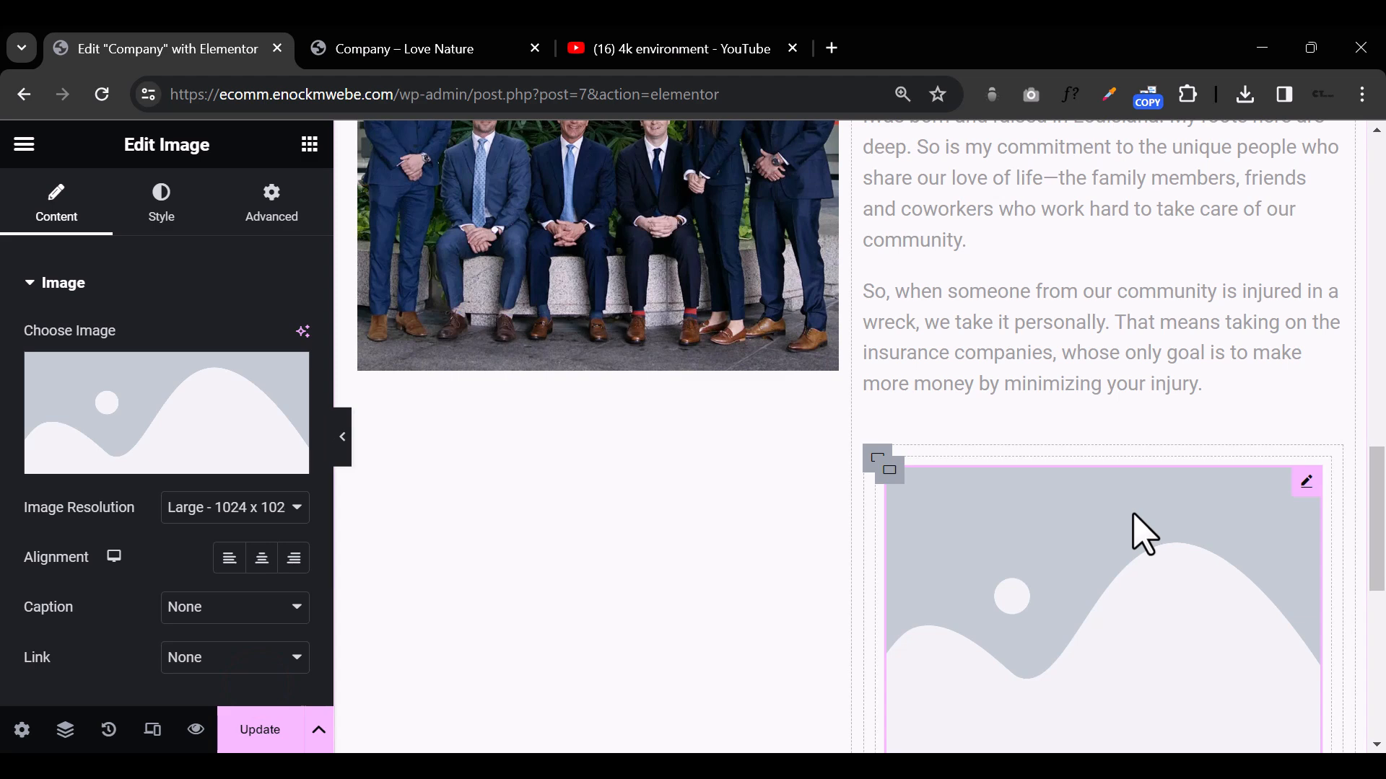
click(150, 423)
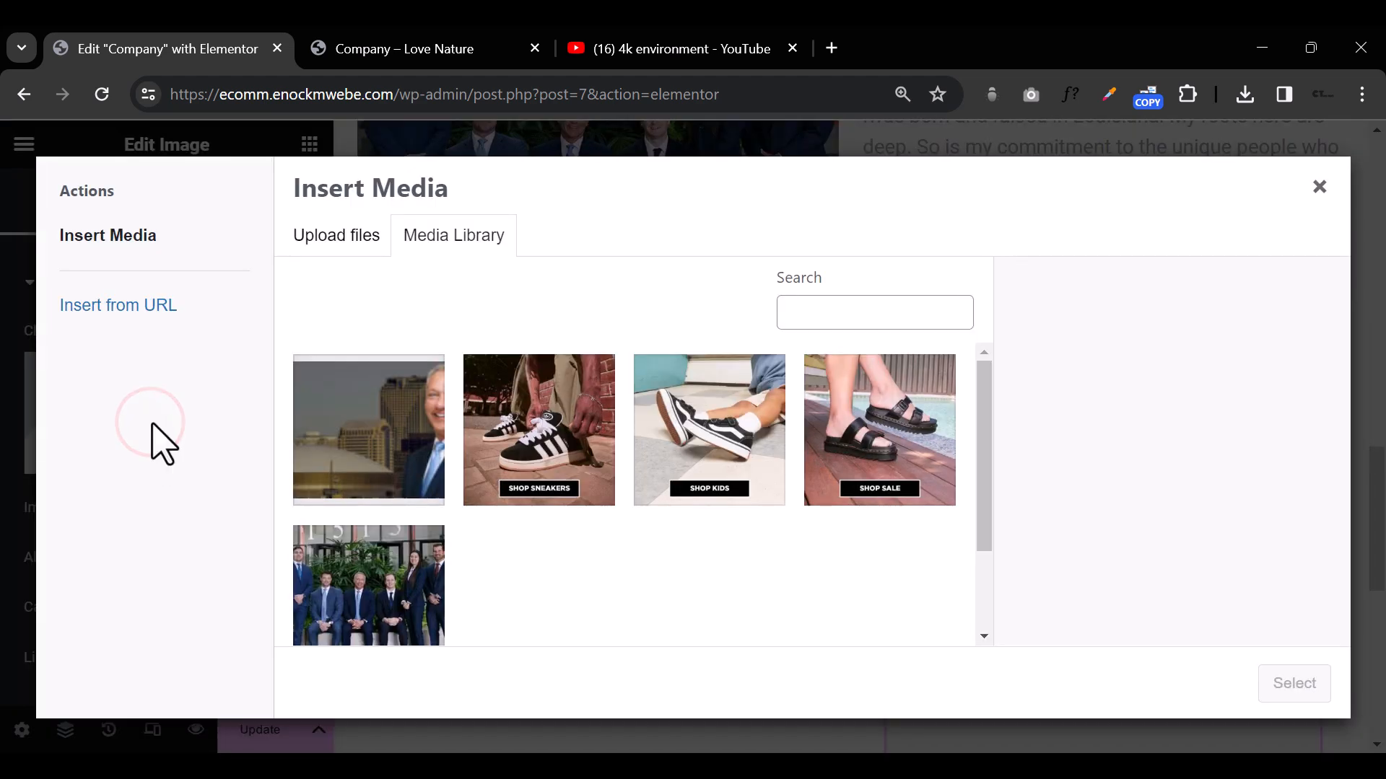
click(352, 232)
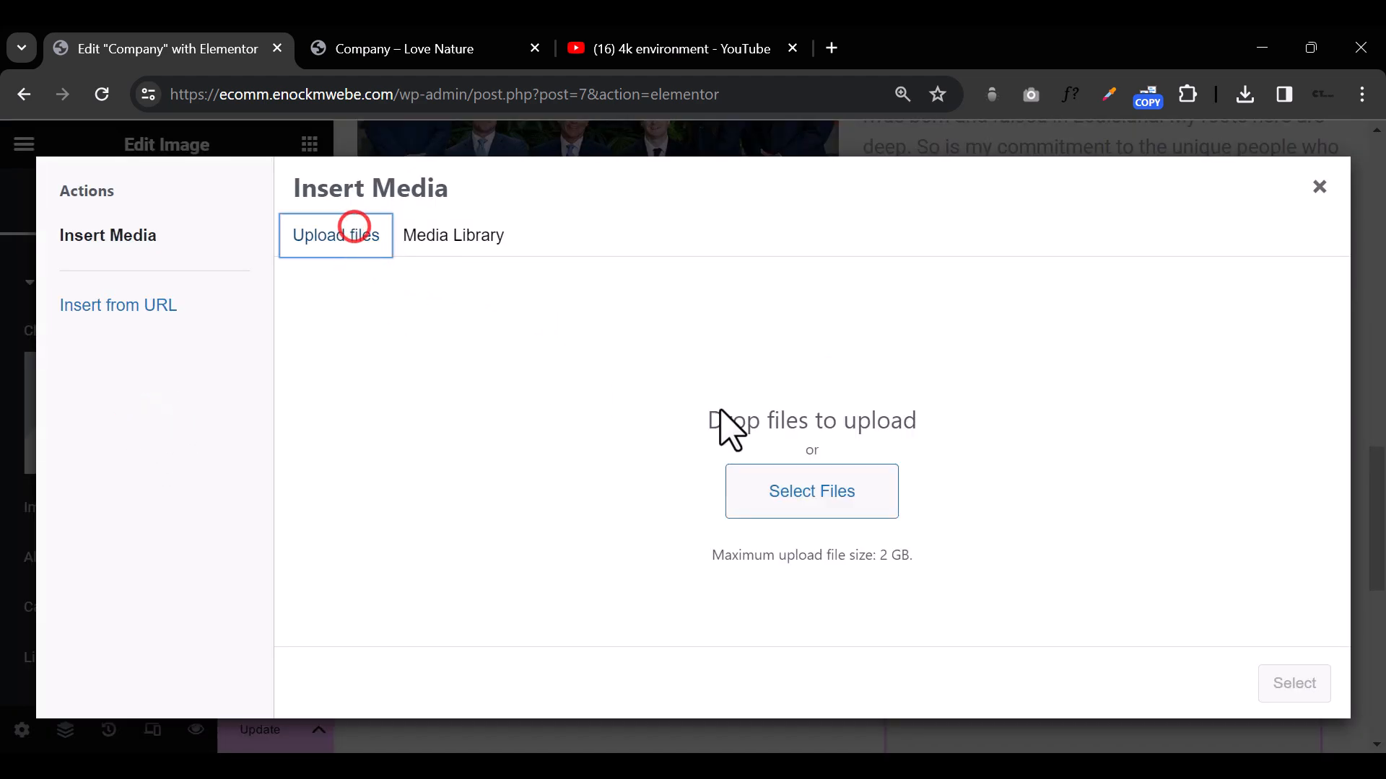
click(796, 511)
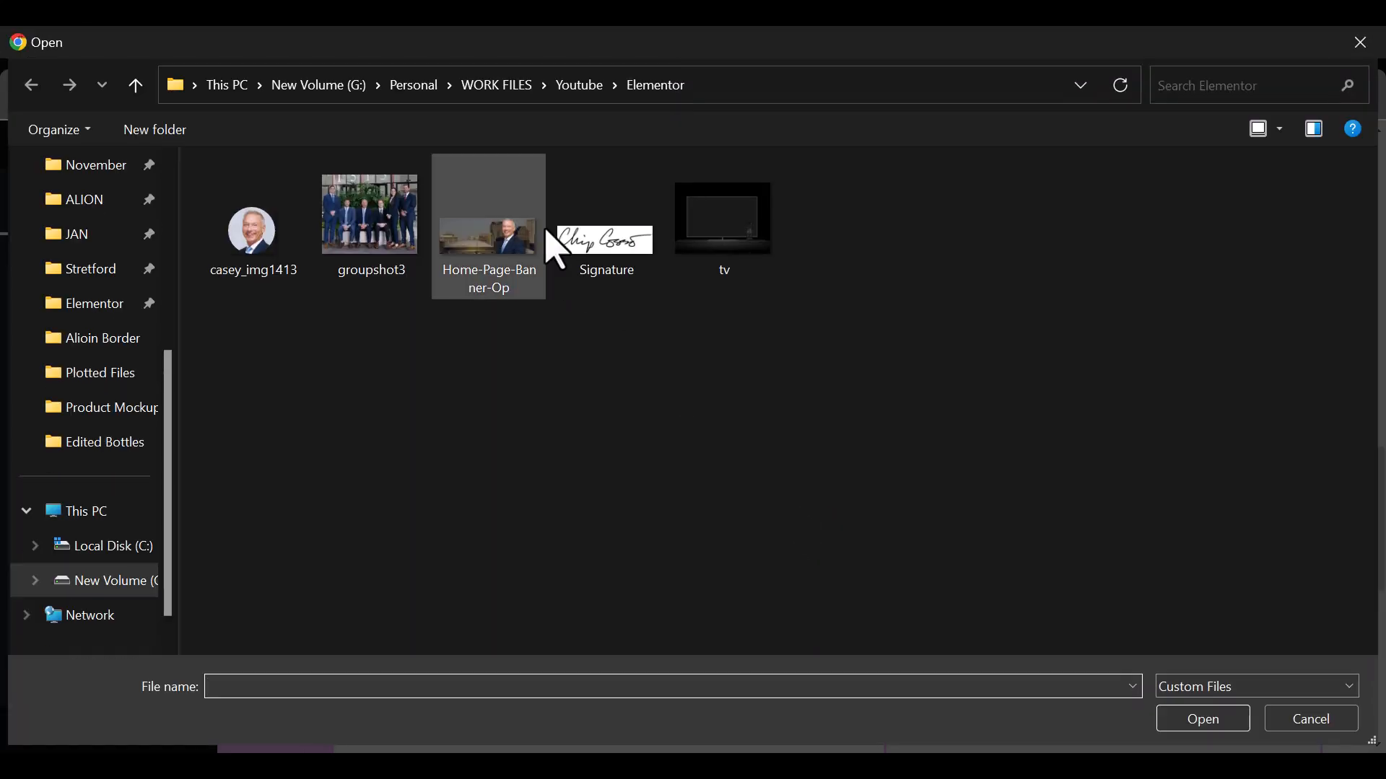
click(577, 245)
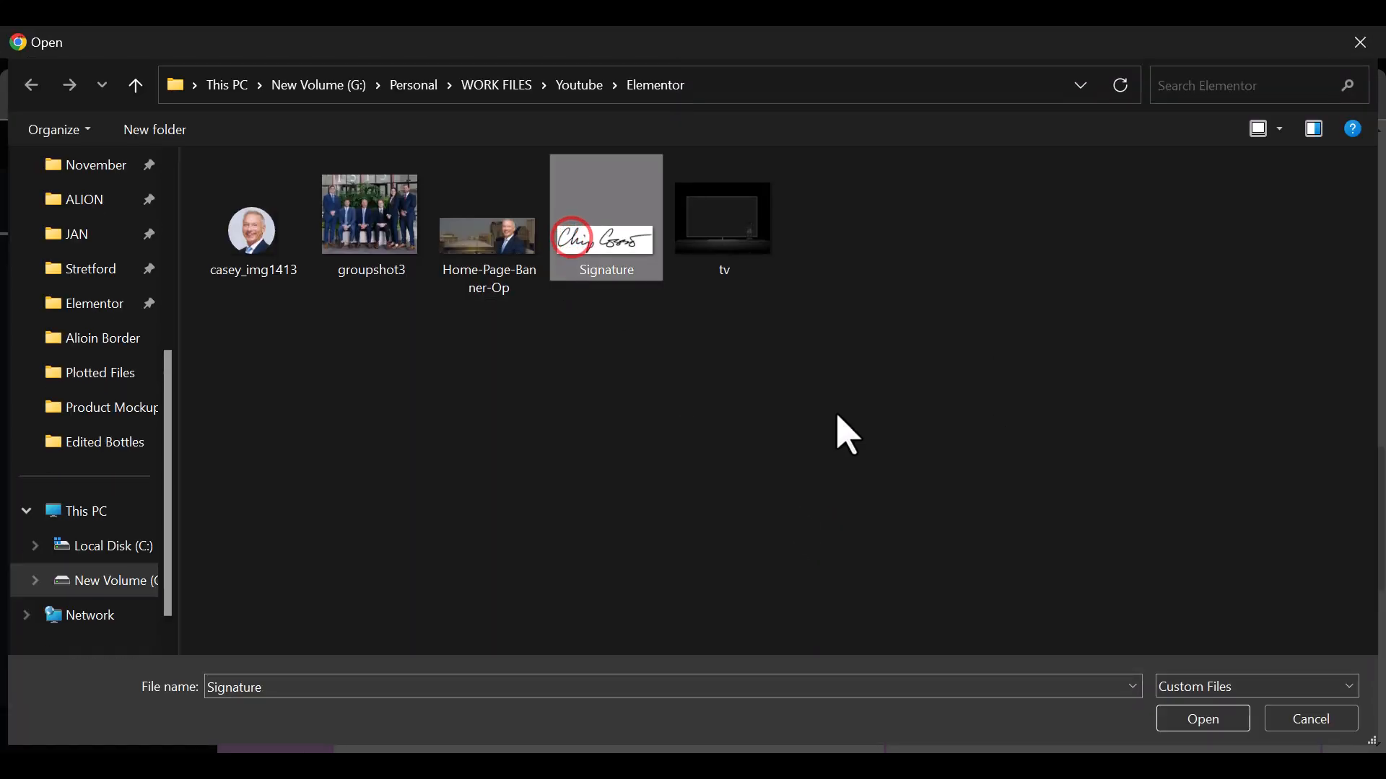
click(1186, 720)
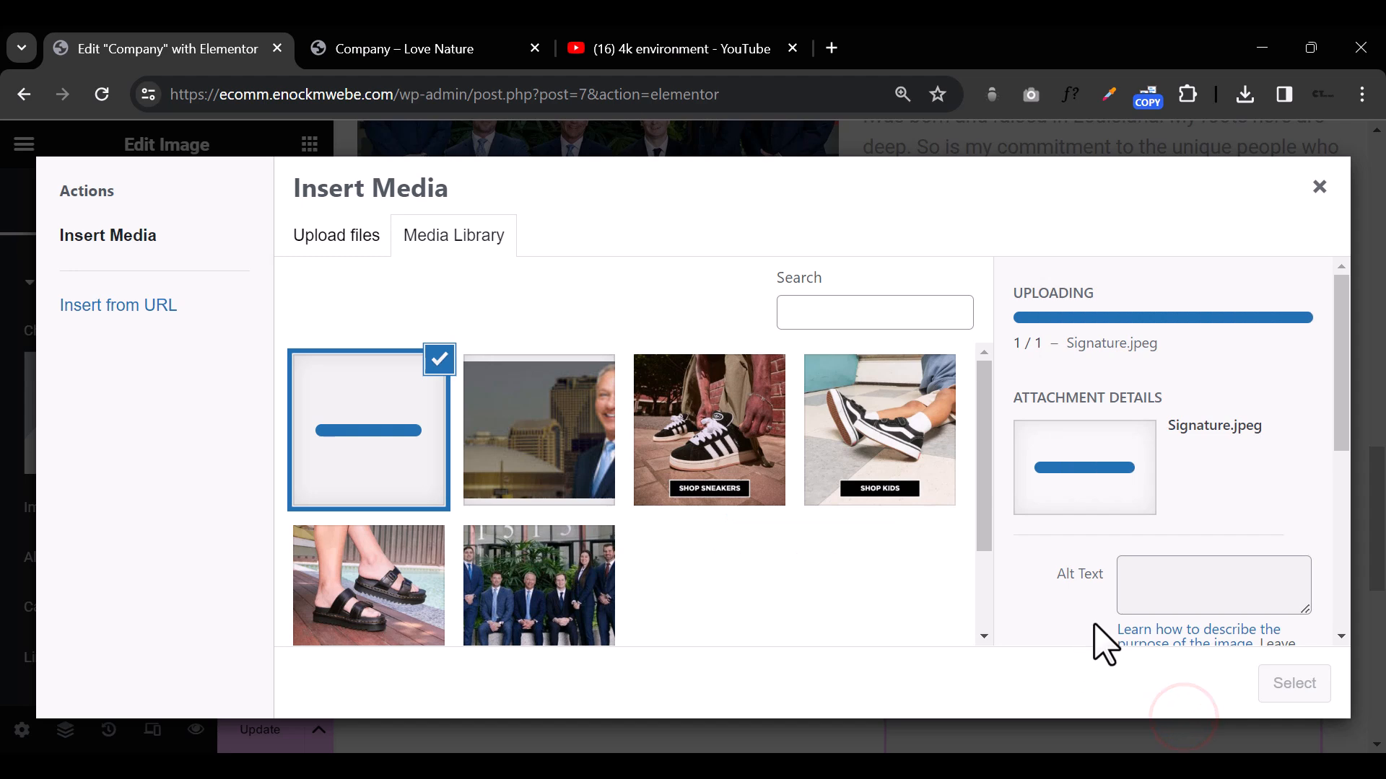
click(1310, 682)
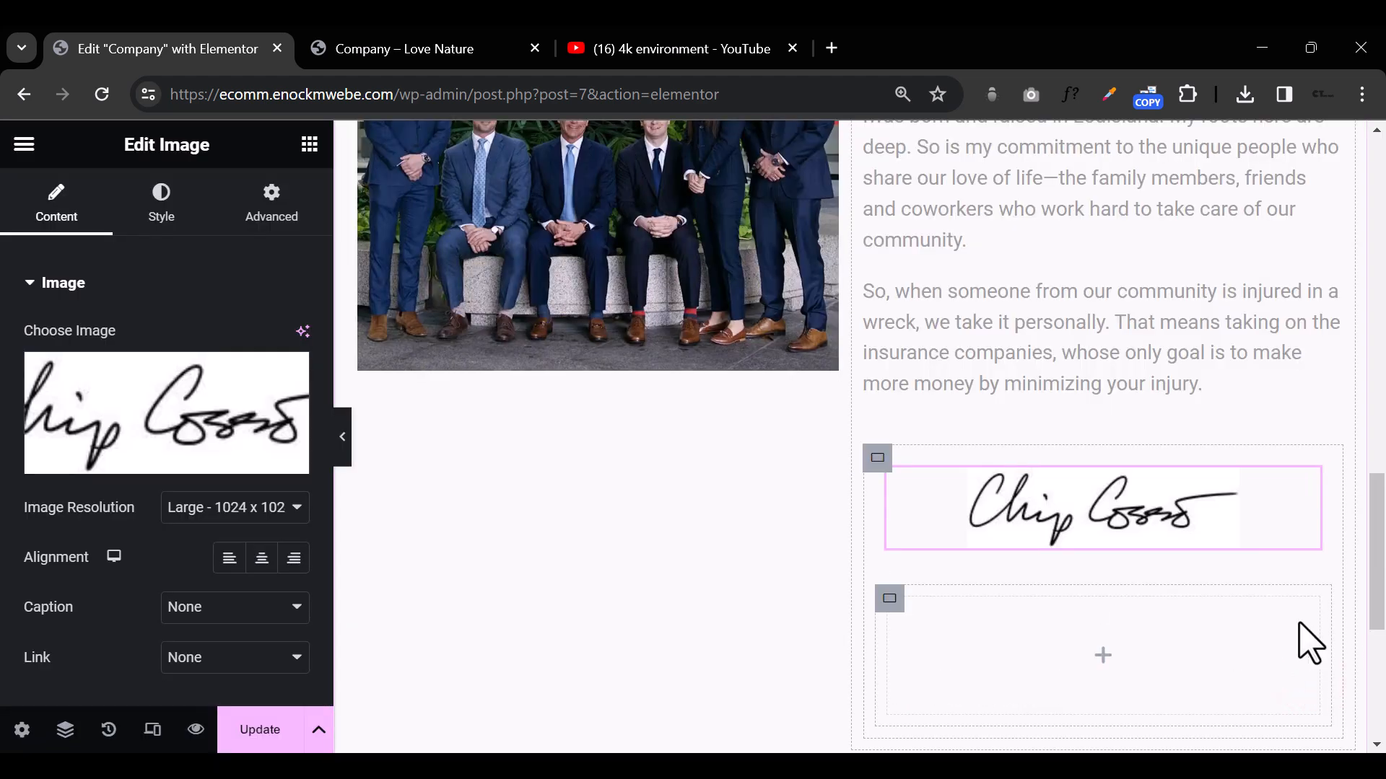
Step: Add an Icon Box widget to the empty nested container below the signature and remove its star icon
click(1101, 655)
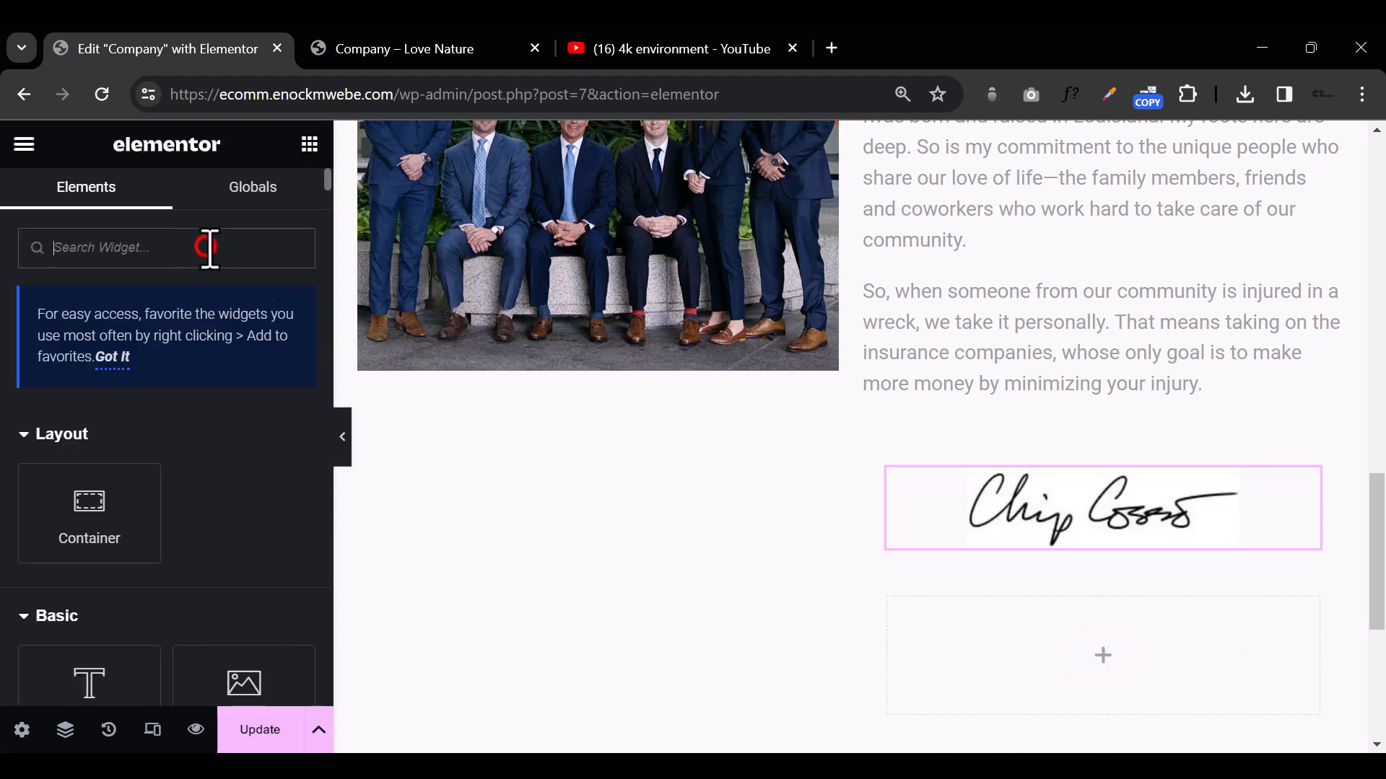
text(ICON)
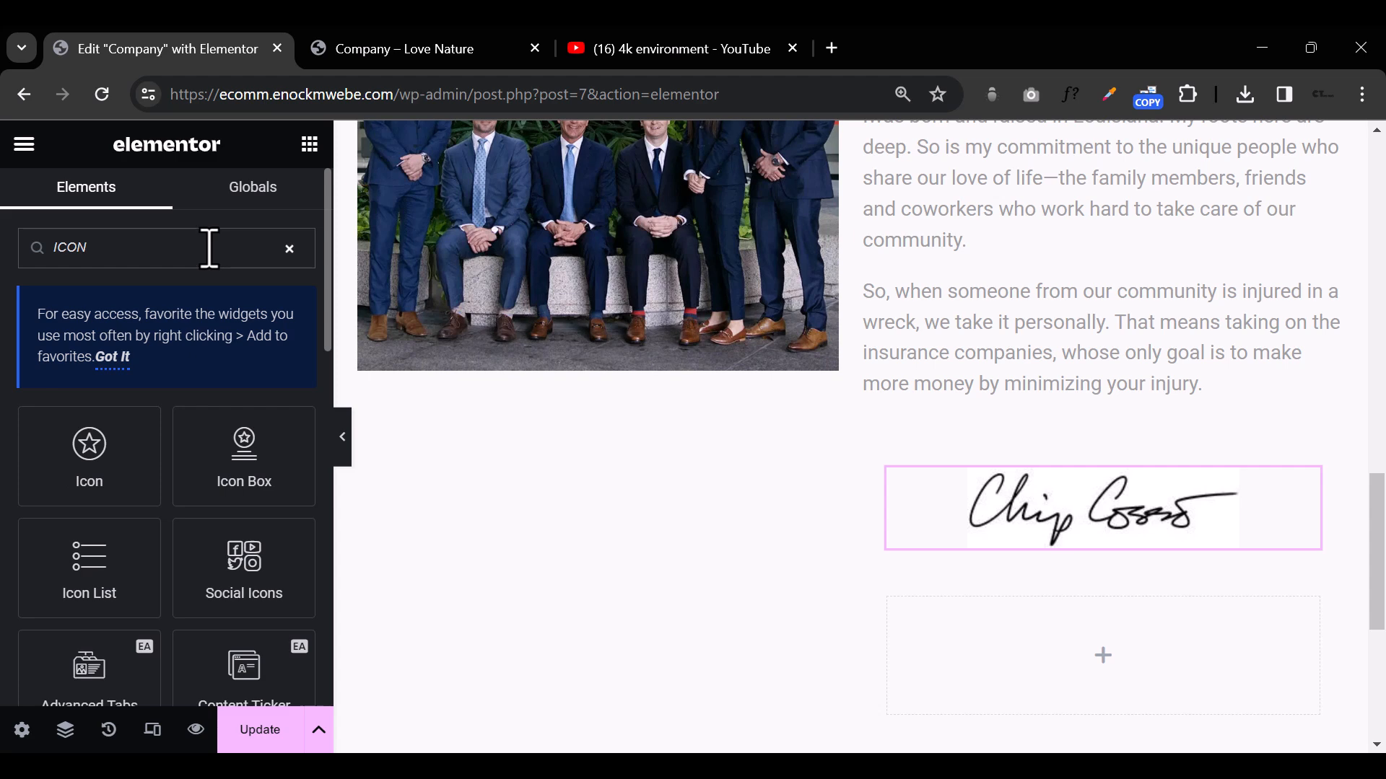
drag(194, 495, 1098, 667)
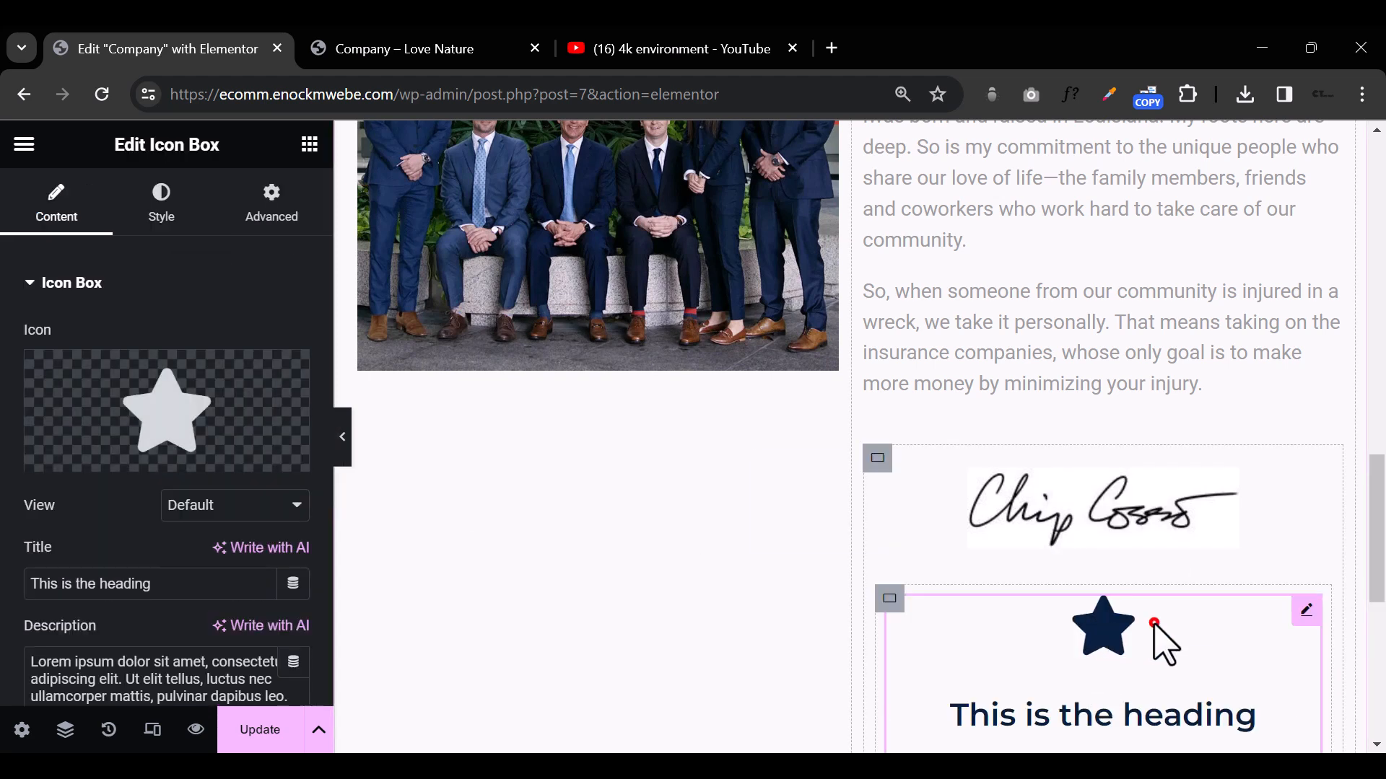
click(287, 369)
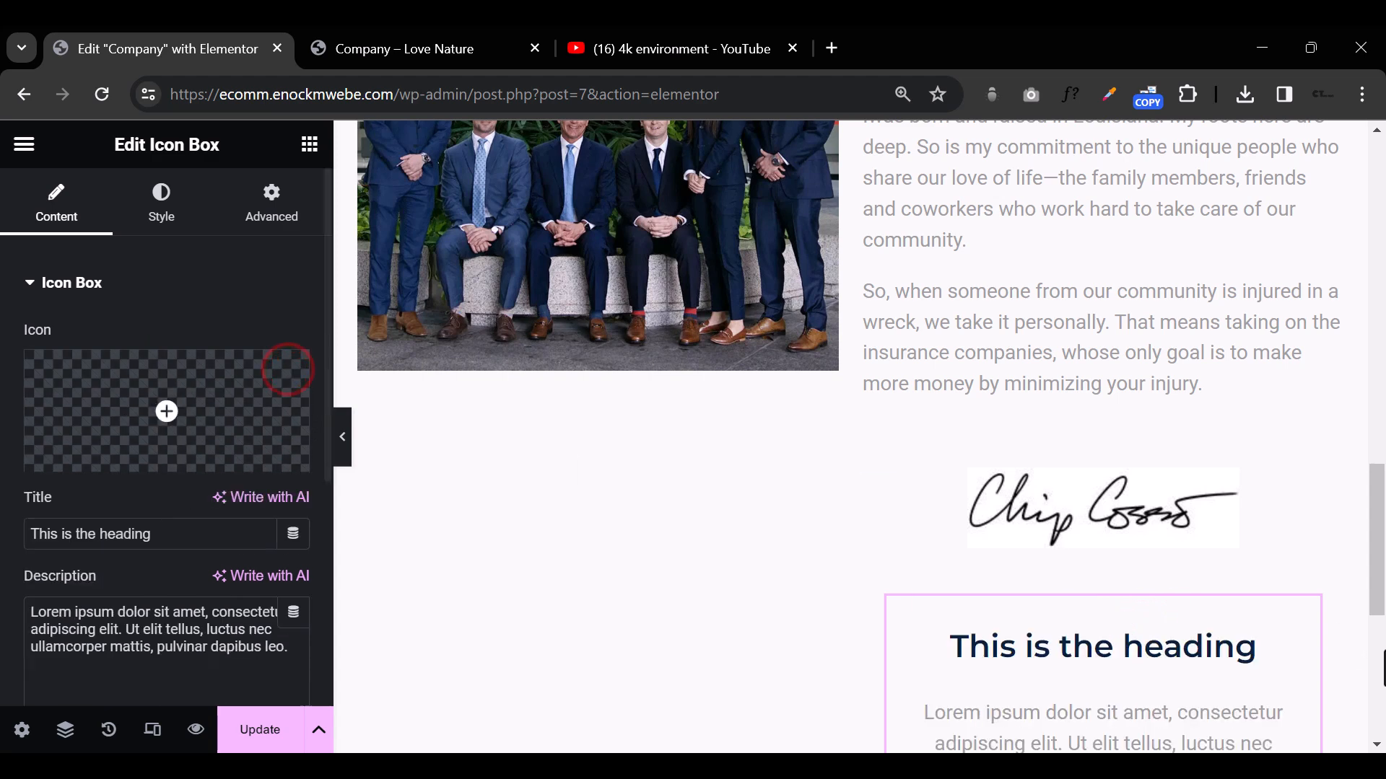
Step: Replace the icon box's placeholder heading with the signatory's full name
triple_click(1122, 648)
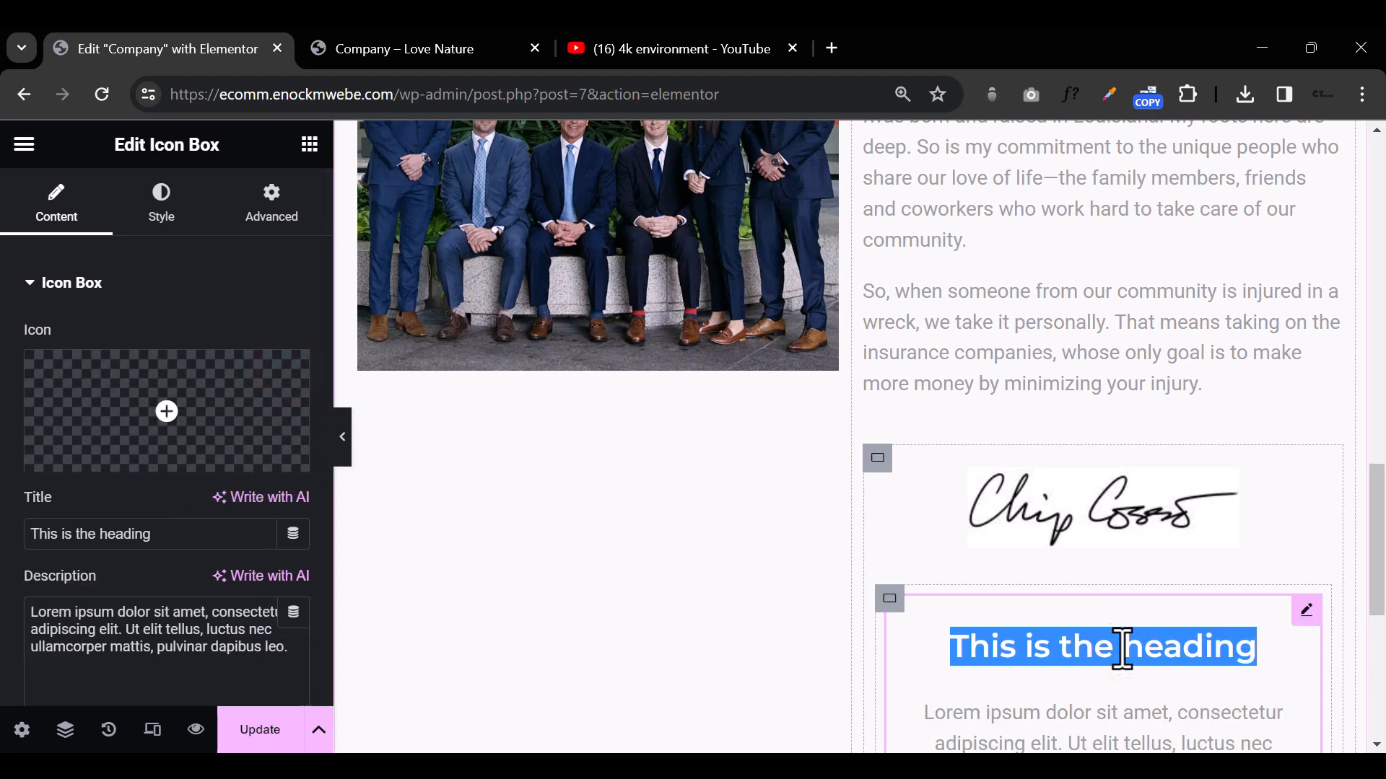
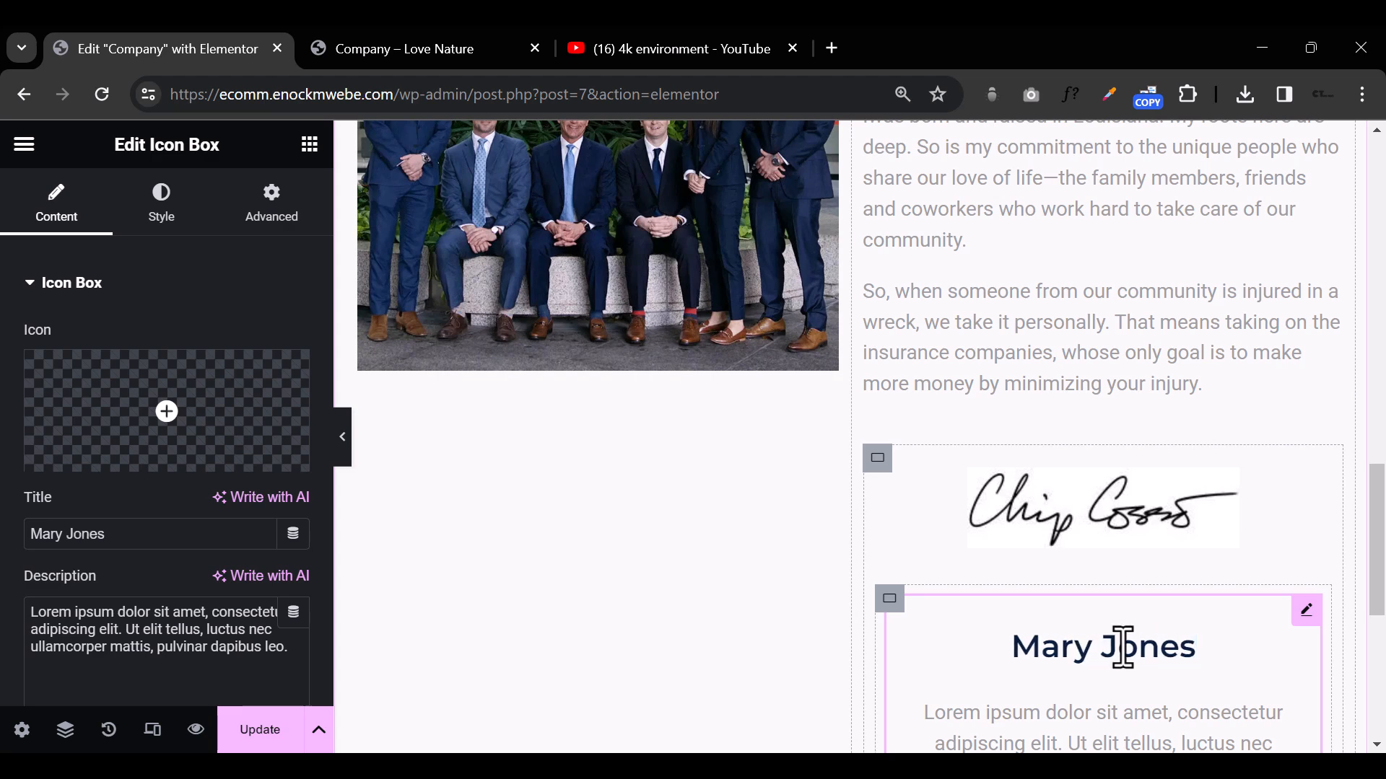
Step: Replace the icon box's placeholder description with FOUNDER
scroll(1111, 639, down, 3)
triple_click(1055, 505)
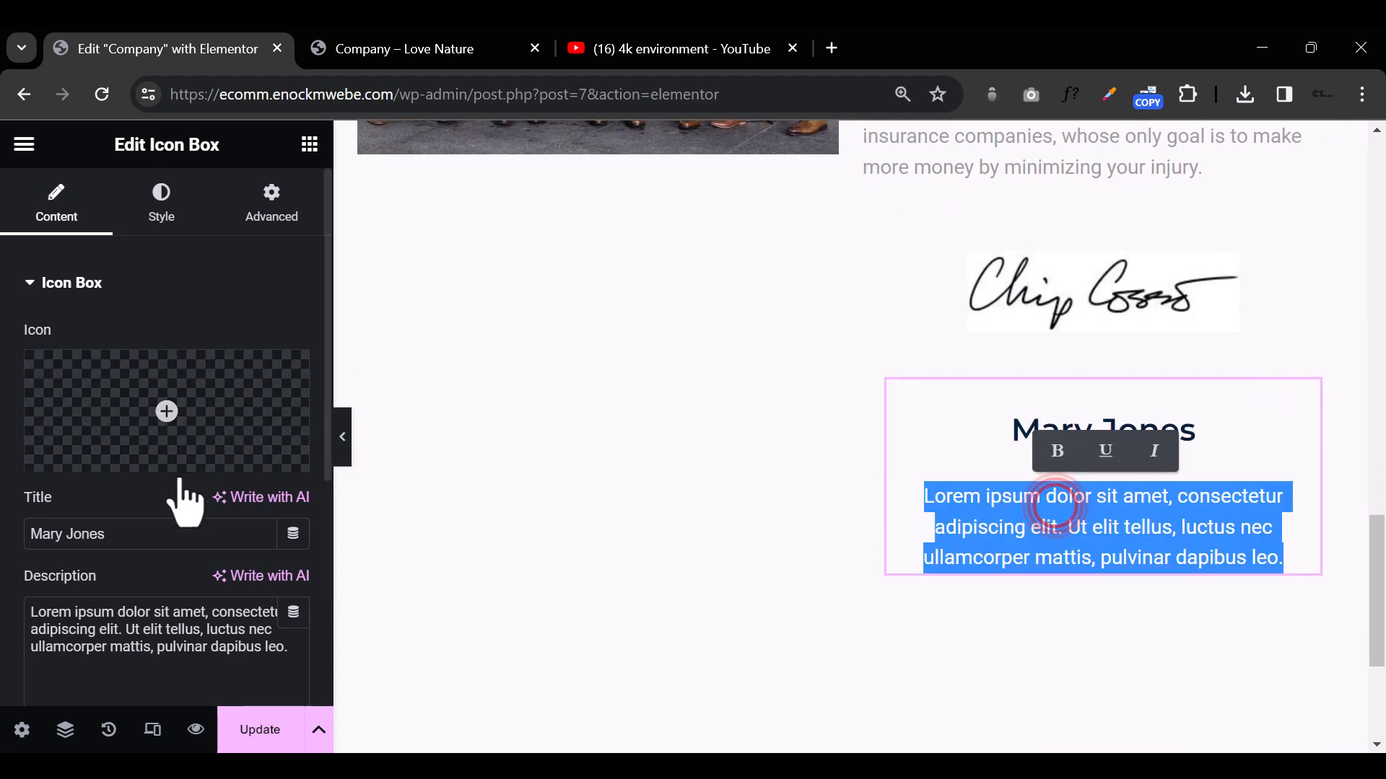
triple_click(155, 643)
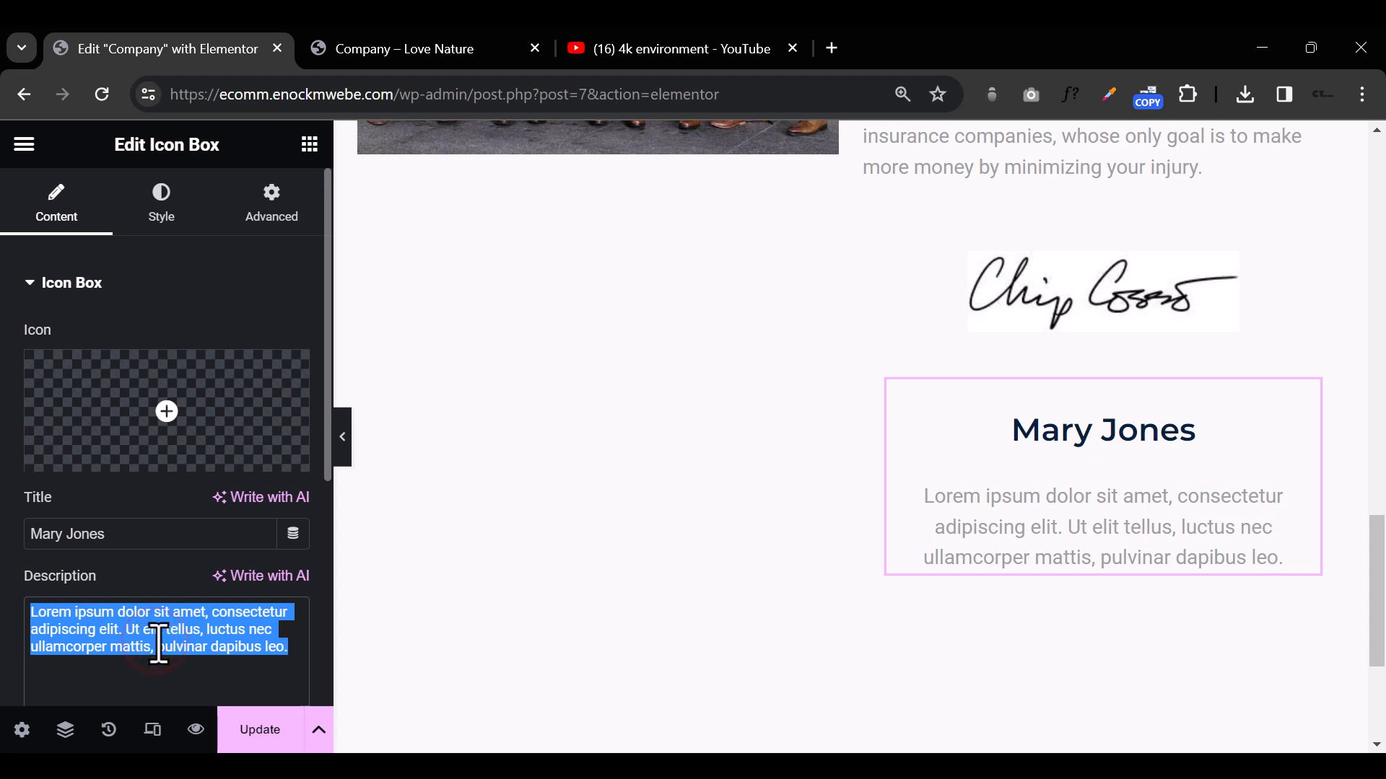
text(FOUNDER)
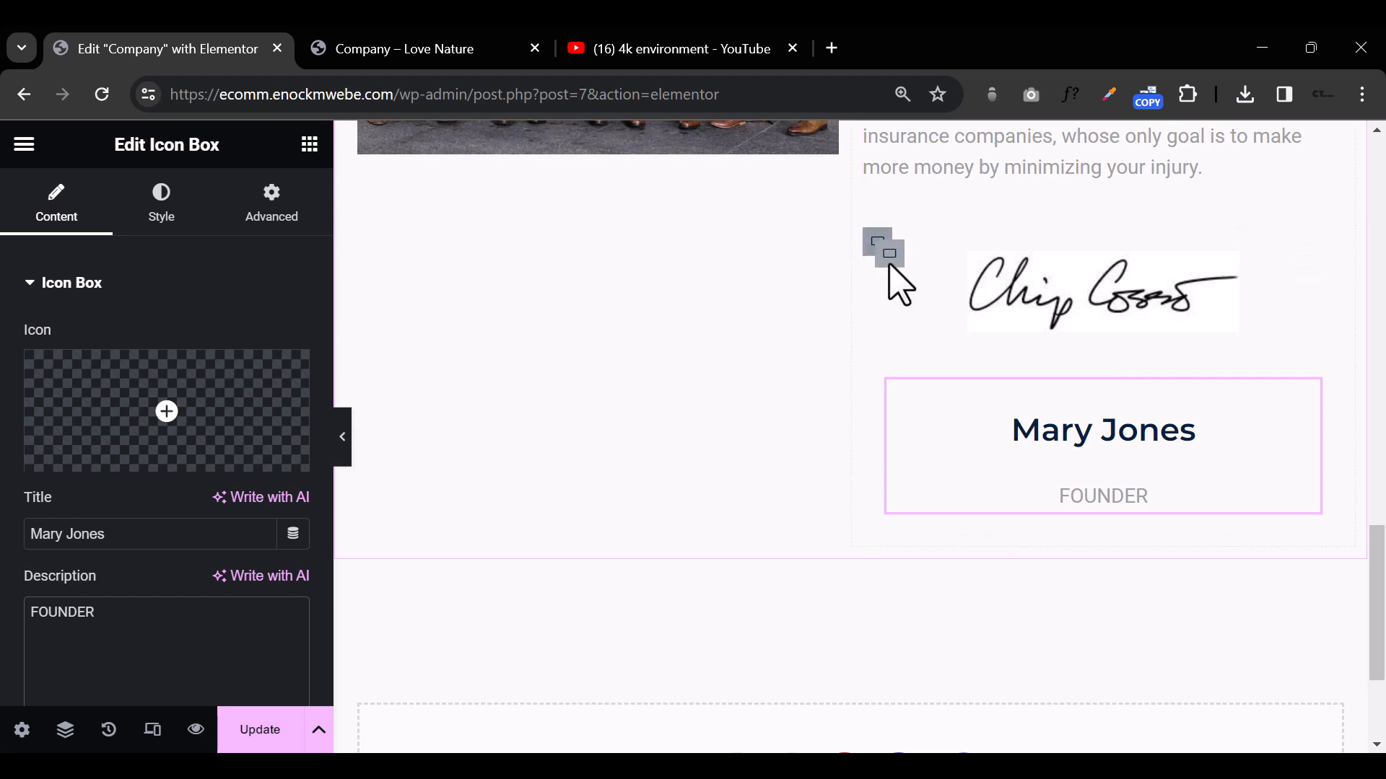
Step: Open the layout settings of the nested container holding the signature image
click(892, 254)
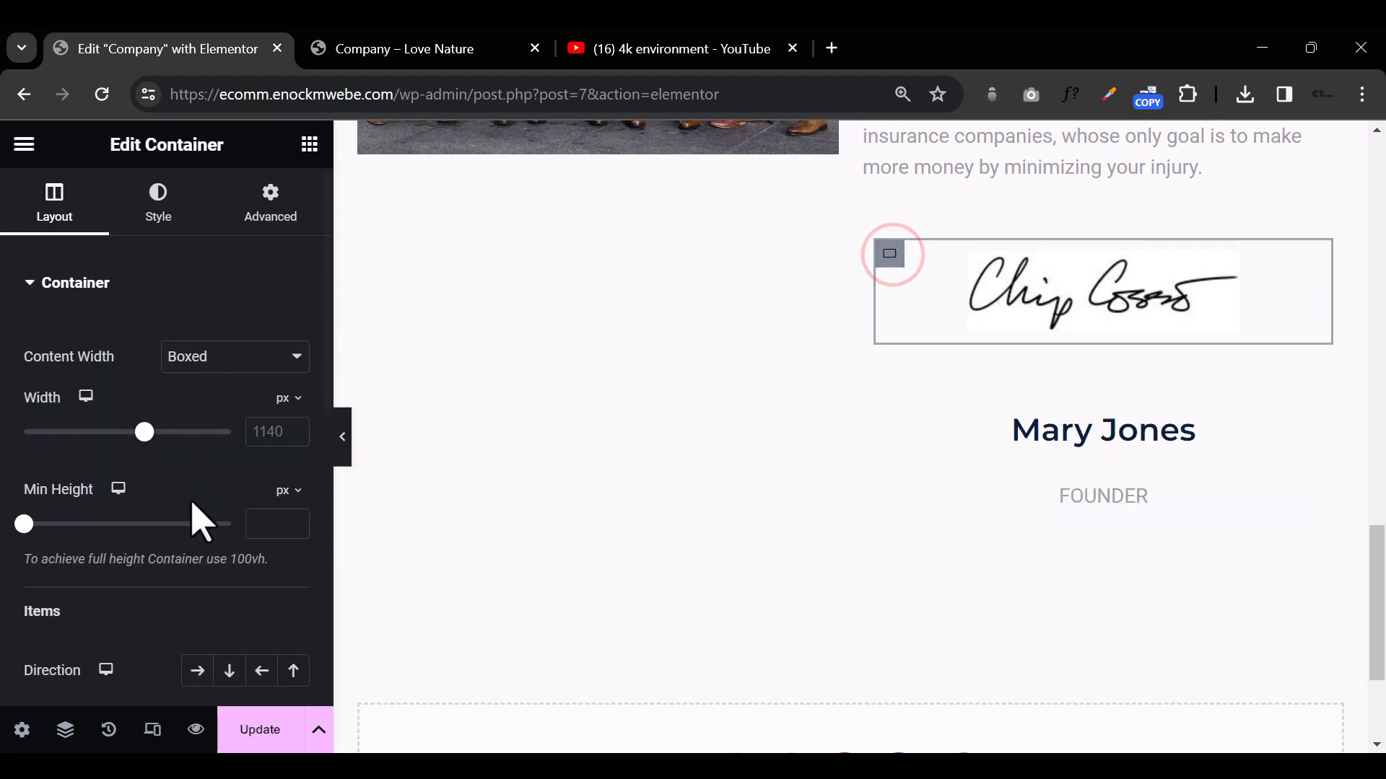
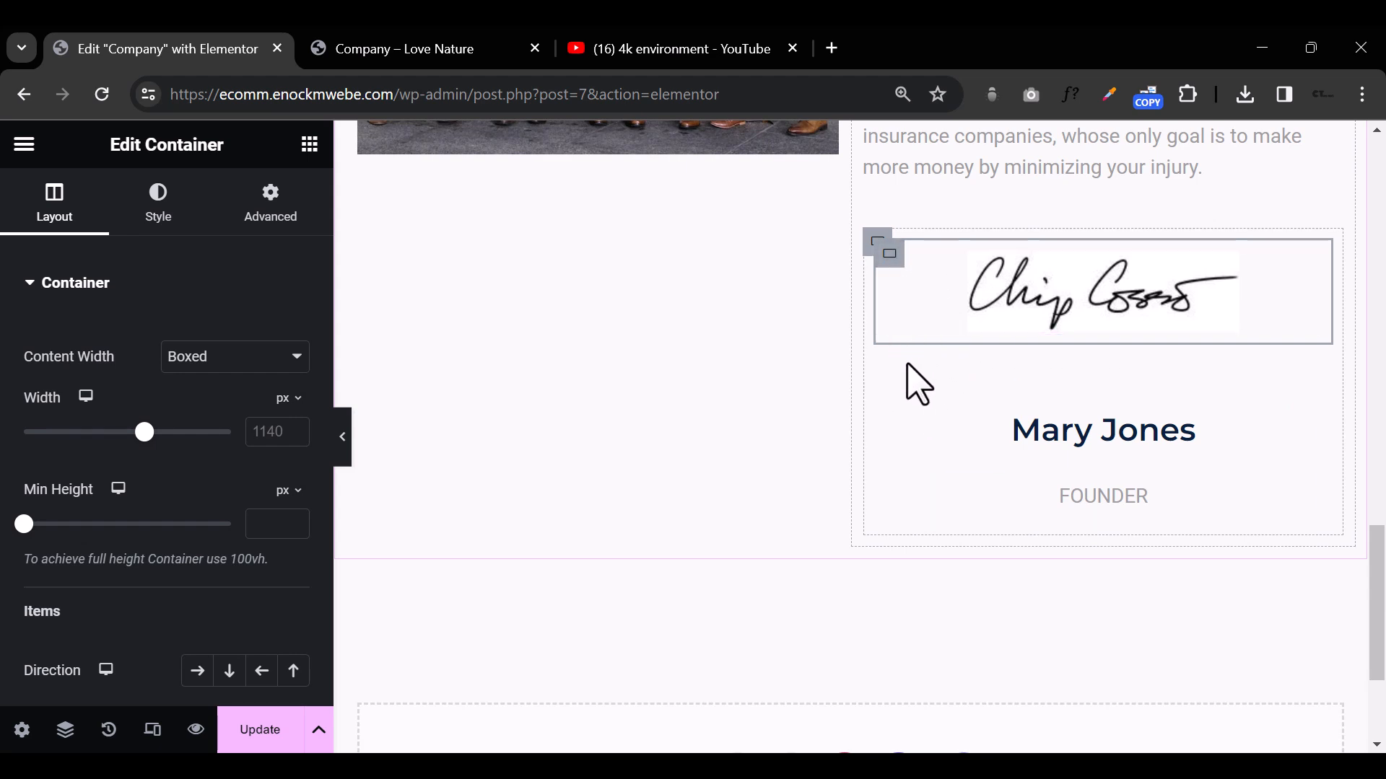
Step: Arrange the outer signature container's items in a horizontal row, center-align them, and preview the result without the editing panel
click(867, 236)
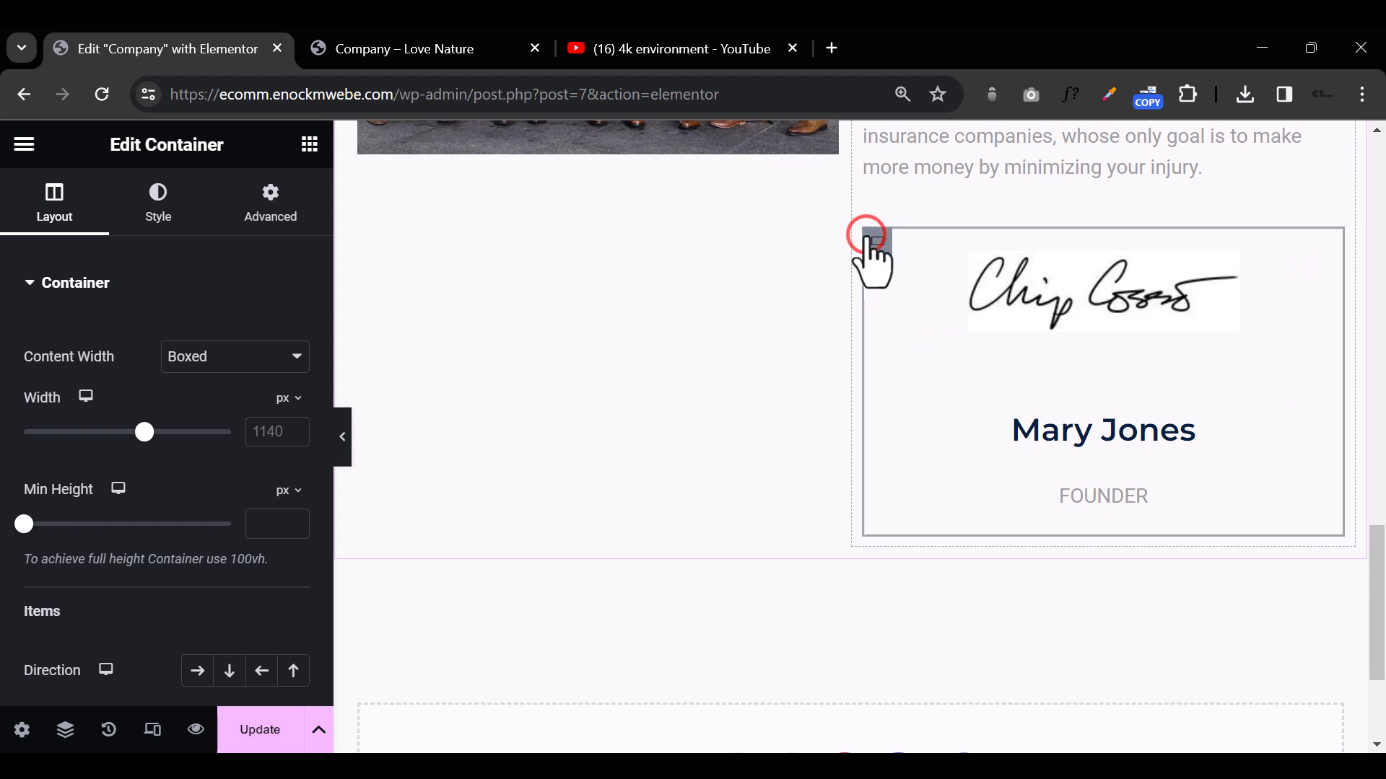
click(198, 672)
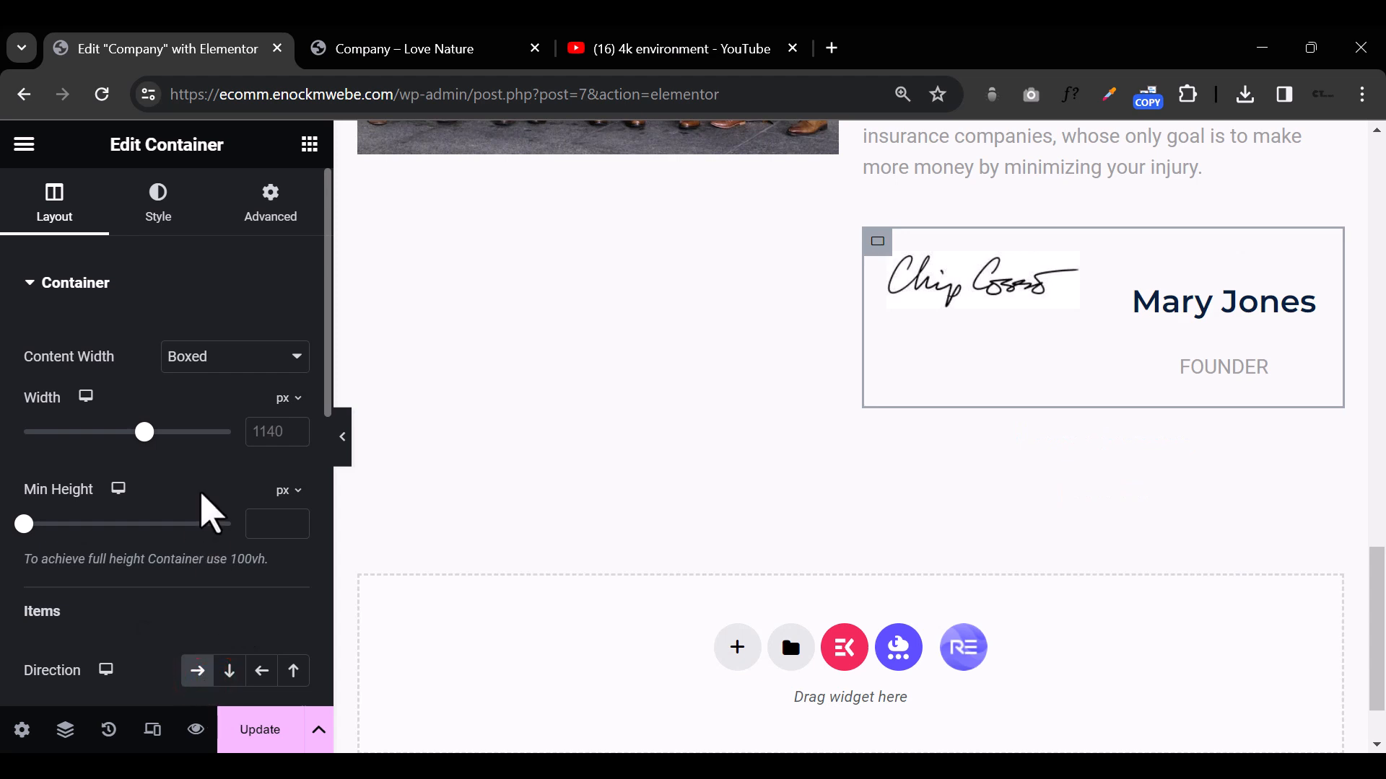
scroll(206, 511, down, 3)
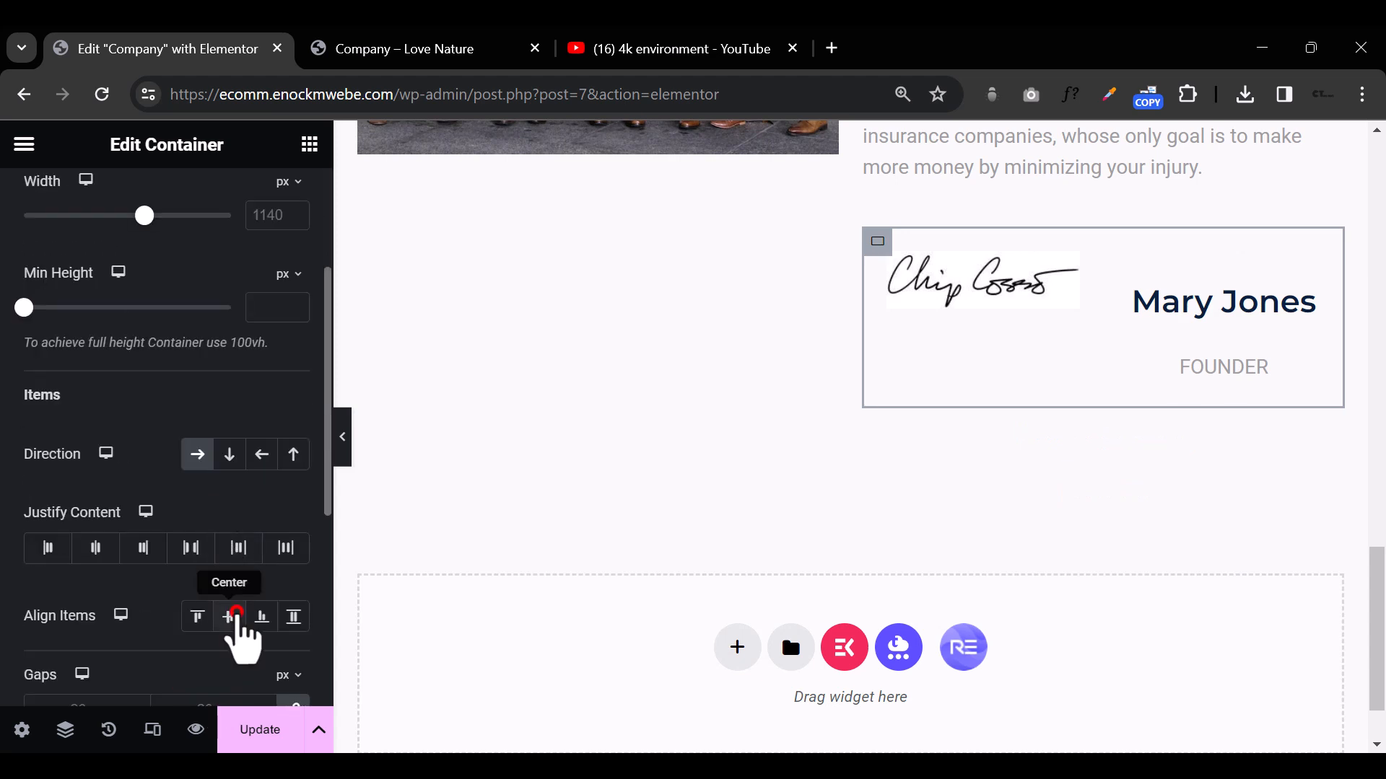
click(232, 617)
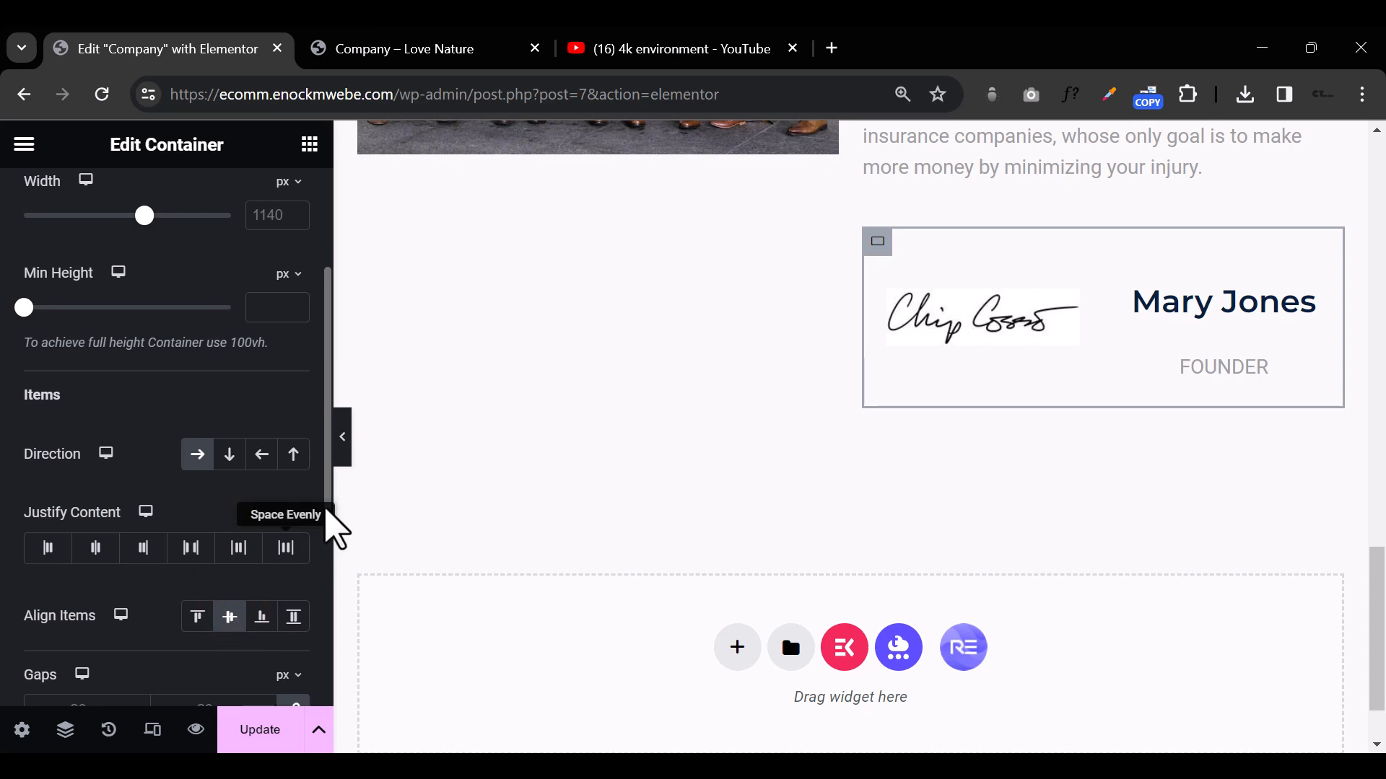
click(343, 438)
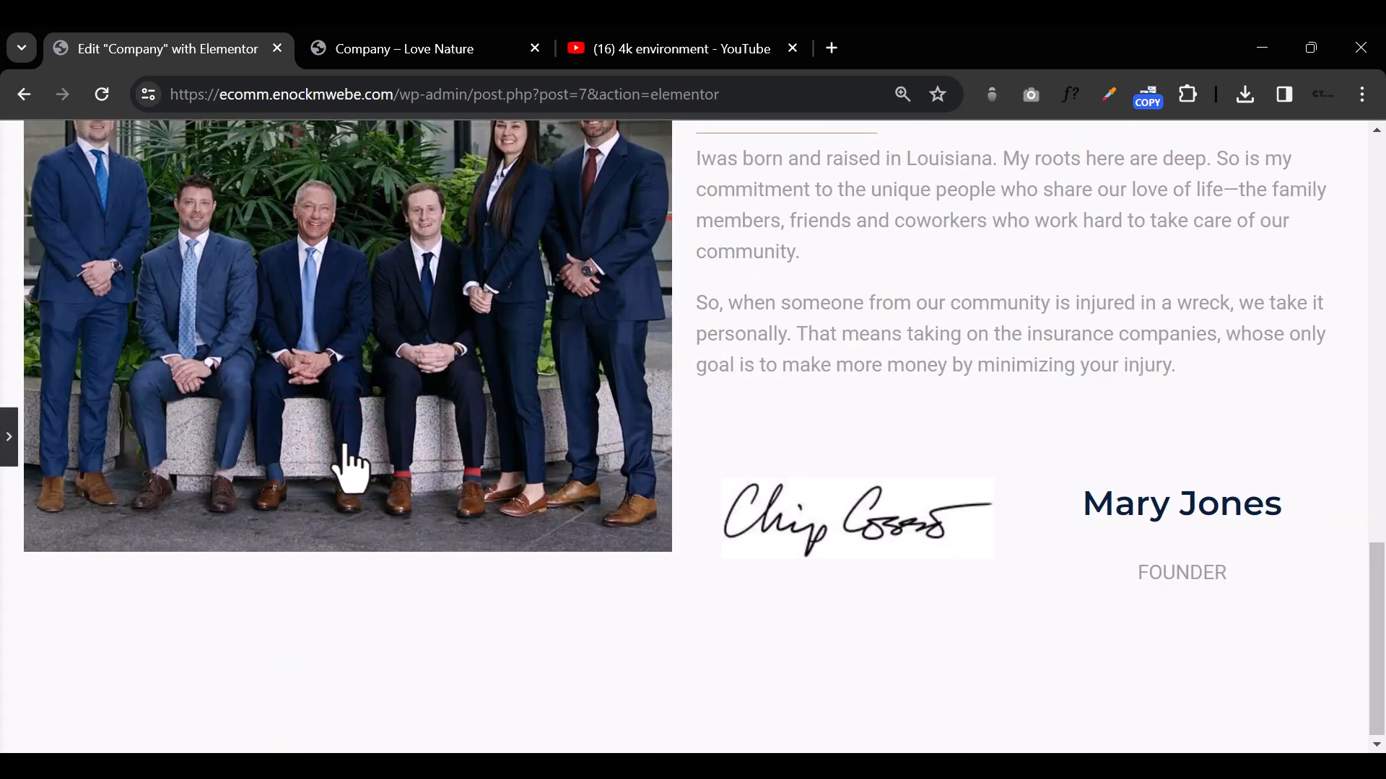
click(9, 437)
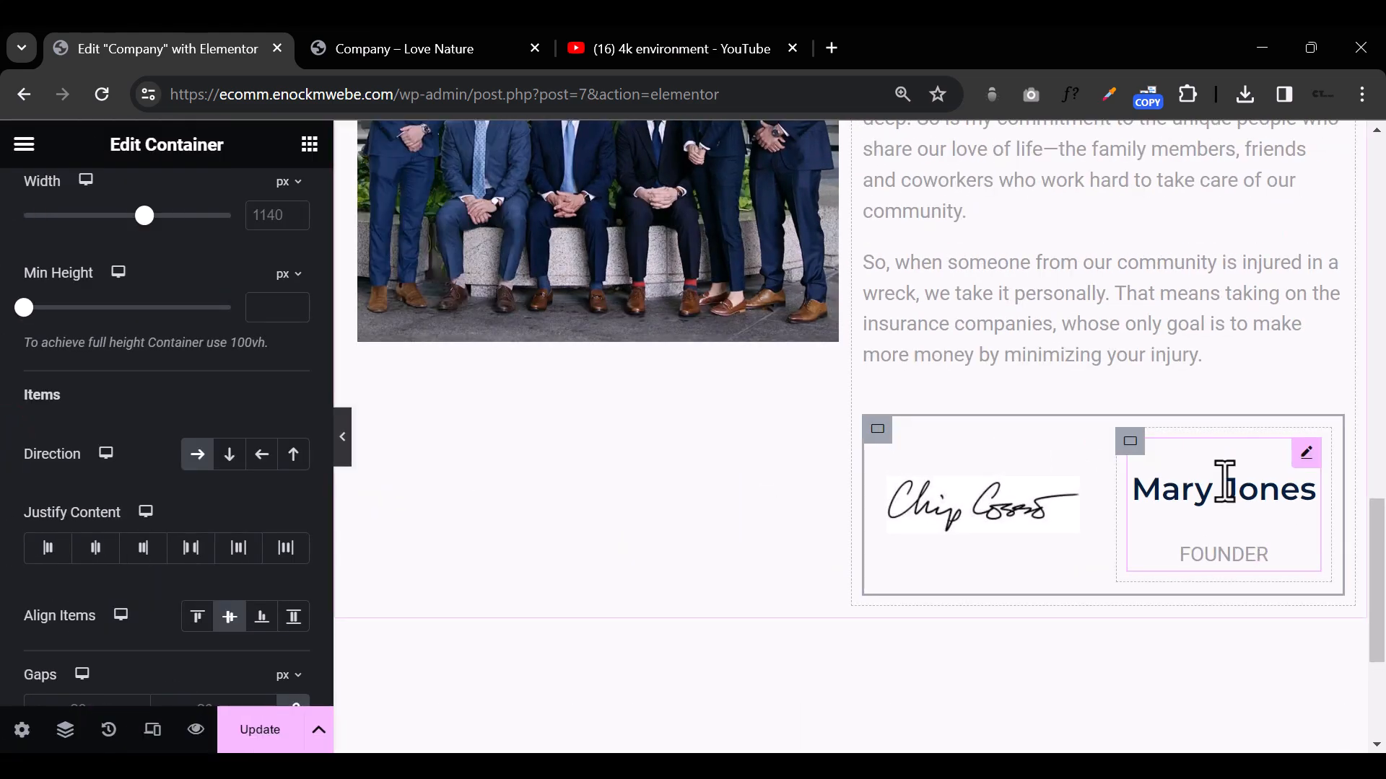
Step: Set the font size of the icon box title holding the signatory's name to 14 px
click(1230, 490)
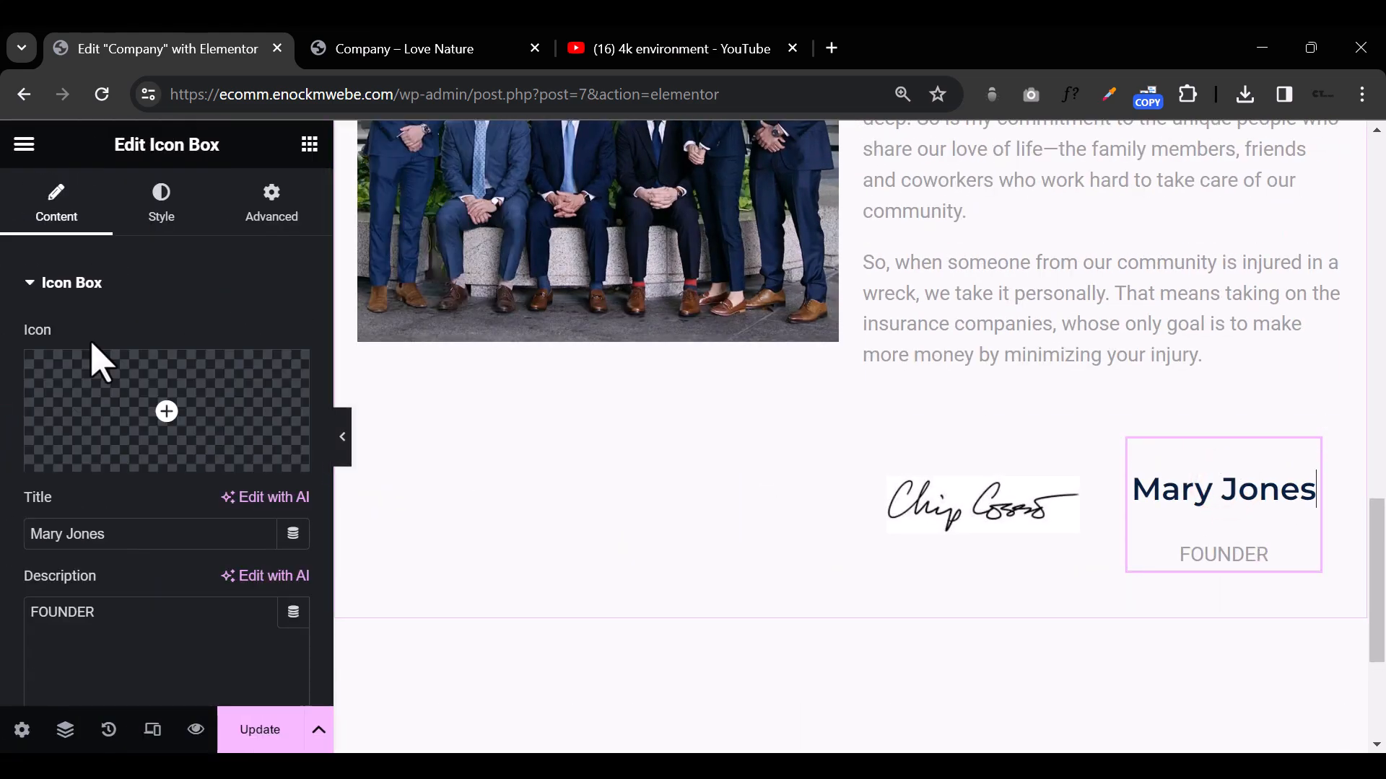
click(161, 210)
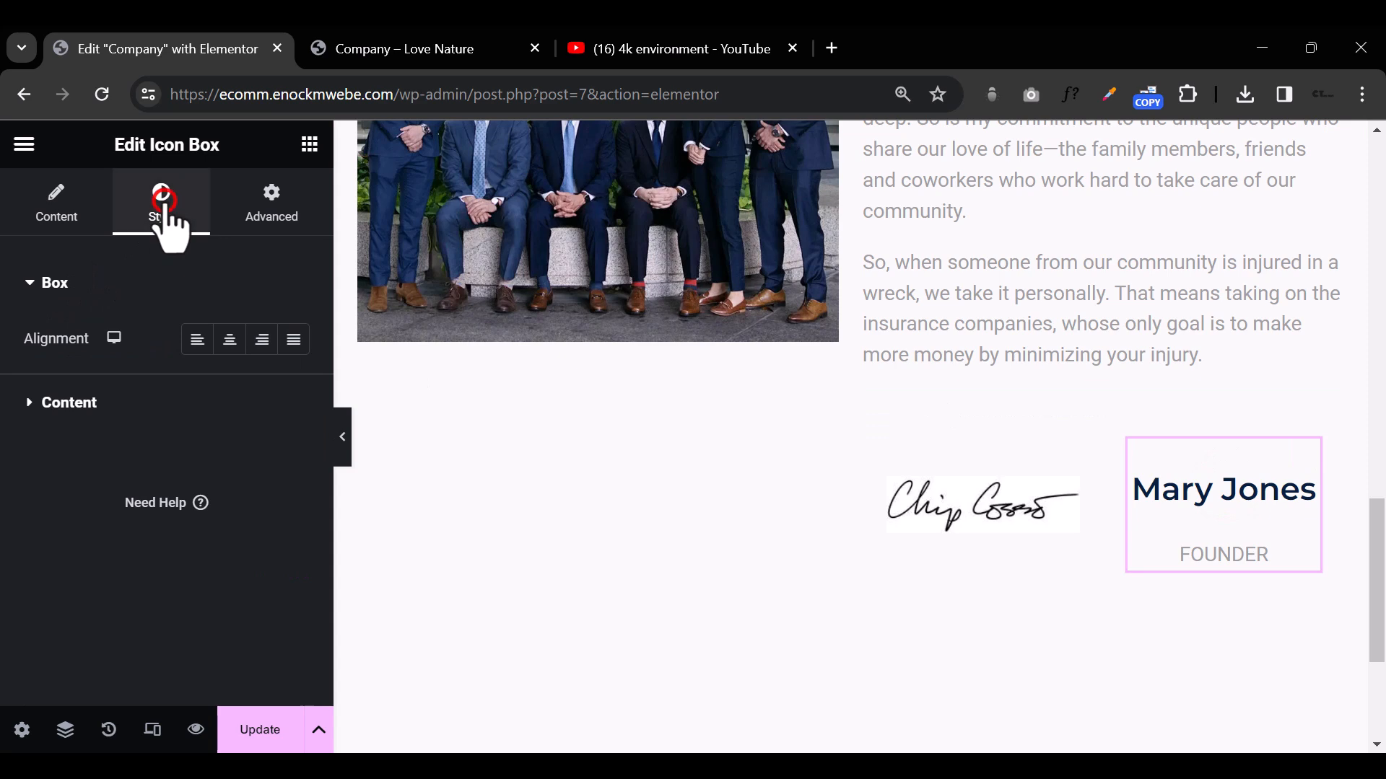
click(27, 402)
scroll(177, 462, down, 1)
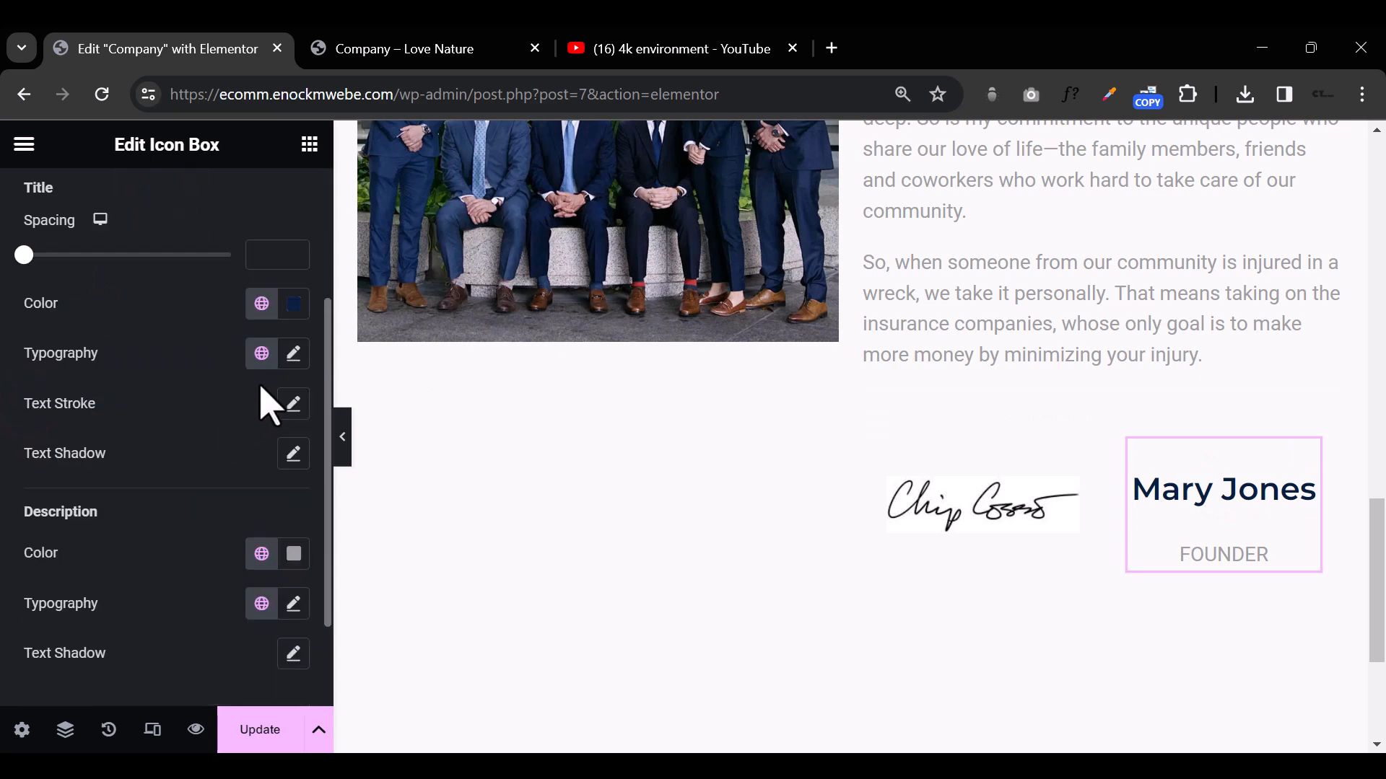
click(294, 353)
click(245, 540)
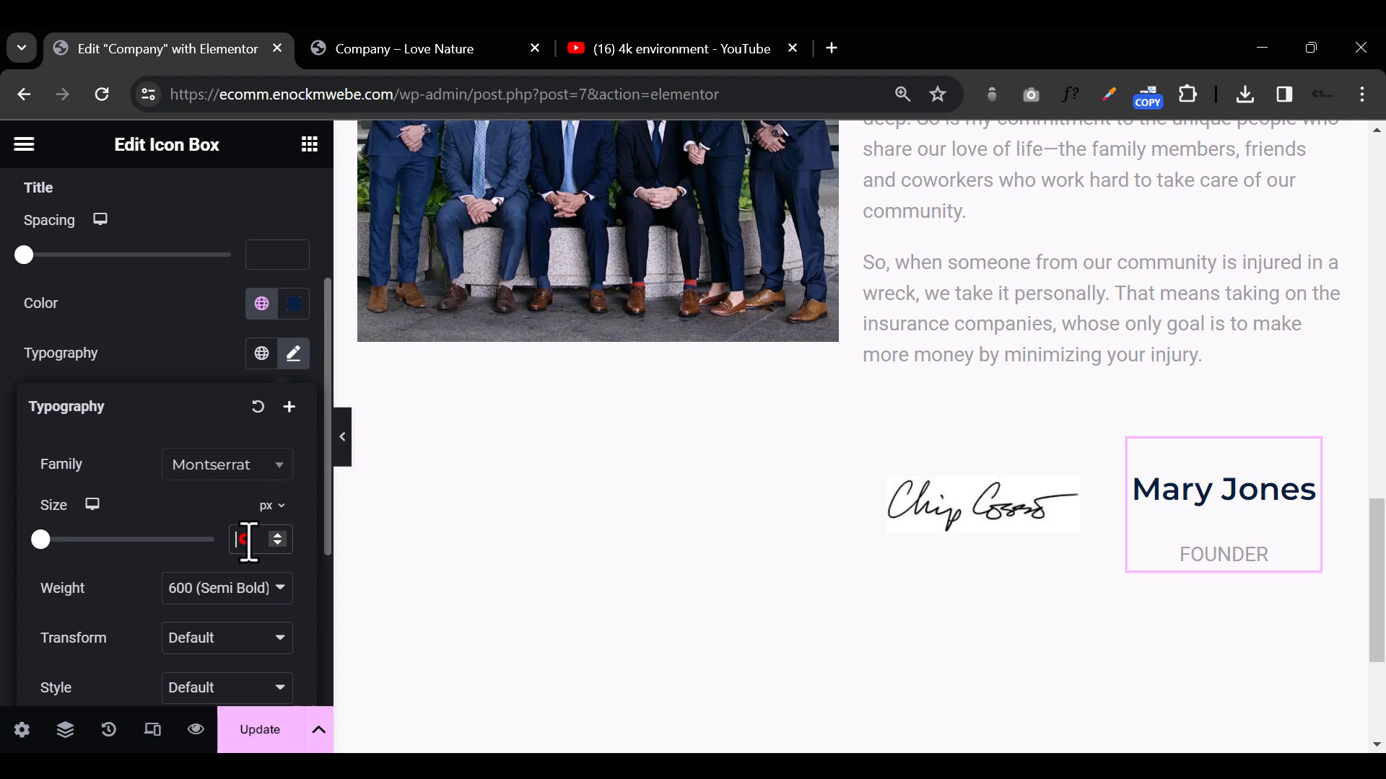
text(14)
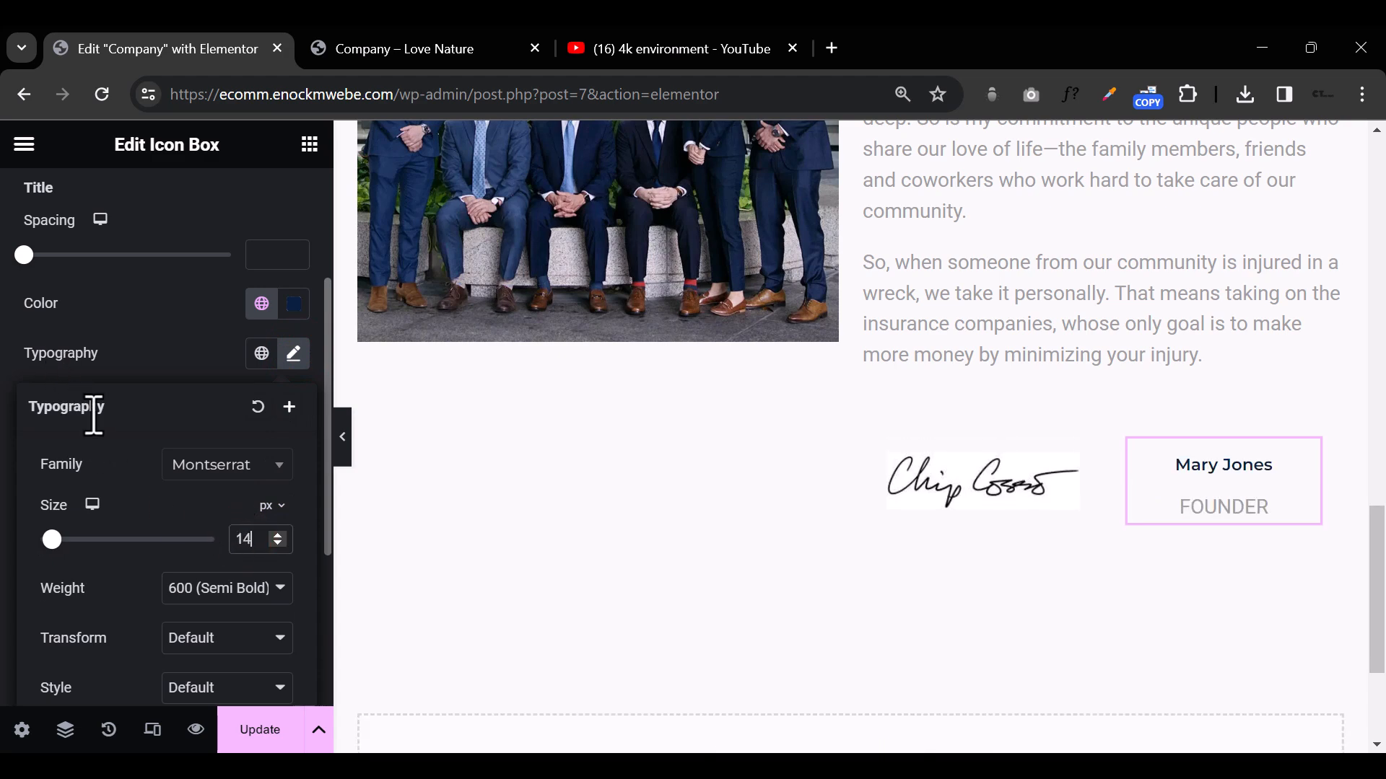
scroll(171, 526, down, 3)
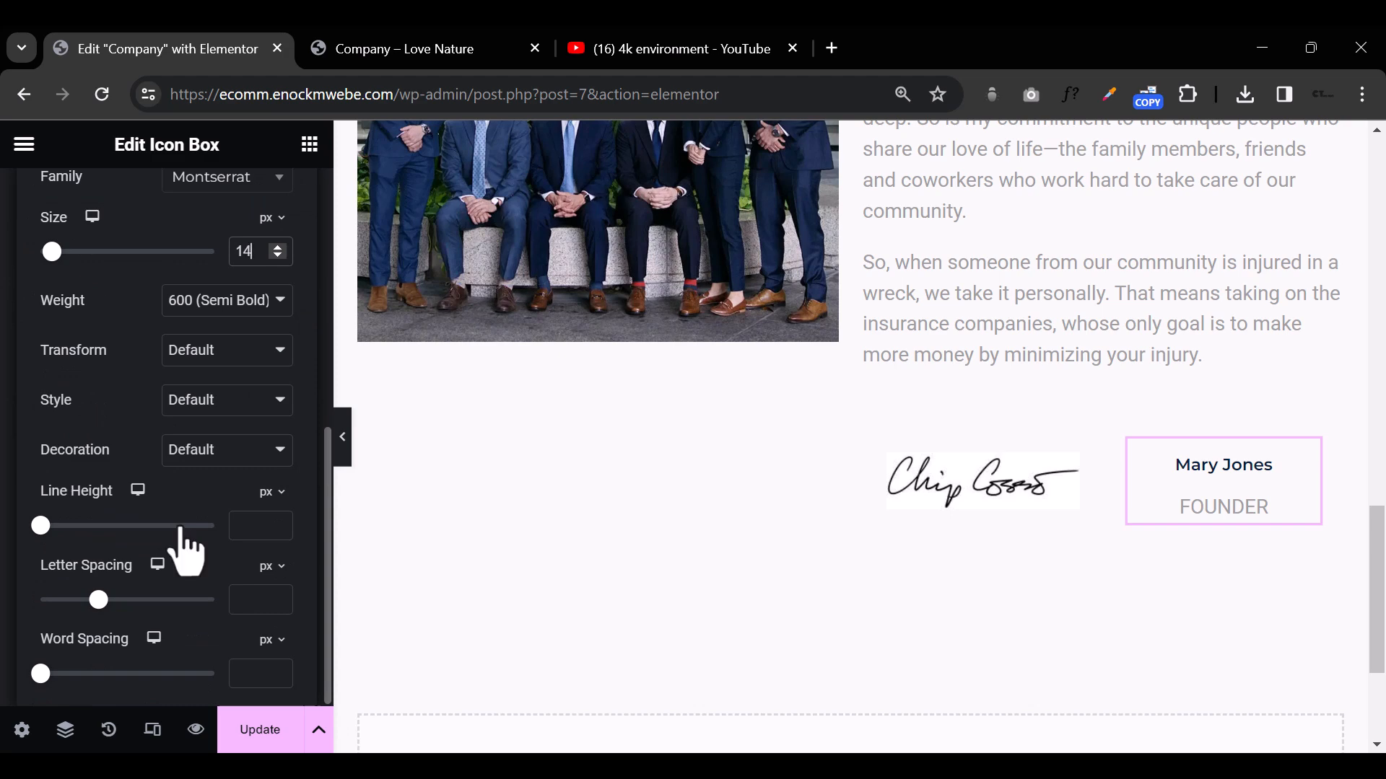
scroll(222, 442, up, 7)
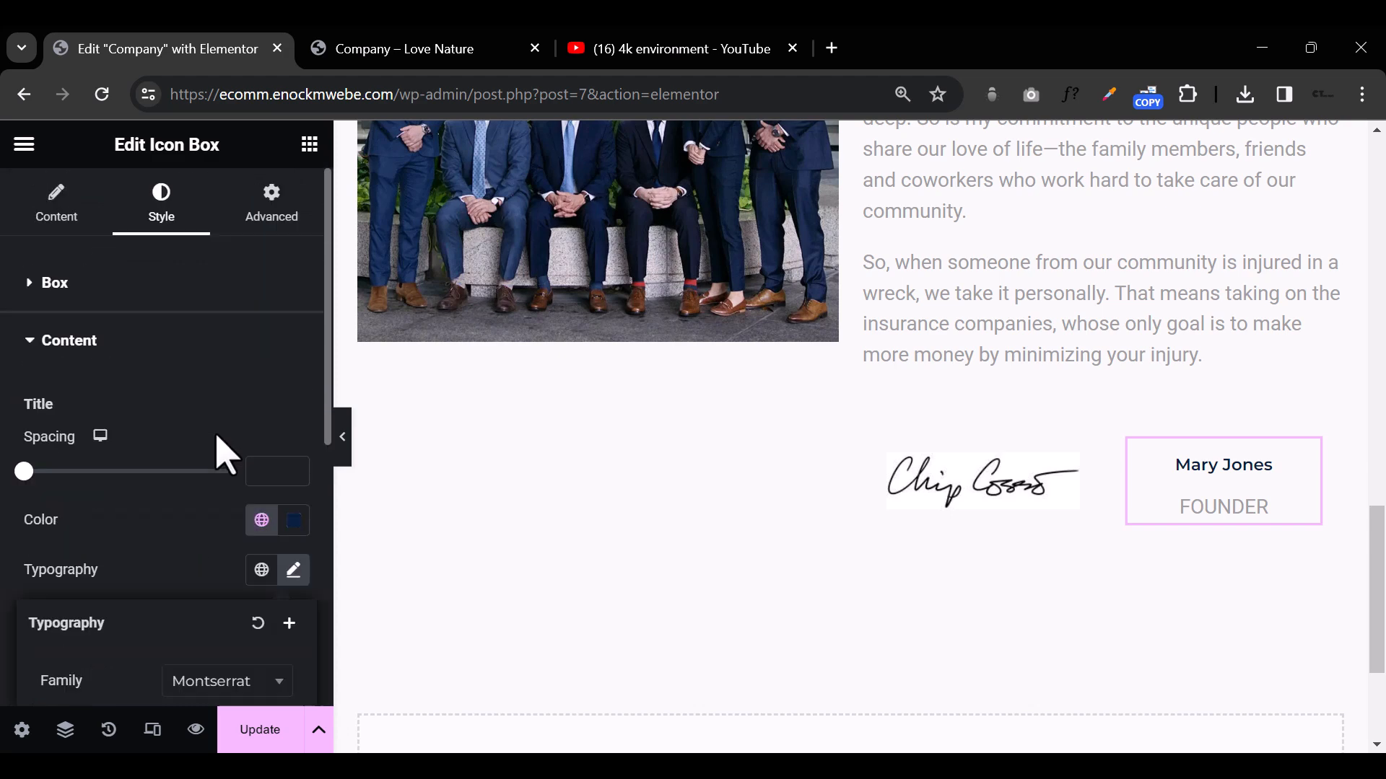
click(244, 406)
Step: Change the font family of the icon box's FOUNDER description to Montserrat
scroll(221, 477, down, 2)
scroll(267, 653, down, 3)
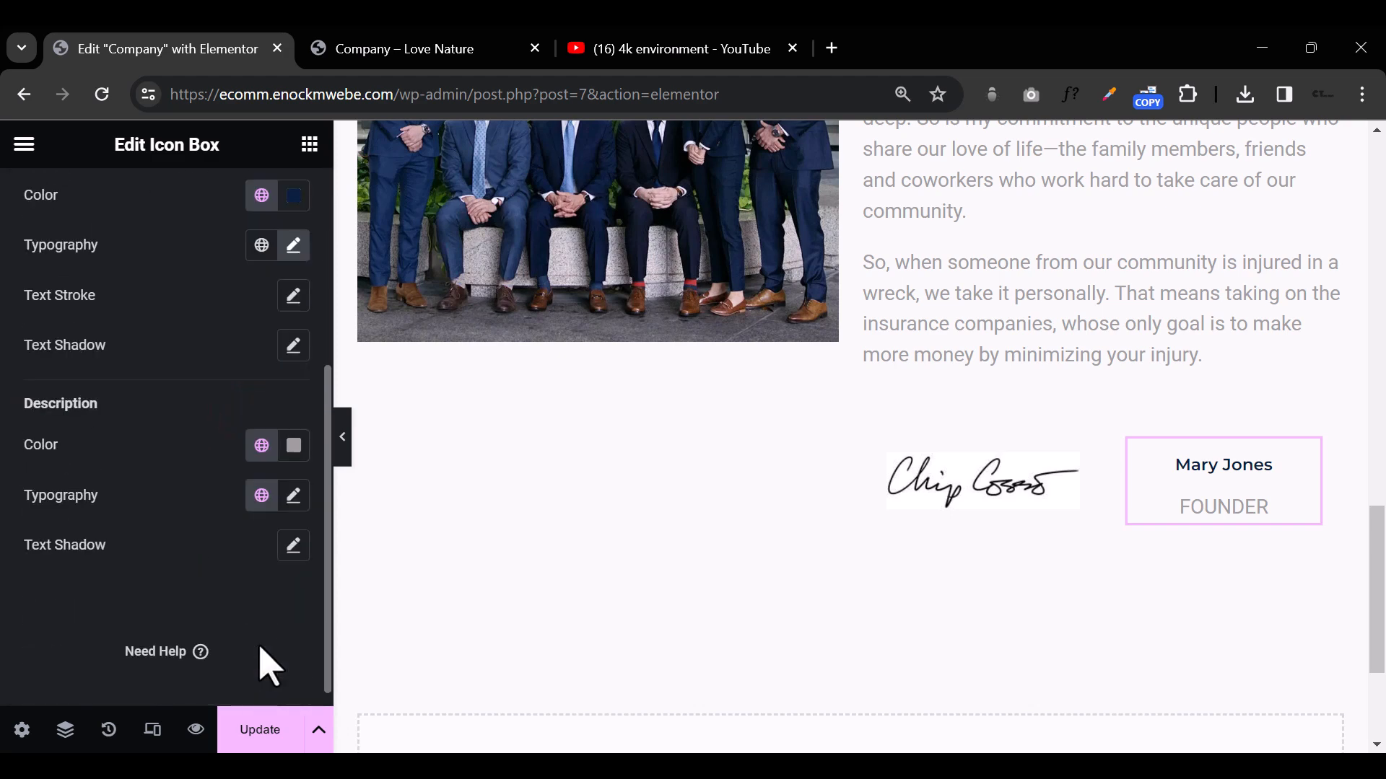
click(294, 496)
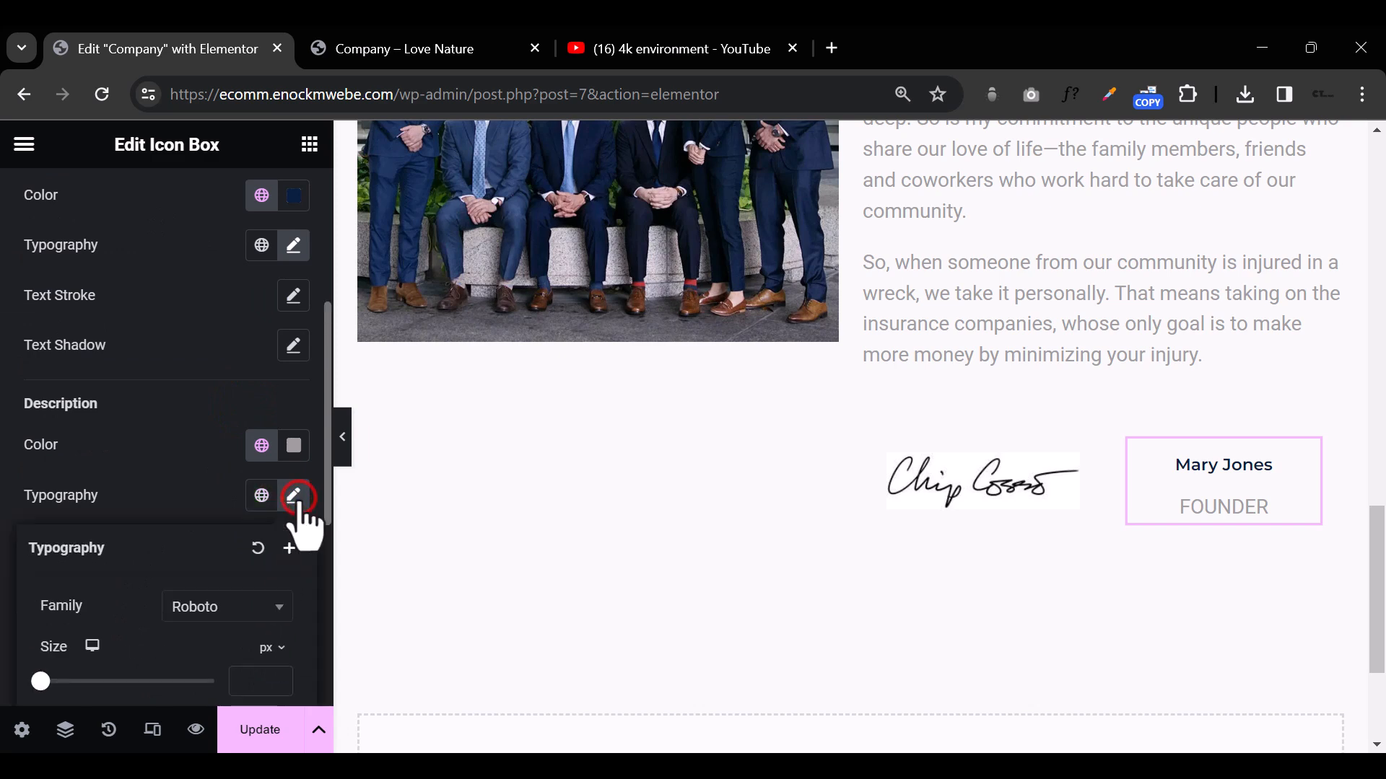
click(217, 608)
text(MONT)
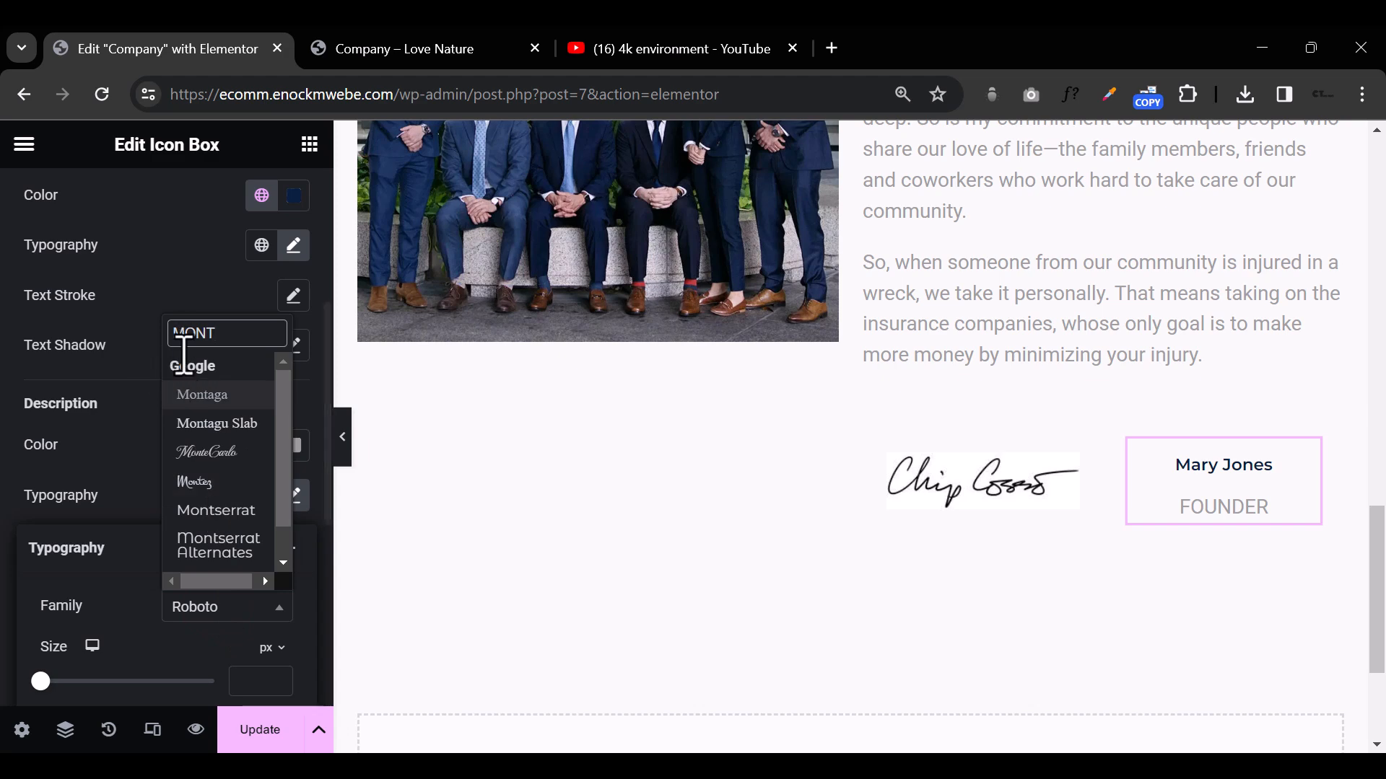
text(S)
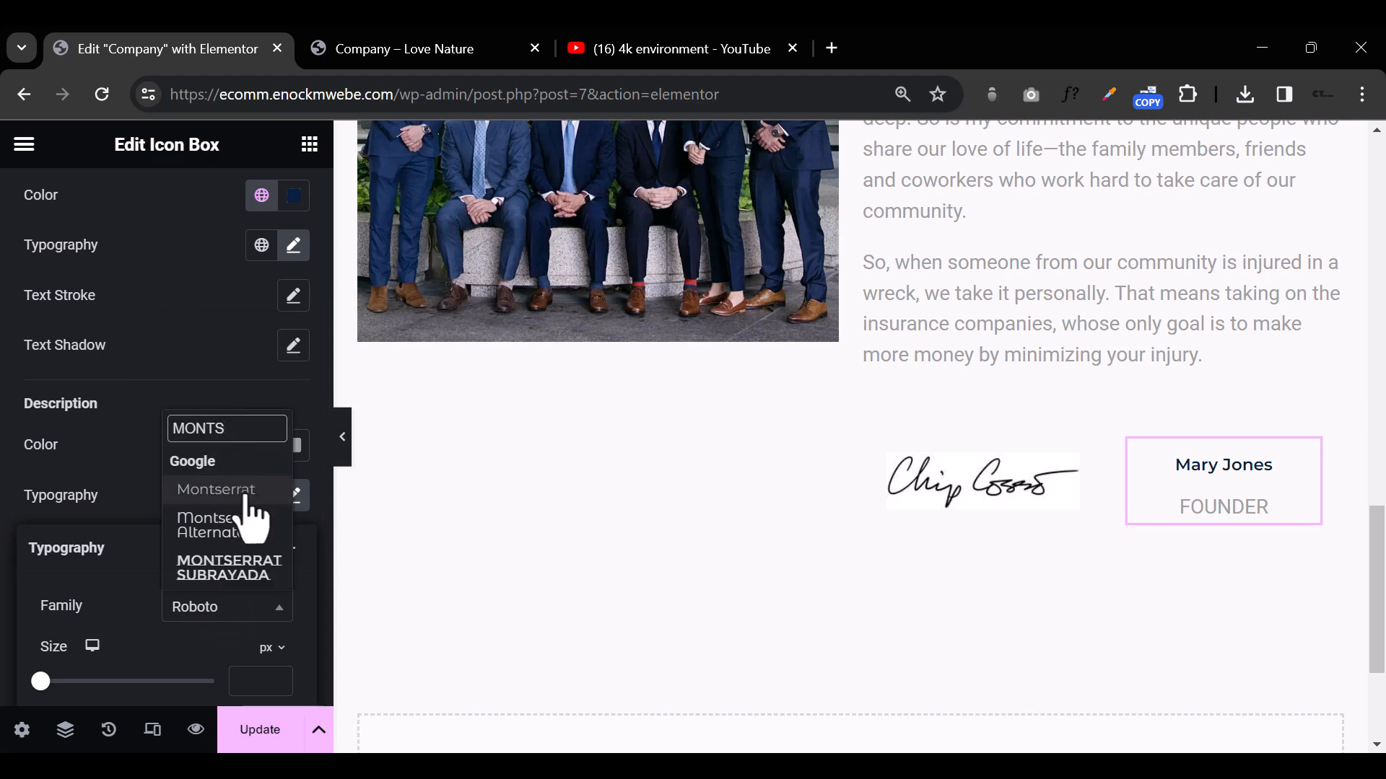
click(244, 494)
Step: Set the FOUNDER description's font size to 14 px and preview the Why Choose Us section at full width
click(240, 645)
scroll(253, 653, down, 3)
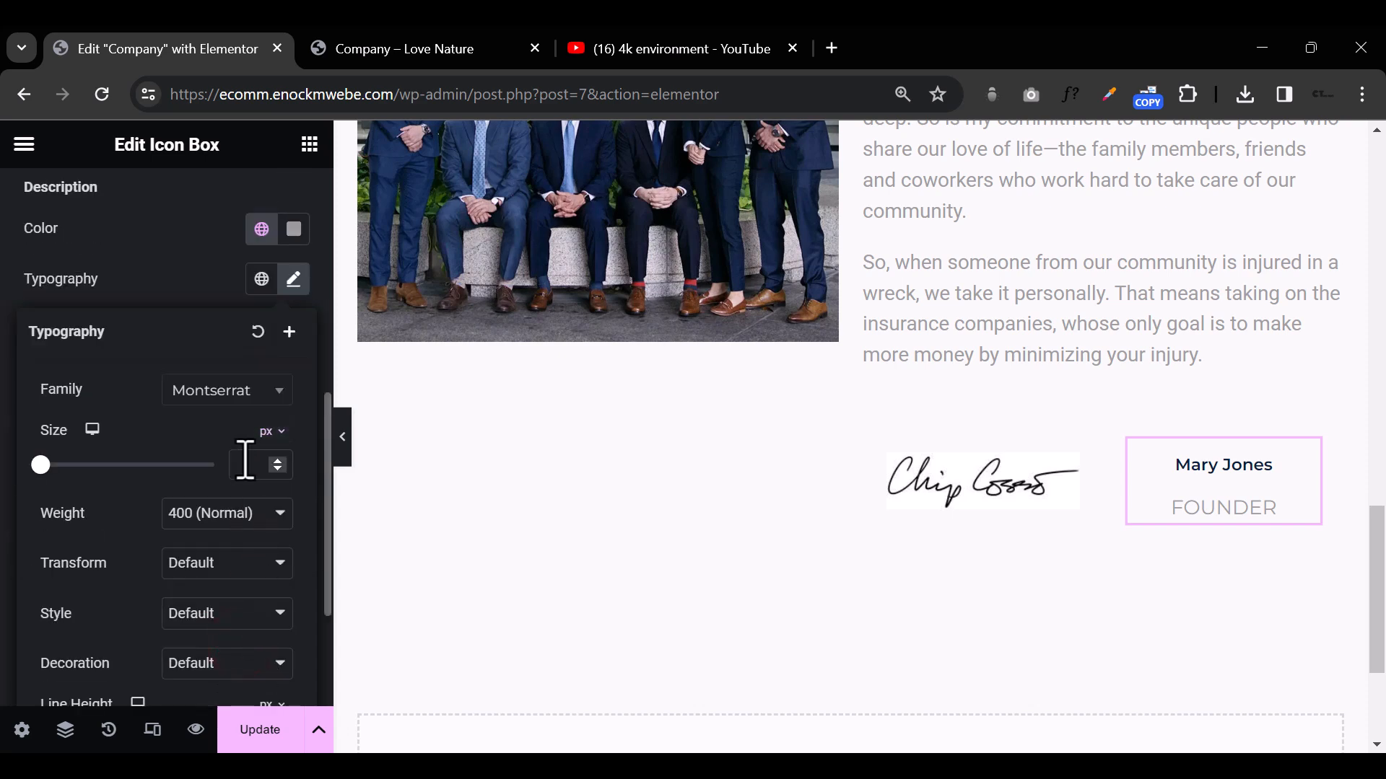
text(14)
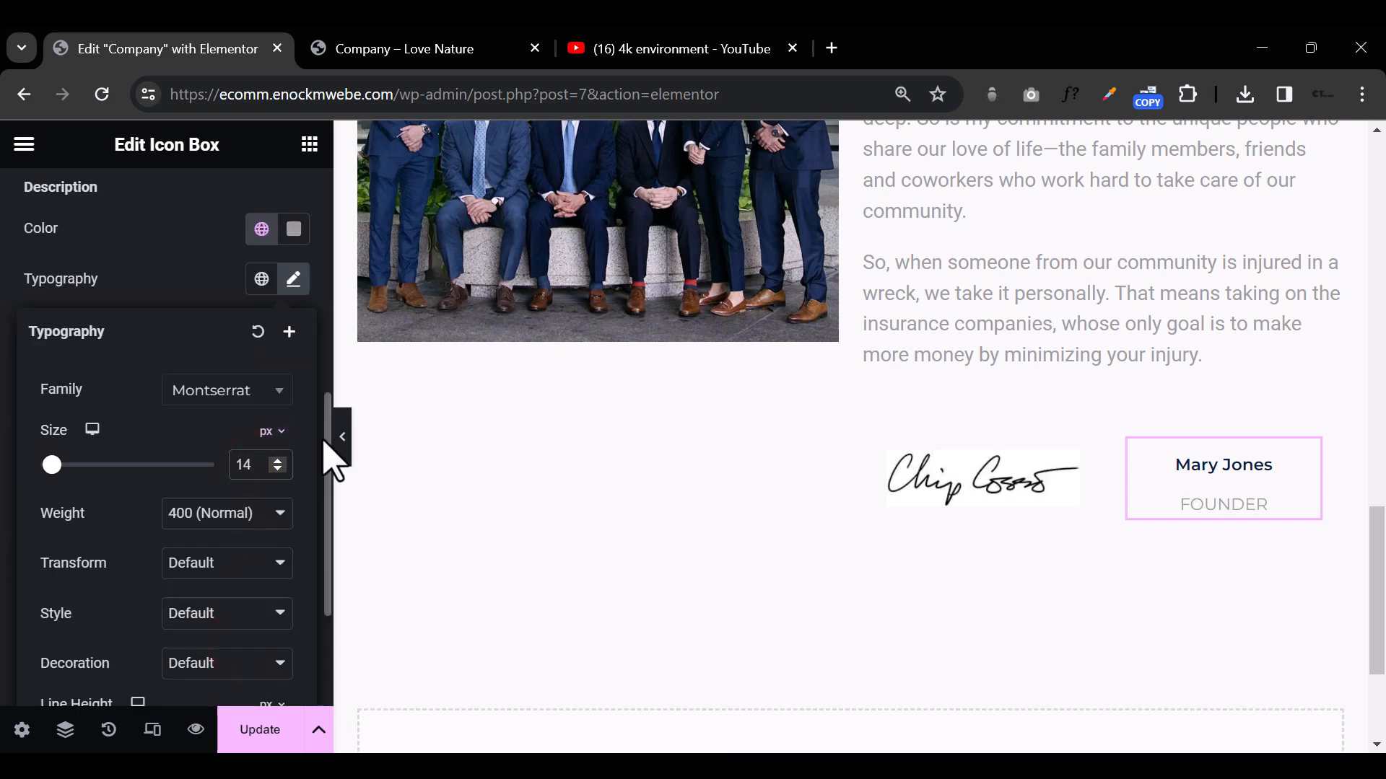
click(344, 449)
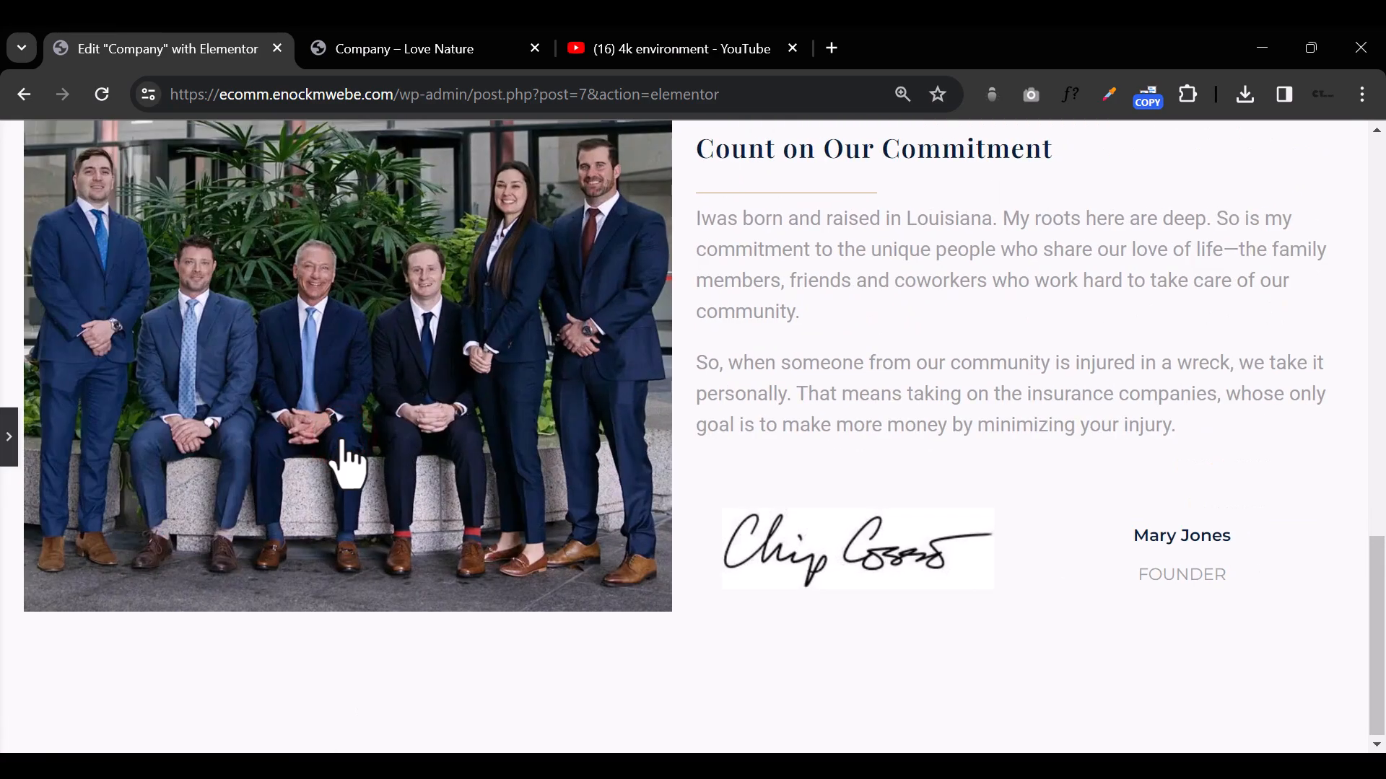
scroll(1013, 591, up, 7)
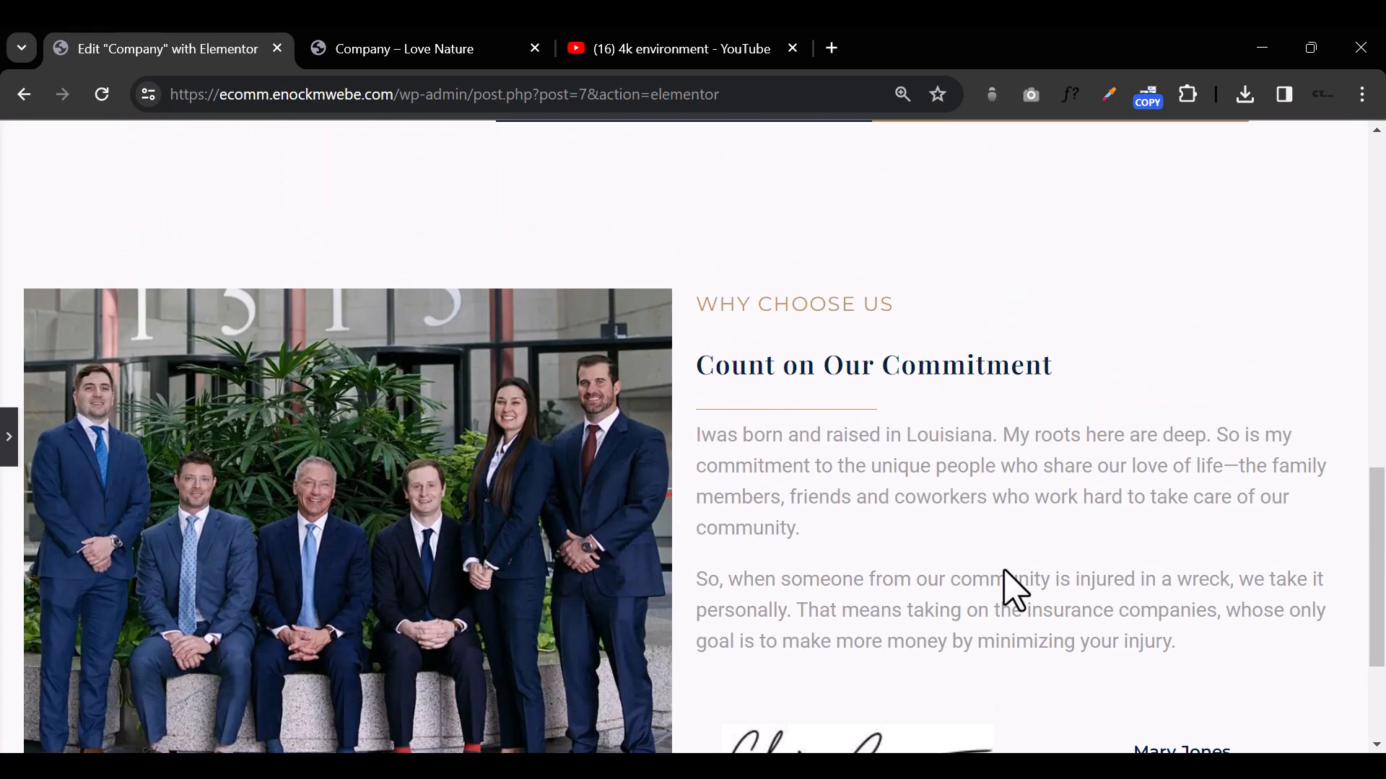
scroll(1006, 572, down, 7)
scroll(1009, 572, up, 5)
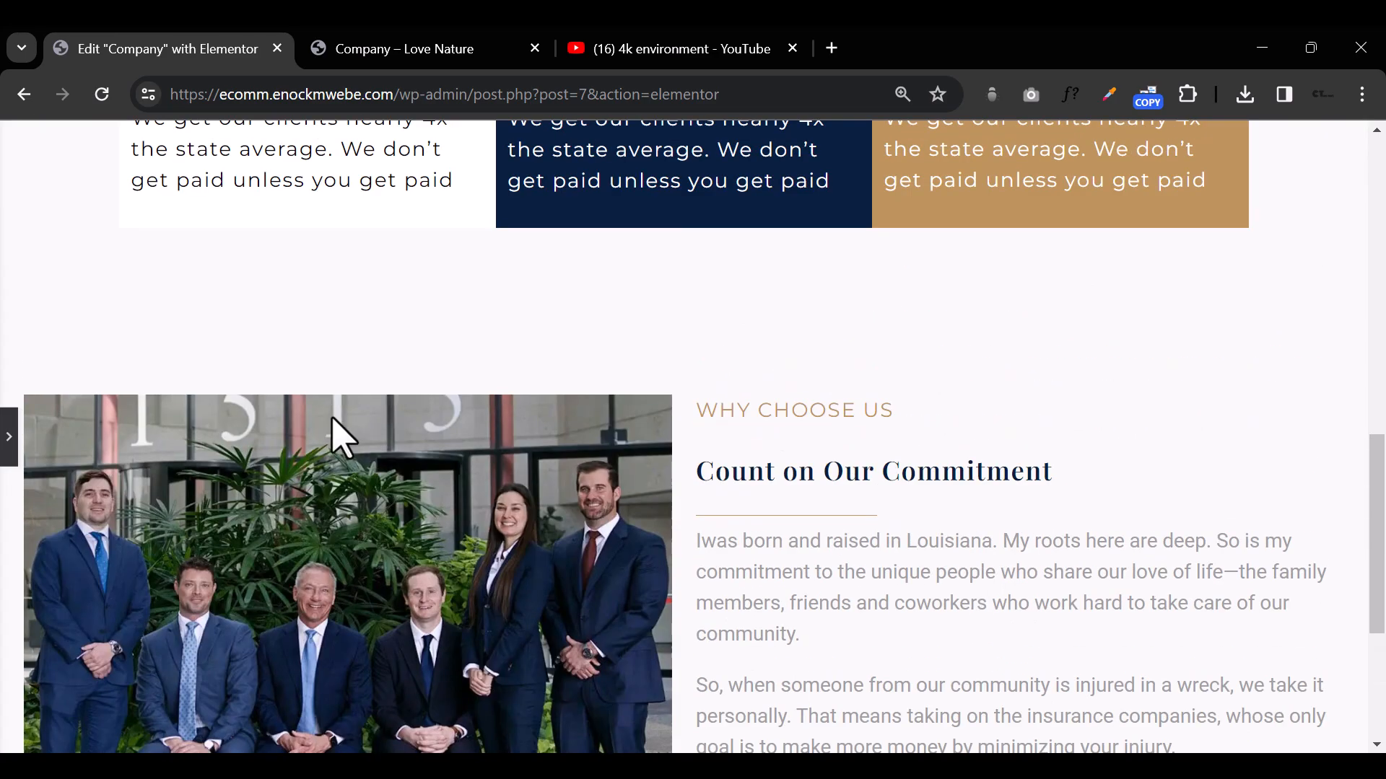
click(10, 426)
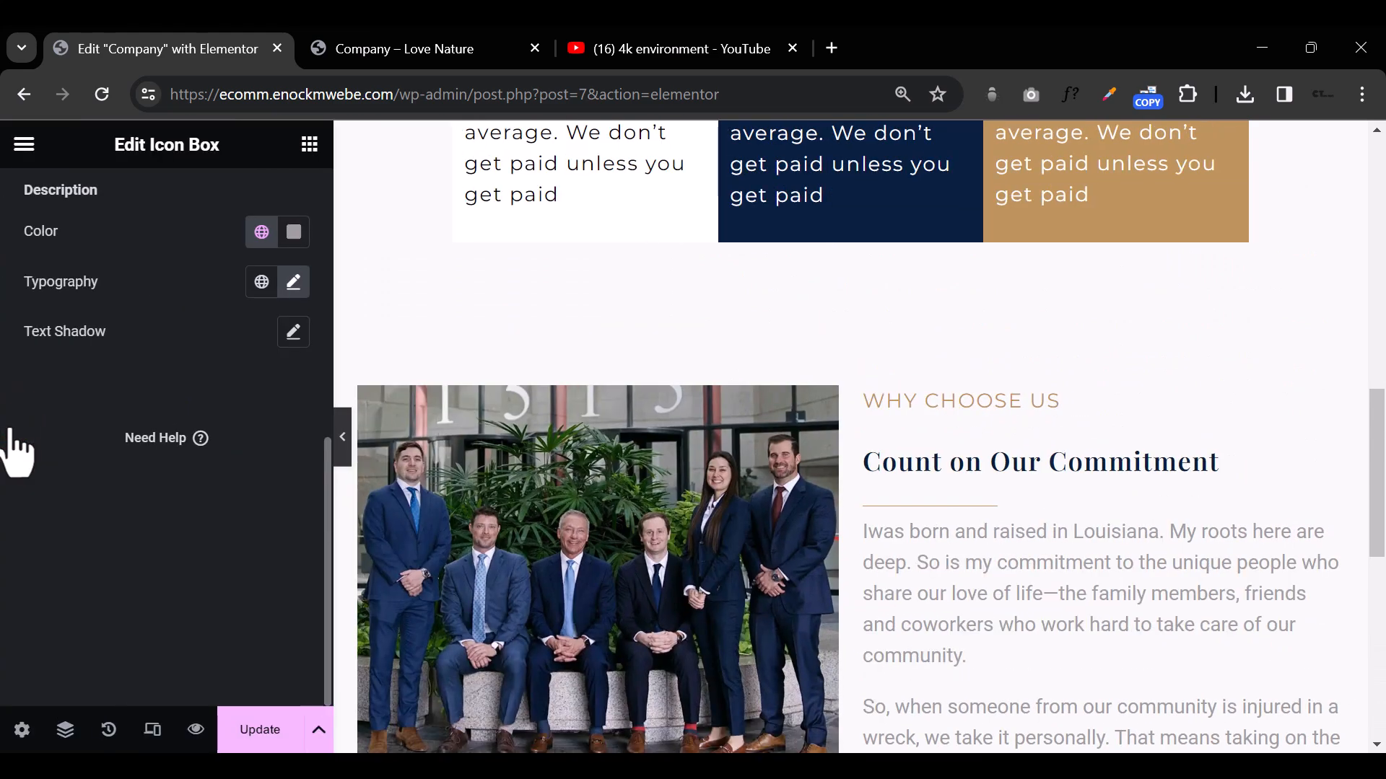
Step: Open the template library from the empty area below the signature section and browse its ready-made blocks
scroll(977, 570, down, 10)
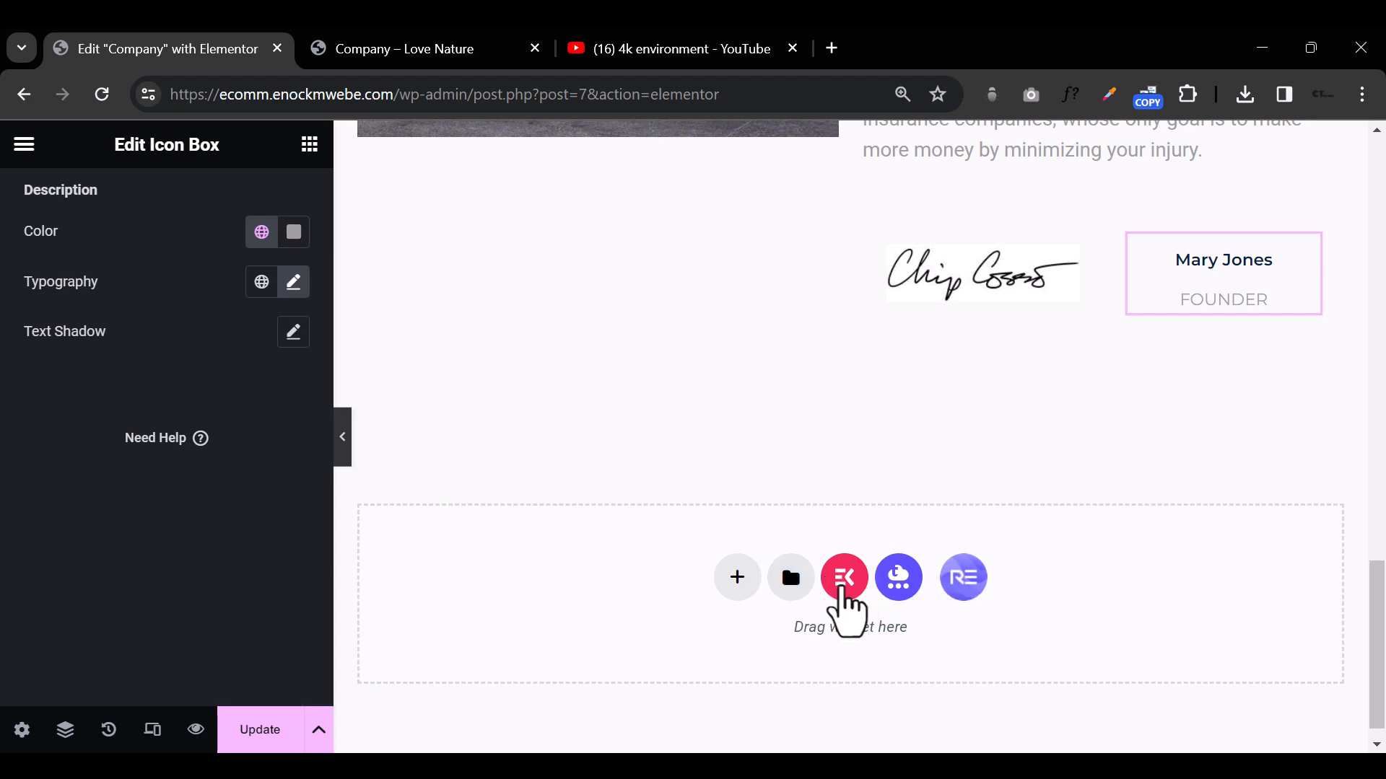
click(805, 584)
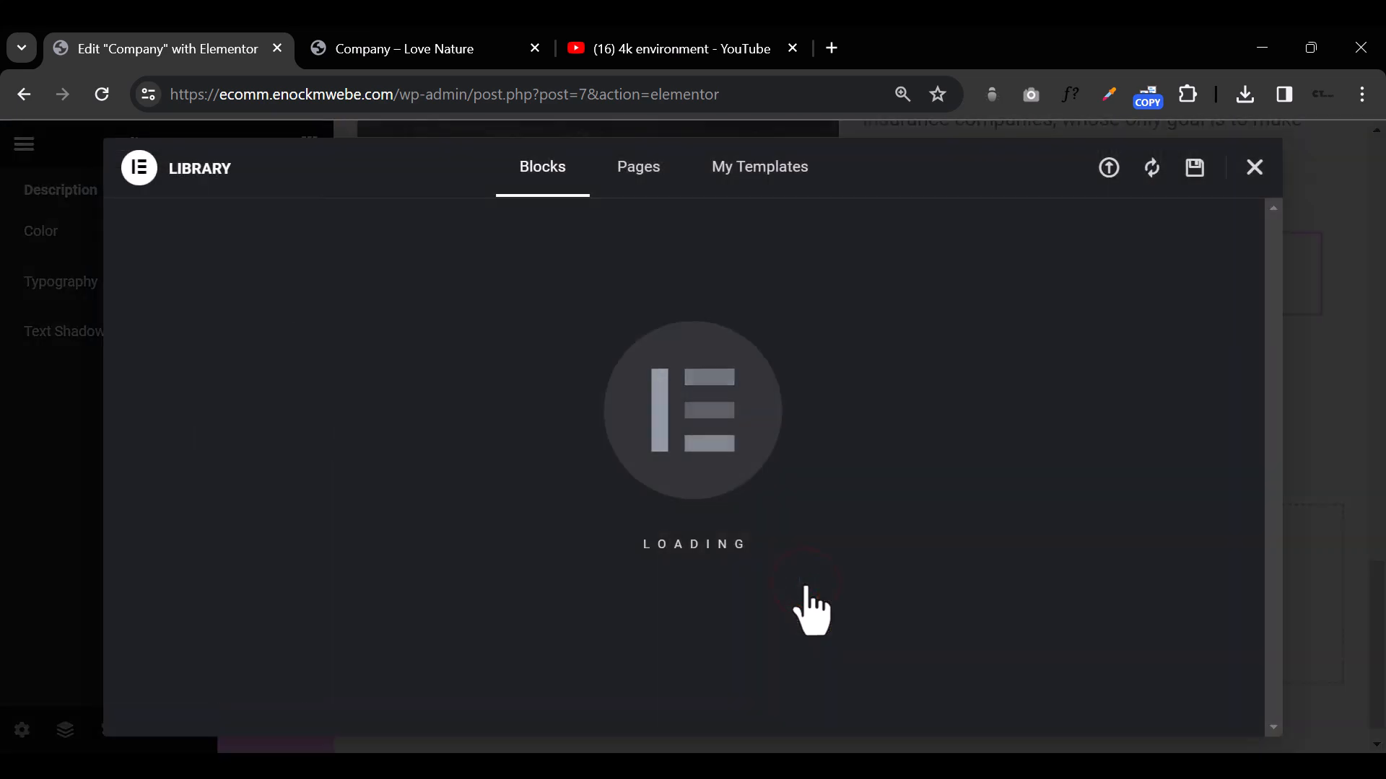
click(1256, 169)
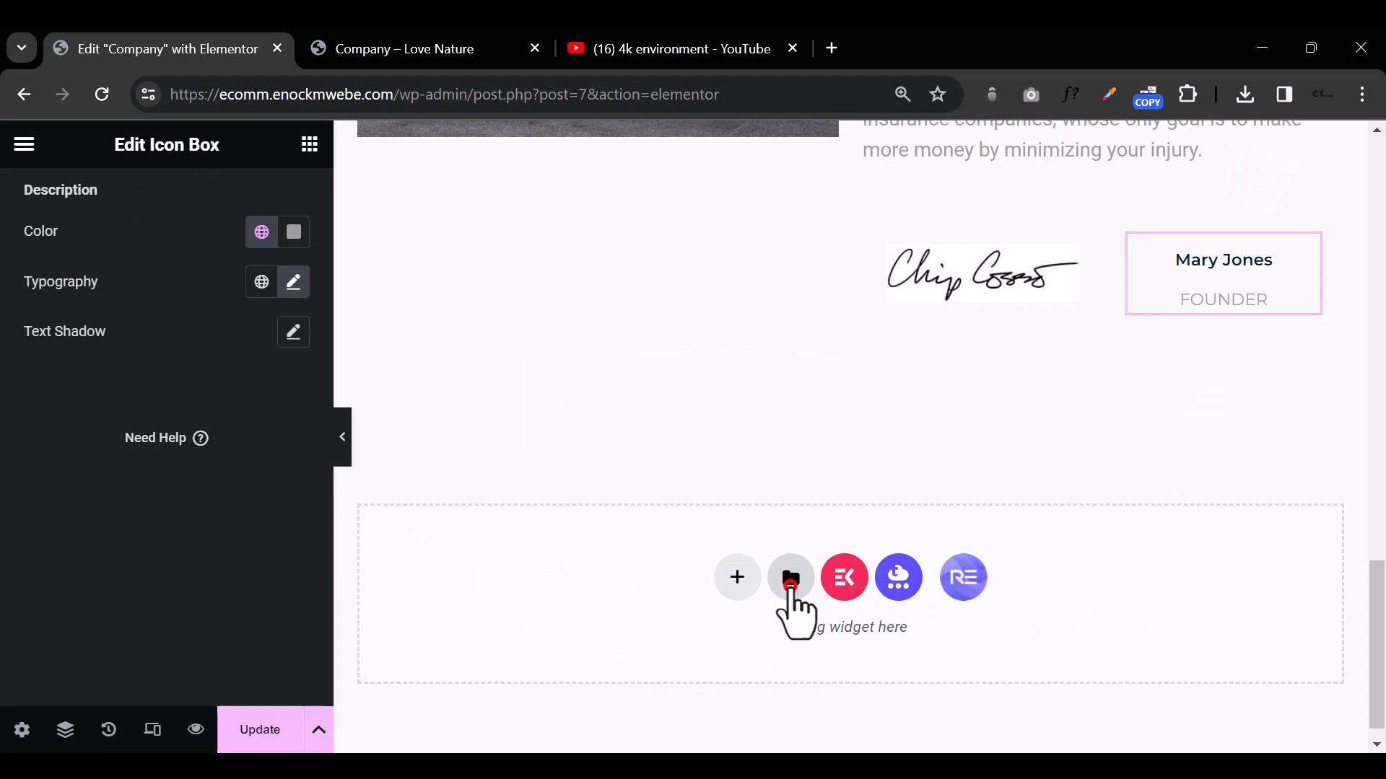
click(791, 578)
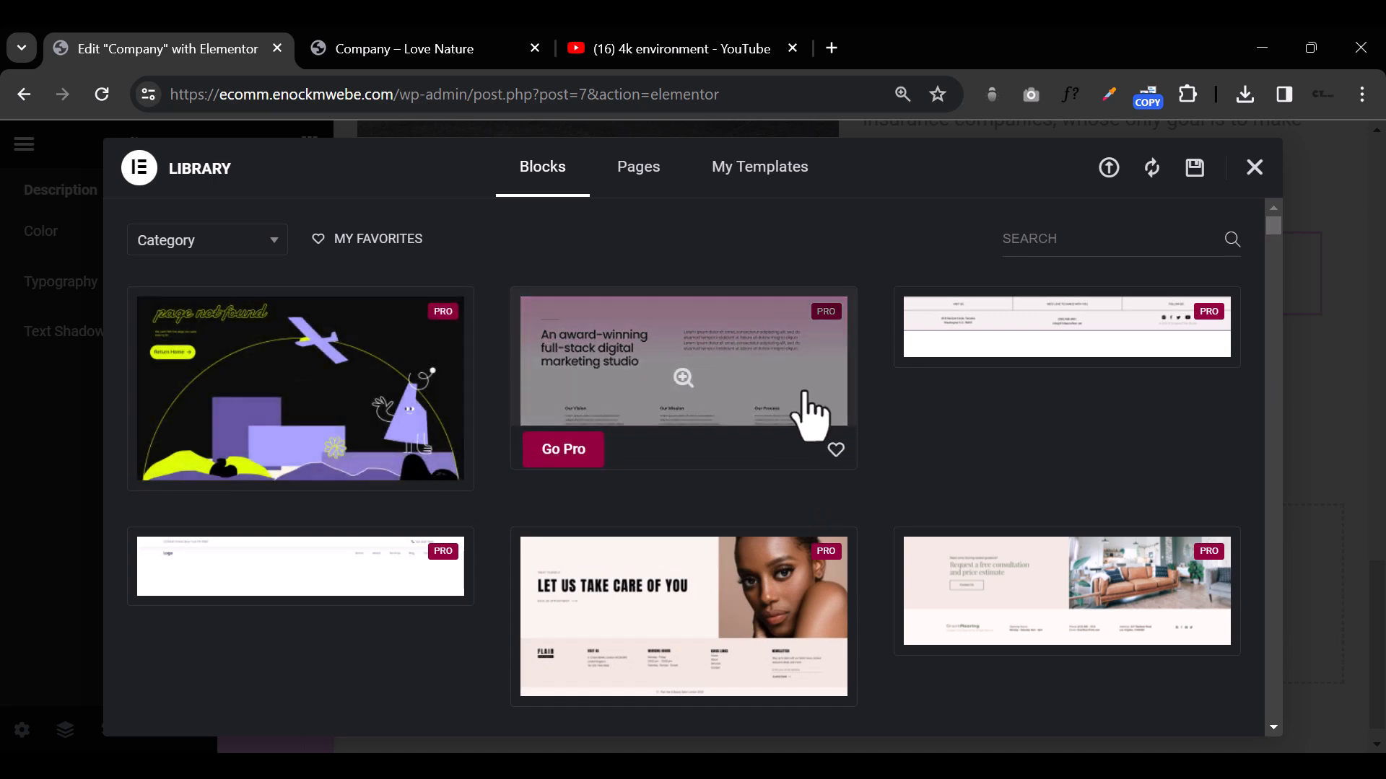
scroll(1054, 523, down, 6)
scroll(411, 510, down, 5)
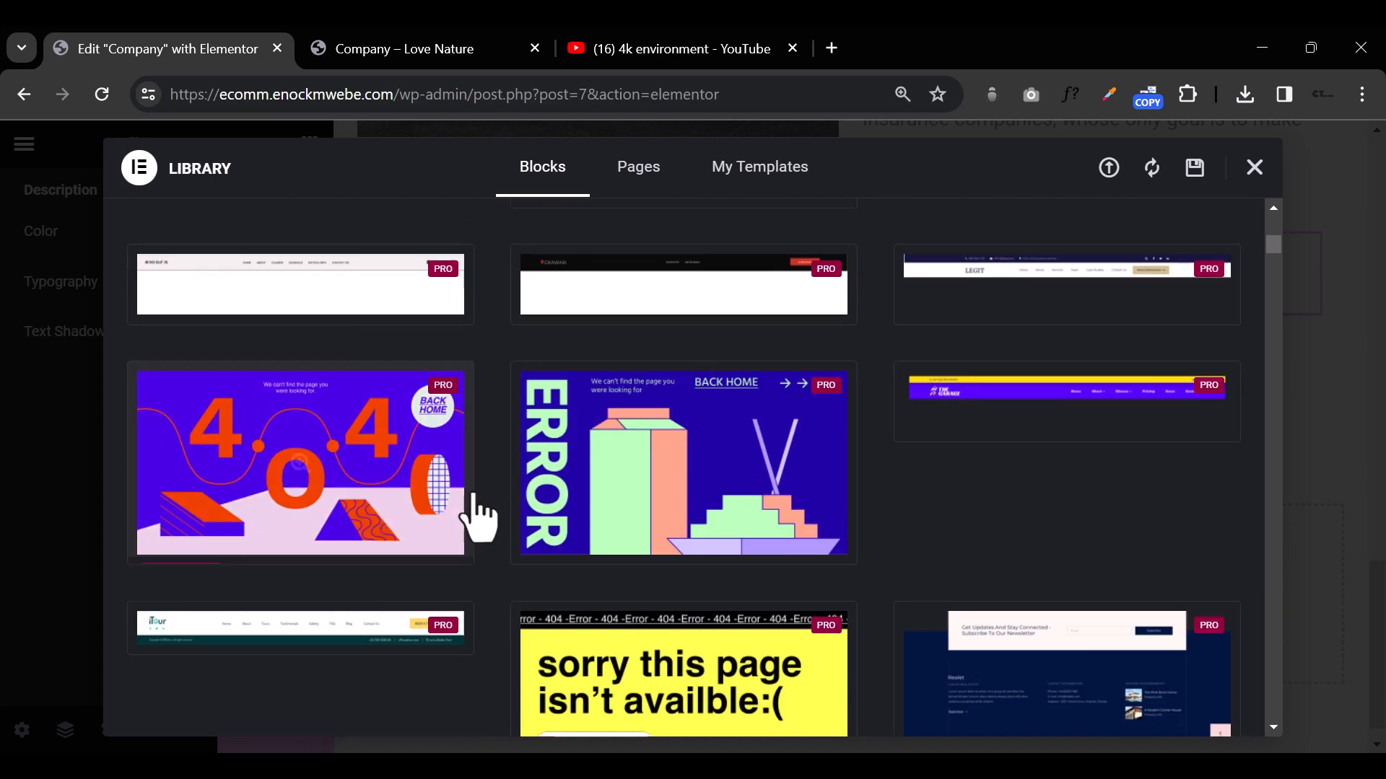
scroll(962, 503, down, 5)
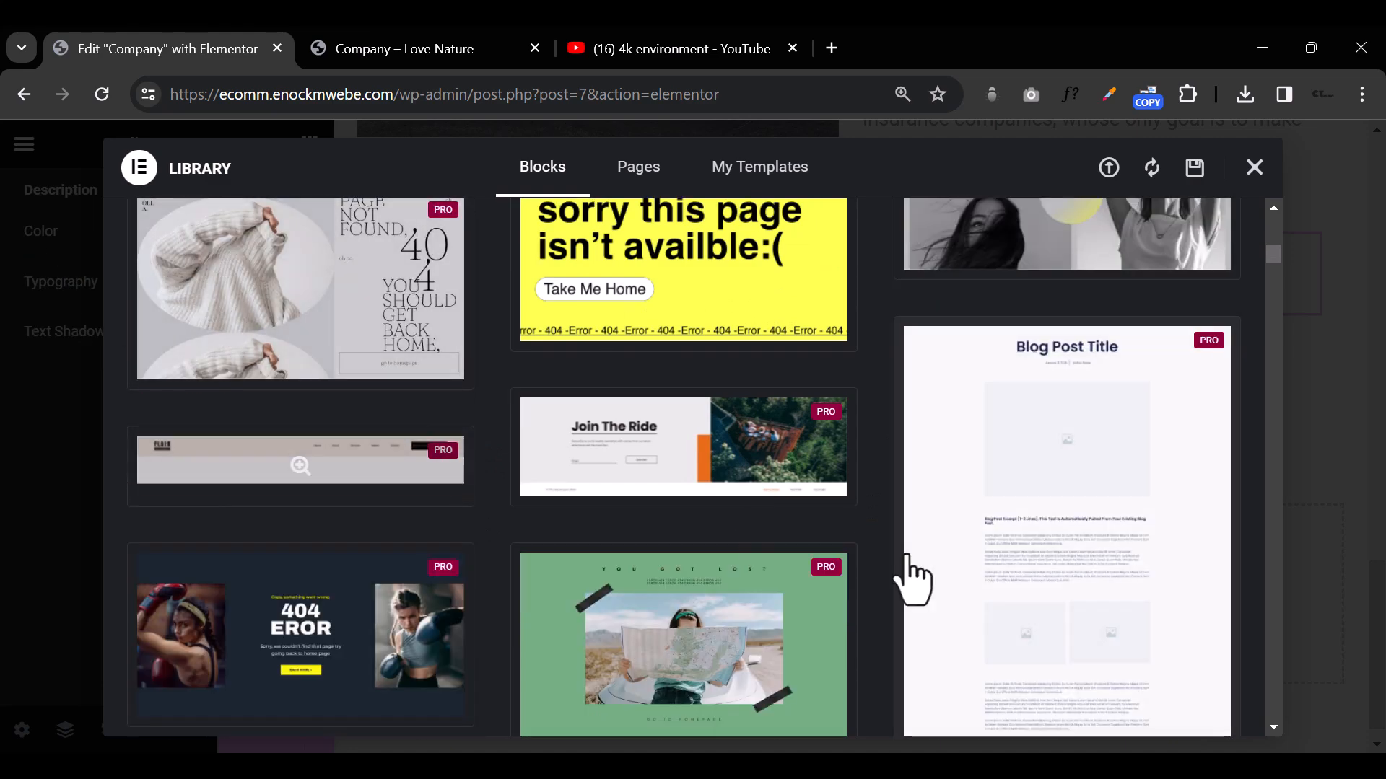
scroll(911, 571, down, 5)
scroll(905, 550, down, 5)
scroll(904, 550, up, 17)
scroll(908, 564, up, 5)
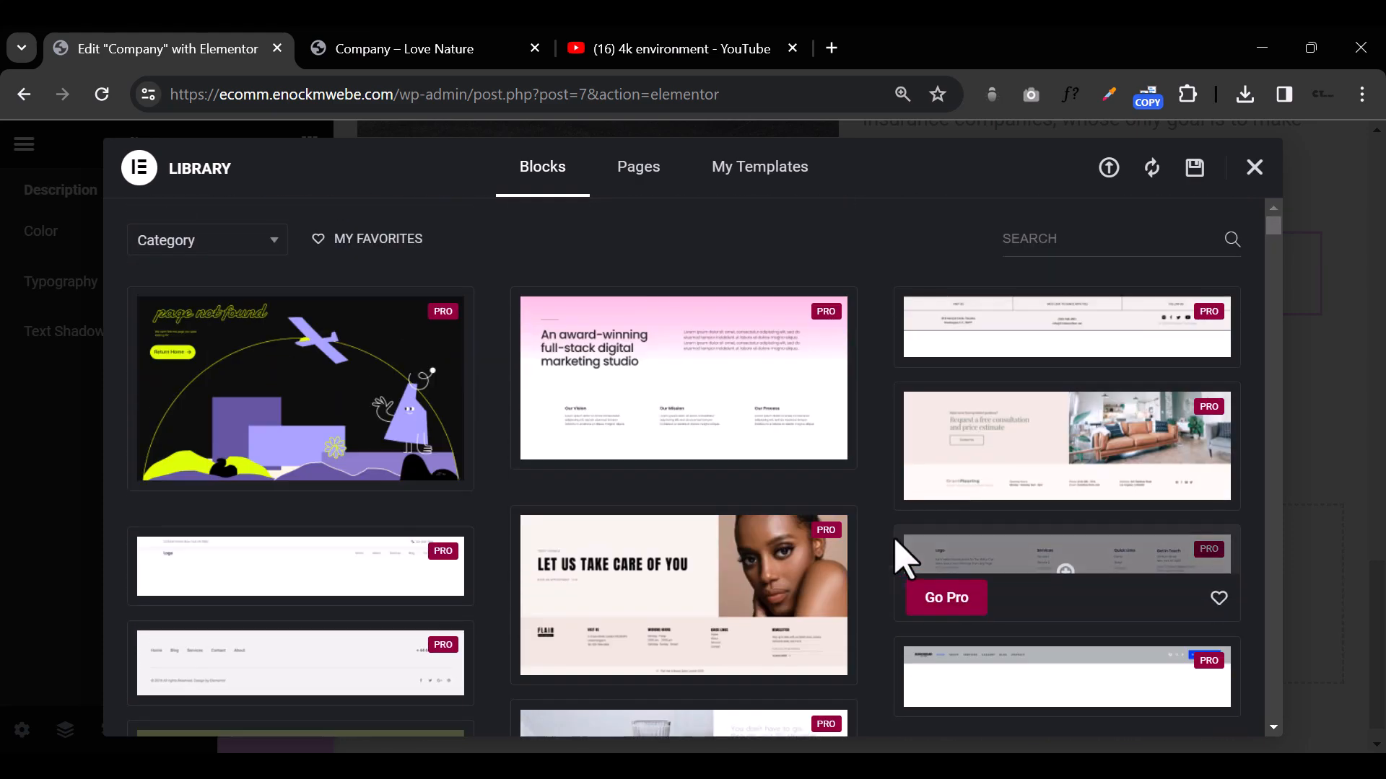
Step: Filter the library blocks by the Team category and by the Stats category to examine the templates in each
click(237, 244)
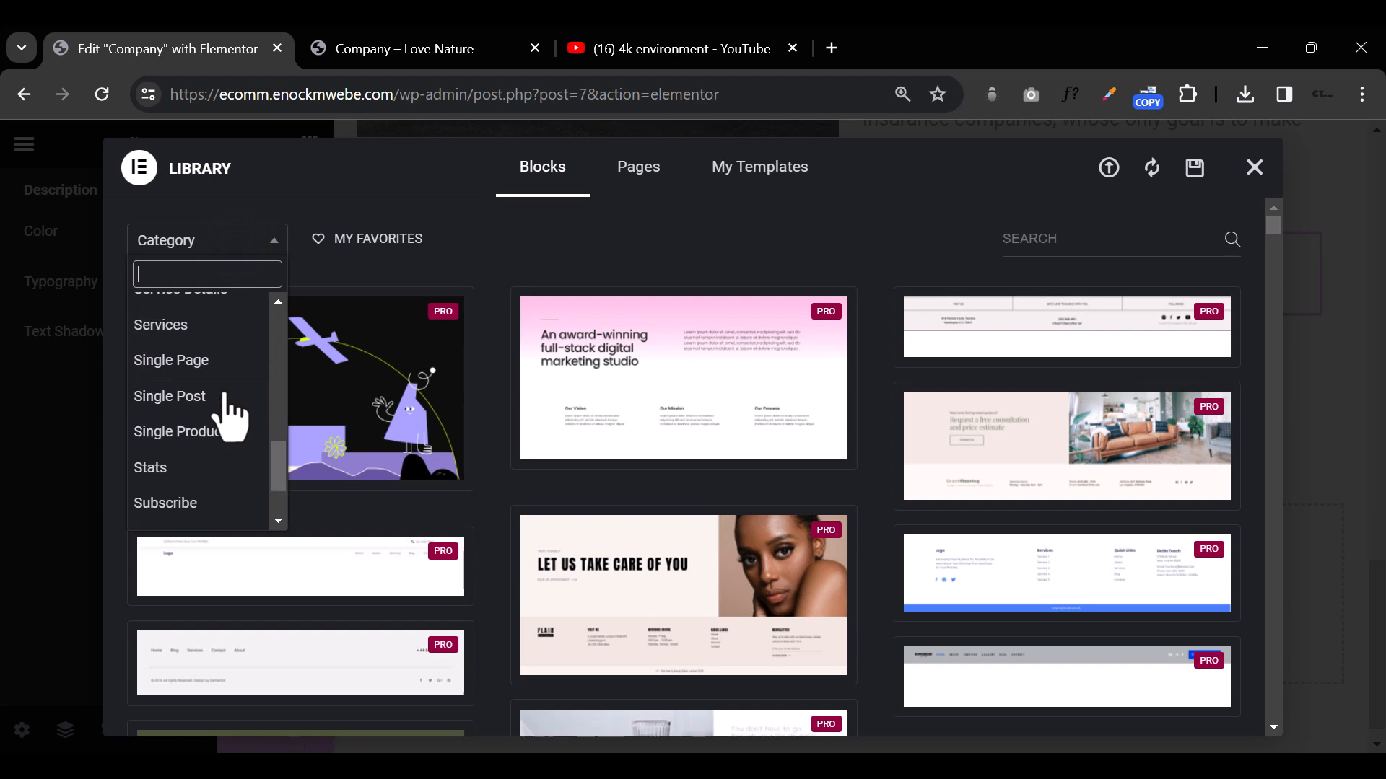
click(189, 441)
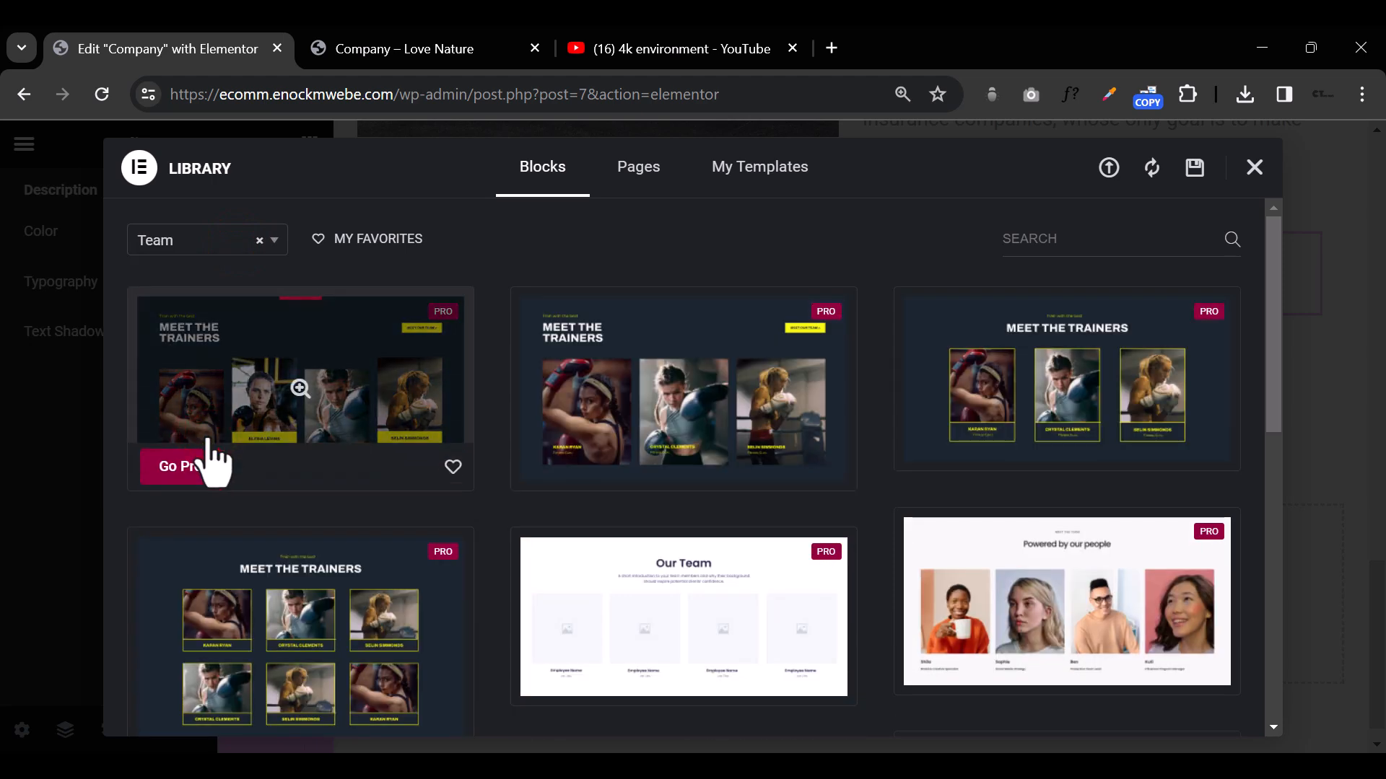
scroll(1145, 519, down, 10)
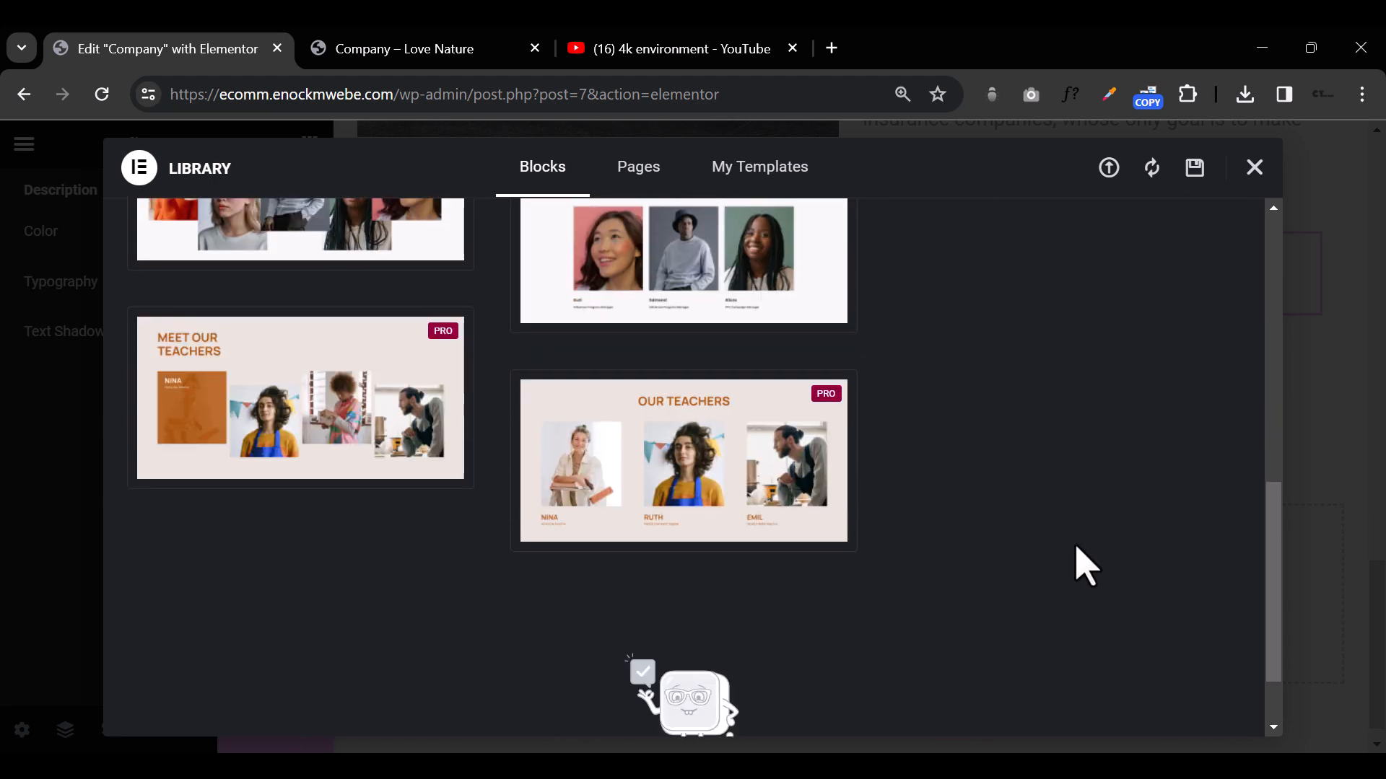
scroll(1083, 566, up, 10)
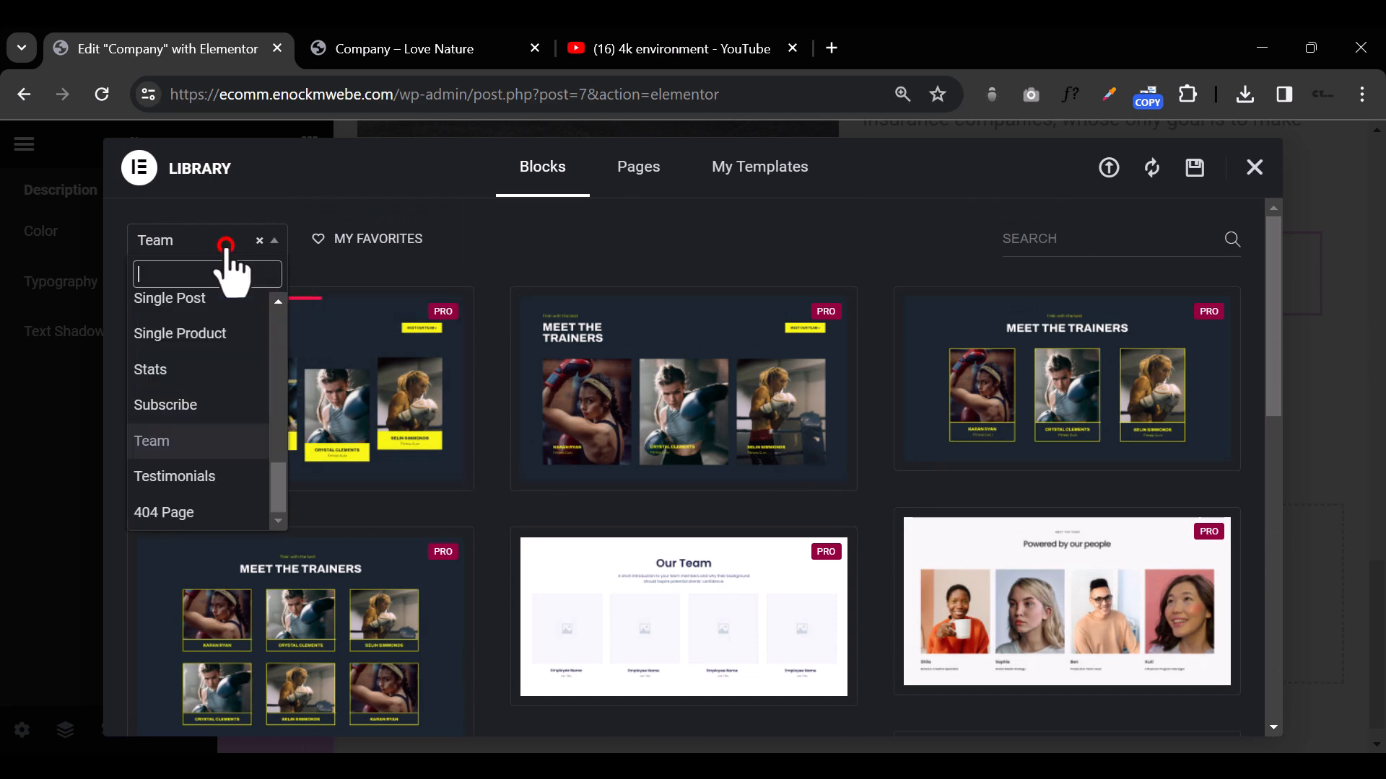
click(207, 370)
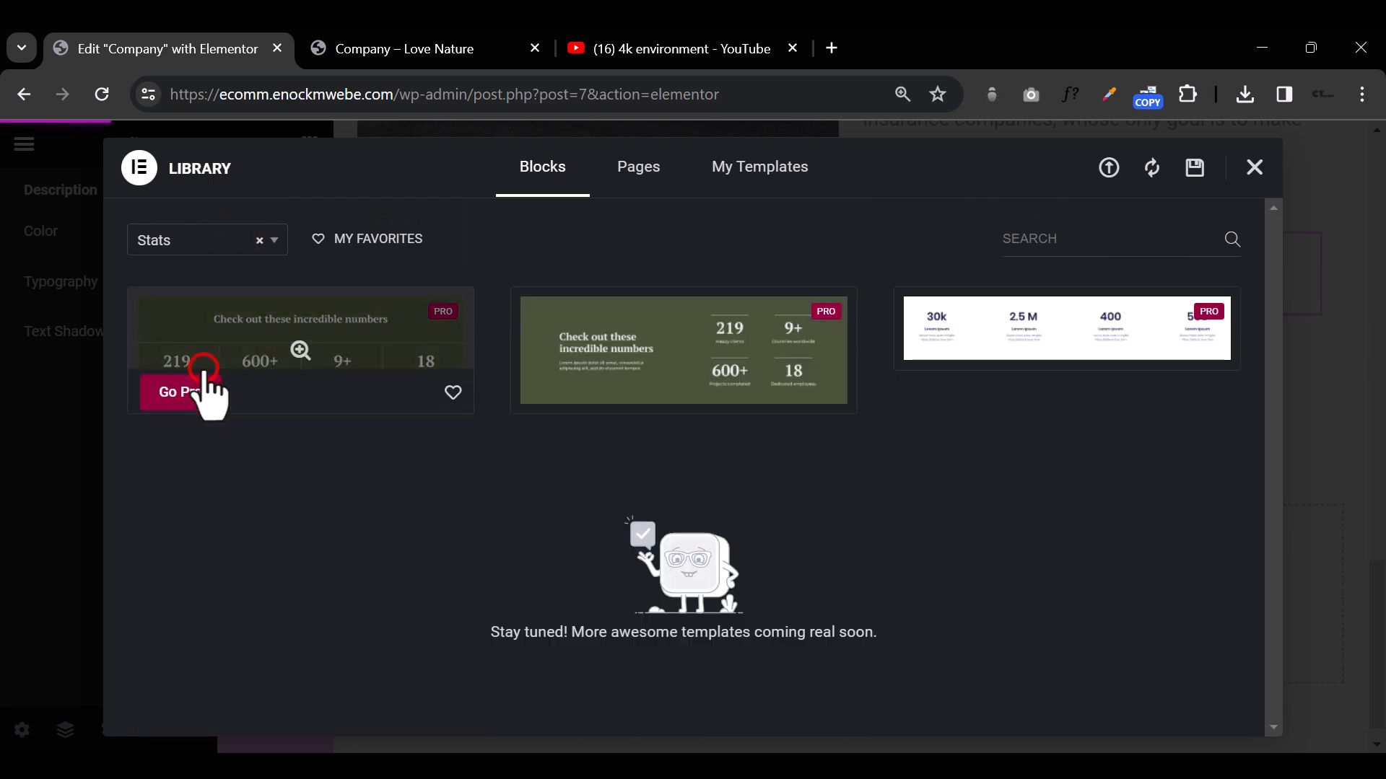
Step: Filter the library blocks by the About category, browse the templates, and close the library
click(240, 242)
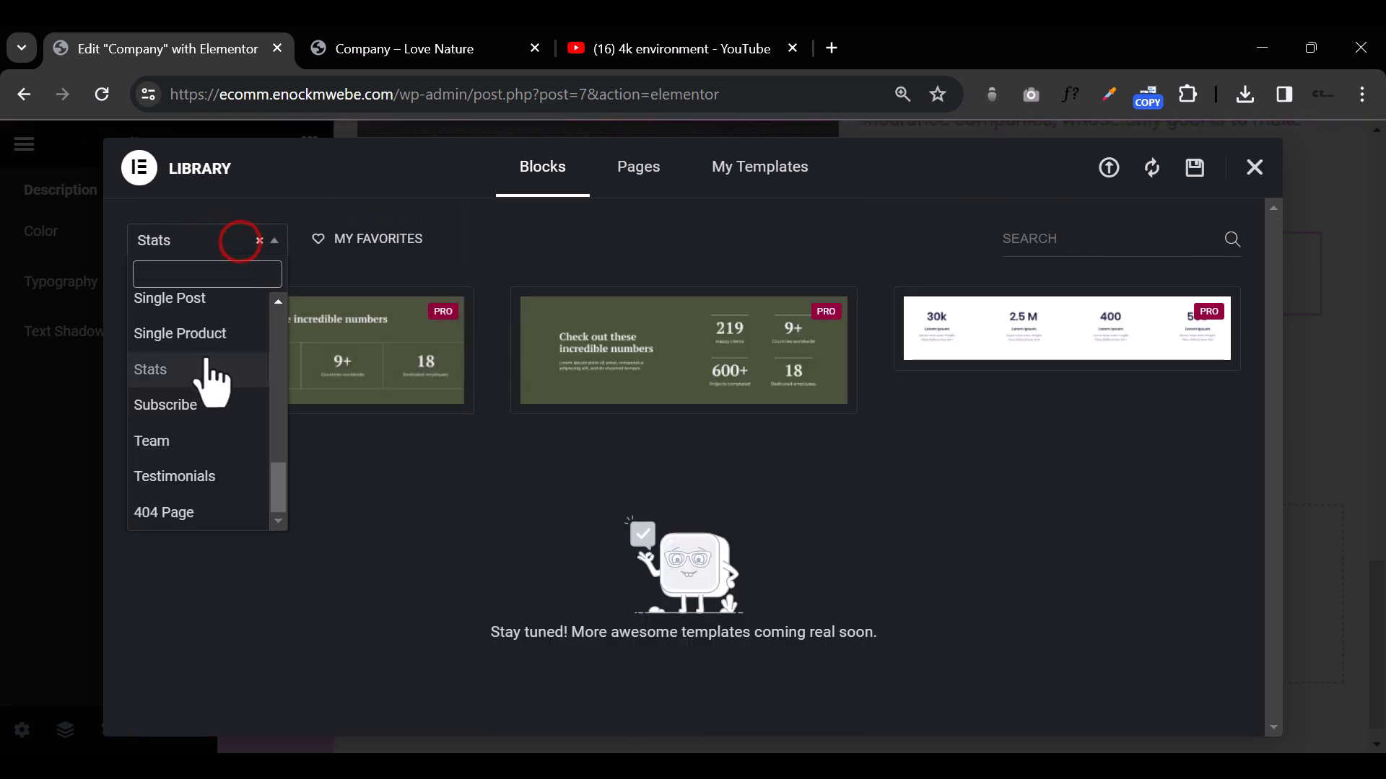
scroll(210, 372, up, 8)
click(211, 309)
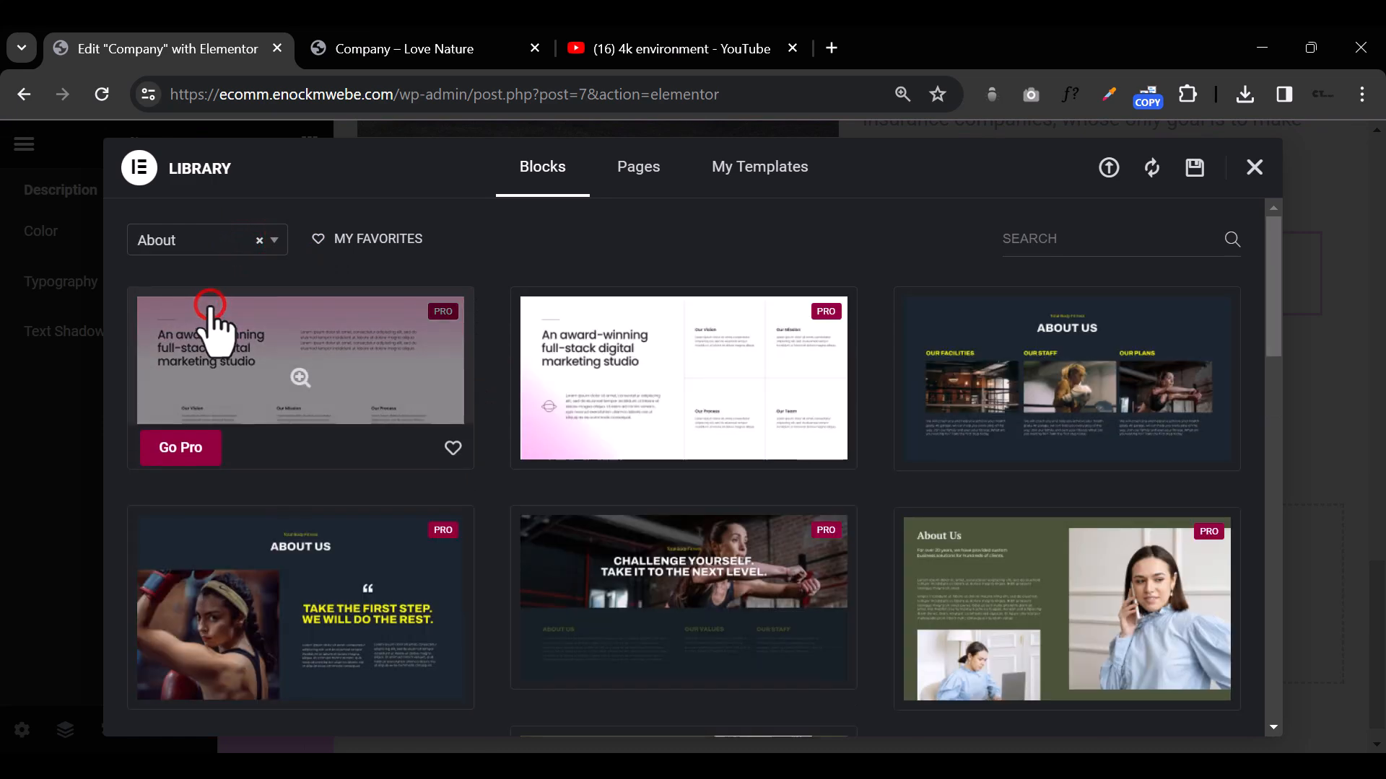
scroll(653, 509, down, 10)
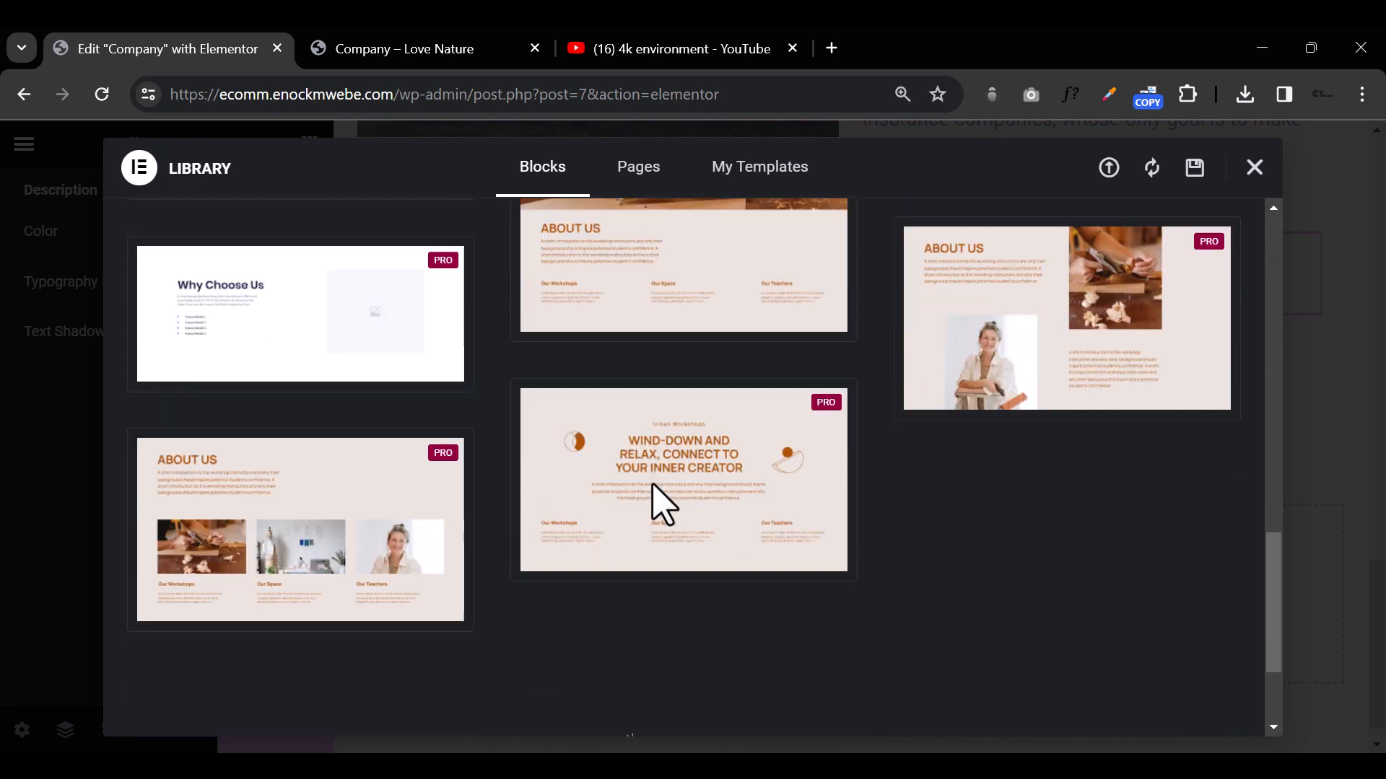
scroll(657, 498, up, 10)
click(1254, 167)
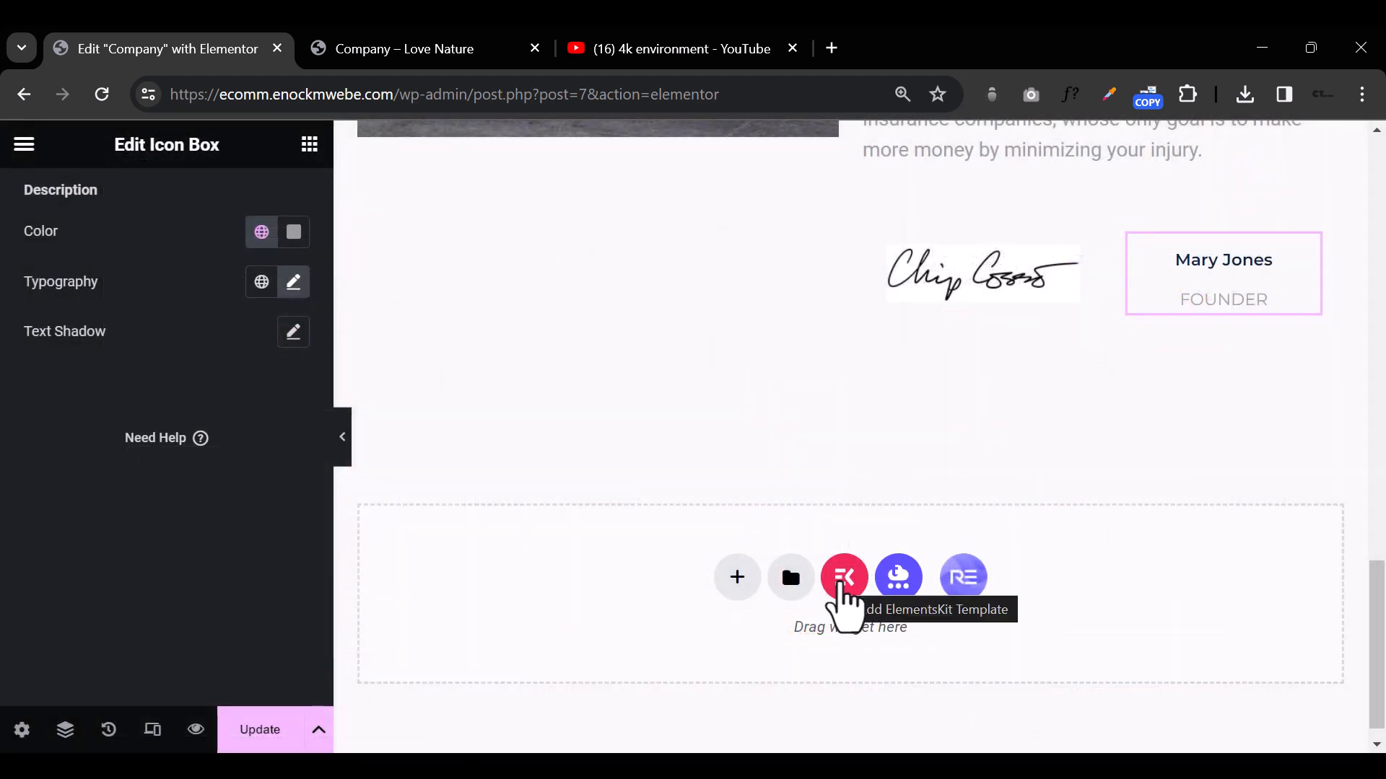
Step: Open the ElementsKit template library from the empty area below the signature section and browse its page and section templates
click(840, 586)
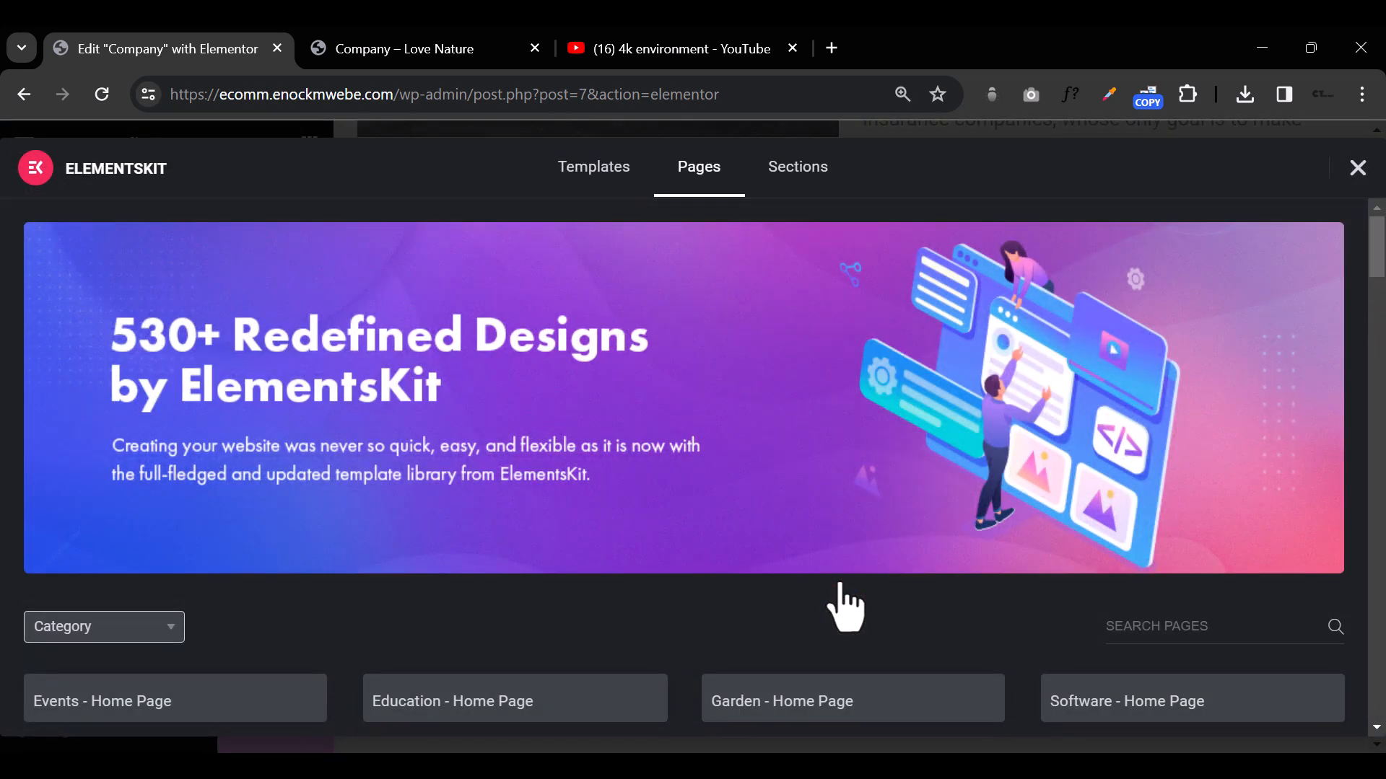
scroll(814, 442, down, 7)
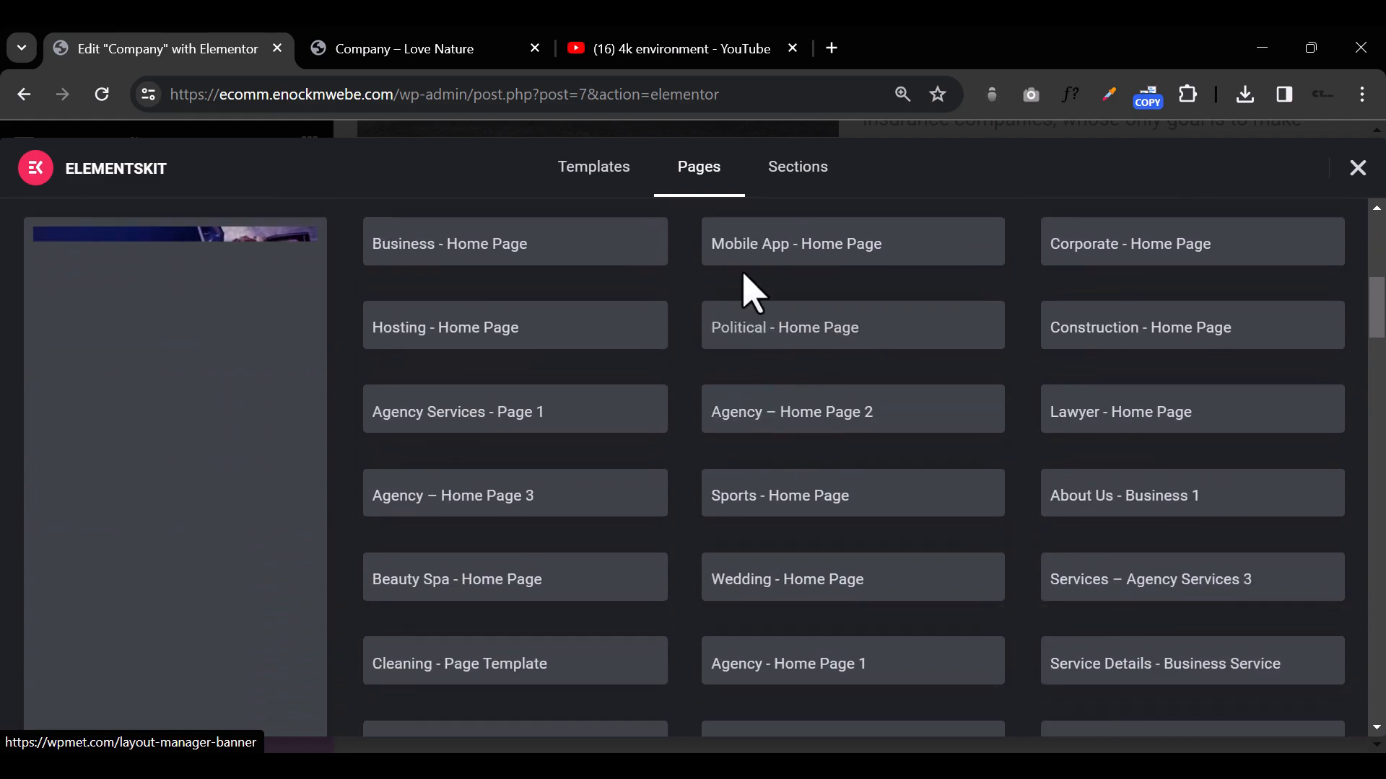
click(798, 168)
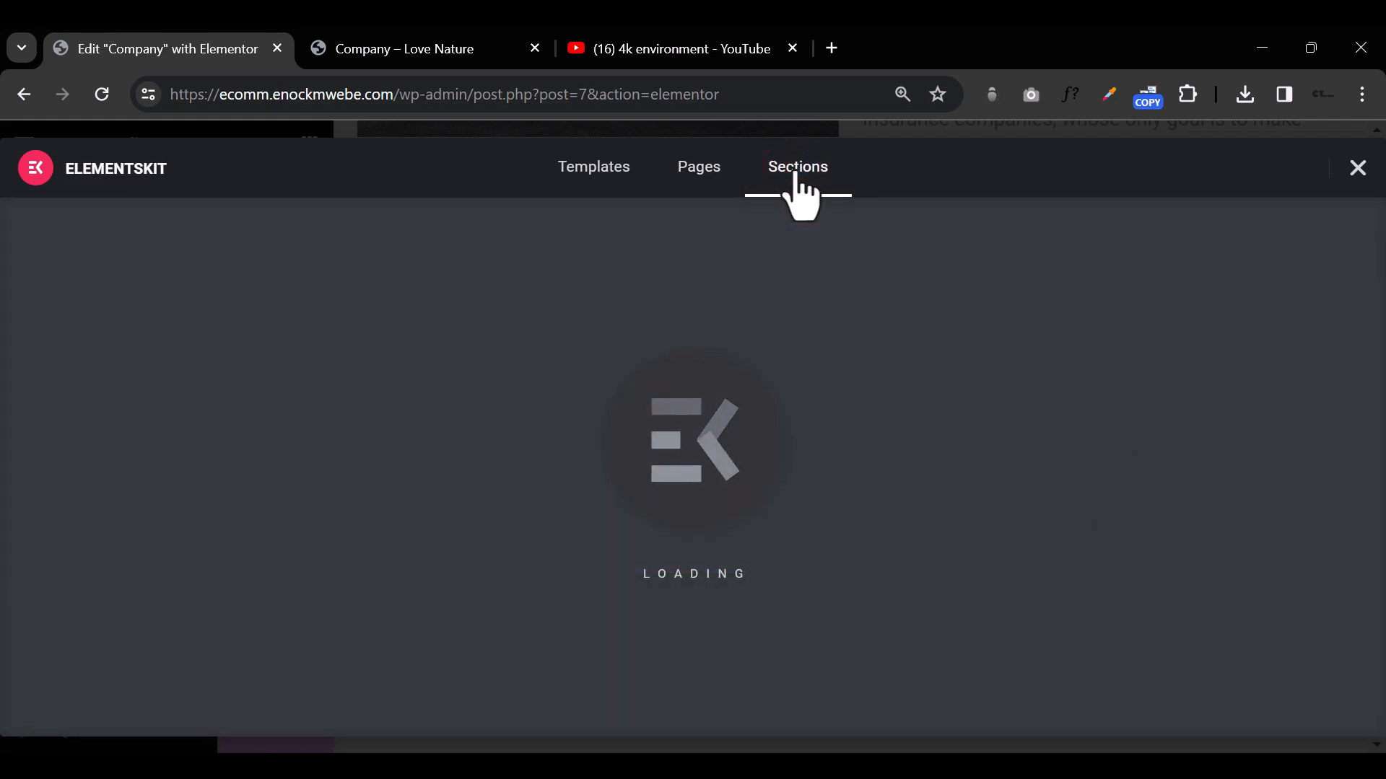
scroll(808, 300, down, 5)
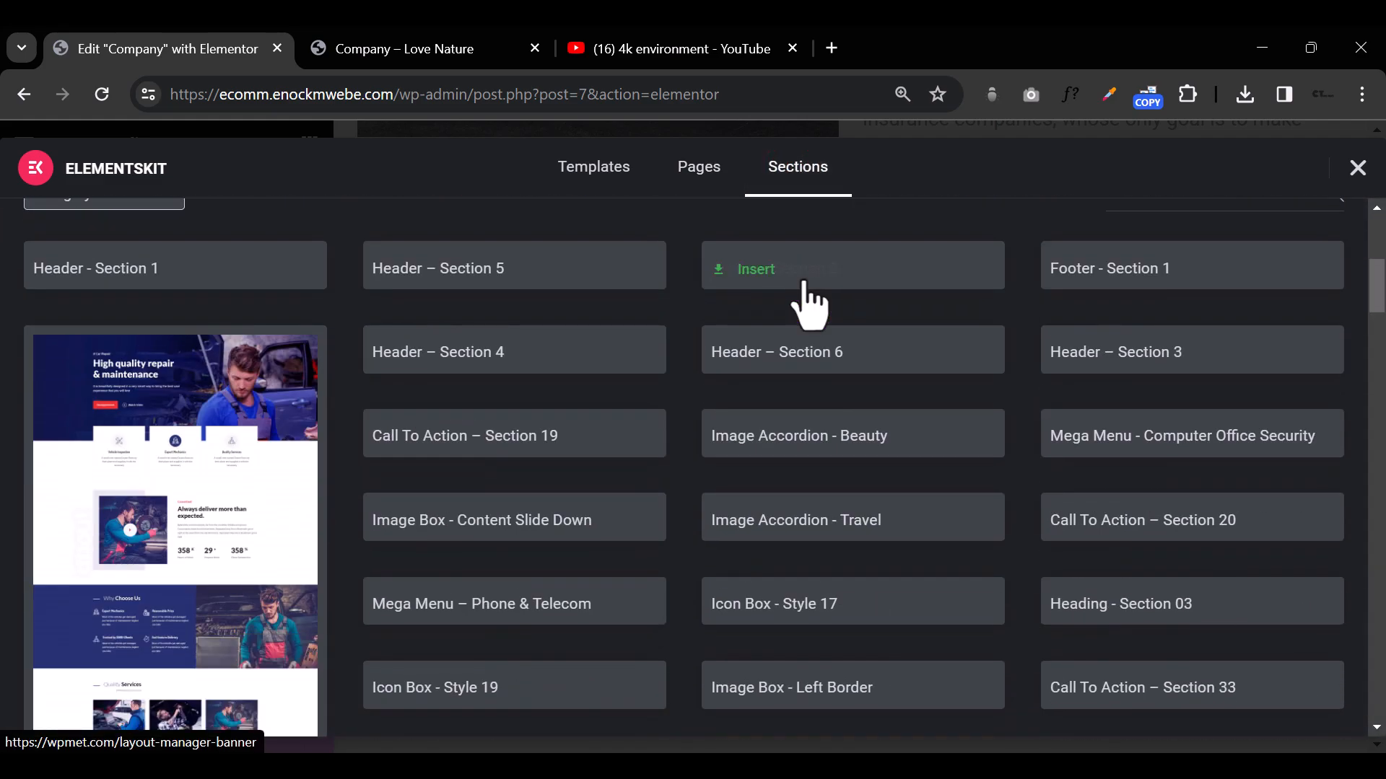
scroll(810, 300, up, 3)
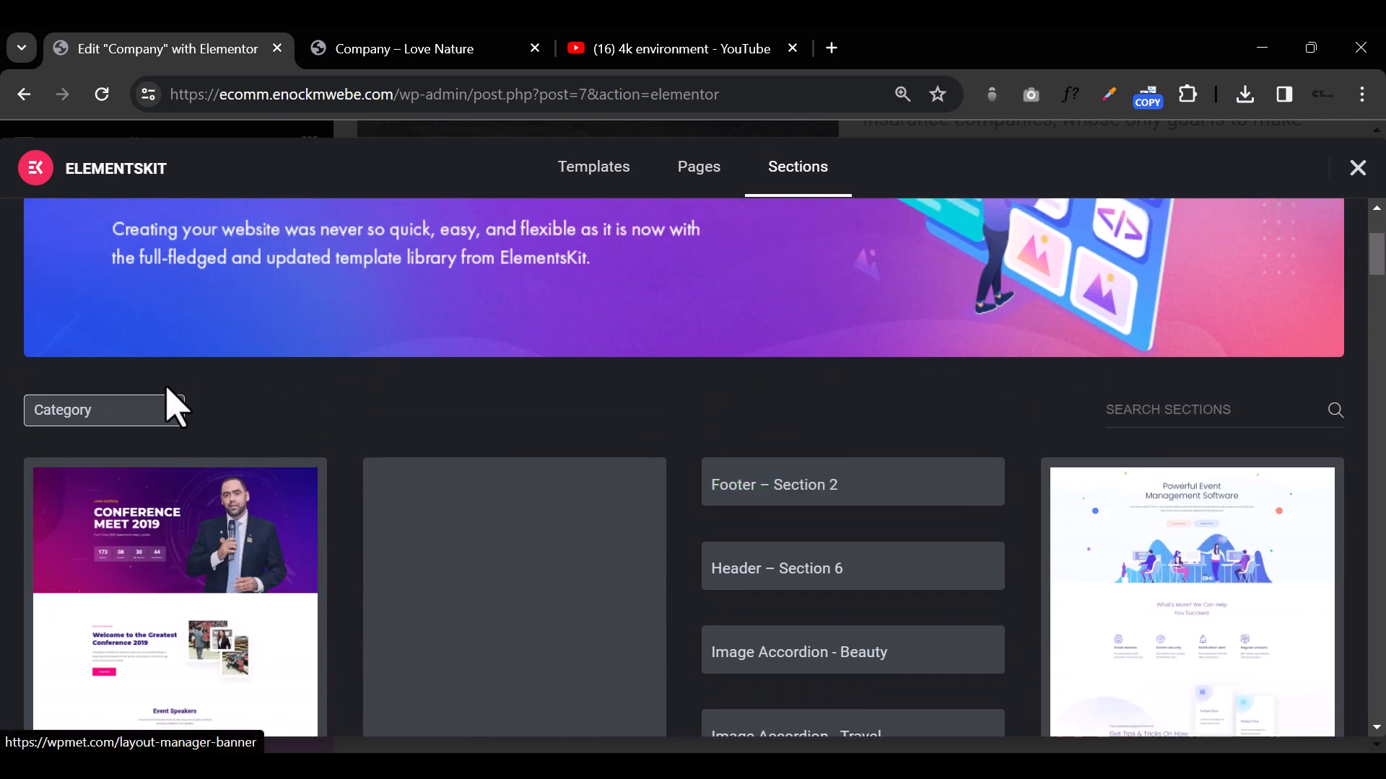
Step: Filter the ElementsKit sections by the FAQ category and insert the dark-style Faq - Section 2 template into the page
click(148, 410)
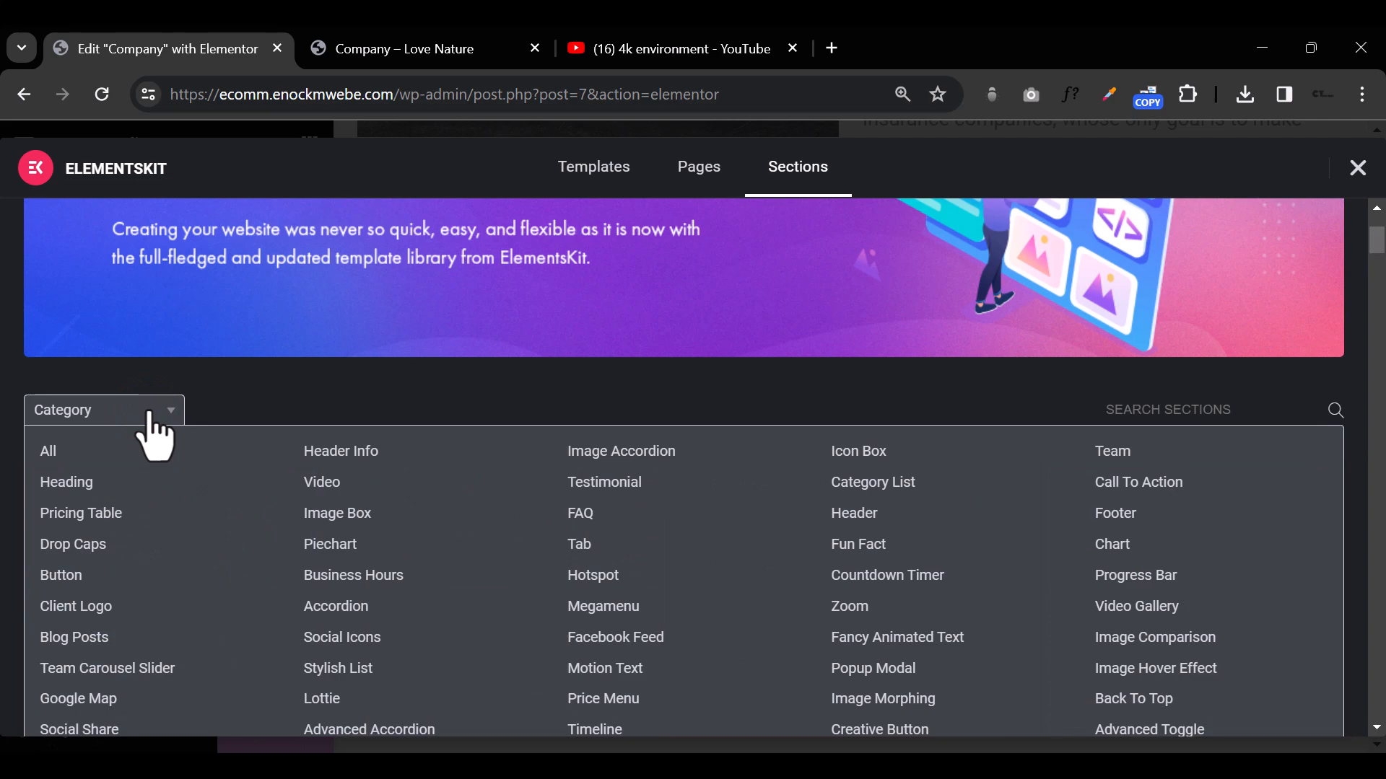
click(583, 515)
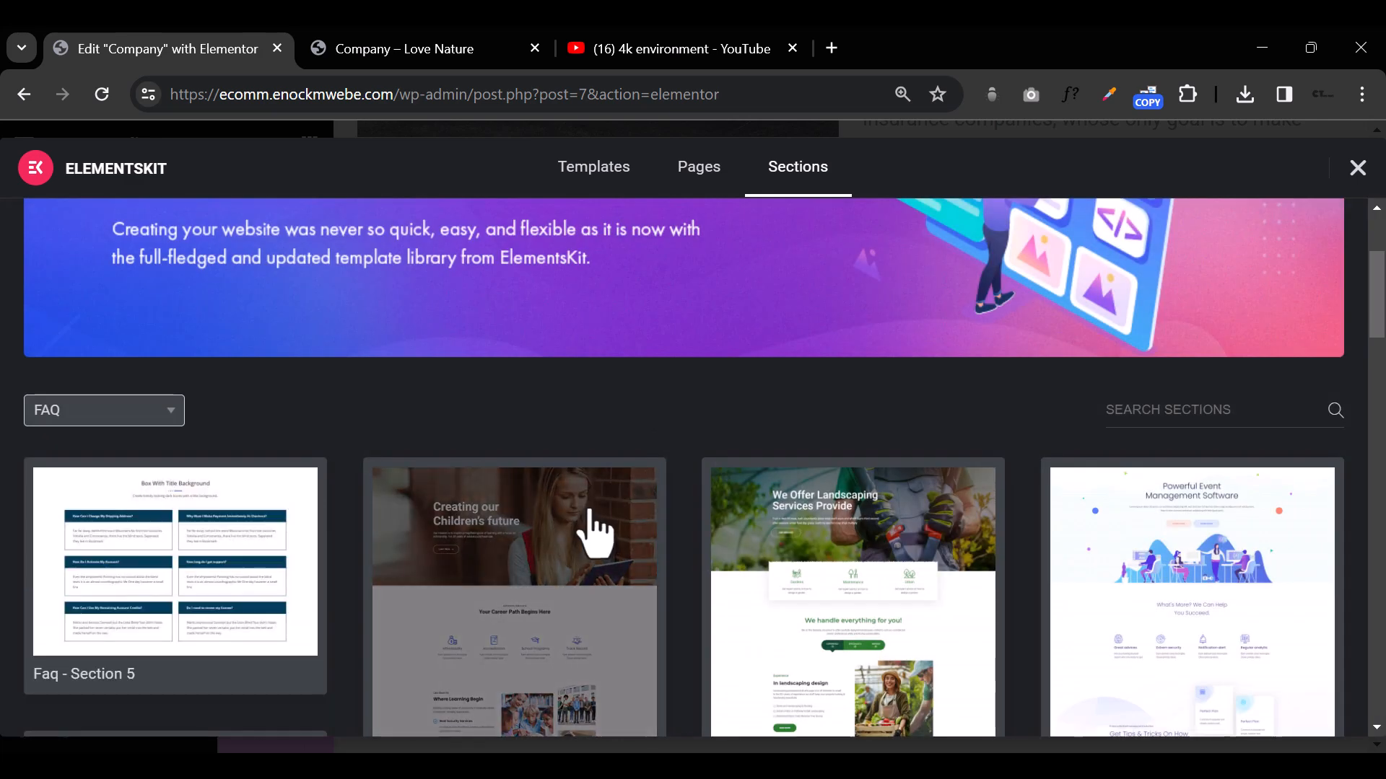
scroll(1357, 480, down, 3)
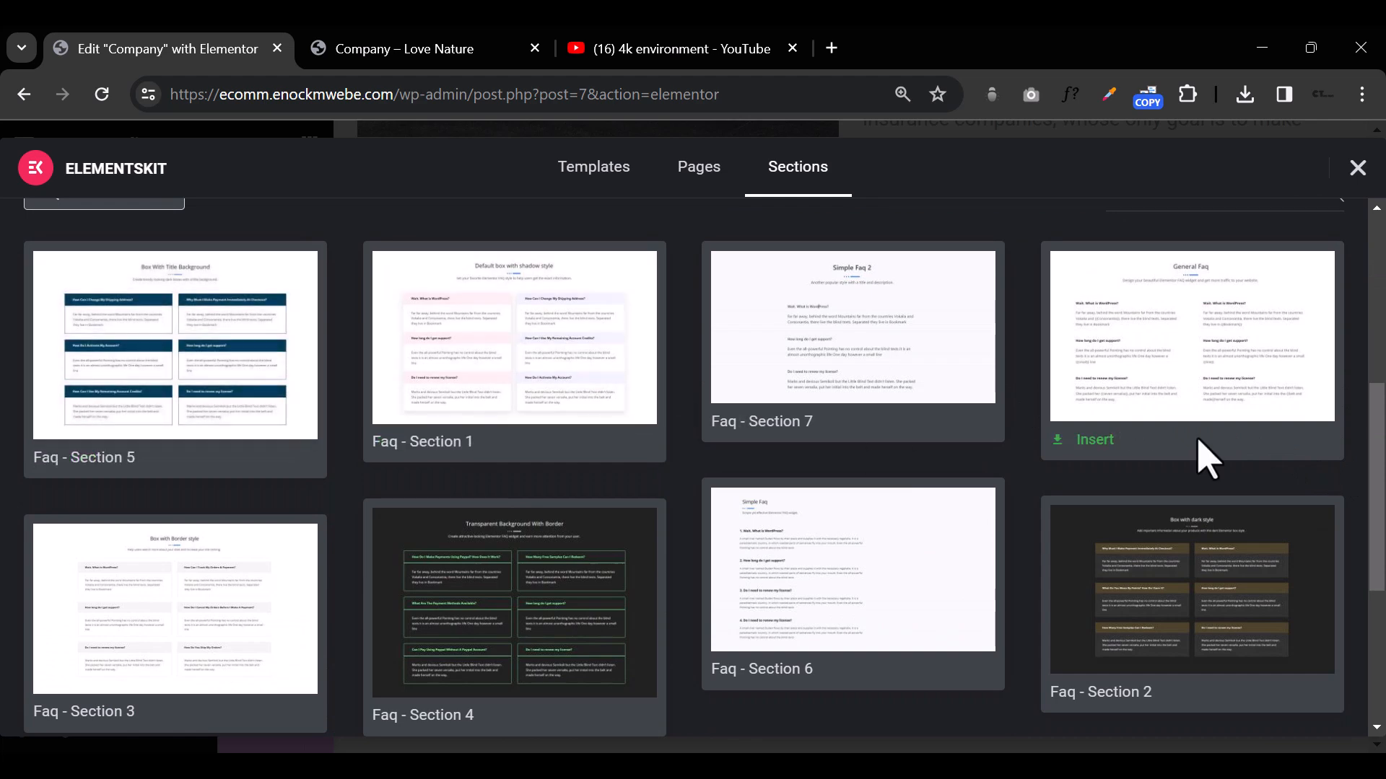
scroll(1199, 442, down, 4)
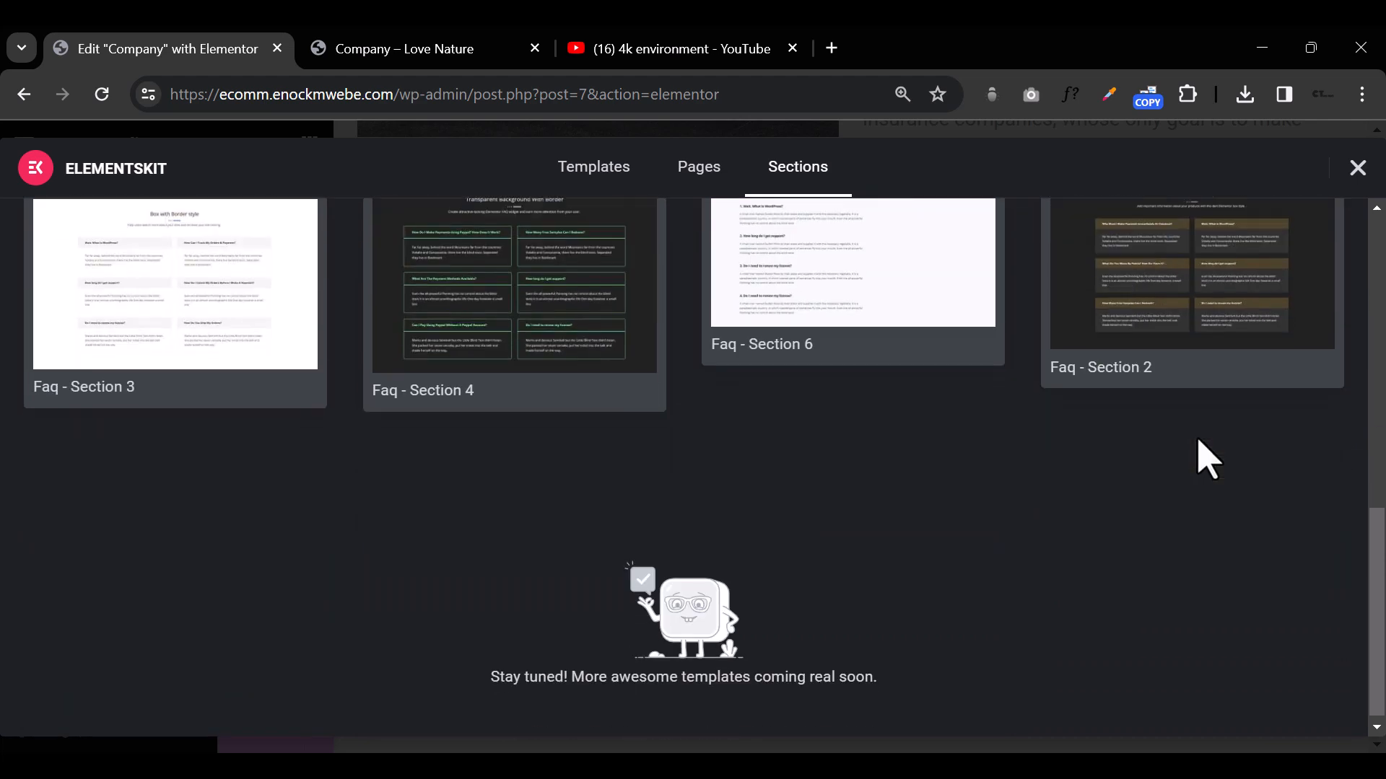
click(1145, 317)
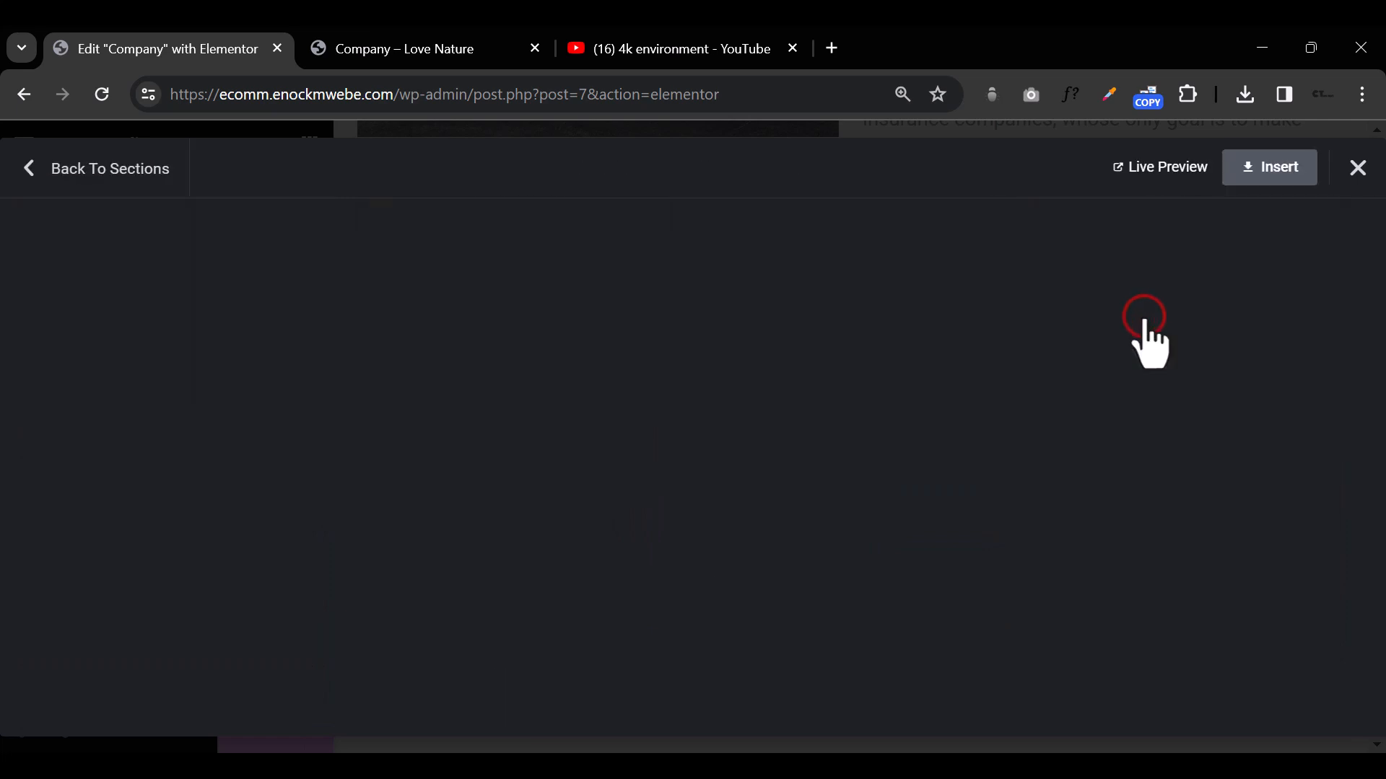
click(1268, 198)
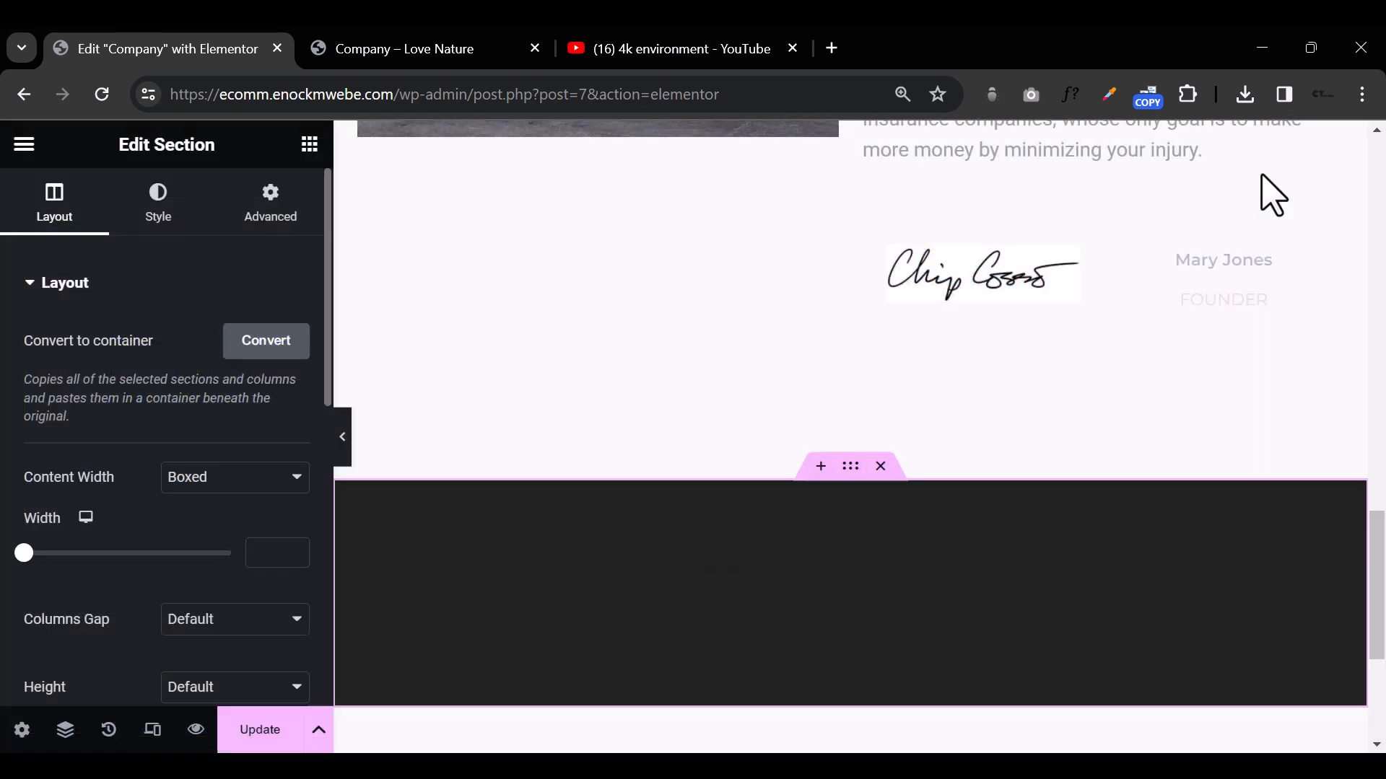
Step: Preview the inserted FAQ section at full width, examining its heading and all question boxes
scroll(894, 532, down, 5)
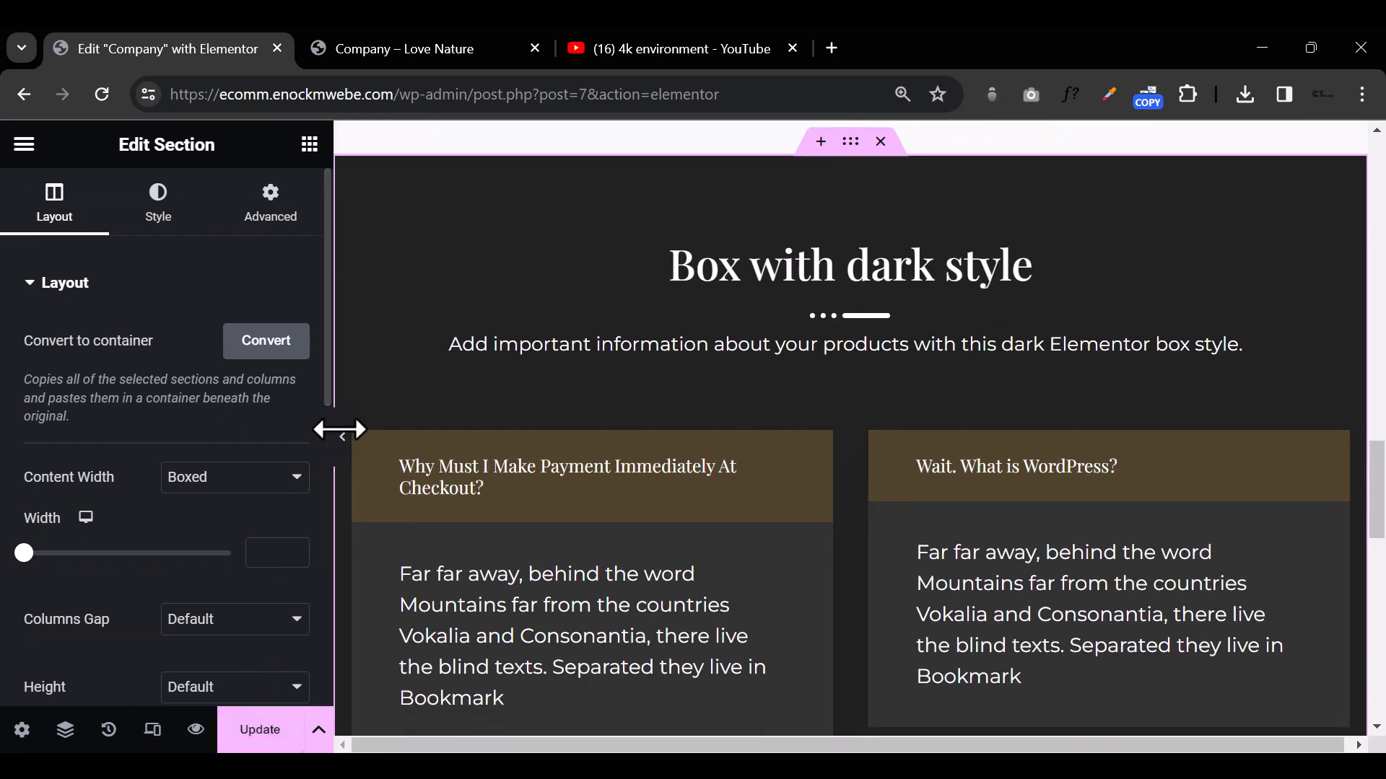
click(340, 436)
scroll(733, 516, down, 10)
scroll(729, 505, up, 4)
scroll(727, 497, down, 15)
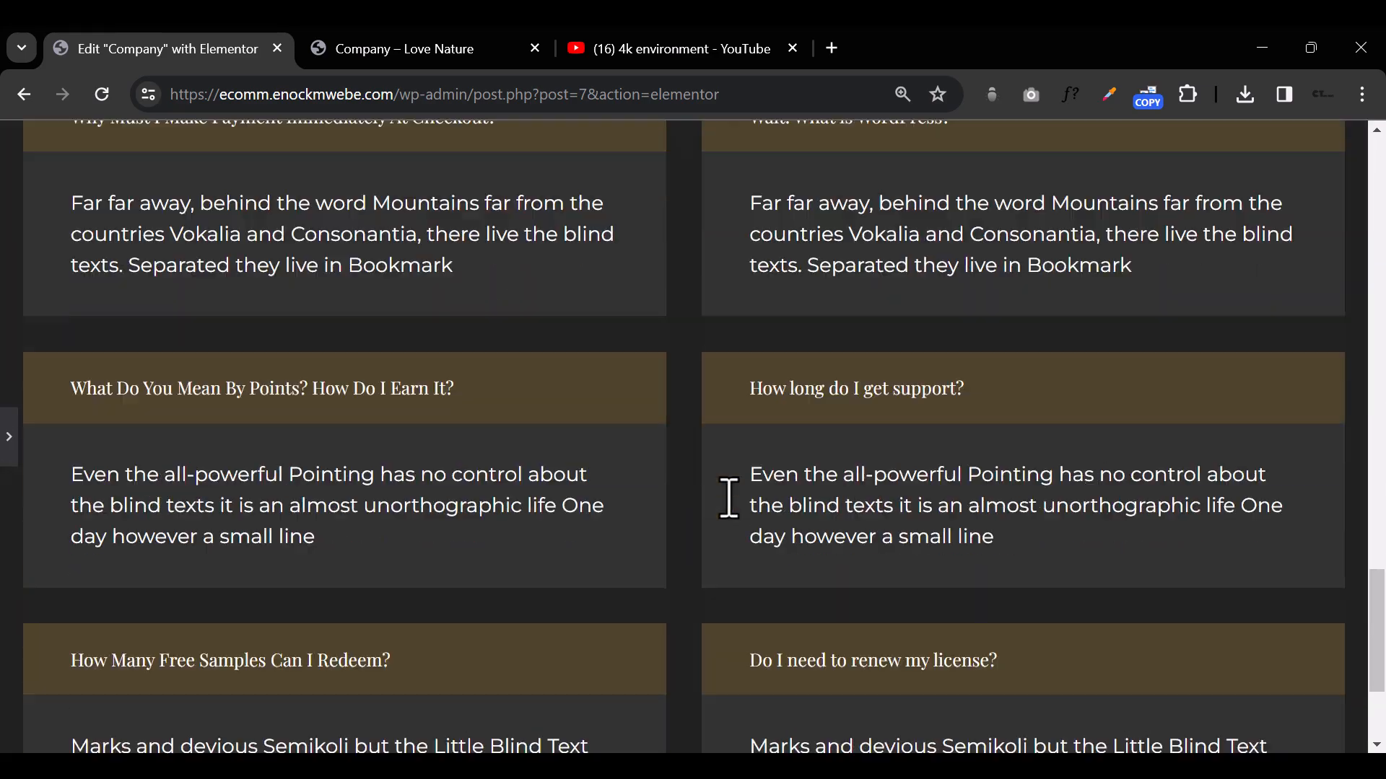
scroll(731, 497, down, 2)
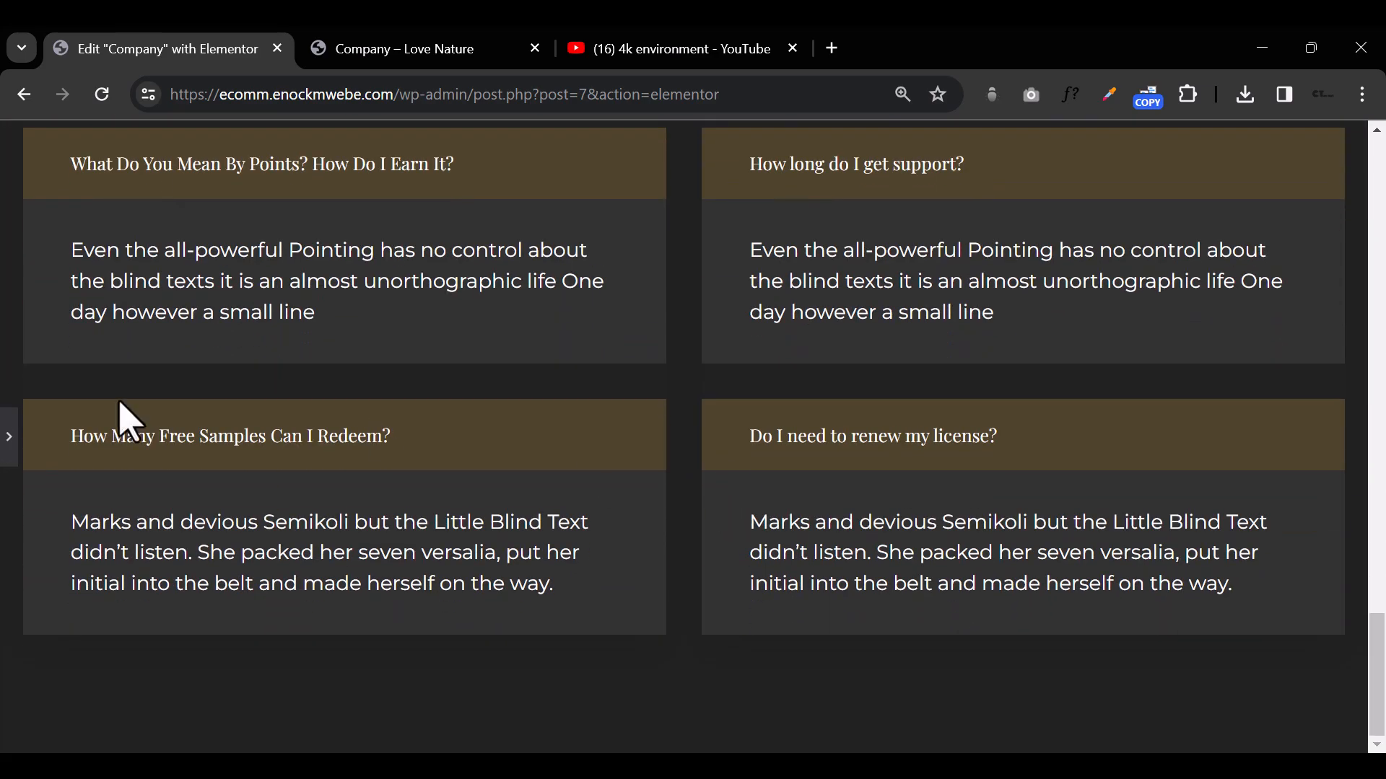
click(9, 451)
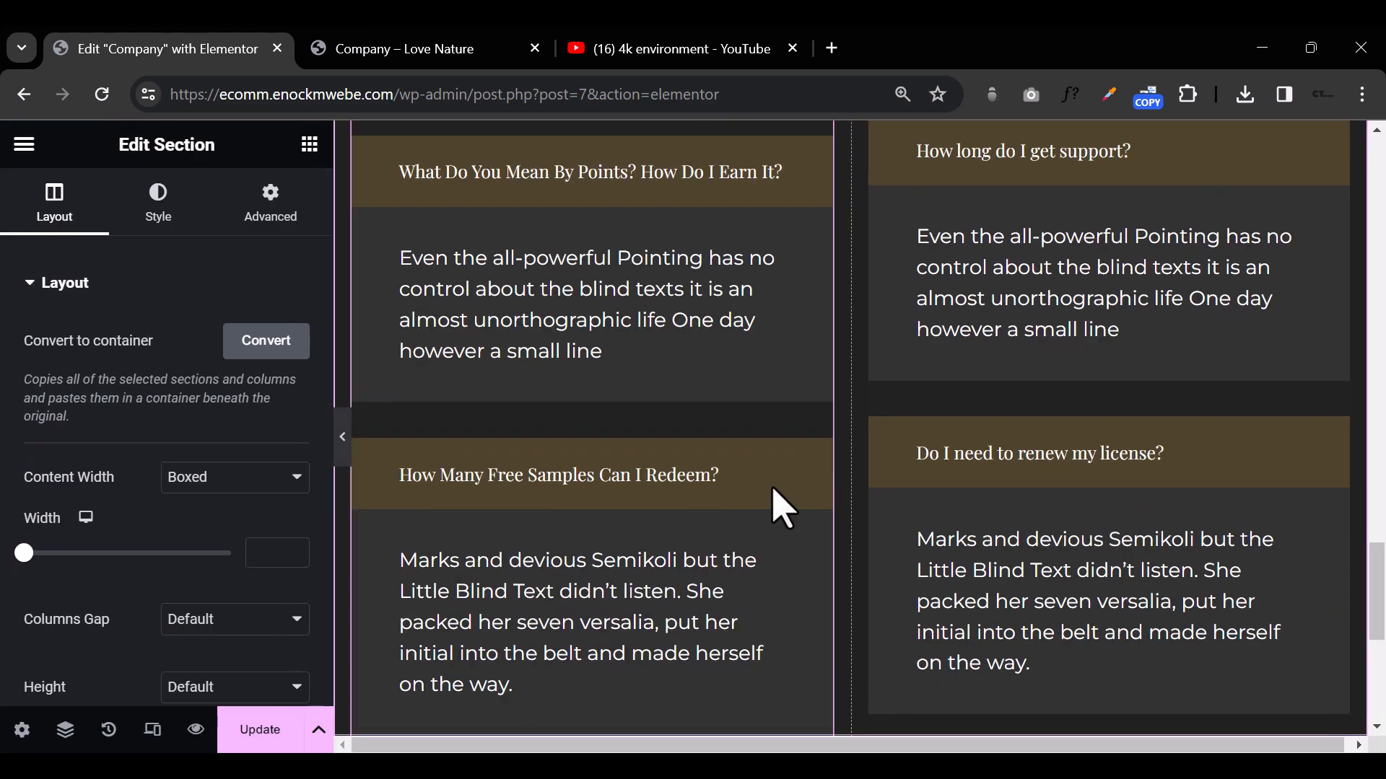
Step: Set the background color of the FAQ section to the global Blue color (#091F40)
scroll(778, 505, up, 10)
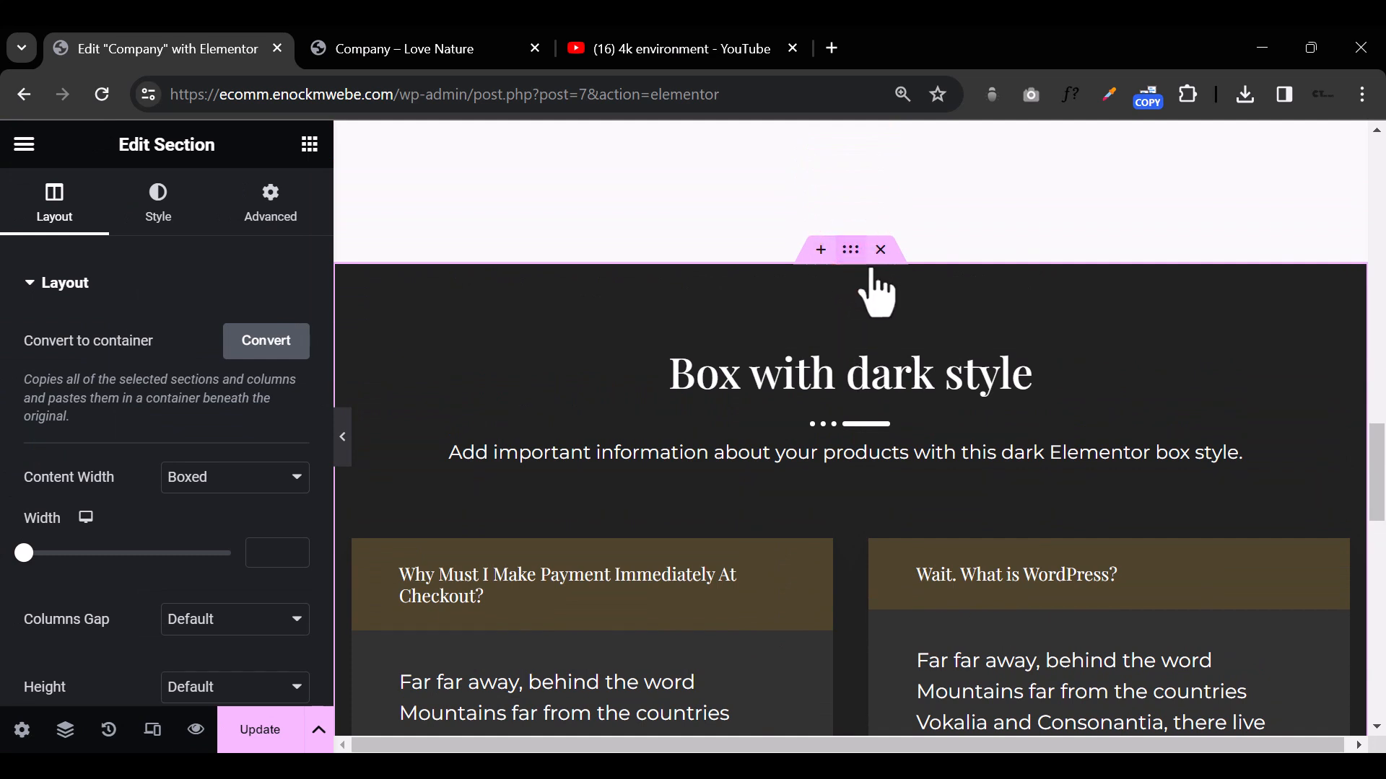
click(170, 209)
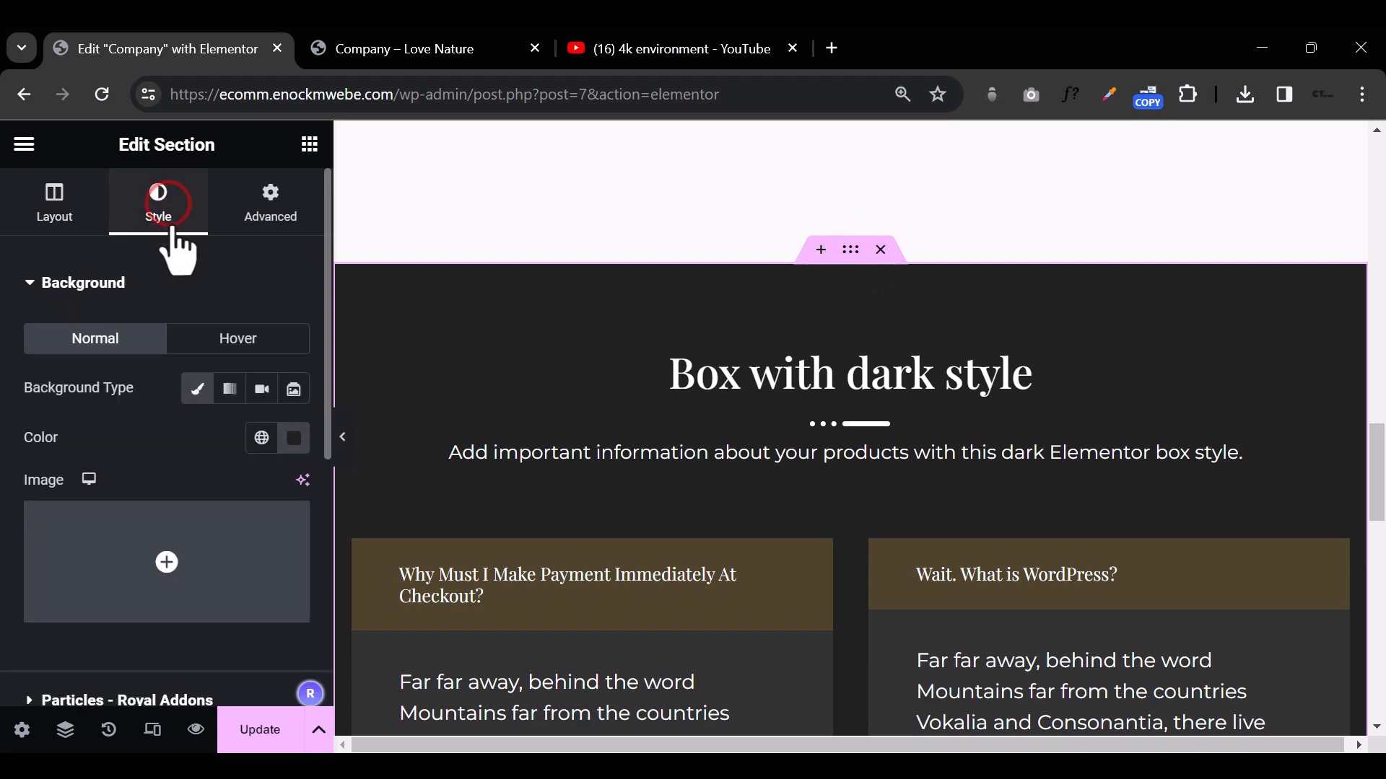
click(261, 438)
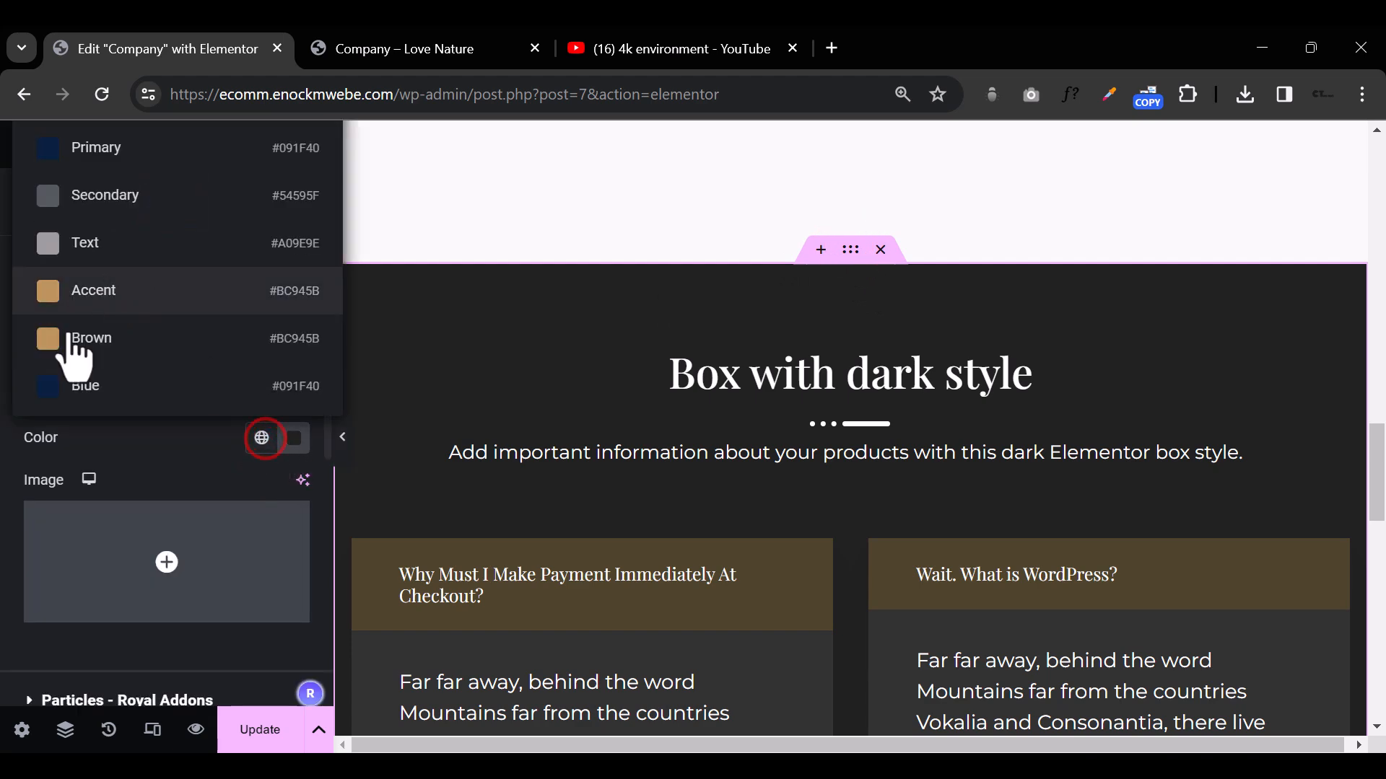
click(55, 389)
scroll(783, 513, down, 15)
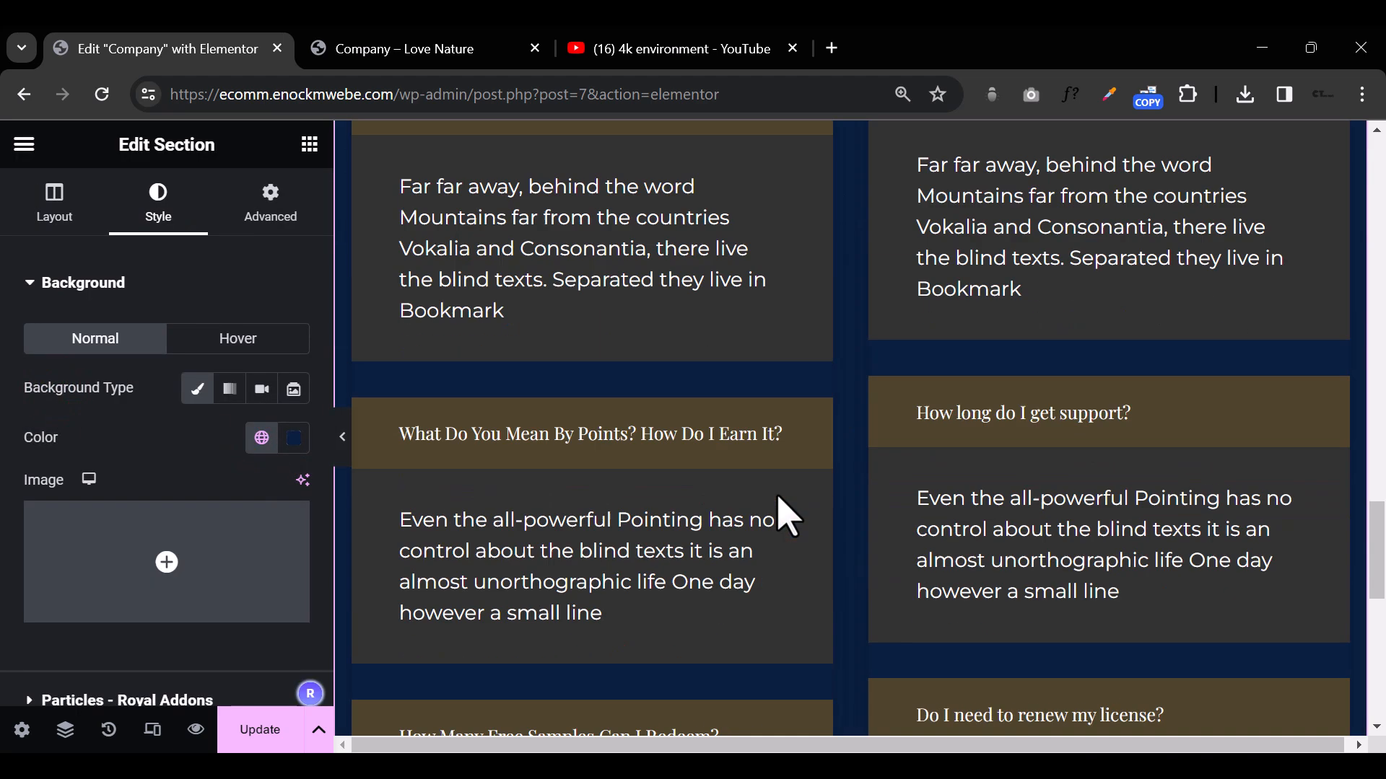
Step: Set the title background of the left-column FAQ to the global Brown color (#BC945B) and preview the section at full width
scroll(787, 516, up, 5)
scroll(786, 516, up, 10)
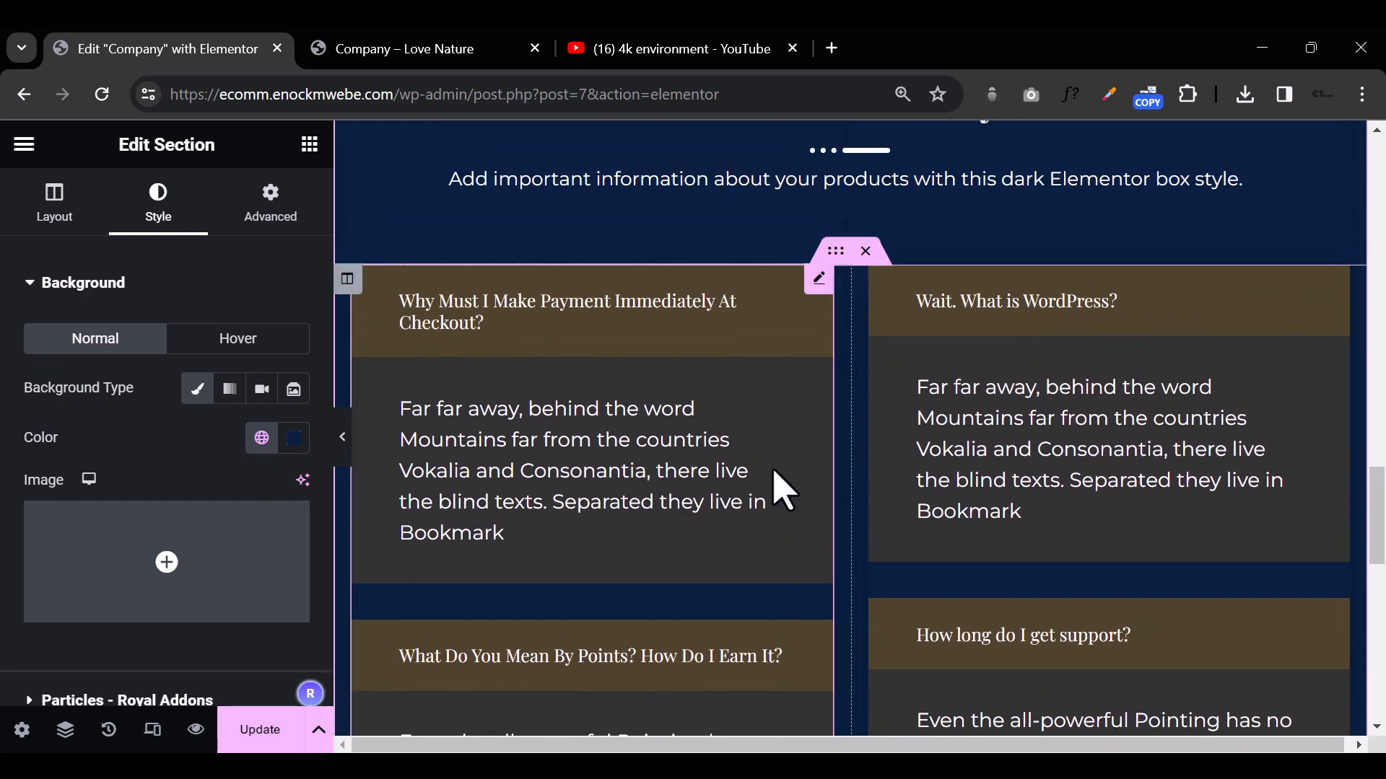
click(820, 280)
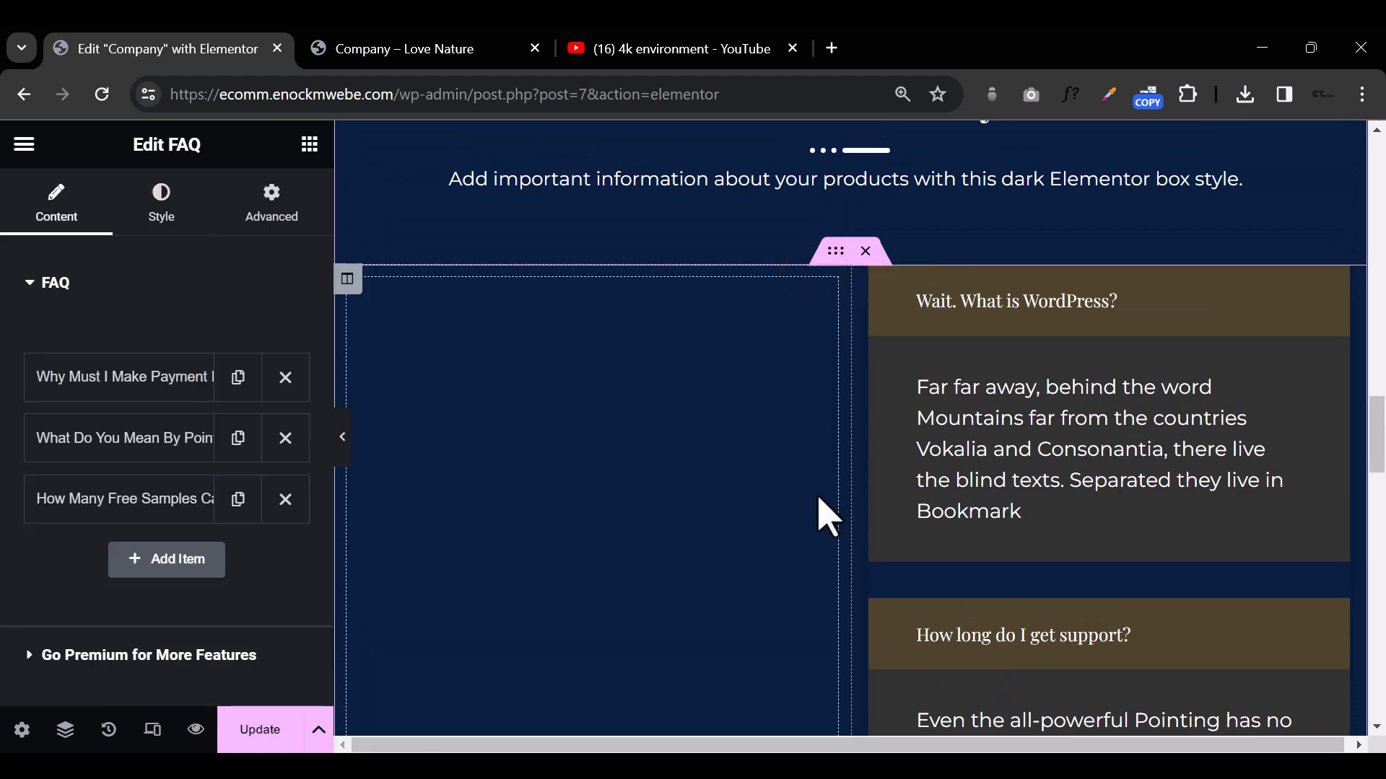
scroll(790, 498, up, 8)
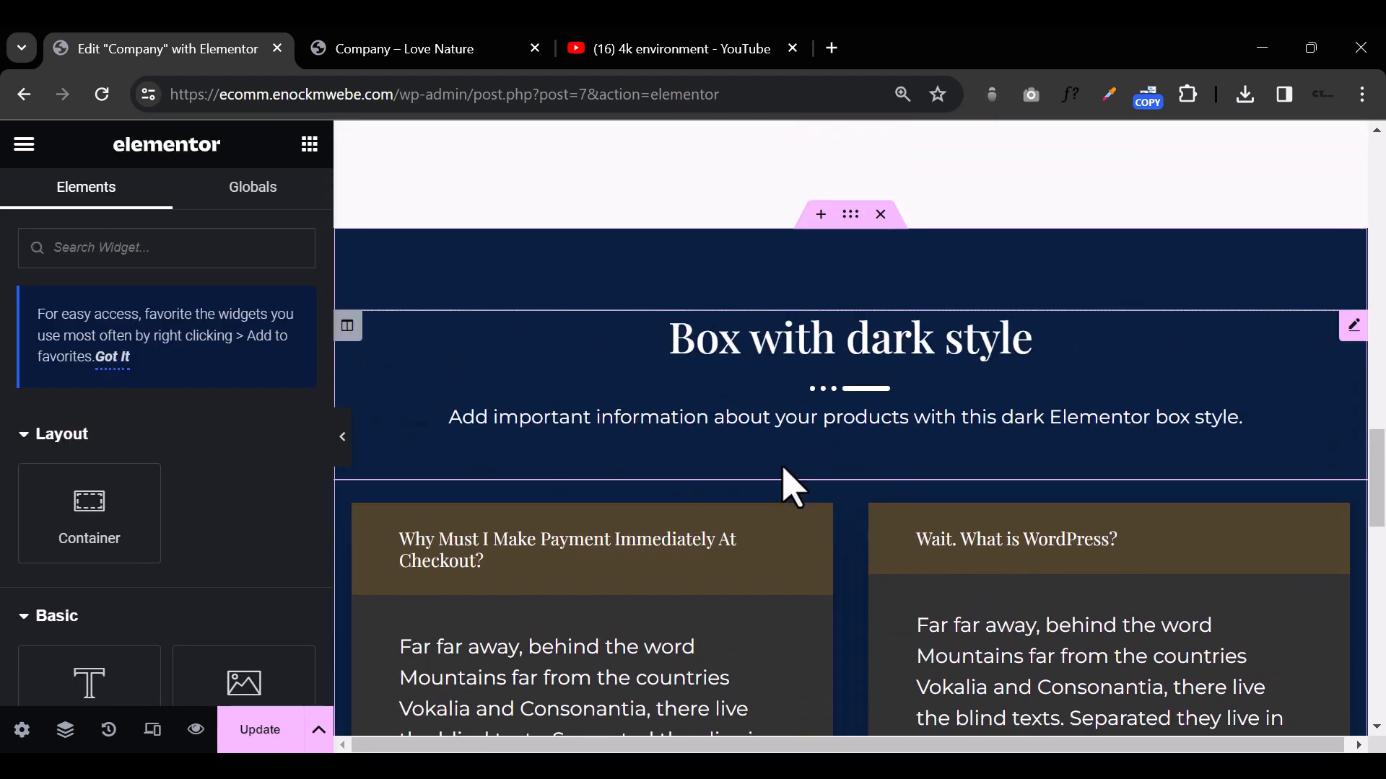
scroll(771, 571, down, 8)
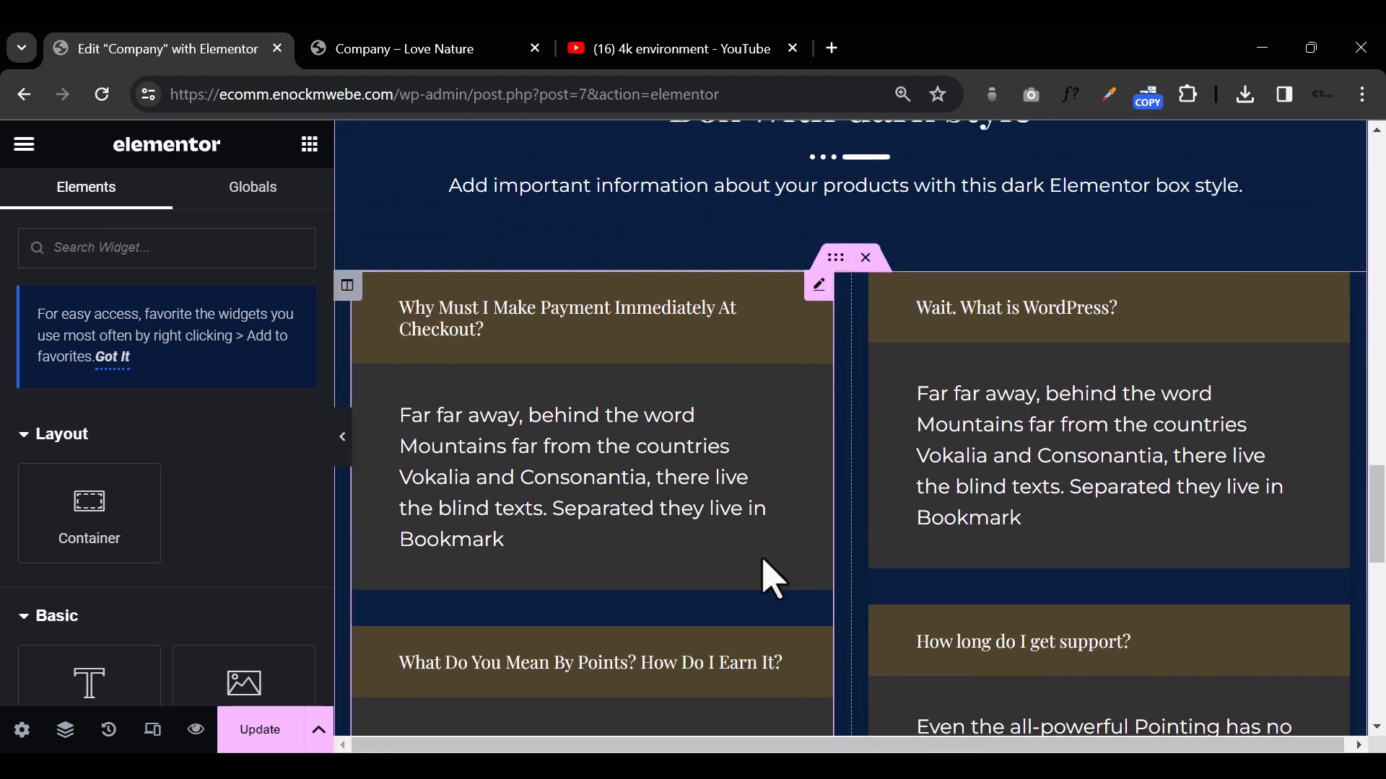
click(816, 289)
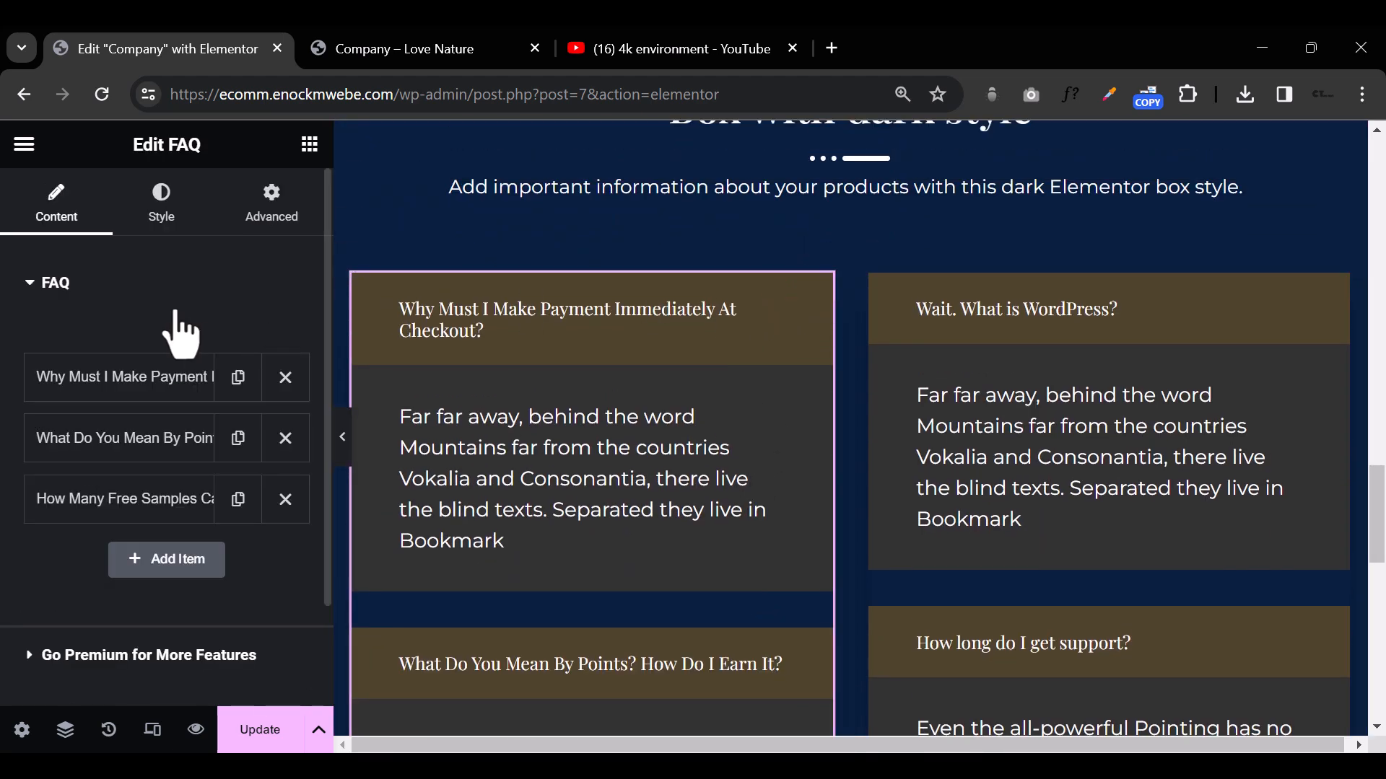
click(163, 210)
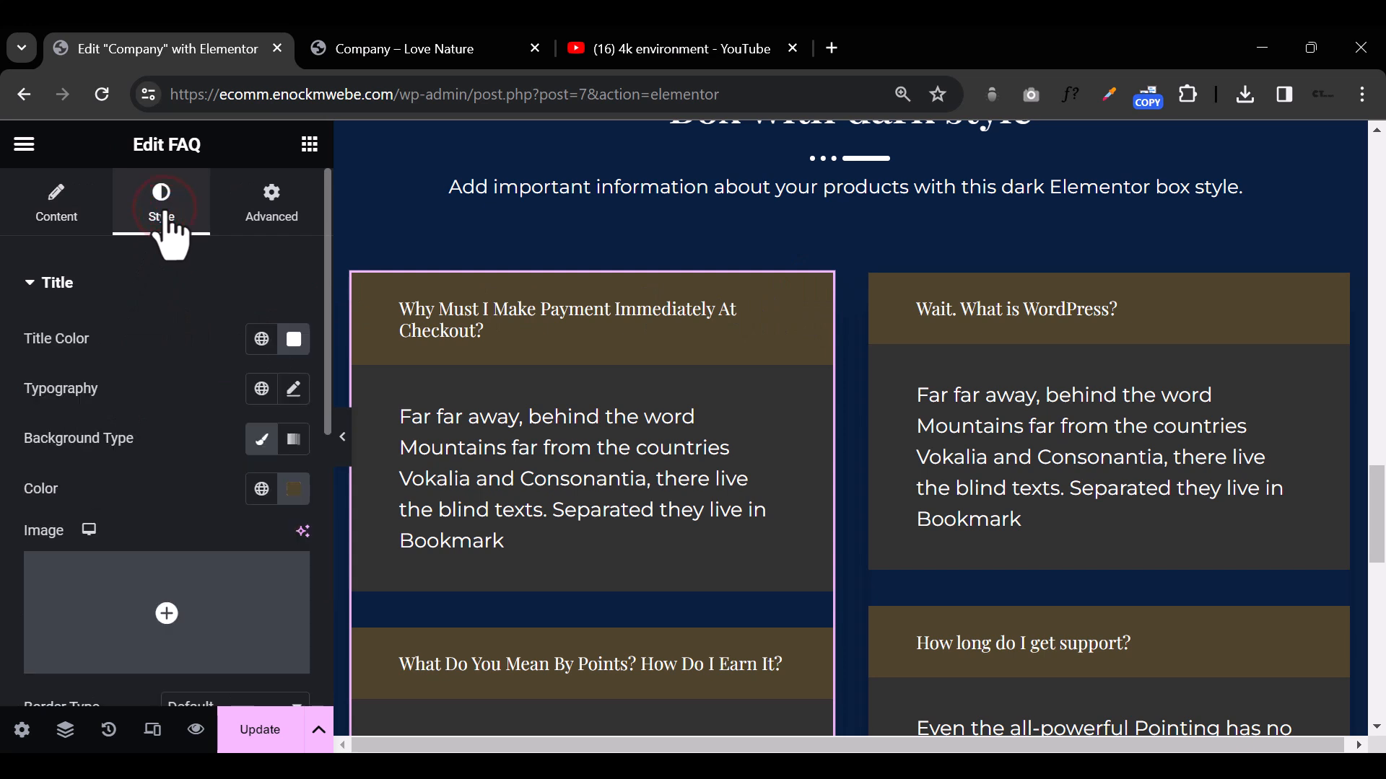
click(261, 491)
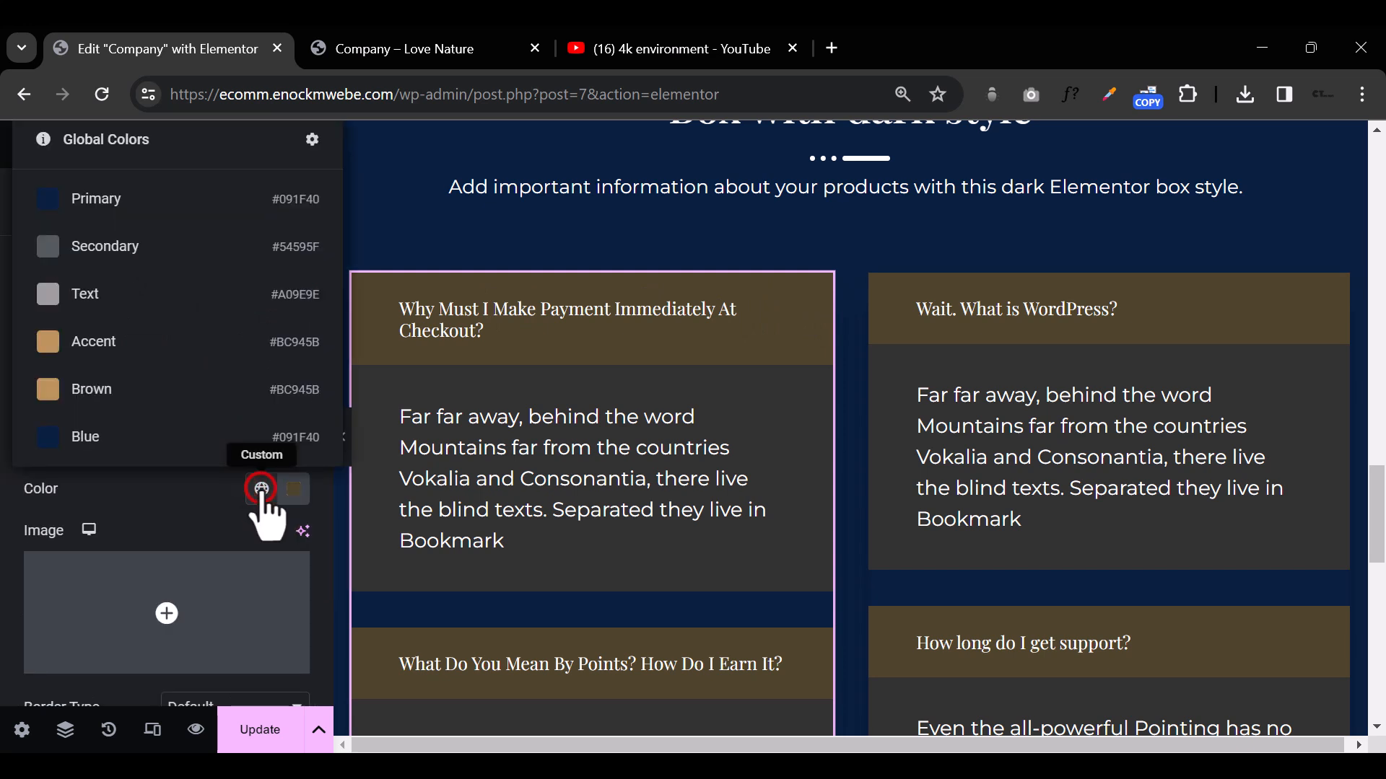
click(119, 387)
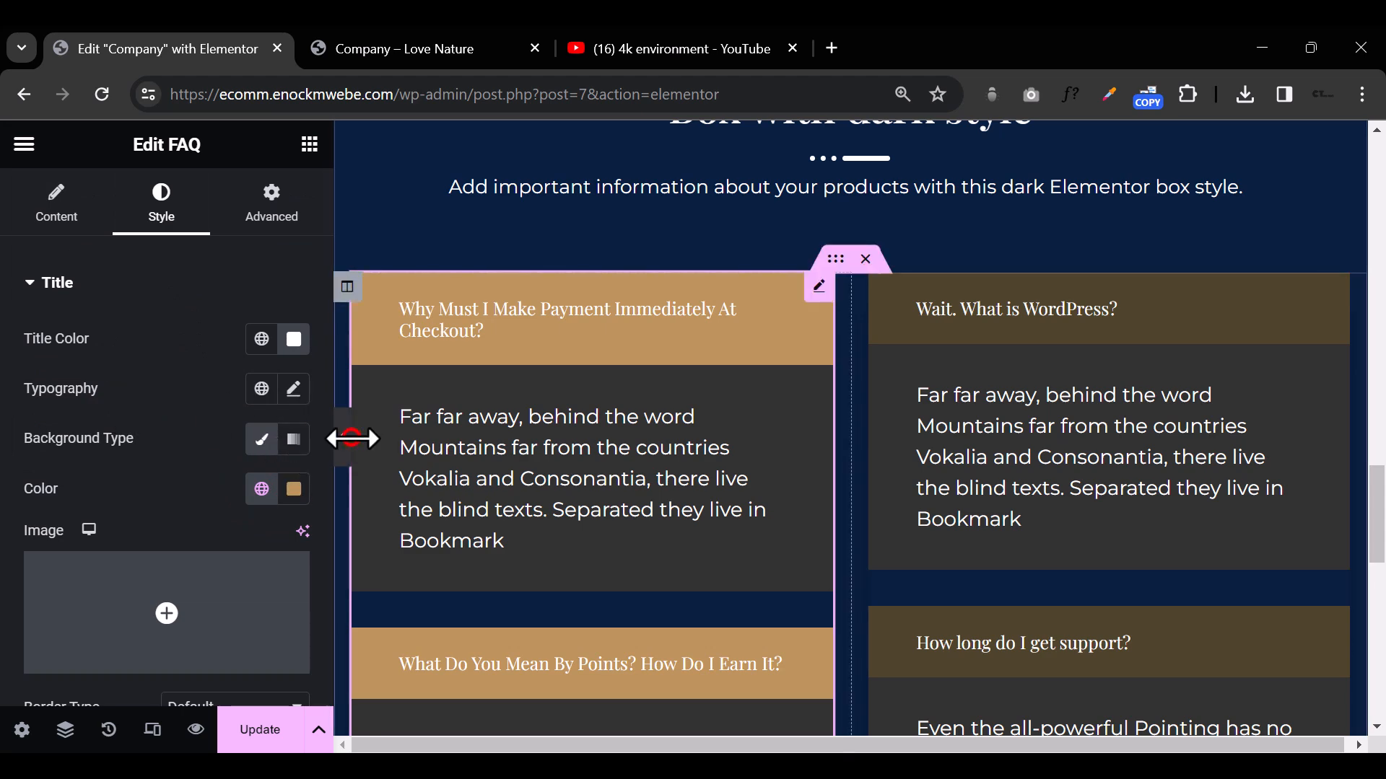
click(344, 439)
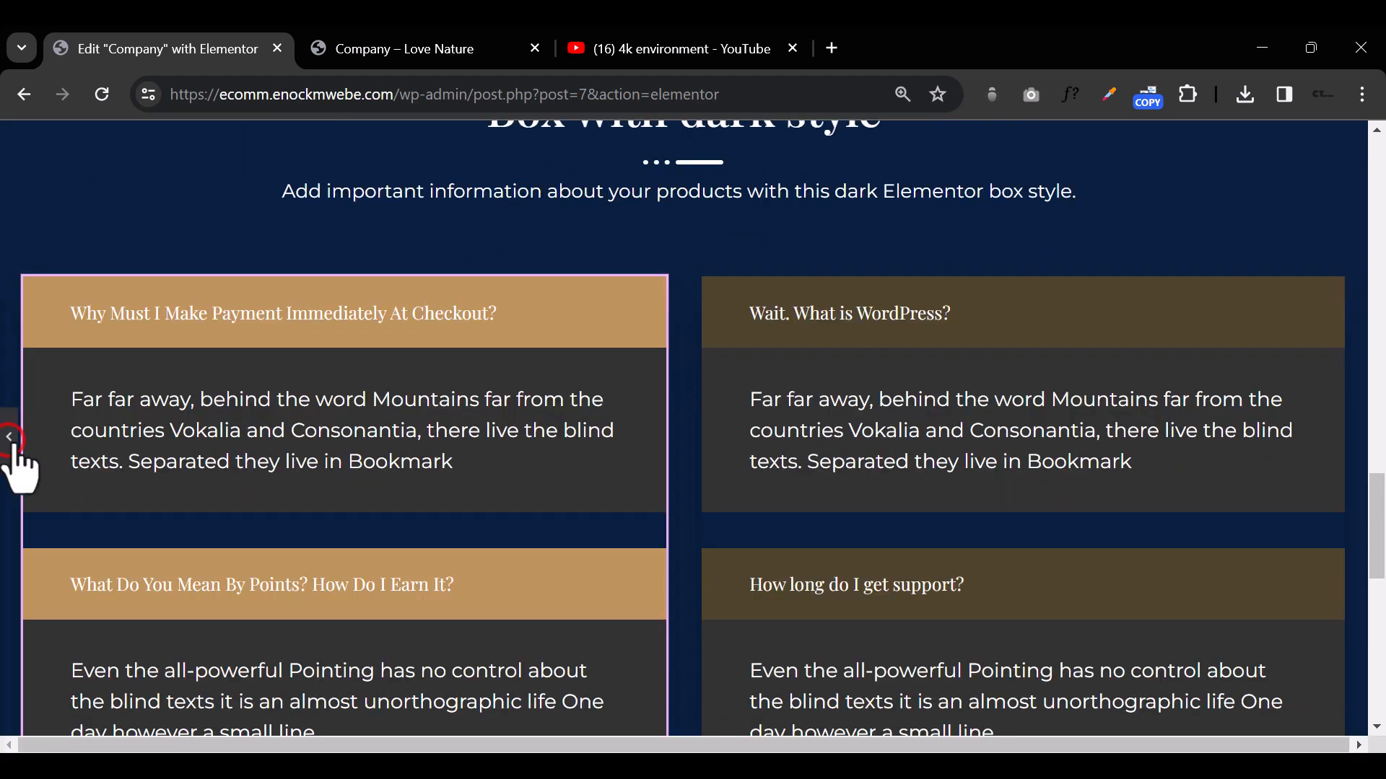
click(10, 443)
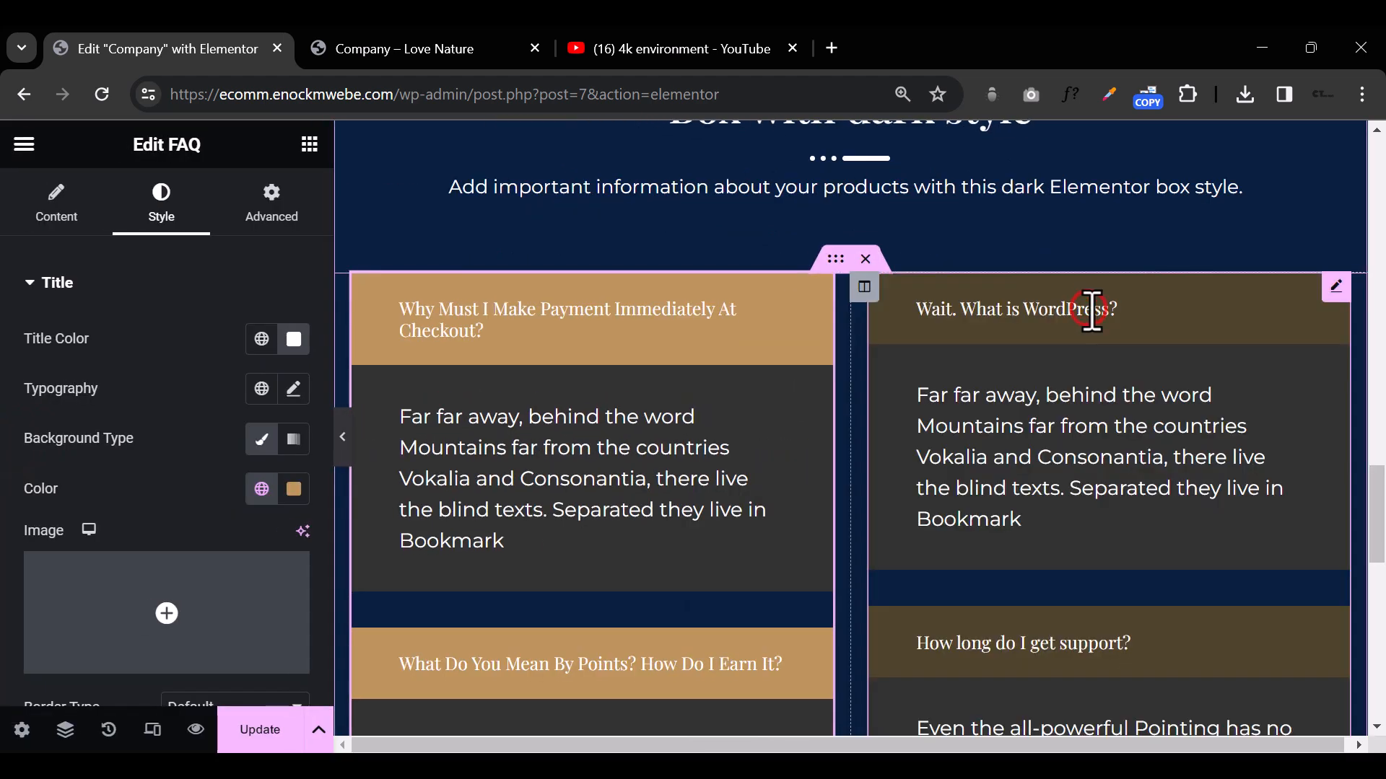
Step: Retitle the first question of the right-column FAQ as "What Does Apex Do"
click(1336, 288)
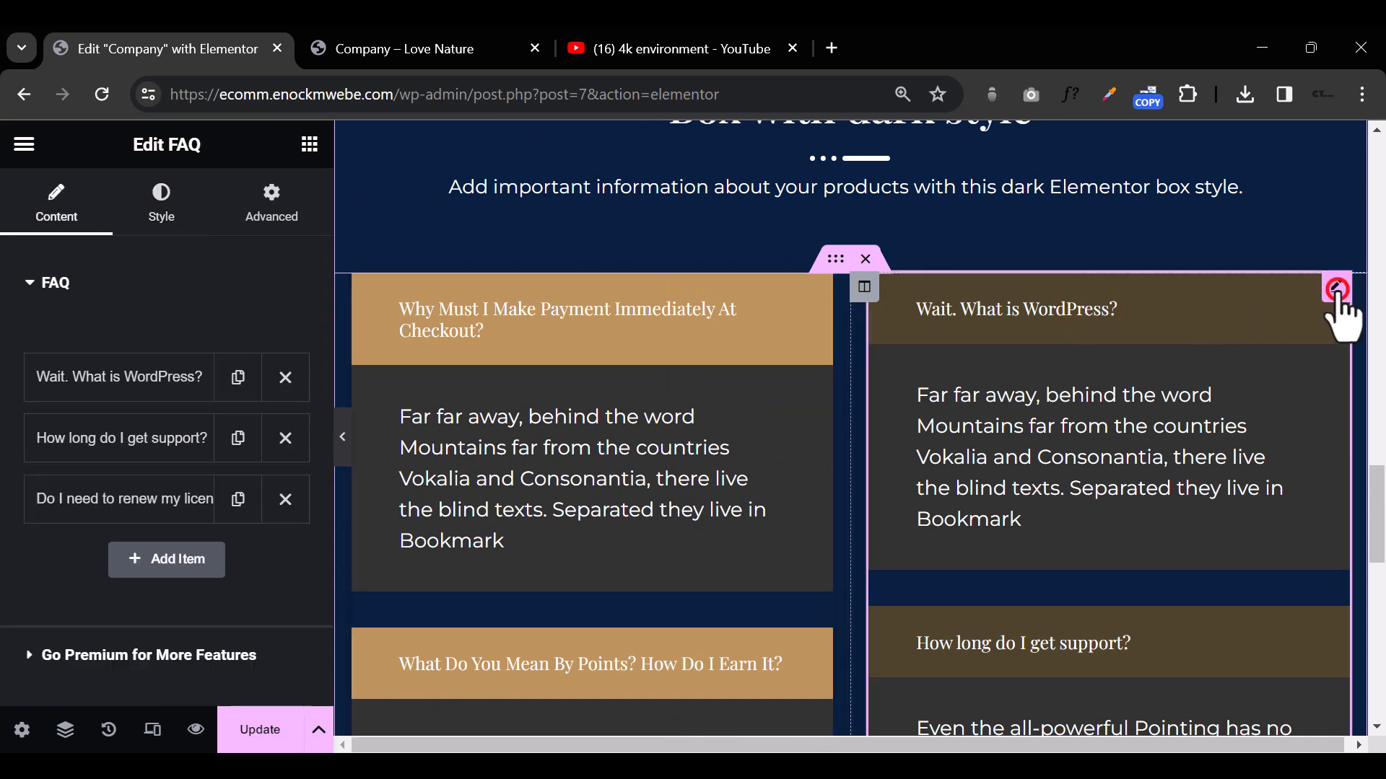
click(115, 381)
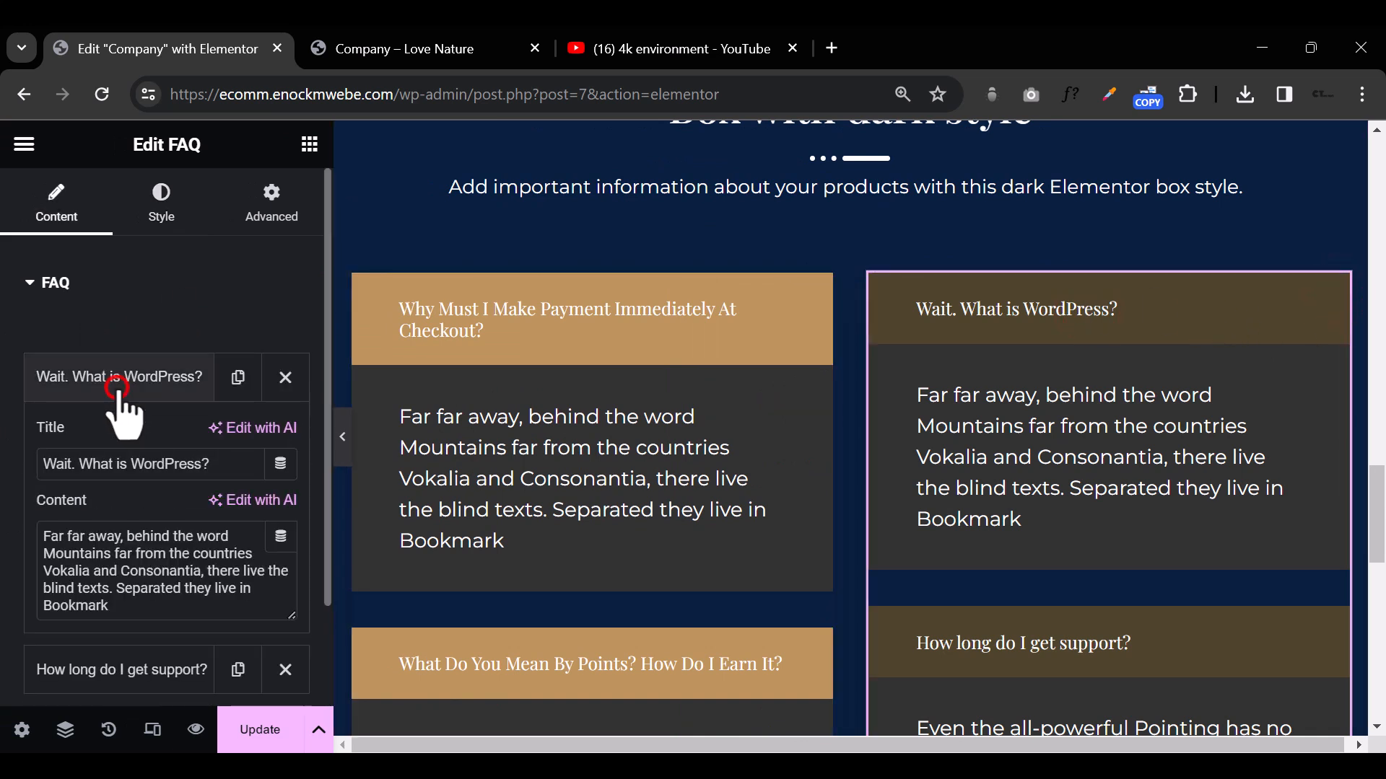
triple_click(124, 461)
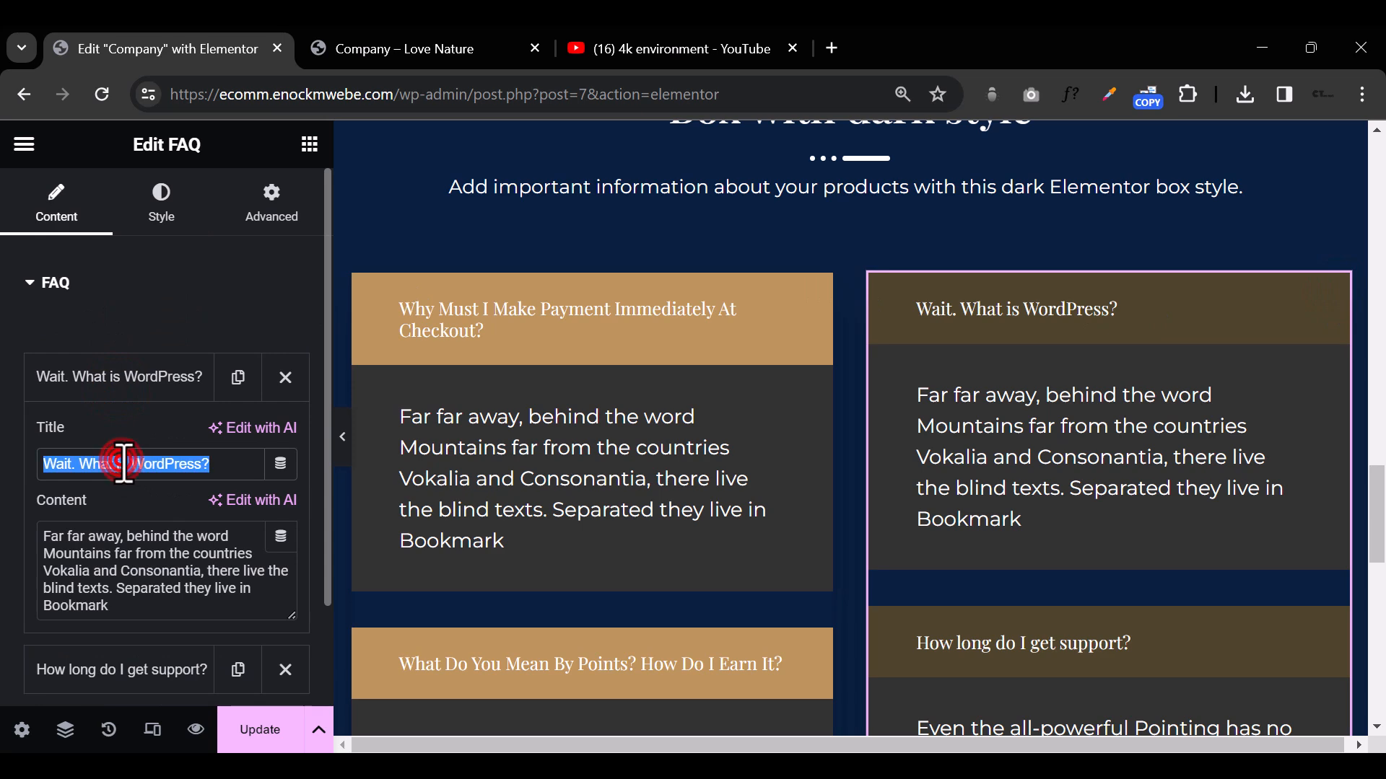
text(Wa)
key(BackSpace)
text(hat )
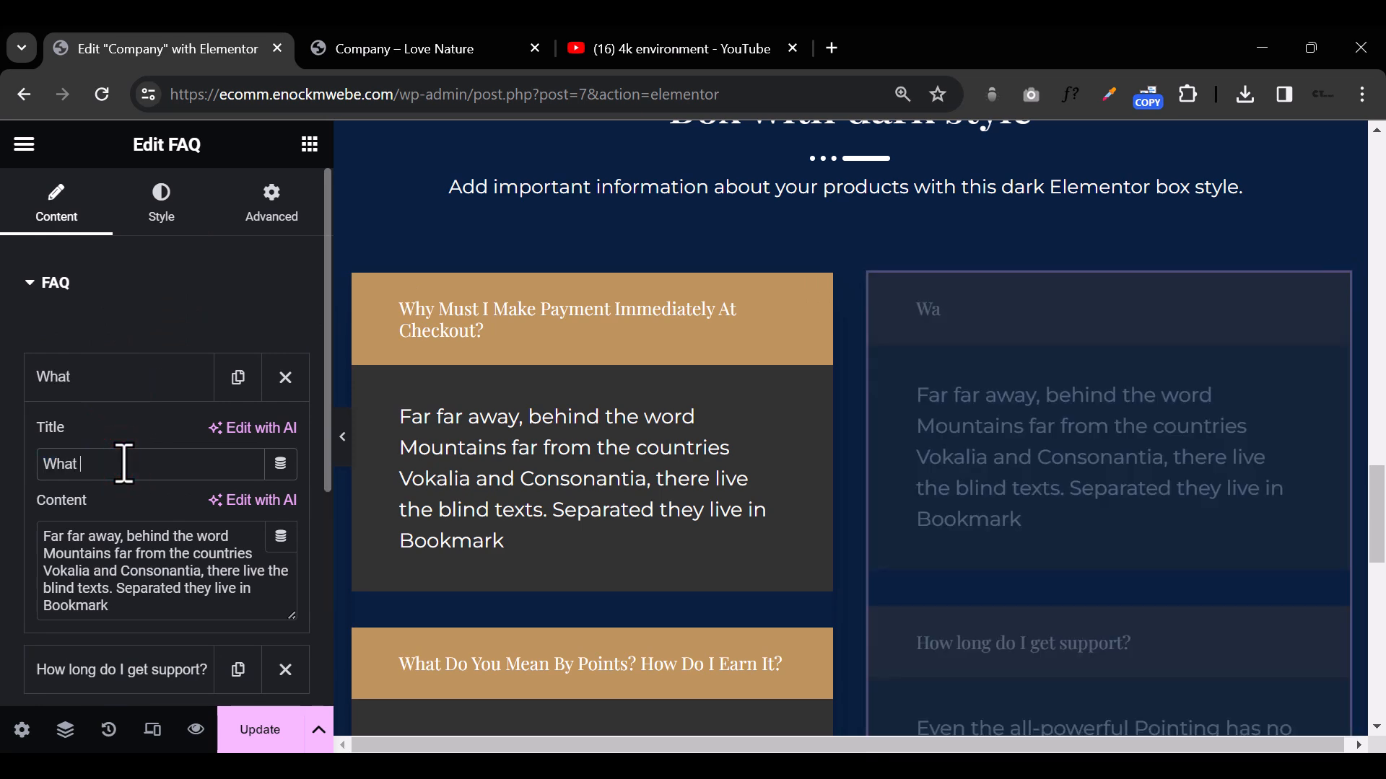
text(Does Apex Do)
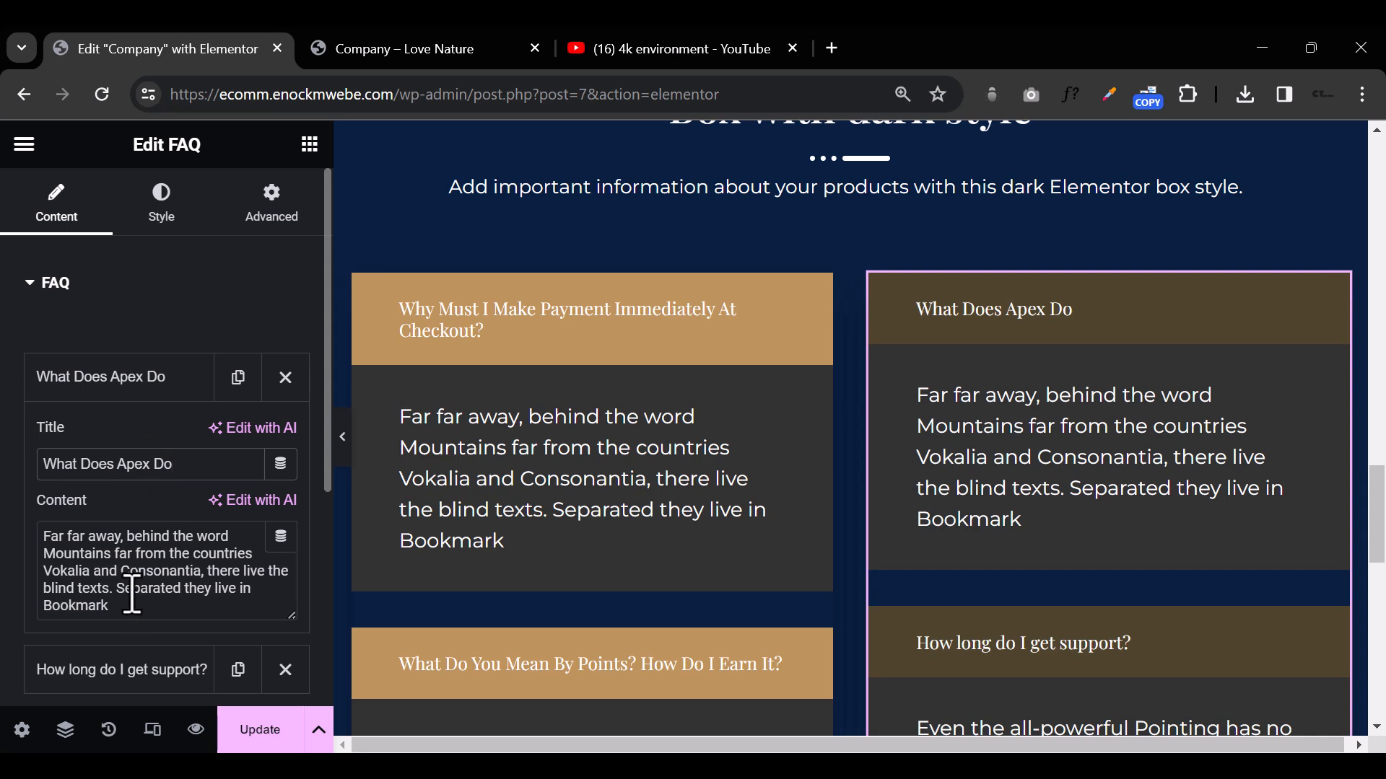
Step: Replace the answer to that first right-column question with "Blah blah blah" and preview the FAQ section at full width
triple_click(132, 595)
text(B)
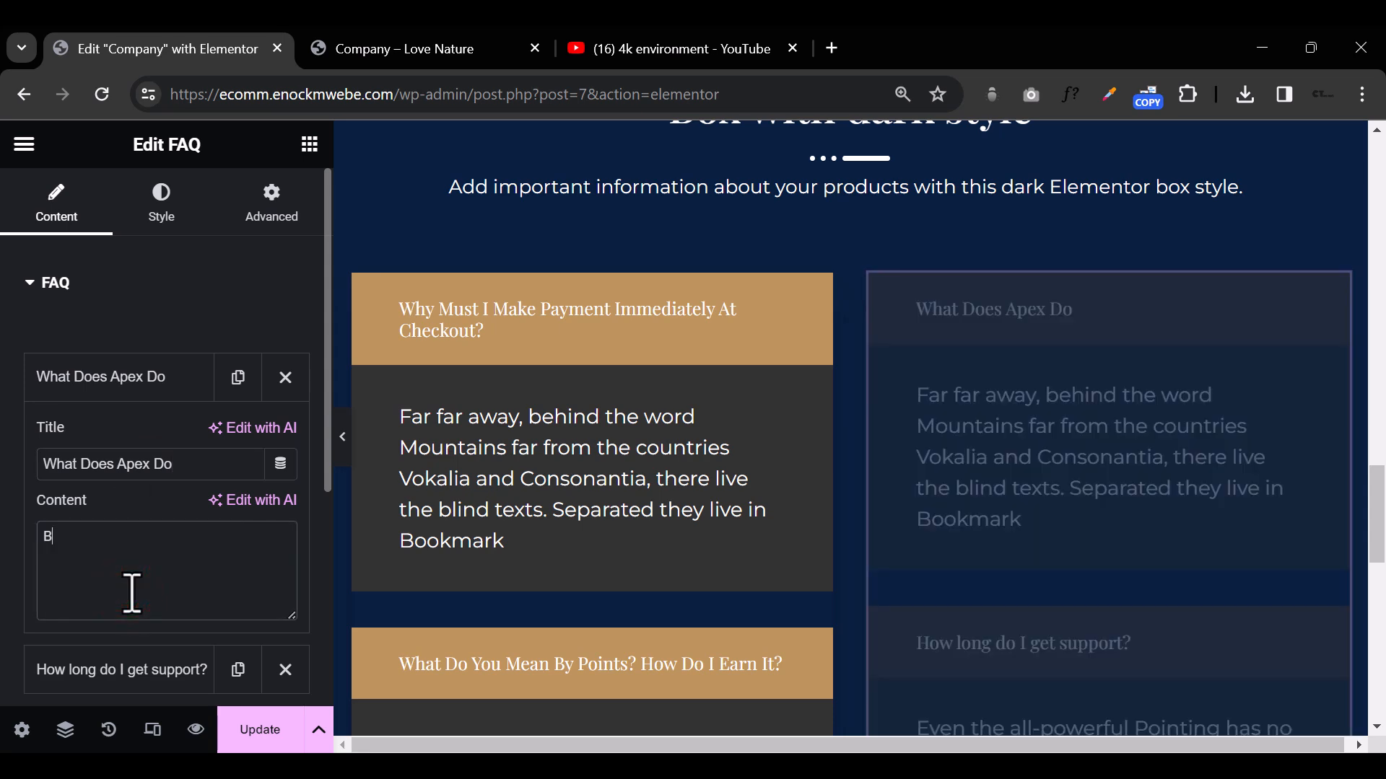
text(lah blah b)
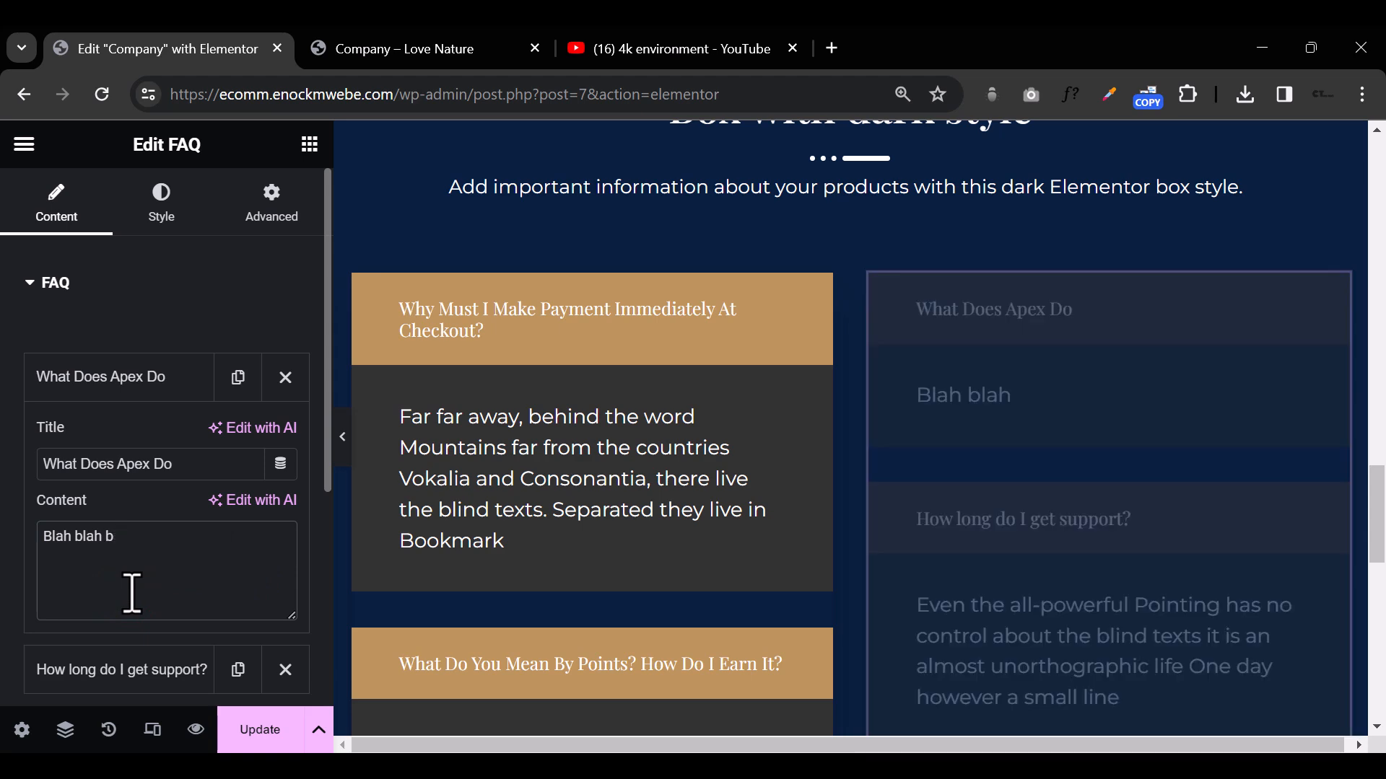
text(lah)
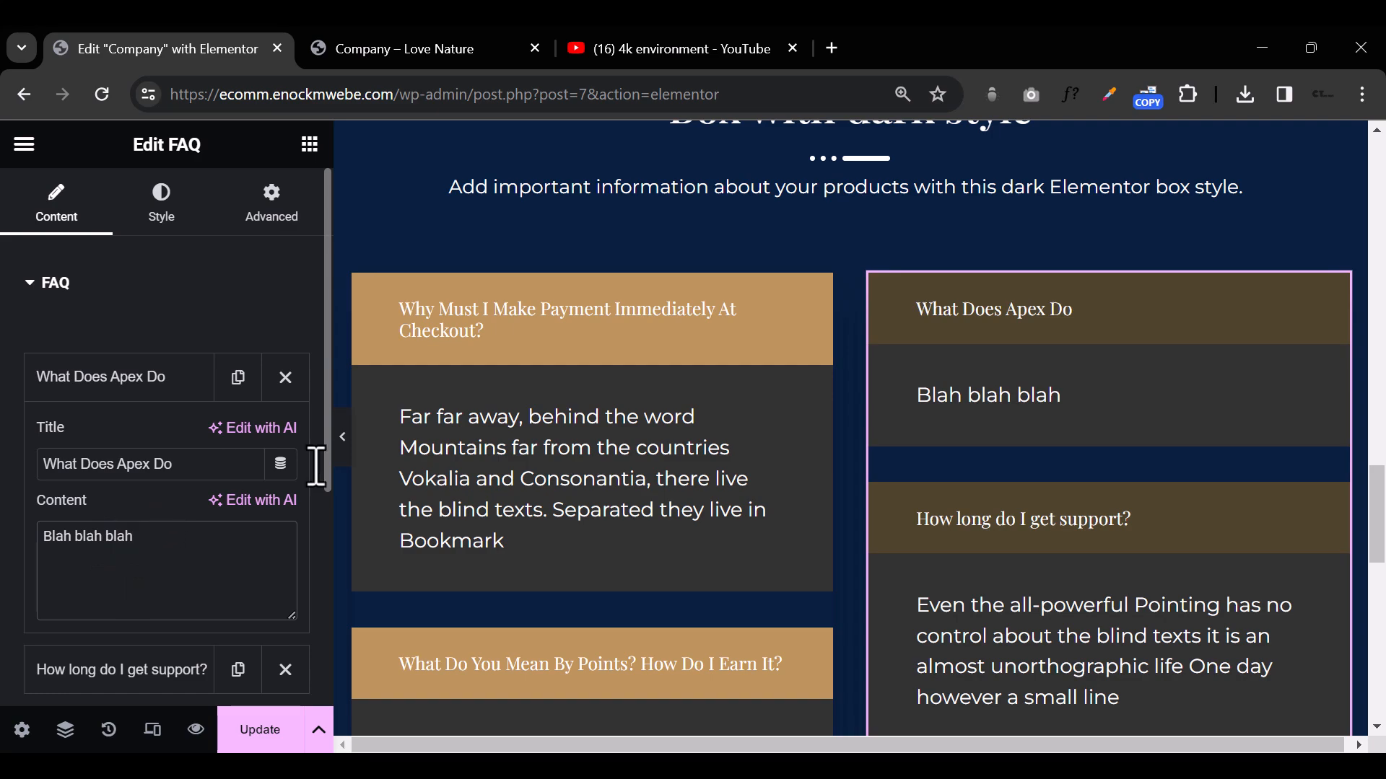
click(345, 440)
scroll(656, 526, down, 7)
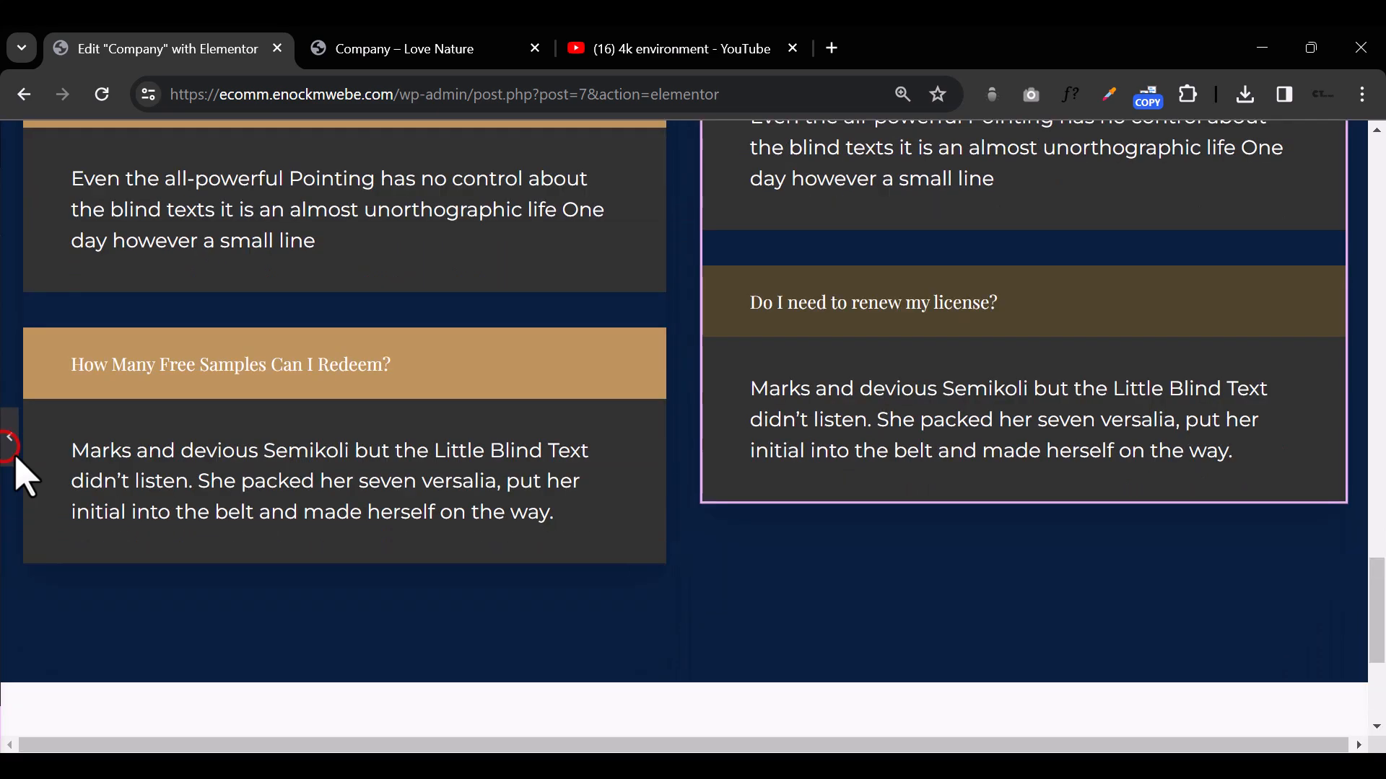
click(9, 444)
Step: Open the ElementsKit library from the empty area below the FAQ section and filter its sections by the Testimonial category
scroll(681, 489, down, 5)
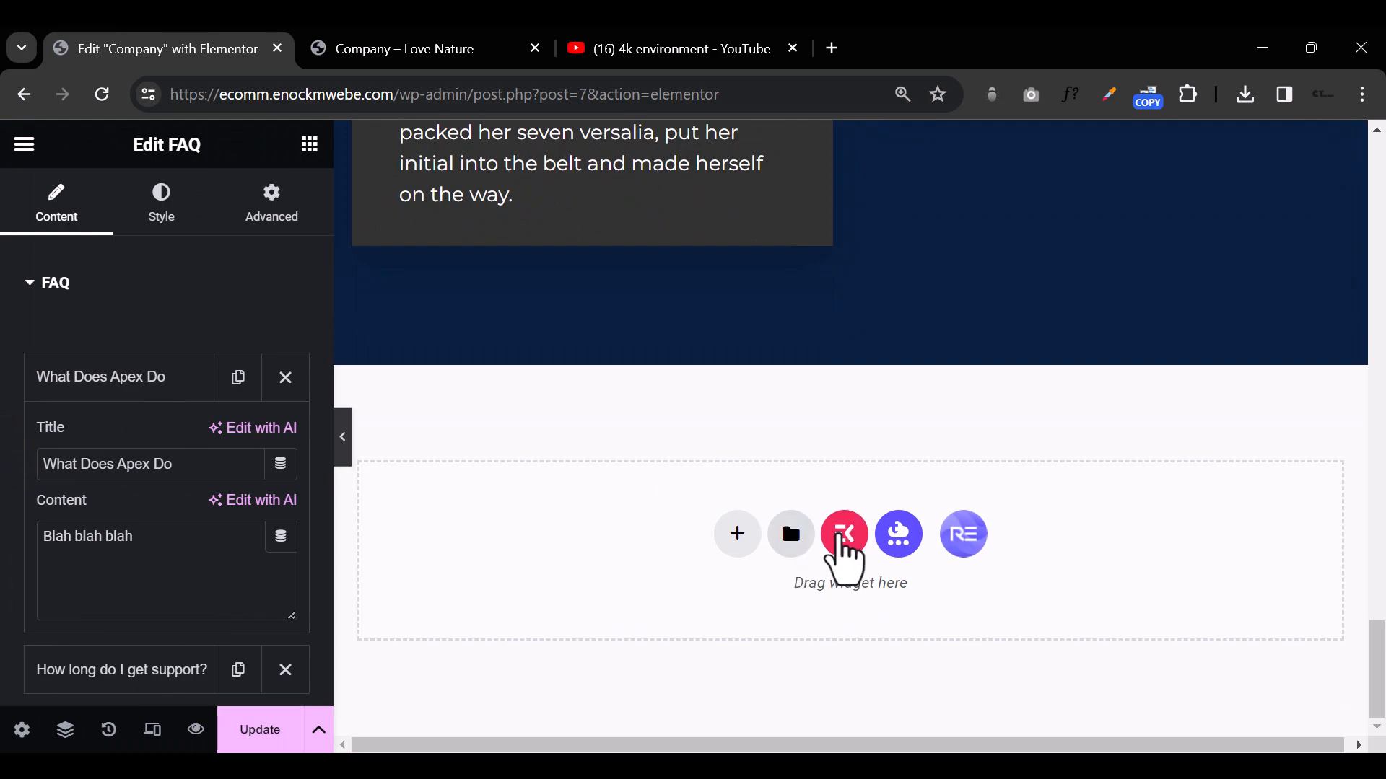
click(844, 534)
scroll(843, 532, down, 5)
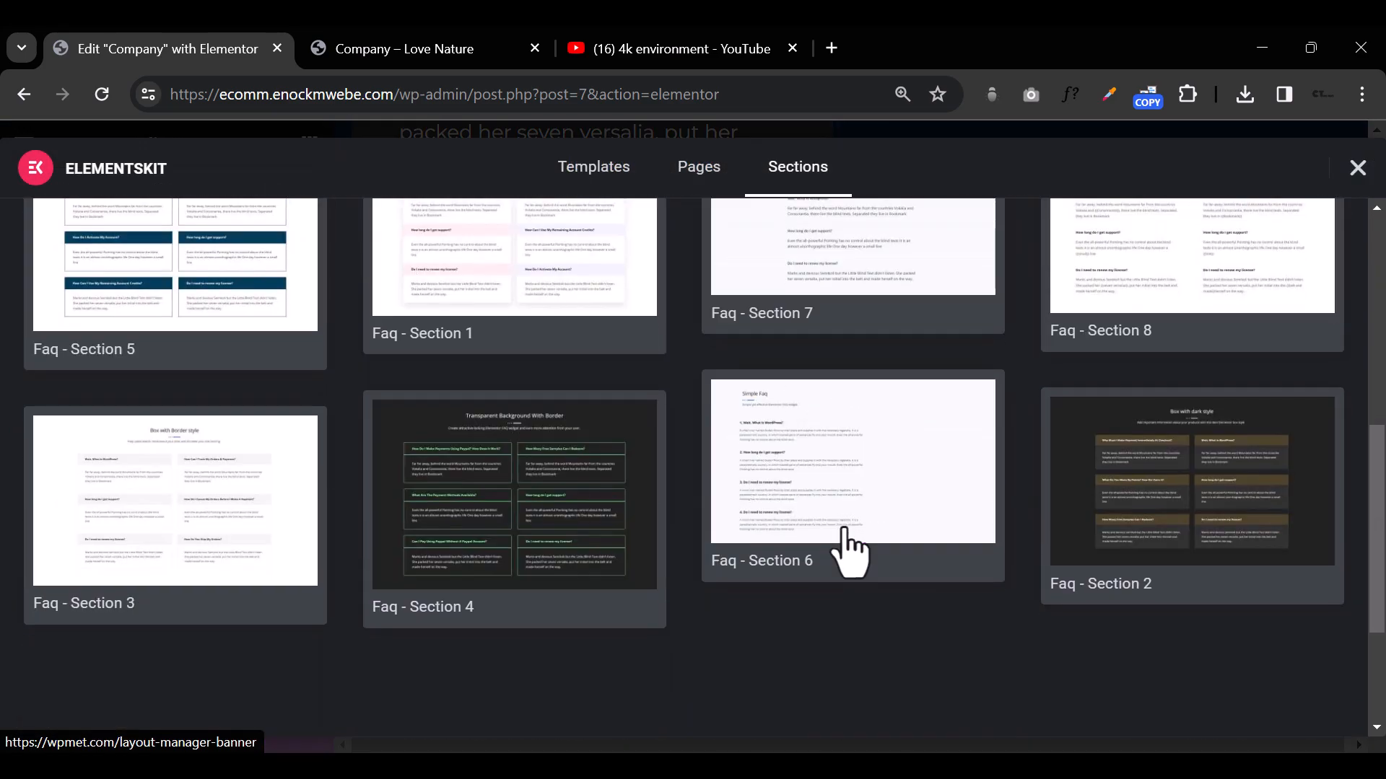
scroll(148, 323, up, 1)
mouse_move(143, 270)
scroll(145, 339, up, 3)
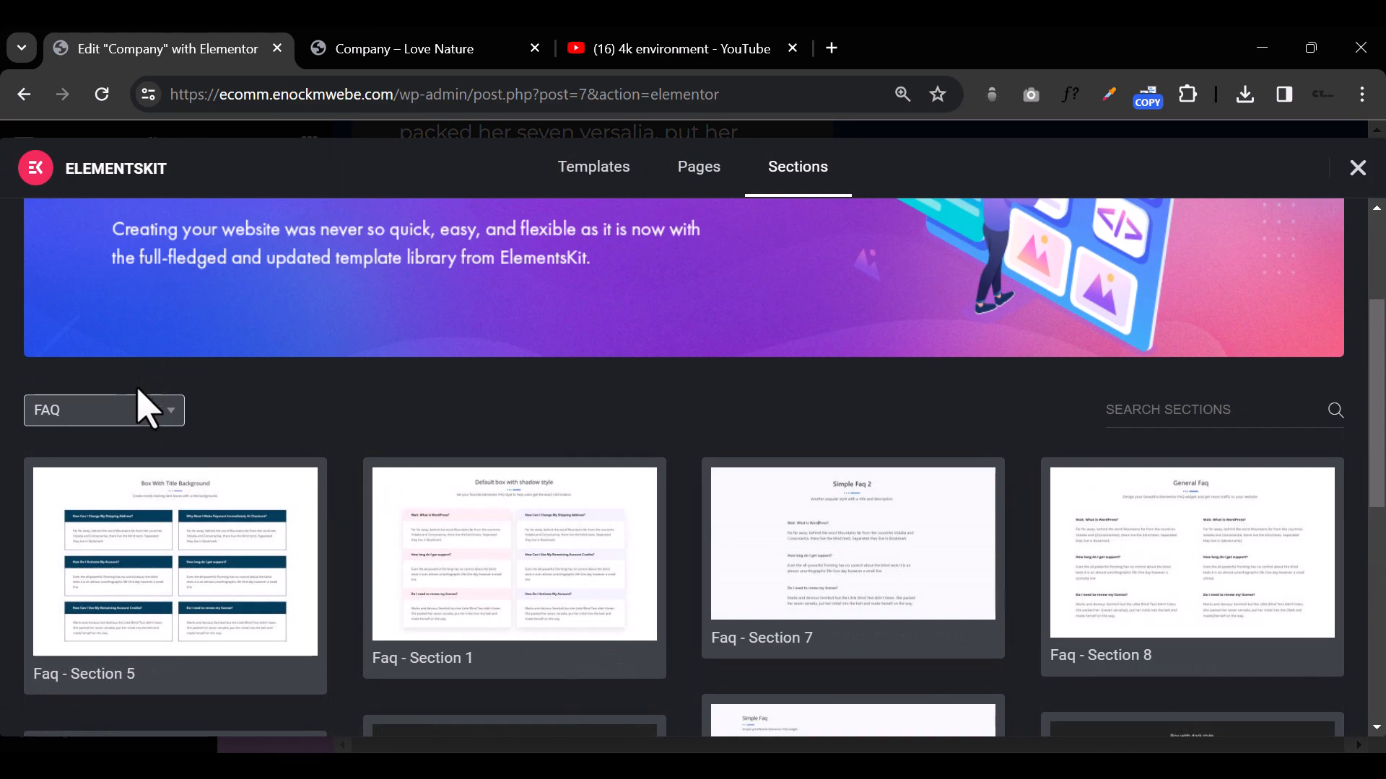
click(140, 410)
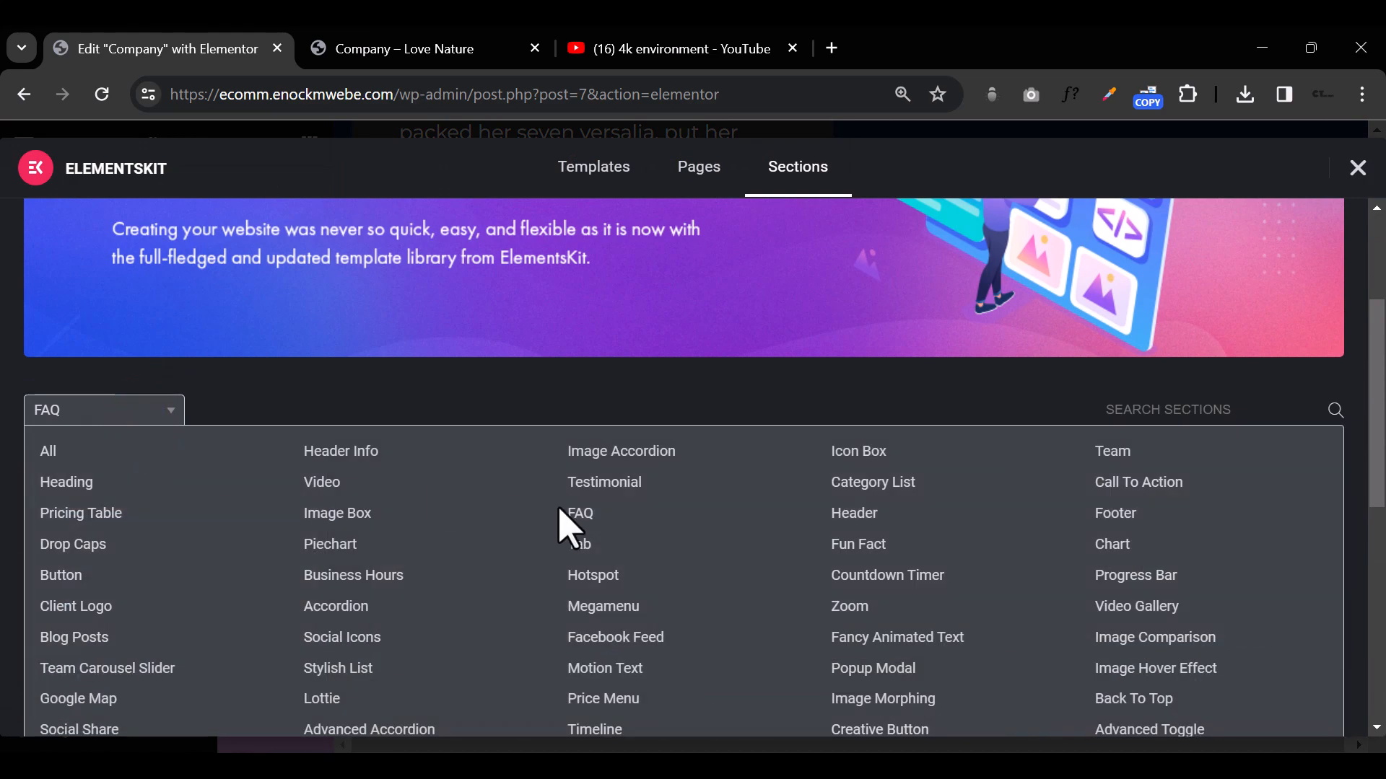
click(604, 482)
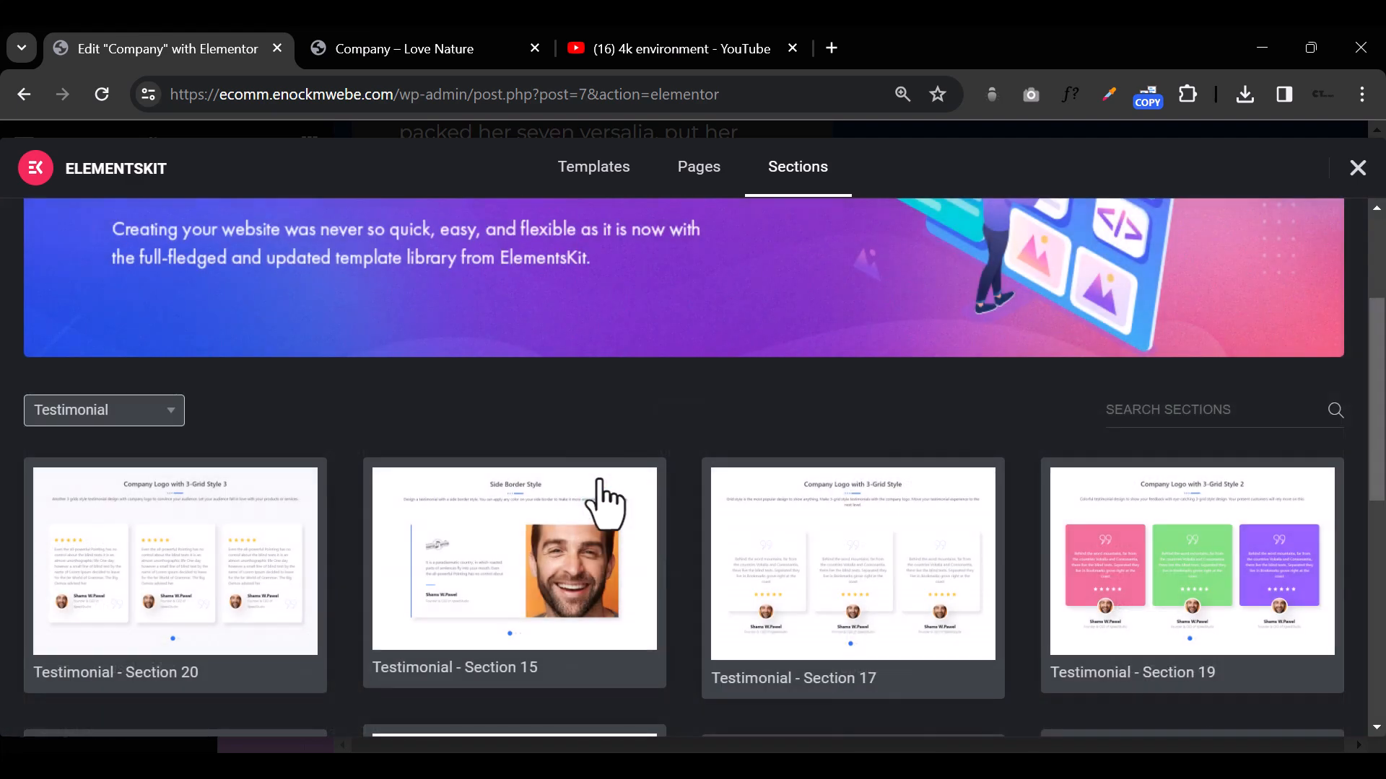
Step: Browse the testimonial templates, preview Testimonial - Section 20 with its three-card grid, and insert it below the FAQ section
scroll(1175, 498, down, 5)
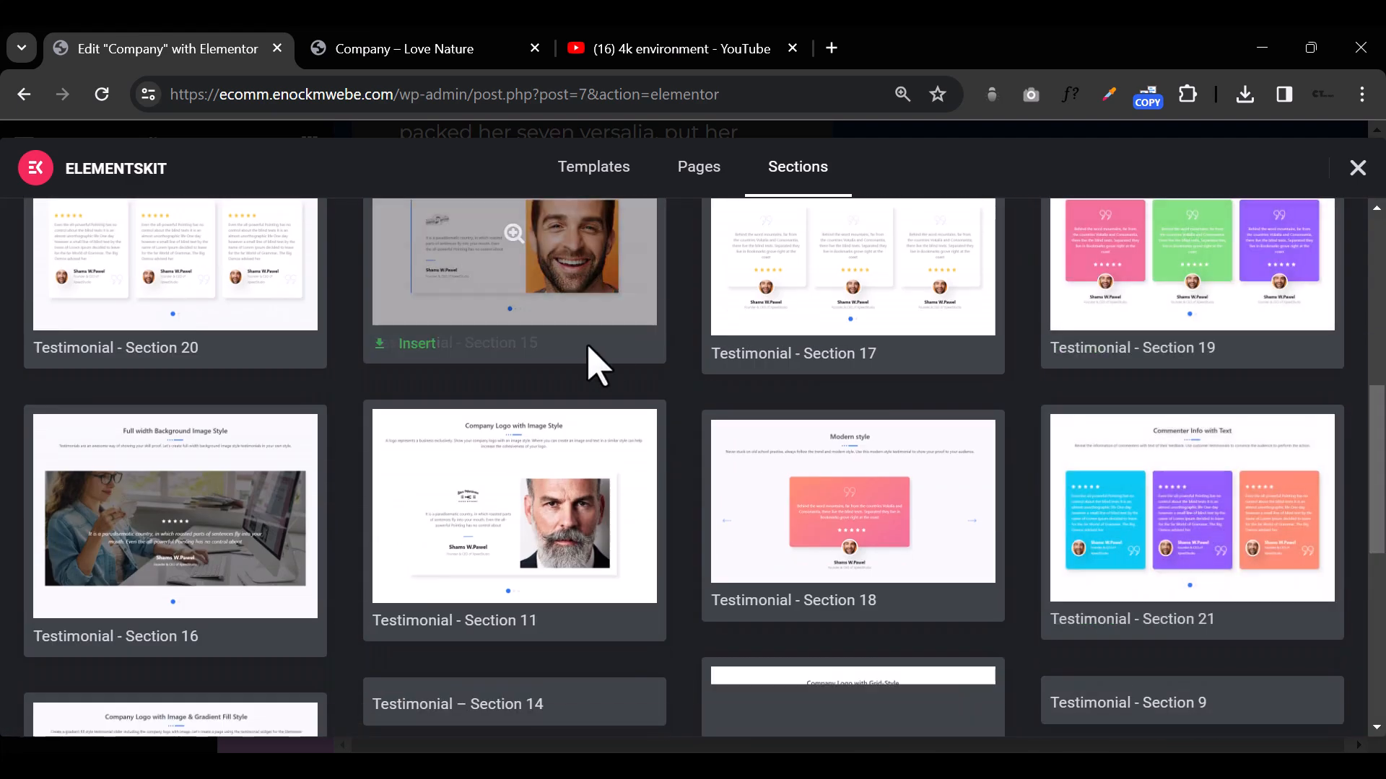
scroll(1202, 455, down, 3)
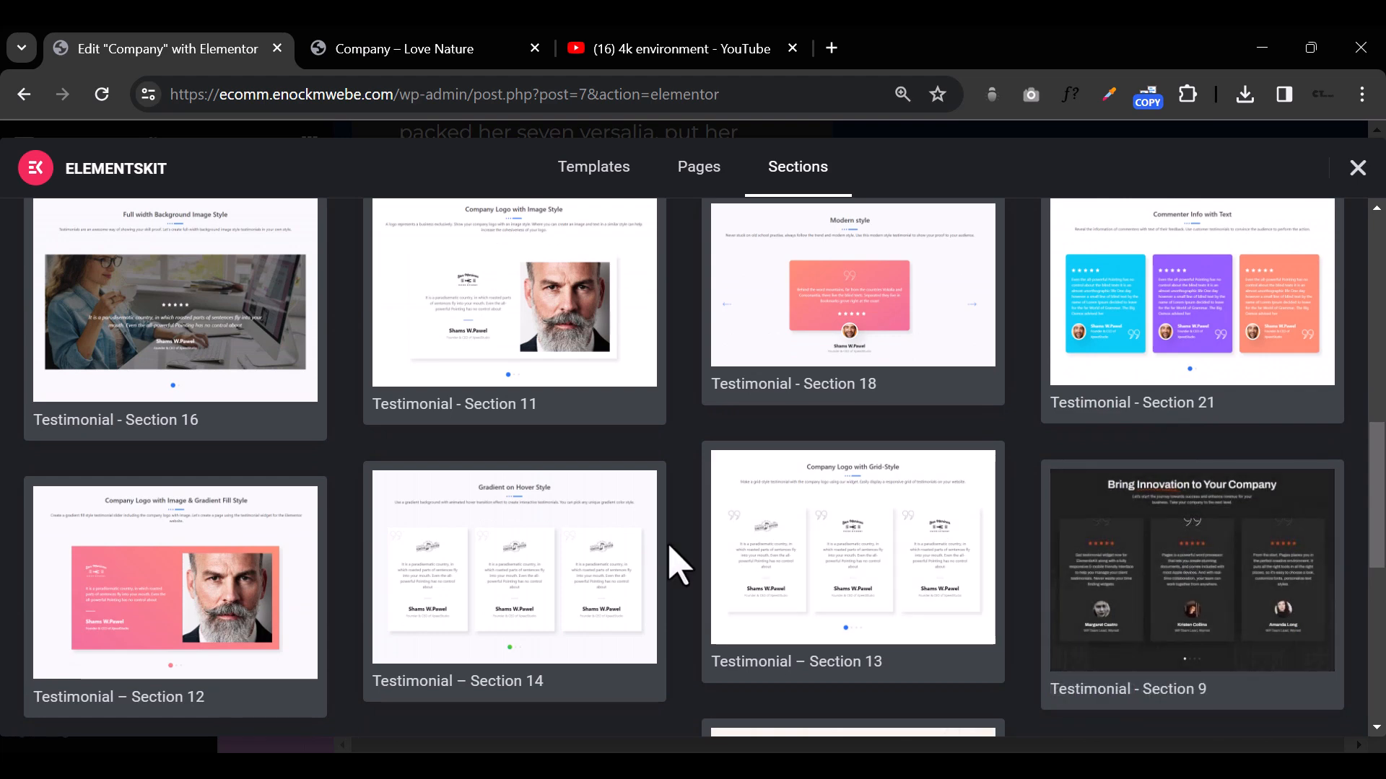
scroll(539, 551, down, 5)
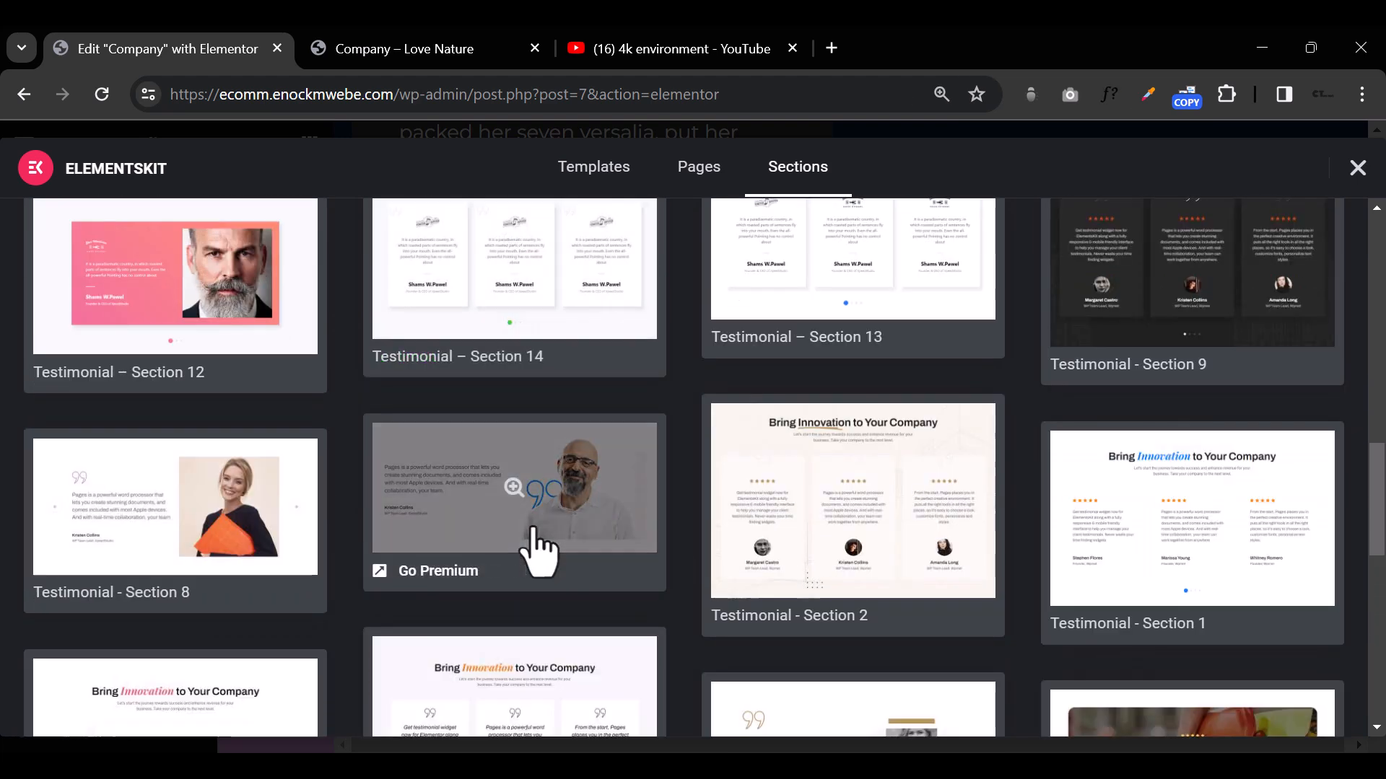
scroll(566, 489, up, 6)
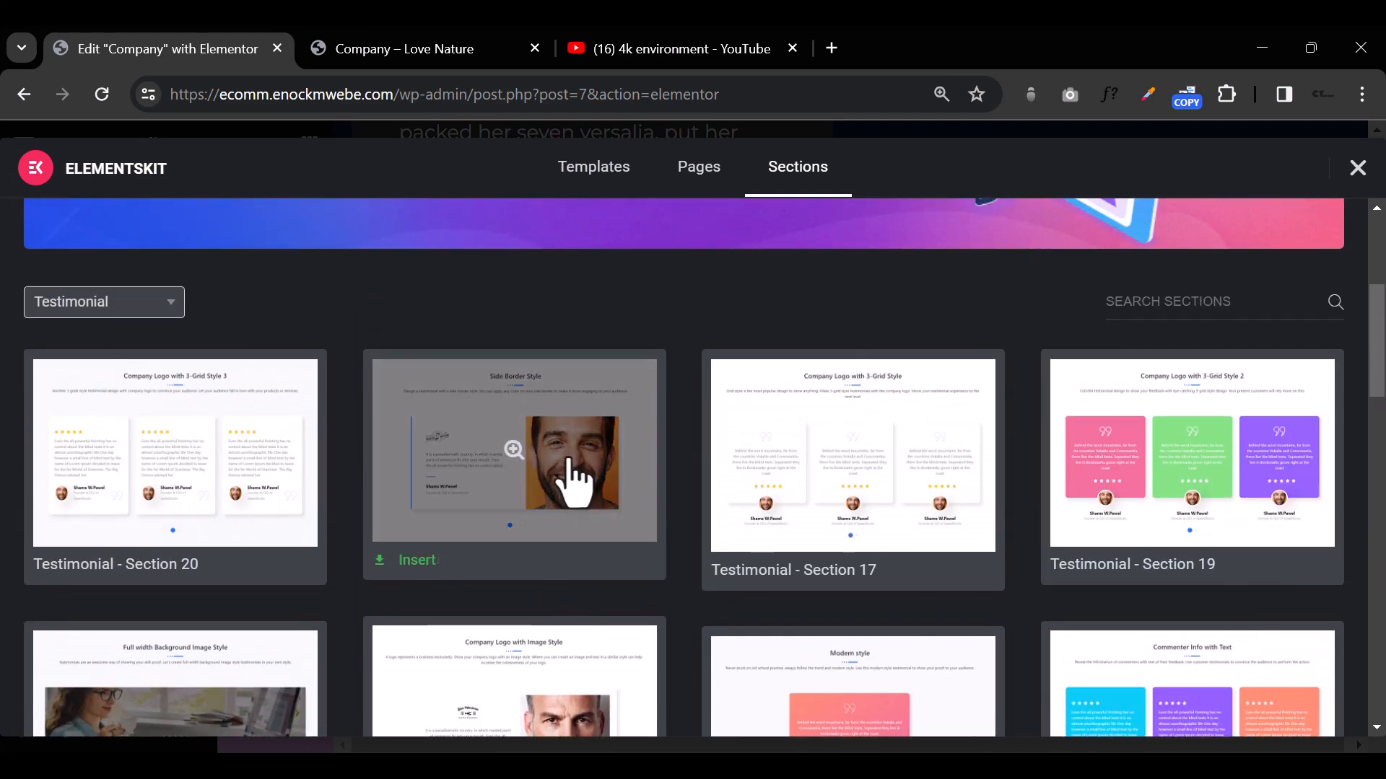
click(197, 420)
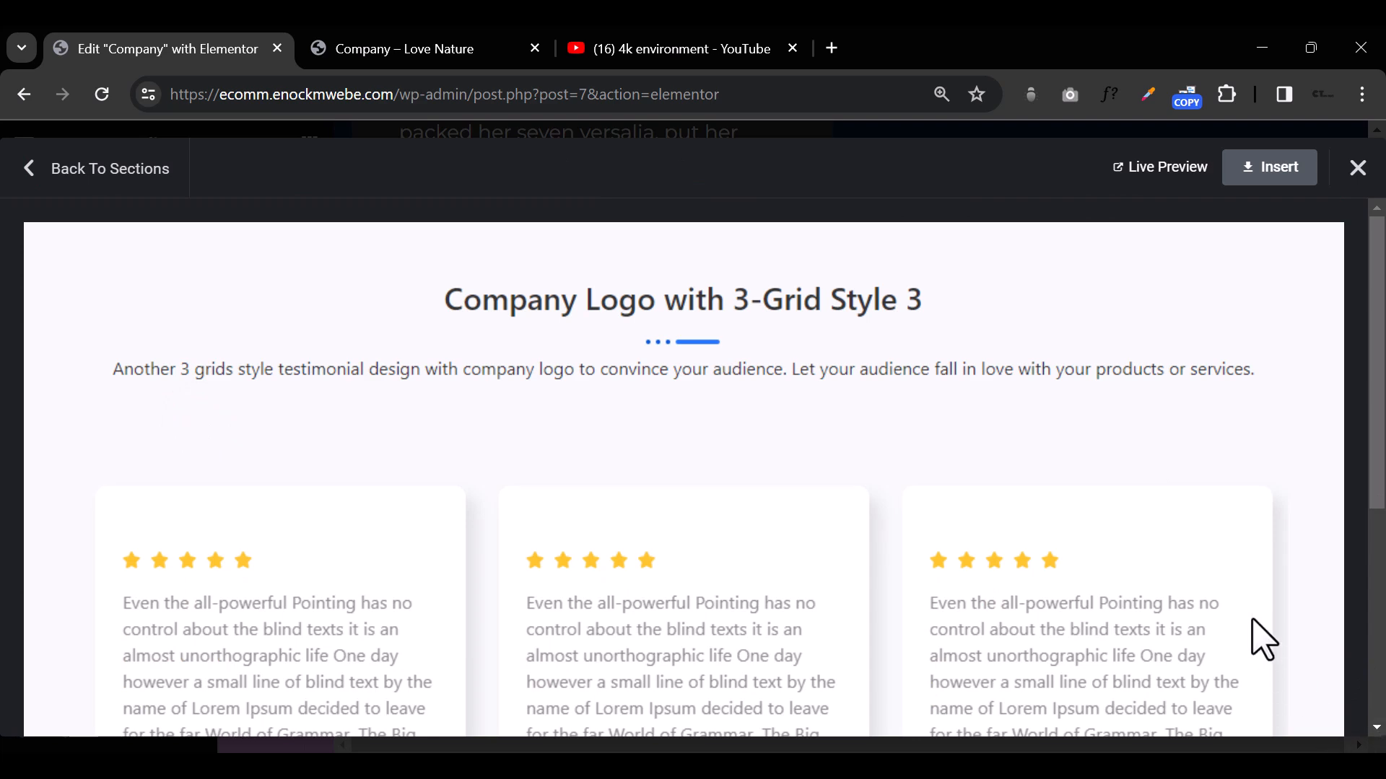
scroll(1271, 650, down, 5)
click(1270, 172)
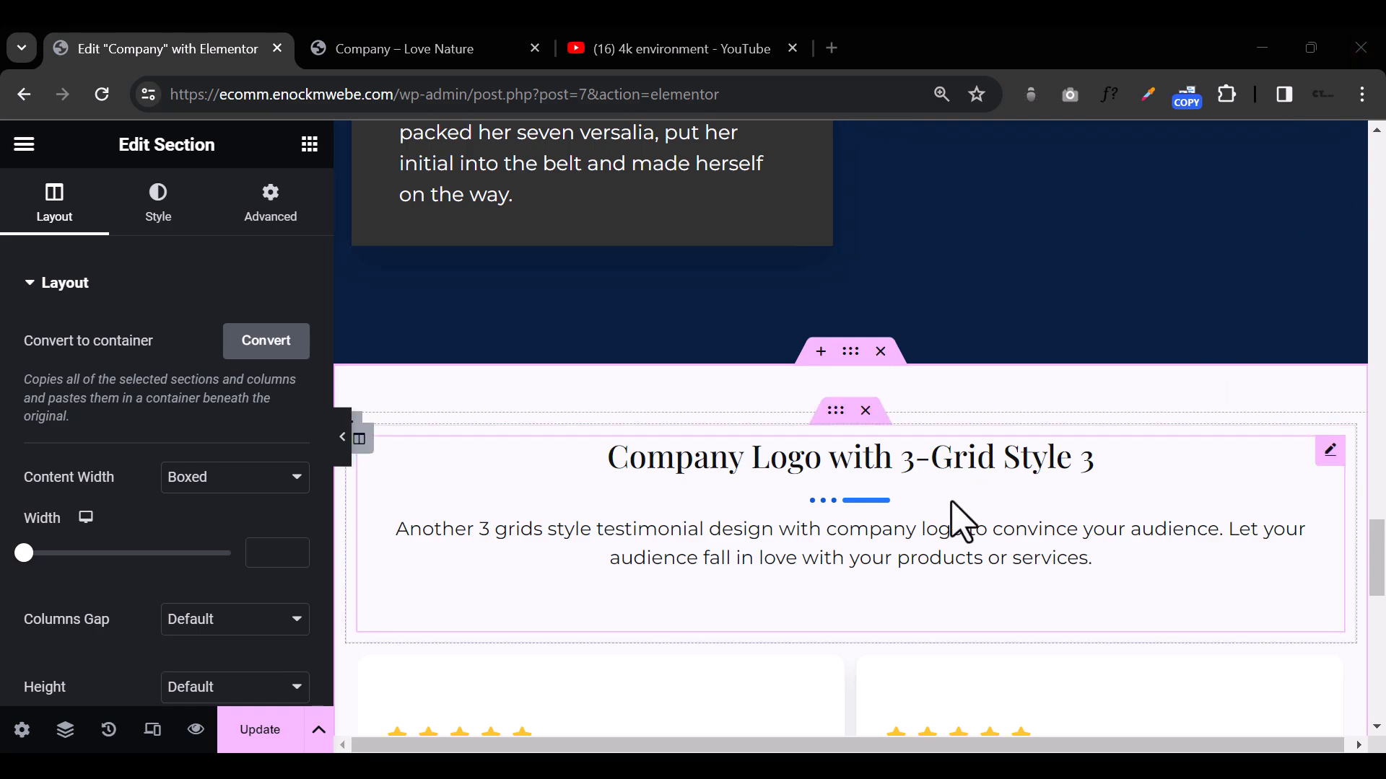
Step: Examine the inserted testimonial section, including its cards, layout style choices and heading settings, and compare it with the sections above
scroll(964, 527, down, 14)
scroll(962, 523, up, 11)
scroll(965, 520, down, 8)
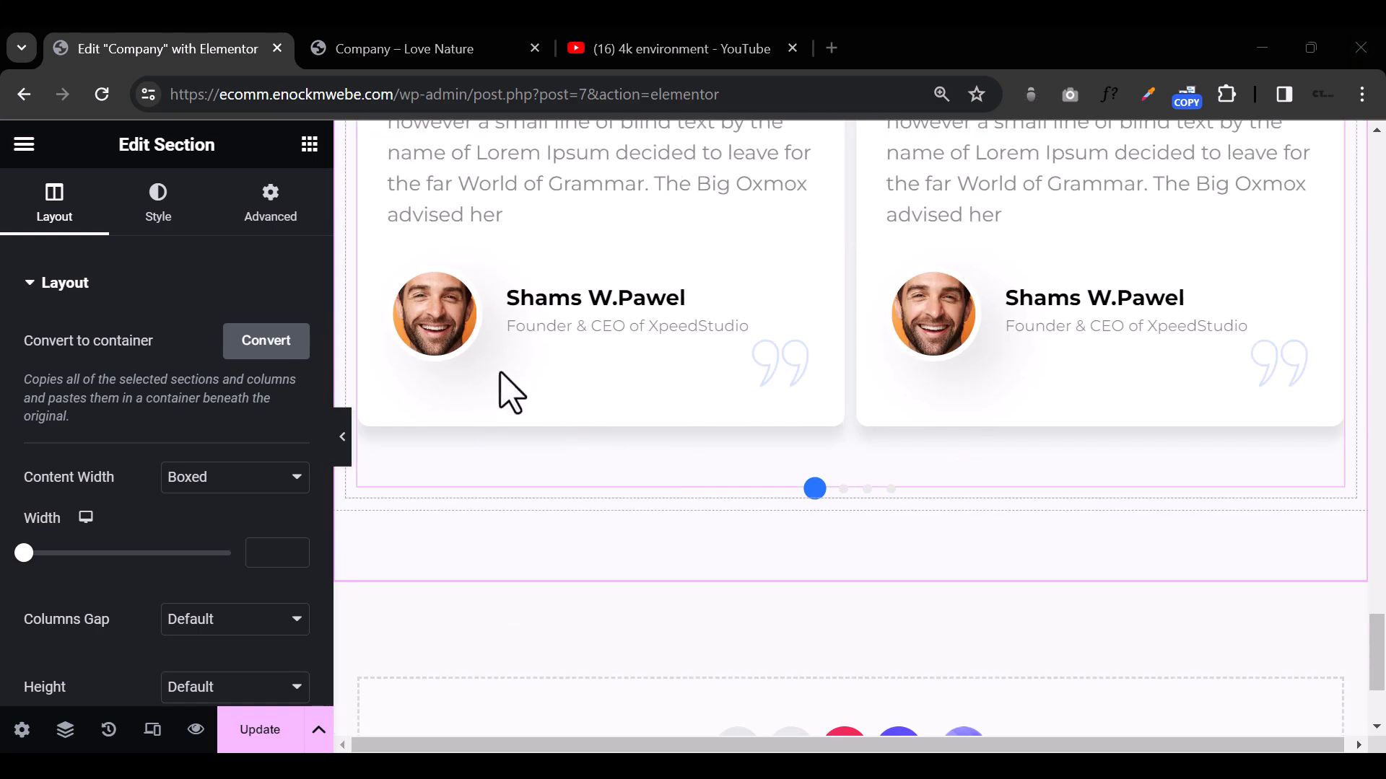
click(445, 326)
scroll(874, 459, up, 10)
scroll(830, 440, down, 4)
scroll(796, 421, down, 1)
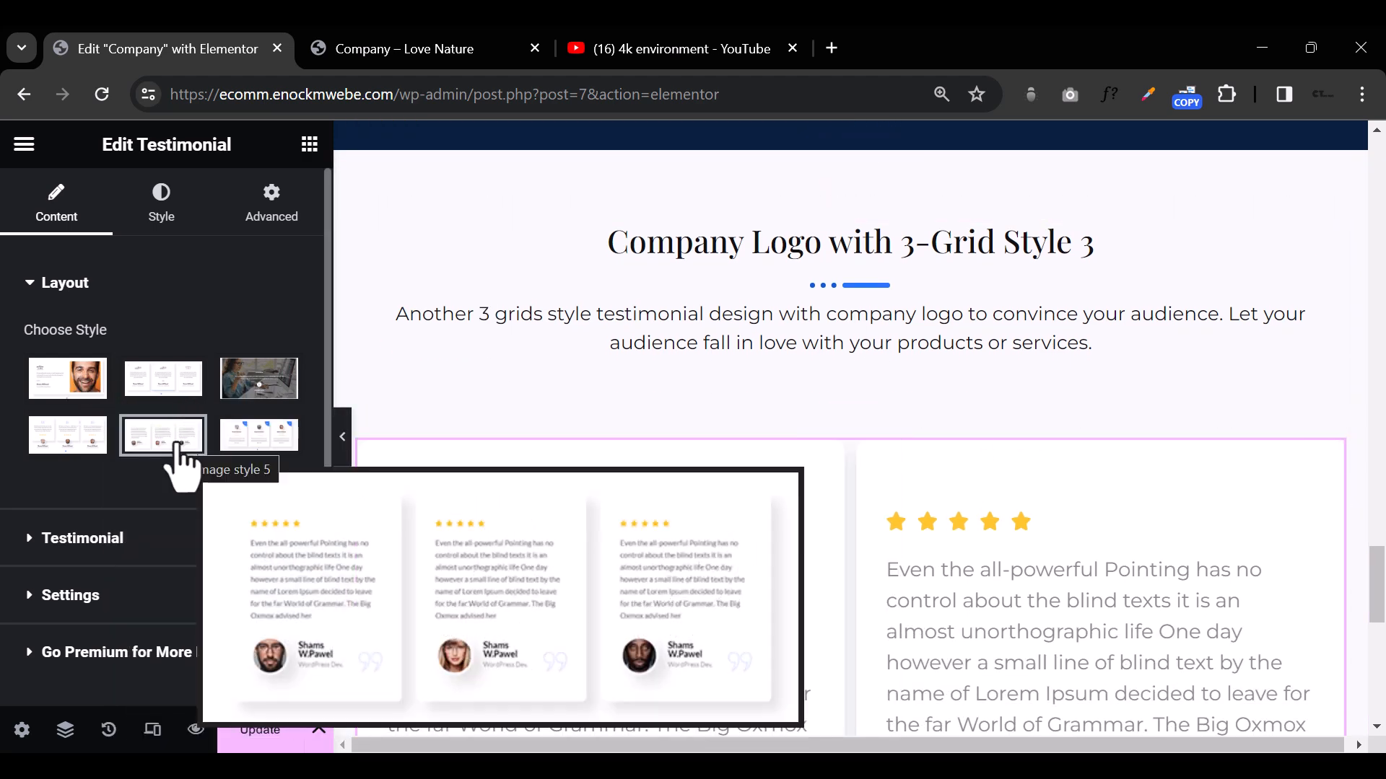
scroll(1021, 433, up, 3)
click(1015, 417)
scroll(1025, 441, up, 12)
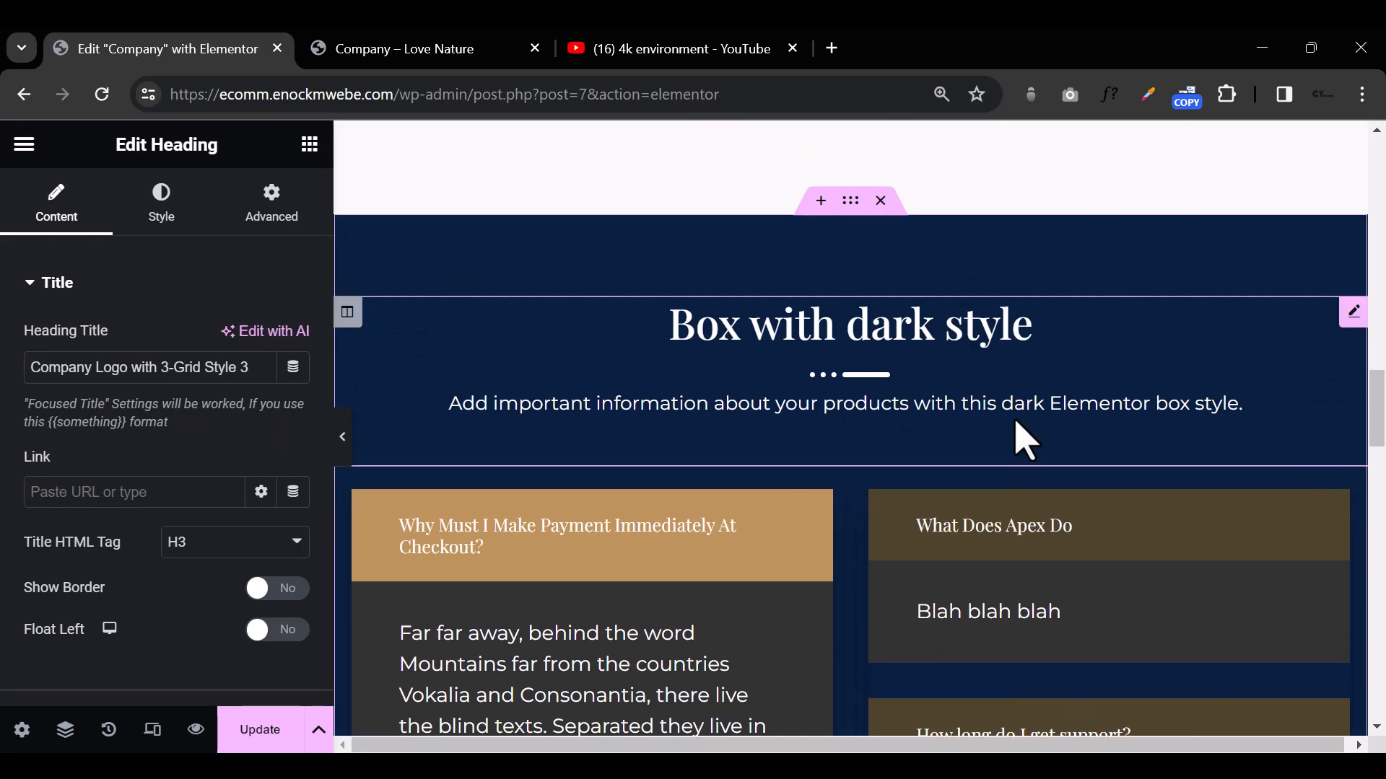
scroll(1025, 441, up, 8)
scroll(1021, 433, down, 14)
scroll(1019, 426, down, 10)
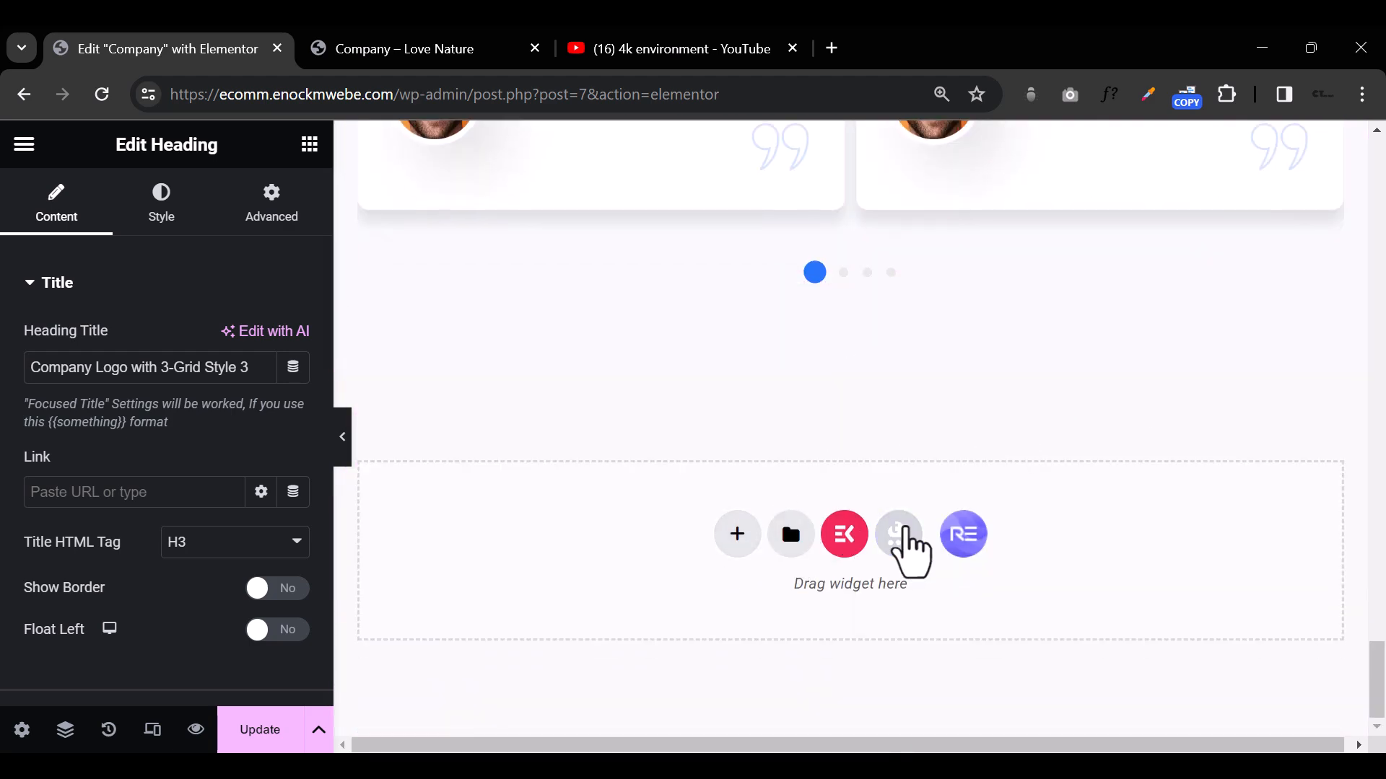
Step: Look through the Templately installation offer from the empty area at the page end and dismiss it without installing
click(900, 536)
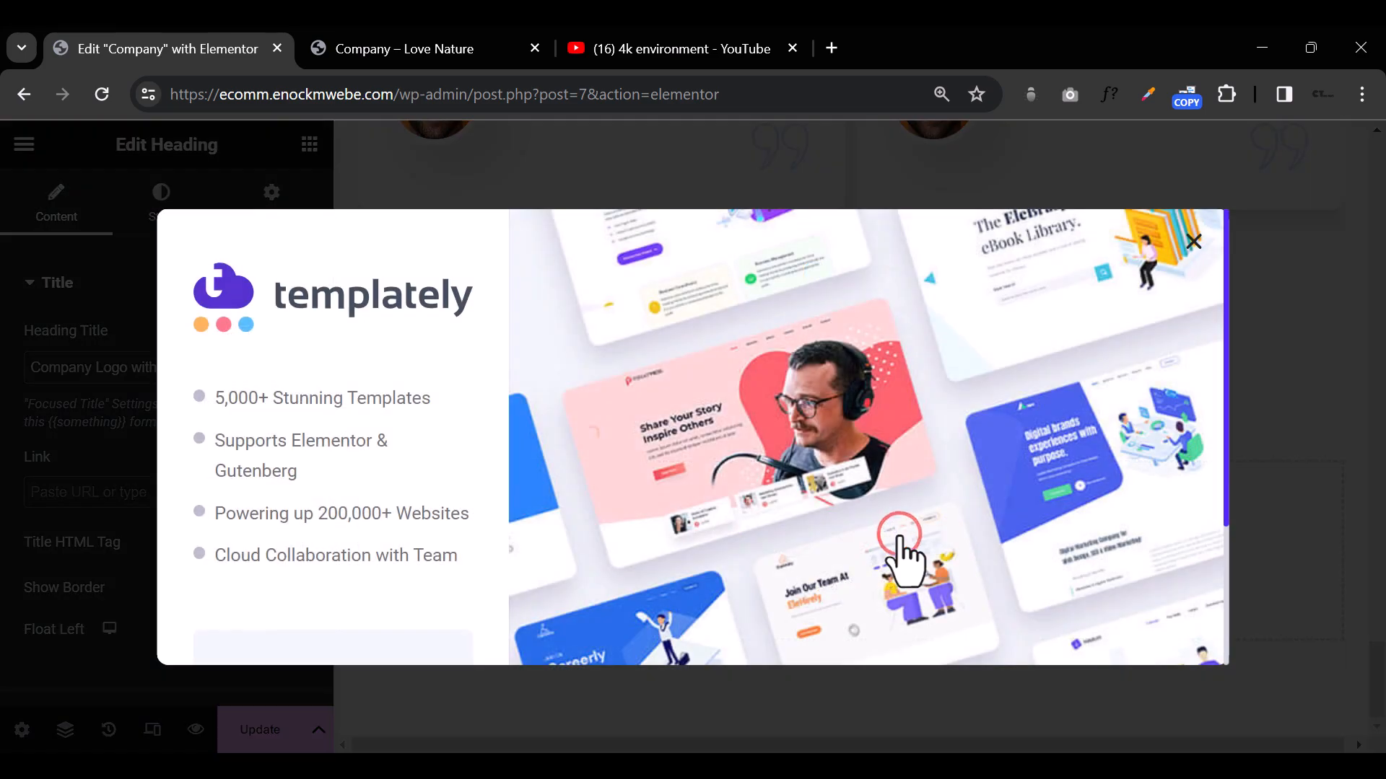
scroll(994, 451, down, 3)
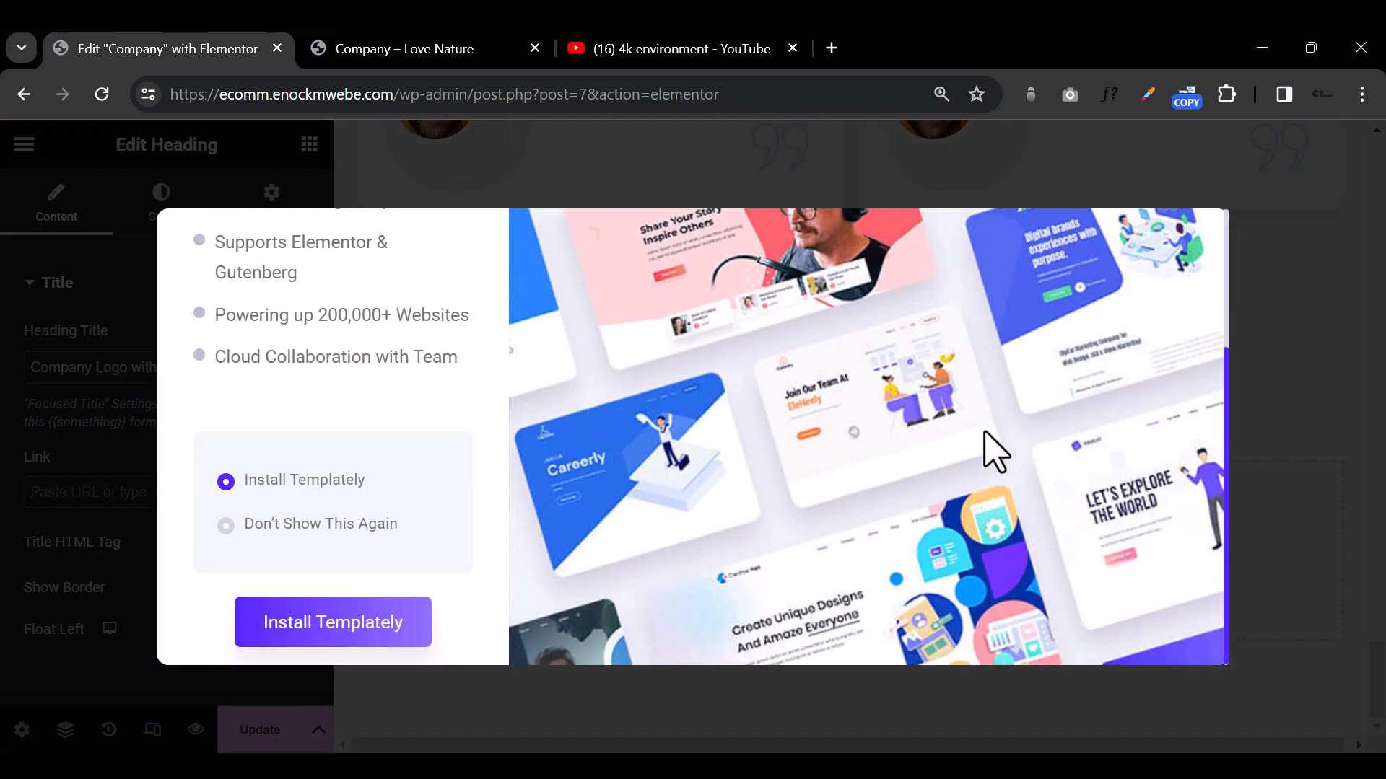
scroll(995, 451, up, 3)
scroll(994, 451, down, 3)
click(720, 708)
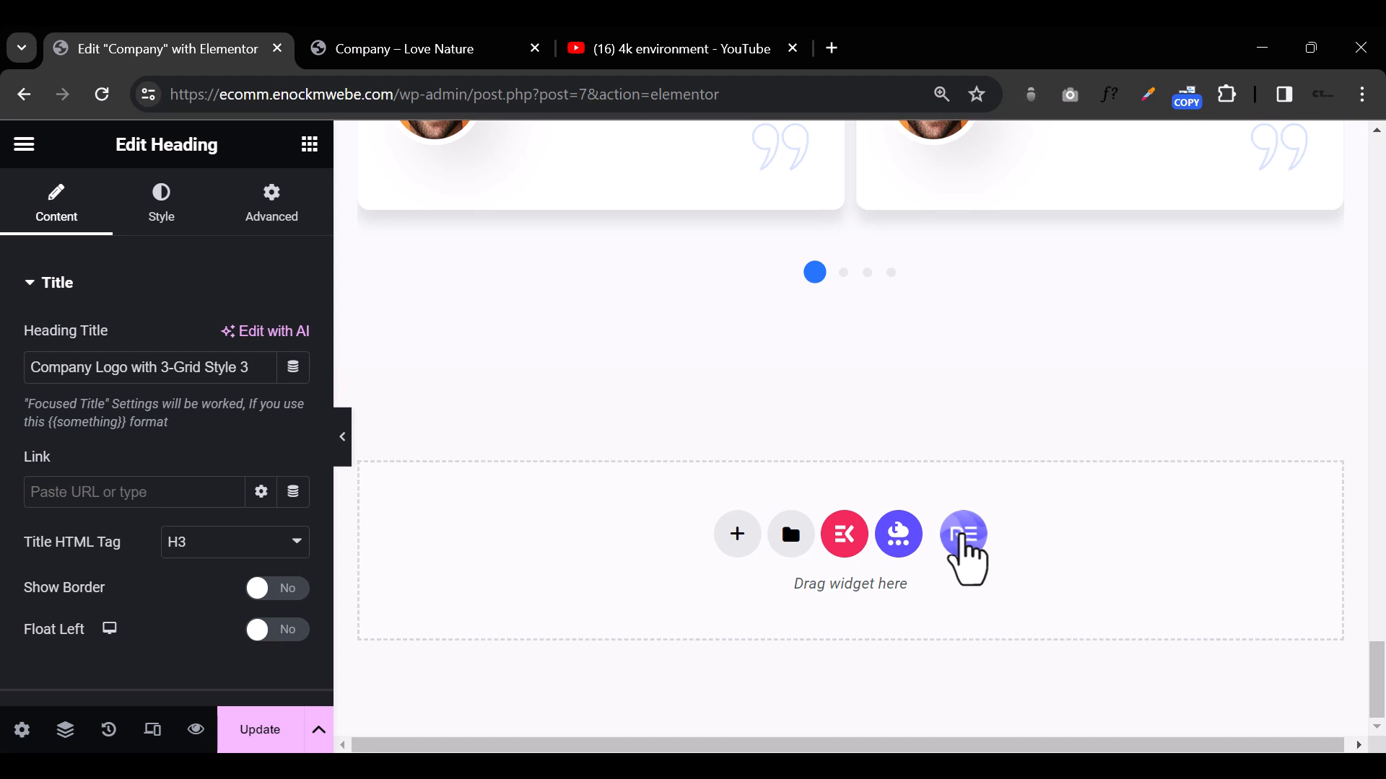
Step: Insert the free "Keep Updated About Our Product" footer section from the Royal Elementor Addons library below the testimonials and review it
click(967, 537)
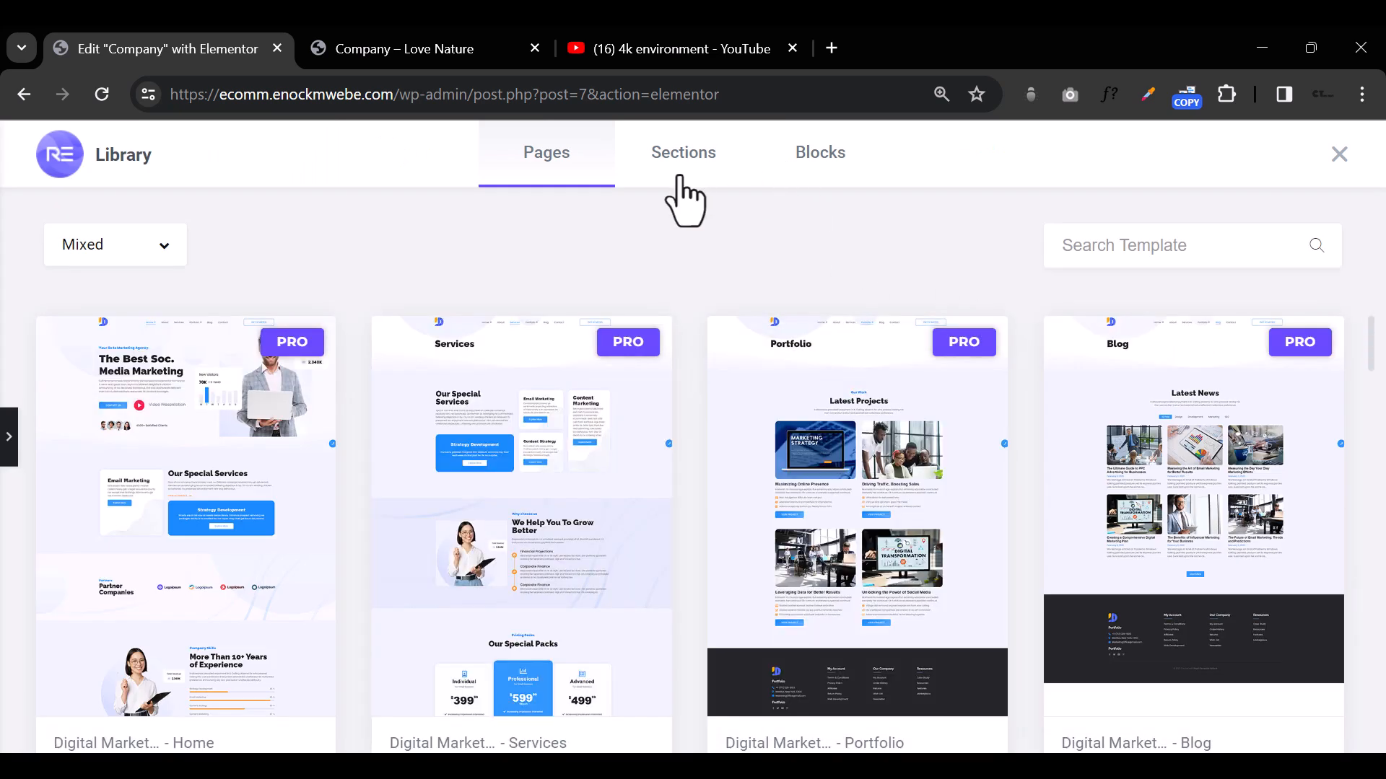
click(683, 159)
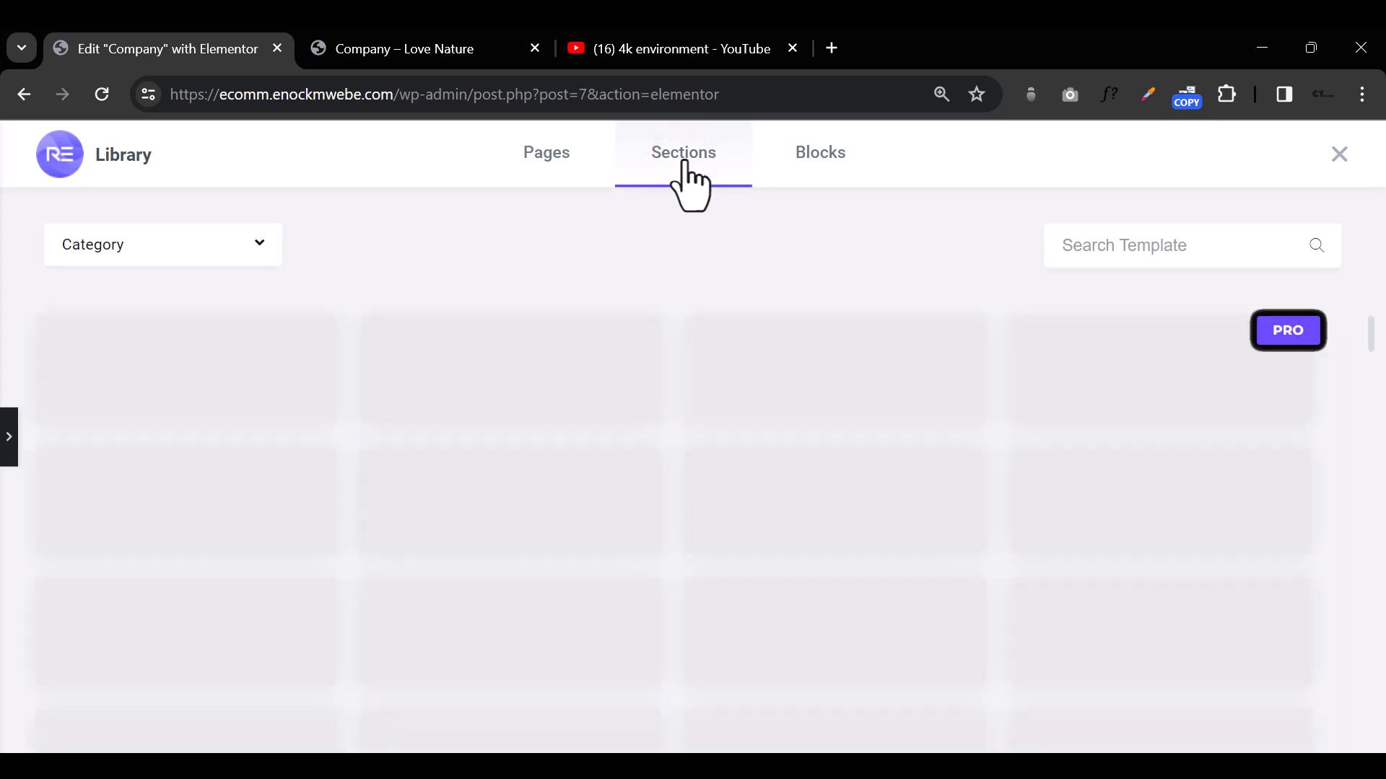
click(556, 158)
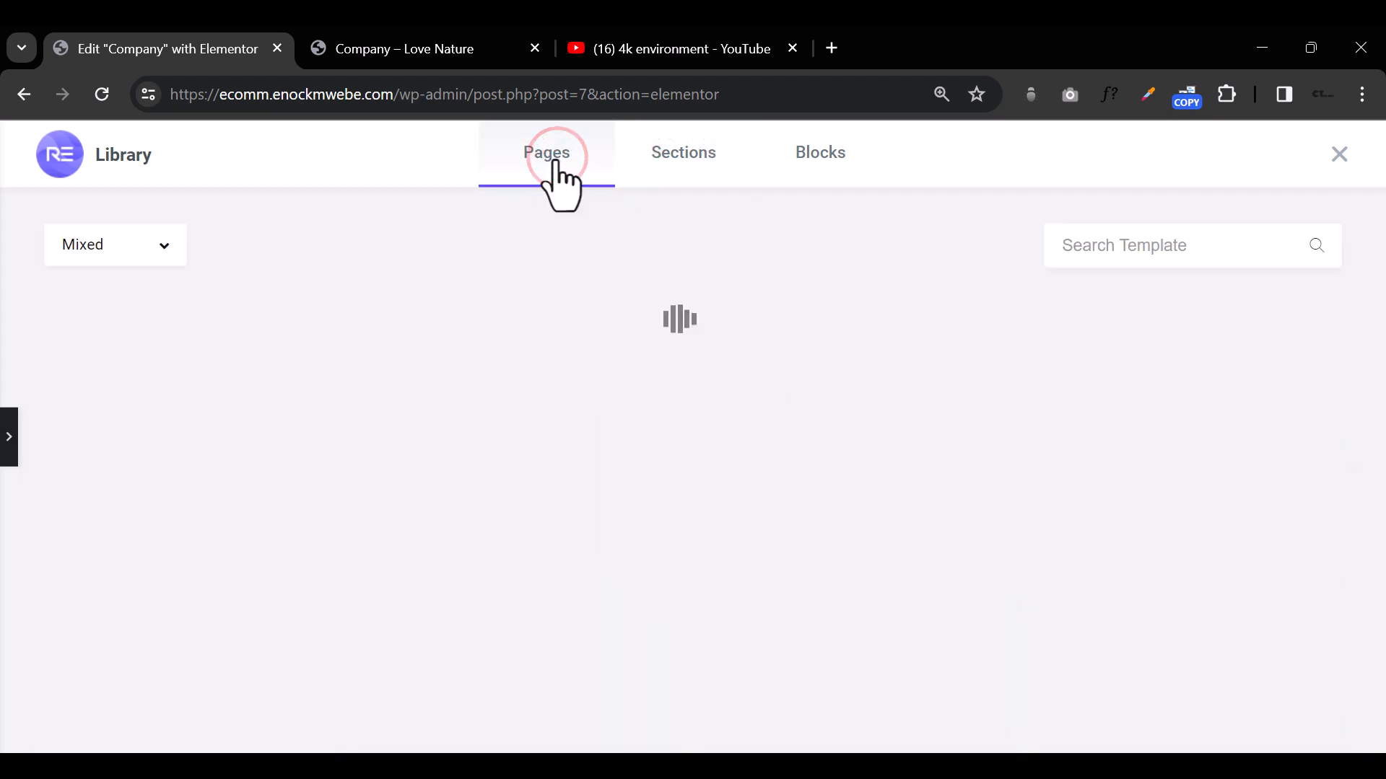
click(669, 158)
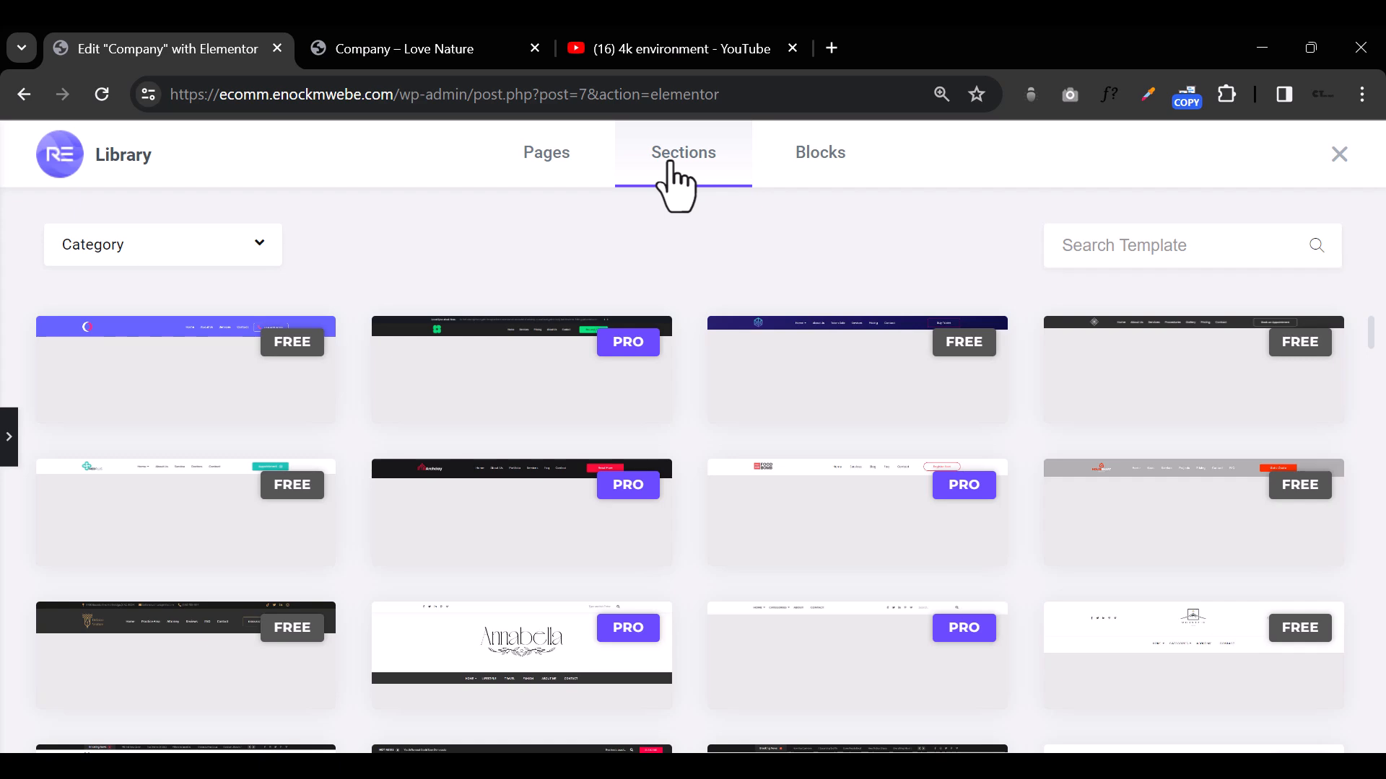
scroll(649, 423, down, 3)
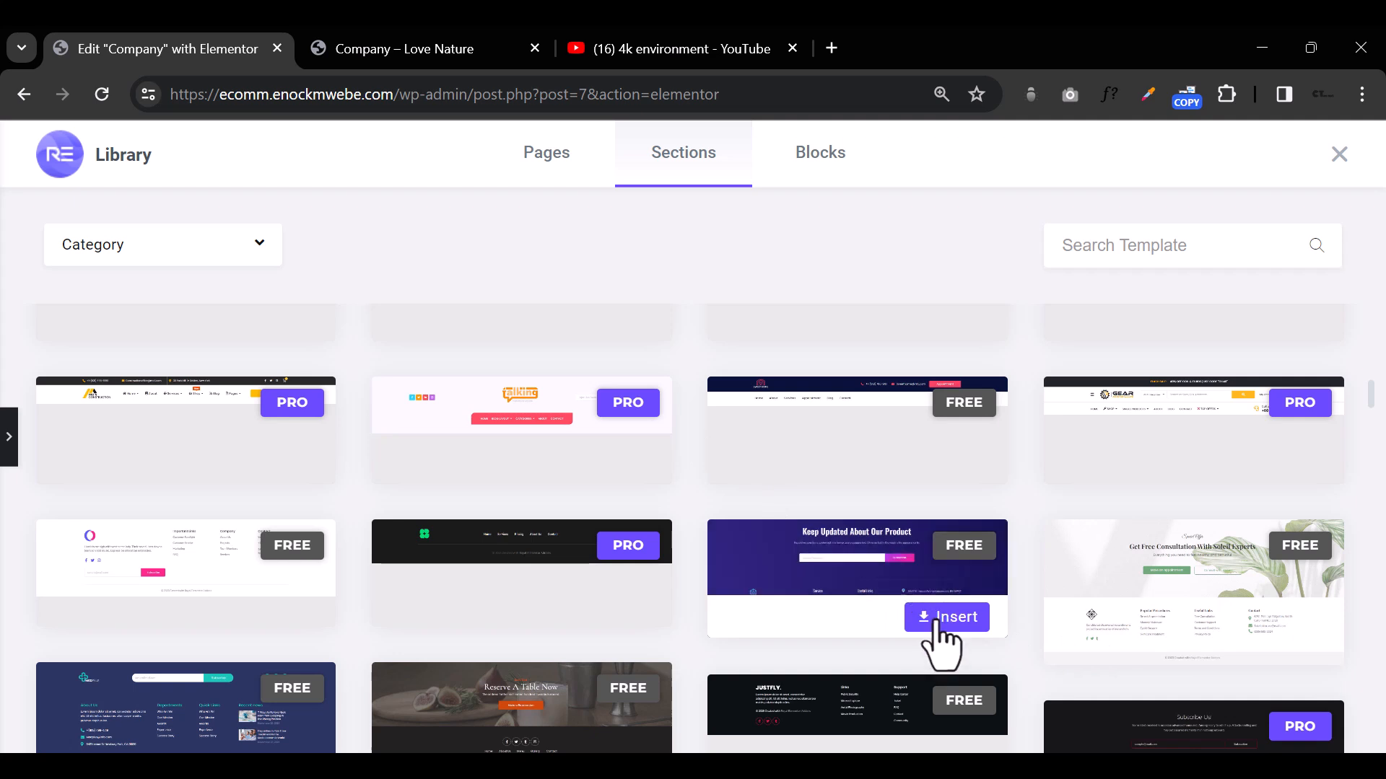
click(942, 617)
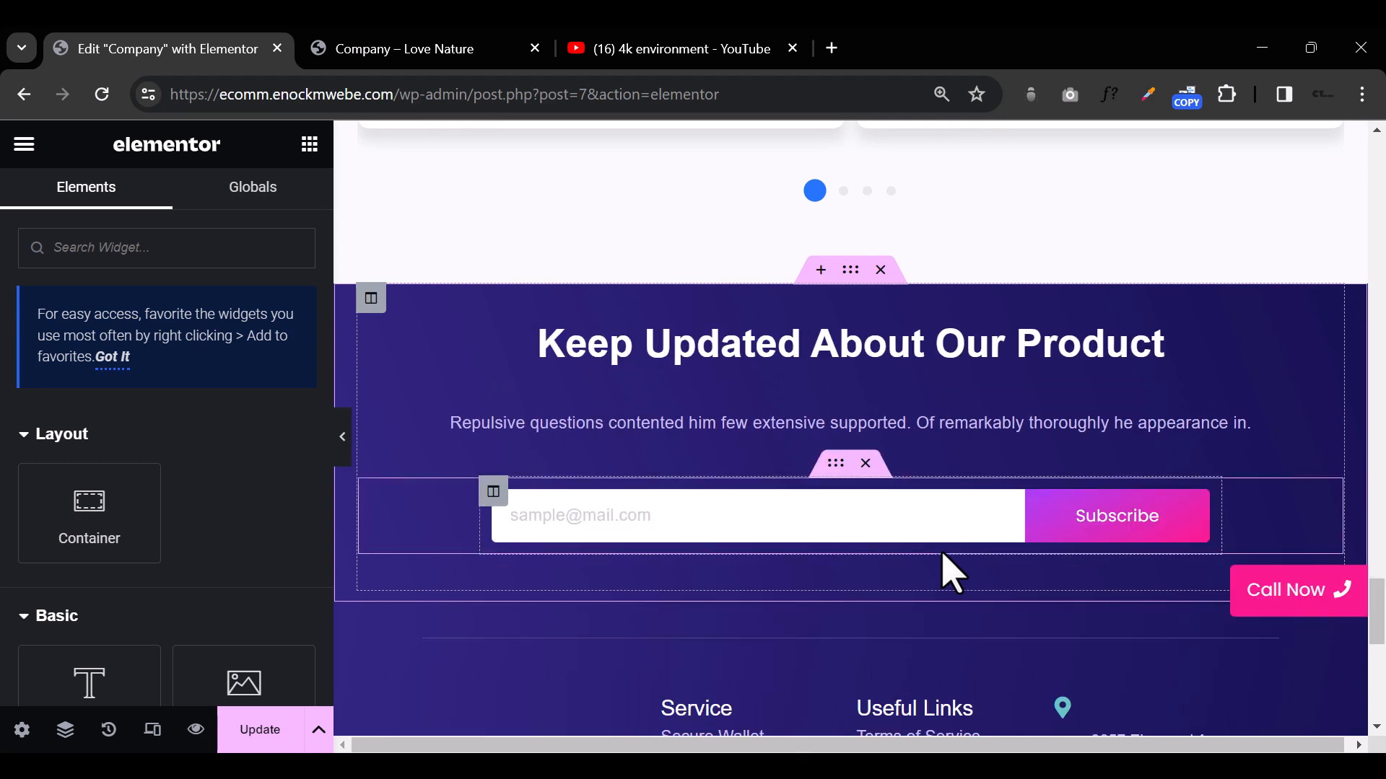
scroll(949, 572, down, 5)
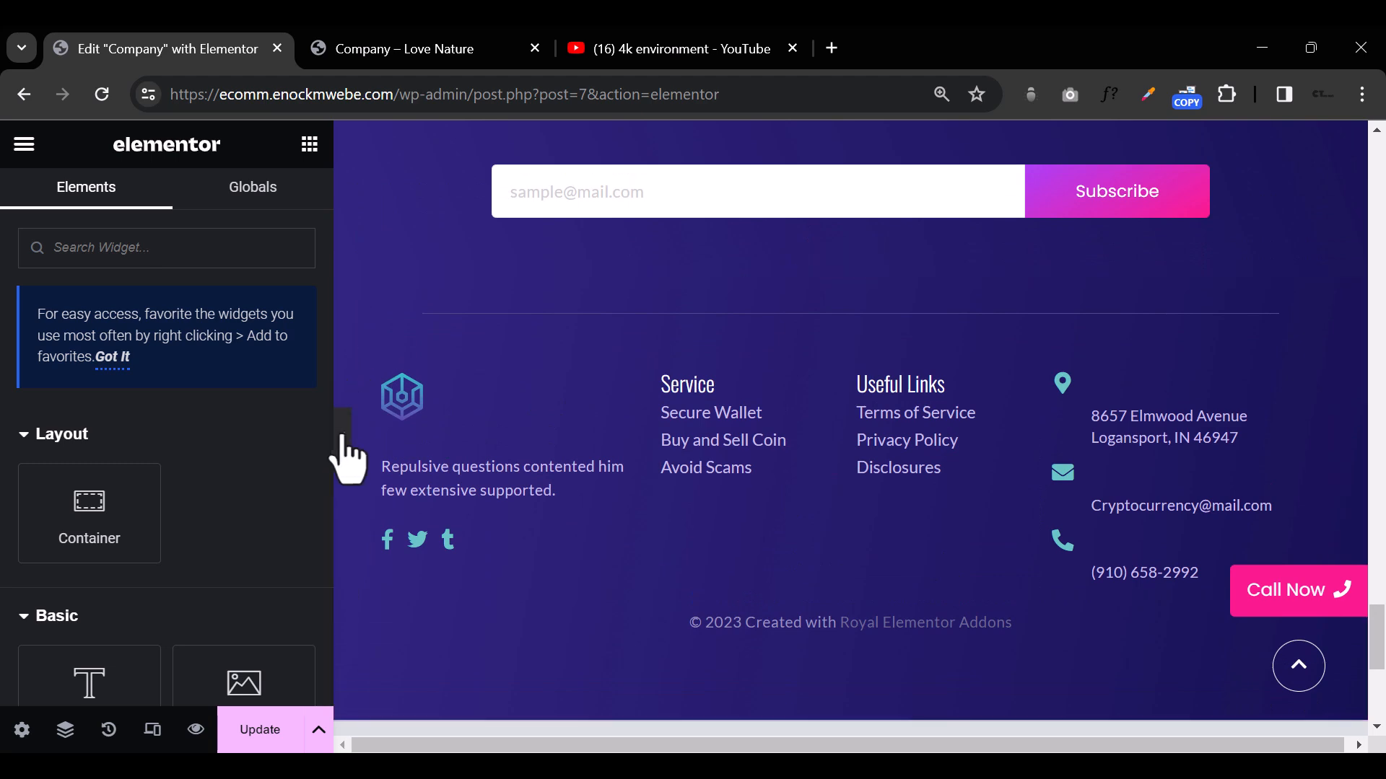
scroll(563, 578, up, 5)
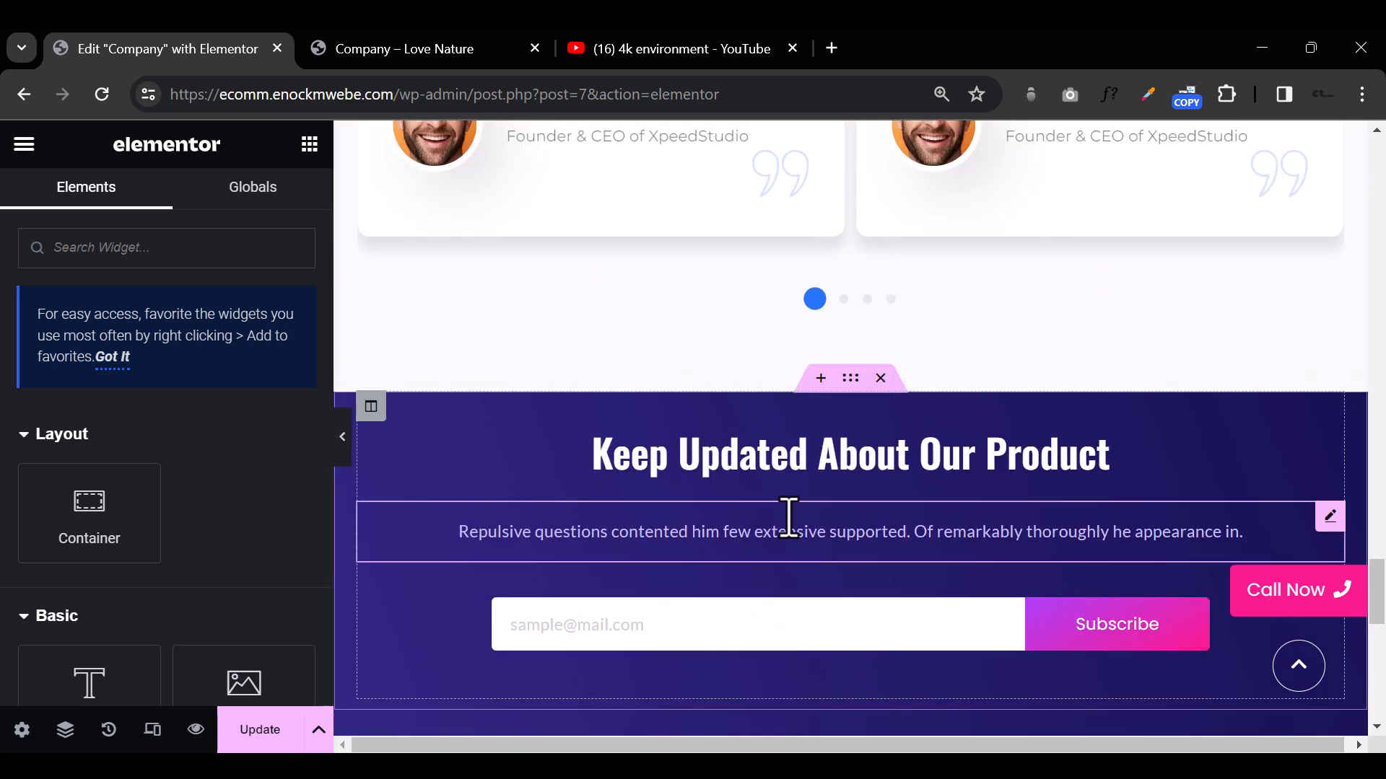
Step: Set both gradient background colors of the "Keep Updated About Our Product" section to the global color Blue
click(847, 380)
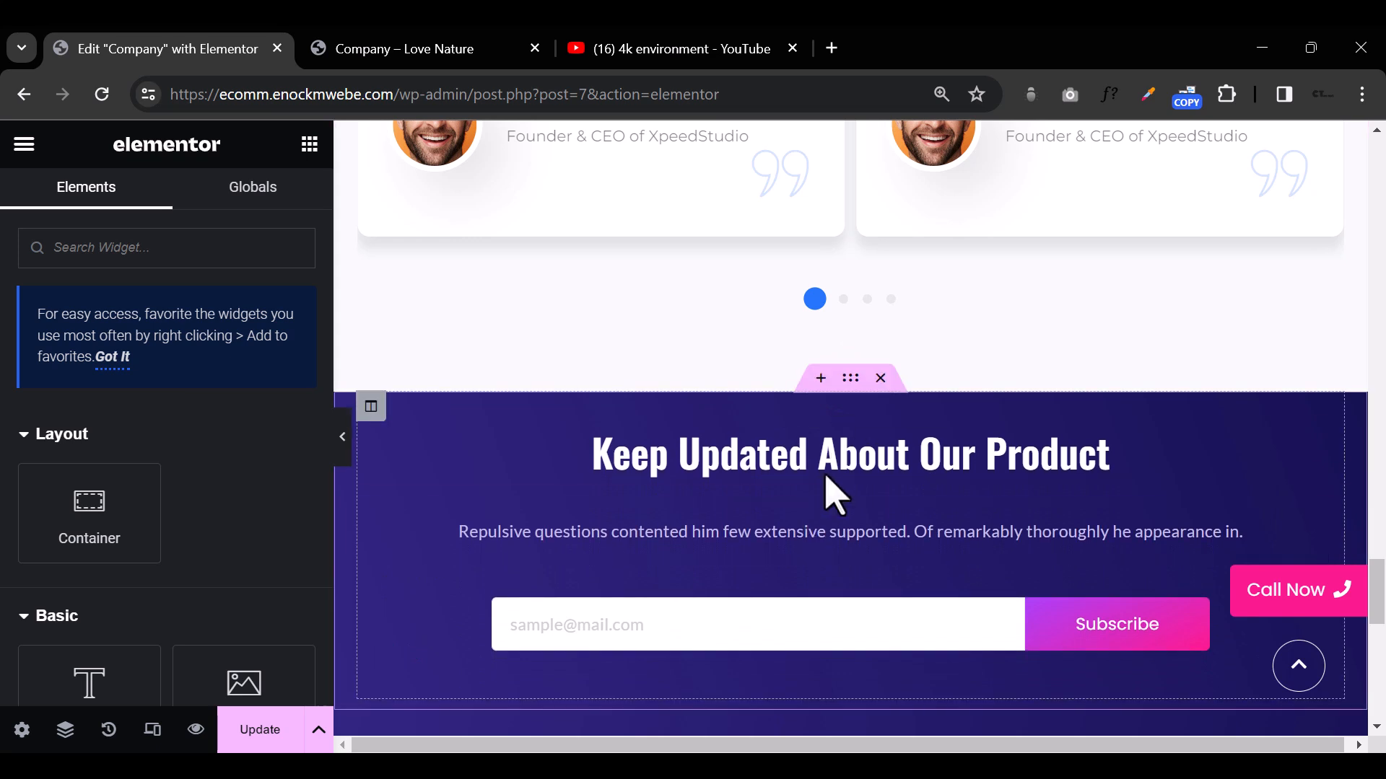
click(847, 379)
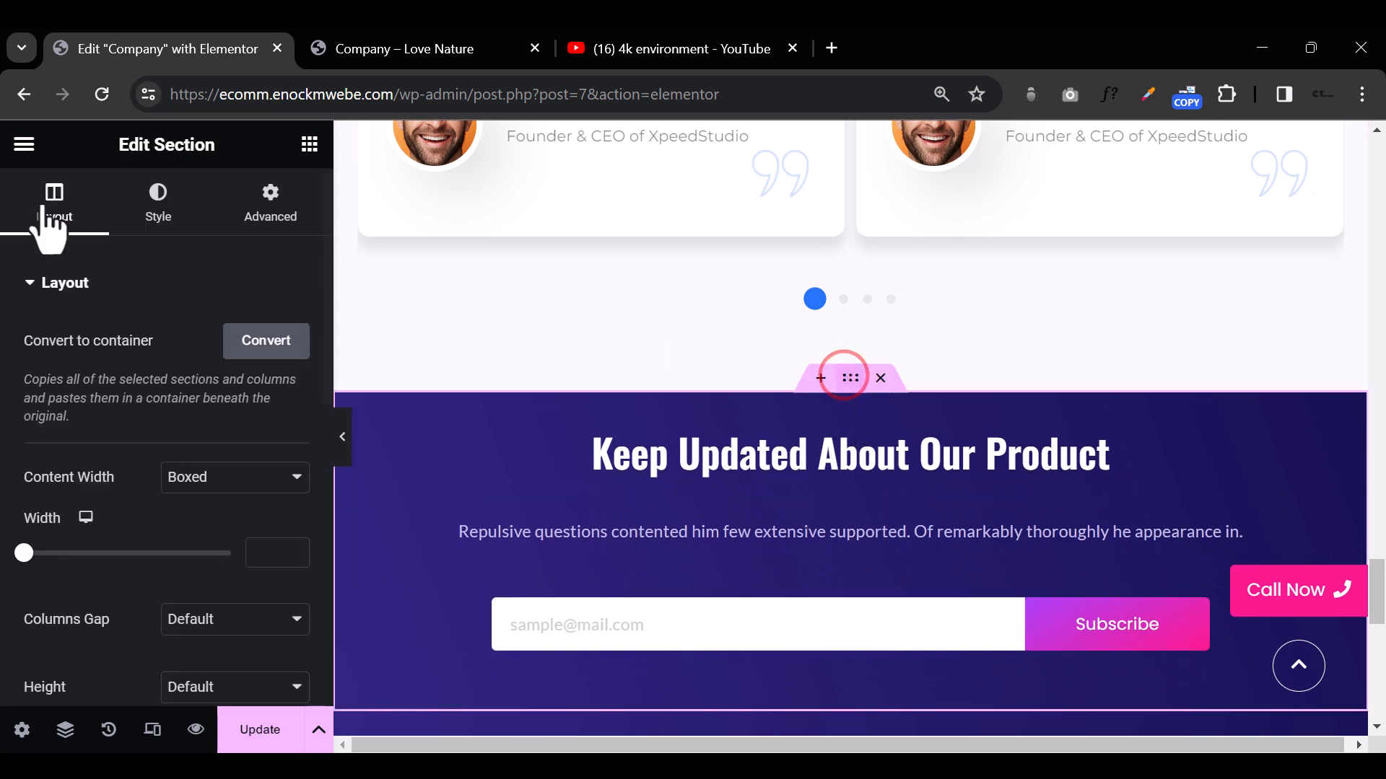
click(156, 205)
click(259, 431)
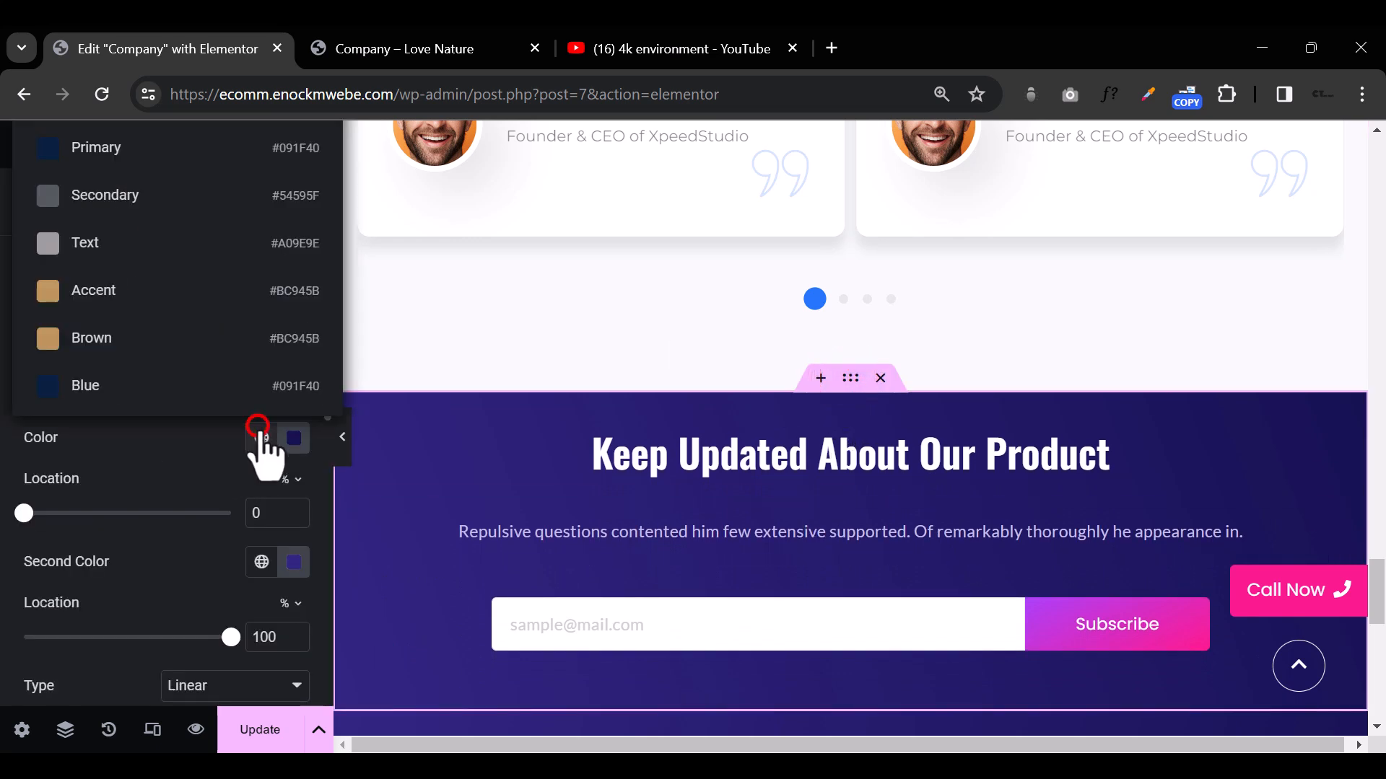
click(85, 386)
click(261, 562)
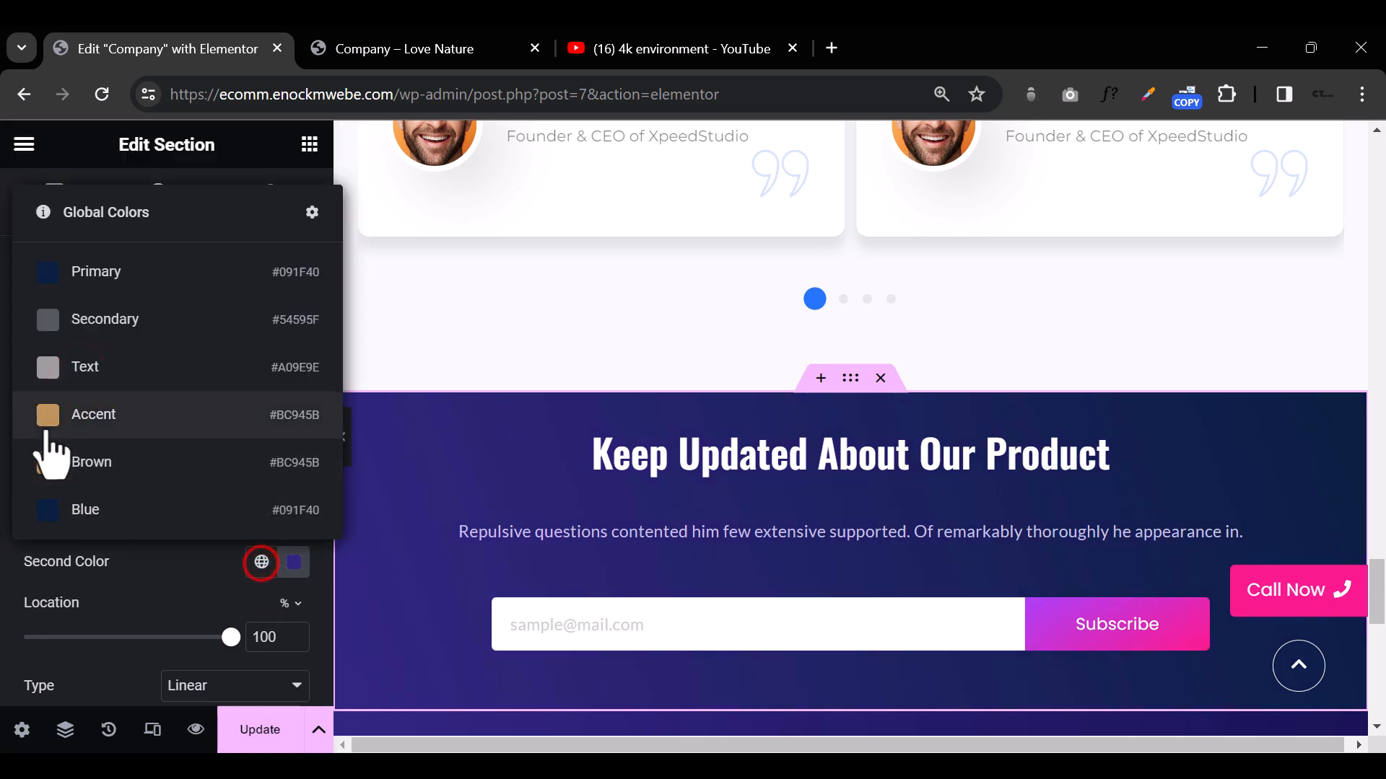
click(72, 510)
Step: Set both gradient background colors of the footer section with the service and useful links to the global color Blue
scroll(770, 464, down, 8)
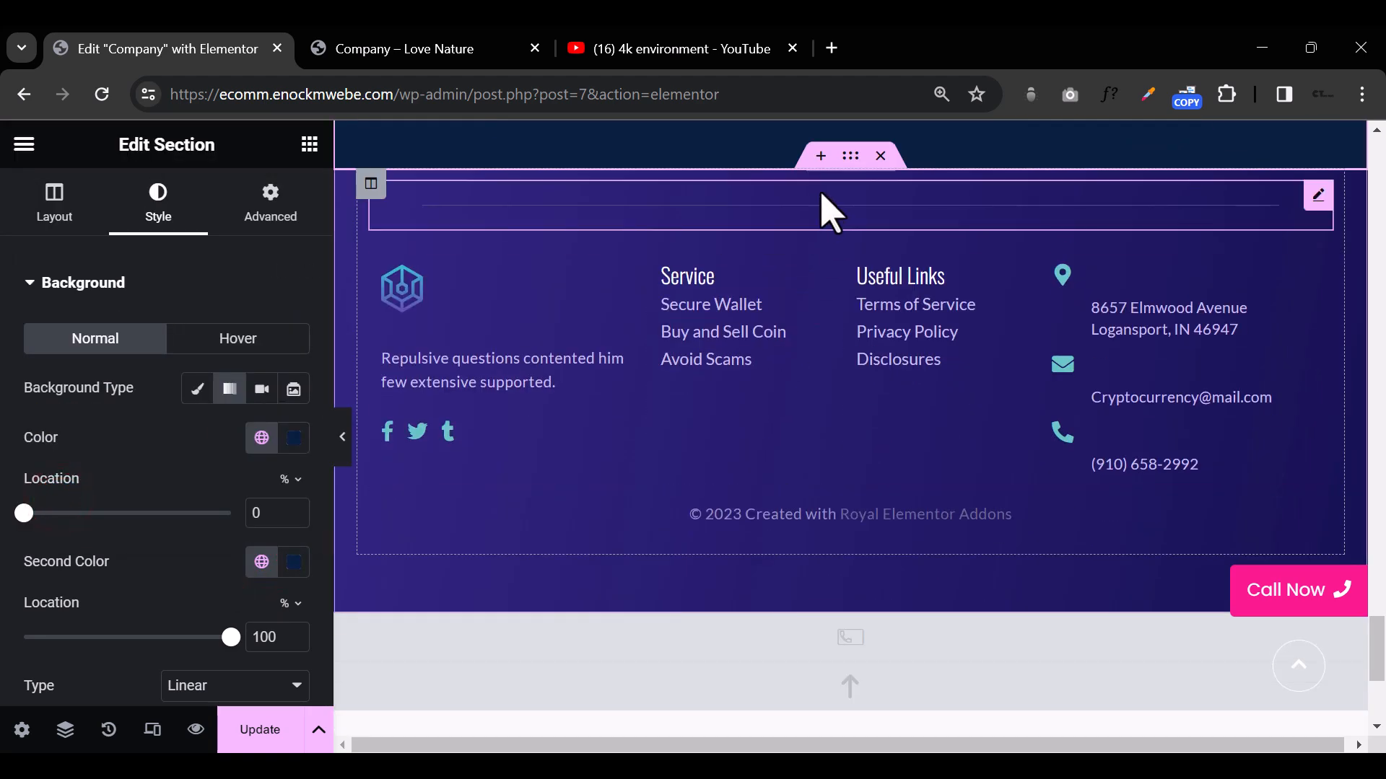
click(849, 155)
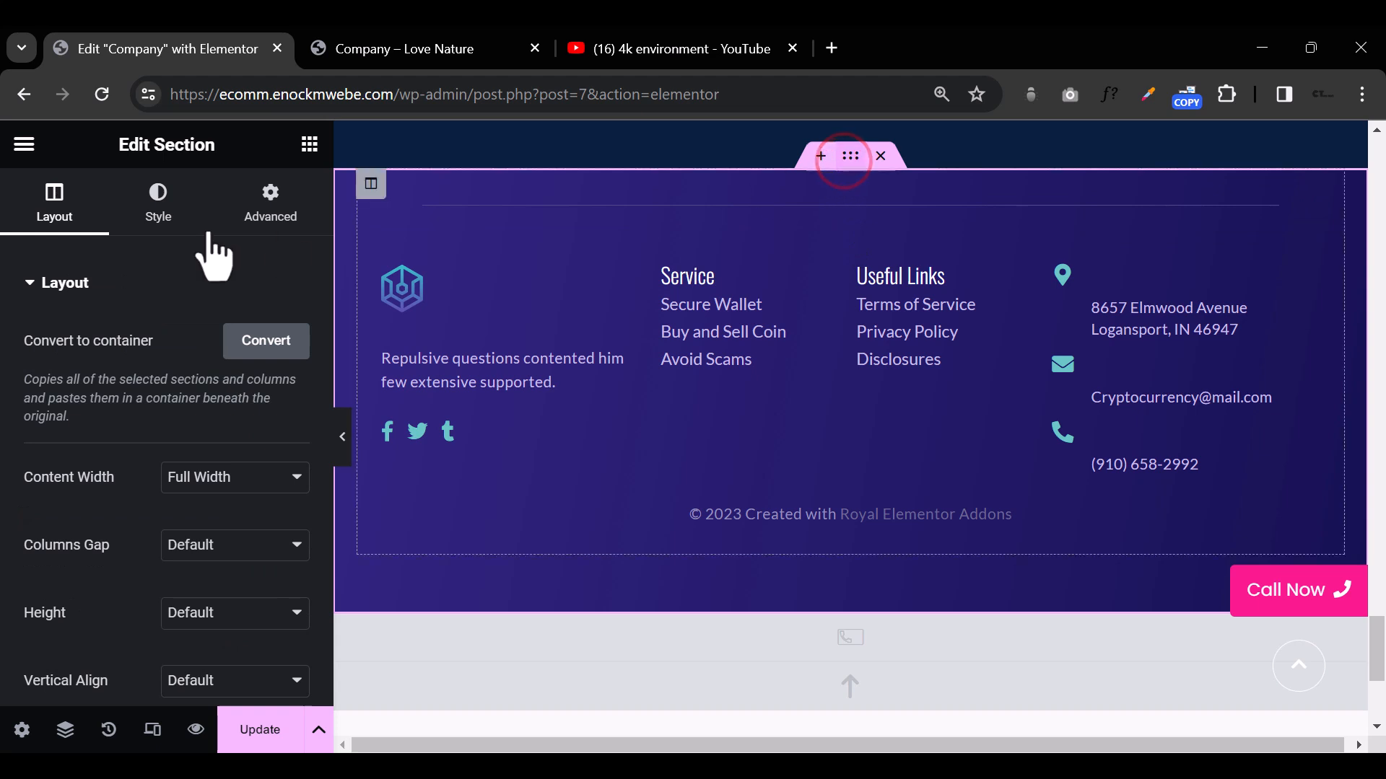
click(158, 216)
click(262, 437)
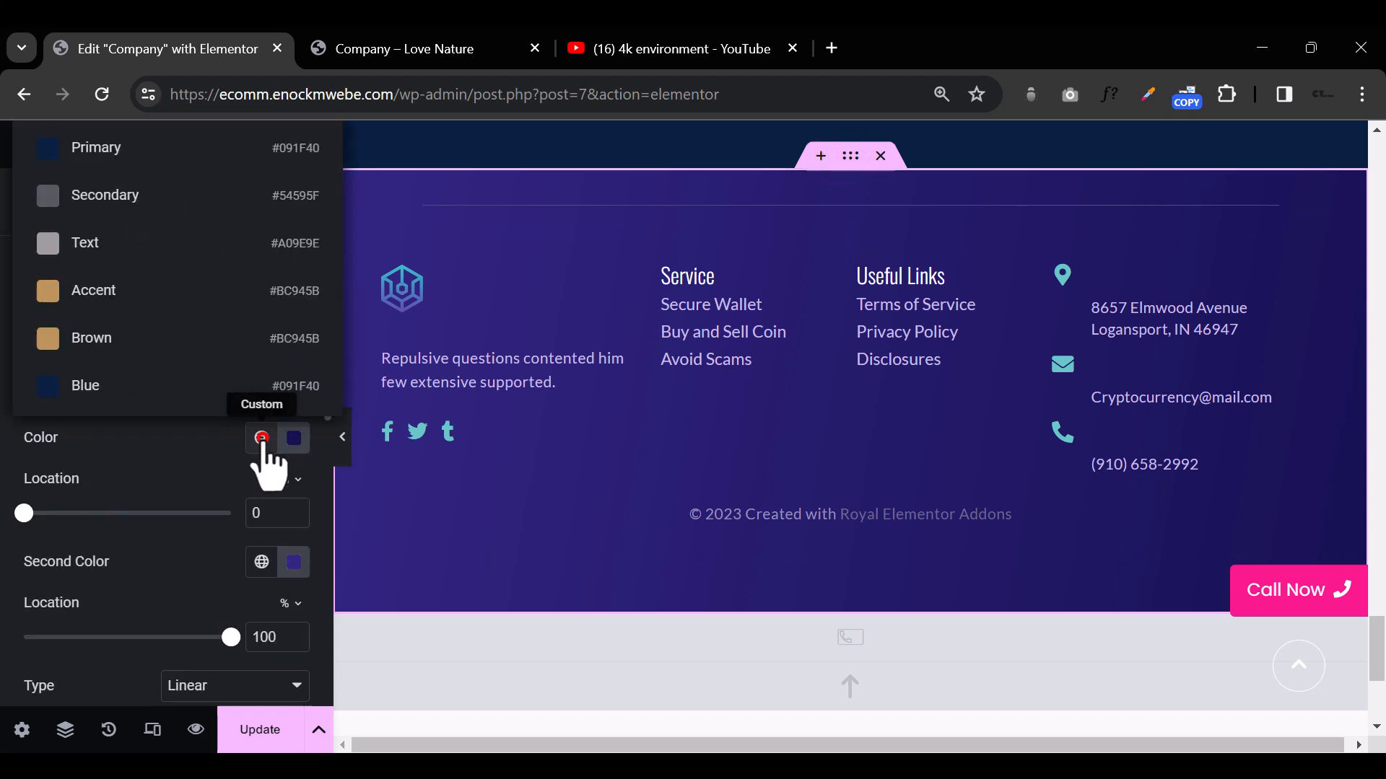
click(101, 401)
click(261, 561)
click(135, 510)
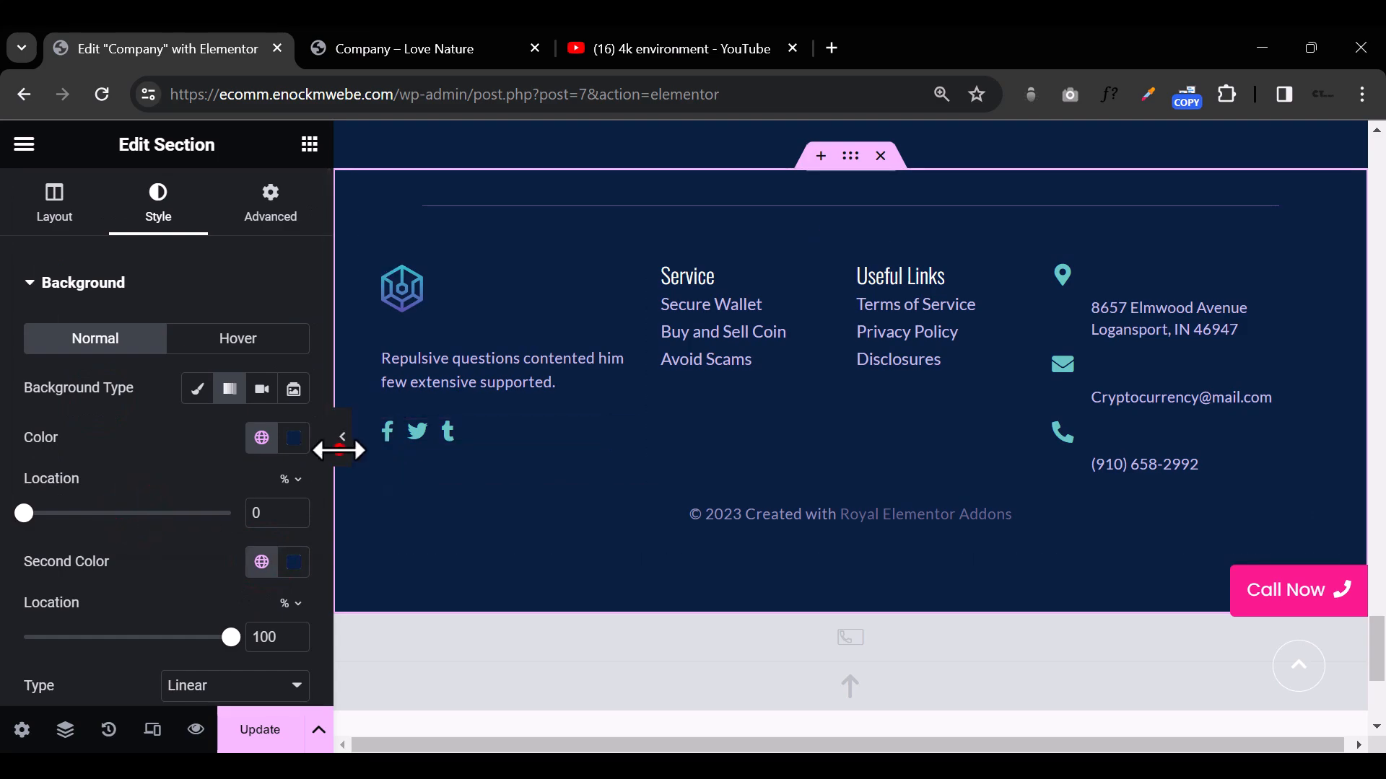
Step: Review the whole page from footer to hero without the editing panel, then with it, comparing section backgrounds and colors
scroll(347, 462, up, 3)
click(345, 451)
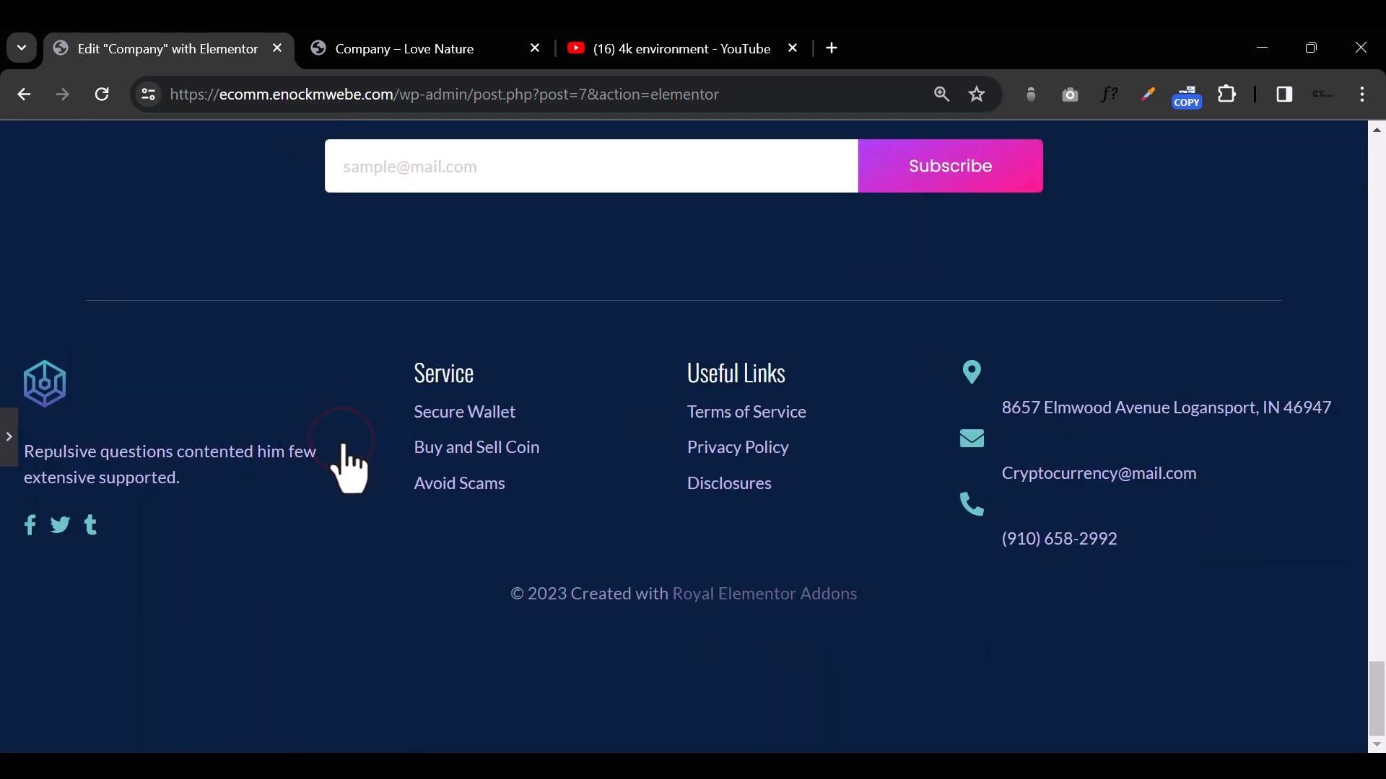
scroll(572, 526, up, 10)
scroll(576, 517, up, 15)
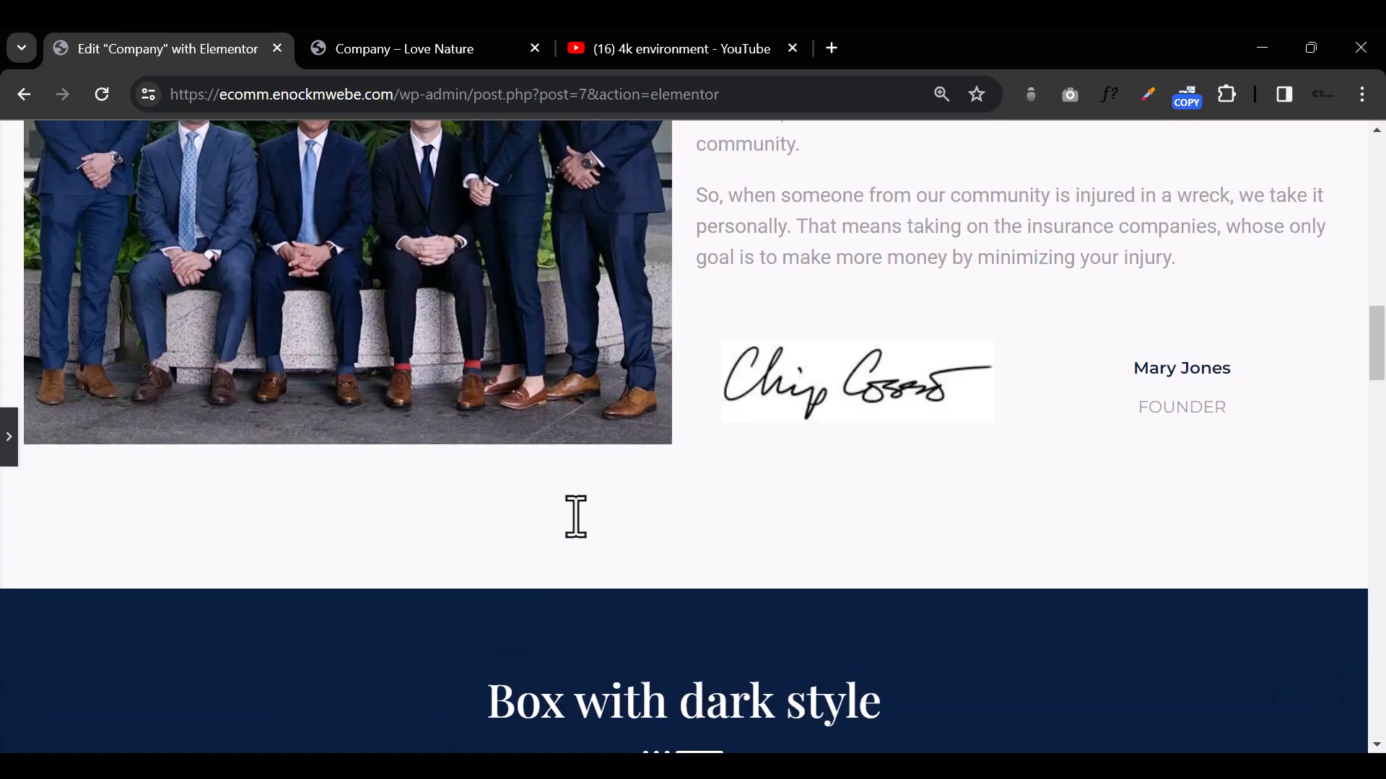
scroll(576, 517, up, 1)
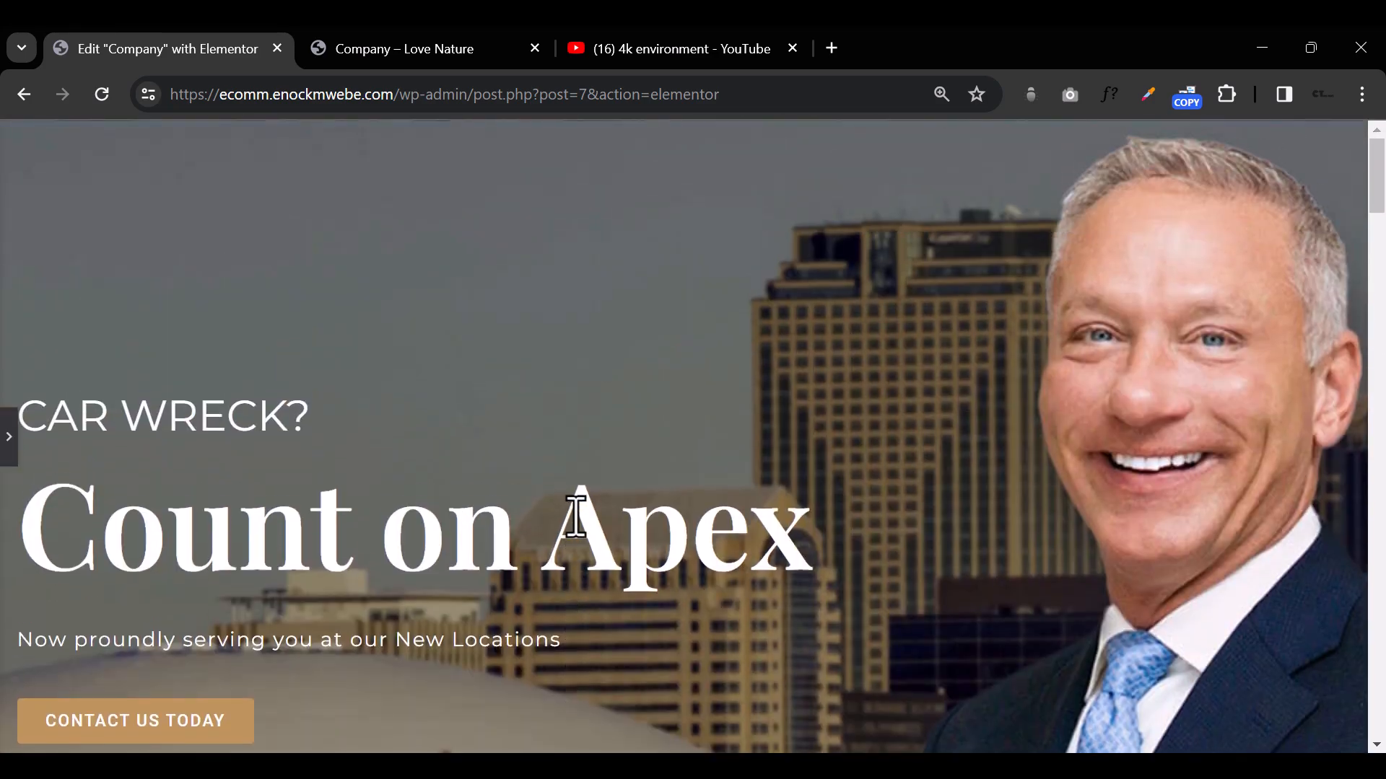
scroll(576, 517, down, 15)
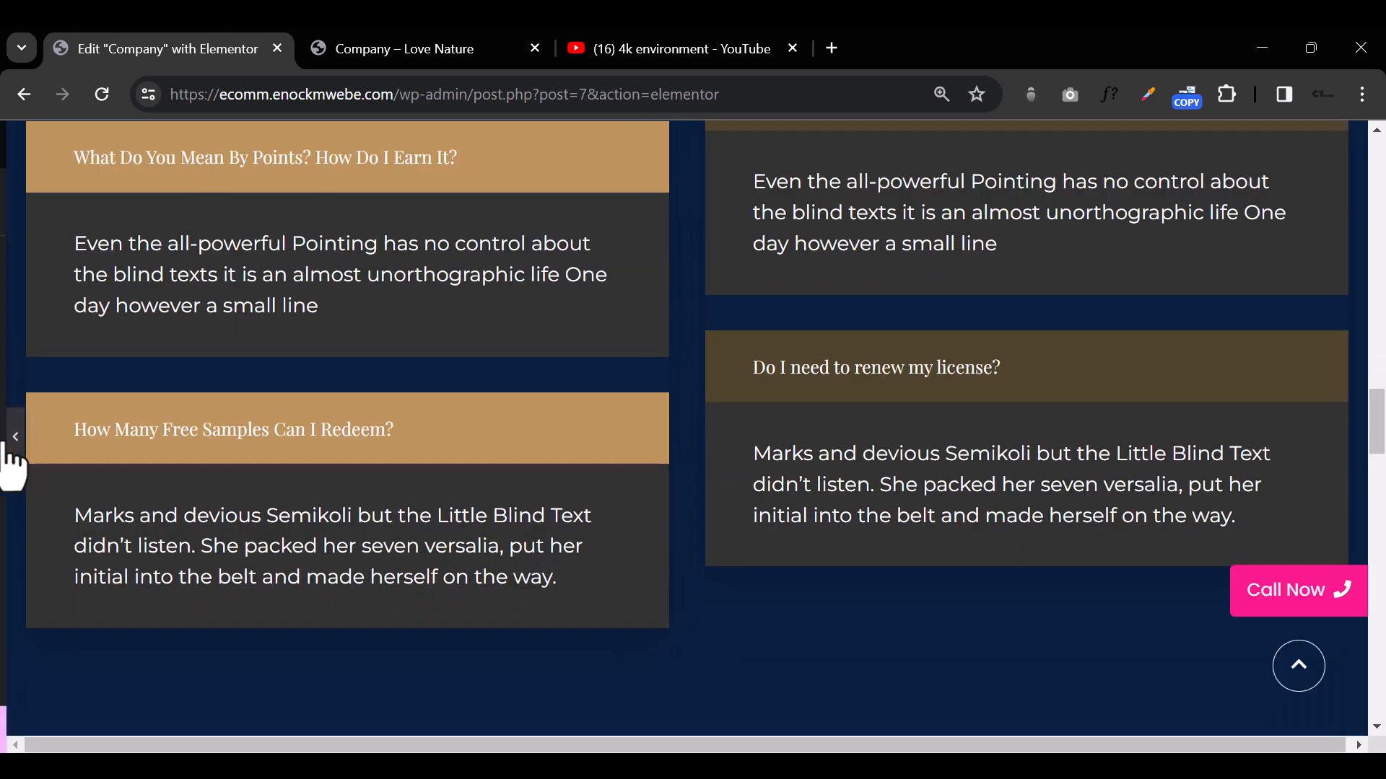
click(9, 438)
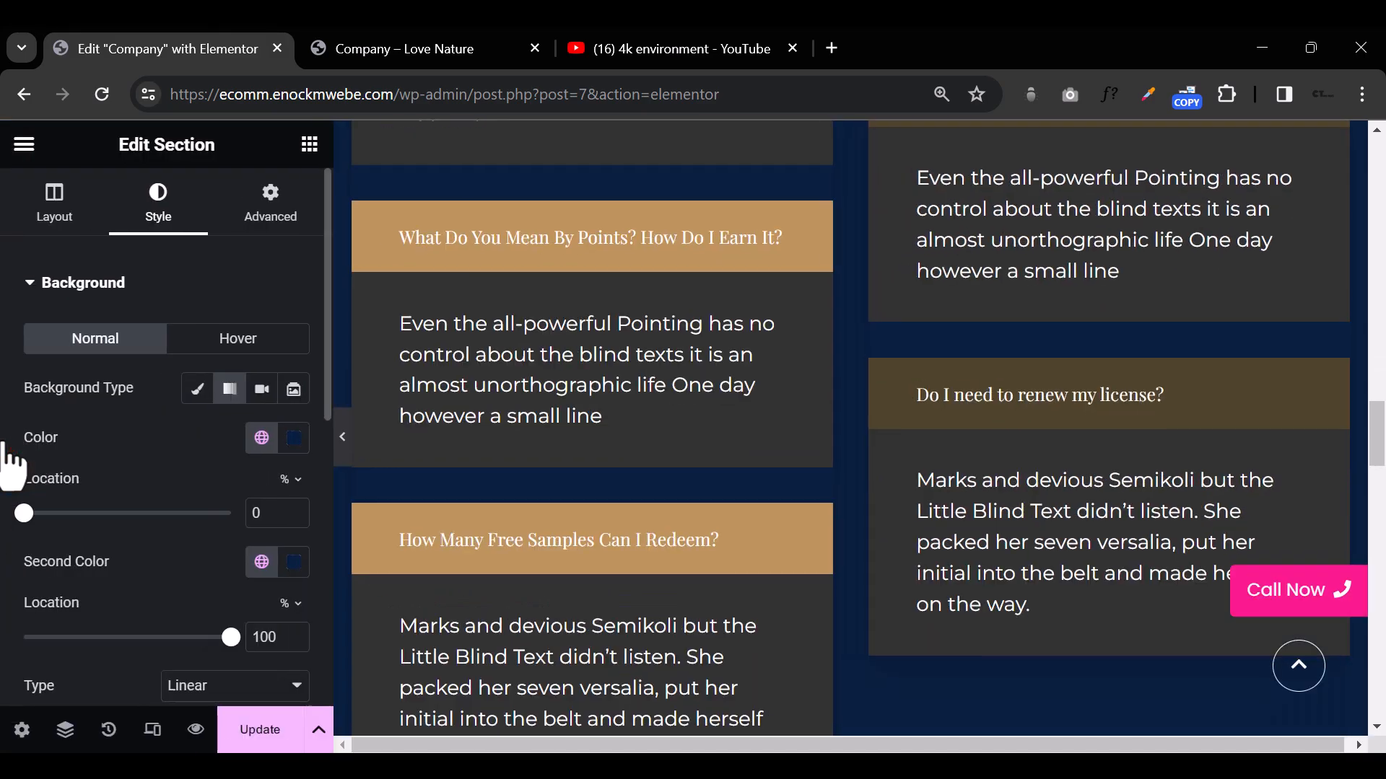
scroll(915, 581, up, 5)
scroll(911, 574, up, 9)
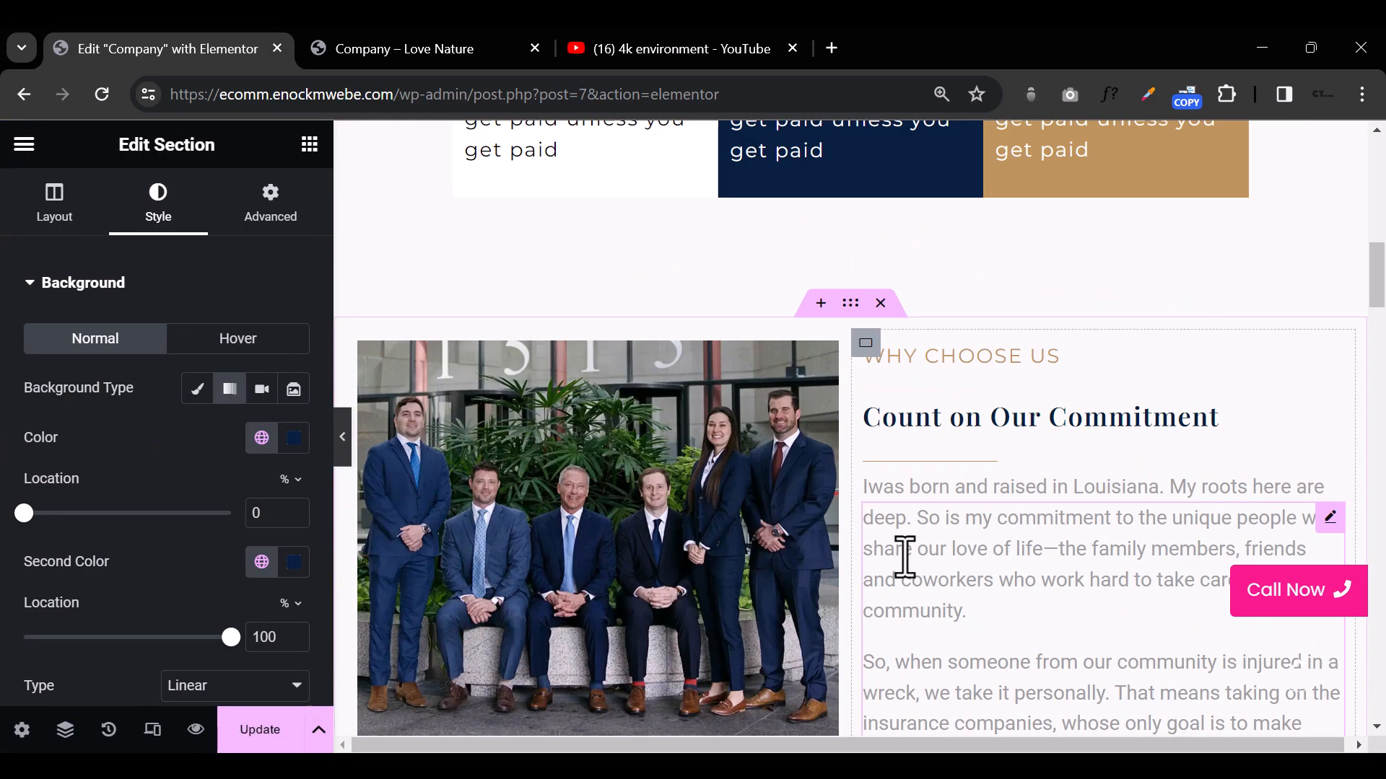
scroll(899, 562, down, 18)
scroll(901, 563, down, 10)
scroll(875, 424, up, 3)
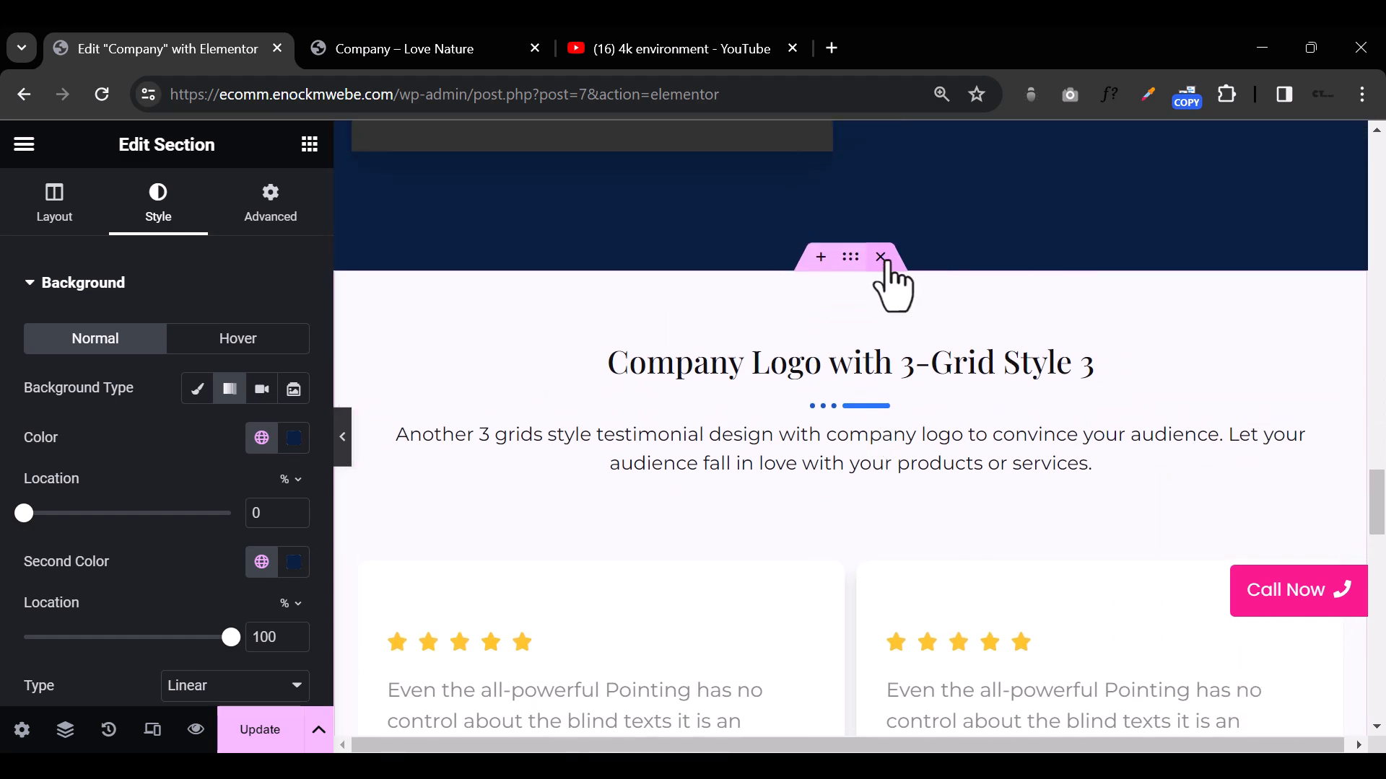
Step: Try the page without the "Company Logo with 3-Grid Style 3" testimonial section by deleting it, and undo the deletion
click(881, 257)
scroll(920, 469, up, 5)
scroll(923, 485, up, 4)
scroll(921, 482, down, 7)
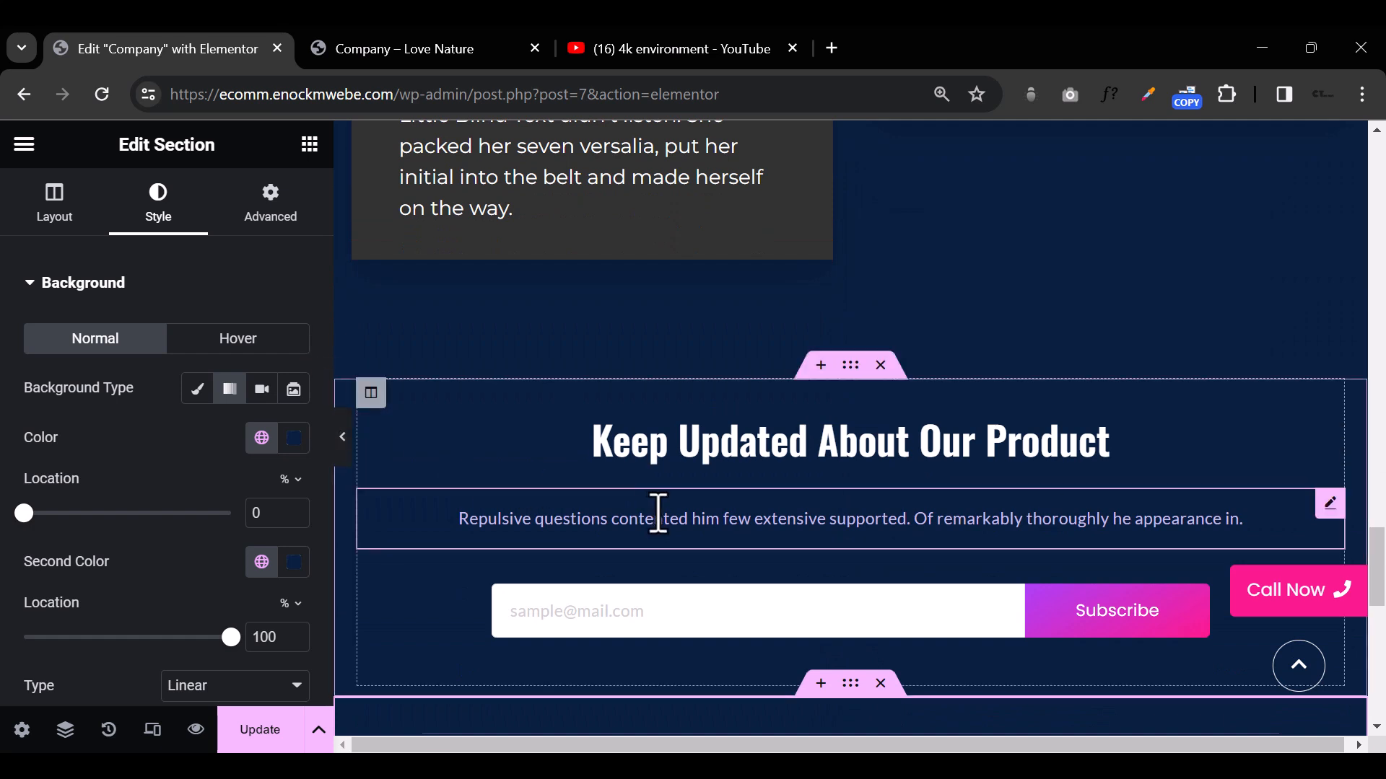
key(ctrl+z)
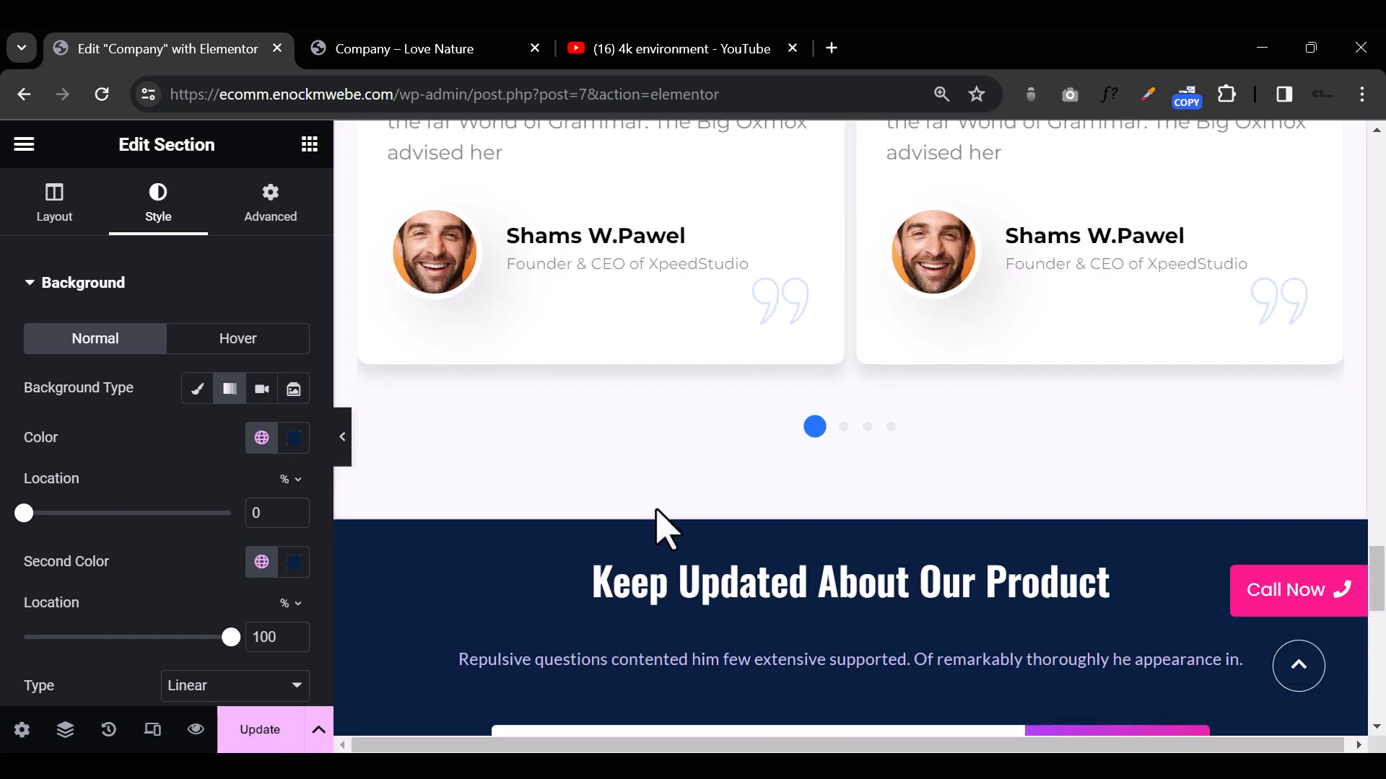
Step: Save the page and preview it in the browser from the hero section down to the recolored footer
scroll(657, 510, down, 10)
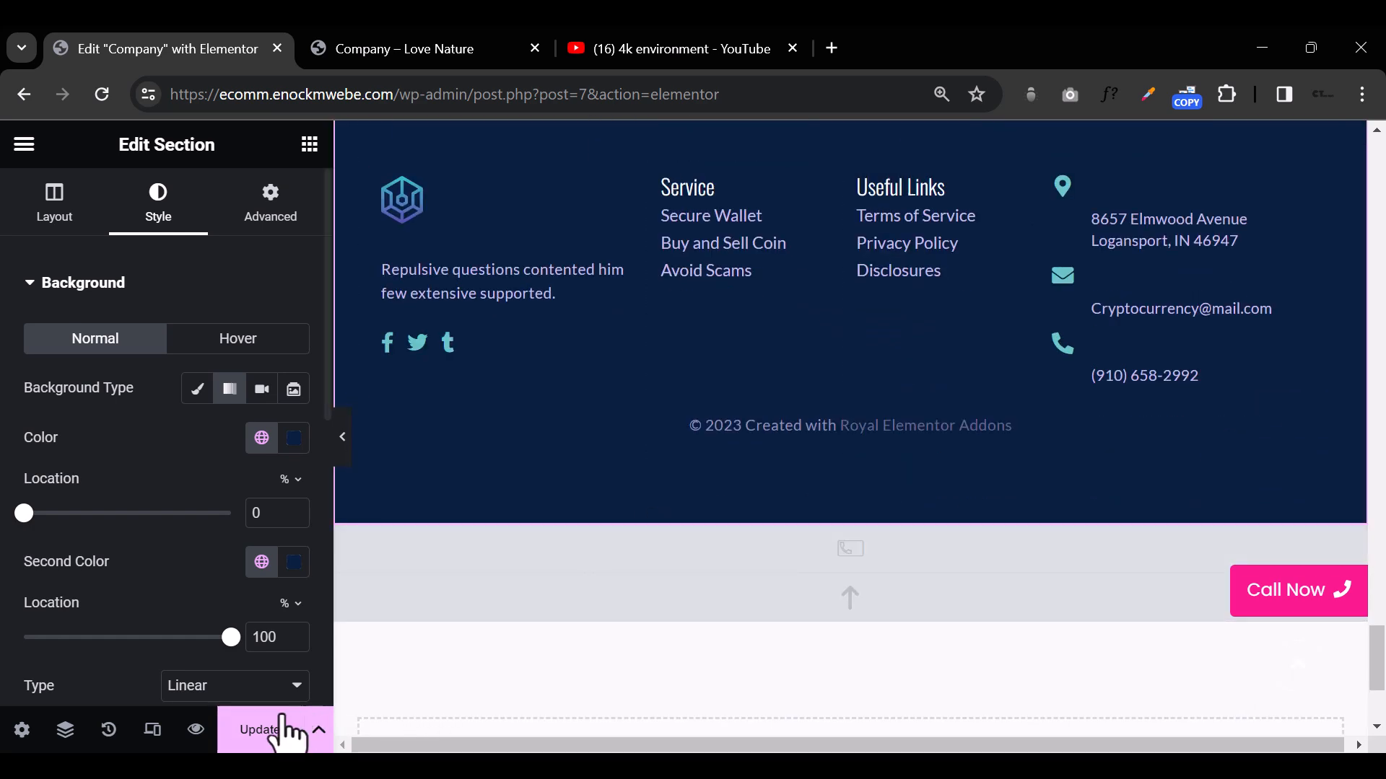
click(257, 716)
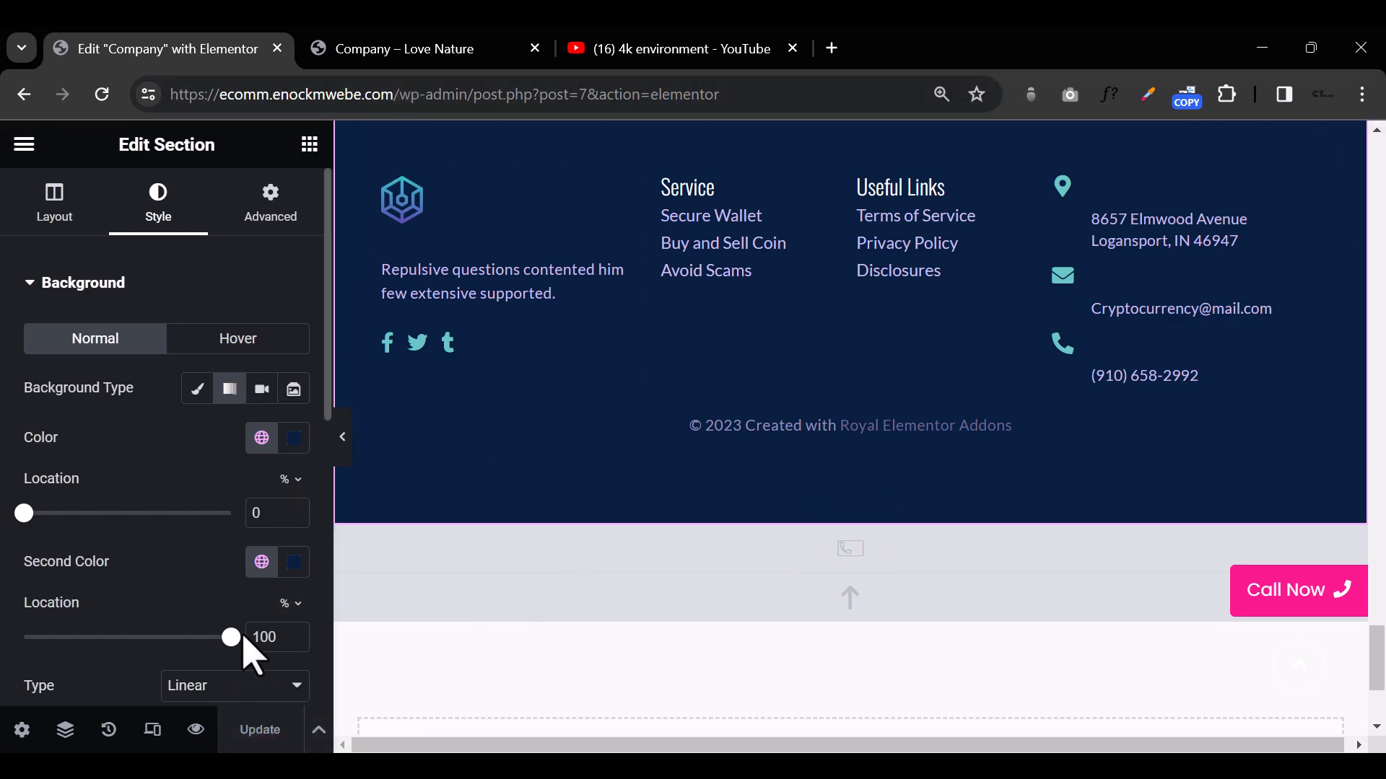
click(195, 729)
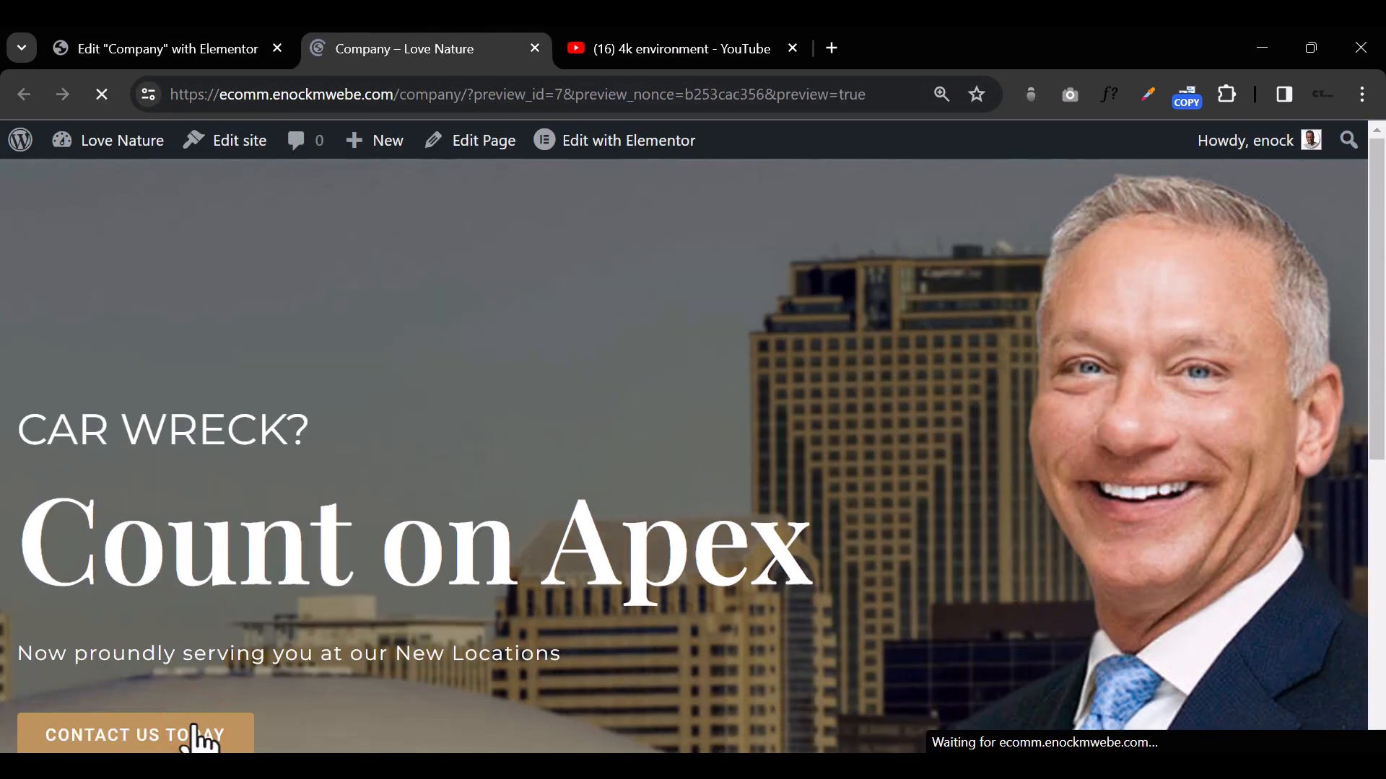
scroll(686, 374, down, 4)
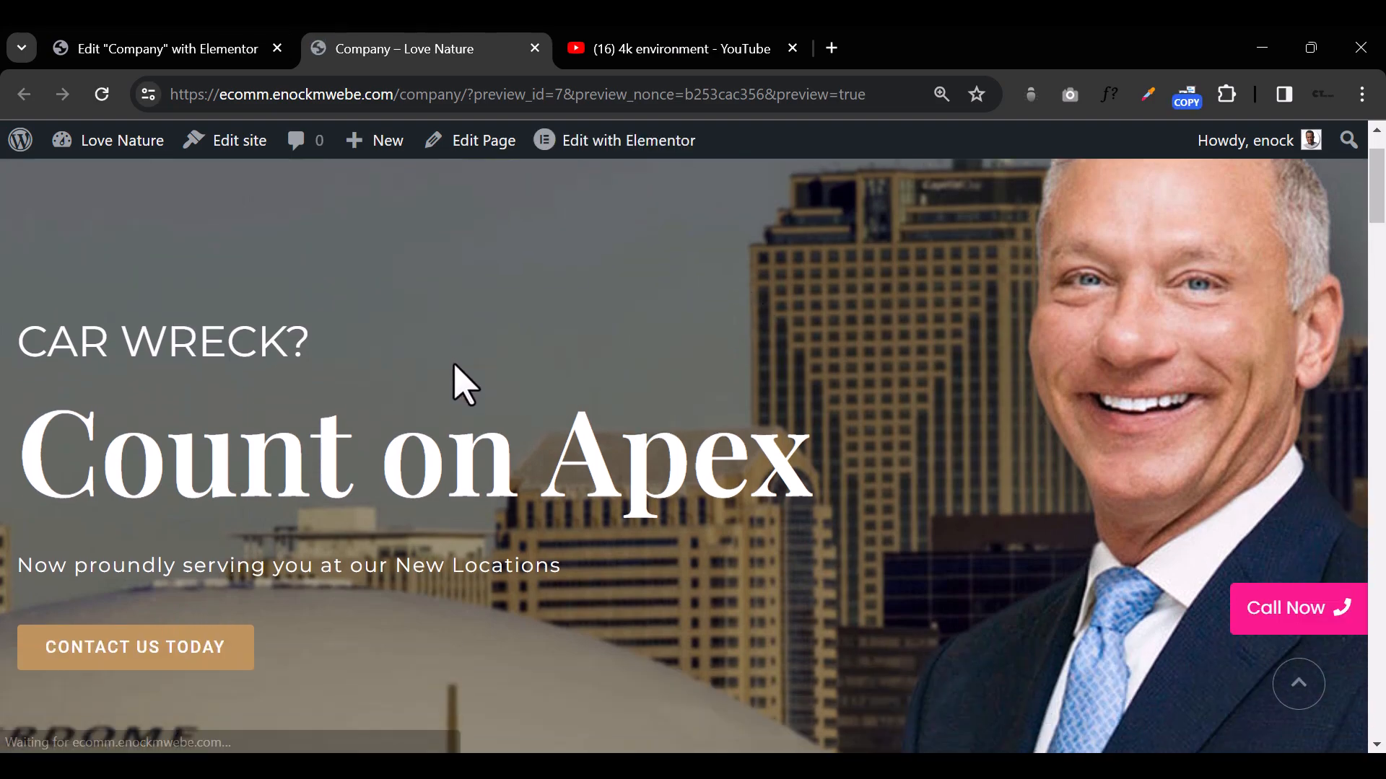
scroll(866, 375, down, 20)
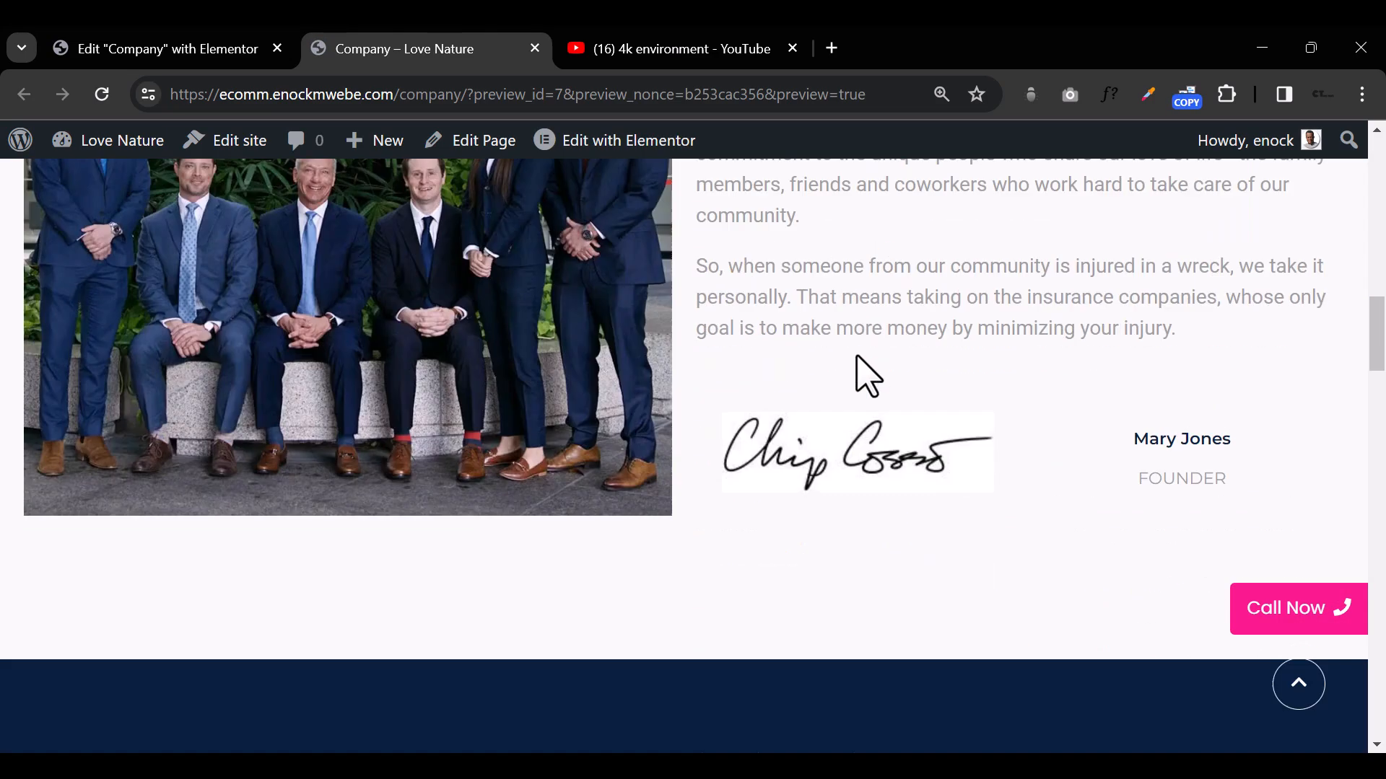
scroll(861, 358, down, 15)
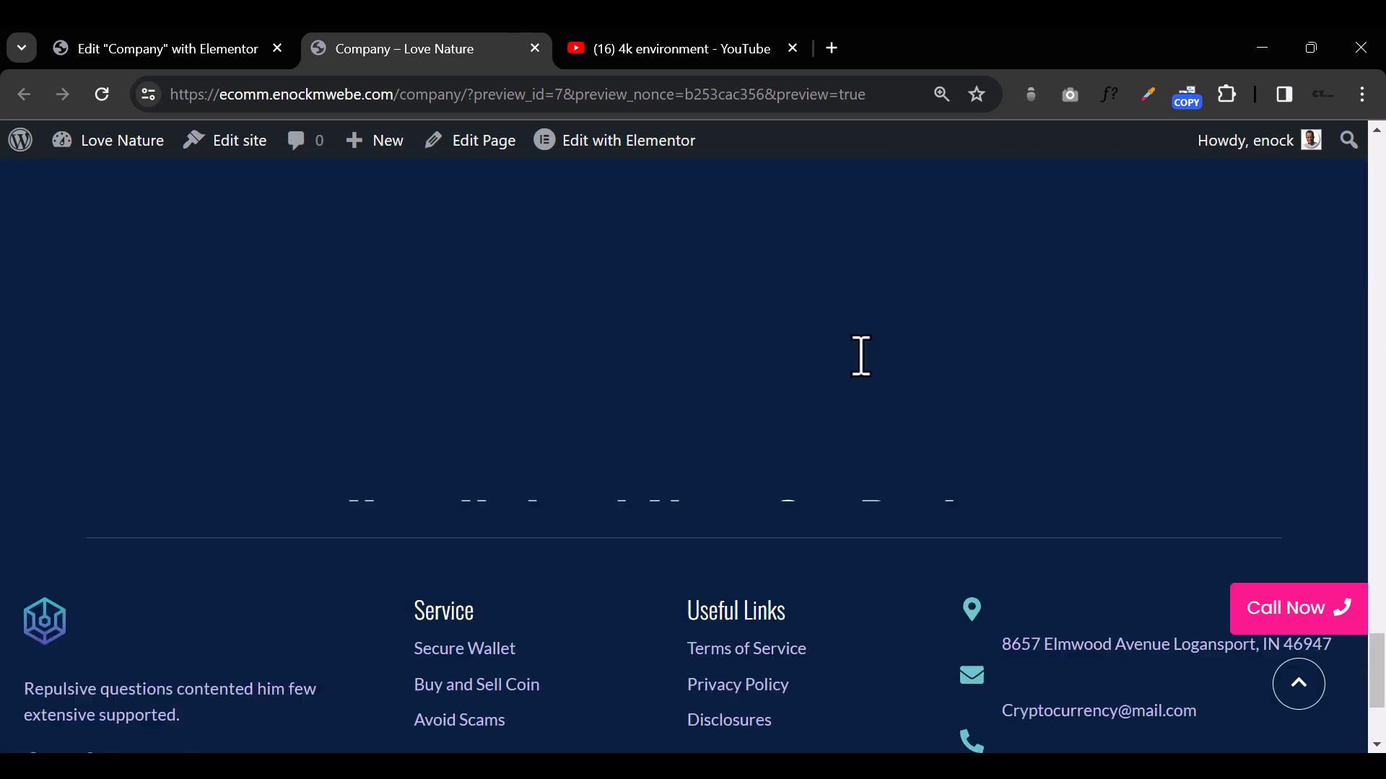
scroll(862, 364, down, 3)
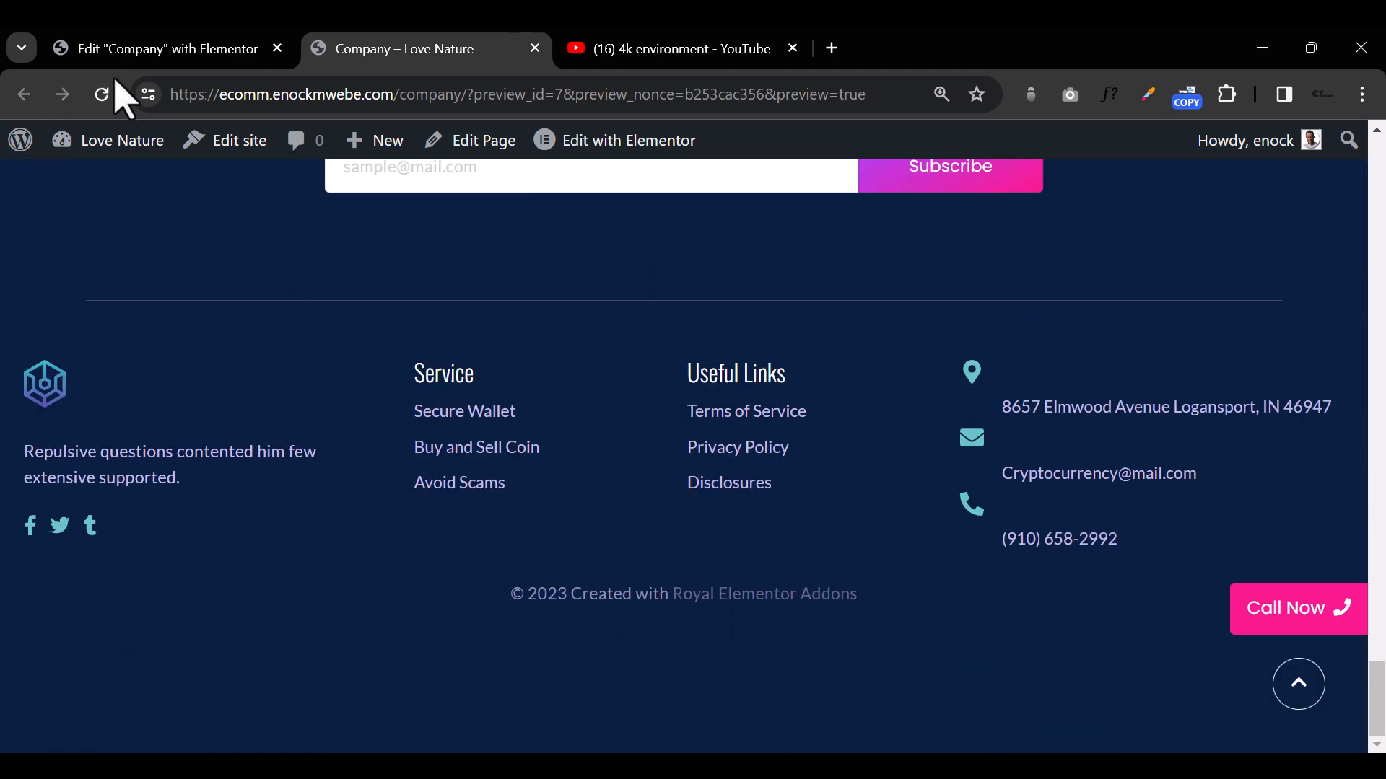
Step: Return to the page editor and examine the footer, newsletter, FAQ and hero sections for anything left to customize
click(158, 48)
scroll(505, 534, up, 3)
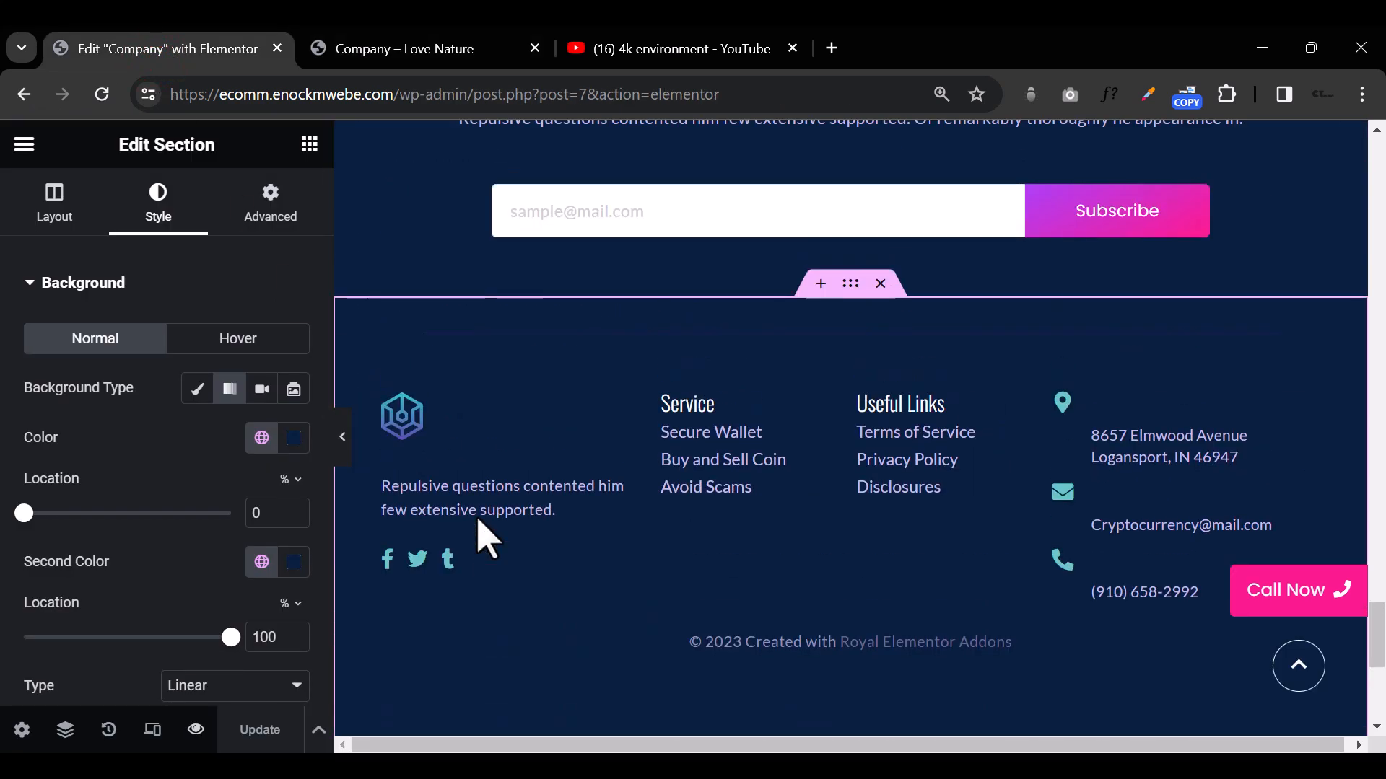
scroll(487, 538, up, 6)
scroll(804, 377, down, 3)
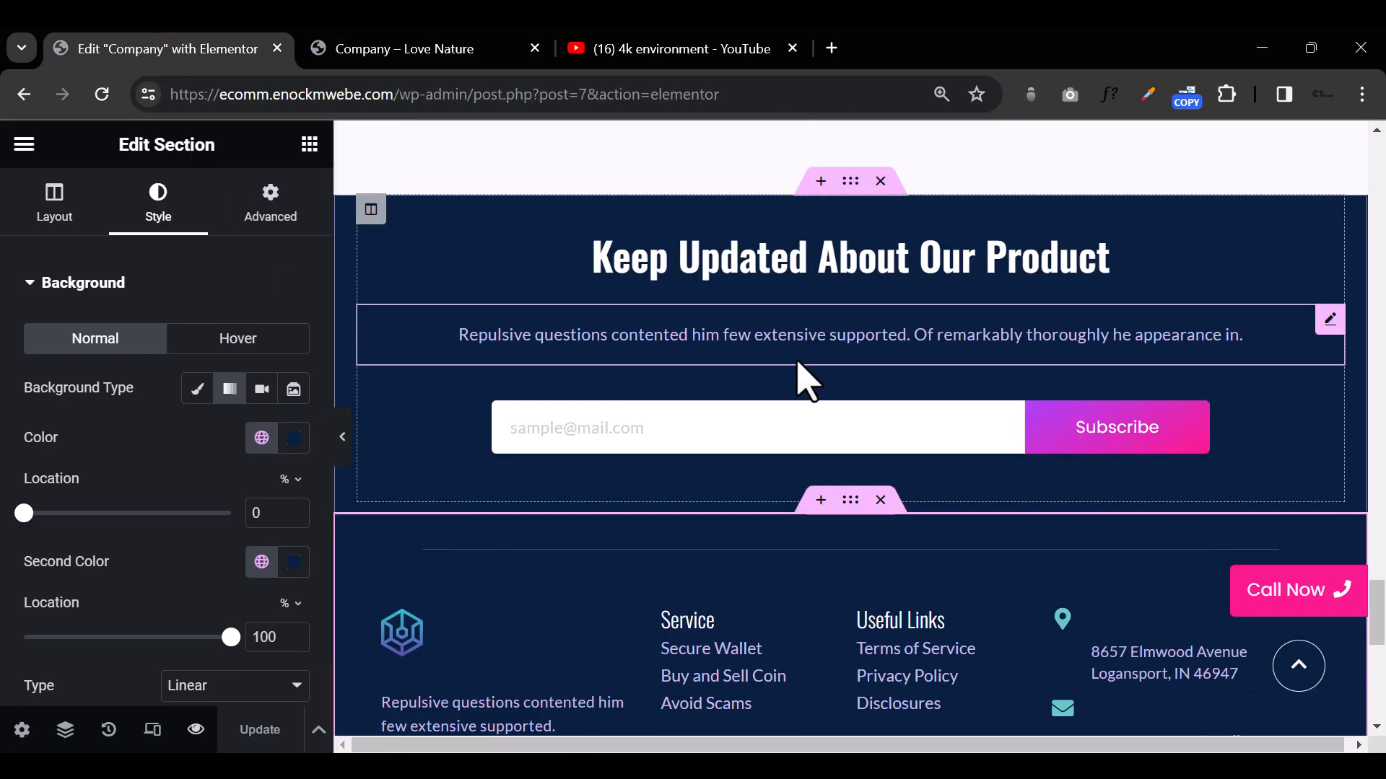
scroll(801, 378, up, 6)
scroll(798, 376, down, 10)
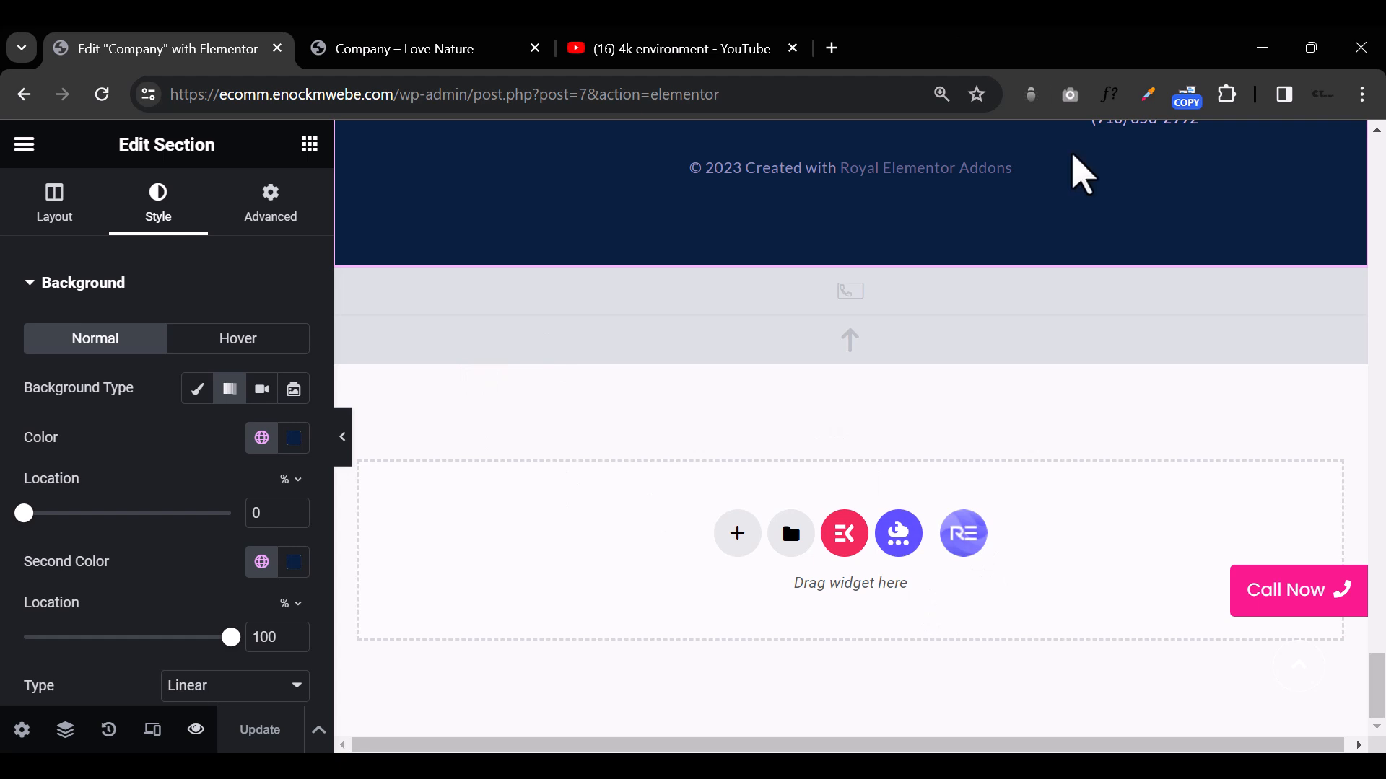
scroll(592, 572, up, 20)
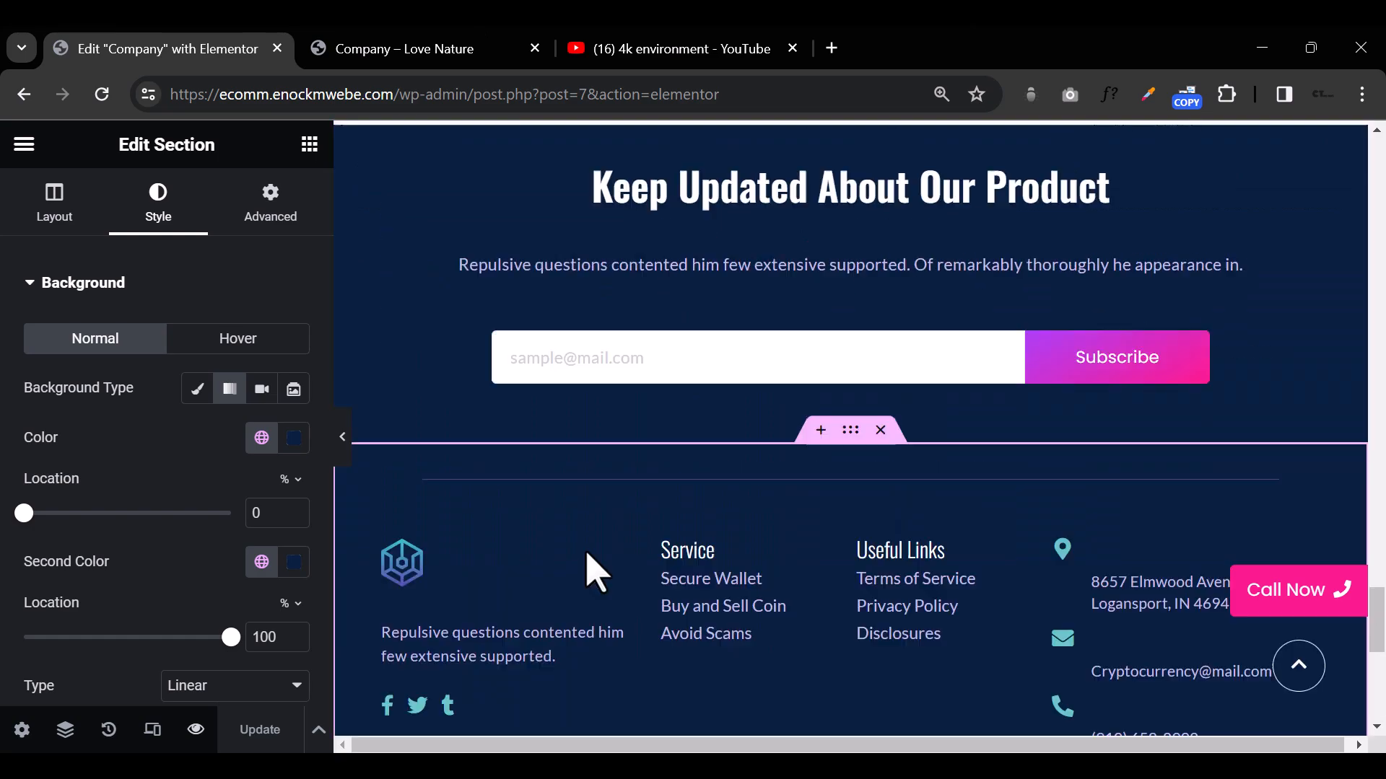
scroll(592, 573, up, 15)
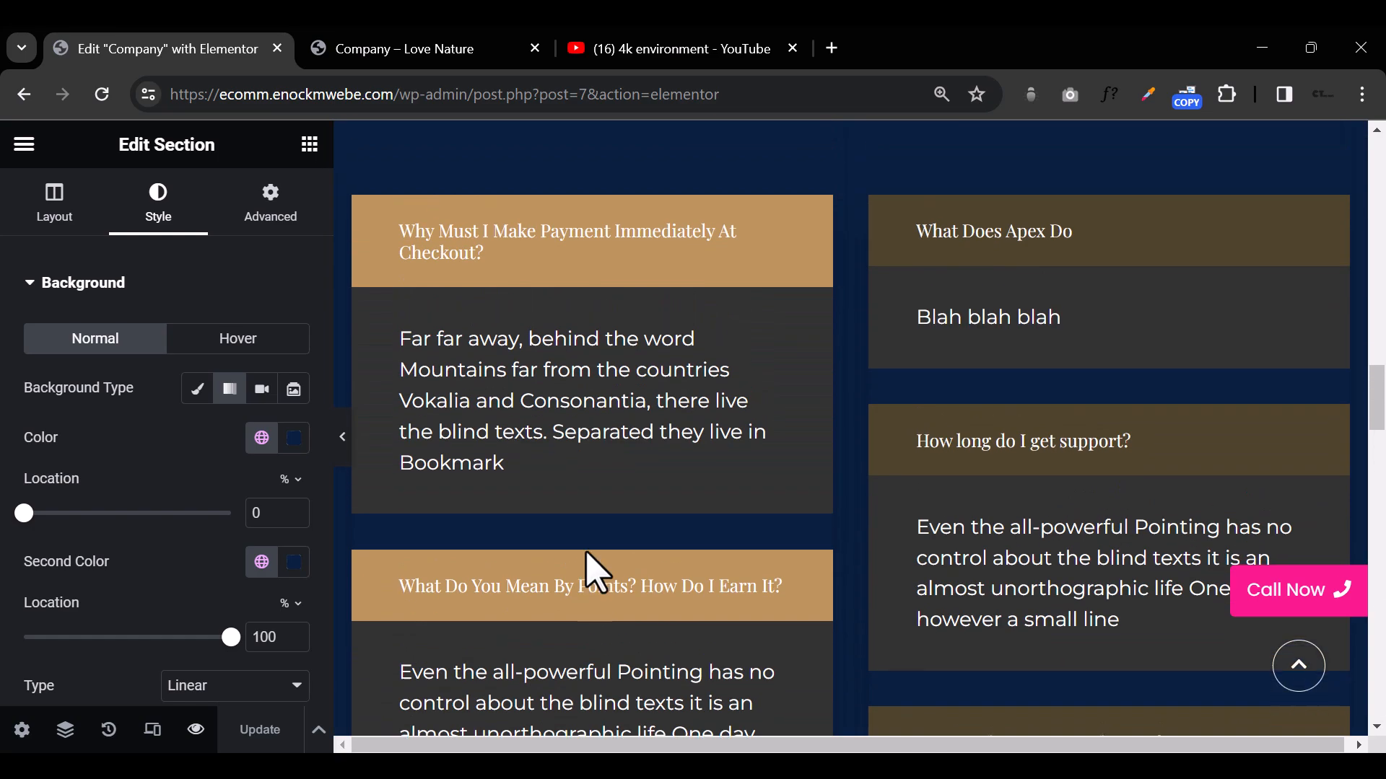
scroll(594, 572, up, 10)
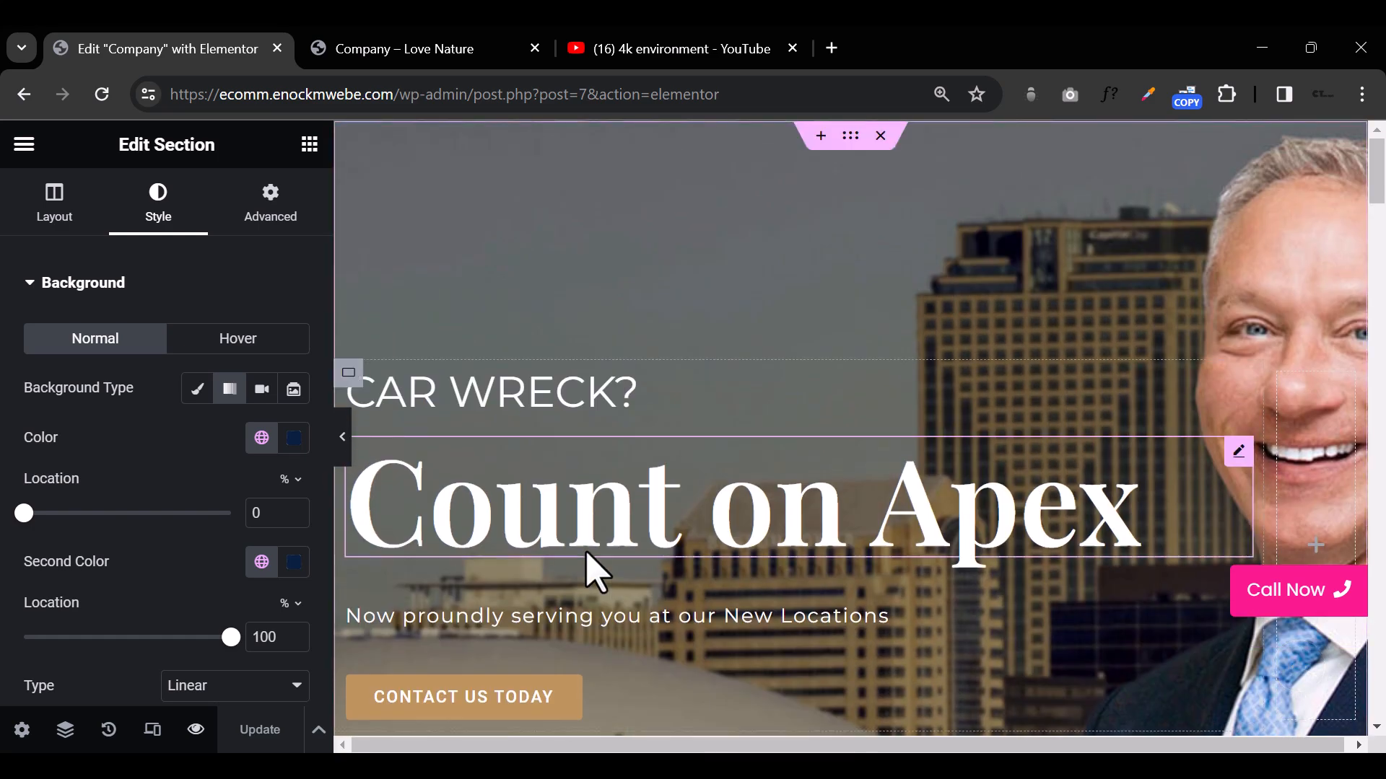
Step: Delete the "Box with dark style" heading and its description from the FAQ section
scroll(588, 554, down, 20)
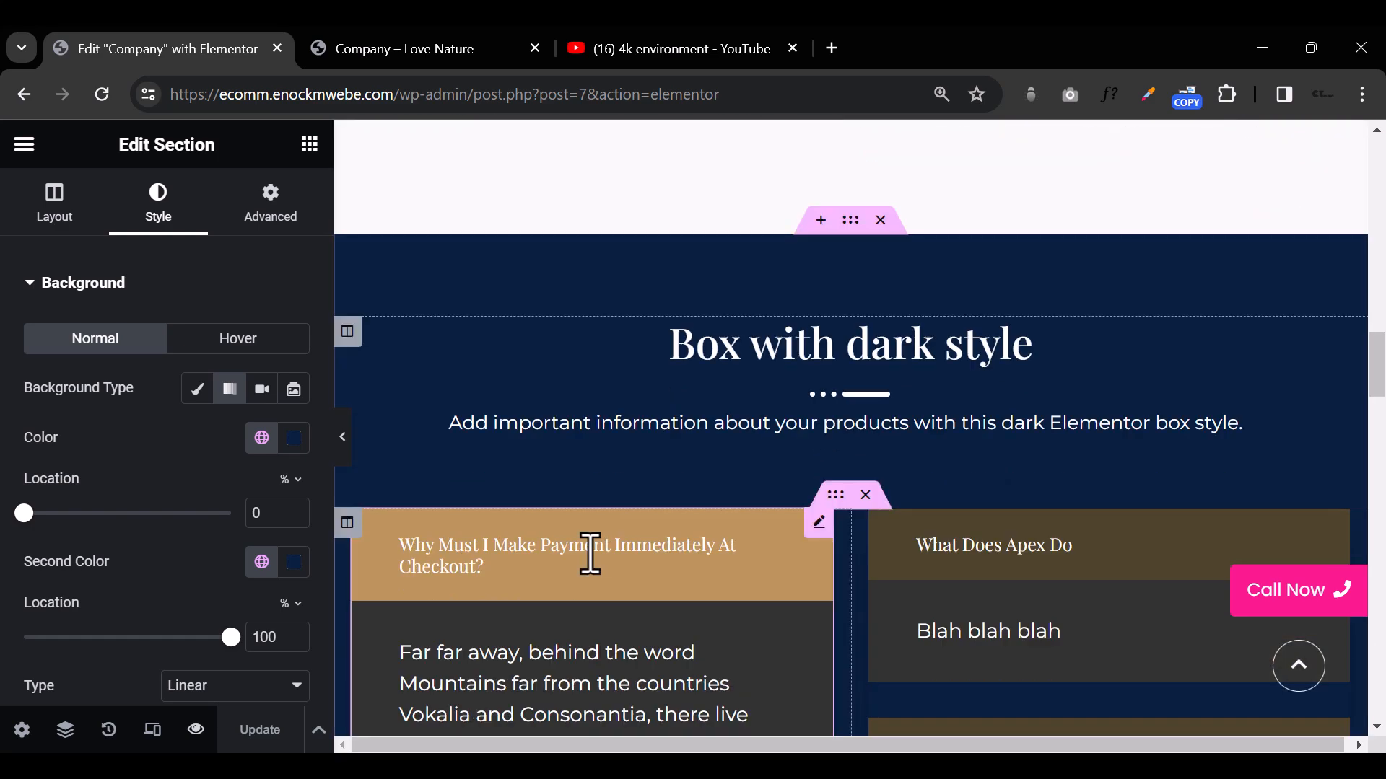
scroll(591, 554, down, 10)
scroll(588, 566, up, 8)
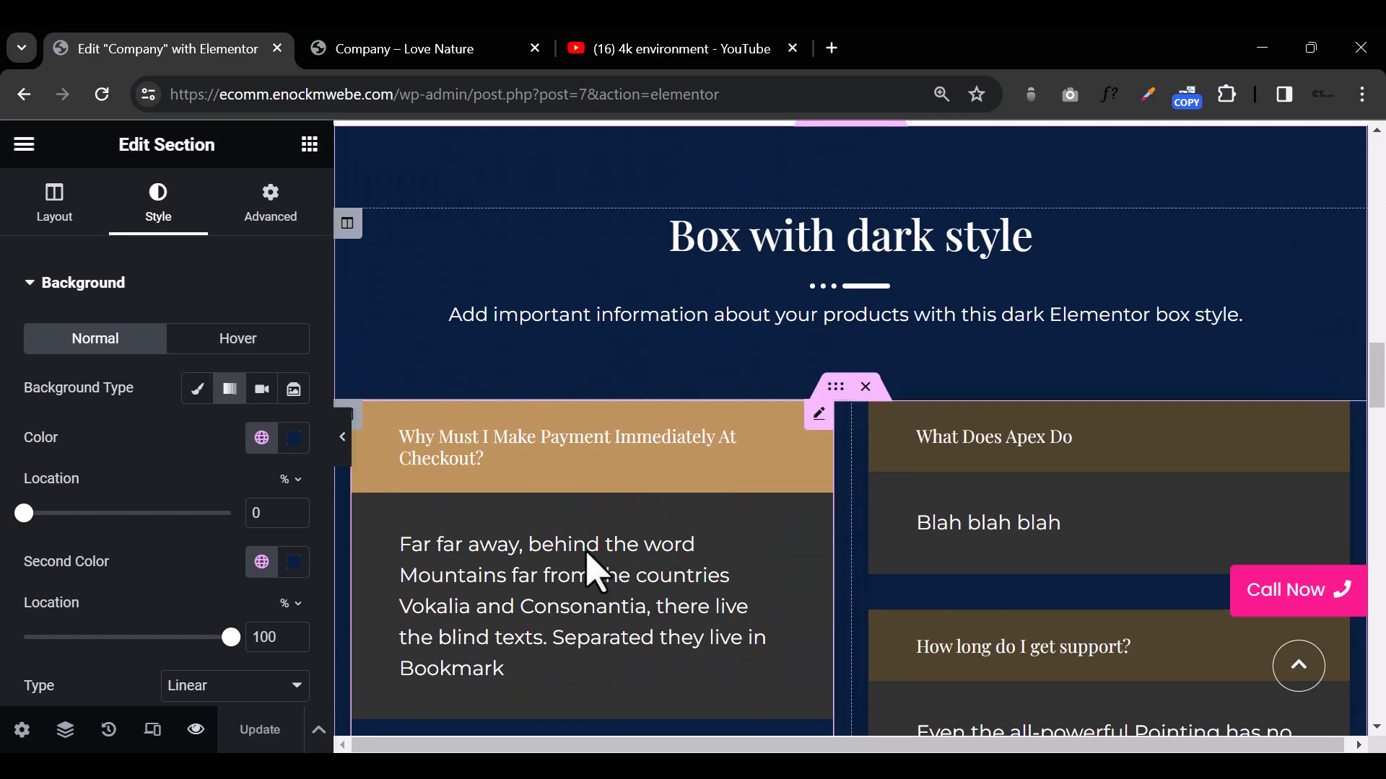
click(1056, 335)
key(Delete)
scroll(1043, 422, up, 4)
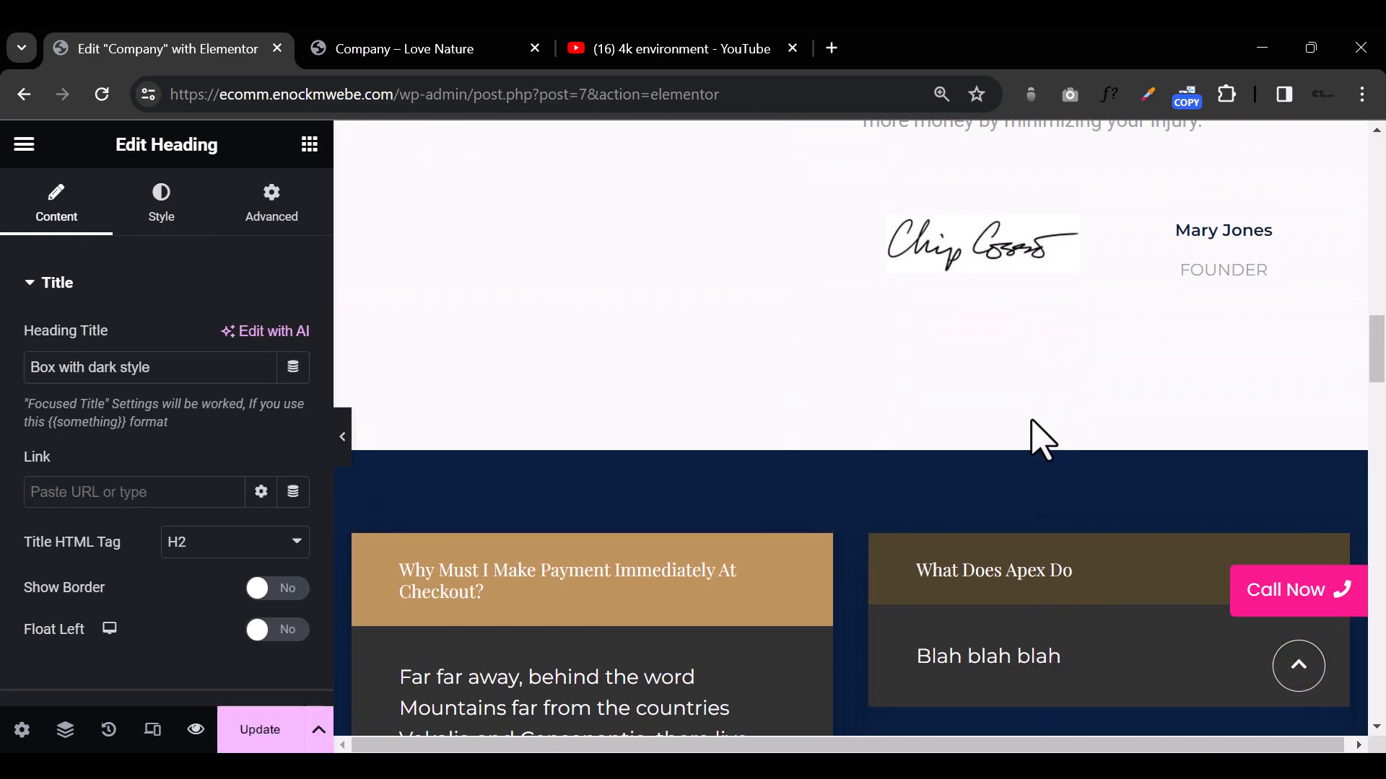
Step: Save the dark blue FAQ section to the library as a template named "FAQ" and close the library
mouse_move(826, 483)
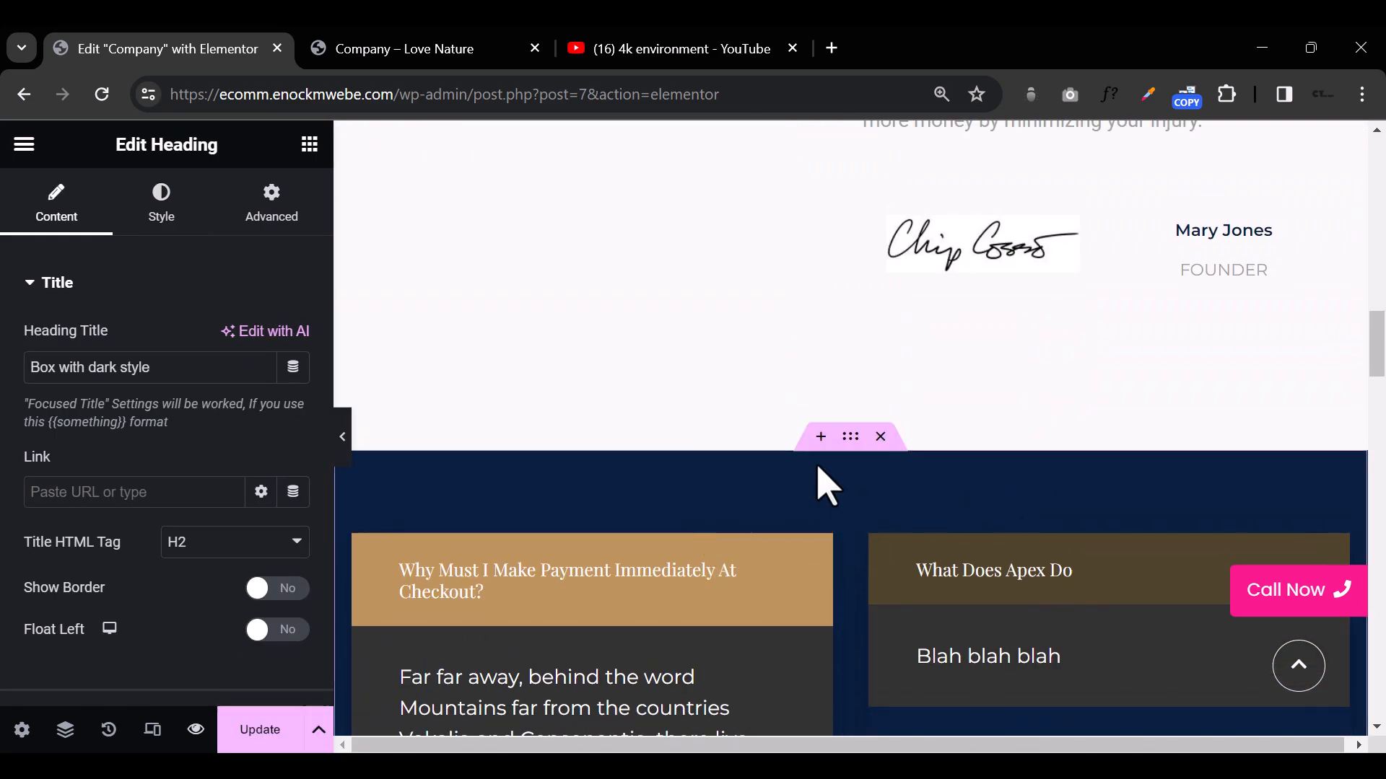
click(853, 435)
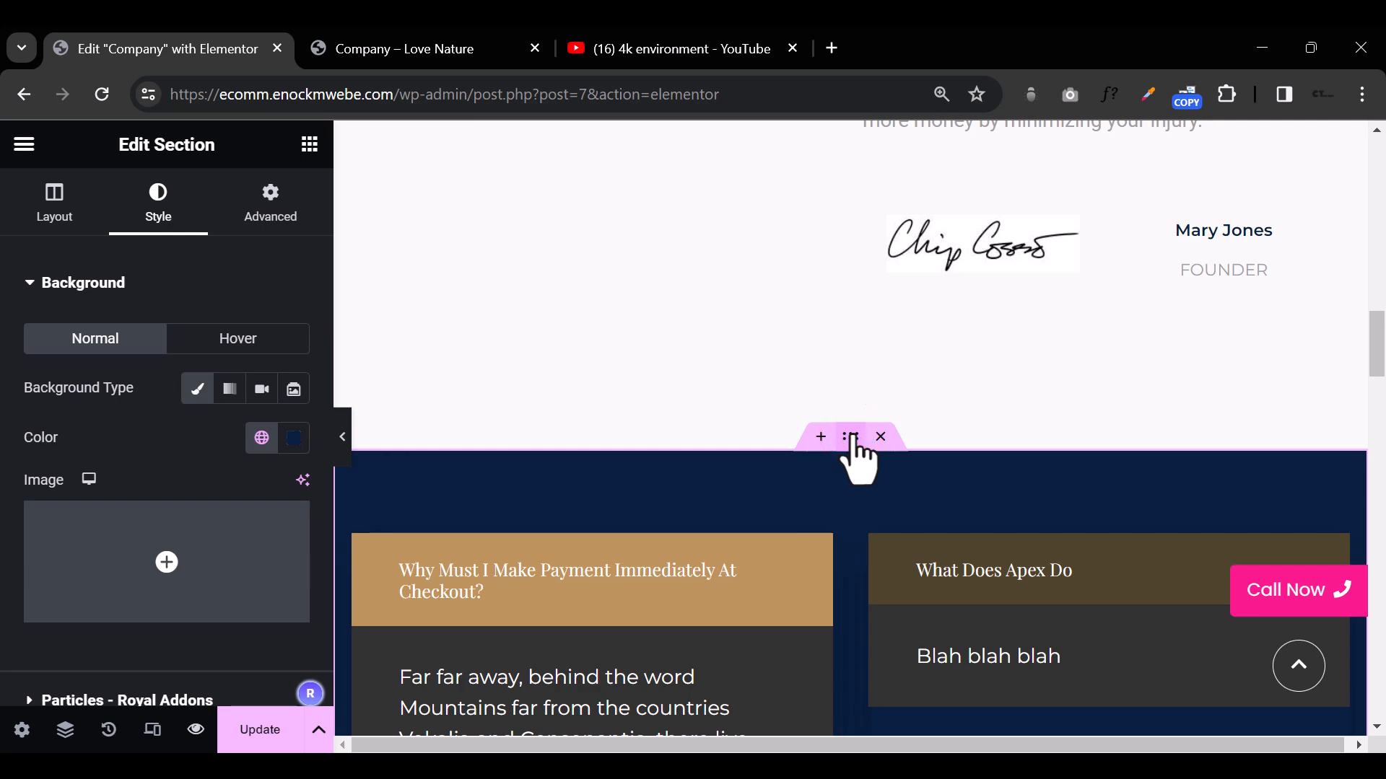
scroll(852, 448, up, 10)
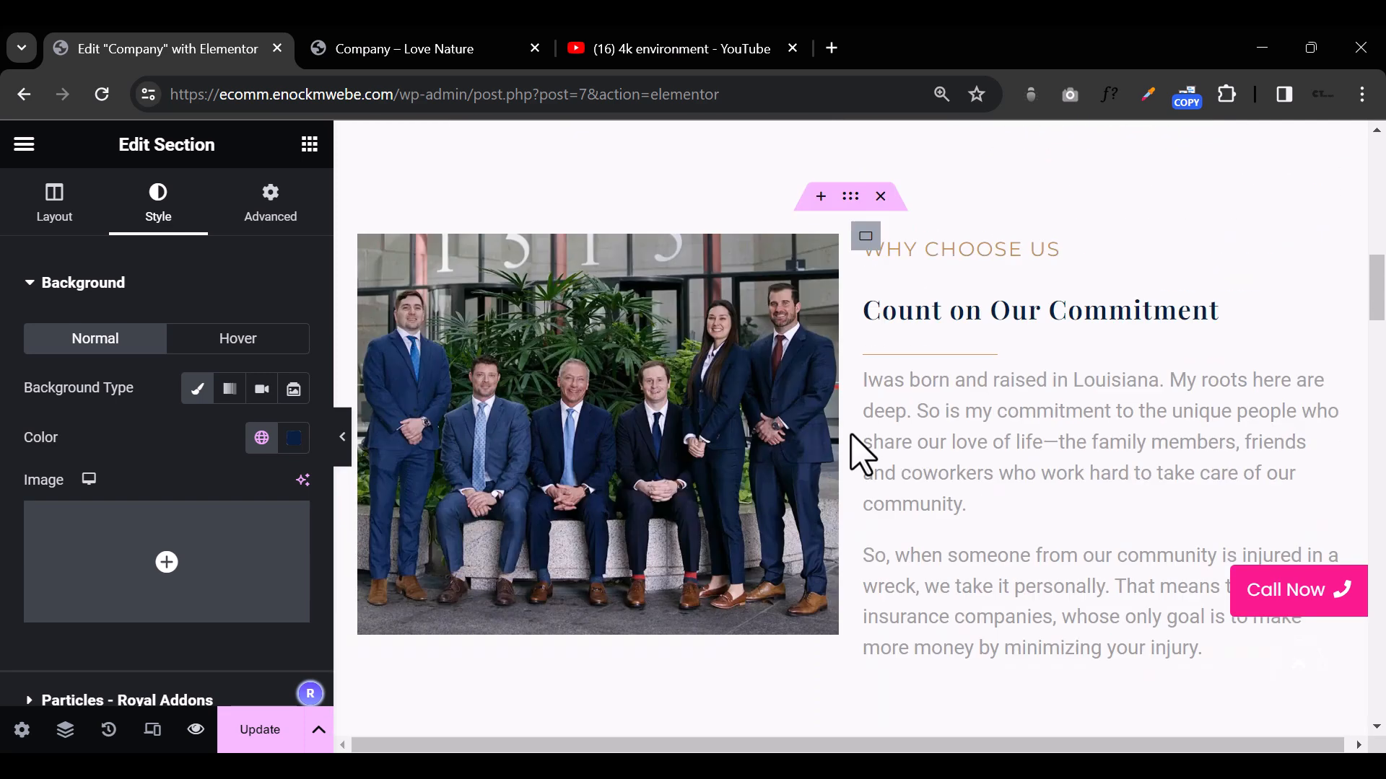
scroll(857, 458, down, 9)
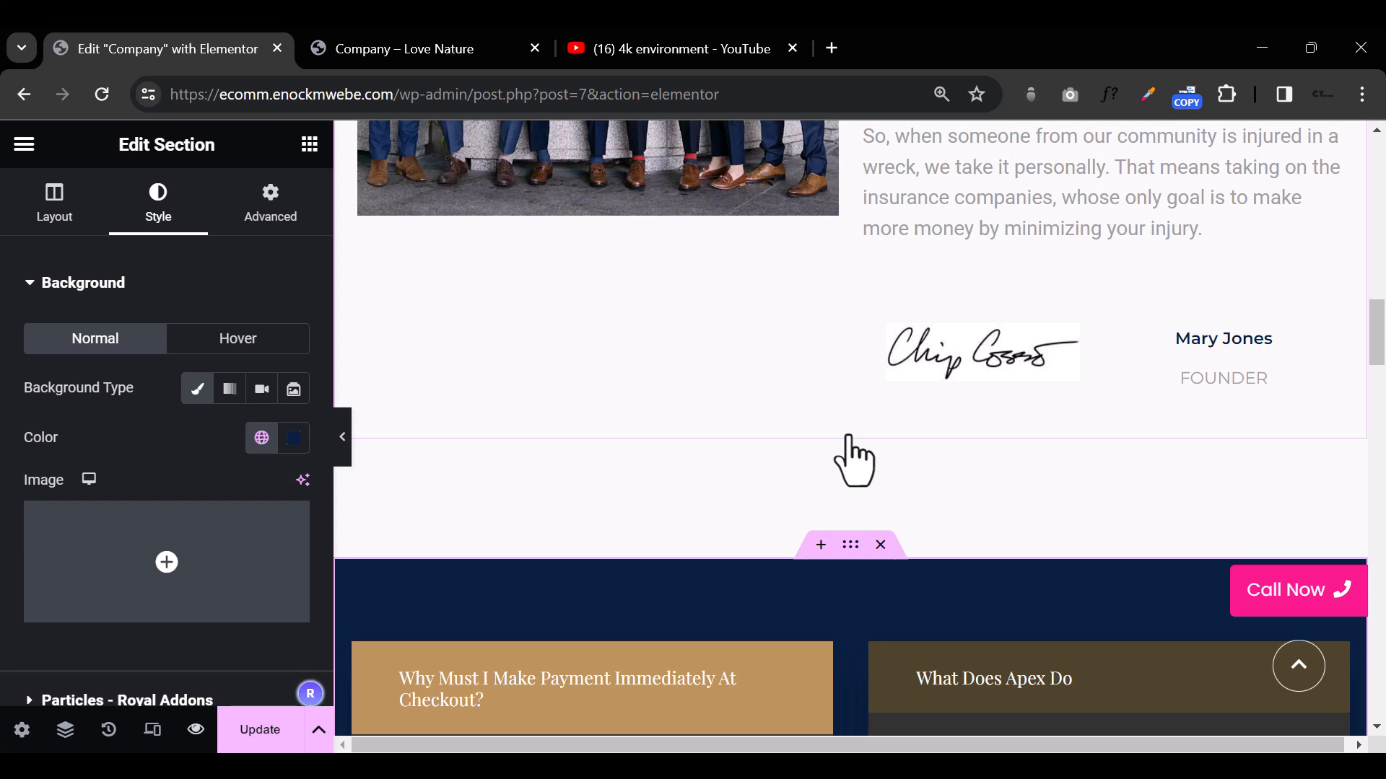
right_click(848, 553)
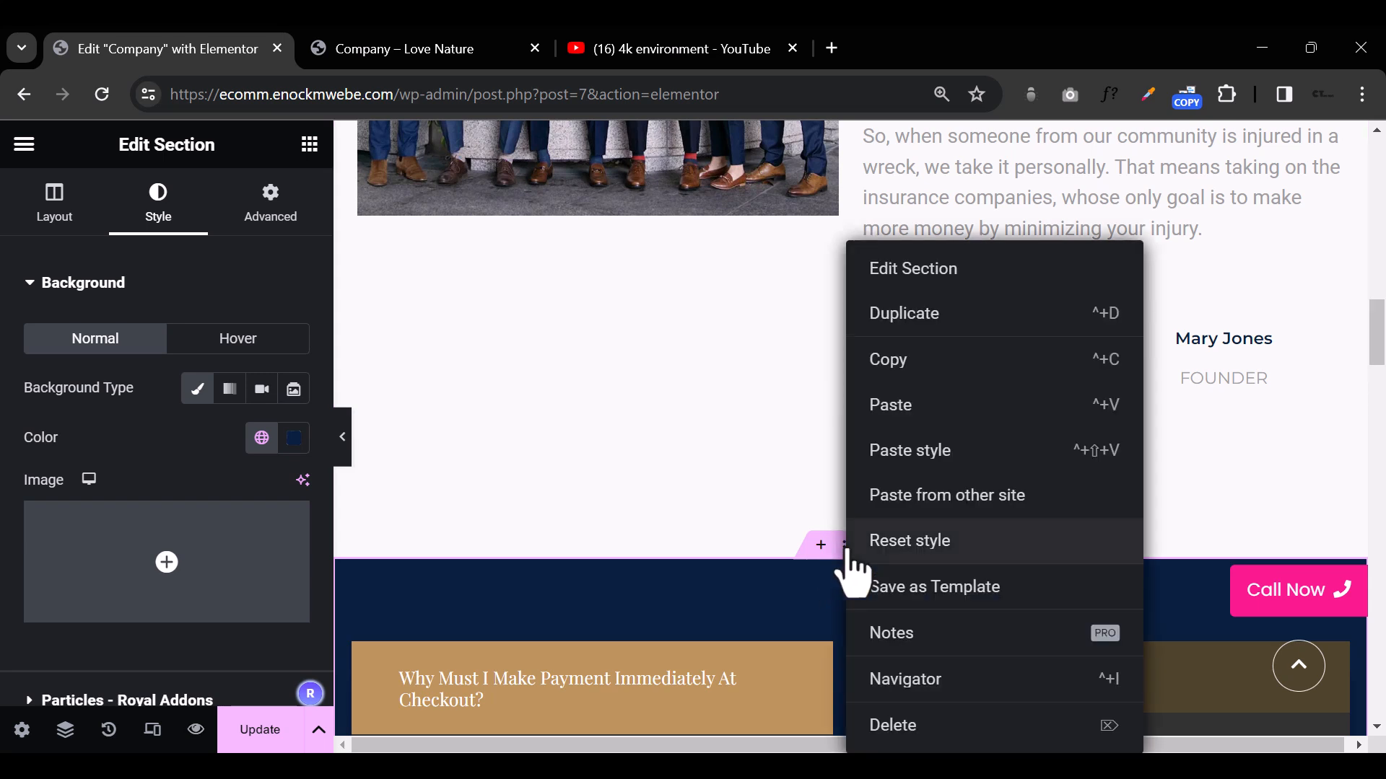
click(911, 593)
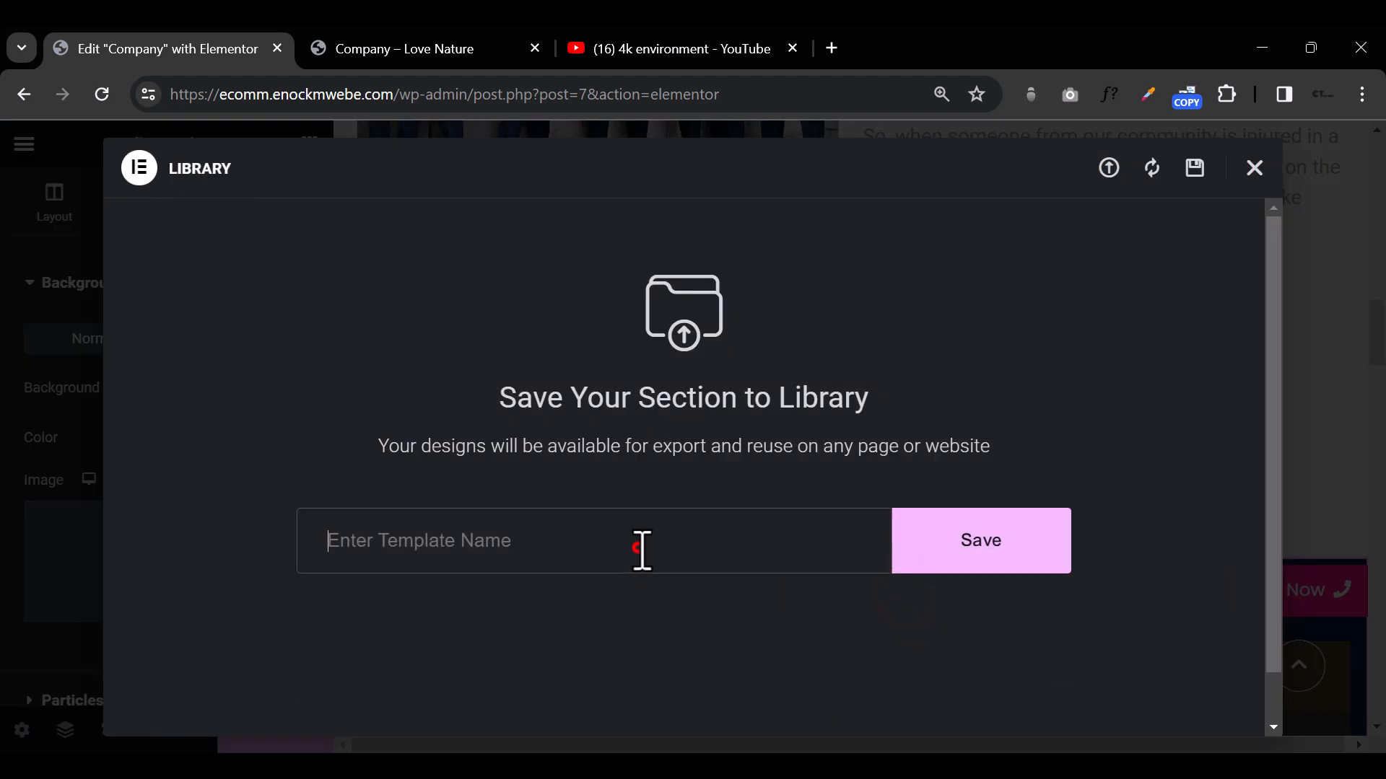
text(FAQ)
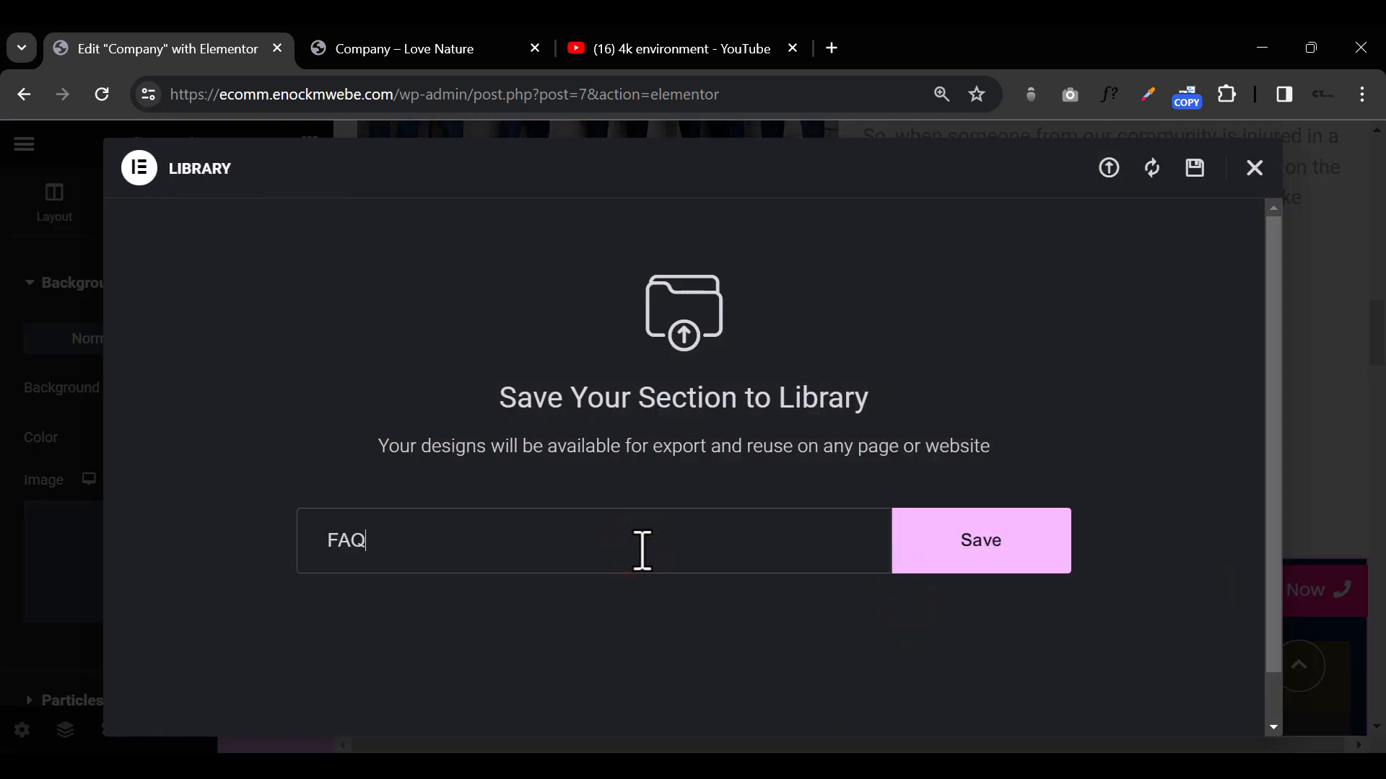
click(1018, 548)
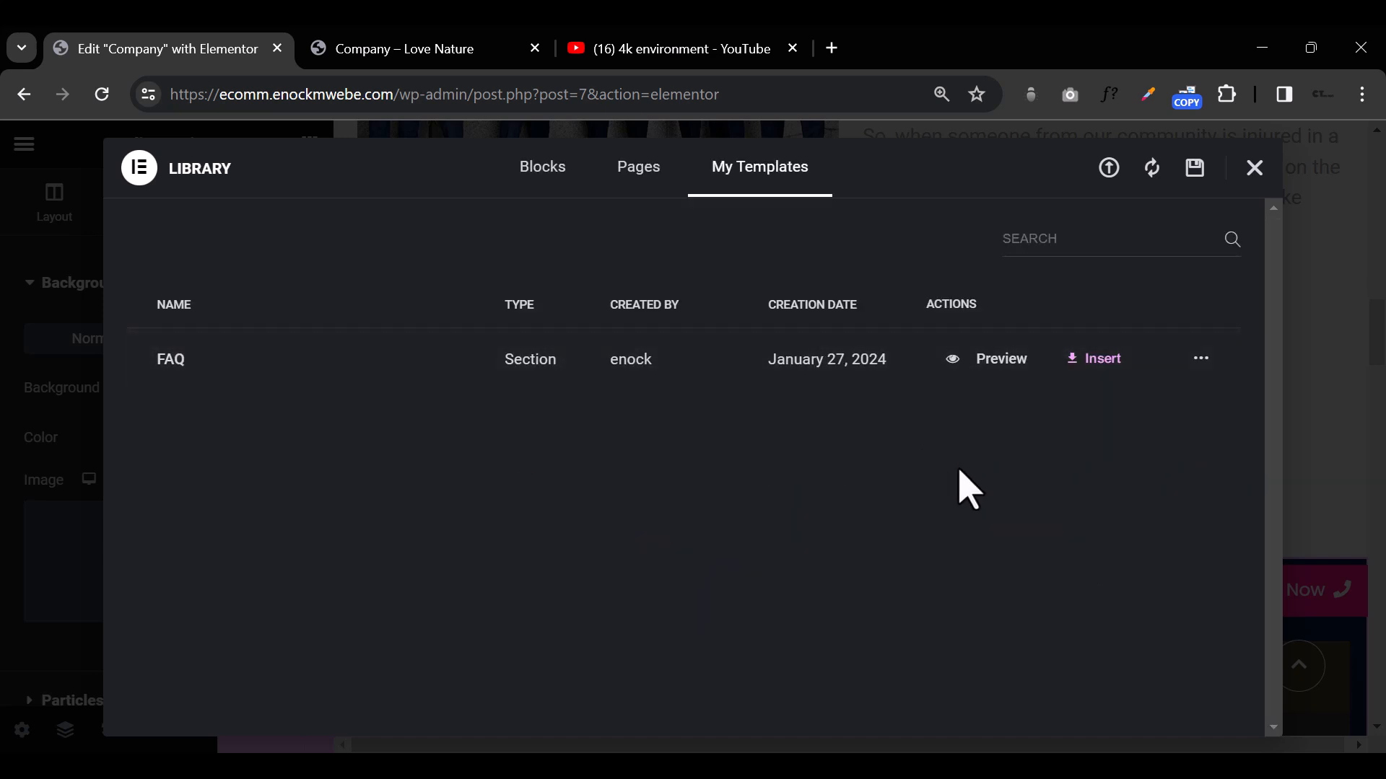
click(1327, 550)
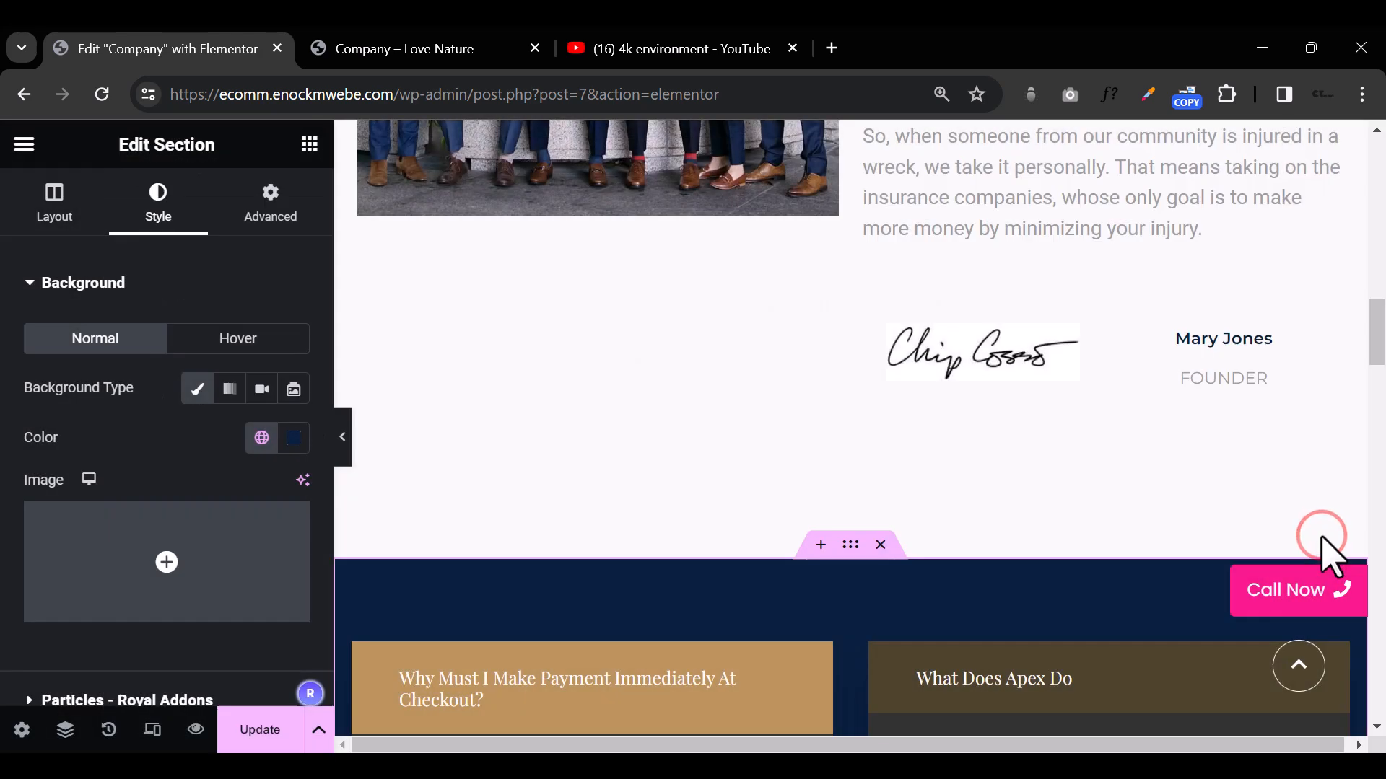
Step: Save the whole page to the library as a template named "Company Page"
scroll(448, 559, down, 5)
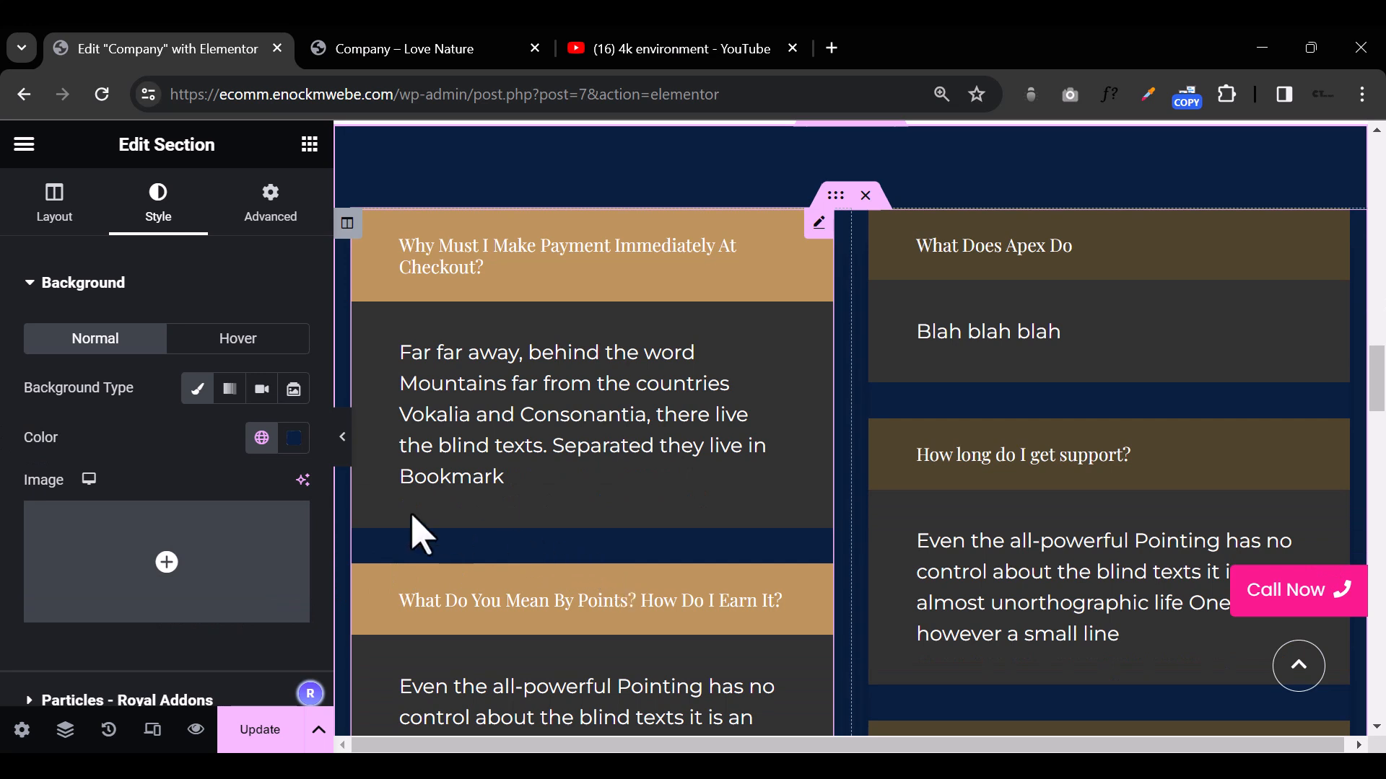
scroll(285, 578, down, 5)
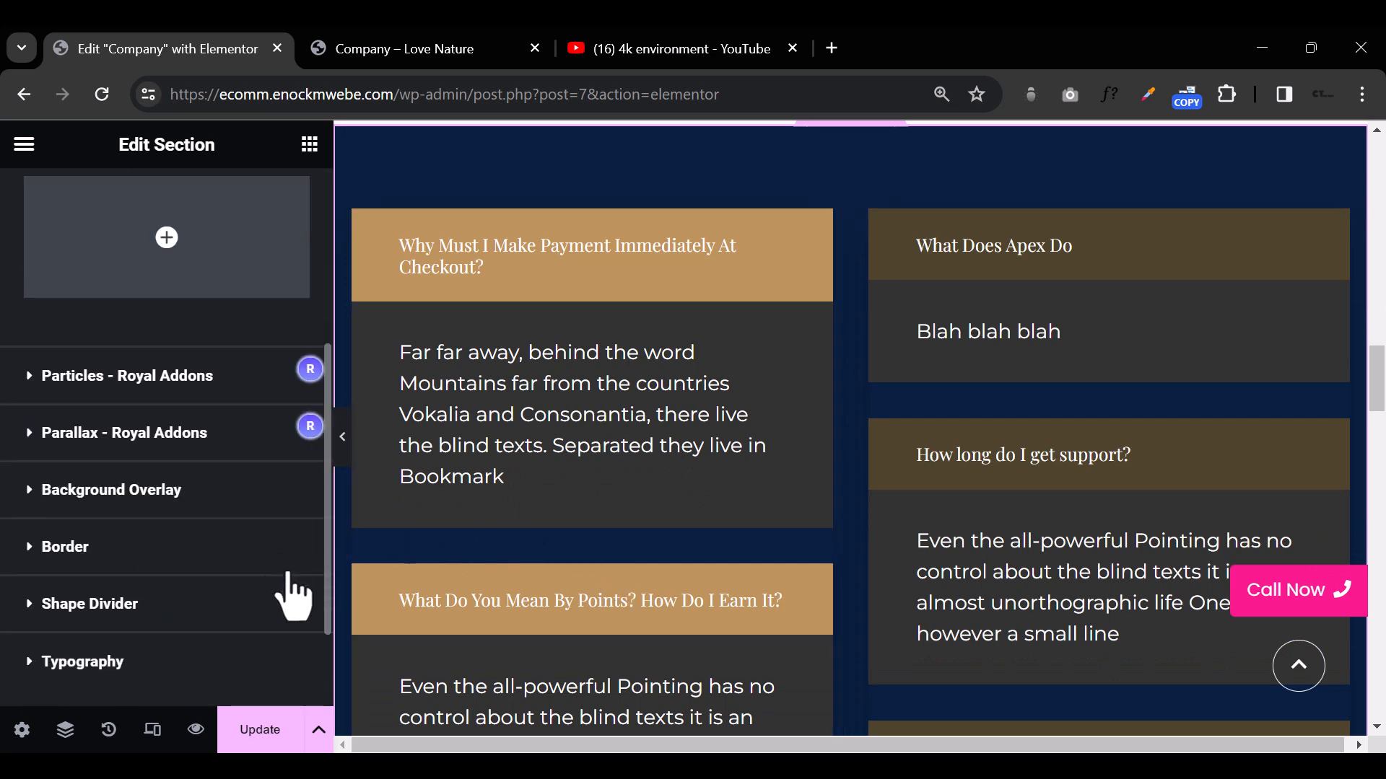
click(320, 735)
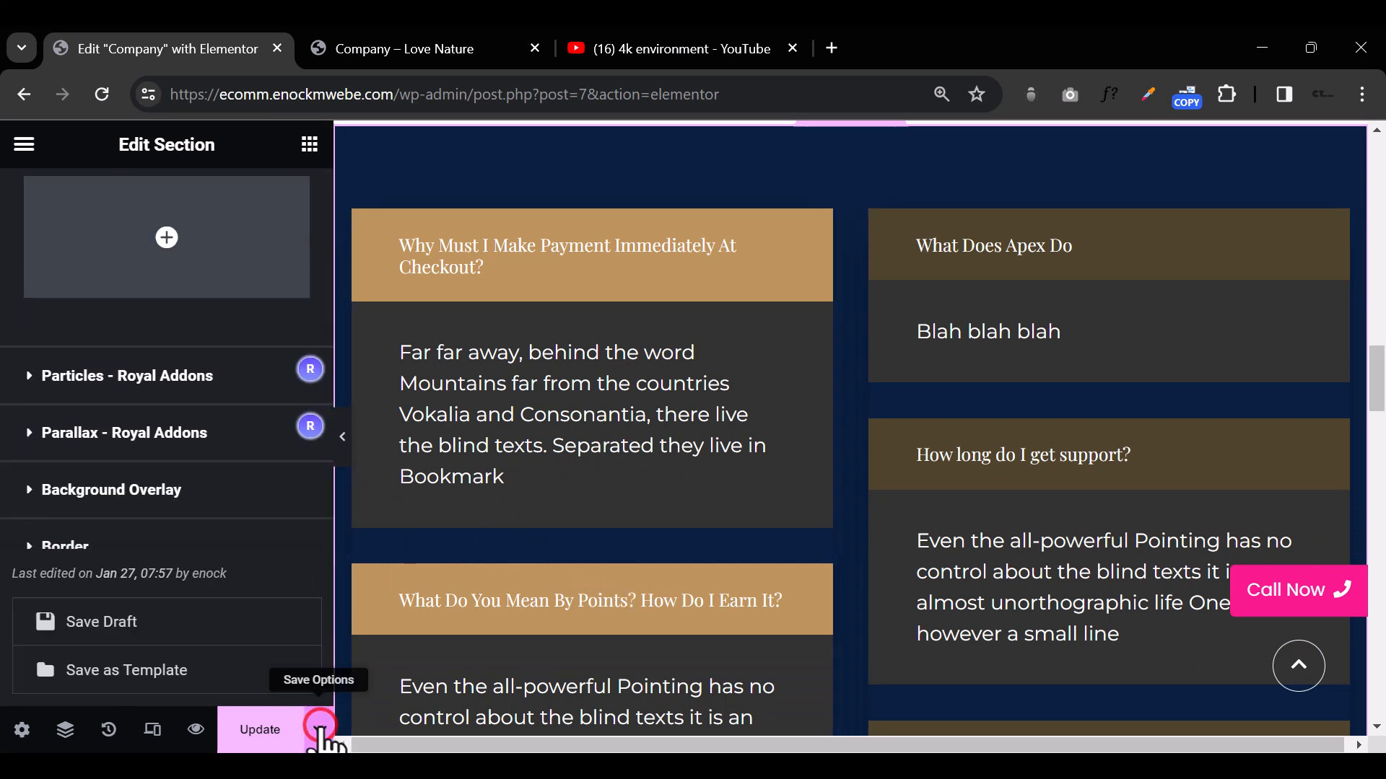
click(179, 685)
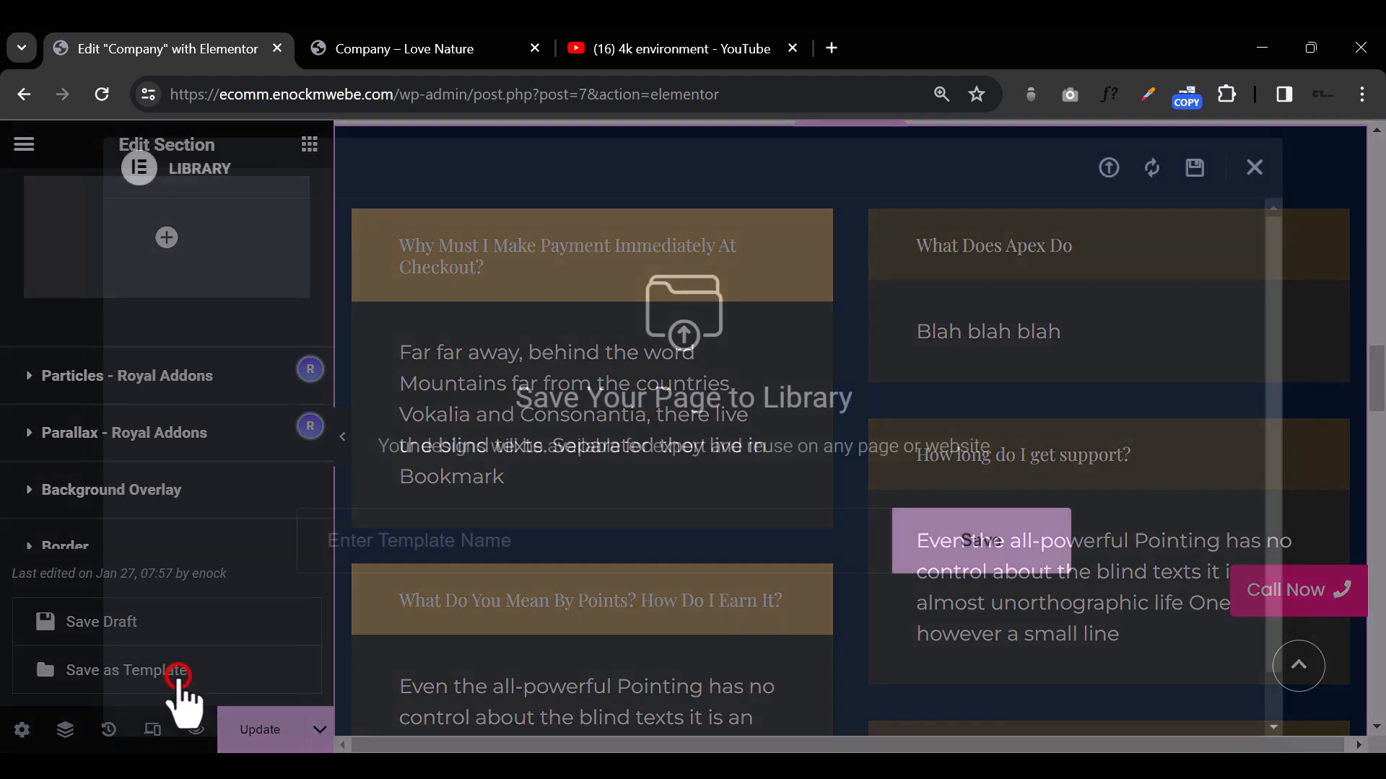
click(466, 541)
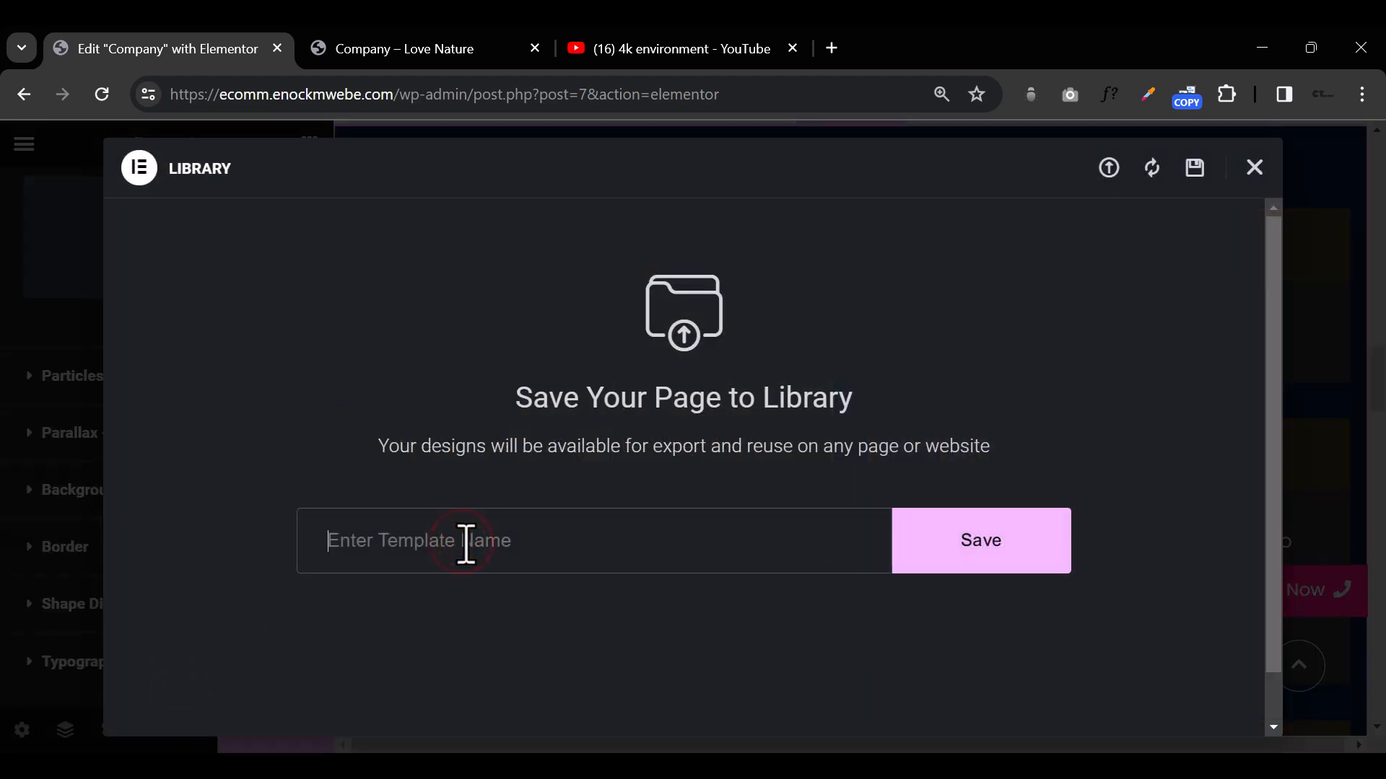
text(C)
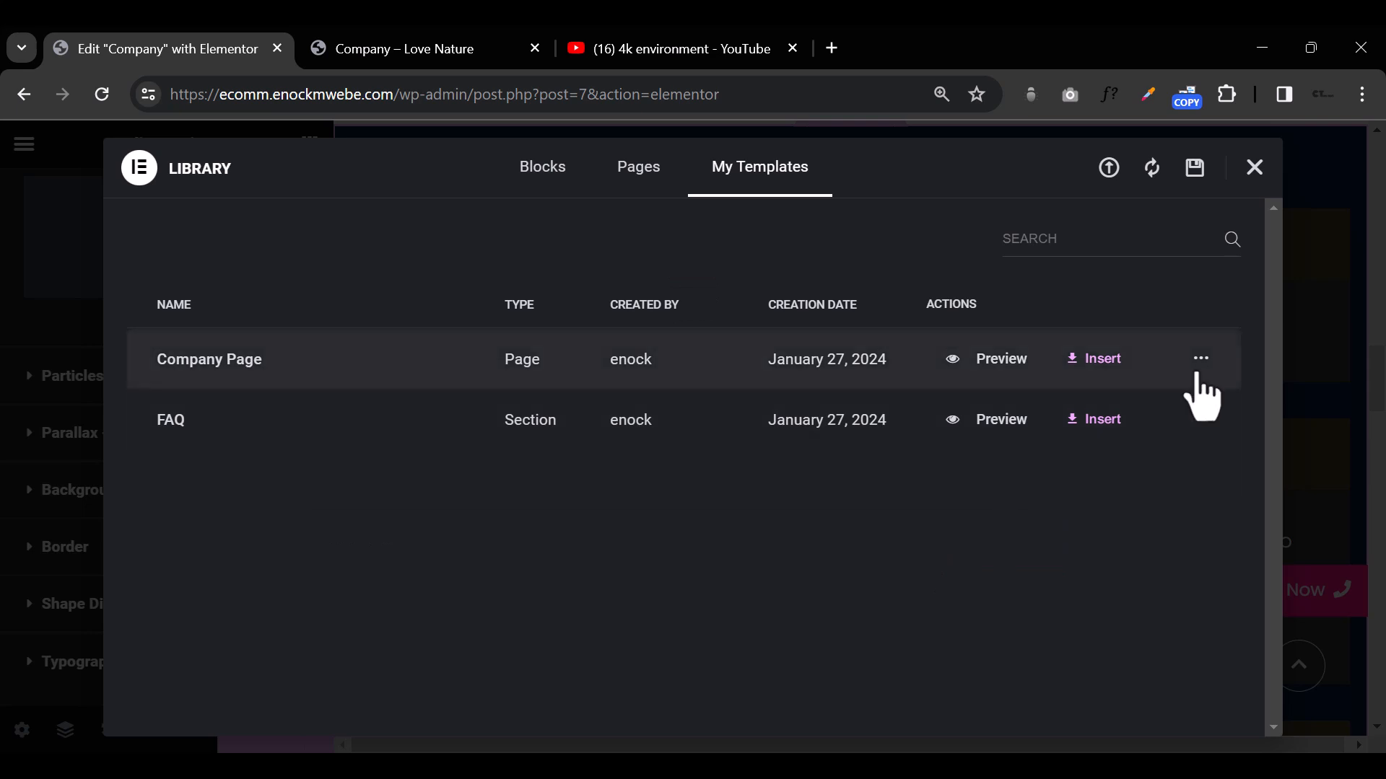
Step: Try to export the "Company Page" template, stay on the page, and close the library
click(1199, 358)
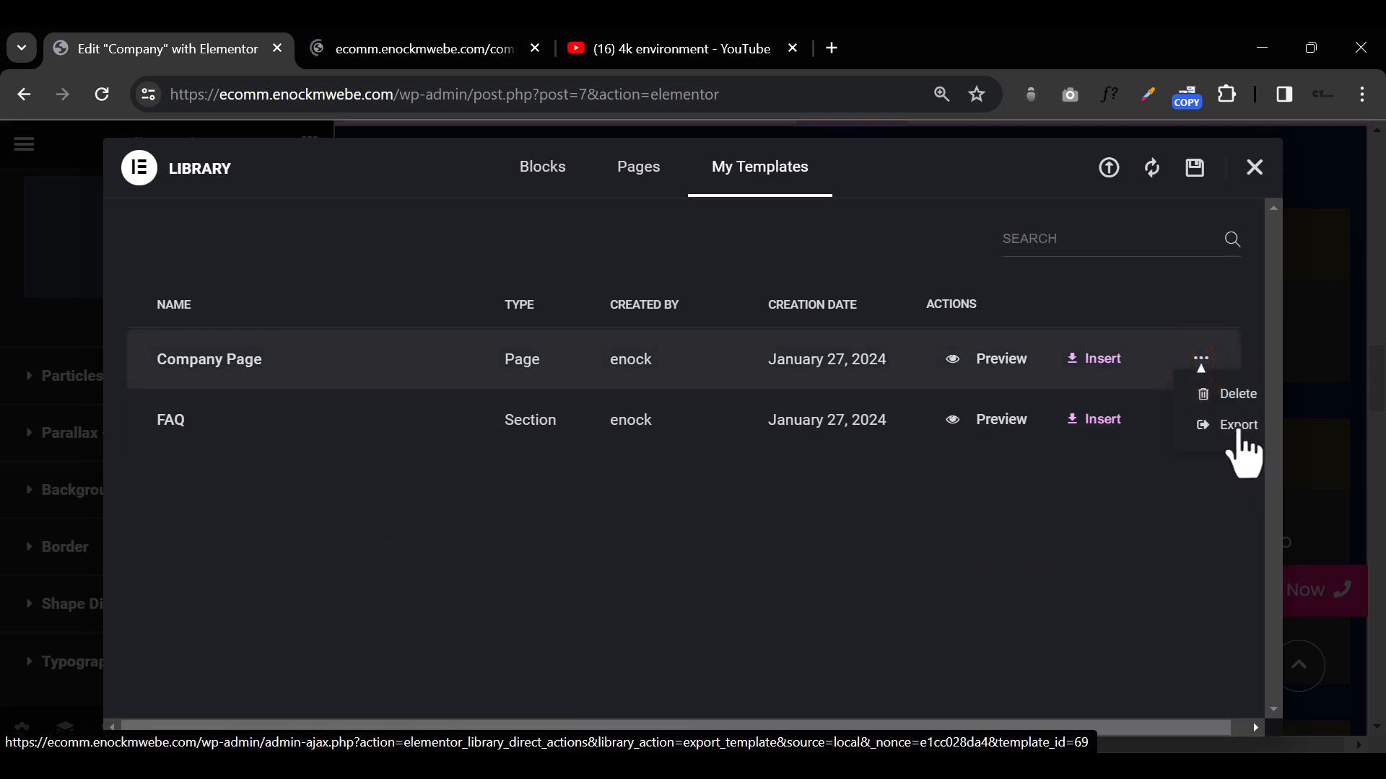
click(1238, 426)
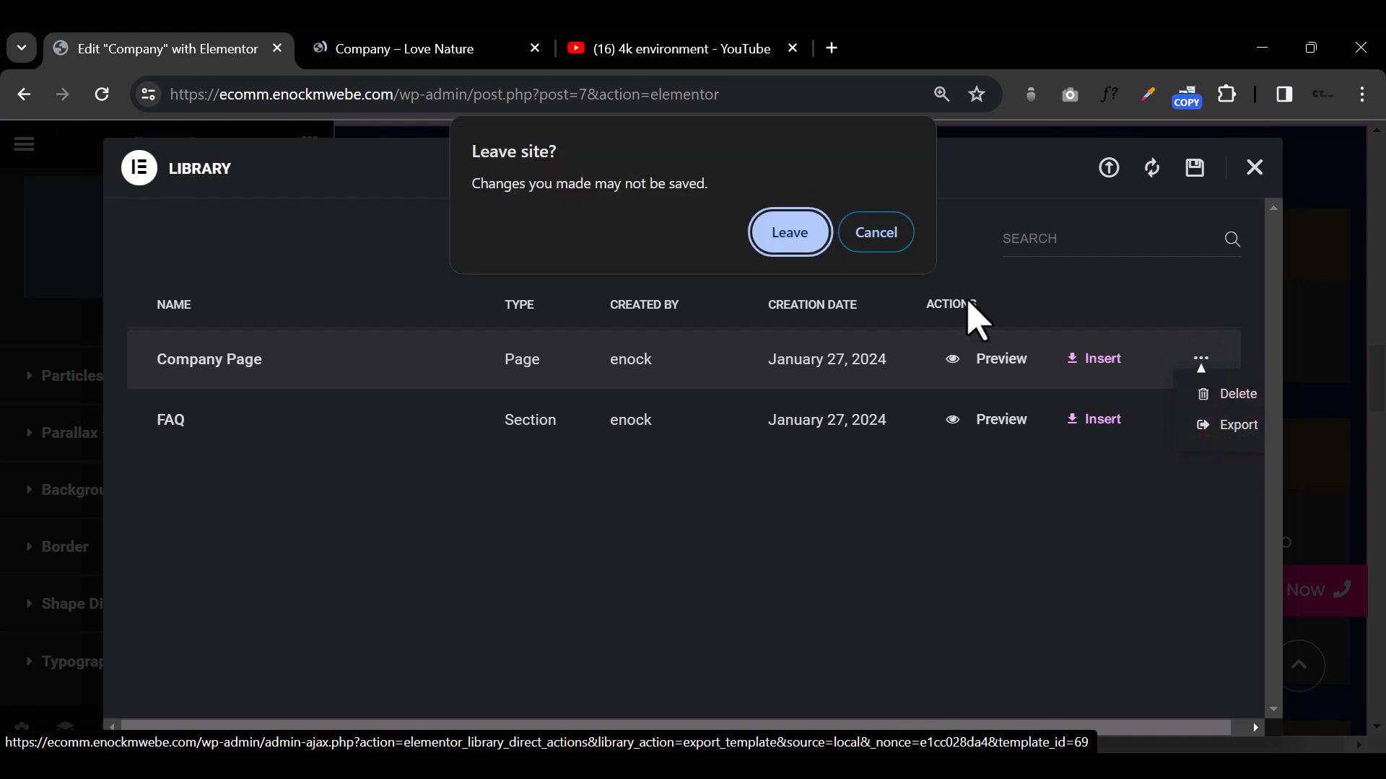
click(876, 233)
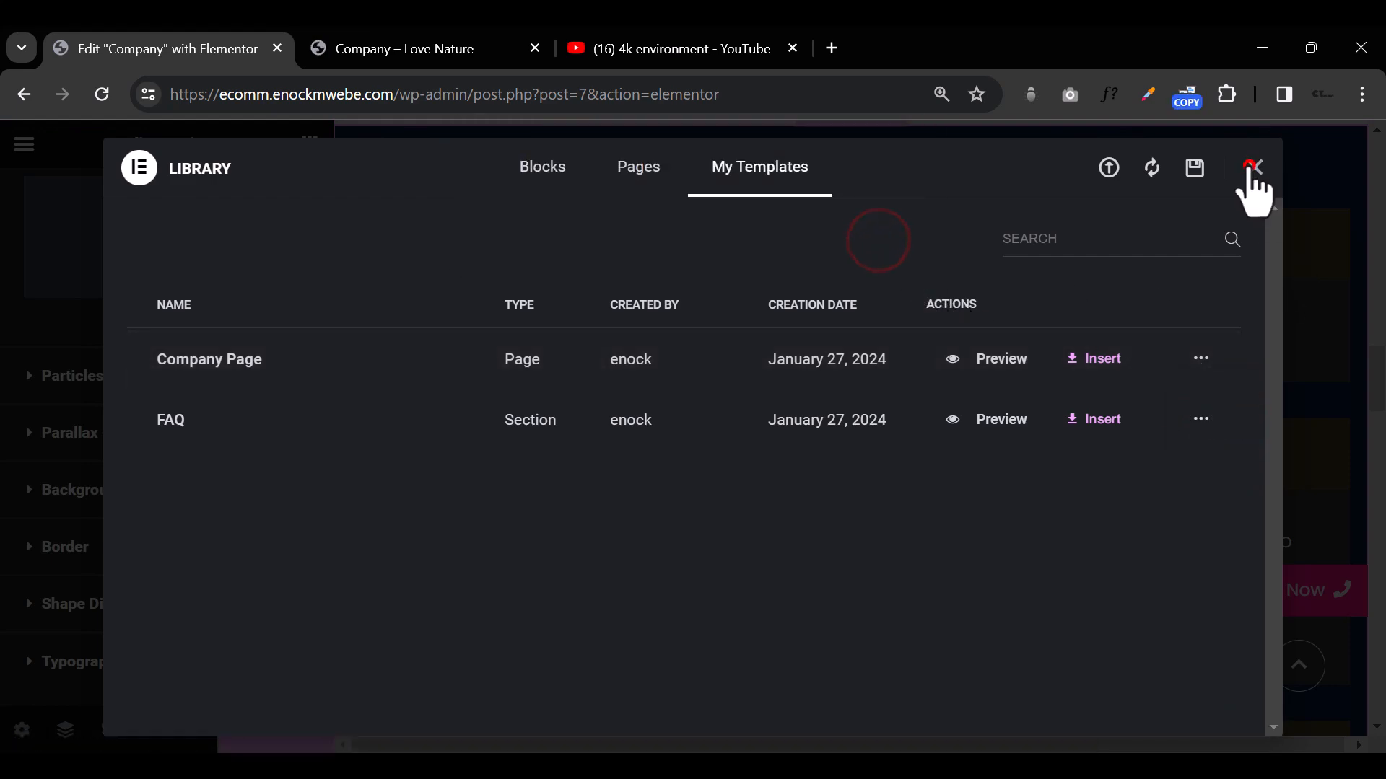
click(1255, 168)
Step: Update the page and save it to the library again as a template named "Company pAGE"
click(269, 738)
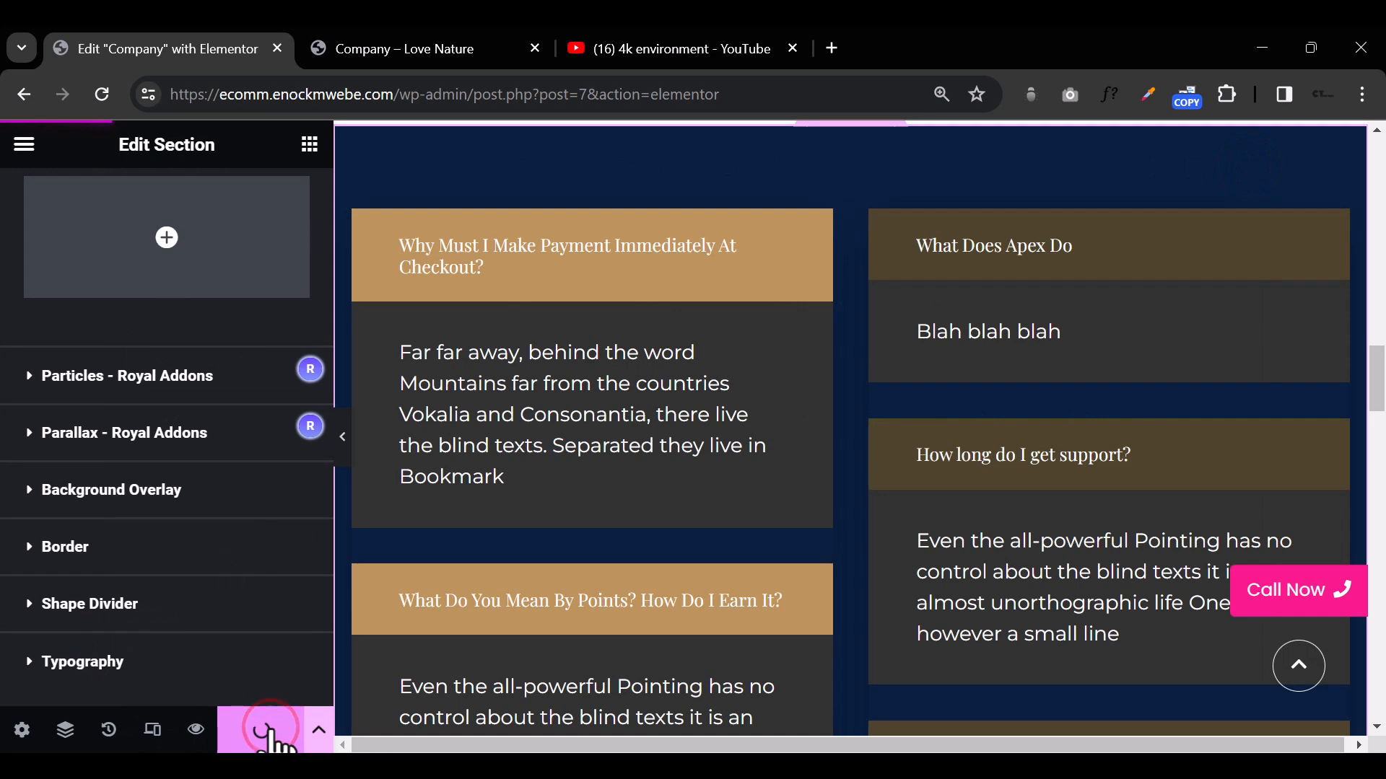
click(318, 731)
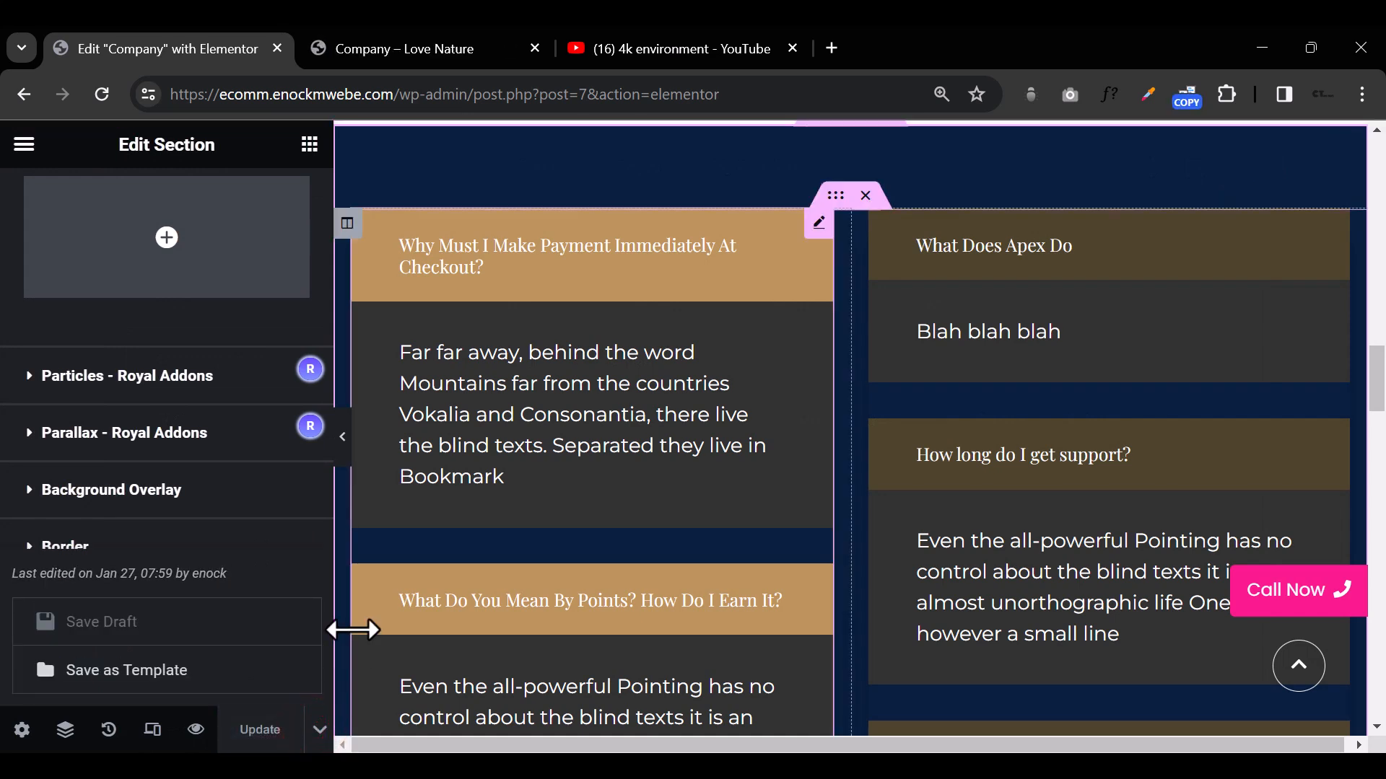
click(270, 667)
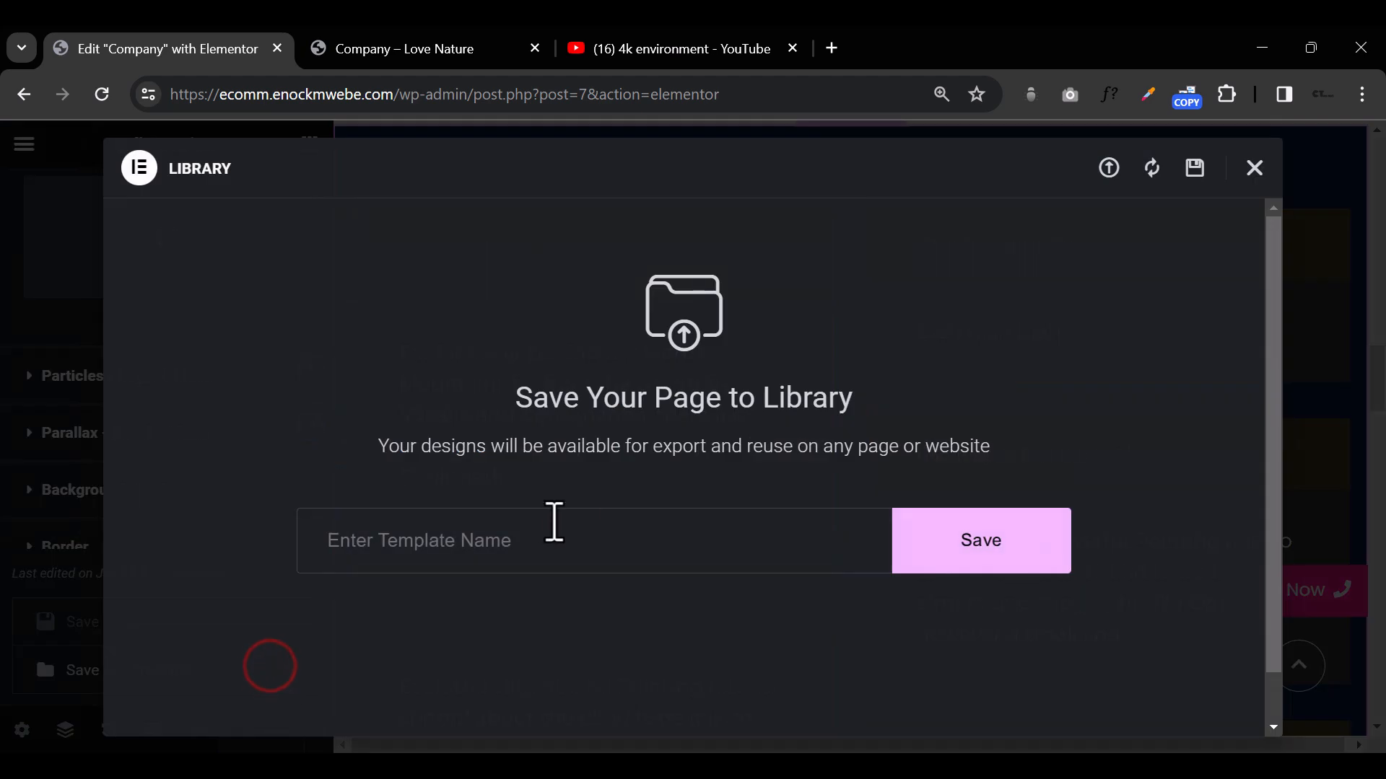
text(Company pAGE)
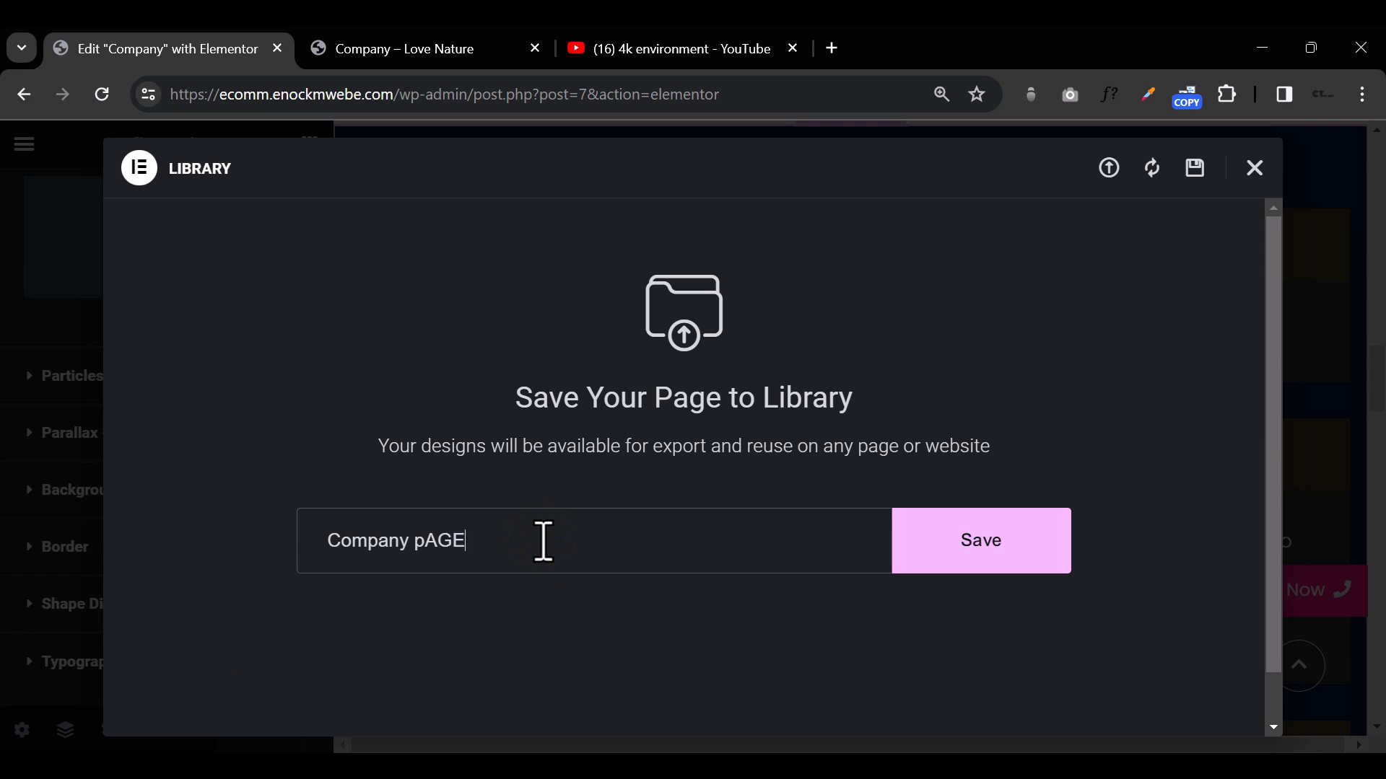
click(996, 571)
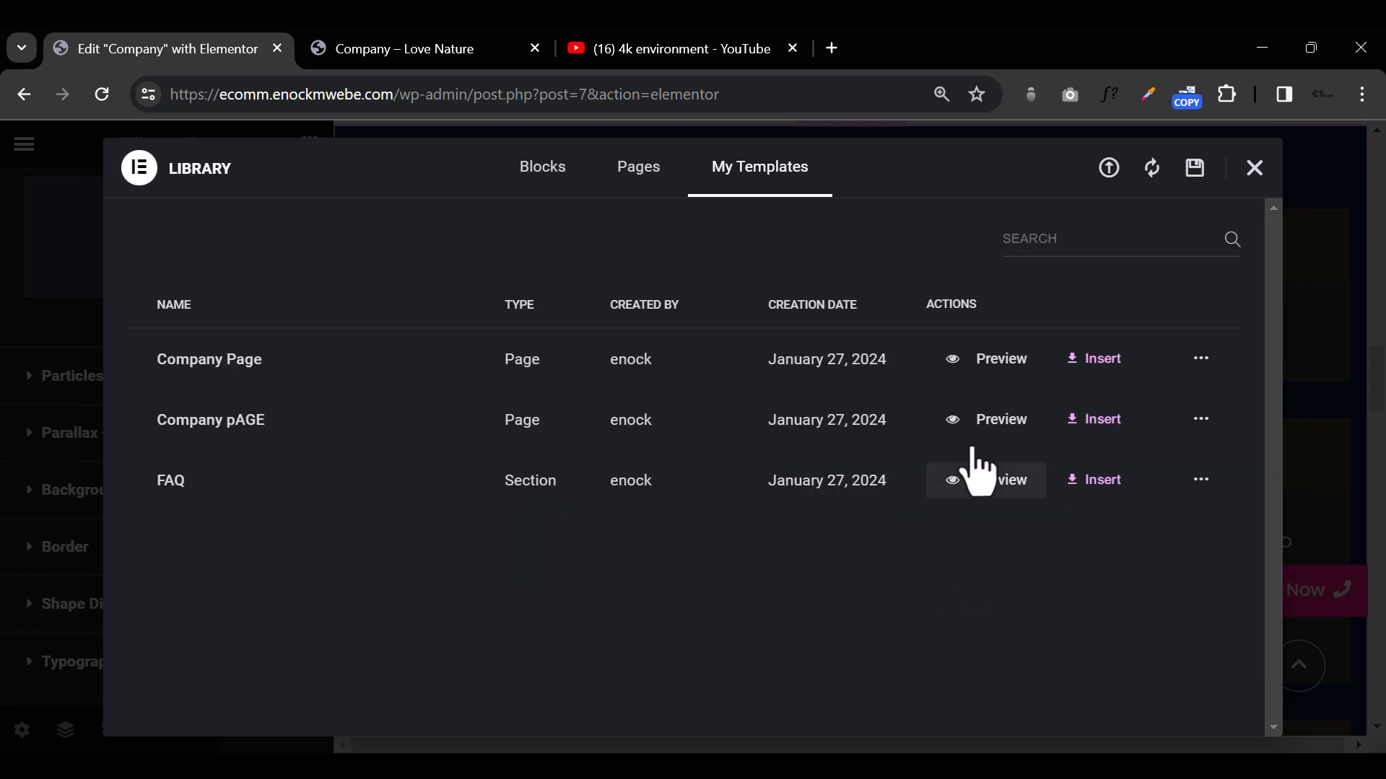
Step: Start exporting the "Company Page" template to a file, cancel the file save, and close the library
click(1200, 359)
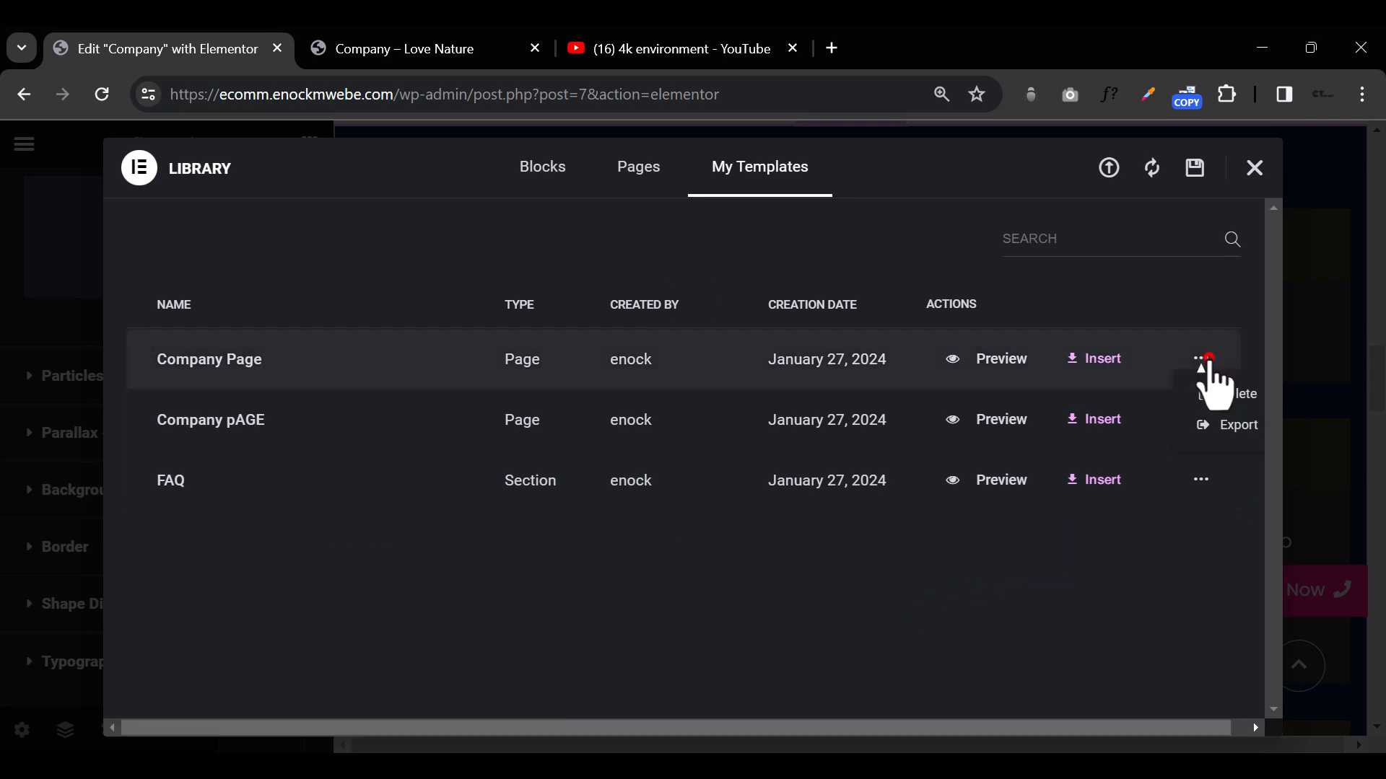
click(1231, 424)
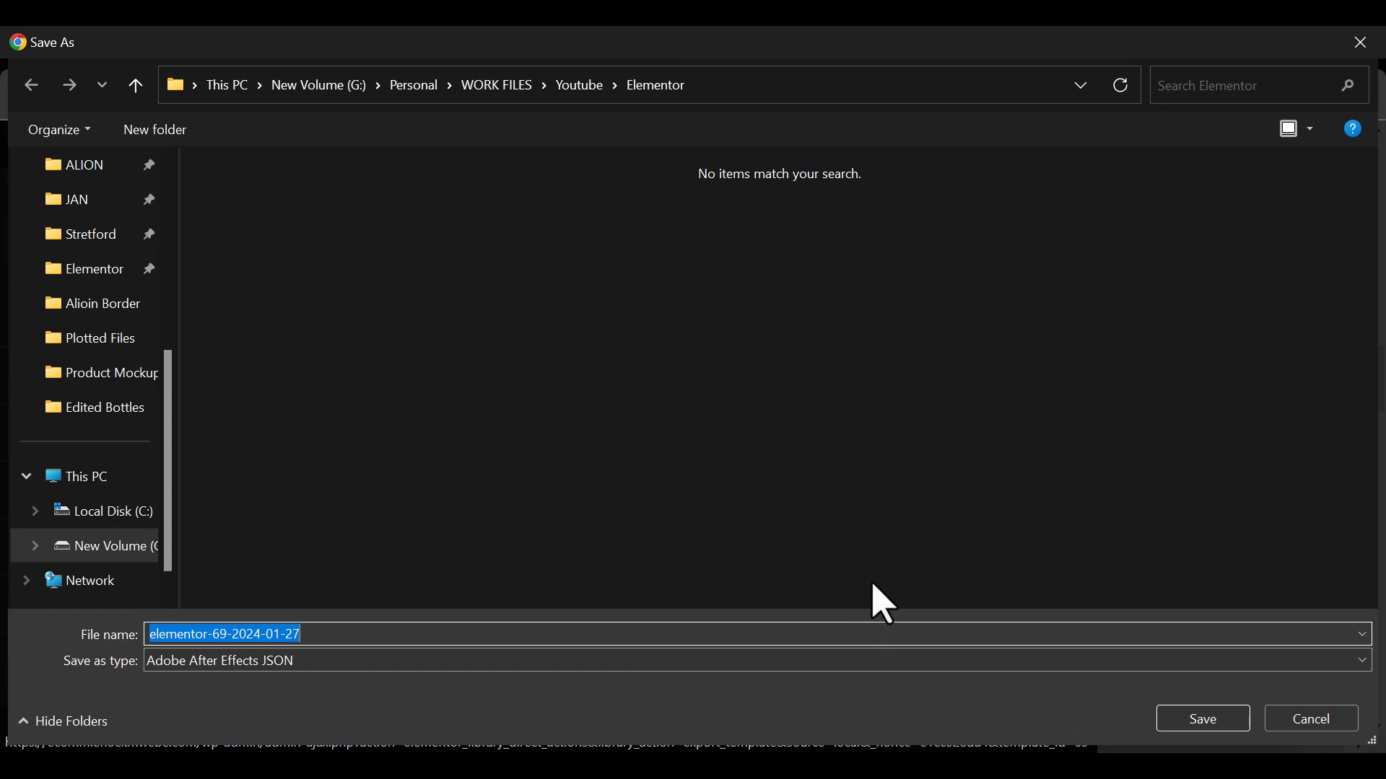
click(1366, 52)
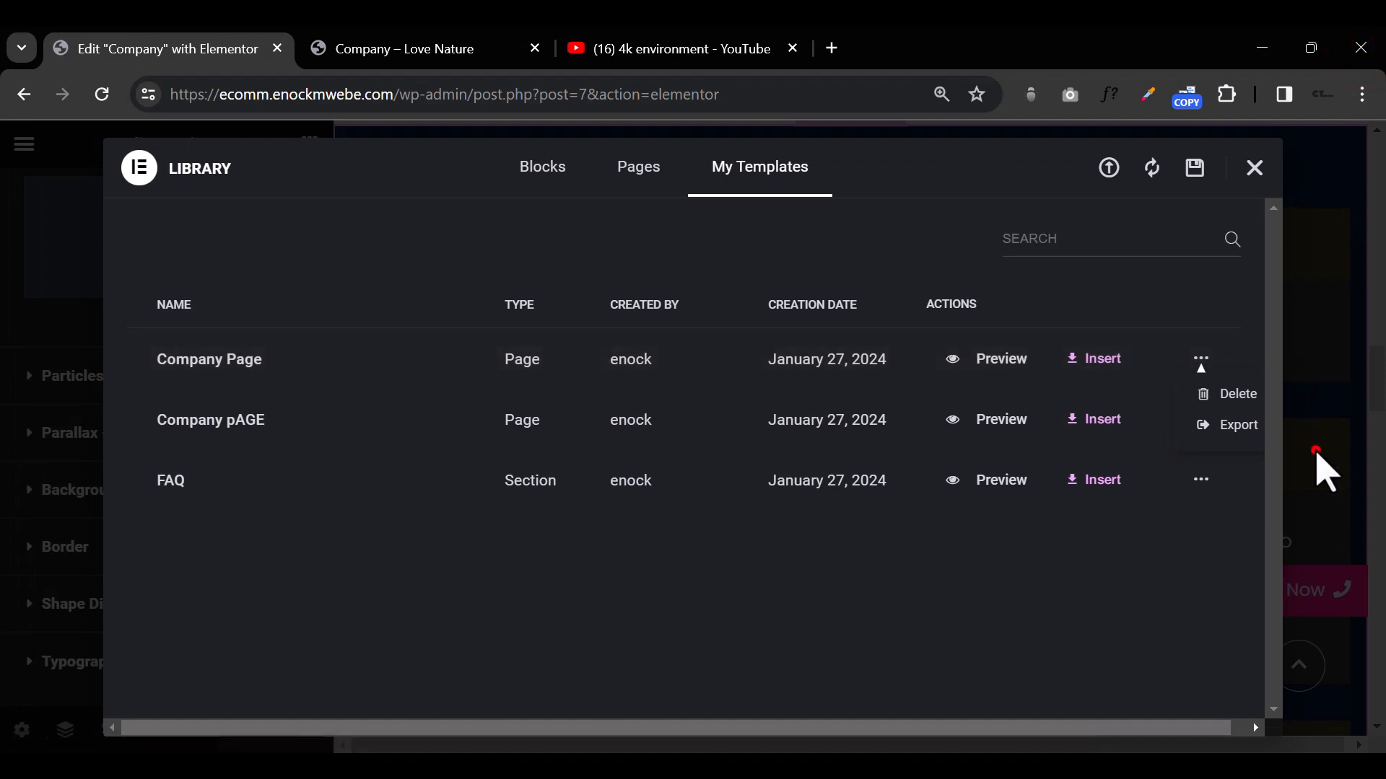
click(1325, 473)
Step: Delete the "Count on Apex" hero section from the page
scroll(894, 426, up, 15)
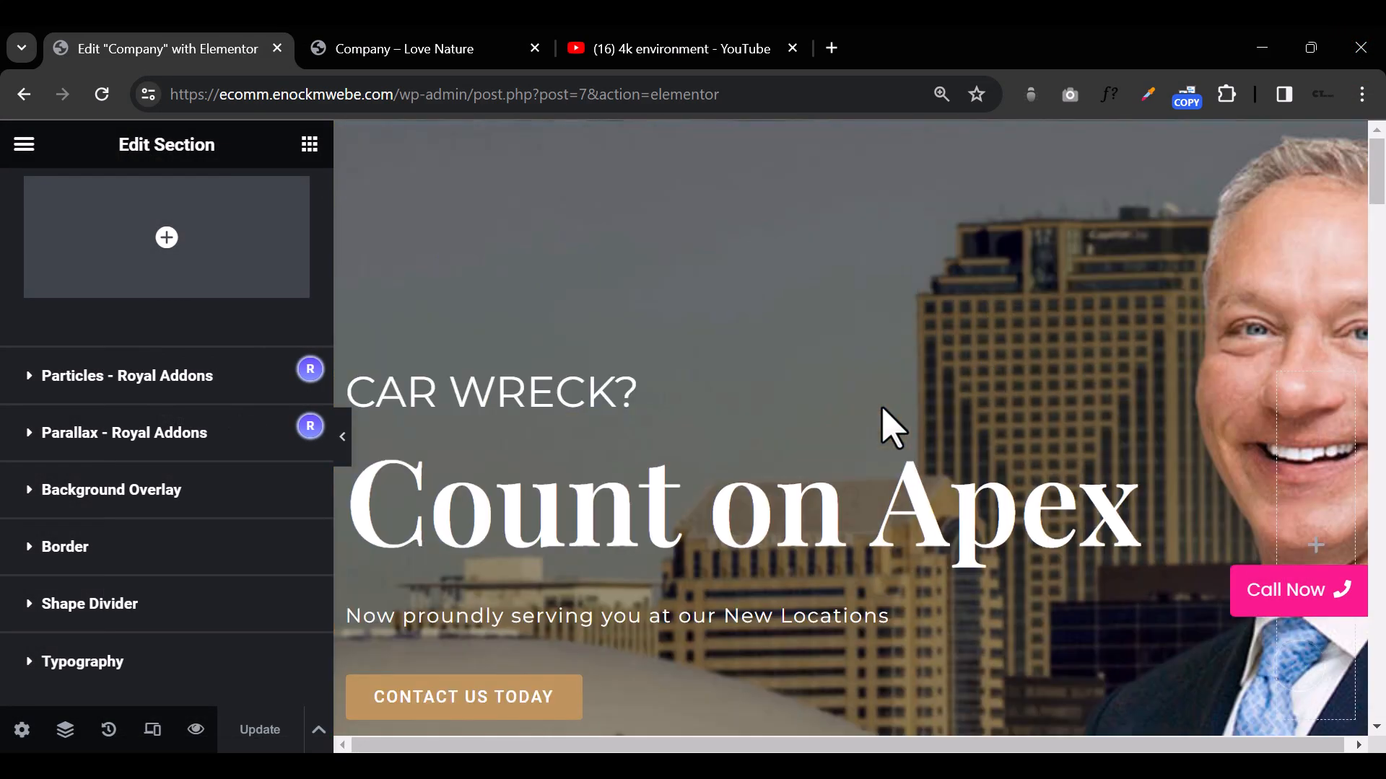
scroll(881, 409, down, 8)
scroll(881, 409, up, 8)
click(875, 135)
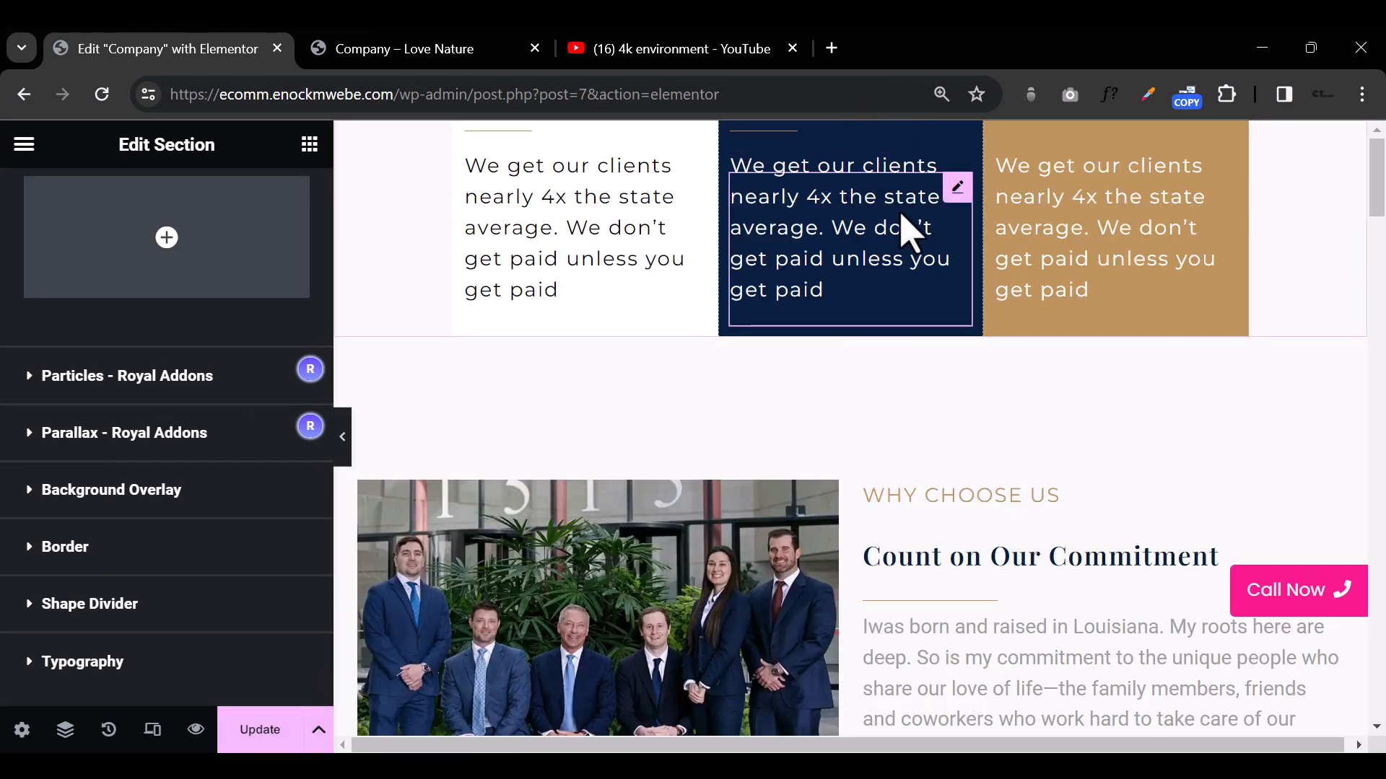
Step: Open the Navigator and delete the container with the three colored cards above "Why Choose Us"
right_click(1065, 494)
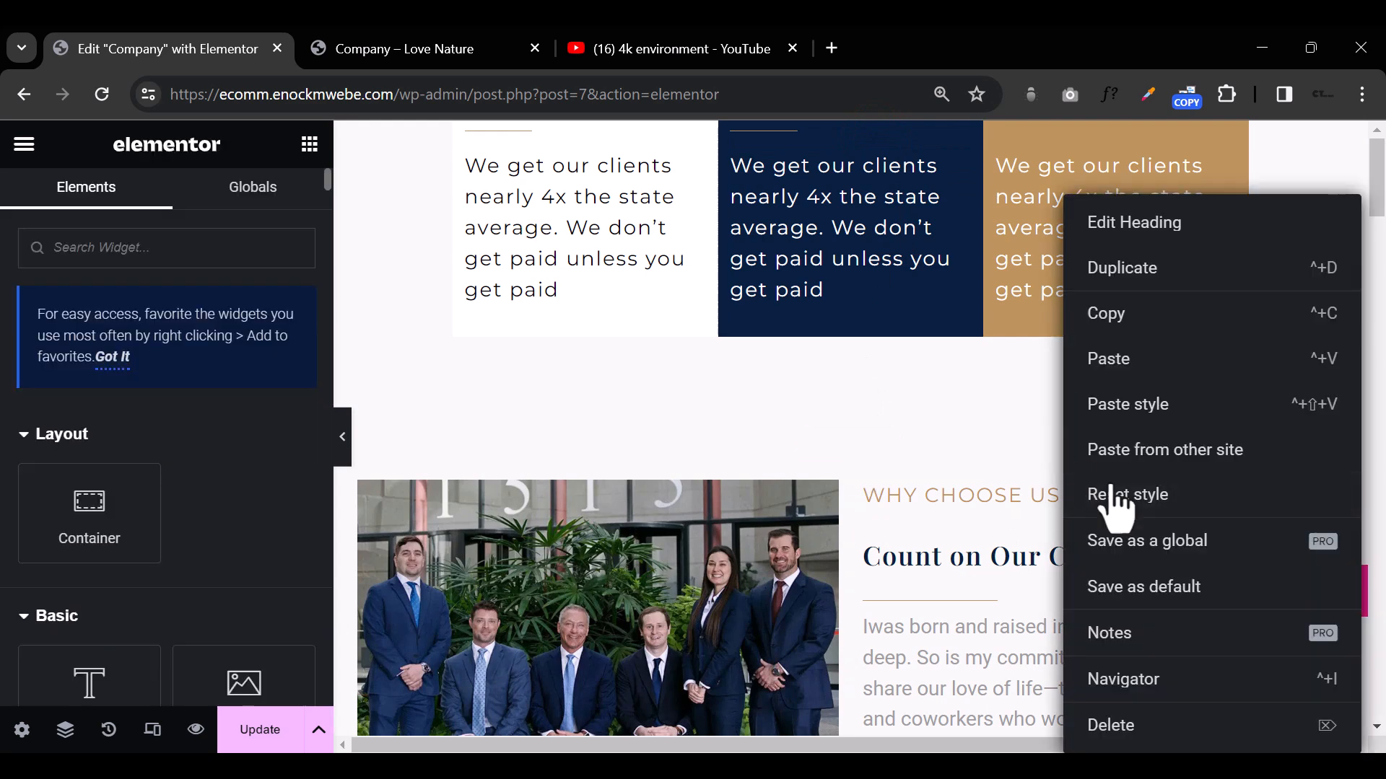
click(1145, 675)
scroll(1164, 315, down, 7)
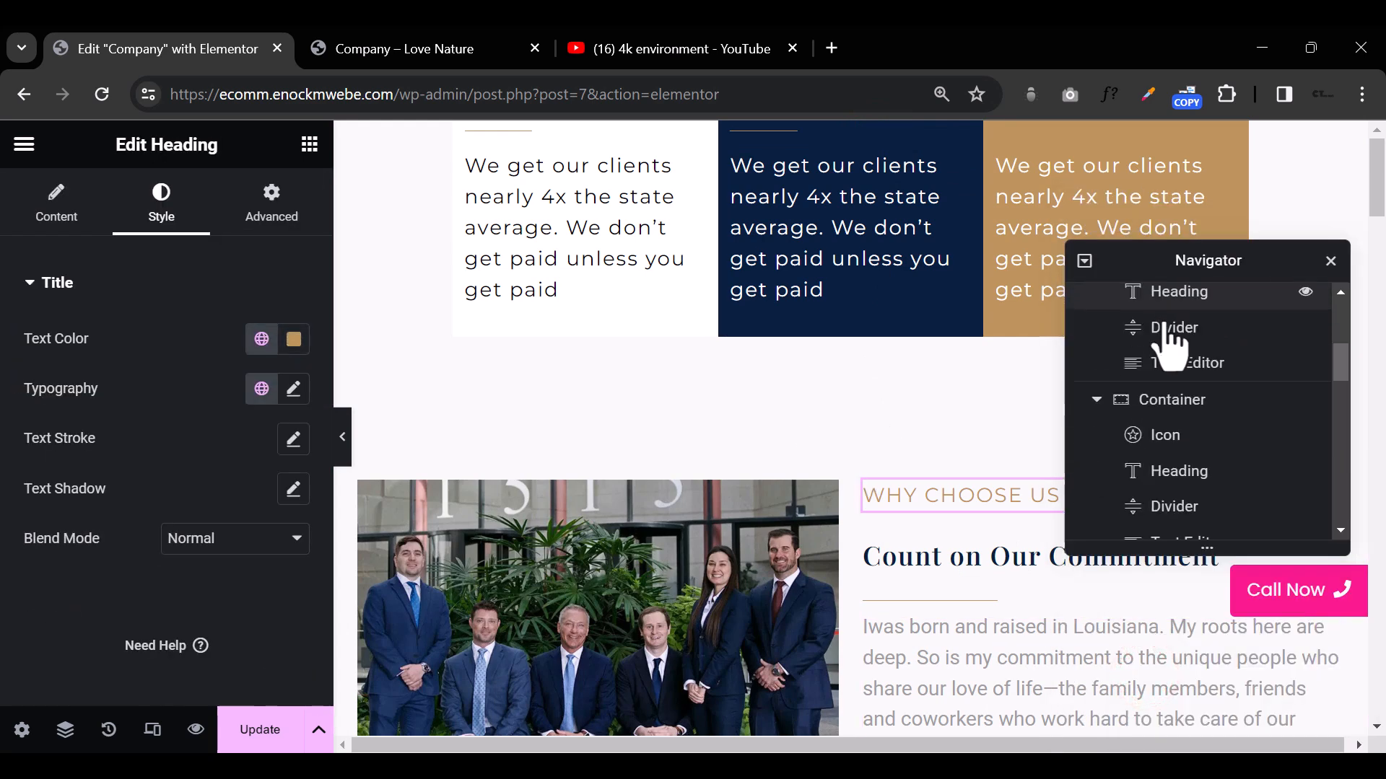
scroll(1161, 415, up, 8)
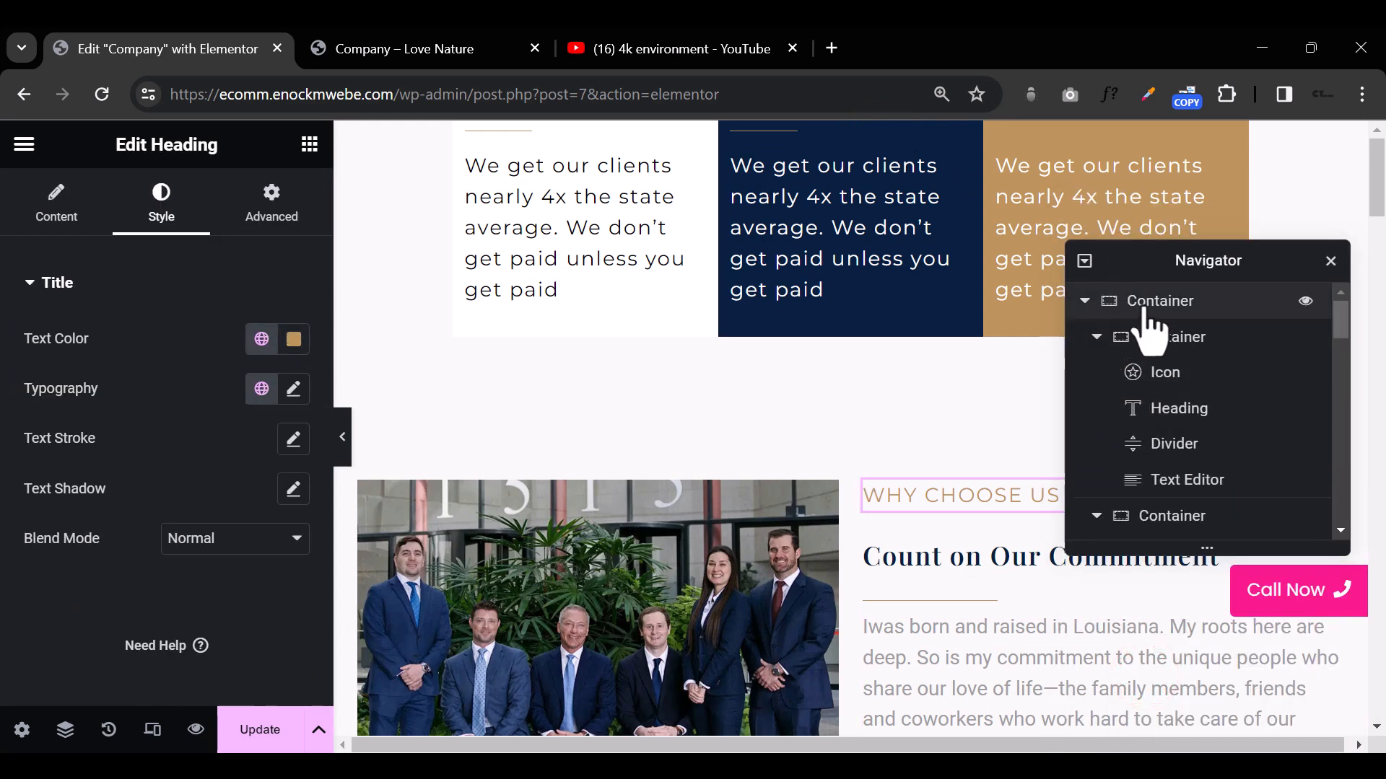
right_click(1236, 472)
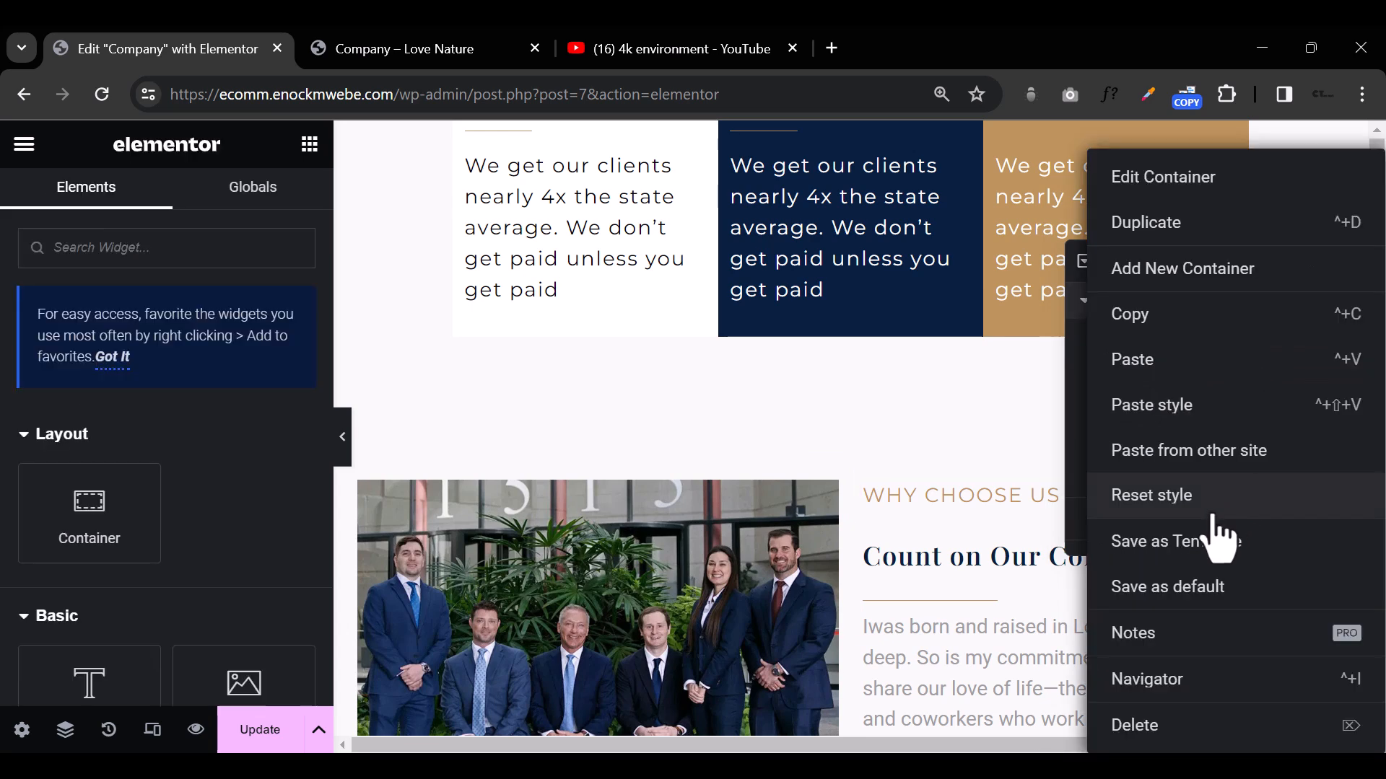
click(1194, 725)
click(1137, 293)
Step: Delete the "Why Choose Us" container and the FAQ section below it
click(882, 324)
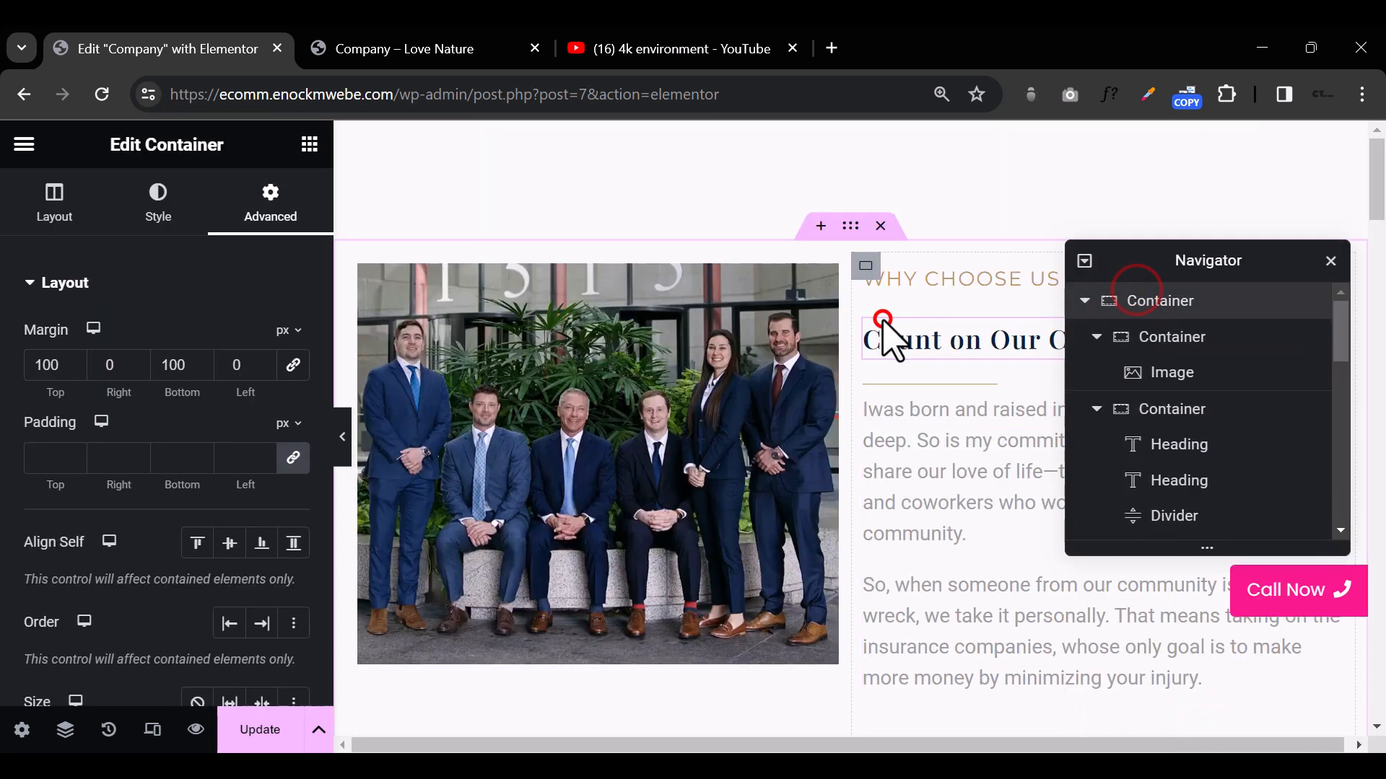
click(888, 224)
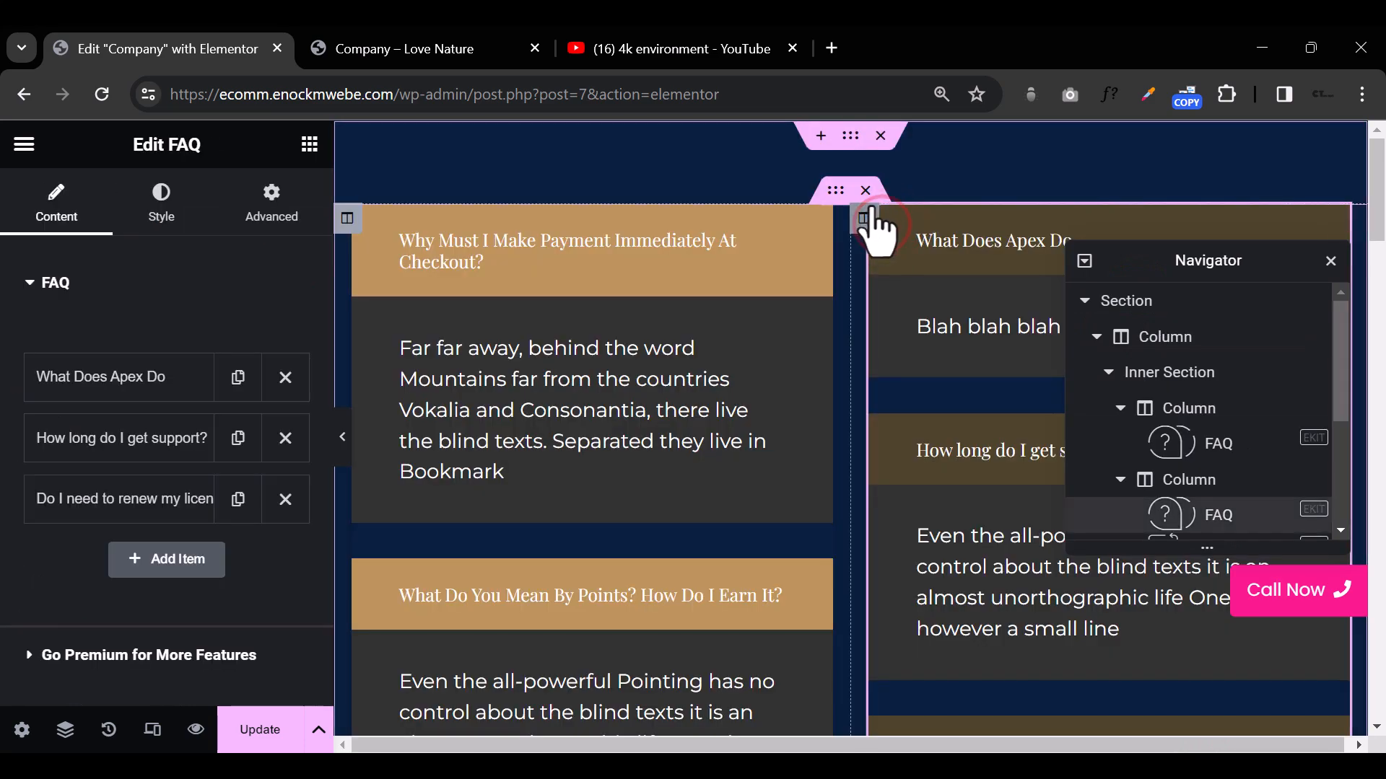
click(879, 129)
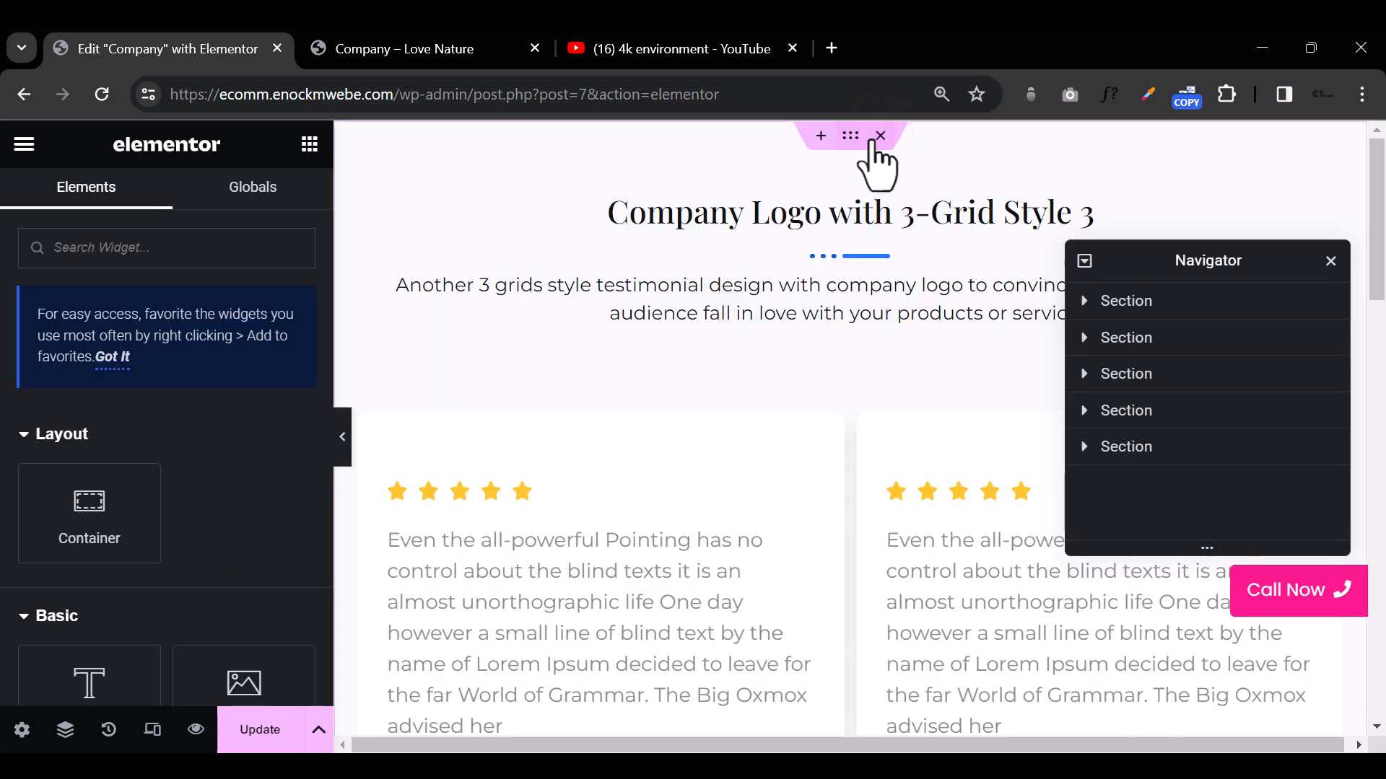
Step: Delete the testimonials, the footer and all other remaining sections from the page, and close the Navigator
click(881, 134)
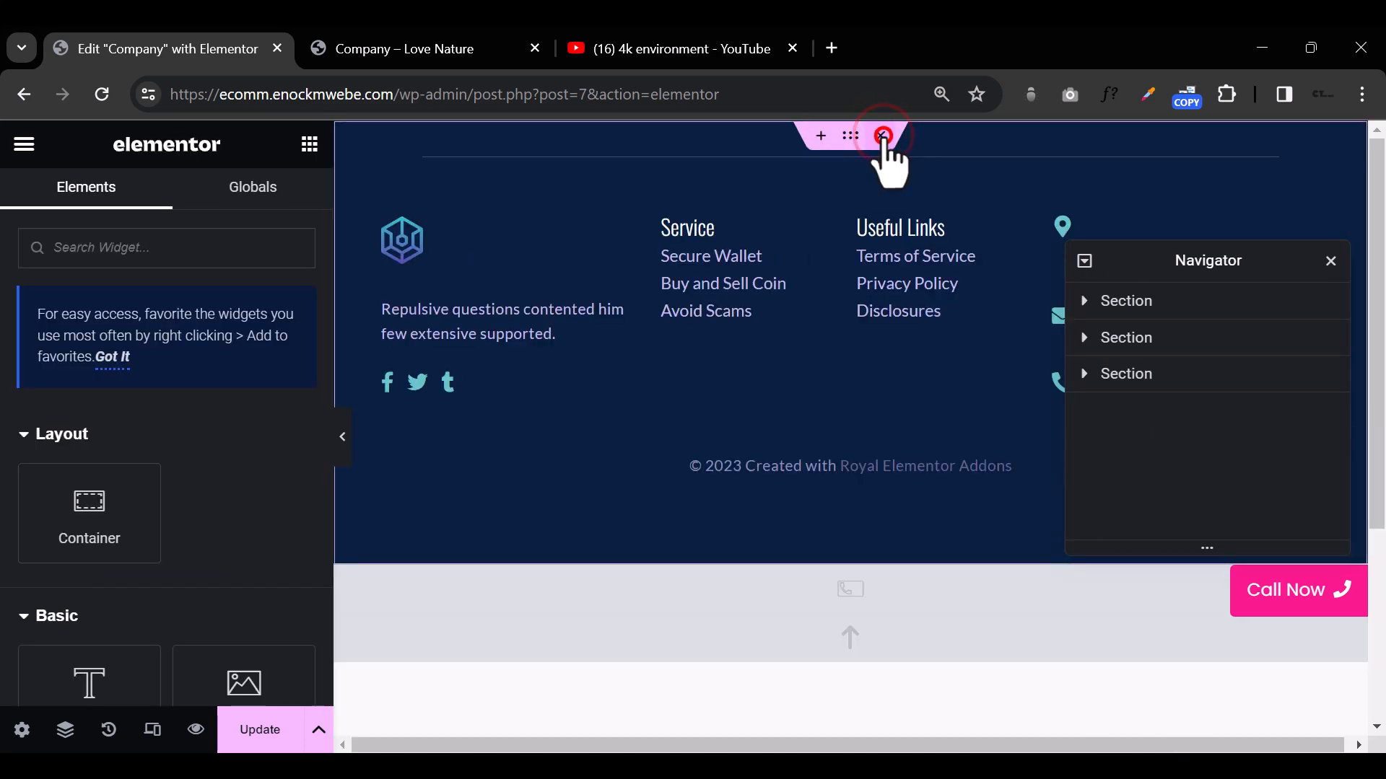
click(885, 143)
click(893, 137)
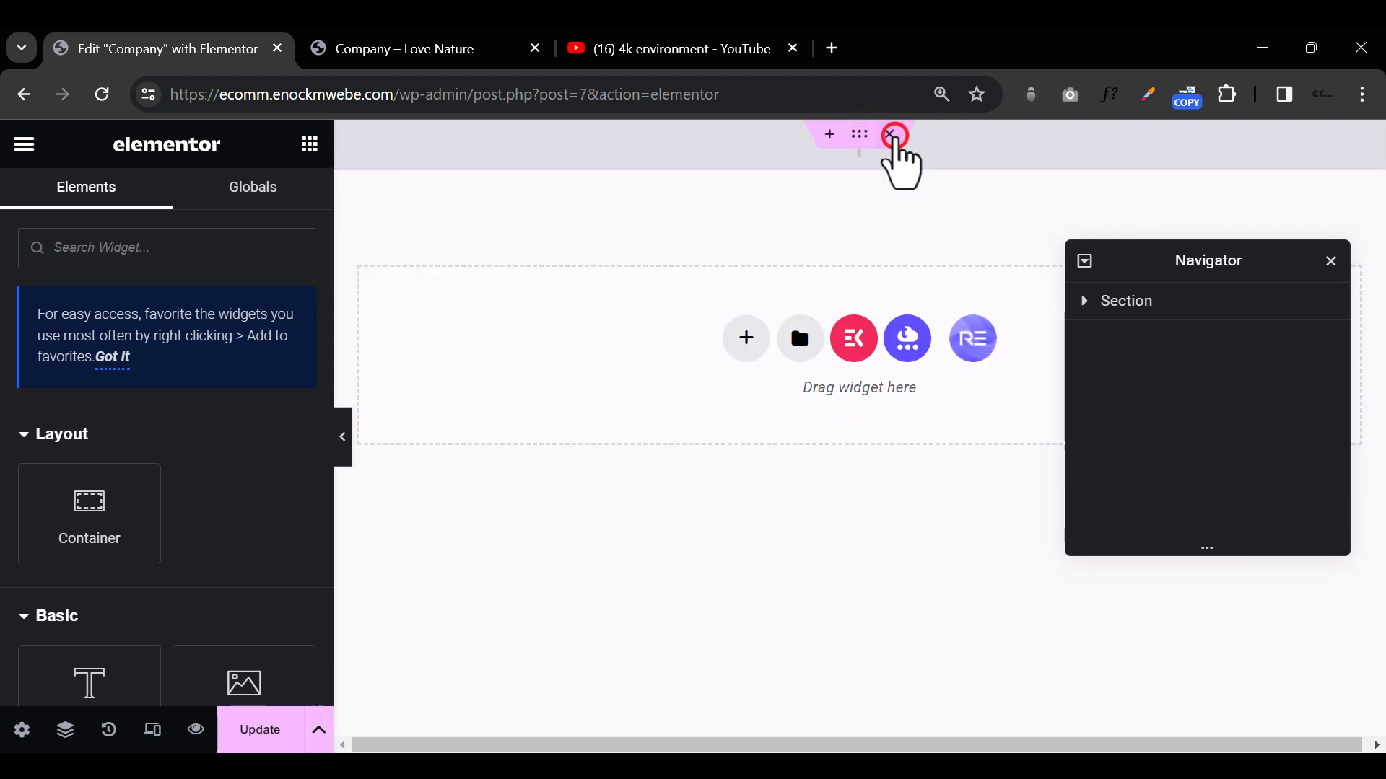
click(892, 130)
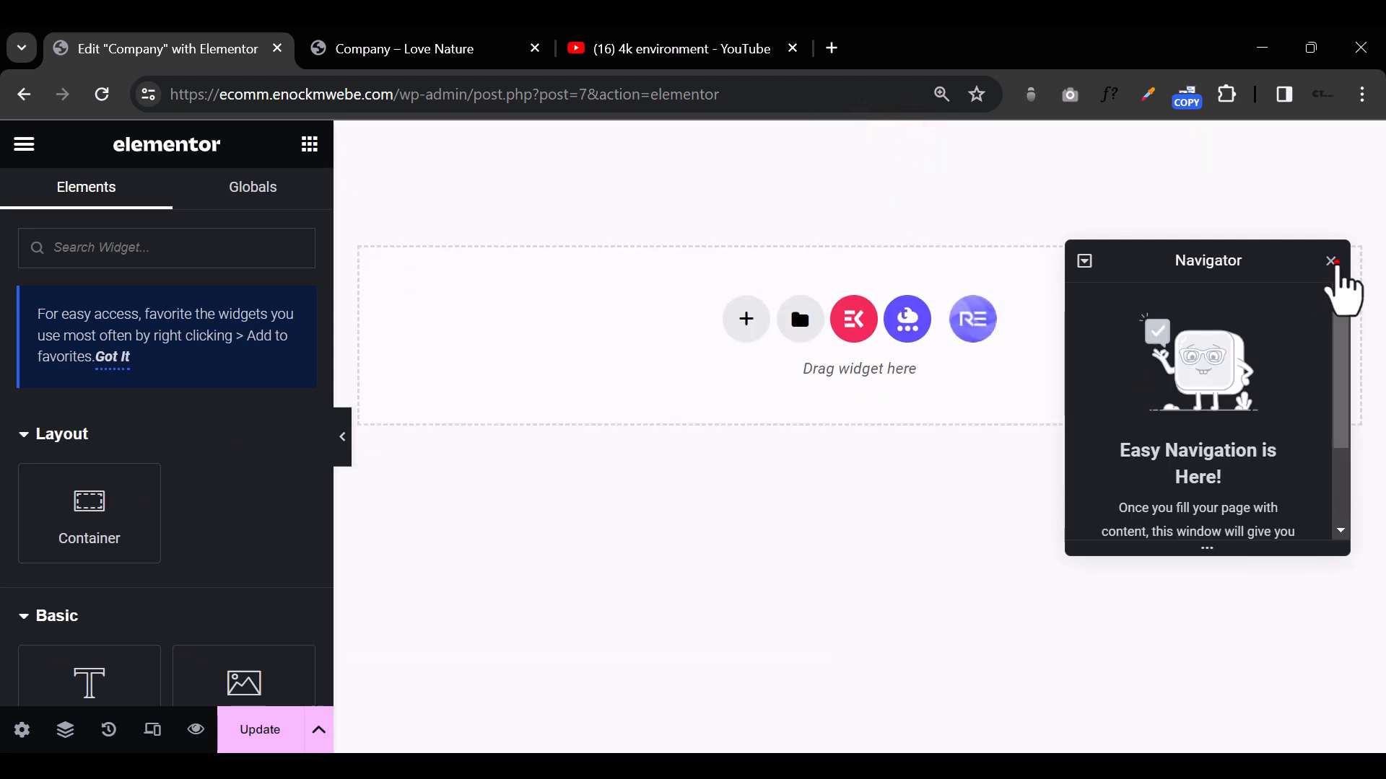
click(1331, 262)
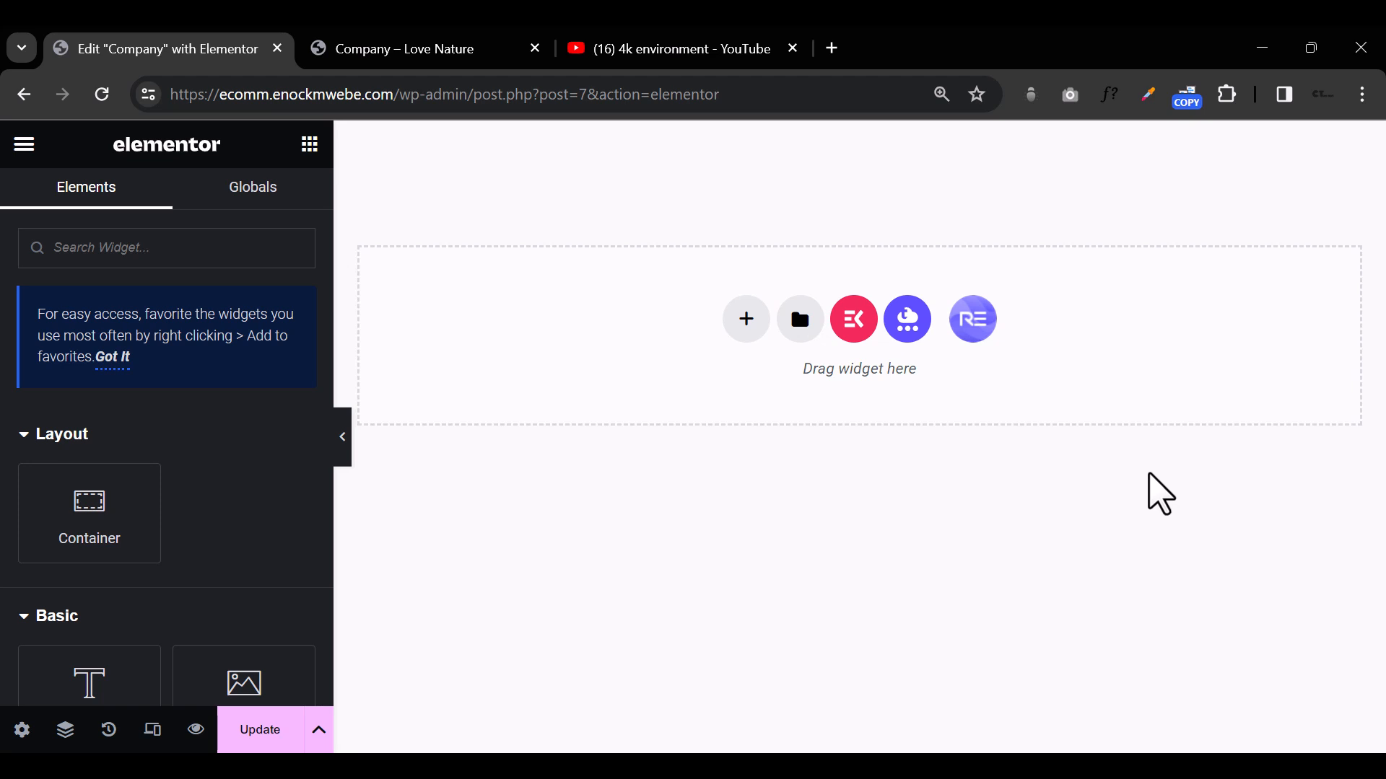
Step: Open the saved templates in the library, start exporting the "Company Page" template and cancel leaving the site
click(798, 318)
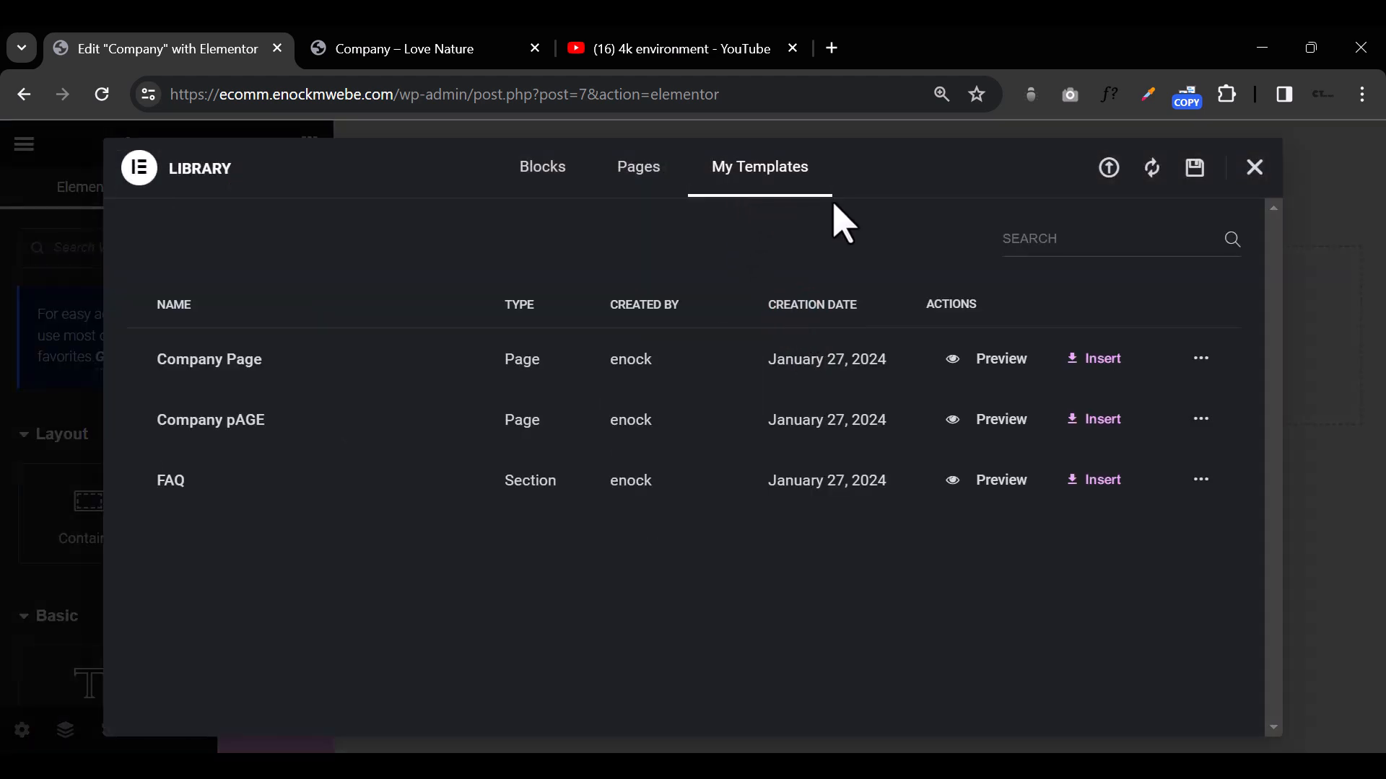
click(1201, 359)
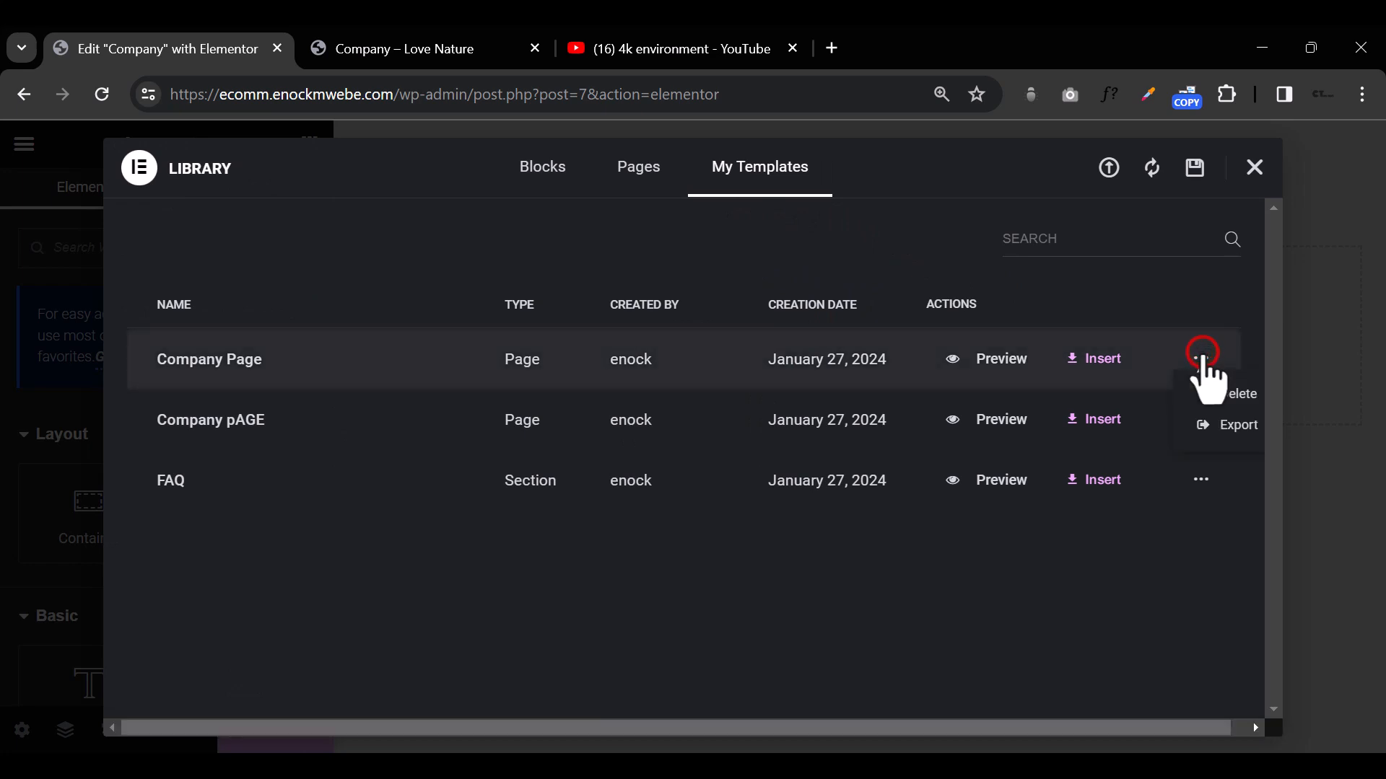
click(1230, 426)
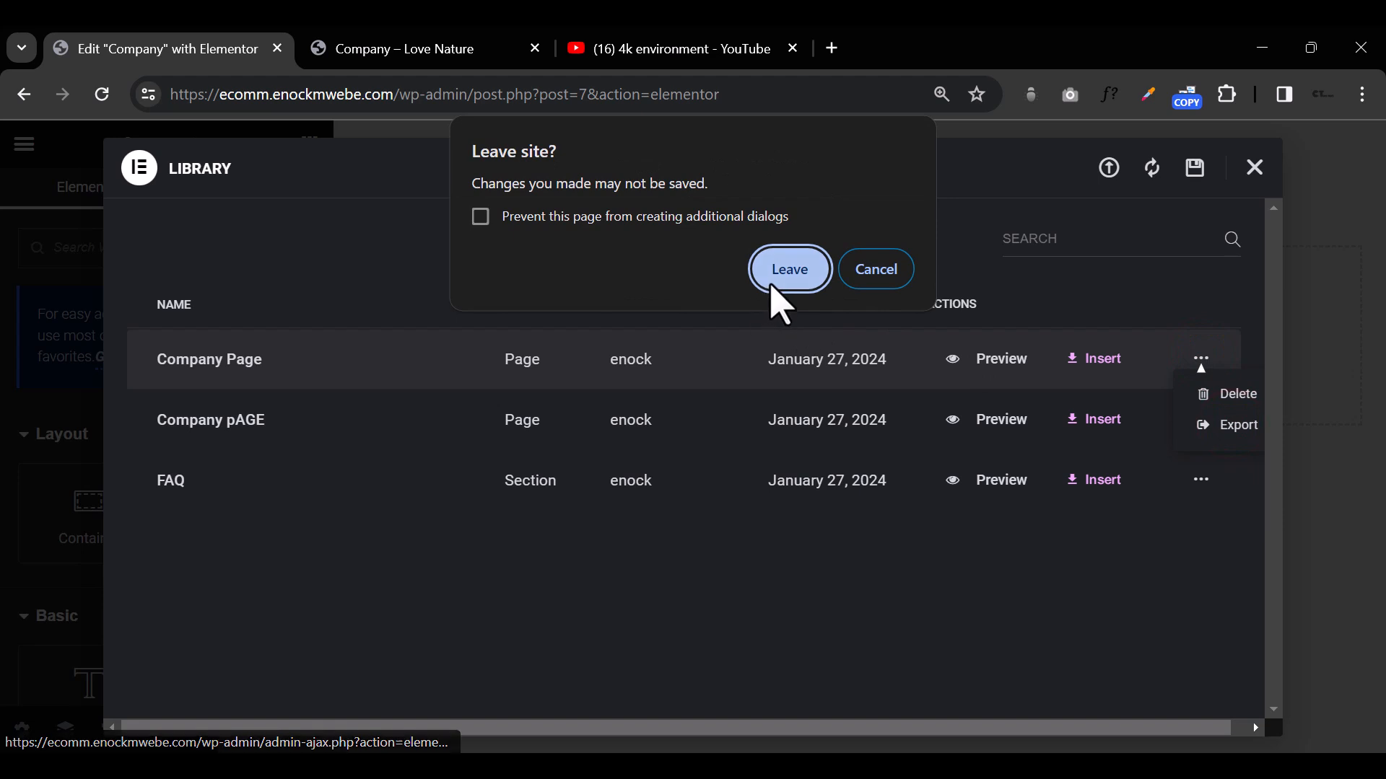
click(876, 270)
click(1191, 585)
click(1201, 420)
click(1219, 486)
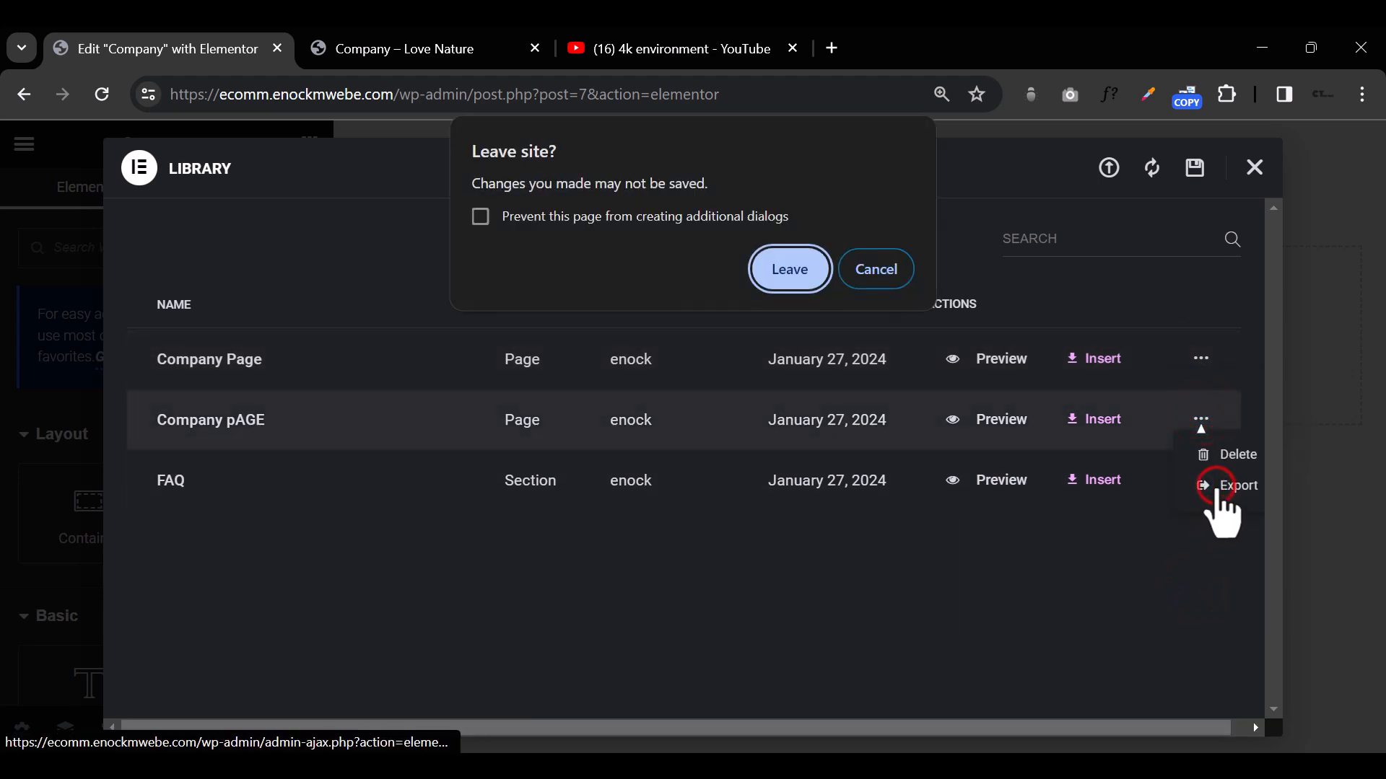
click(798, 286)
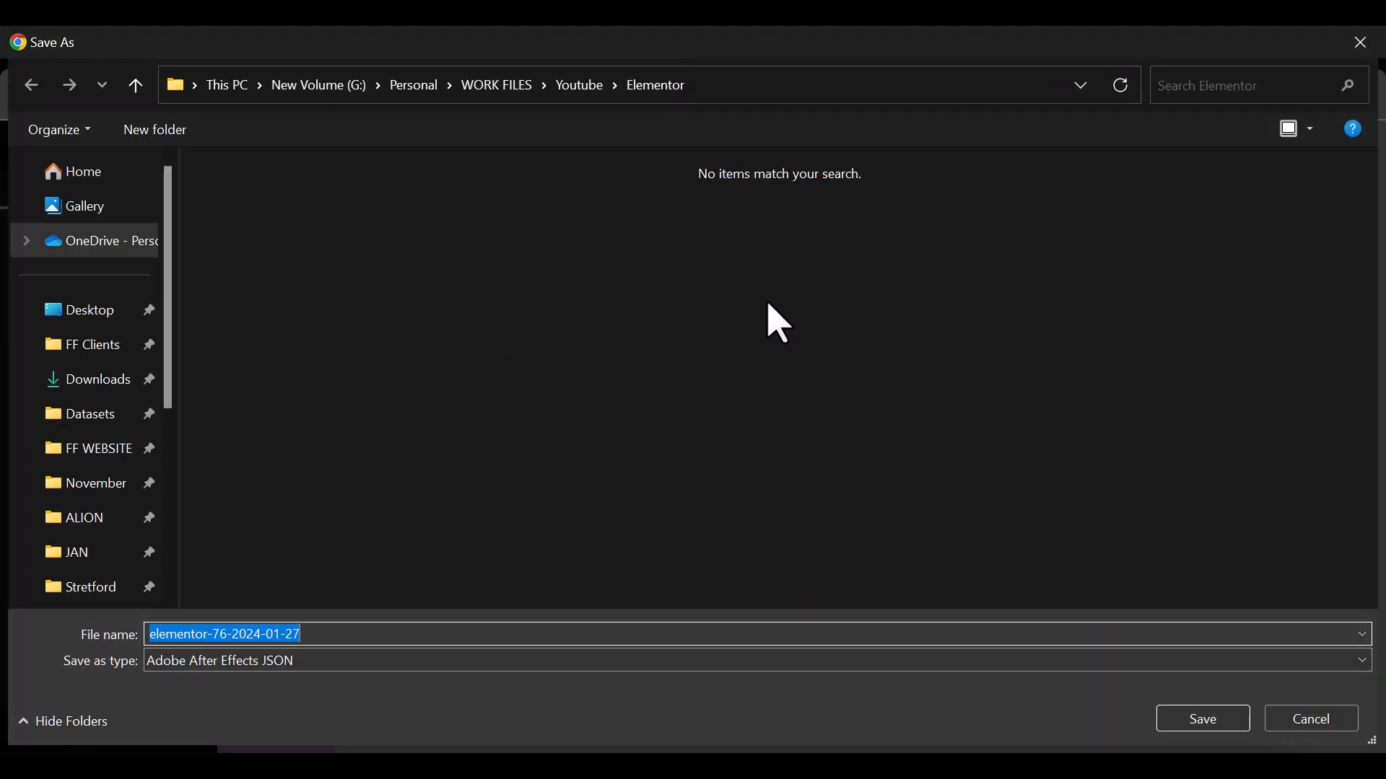
click(1198, 718)
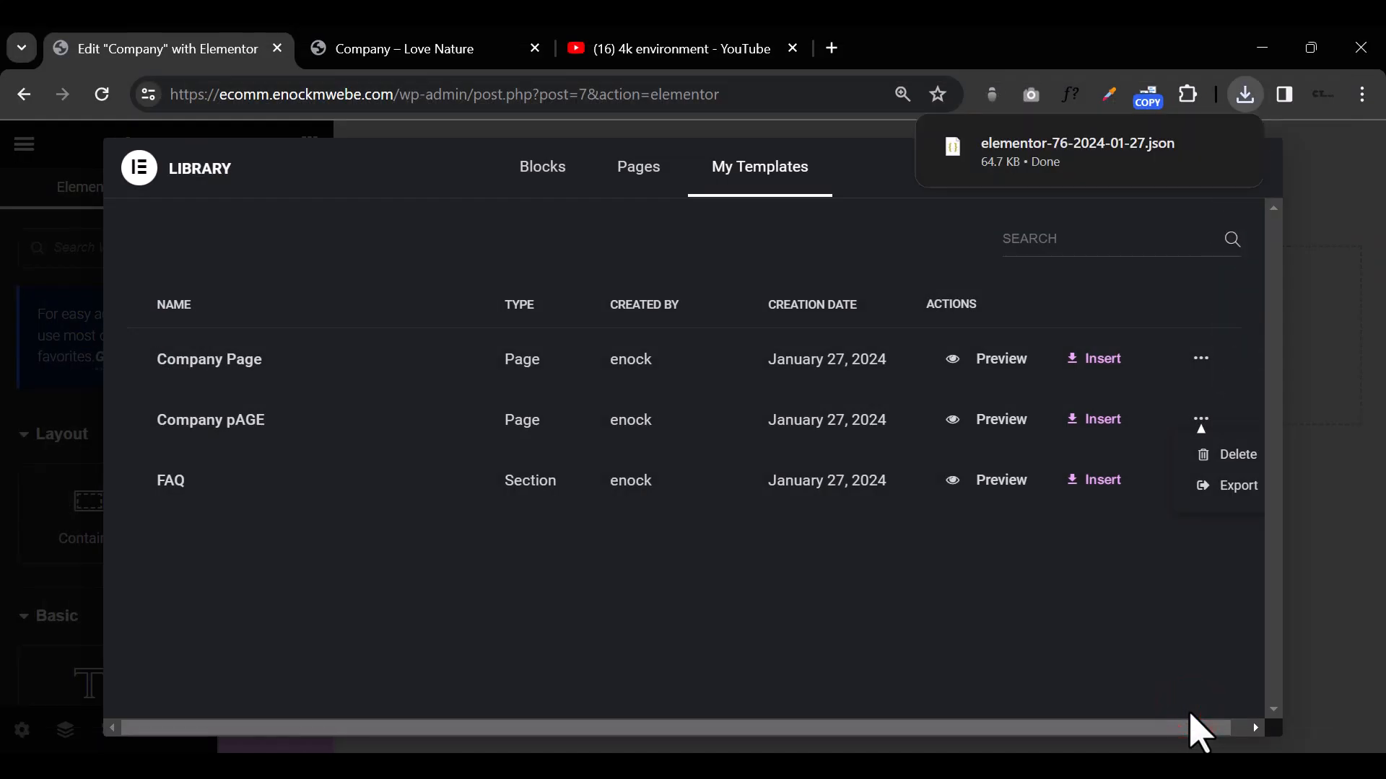
click(1314, 639)
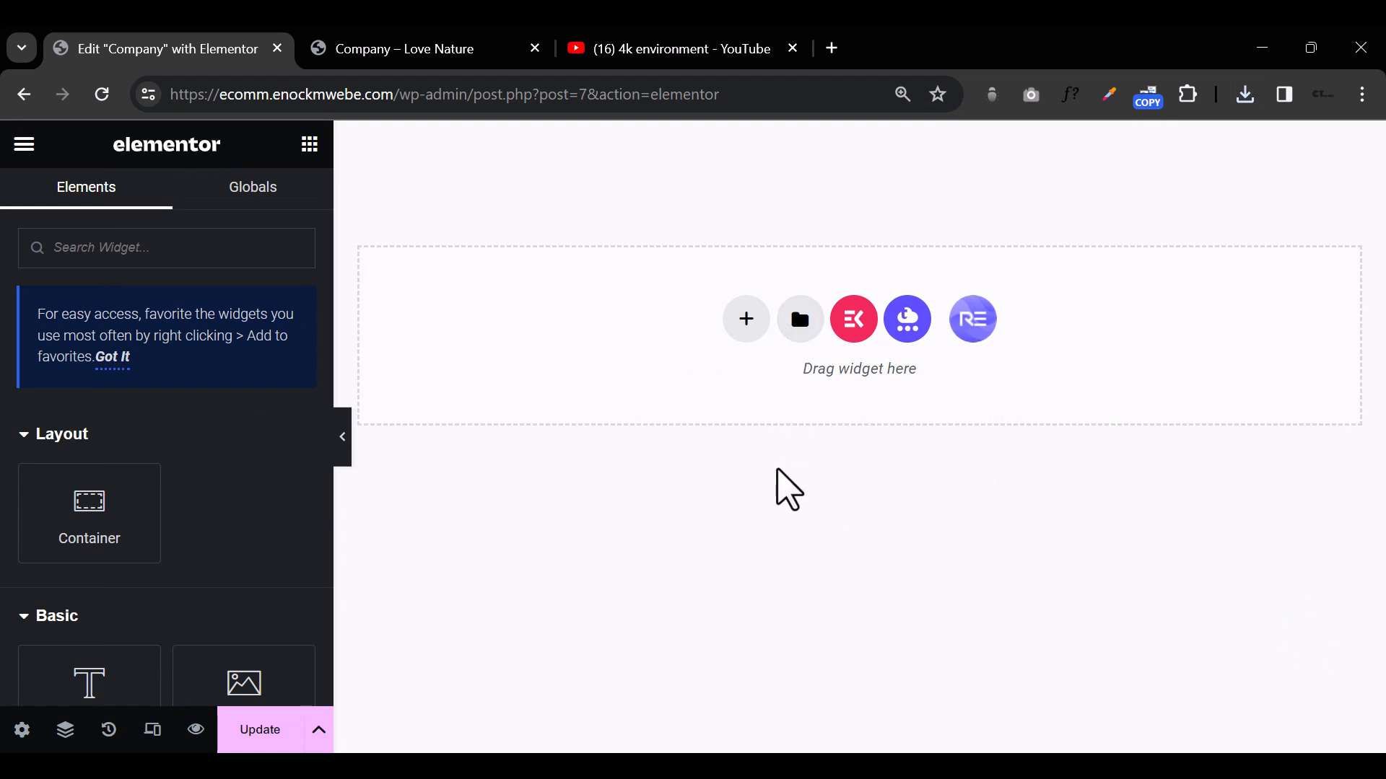
Step: Reopen the template library and import the exported JSON template file into it
click(801, 326)
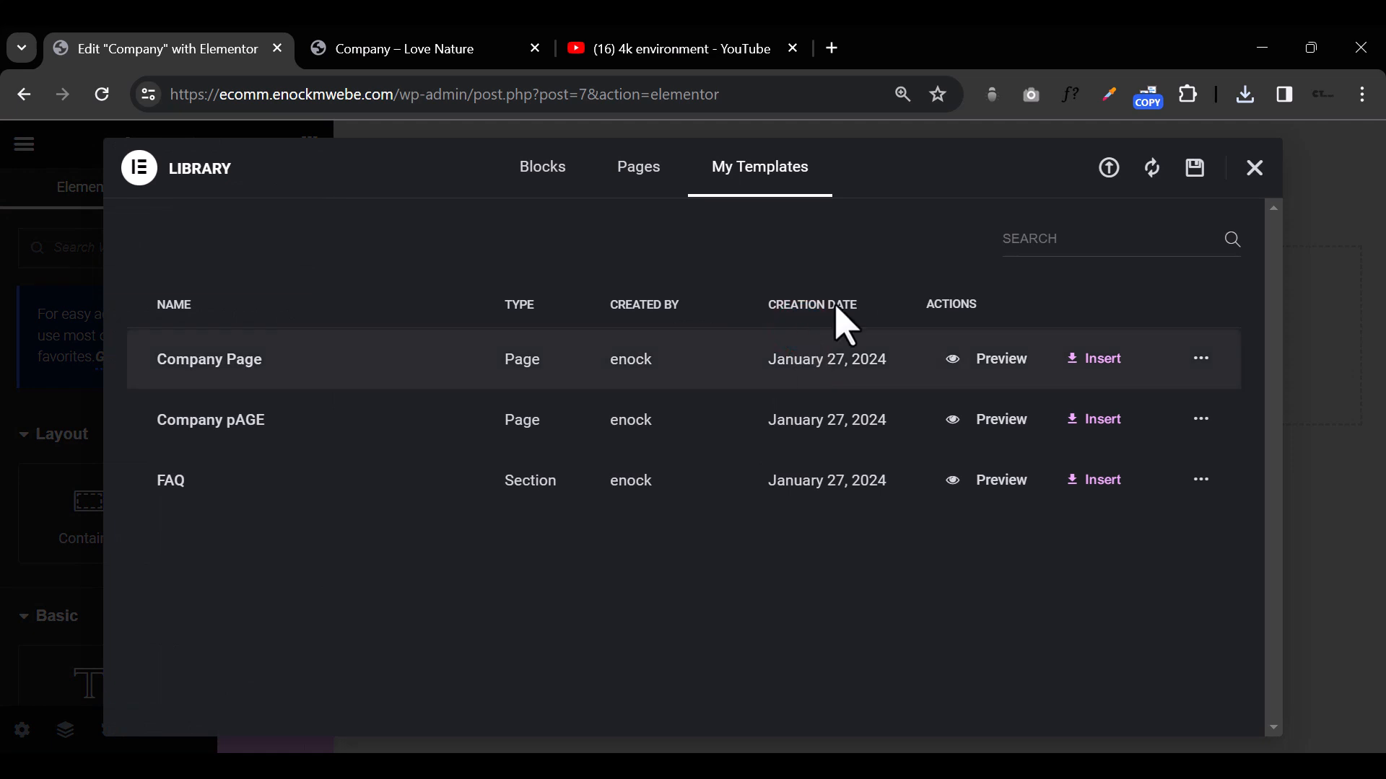
click(1108, 171)
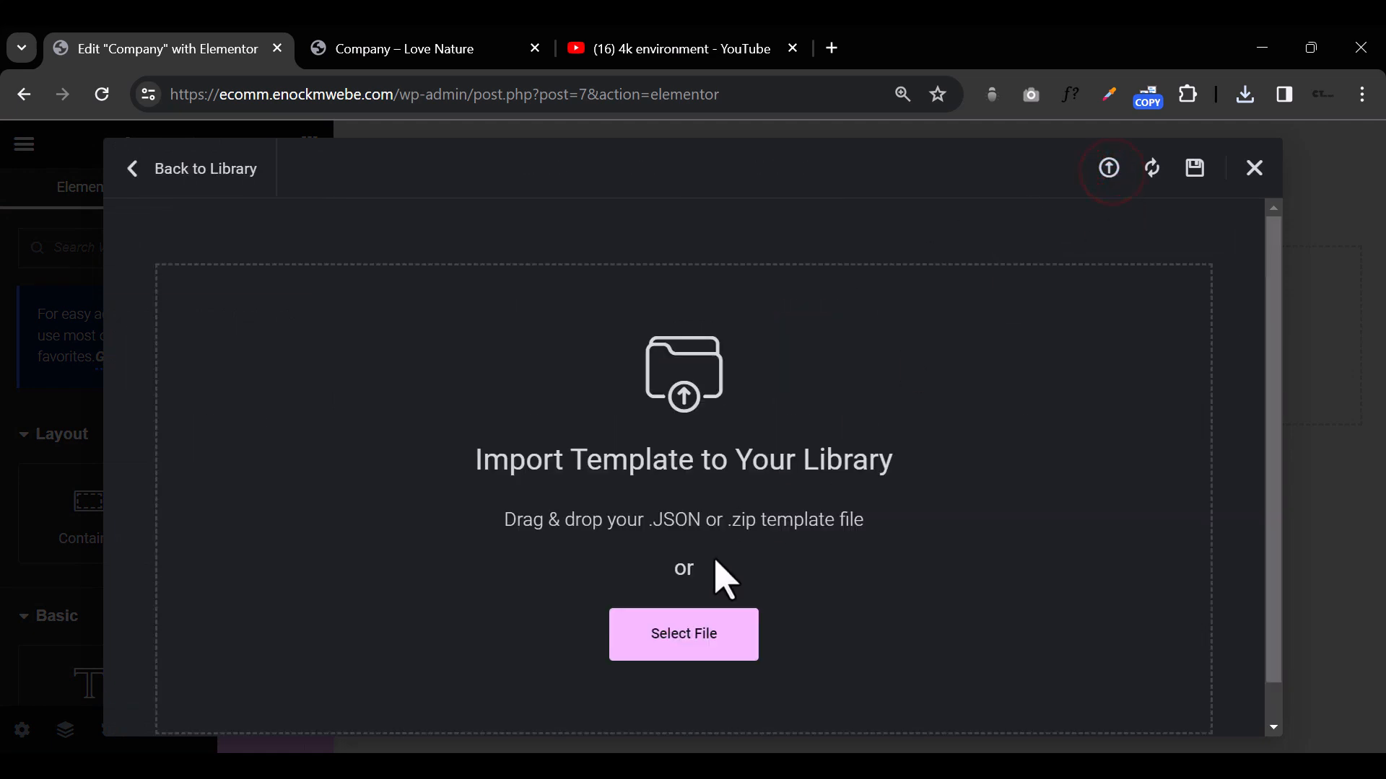
click(686, 629)
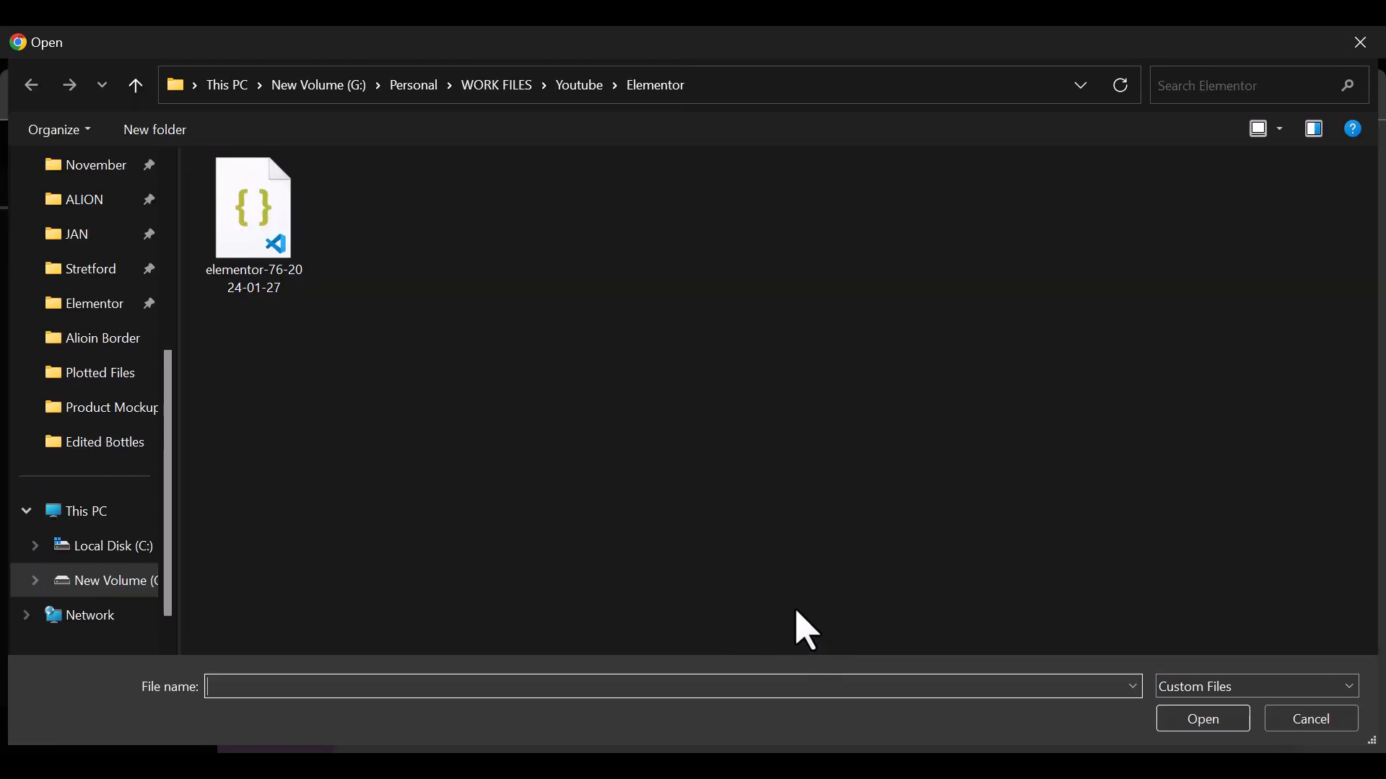
double_click(283, 245)
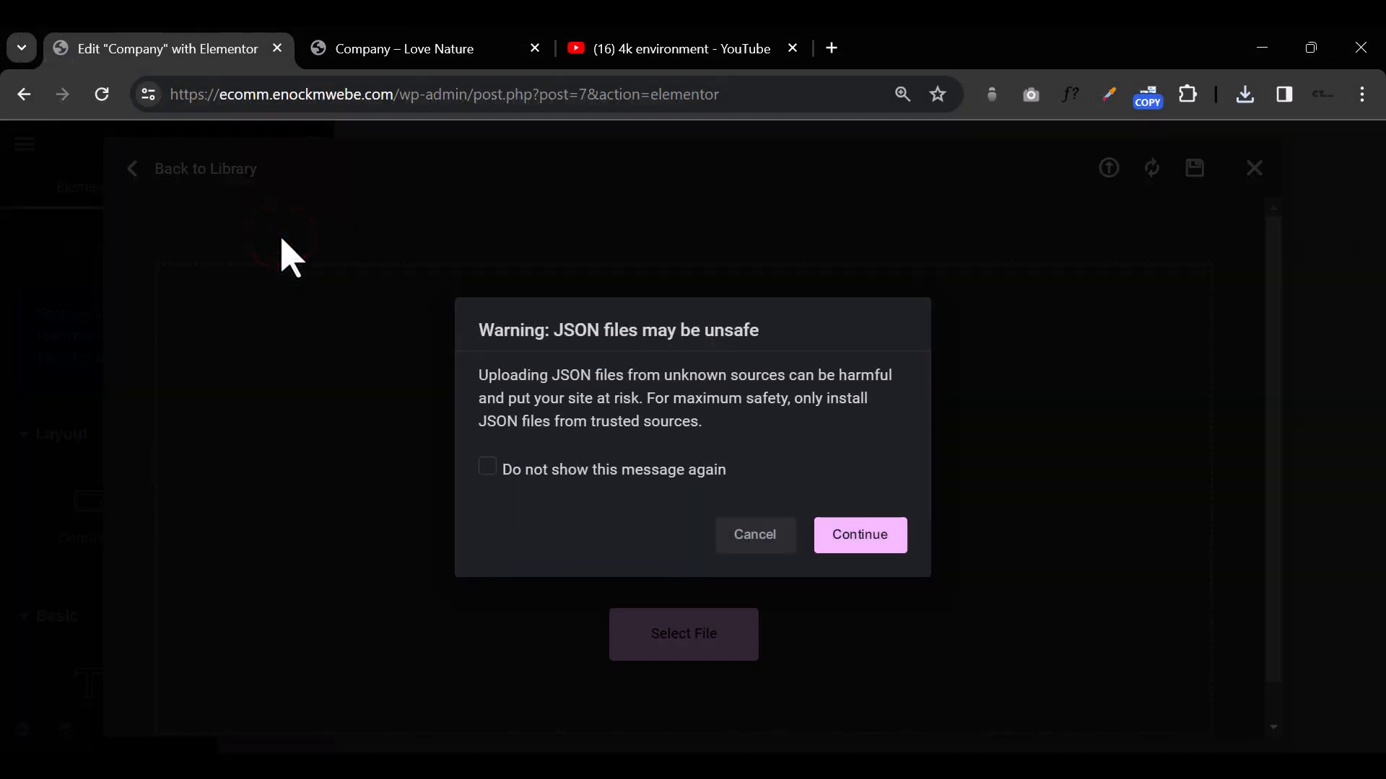
click(866, 534)
click(875, 565)
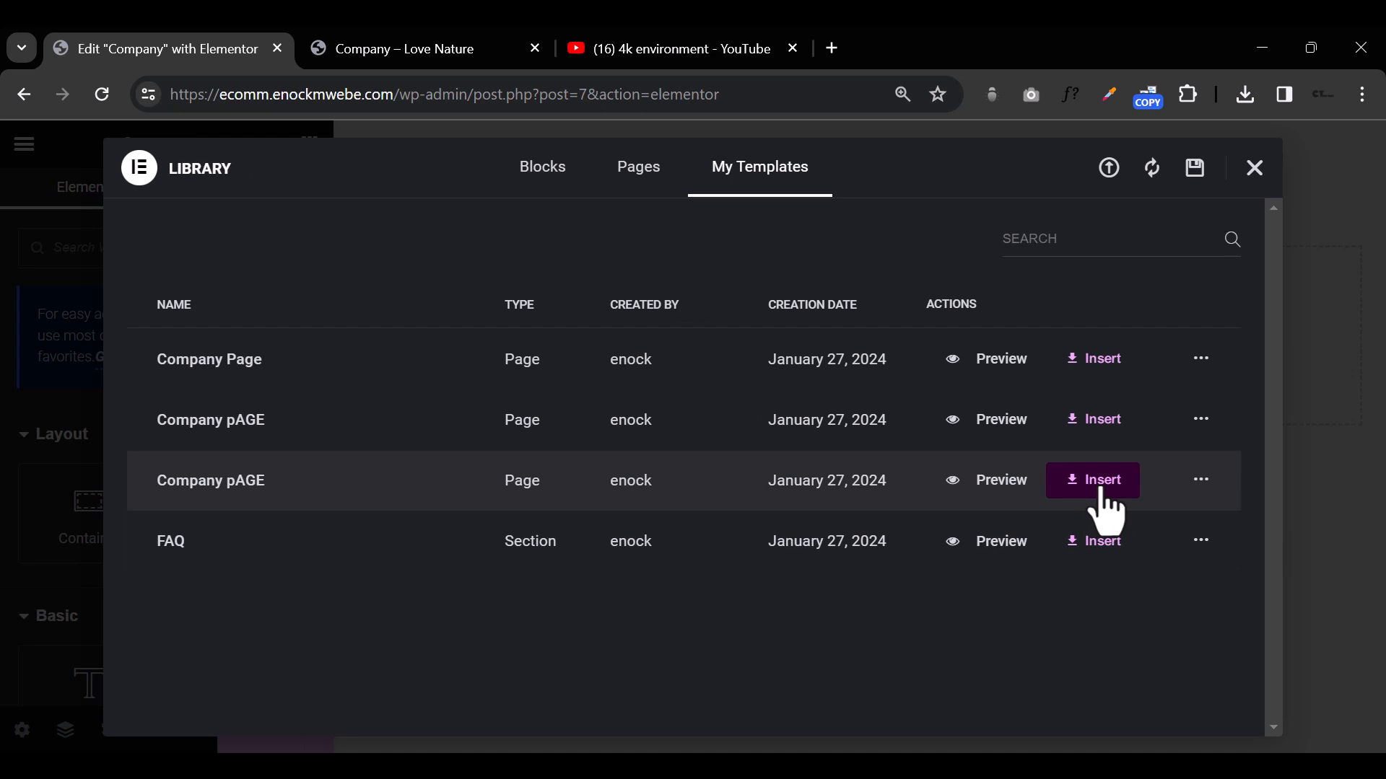
Step: Preview the newly imported "Company pAGE" template and insert it into the page with its page settings applied
click(987, 481)
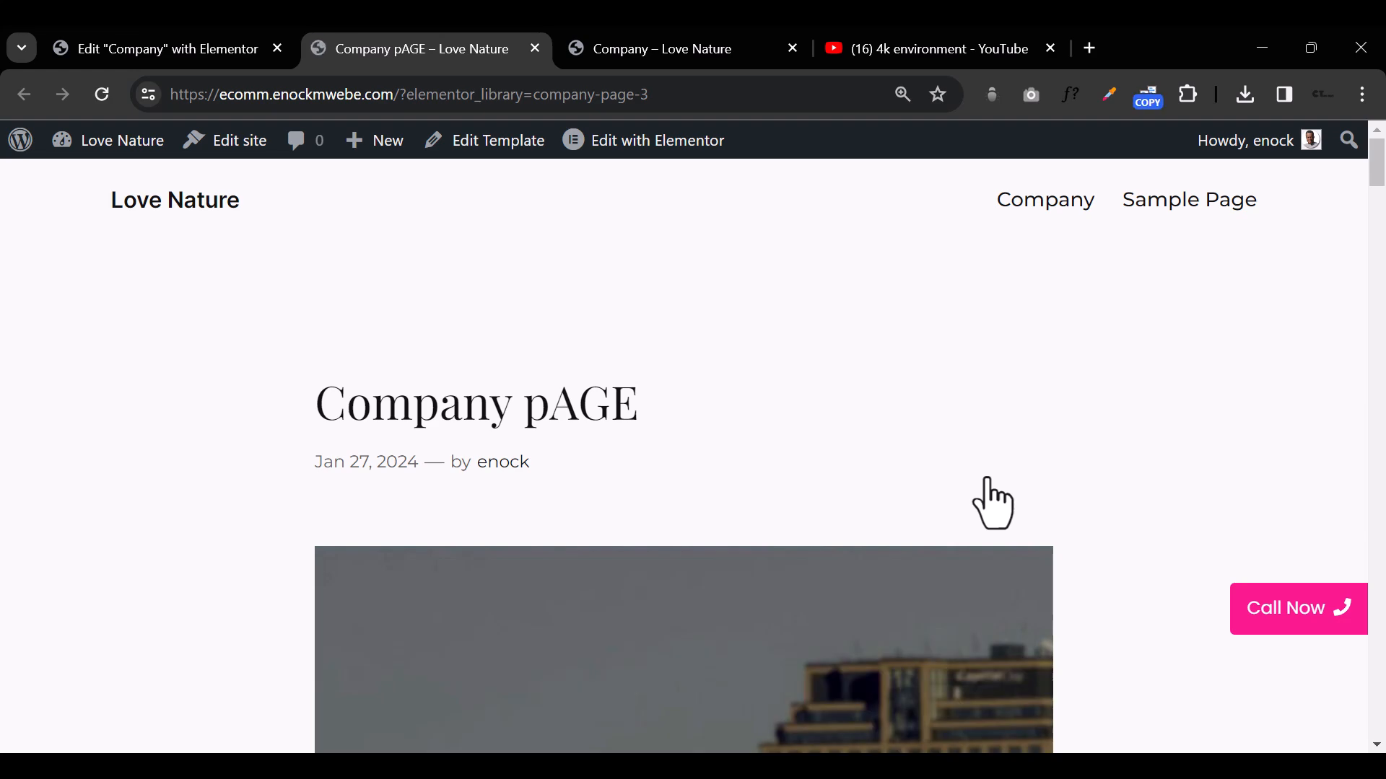
scroll(981, 527, down, 5)
scroll(975, 547, down, 10)
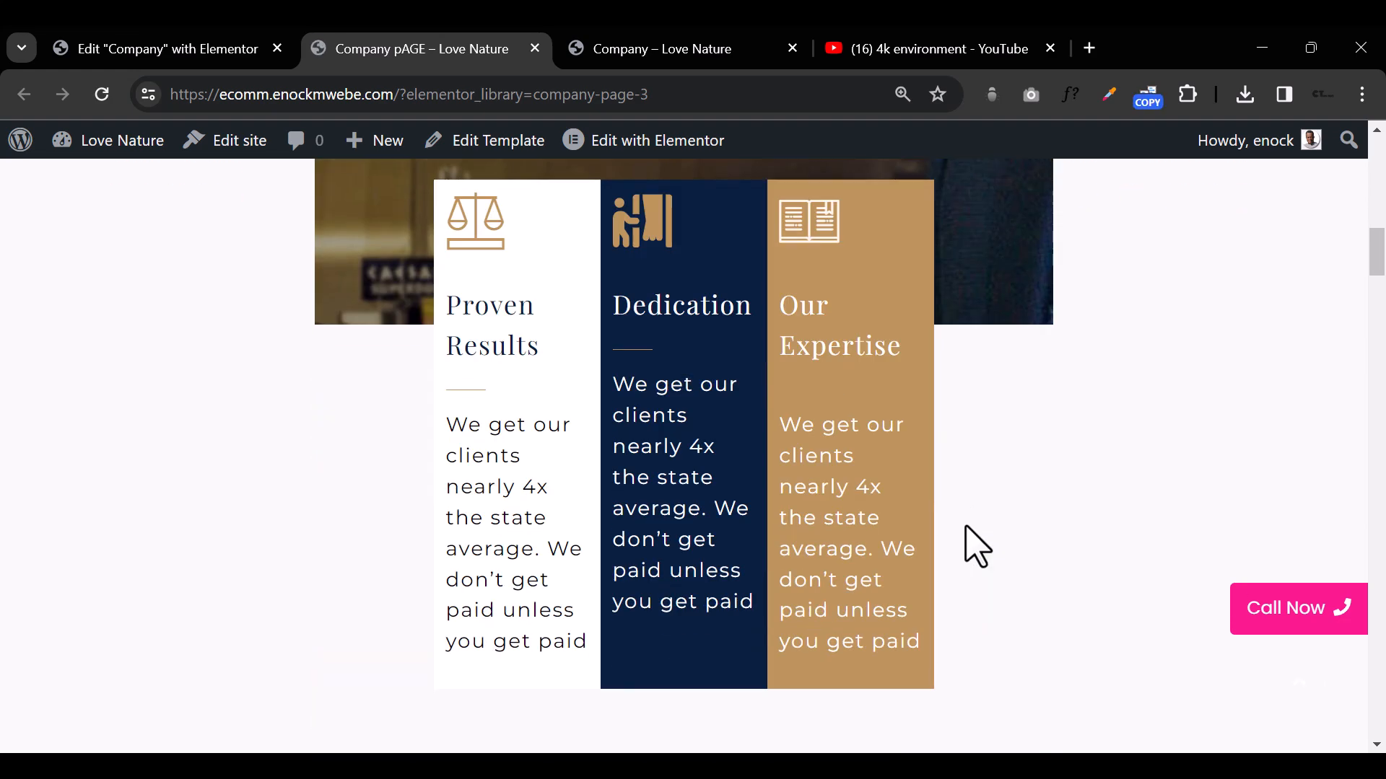
scroll(970, 527, down, 8)
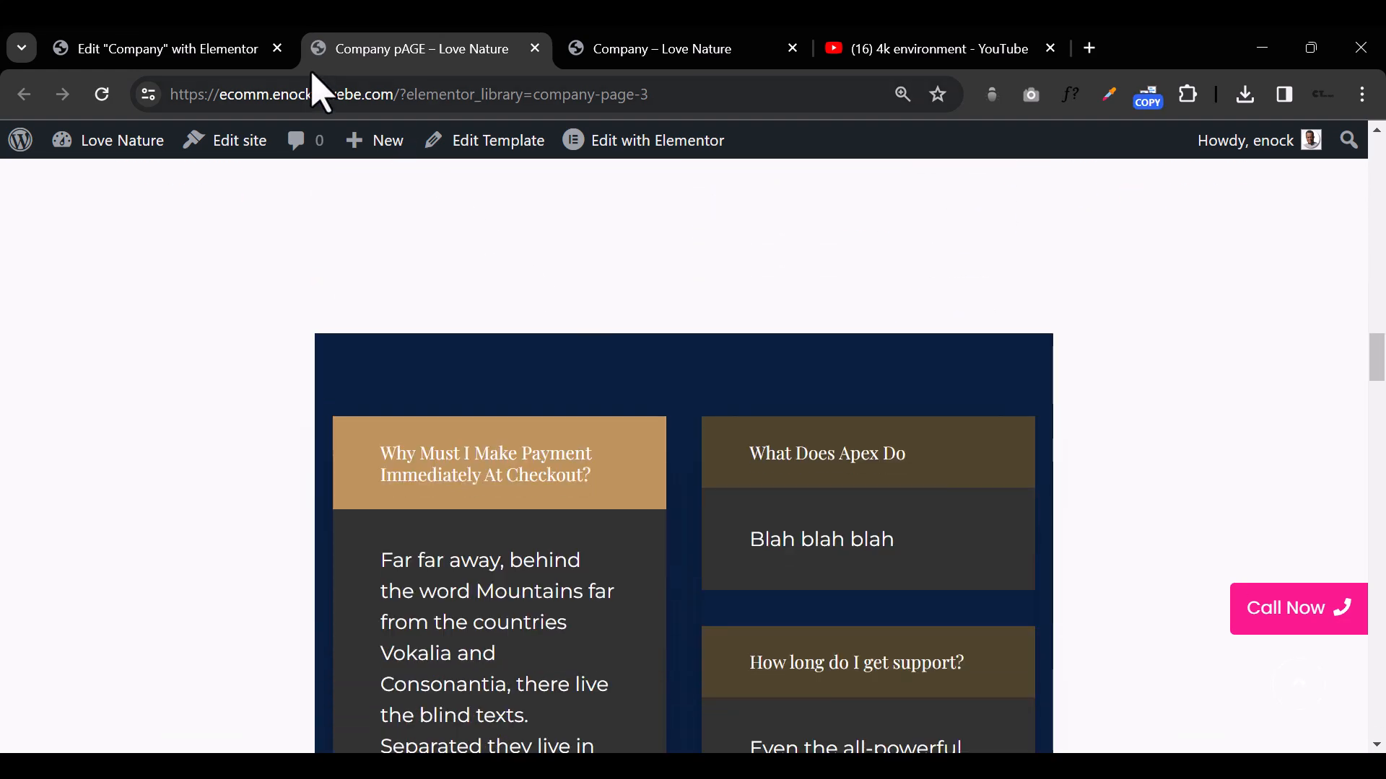
click(191, 48)
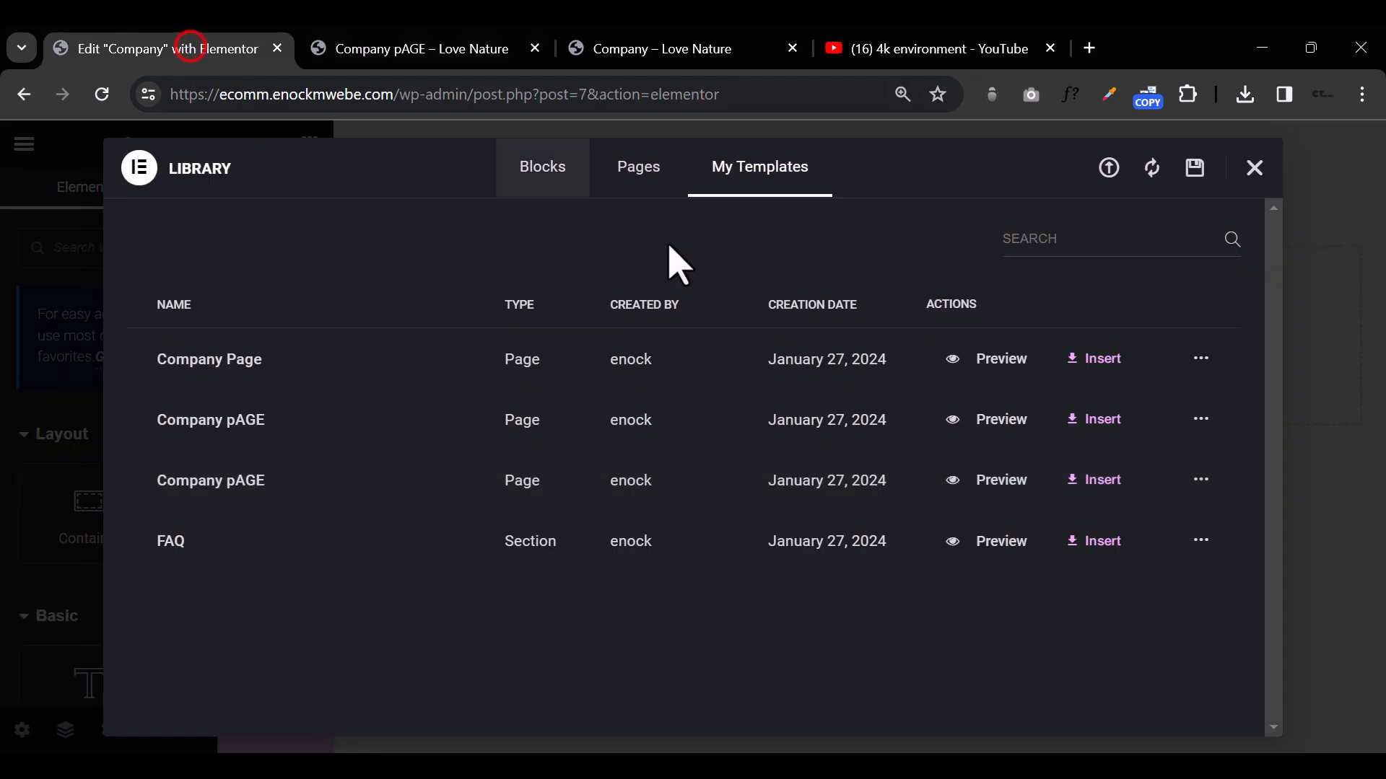
click(1112, 480)
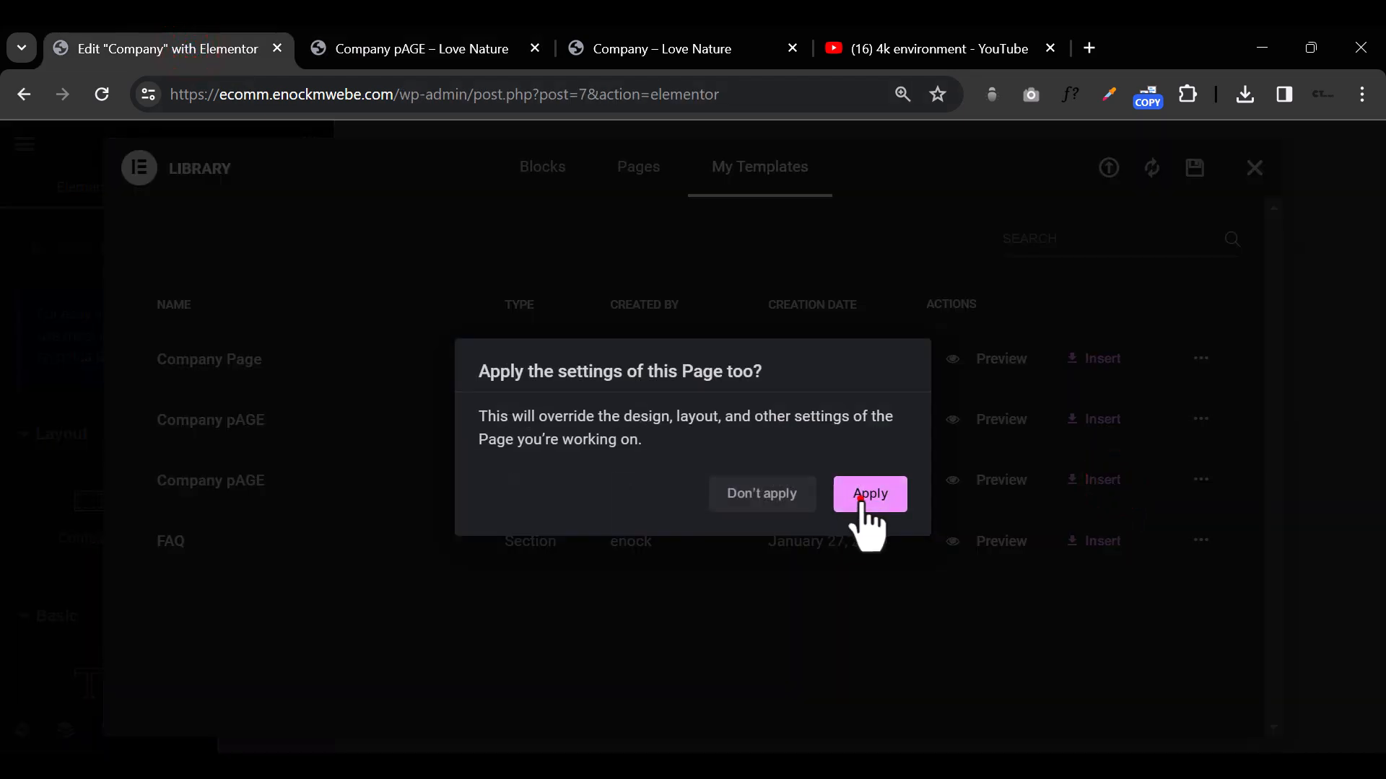
click(870, 496)
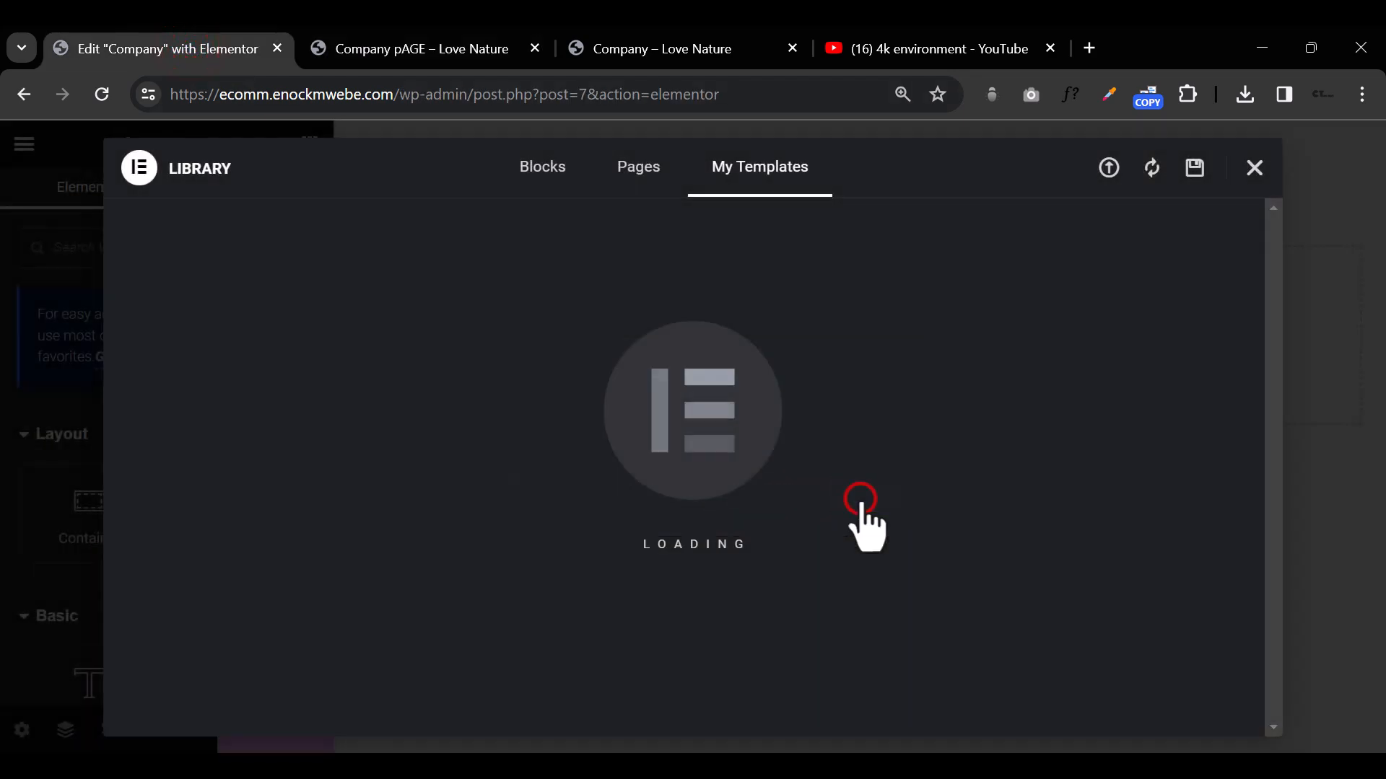
click(534, 49)
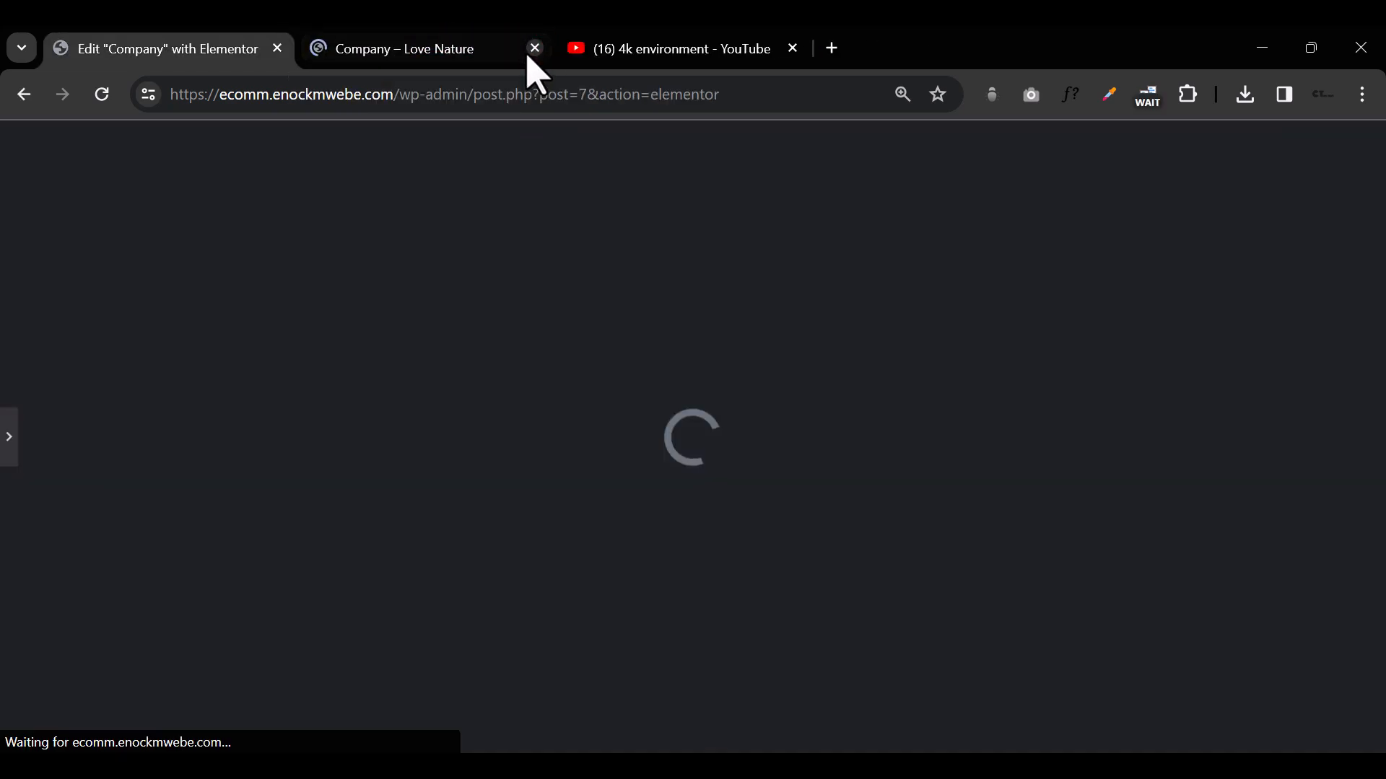
Step: Examine the inserted page from the hero section down to the footer with the editing panel collapsed
scroll(631, 456, down, 6)
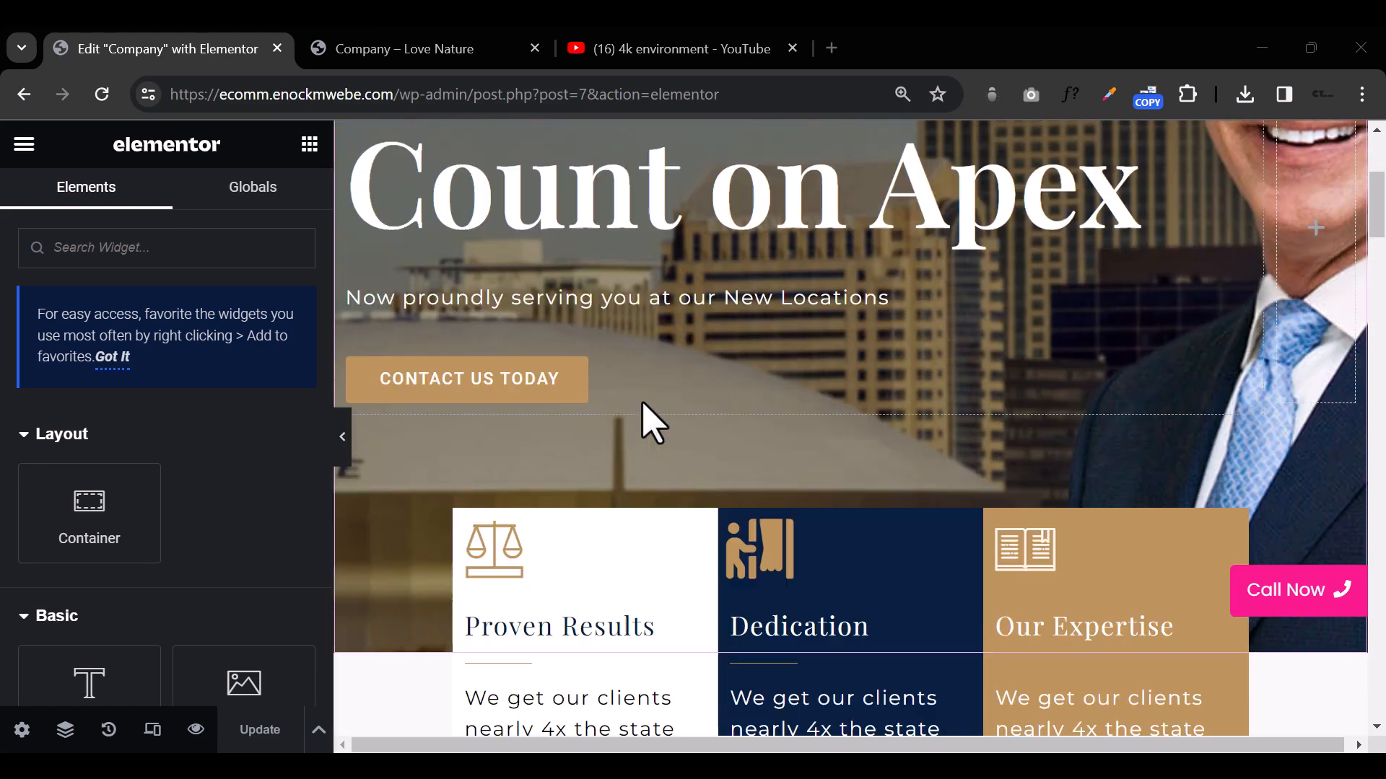
click(340, 445)
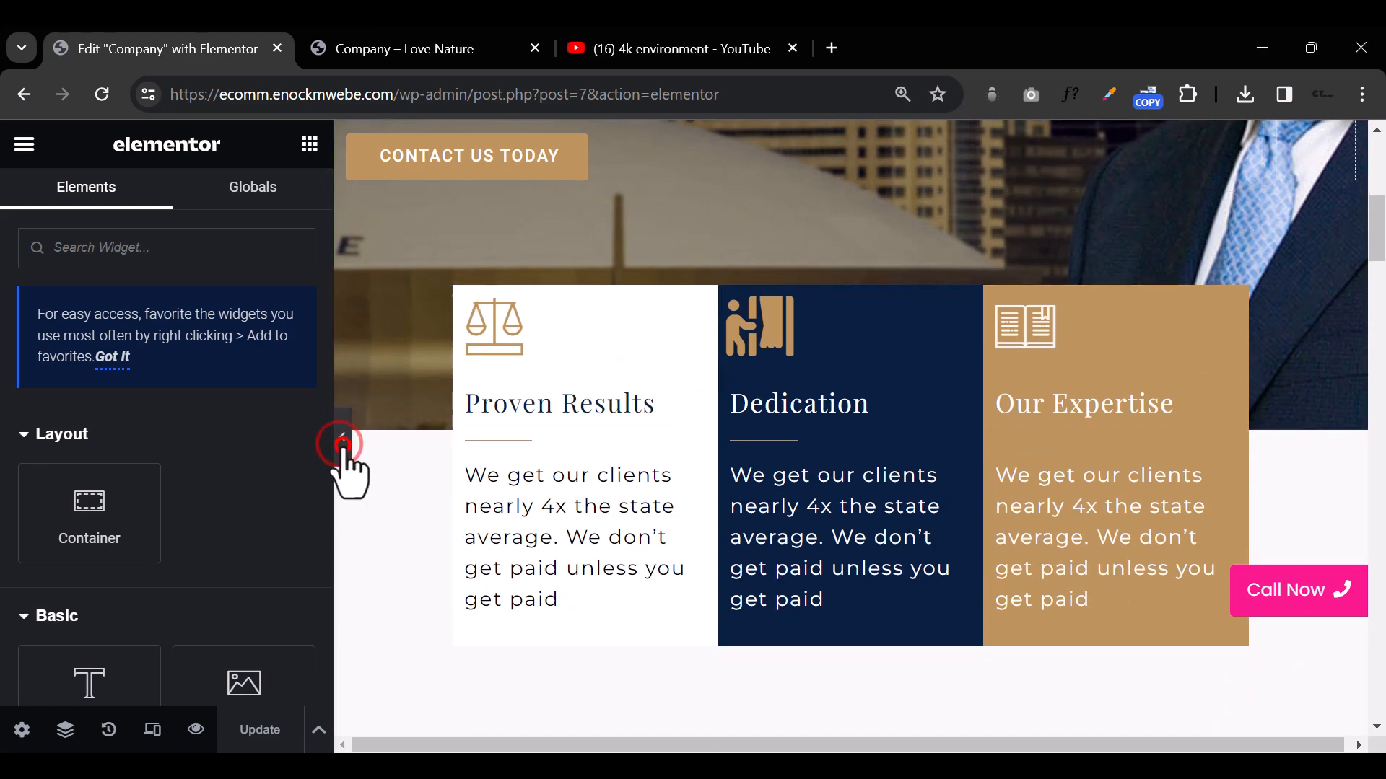
scroll(612, 456, down, 8)
scroll(613, 451, up, 12)
scroll(613, 451, down, 15)
scroll(617, 466, down, 20)
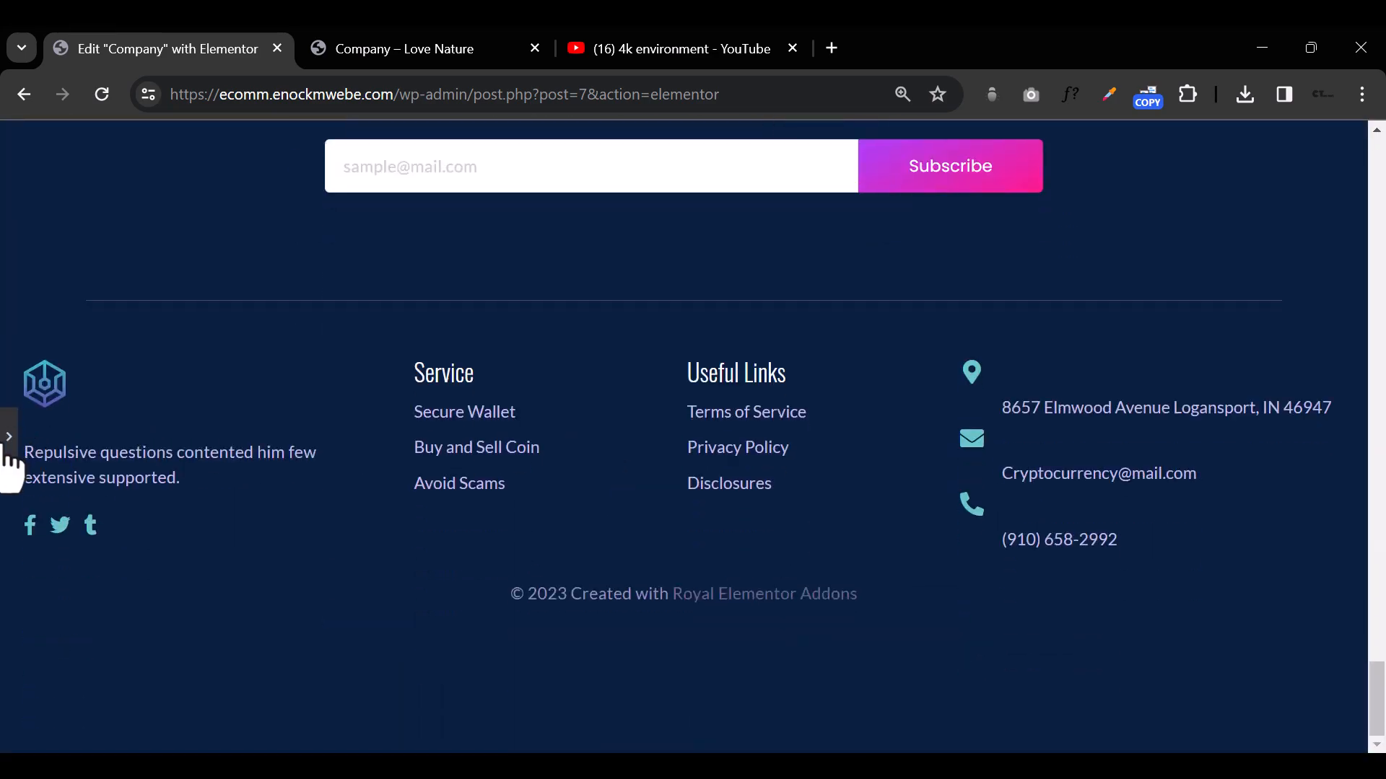
click(10, 443)
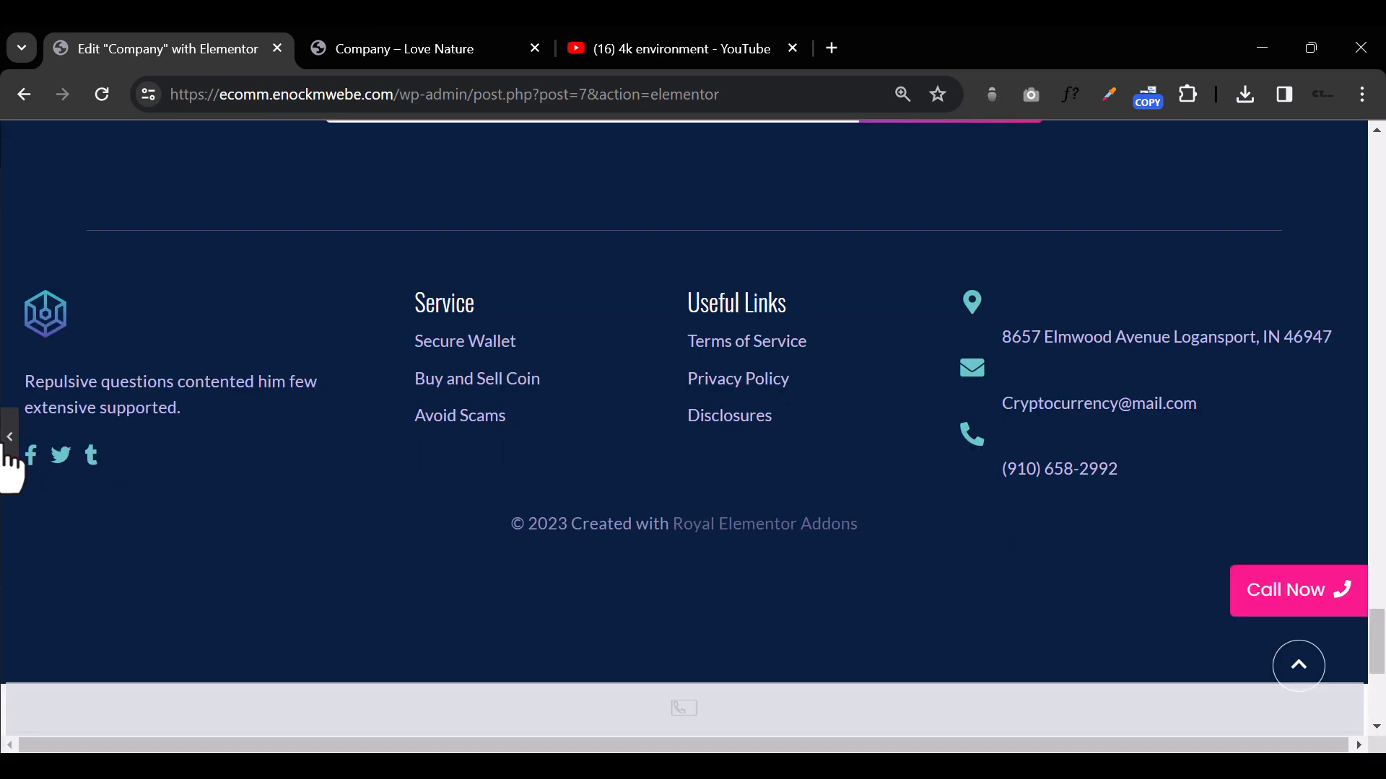
Step: Change the page layout to Default in the page settings and review how the page's sections are displayed
scroll(231, 528, down, 15)
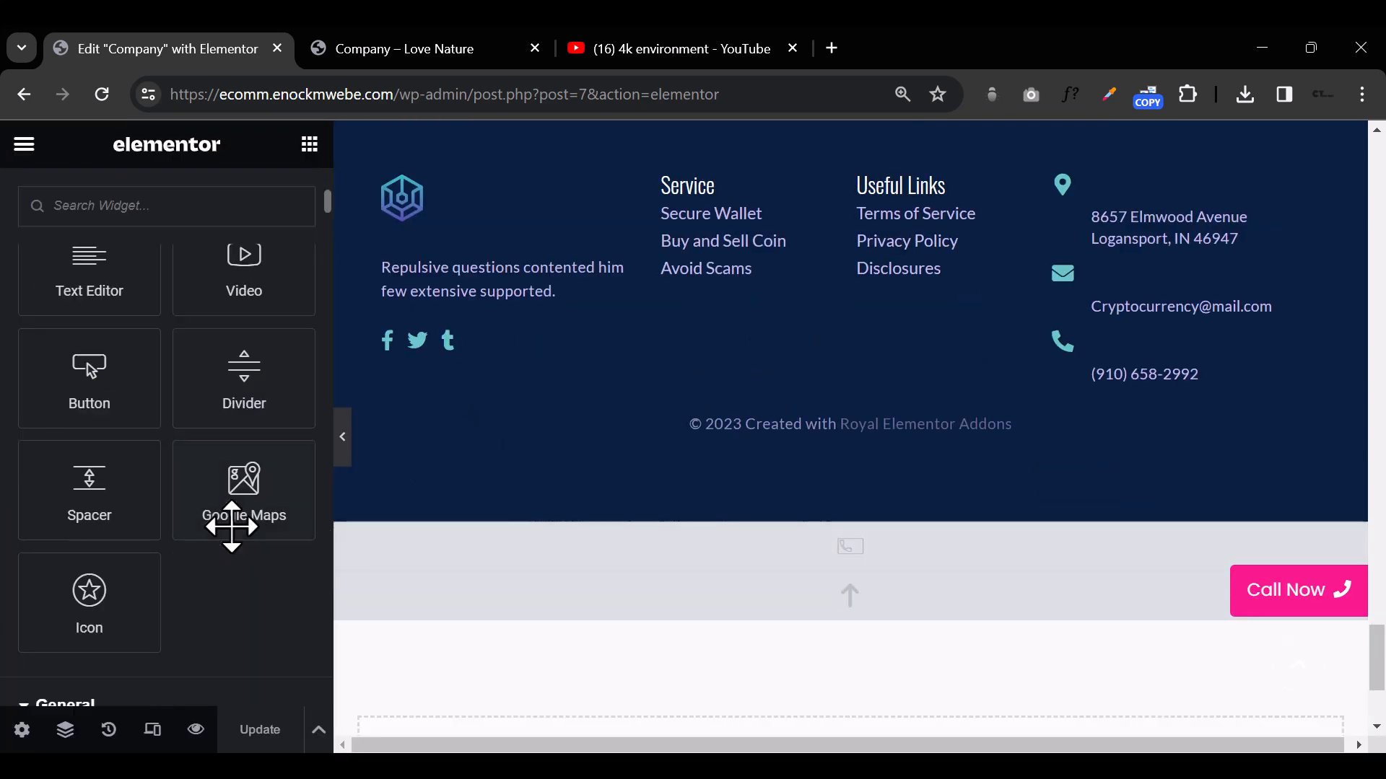
click(23, 732)
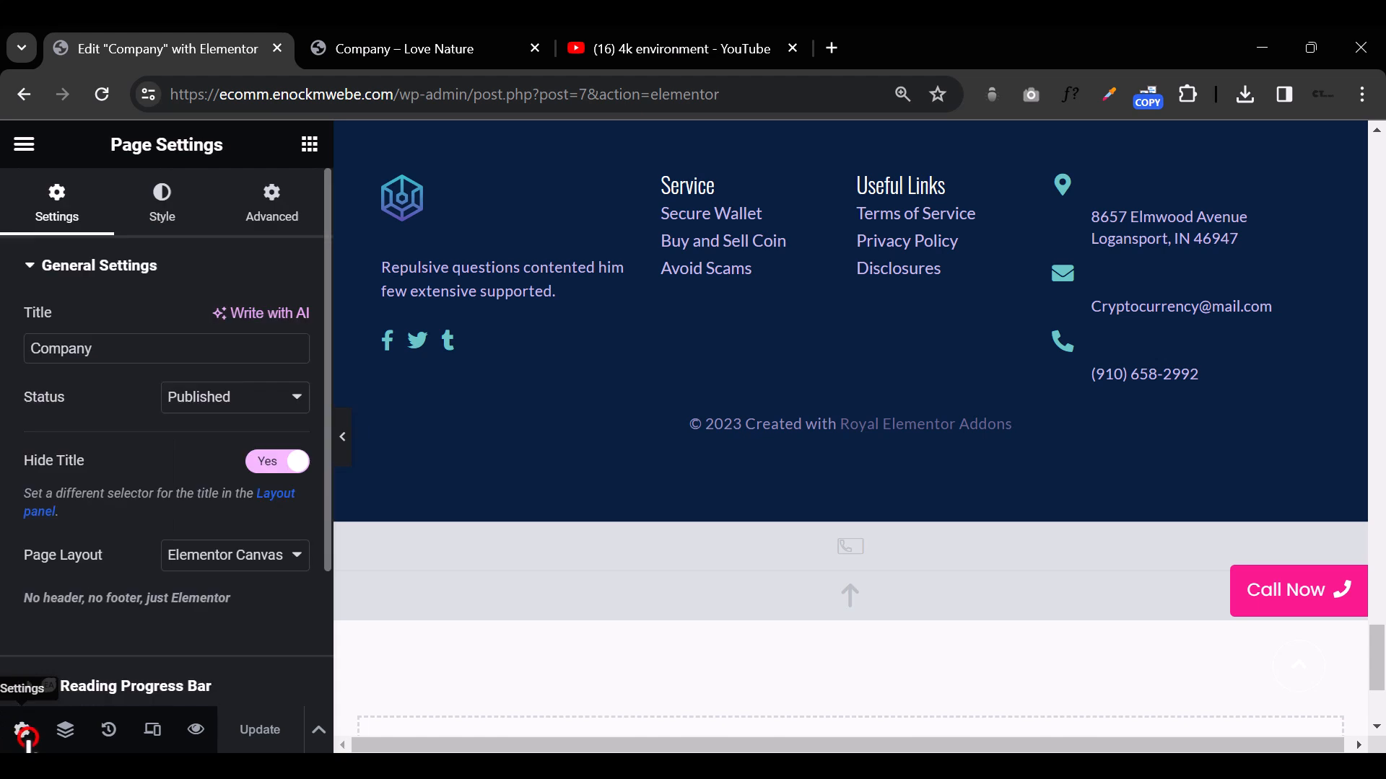
click(282, 566)
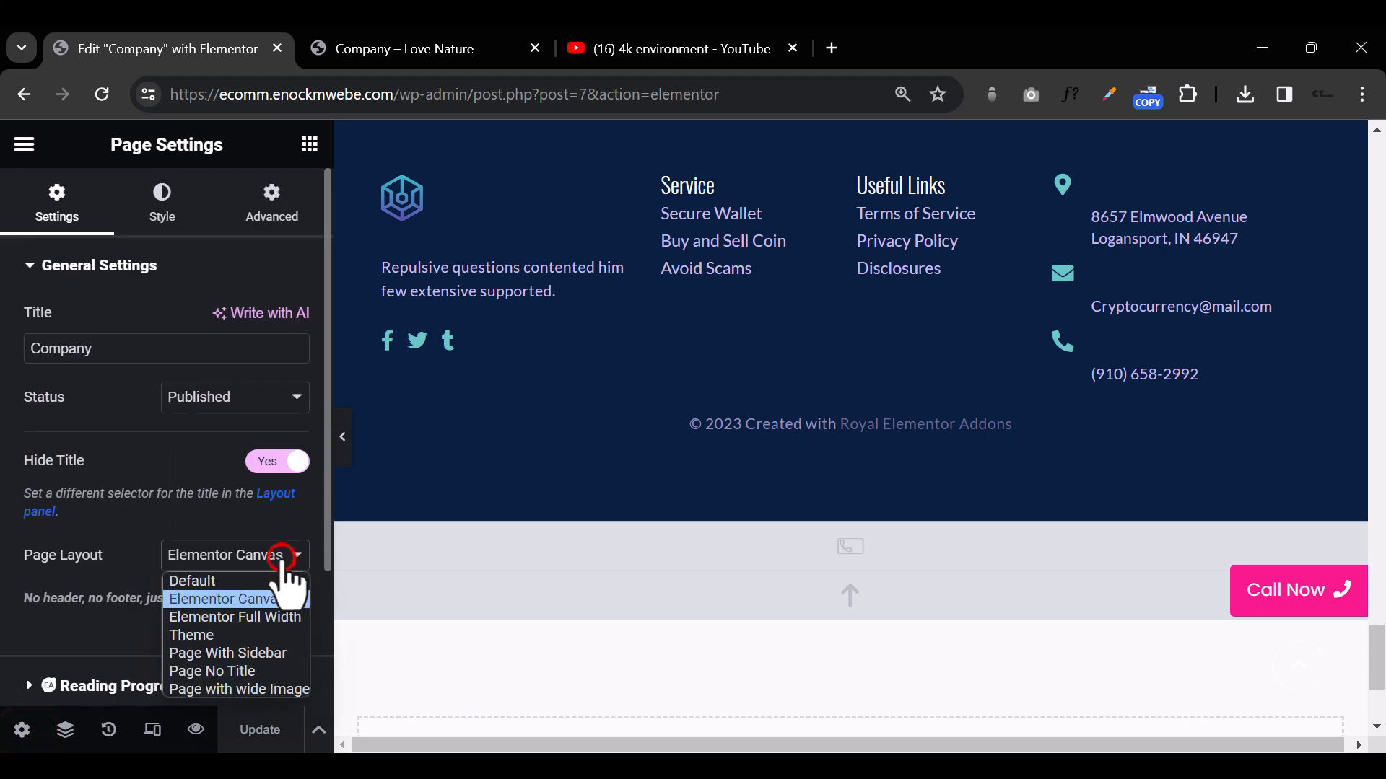
click(255, 583)
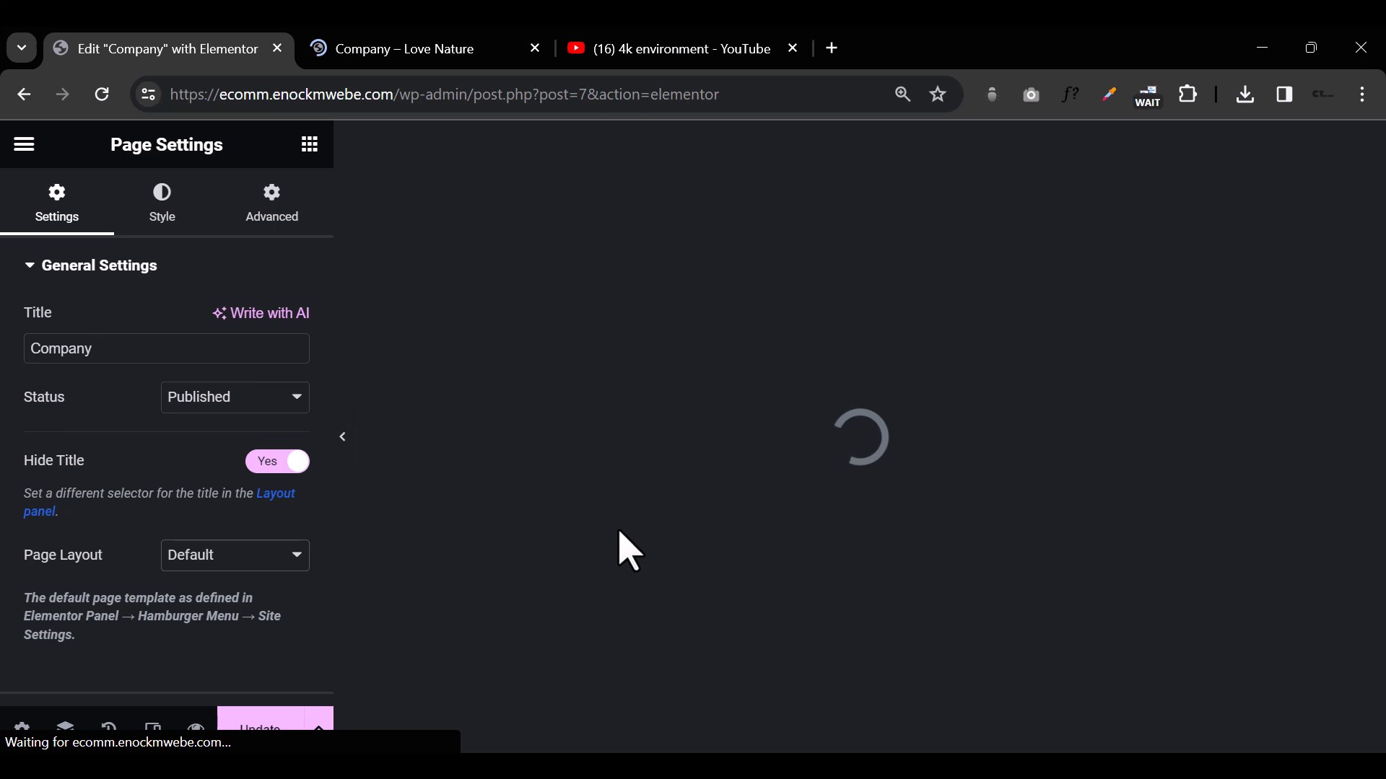
click(265, 550)
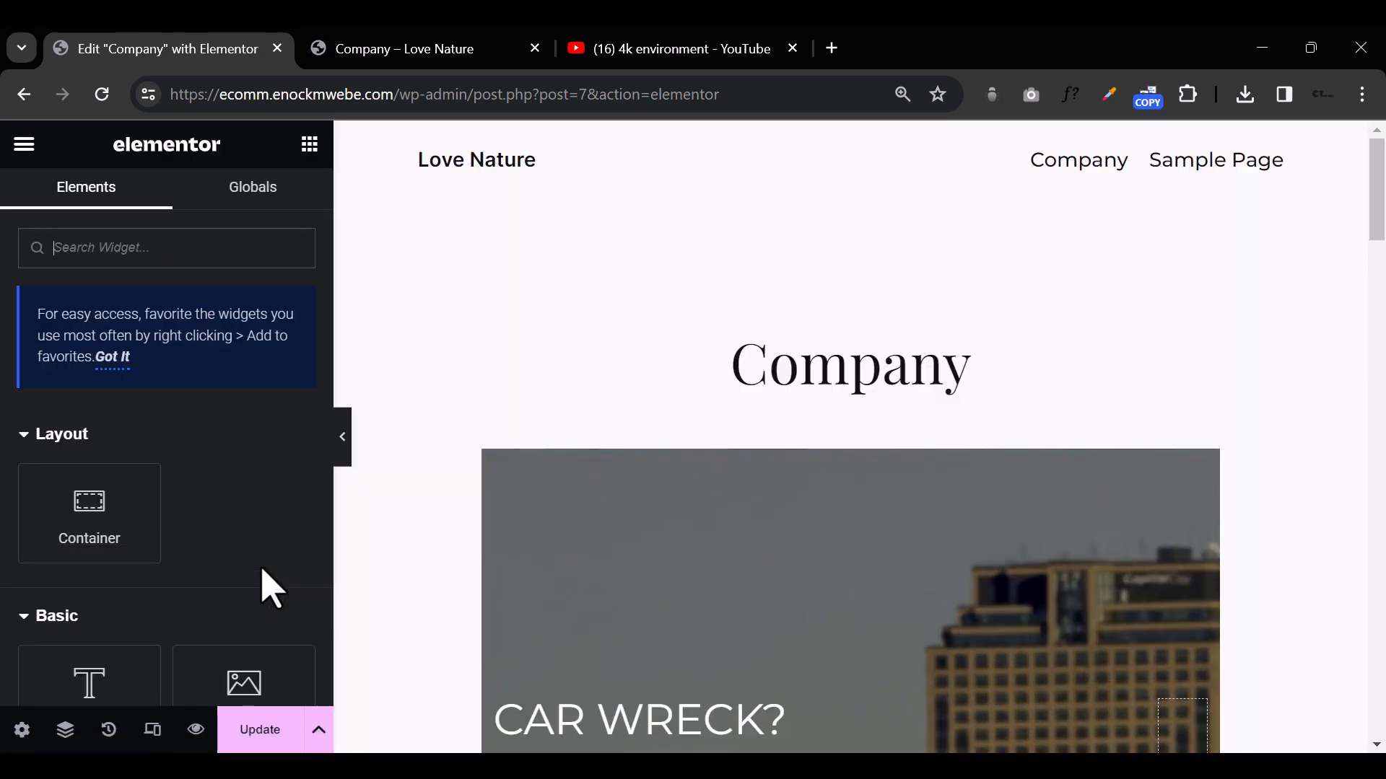
scroll(894, 560, down, 3)
scroll(895, 560, down, 15)
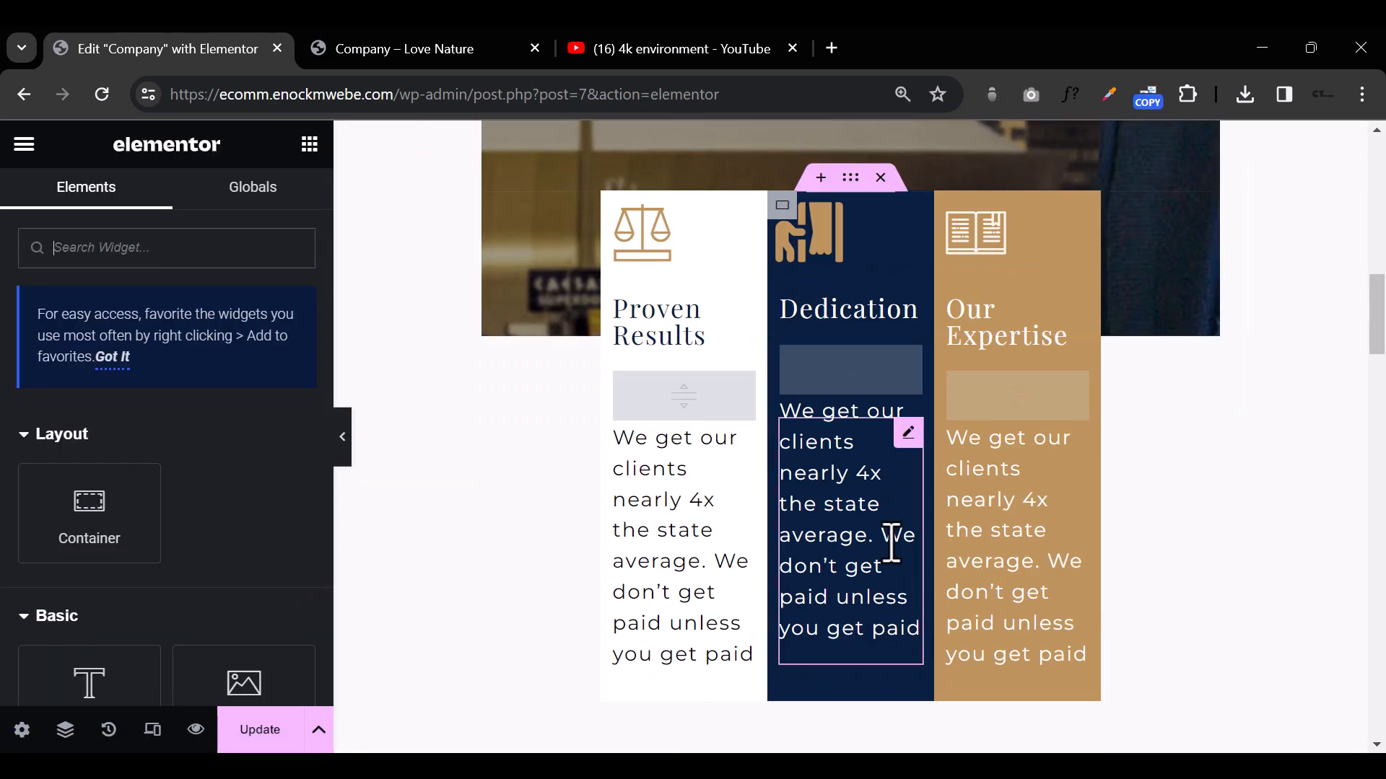
scroll(895, 560, up, 15)
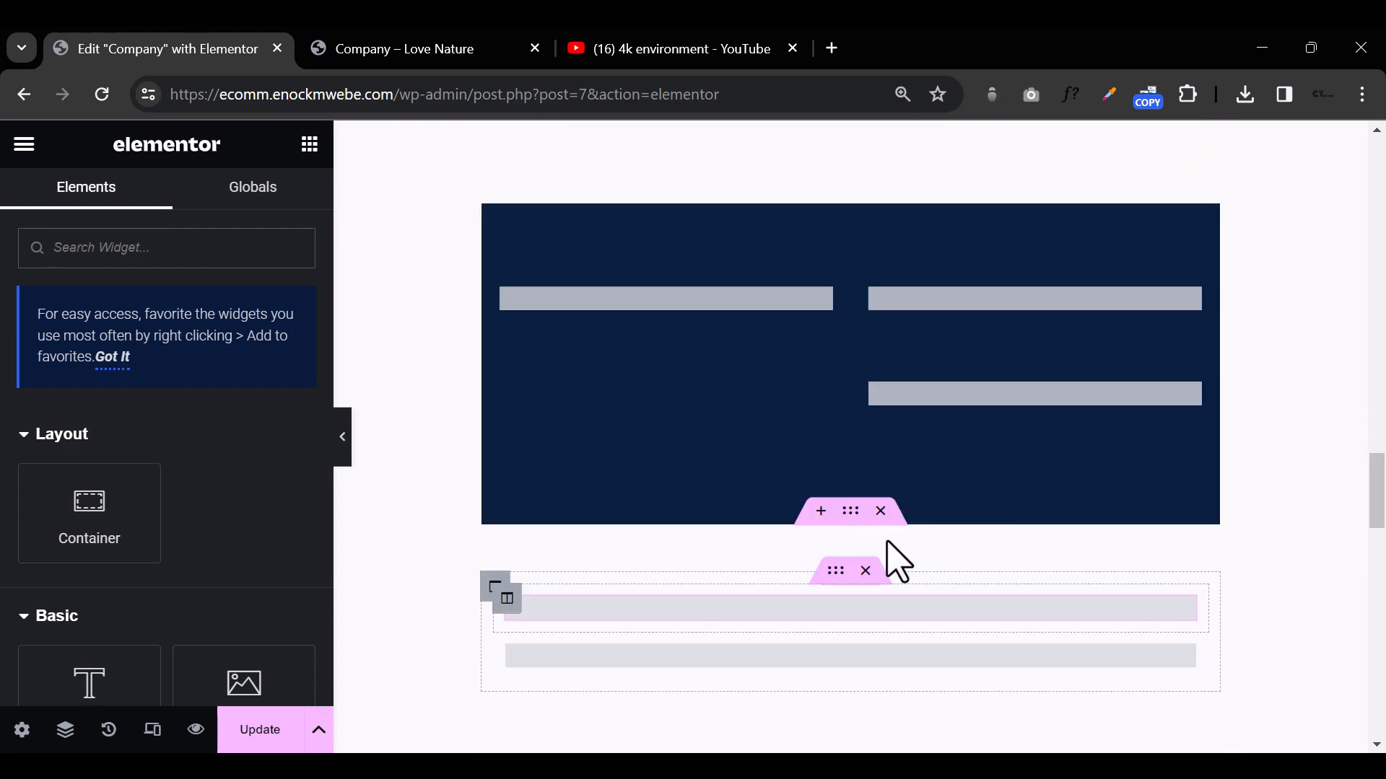
scroll(895, 559, up, 2)
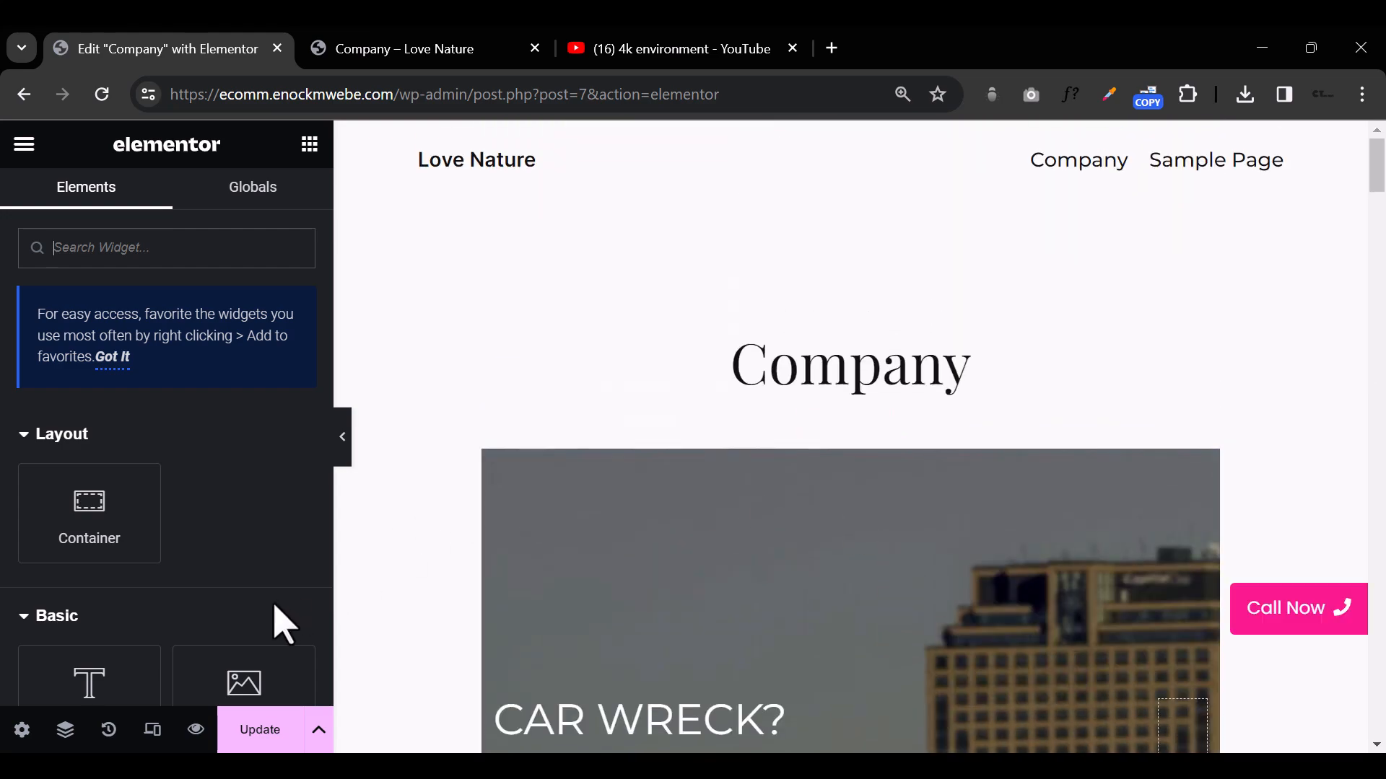
Step: Set the page layout to Elementor Canvas in the page settings
scroll(148, 632, down, 6)
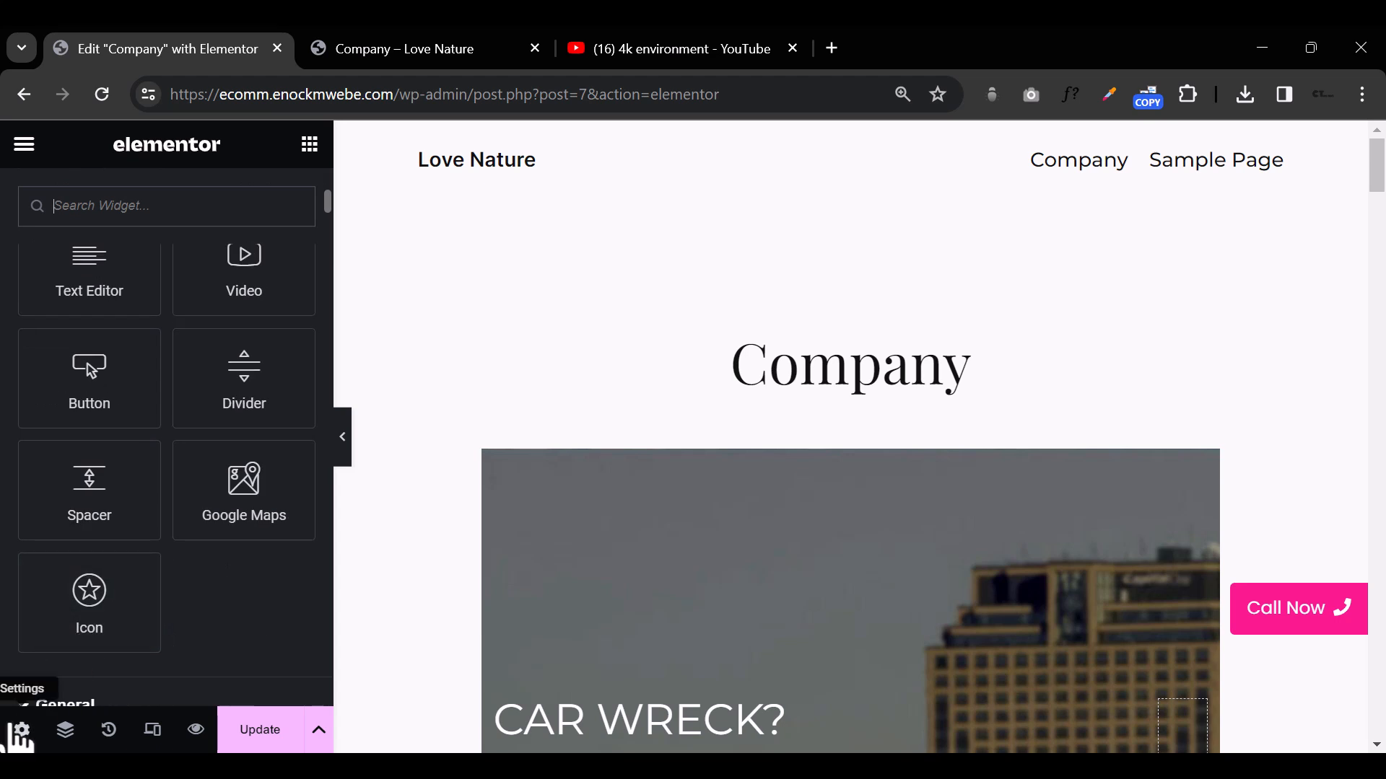
click(22, 729)
click(258, 555)
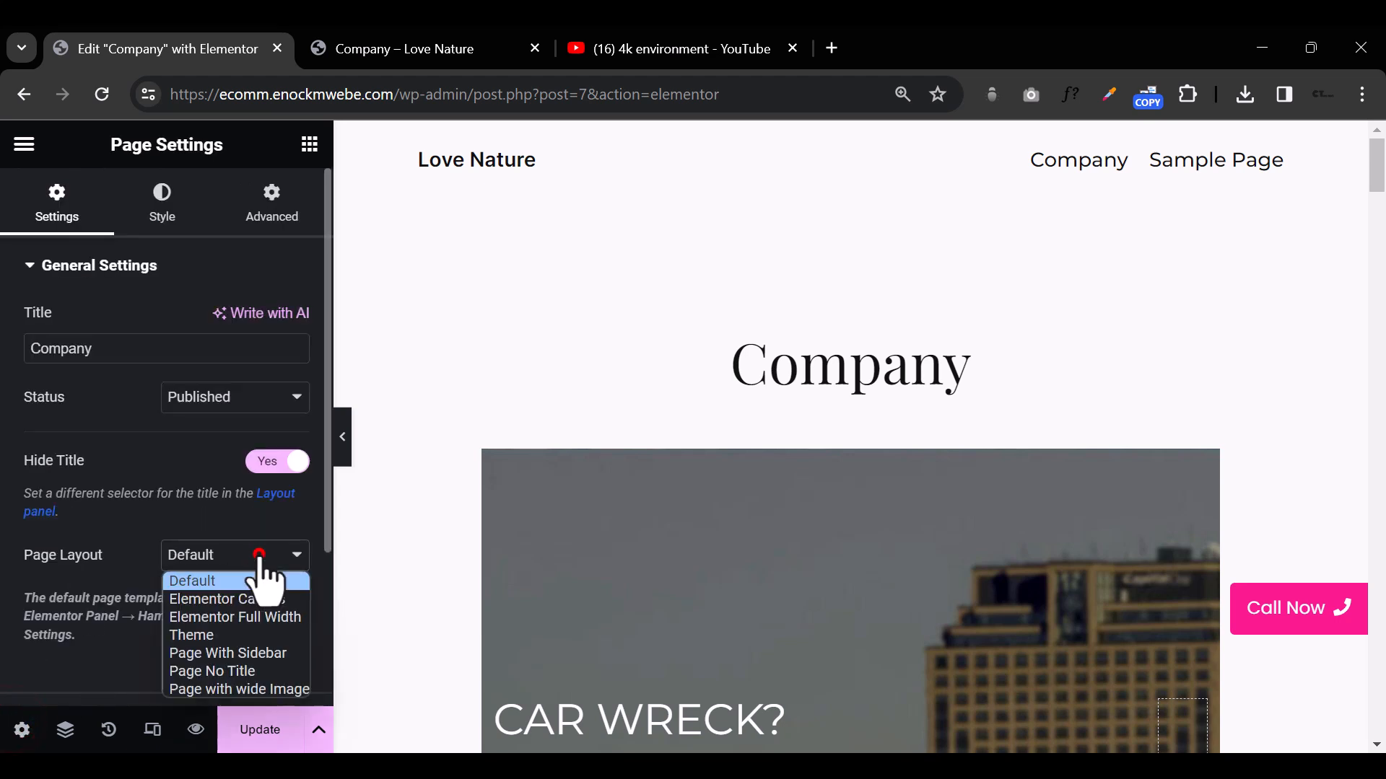
click(275, 599)
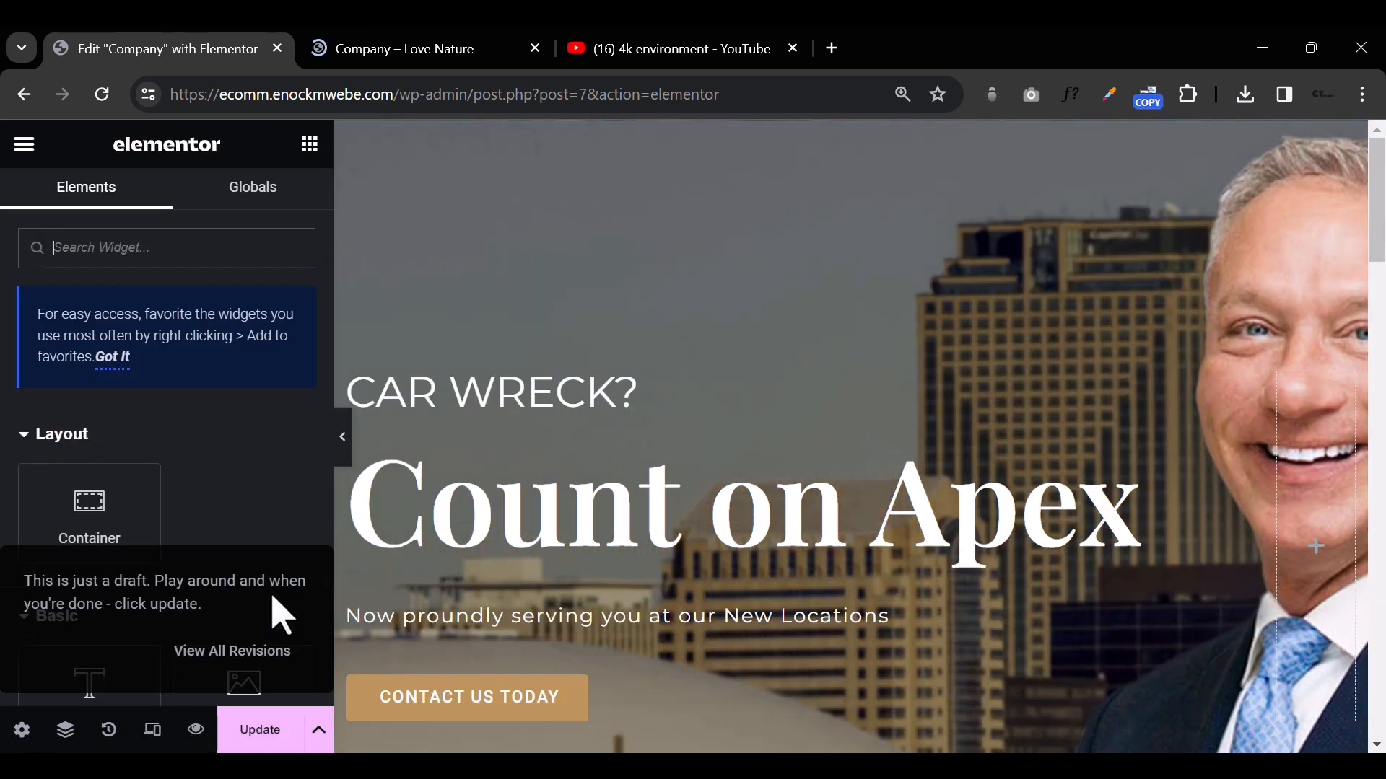
Step: Collapse the editing panel and look through the page from the hero section to "Why Choose Us"
click(343, 435)
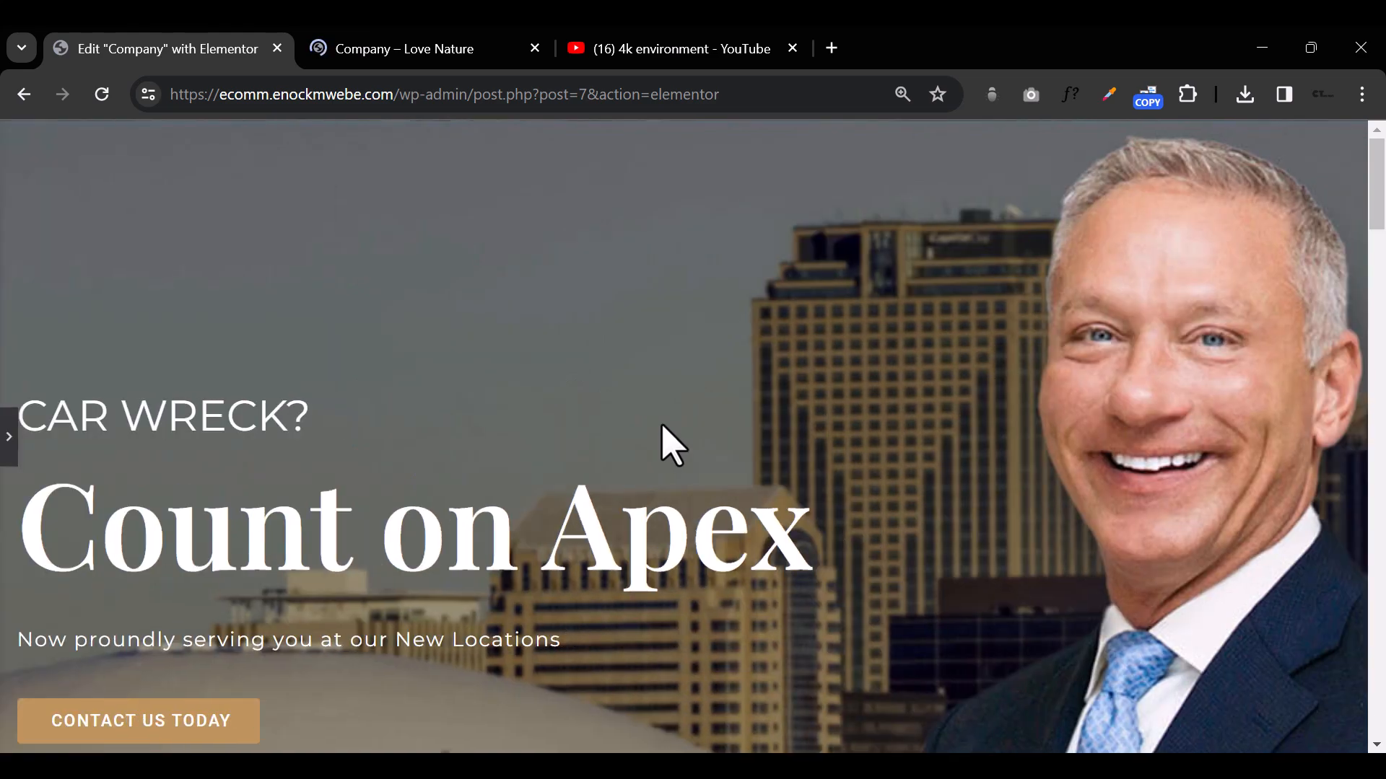
scroll(659, 443, down, 6)
scroll(671, 445, up, 1)
scroll(671, 445, down, 5)
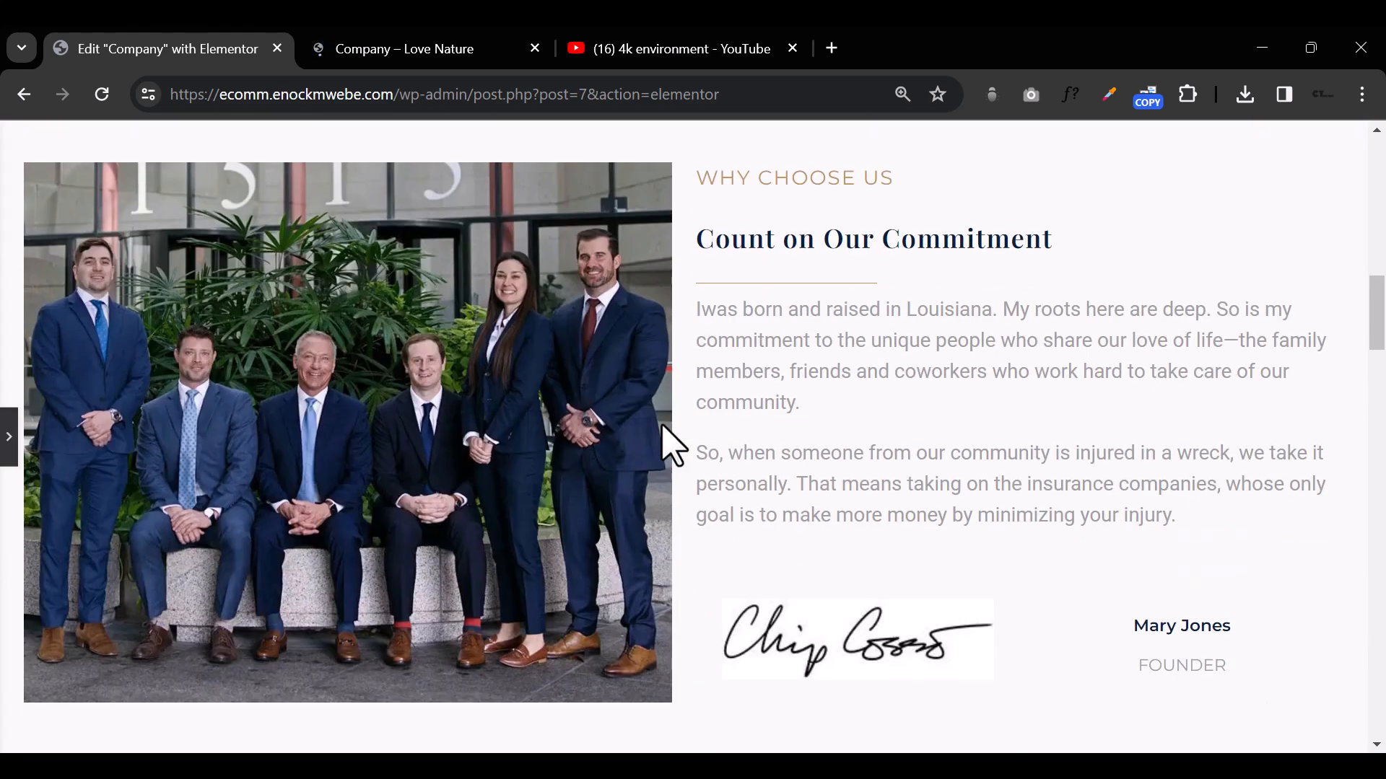